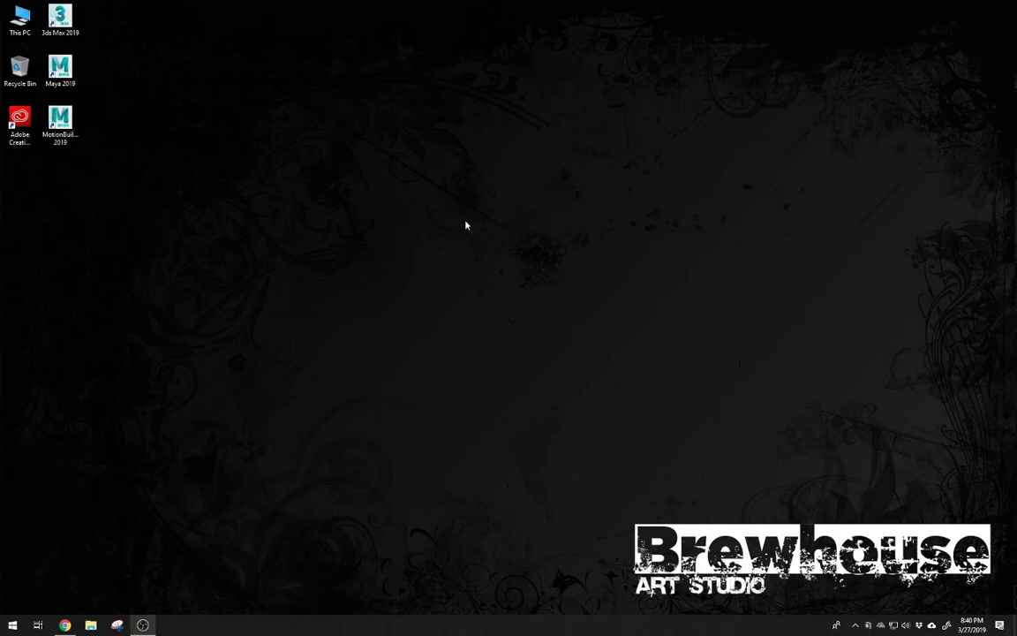
# Step: Bring up the favourite folders list on the desktop and open Drive C: from it
pyautogui.middleClick(466, 225)
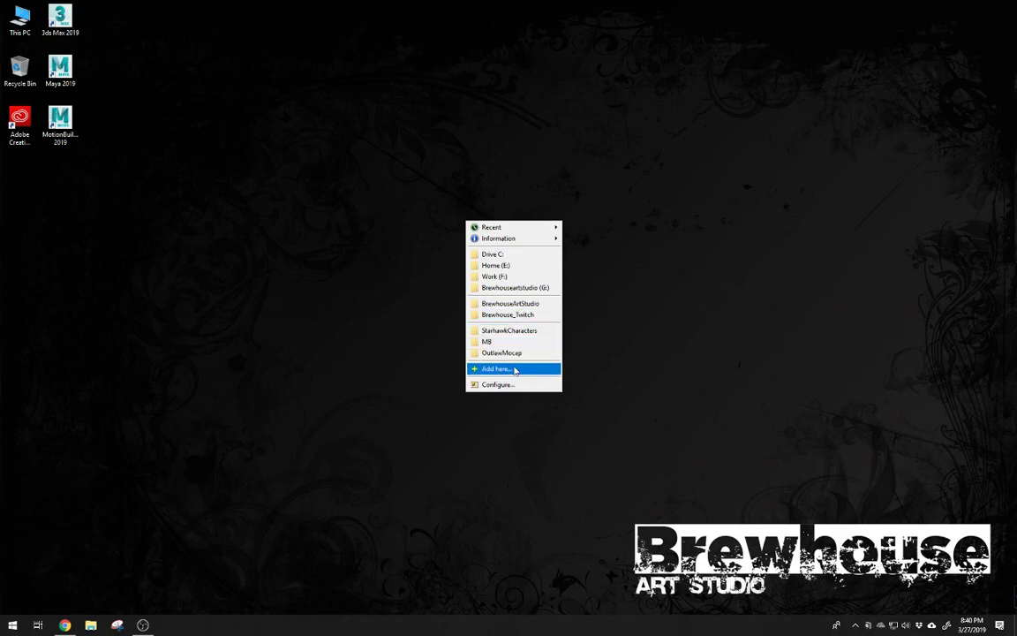
pyautogui.click(402, 291)
pyautogui.middleClick(466, 225)
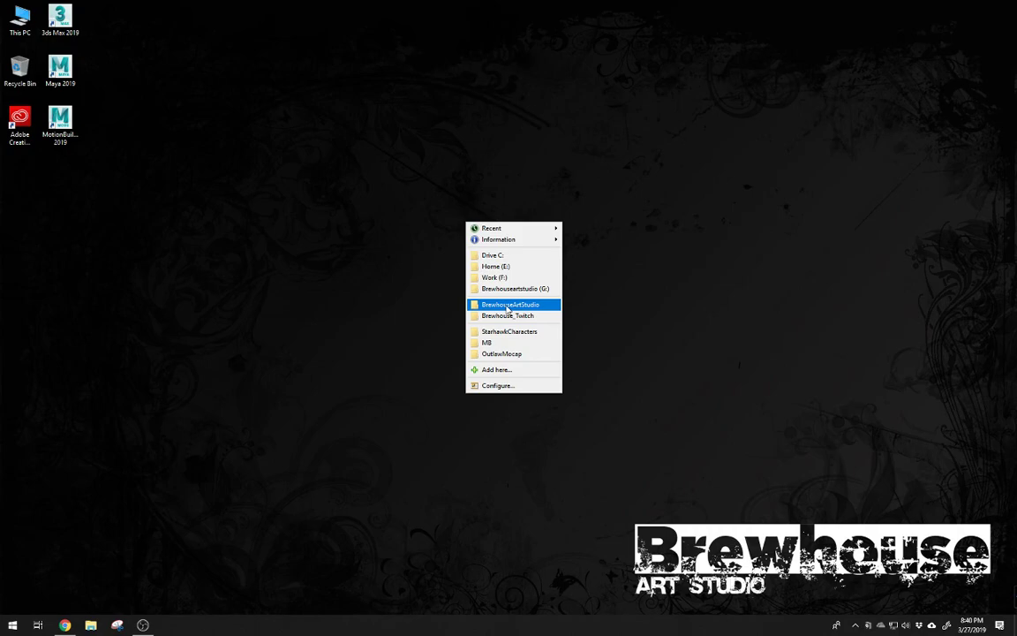
pyautogui.click(502, 255)
# Step: Jump to the BrewhouseArtStudio favourite folder and open the Sketchbook folder inside its Images folder
pyautogui.middleClick(430, 377)
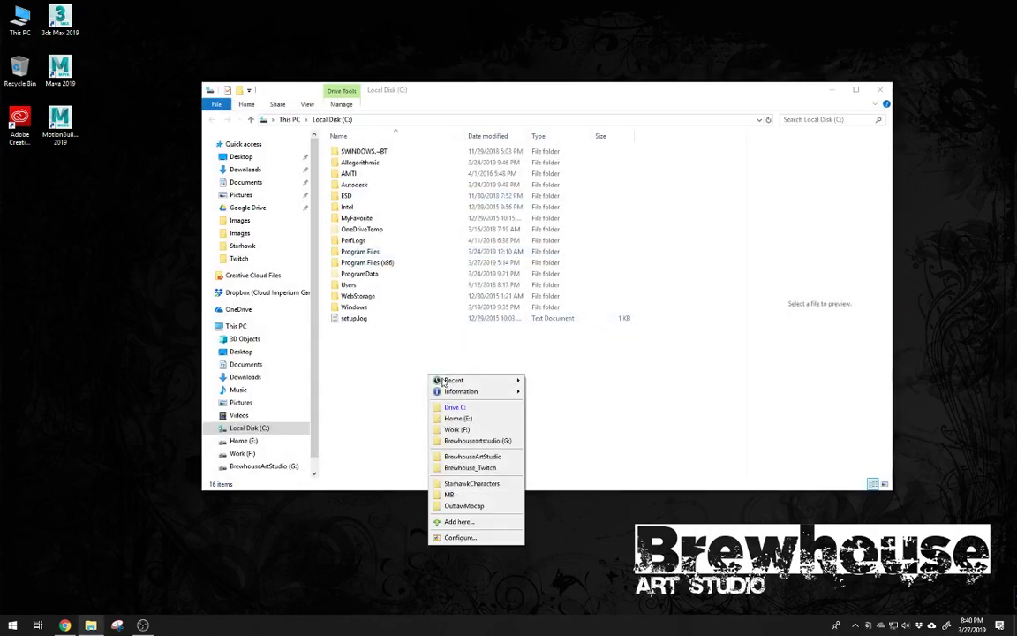
pyautogui.click(477, 457)
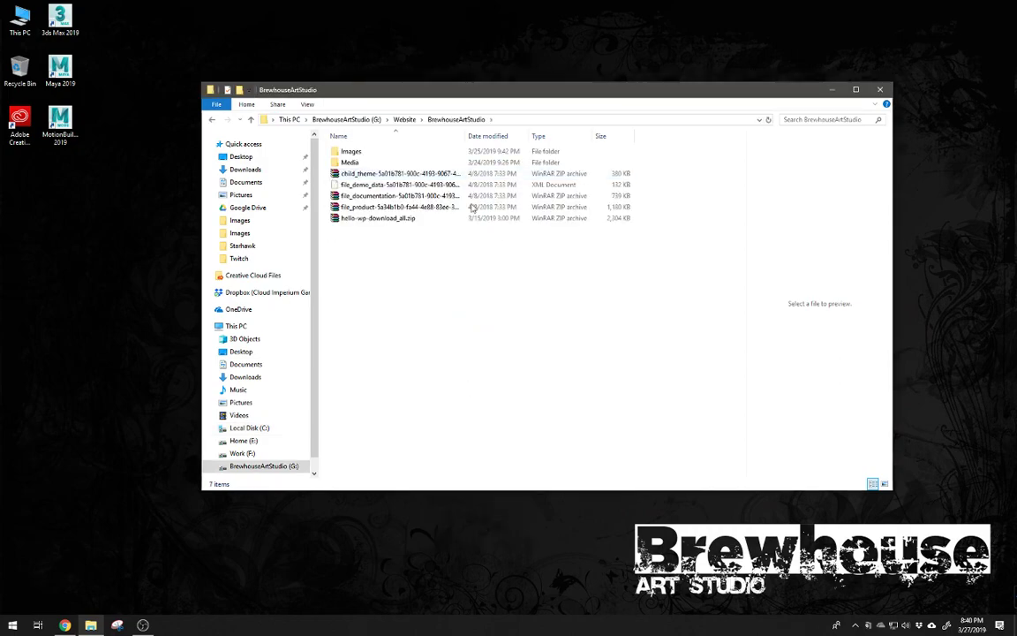
pyautogui.doubleClick(353, 152)
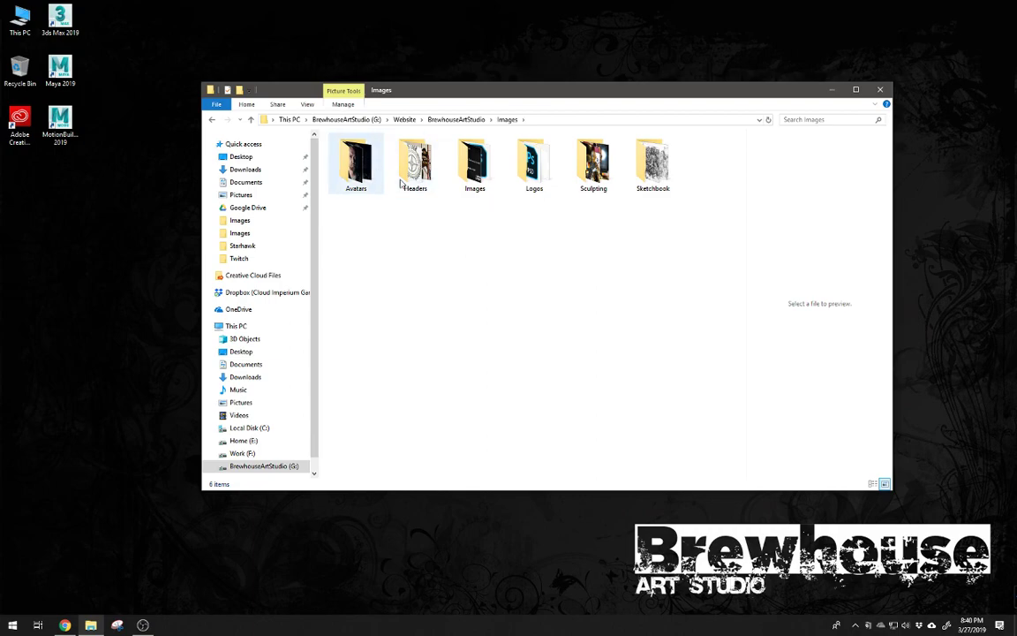
pyautogui.doubleClick(639, 173)
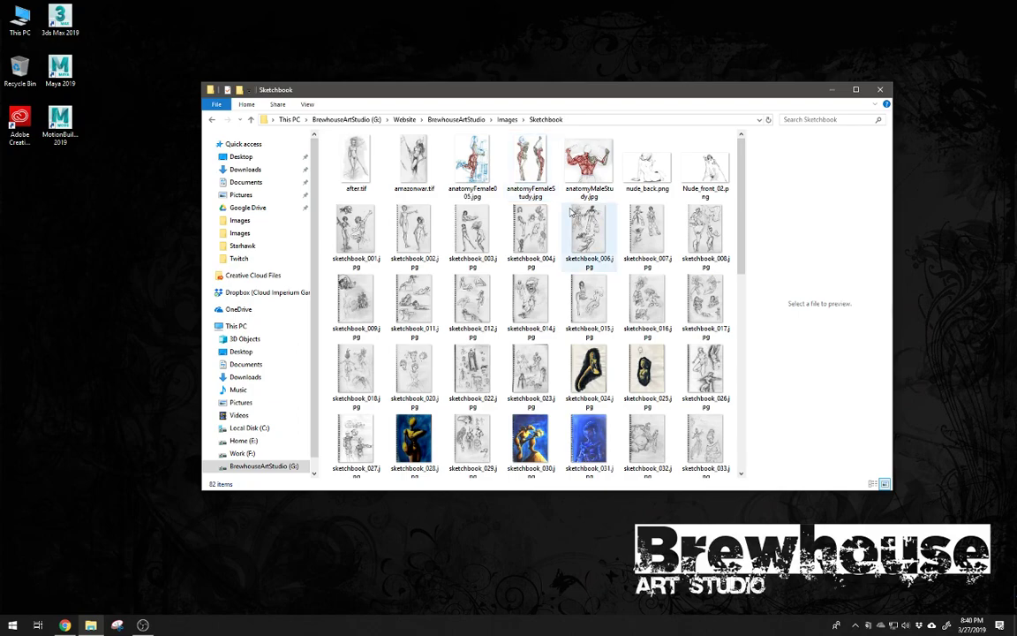
# Step: Go back to the Images folder and jump from there to the Brewhouse_Twitch favourite folder
pyautogui.doubleClick(558, 201)
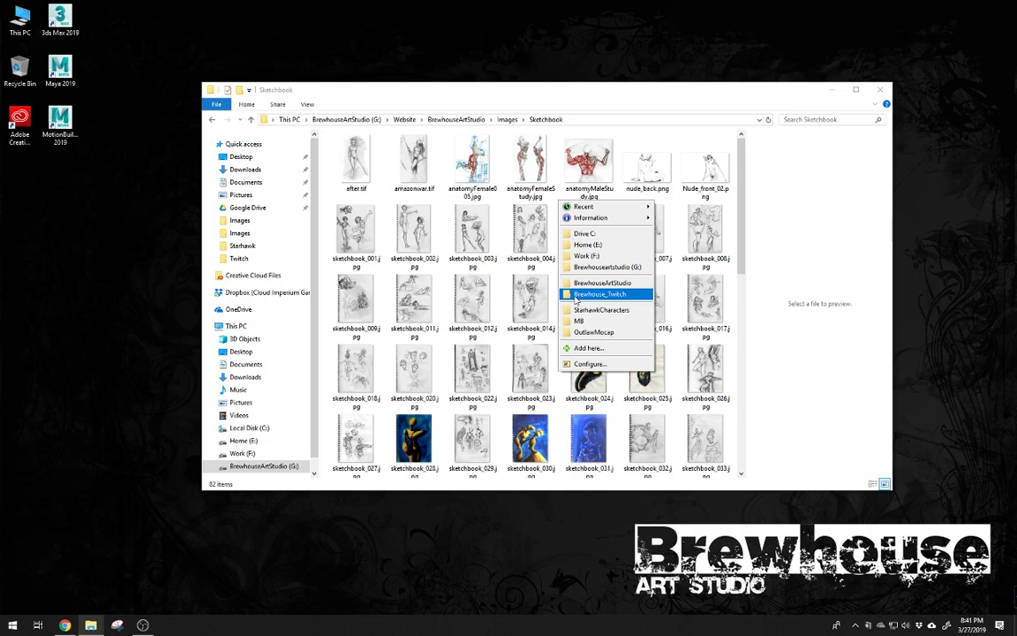
pyautogui.click(448, 269)
pyautogui.click(448, 270)
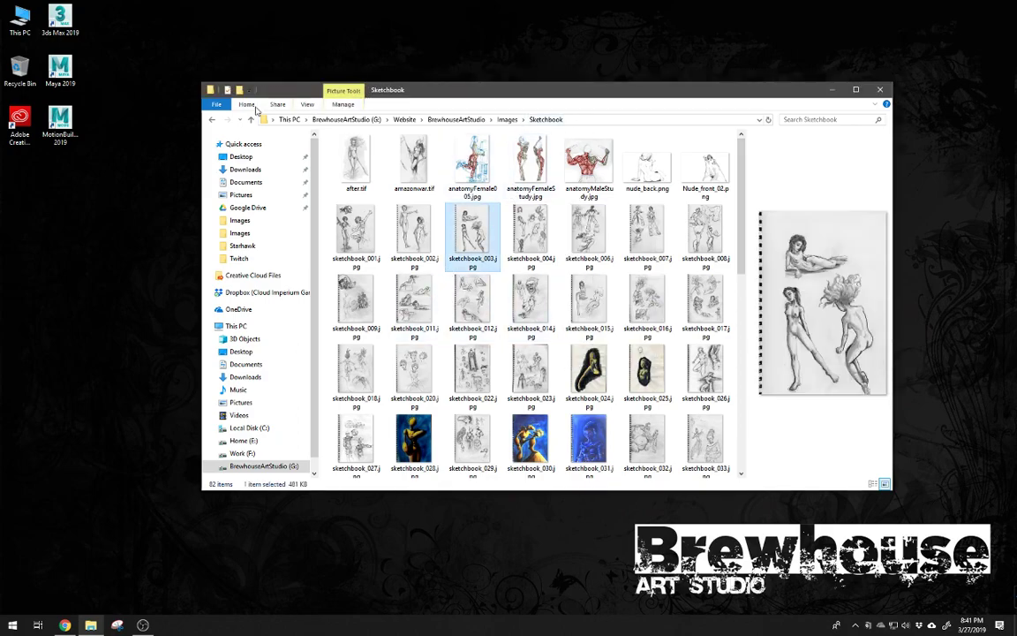
pyautogui.click(212, 121)
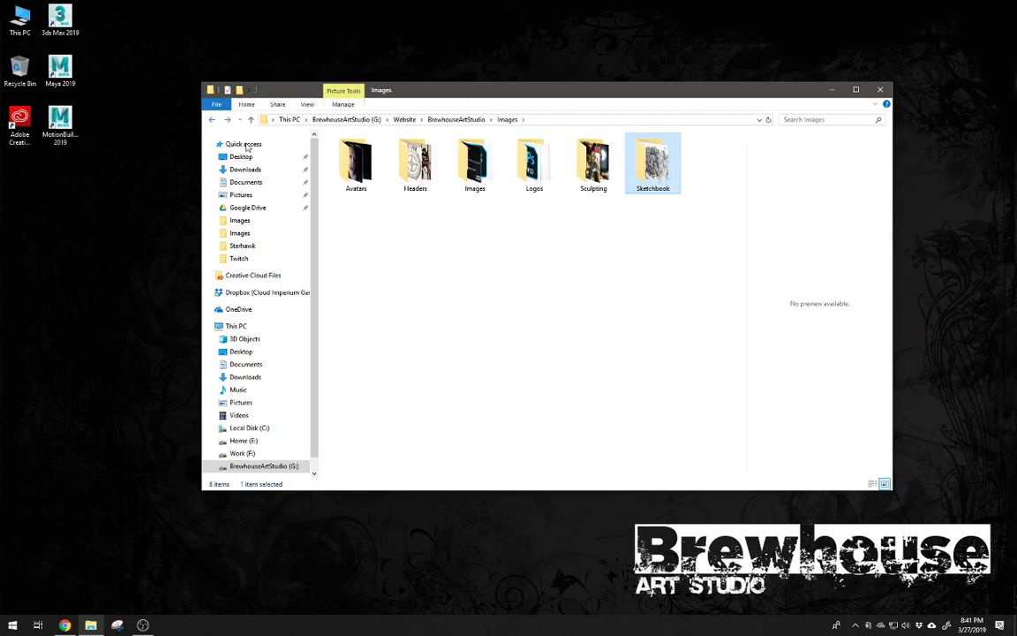
pyautogui.doubleClick(540, 269)
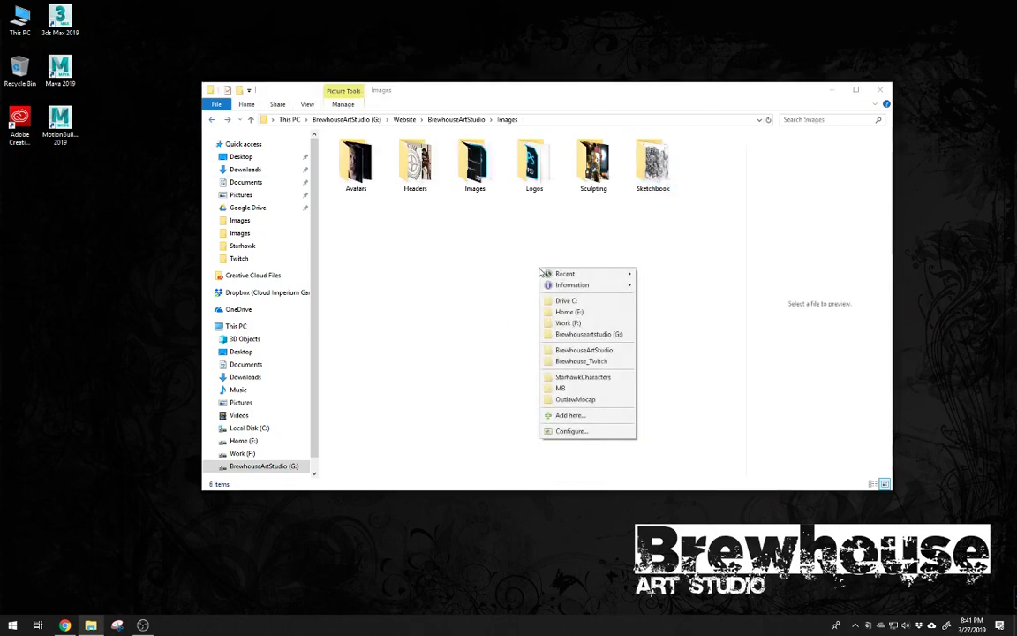
pyautogui.click(580, 360)
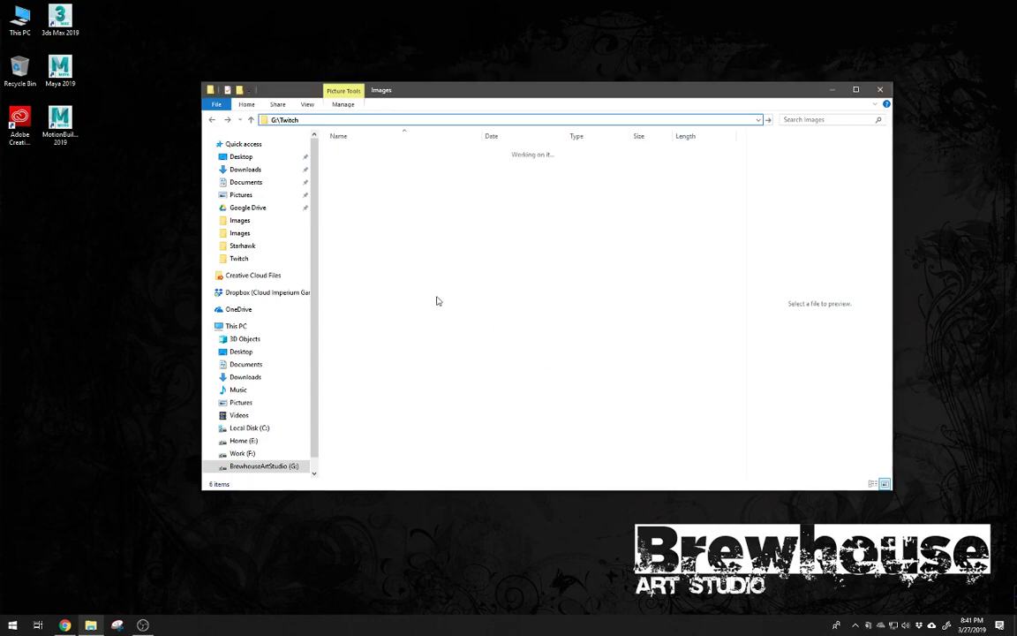
# Step: Review the entries of the favourite folders list over the Twitch folder, and close the folder window
pyautogui.doubleClick(499, 284)
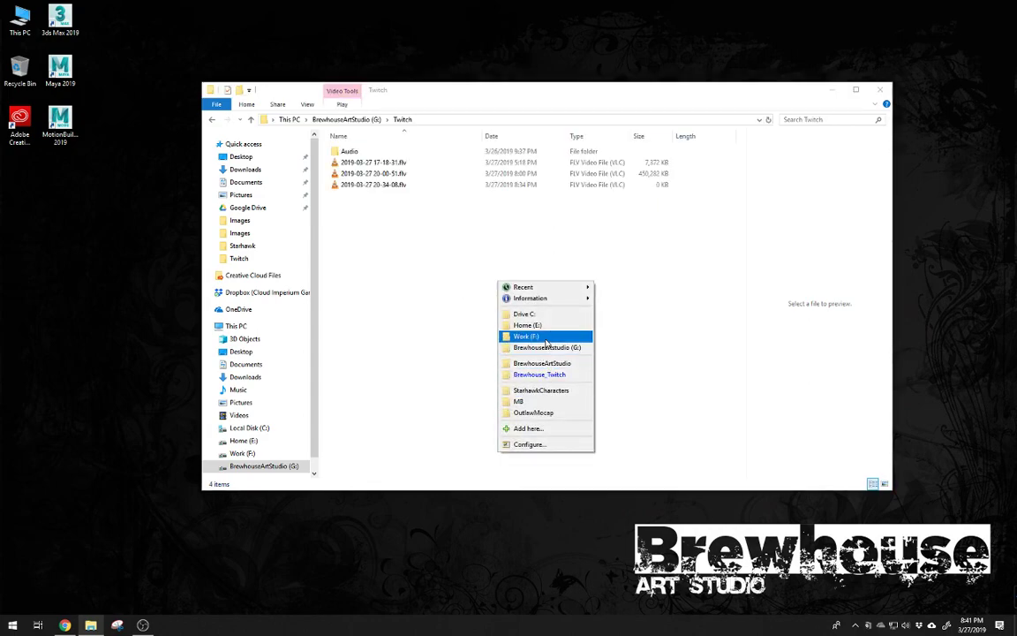
pyautogui.click(387, 259)
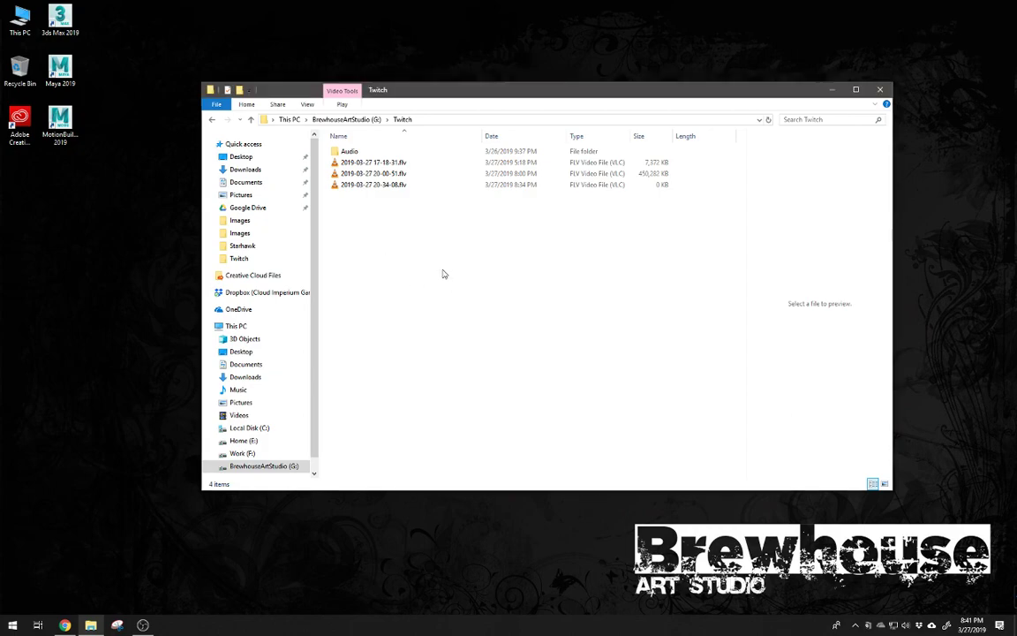
pyautogui.doubleClick(443, 270)
pyautogui.click(394, 280)
pyautogui.doubleClick(444, 277)
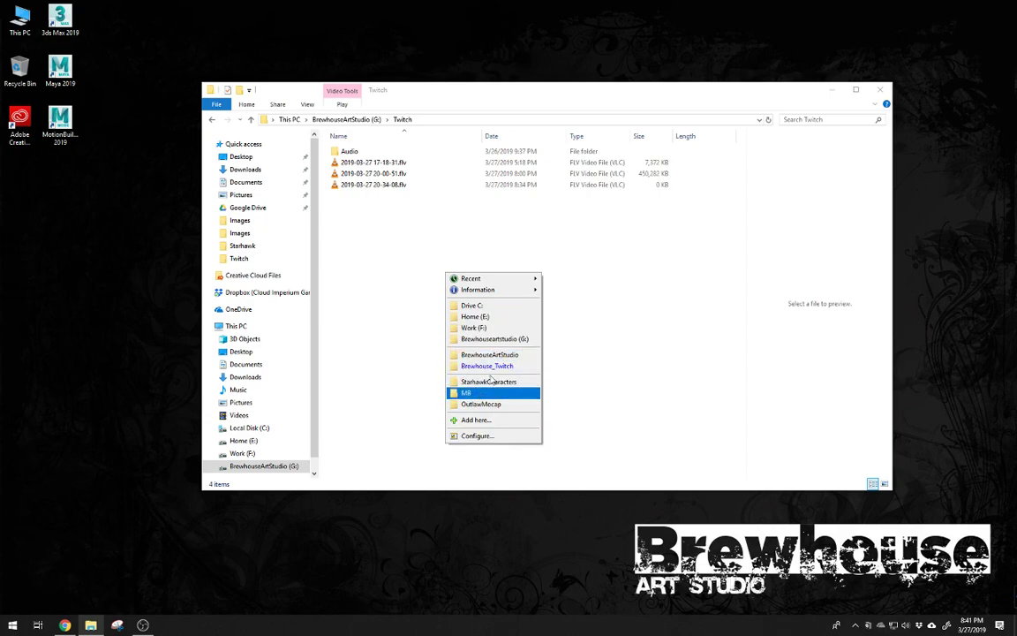
pyautogui.click(546, 242)
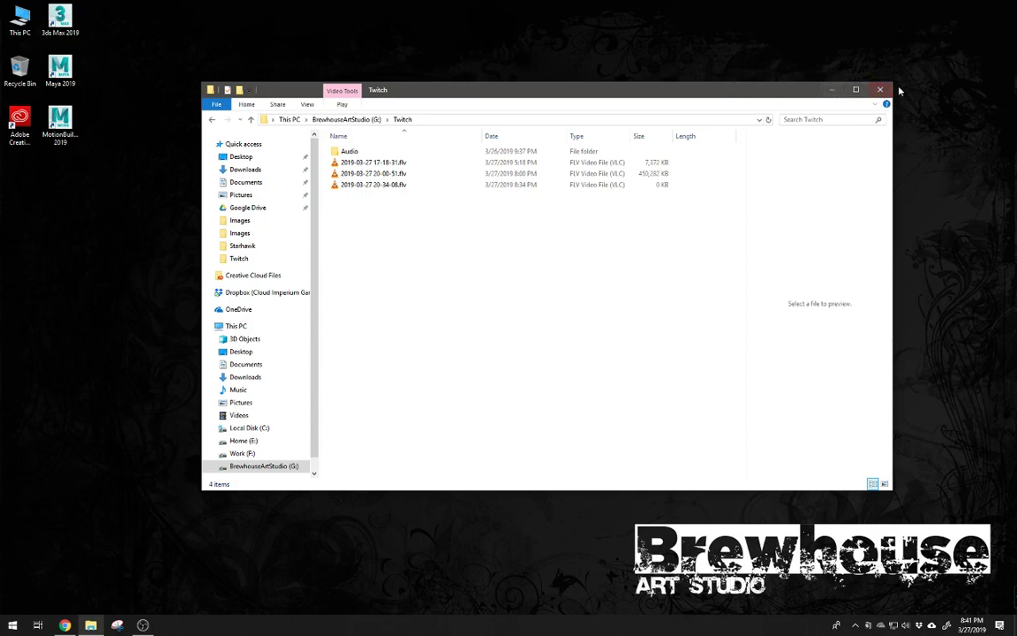
pyautogui.doubleClick(477, 260)
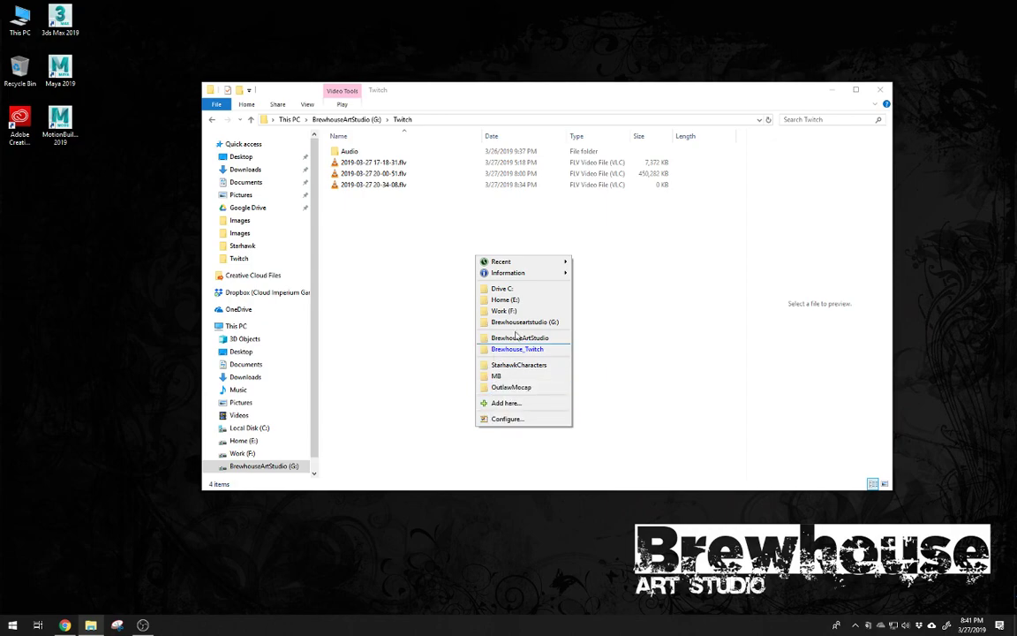
pyautogui.click(678, 89)
pyautogui.click(879, 90)
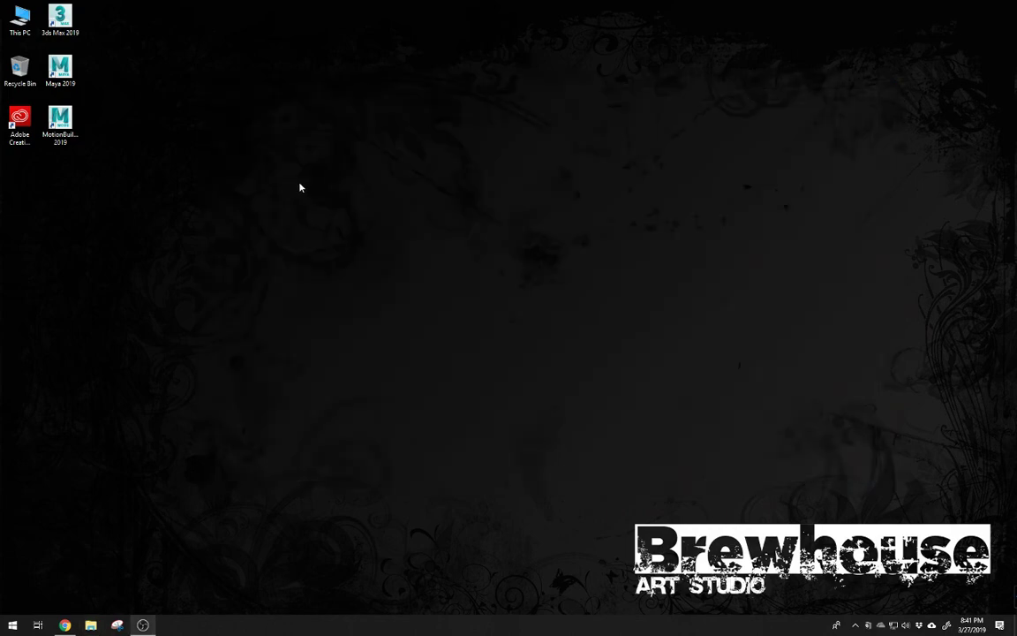
# Step: Launch MotionBuilder 2019 and choose Rifters_MO_2012.fbx from the StarhawkCharacters favourite folder as the file to open
pyautogui.doubleClick(67, 119)
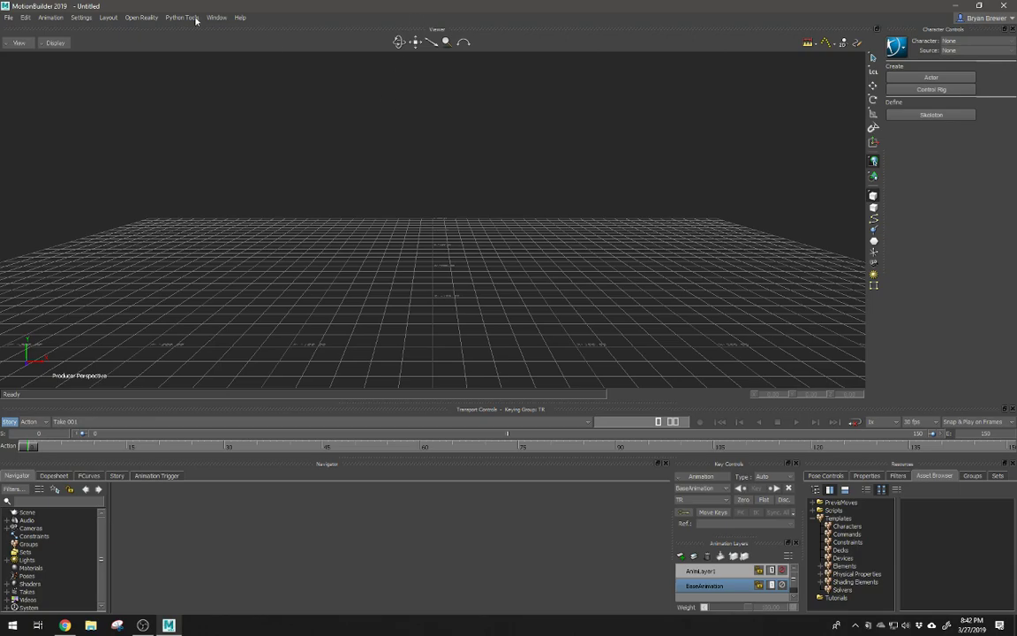
pyautogui.click(15, 19)
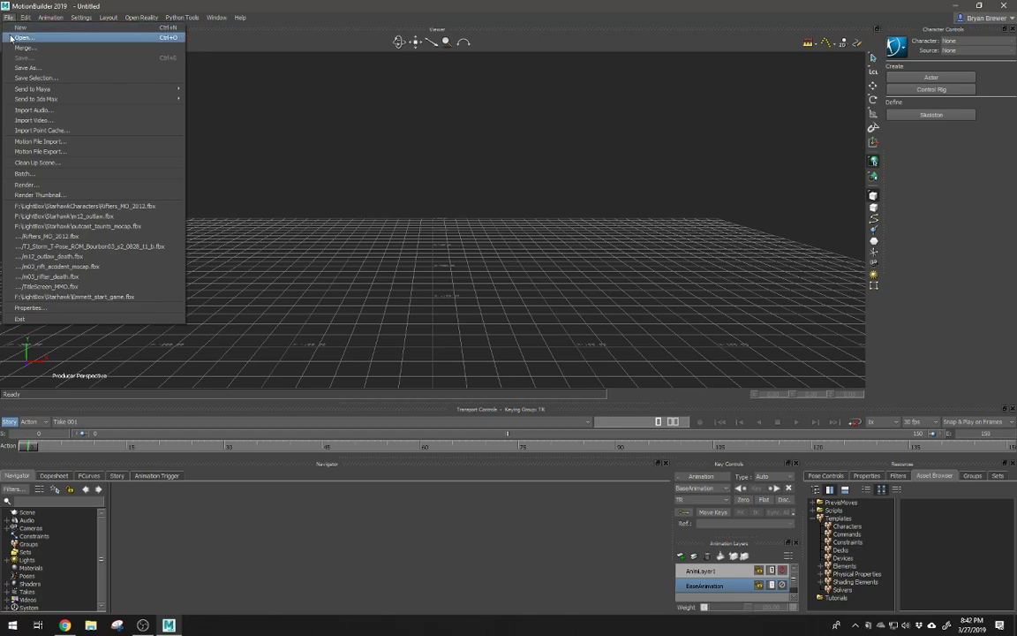
pyautogui.click(15, 38)
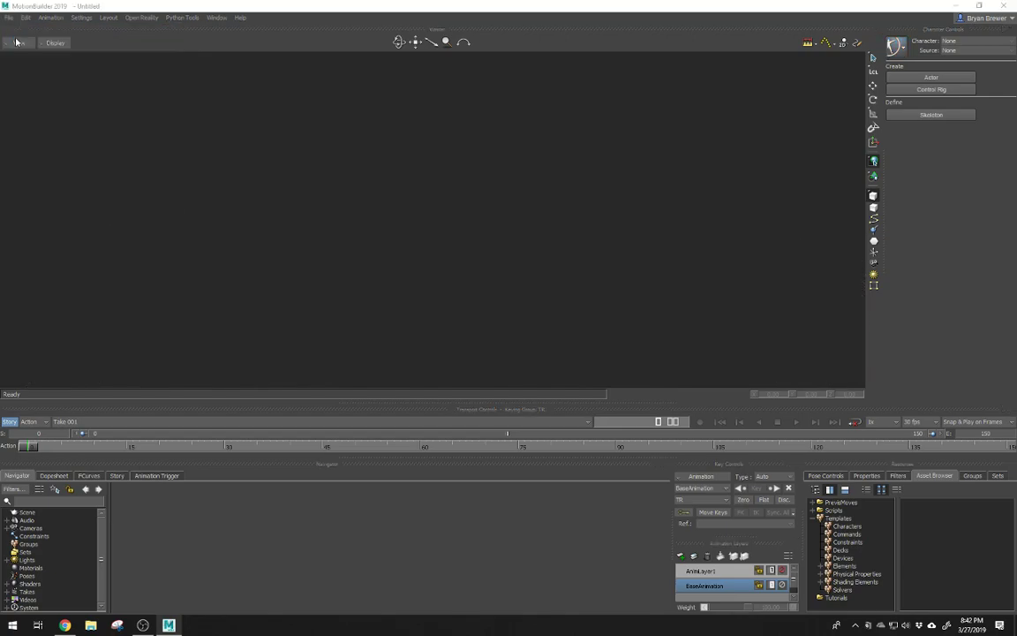
pyautogui.rightClick(675, 324)
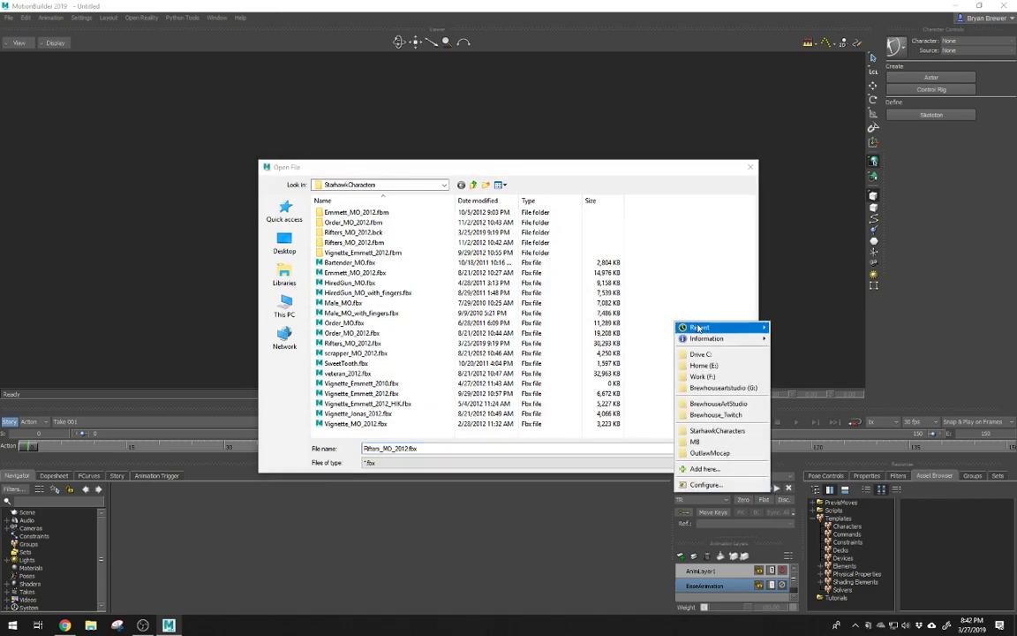
pyautogui.click(719, 430)
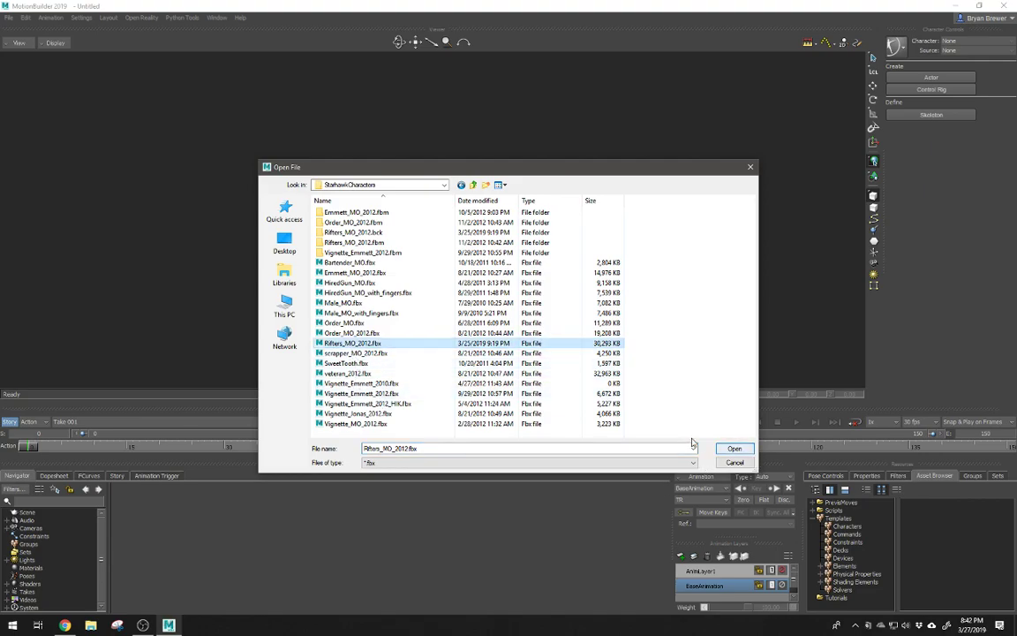
pyautogui.click(733, 449)
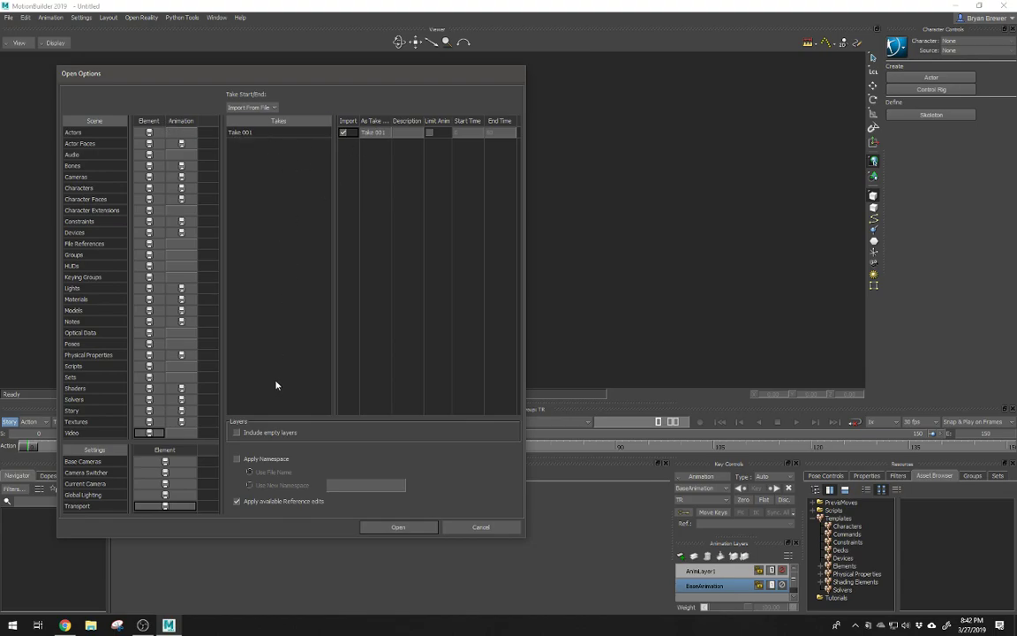
# Step: Try excluding Take 001 and the animation of all scene elements in the open options
pyautogui.click(149, 133)
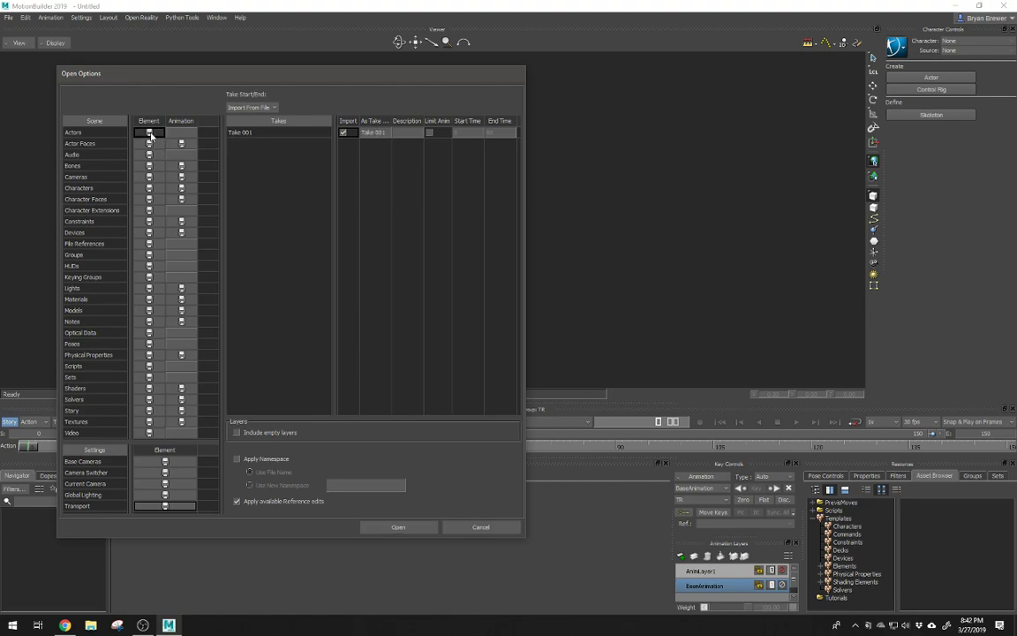
pyautogui.click(182, 166)
pyautogui.click(181, 176)
pyautogui.click(343, 133)
pyautogui.click(180, 121)
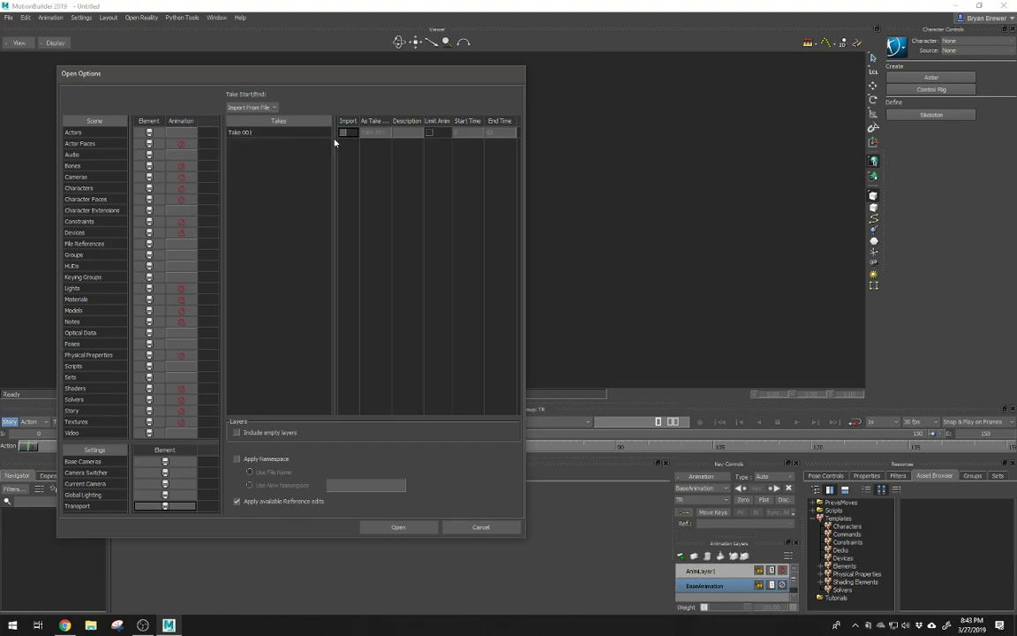
# Step: Discard all Settings elements, include Take 001 and the scene animation again, and open the file with these options
pyautogui.click(166, 451)
pyautogui.click(343, 132)
pyautogui.click(198, 121)
pyautogui.click(233, 123)
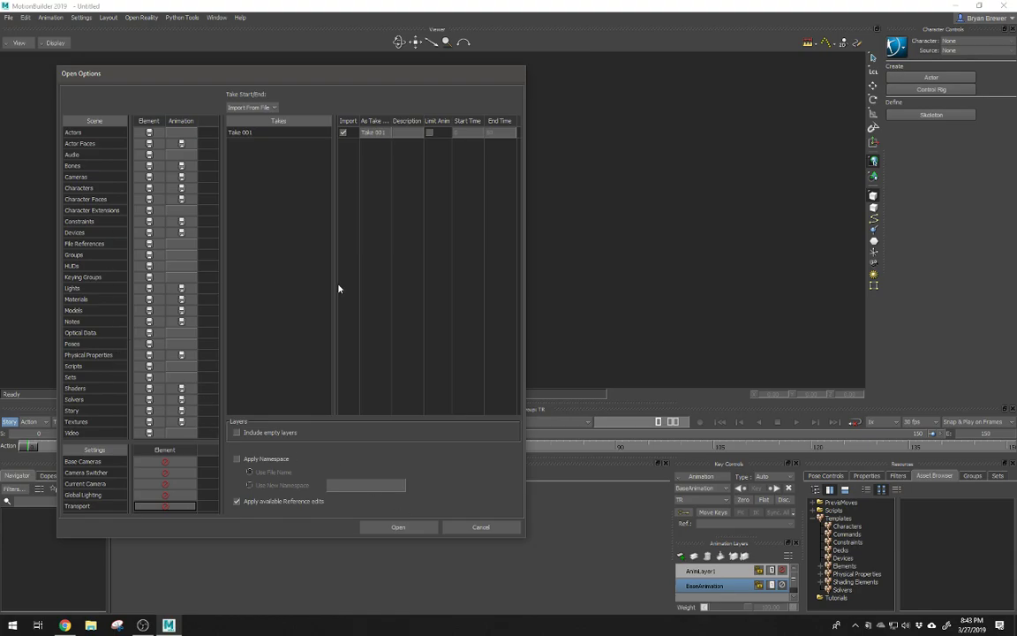
pyautogui.click(406, 527)
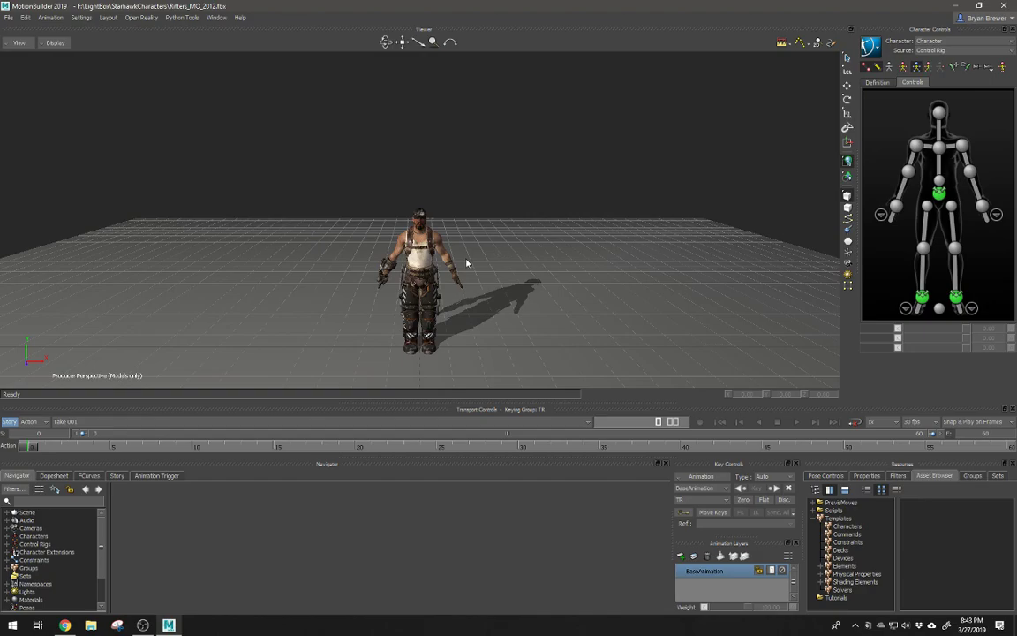
# Step: Inspect the loaded character from several angles and briefly select its right wrist effector in the character controls
pyautogui.keyDown('ctrl'); pyautogui.moveTo(397, 273); pyautogui.dragTo(493, 254); pyautogui.keyUp('ctrl')
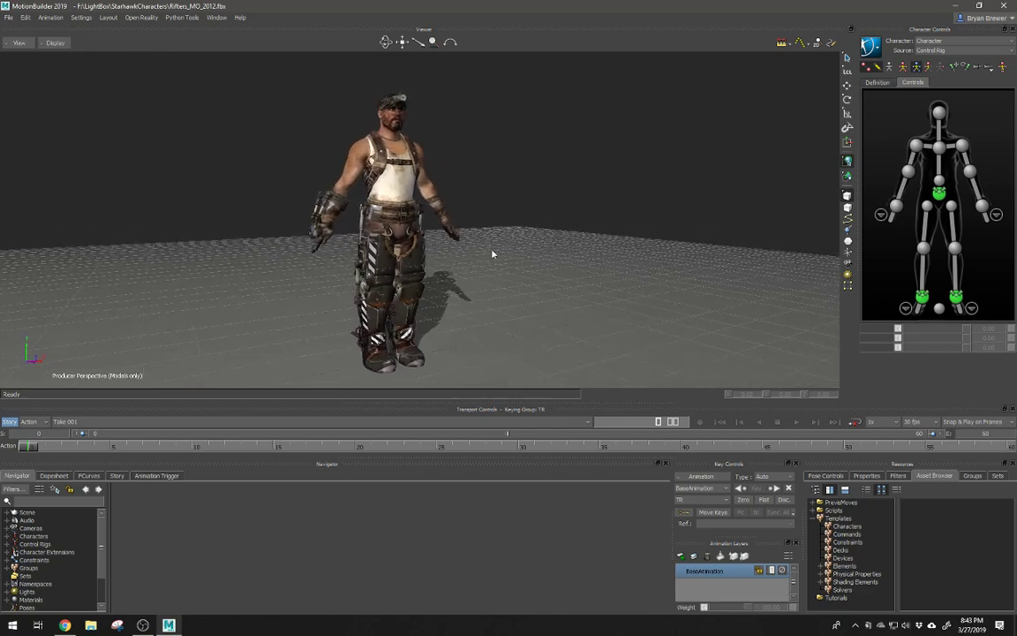
pyautogui.click(896, 206)
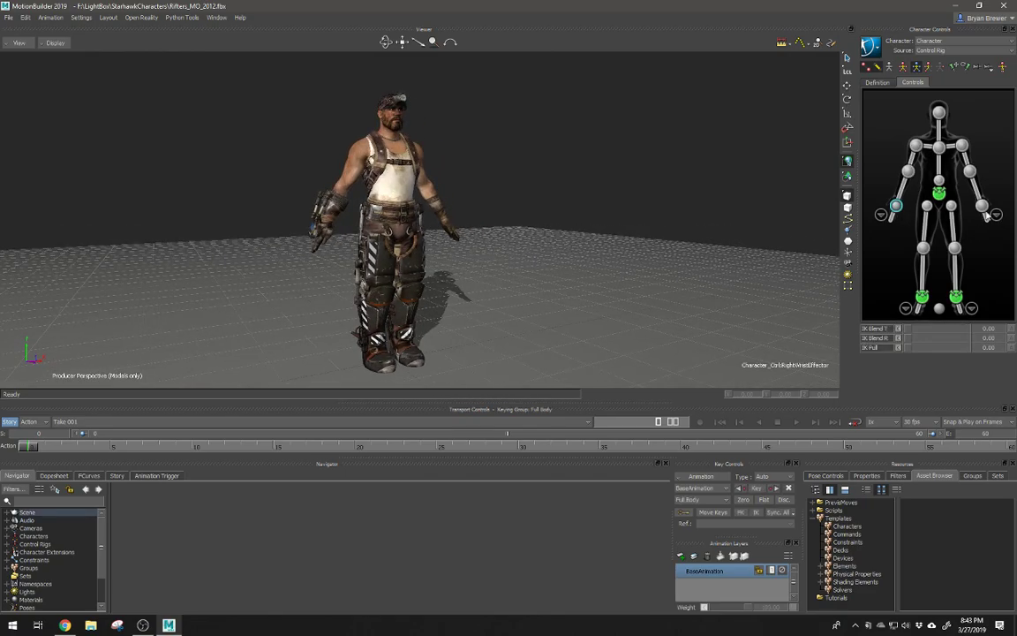
pyautogui.click(914, 215)
pyautogui.keyDown('ctrl'); pyautogui.moveTo(511, 187); pyautogui.dragTo(562, 226); pyautogui.keyUp('ctrl')
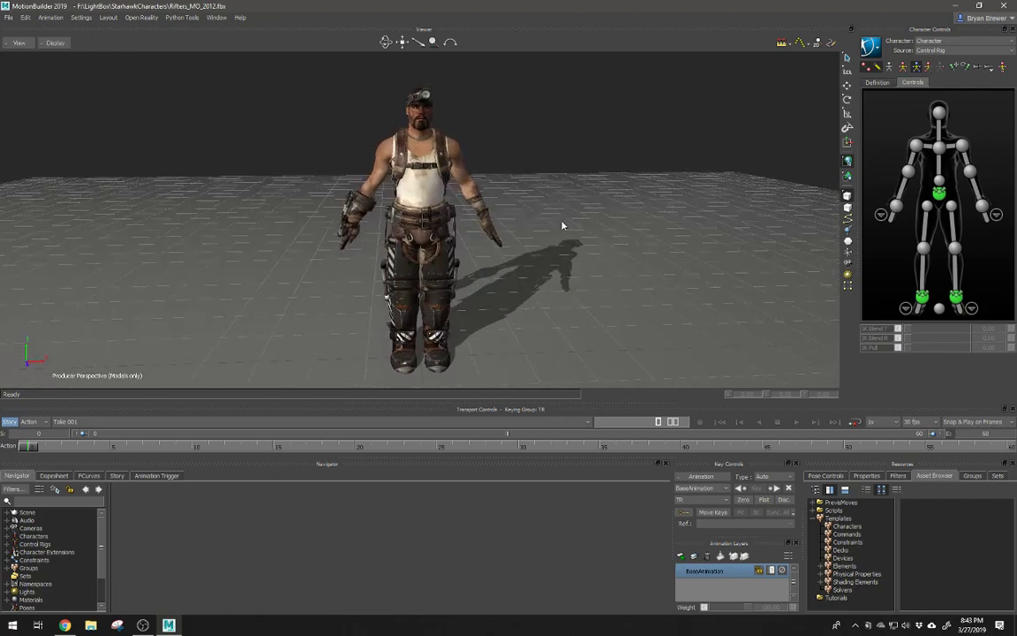
pyautogui.moveTo(561, 225)
pyautogui.mouseDown()
pyautogui.moveTo(465, 236)
pyautogui.moveTo(581, 222)
pyautogui.moveTo(547, 223)
pyautogui.mouseUp()
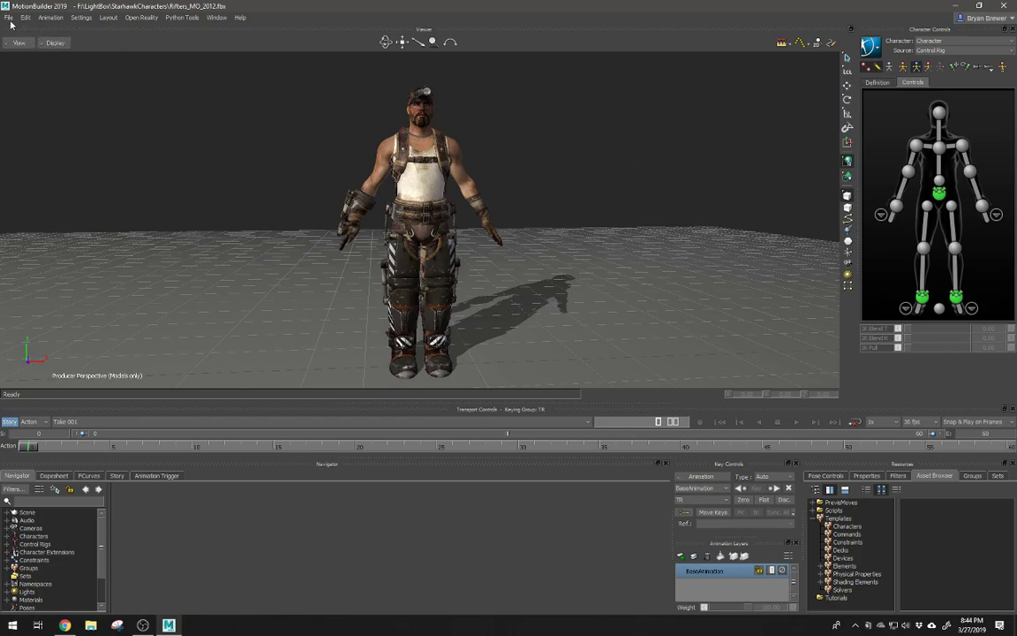
# Step: Review the available mouse and keyboard interaction modes and keep Maya, for MotionBuilder only
pyautogui.click(79, 20)
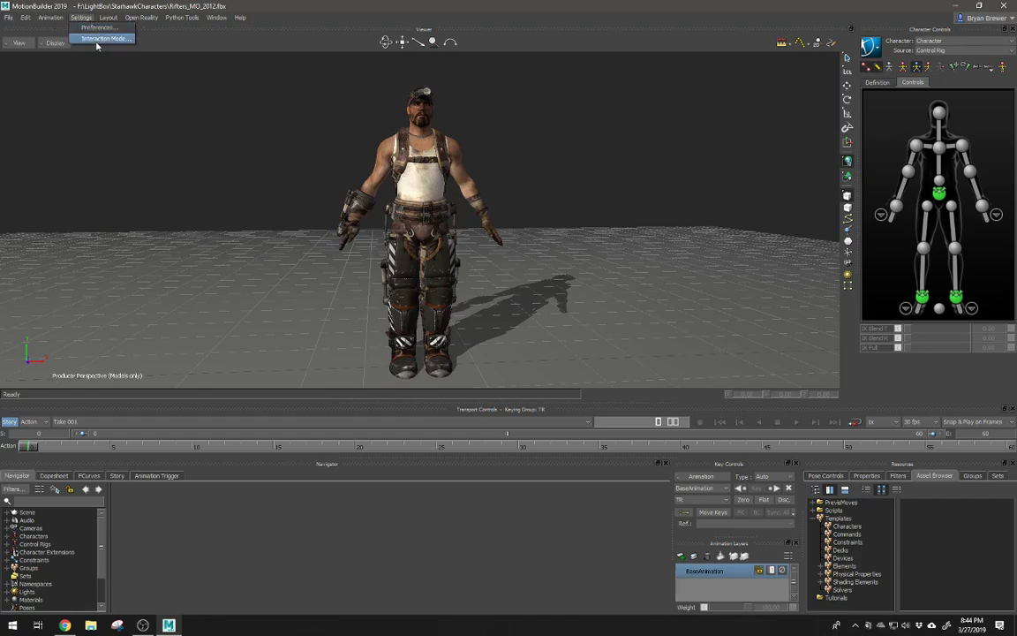
pyautogui.click(98, 40)
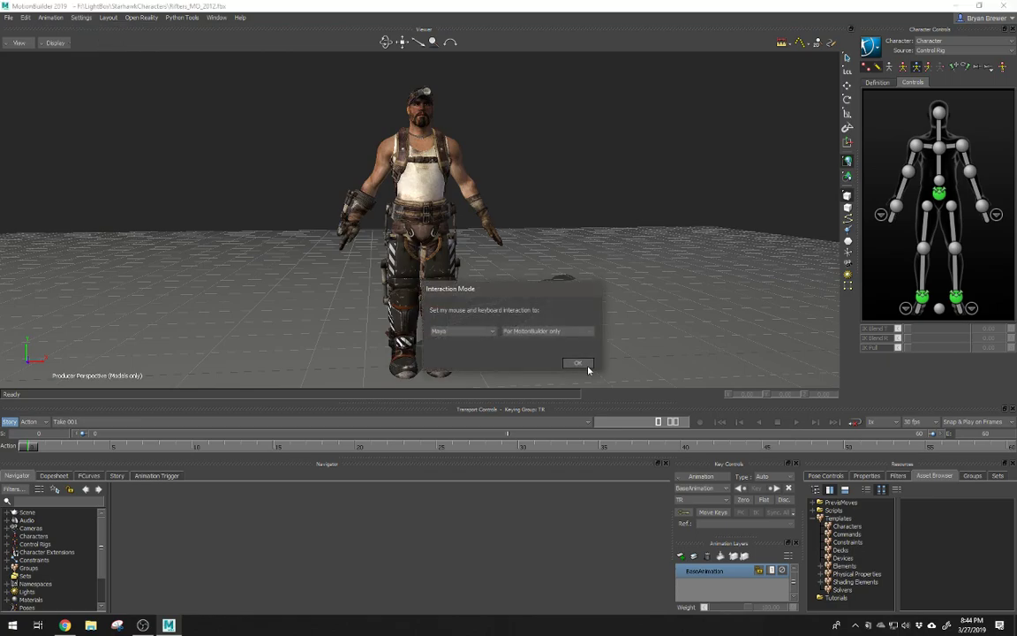
pyautogui.moveTo(513, 290); pyautogui.dragTo(409, 234)
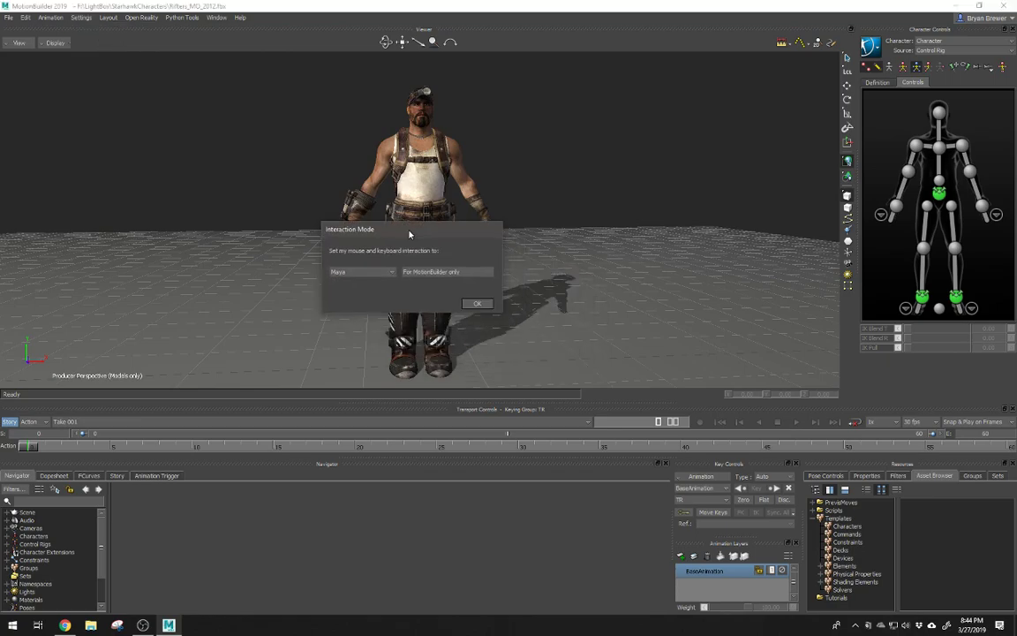
pyautogui.click(386, 274)
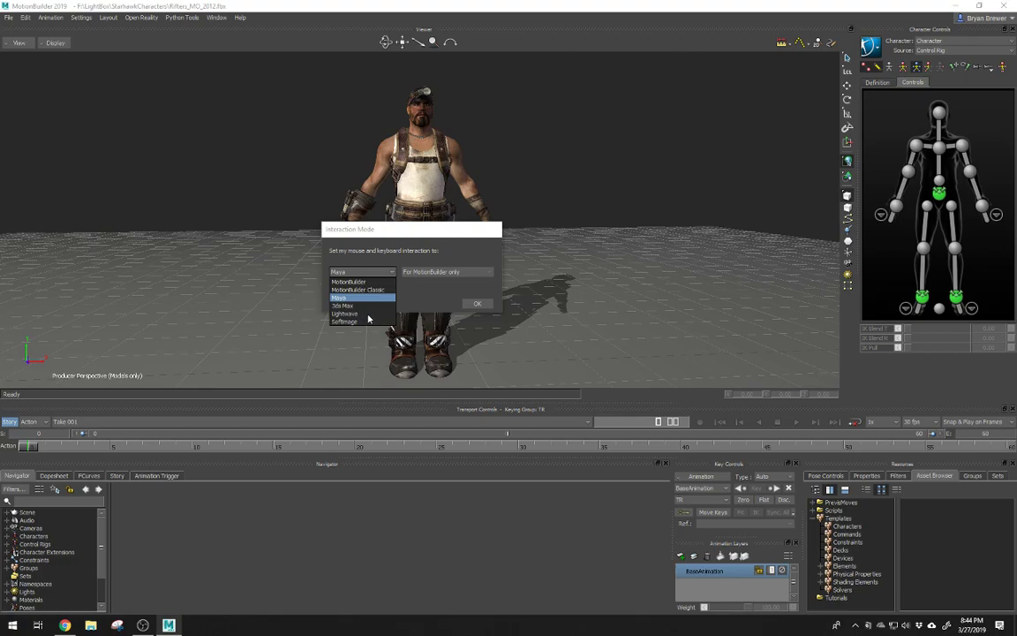
pyautogui.click(426, 292)
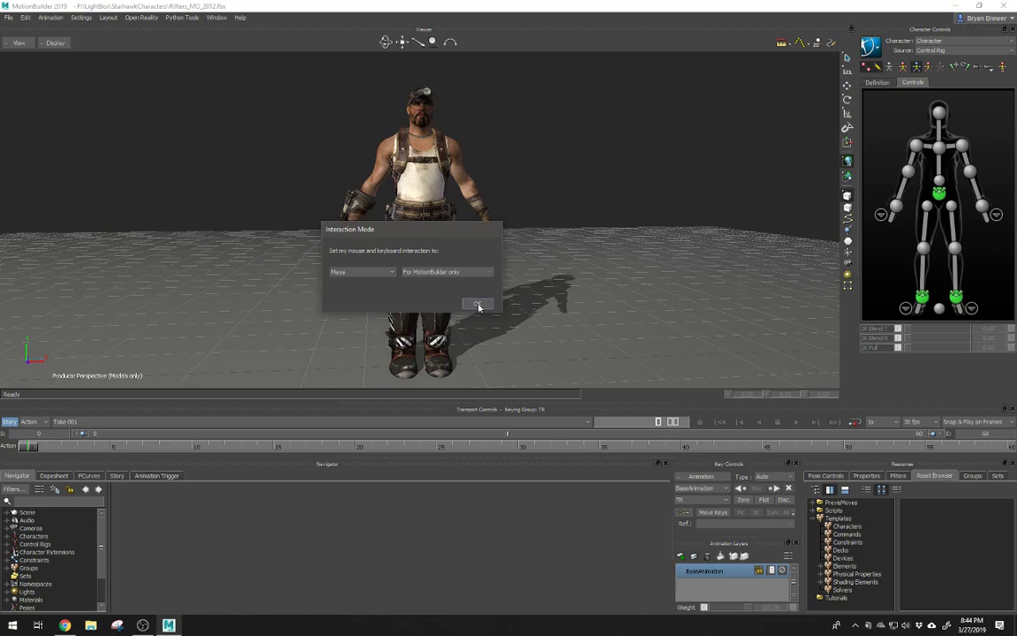
pyautogui.click(477, 304)
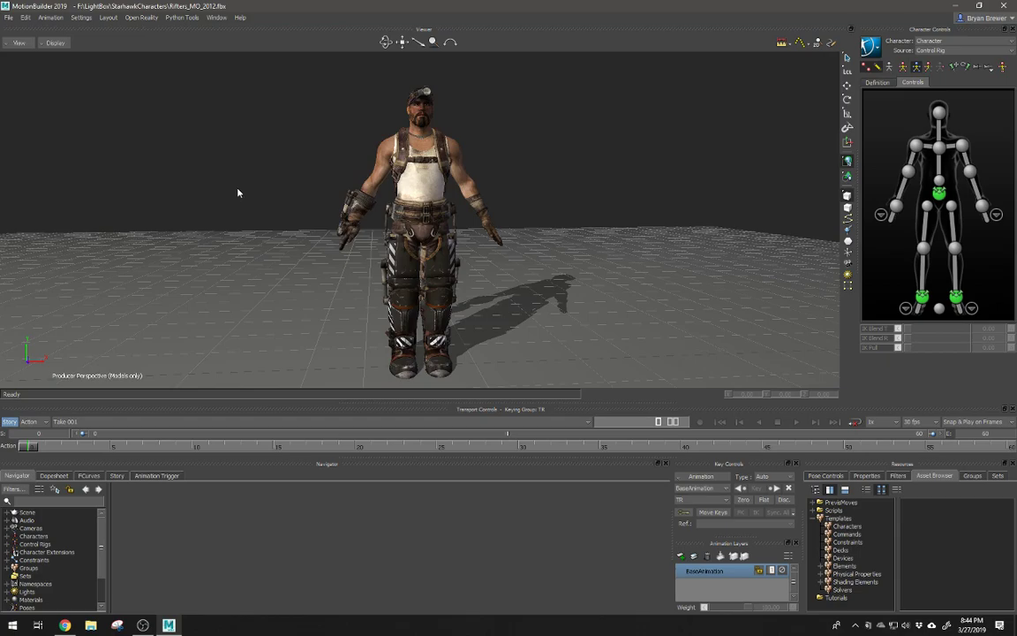
pyautogui.hotkey('alt', 'Tab')
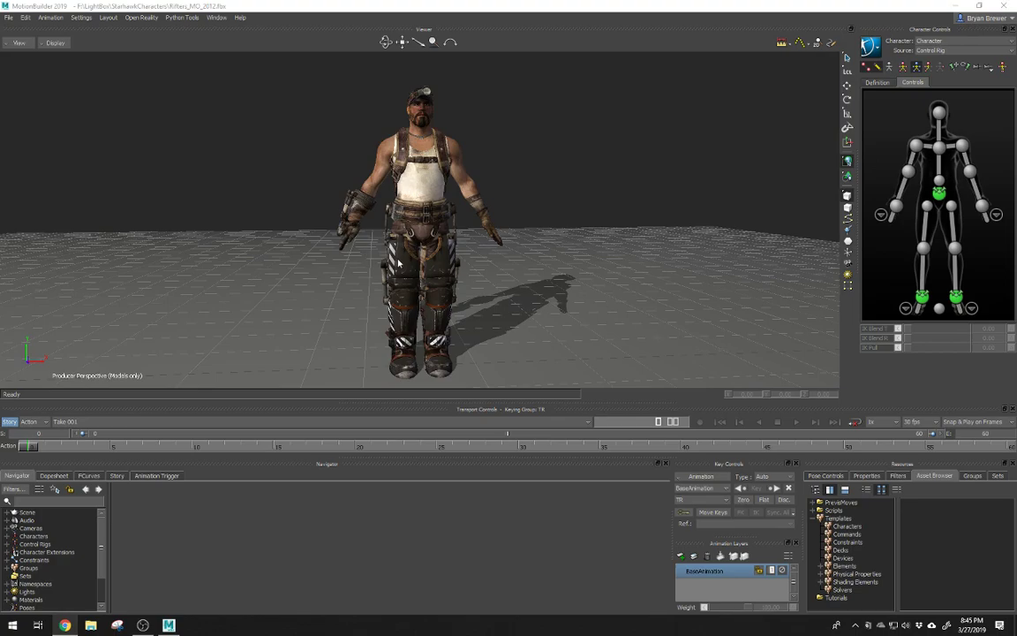
pyautogui.click(432, 281)
pyautogui.moveTo(465, 279)
pyautogui.keyDown('ctrl'); pyautogui.keyDown('shift'); pyautogui.mouseDown()
pyautogui.moveTo(431, 270)
pyautogui.moveTo(450, 274)
pyautogui.mouseUp(); pyautogui.keyUp('shift'); pyautogui.keyUp('ctrl')
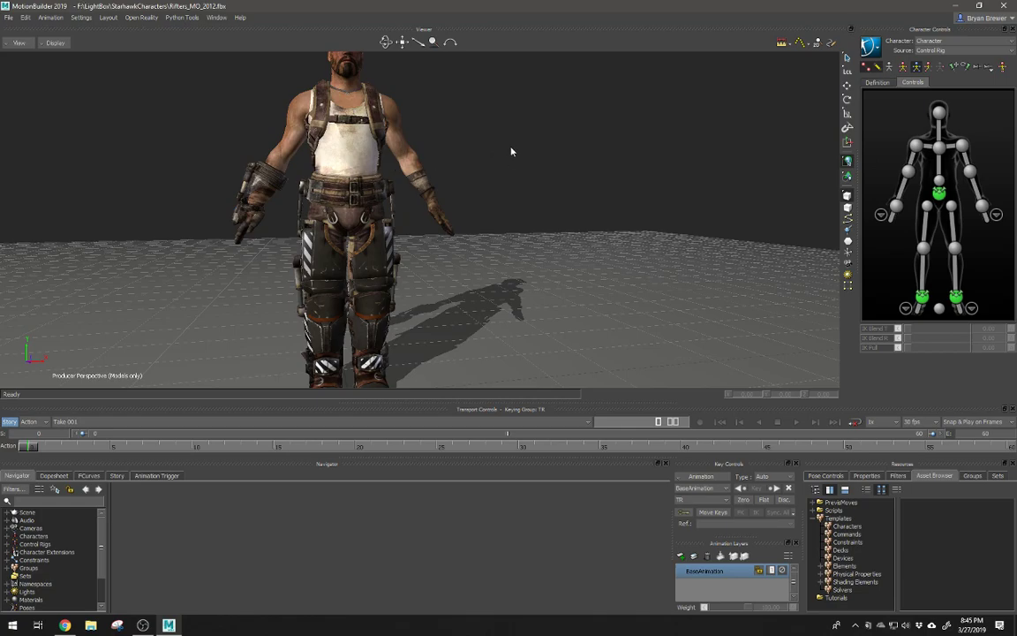
pyautogui.keyDown('shift'); pyautogui.moveTo(463, 136); pyautogui.dragTo(506, 168); pyautogui.keyUp('shift')
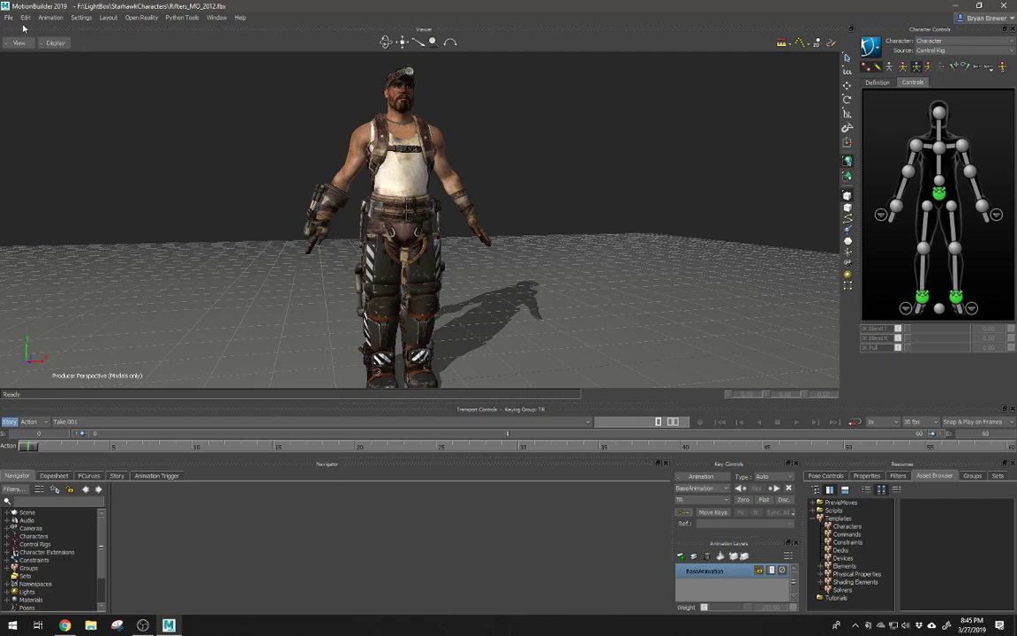
pyautogui.click(82, 18)
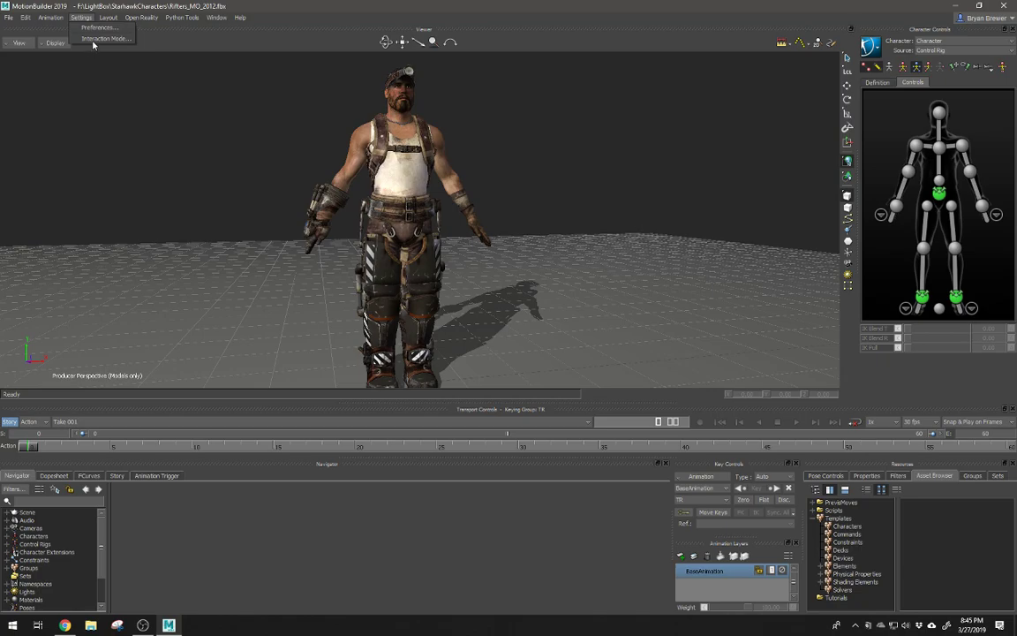
pyautogui.click(95, 35)
pyautogui.moveTo(544, 107); pyautogui.dragTo(204, 97)
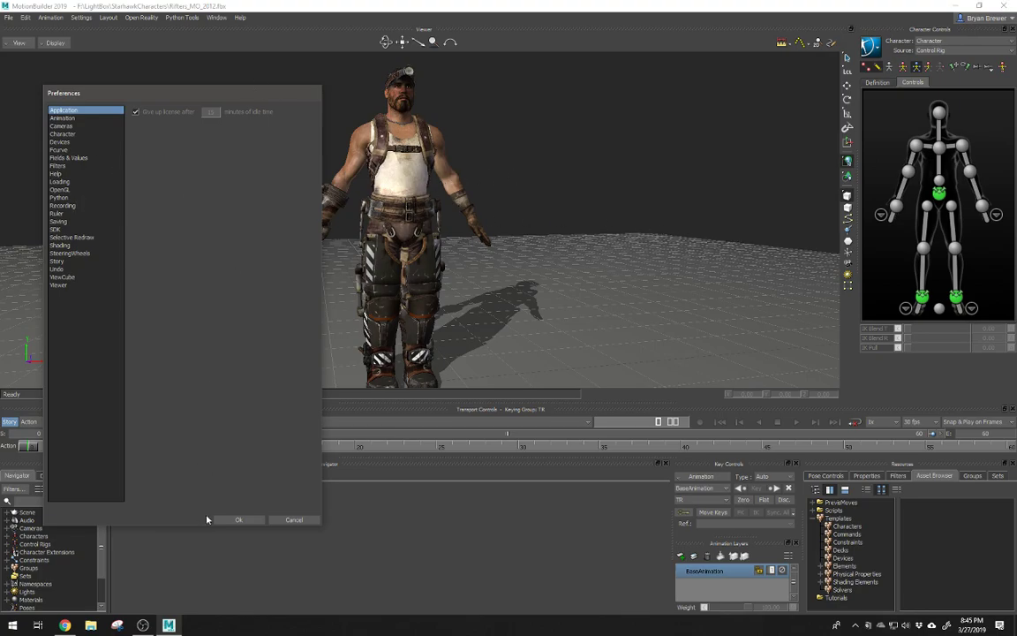
pyautogui.click(292, 519)
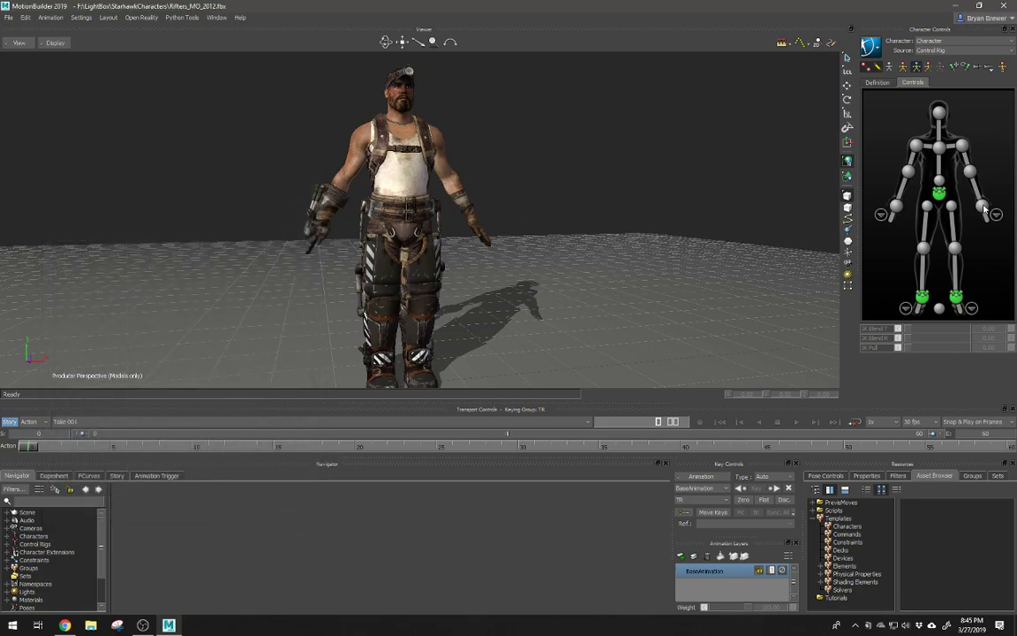
# Step: Select the character's right wrist effector and switch its translation manipulator to local axes
pyautogui.click(895, 206)
pyautogui.keyDown('alt'); pyautogui.moveTo(356, 216); pyautogui.dragTo(395, 224, button='right'); pyautogui.keyUp('alt')
pyautogui.keyDown('alt'); pyautogui.moveTo(395, 224); pyautogui.dragTo(461, 248); pyautogui.keyUp('alt')
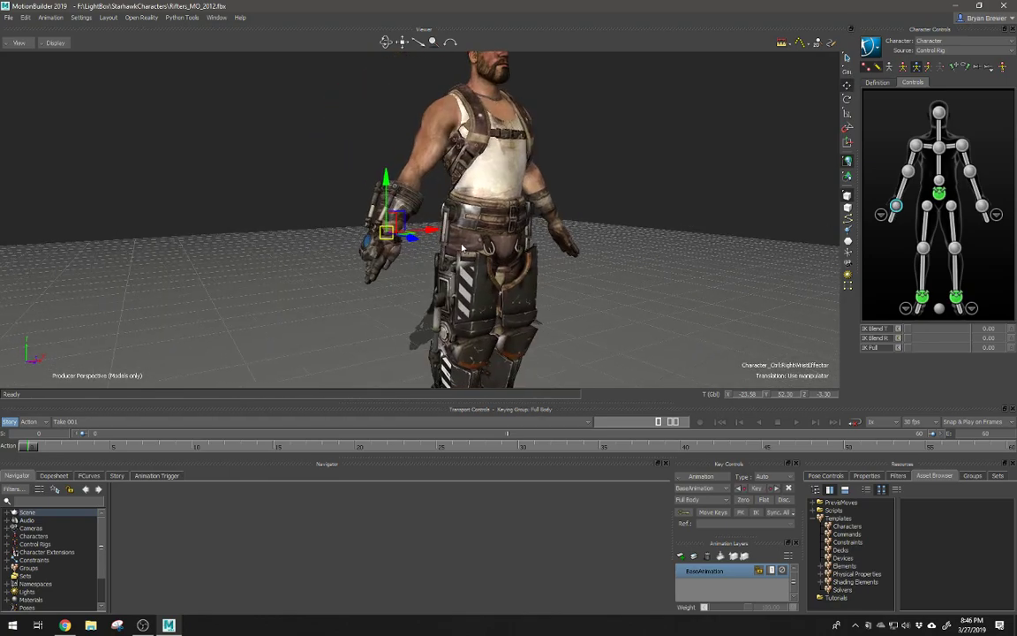
pyautogui.moveTo(393, 199)
pyautogui.keyDown('alt'); pyautogui.mouseDown()
pyautogui.moveTo(407, 221)
pyautogui.moveTo(425, 224)
pyautogui.moveTo(355, 163)
pyautogui.moveTo(362, 189)
pyautogui.moveTo(340, 176)
pyautogui.moveTo(387, 213)
pyautogui.mouseUp(); pyautogui.keyUp('alt')
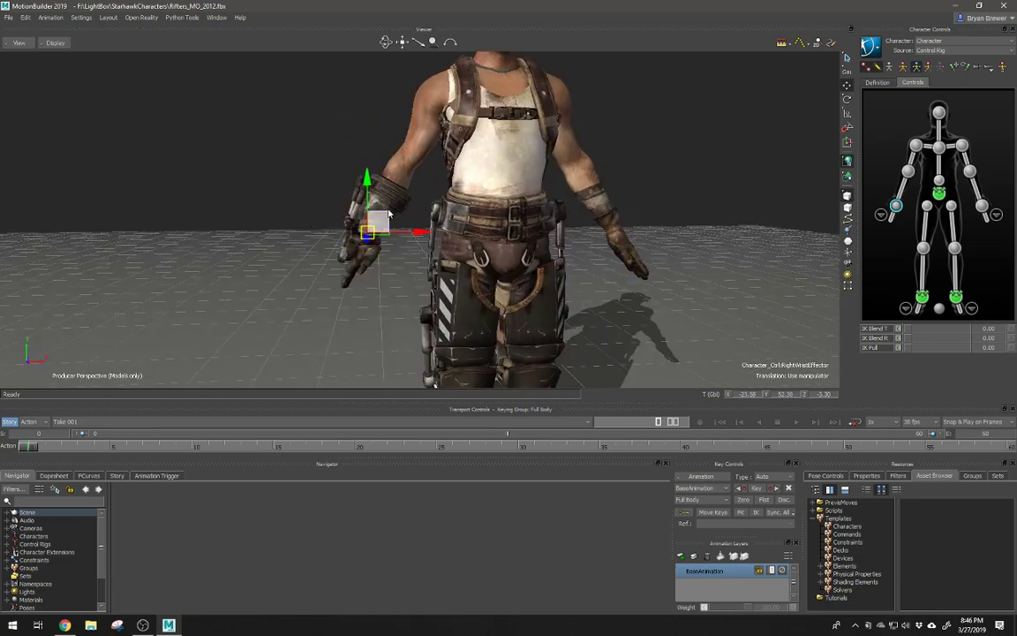
pyautogui.press('F5')
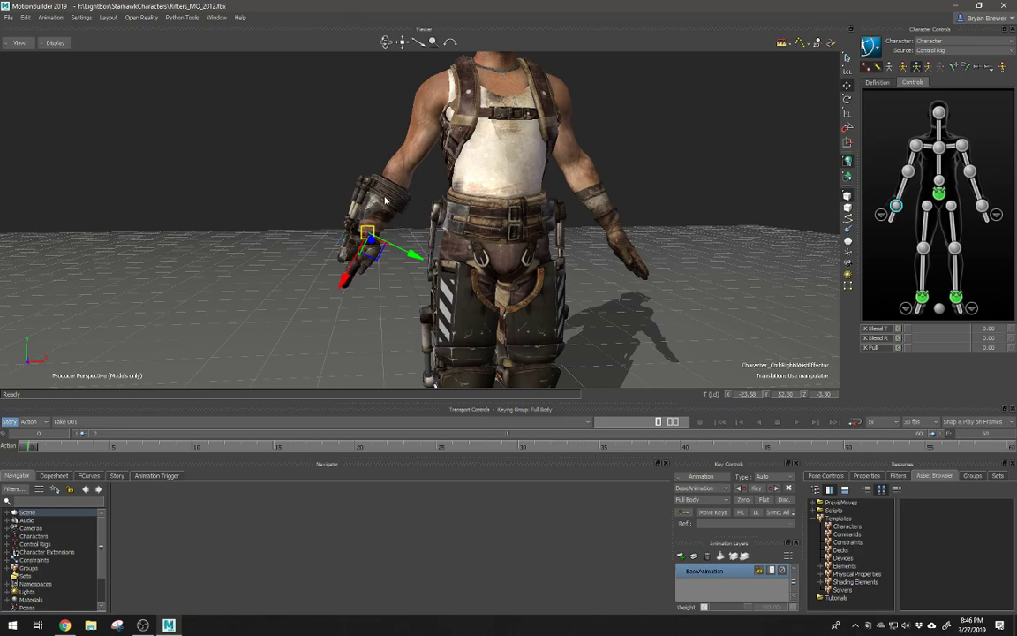
# Step: Try moving the right wrist along its local X axis, undo it, and rotate the wrist outward to about 44° on local Z
pyautogui.moveTo(341, 283); pyautogui.dragTo(363, 262)
pyautogui.hotkey('ctrl', 'z')
pyautogui.press('r')
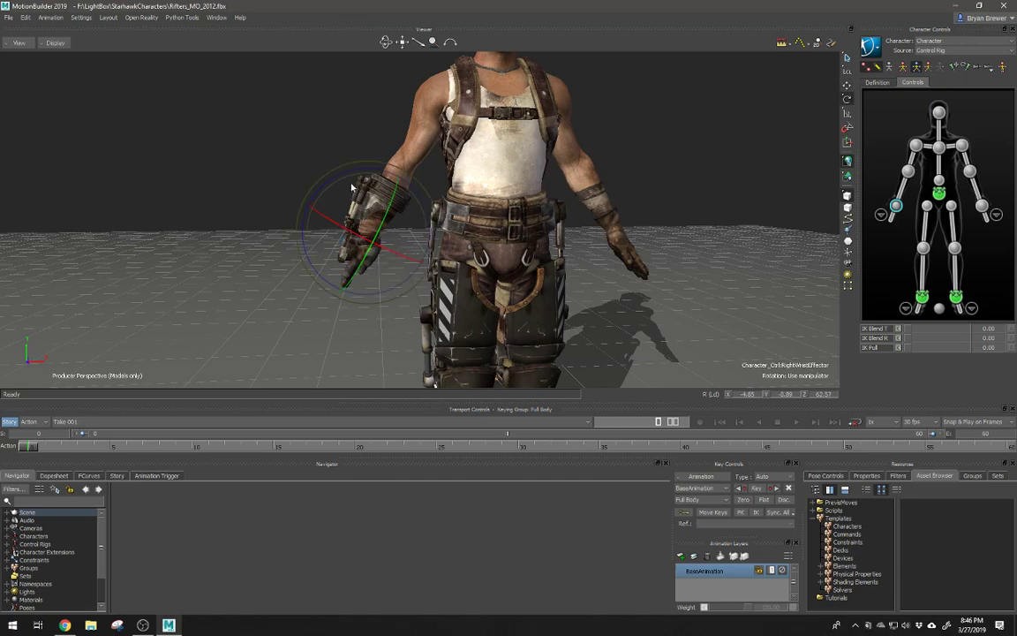
pyautogui.moveTo(322, 156); pyautogui.dragTo(373, 188)
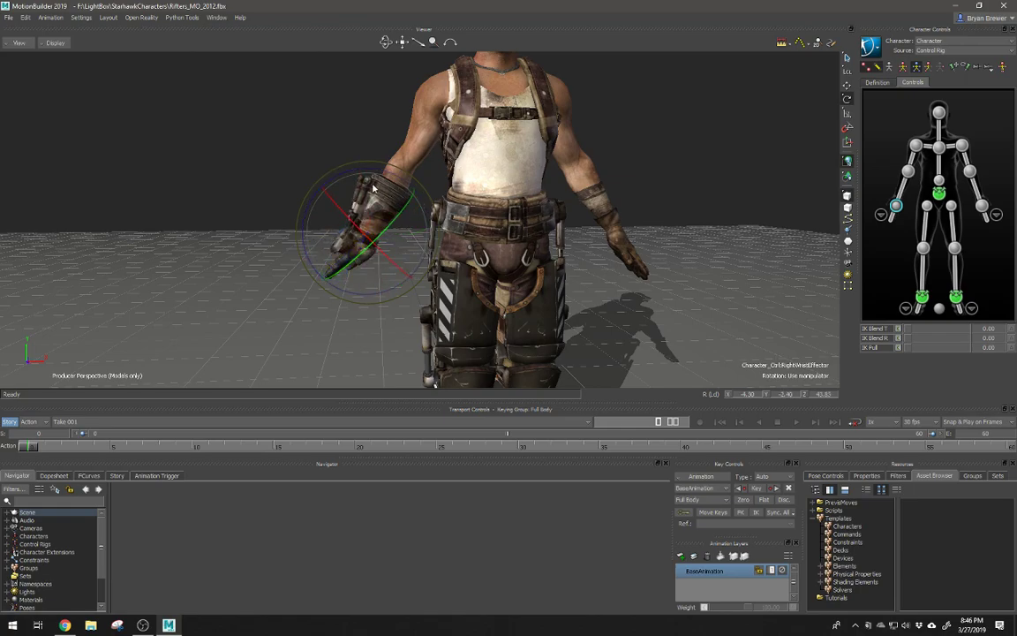
# Step: Switch to global axes and move the right wrist slightly up and outward to about X -24.4, Y 54.6
pyautogui.press('l')
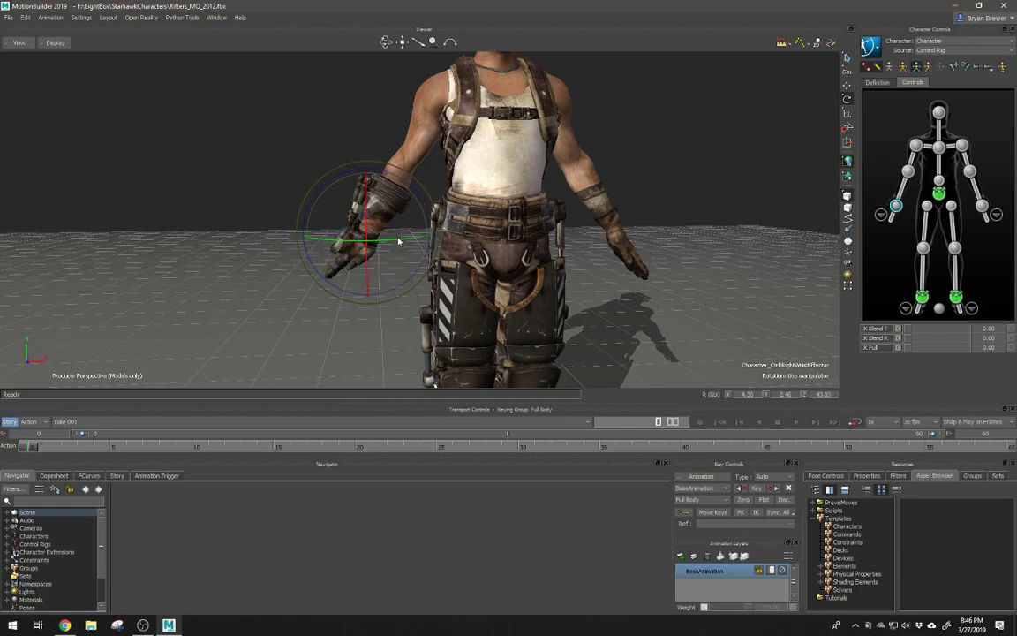
pyautogui.press('t')
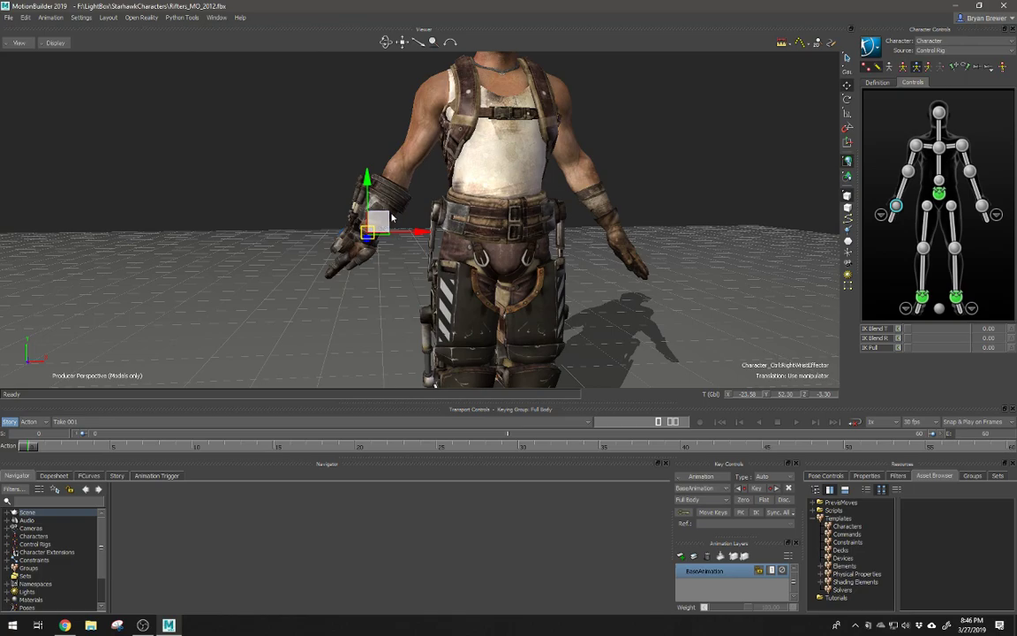
pyautogui.moveTo(380, 225)
pyautogui.mouseDown()
pyautogui.moveTo(362, 193)
pyautogui.moveTo(384, 215)
pyautogui.mouseUp()
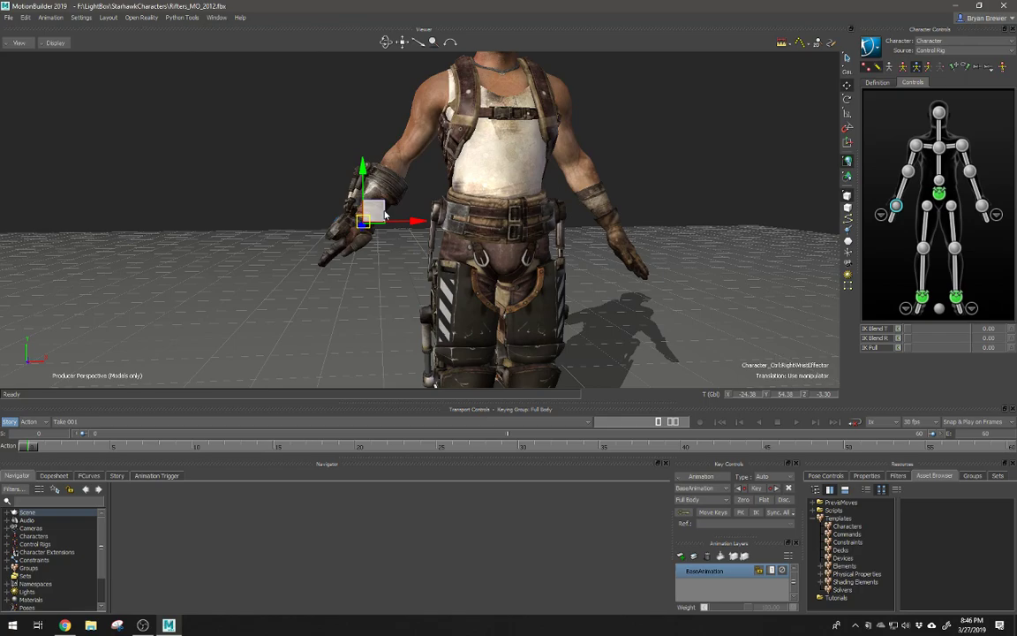
# Step: Return to local axes and rotate the right wrist to turn the hand, reaching about 67° on local Z
pyautogui.press('r')
pyautogui.press('t')
pyautogui.press('F5')
pyautogui.press('r')
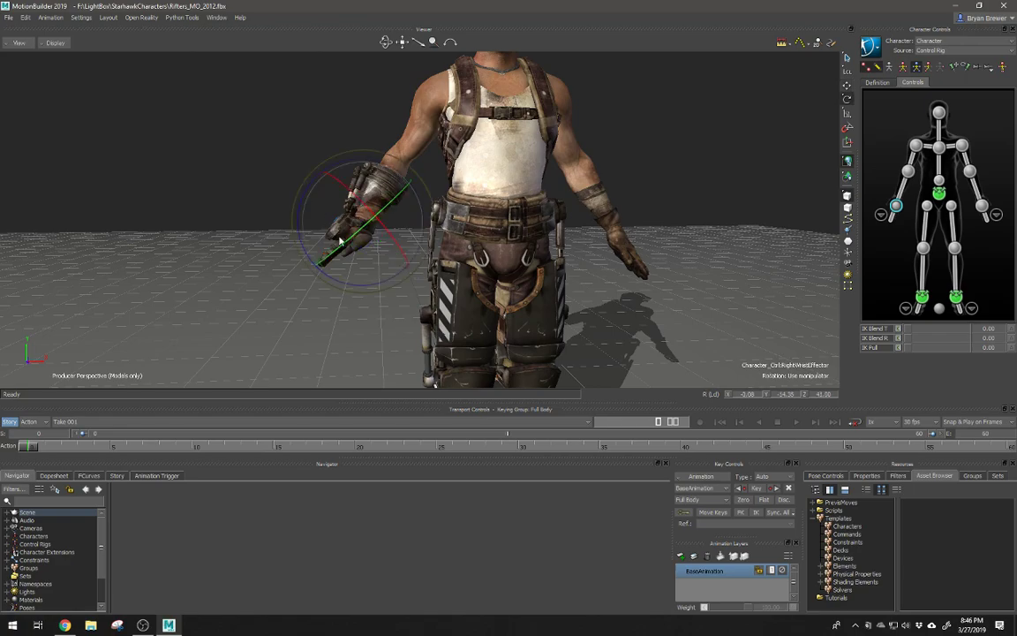
pyautogui.press('t')
pyautogui.press('r')
pyautogui.moveTo(335, 230); pyautogui.dragTo(346, 248)
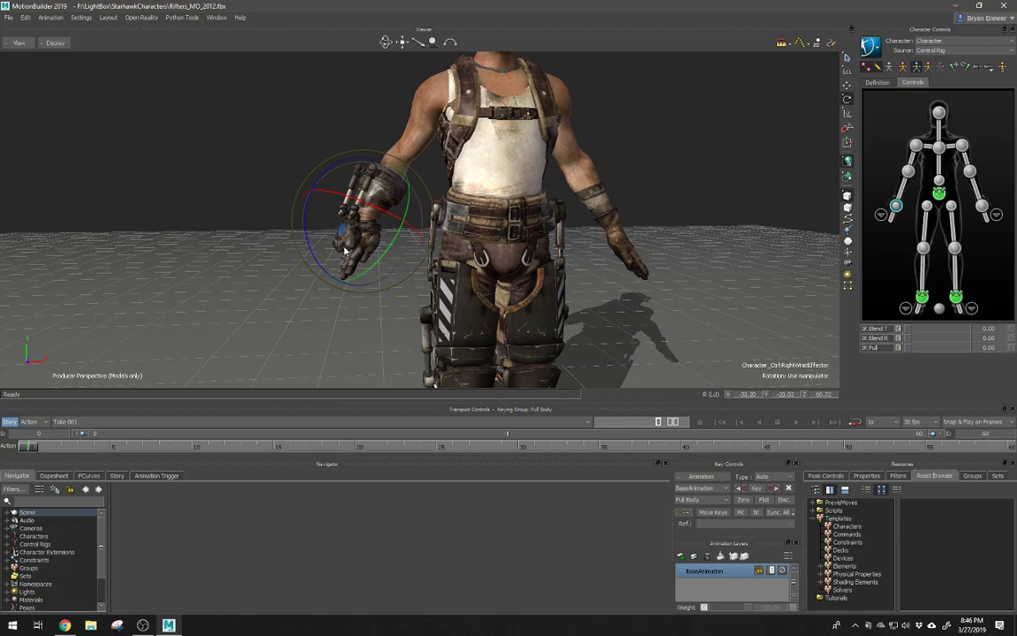
# Step: Raise the right wrist effector further in global axes to about X -26.6, Y 59.4, and return to local rotation
pyautogui.press('t')
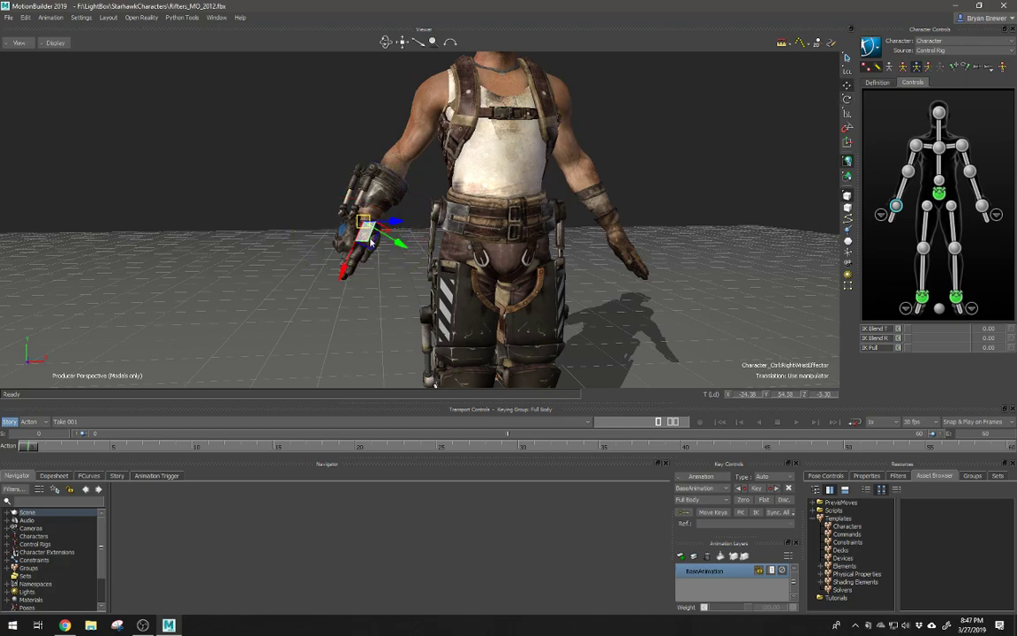
pyautogui.moveTo(371, 238); pyautogui.dragTo(371, 183)
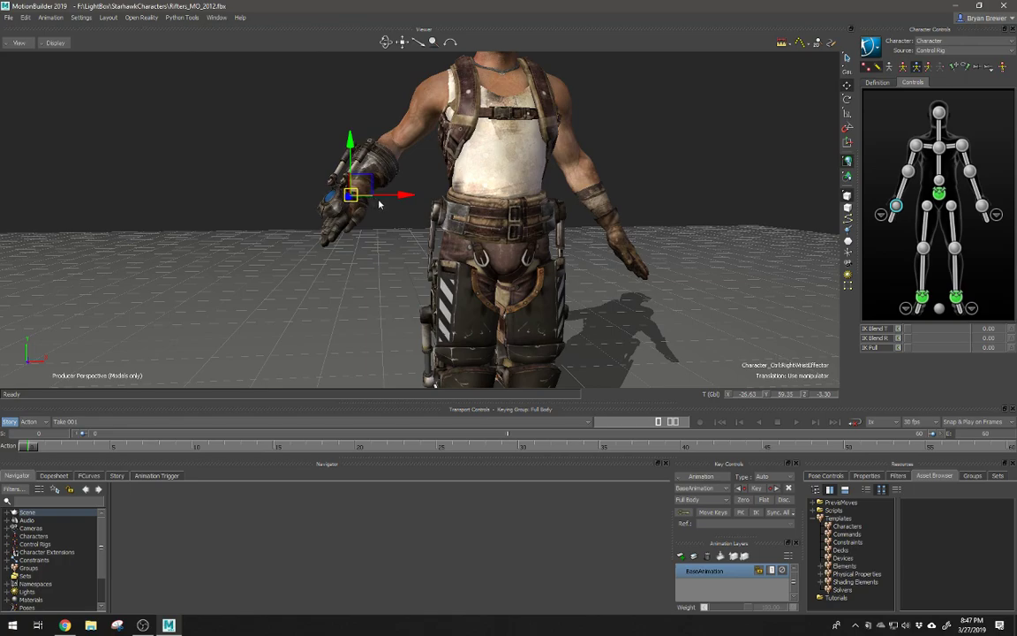
pyautogui.press('r')
pyautogui.press('r')
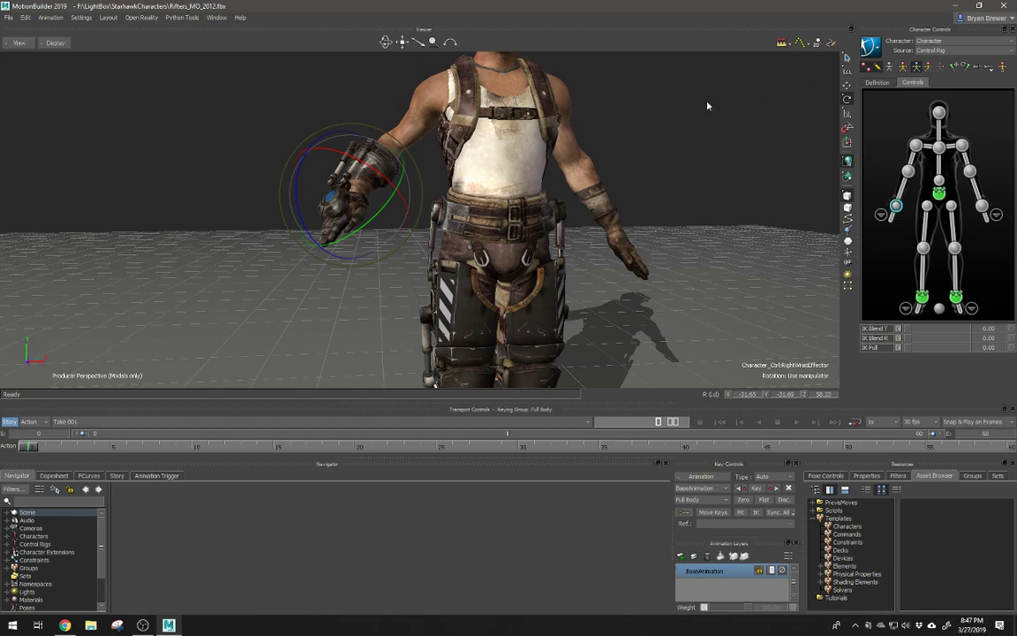
# Step: Set the manipulator's reference mode to Global and clear the wrist selection
pyautogui.rightClick(846, 72)
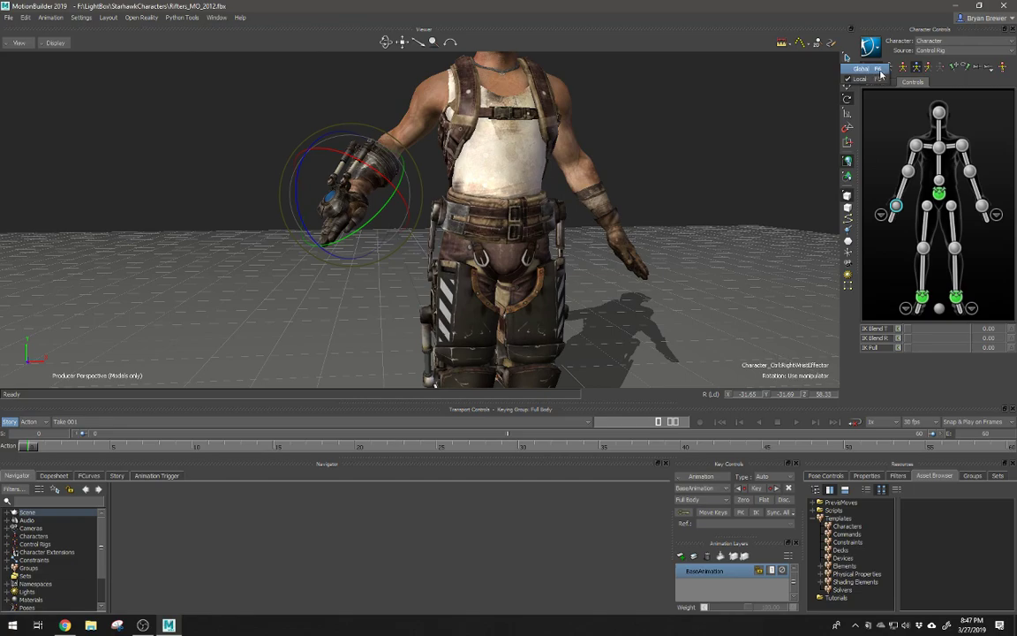
pyautogui.click(861, 68)
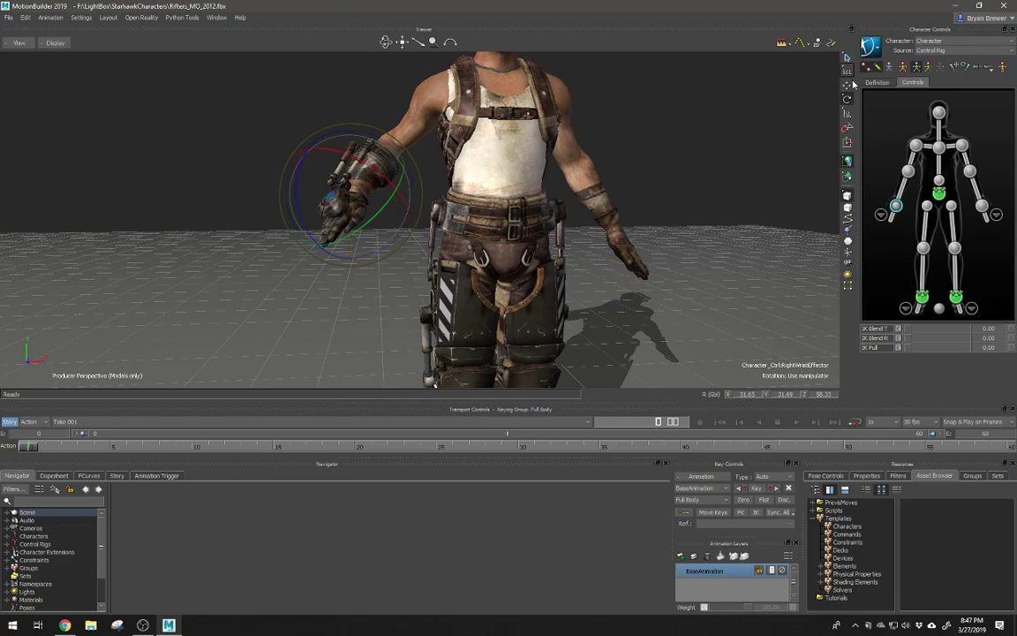
pyautogui.click(91, 107)
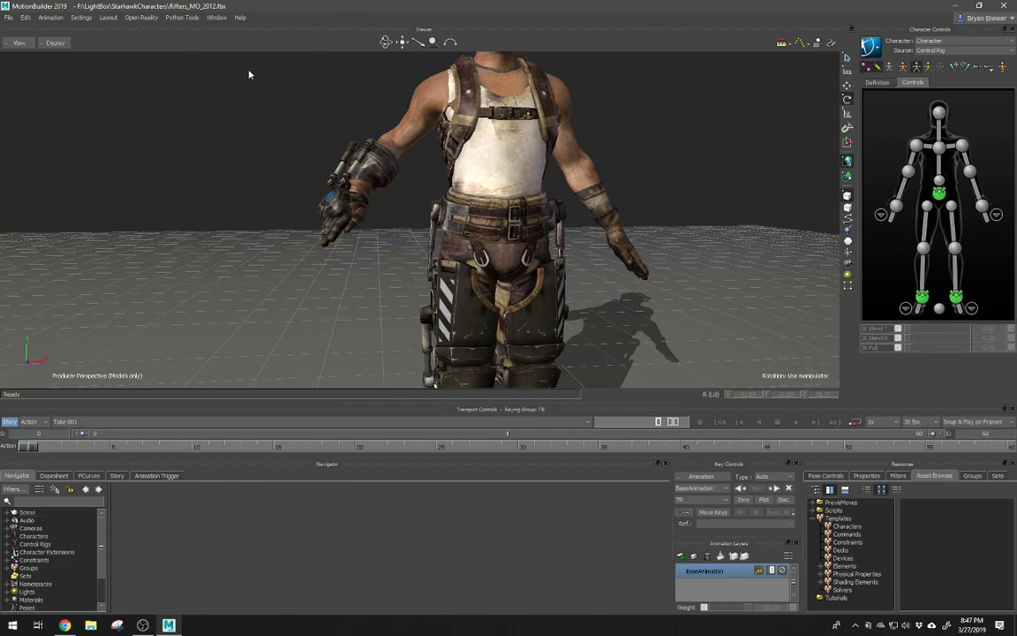
# Step: Review the Animation and Cameras preferences and set the default character solver to MB Character Solver
pyautogui.click(80, 18)
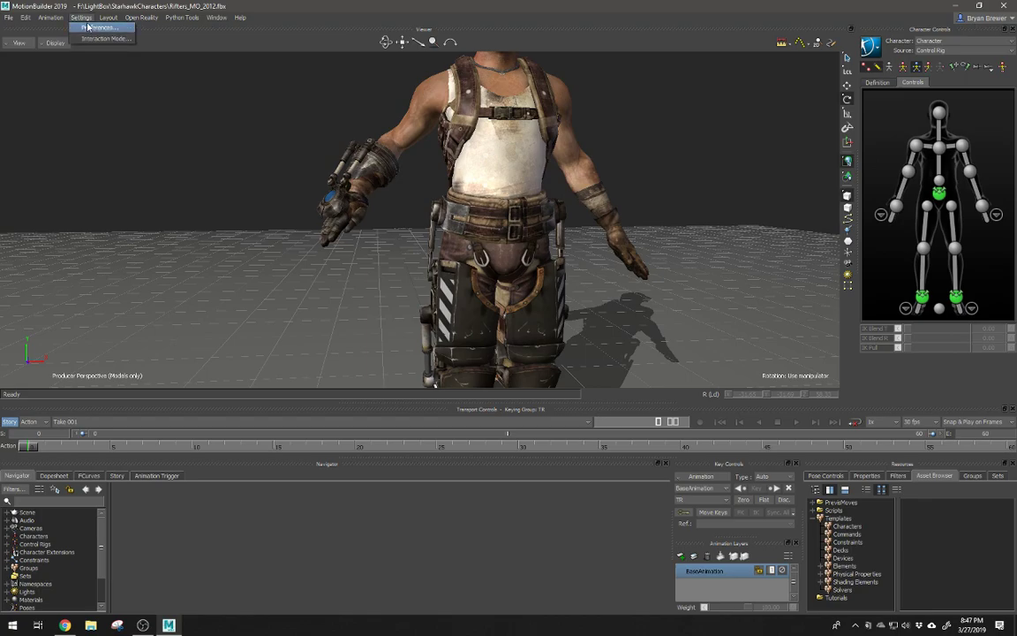
pyautogui.click(88, 27)
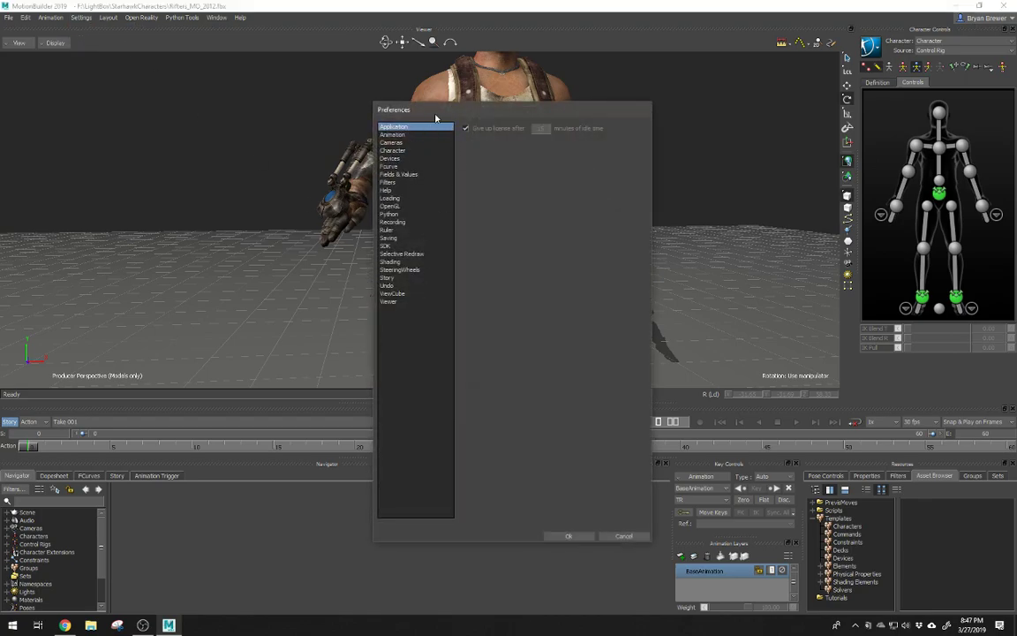
pyautogui.click(396, 135)
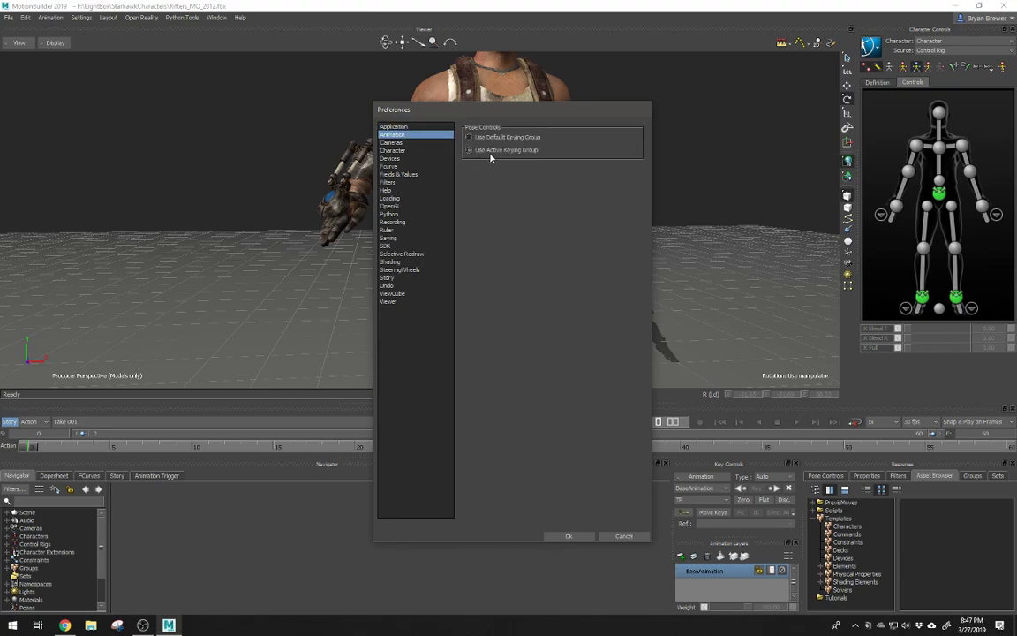
pyautogui.click(395, 142)
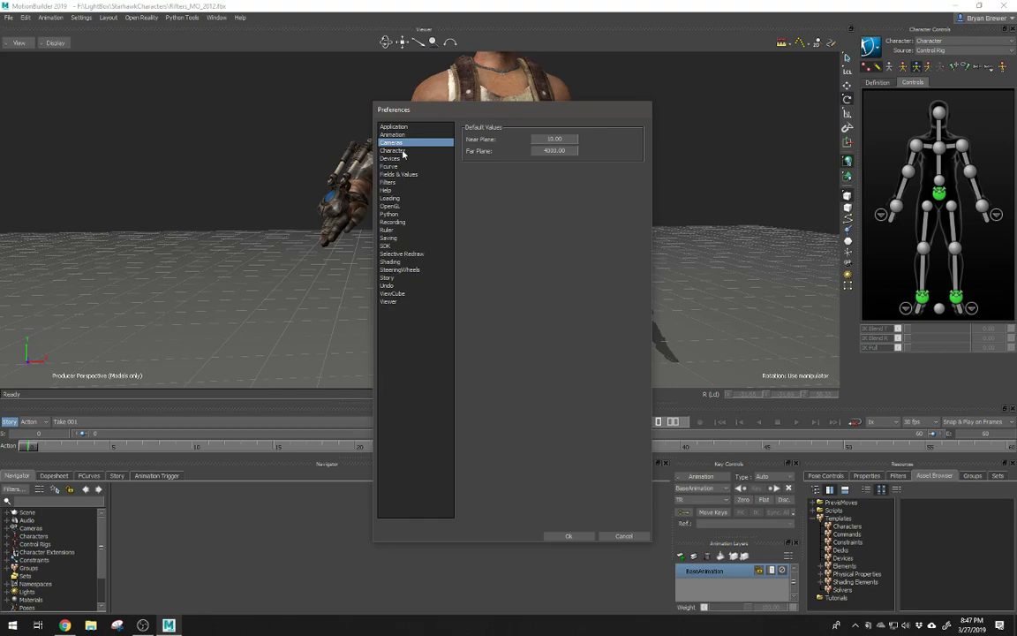
pyautogui.click(393, 150)
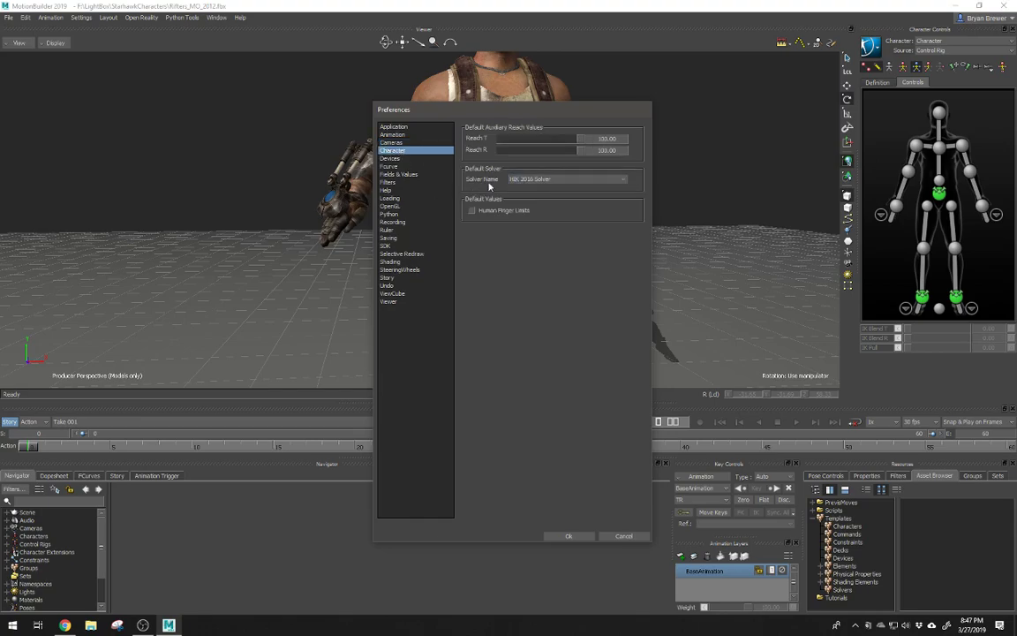
pyautogui.click(624, 180)
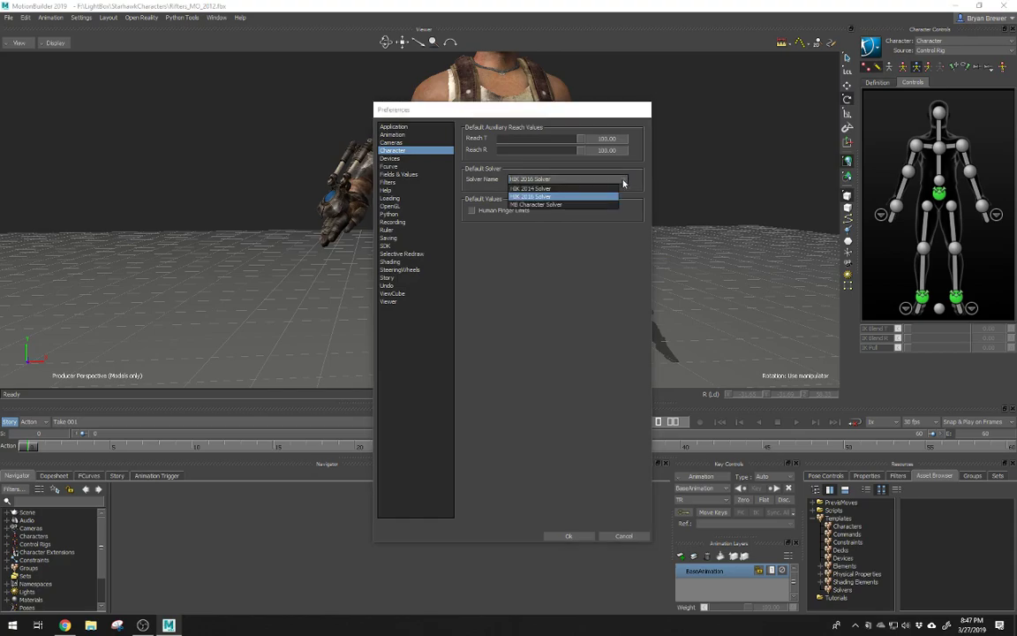
pyautogui.click(554, 205)
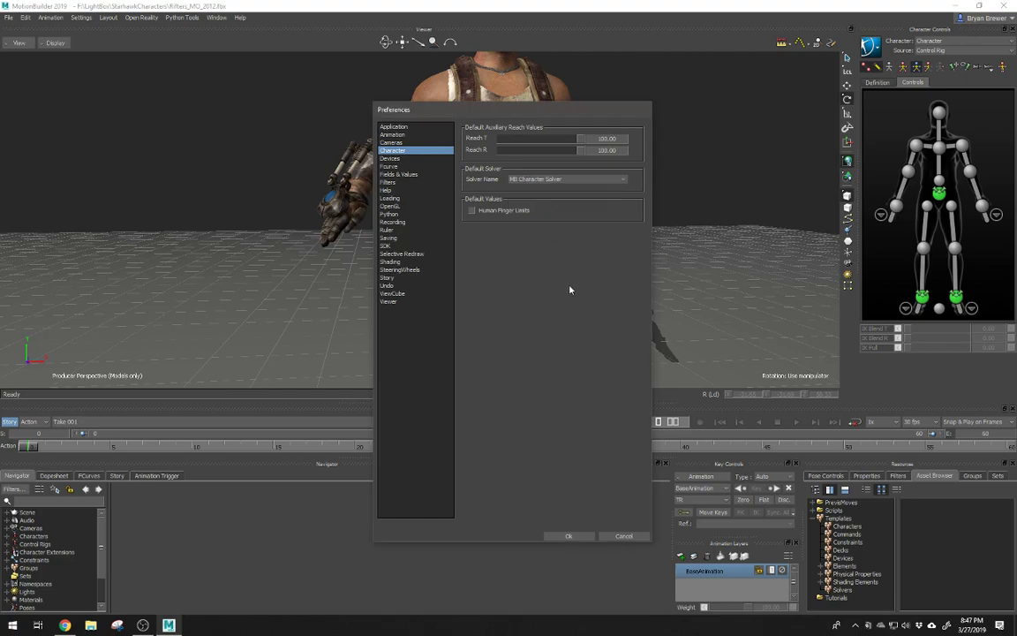
# Step: Switch the default character solver to HIK 2016 Solver and back to MB Character Solver
pyautogui.click(565, 179)
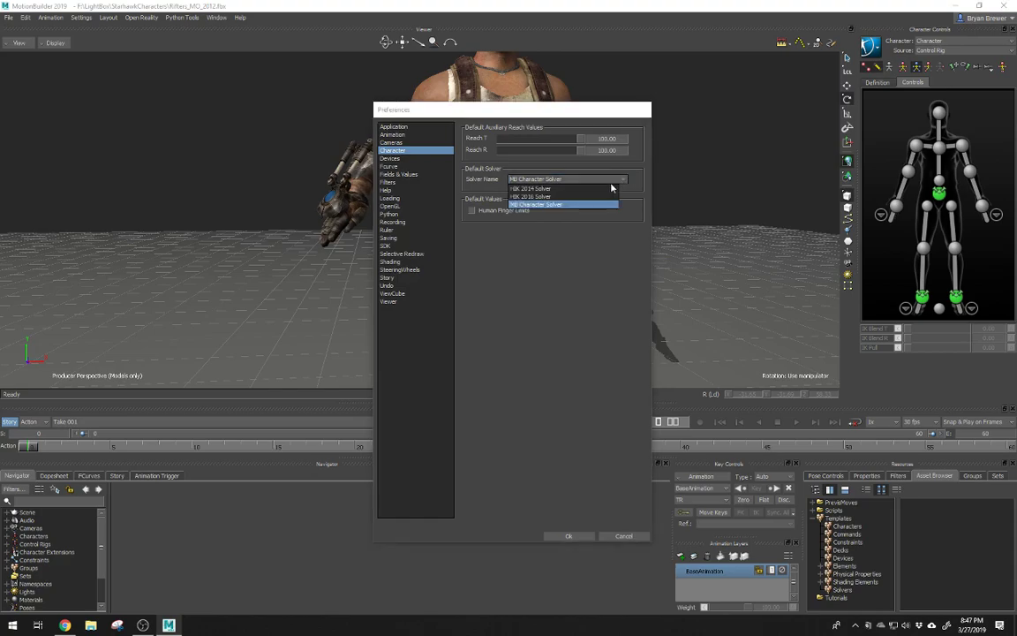
pyautogui.click(554, 196)
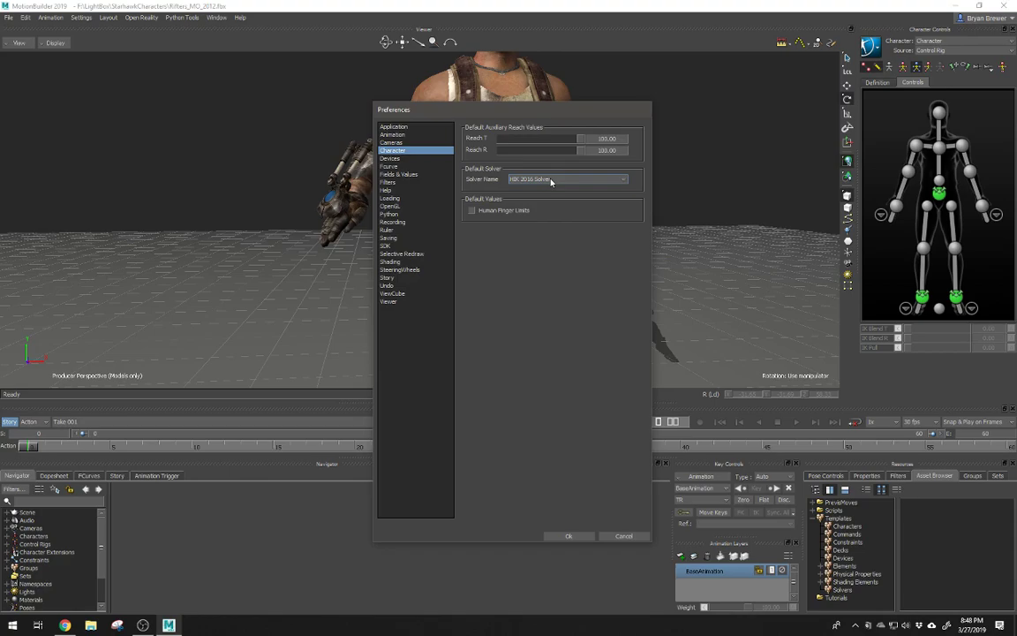
pyautogui.click(553, 181)
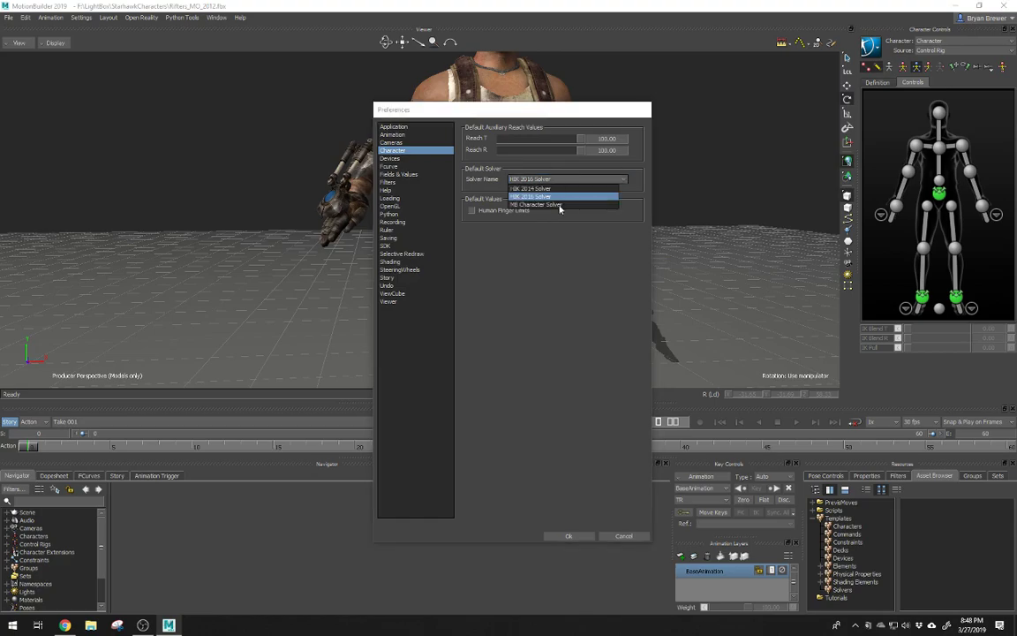
pyautogui.click(556, 204)
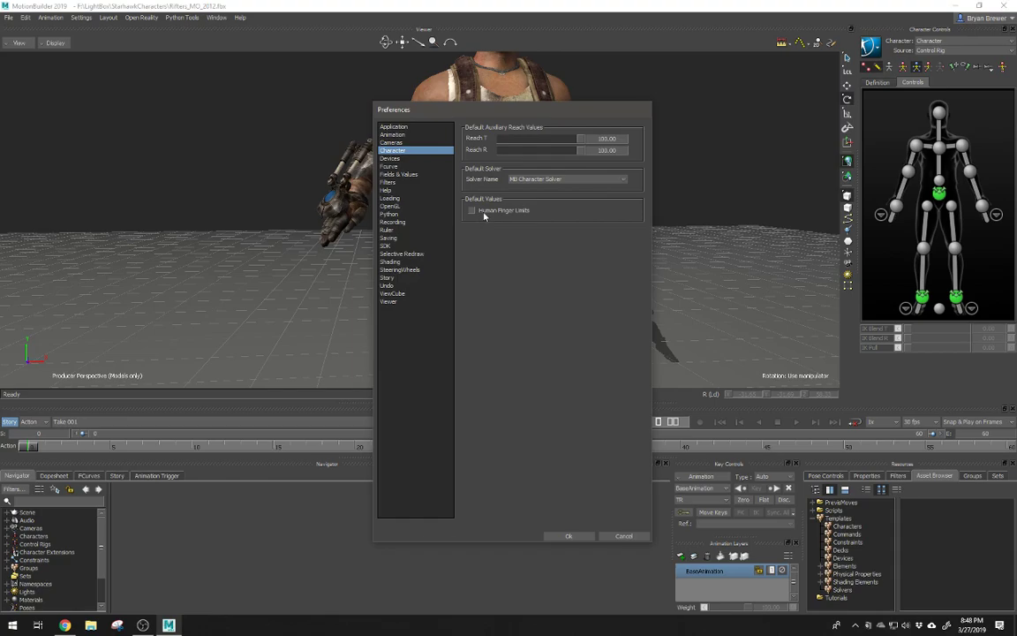
# Step: Examine the Devices, Fcurve, Fields & Values, Filters, Help, Loading, OpenGL, Python and Recording preferences, including the choices for the rotation filter
pyautogui.click(390, 158)
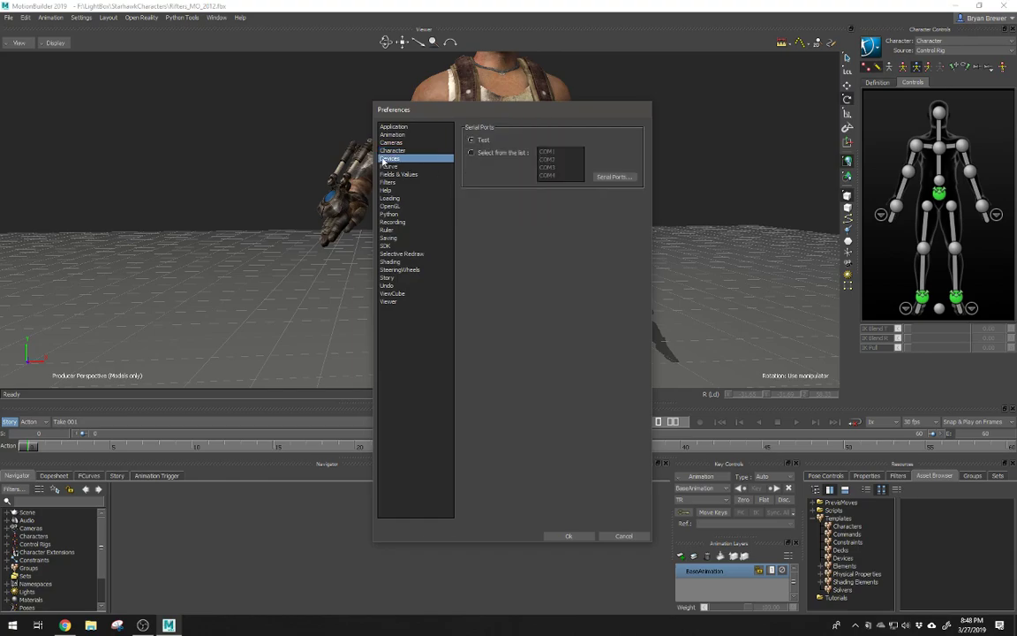
pyautogui.click(390, 166)
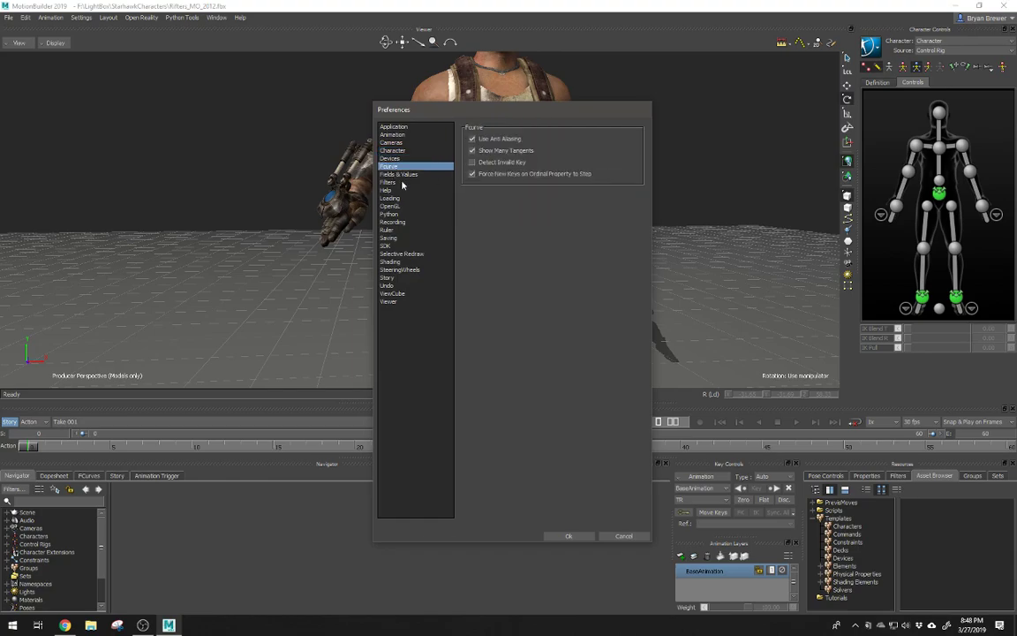
pyautogui.click(398, 175)
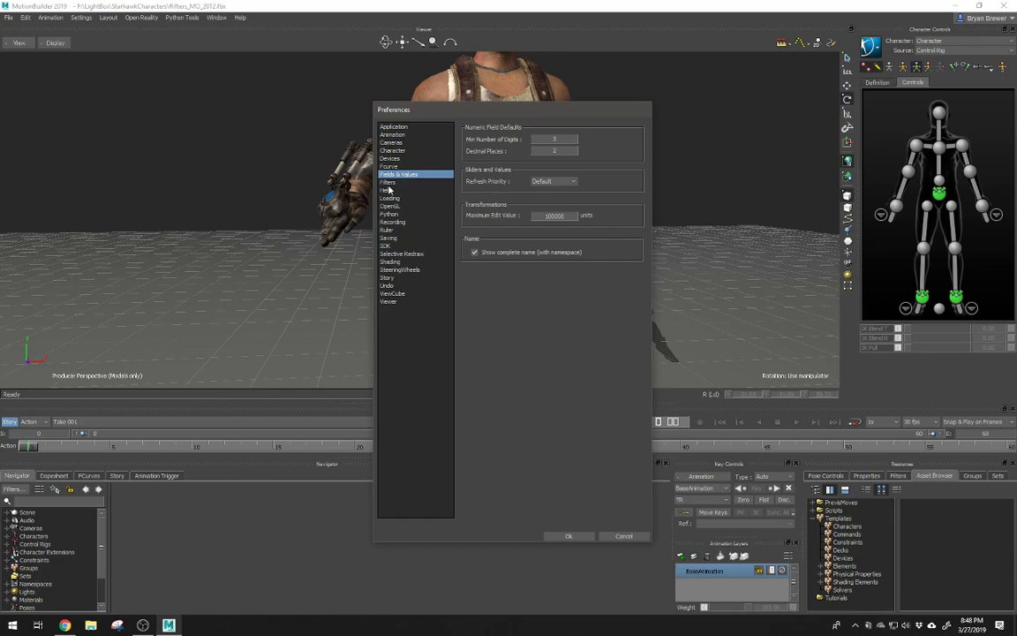
pyautogui.click(388, 184)
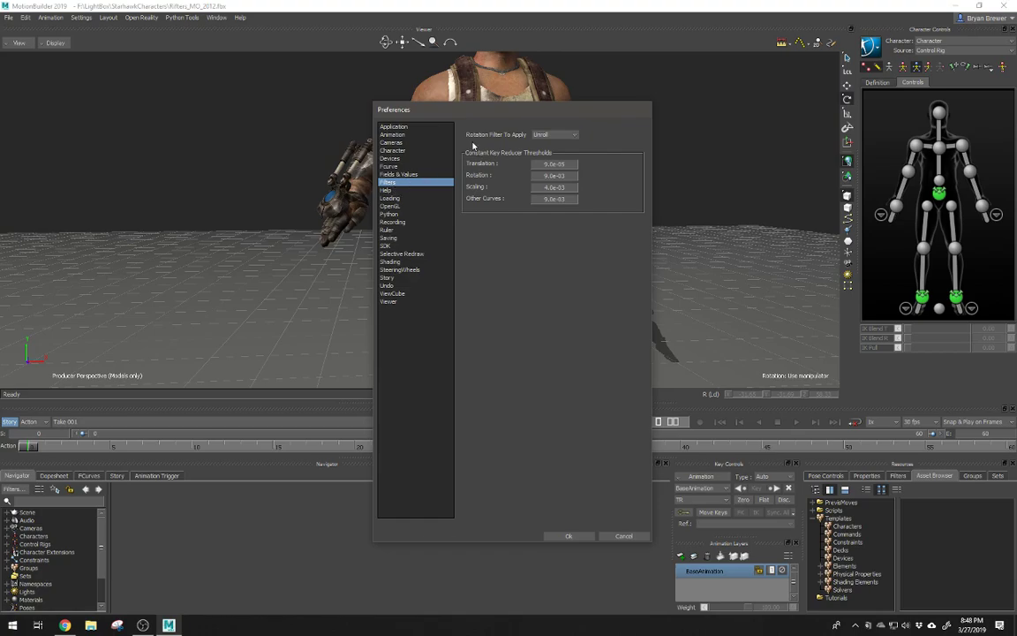
pyautogui.click(578, 139)
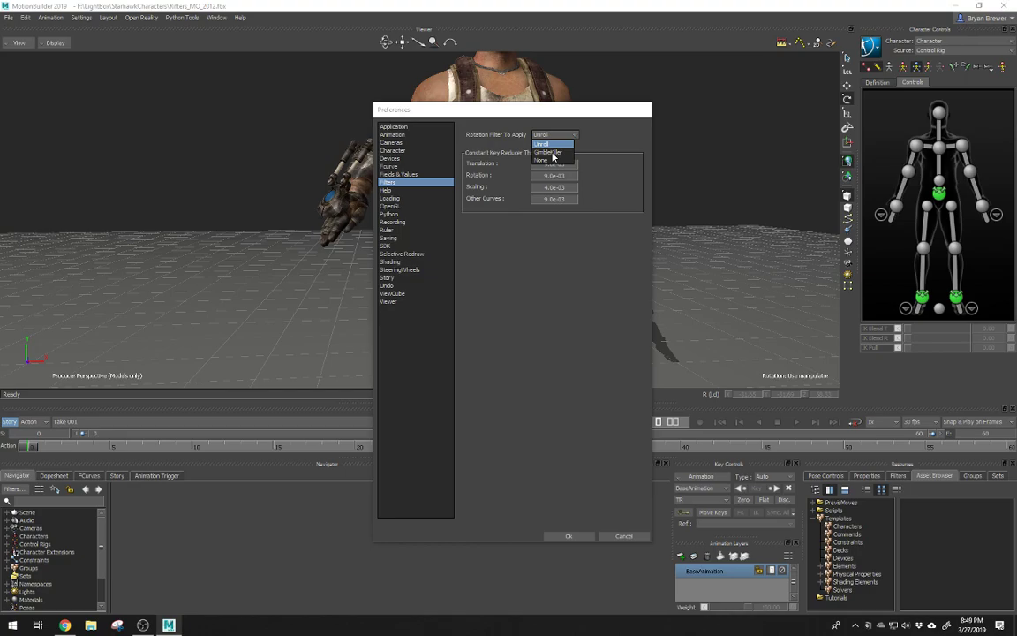
pyautogui.click(589, 274)
pyautogui.click(385, 189)
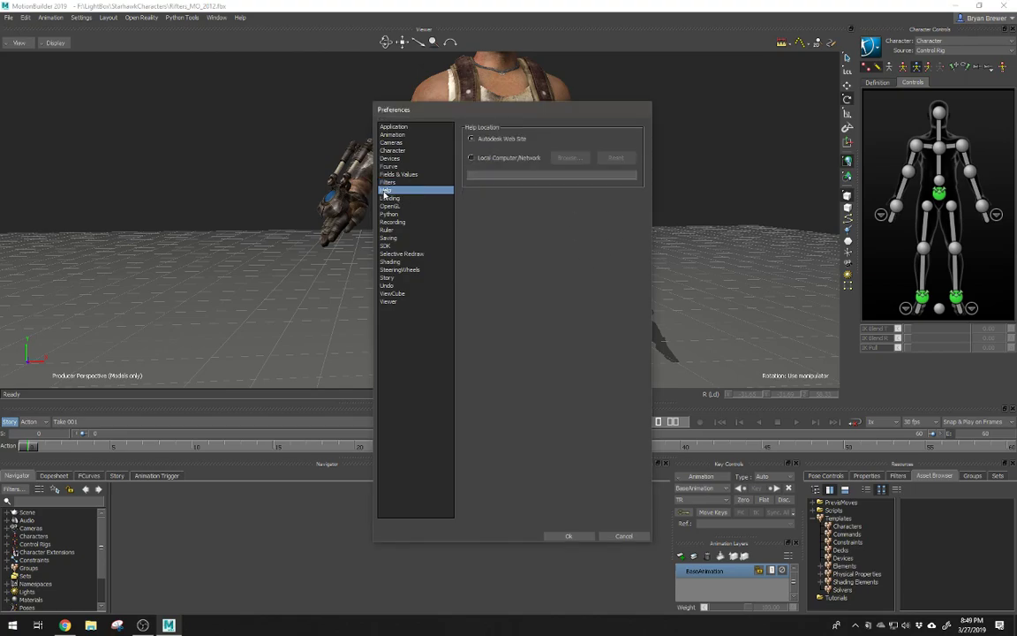
pyautogui.click(387, 198)
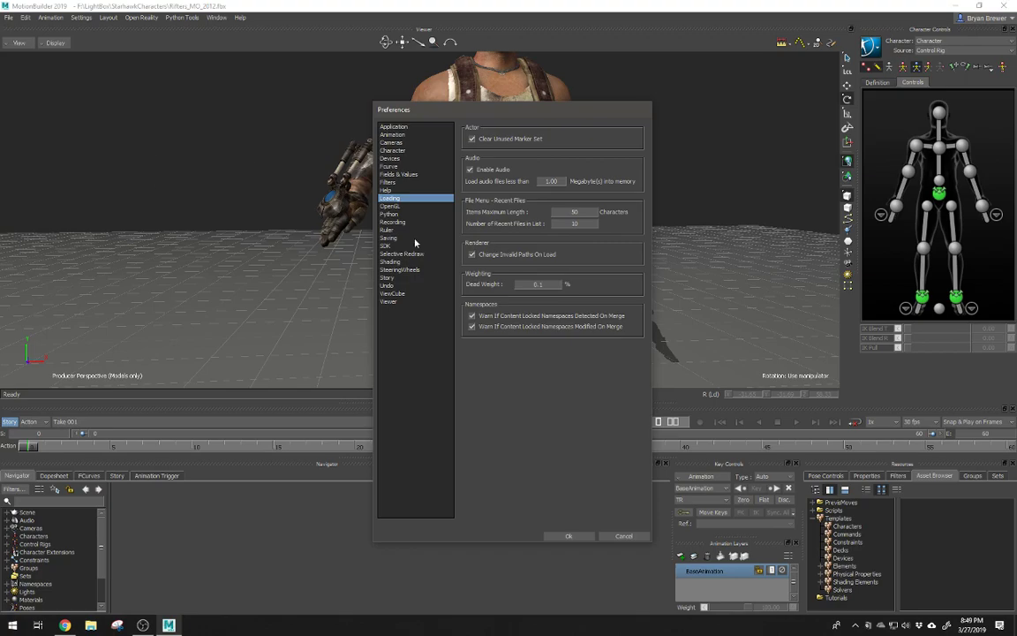
pyautogui.click(396, 206)
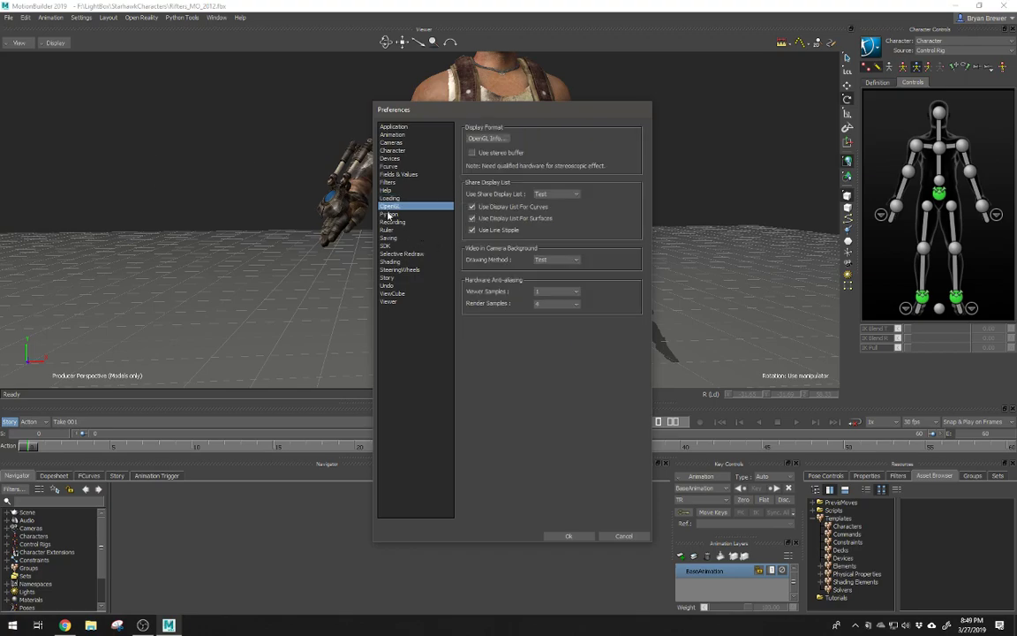
pyautogui.press('Down')
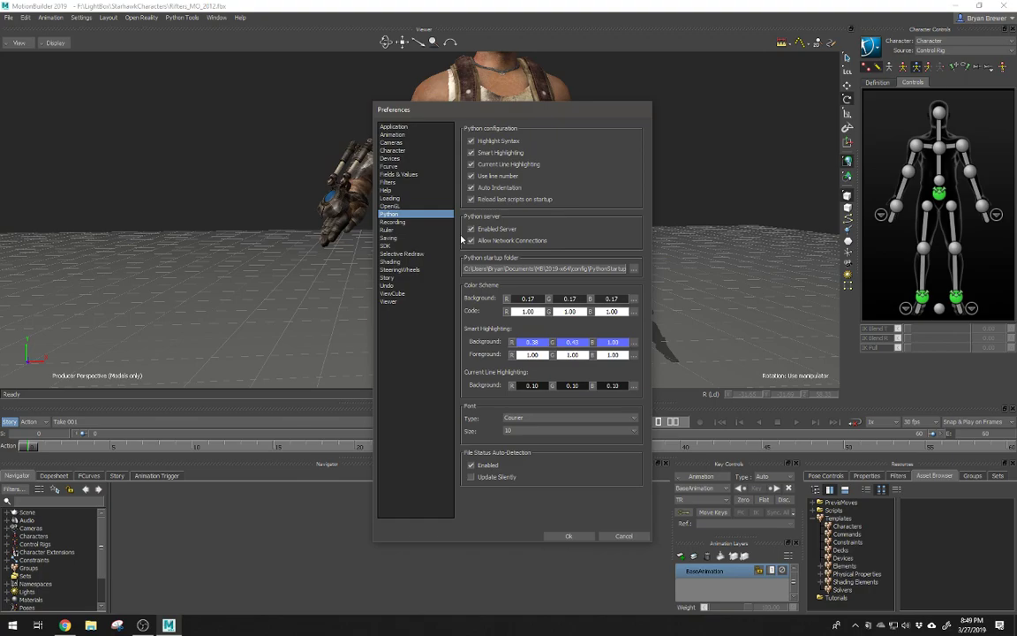
pyautogui.click(403, 223)
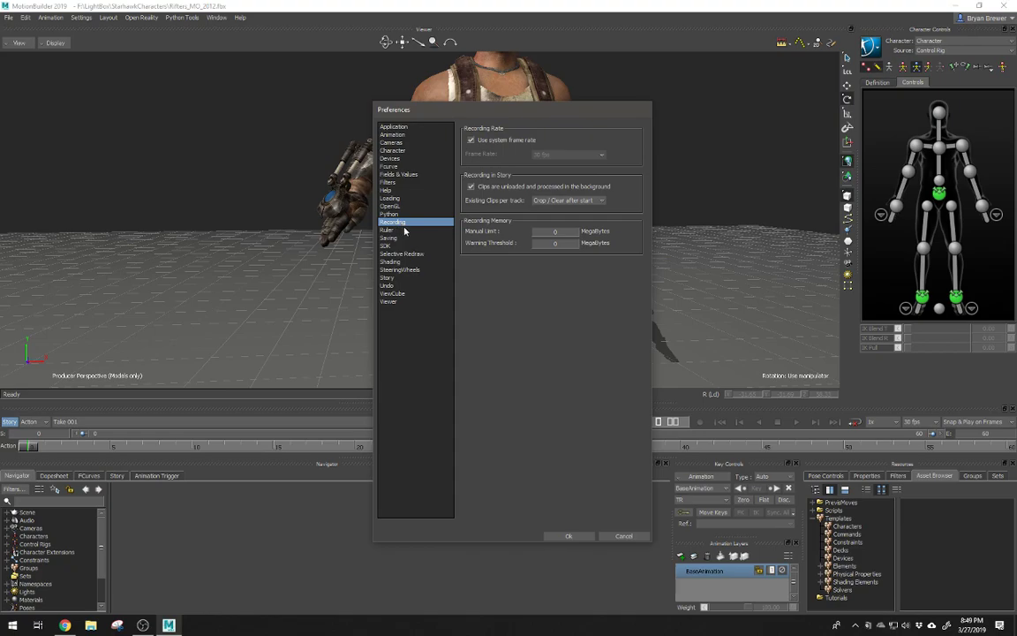
# Step: Set the text units in the Ruler preferences to cm
pyautogui.click(415, 230)
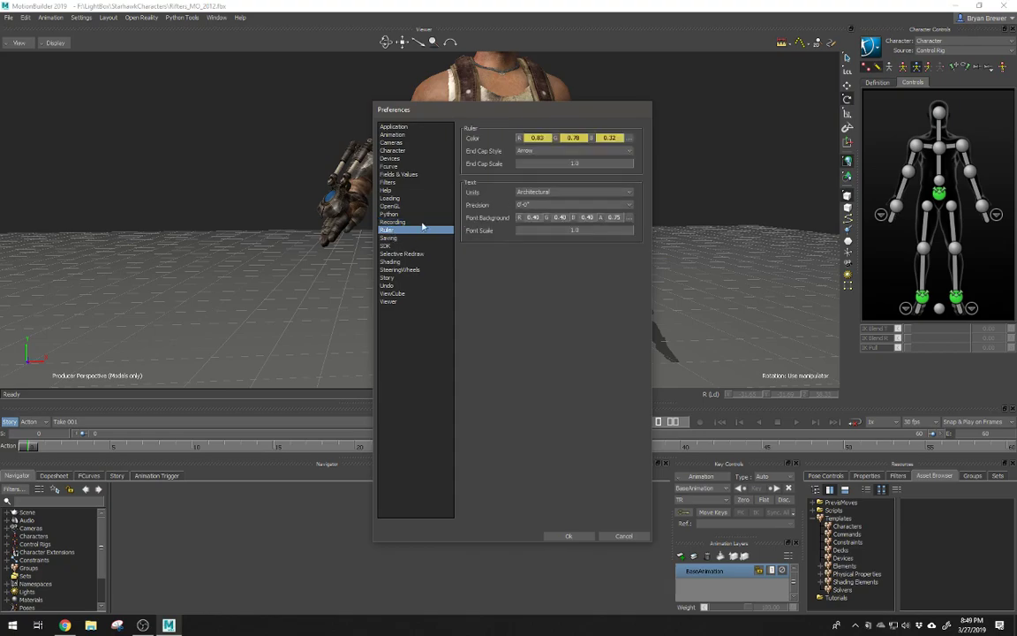
pyautogui.click(566, 196)
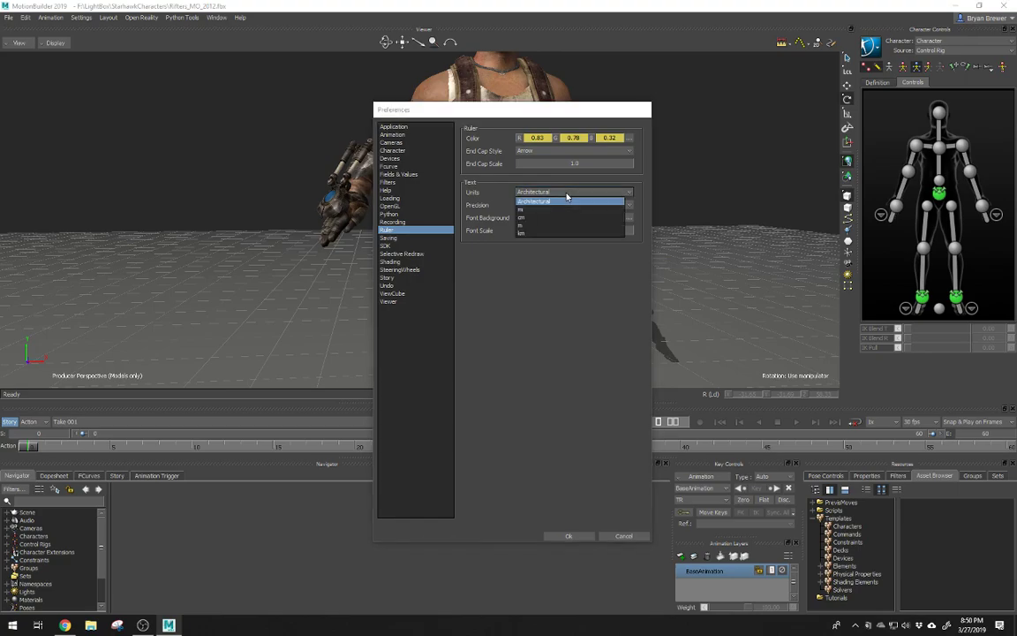
pyautogui.click(520, 217)
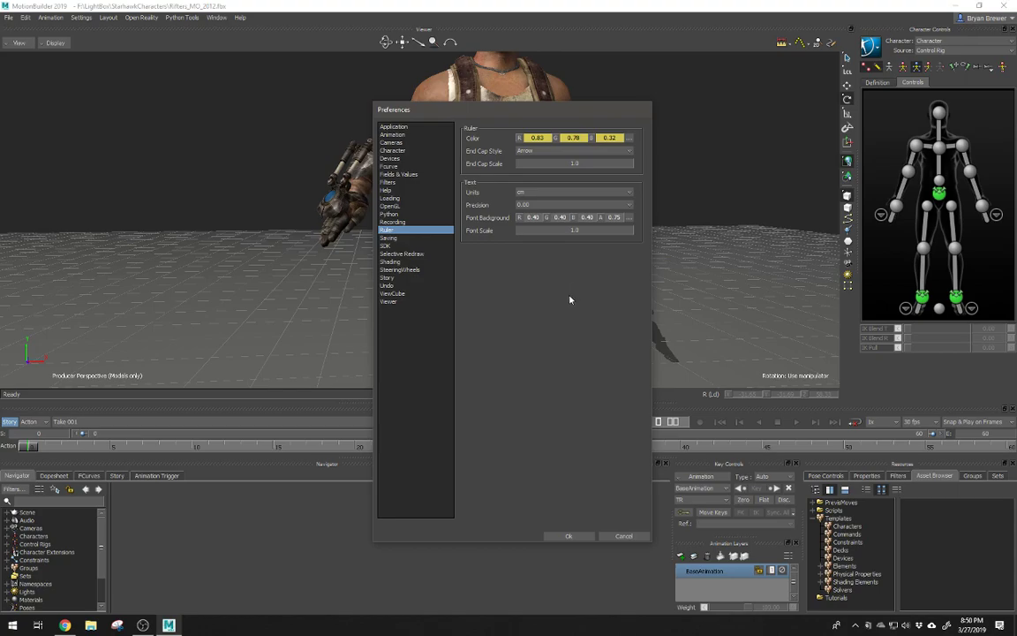
# Step: Set the incremental backups in the Saving preferences to keep 10 backup files
pyautogui.click(398, 240)
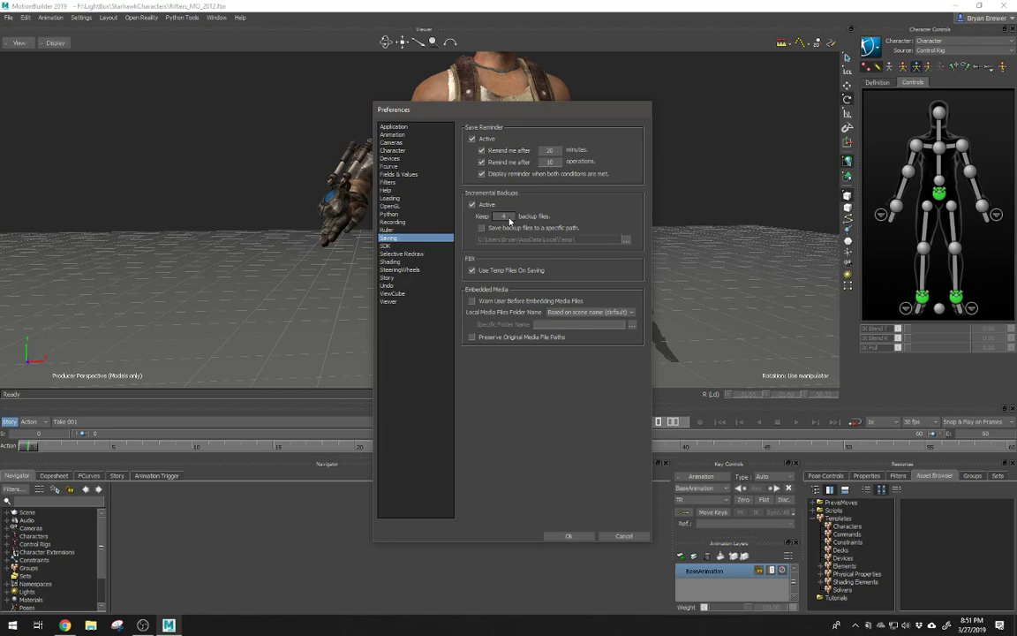
pyautogui.doubleClick(509, 218)
pyautogui.write('10')
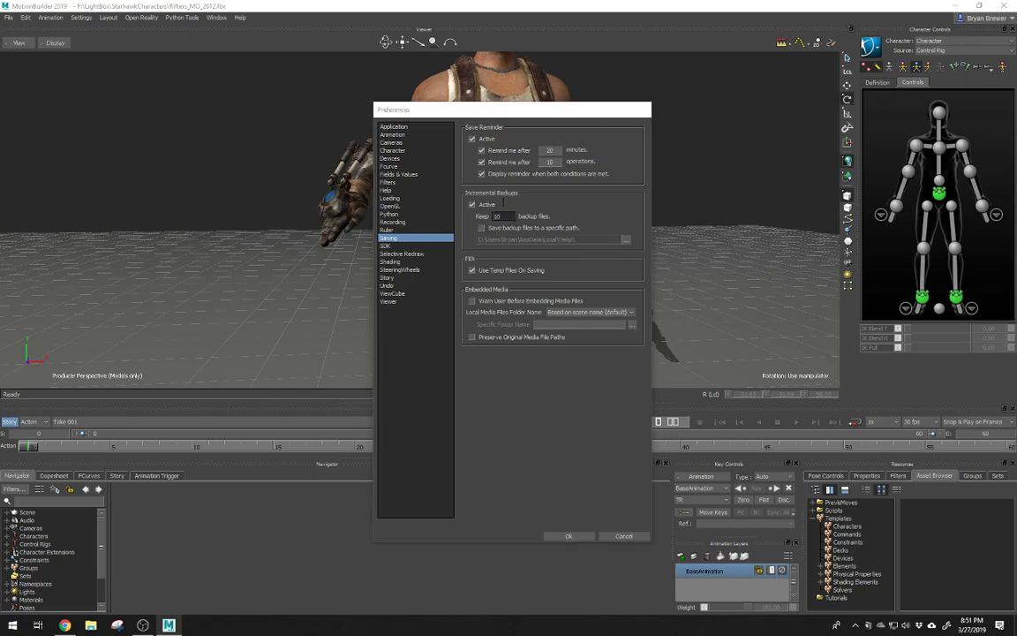
pyautogui.click(607, 218)
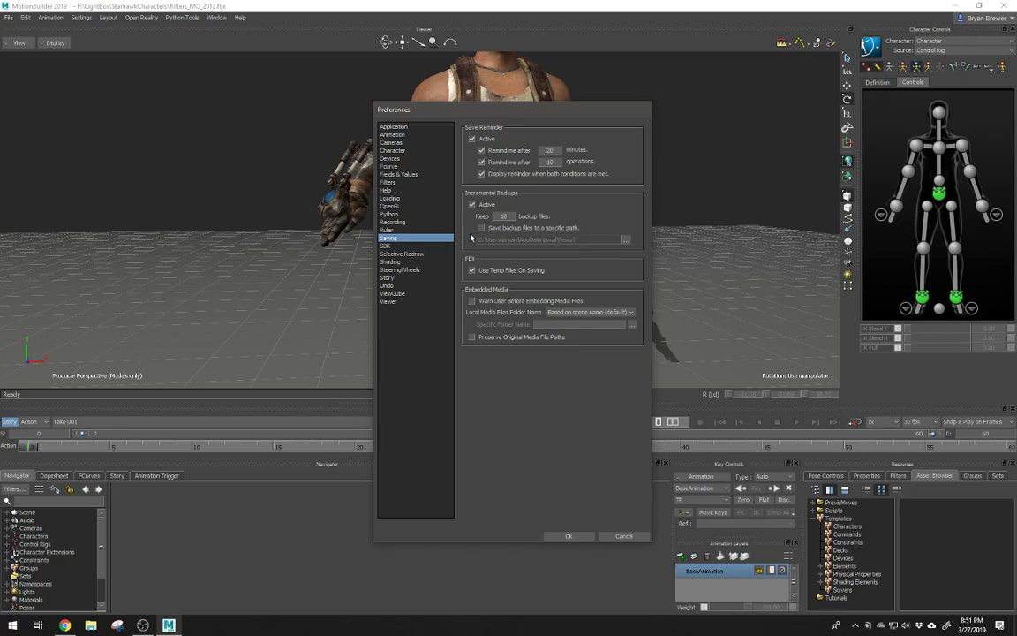
# Step: Enable saving backup files to a specific path and choose the MoBu_Temp folder on the Work (F:) drive
pyautogui.click(571, 228)
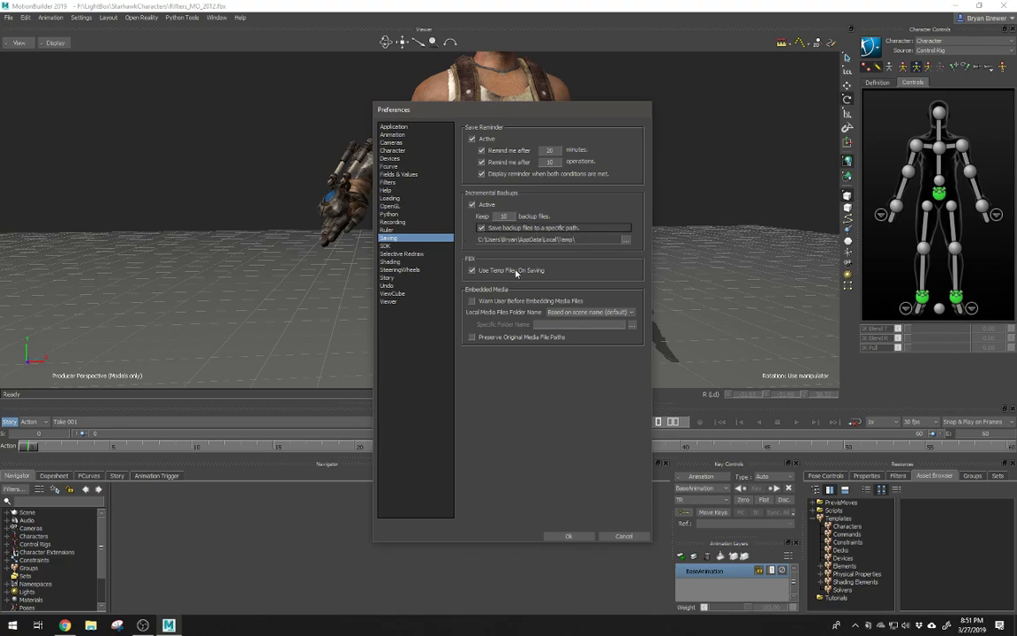
pyautogui.click(625, 239)
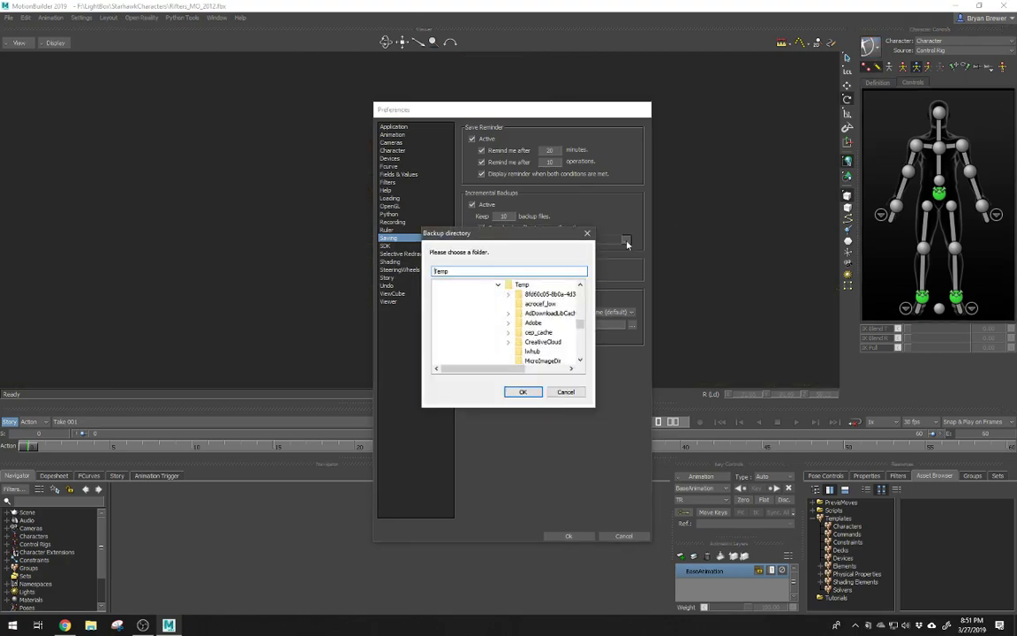
pyautogui.scroll(12, 518, 318)
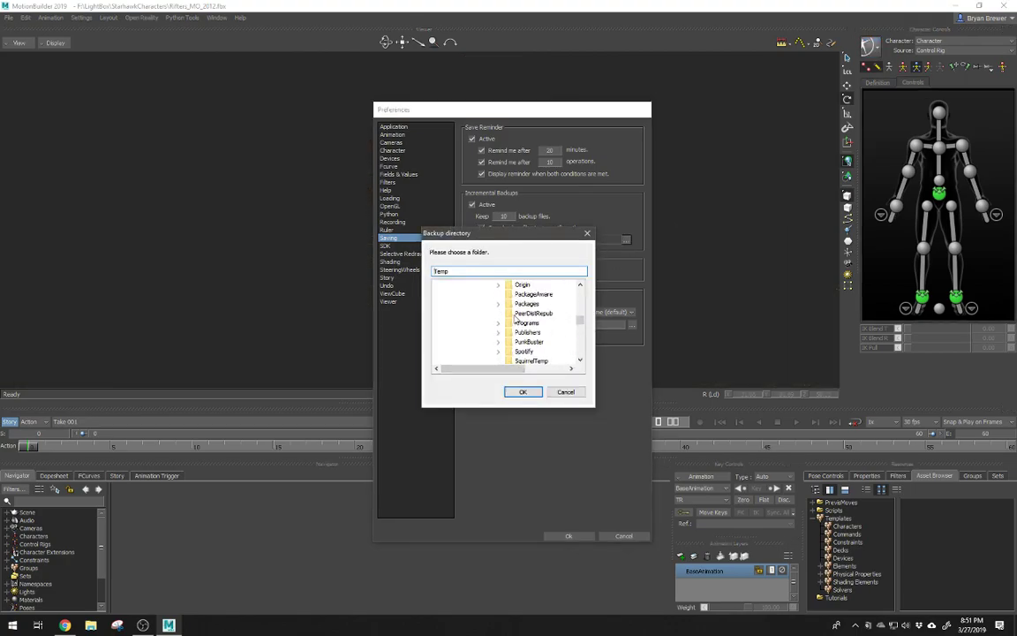
pyautogui.scroll(-5, 503, 313)
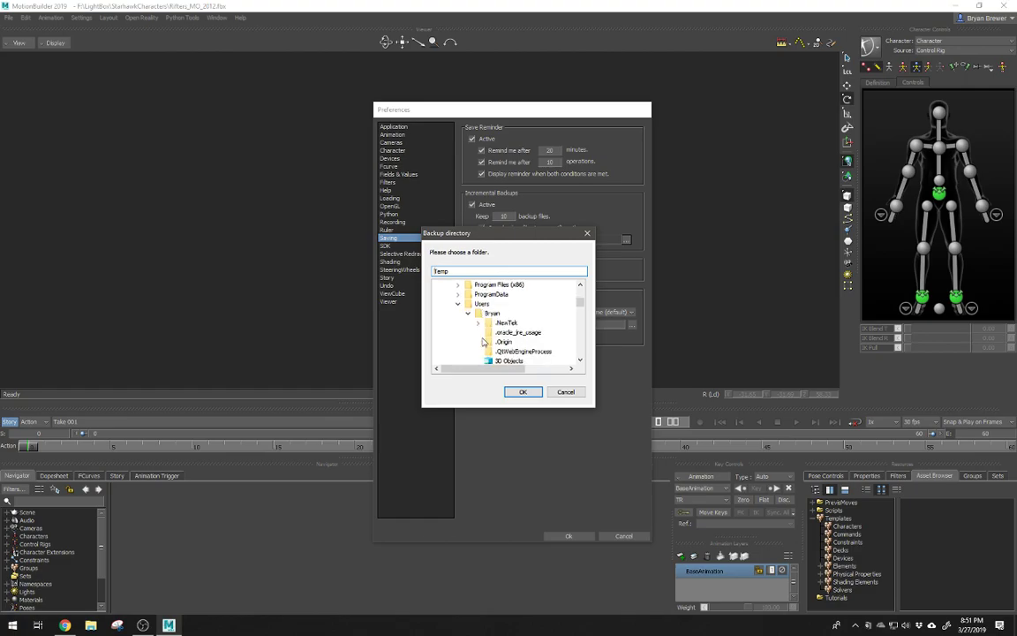
pyautogui.click(458, 304)
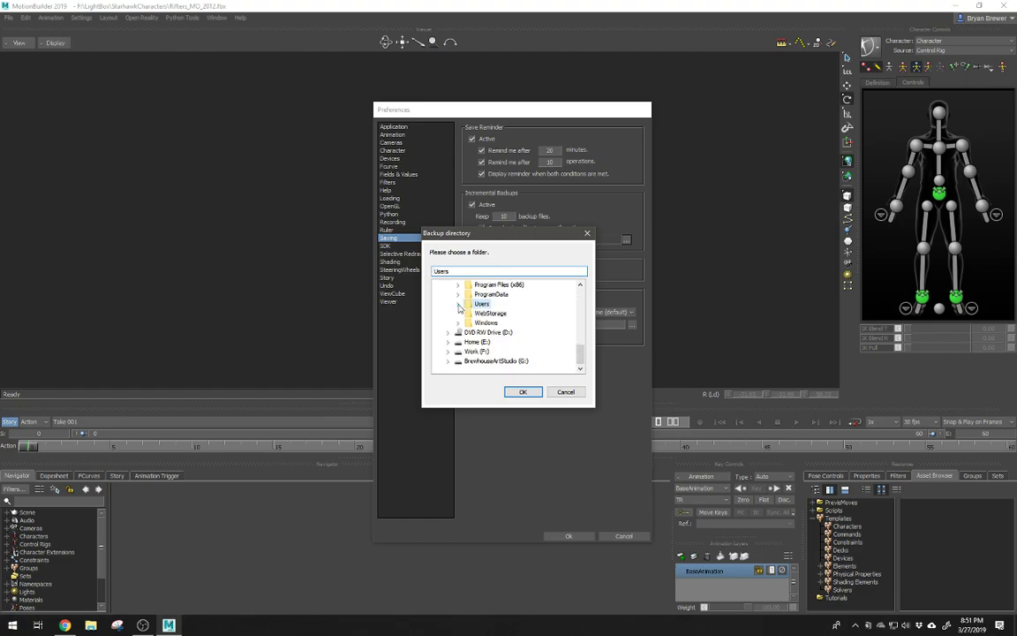
pyautogui.click(450, 352)
pyautogui.scroll(-2, 483, 364)
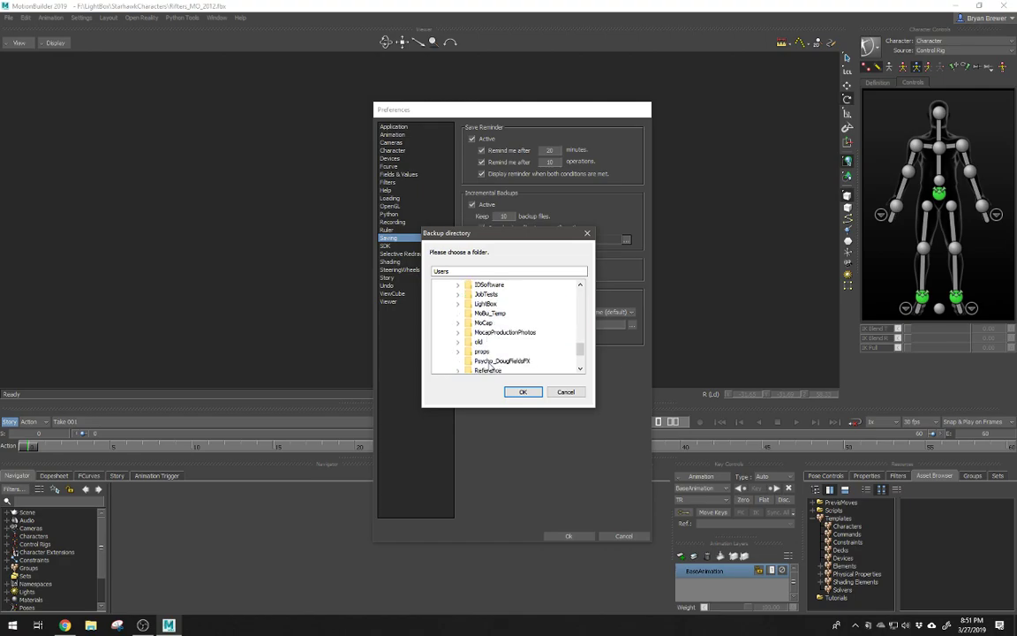
pyautogui.click(486, 313)
pyautogui.click(521, 391)
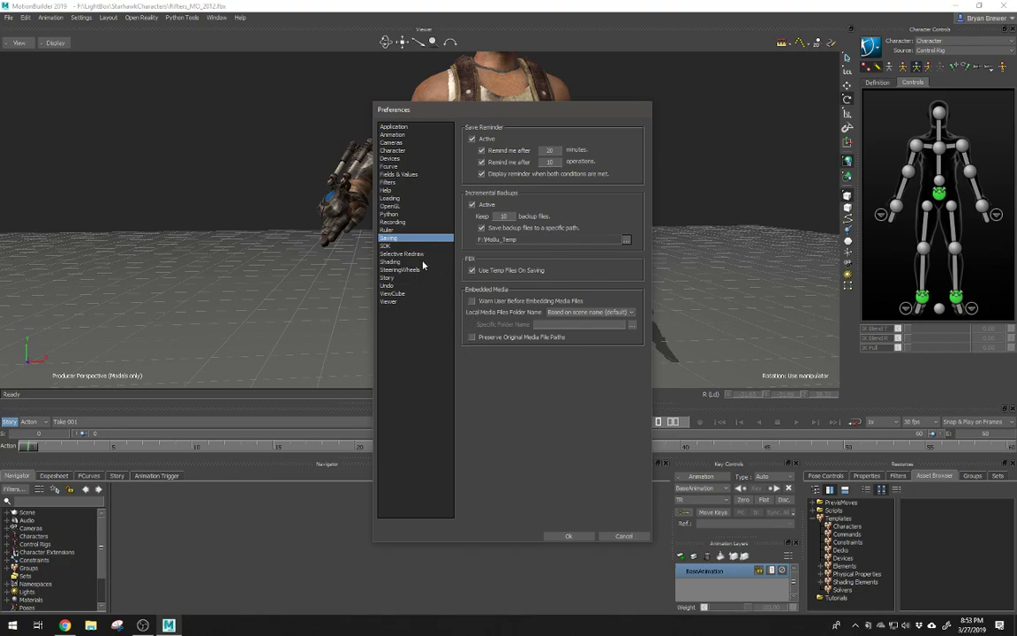
# Step: Review the SDK, Selective Redraw, Shading and SteeringWheels preferences, and set the Story default height of the Character Animation Track to 4
pyautogui.click(387, 246)
pyautogui.click(391, 254)
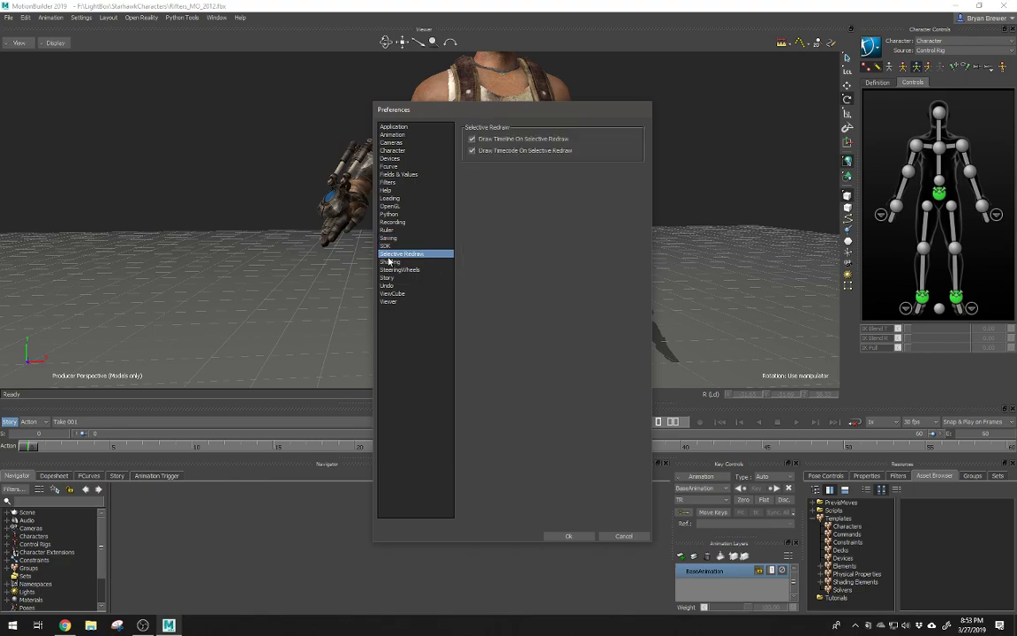
pyautogui.click(389, 262)
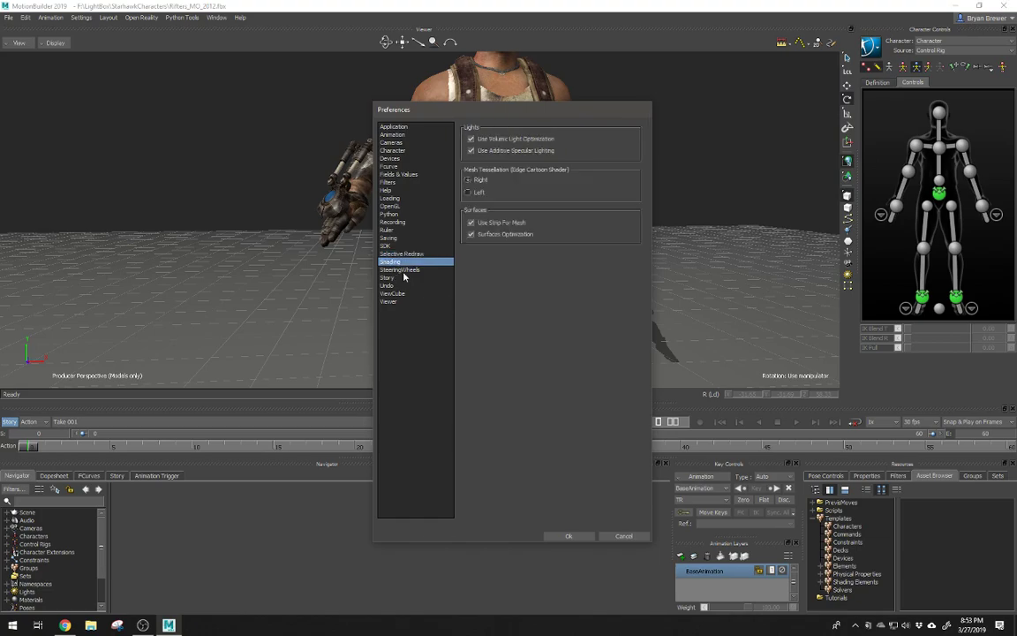
pyautogui.click(400, 270)
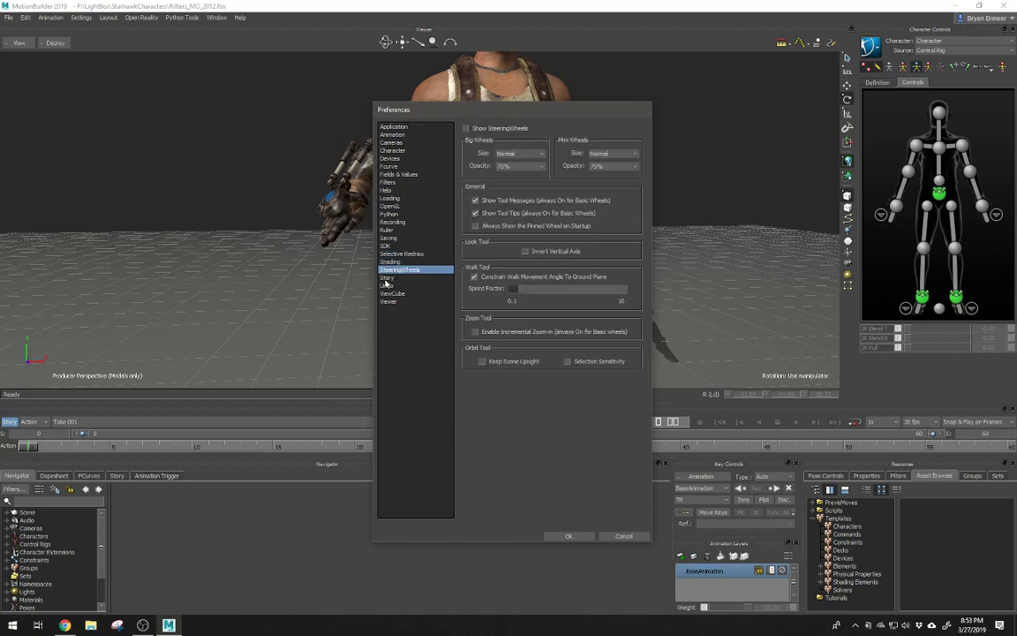
pyautogui.click(385, 279)
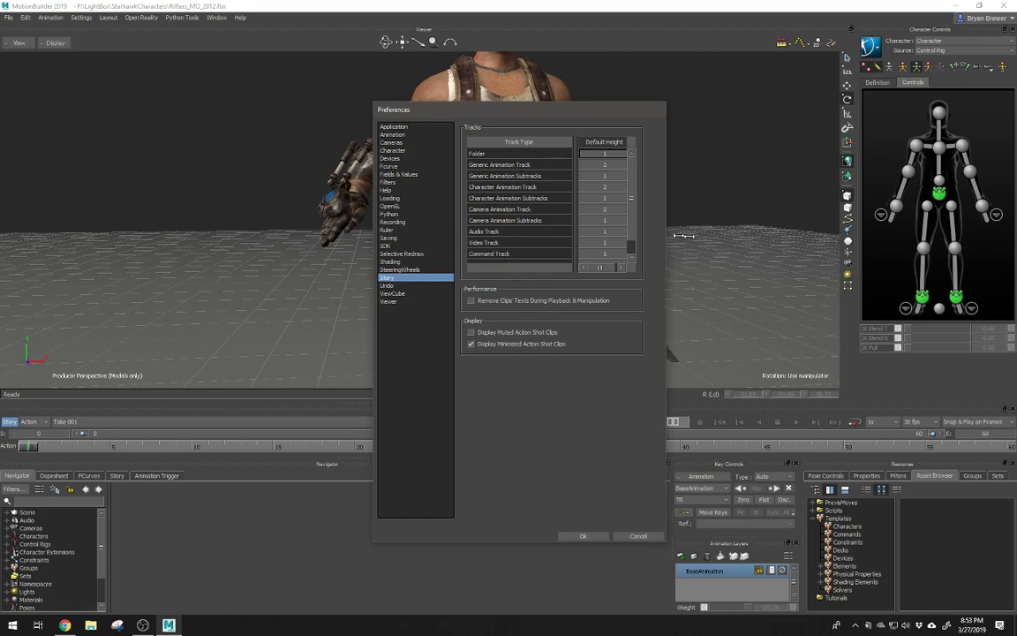
pyautogui.moveTo(673, 234); pyautogui.dragTo(759, 234)
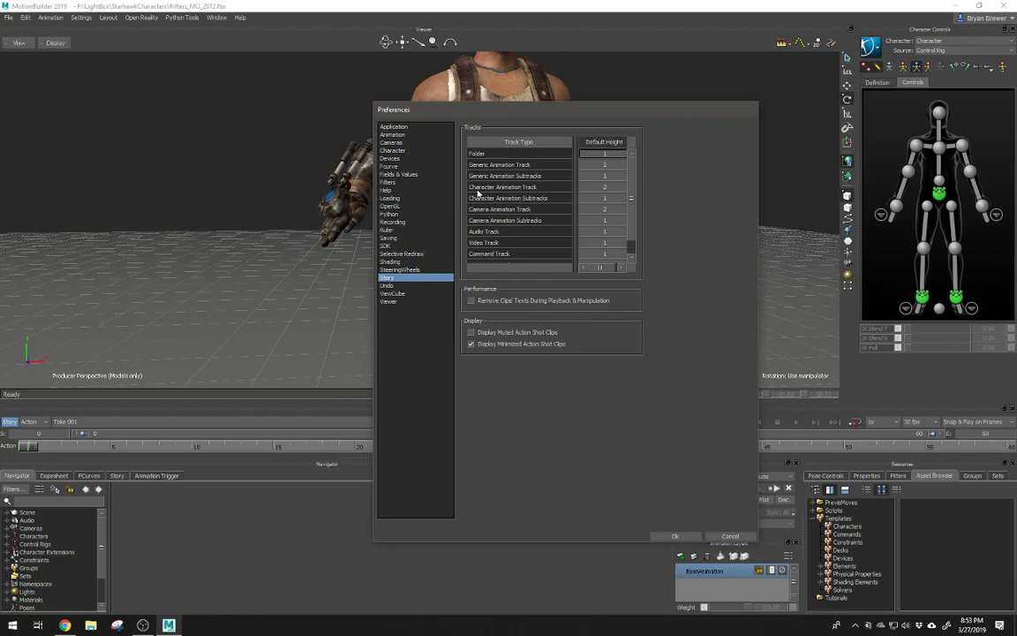
pyautogui.doubleClick(602, 187)
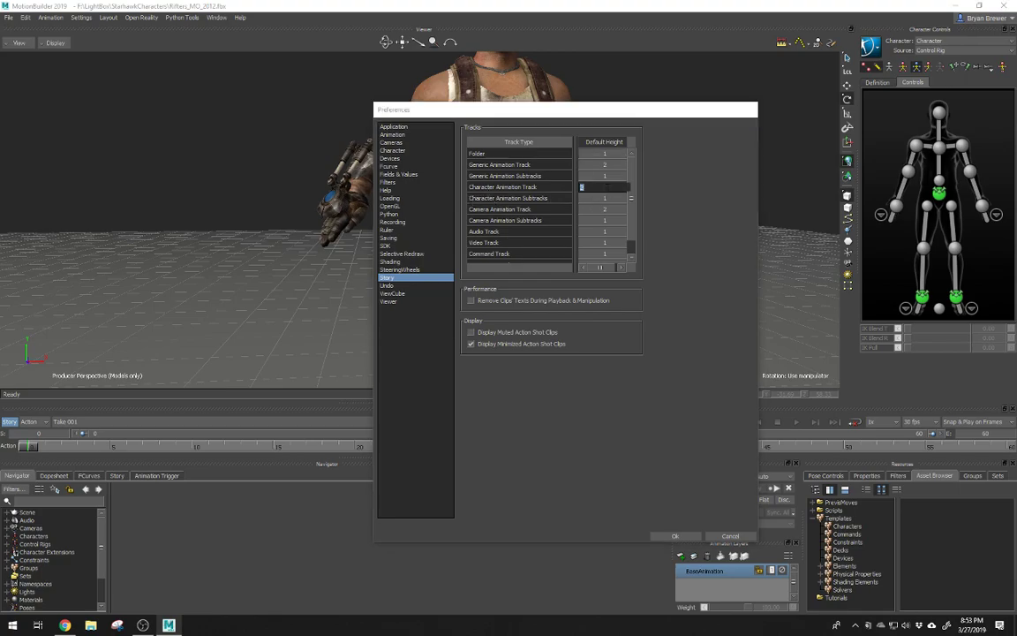
pyautogui.write('4')
pyautogui.click(612, 388)
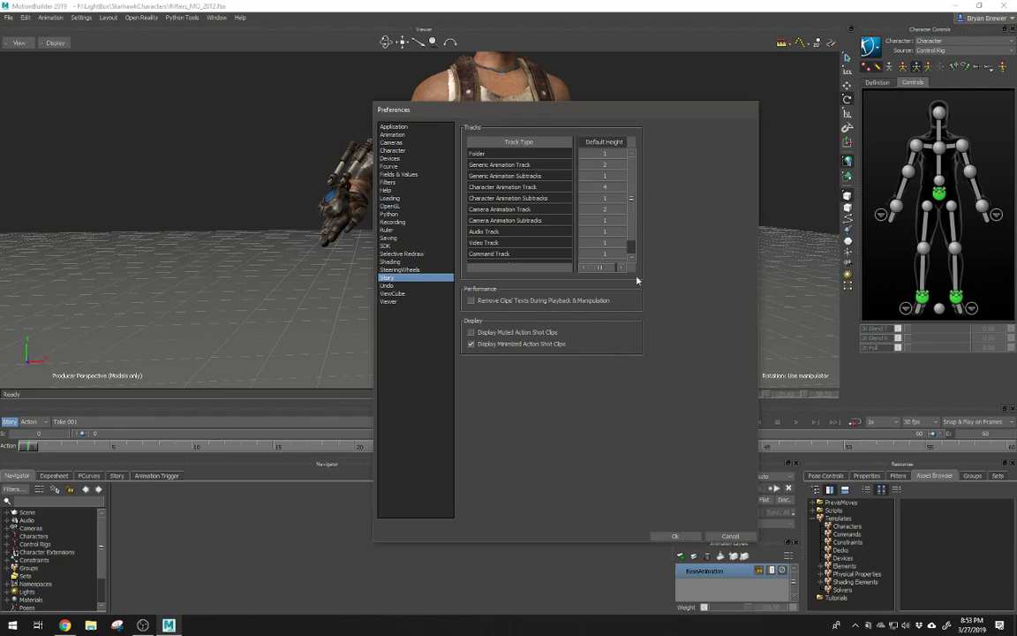
# Step: Set the undo level to 50 in the Undo preferences
pyautogui.click(387, 285)
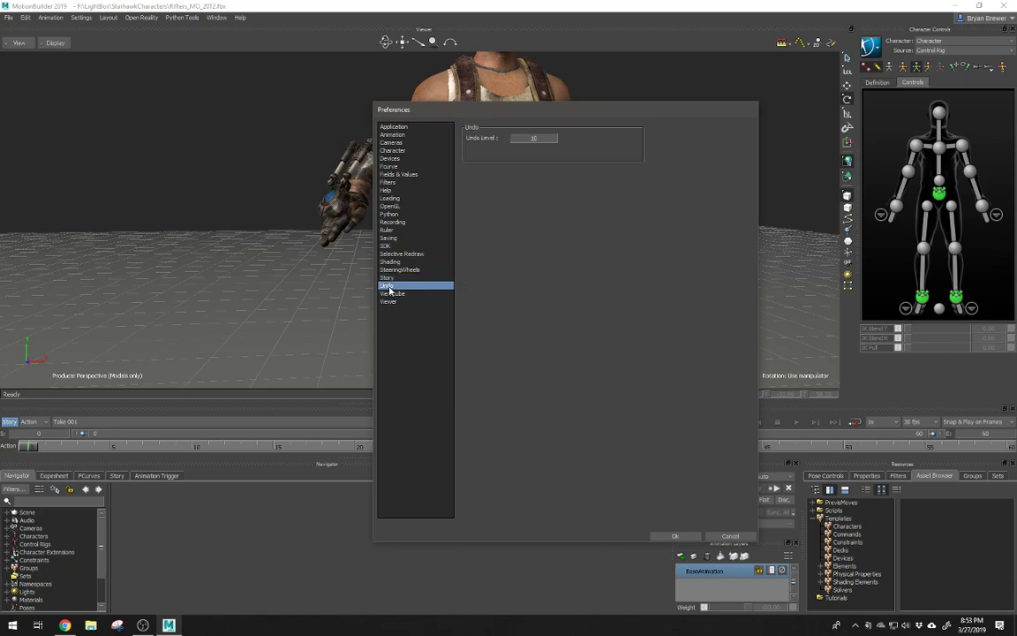
pyautogui.doubleClick(535, 138)
pyautogui.write('50')
pyautogui.click(558, 218)
# Step: Review the ViewCube preferences and enable Store Reference Mode By Transform Mode in the Viewer preferences
pyautogui.click(396, 294)
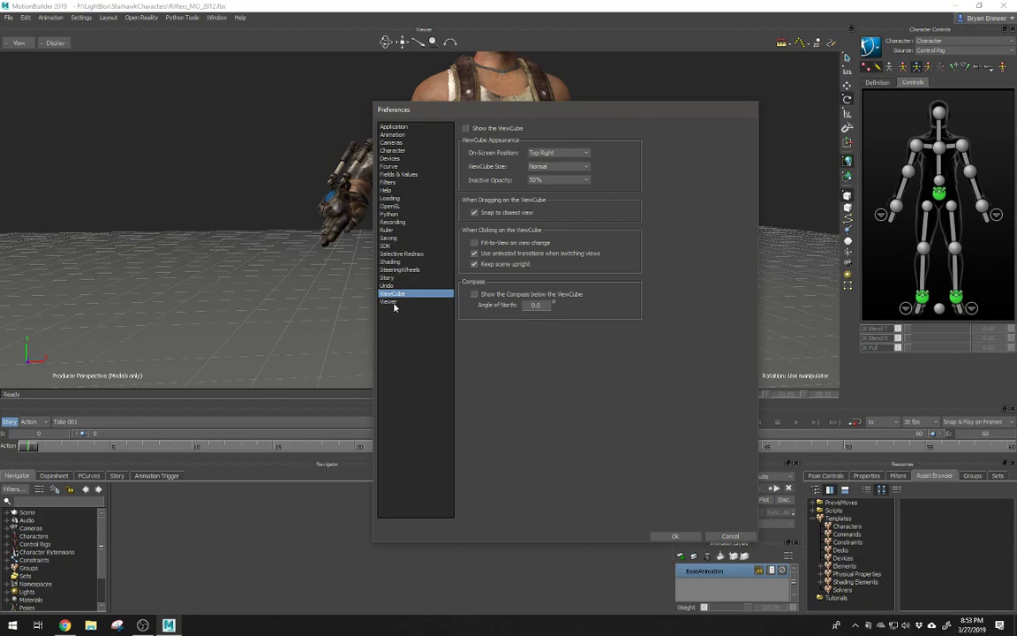
pyautogui.click(390, 301)
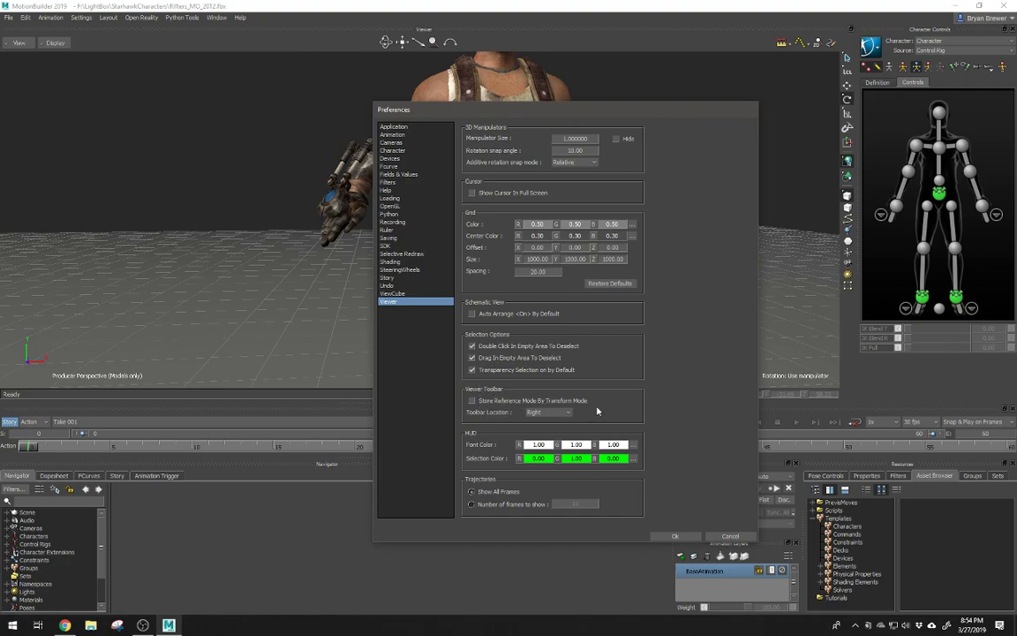
pyautogui.click(481, 400)
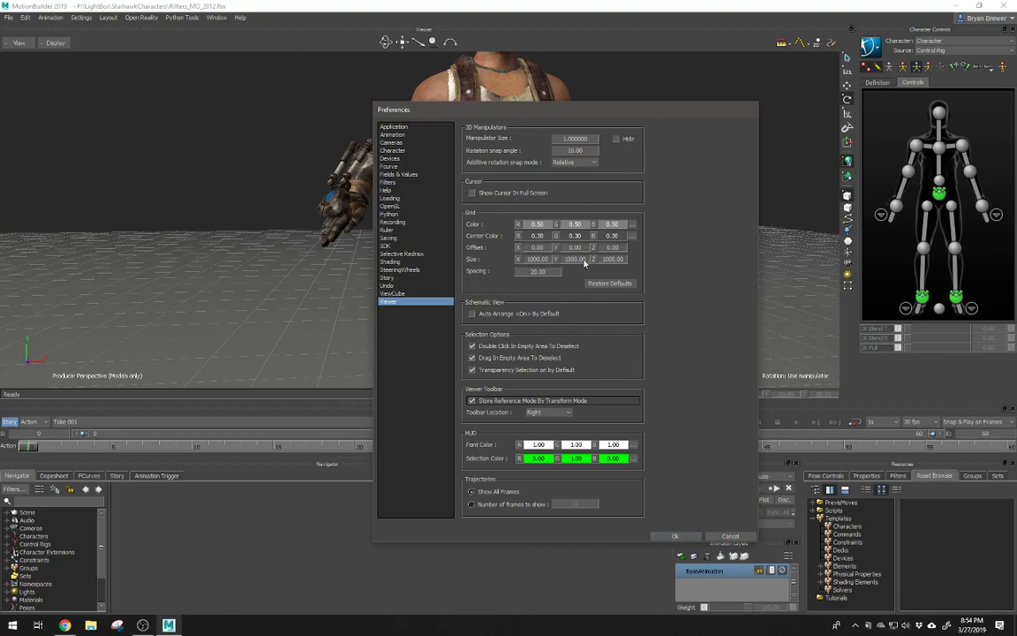
# Step: Darken the viewer grid color to 0.20 for red, green and blue
pyautogui.click(632, 225)
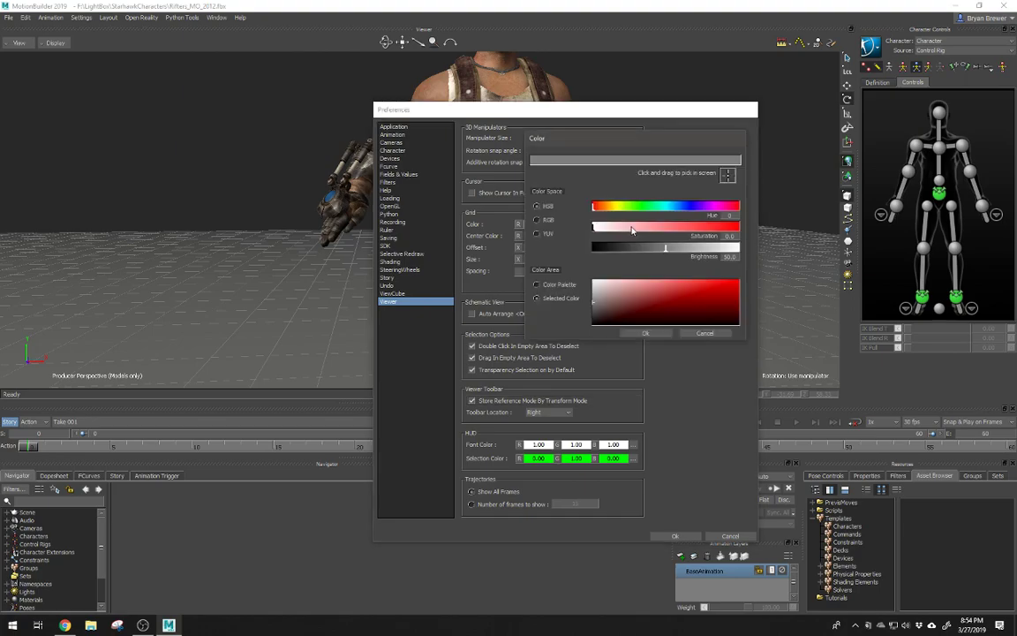
pyautogui.moveTo(666, 251); pyautogui.dragTo(623, 252)
pyautogui.click(644, 333)
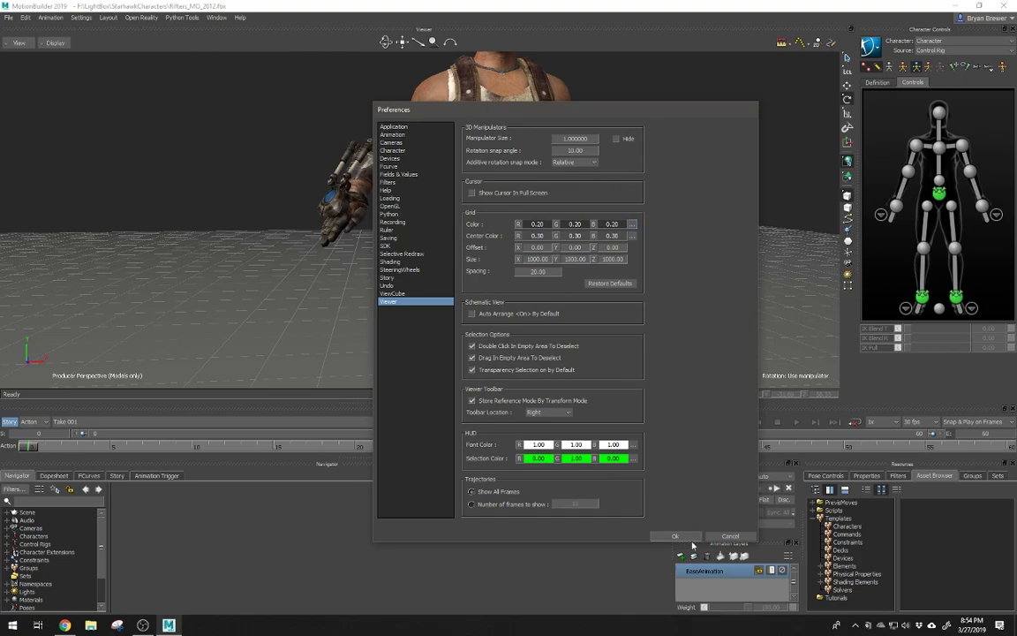
# Step: Set the rotation snap angle to 45 degrees, apply the preferences and acknowledge the configuration update
pyautogui.click(579, 152)
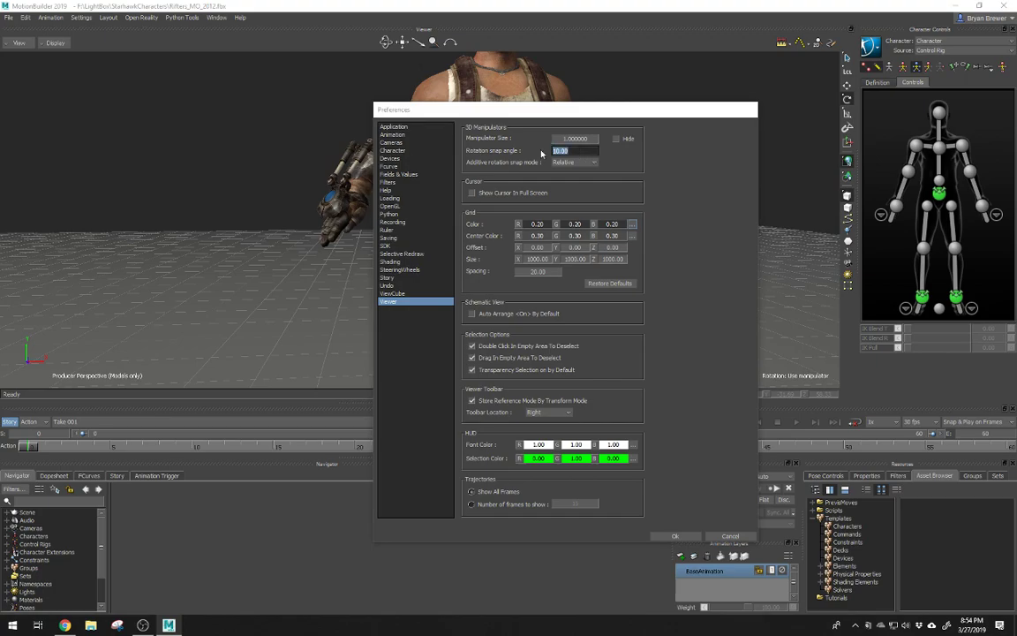
pyautogui.write('45')
pyautogui.press('Return')
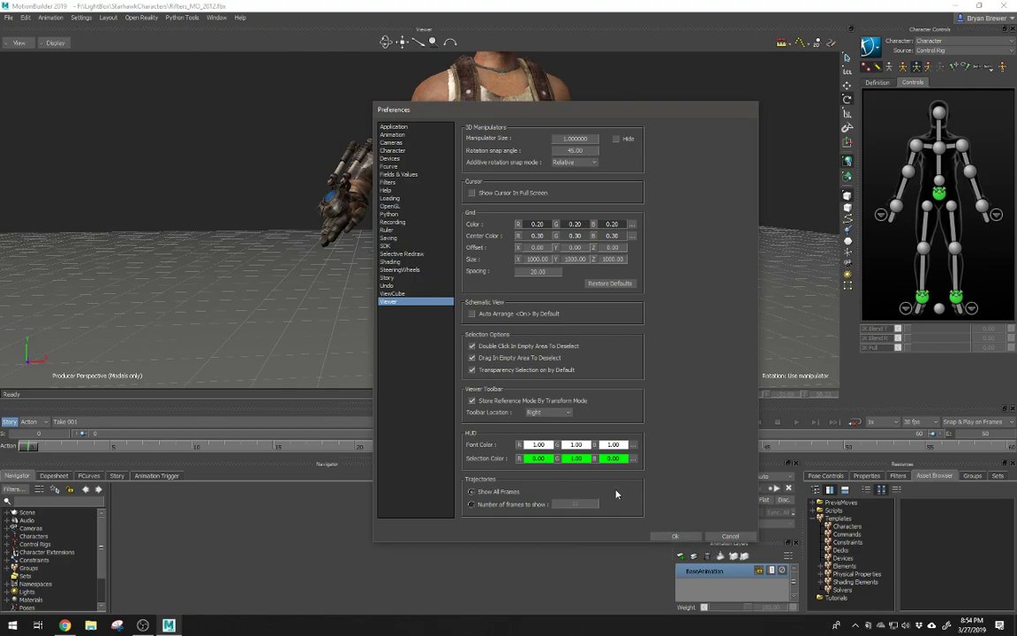
pyautogui.click(677, 535)
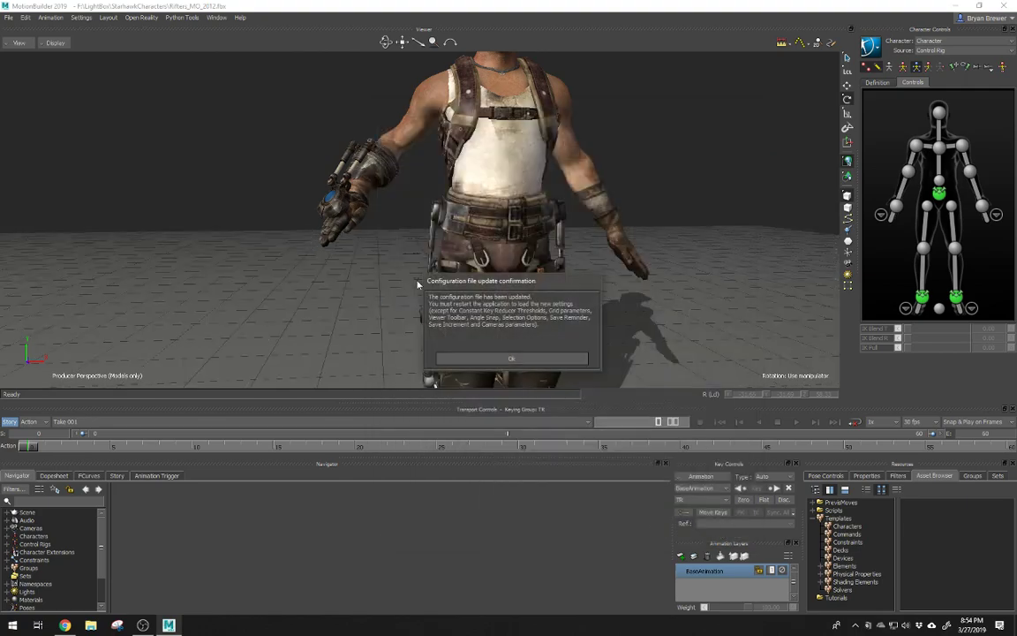
pyautogui.click(510, 359)
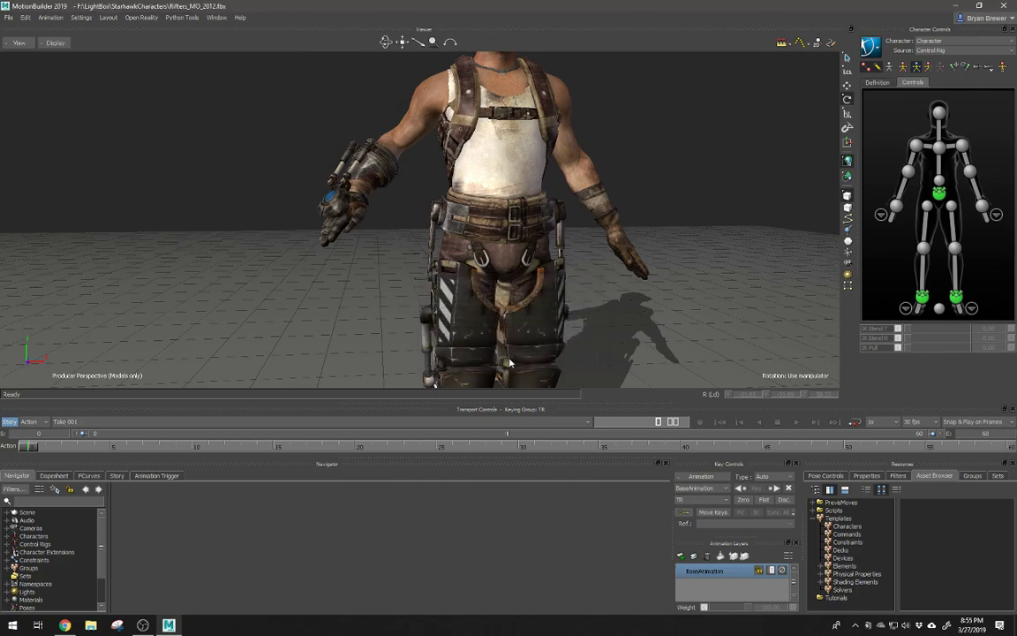
# Step: Select the right wrist effector, try translating it, and rotate it to about -11, -26.5 and 48 degrees
pyautogui.click(897, 207)
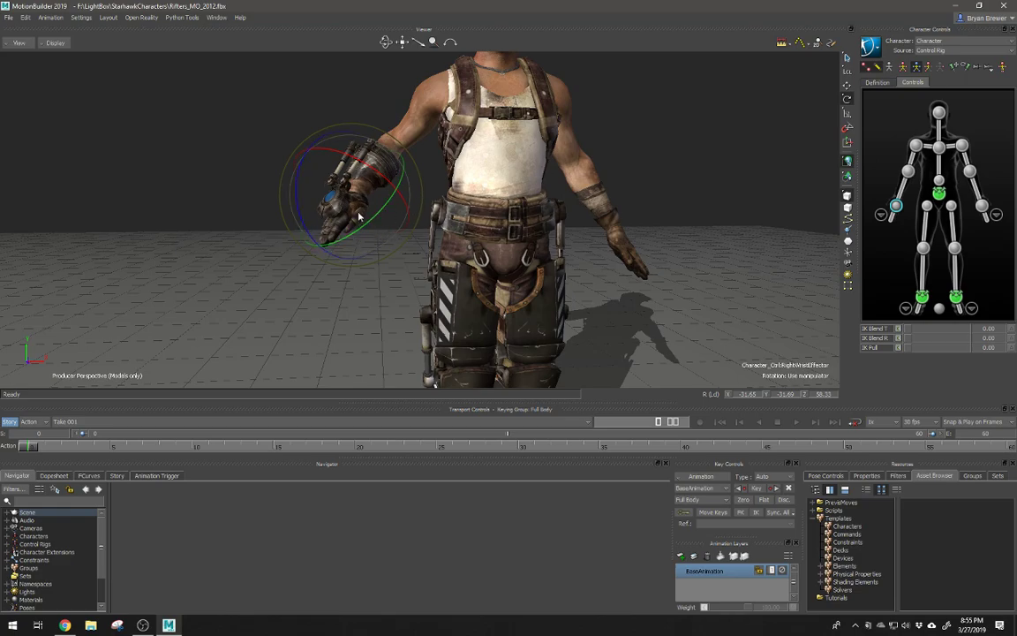
pyautogui.press('t')
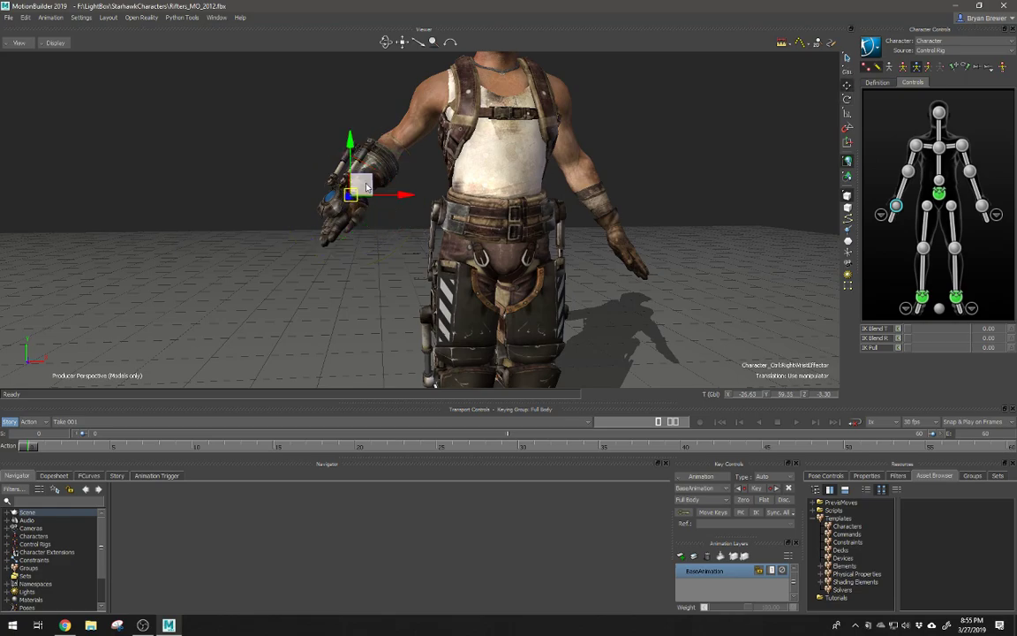
pyautogui.moveTo(366, 185)
pyautogui.mouseDown()
pyautogui.moveTo(368, 173)
pyautogui.moveTo(382, 192)
pyautogui.mouseUp()
pyautogui.press('r')
pyautogui.moveTo(285, 180); pyautogui.dragTo(327, 222)
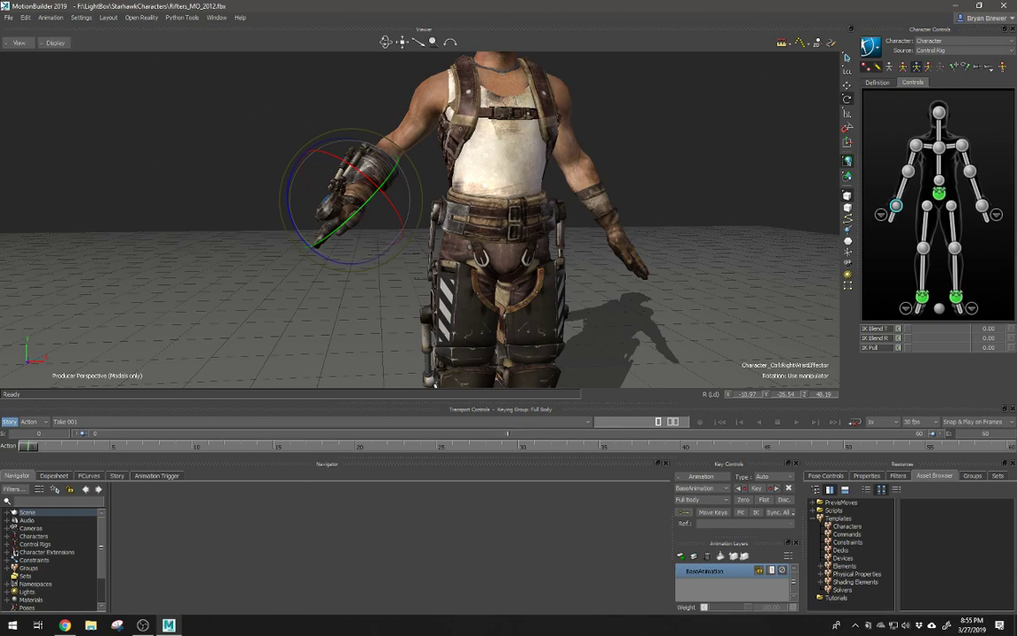
# Step: Review the available camera views and cycle the viewer through schematic, perspective, right, left, front and back
pyautogui.click(17, 42)
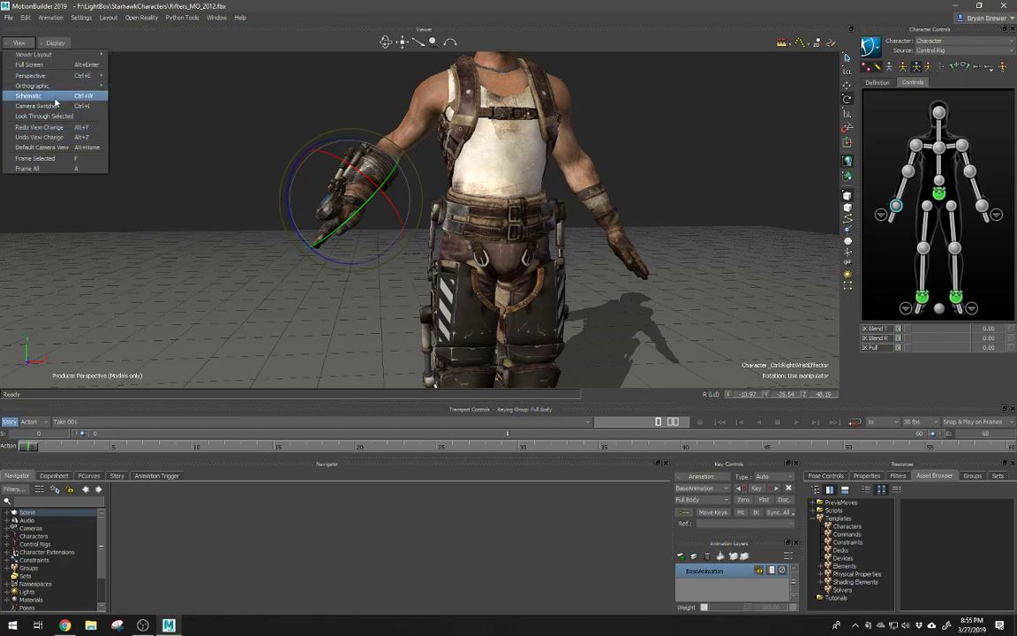
pyautogui.click(171, 98)
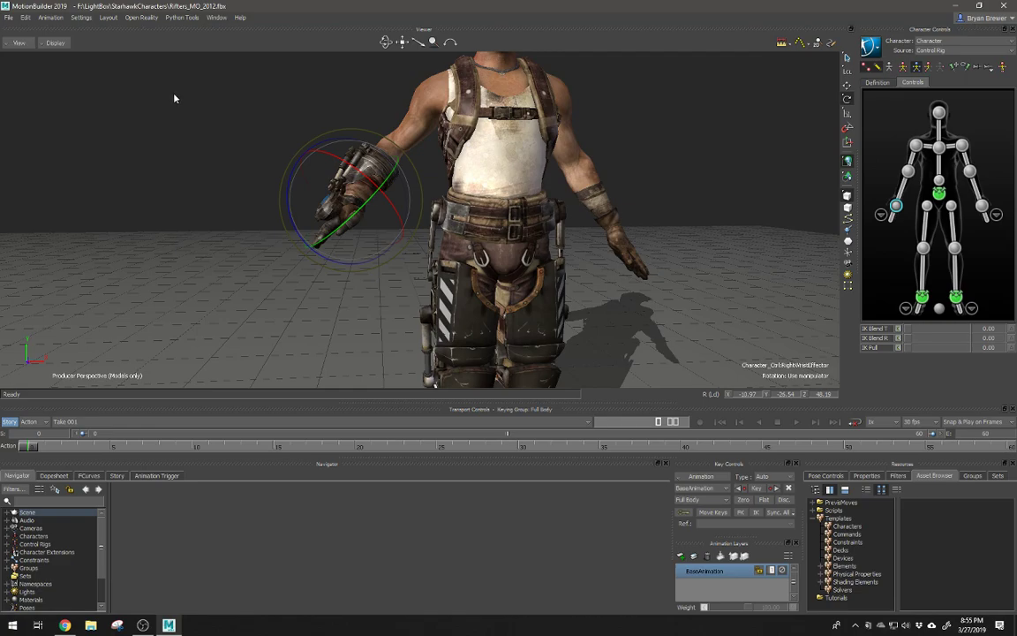
pyautogui.hotkey('ctrl', 'w')
pyautogui.hotkey('ctrl', 'e')
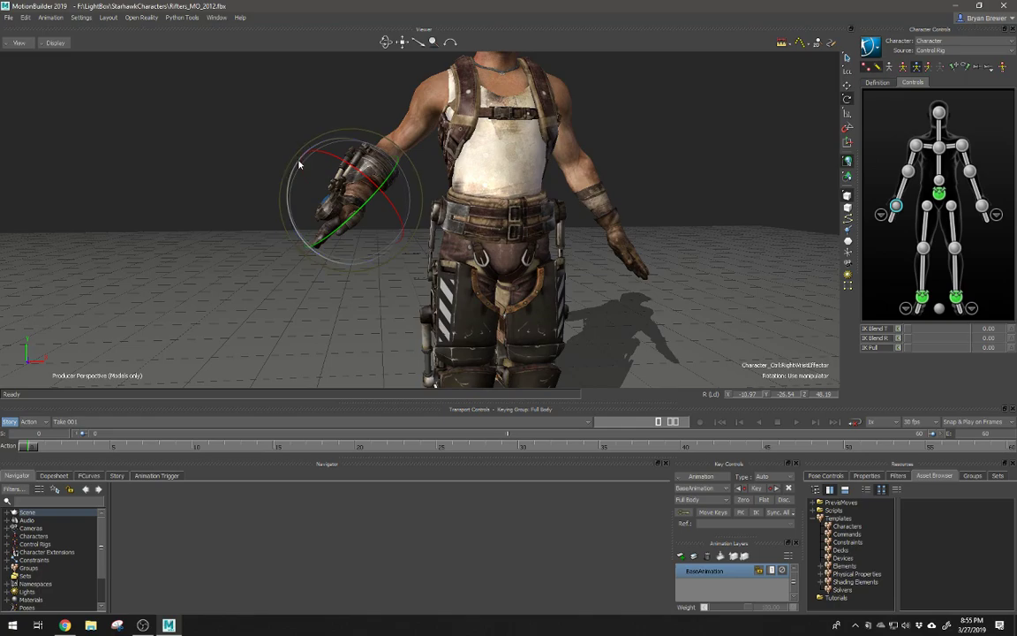
pyautogui.hotkey('ctrl', 'r')
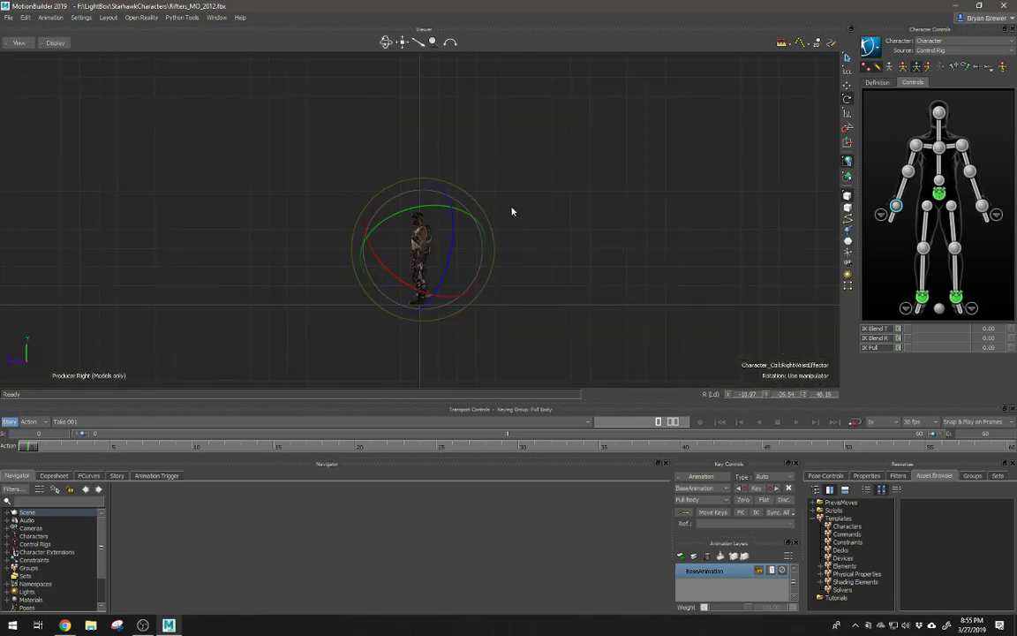
pyautogui.hotkey('ctrl', 'l')
pyautogui.hotkey('ctrl', 'f')
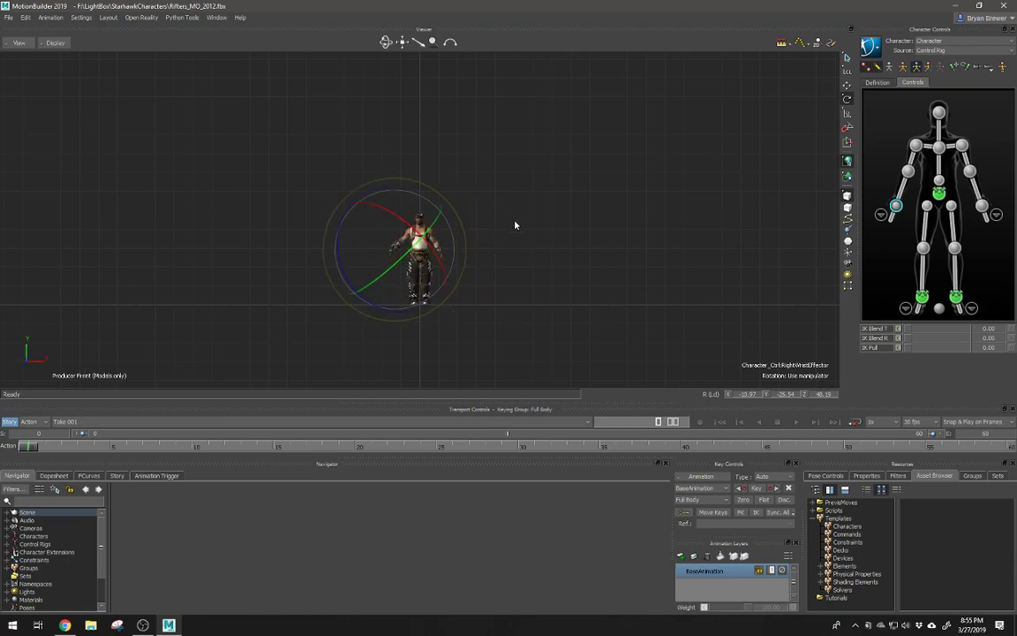
pyautogui.hotkey('ctrl', 'b')
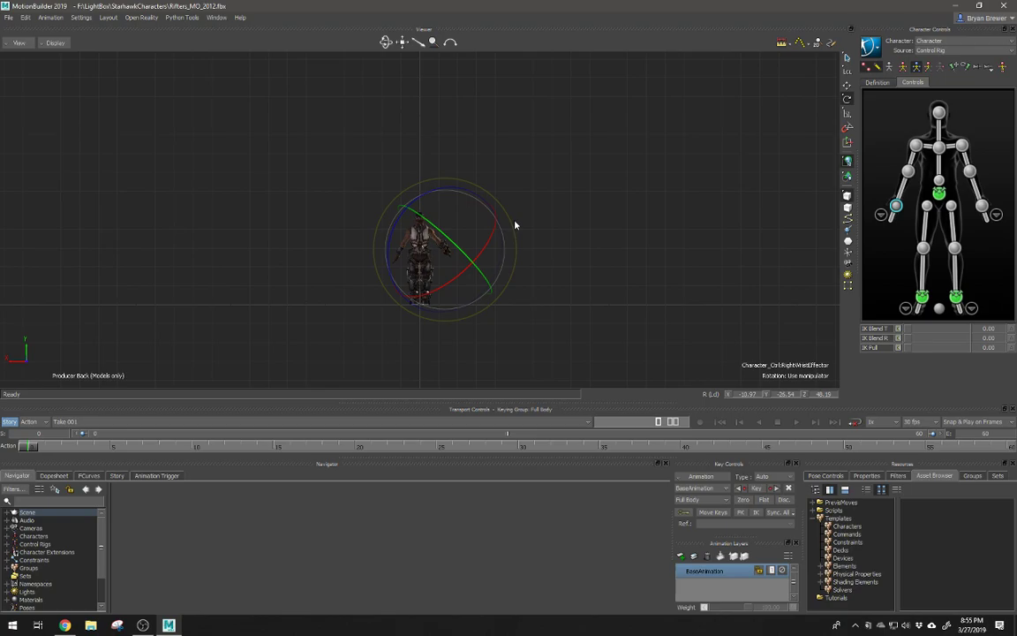
# Step: Inspect the character up close in the back, front, right and top orthographic views
pyautogui.keyDown('ctrl'); pyautogui.moveTo(504, 234); pyautogui.dragTo(569, 192); pyautogui.keyUp('ctrl')
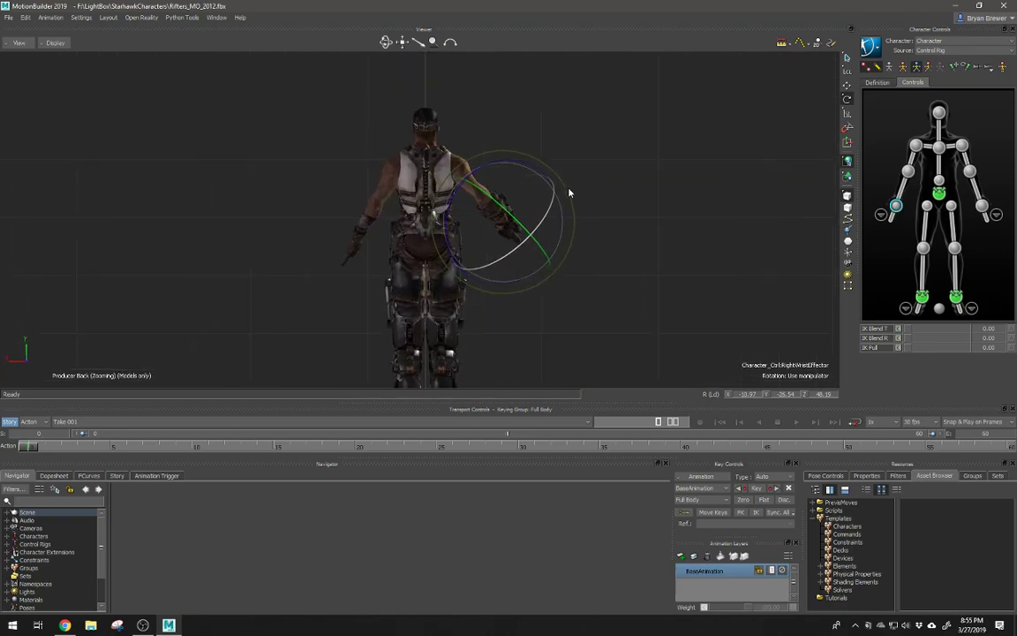
pyautogui.hotkey('ctrl', 'f')
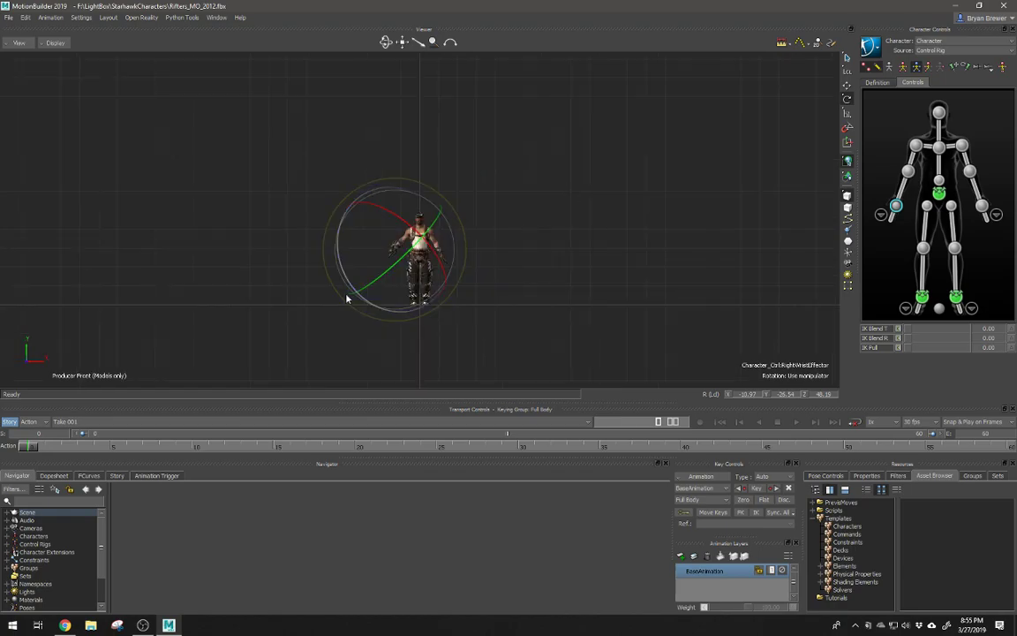
pyautogui.scroll(10, 457, 257)
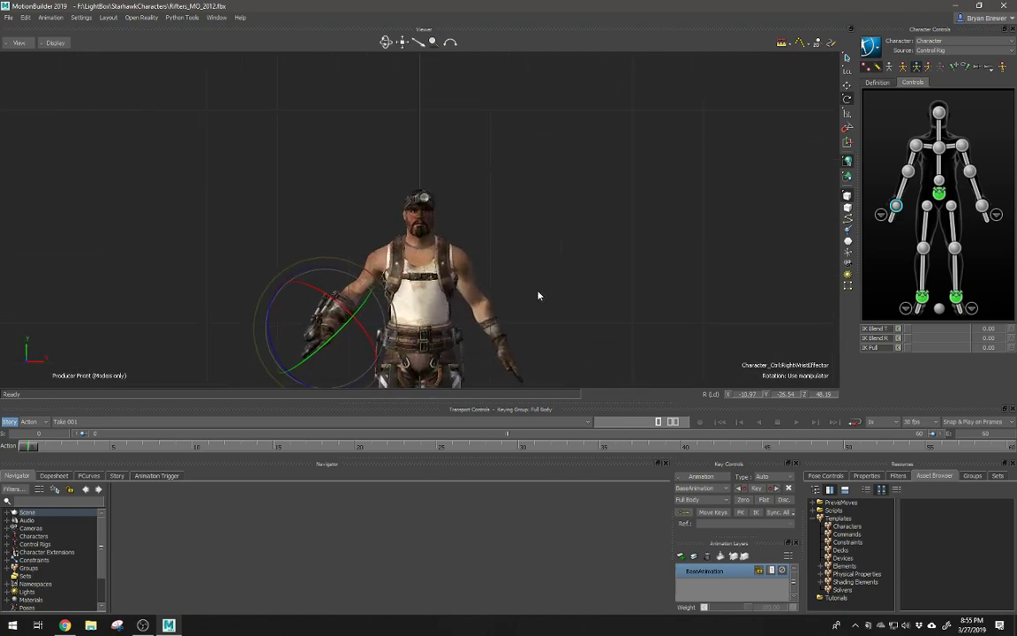
pyautogui.scroll(-3, 530, 173)
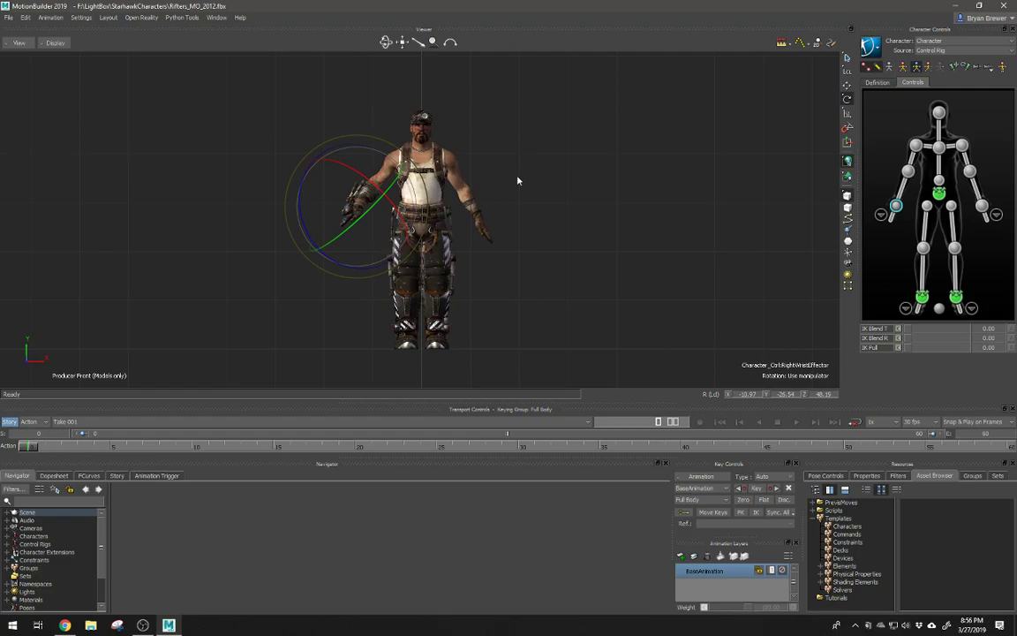
pyautogui.scroll(-3, 518, 180)
pyautogui.hotkey('ctrl', 'r')
pyautogui.scroll(3, 592, 164)
pyautogui.scroll(-2, 593, 164)
pyautogui.hotkey('ctrl', 't')
pyautogui.scroll(2, 420, 203)
pyautogui.scroll(4, 500, 249)
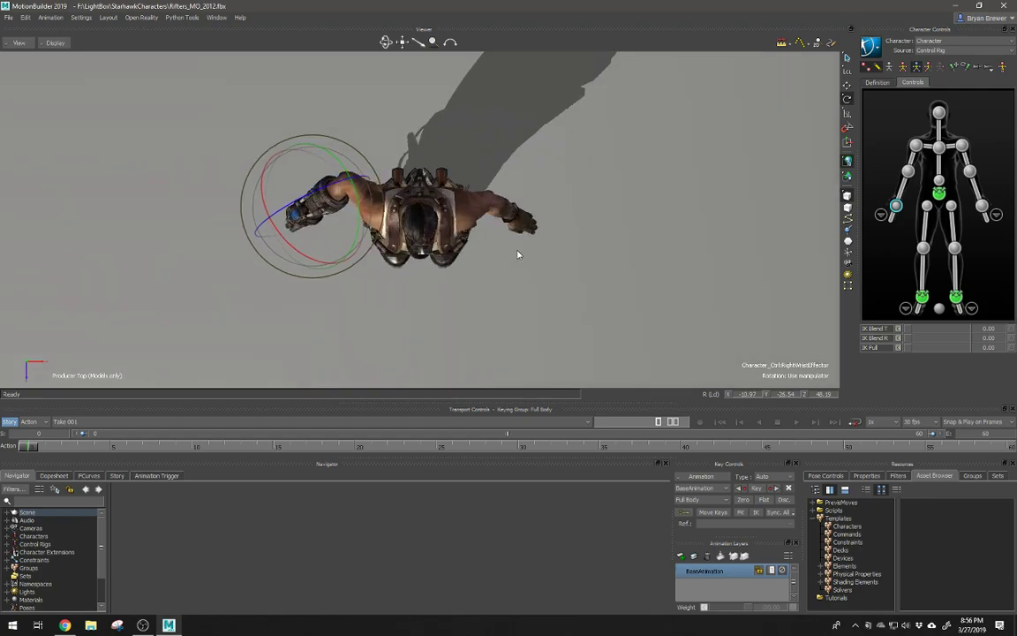
# Step: Return from the back and top views to the perspective view and frame the whole character
pyautogui.hotkey('ctrl', 'b')
pyautogui.hotkey('ctrl', 't')
pyautogui.hotkey('ctrl', 'e')
pyautogui.scroll(-4, 590, 214)
pyautogui.keyDown('shift'); pyautogui.moveTo(552, 191); pyautogui.dragTo(526, 186); pyautogui.keyUp('shift')
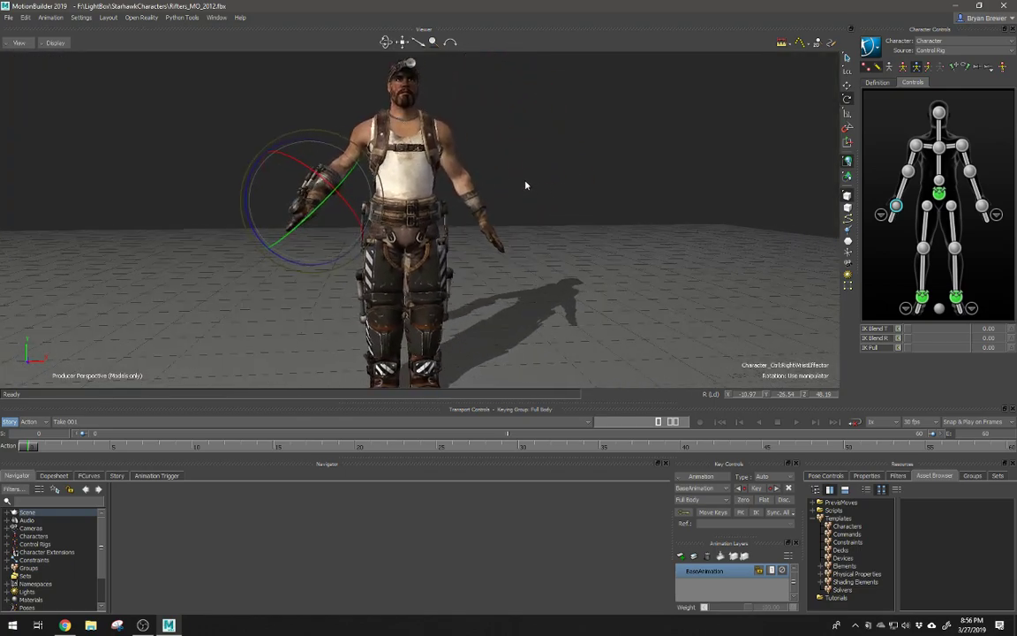
pyautogui.scroll(-2, 497, 183)
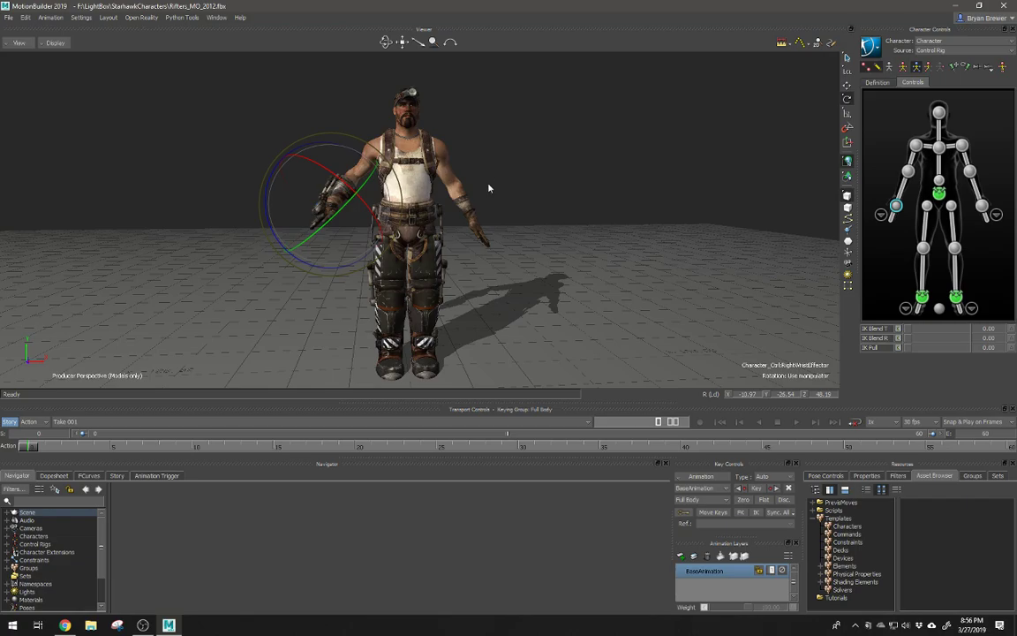
# Step: Deselect the wrist effector, switch the viewer to X-Ray display, and select the hips effector followed by the right knee effector
pyautogui.click(534, 148)
pyautogui.click(54, 42)
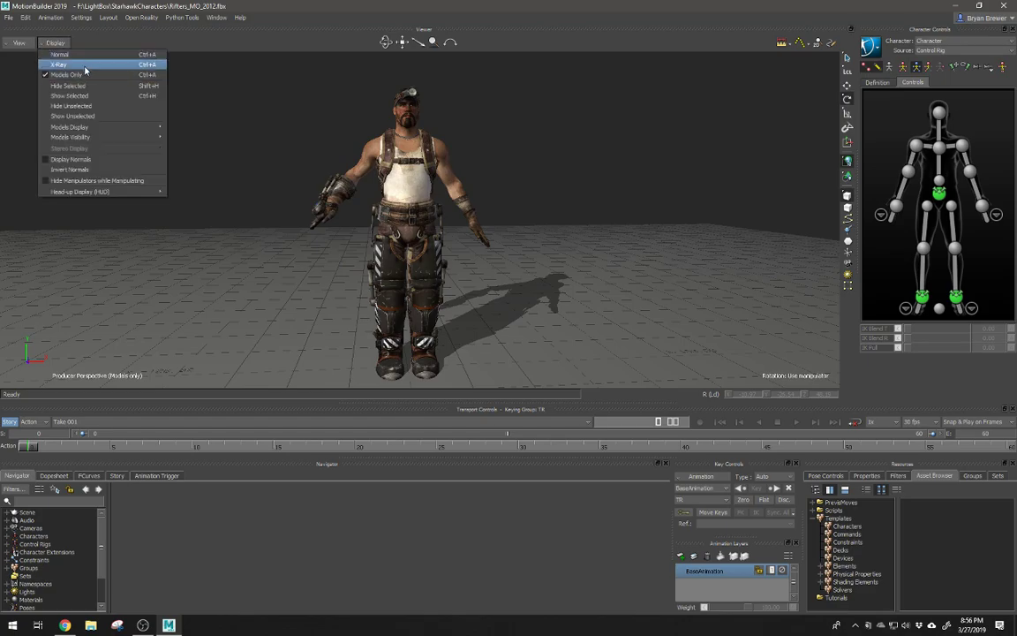
pyautogui.click(73, 66)
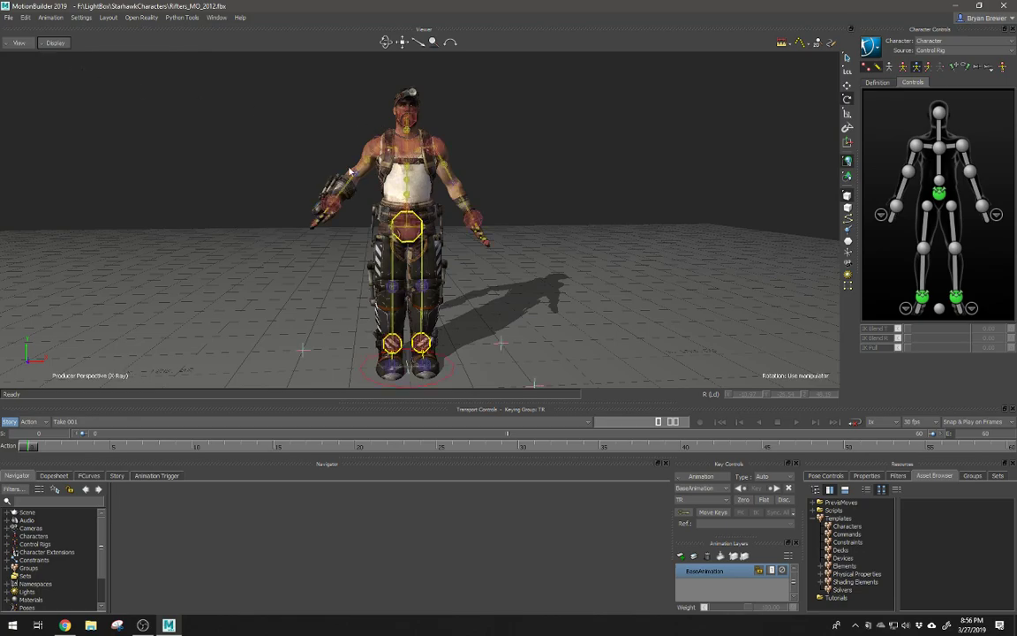
pyautogui.keyDown('ctrl'); pyautogui.keyDown('shift'); pyautogui.moveTo(308, 133); pyautogui.dragTo(480, 214); pyautogui.keyUp('shift'); pyautogui.keyUp('ctrl')
pyautogui.click(410, 227)
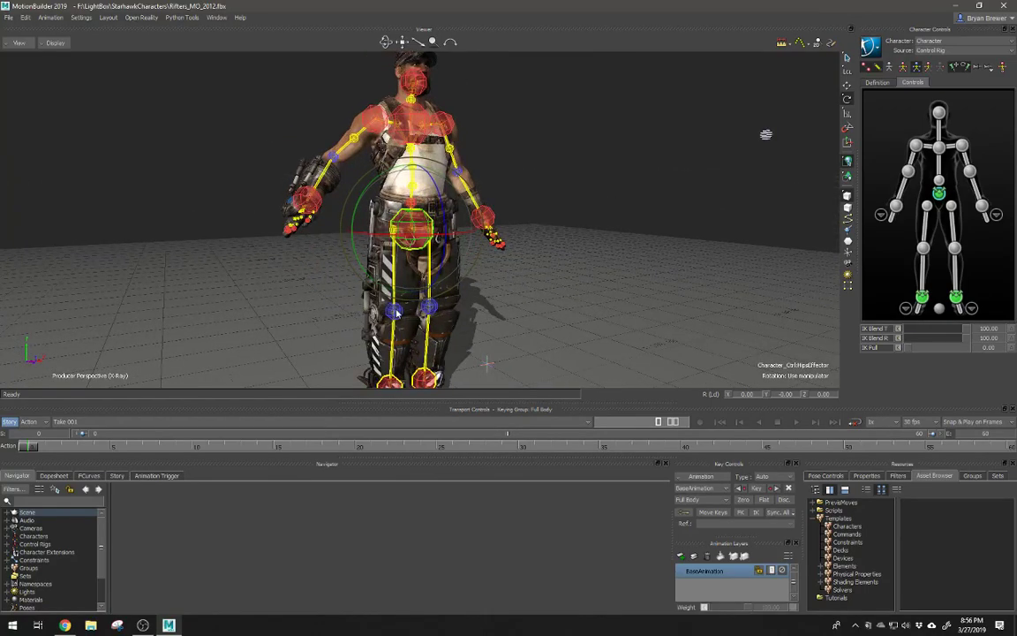
pyautogui.click(395, 309)
pyautogui.keyDown('ctrl'); pyautogui.keyDown('shift'); pyautogui.moveTo(395, 308); pyautogui.dragTo(484, 302); pyautogui.keyUp('shift'); pyautogui.keyUp('ctrl')
pyautogui.keyDown('ctrl'); pyautogui.keyDown('shift'); pyautogui.moveTo(504, 221); pyautogui.dragTo(535, 220); pyautogui.keyUp('shift'); pyautogui.keyUp('ctrl')
pyautogui.keyDown('ctrl'); pyautogui.keyDown('shift'); pyautogui.moveTo(534, 220); pyautogui.dragTo(556, 224); pyautogui.keyUp('shift'); pyautogui.keyUp('ctrl')
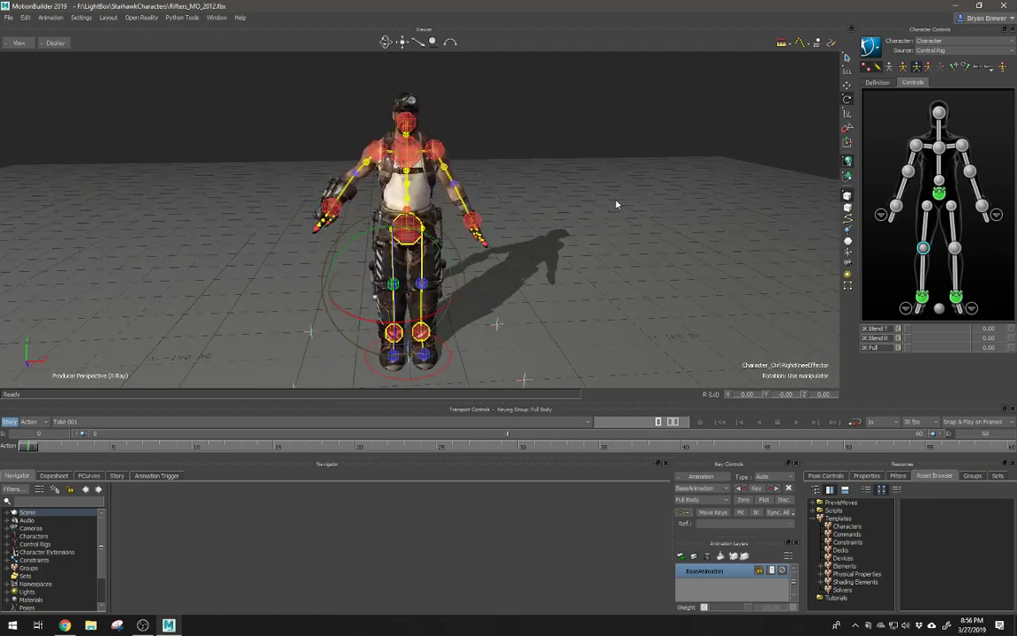
# Step: Cycle the viewer from X-Ray through Normal to Models Only display and review the remaining display options
pyautogui.hotkey('ctrl', 'x')
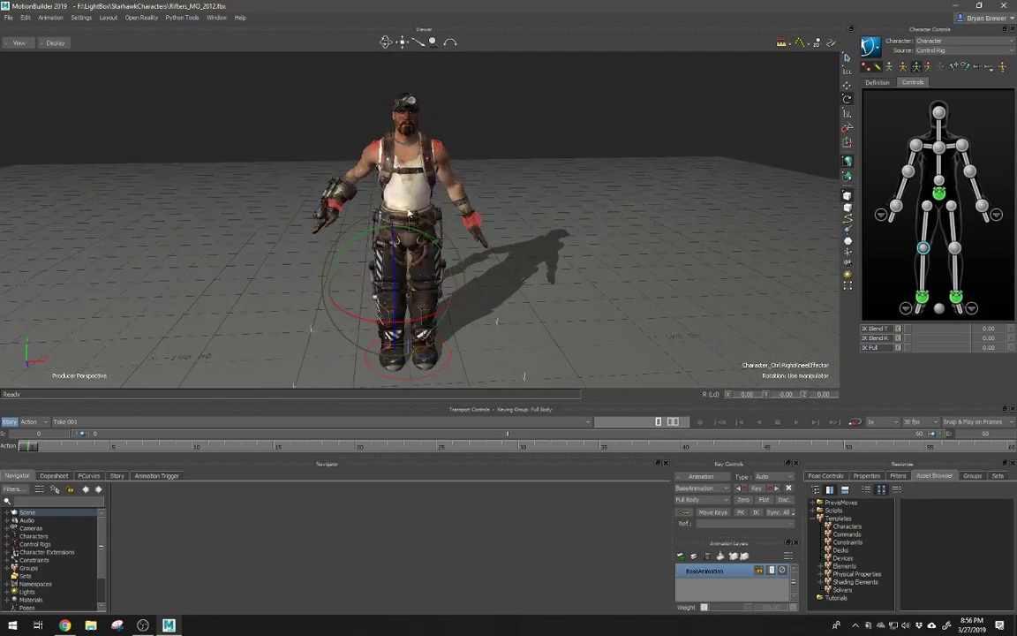
pyautogui.keyDown('ctrl'); pyautogui.keyDown('shift'); pyautogui.moveTo(397, 207); pyautogui.dragTo(446, 187); pyautogui.keyUp('shift'); pyautogui.keyUp('ctrl')
pyautogui.hotkey('ctrl', 'a')
pyautogui.keyDown('ctrl'); pyautogui.keyDown('shift'); pyautogui.moveTo(515, 219); pyautogui.dragTo(472, 141); pyautogui.keyUp('shift'); pyautogui.keyUp('ctrl')
pyautogui.click(499, 218)
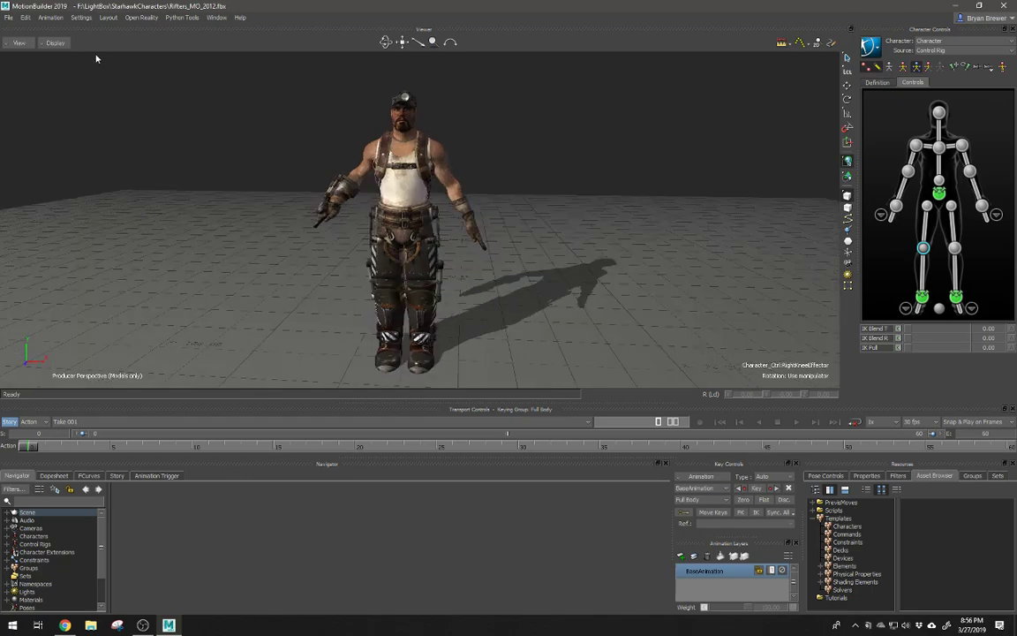
pyautogui.click(55, 42)
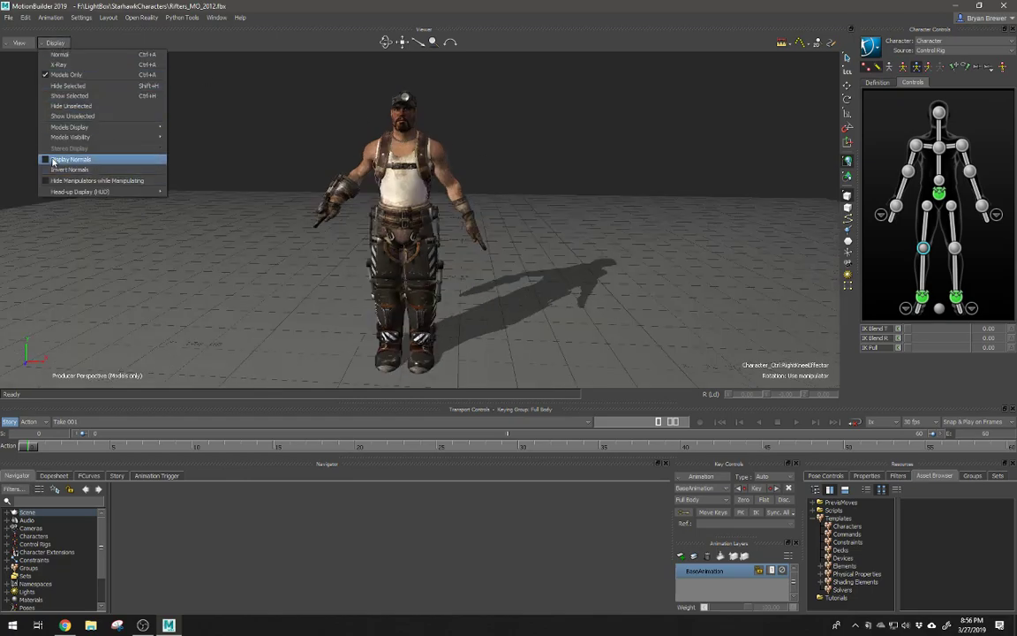
pyautogui.click(615, 163)
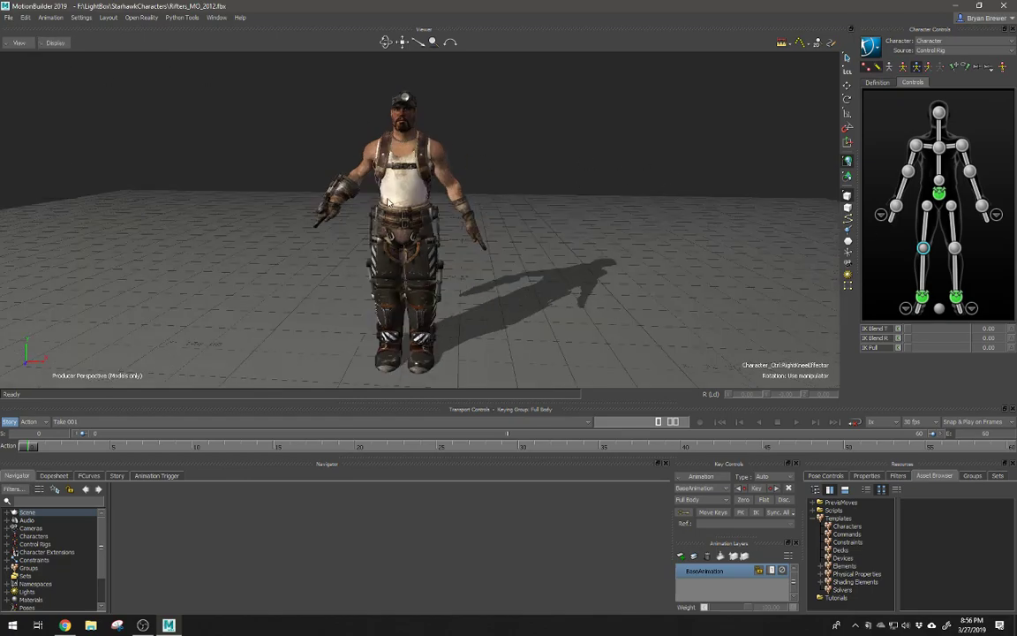
# Step: Make the MESH_HEADS group pickable, select the character's head mesh and frame it in the viewer
pyautogui.click(971, 477)
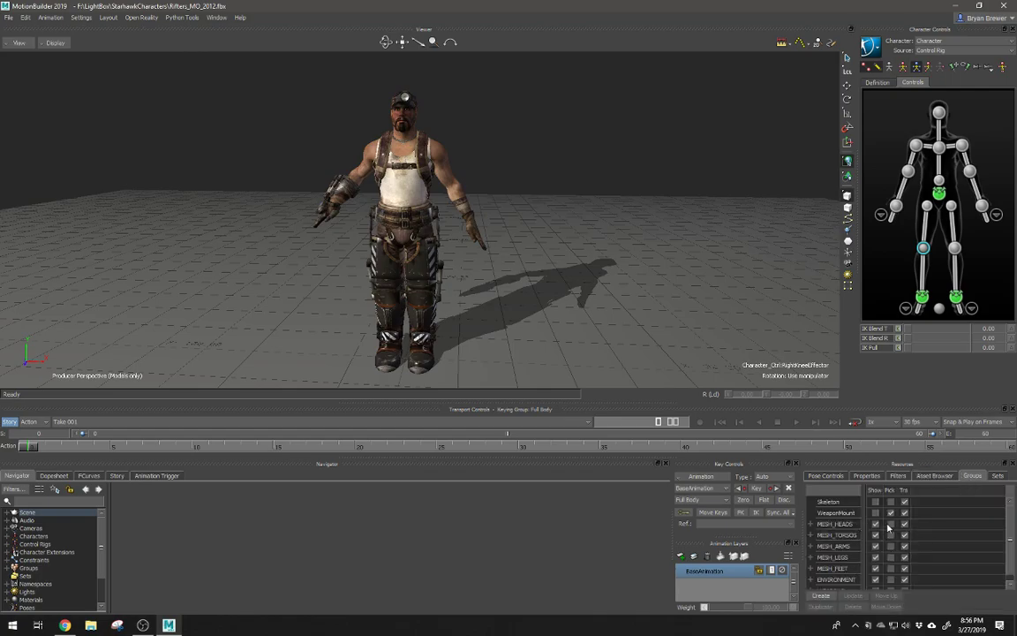
pyautogui.click(890, 525)
pyautogui.click(411, 122)
pyautogui.keyDown('ctrl'); pyautogui.moveTo(415, 125); pyautogui.dragTo(561, 224); pyautogui.keyUp('ctrl')
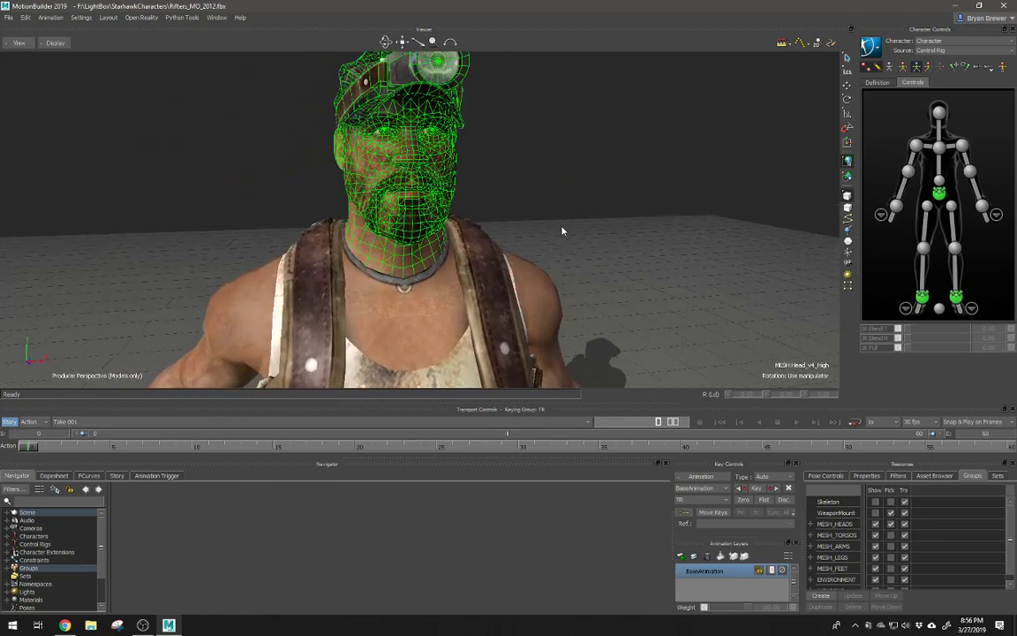
pyautogui.press('f')
pyautogui.keyDown('ctrl'); pyautogui.moveTo(492, 234); pyautogui.dragTo(525, 222); pyautogui.keyUp('ctrl')
pyautogui.press('f')
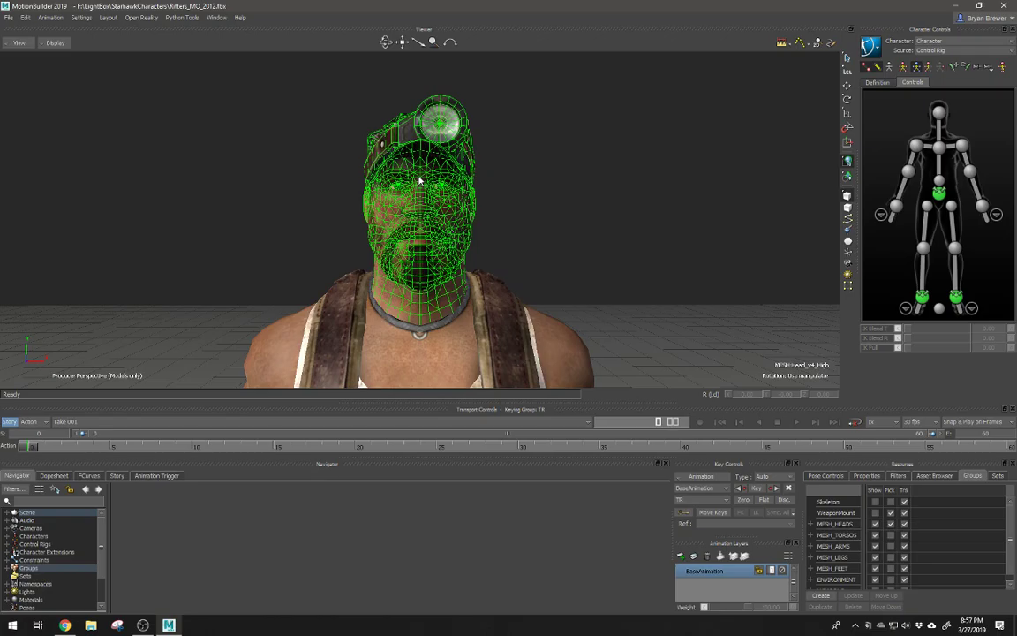
# Step: Turn on Display Normals and inspect the normals around the character's head, shoulders and arm
pyautogui.click(46, 46)
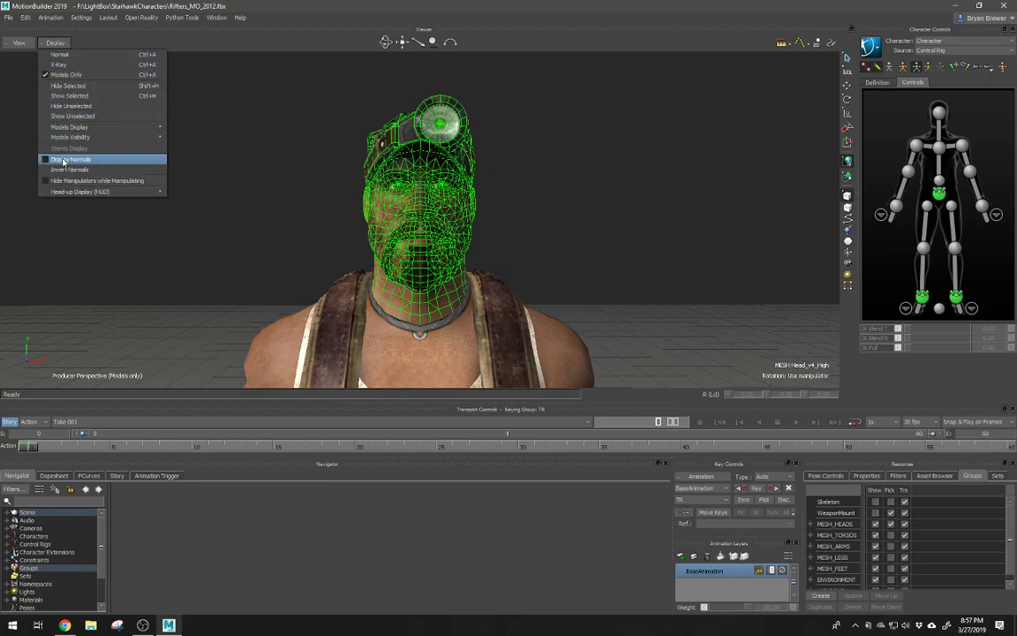
pyautogui.click(47, 150)
pyautogui.moveTo(353, 232); pyautogui.dragTo(422, 247)
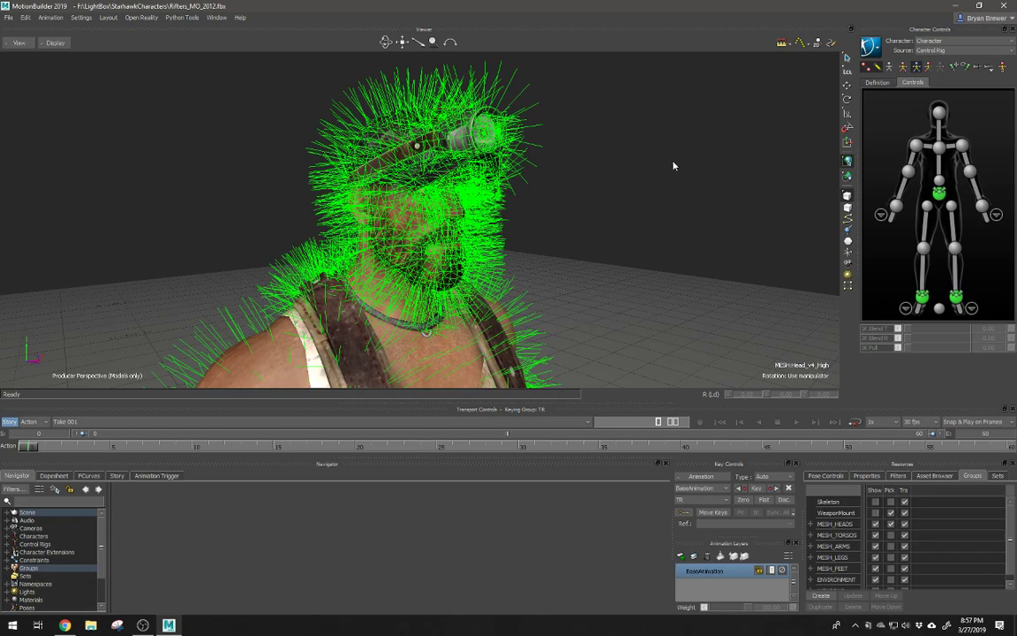
pyautogui.keyDown('ctrl'); pyautogui.keyDown('shift'); pyautogui.moveTo(711, 202); pyautogui.dragTo(407, 290); pyautogui.keyUp('shift'); pyautogui.keyUp('ctrl')
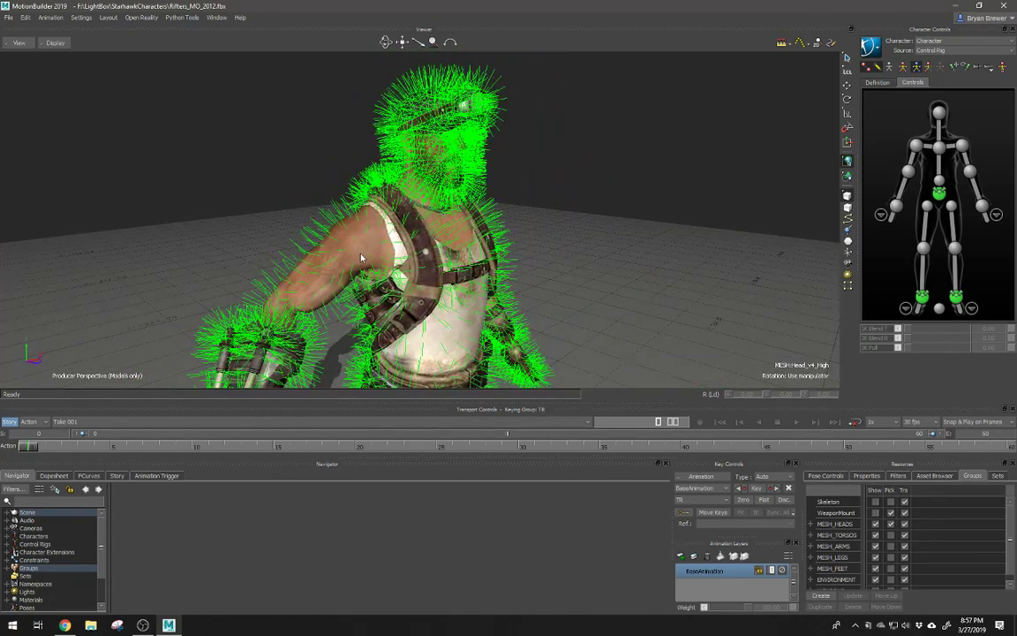
pyautogui.keyDown('ctrl'); pyautogui.keyDown('shift'); pyautogui.moveTo(361, 258); pyautogui.dragTo(415, 263); pyautogui.keyUp('shift'); pyautogui.keyUp('ctrl')
# Step: Invert the normals of the selected head mesh, view the head up close and deselect it
pyautogui.click(55, 42)
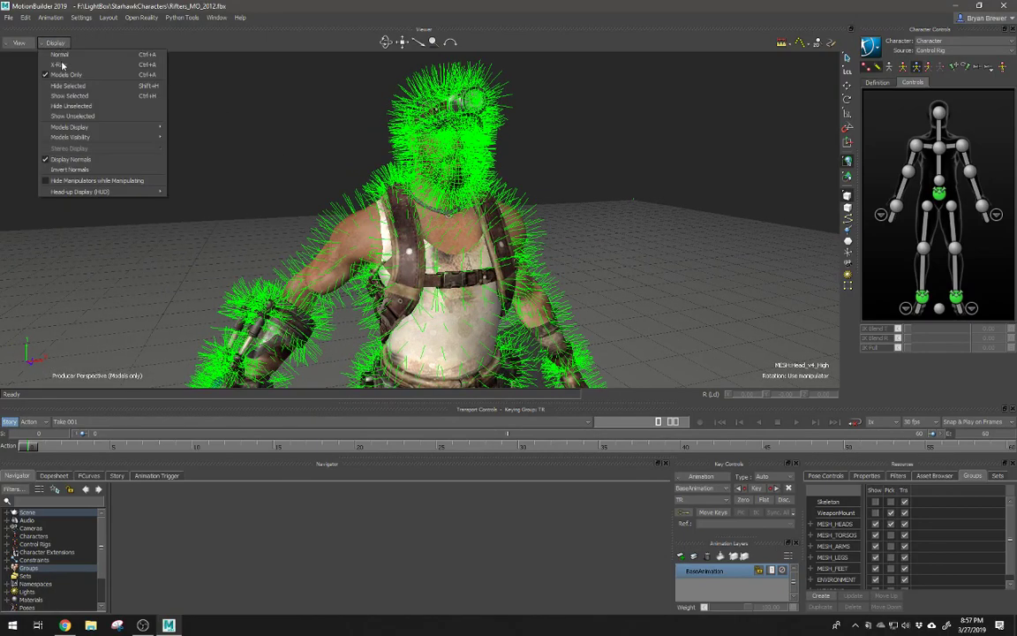
pyautogui.click(79, 172)
pyautogui.keyDown('ctrl'); pyautogui.moveTo(503, 138); pyautogui.dragTo(627, 154); pyautogui.keyUp('ctrl')
pyautogui.click(627, 154)
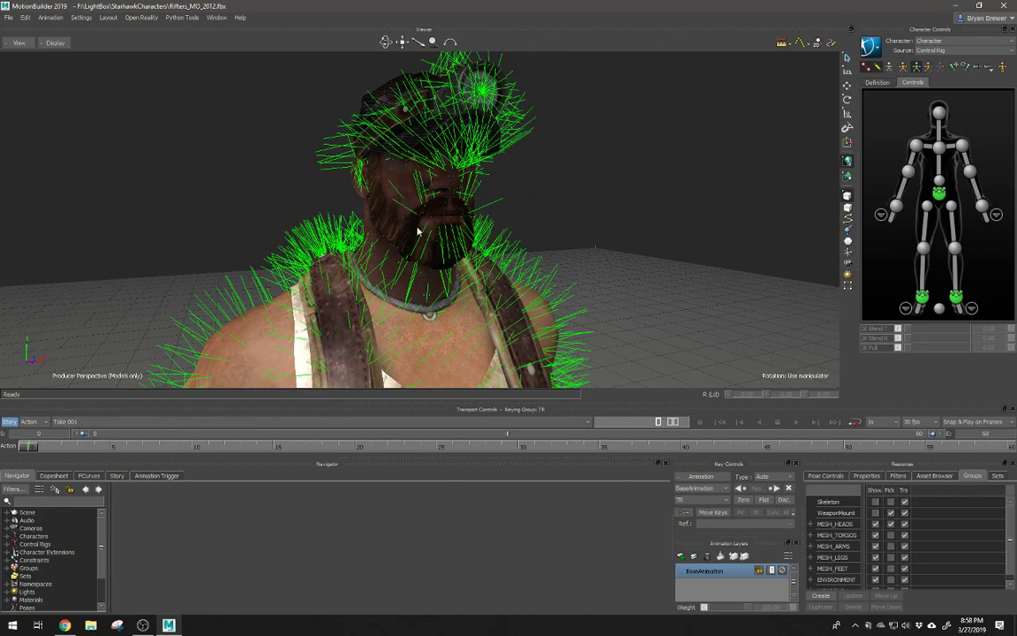
# Step: Reselect the head mesh, invert its normals back to their original direction and deselect it
pyautogui.click(51, 43)
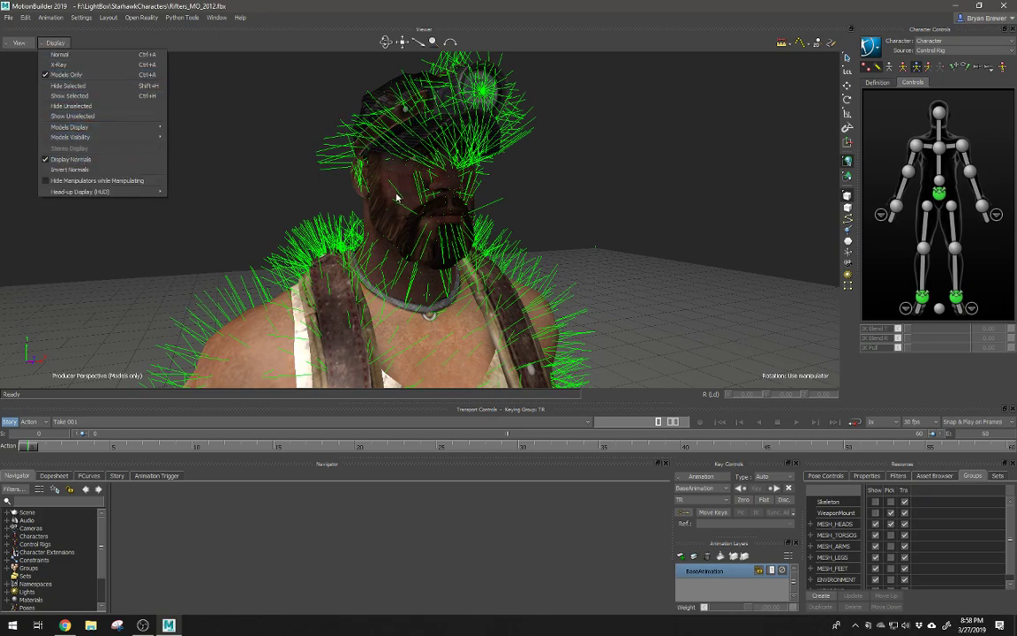
pyautogui.click(396, 197)
pyautogui.click(52, 43)
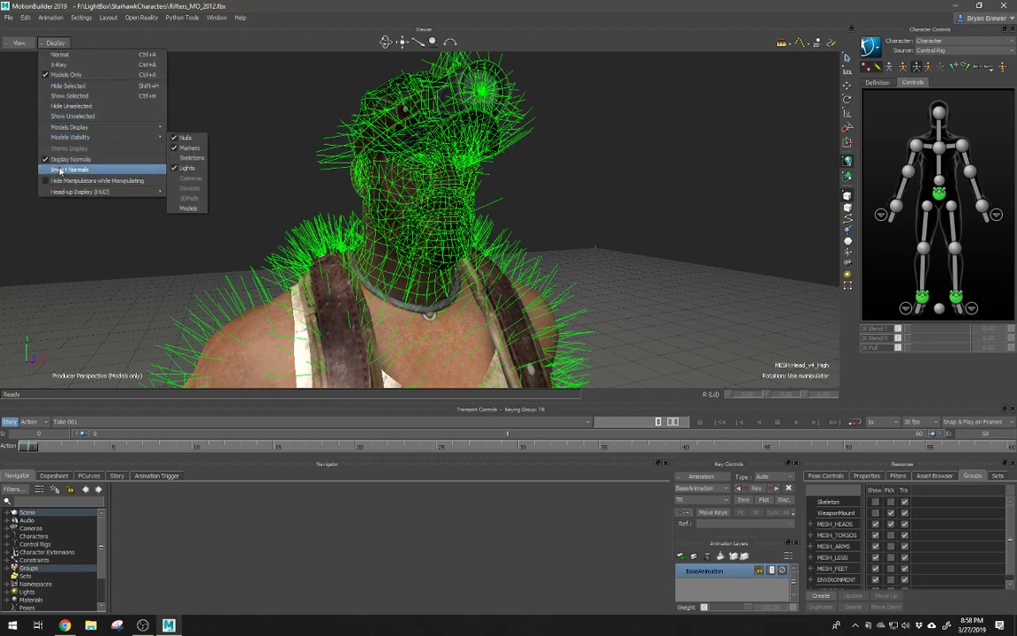
pyautogui.click(70, 166)
pyautogui.click(187, 203)
# Step: Turn off Display Normals and bring the whole character back into view
pyautogui.click(52, 43)
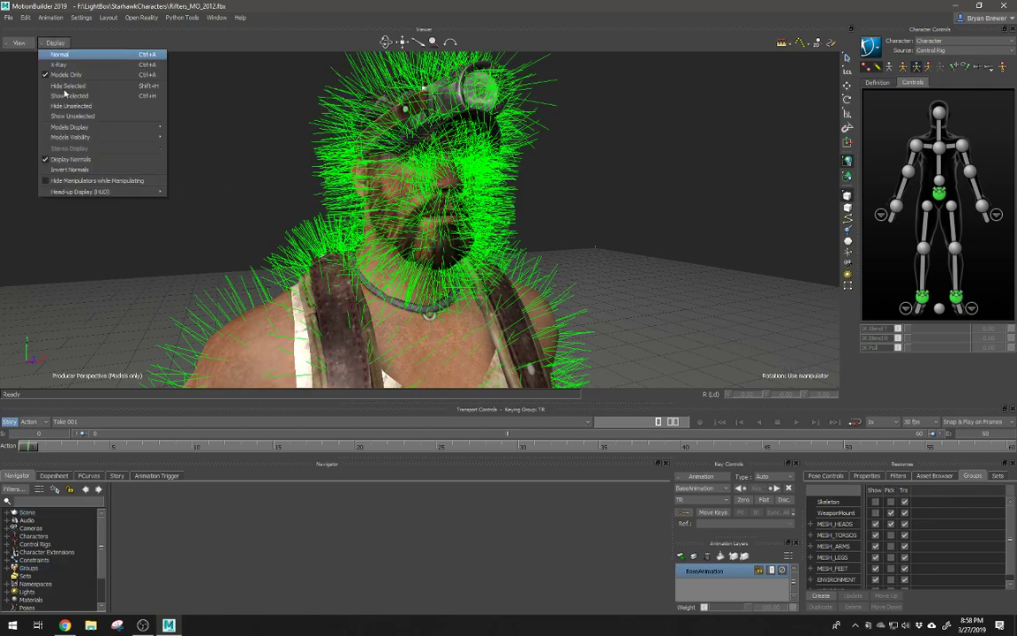
pyautogui.click(68, 165)
pyautogui.keyDown('ctrl'); pyautogui.moveTo(556, 235); pyautogui.dragTo(445, 211); pyautogui.keyUp('ctrl')
pyautogui.keyDown('shift'); pyautogui.moveTo(565, 331); pyautogui.dragTo(552, 217); pyautogui.keyUp('shift')
pyautogui.keyDown('shift'); pyautogui.moveTo(746, 181); pyautogui.dragTo(612, 194); pyautogui.keyUp('shift')
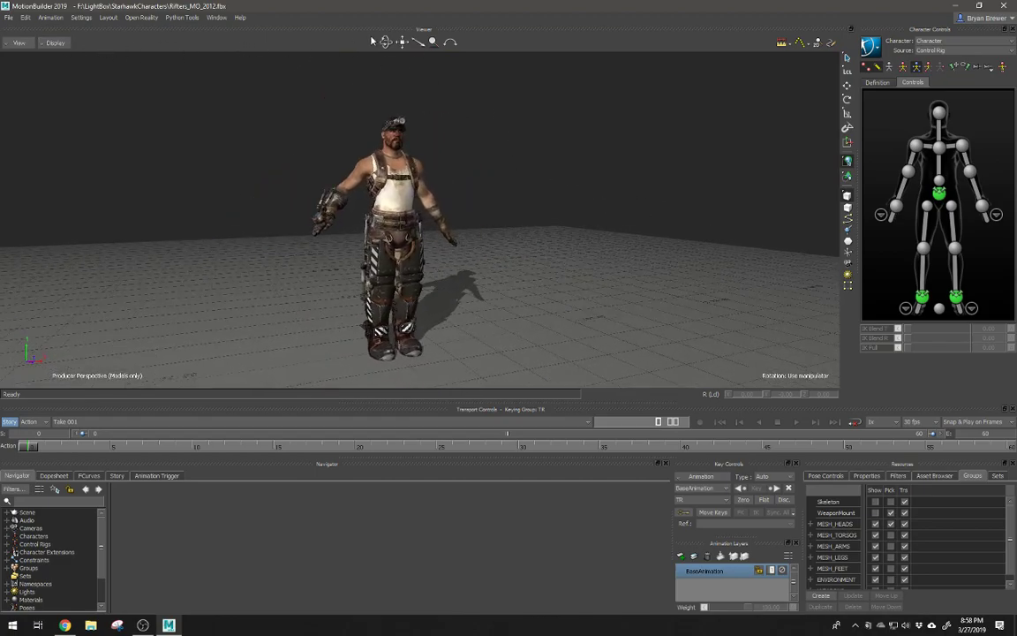
# Step: Try the viewer's orbit, pan, dolly, zoom and roll camera tools, and reset the camera roll
pyautogui.moveTo(388, 45); pyautogui.dragTo(419, 42)
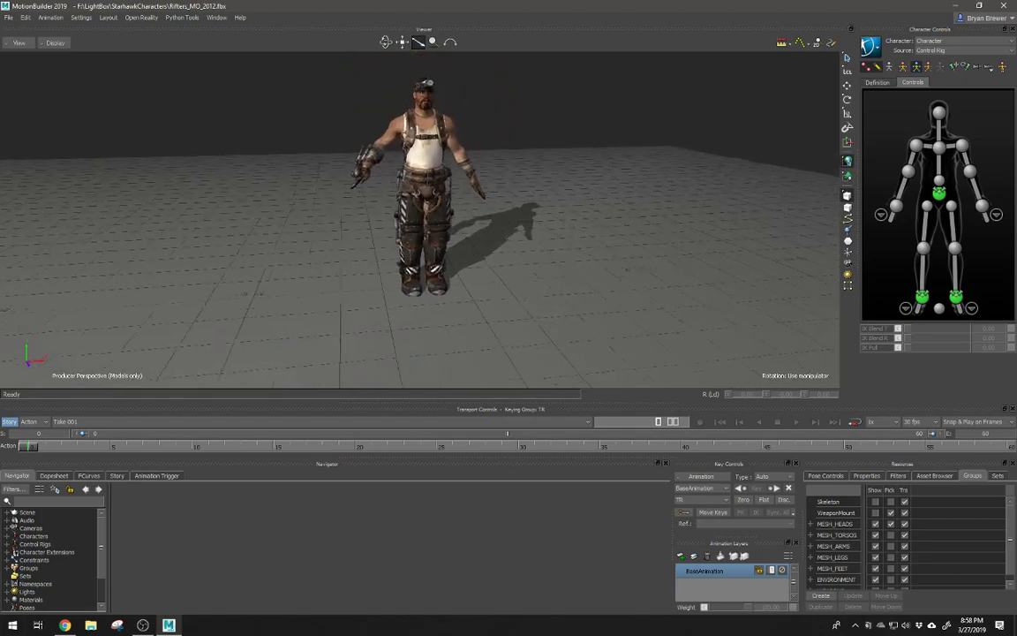
pyautogui.moveTo(433, 42); pyautogui.dragTo(450, 42)
pyautogui.click(450, 42)
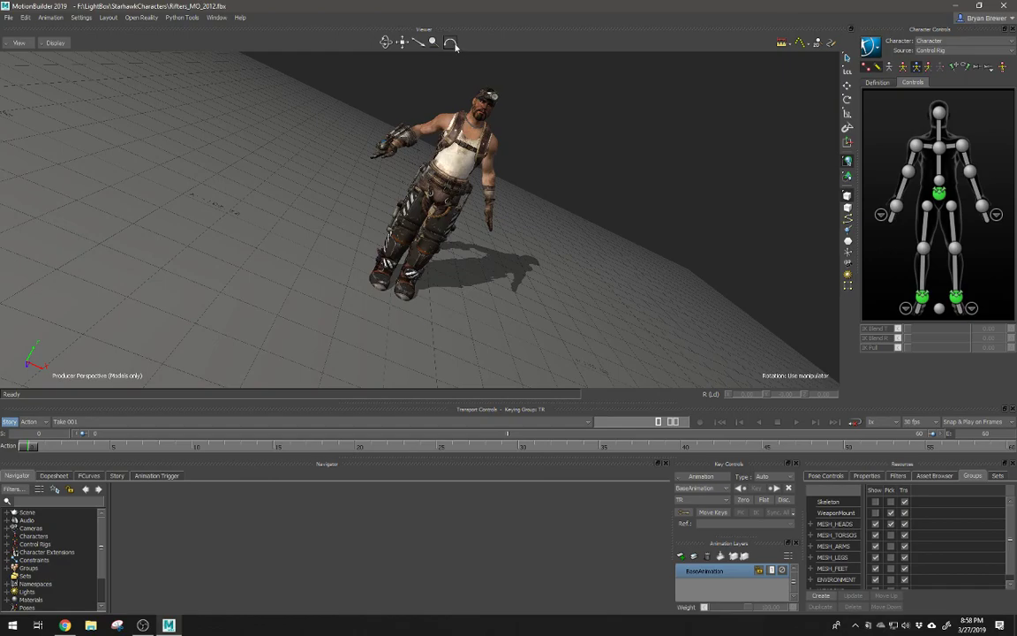
pyautogui.click(482, 91)
pyautogui.click(434, 59)
pyautogui.moveTo(452, 43); pyautogui.dragTo(452, 43)
pyautogui.doubleClick(452, 43)
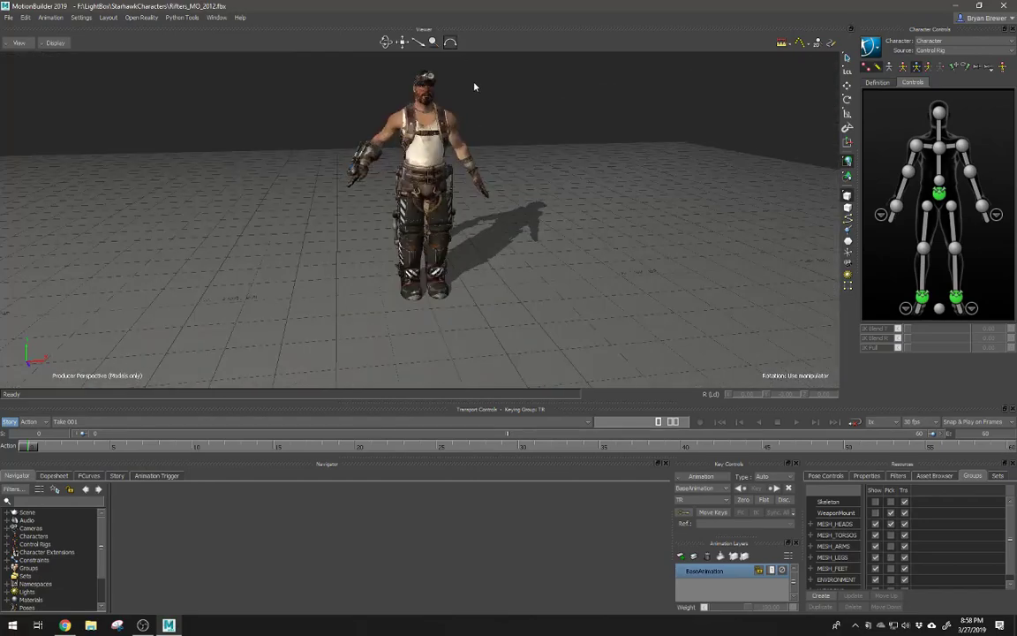
# Step: Measure a distance across the floor beside the character with the ruler and examine it from a low angle
pyautogui.click(788, 44)
pyautogui.click(820, 55)
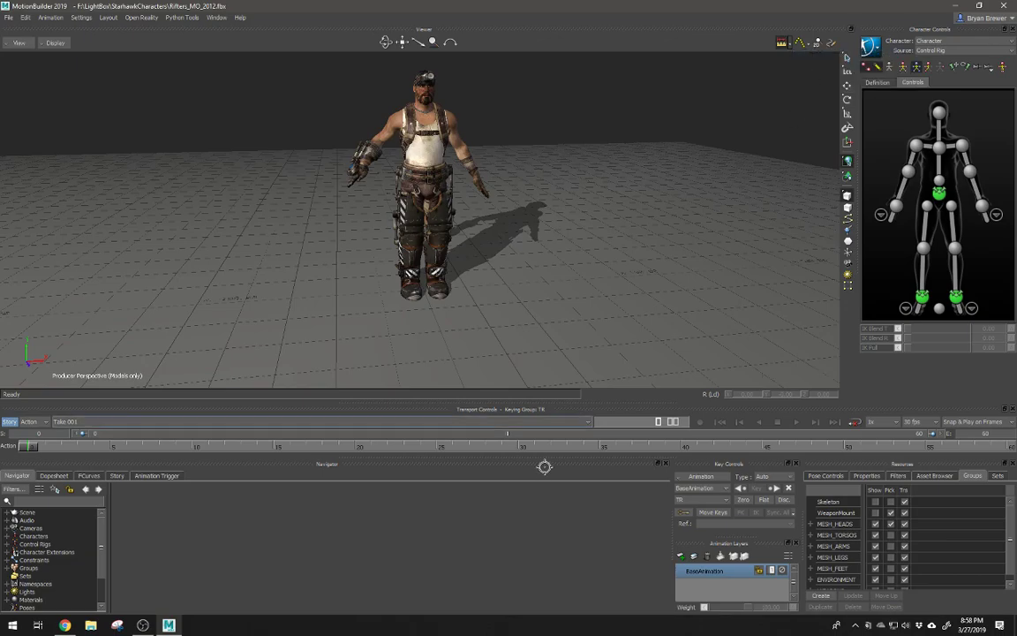
pyautogui.moveTo(476, 325); pyautogui.dragTo(651, 271)
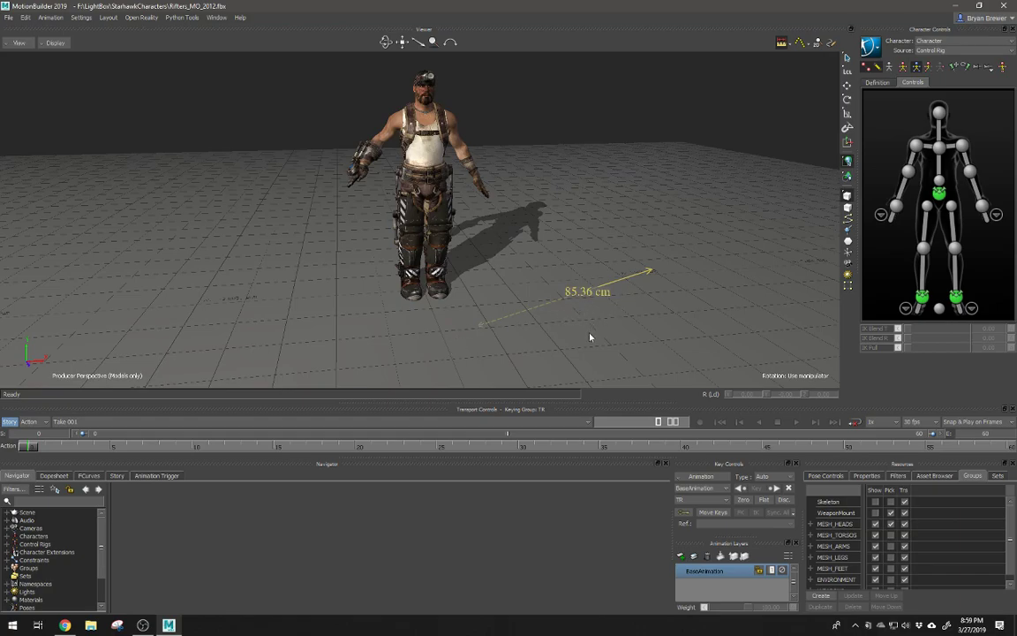
pyautogui.keyDown('alt'); pyautogui.moveTo(601, 317); pyautogui.dragTo(570, 289); pyautogui.keyUp('alt')
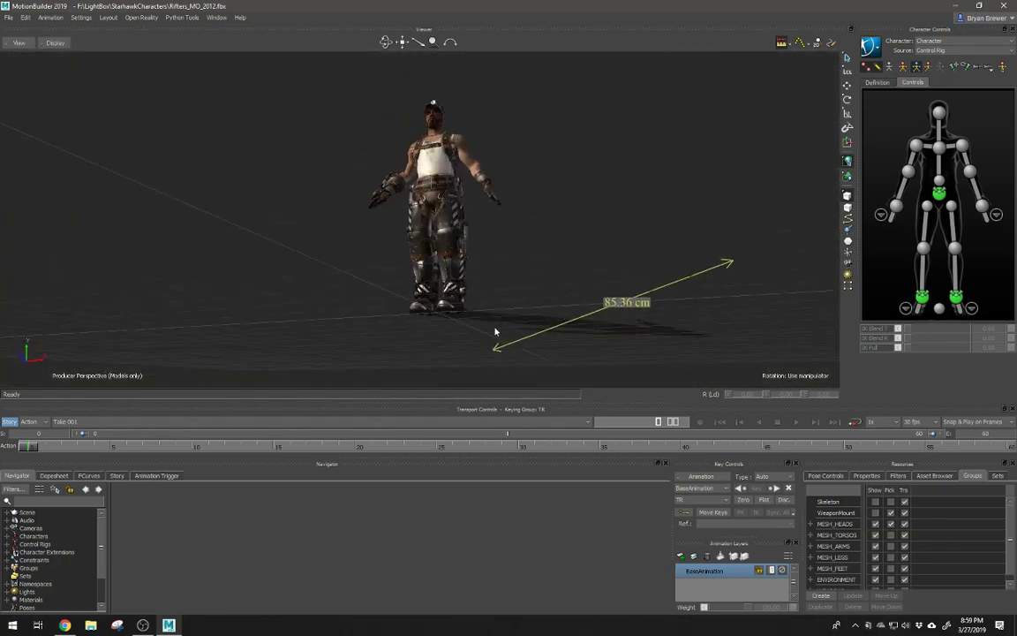
pyautogui.keyDown('alt'); pyautogui.moveTo(681, 220); pyautogui.dragTo(695, 236); pyautogui.keyUp('alt')
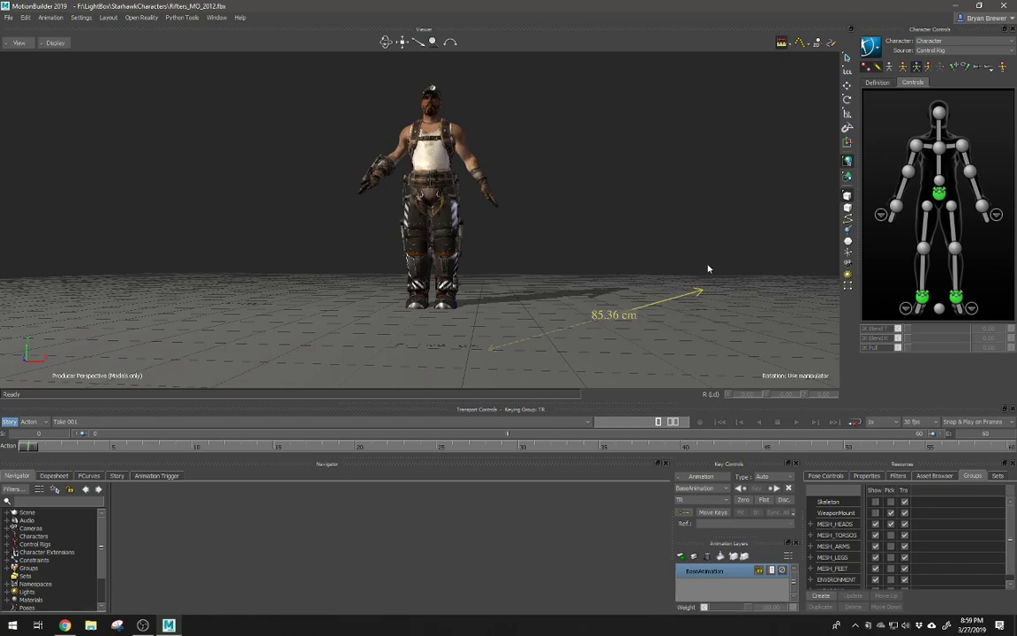
# Step: Clear the ruler measurement from the scene and leave the ruler tool
pyautogui.click(783, 45)
pyautogui.click(783, 45)
pyautogui.click(791, 47)
pyautogui.click(814, 84)
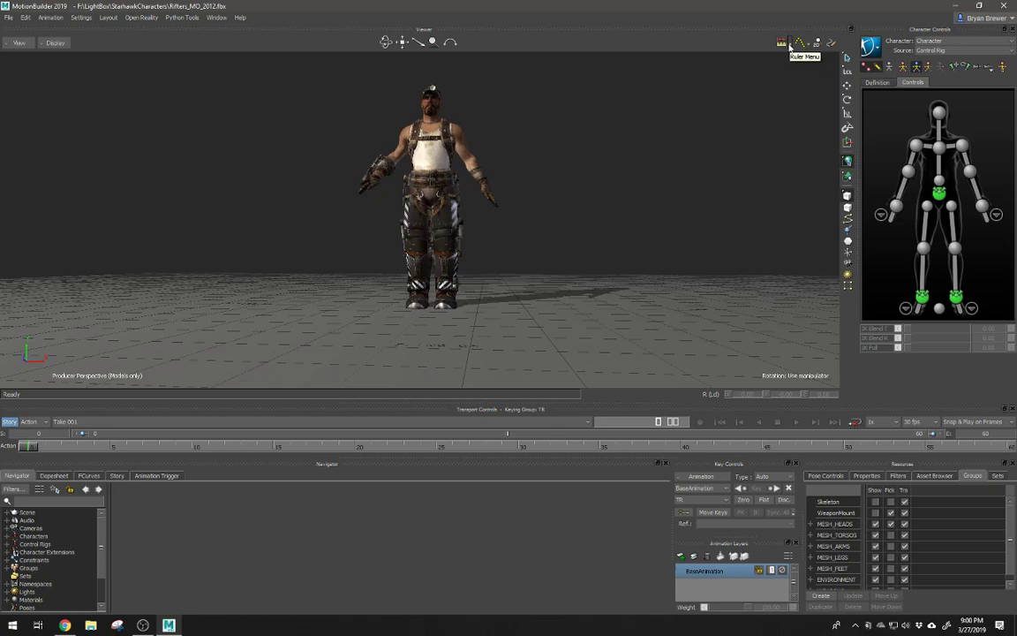
# Step: Review the ruler preferences for color, end caps, units, precision and font, and accept them
pyautogui.click(791, 47)
pyautogui.click(736, 83)
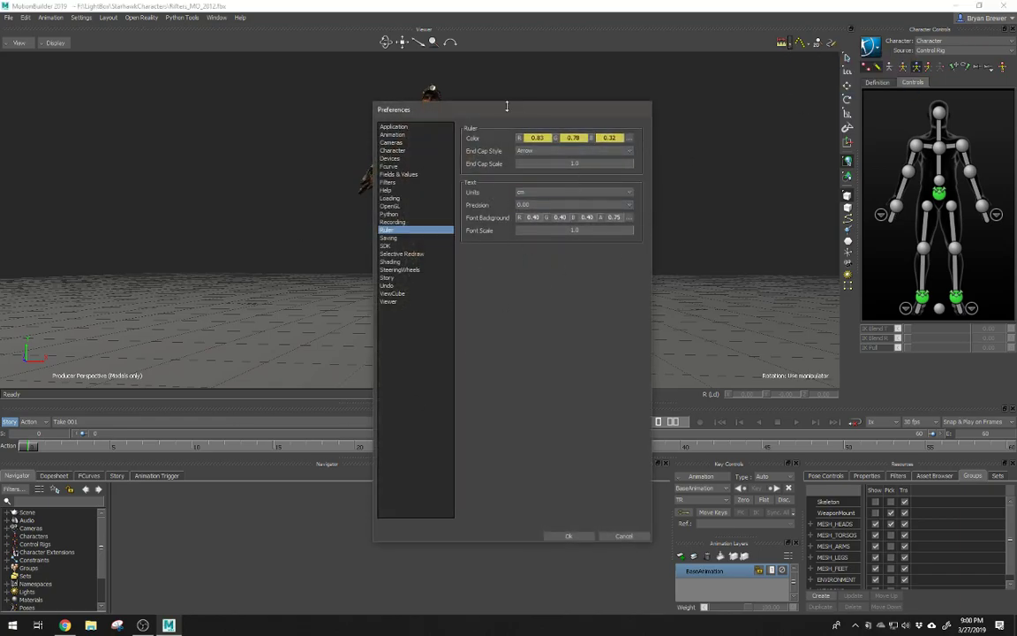
pyautogui.click(568, 536)
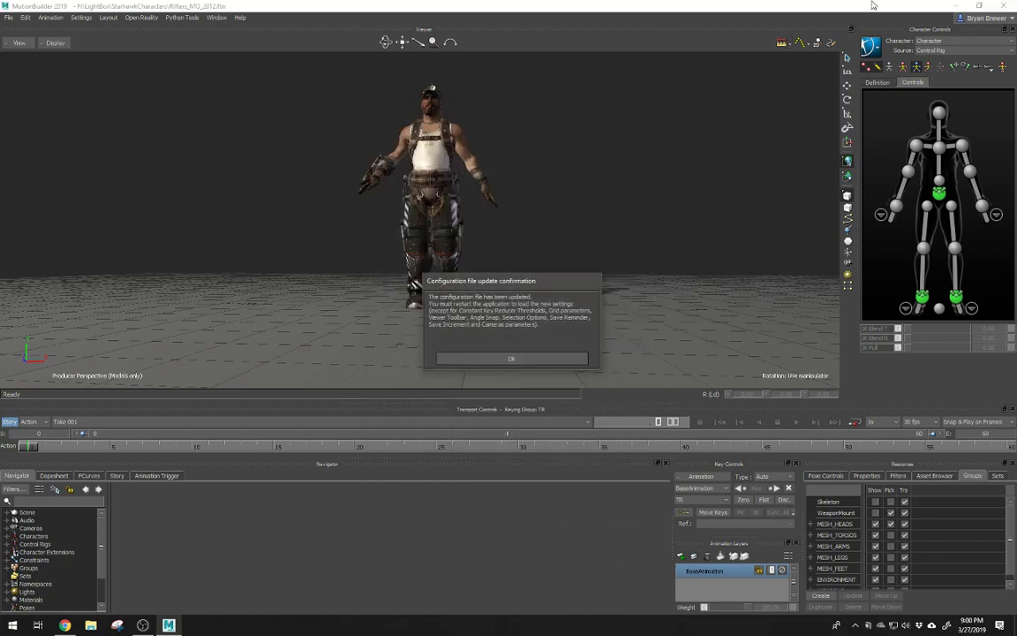
pyautogui.click(515, 360)
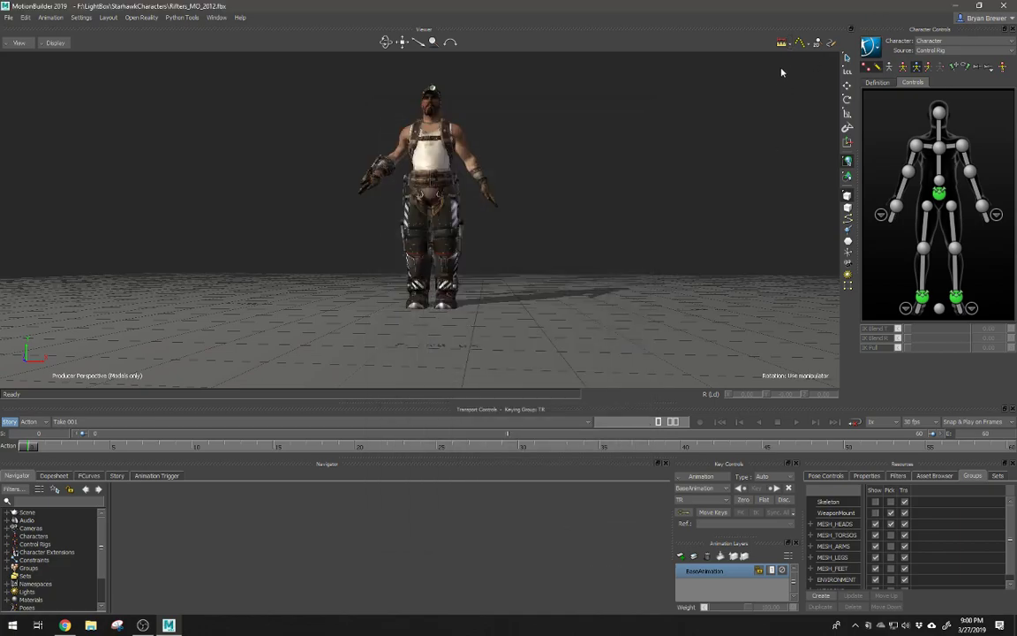
# Step: Key the right wrist effector with the arm raised at frame 0 and lowered at frame 10
pyautogui.click(896, 205)
pyautogui.press('t')
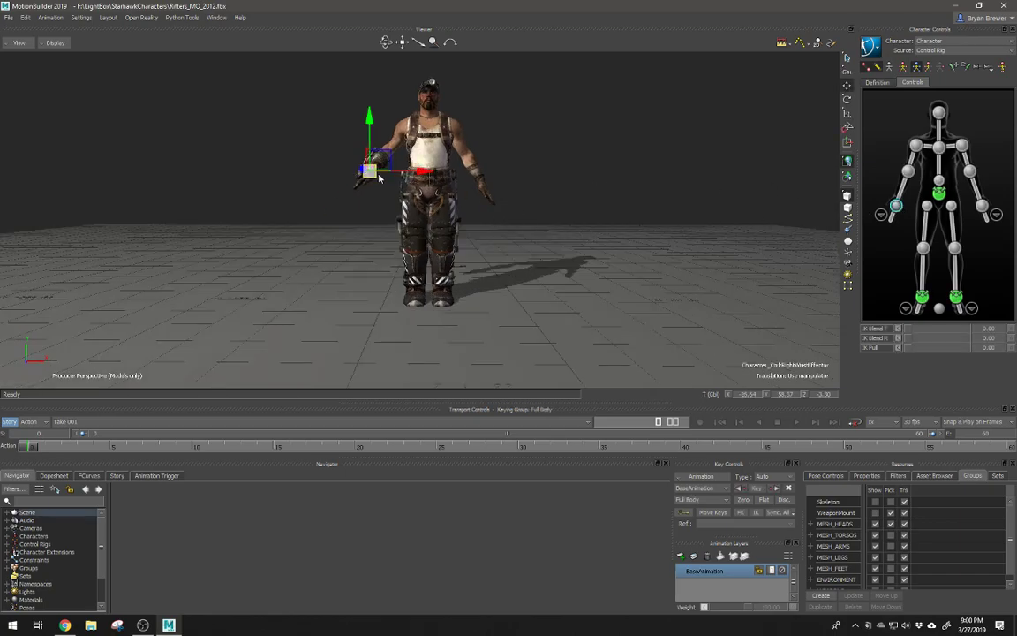
pyautogui.moveTo(386, 157); pyautogui.dragTo(353, 154)
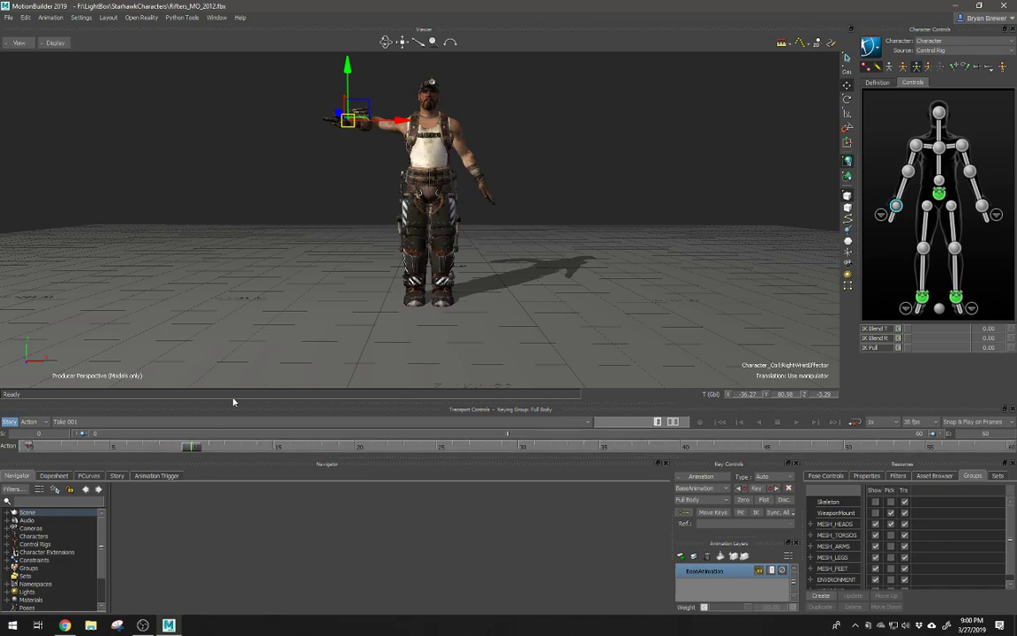
pyautogui.moveTo(361, 108); pyautogui.dragTo(367, 155)
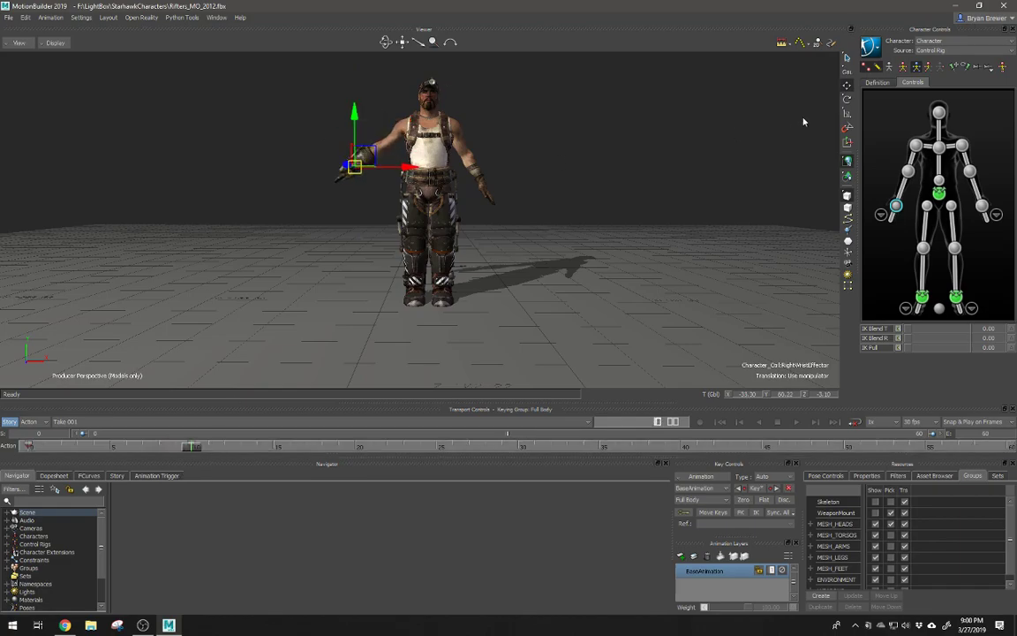
pyautogui.moveTo(365, 156); pyautogui.dragTo(369, 158)
# Step: Display the right wrist effector's motion trajectory, scrub back to frame 0 and examine the path
pyautogui.keyDown('ctrl'); pyautogui.moveTo(435, 144); pyautogui.dragTo(592, 168); pyautogui.keyUp('ctrl')
pyautogui.keyDown('shift'); pyautogui.moveTo(549, 124); pyautogui.dragTo(560, 231); pyautogui.keyUp('shift')
pyautogui.keyDown('ctrl'); pyautogui.keyDown('shift'); pyautogui.moveTo(402, 169); pyautogui.dragTo(512, 171); pyautogui.keyUp('shift'); pyautogui.keyUp('ctrl')
pyautogui.keyDown('shift'); pyautogui.moveTo(512, 171); pyautogui.dragTo(480, 179); pyautogui.keyUp('shift')
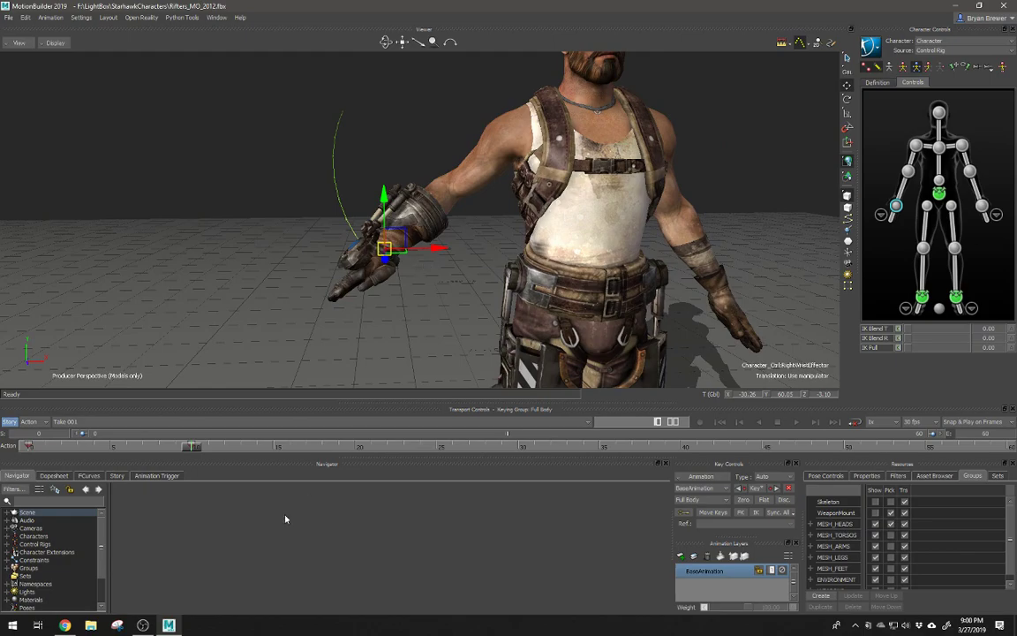
pyautogui.moveTo(194, 449); pyautogui.dragTo(194, 415)
pyautogui.keyDown('alt'); pyautogui.moveTo(669, 195); pyautogui.dragTo(722, 136, button='right'); pyautogui.keyUp('alt')
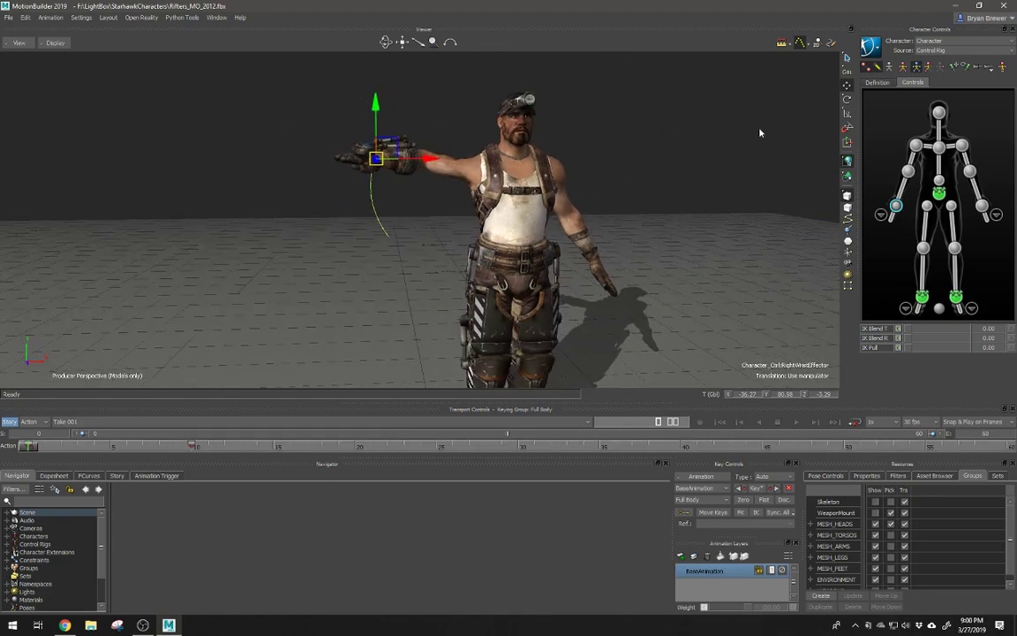
pyautogui.keyDown('alt'); pyautogui.moveTo(722, 136); pyautogui.dragTo(755, 87, button='middle'); pyautogui.keyUp('alt')
pyautogui.keyDown('alt'); pyautogui.moveTo(755, 86); pyautogui.dragTo(718, 80, button='right'); pyautogui.keyUp('alt')
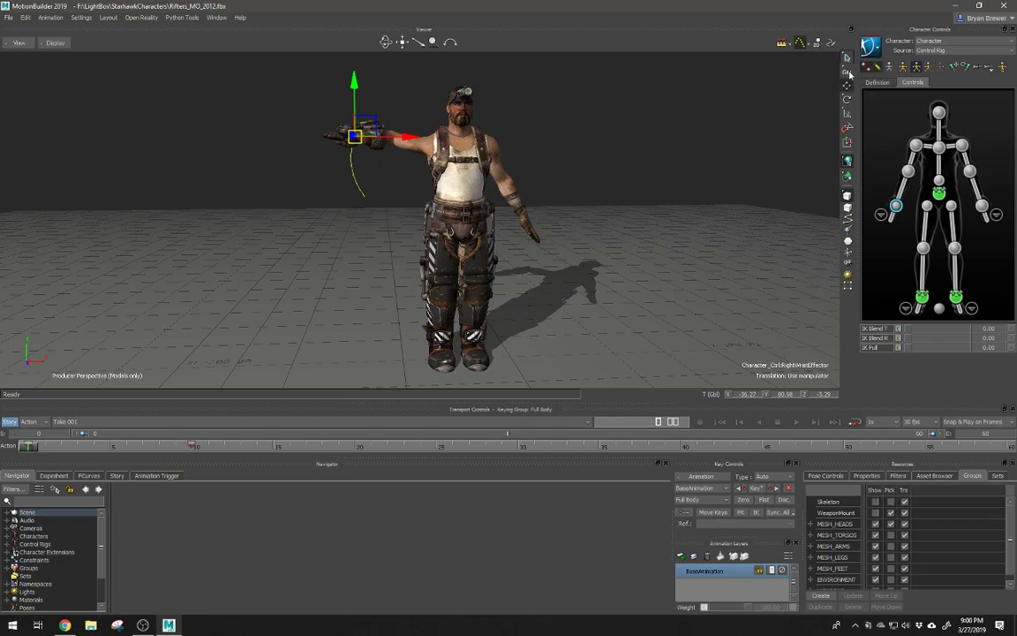
# Step: Review the Global, Local and Parent reference modes, and show the rotation and scaling manipulators on the right wrist effector
pyautogui.rightClick(846, 58)
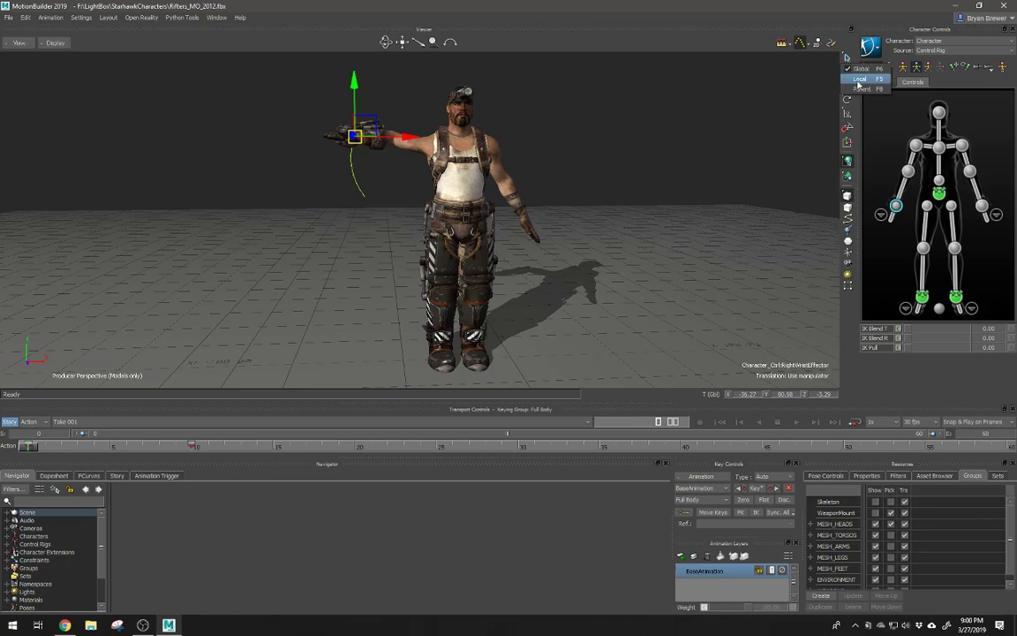
pyautogui.click(809, 79)
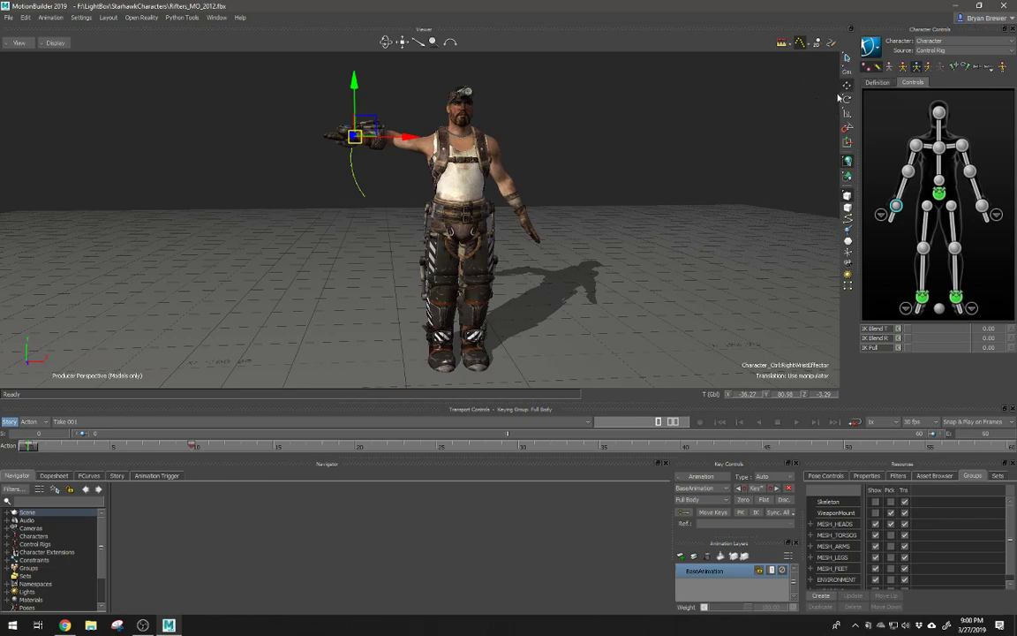
pyautogui.click(846, 99)
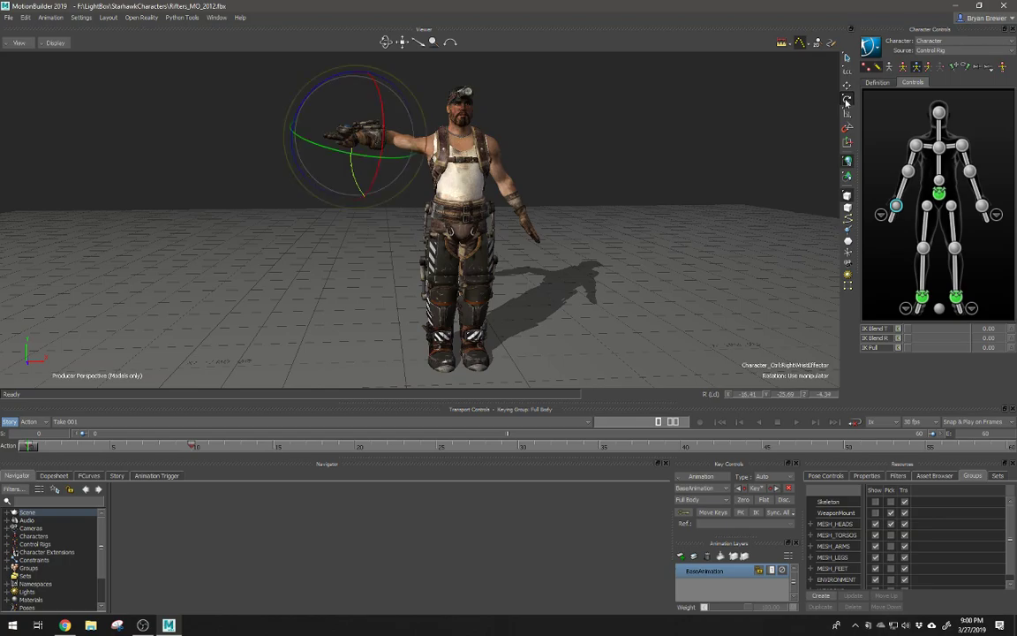
pyautogui.click(846, 113)
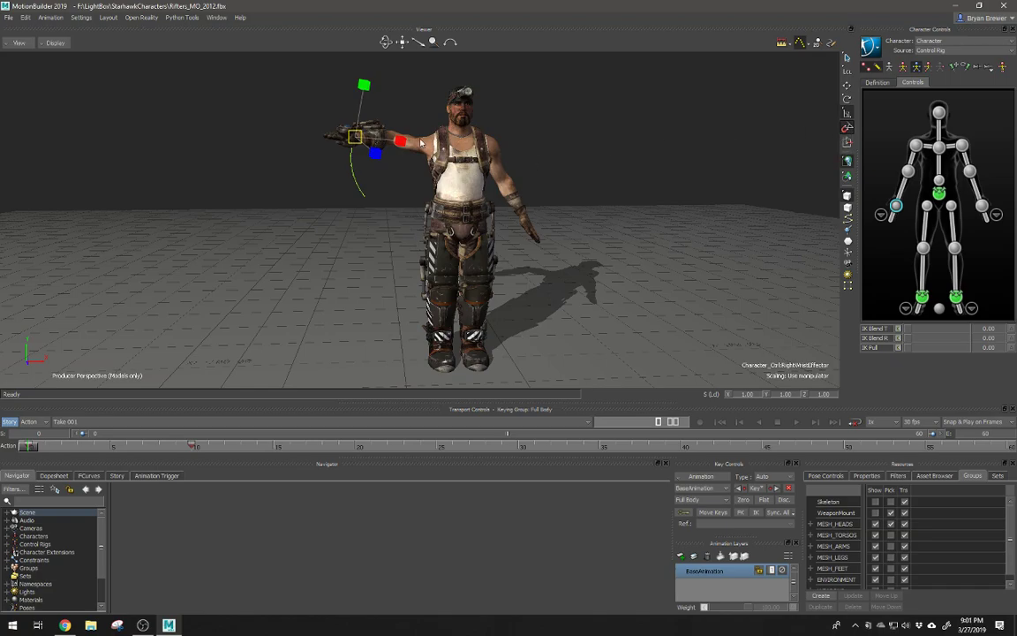
# Step: Try rotating the hips effector sideways by about 45 degrees and undo the rotation
pyautogui.click(939, 194)
pyautogui.press('r')
pyautogui.keyDown('ctrl'); pyautogui.keyDown('shift'); pyautogui.moveTo(504, 267); pyautogui.dragTo(484, 239); pyautogui.keyUp('shift'); pyautogui.keyUp('ctrl')
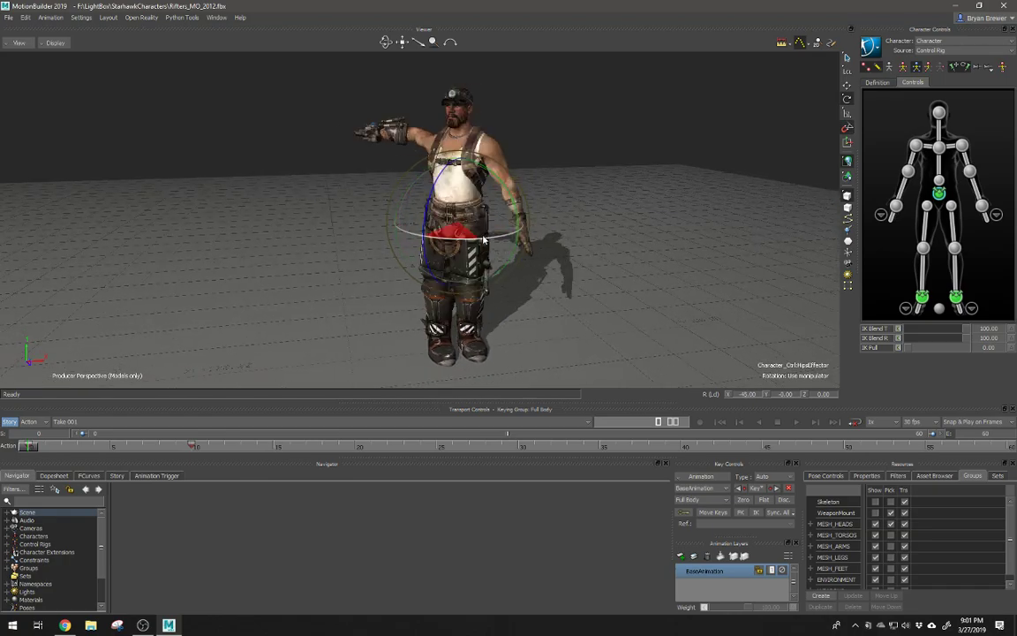
pyautogui.hotkey('ctrl', 'z')
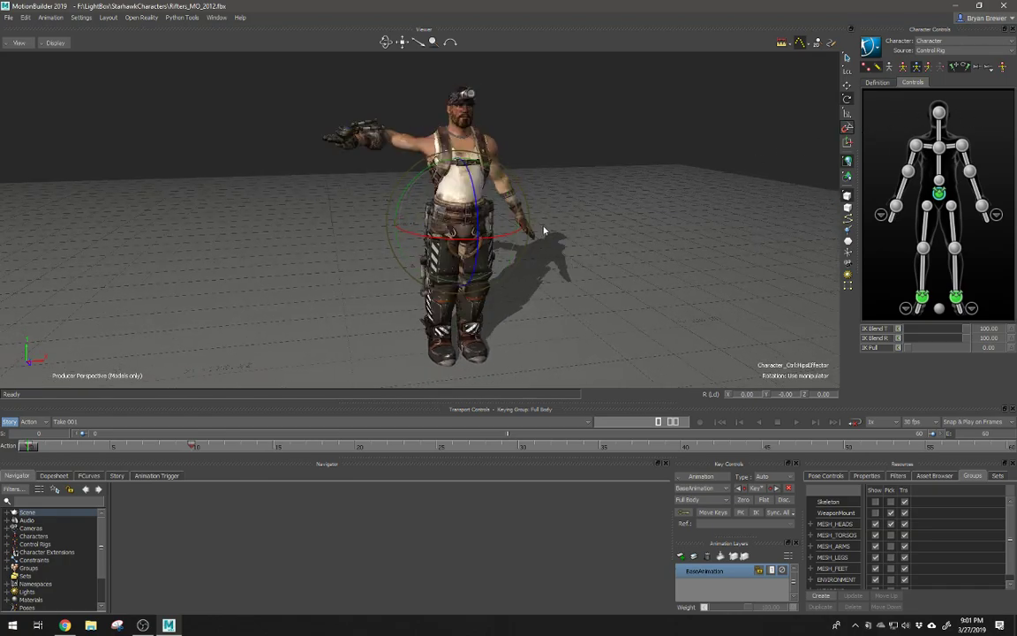
# Step: Try slight rotations of the hips effector, scrub the timeline back to frame 0 and deselect the effector
pyautogui.moveTo(500, 240); pyautogui.dragTo(534, 232)
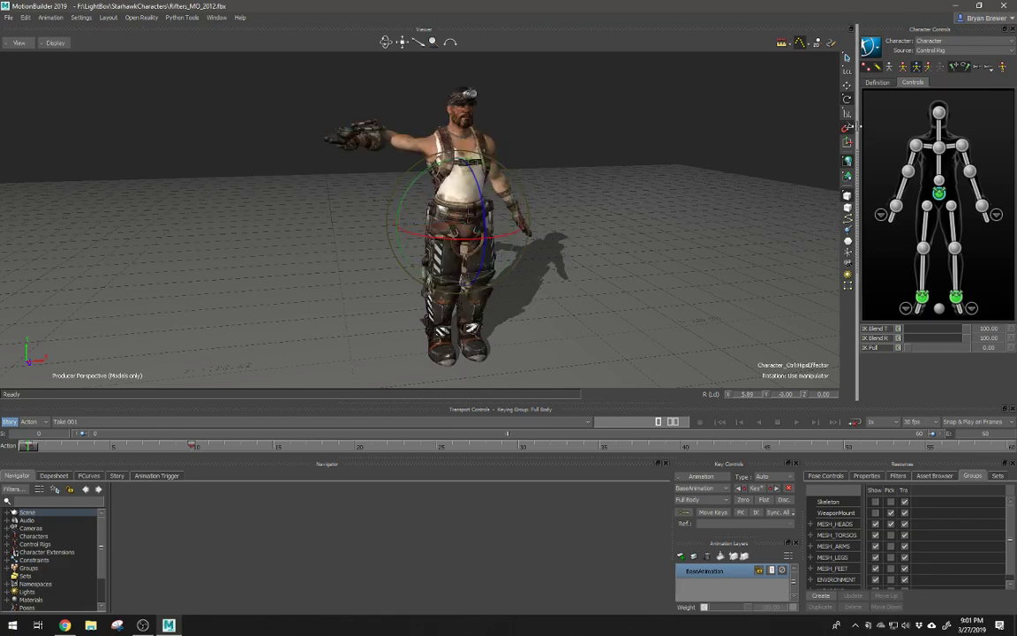
pyautogui.keyDown('alt'); pyautogui.moveTo(503, 194); pyautogui.dragTo(597, 243, button='right'); pyautogui.keyUp('alt')
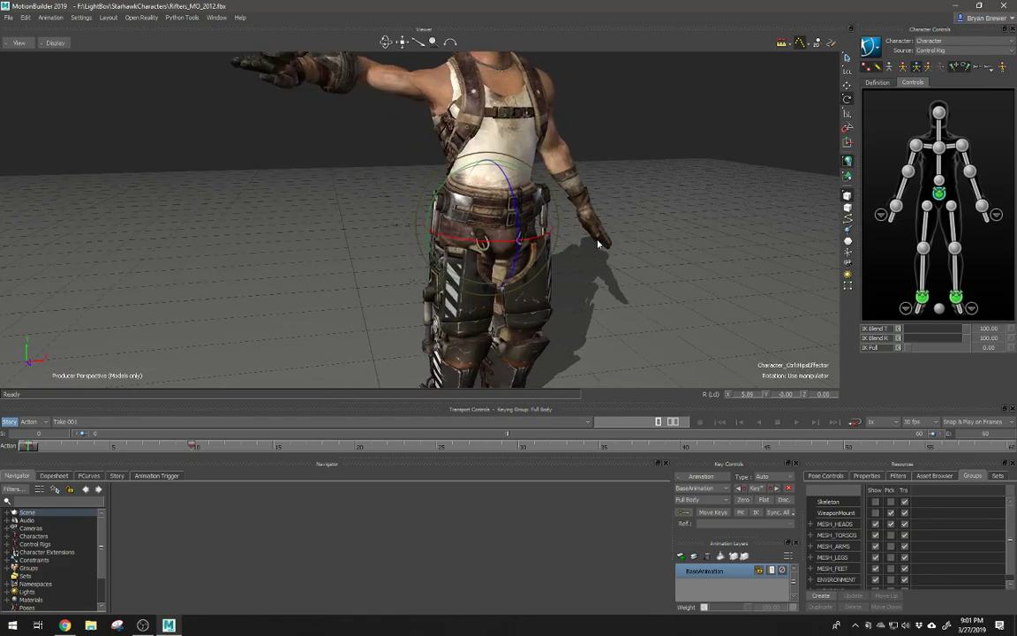
pyautogui.keyDown('alt'); pyautogui.moveTo(590, 231); pyautogui.dragTo(523, 224, button='middle'); pyautogui.keyUp('alt')
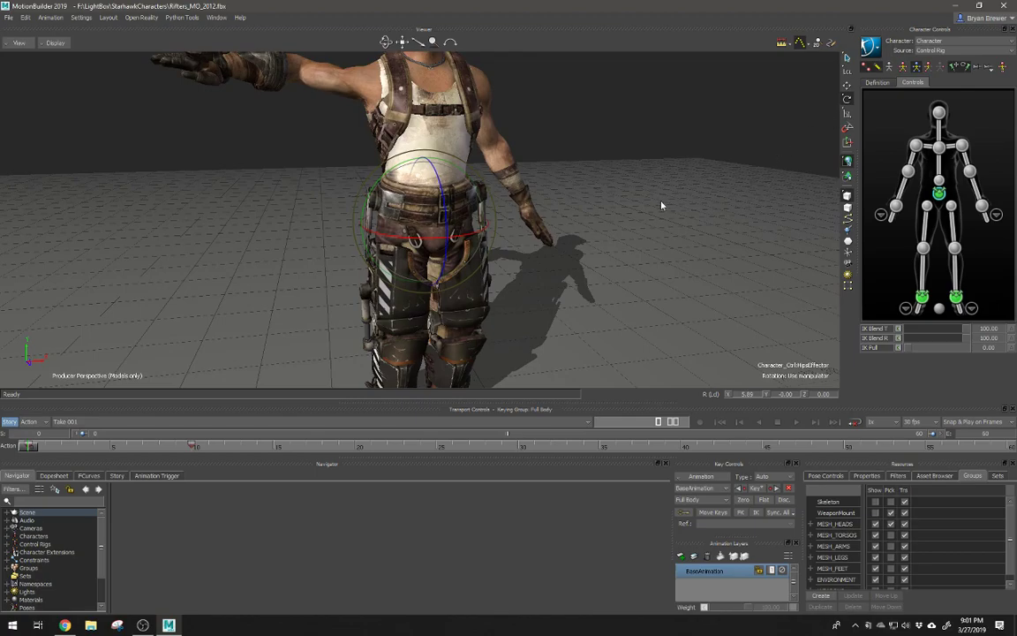
pyautogui.keyDown('alt'); pyautogui.moveTo(662, 205); pyautogui.dragTo(697, 209, button='right'); pyautogui.keyUp('alt')
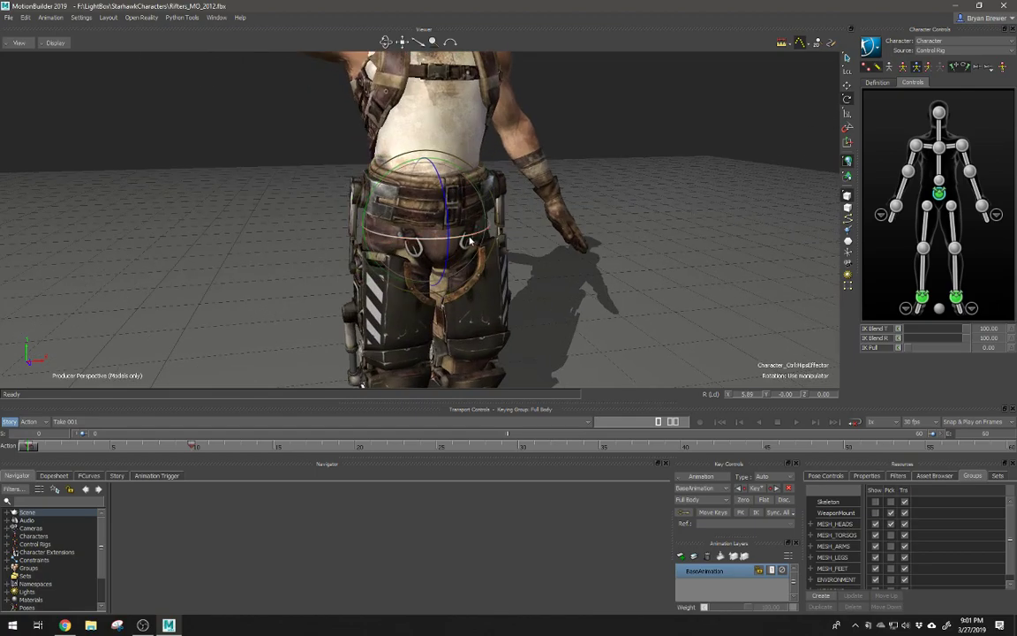
pyautogui.moveTo(385, 238)
pyautogui.mouseDown()
pyautogui.moveTo(515, 251)
pyautogui.moveTo(377, 246)
pyautogui.mouseUp()
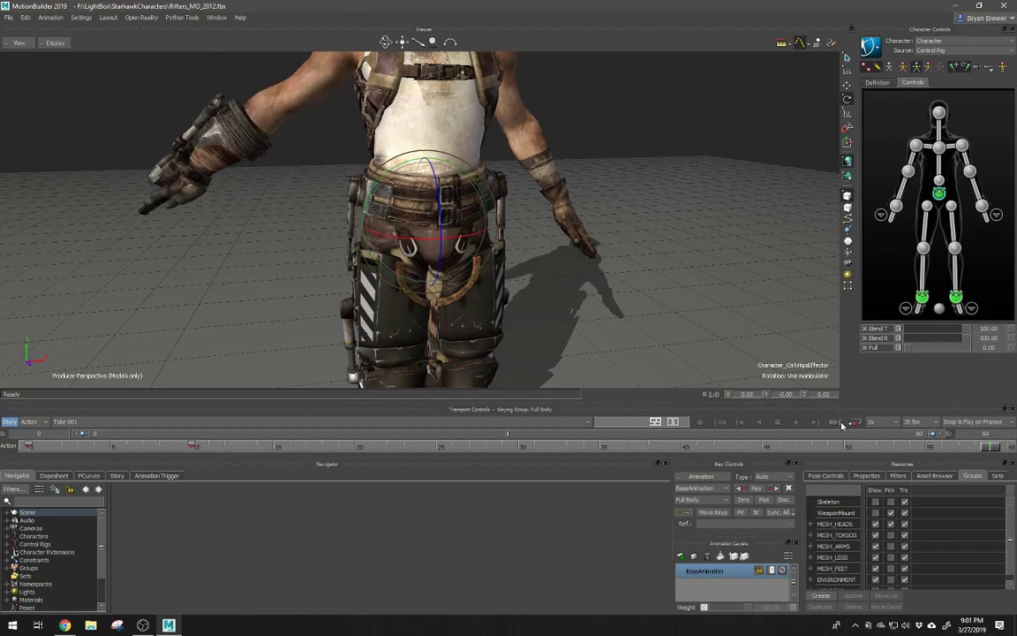
pyautogui.moveTo(983, 445); pyautogui.dragTo(27, 445)
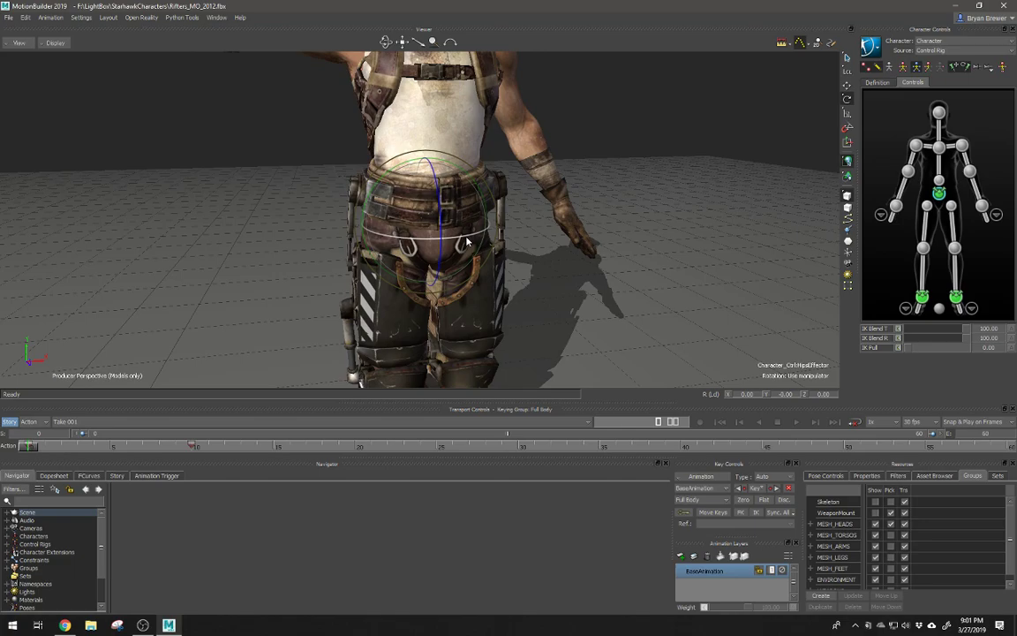
pyautogui.moveTo(469, 238)
pyautogui.mouseDown()
pyautogui.moveTo(436, 241)
pyautogui.moveTo(483, 240)
pyautogui.moveTo(400, 219)
pyautogui.moveTo(463, 242)
pyautogui.mouseUp()
pyautogui.click(657, 191)
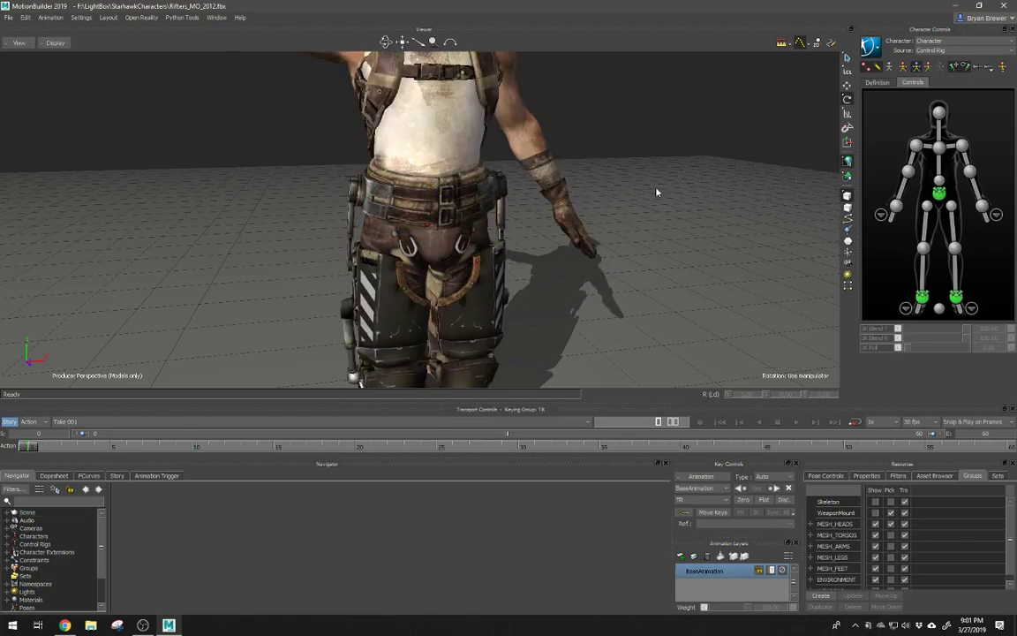
# Step: Lower the right wrist effector to a height of about Y 70 and rotate the hand
pyautogui.keyDown('ctrl'); pyautogui.moveTo(656, 191); pyautogui.dragTo(549, 164); pyautogui.keyUp('ctrl')
pyautogui.click(897, 209)
pyautogui.press('t')
pyautogui.moveTo(414, 141)
pyautogui.keyDown('ctrl'); pyautogui.mouseDown()
pyautogui.moveTo(374, 106)
pyautogui.moveTo(397, 146)
pyautogui.mouseUp(); pyautogui.keyUp('ctrl')
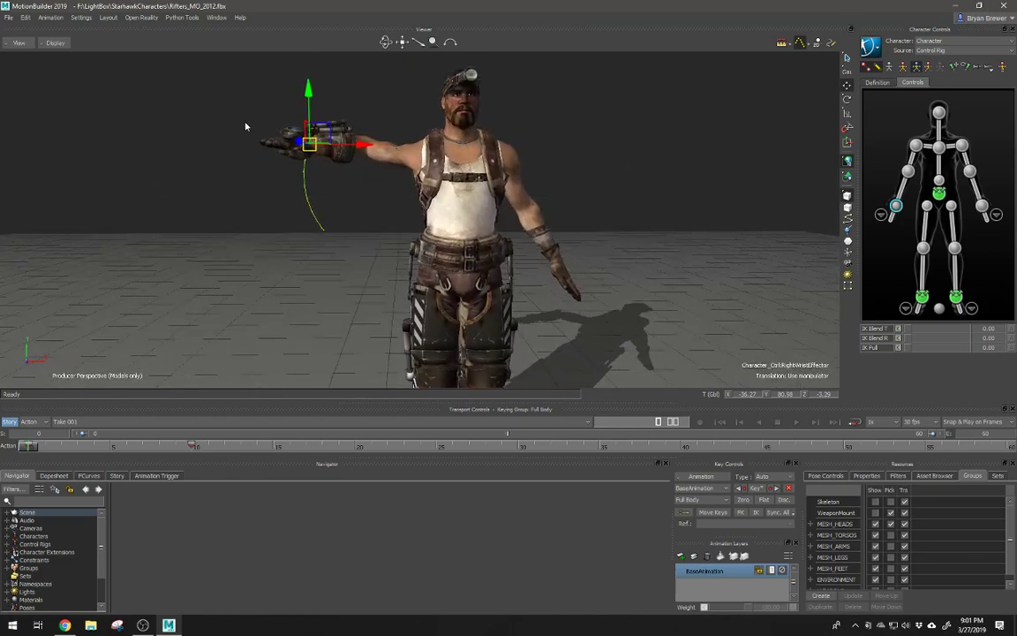
pyautogui.moveTo(326, 127); pyautogui.dragTo(460, 240)
pyautogui.press('r')
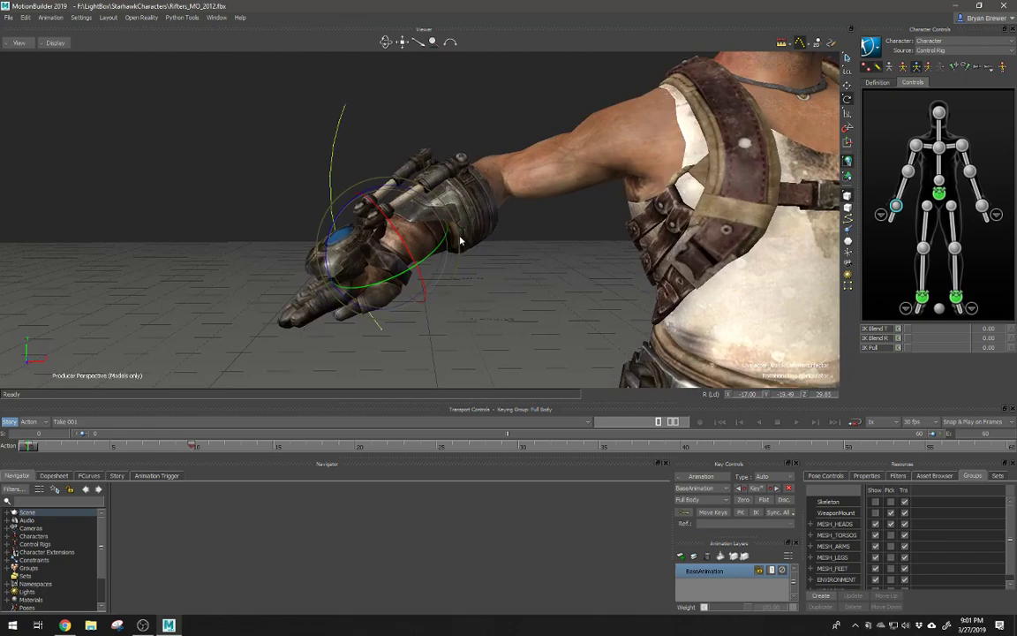
pyautogui.moveTo(338, 217); pyautogui.dragTo(363, 219)
pyautogui.press('t')
pyautogui.keyDown('ctrl'); pyautogui.moveTo(552, 234); pyautogui.dragTo(484, 177); pyautogui.keyUp('ctrl')
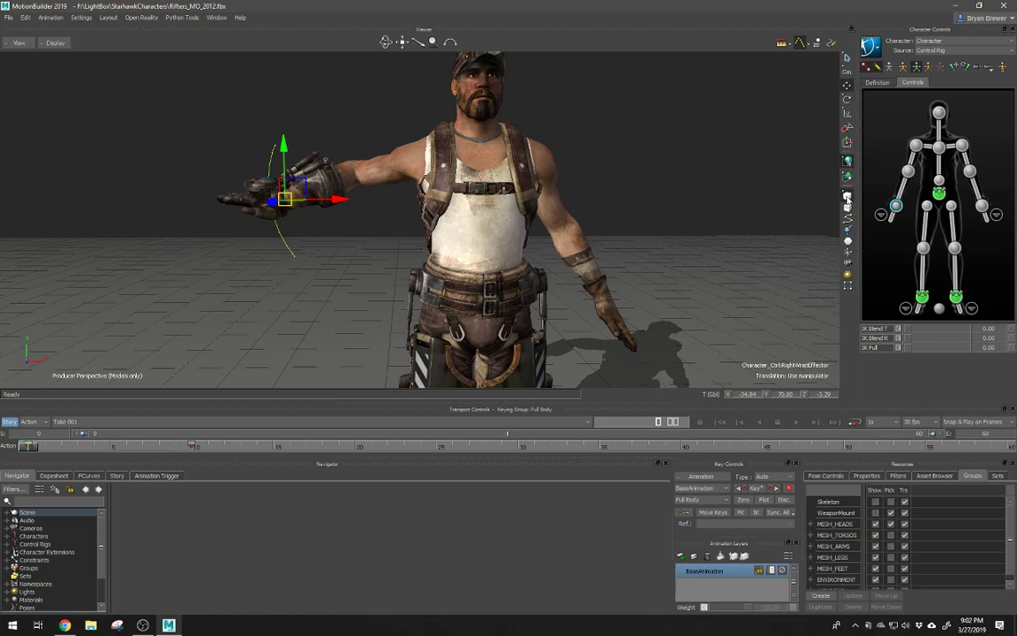
# Step: Review the Model, Vertex and Pivot selection modes, and clear the selection with the skeleton selection filter active
pyautogui.click(847, 201)
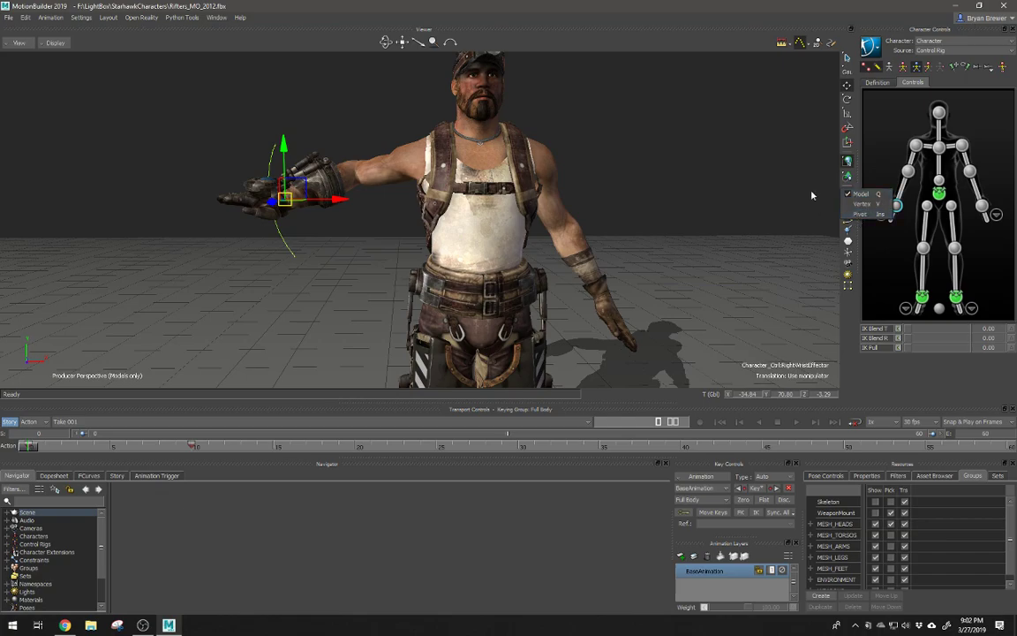
pyautogui.press('Escape')
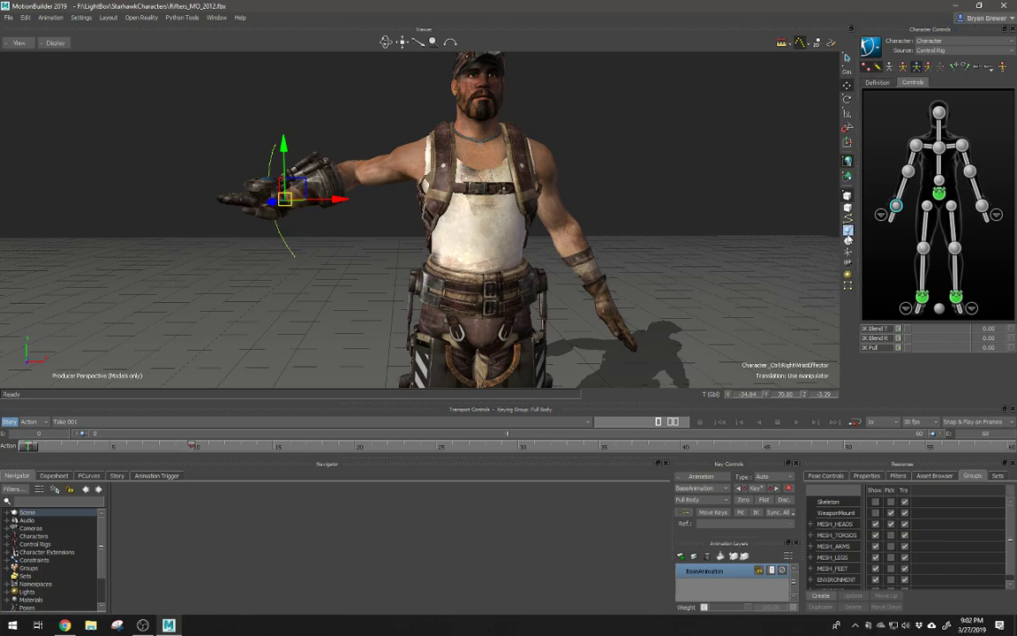
pyautogui.moveTo(581, 182); pyautogui.dragTo(582, 182)
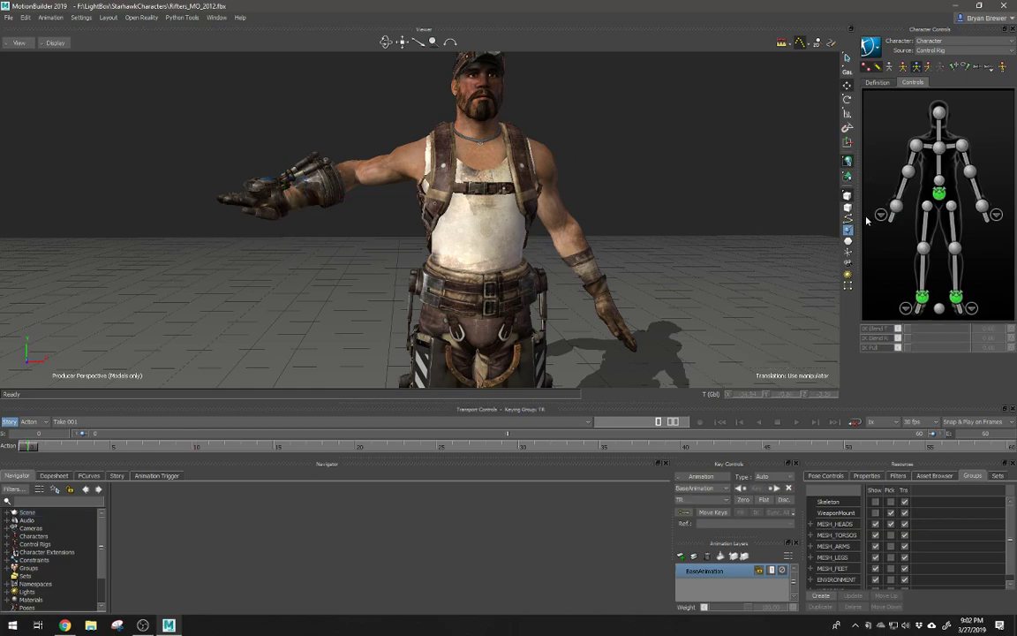
# Step: Restrict selection to control rig parts, display the character in X-Ray mode, and test selecting the foot and left elbow effectors
pyautogui.click(848, 241)
pyautogui.keyDown('ctrl'); pyautogui.moveTo(676, 193); pyautogui.dragTo(538, 225); pyautogui.keyUp('ctrl')
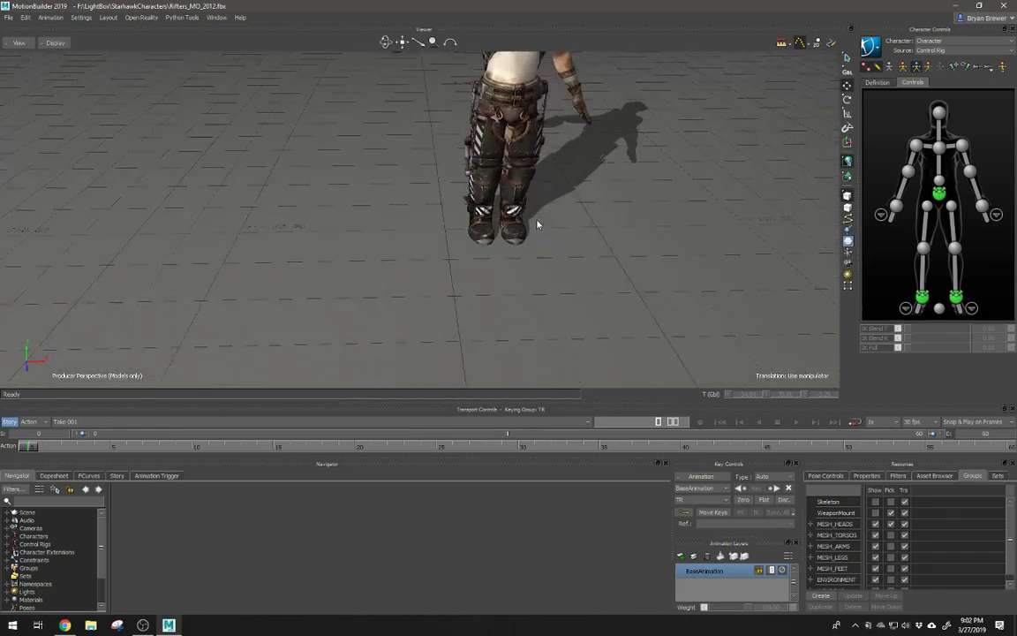
pyautogui.hotkey('ctrl', 'a')
pyautogui.keyDown('ctrl'); pyautogui.moveTo(659, 199); pyautogui.dragTo(693, 159); pyautogui.keyUp('ctrl')
pyautogui.keyDown('shift'); pyautogui.moveTo(693, 159); pyautogui.dragTo(628, 249); pyautogui.keyUp('shift')
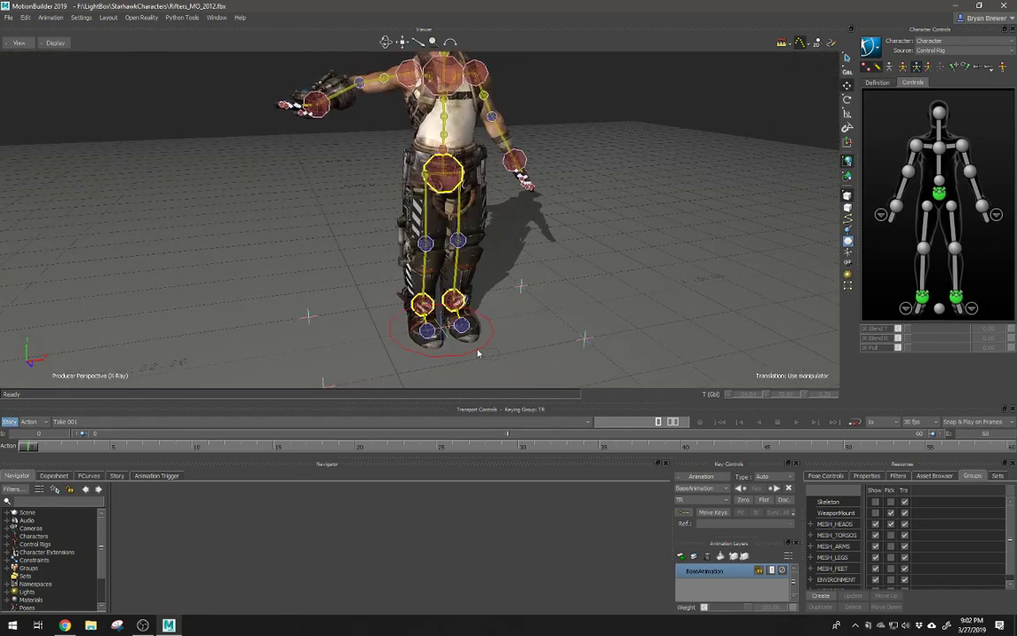
pyautogui.click(422, 355)
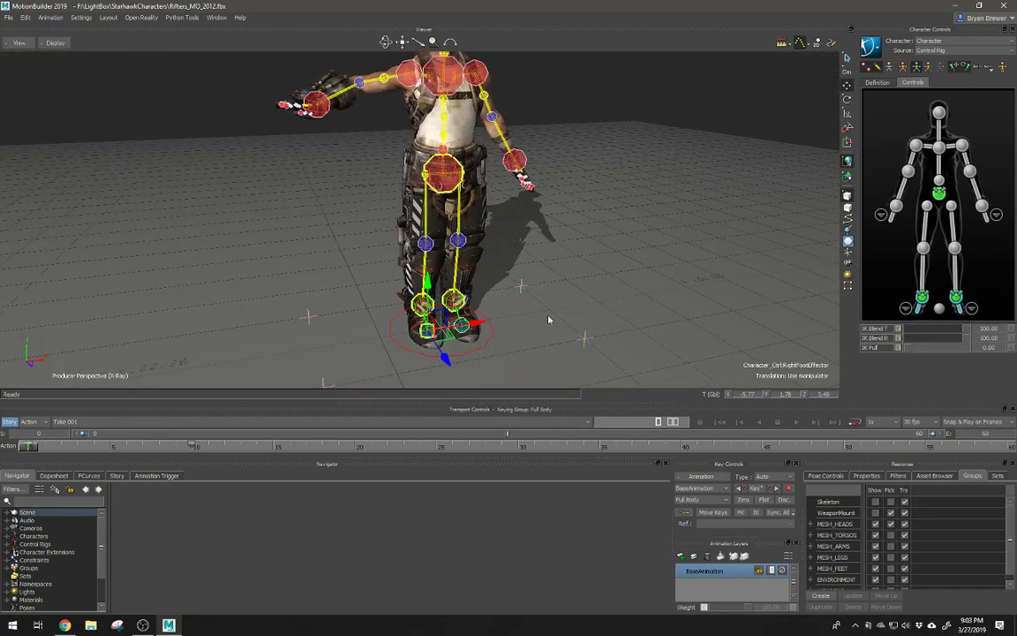
pyautogui.click(560, 136)
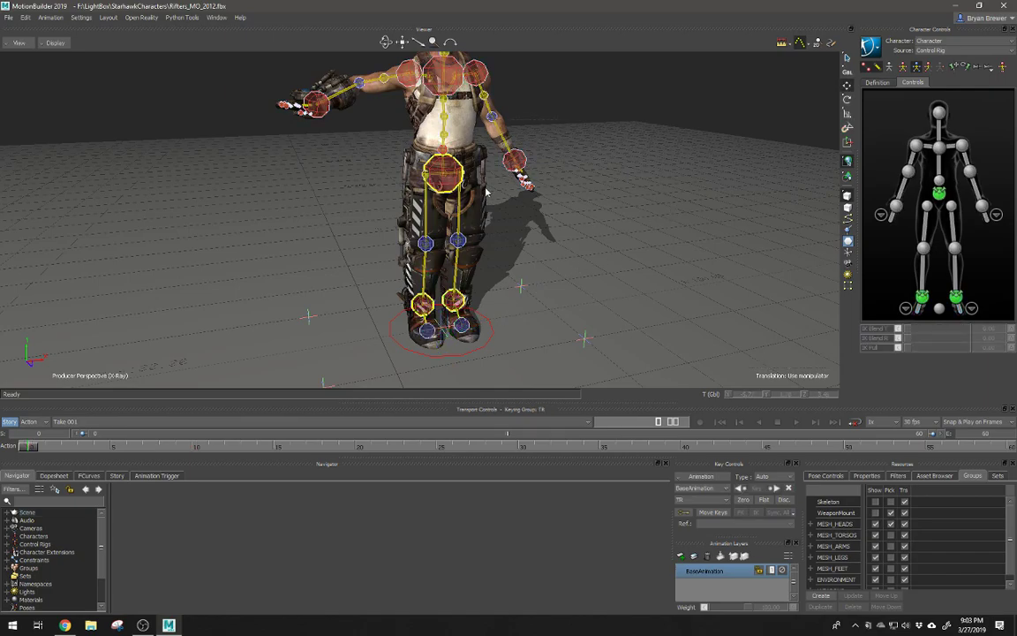
pyautogui.click(524, 182)
pyautogui.click(491, 116)
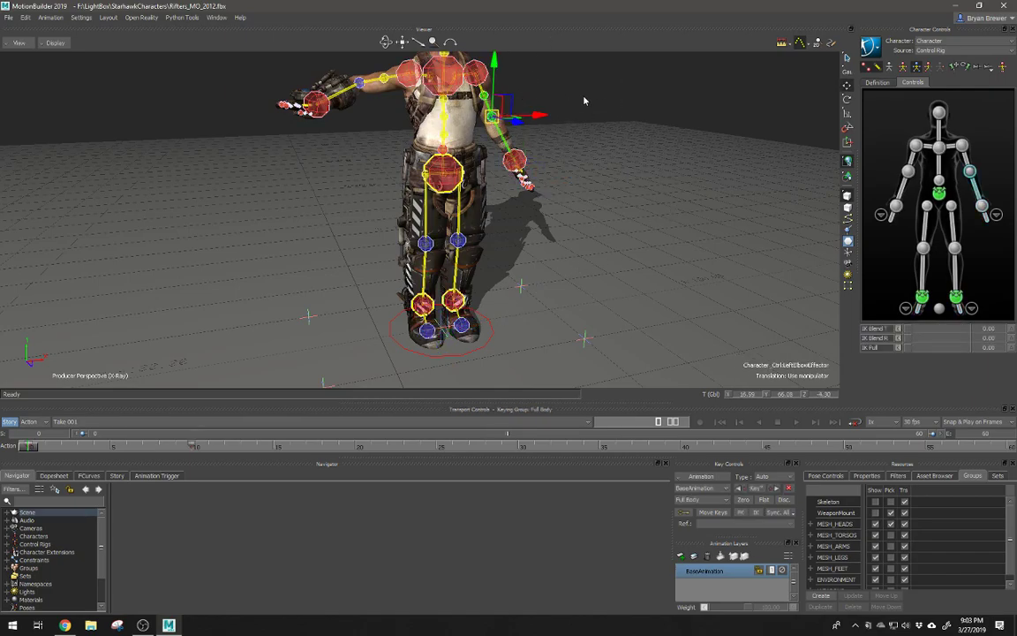
pyautogui.click(542, 75)
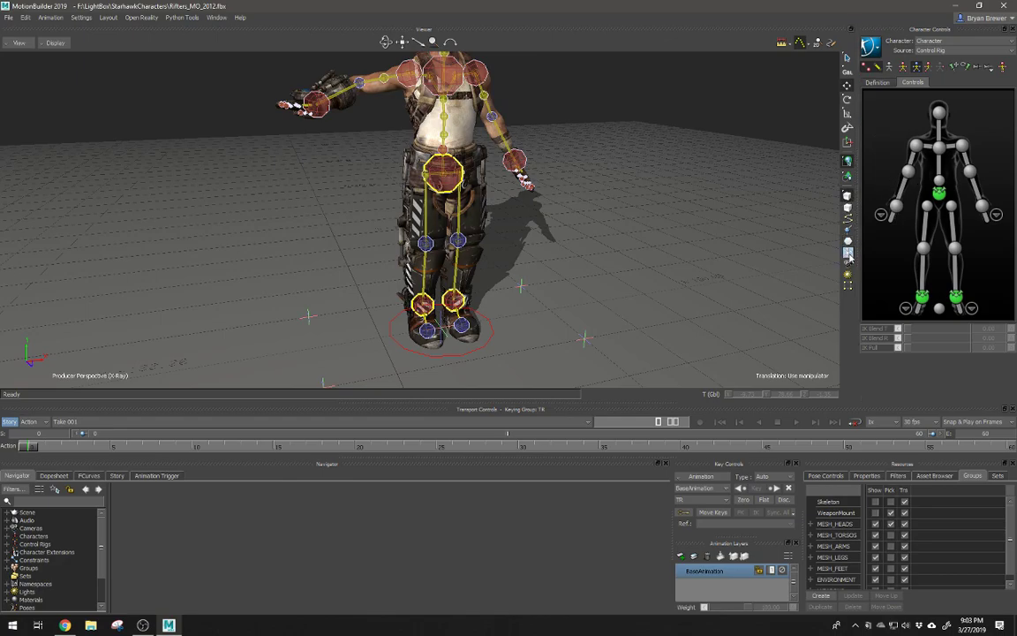
# Step: Compare region selections around the character's feet with the nulls-only selection filter on and off
pyautogui.click(482, 346)
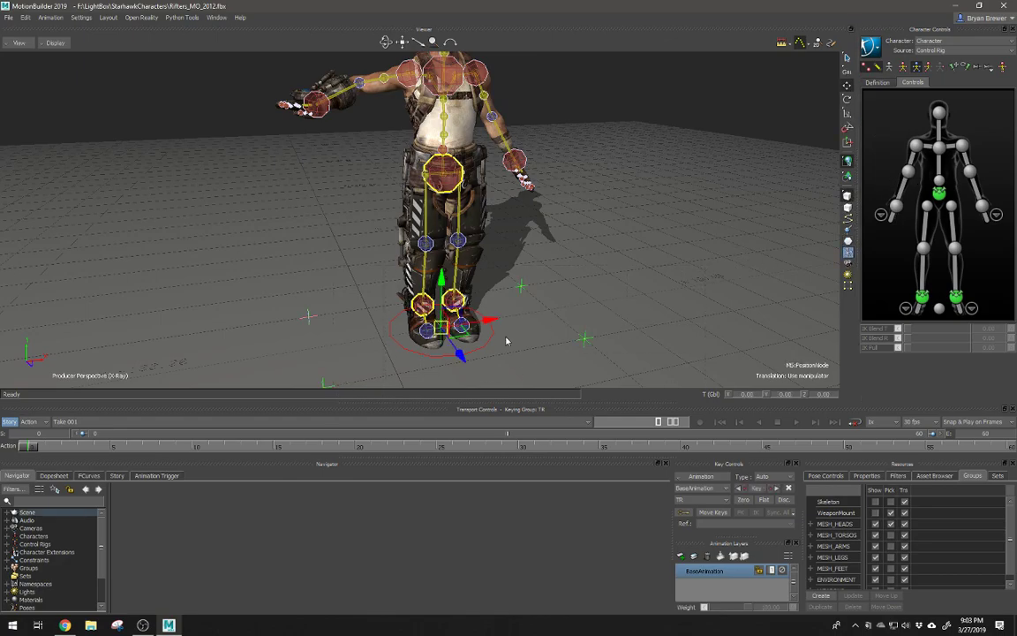
pyautogui.click(607, 296)
pyautogui.scroll(-3, 637, 274)
pyautogui.keyDown('ctrl'); pyautogui.keyDown('shift'); pyautogui.moveTo(637, 274); pyautogui.dragTo(658, 195); pyautogui.keyUp('shift'); pyautogui.keyUp('ctrl')
pyautogui.scroll(3, 648, 265)
pyautogui.scroll(-3, 649, 265)
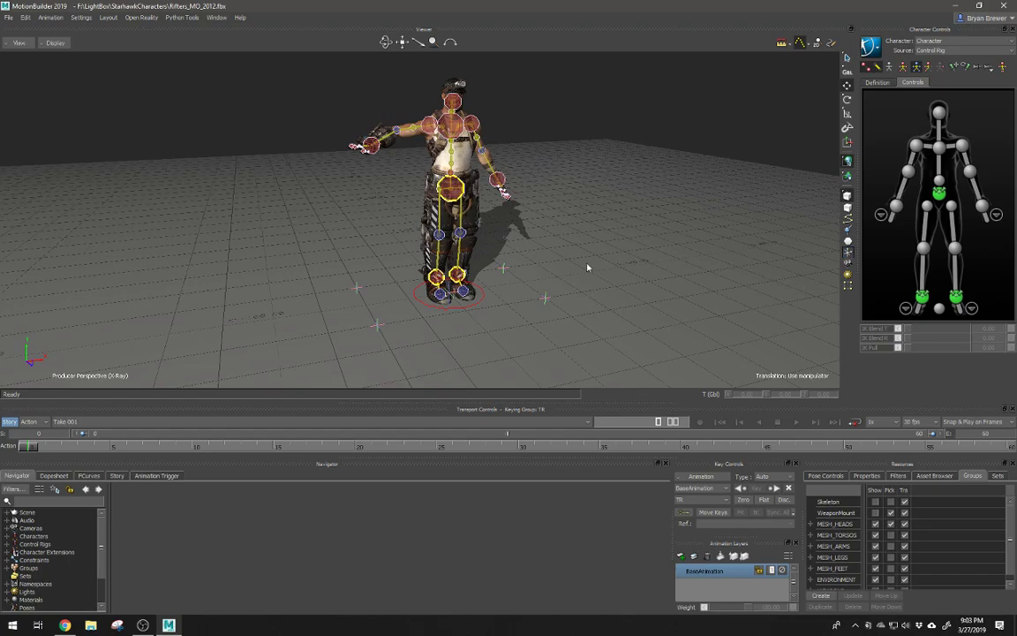
pyautogui.moveTo(274, 352); pyautogui.dragTo(612, 234)
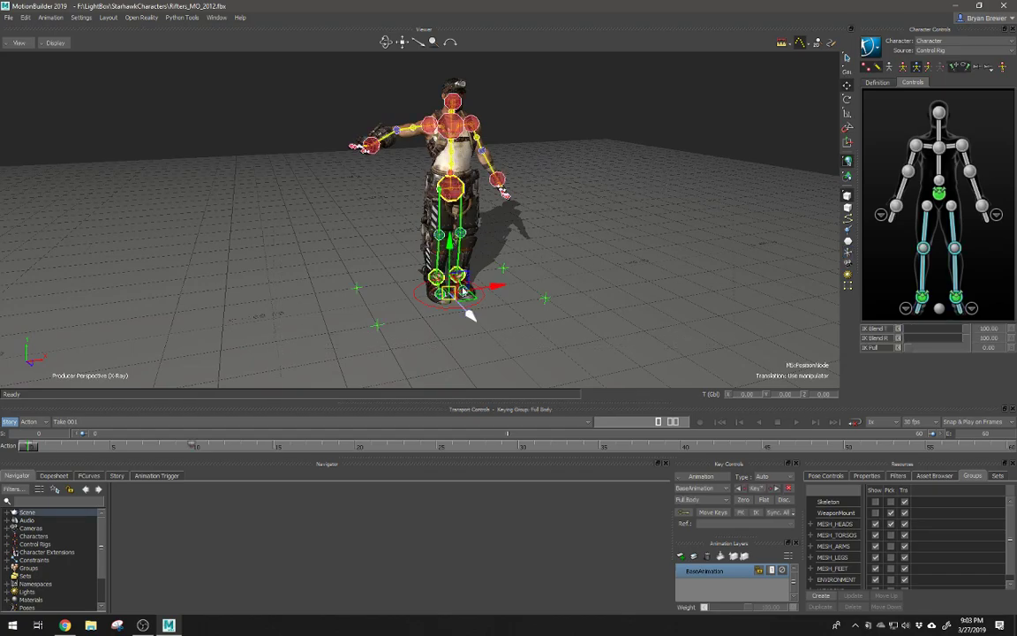
pyautogui.click(850, 255)
pyautogui.moveTo(188, 368); pyautogui.dragTo(358, 310)
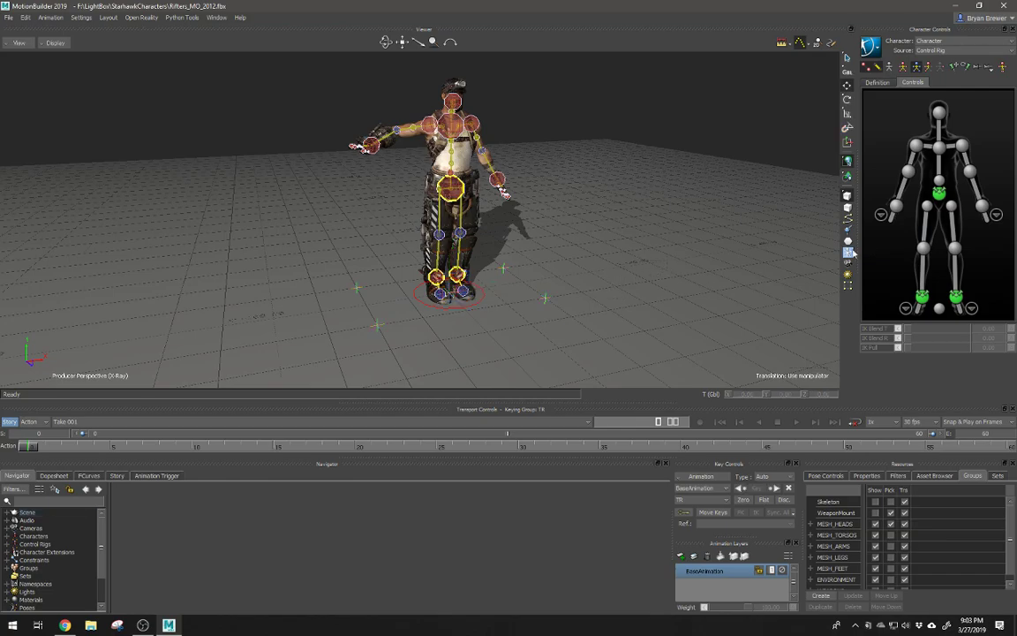
# Step: Show the whole scene in the Schematic view and use the skeleton filter to select only the joint nodes
pyautogui.hotkey('ctrl', 'w')
pyautogui.press('a')
pyautogui.scroll(-2, 642, 284)
pyautogui.keyDown('shift'); pyautogui.moveTo(624, 195); pyautogui.dragTo(701, 213); pyautogui.keyUp('shift')
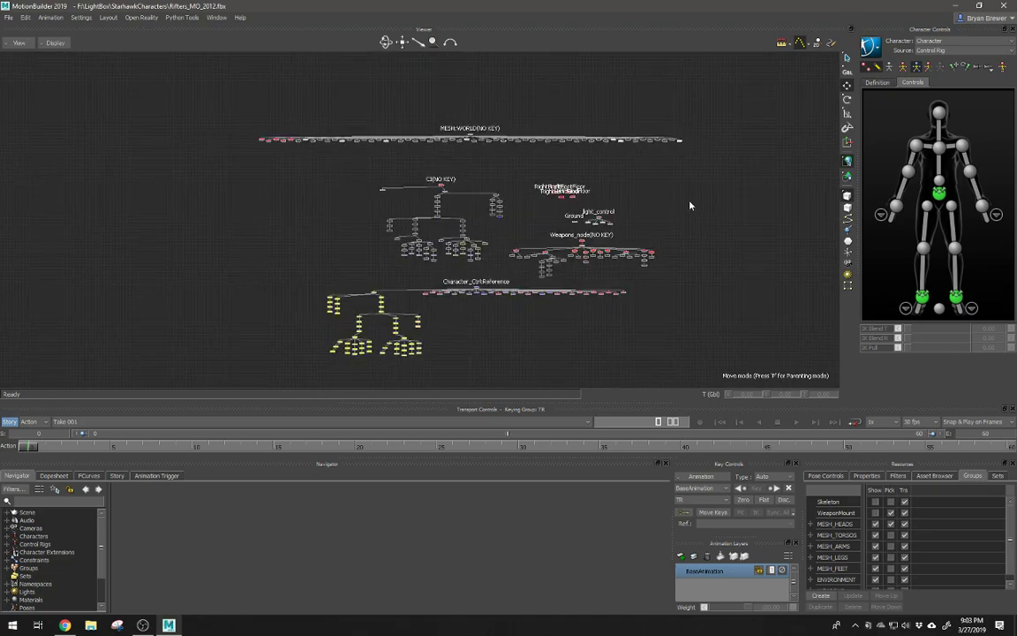
pyautogui.click(847, 229)
pyautogui.moveTo(722, 323); pyautogui.dragTo(725, 323)
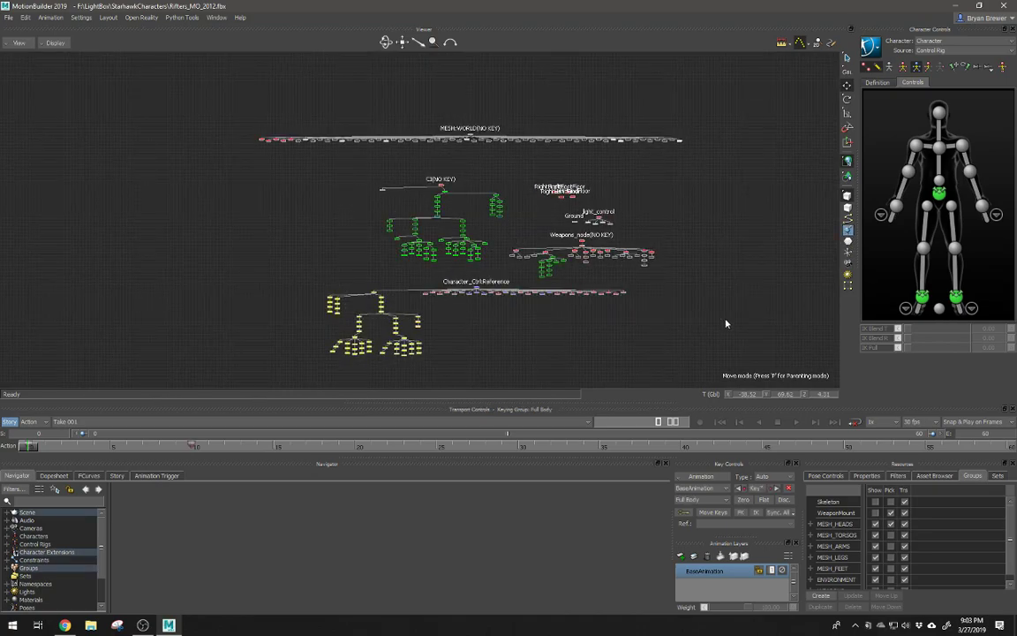
pyautogui.moveTo(334, 177); pyautogui.dragTo(705, 295)
pyautogui.scroll(3, 477, 231)
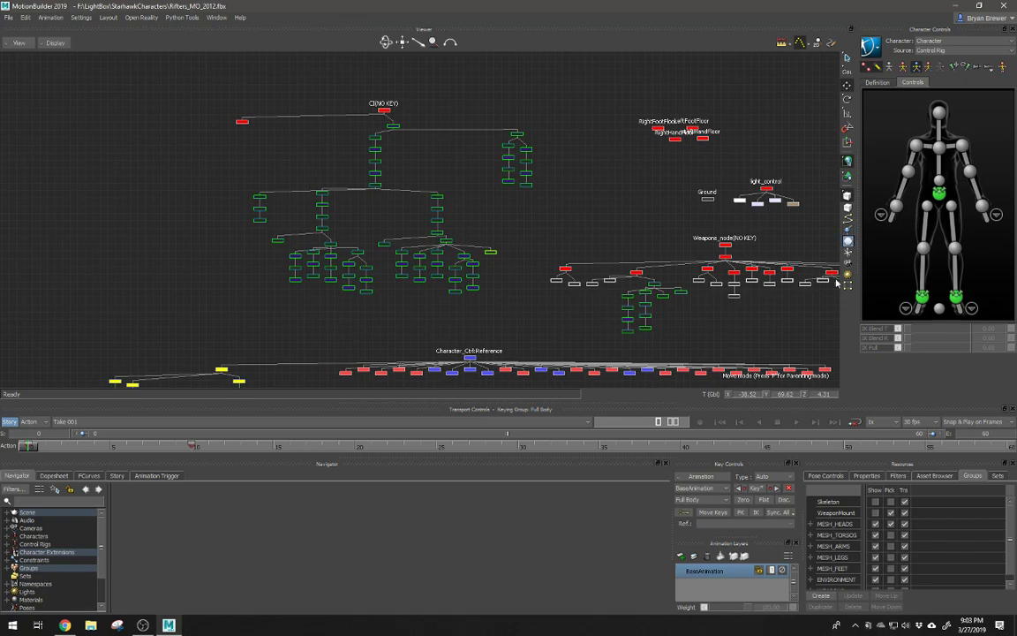
# Step: Region-select across the schematic with the control rig filter so that only the Character_Ctrl nodes are picked
pyautogui.scroll(-5, 757, 252)
pyautogui.moveTo(553, 164); pyautogui.dragTo(838, 334)
pyautogui.moveTo(776, 266); pyautogui.dragTo(607, 259, button='middle')
pyautogui.scroll(5, 608, 259)
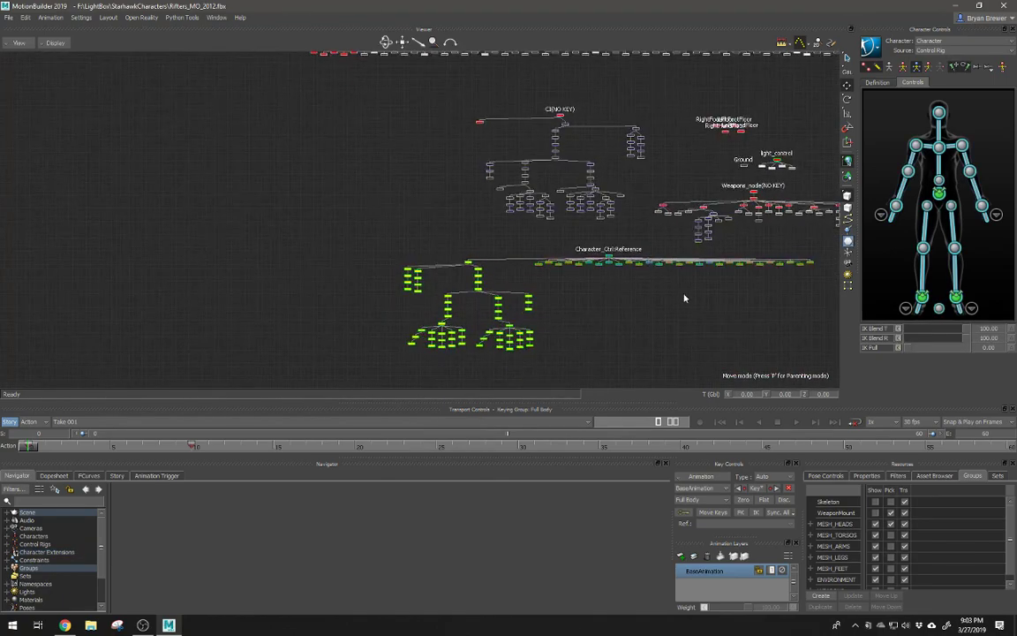
pyautogui.scroll(-2, 669, 287)
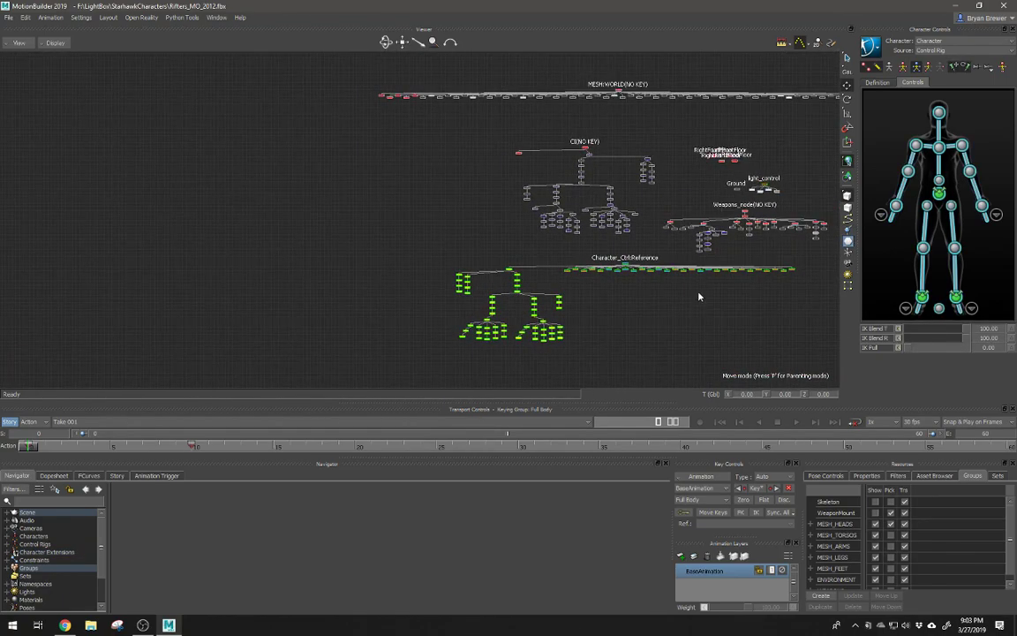
# Step: Switch the selection filter to nulls, region-select across the schematic and clear the selection
pyautogui.click(848, 255)
pyautogui.scroll(-5, 685, 261)
pyautogui.moveTo(515, 173); pyautogui.dragTo(807, 329)
pyautogui.scroll(4, 777, 294)
pyautogui.scroll(1, 843, 311)
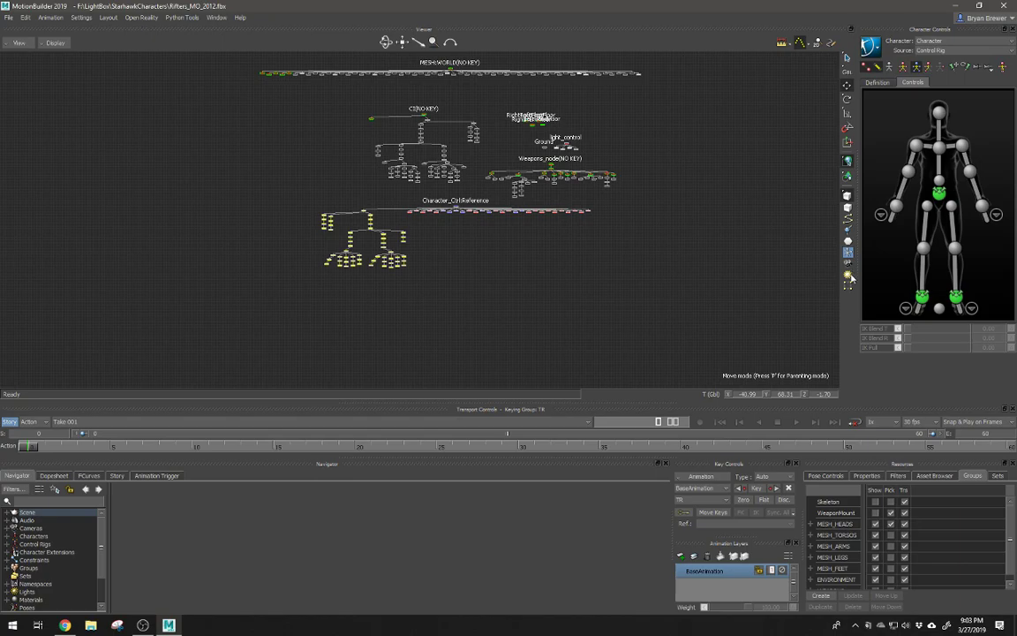
pyautogui.click(700, 262)
pyautogui.keyDown('alt'); pyautogui.moveTo(680, 264); pyautogui.dragTo(704, 238, button='middle'); pyautogui.keyUp('alt')
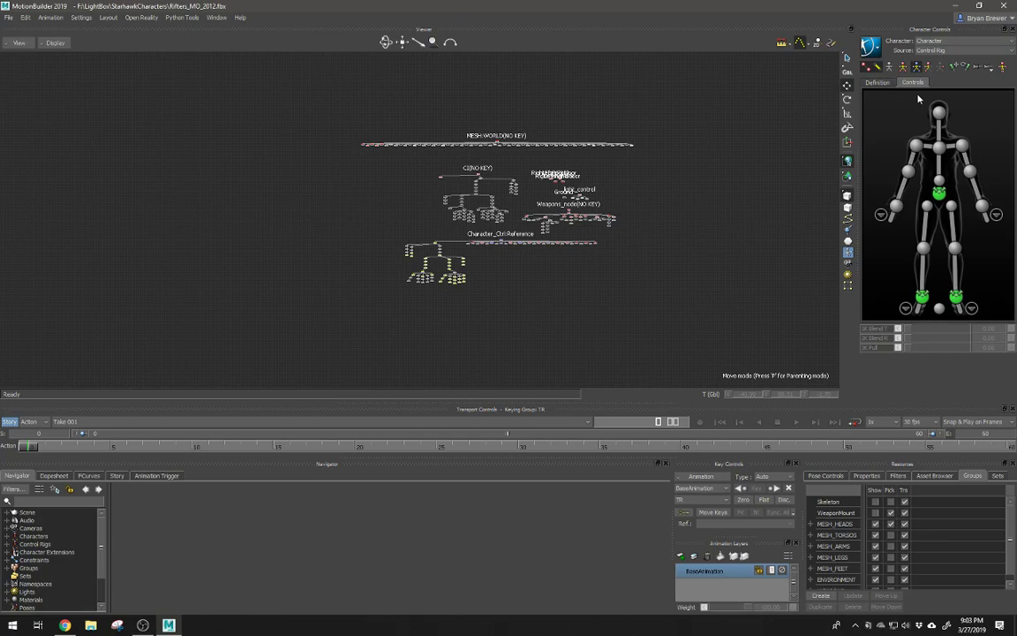
# Step: Review the preset options for the character controls and return to the Producer Perspective view of the character
pyautogui.click(989, 68)
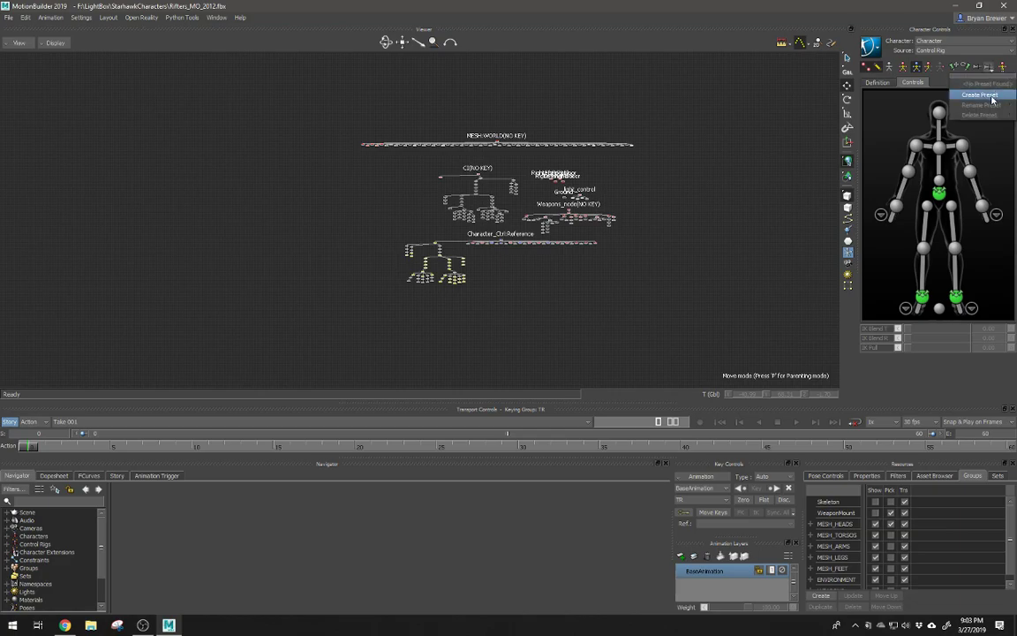
pyautogui.click(989, 69)
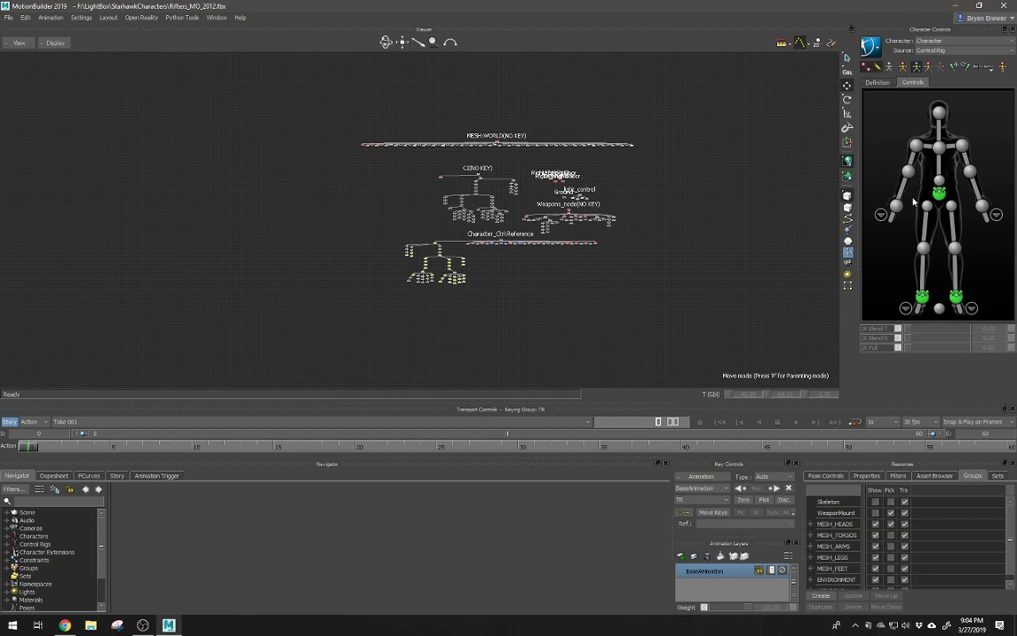
pyautogui.hotkey('ctrl', 'e')
pyautogui.keyDown('ctrl'); pyautogui.moveTo(473, 177); pyautogui.dragTo(537, 215); pyautogui.keyUp('ctrl')
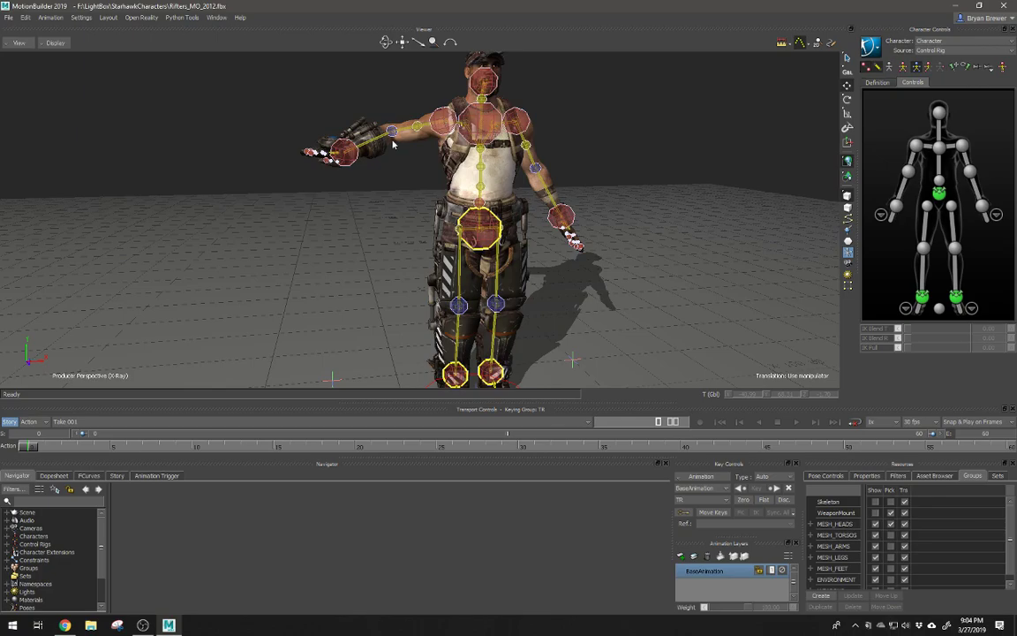
# Step: Toggle the visibility of the control rig's IK effectors and FK bones off and back on
pyautogui.click(868, 69)
pyautogui.click(868, 70)
pyautogui.click(879, 70)
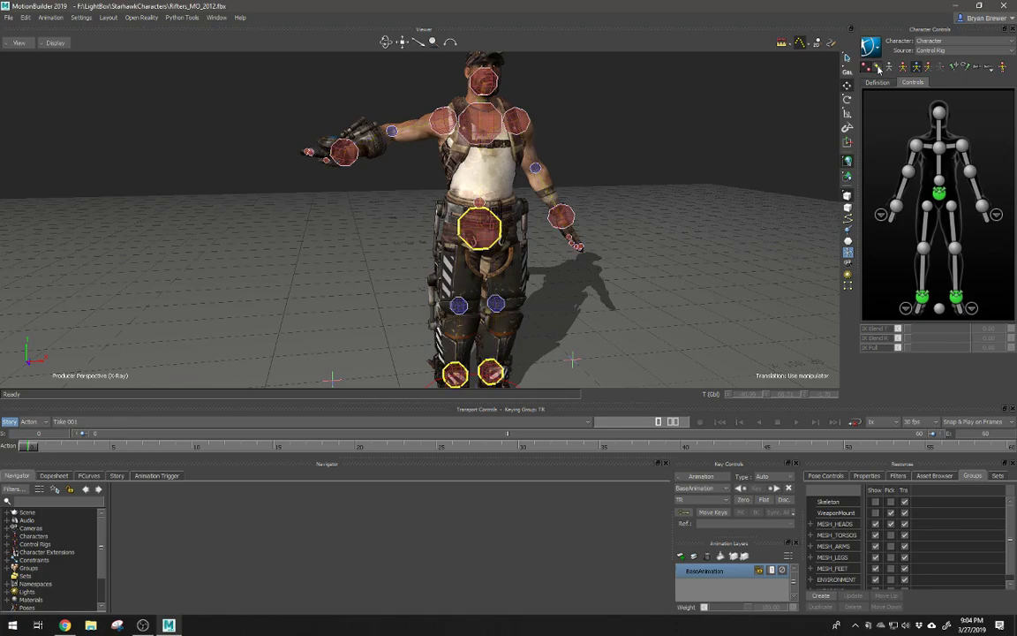
pyautogui.click(878, 70)
pyautogui.click(879, 70)
pyautogui.click(879, 70)
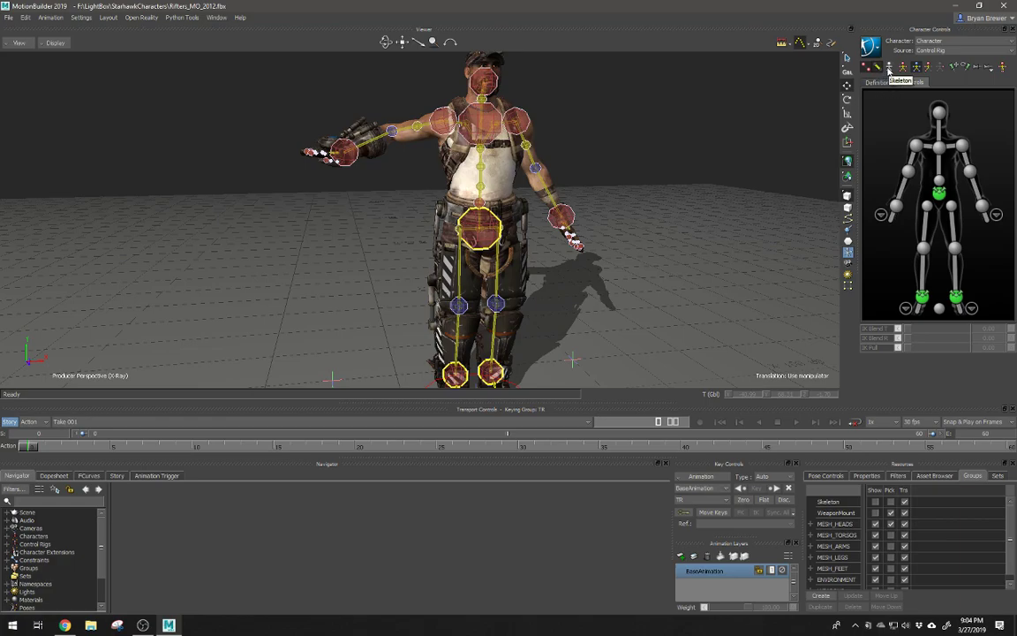
# Step: Isolate the character's skeleton by hiding the control rig's FK bones and IK effectors
pyautogui.scroll(3, 801, 62)
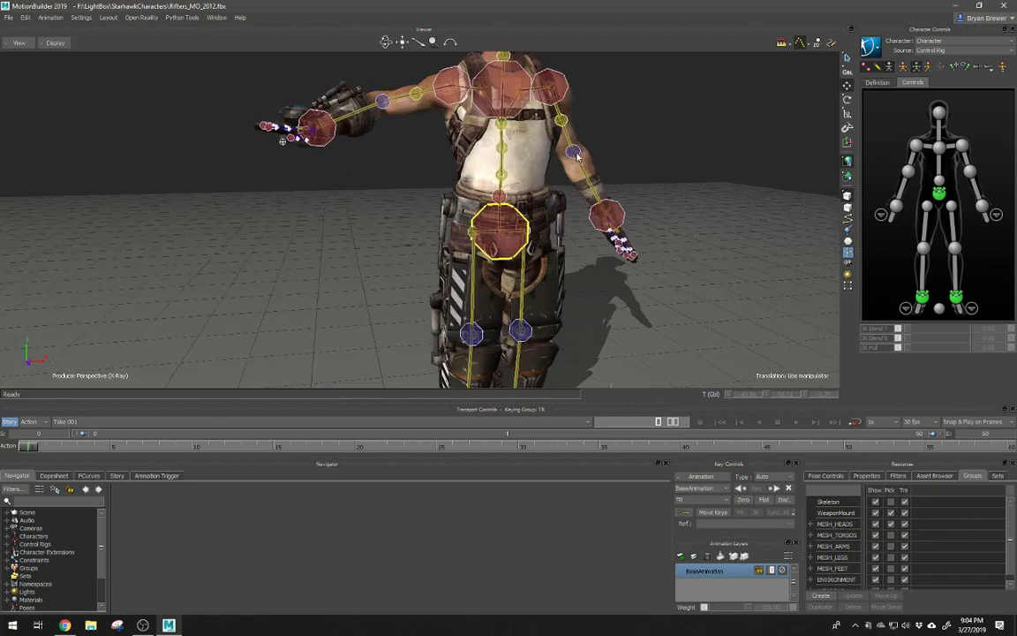
pyautogui.click(877, 68)
pyautogui.click(866, 67)
pyautogui.keyDown('shift'); pyautogui.moveTo(633, 92); pyautogui.dragTo(624, 148); pyautogui.keyUp('shift')
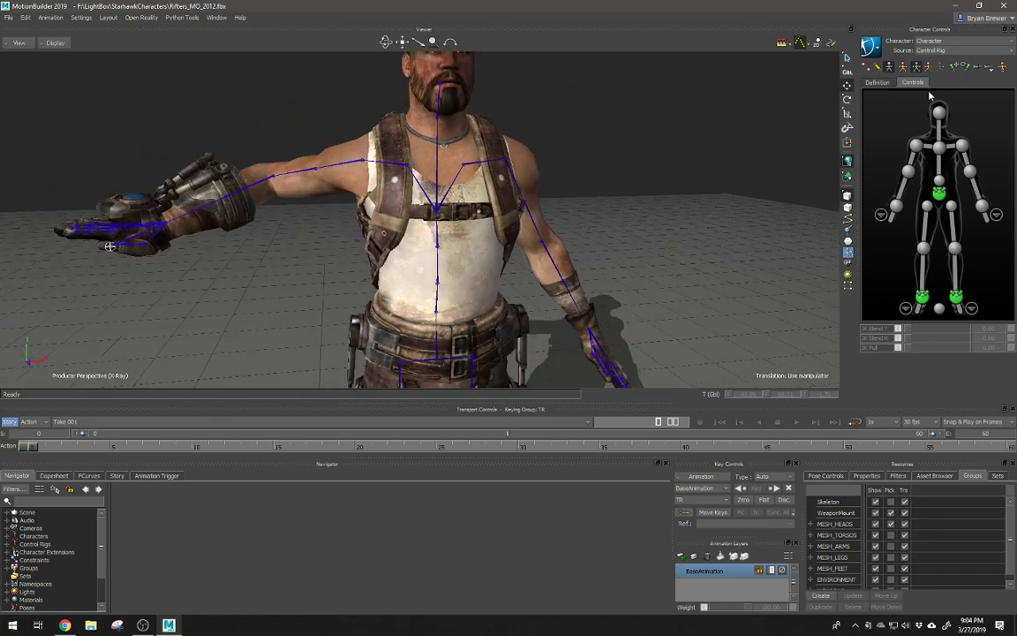
# Step: Toggle the skeleton display off and on, and restore the IK effectors and FK bones with the skeleton hidden
pyautogui.click(888, 68)
pyautogui.click(888, 68)
pyautogui.click(888, 68)
pyautogui.click(888, 68)
pyautogui.click(866, 68)
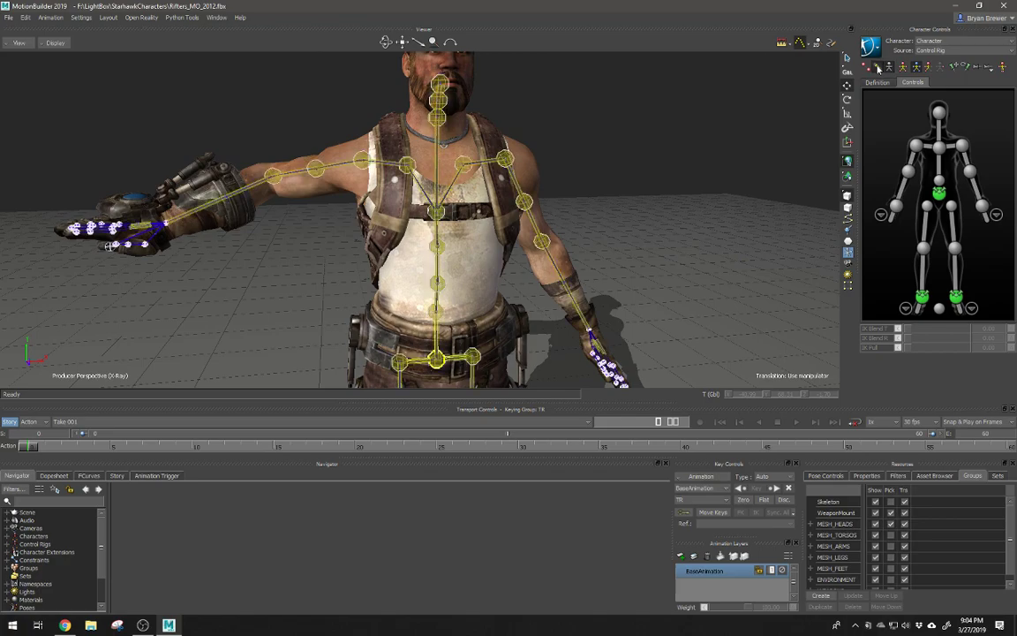
pyautogui.click(867, 68)
pyautogui.click(889, 68)
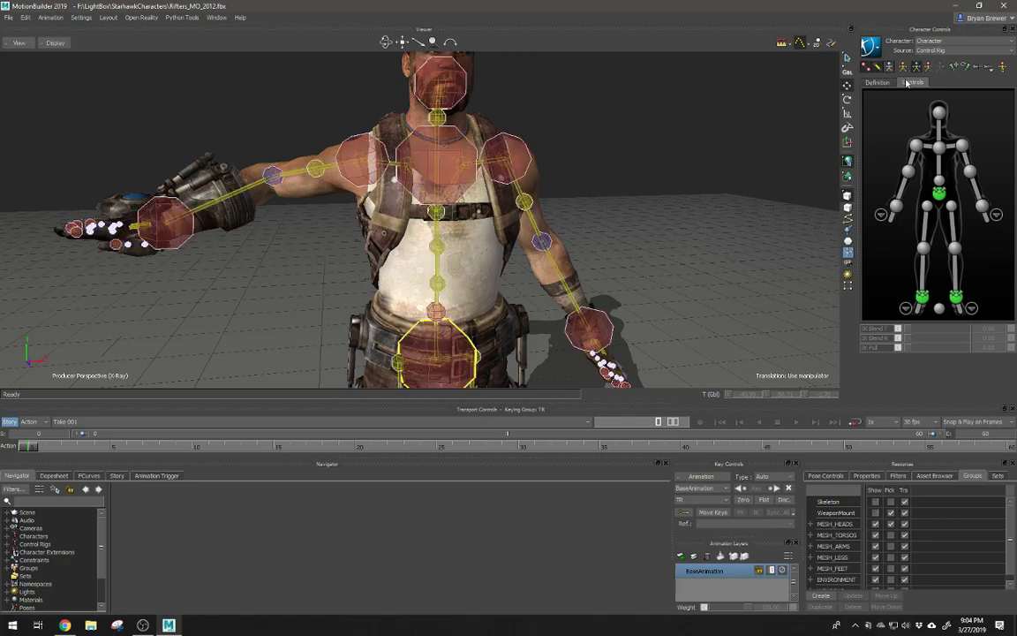
# Step: Set the keying mode to Body Part, select the right wrist effector, and compare its highlighted parts with Full Body mode
pyautogui.scroll(-3, 632, 133)
pyautogui.keyDown('ctrl'); pyautogui.keyDown('shift'); pyautogui.moveTo(611, 165); pyautogui.dragTo(777, 133); pyautogui.keyUp('shift'); pyautogui.keyUp('ctrl')
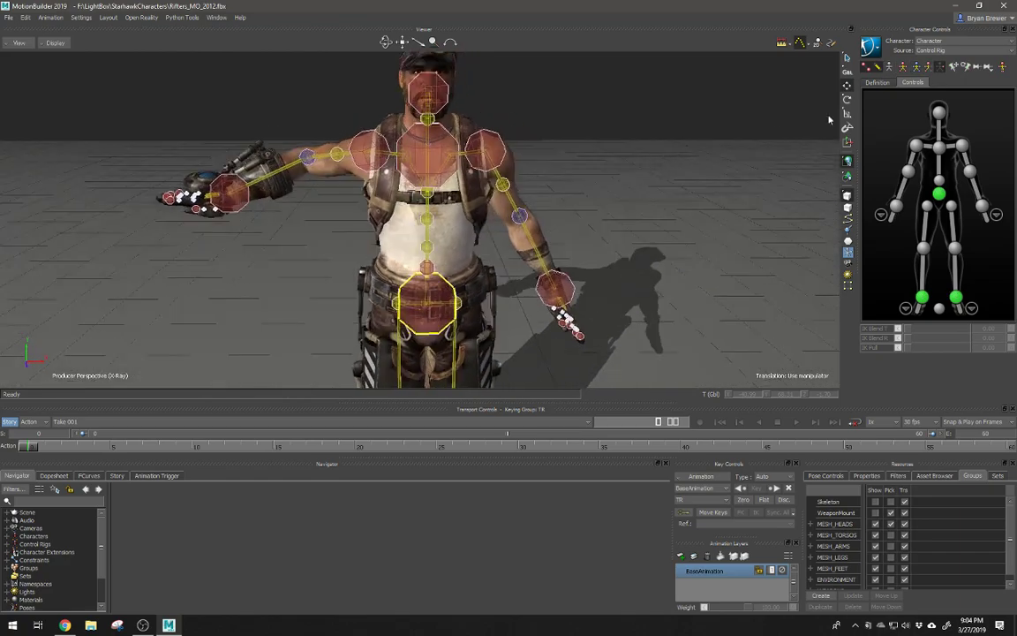
pyautogui.click(928, 69)
pyautogui.keyDown('alt'); pyautogui.moveTo(584, 216); pyautogui.dragTo(636, 192, button='middle'); pyautogui.keyUp('alt')
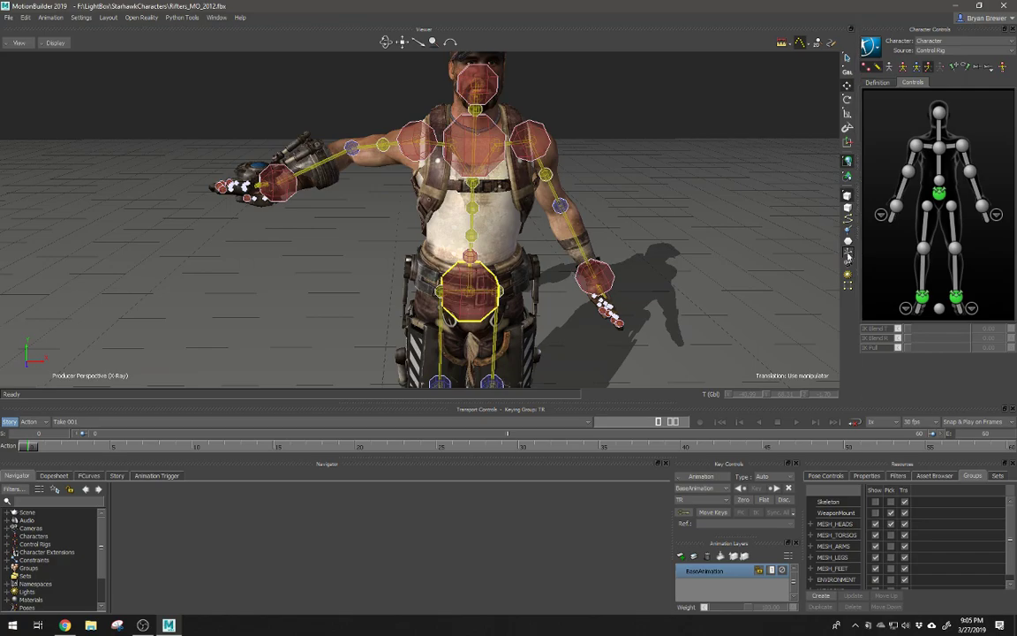
pyautogui.click(269, 176)
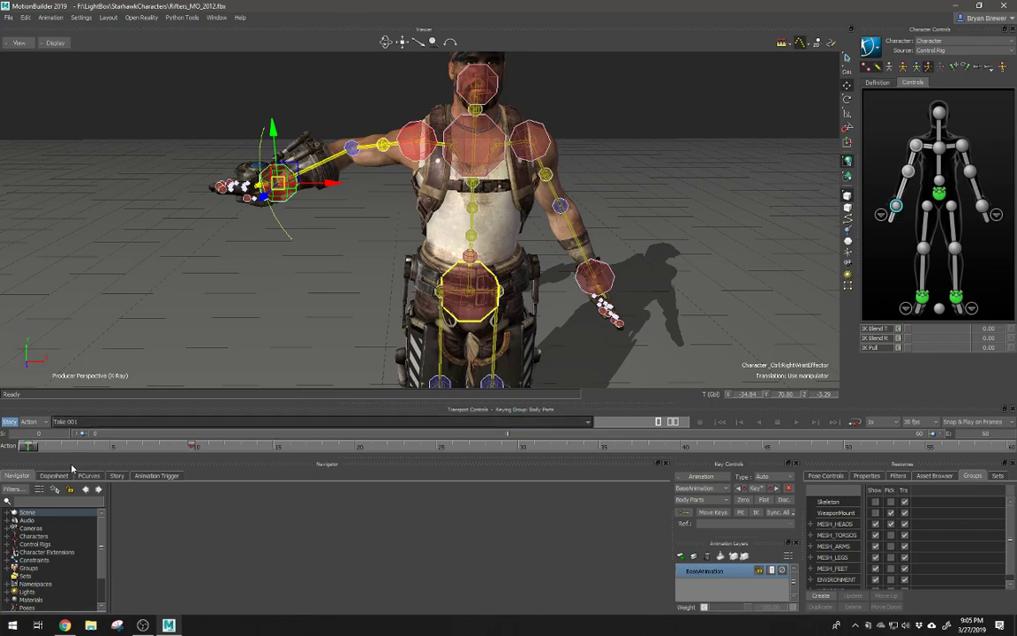
pyautogui.moveTo(30, 446); pyautogui.dragTo(31, 470)
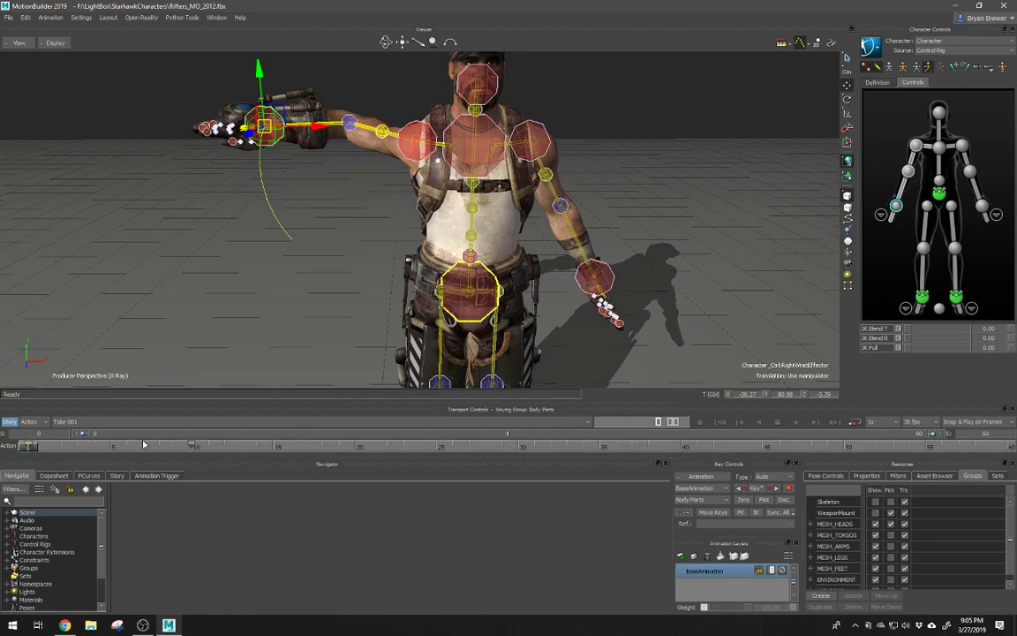
pyautogui.click(902, 68)
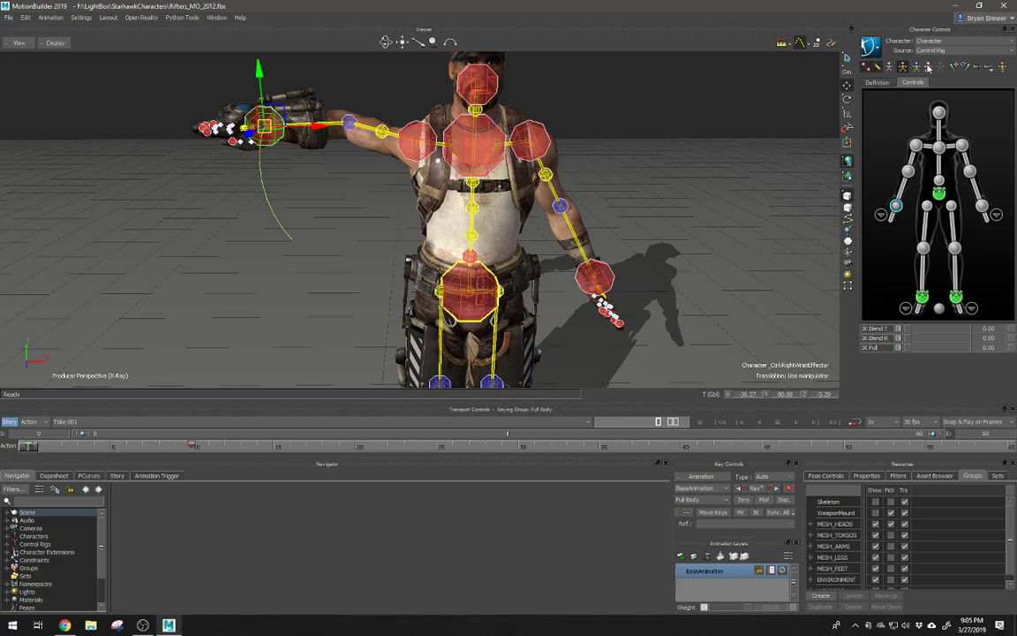
pyautogui.click(928, 68)
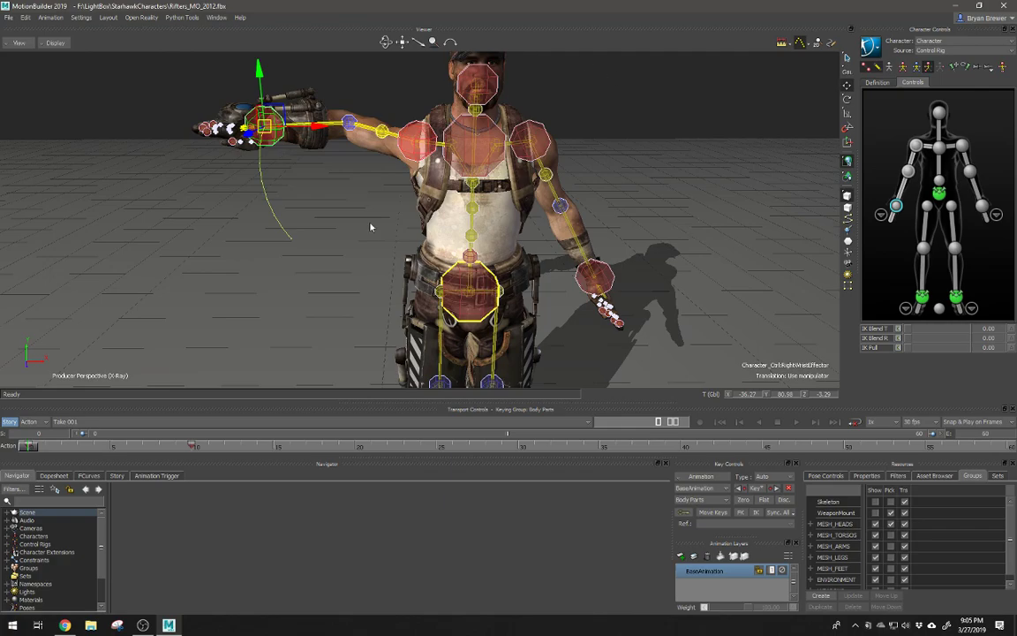
# Step: Reselect the right wrist effector, lower it to about X -31, Y 73 at frame 0, and key the pose
pyautogui.click(340, 212)
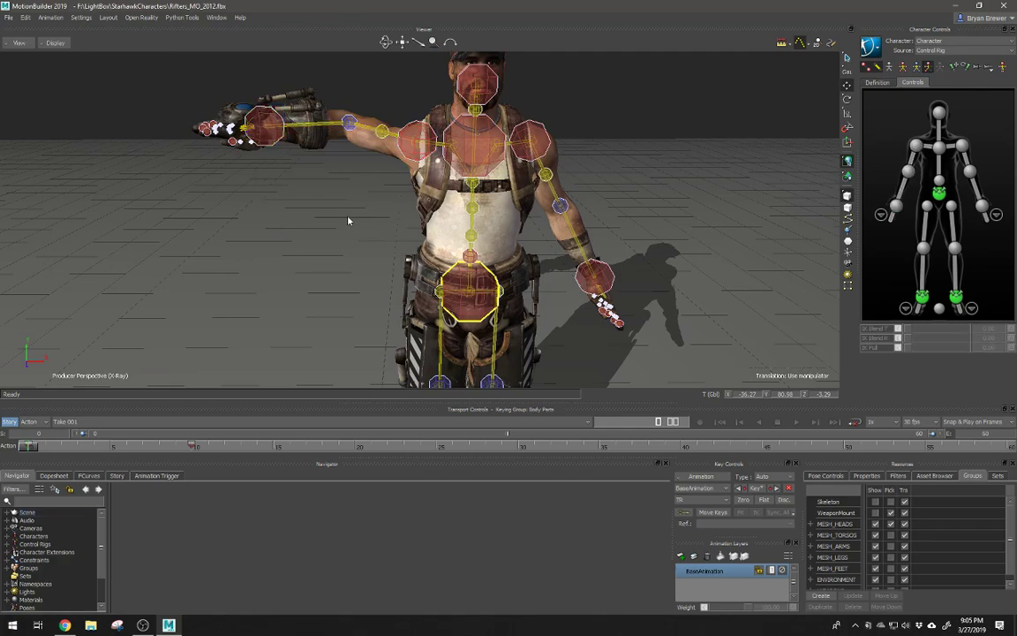
pyautogui.click(270, 133)
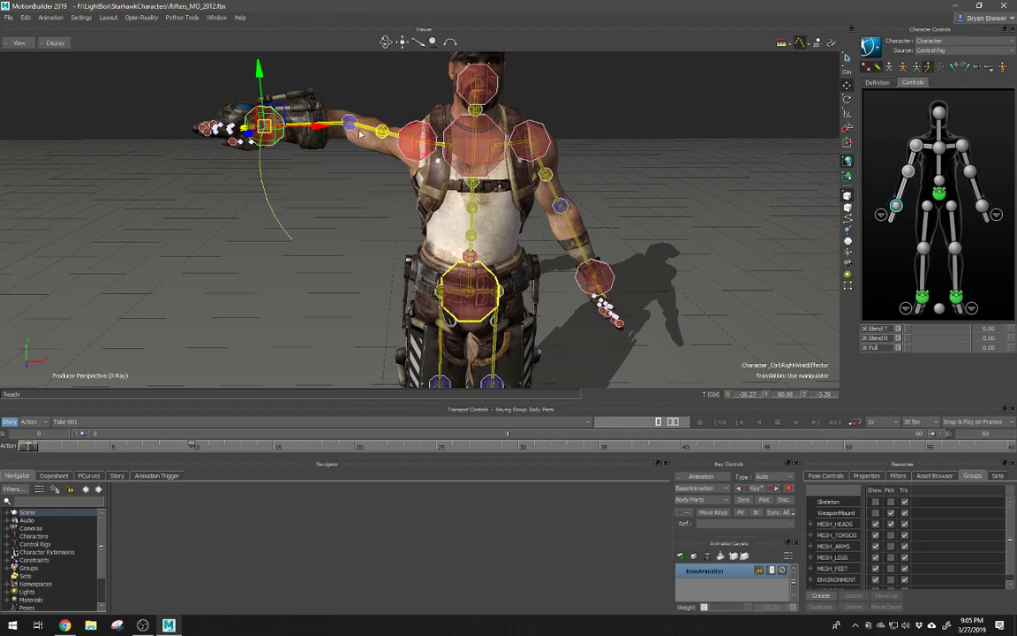
pyautogui.moveTo(271, 120); pyautogui.dragTo(307, 163)
pyautogui.press('k')
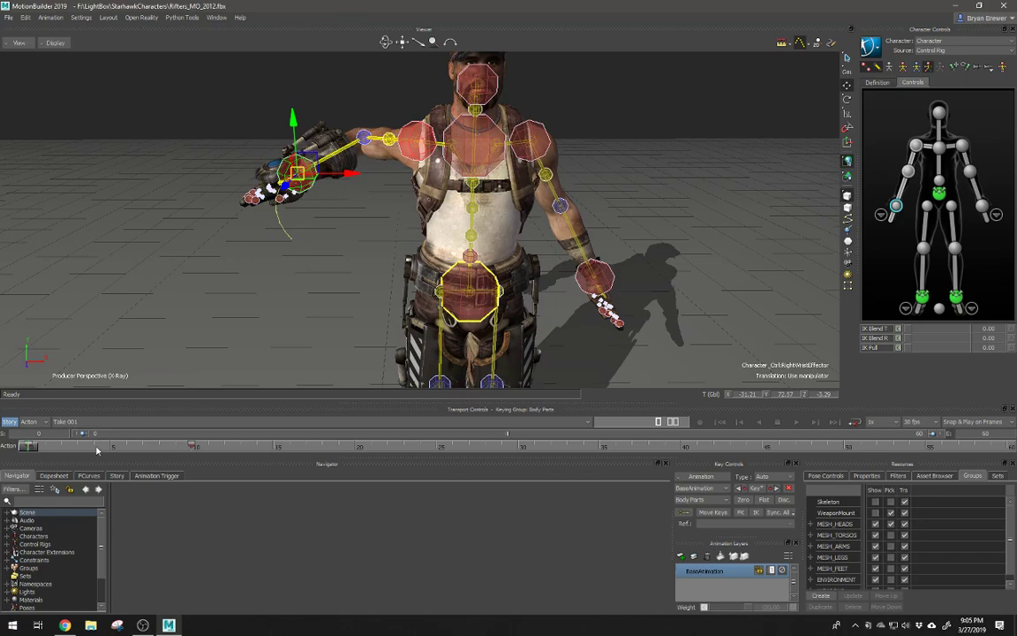
# Step: Move the right wrist effector inward to about X -30.5 at frame 5, key it, and scrub to frame 8
pyautogui.moveTo(33, 446); pyautogui.dragTo(109, 446)
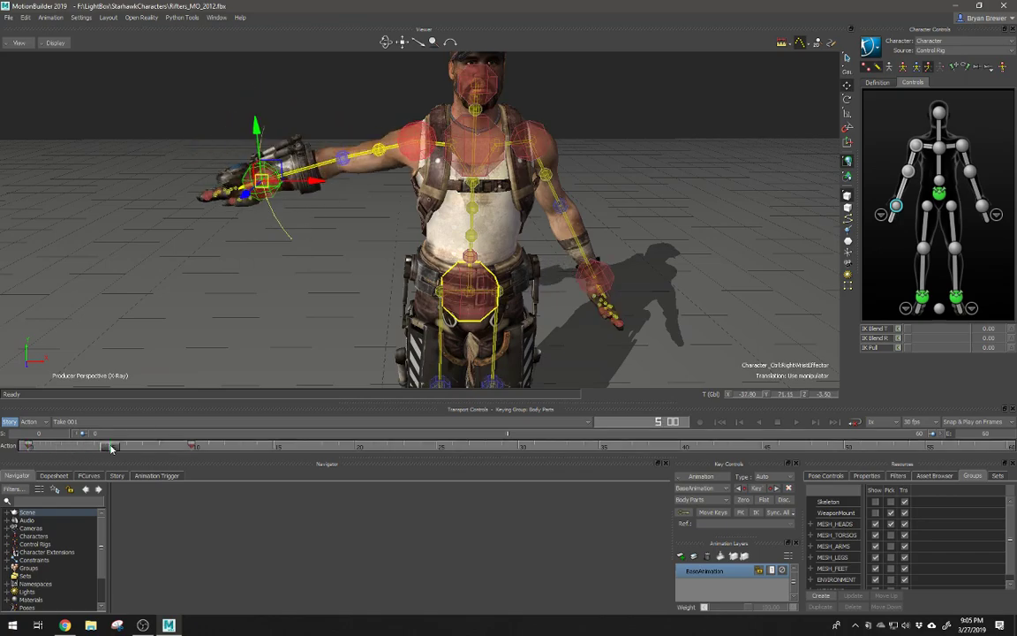
pyautogui.moveTo(315, 181); pyautogui.dragTo(354, 181)
pyautogui.press('k')
pyautogui.keyDown('alt'); pyautogui.moveTo(316, 204); pyautogui.dragTo(345, 206, button='right'); pyautogui.keyUp('alt')
pyautogui.keyDown('alt'); pyautogui.moveTo(345, 207); pyautogui.dragTo(384, 195); pyautogui.keyUp('alt')
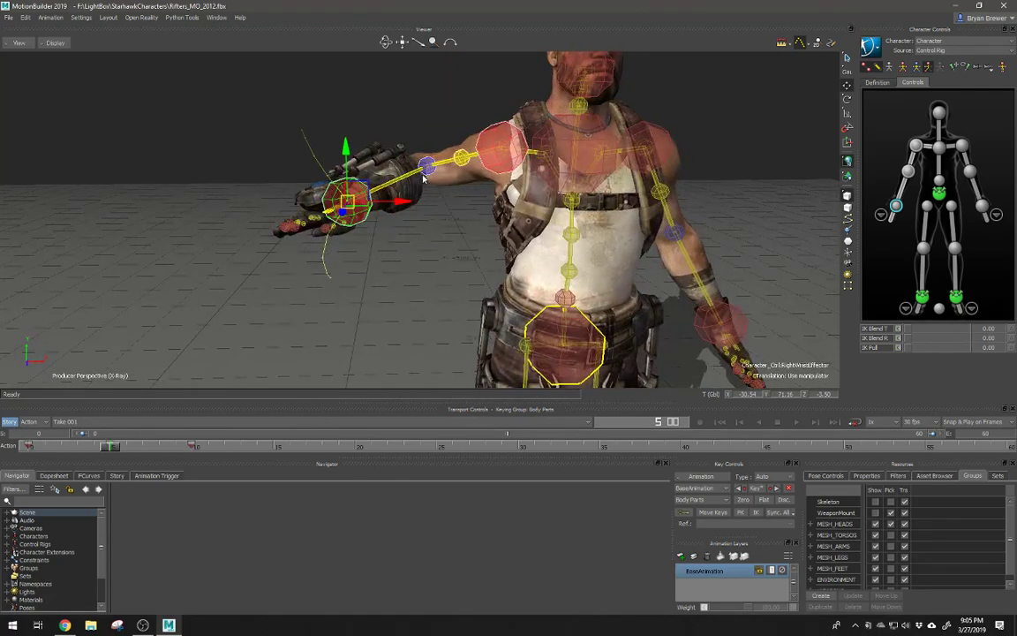
pyautogui.moveTo(114, 448); pyautogui.dragTo(152, 448)
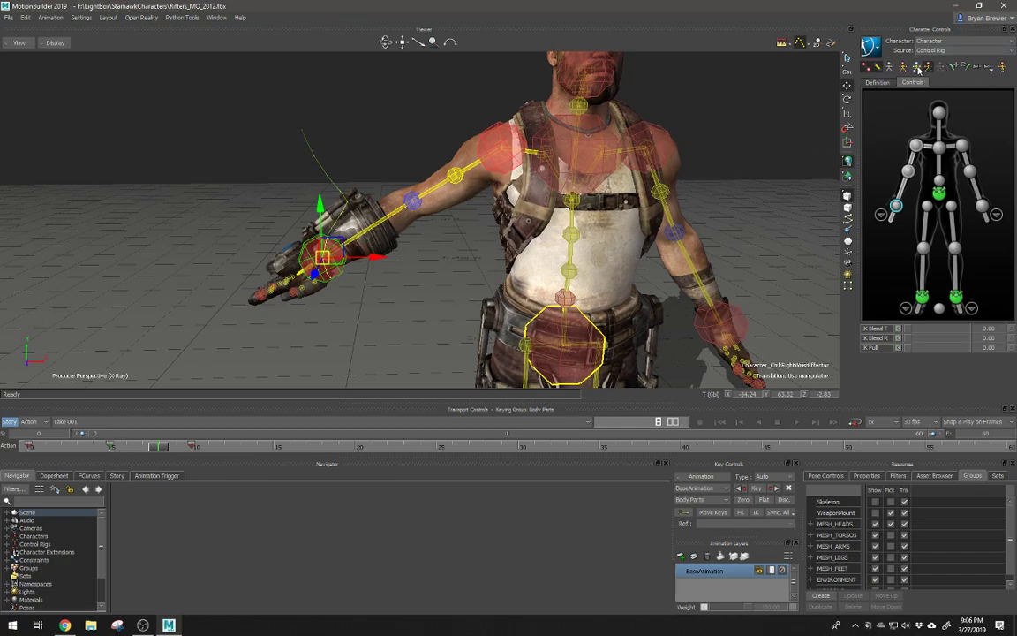
# Step: Switch to Full Body - No Pull Manip mode and raise the right wrist effector outward to about X -39, Y 75
pyautogui.click(916, 67)
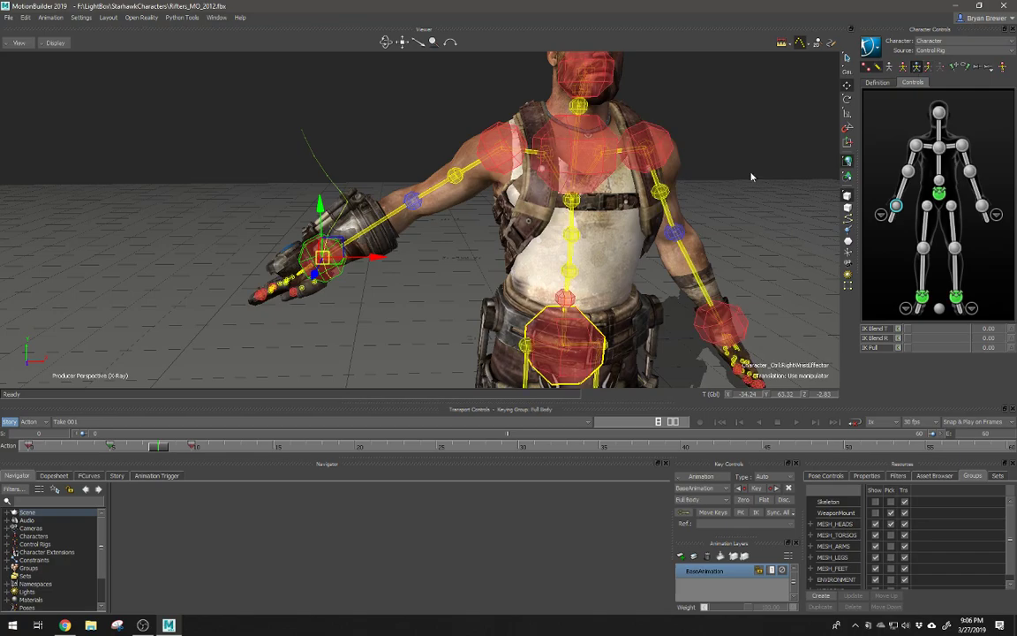
pyautogui.keyDown('alt'); pyautogui.moveTo(757, 154); pyautogui.dragTo(736, 142, button='middle'); pyautogui.keyUp('alt')
pyautogui.keyDown('alt'); pyautogui.moveTo(735, 142); pyautogui.dragTo(712, 131, button='right'); pyautogui.keyUp('alt')
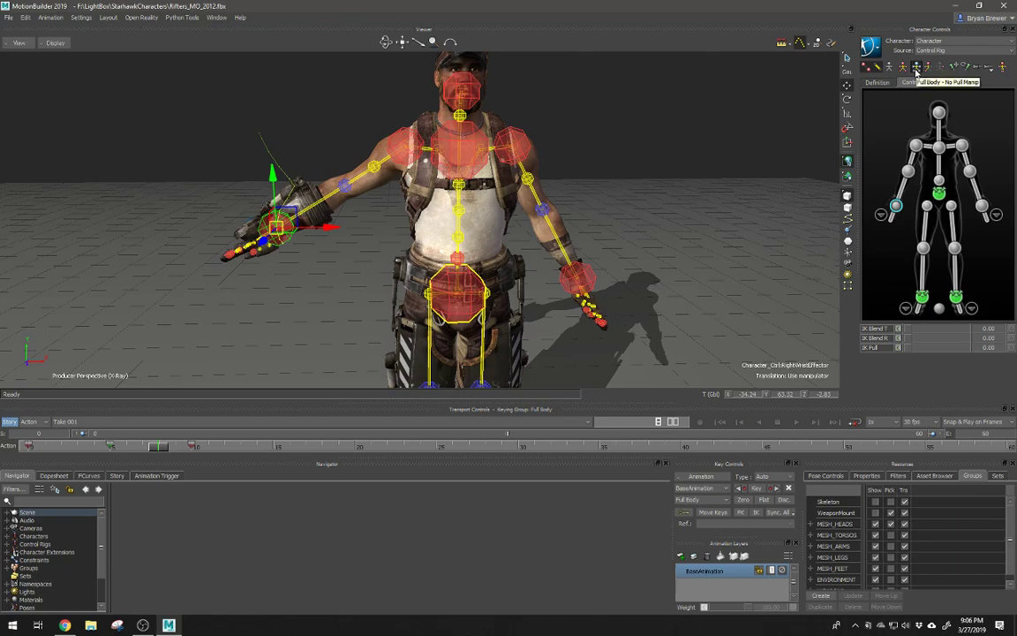
pyautogui.moveTo(287, 217); pyautogui.dragTo(1, 181)
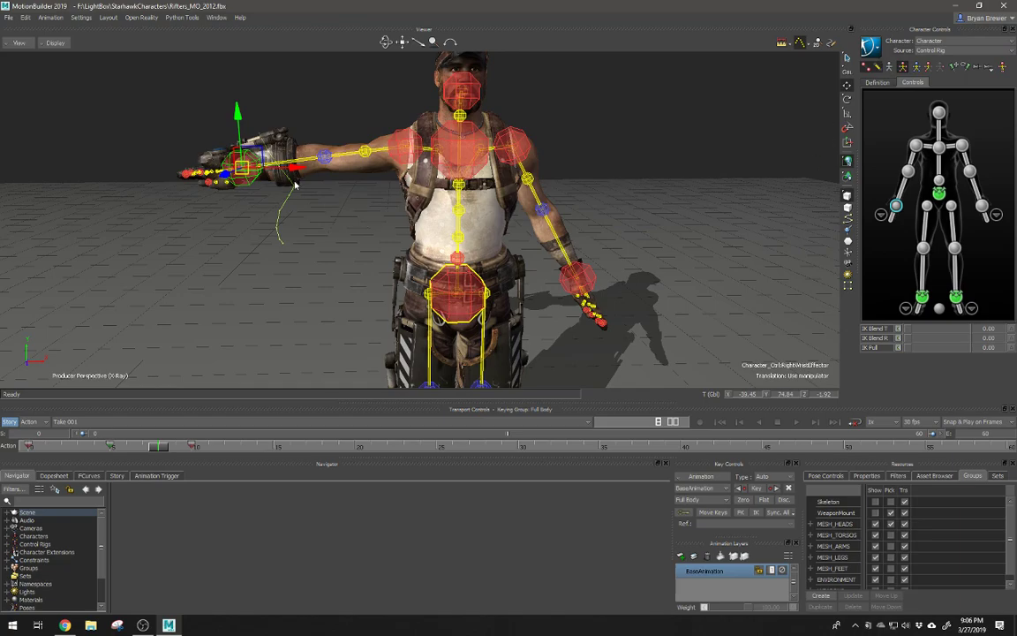
# Step: Try pulling the right wrist effector far outward in Full Body mode, and undo the move
pyautogui.moveTo(258, 156); pyautogui.dragTo(57, 177)
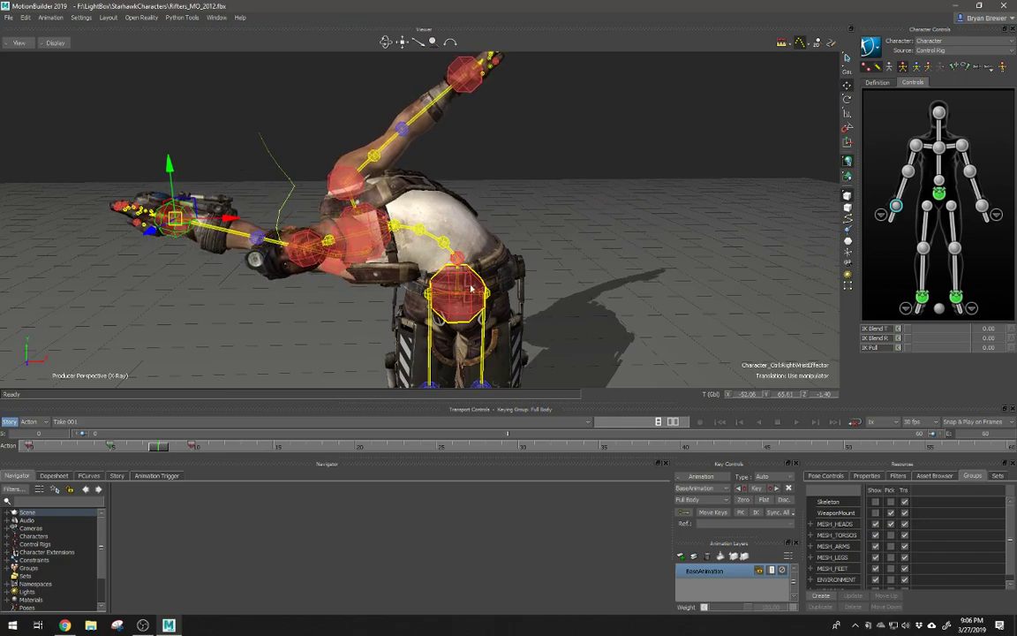
pyautogui.hotkey('ctrl', 'z')
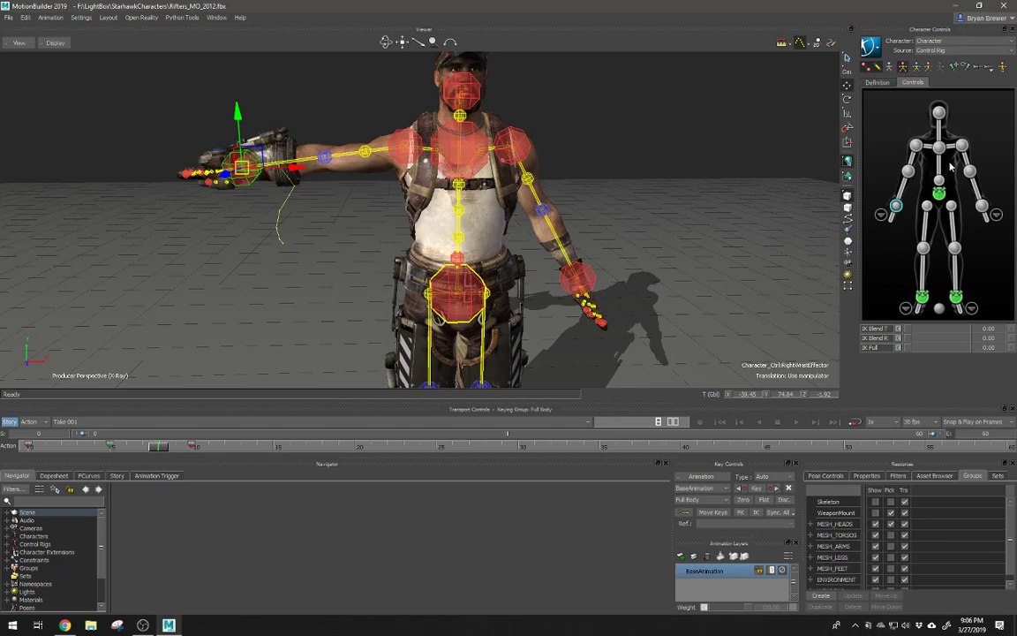
# Step: Select the hips effector and release its pins
pyautogui.click(941, 195)
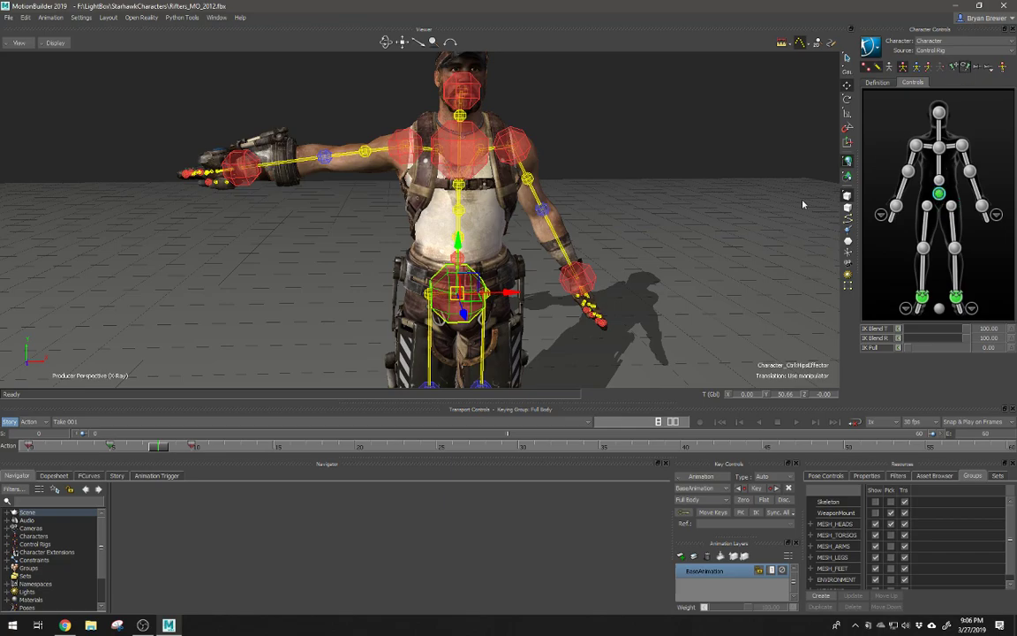
pyautogui.keyDown('alt'); pyautogui.moveTo(669, 240); pyautogui.dragTo(616, 215, button='right'); pyautogui.keyUp('alt')
pyautogui.keyDown('alt'); pyautogui.moveTo(616, 214); pyautogui.dragTo(678, 128, button='middle'); pyautogui.keyUp('alt')
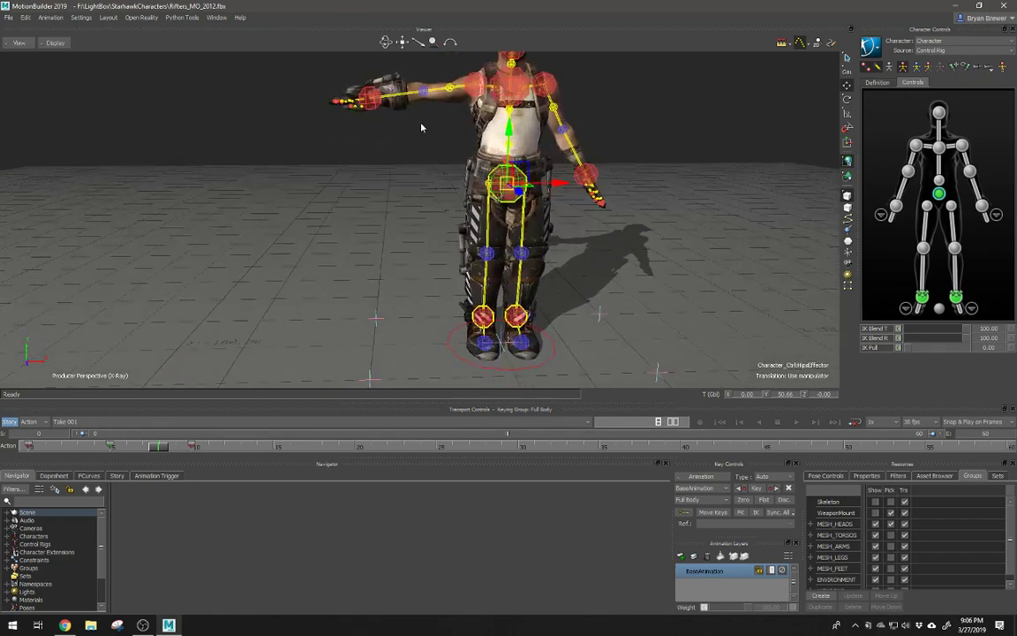
# Step: Try pulling the right wrist effector far down and outward with the hips unpinned, and undo both moves
pyautogui.click(375, 100)
pyautogui.keyDown('alt'); pyautogui.moveTo(431, 91); pyautogui.dragTo(425, 130, button='middle'); pyautogui.keyUp('alt')
pyautogui.keyDown('alt'); pyautogui.moveTo(424, 130); pyautogui.dragTo(446, 155, button='right'); pyautogui.keyUp('alt')
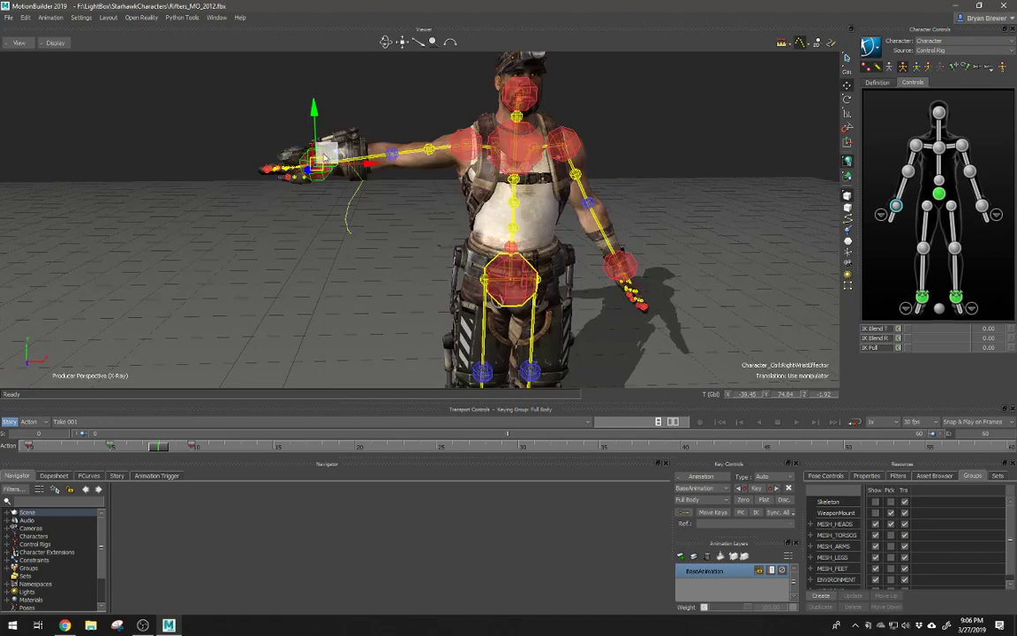
pyautogui.moveTo(324, 158); pyautogui.dragTo(180, 340)
pyautogui.keyDown('alt'); pyautogui.moveTo(424, 309); pyautogui.dragTo(336, 292, button='right'); pyautogui.keyUp('alt')
pyautogui.keyDown('alt'); pyautogui.moveTo(336, 291); pyautogui.dragTo(356, 239, button='middle'); pyautogui.keyUp('alt')
pyautogui.keyDown('alt'); pyautogui.moveTo(356, 238); pyautogui.dragTo(556, 272, button='right'); pyautogui.keyUp('alt')
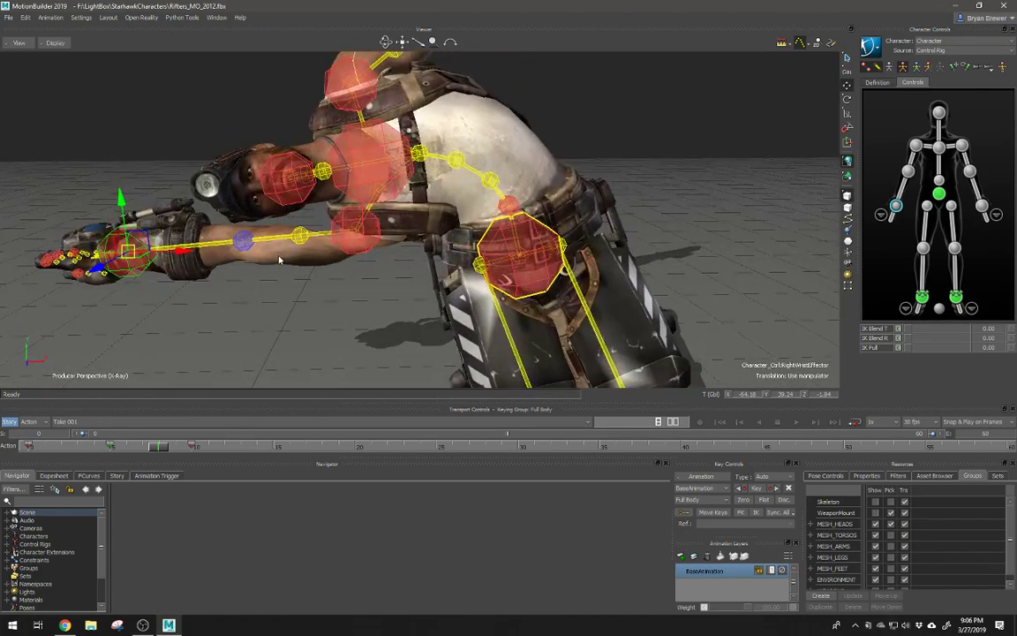
pyautogui.moveTo(284, 259); pyautogui.dragTo(382, 266)
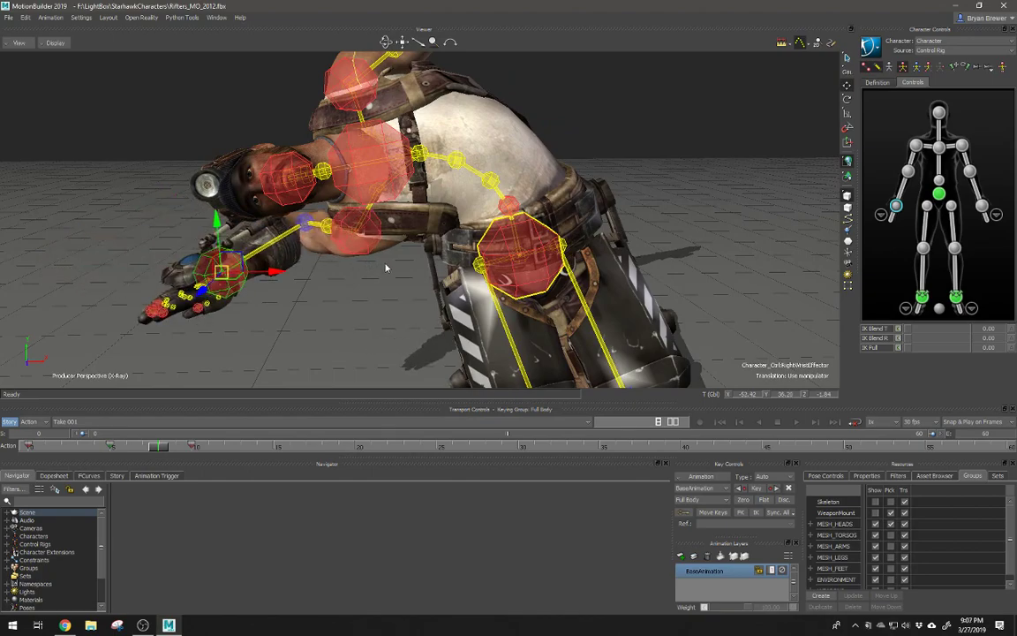
pyautogui.hotkey('ctrl', 'z')
pyautogui.hotkey('ctrl', 'z')
# Step: Move the right wrist effector overhead, down beside the hip, and back out to about X -36, Y 75
pyautogui.click(637, 192)
pyautogui.keyDown('alt'); pyautogui.moveTo(727, 193); pyautogui.dragTo(711, 137, button='right'); pyautogui.keyUp('alt')
pyautogui.keyDown('alt'); pyautogui.moveTo(711, 137); pyautogui.dragTo(676, 176, button='middle'); pyautogui.keyUp('alt')
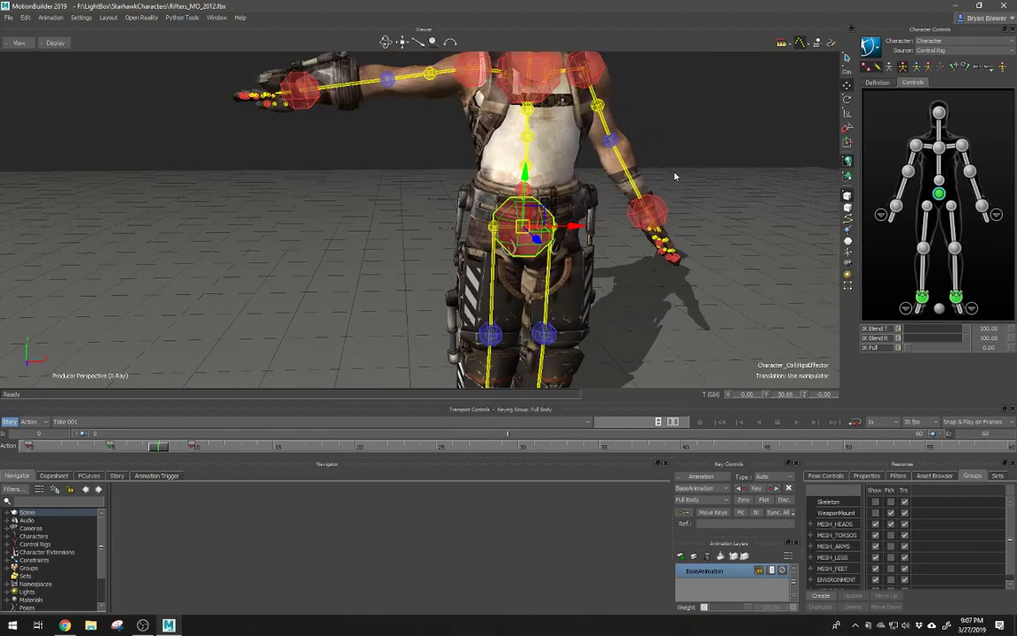
pyautogui.keyDown('alt'); pyautogui.moveTo(675, 176); pyautogui.dragTo(651, 167, button='right'); pyautogui.keyUp('alt')
pyautogui.keyDown('alt'); pyautogui.moveTo(651, 167); pyautogui.dragTo(637, 178, button='middle'); pyautogui.keyUp('alt')
pyautogui.click(301, 118)
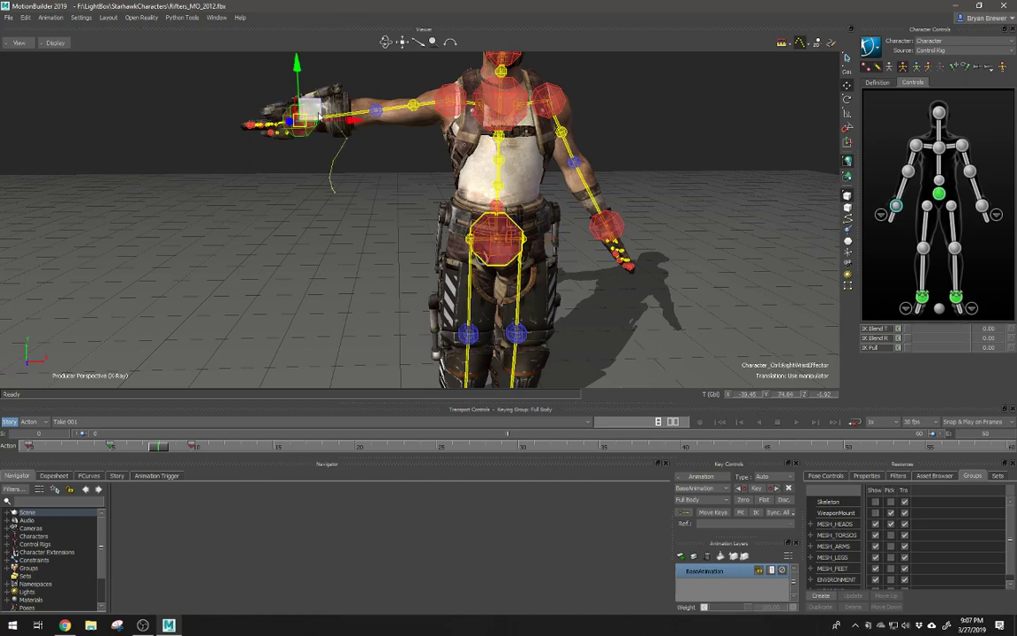
pyautogui.moveTo(319, 114); pyautogui.dragTo(393, 11)
pyautogui.scroll(-5, 439, 105)
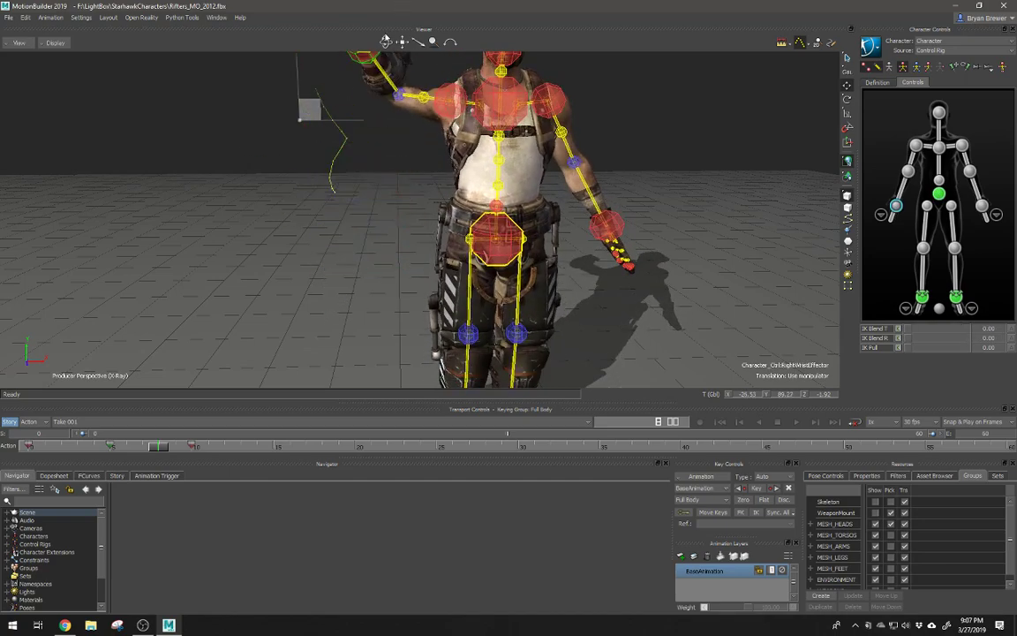
pyautogui.moveTo(361, 132); pyautogui.dragTo(369, 81)
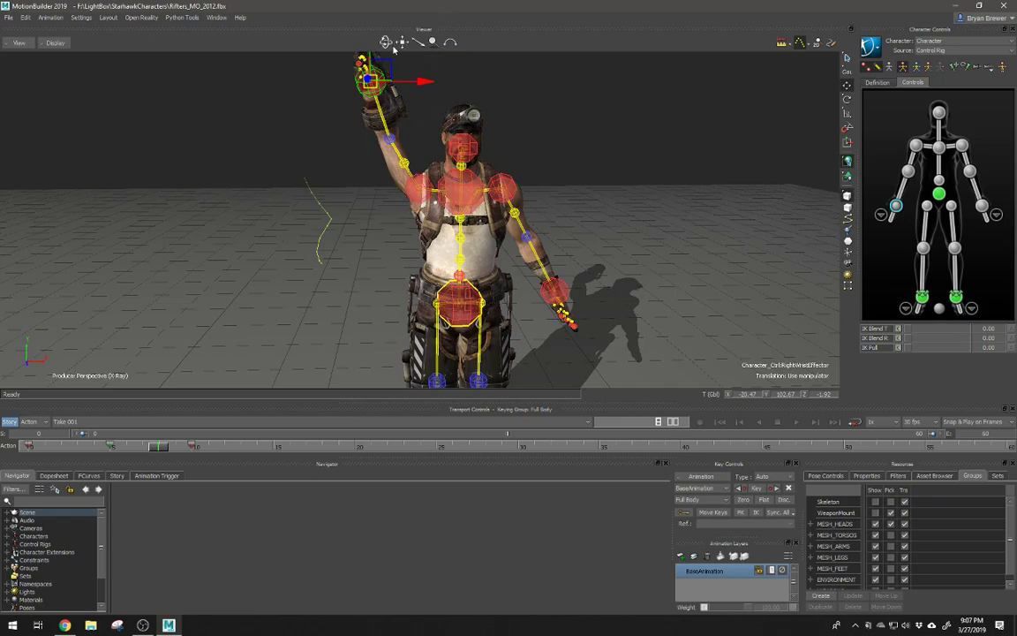
pyautogui.moveTo(380, 72); pyautogui.dragTo(391, 300)
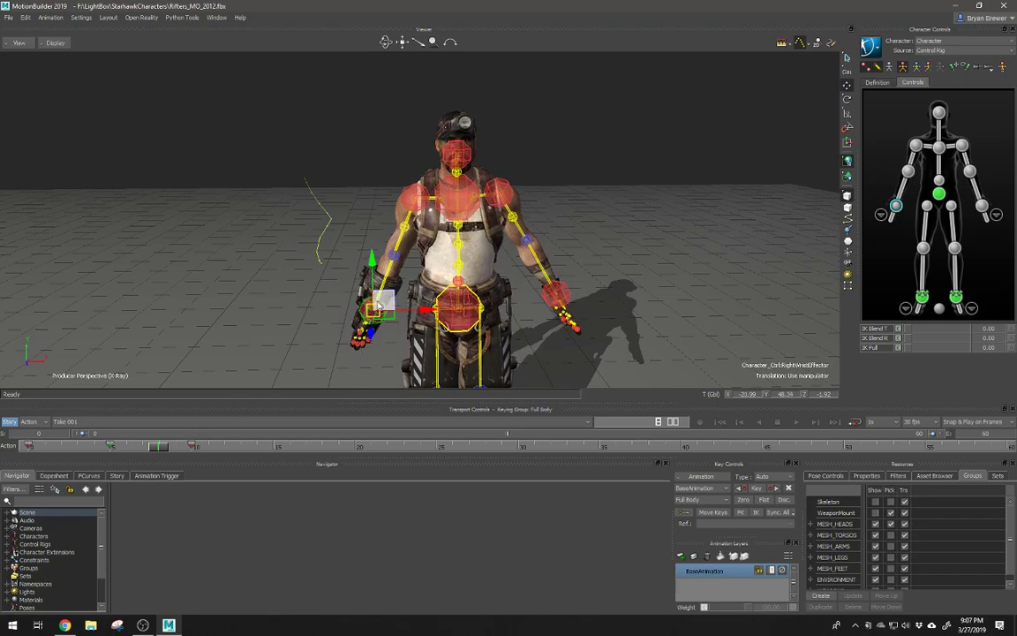
pyautogui.moveTo(378, 306); pyautogui.dragTo(314, 203)
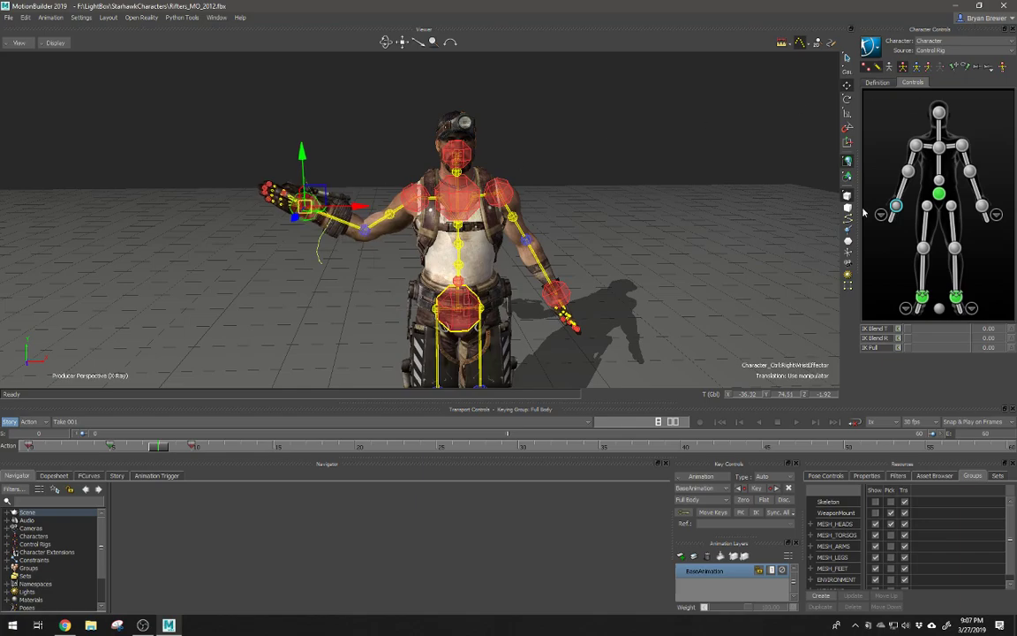
# Step: Move the right ankle effector outward to widen the character's stance, and test a slight sideways shift of the hips
pyautogui.click(938, 193)
pyautogui.keyDown('alt'); pyautogui.moveTo(601, 375); pyautogui.dragTo(596, 249, button='middle'); pyautogui.keyUp('alt')
pyautogui.keyDown('alt'); pyautogui.moveTo(596, 248); pyautogui.dragTo(558, 214, button='right'); pyautogui.keyUp('alt')
pyautogui.keyDown('alt'); pyautogui.moveTo(558, 214); pyautogui.dragTo(522, 231, button='middle'); pyautogui.keyUp('alt')
pyautogui.keyDown('alt'); pyautogui.moveTo(521, 231); pyautogui.dragTo(482, 297, button='right'); pyautogui.keyUp('alt')
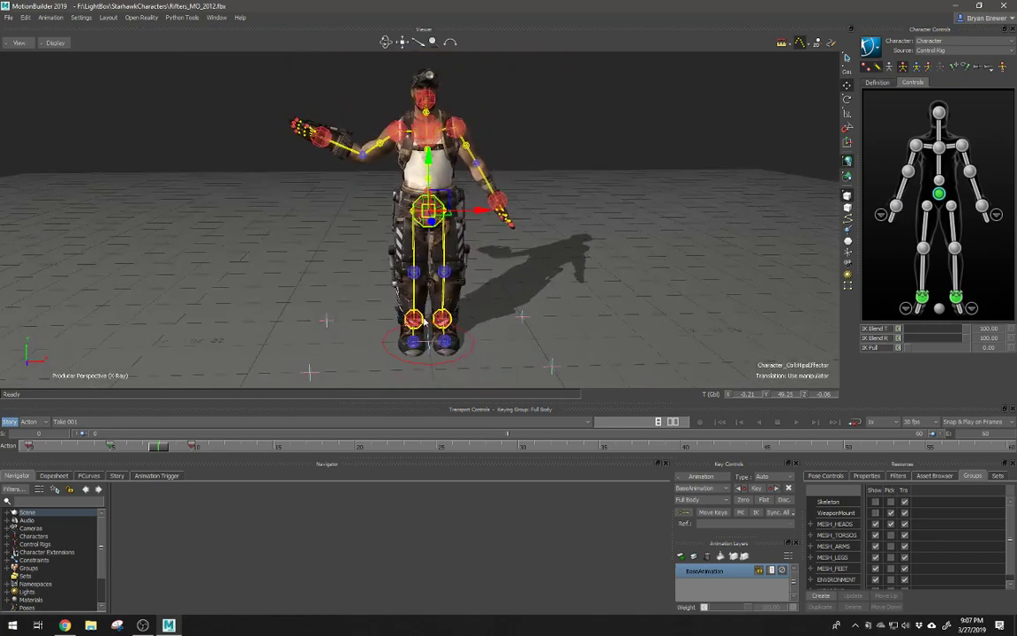
pyautogui.click(414, 320)
pyautogui.moveTo(425, 307); pyautogui.dragTo(407, 309)
pyautogui.click(446, 207)
pyautogui.moveTo(447, 205)
pyautogui.mouseDown()
pyautogui.moveTo(430, 226)
pyautogui.moveTo(457, 205)
pyautogui.mouseUp()
# Step: Create an auxiliary effector on the right wrist effector
pyautogui.rightClick(896, 205)
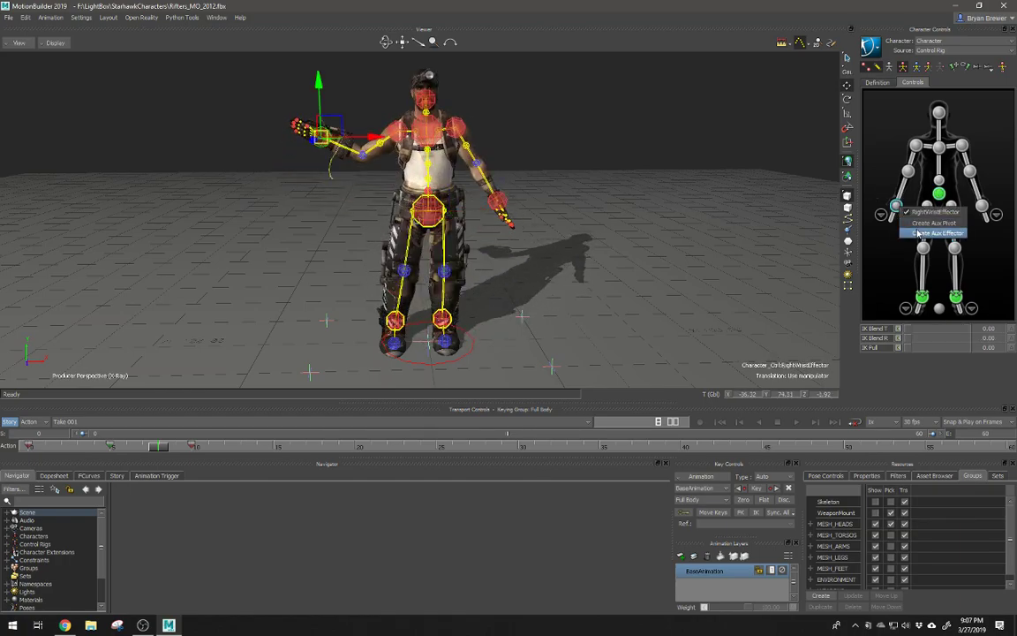
pyautogui.click(916, 232)
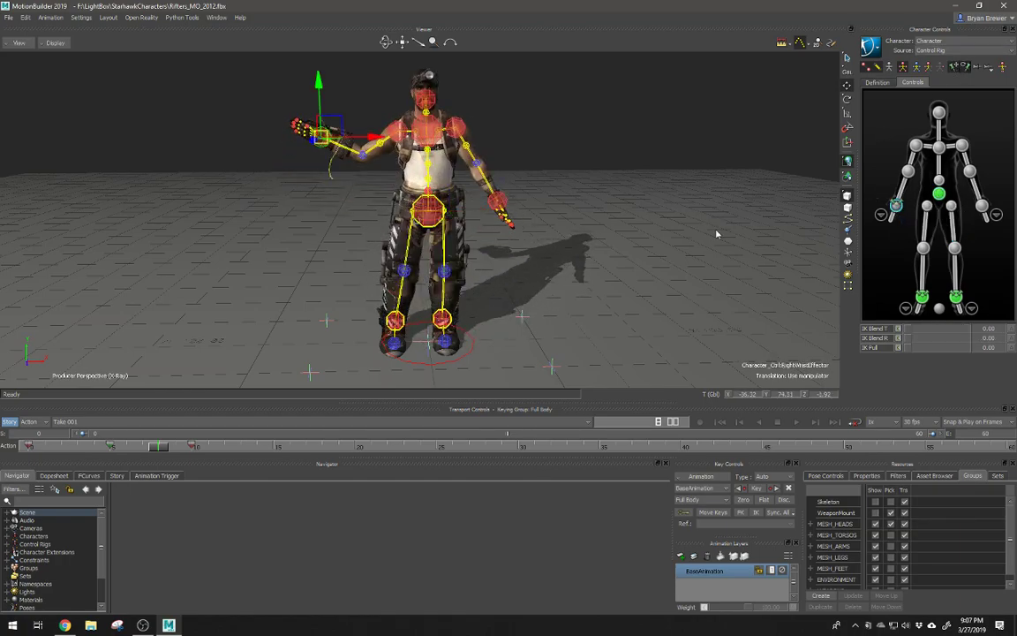
# Step: Shift the hips effector slightly in Full Body mode, switch to Body Parts mode, and move the hips to about X -0.8, Y 48.4
pyautogui.click(431, 206)
pyautogui.moveTo(438, 202)
pyautogui.mouseDown()
pyautogui.moveTo(449, 230)
pyautogui.moveTo(421, 201)
pyautogui.moveTo(437, 204)
pyautogui.moveTo(434, 217)
pyautogui.moveTo(442, 204)
pyautogui.mouseUp()
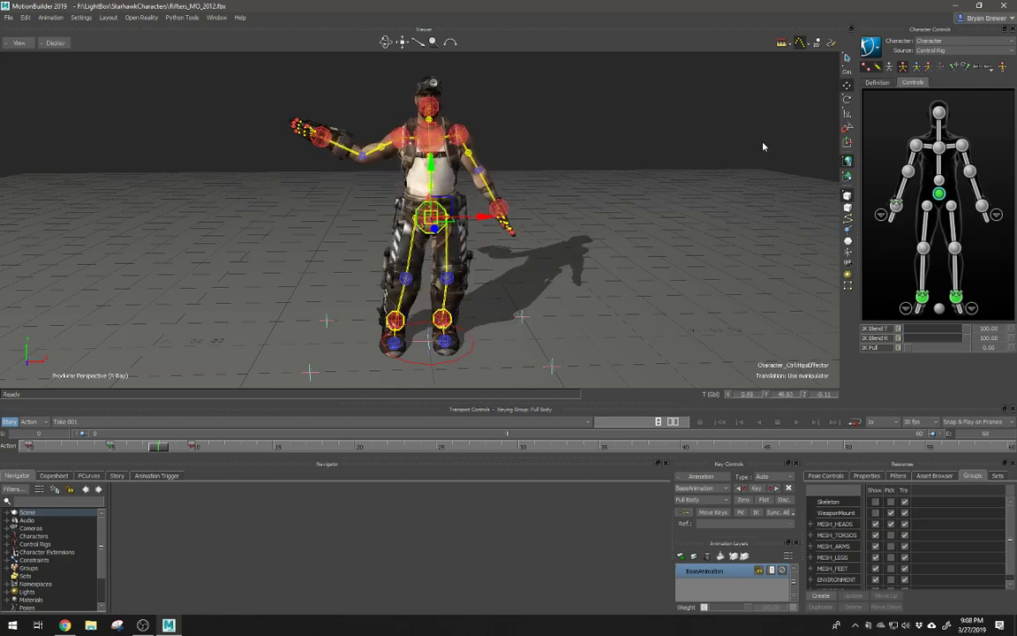
pyautogui.click(929, 66)
pyautogui.moveTo(444, 209)
pyautogui.mouseDown()
pyautogui.moveTo(411, 222)
pyautogui.moveTo(466, 216)
pyautogui.moveTo(410, 211)
pyautogui.moveTo(437, 216)
pyautogui.moveTo(449, 197)
pyautogui.moveTo(457, 205)
pyautogui.moveTo(440, 202)
pyautogui.moveTo(445, 196)
pyautogui.mouseUp()
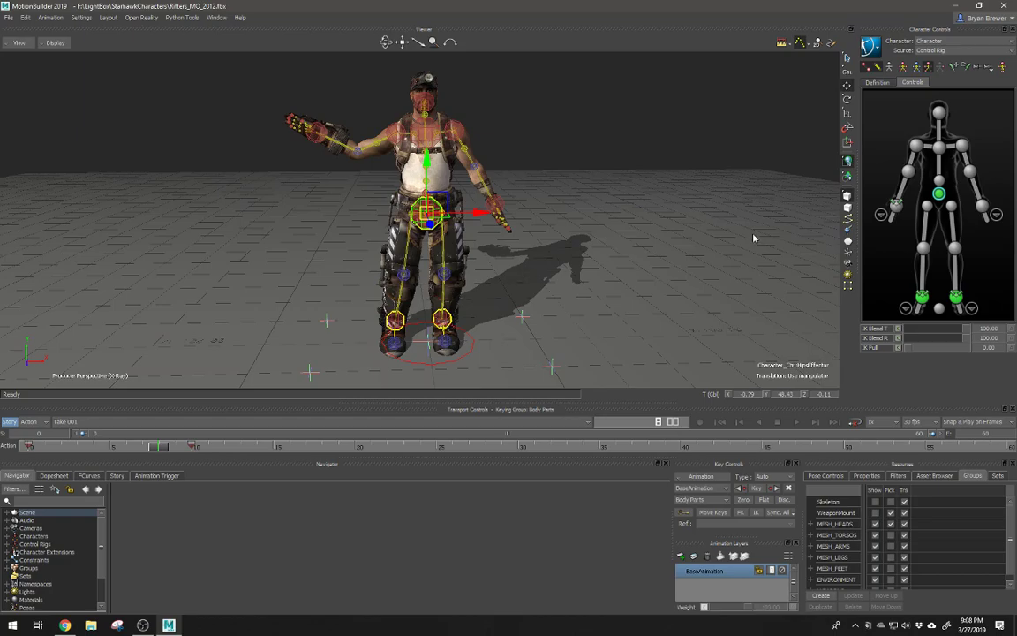
# Step: Release the right ankle effector from IK by setting IK Blend T to 0 and lowering IK Blend R
pyautogui.click(920, 297)
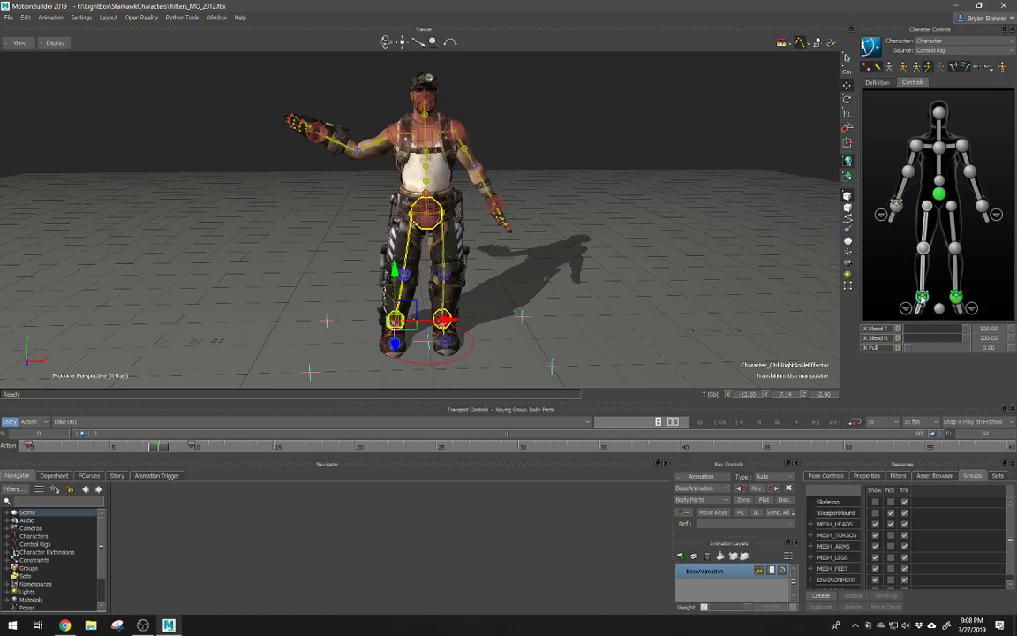
pyautogui.click(941, 196)
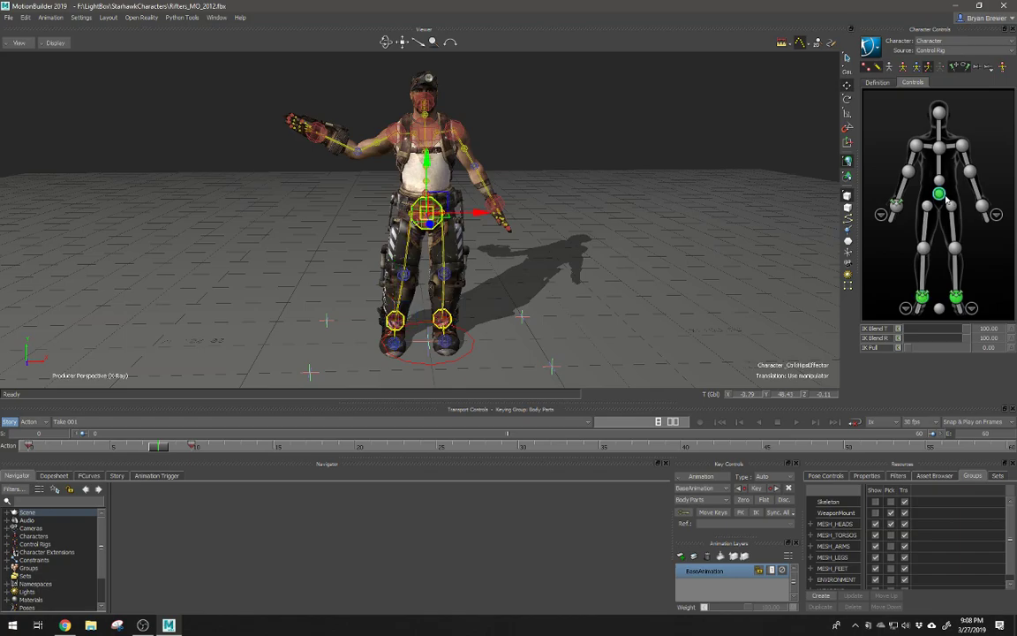
pyautogui.click(923, 298)
pyautogui.moveTo(964, 333); pyautogui.dragTo(952, 334)
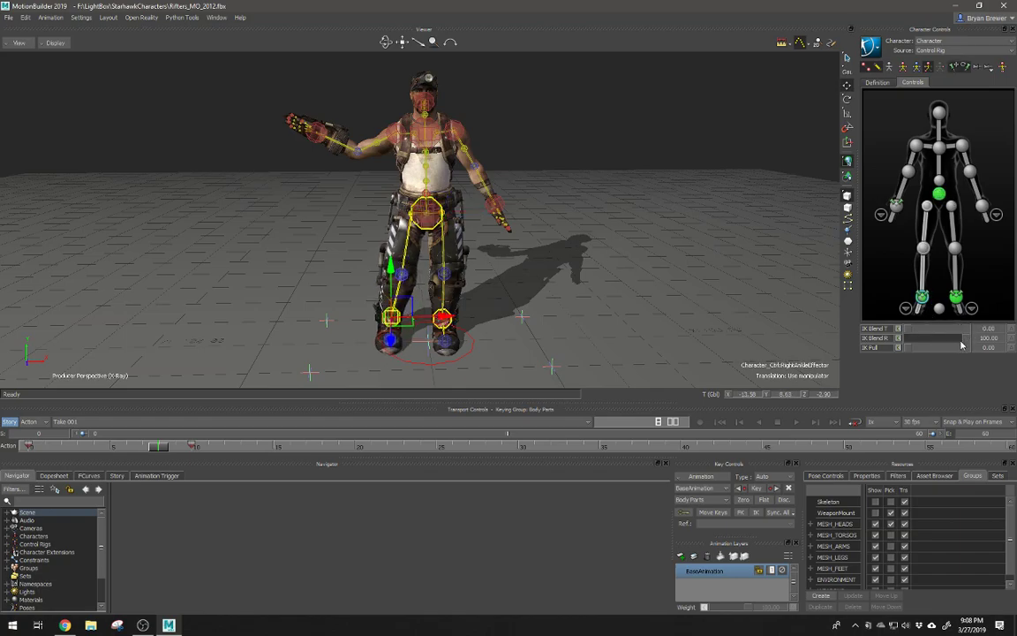
# Step: Try pulling the hips effector upward, undo the move, and restore the right ankle's IK Blend T and R to 100
pyautogui.click(440, 202)
pyautogui.moveTo(442, 202); pyautogui.dragTo(455, 169)
pyautogui.hotkey('ctrl', 'z')
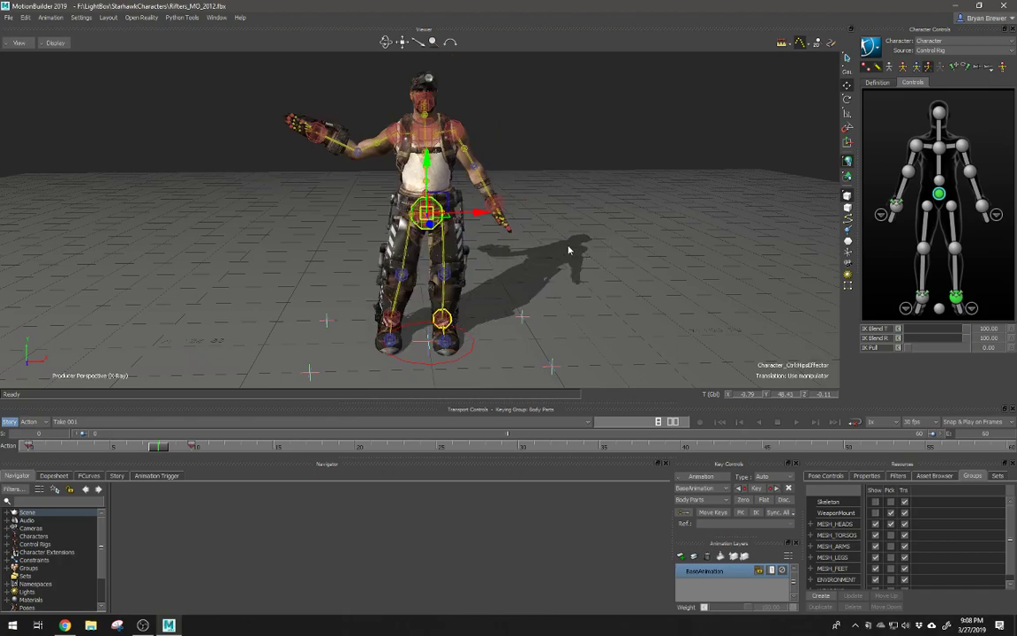
pyautogui.click(922, 296)
pyautogui.moveTo(928, 330); pyautogui.dragTo(994, 340)
# Step: Try rotating the hips effector with only the Body Parts mode active
pyautogui.keyDown('ctrl'); pyautogui.keyDown('shift'); pyautogui.moveTo(573, 263); pyautogui.dragTo(533, 271); pyautogui.keyUp('shift'); pyautogui.keyUp('ctrl')
pyautogui.click(426, 231)
pyautogui.press('r')
pyautogui.moveTo(427, 231); pyautogui.dragTo(434, 289)
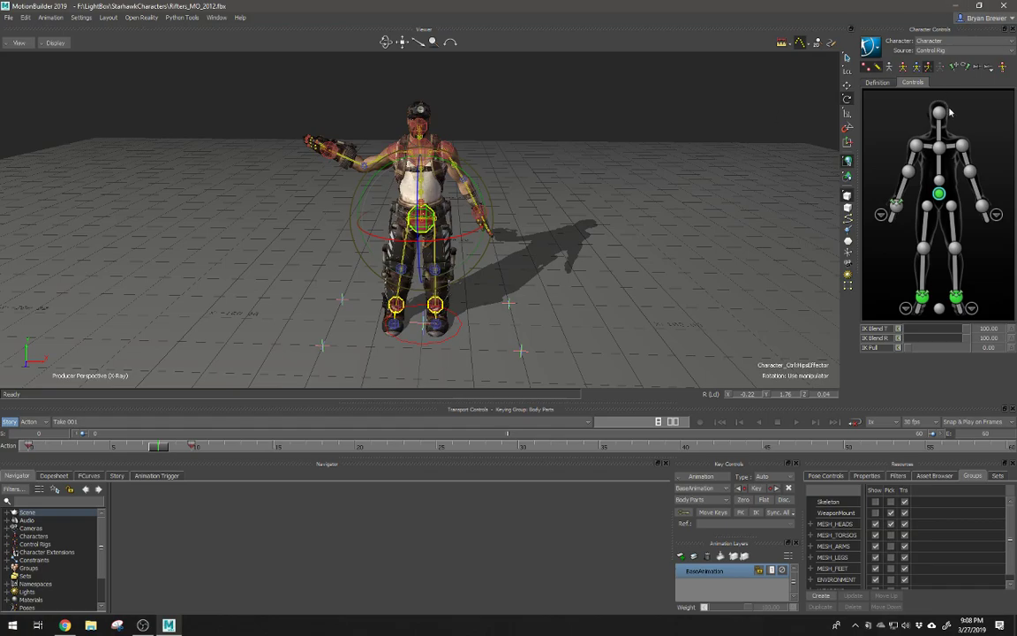
# Step: Switch the keying mode to Full Body and try rotating the hips effector with the ankles pinned
pyautogui.click(902, 68)
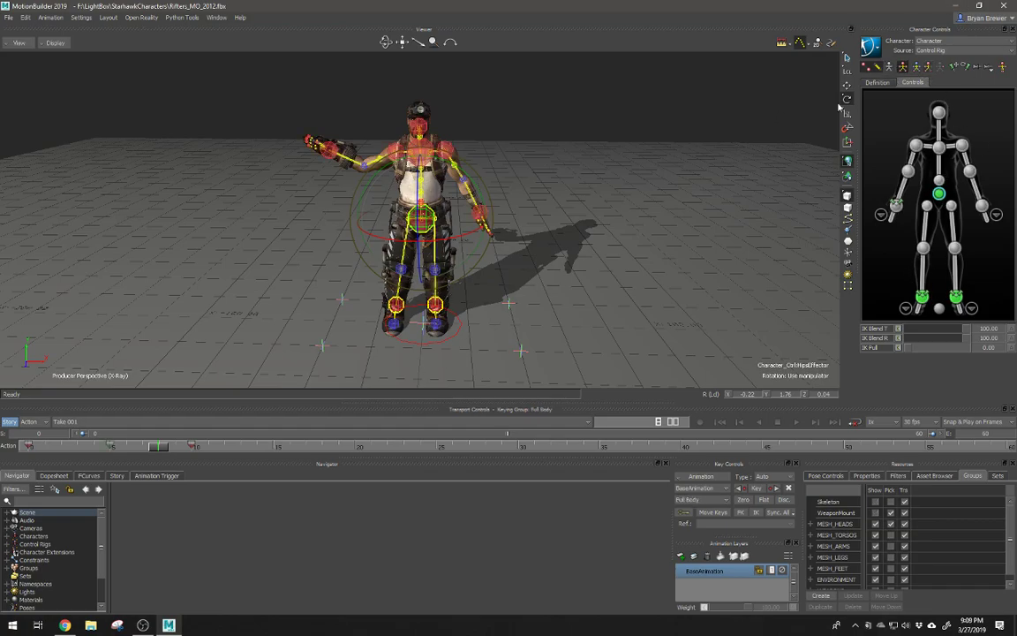
pyautogui.moveTo(446, 234)
pyautogui.keyDown('alt'); pyautogui.mouseDown(button='right')
pyautogui.moveTo(547, 248)
pyautogui.moveTo(461, 235)
pyautogui.mouseUp(button='right'); pyautogui.keyUp('alt')
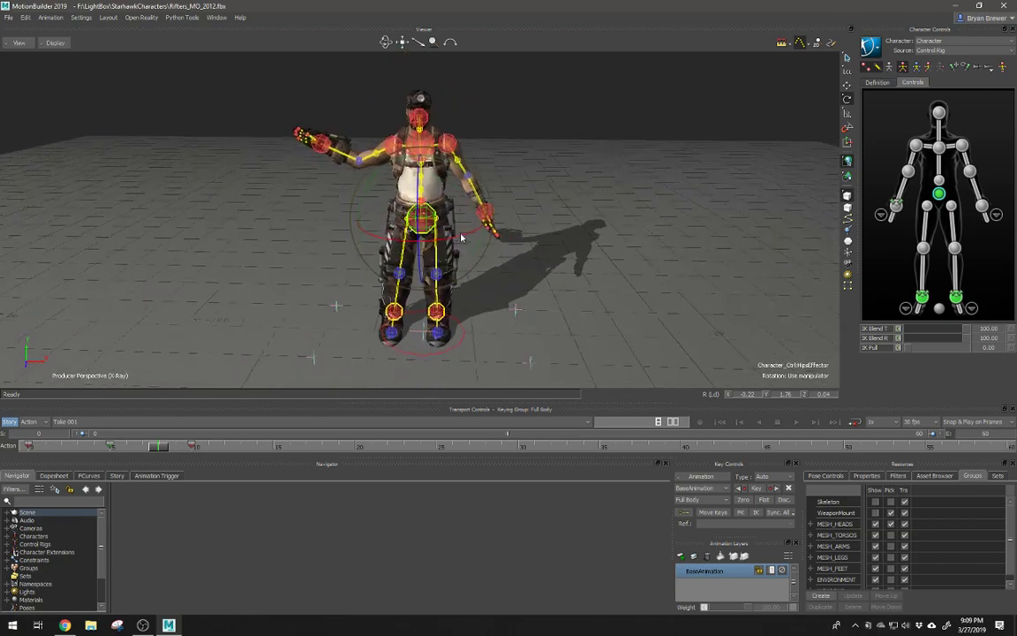
pyautogui.moveTo(459, 237)
pyautogui.mouseDown()
pyautogui.moveTo(488, 236)
pyautogui.moveTo(448, 233)
pyautogui.mouseUp()
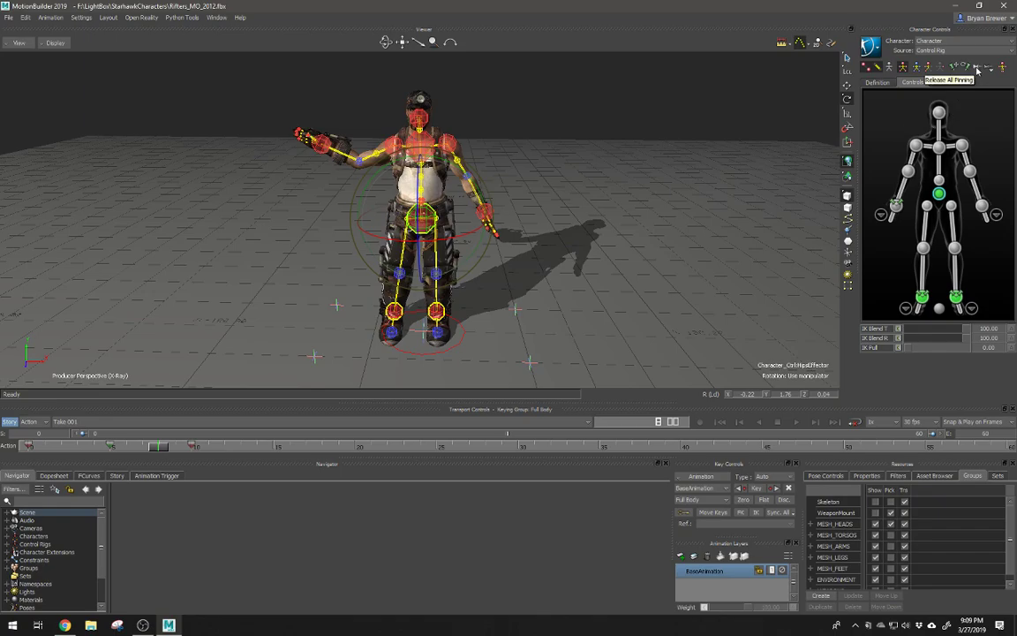
# Step: Release all pinning, rotate the hips effector to about 70 degrees in X, and turn pinning back on
pyautogui.click(977, 67)
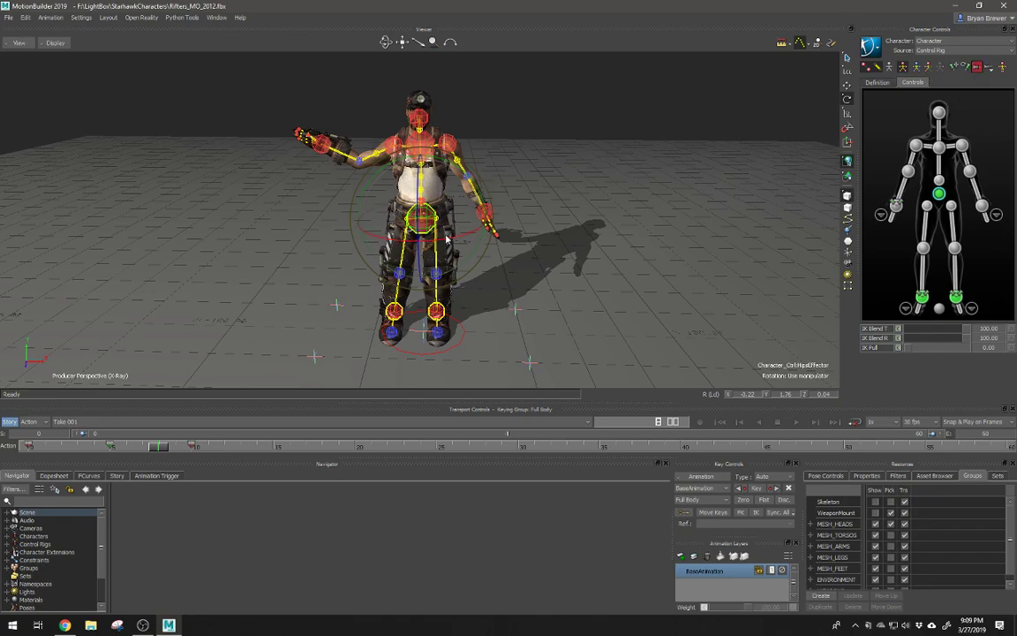
pyautogui.moveTo(478, 238); pyautogui.dragTo(487, 232)
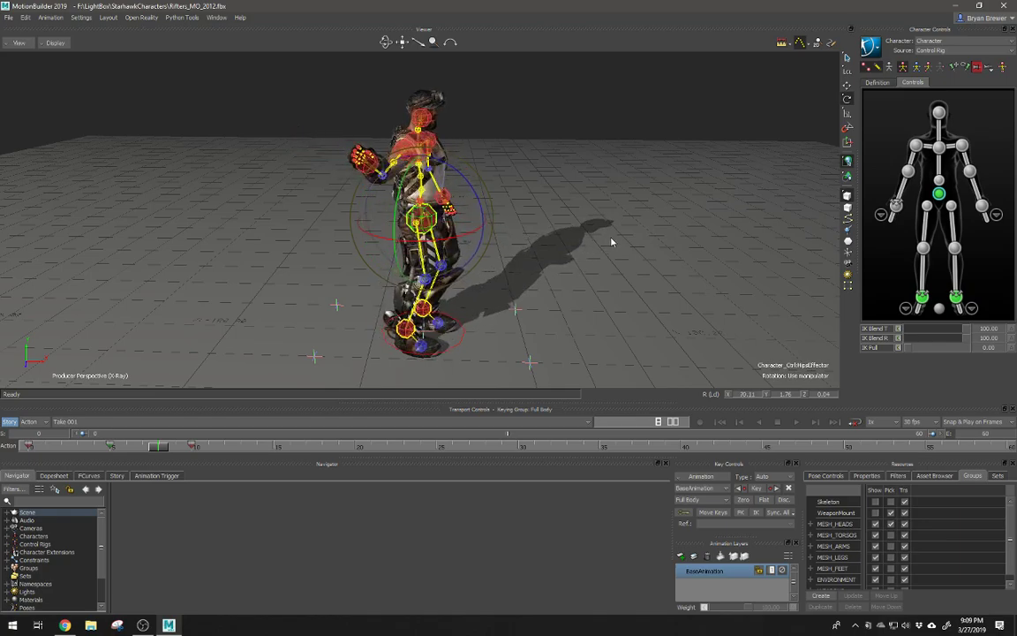
pyautogui.click(977, 67)
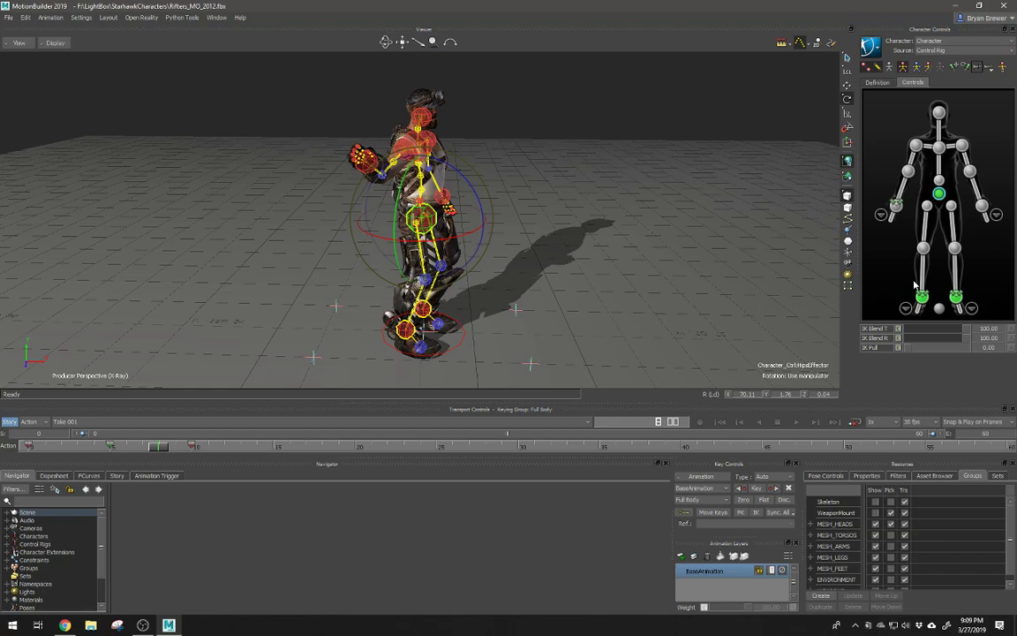
# Step: Check the pinning preset options, select both ankle effectors, and toggle their translation and rotation pinning
pyautogui.click(989, 74)
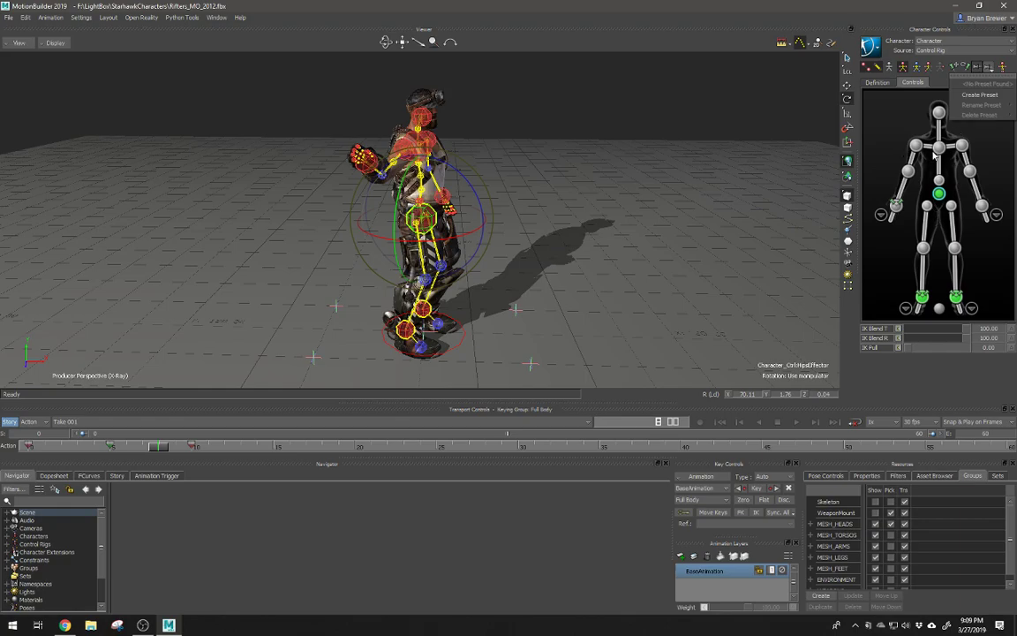
pyautogui.click(902, 124)
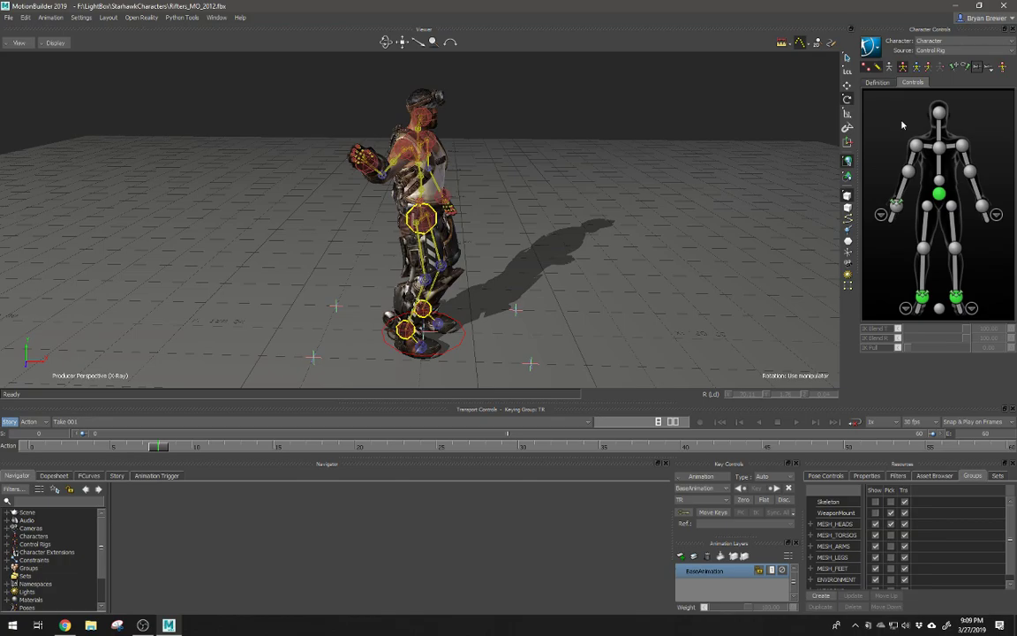
pyautogui.click(924, 298)
pyautogui.keyDown('shift'); pyautogui.click(954, 297); pyautogui.keyUp('shift')
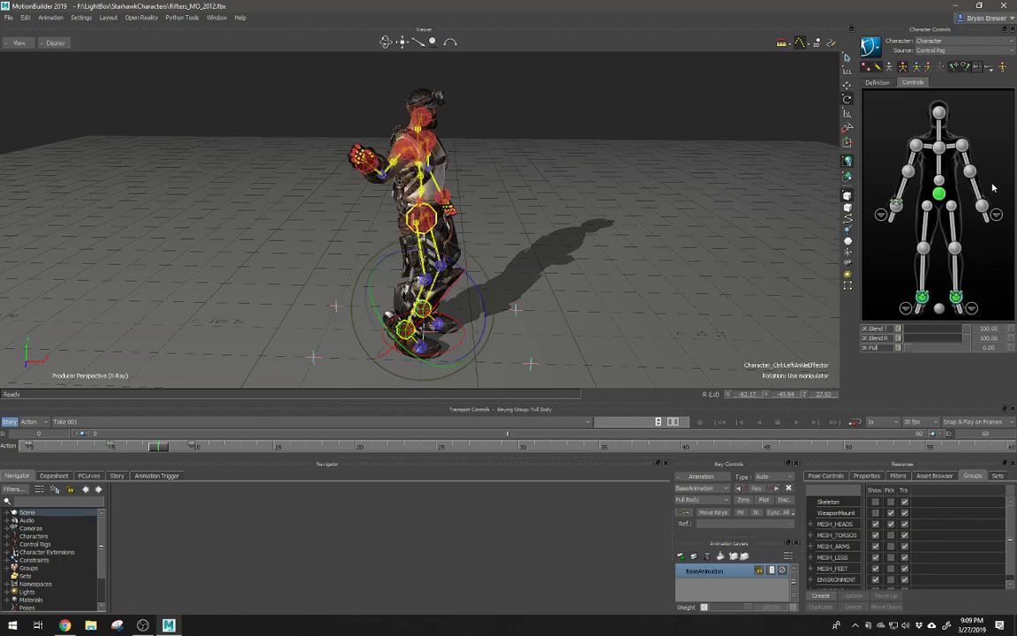
pyautogui.click(966, 68)
pyautogui.click(953, 68)
# Step: Clear the pinning on the right wrist effector and reset the whole character to its stance pose
pyautogui.click(895, 205)
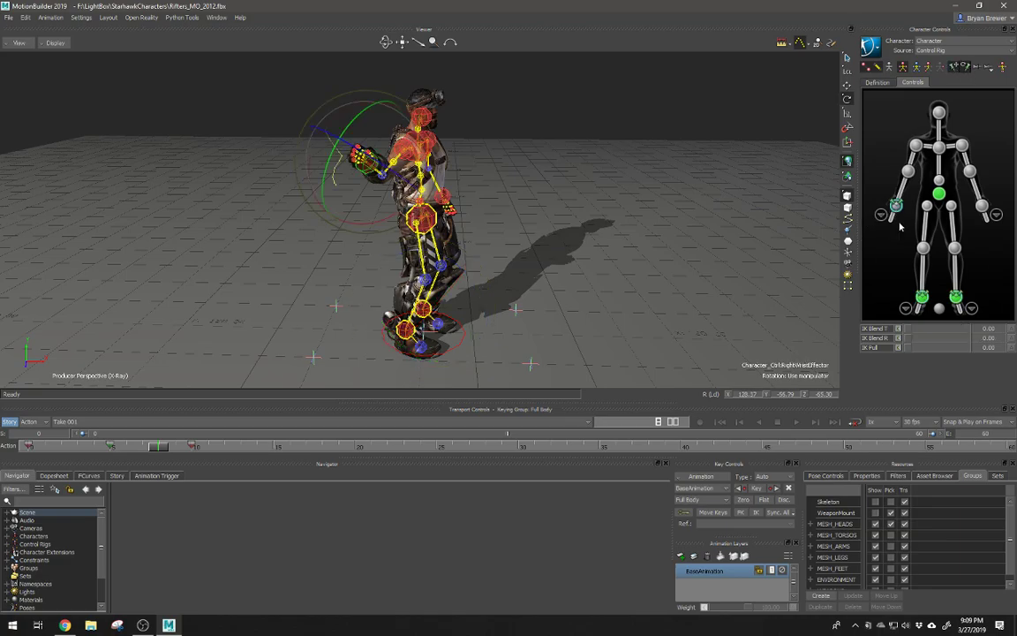
pyautogui.click(1004, 68)
pyautogui.keyDown('alt'); pyautogui.moveTo(428, 210); pyautogui.dragTo(512, 211); pyautogui.keyUp('alt')
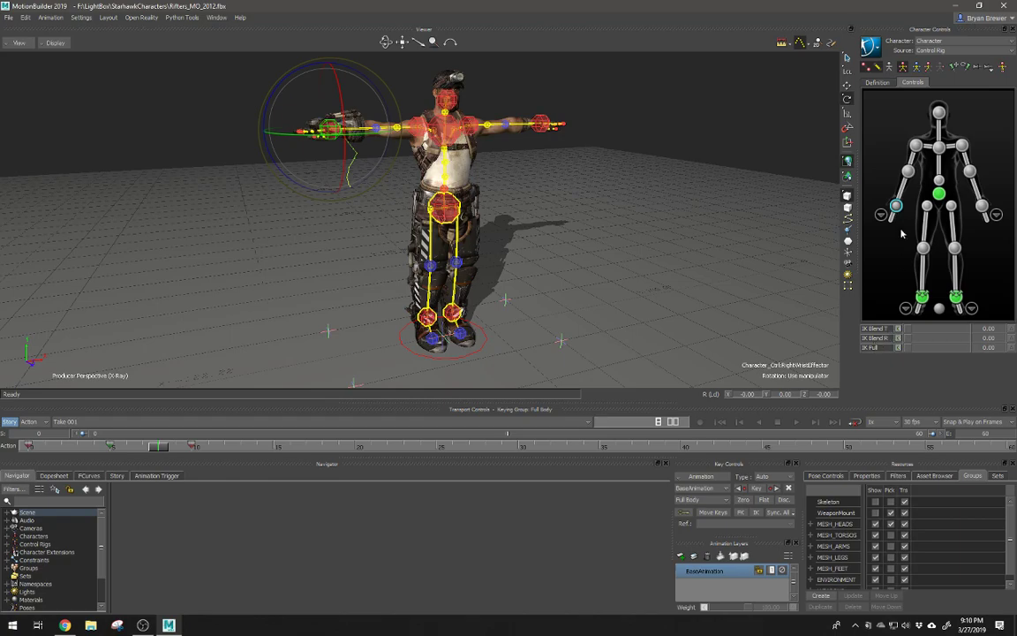
# Step: Lower the right wrist effector from the stance pose to about X -28.5, Y 60
pyautogui.keyDown('ctrl'); pyautogui.keyDown('shift'); pyautogui.moveTo(426, 222); pyautogui.dragTo(535, 226); pyautogui.keyUp('shift'); pyautogui.keyUp('ctrl')
pyautogui.press('t')
pyautogui.keyDown('ctrl'); pyautogui.keyDown('shift'); pyautogui.moveTo(457, 177); pyautogui.dragTo(432, 145); pyautogui.keyUp('shift'); pyautogui.keyUp('ctrl')
pyautogui.moveTo(329, 117); pyautogui.dragTo(360, 173)
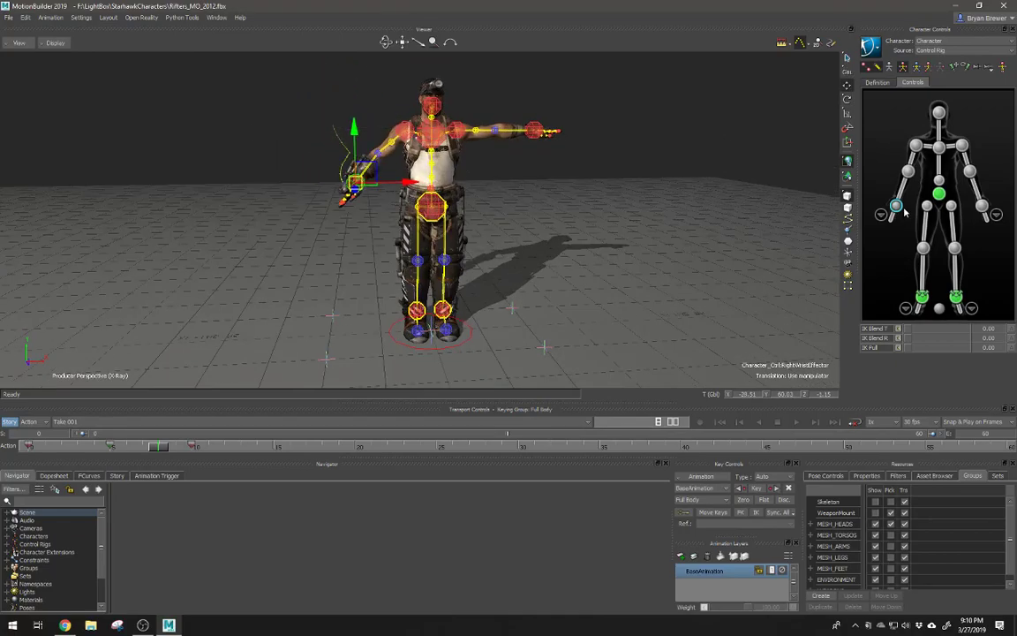
# Step: Select the right knee effector to examine its pinning and IK blend values
pyautogui.click(914, 229)
pyautogui.click(922, 248)
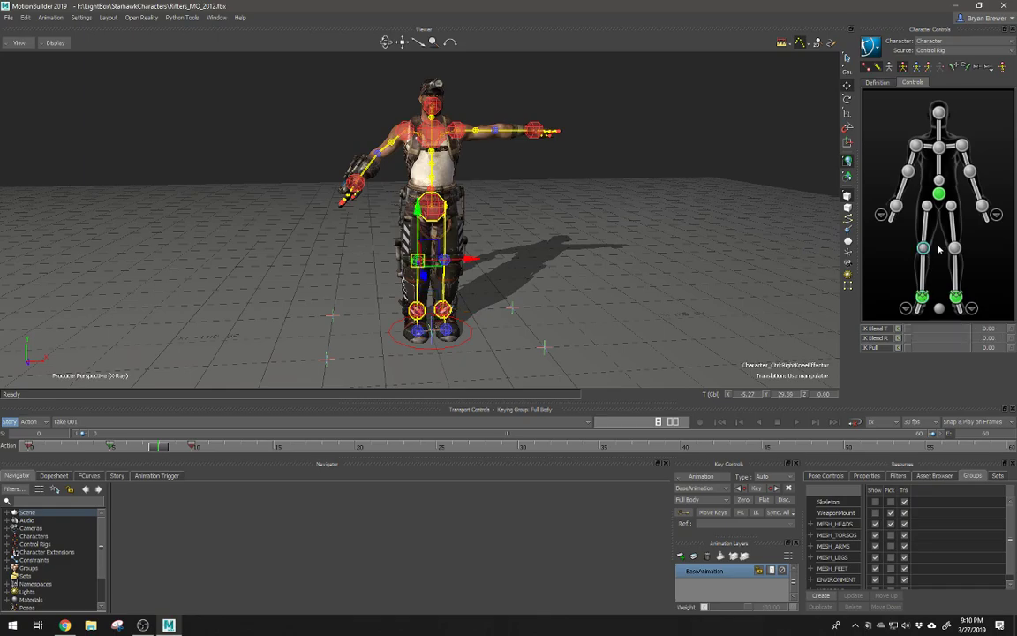
pyautogui.keyDown('ctrl'); pyautogui.moveTo(467, 227); pyautogui.dragTo(549, 253); pyautogui.keyUp('ctrl')
pyautogui.keyDown('ctrl'); pyautogui.moveTo(549, 253); pyautogui.dragTo(510, 212); pyautogui.keyUp('ctrl')
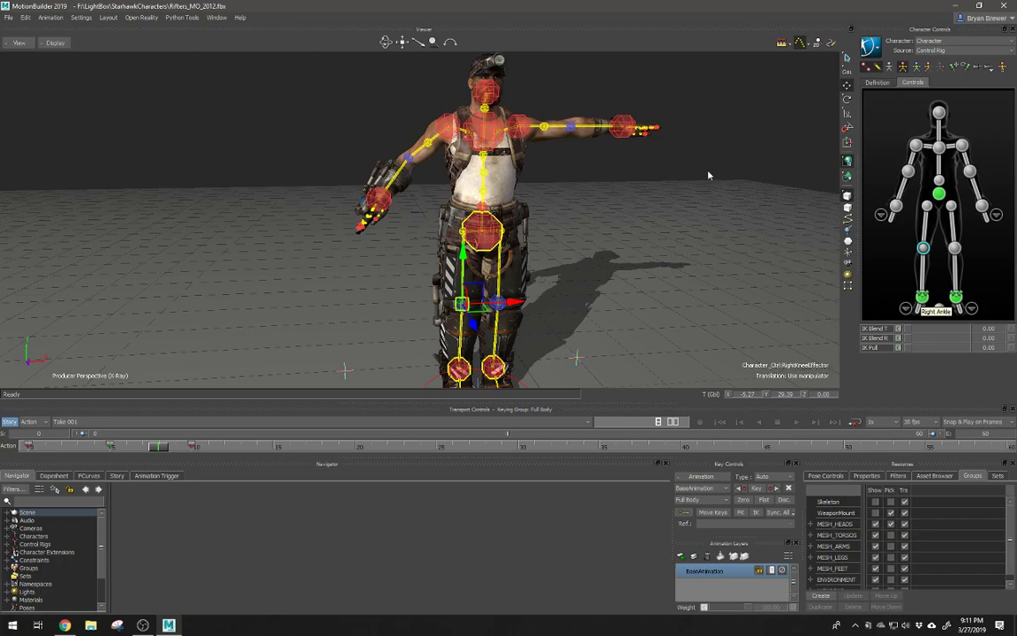
# Step: Set the right wrist effector's IK Blend T and IK Blend R to 100
pyautogui.scroll(2, 505, 189)
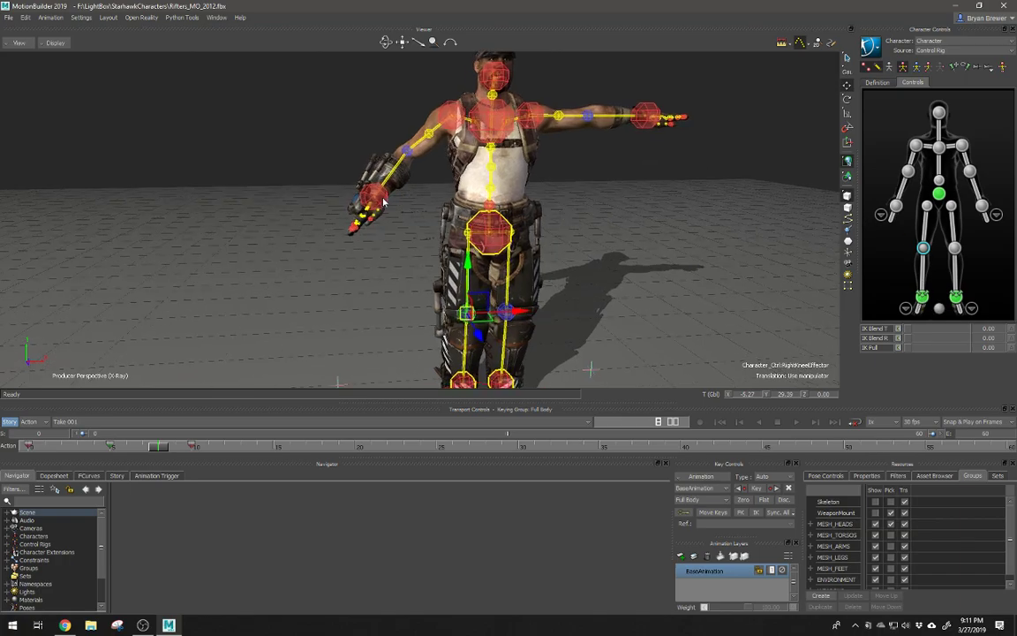
pyautogui.click(382, 200)
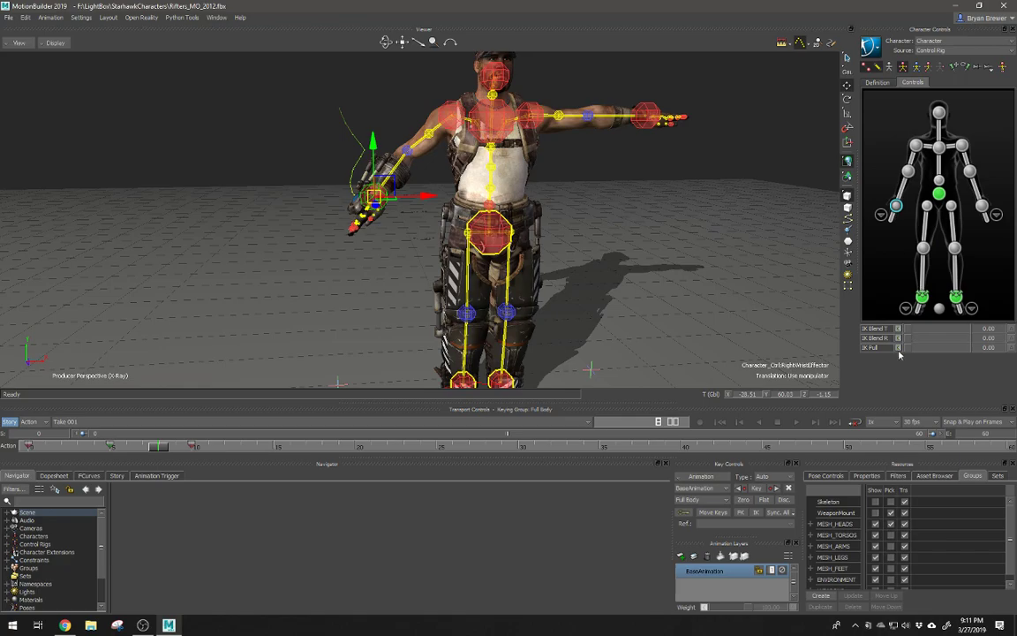
pyautogui.moveTo(908, 330); pyautogui.dragTo(995, 343)
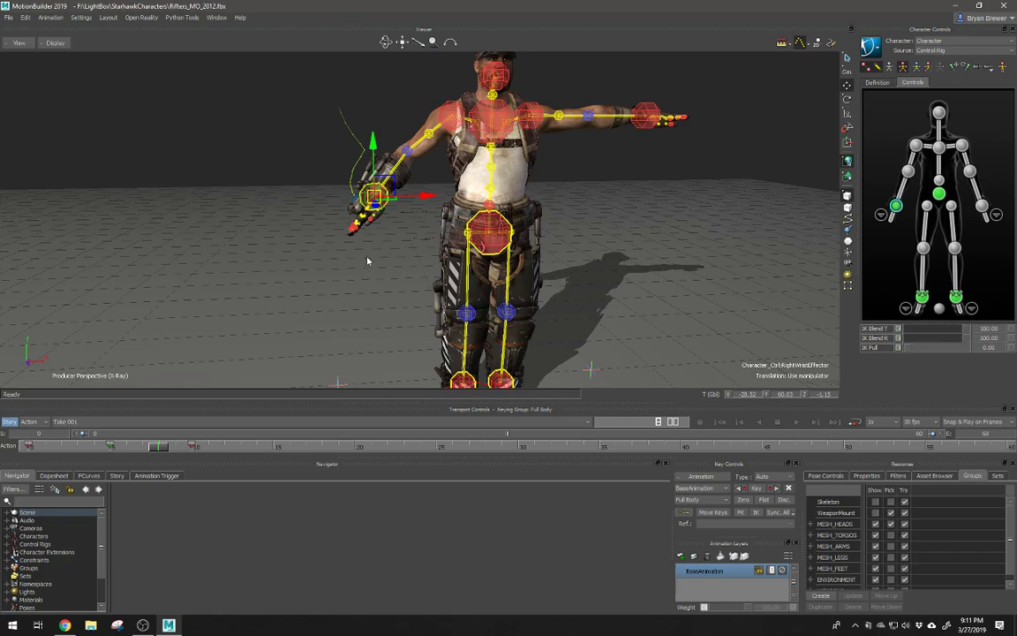
# Step: At frame 15, test moving the right wrist effector to about X -32.4, Y 62.9 without keying, and go to frame 20
pyautogui.moveTo(177, 452); pyautogui.dragTo(287, 449)
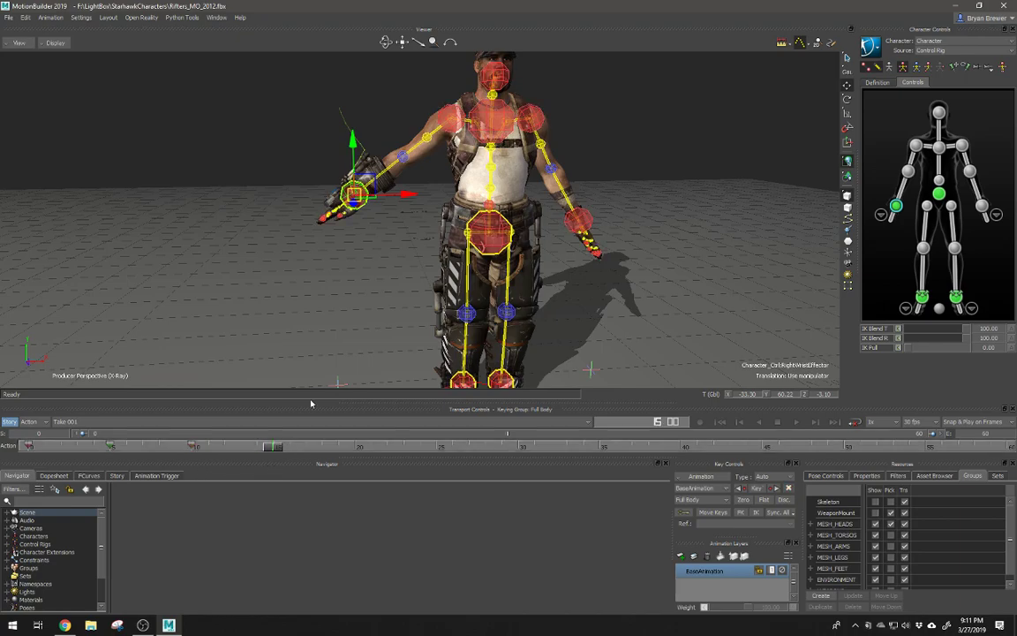
pyautogui.moveTo(378, 183)
pyautogui.mouseDown()
pyautogui.moveTo(363, 169)
pyautogui.moveTo(359, 95)
pyautogui.moveTo(362, 157)
pyautogui.moveTo(374, 173)
pyautogui.mouseUp()
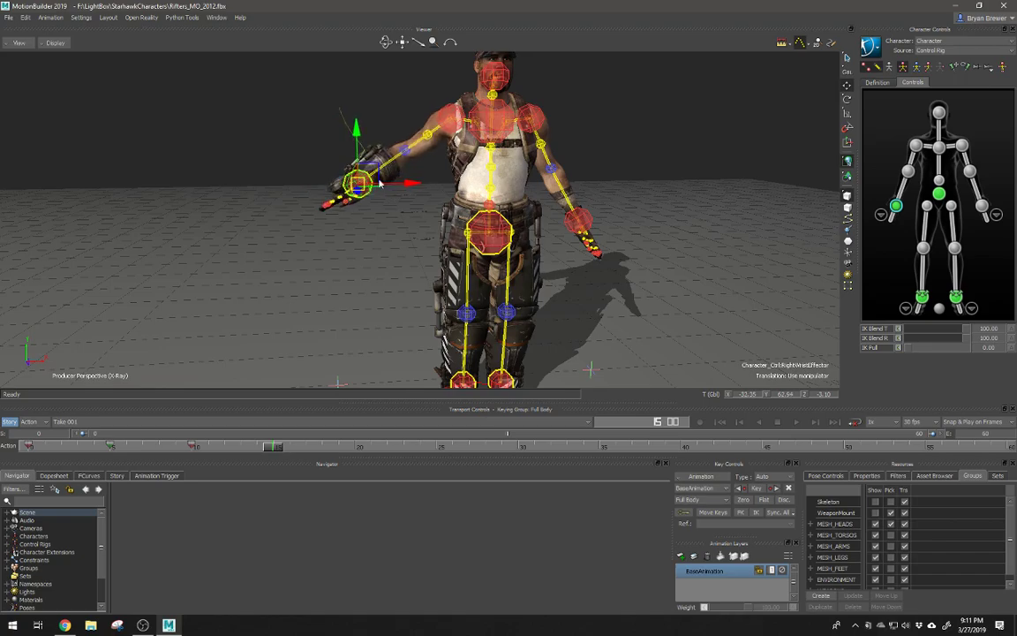
pyautogui.moveTo(275, 447); pyautogui.dragTo(355, 447)
# Step: Try lowering the hips effector at frame 20 and undo the move
pyautogui.click(492, 209)
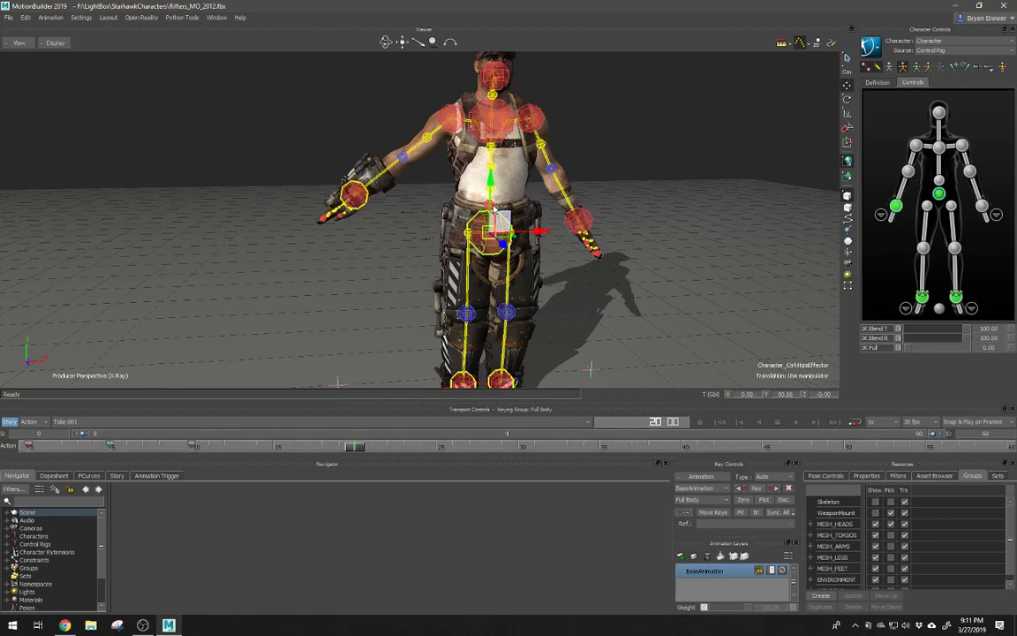
pyautogui.moveTo(492, 181); pyautogui.dragTo(492, 192)
pyautogui.hotkey('ctrl', 'z')
# Step: Pin the right wrist effector in translation and rotation, lower the hips effector at frame 20, and key the full body
pyautogui.click(895, 206)
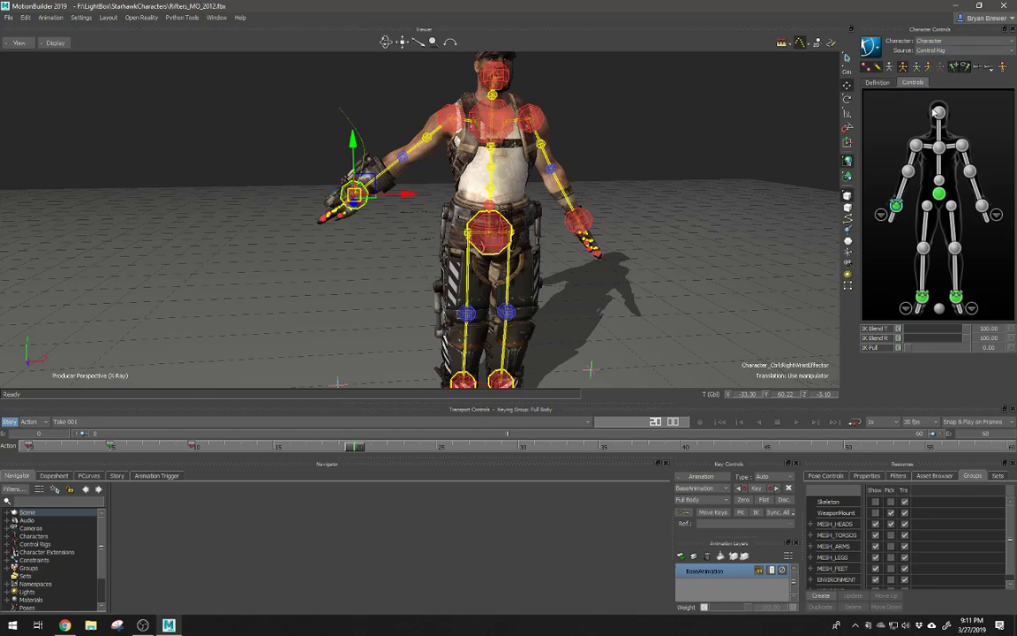
pyautogui.click(937, 194)
pyautogui.moveTo(493, 182); pyautogui.dragTo(499, 232)
pyautogui.press('k')
# Step: Scrub between frames 16 and 25 with the right wrist effector selected to check how the hand holds while the hips drop
pyautogui.moveTo(352, 448); pyautogui.dragTo(296, 469)
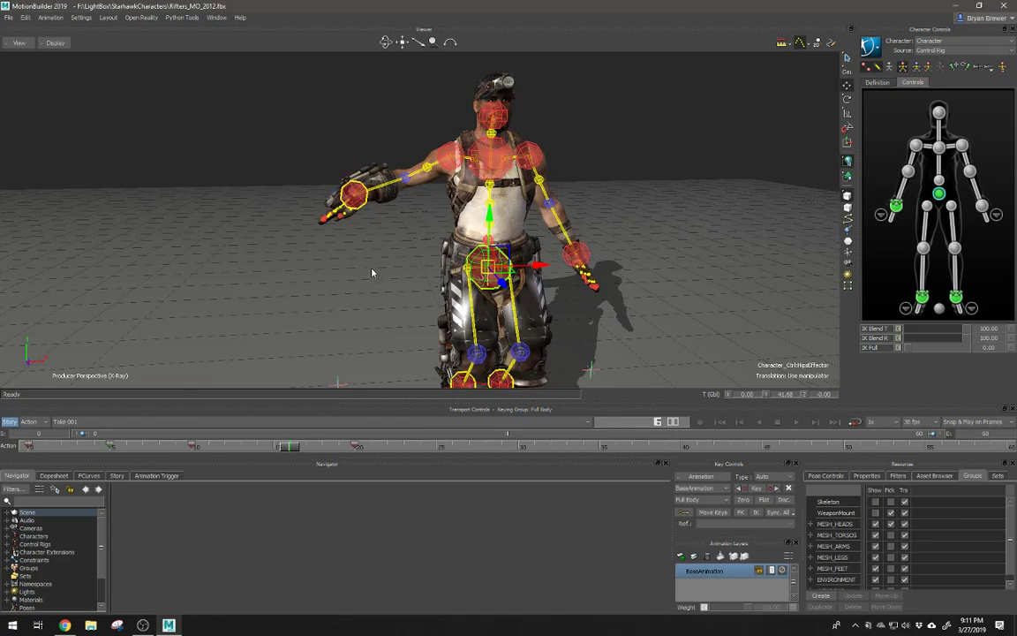
pyautogui.click(324, 181)
pyautogui.moveTo(293, 447); pyautogui.dragTo(353, 453)
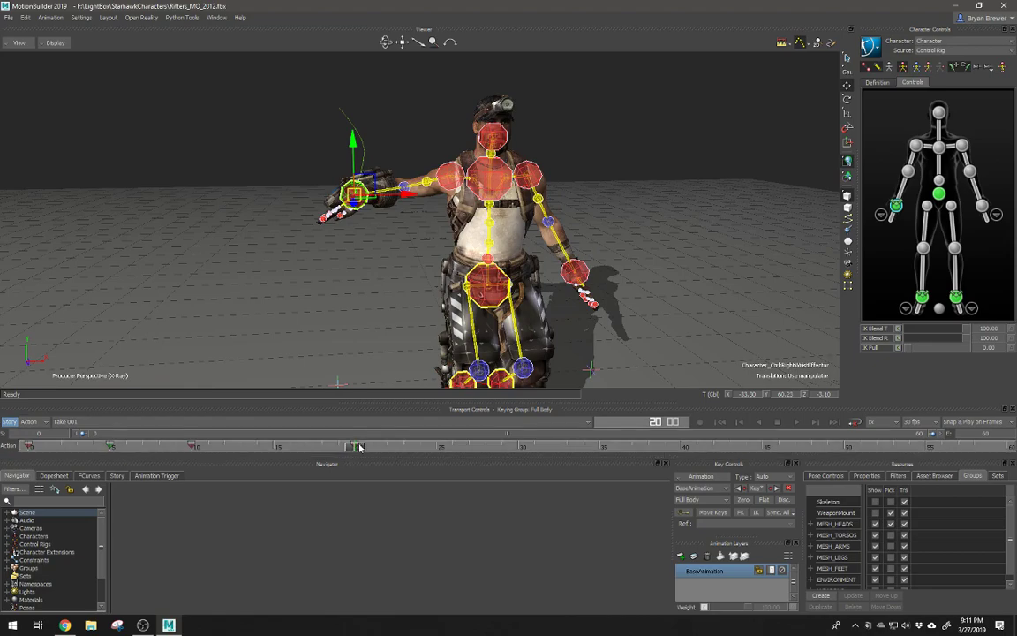
pyautogui.moveTo(359, 447); pyautogui.dragTo(437, 448)
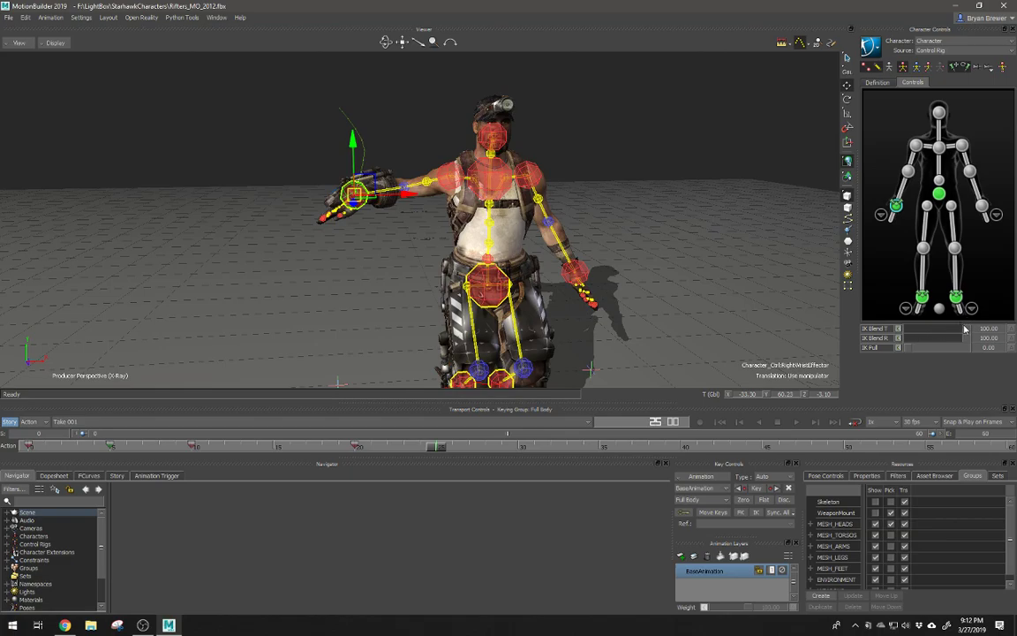
pyautogui.moveTo(441, 447); pyautogui.dragTo(356, 458)
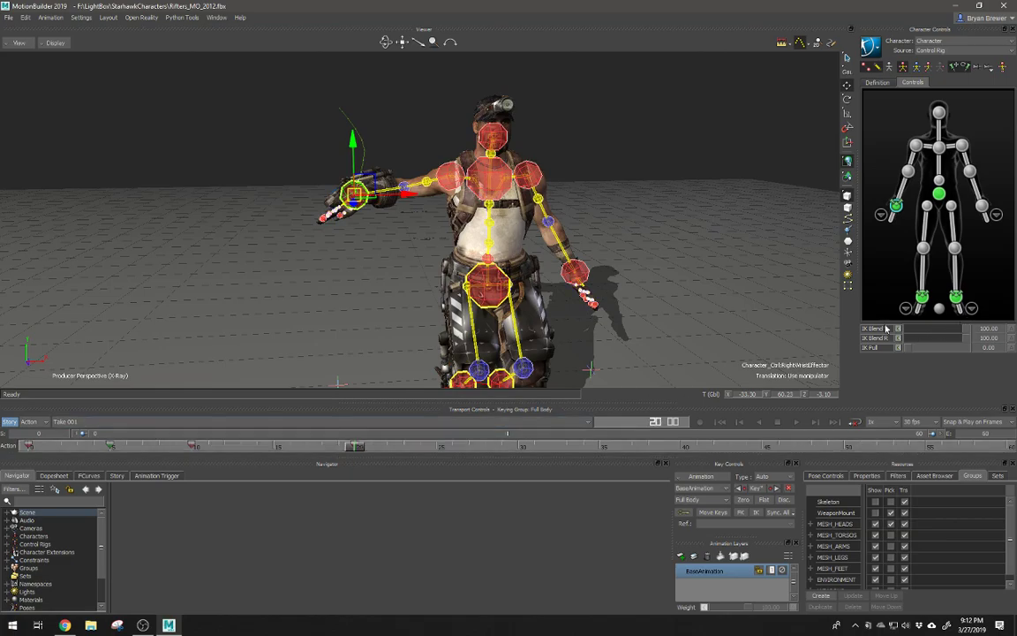
# Step: Key the right wrist's IK Blend T at 100 on frame 20, and at frame 25 set IK Blend T and R to 0
pyautogui.click(897, 329)
pyautogui.moveTo(356, 448); pyautogui.dragTo(438, 446)
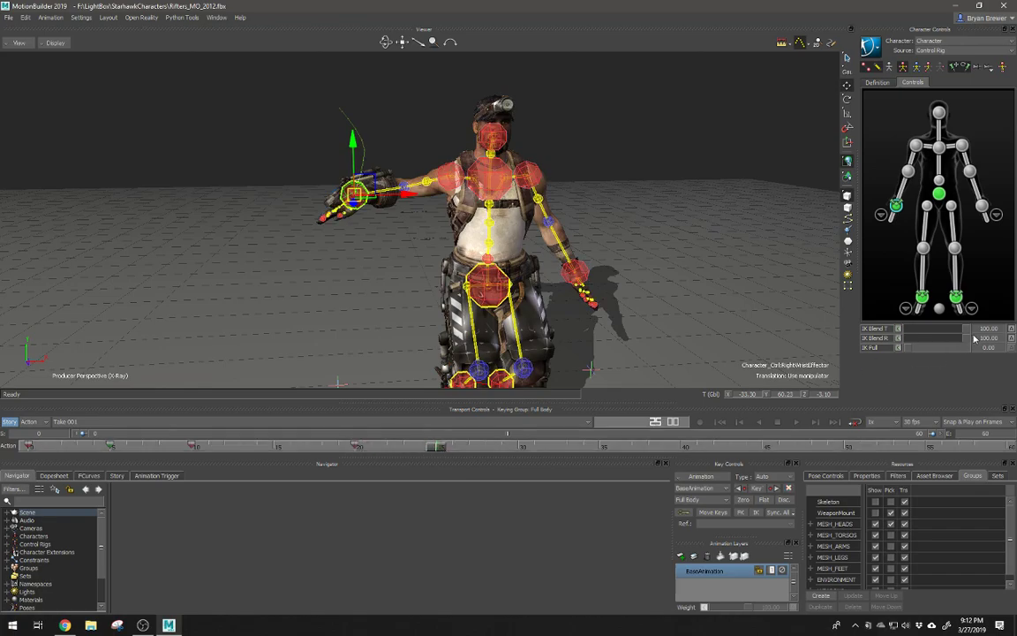
pyautogui.moveTo(955, 335); pyautogui.dragTo(940, 343)
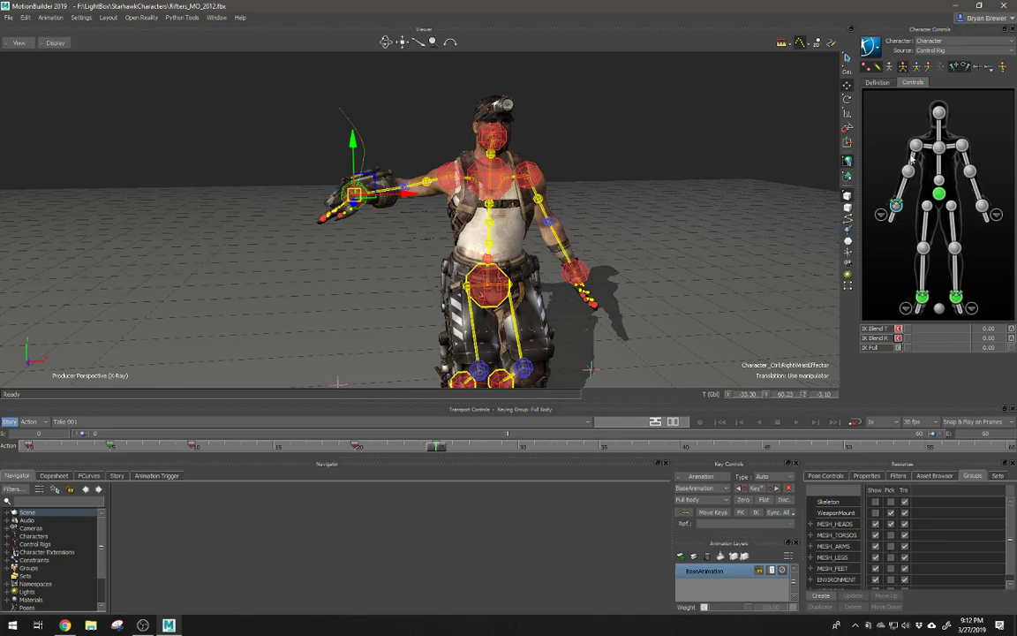
# Step: Unpin the right wrist effector, rotate the right arm down in front of the body at frame 25, and key the full body
pyautogui.click(902, 196)
pyautogui.press('r')
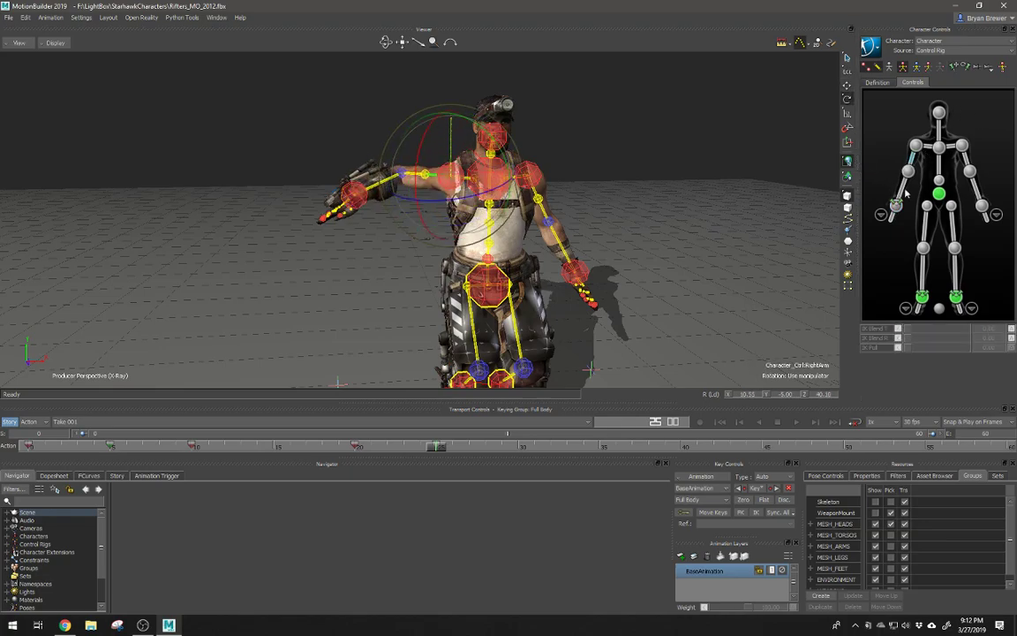
pyautogui.click(895, 206)
pyautogui.click(953, 67)
pyautogui.click(965, 67)
pyautogui.click(911, 158)
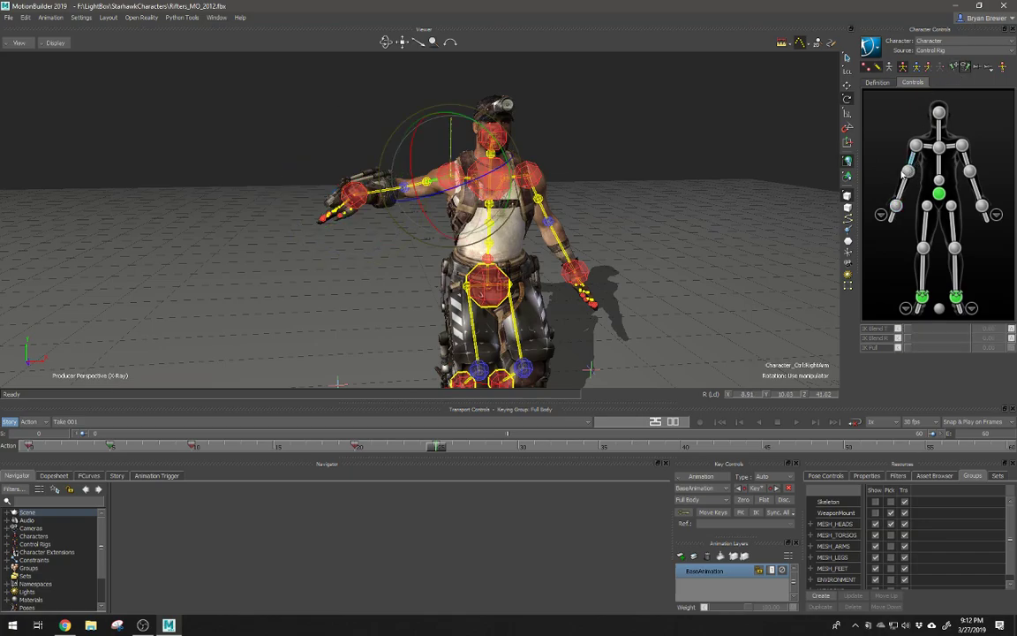
pyautogui.moveTo(405, 185); pyautogui.dragTo(525, 339)
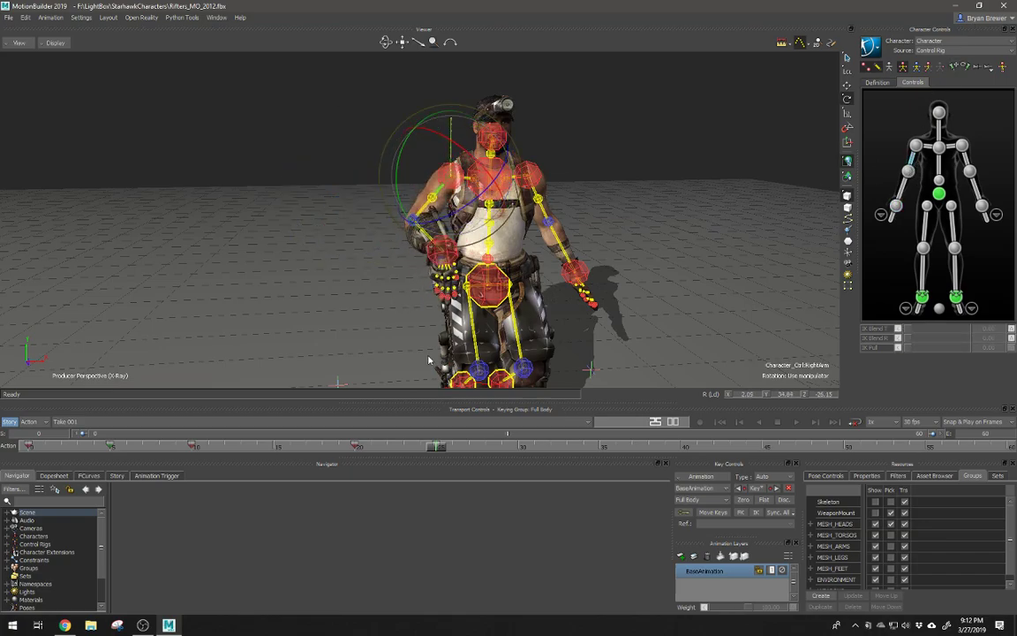
pyautogui.moveTo(429, 360); pyautogui.dragTo(470, 353)
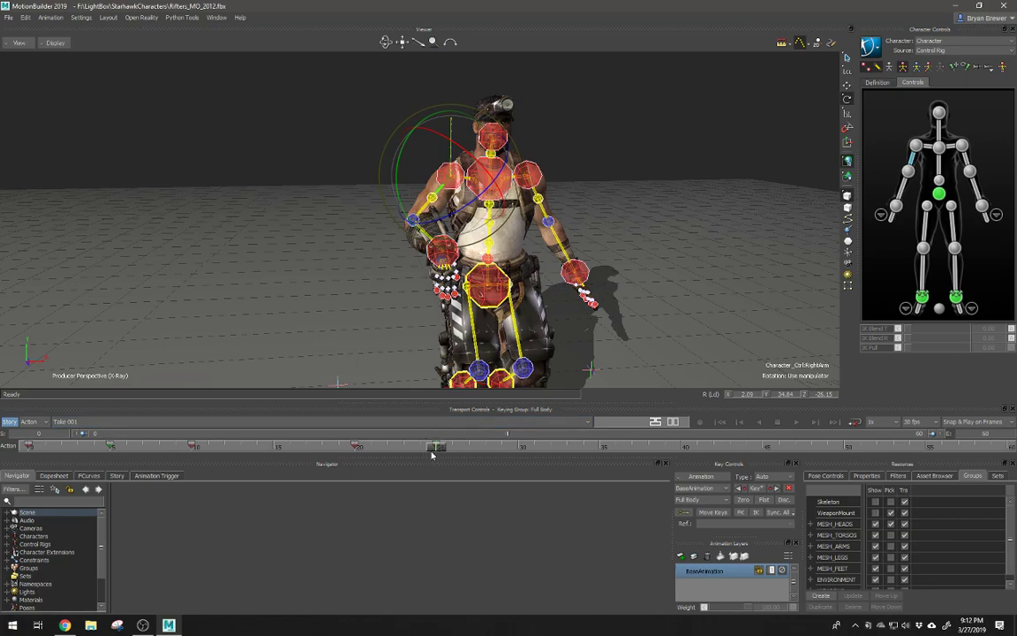
# Step: At frame 30, rotate the right arm up overhead, key the full body, and scrub back to check the wrist trajectory
pyautogui.moveTo(437, 449); pyautogui.dragTo(522, 456)
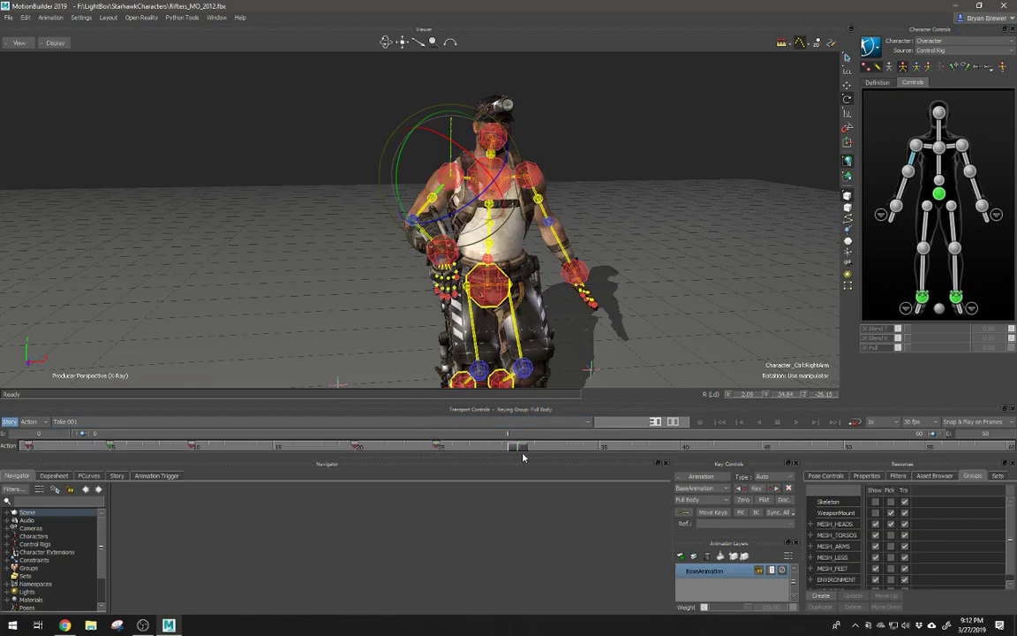
pyautogui.moveTo(463, 208); pyautogui.dragTo(402, 79)
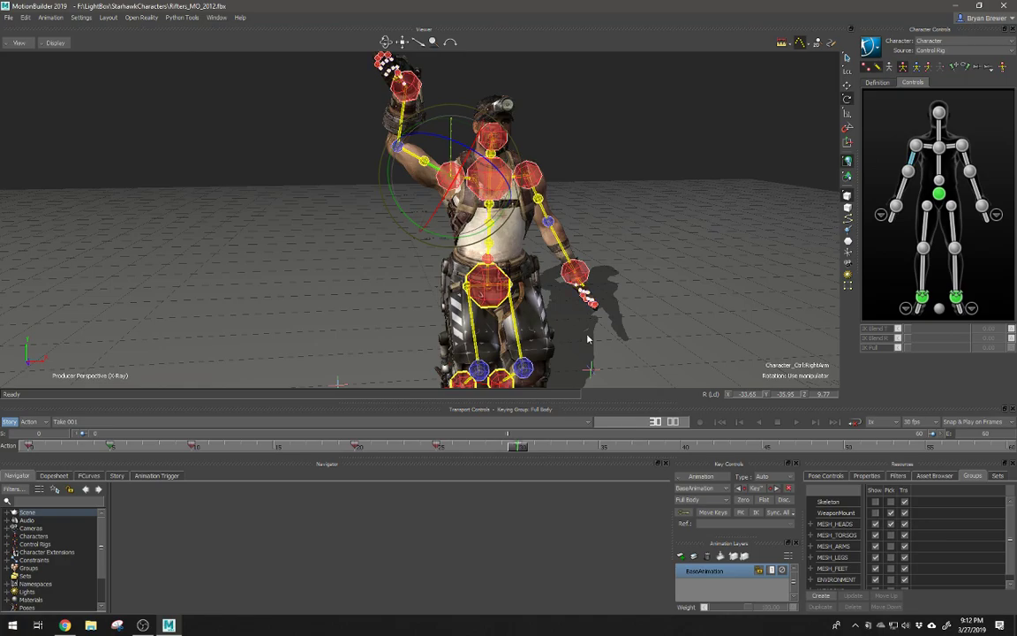
pyautogui.click(896, 207)
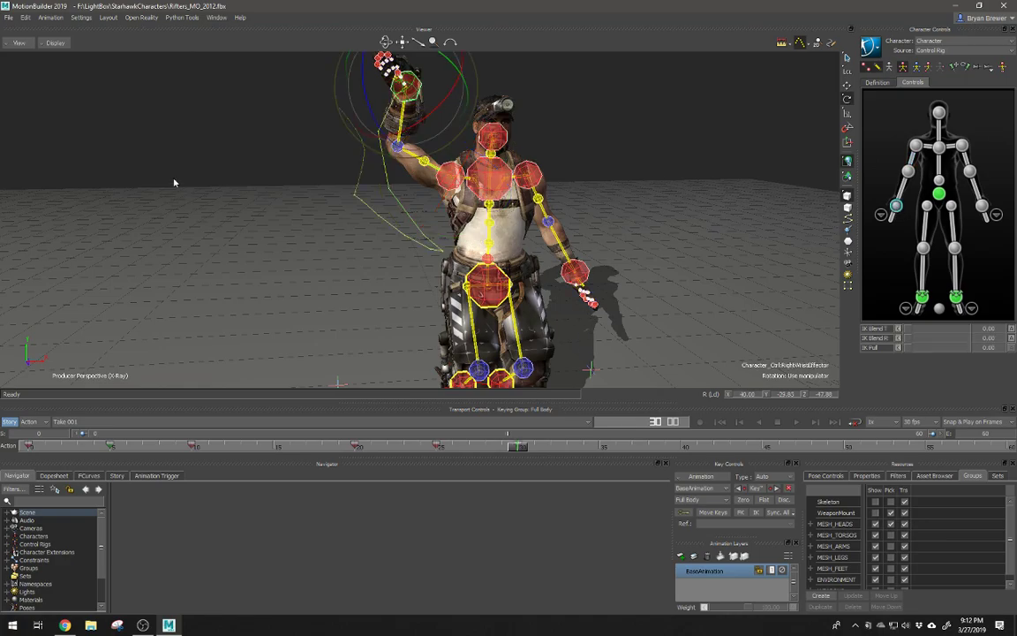
pyautogui.keyDown('ctrl'); pyautogui.keyDown('shift'); pyautogui.moveTo(400, 178); pyautogui.dragTo(452, 175); pyautogui.keyUp('shift'); pyautogui.keyUp('ctrl')
pyautogui.moveTo(518, 444); pyautogui.dragTo(482, 493)
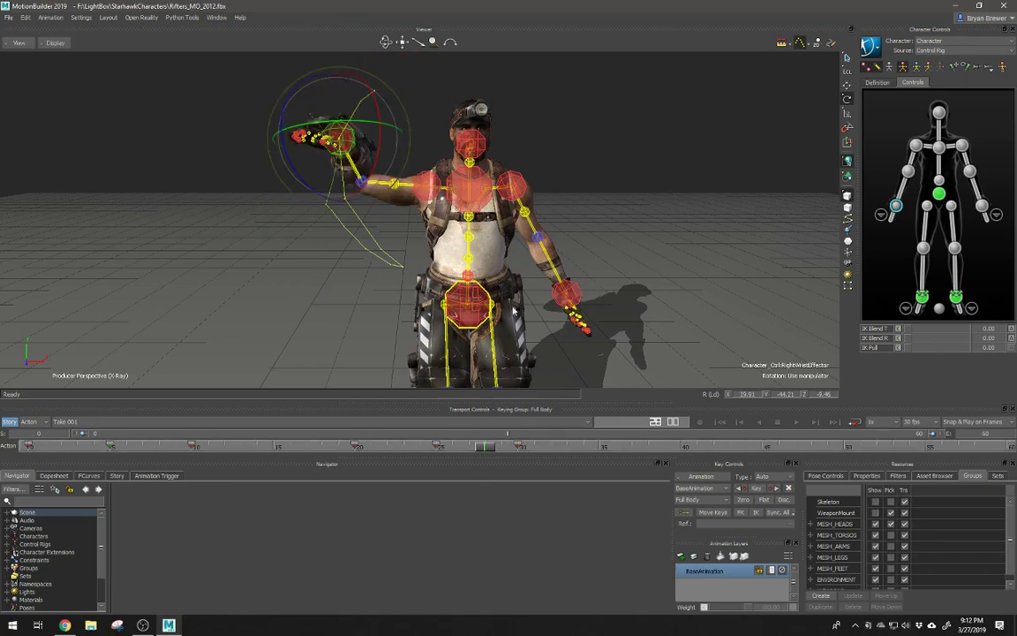
# Step: Raise the hips effector at frame 30, key the pose, and scrub back to frame 28 to check the motion
pyautogui.click(474, 306)
pyautogui.press('t')
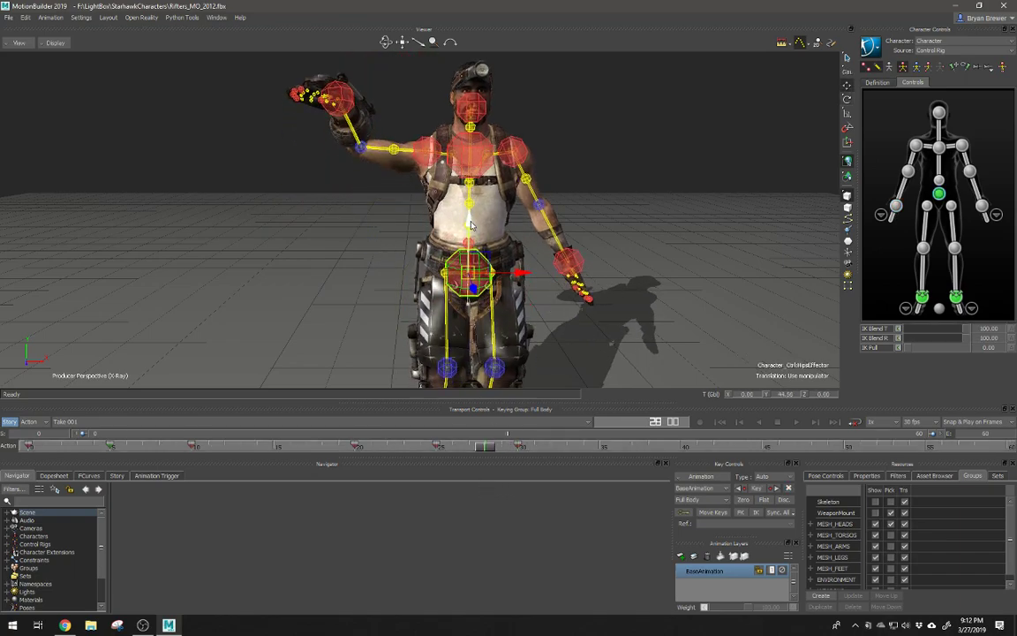
pyautogui.moveTo(483, 446); pyautogui.dragTo(519, 450)
pyautogui.moveTo(472, 255); pyautogui.dragTo(476, 224)
pyautogui.scroll(-3, 618, 243)
pyautogui.moveTo(521, 448); pyautogui.dragTo(493, 435)
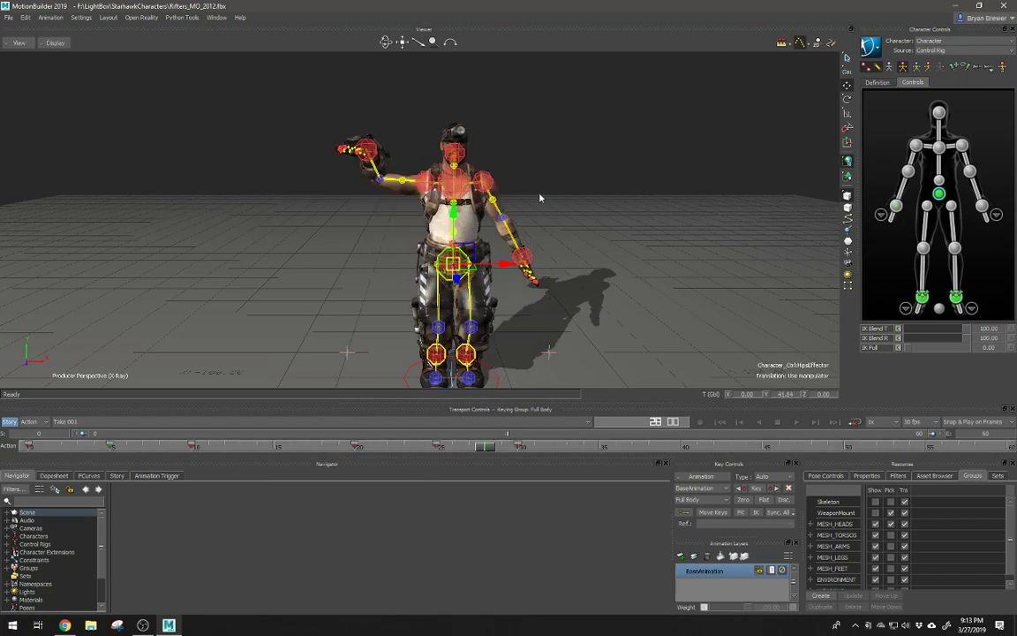
# Step: Select the right wrist effector and scrub up to frame 30 to examine its trajectory
pyautogui.click(562, 204)
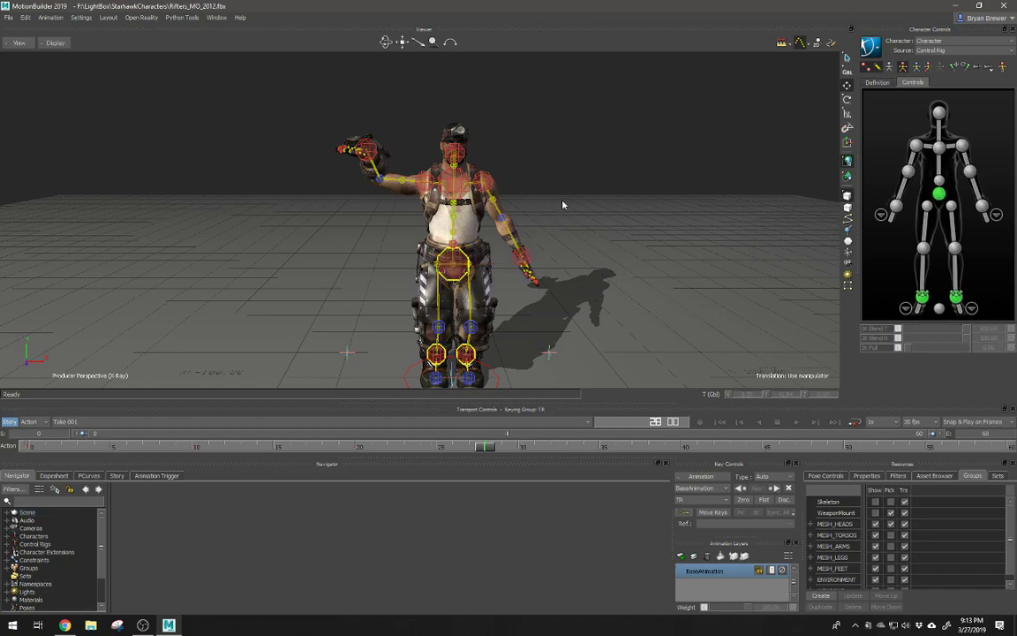
pyautogui.click(897, 207)
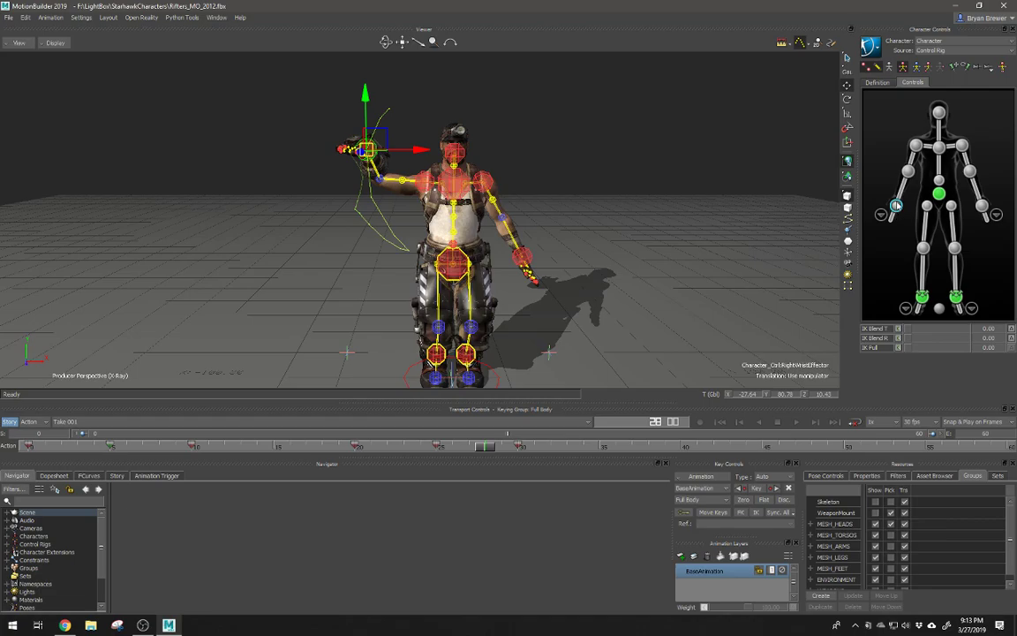
pyautogui.scroll(6, 395, 141)
pyautogui.scroll(-3, 391, 141)
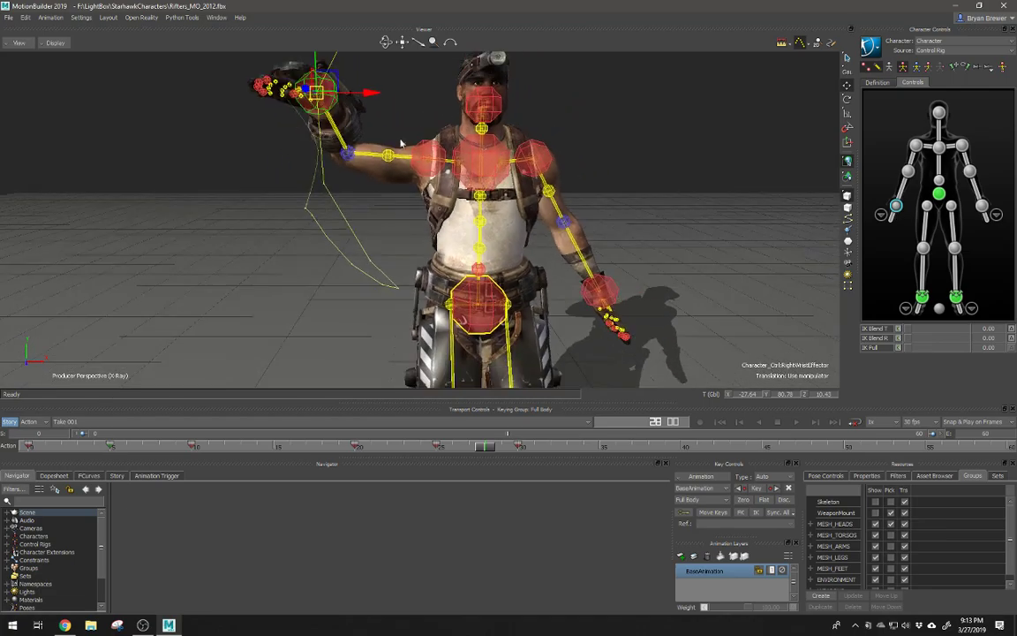
pyautogui.keyDown('ctrl'); pyautogui.moveTo(773, 234); pyautogui.dragTo(464, 152); pyautogui.keyUp('ctrl')
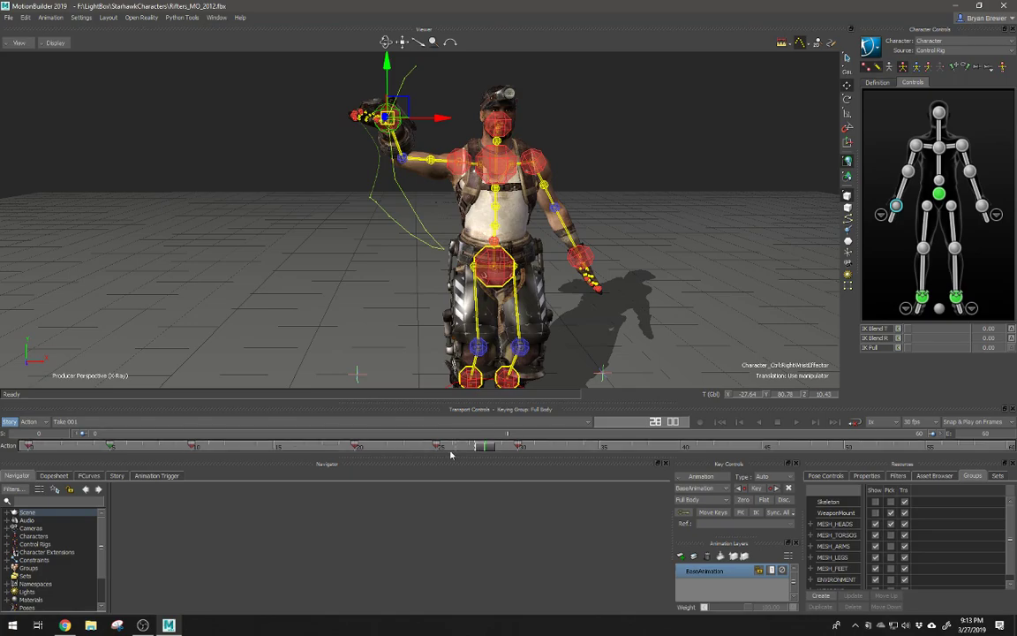
pyautogui.moveTo(490, 447); pyautogui.dragTo(518, 449)
# Step: Show the right wrist effector's rotation curves in FCurves and frame them, with the take at frame 10
pyautogui.click(88, 476)
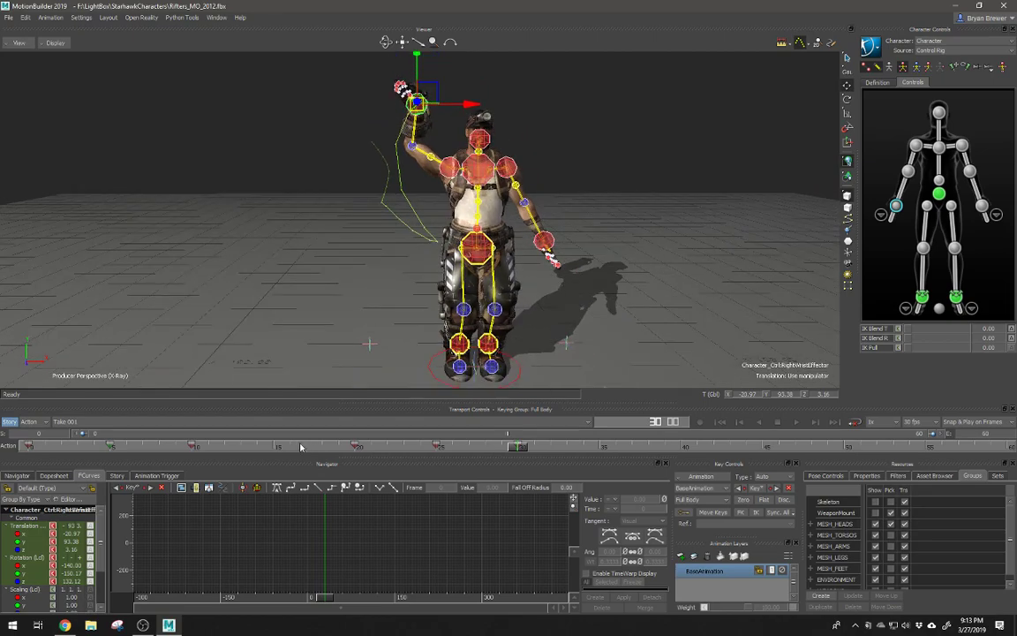
pyautogui.click(193, 449)
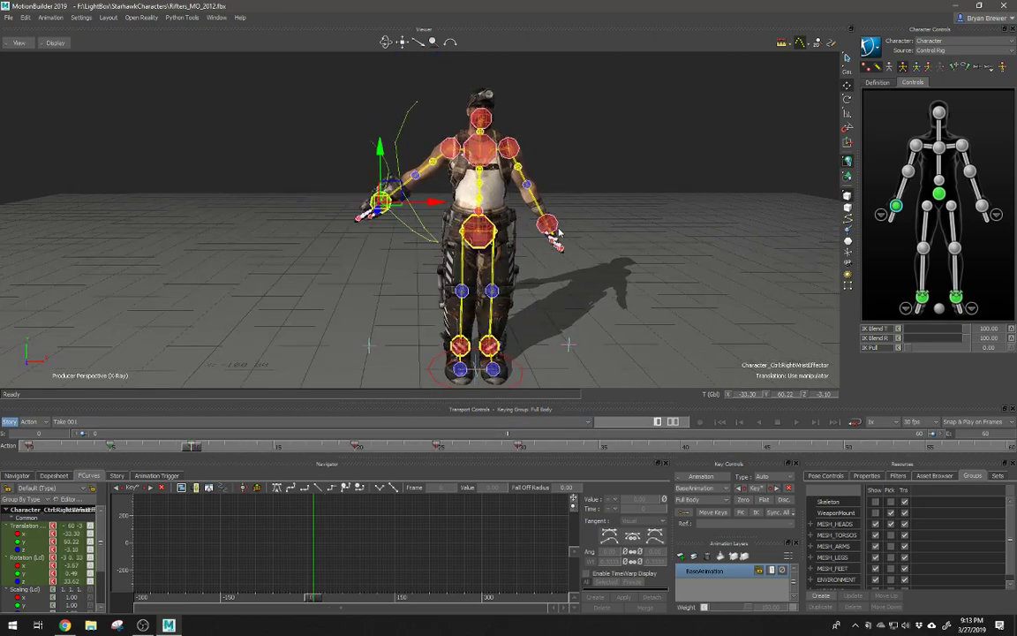
pyautogui.click(27, 557)
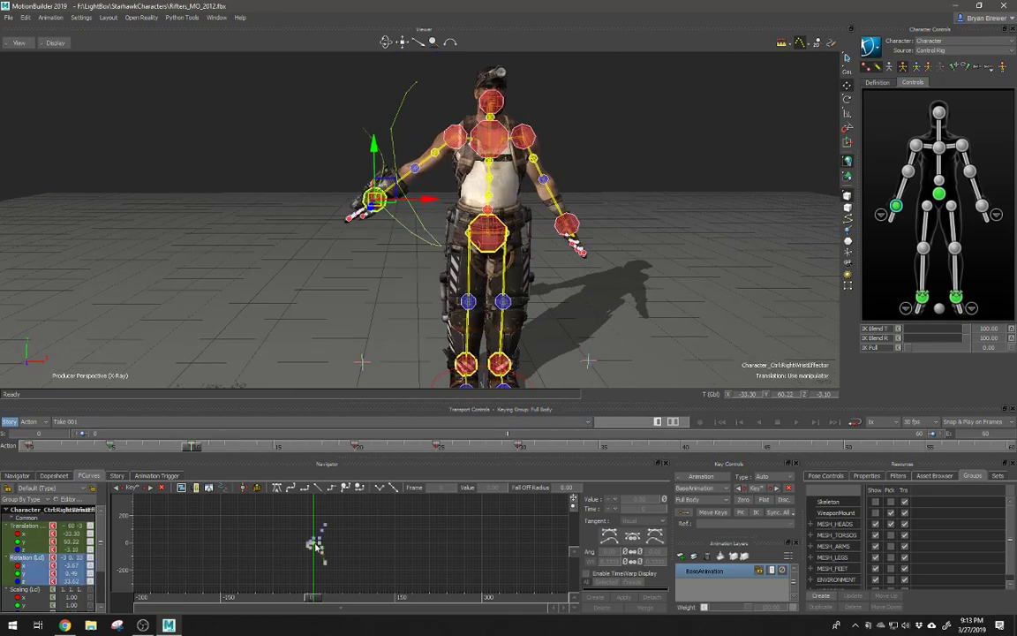
pyautogui.press('a')
pyautogui.scroll(-1, 377, 553)
pyautogui.moveTo(312, 507); pyautogui.dragTo(280, 533)
# Step: Set the right wrist effector's Z rotation key at frame 10 to 41.39, viewing the hand from the character's side
pyautogui.moveTo(133, 530)
pyautogui.mouseDown()
pyautogui.moveTo(132, 510)
pyautogui.moveTo(134, 537)
pyautogui.mouseUp()
pyautogui.keyDown('alt'); pyautogui.moveTo(364, 235); pyautogui.dragTo(413, 253, button='right'); pyautogui.keyUp('alt')
pyautogui.moveTo(413, 253)
pyautogui.keyDown('alt'); pyautogui.mouseDown()
pyautogui.moveTo(473, 279)
pyautogui.moveTo(463, 287)
pyautogui.mouseUp(); pyautogui.keyUp('alt')
pyautogui.moveTo(132, 535)
pyautogui.mouseDown()
pyautogui.moveTo(135, 521)
pyautogui.moveTo(148, 532)
pyautogui.mouseUp()
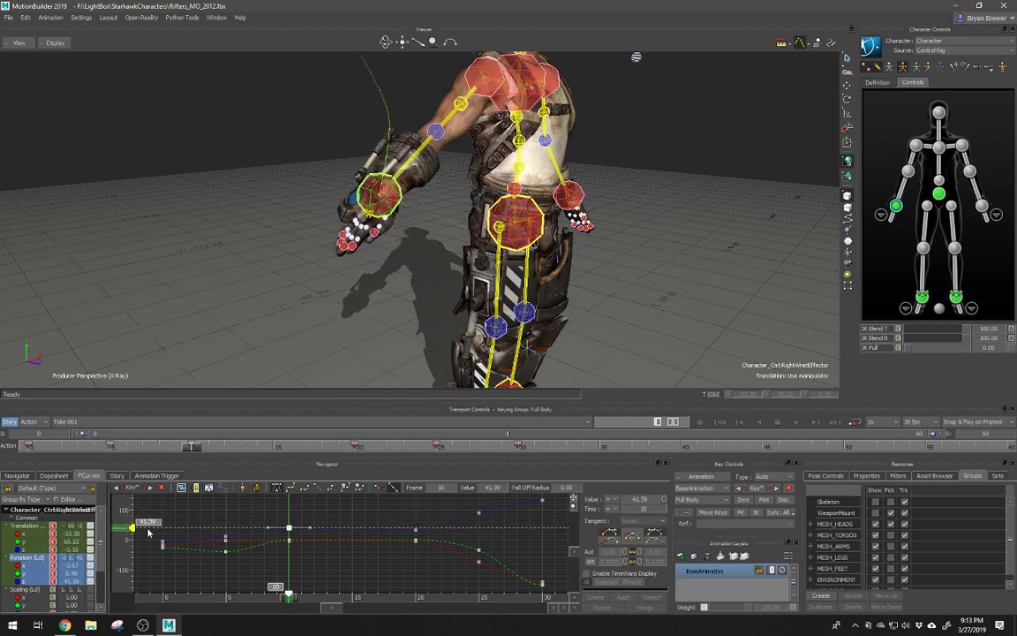
# Step: Go to frame 25 and set the right wrist effector's Z rotation key there to 105.75
pyautogui.moveTo(292, 599); pyautogui.dragTo(483, 607)
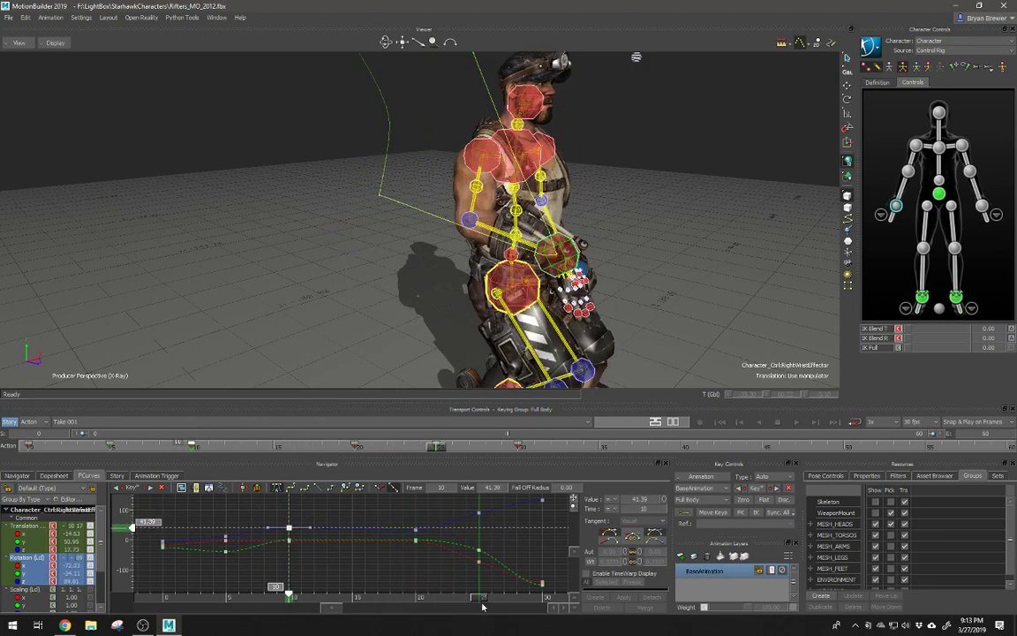
pyautogui.click(477, 512)
pyautogui.moveTo(137, 518); pyautogui.dragTo(144, 538)
pyautogui.moveTo(149, 532); pyautogui.dragTo(164, 510)
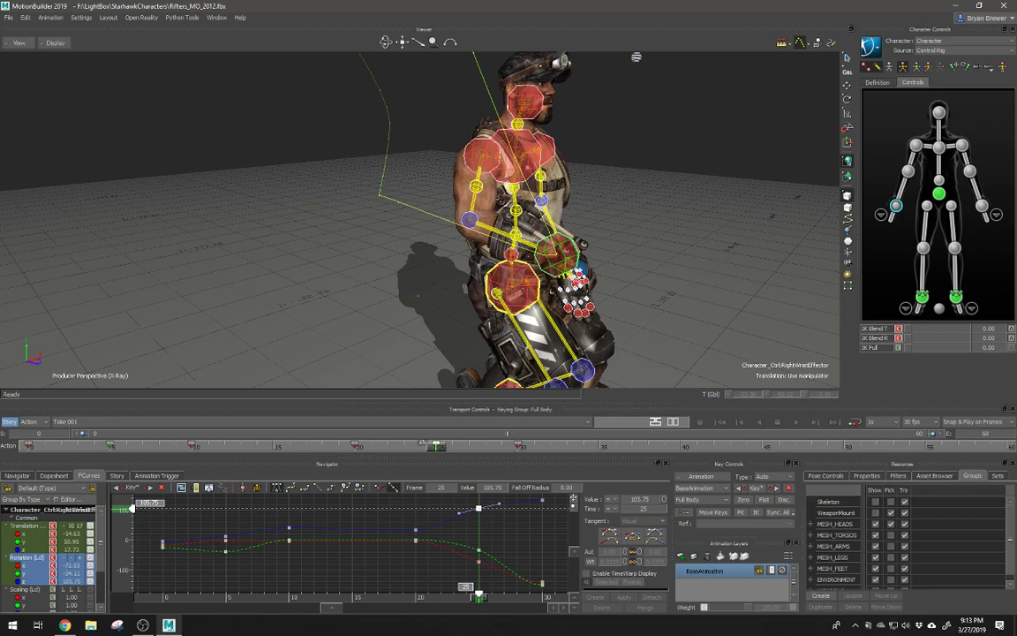
# Step: Try the Z rotation key at frame 25 at 70.10 while on frame 22, and try shifting the frame 20 key and undo it
pyautogui.moveTo(484, 601); pyautogui.dragTo(440, 605)
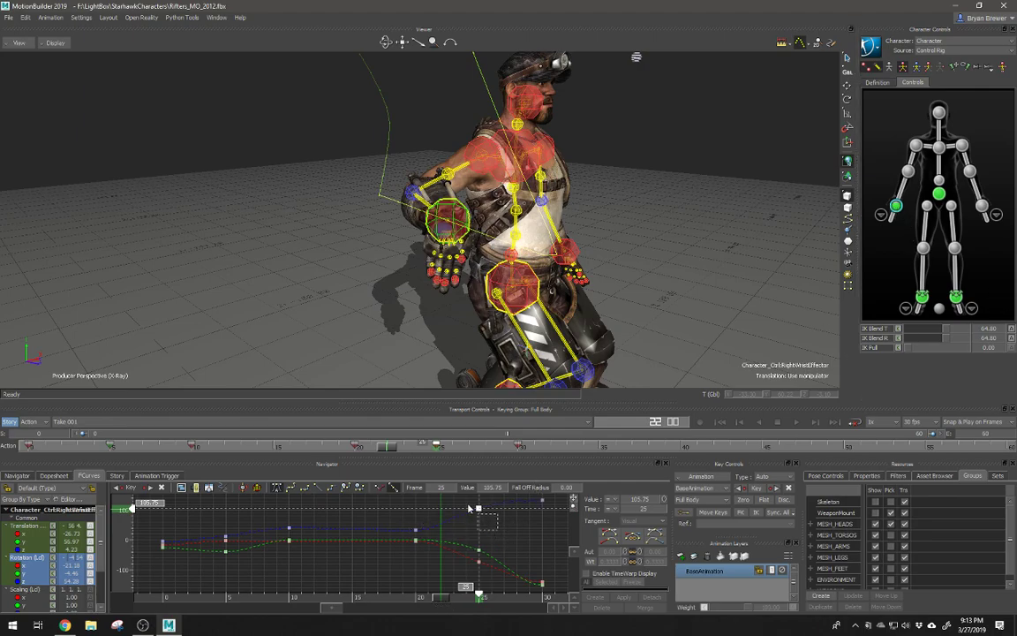
pyautogui.moveTo(128, 512)
pyautogui.mouseDown()
pyautogui.moveTo(129, 542)
pyautogui.moveTo(132, 512)
pyautogui.moveTo(139, 535)
pyautogui.moveTo(134, 514)
pyautogui.mouseUp()
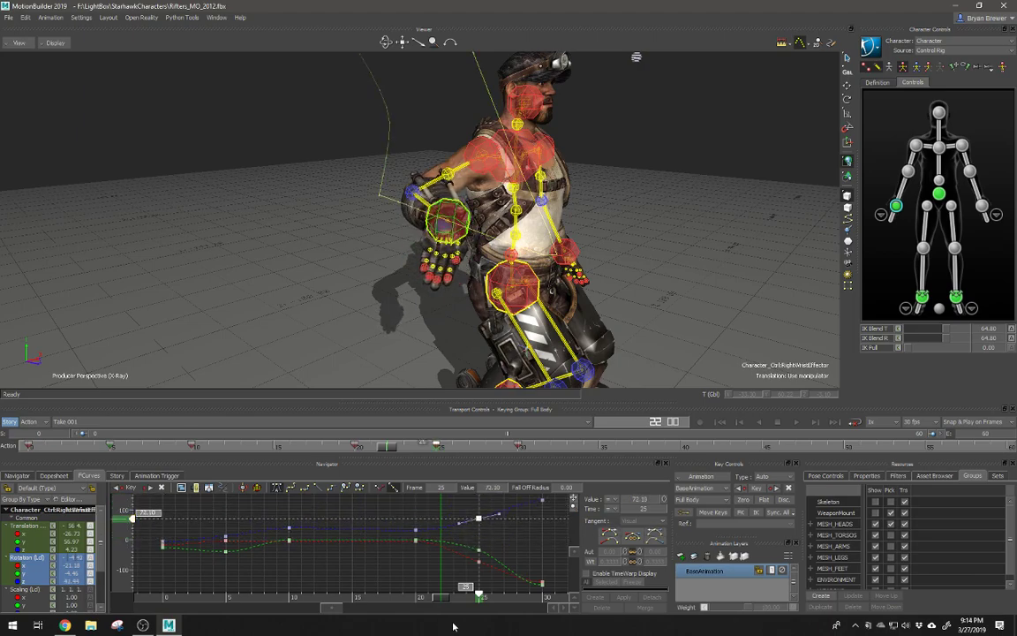
pyautogui.click(420, 600)
pyautogui.moveTo(445, 520); pyautogui.dragTo(409, 535)
pyautogui.moveTo(136, 534)
pyautogui.mouseDown()
pyautogui.moveTo(137, 518)
pyautogui.moveTo(138, 540)
pyautogui.mouseUp()
pyautogui.hotkey('ctrl', 'z')
# Step: Return to frame 25 and bring the wrist effector's Z rotation key back to 105.75
pyautogui.click(476, 599)
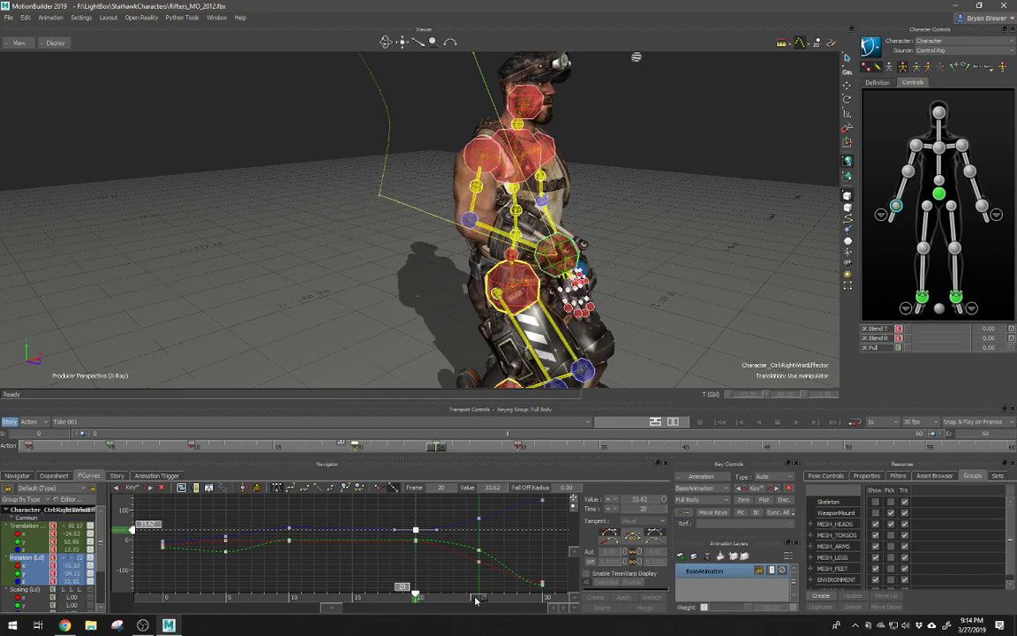
pyautogui.moveTo(512, 527); pyautogui.dragTo(450, 504)
pyautogui.moveTo(119, 519); pyautogui.dragTo(137, 511)
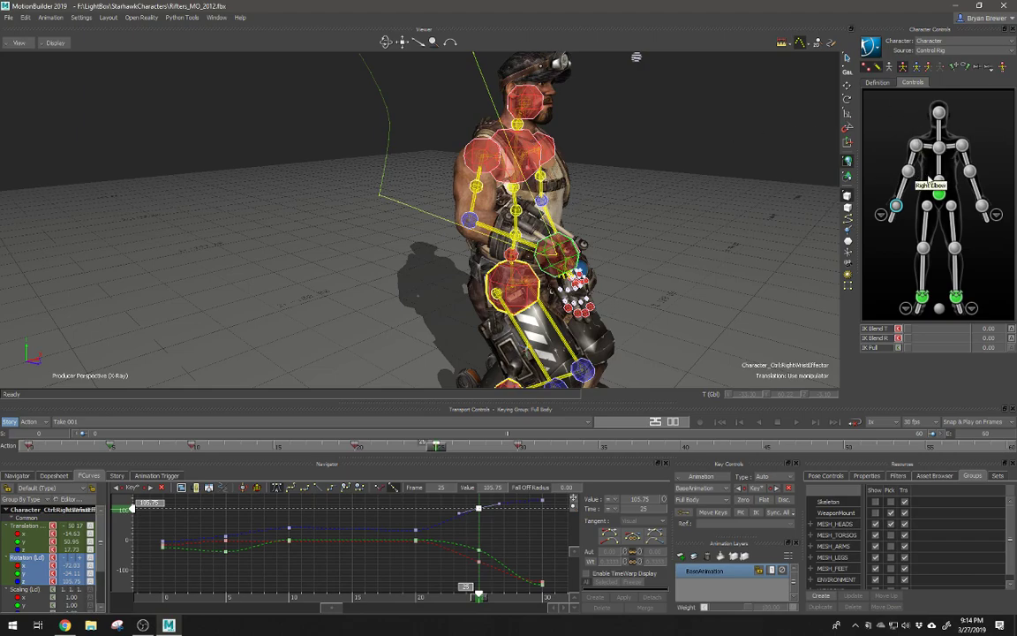
# Step: Select the right hand FK control and show its rotation curves, zoomed in around frames 10 to 30
pyautogui.click(893, 211)
pyautogui.click(892, 215)
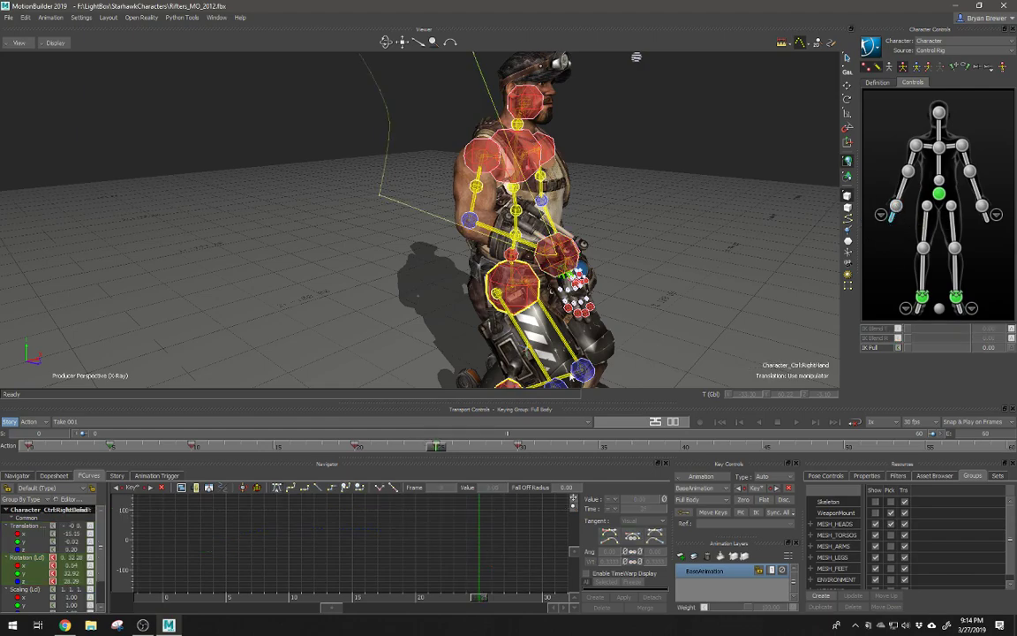
pyautogui.click(78, 557)
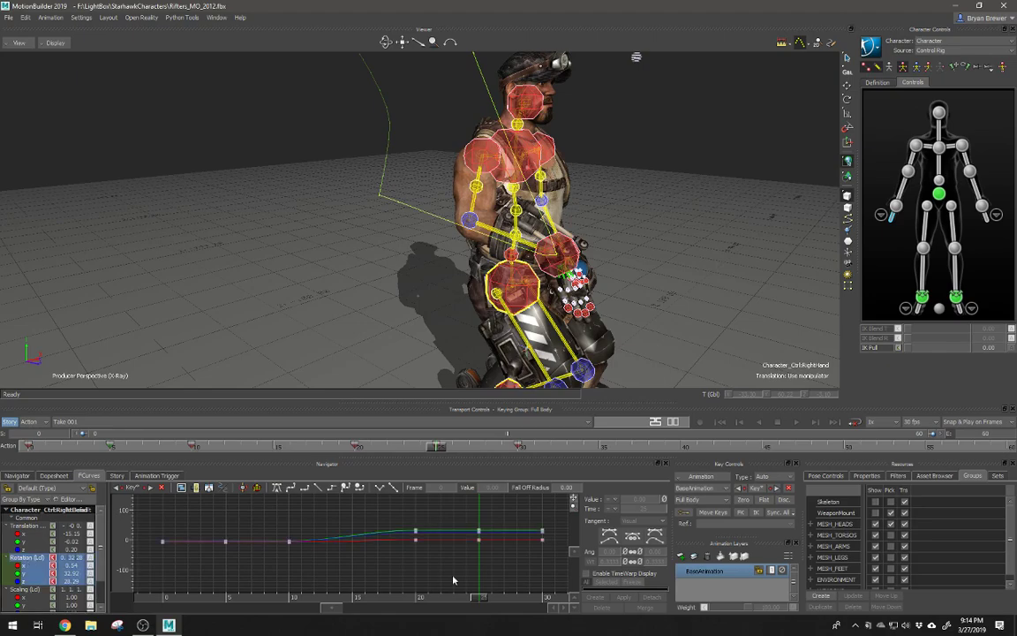
pyautogui.keyDown('ctrl'); pyautogui.moveTo(504, 539); pyautogui.dragTo(606, 594); pyautogui.keyUp('ctrl')
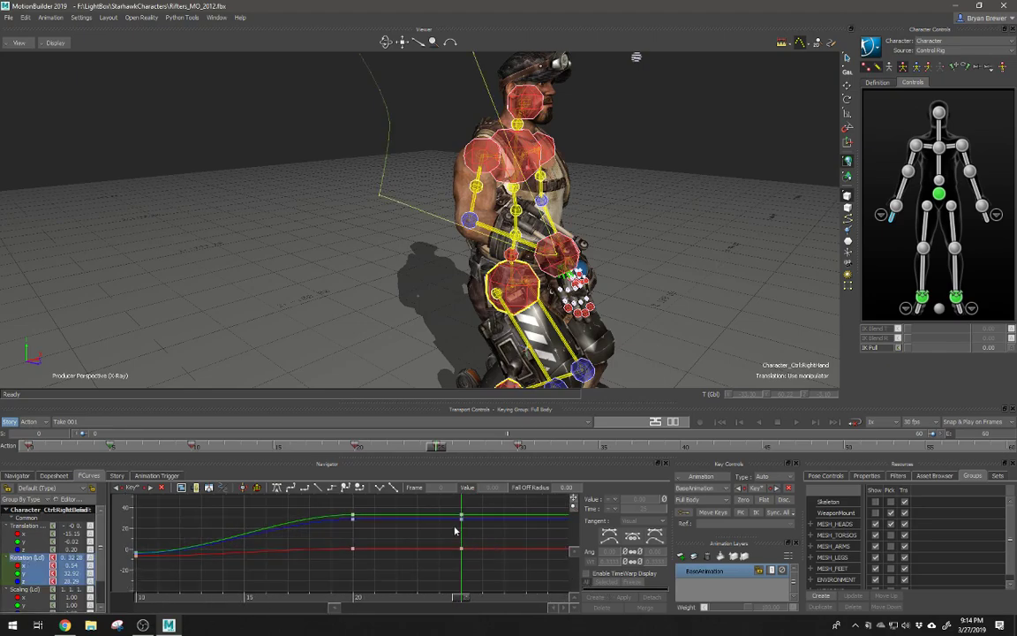
# Step: Try shifting the right hand's rotation key at frame 25 and undo the change
pyautogui.moveTo(475, 532); pyautogui.dragTo(448, 517)
pyautogui.moveTo(133, 521); pyautogui.dragTo(200, 507)
pyautogui.hotkey('ctrl', 'z')
pyautogui.hotkey('ctrl', 'z')
# Step: Switch the viewer display from X-Ray to Models only and scrub the take back to frame 0
pyautogui.keyDown('ctrl'); pyautogui.moveTo(694, 207); pyautogui.dragTo(570, 207); pyautogui.keyUp('ctrl')
pyautogui.hotkey('ctrl', 'a')
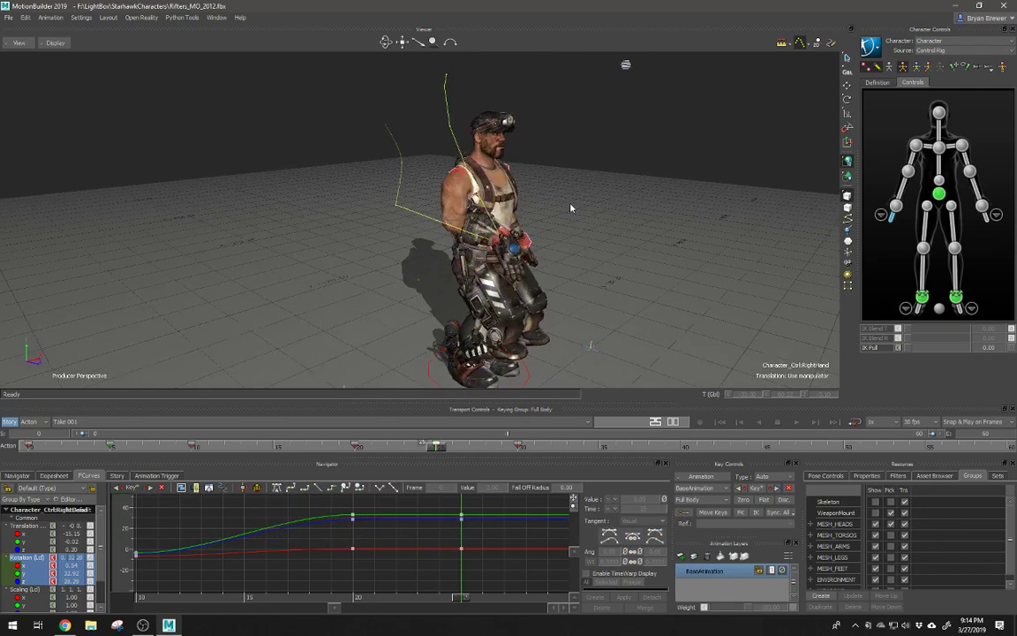
pyautogui.hotkey('ctrl', 'a')
pyautogui.keyDown('ctrl'); pyautogui.moveTo(656, 157); pyautogui.dragTo(551, 221); pyautogui.keyUp('ctrl')
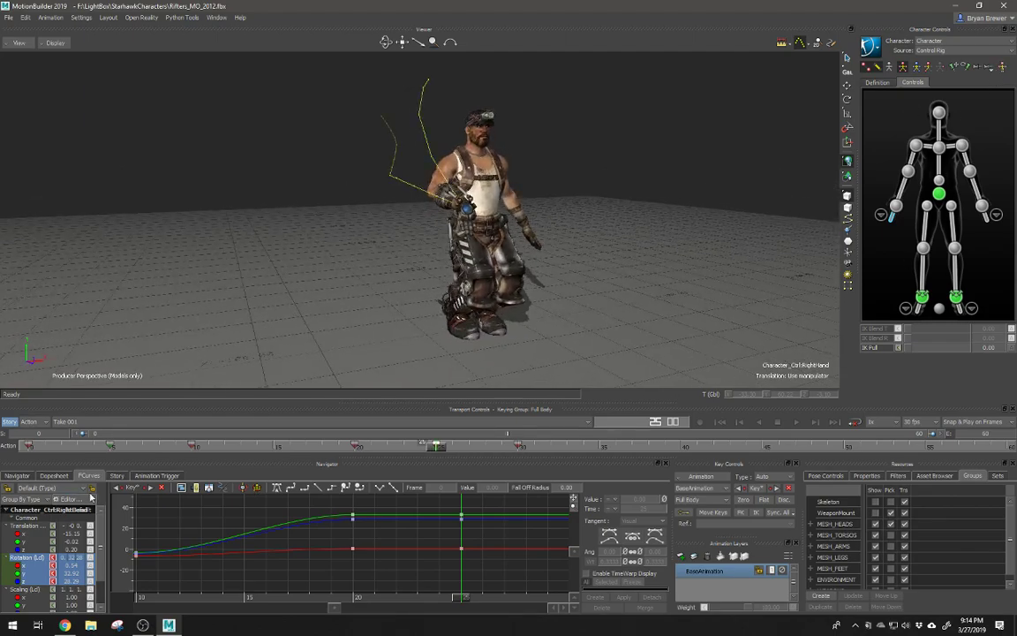
pyautogui.moveTo(436, 448); pyautogui.dragTo(2, 386)
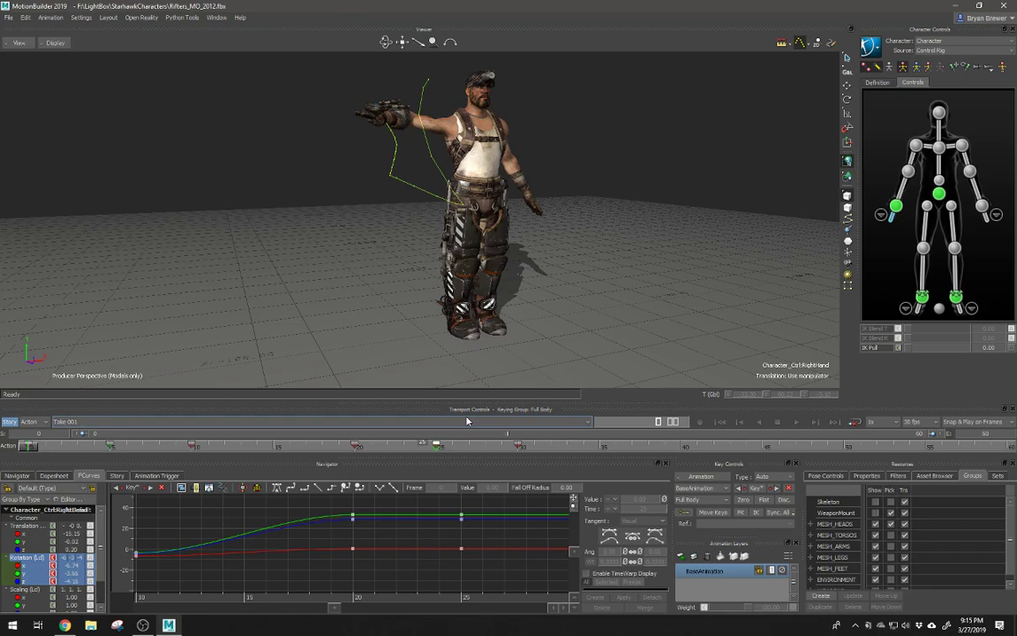
# Step: Toggle Story mode off and on, and collapse the shot track area in the Story editor to enlarge the action track area
pyautogui.click(9, 422)
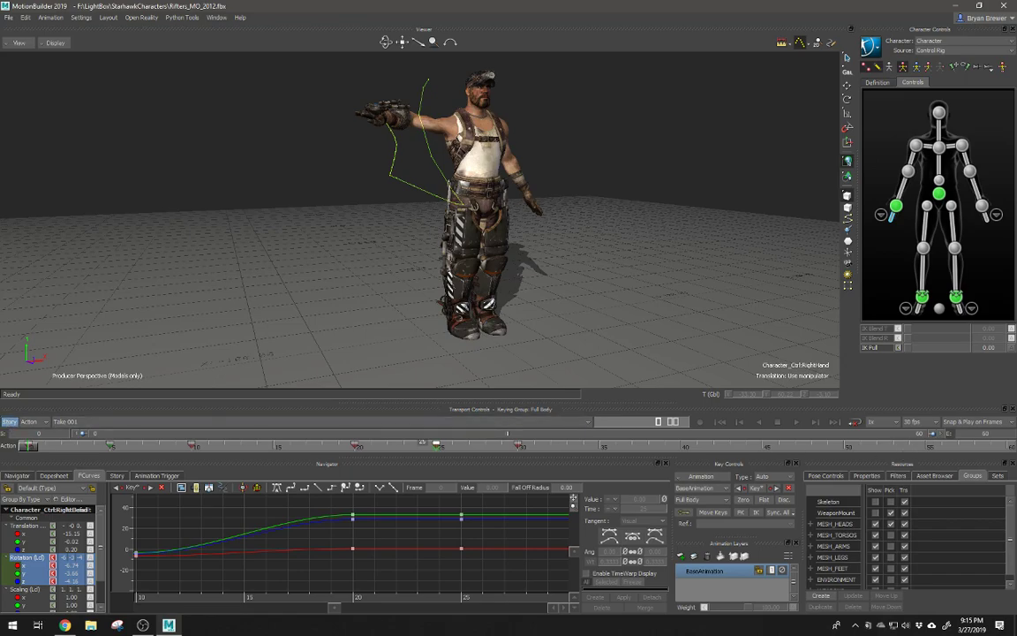
pyautogui.click(9, 422)
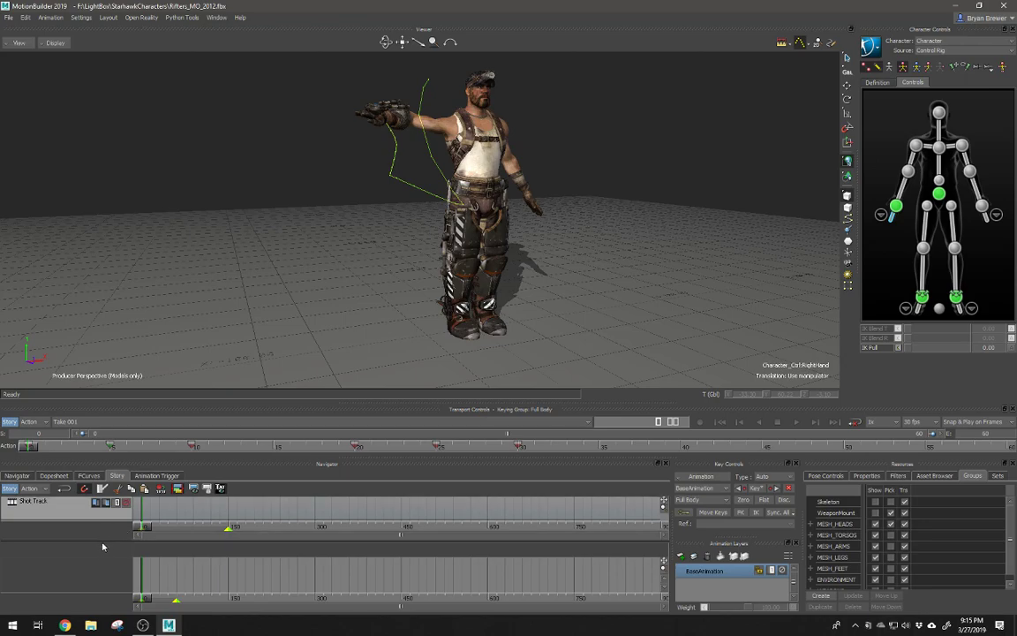
pyautogui.moveTo(100, 541); pyautogui.dragTo(120, 490)
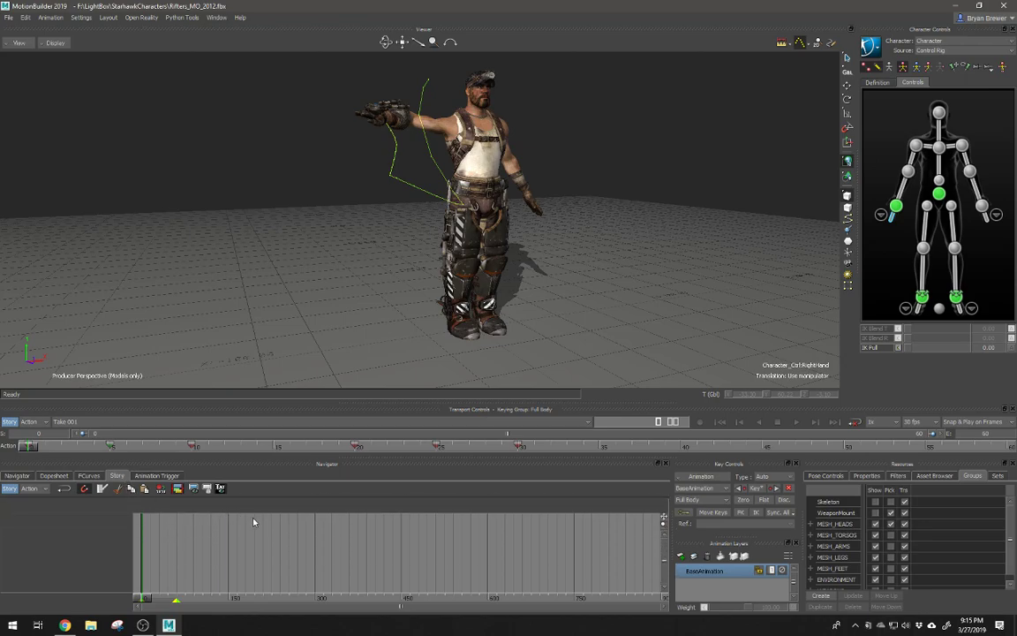
# Step: Look through the Dopesheet, Navigator and Story views
pyautogui.click(55, 476)
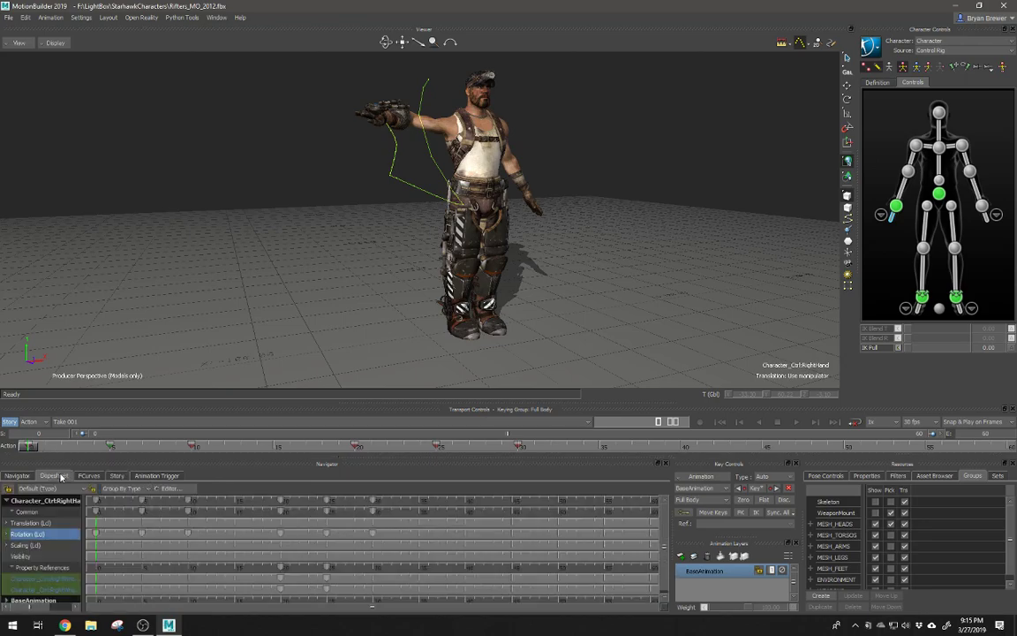
pyautogui.click(17, 476)
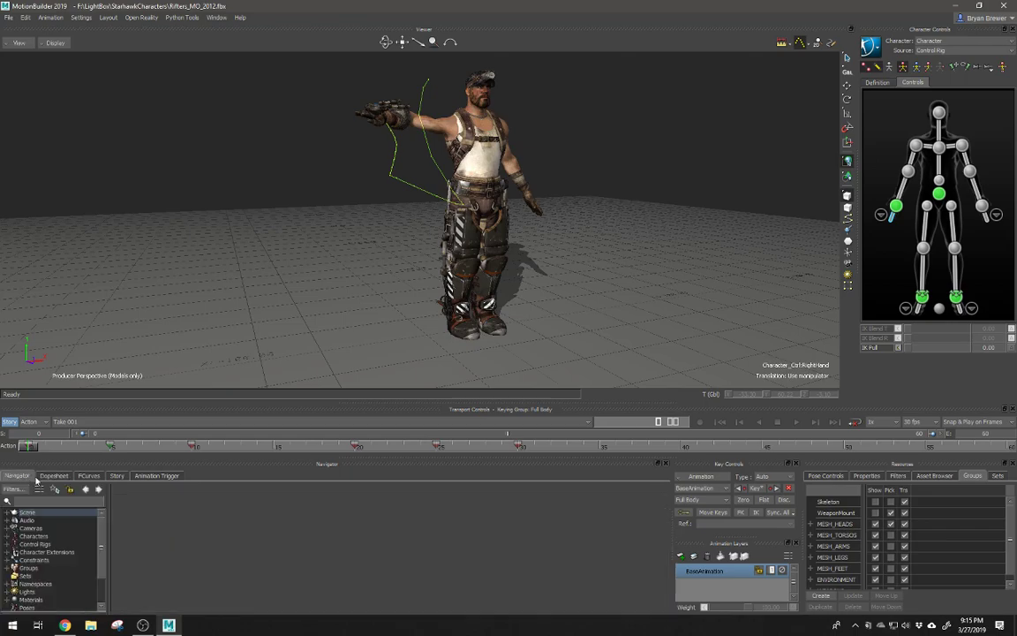
pyautogui.click(8, 422)
pyautogui.click(114, 476)
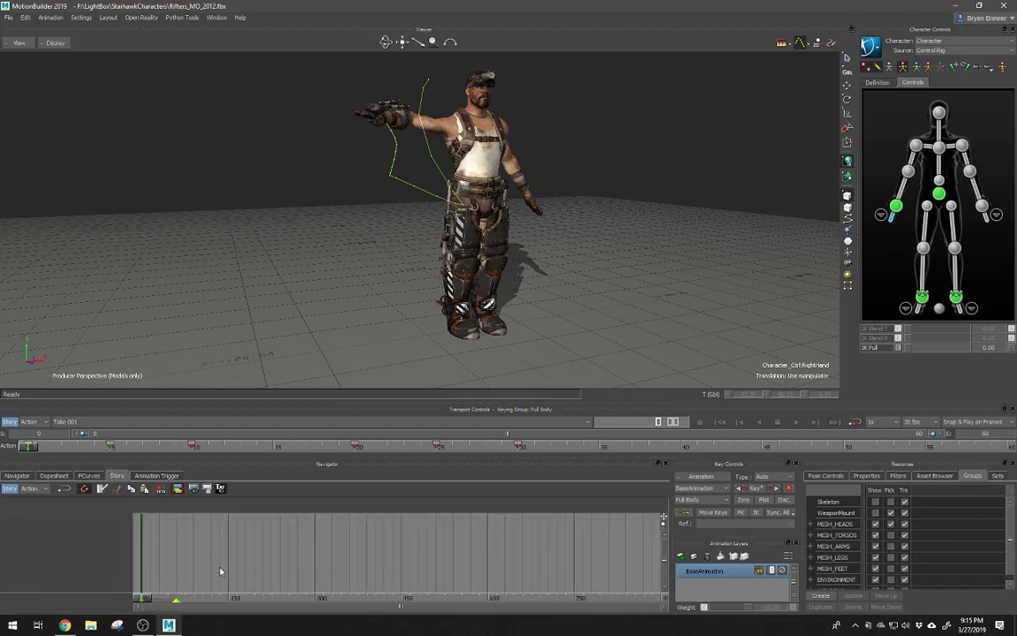
# Step: Switch Story mode off and back on for the timeline
pyautogui.click(11, 493)
pyautogui.click(11, 491)
pyautogui.click(7, 491)
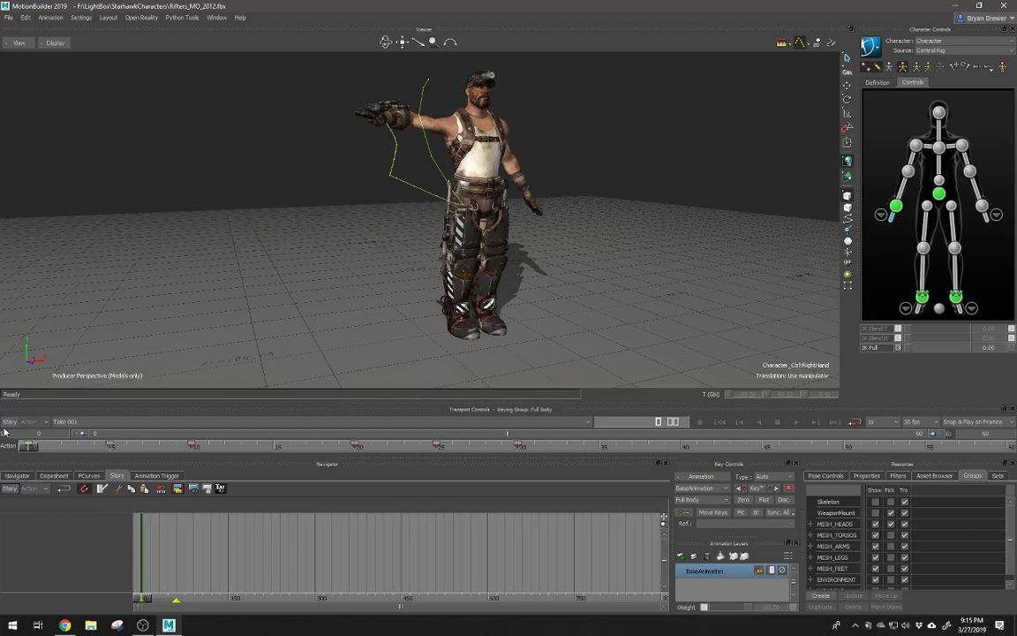
pyautogui.click(9, 421)
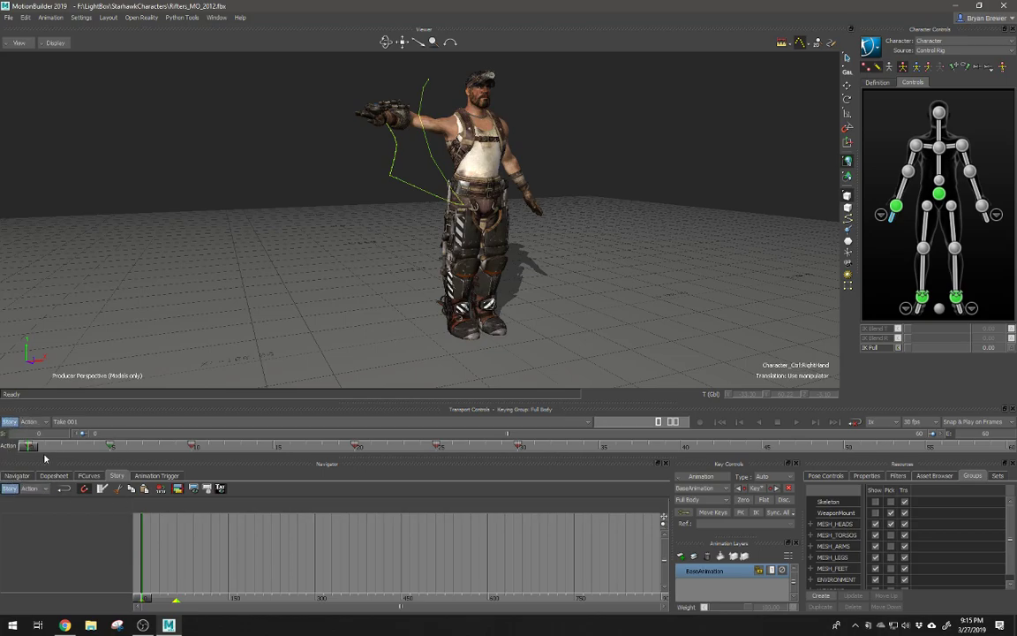
# Step: Return to the Navigator view and check the timeline's Action mode choices and the list of available takes
pyautogui.click(19, 475)
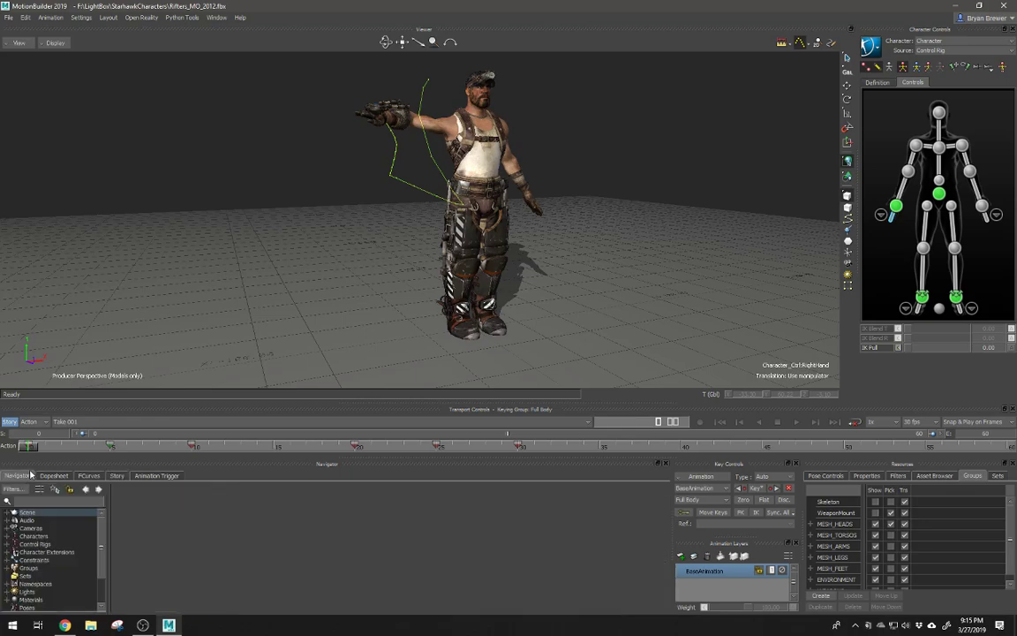
pyautogui.click(44, 422)
pyautogui.click(47, 423)
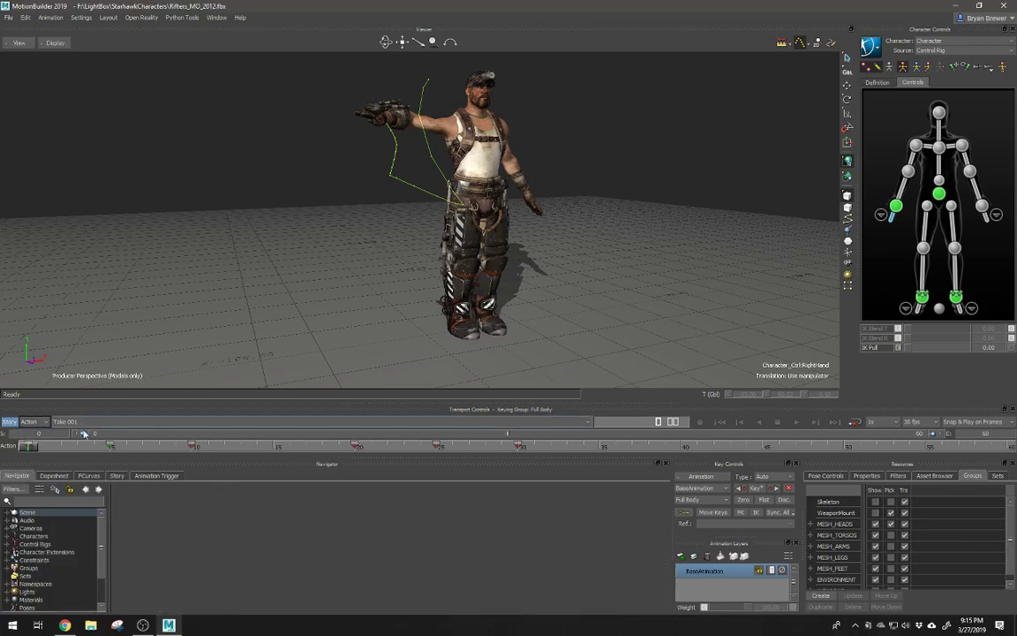
pyautogui.click(92, 422)
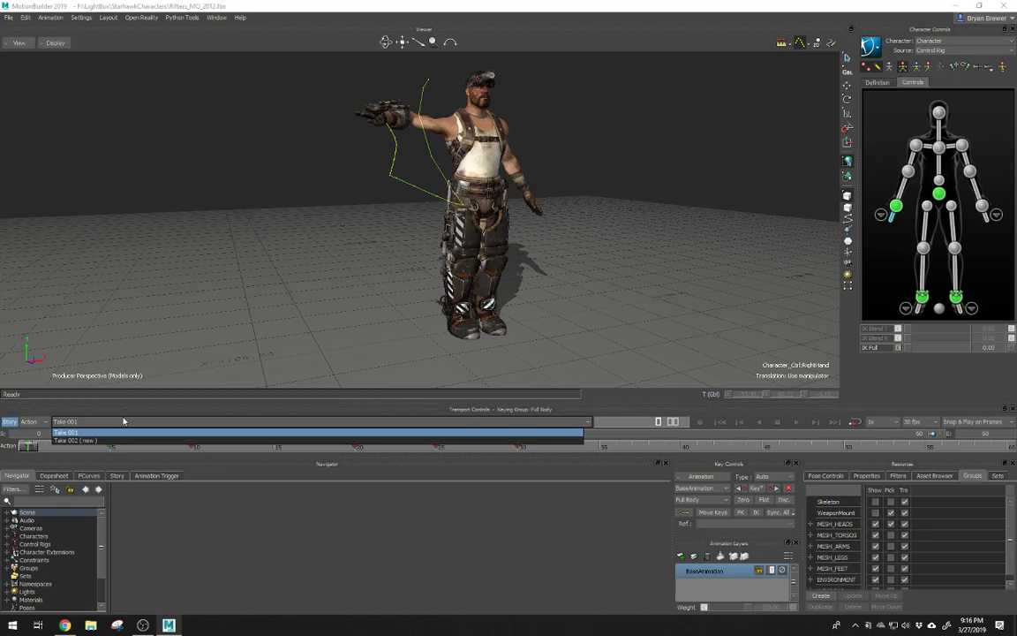
pyautogui.click(669, 410)
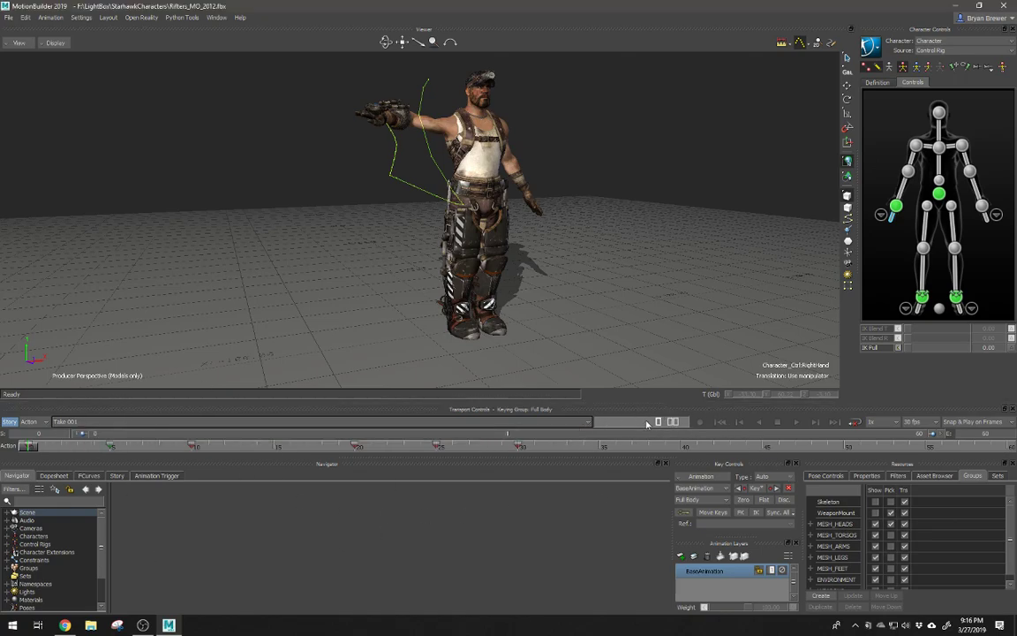
# Step: Set the timeline's snap mode to No Snap and scrub the playhead to about frame 37
pyautogui.moveTo(50, 444); pyautogui.dragTo(648, 444)
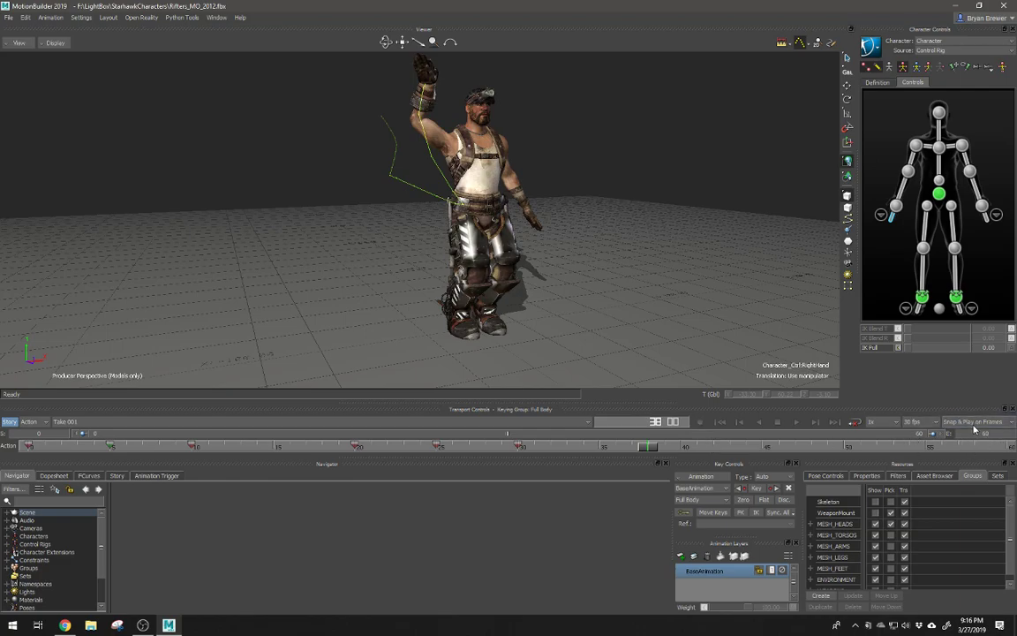
pyautogui.click(1001, 427)
pyautogui.click(869, 381)
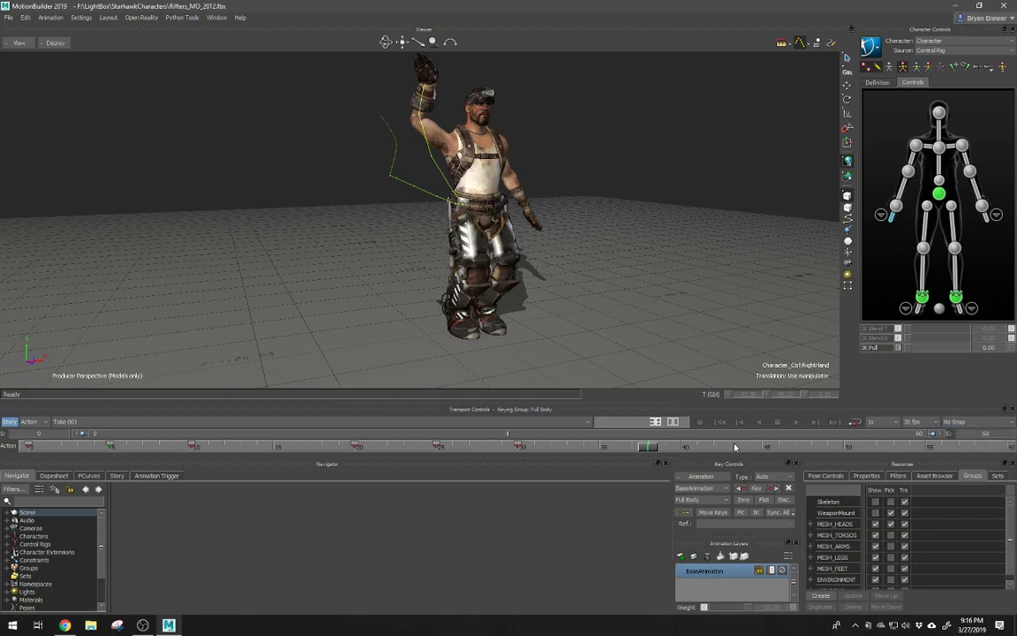
pyautogui.click(664, 451)
pyautogui.moveTo(664, 451); pyautogui.dragTo(635, 452)
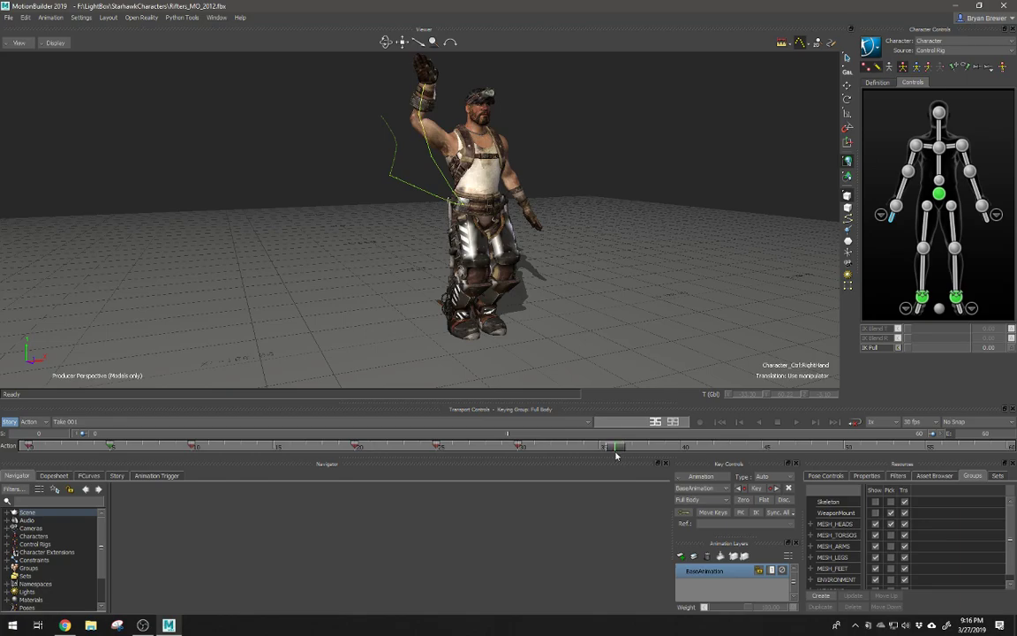
# Step: Set the snap mode to Snap on Frames, play the animation and scrub the playhead to frame 35
pyautogui.click(962, 421)
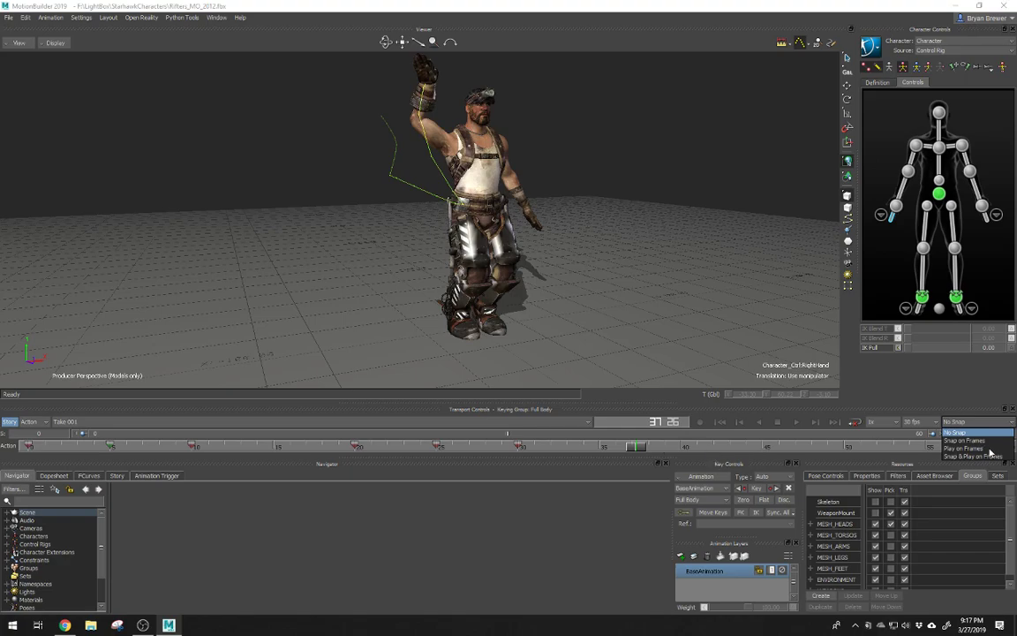
pyautogui.click(973, 441)
pyautogui.moveTo(632, 448); pyautogui.dragTo(602, 452)
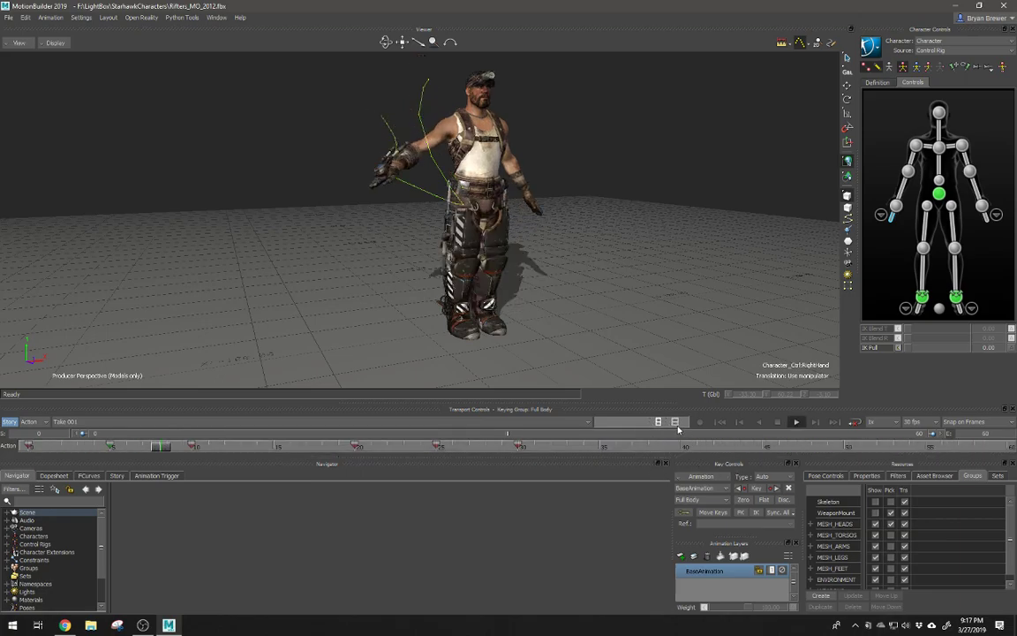
pyautogui.hotkey('ctrl', 'space')
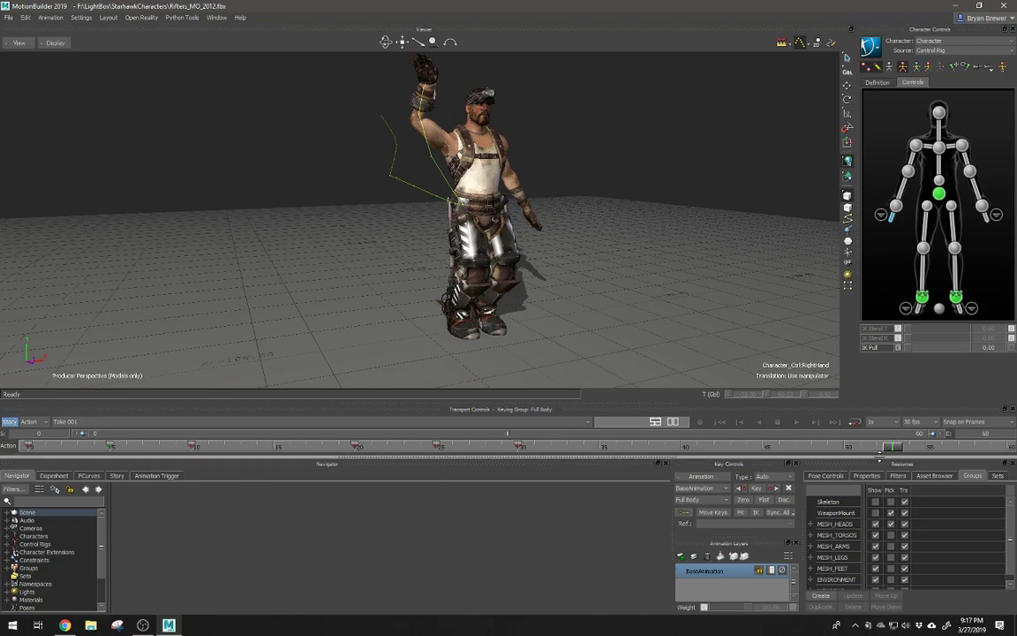
pyautogui.moveTo(893, 446); pyautogui.dragTo(601, 445)
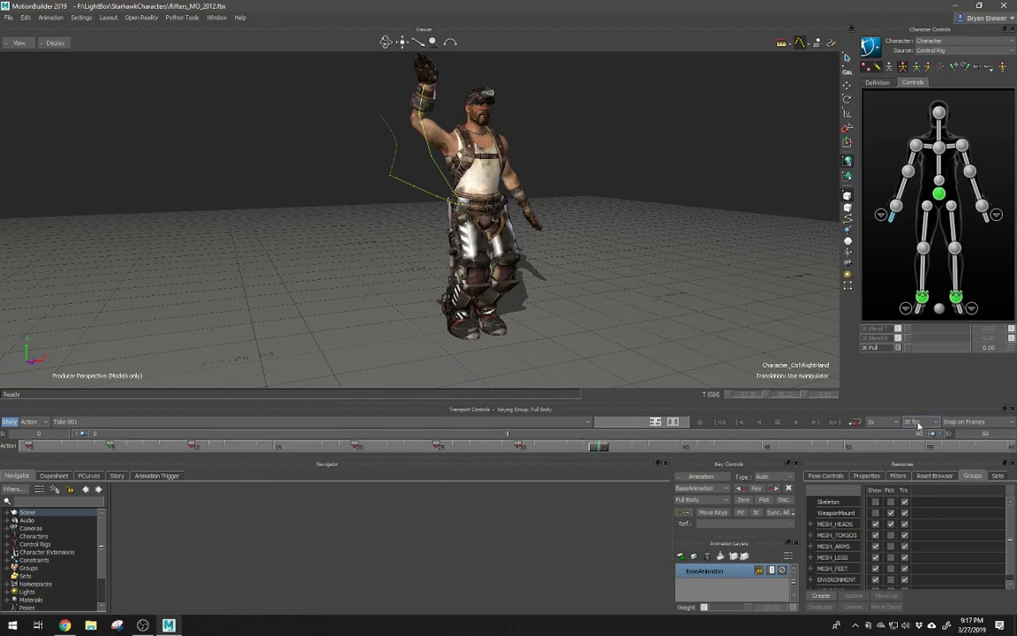
# Step: Play the animation with the snap mode on Play on Frames, and switch the mode to Snap & Play on Frames
pyautogui.click(963, 421)
pyautogui.click(962, 447)
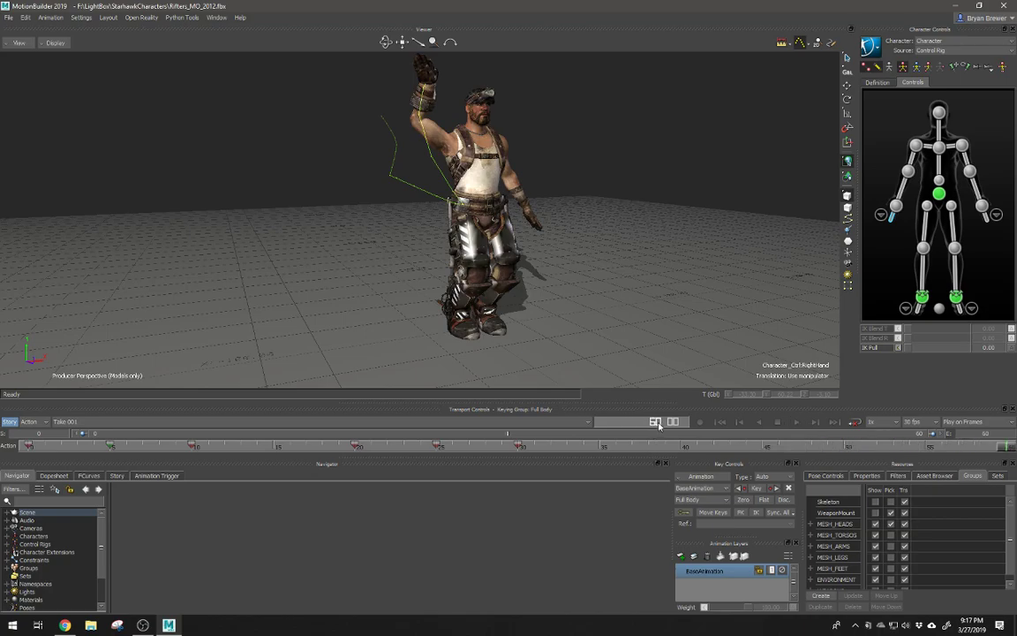
pyautogui.hotkey('ctrl', 'space')
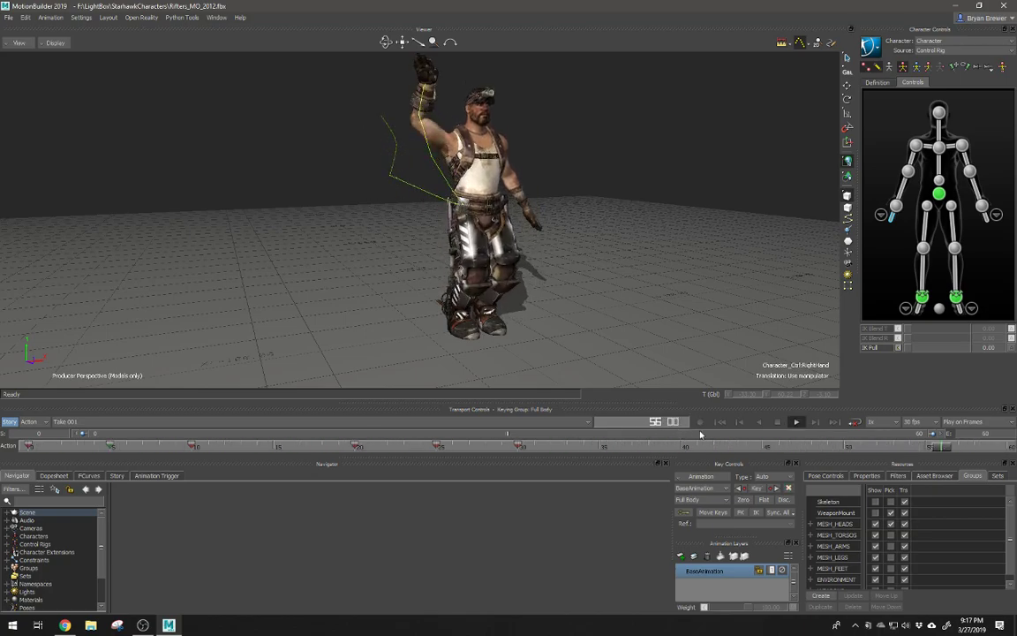
pyautogui.click(967, 422)
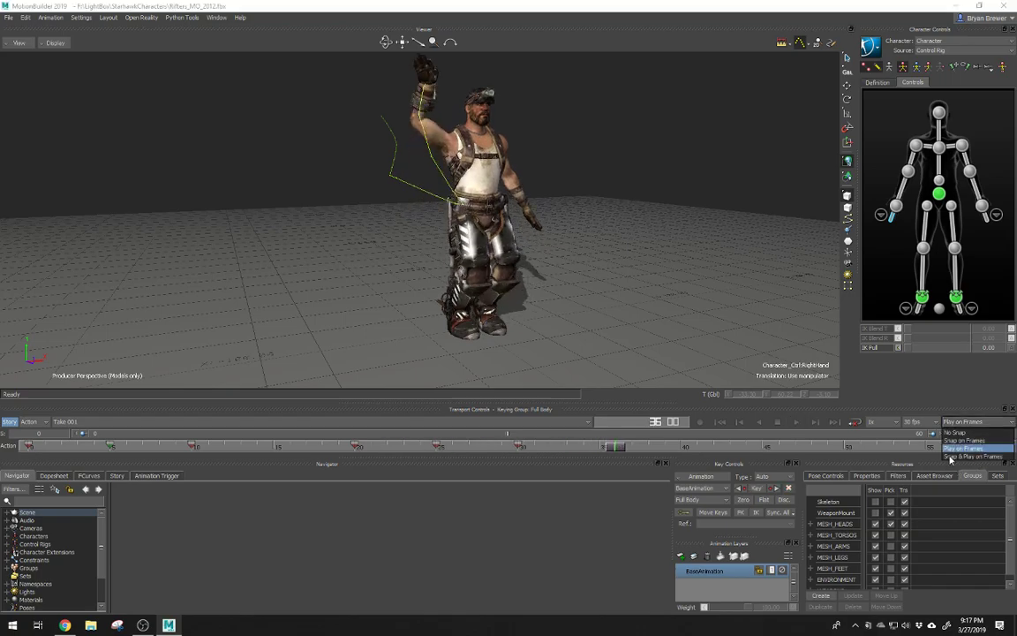
pyautogui.click(962, 455)
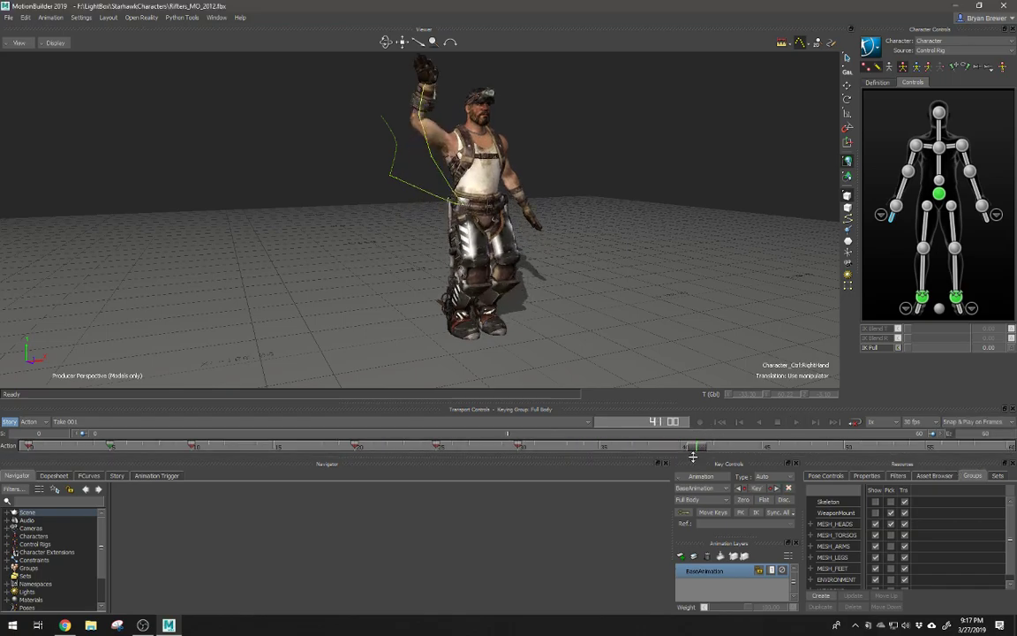
# Step: Set the snap mode to Play on Frames and scrub the playhead freely back and forth along the timeline
pyautogui.click(969, 422)
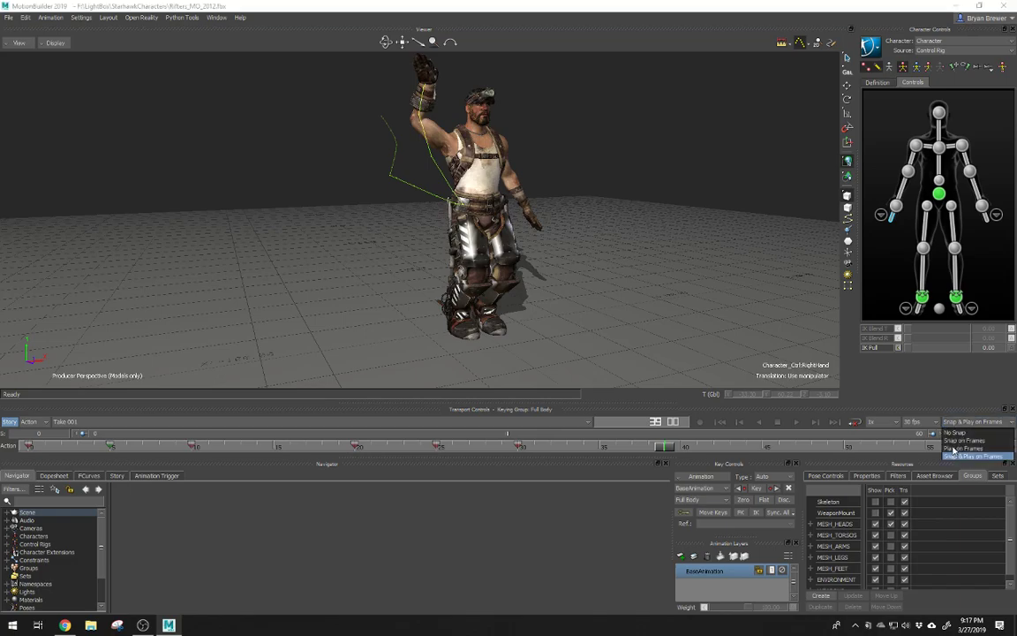
pyautogui.click(960, 447)
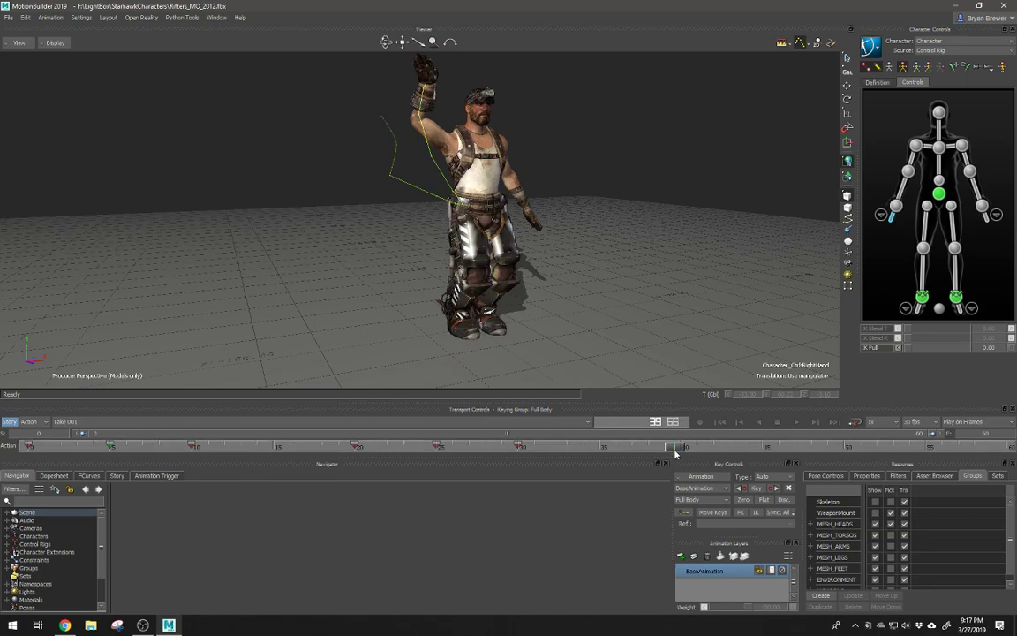
pyautogui.moveTo(676, 452); pyautogui.dragTo(663, 451)
pyautogui.moveTo(1008, 449)
pyautogui.mouseDown()
pyautogui.moveTo(582, 455)
pyautogui.moveTo(596, 455)
pyautogui.mouseUp()
pyautogui.moveTo(590, 448); pyautogui.dragTo(543, 447)
# Step: Jump to the start of the take and step the playhead backward one frame at a time
pyautogui.click(720, 422)
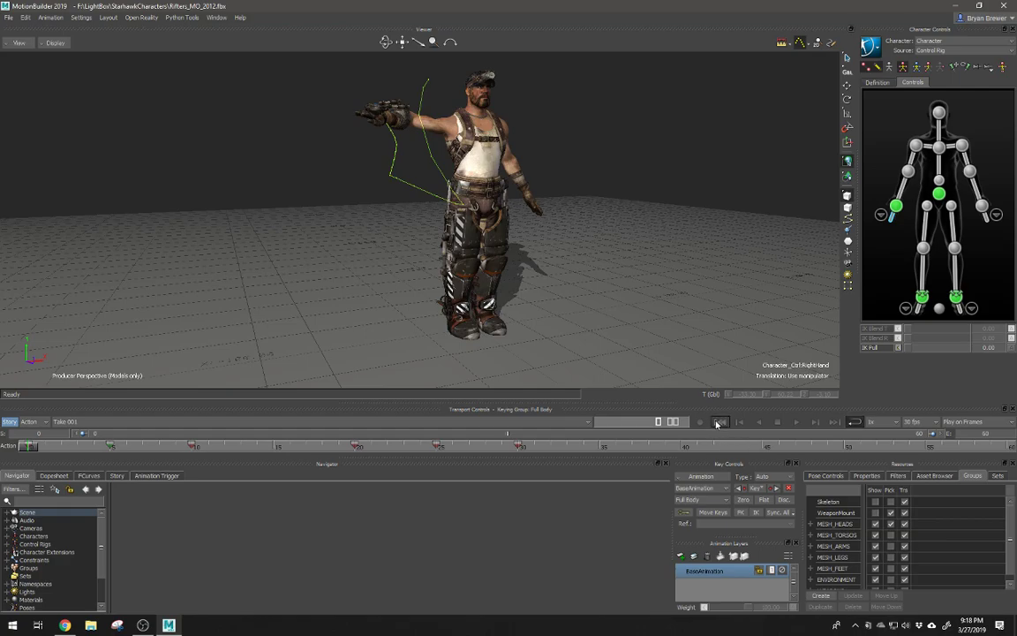
pyautogui.click(733, 423)
pyautogui.click(737, 425)
pyautogui.click(737, 425)
pyautogui.click(737, 425)
pyautogui.click(737, 424)
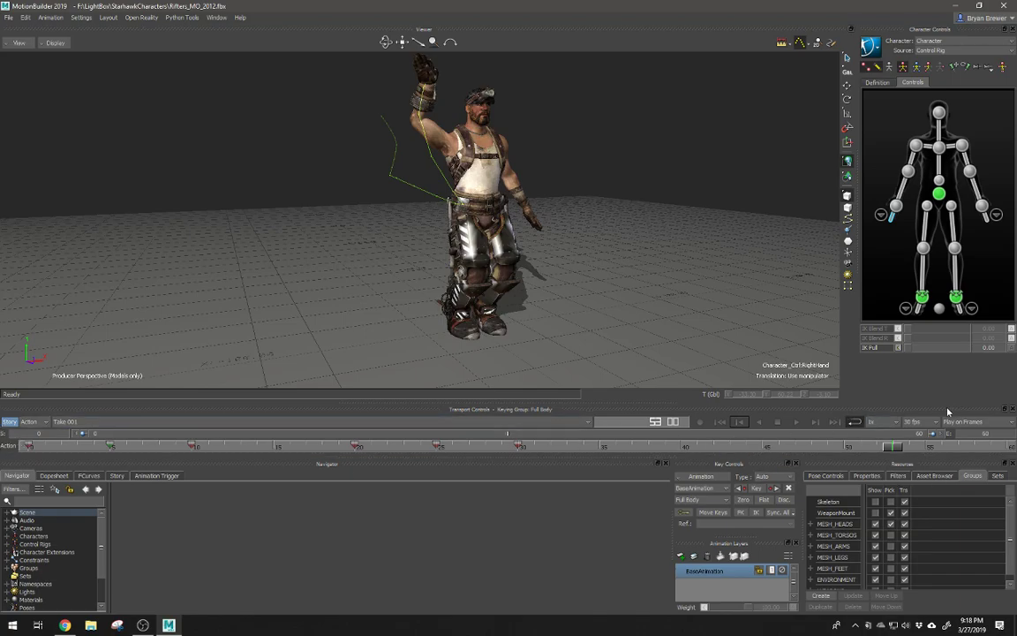
pyautogui.click(738, 422)
pyautogui.click(738, 422)
# Step: Play the animation in reverse and stop it, play it forward, and jump to the end of the take
pyautogui.click(757, 422)
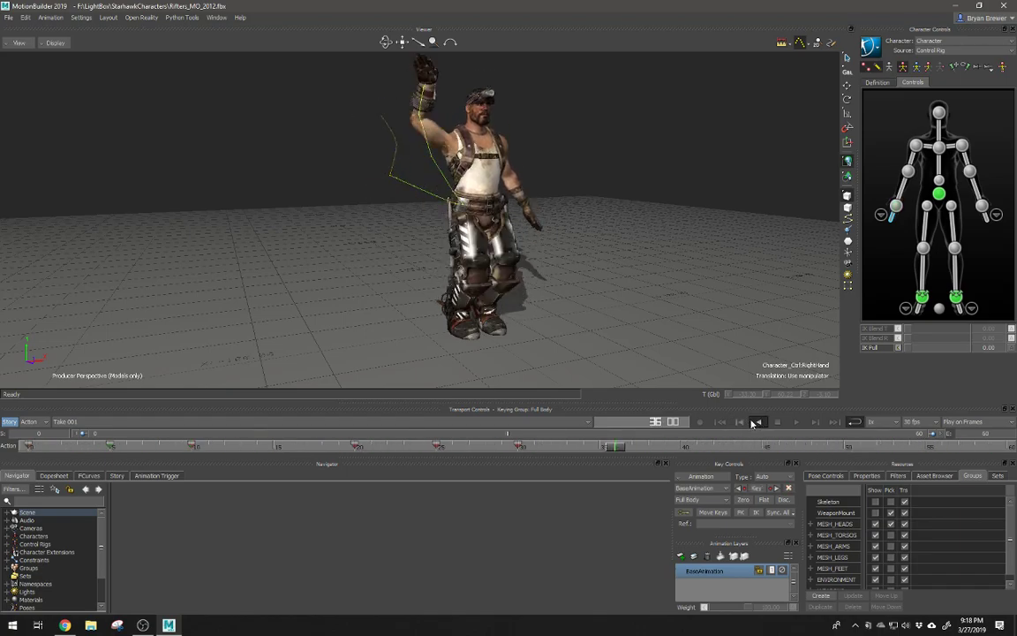
pyautogui.click(781, 423)
pyautogui.click(796, 423)
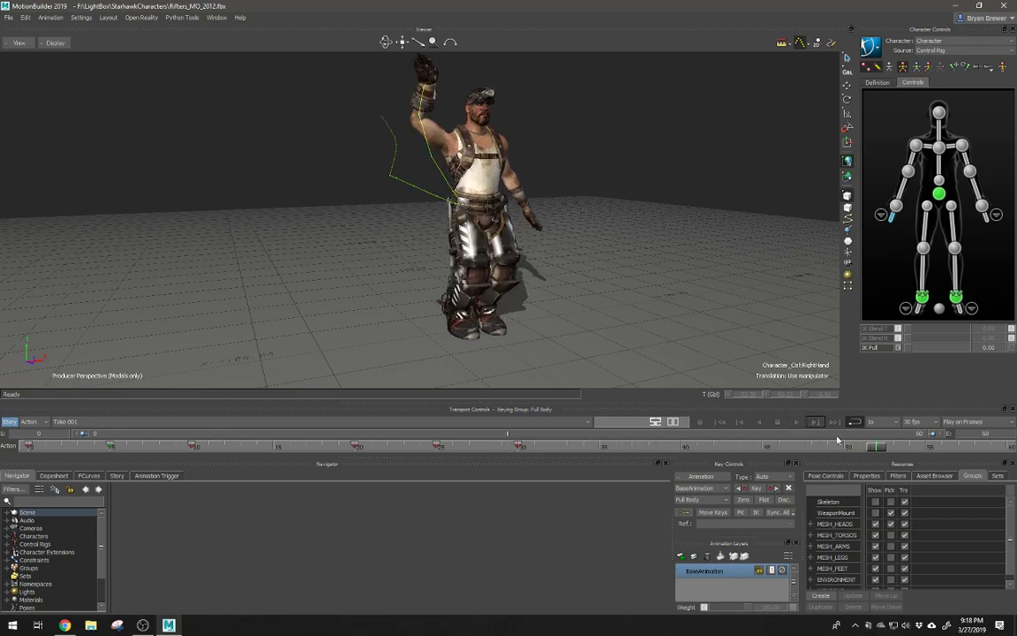
pyautogui.click(833, 421)
# Step: Scrub the playhead to about frame 12 and step back and forth through the nearby frames and keys
pyautogui.click(436, 445)
pyautogui.moveTo(436, 445); pyautogui.dragTo(212, 446)
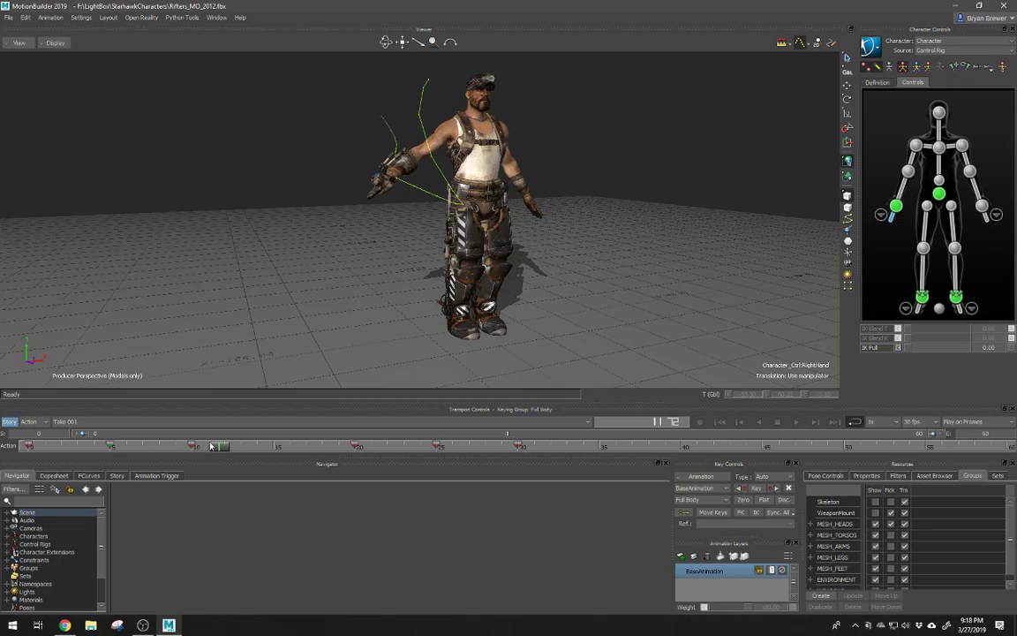
pyautogui.press('.')
pyautogui.press(',')
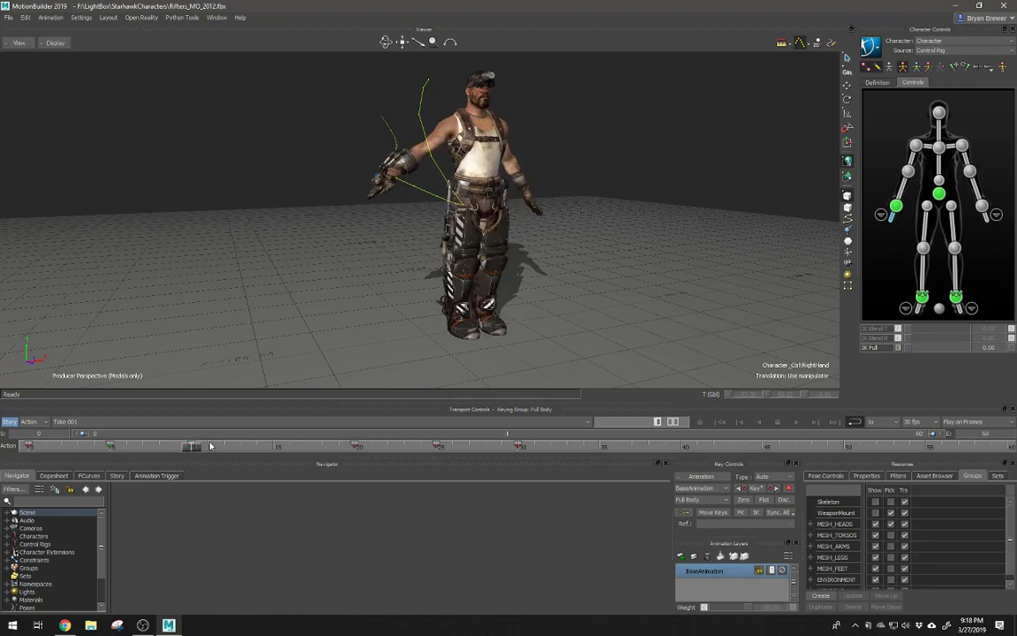
pyautogui.press(',')
pyautogui.press('.')
pyautogui.press('.')
pyautogui.press('.')
pyautogui.press('.')
pyautogui.press('.')
pyautogui.press(',')
pyautogui.press(',')
pyautogui.press(',')
pyautogui.press(',')
pyautogui.press('.')
pyautogui.press(',')
pyautogui.press('space')
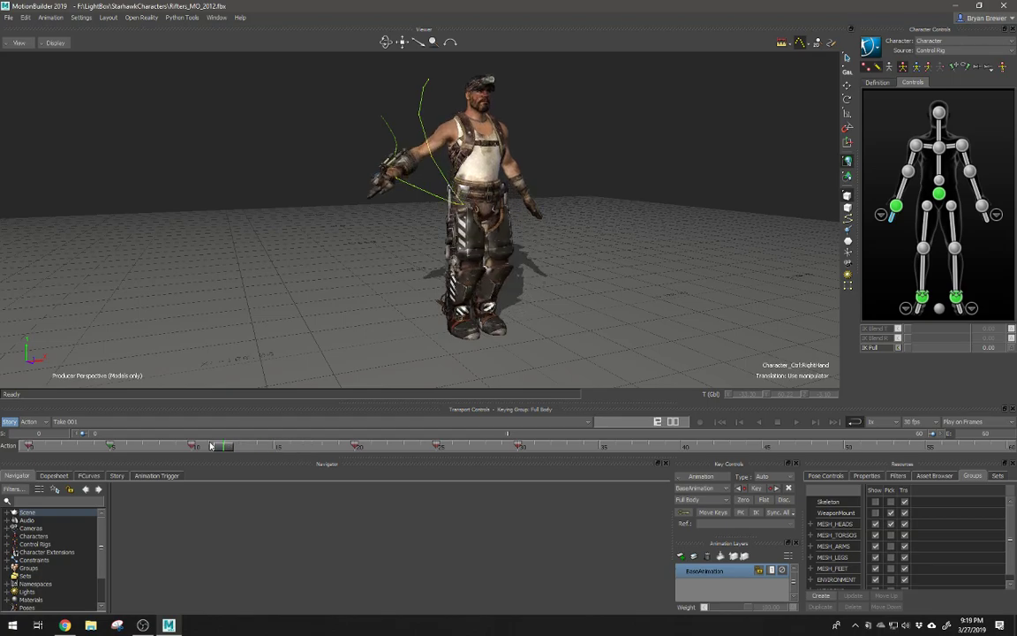
# Step: Scrub the playhead to about frame 28, forward to about frame 44 and back to about frame 28
pyautogui.moveTo(223, 449); pyautogui.dragTo(486, 476)
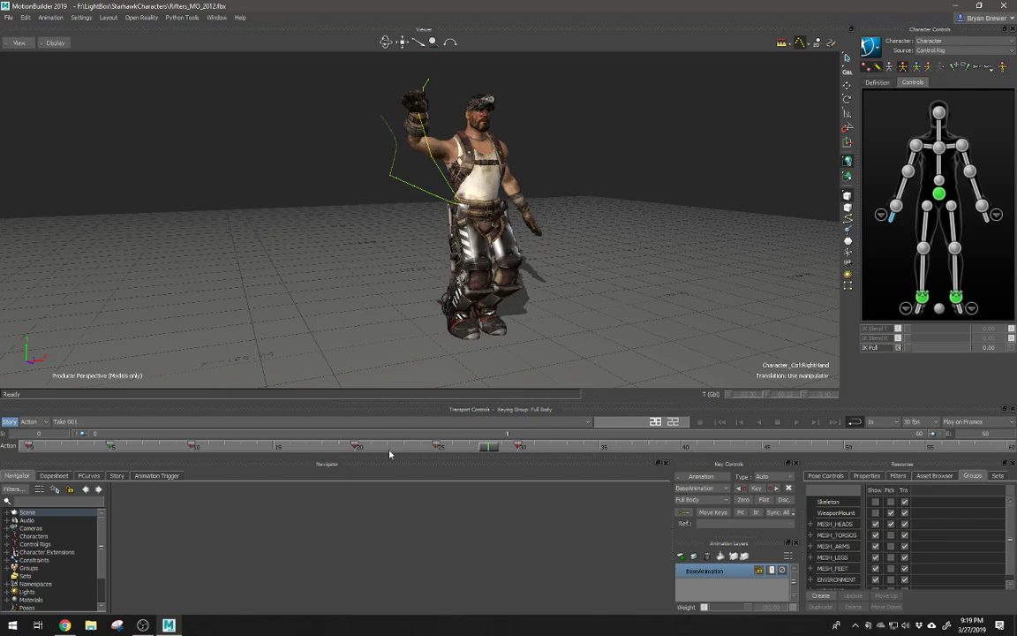
pyautogui.moveTo(489, 449); pyautogui.dragTo(749, 447)
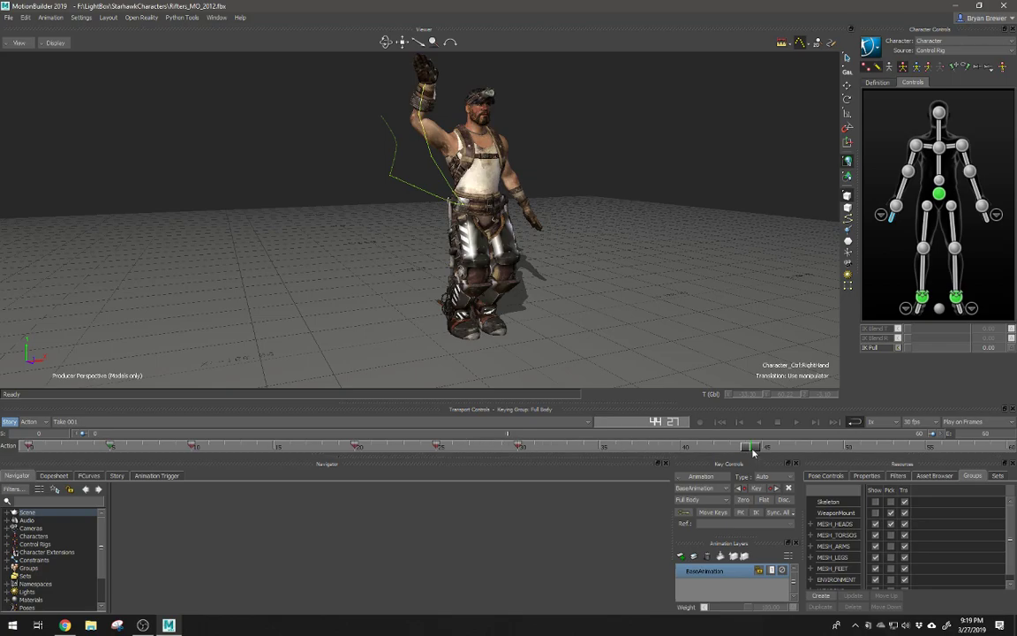
pyautogui.moveTo(748, 447); pyautogui.dragTo(488, 450)
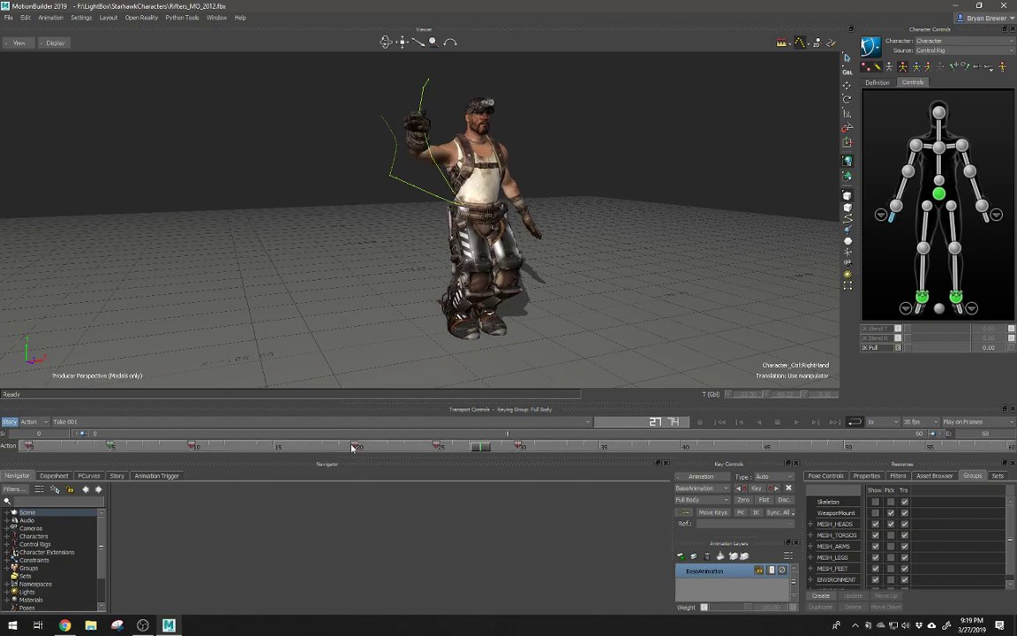
# Step: Jump the playhead directly to about frames 15, 17, 14 and 37 on the timeline
pyautogui.rightClick(274, 449)
pyautogui.press('Escape')
pyautogui.click(274, 448)
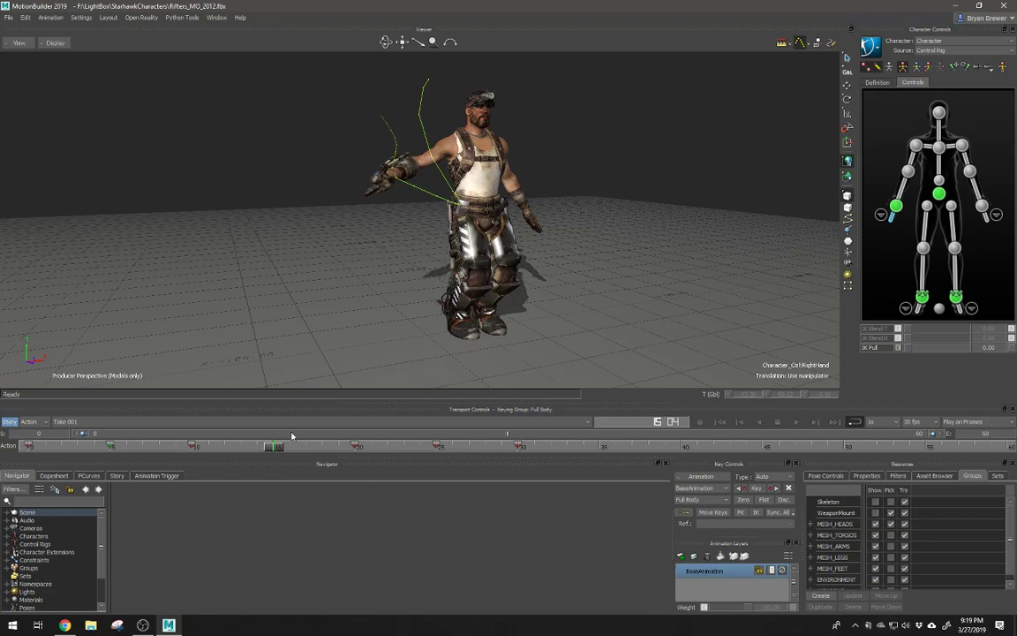
pyautogui.click(305, 448)
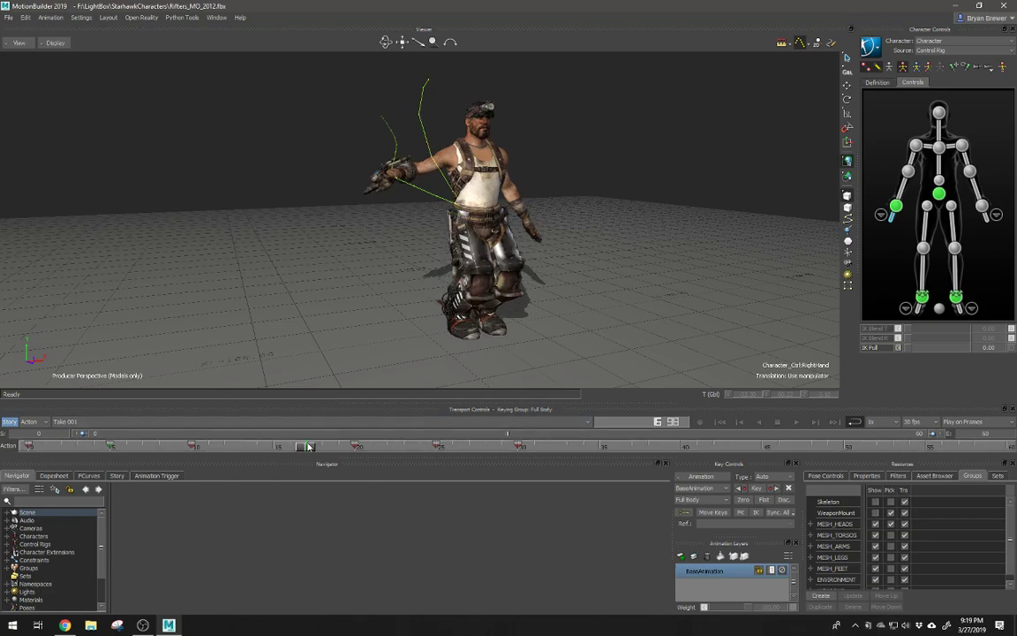
pyautogui.click(261, 447)
pyautogui.click(629, 448)
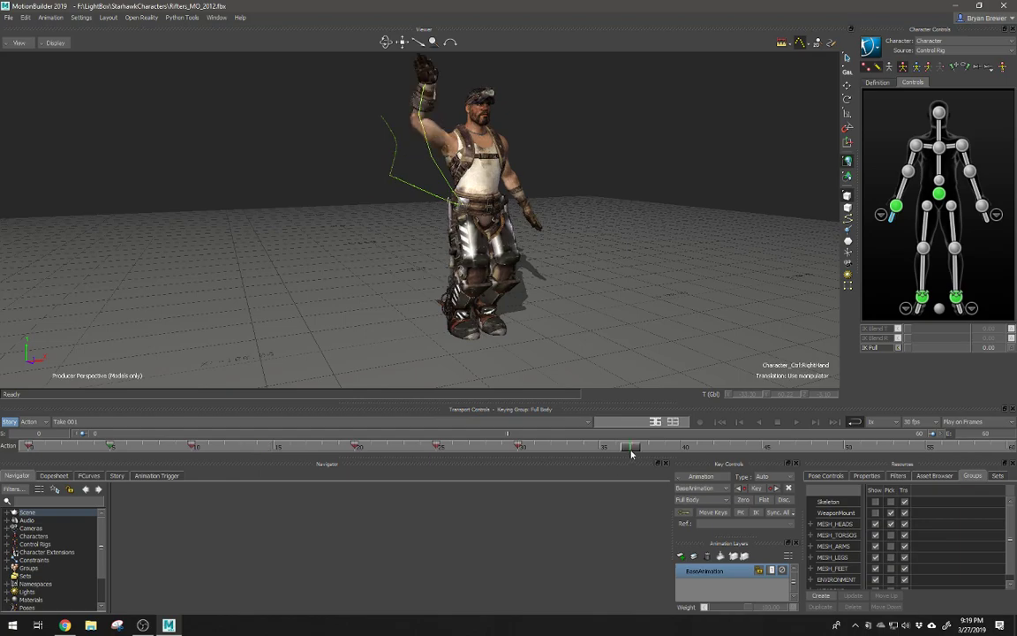
# Step: Jump the playhead to about frames 40, 46, 50, 54, 58 and 51, and back to frame 42
pyautogui.click(695, 449)
pyautogui.click(793, 449)
pyautogui.click(856, 449)
pyautogui.click(916, 448)
pyautogui.click(979, 449)
pyautogui.click(868, 447)
pyautogui.click(719, 448)
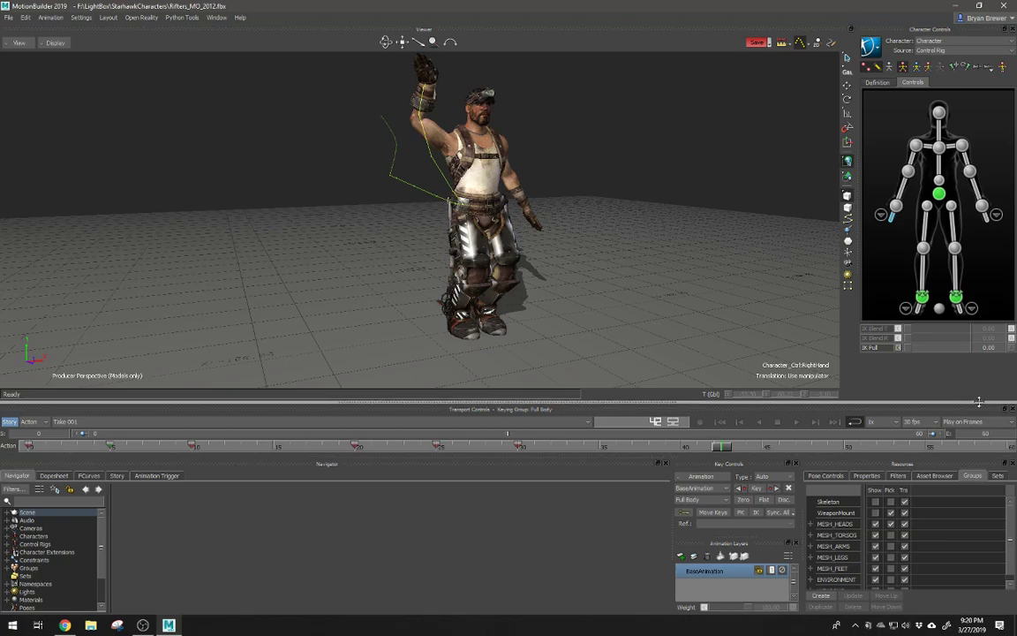
# Step: Place the playhead at about frame 39 and play the animation at 1x speed
pyautogui.click(895, 423)
pyautogui.click(679, 447)
pyautogui.hotkey('ctrl', 'space')
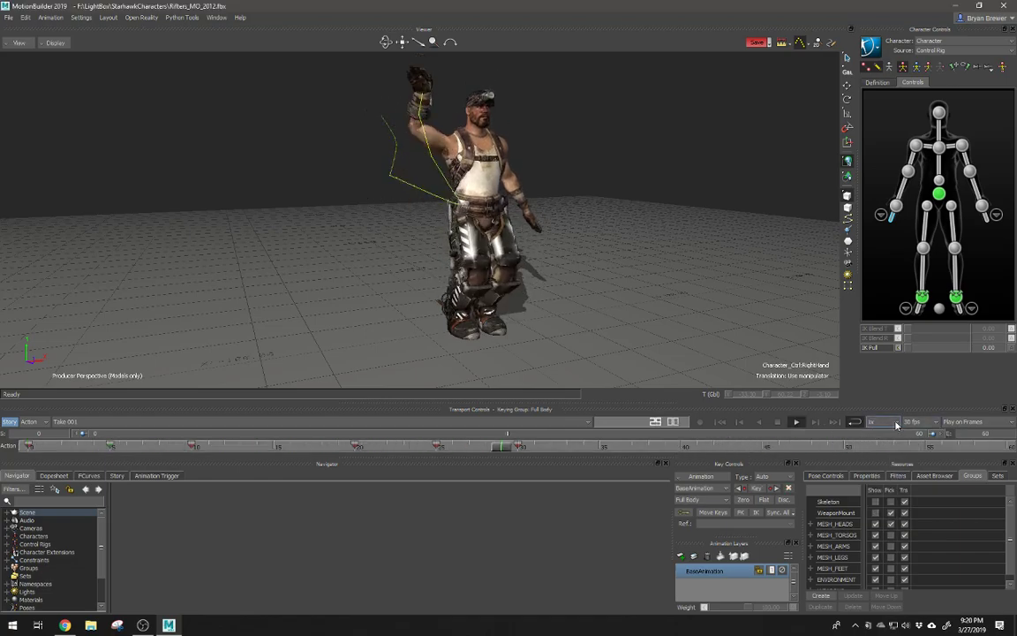
# Step: Set the playback speed to 0.50x and play and stop the animation several times at that speed
pyautogui.click(895, 423)
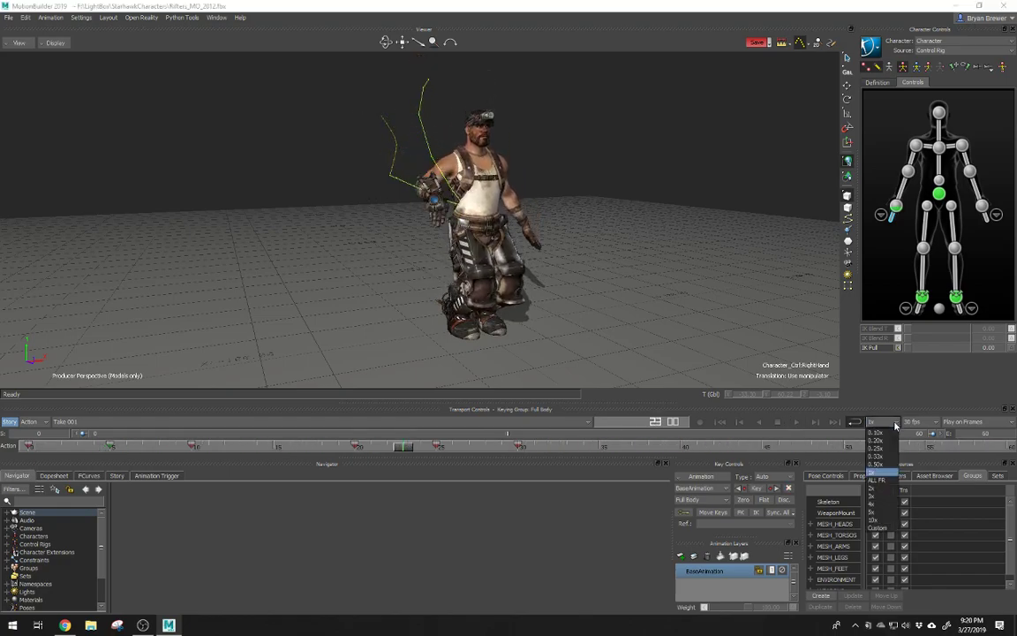
pyautogui.click(880, 466)
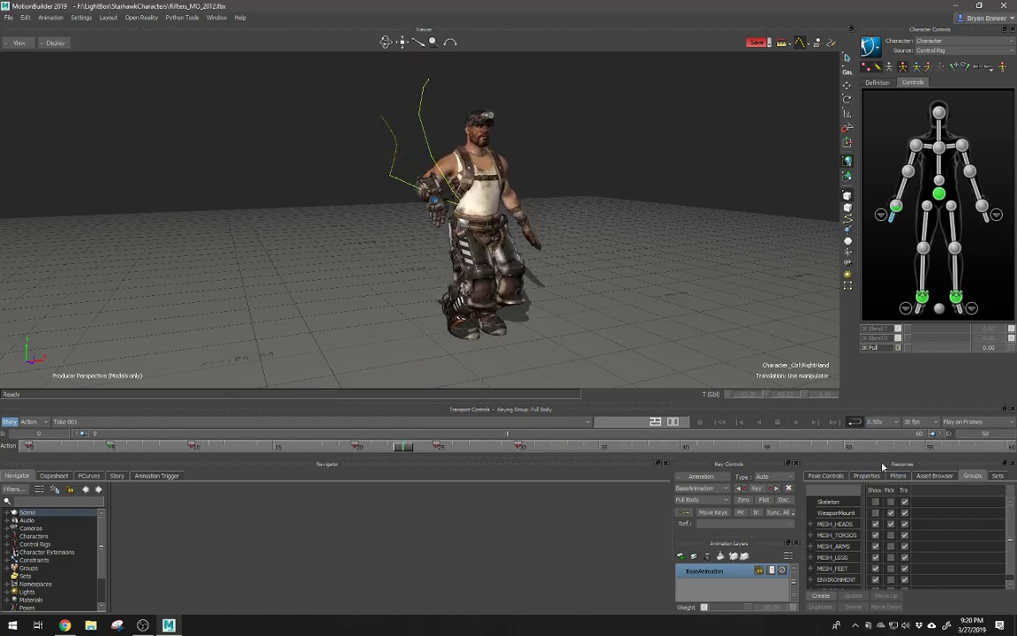
pyautogui.click(794, 421)
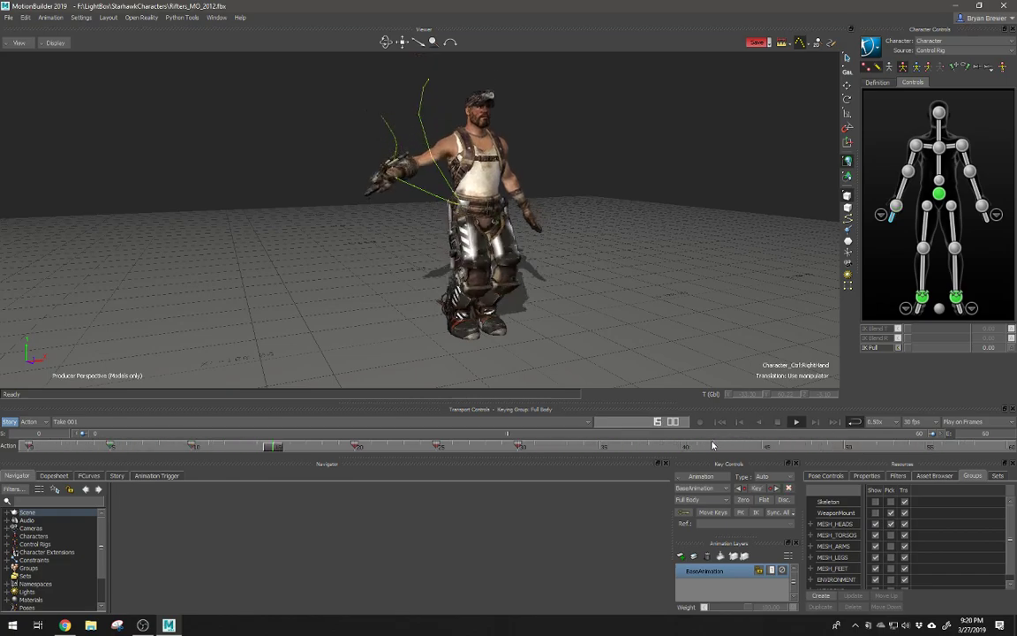
pyautogui.click(795, 423)
pyautogui.click(777, 422)
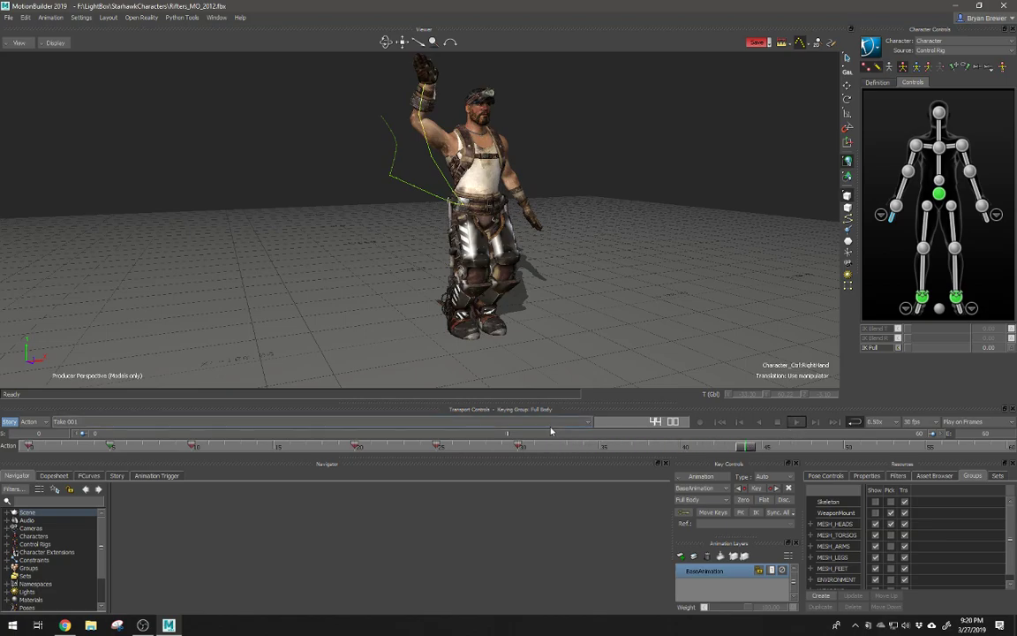
pyautogui.press('space')
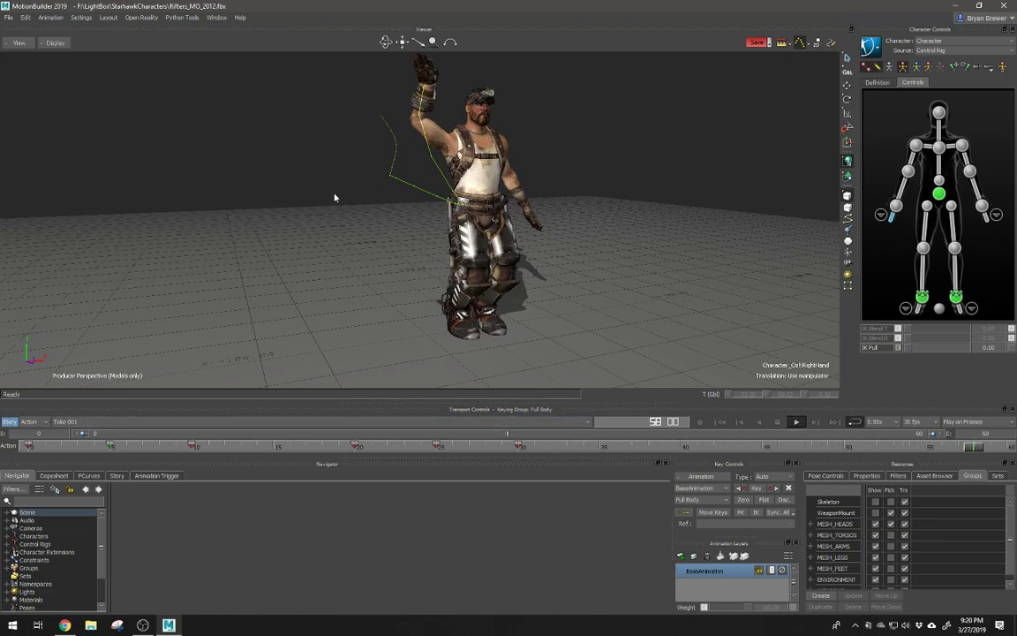
pyautogui.press('space')
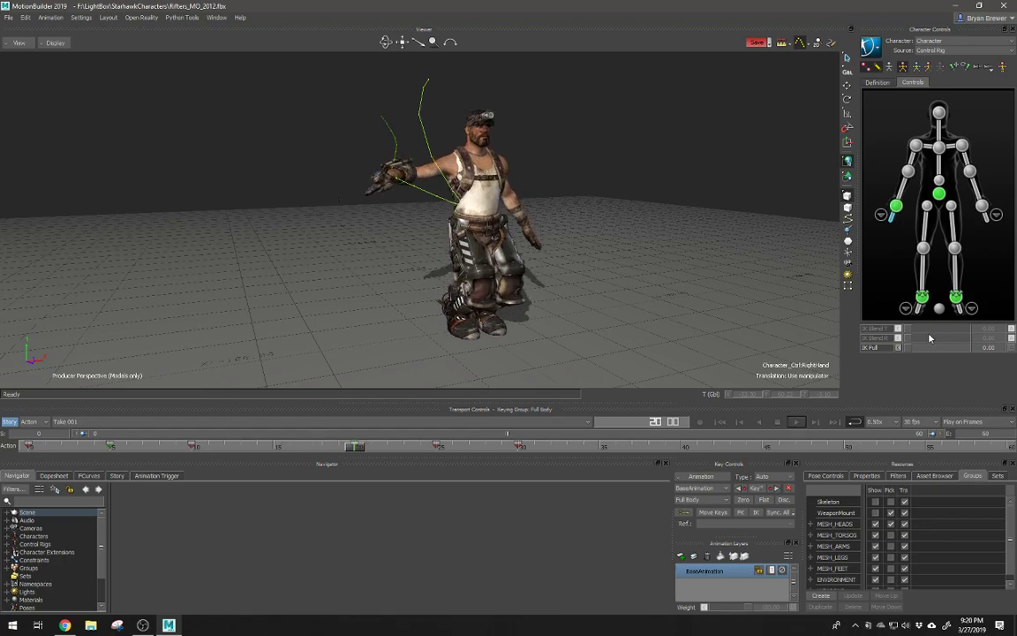
pyautogui.press('space')
# Step: Try the 0.20x playback speed, switch to ALL FR, and stop the animation
pyautogui.click(878, 422)
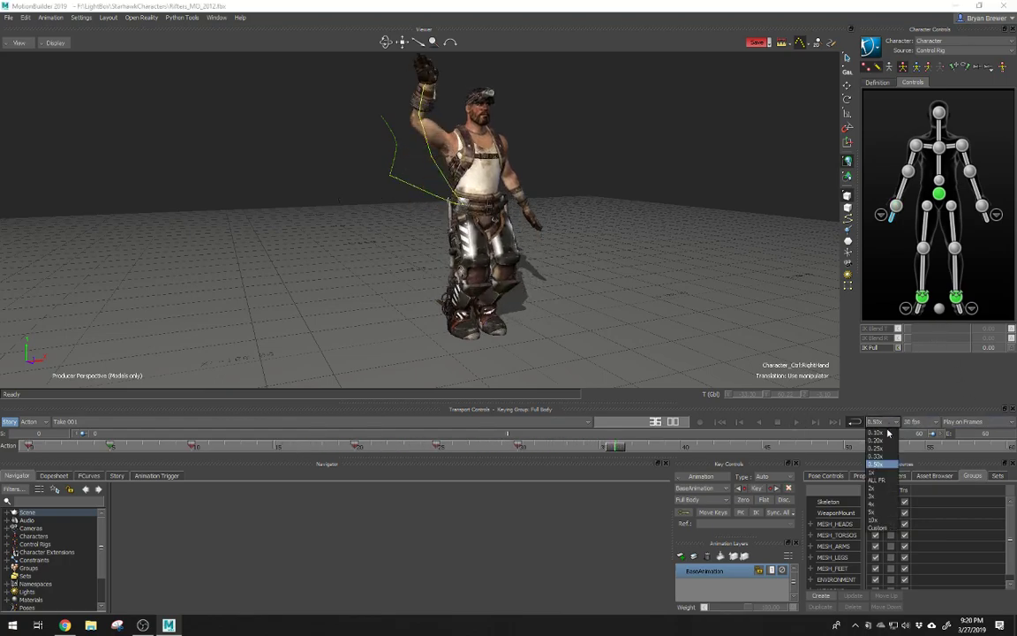
pyautogui.click(882, 438)
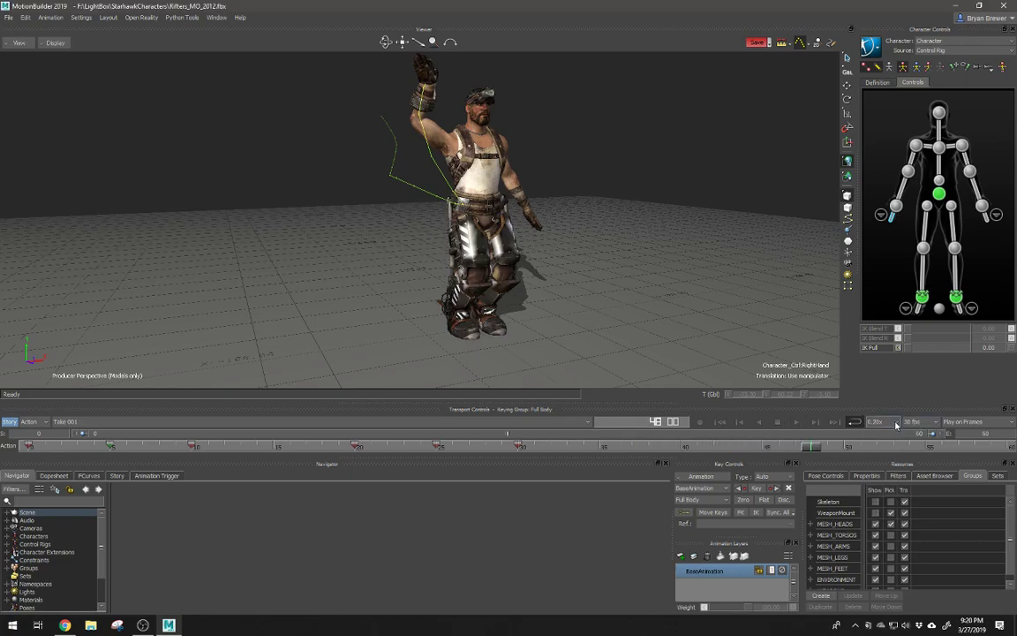
pyautogui.click(896, 423)
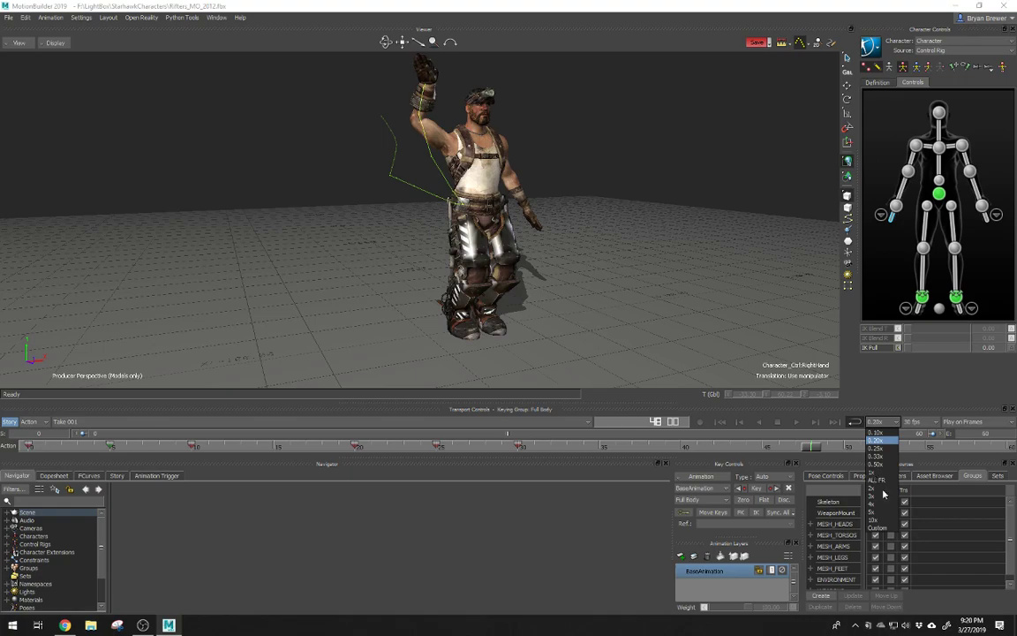
pyautogui.click(885, 480)
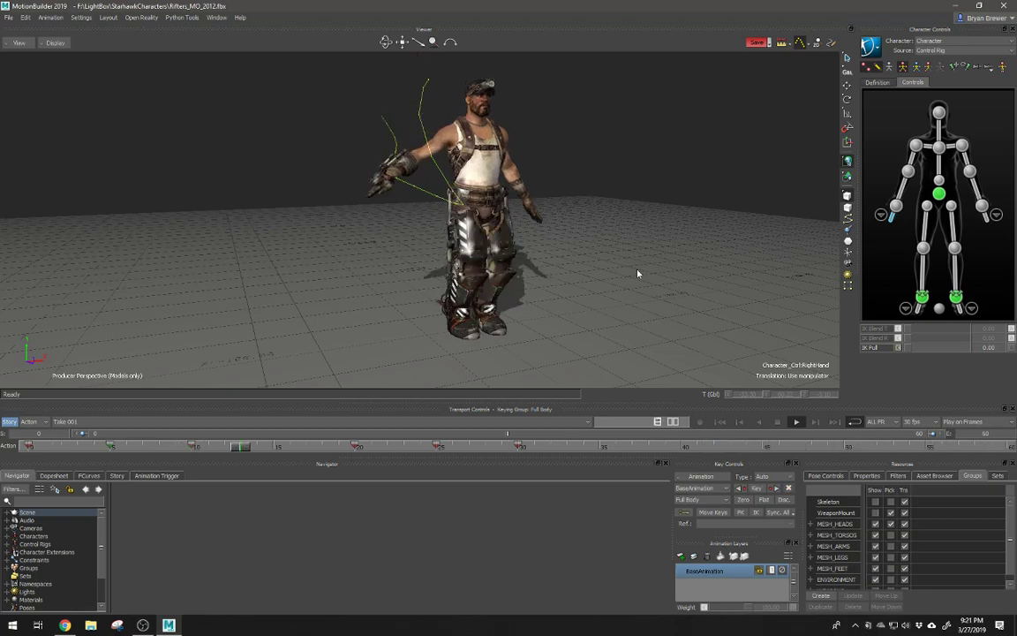
pyautogui.hotkey('ctrl', 'space')
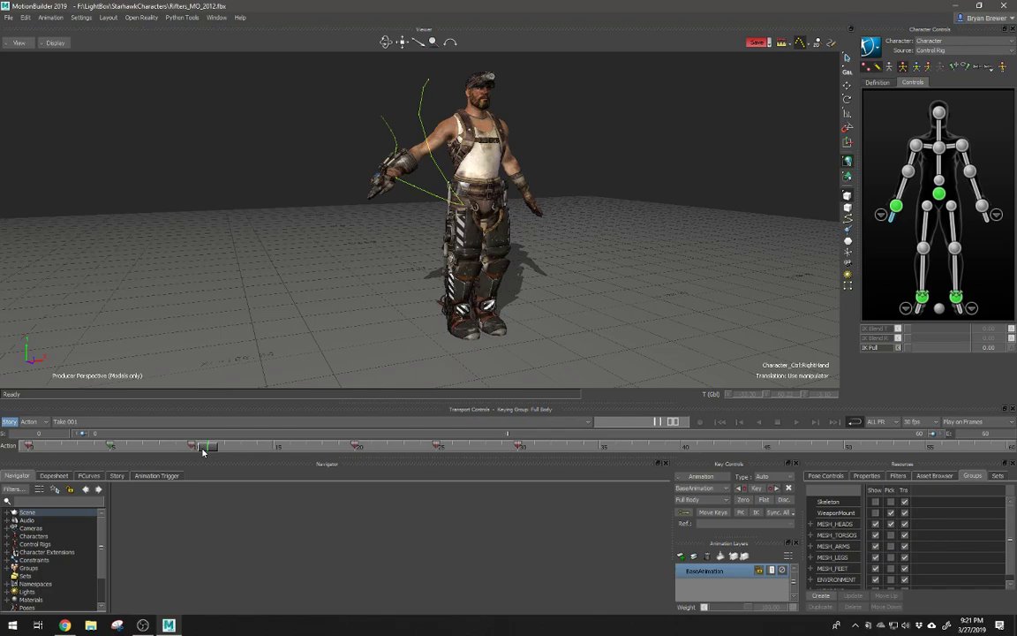
# Step: Set the playback speed to 2x, play the animation, and return the speed to 1x
pyautogui.click(893, 422)
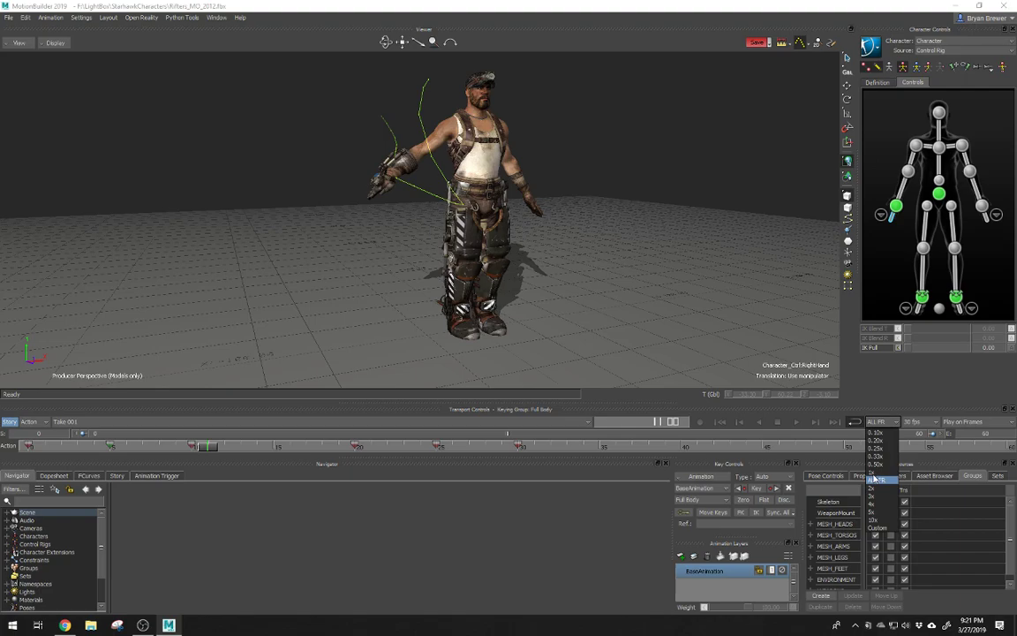
pyautogui.click(876, 488)
pyautogui.click(796, 422)
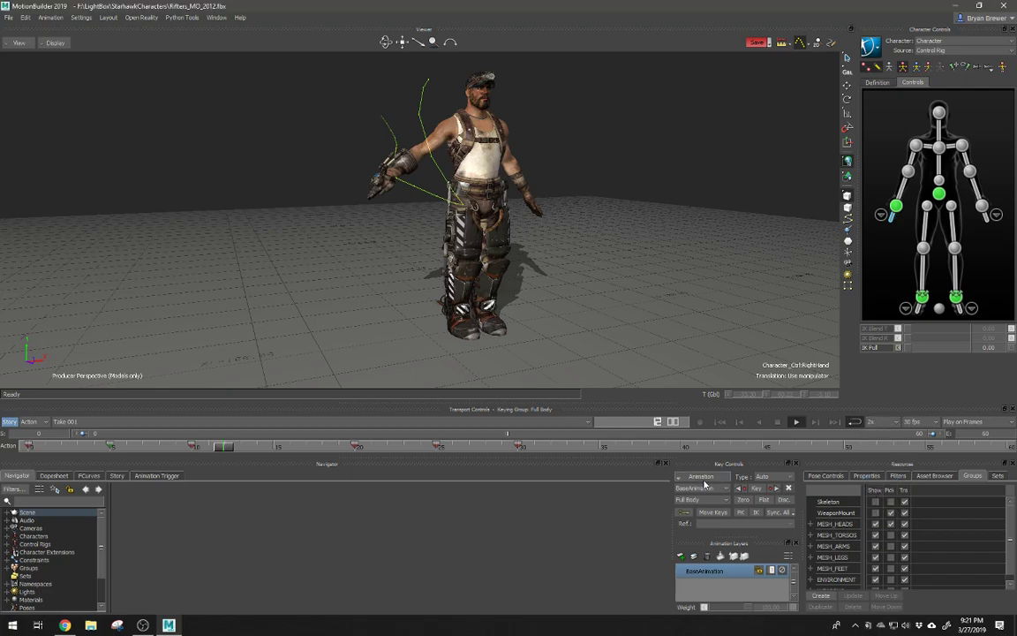
pyautogui.click(874, 422)
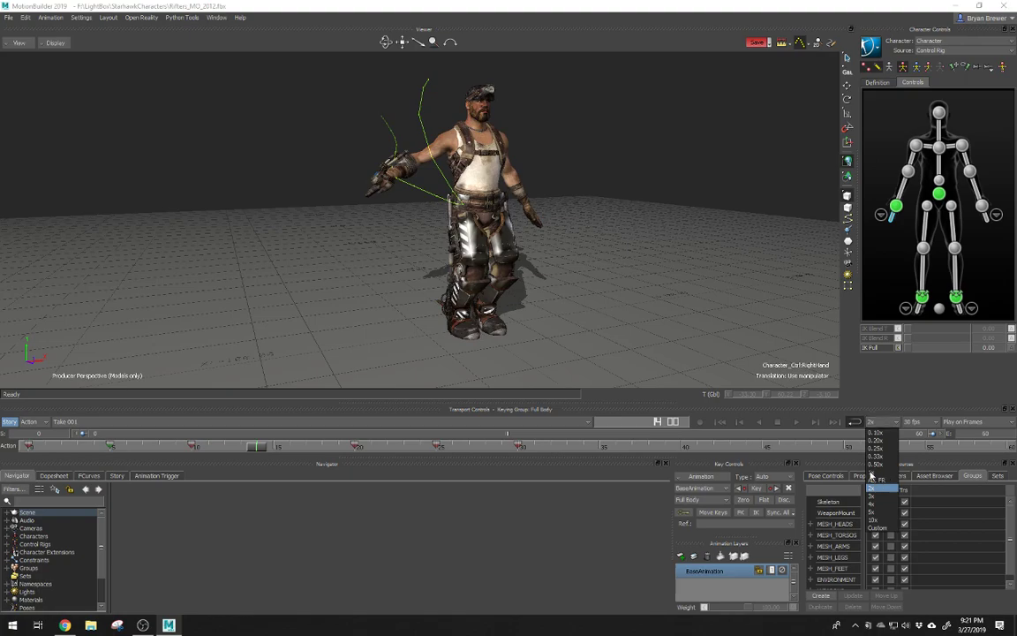
pyautogui.click(871, 473)
# Step: Set the frame rate to 120 fps and scrub the playhead to the end of the timeline at frame 240
pyautogui.click(921, 422)
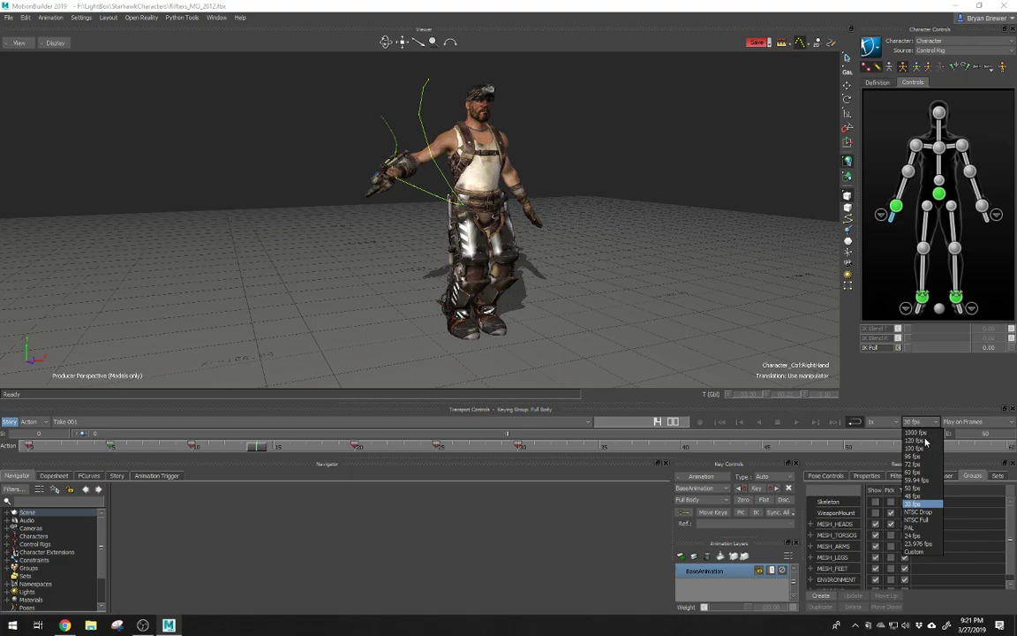
pyautogui.click(914, 440)
pyautogui.moveTo(271, 451); pyautogui.dragTo(914, 455)
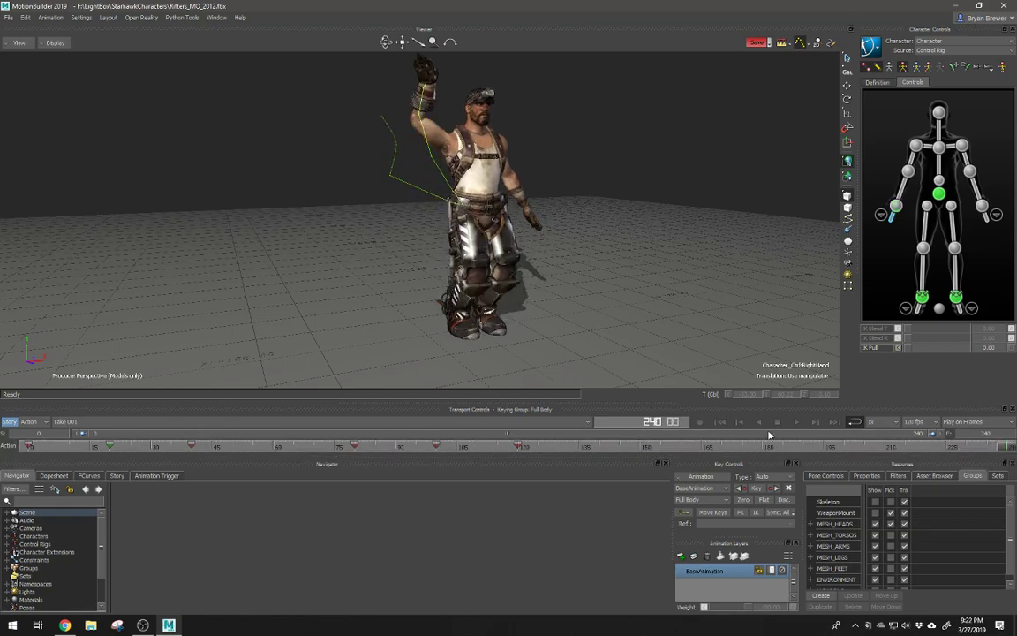
# Step: Set the frame rate back to 30 fps, scrub back to frame 50, and review the available frame rate options
pyautogui.click(914, 421)
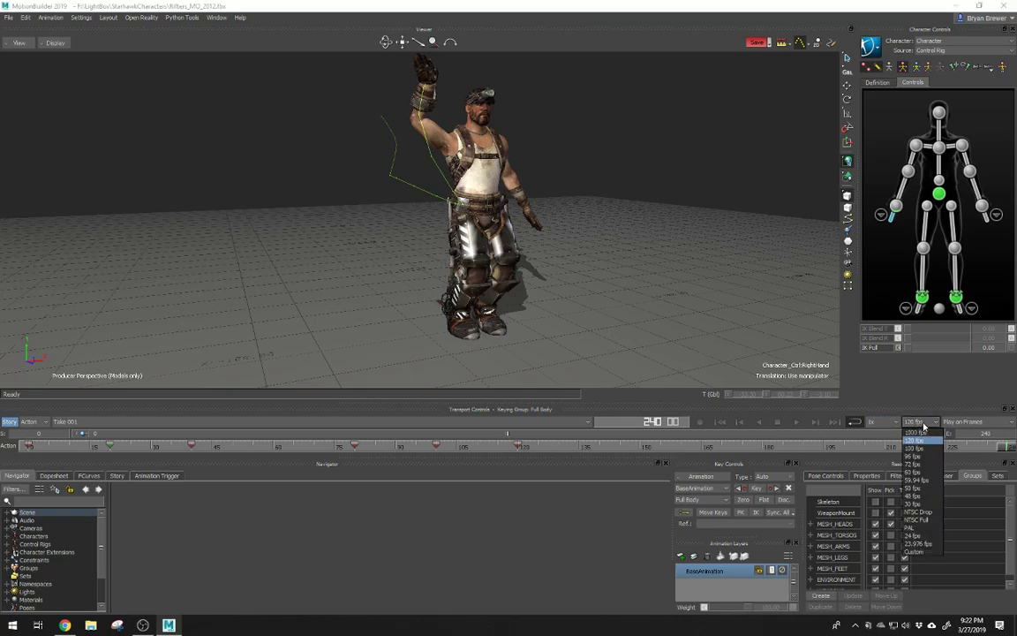
pyautogui.click(914, 504)
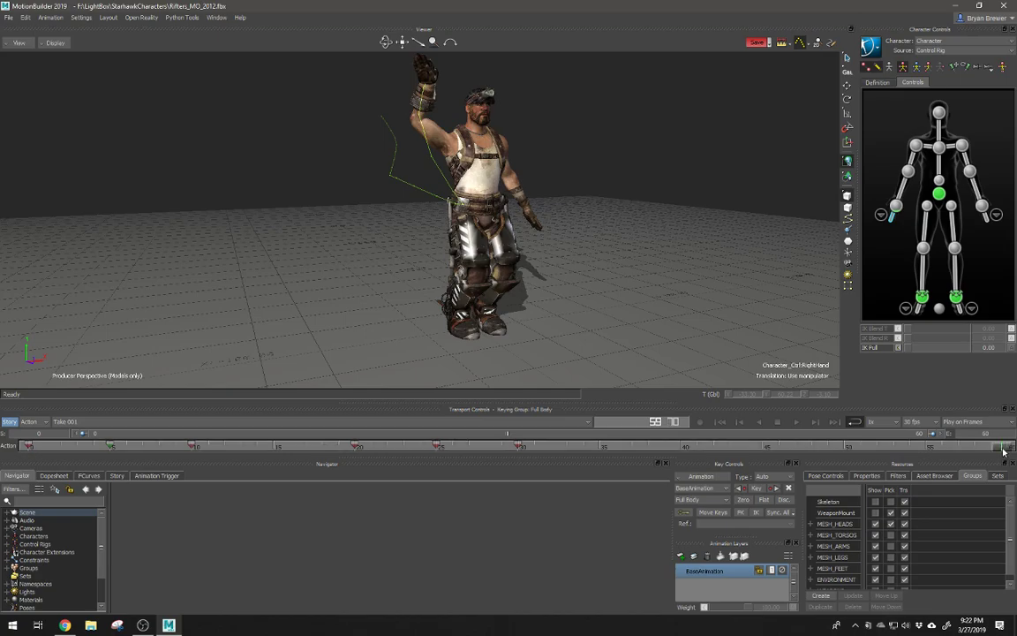
pyautogui.moveTo(1006, 445); pyautogui.dragTo(858, 446)
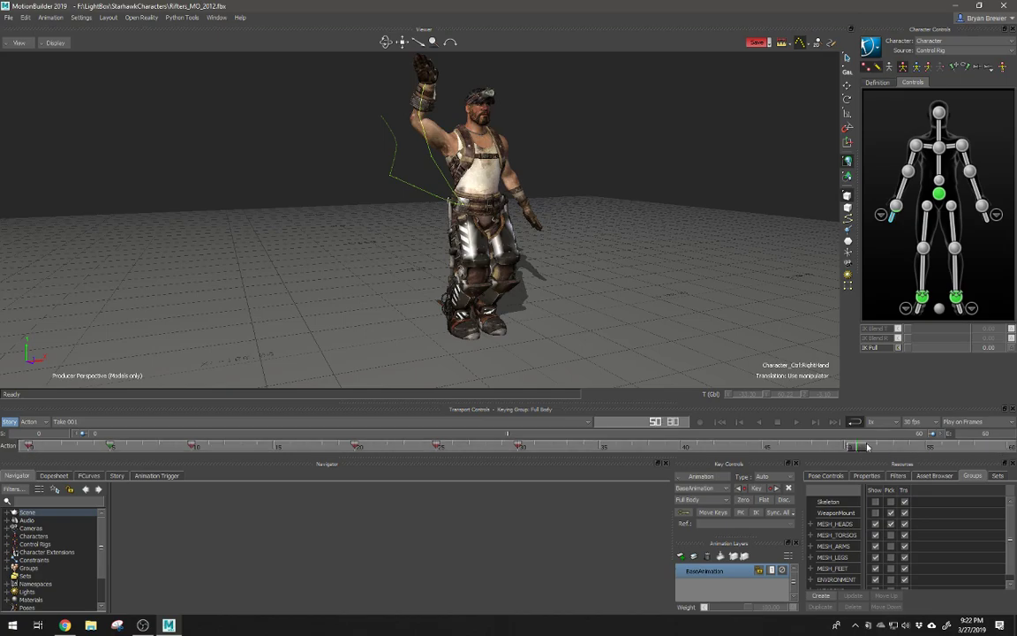
pyautogui.click(933, 424)
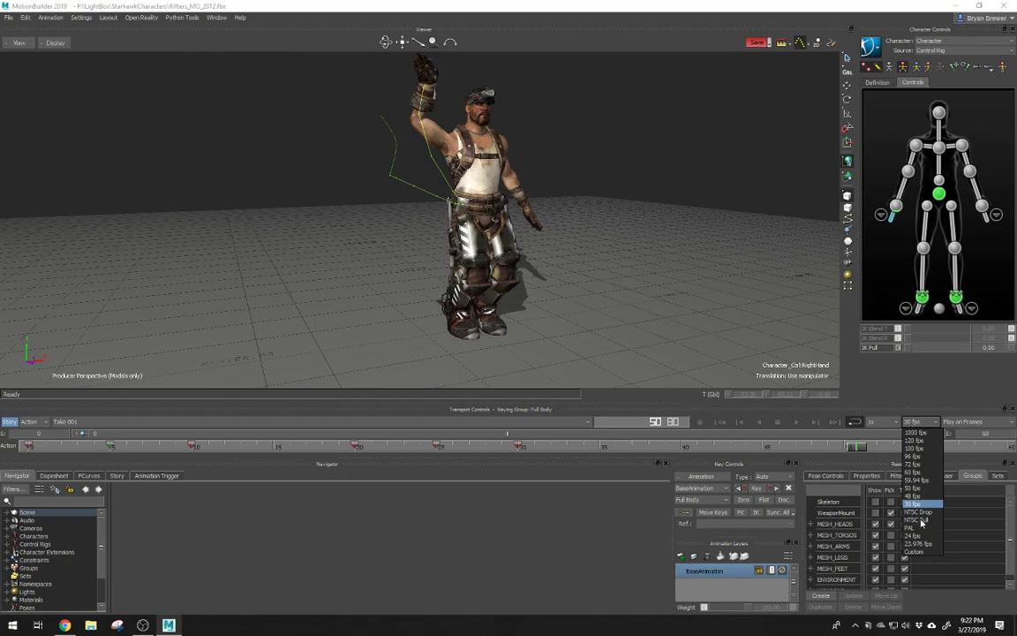
pyautogui.click(491, 511)
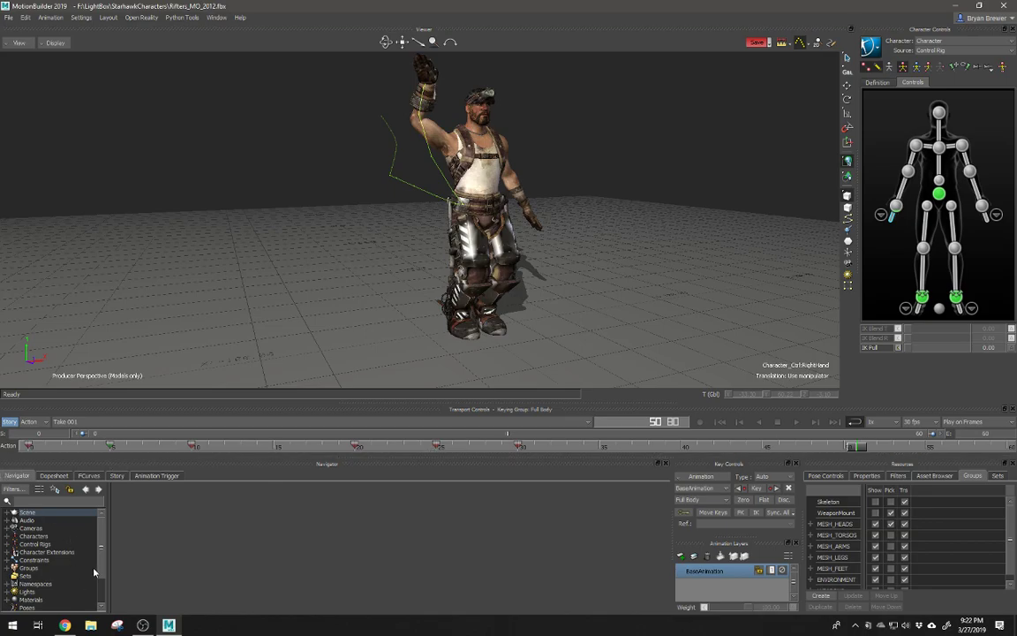
# Step: Examine the contents of the Scene and Audio branches of the scene tree, collapsing each one again
pyautogui.click(7, 512)
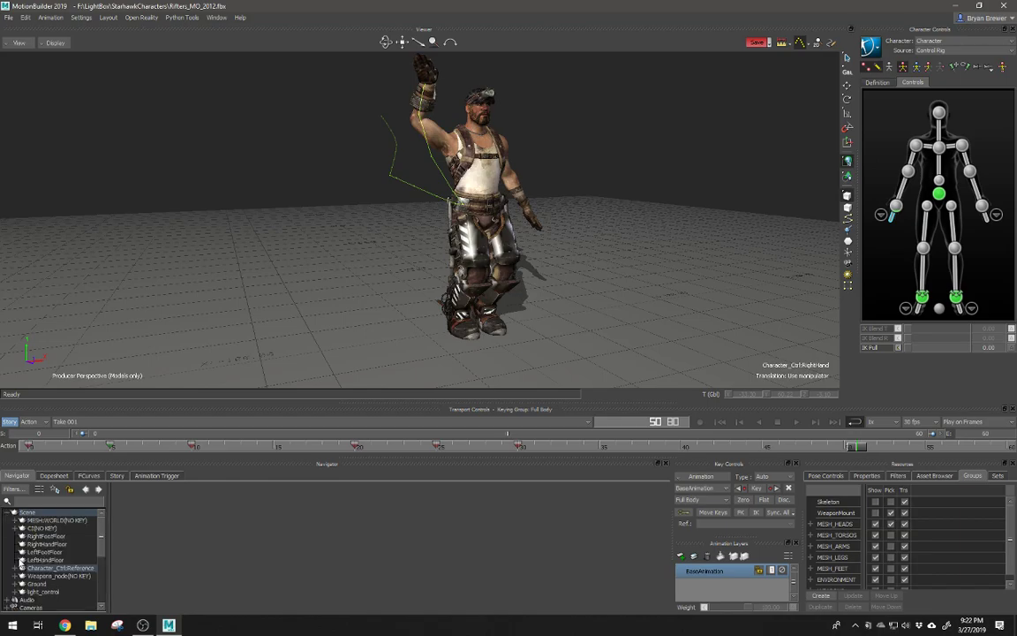
pyautogui.click(7, 512)
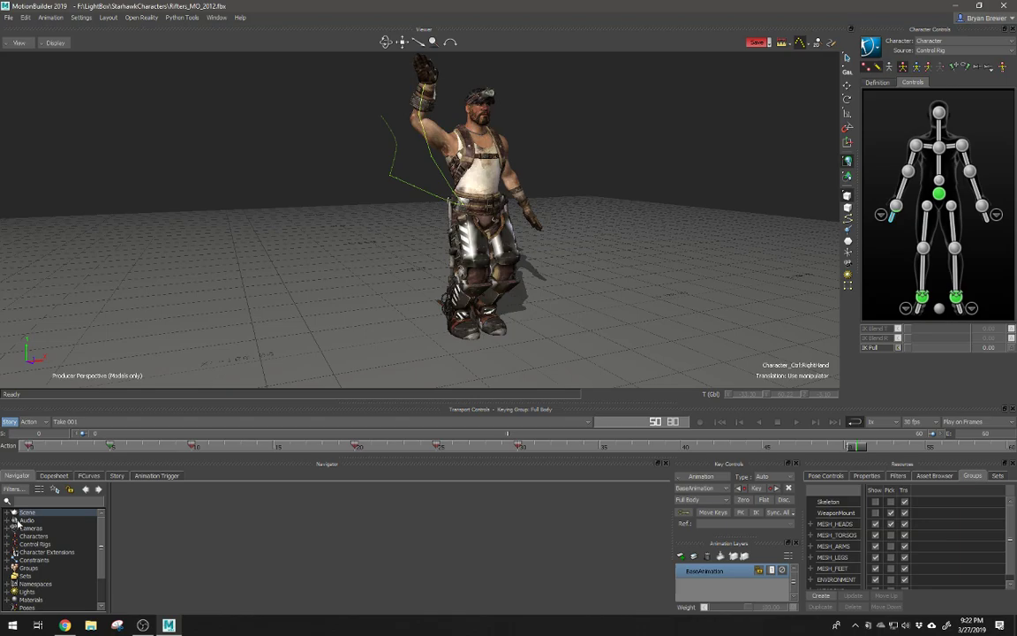
pyautogui.click(7, 520)
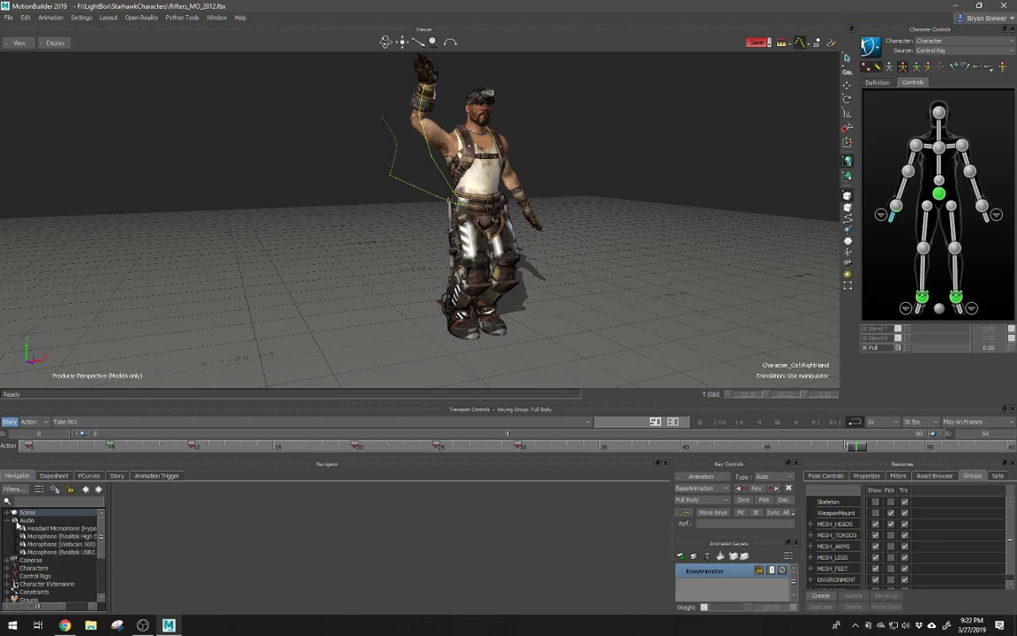
pyautogui.click(7, 520)
# Step: Expand the Cameras branch, switch the viewer to Producer Front, and return to Producer Perspective
pyautogui.click(7, 528)
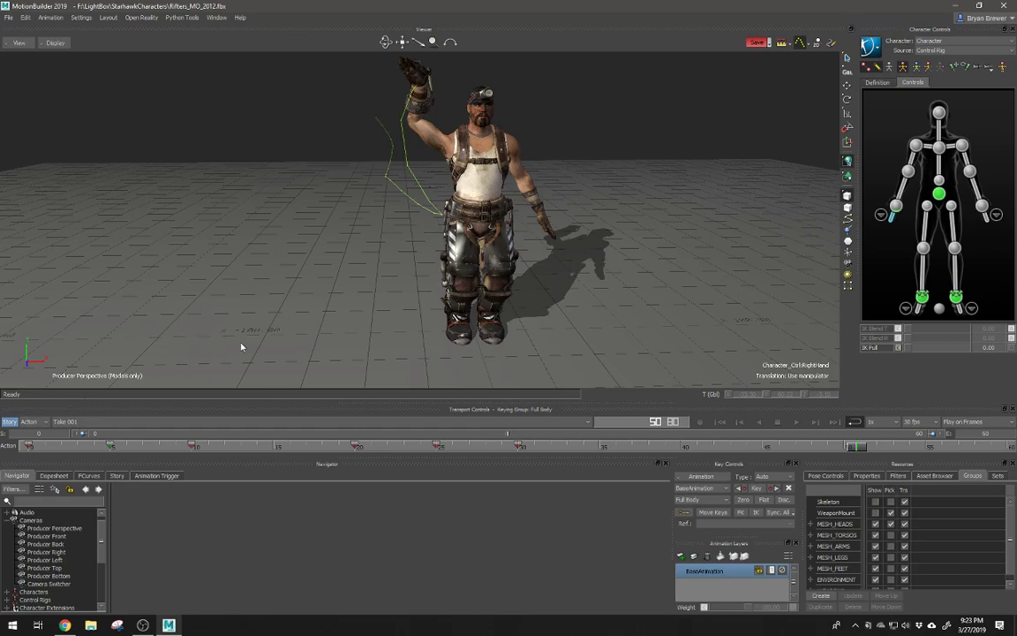
pyautogui.hotkey('ctrl', 'f')
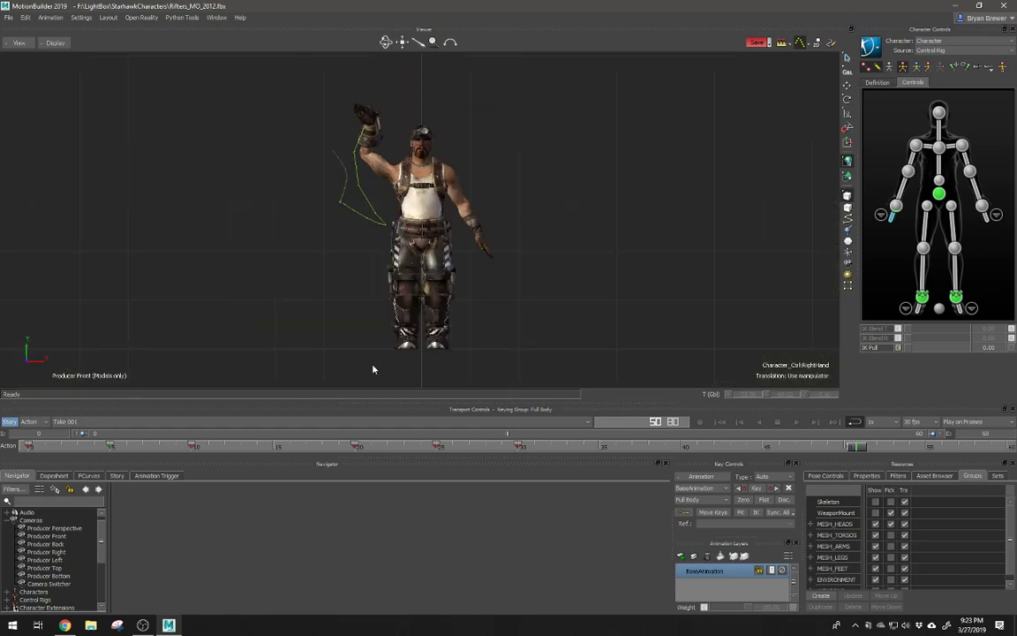
pyautogui.hotkey('ctrl', 'p')
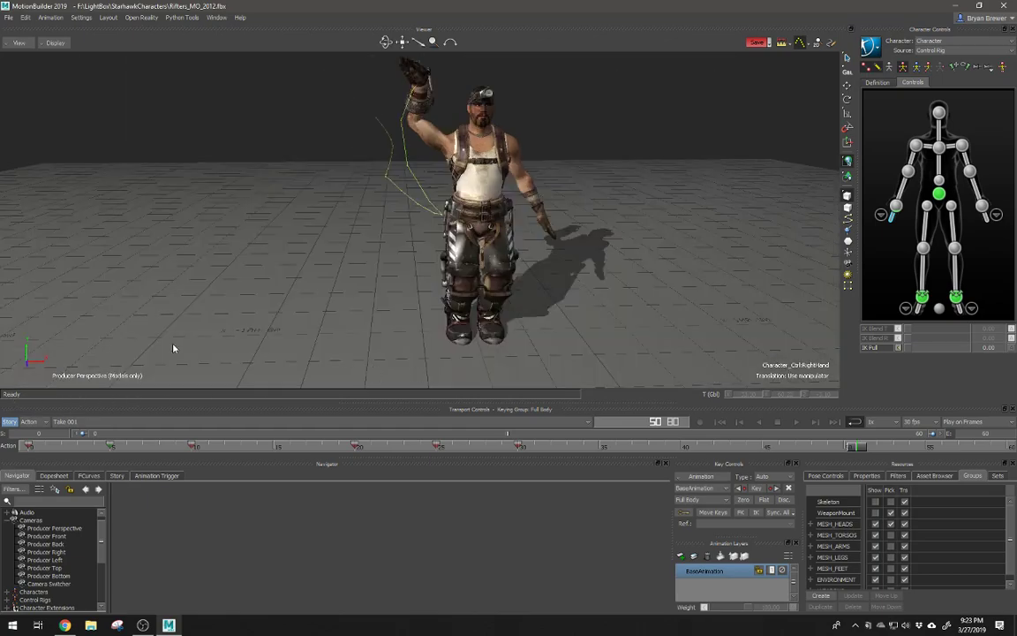
# Step: Set the Producer Perspective camera's Far Plane to 40000 and check the zoomed-out scene with the new clipping distance
pyautogui.click(52, 528)
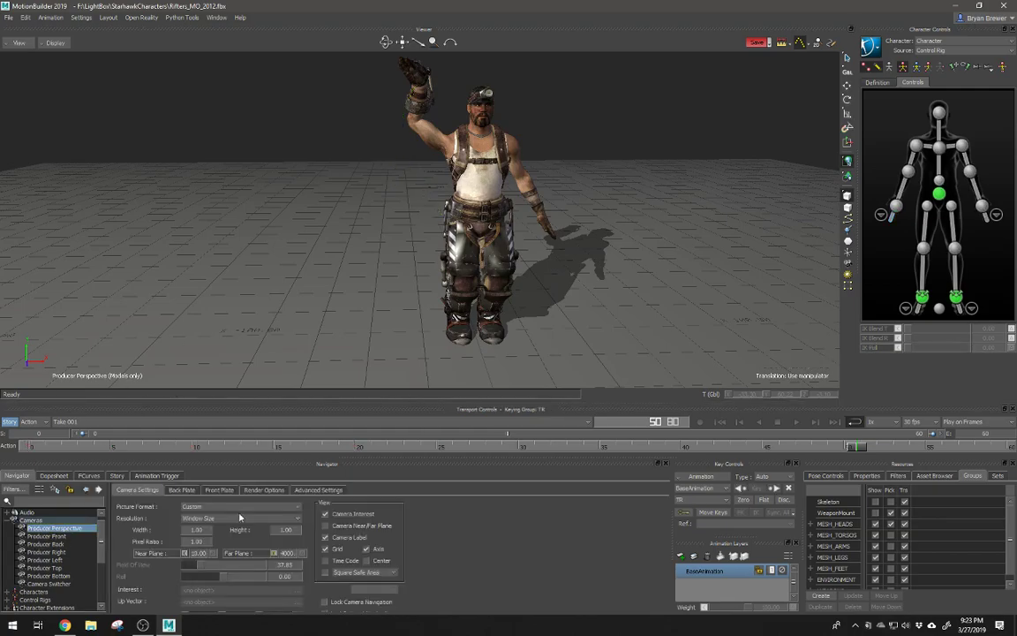
pyautogui.moveTo(700, 285)
pyautogui.keyDown('ctrl'); pyautogui.mouseDown()
pyautogui.moveTo(497, 249)
pyautogui.moveTo(159, 221)
pyautogui.mouseUp(); pyautogui.keyUp('ctrl')
pyautogui.keyDown('ctrl'); pyautogui.moveTo(768, 274); pyautogui.dragTo(243, 248); pyautogui.keyUp('ctrl')
pyautogui.moveTo(516, 257)
pyautogui.keyDown('ctrl'); pyautogui.mouseDown()
pyautogui.moveTo(528, 258)
pyautogui.moveTo(498, 272)
pyautogui.mouseUp(); pyautogui.keyUp('ctrl')
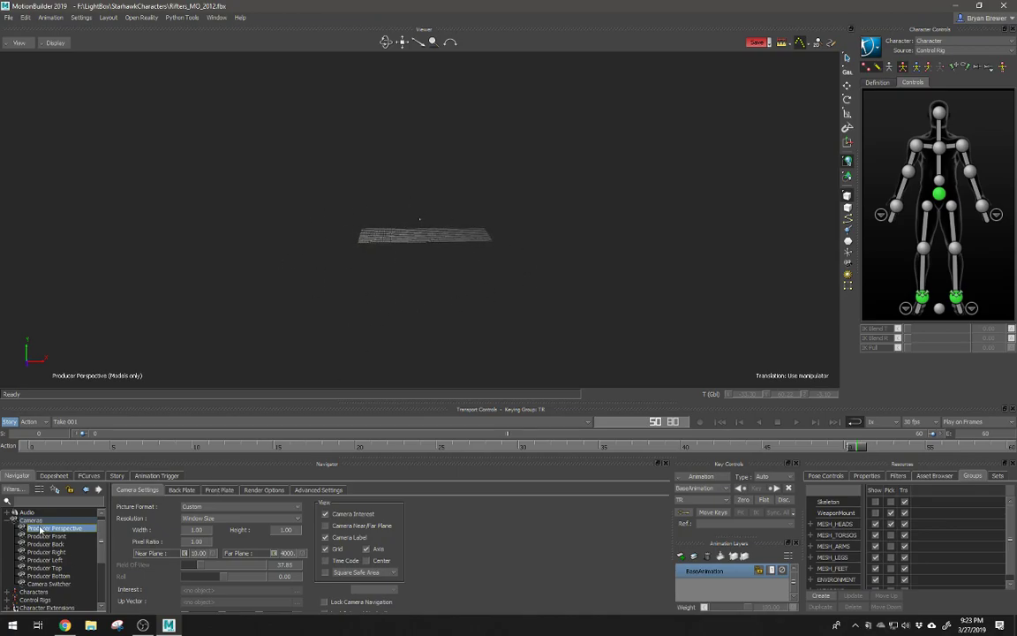
pyautogui.doubleClick(286, 554)
pyautogui.click(282, 553)
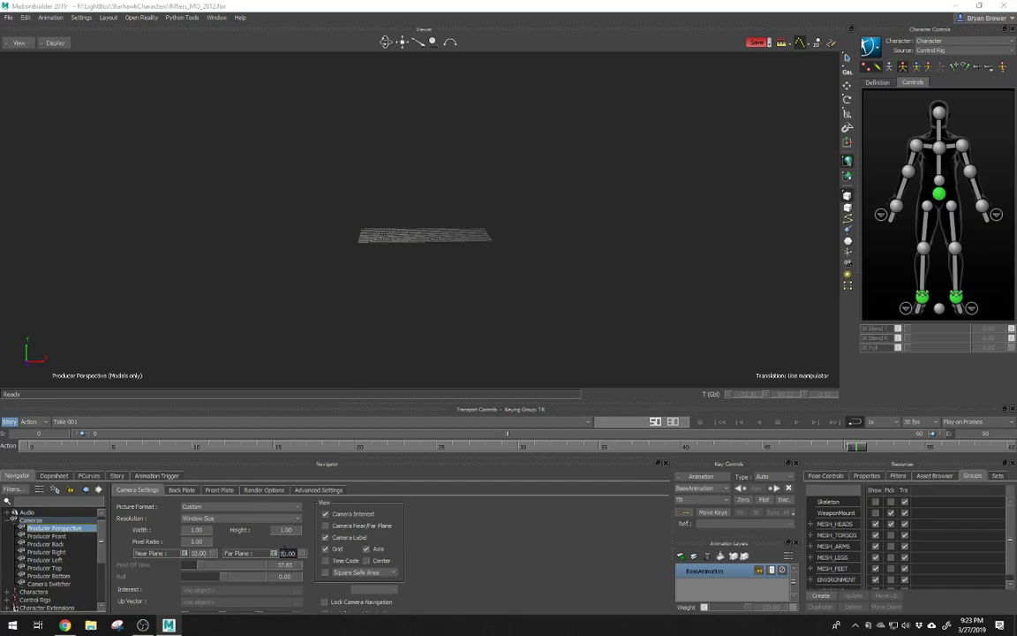
pyautogui.write('40000')
pyautogui.press('Return')
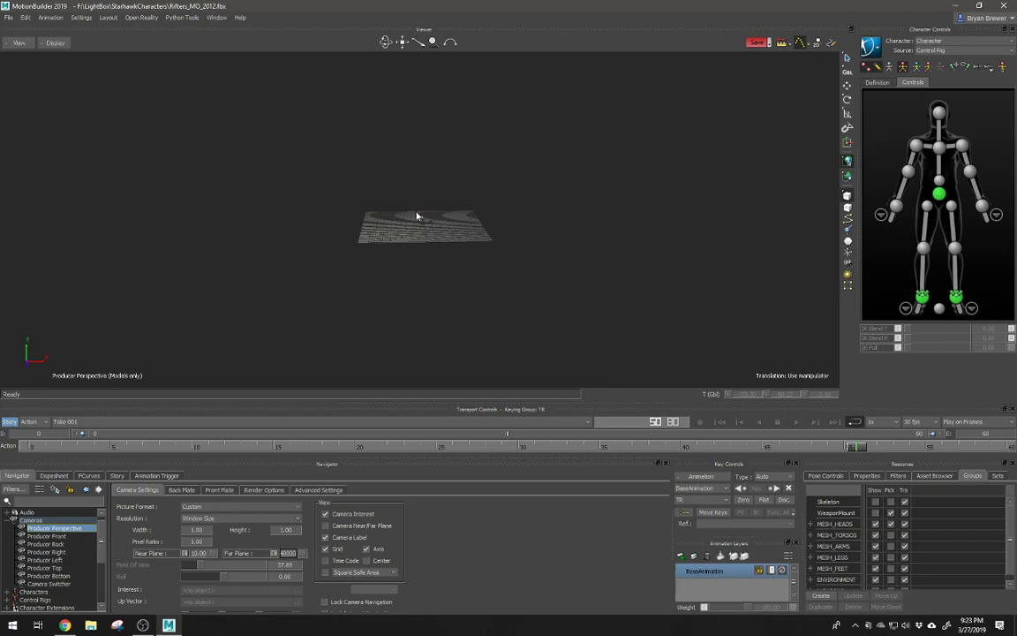
pyautogui.keyDown('ctrl'); pyautogui.moveTo(359, 200); pyautogui.dragTo(531, 240); pyautogui.keyUp('ctrl')
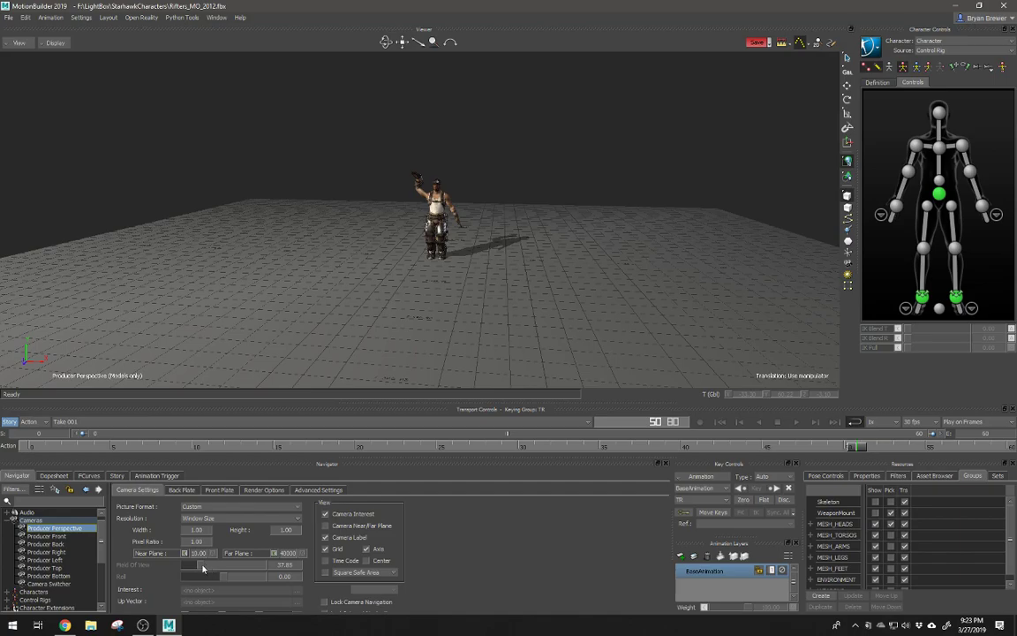
# Step: Collapse the Cameras branch and expand the Characters branch of the scene tree
pyautogui.click(7, 520)
pyautogui.doubleClick(36, 528)
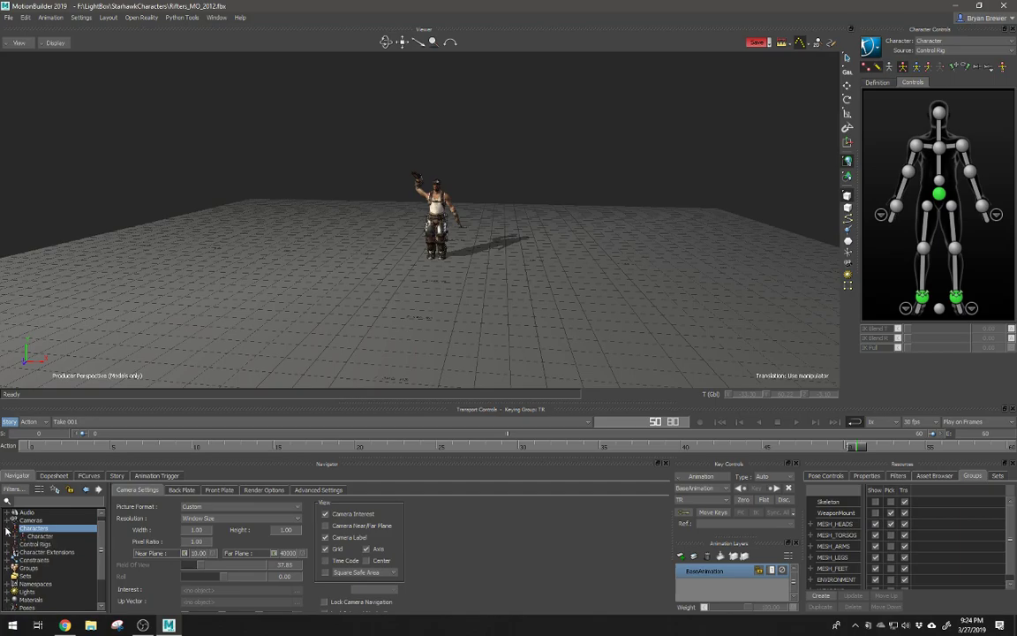
# Step: Examine the Character entry with its Character Extension and Control Rig children, display its Character Settings, and collapse the Characters branch
pyautogui.click(41, 537)
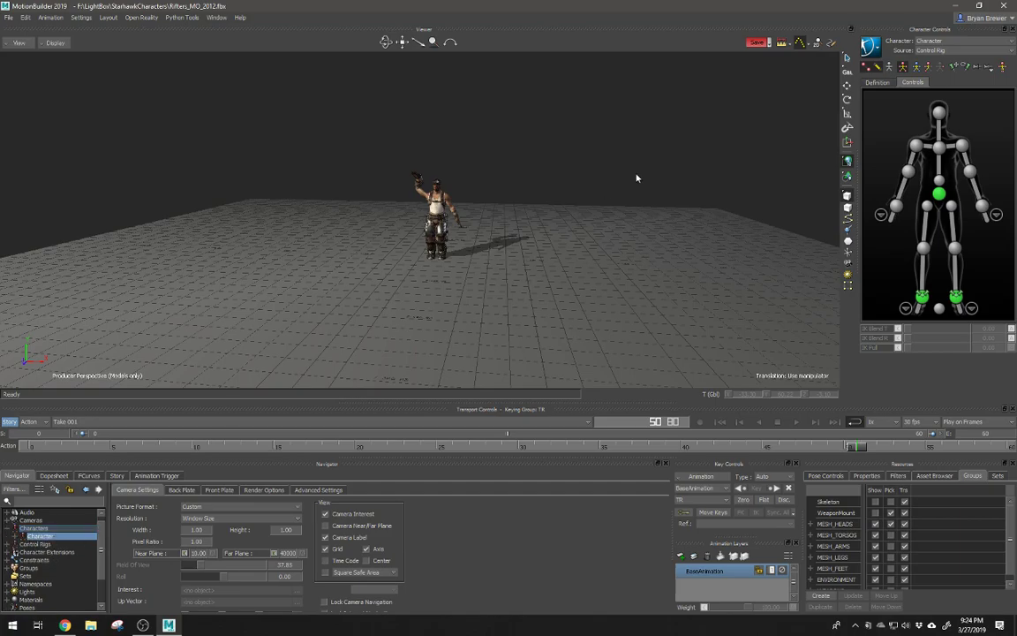
pyautogui.keyDown('ctrl'); pyautogui.moveTo(431, 258); pyautogui.dragTo(481, 280); pyautogui.keyUp('ctrl')
pyautogui.click(22, 536)
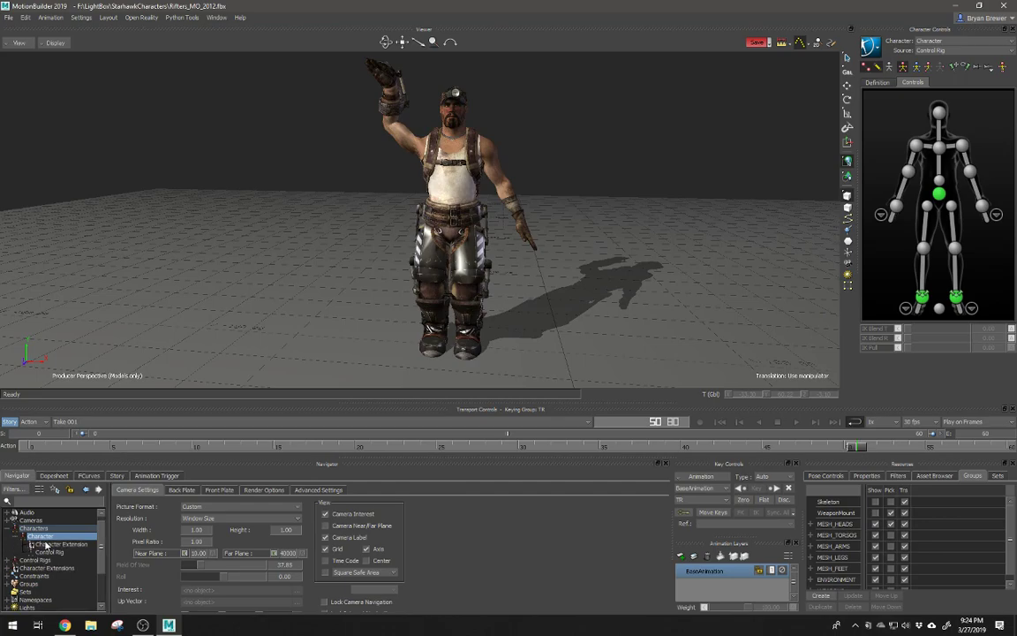
pyautogui.click(55, 544)
pyautogui.click(39, 552)
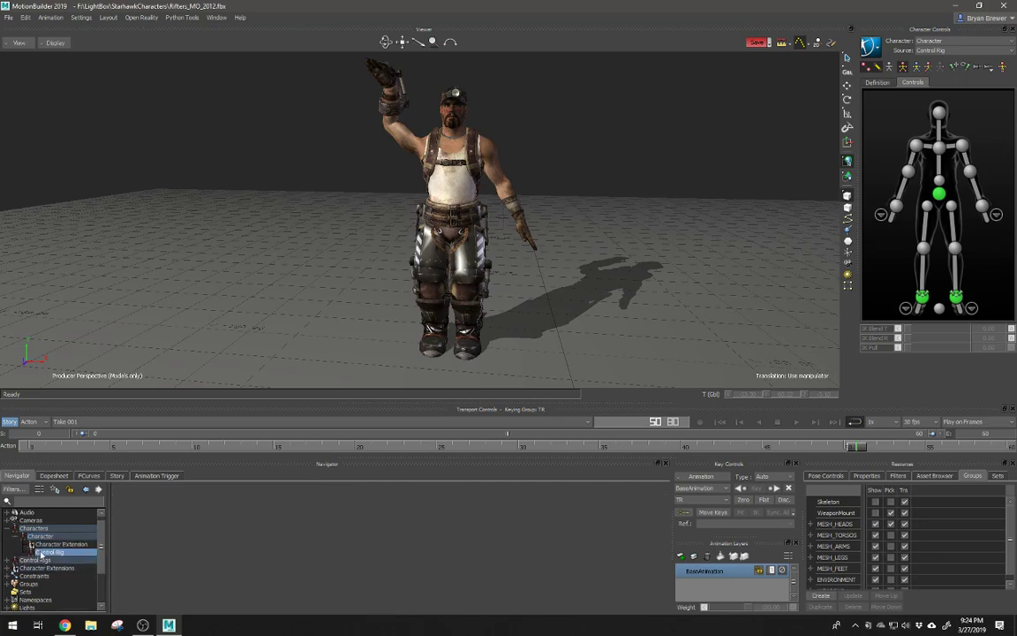
pyautogui.doubleClick(50, 545)
pyautogui.click(37, 536)
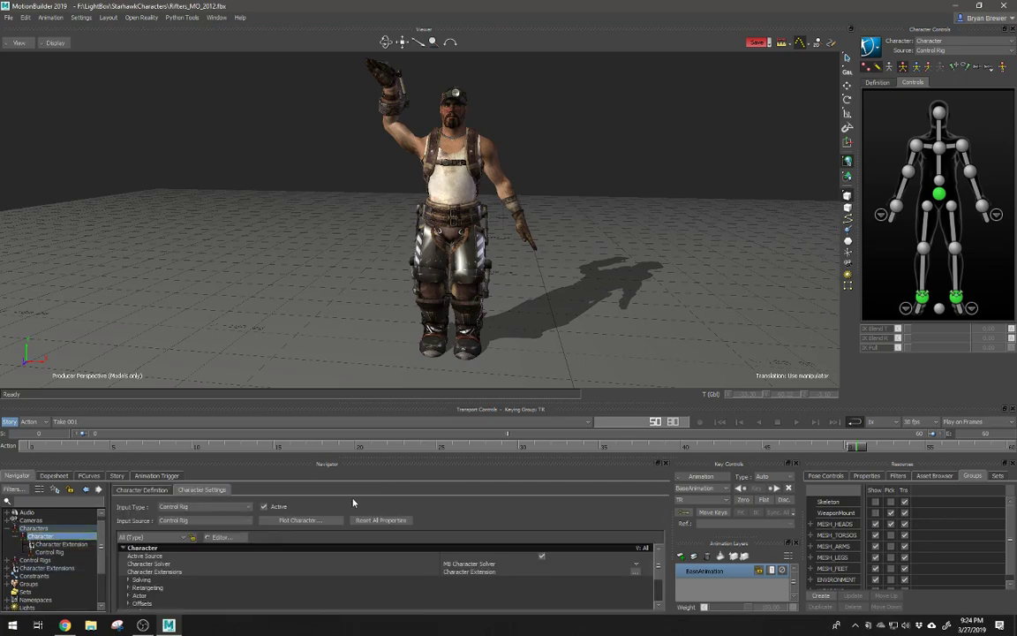
pyautogui.click(12, 528)
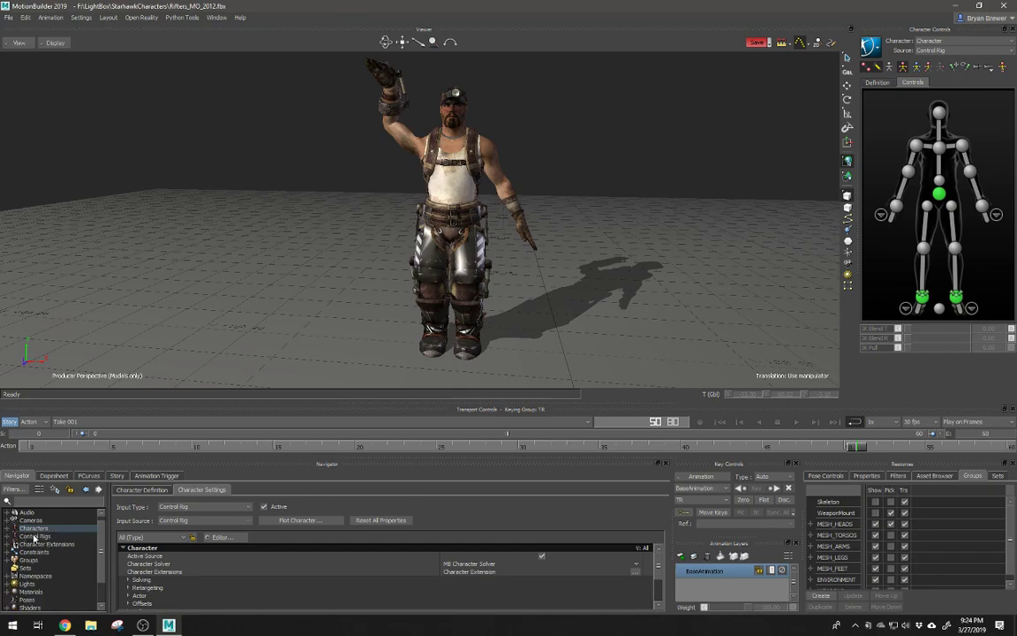
# Step: Expand the Control Rigs branch, show the rig in X-Ray display mode, compare it with the Character entry, and collapse both branches
pyautogui.doubleClick(35, 537)
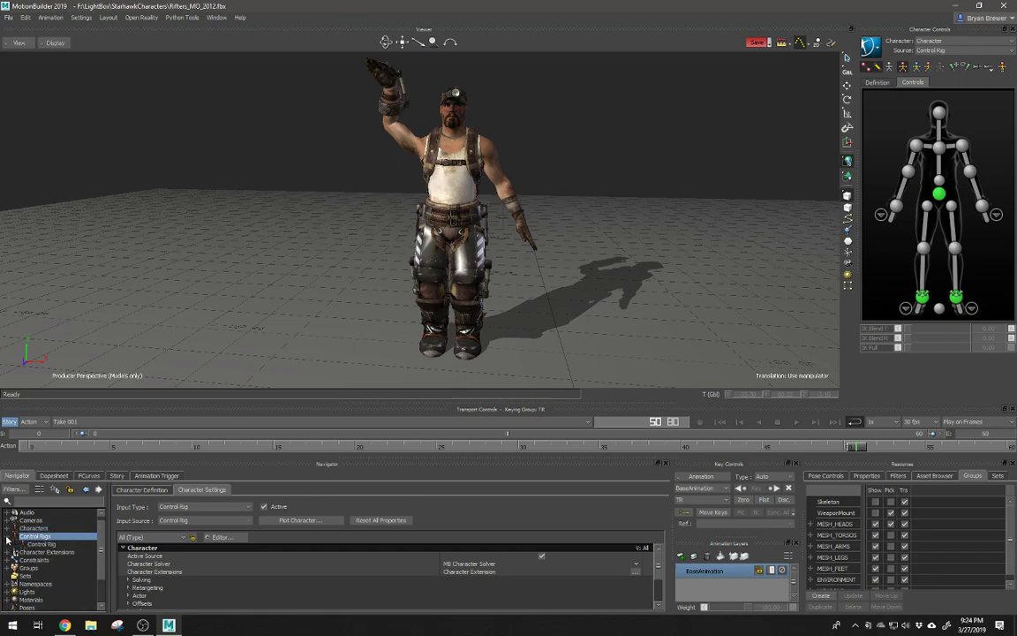
pyautogui.hotkey('ctrl', 'a')
pyautogui.click(463, 224)
pyautogui.click(42, 544)
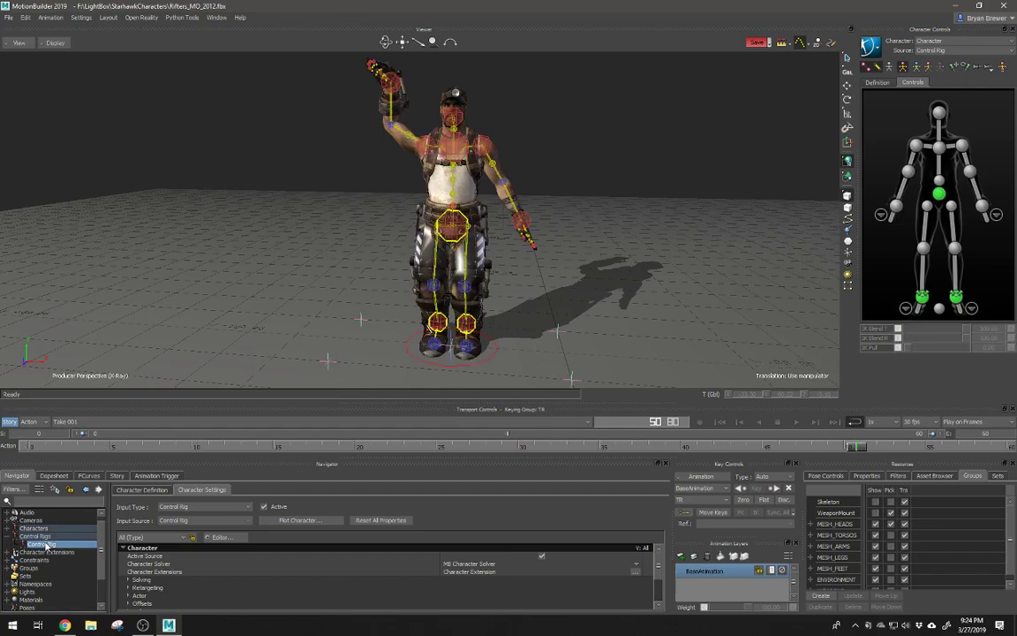
pyautogui.click(7, 528)
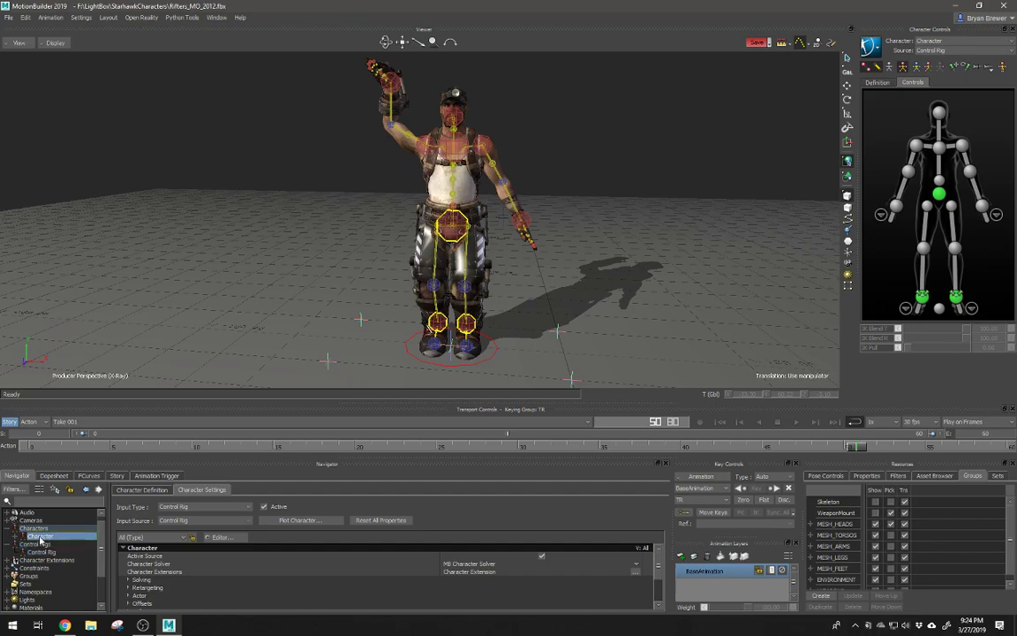
pyautogui.click(9, 528)
pyautogui.click(9, 536)
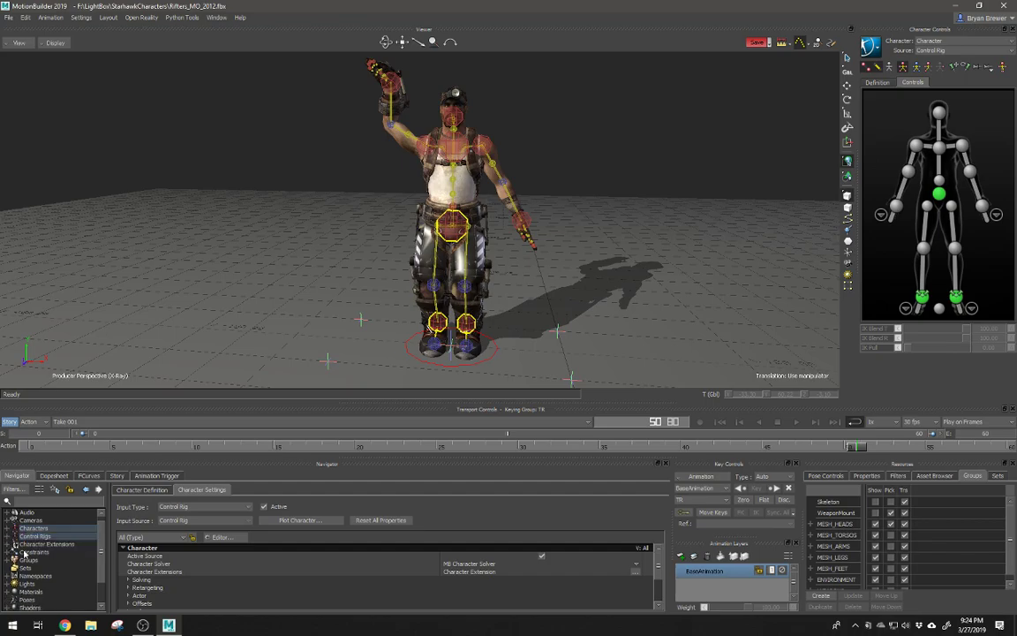
# Step: Examine the Character Extension entry under Character Extensions alongside its counterpart under Characters, and collapse both branches
pyautogui.click(9, 543)
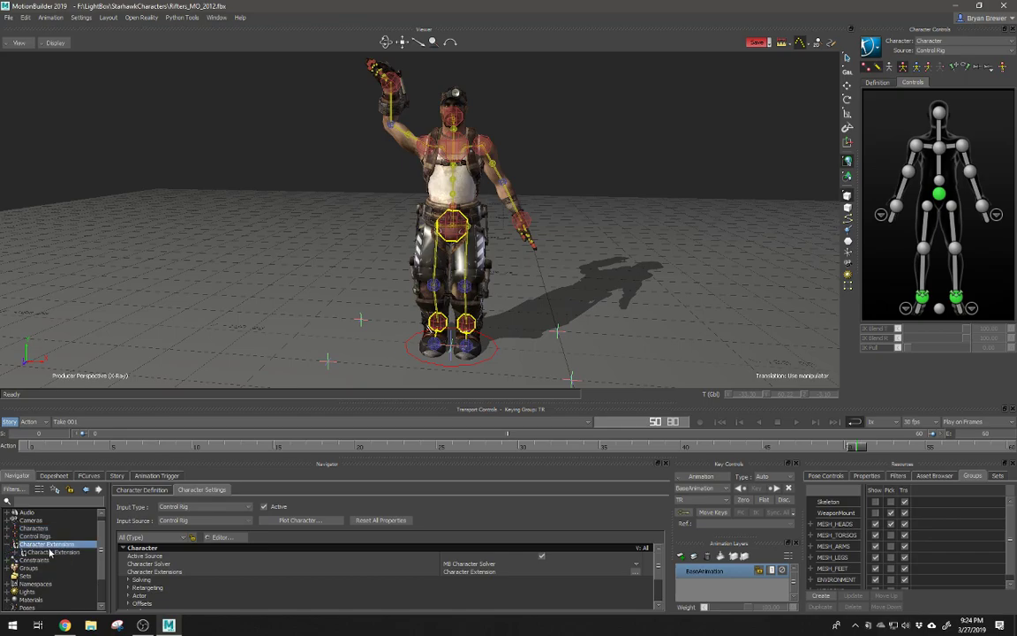
pyautogui.click(49, 551)
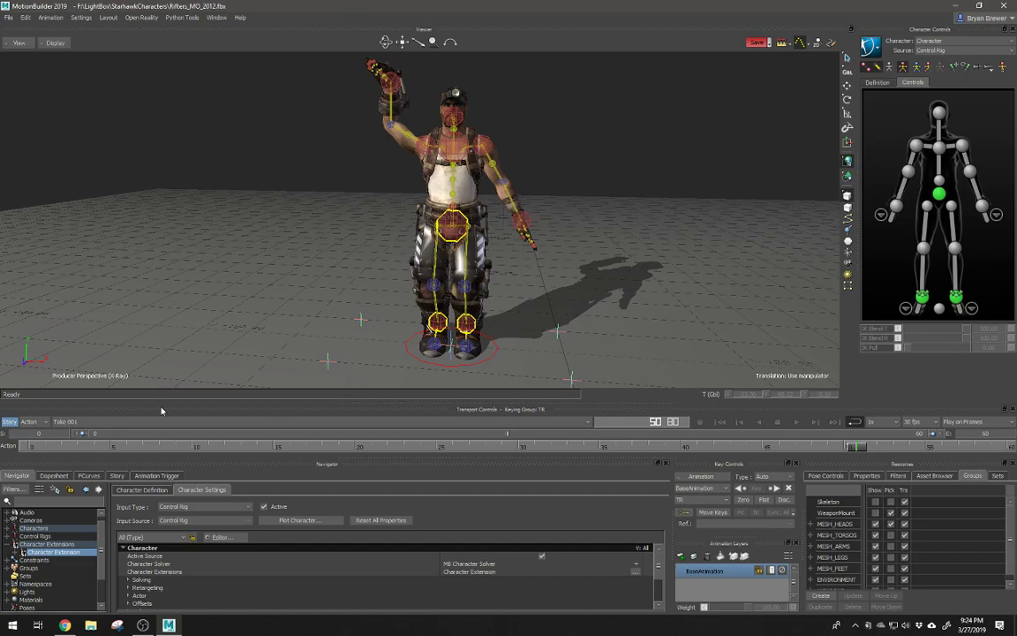
pyautogui.click(8, 529)
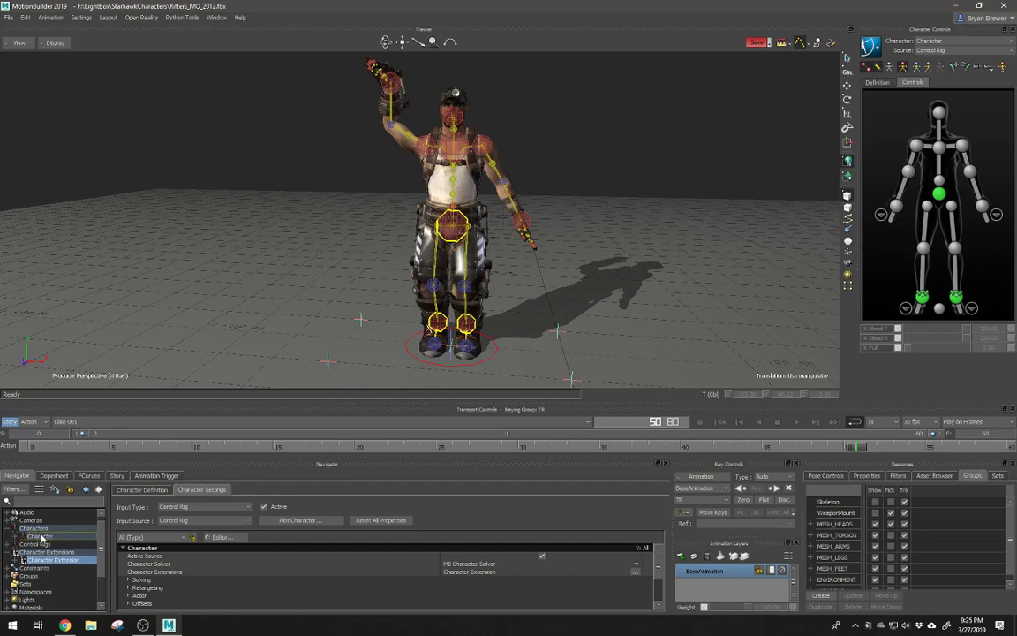
pyautogui.click(20, 536)
pyautogui.click(23, 576)
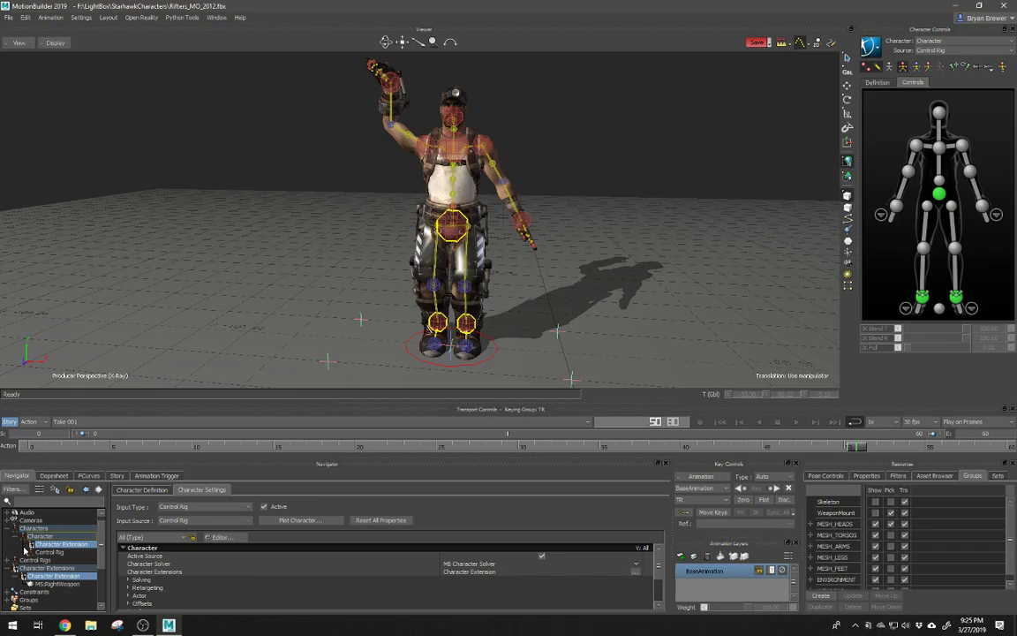
pyautogui.click(17, 536)
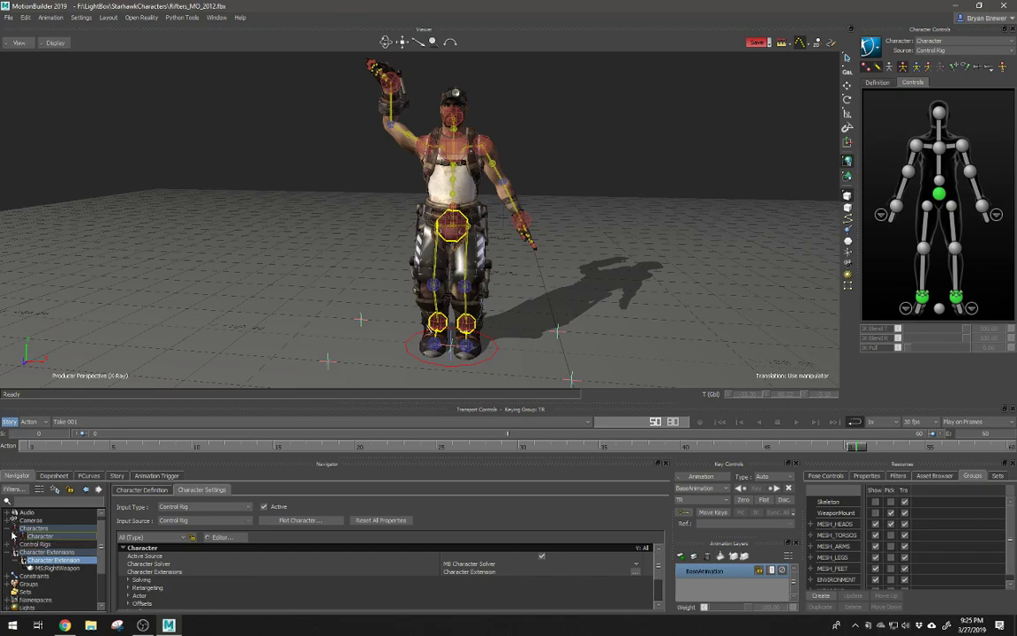
pyautogui.click(9, 528)
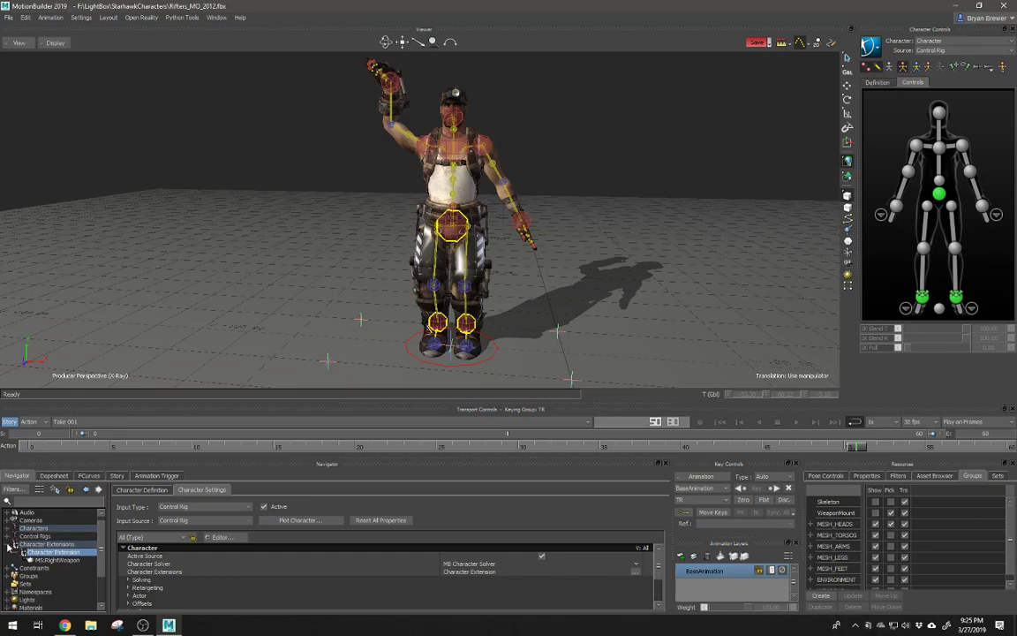
pyautogui.click(14, 544)
# Step: Enlarge the Navigator area upward over the viewer, expand the Constraints branch, and check which constraint types can be inserted
pyautogui.scroll(-1, 67, 561)
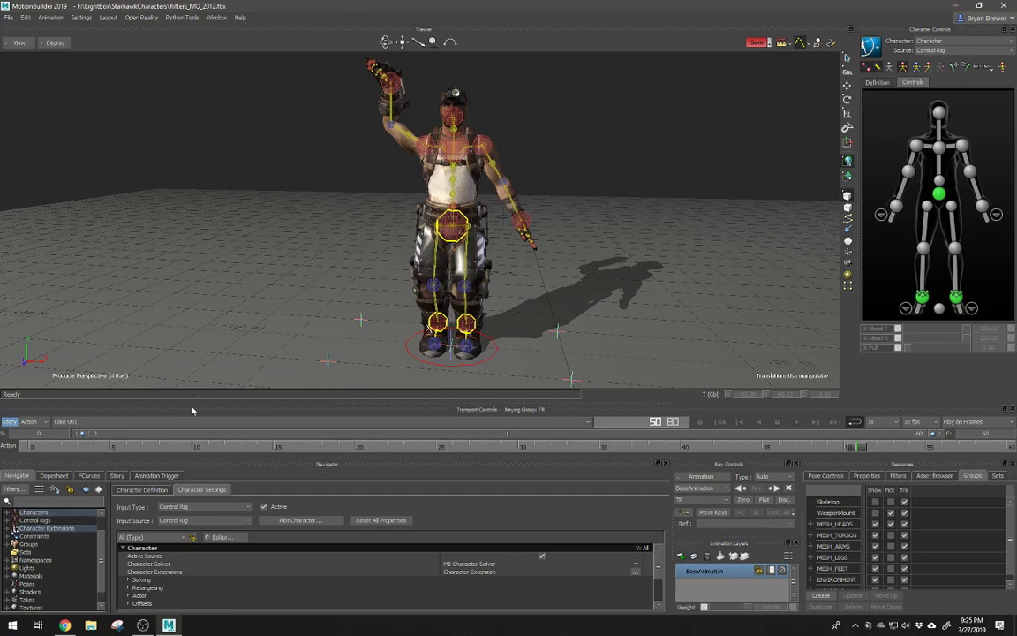
pyautogui.moveTo(191, 403); pyautogui.dragTo(209, 155)
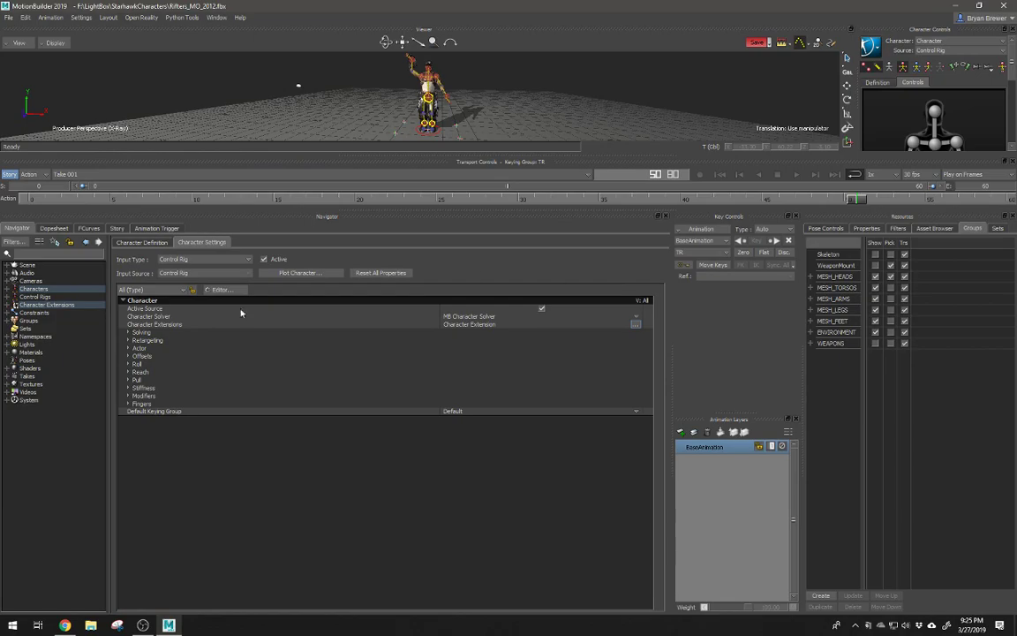
pyautogui.click(8, 313)
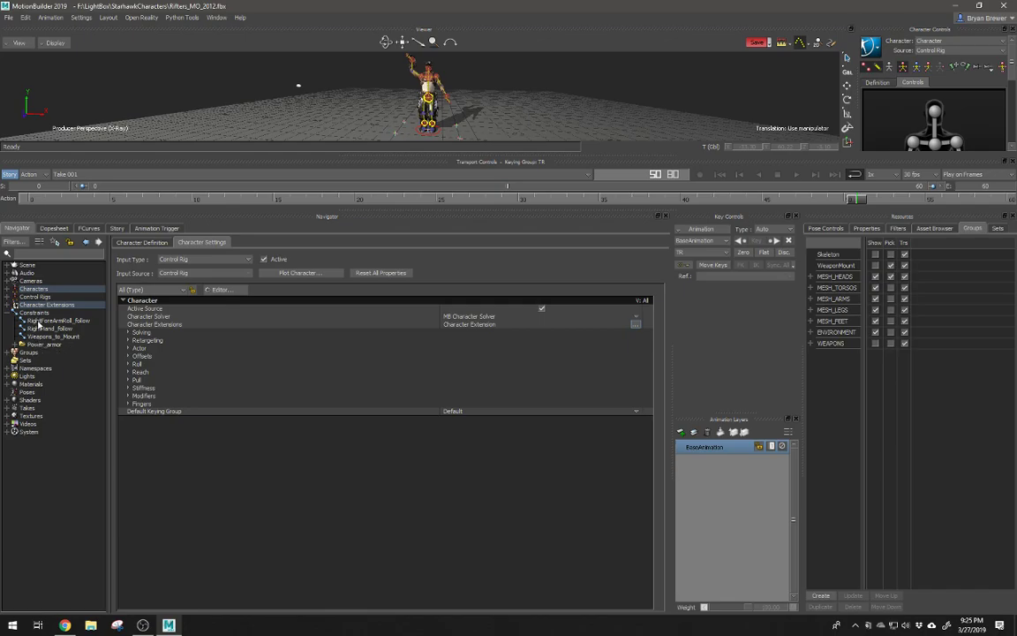
pyautogui.click(41, 321)
pyautogui.click(34, 313)
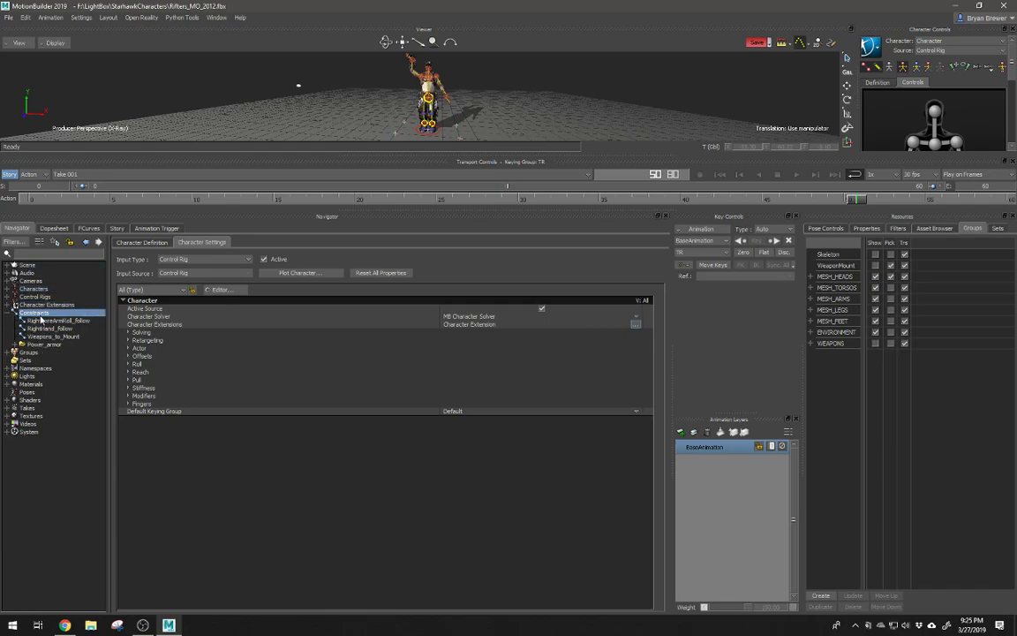
pyautogui.rightClick(48, 314)
pyautogui.moveTo(75, 328)
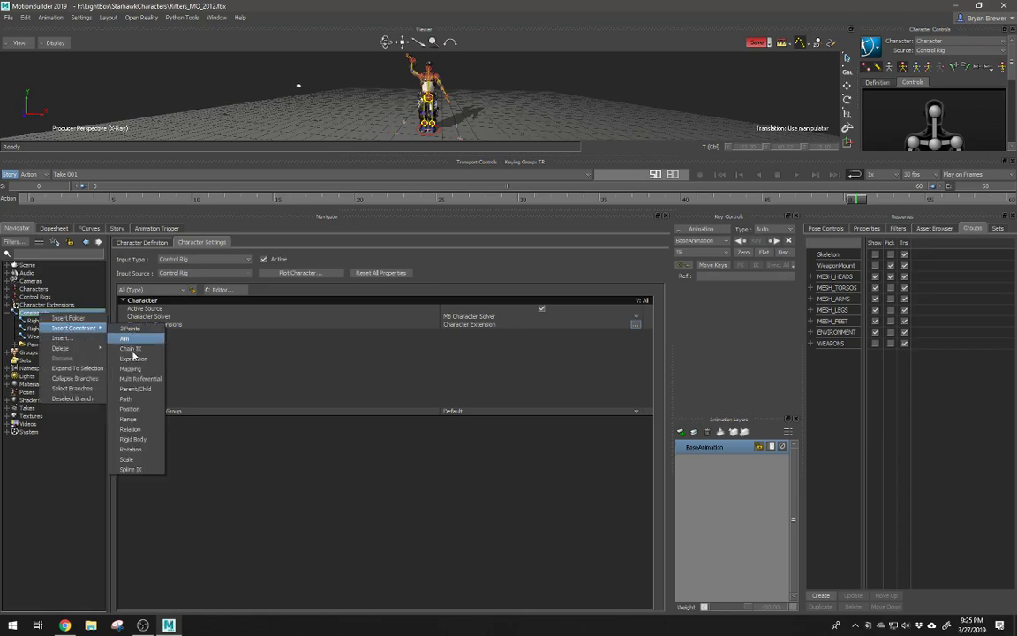
pyautogui.click(54, 492)
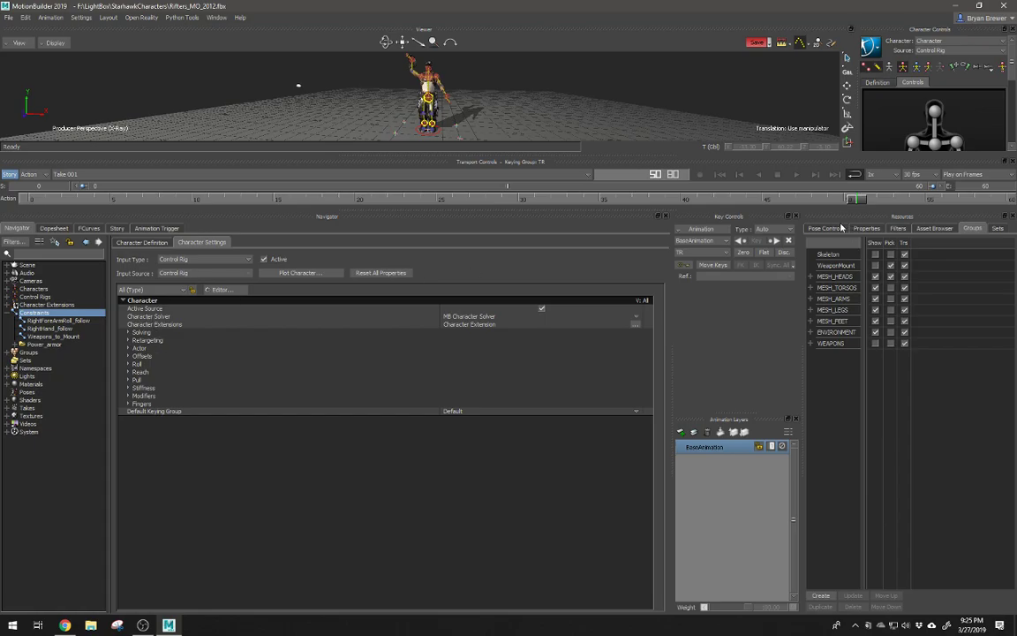
# Step: View the Characters and Constraints templates in the Asset Browser, and collapse the Constraints branch of the scene tree
pyautogui.click(934, 228)
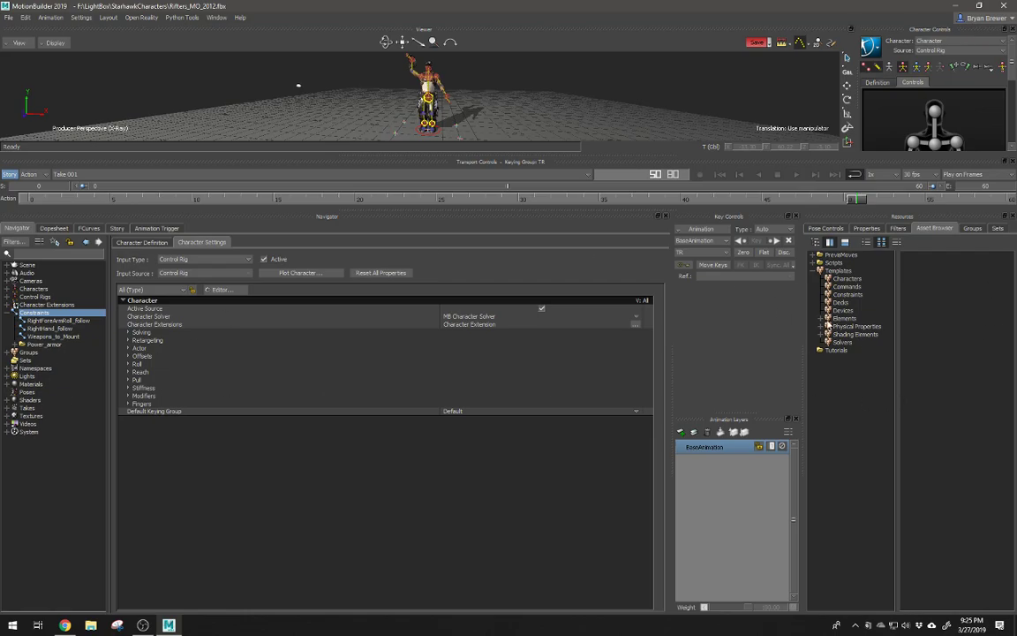
pyautogui.rightClick(24, 314)
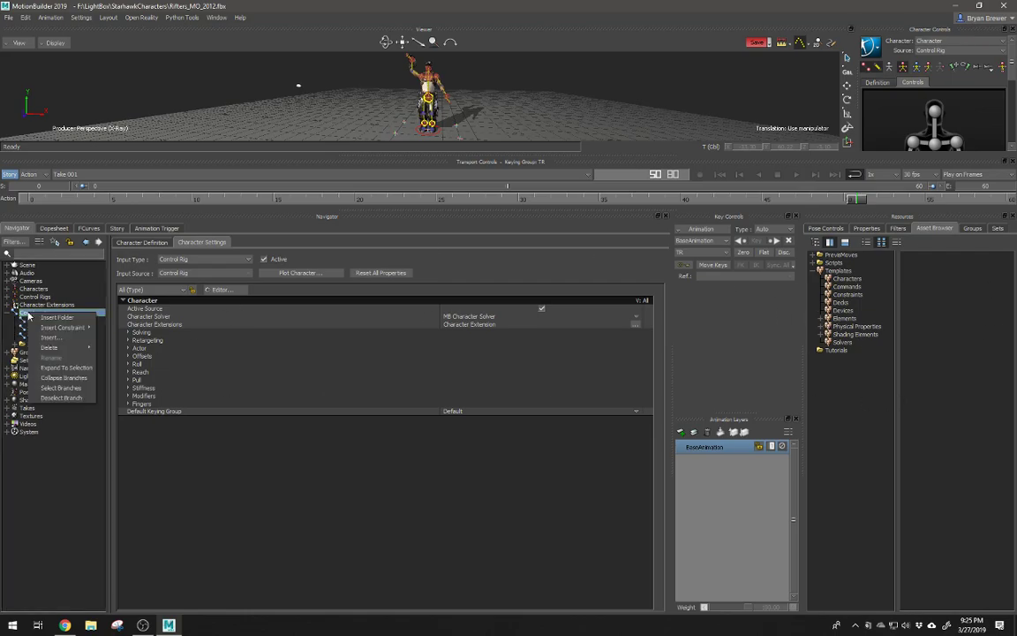
pyautogui.click(22, 313)
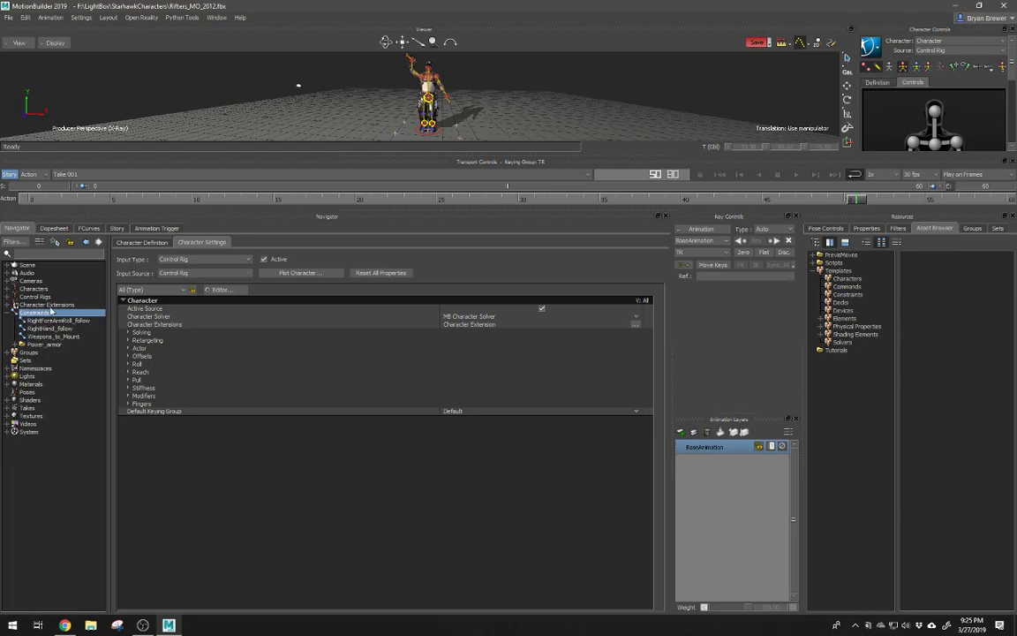
pyautogui.click(847, 278)
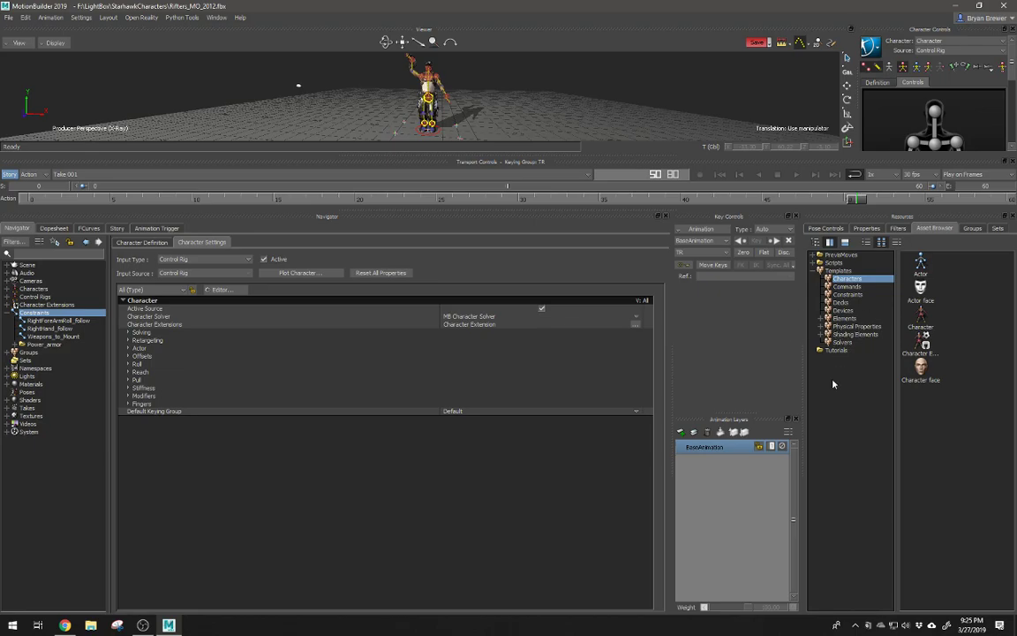
pyautogui.click(847, 294)
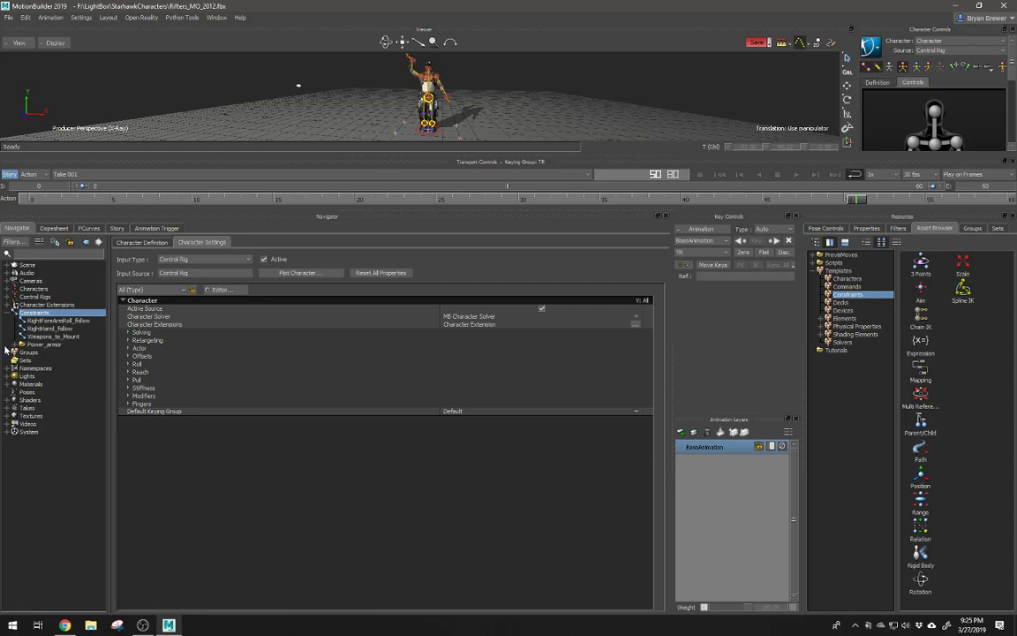
pyautogui.click(14, 313)
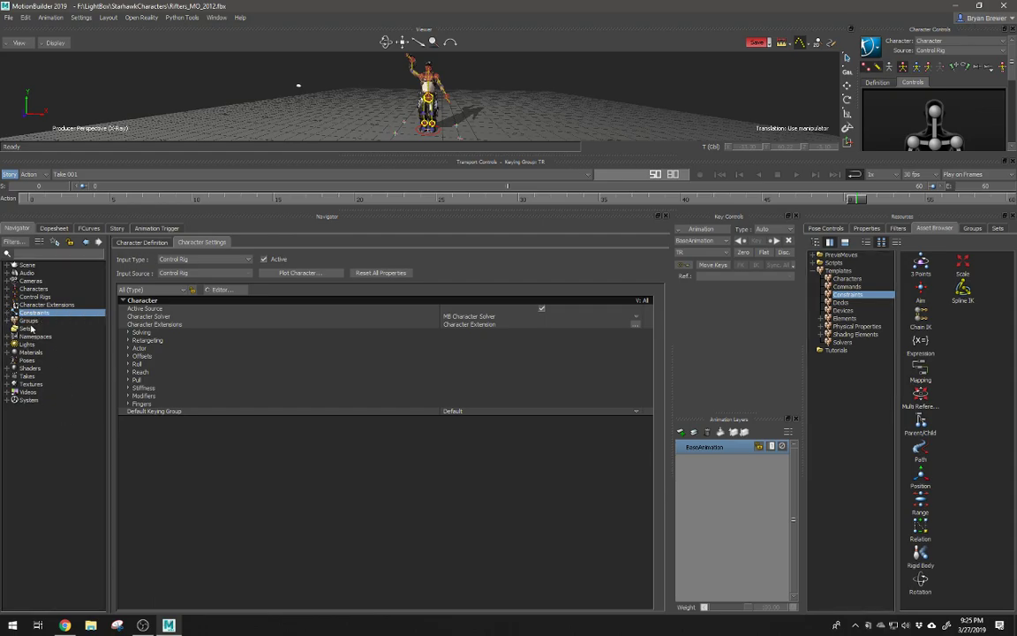
# Step: Expand the Groups branch, compare it with the Groups resource list, and select the ENVIRONMENT group there
pyautogui.doubleClick(29, 320)
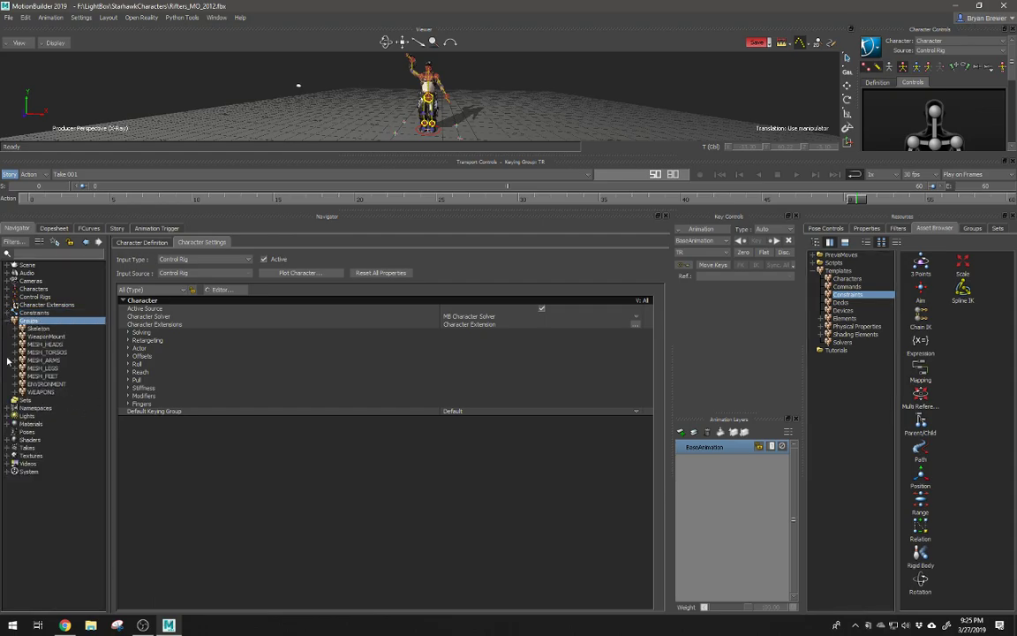
pyautogui.click(972, 227)
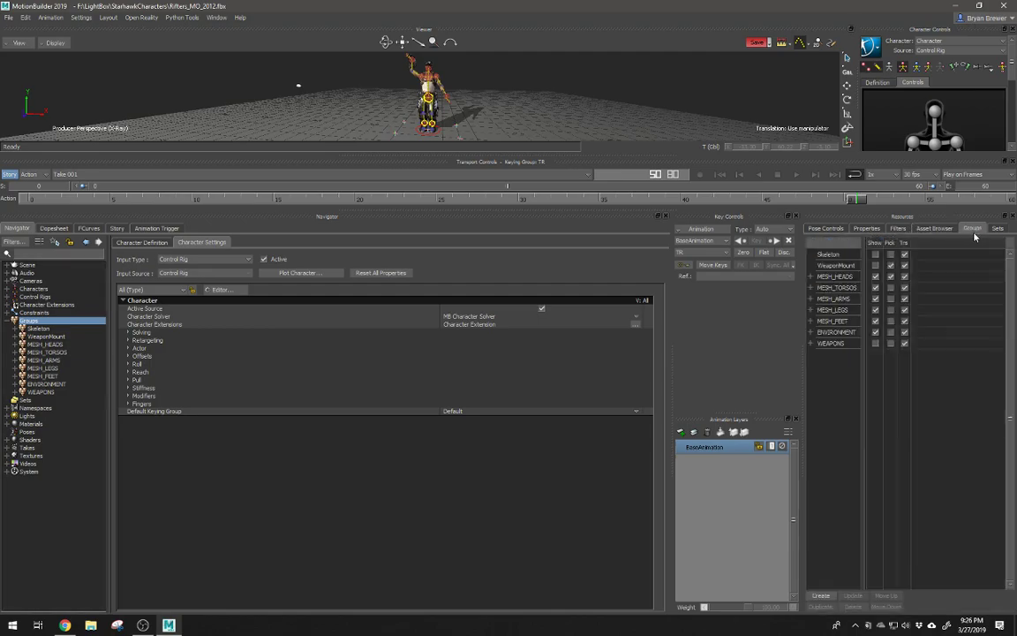
pyautogui.click(843, 343)
pyautogui.click(837, 331)
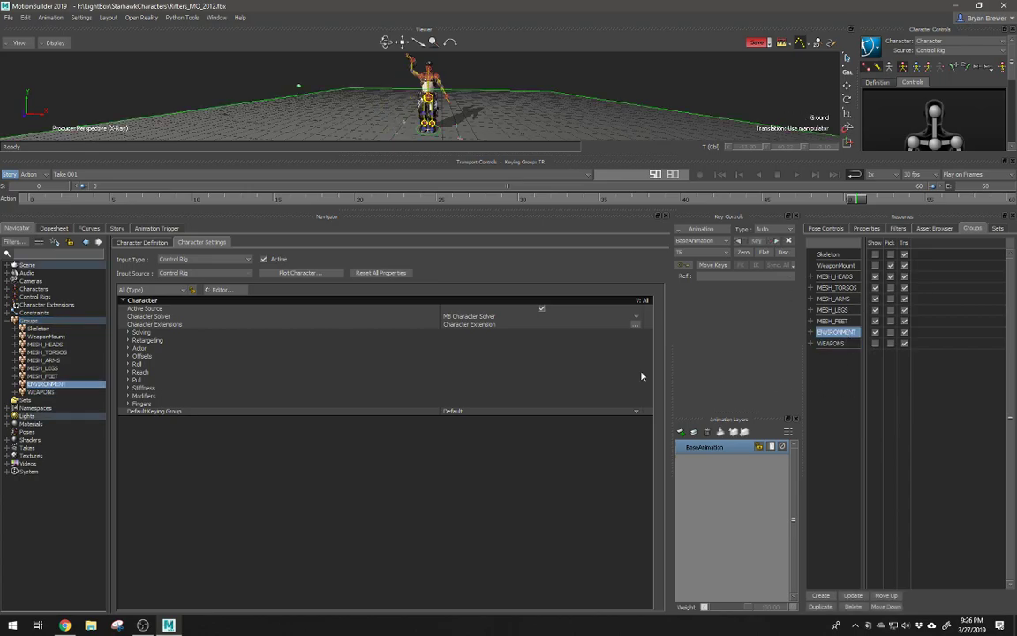
# Step: Expand the WEAPONS group in both the scene tree and the group list, inspect and select its rifle group, and collapse the rifle entry
pyautogui.click(40, 391)
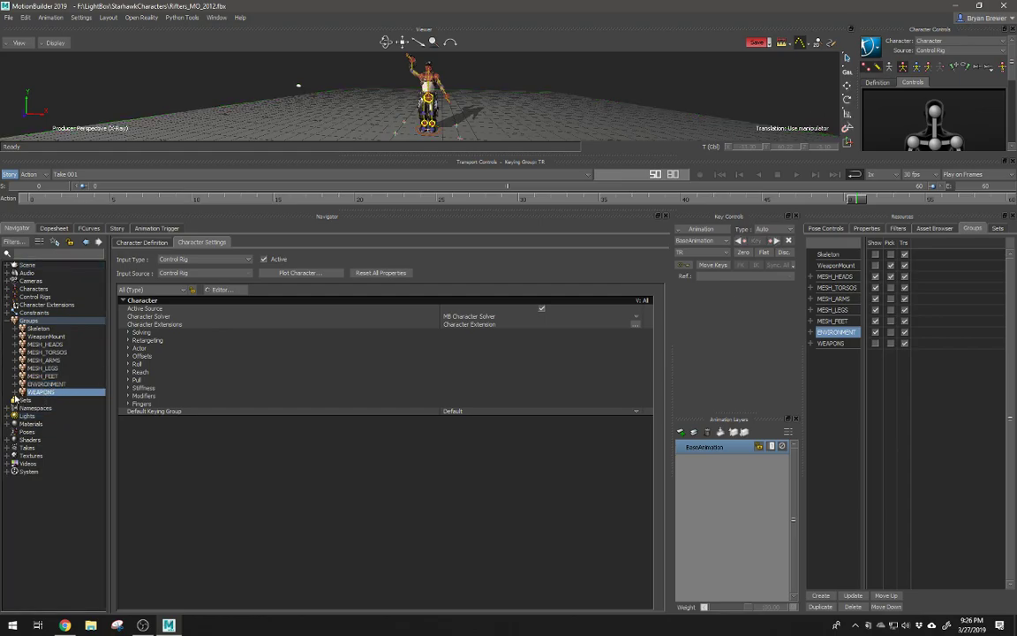
pyautogui.click(15, 394)
pyautogui.click(27, 400)
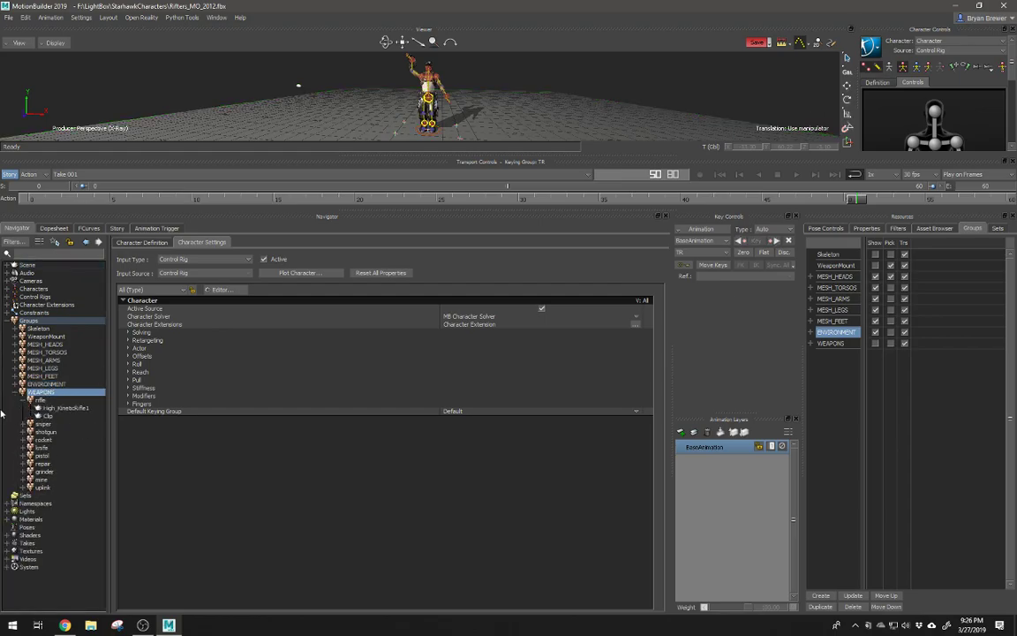
pyautogui.click(811, 344)
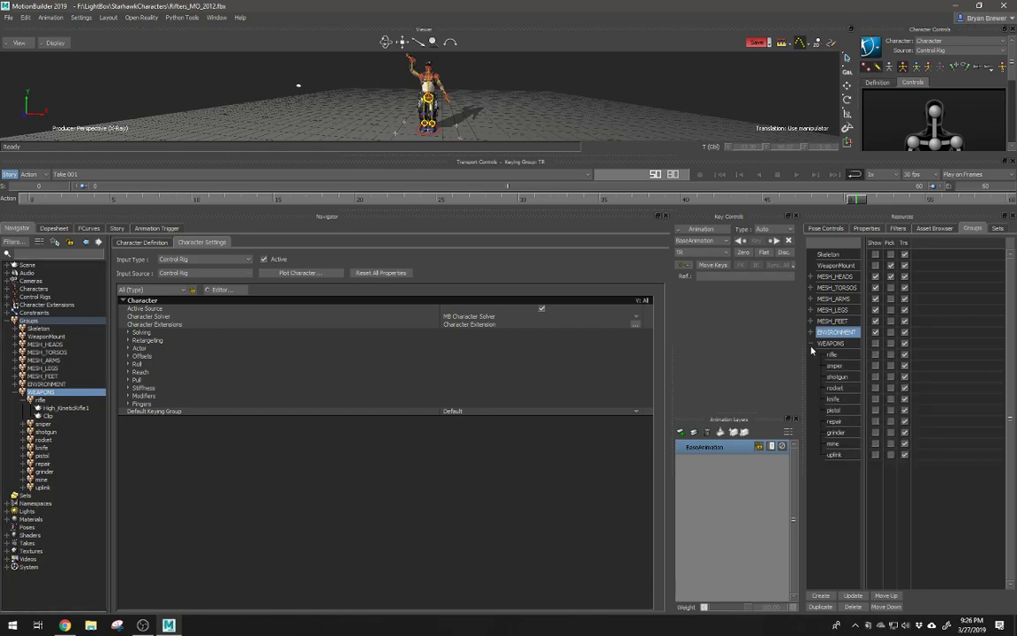
pyautogui.click(833, 355)
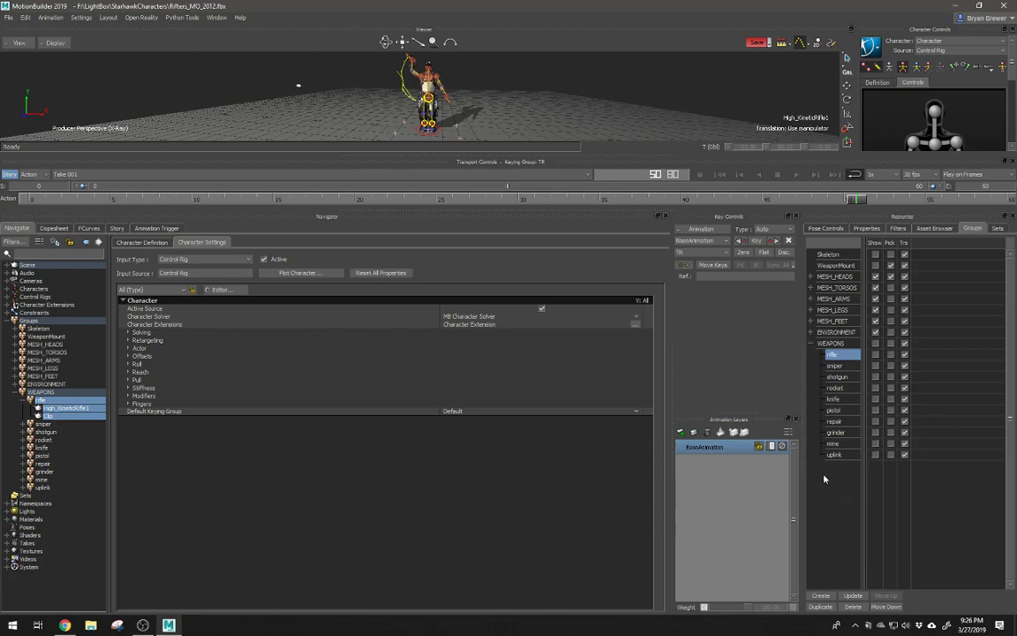
pyautogui.click(25, 400)
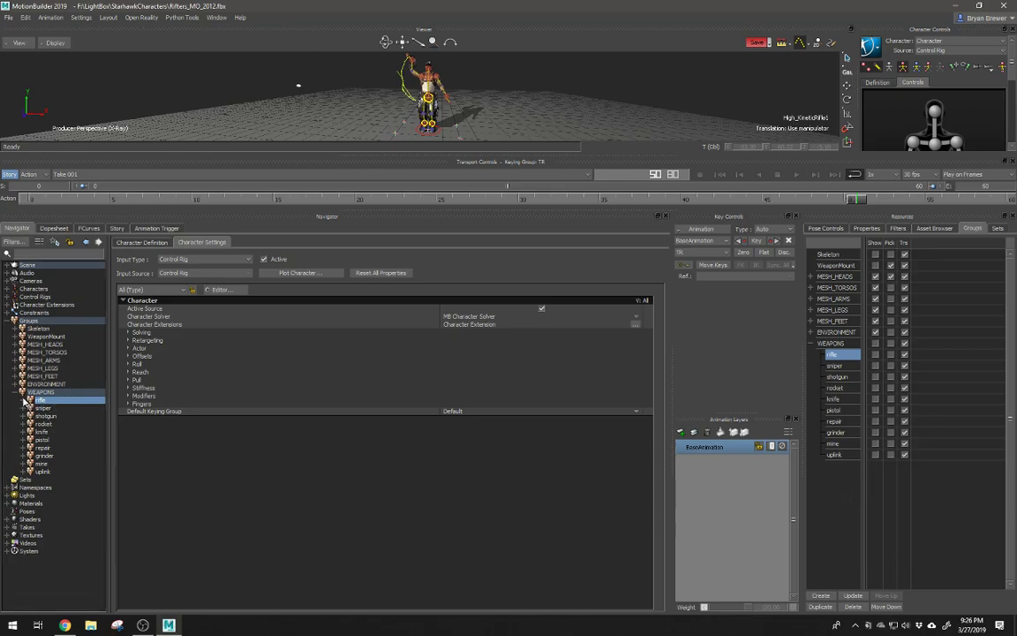
# Step: Expand the rifle group under WEAPONS in the scene tree and select its High_KineticRifle1 object
pyautogui.click(25, 400)
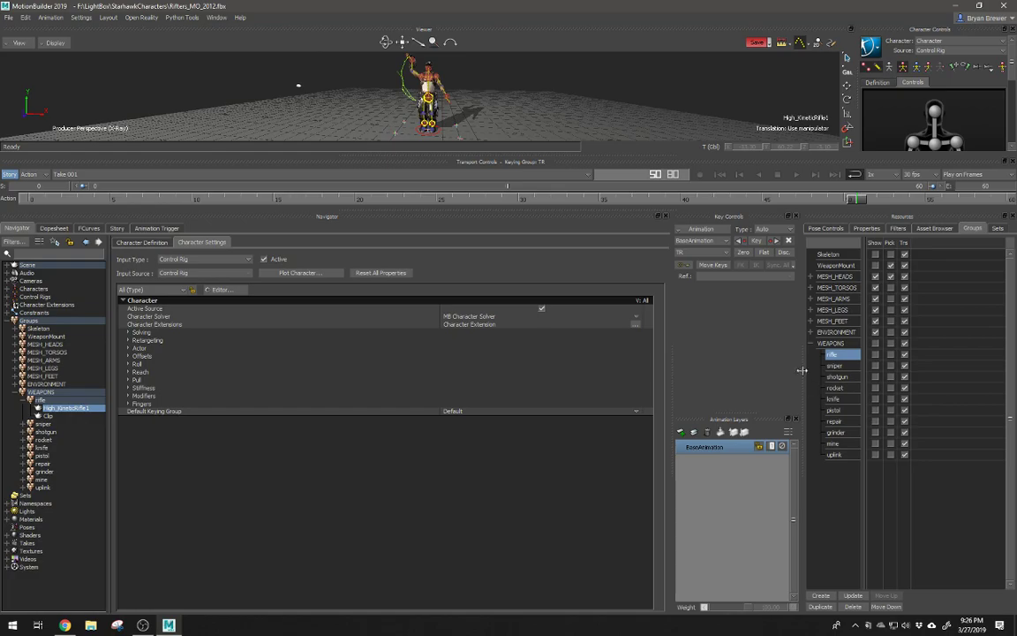
pyautogui.click(27, 400)
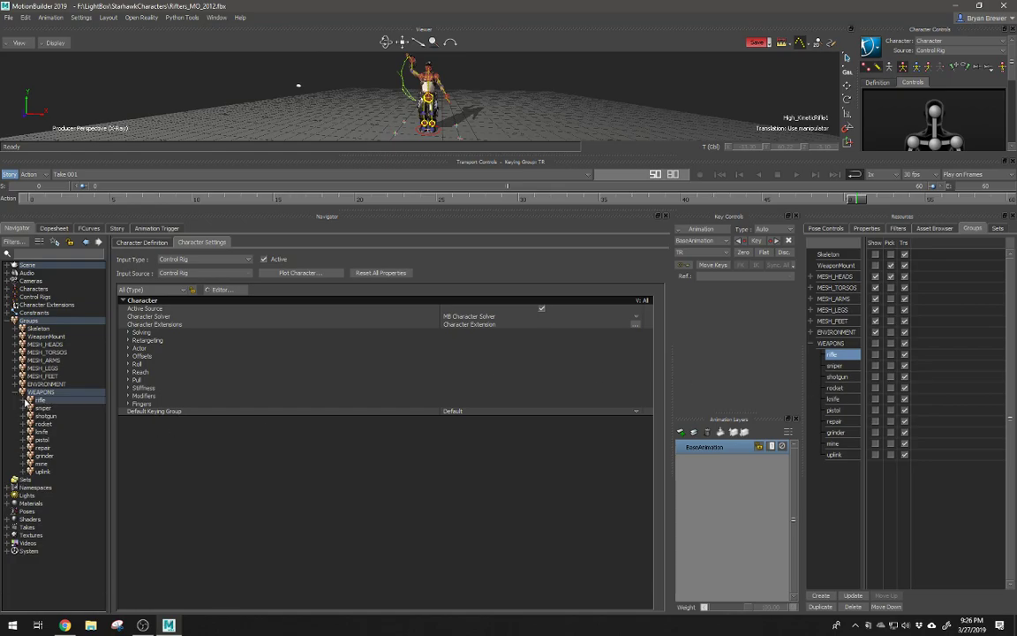
pyautogui.click(39, 400)
pyautogui.click(26, 400)
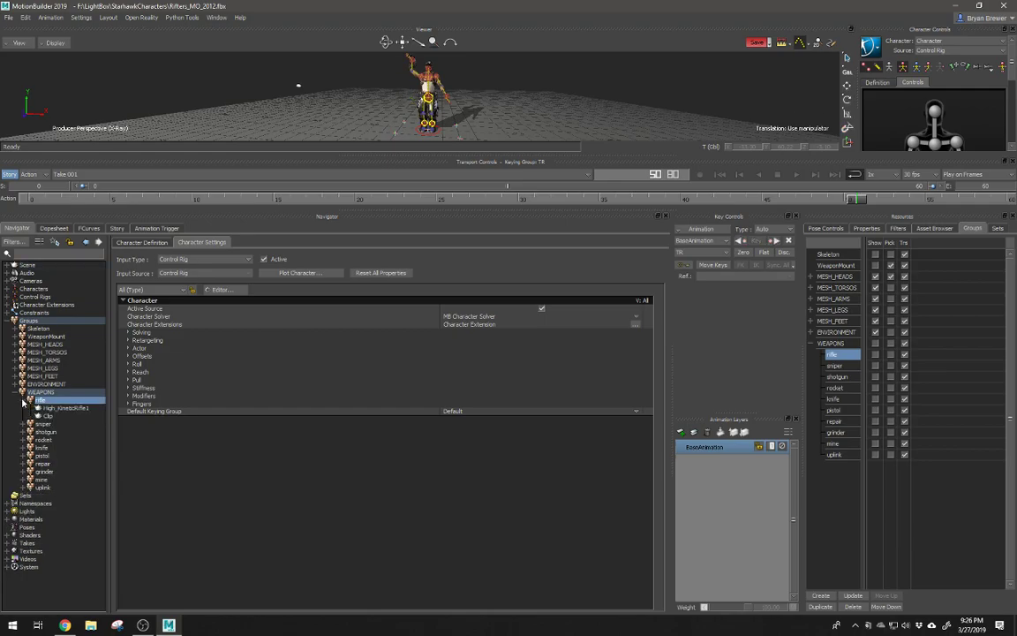
pyautogui.click(51, 409)
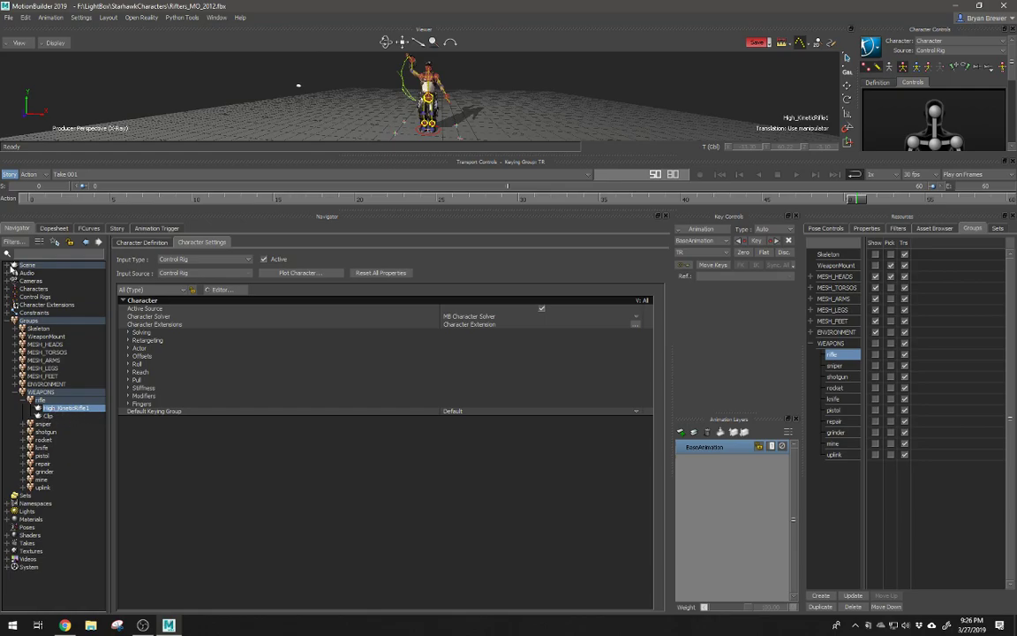
# Step: Expand the Scene branch down through Weapons_node and Weapons_GRP to view the weapon objects, and collapse it again
pyautogui.click(7, 265)
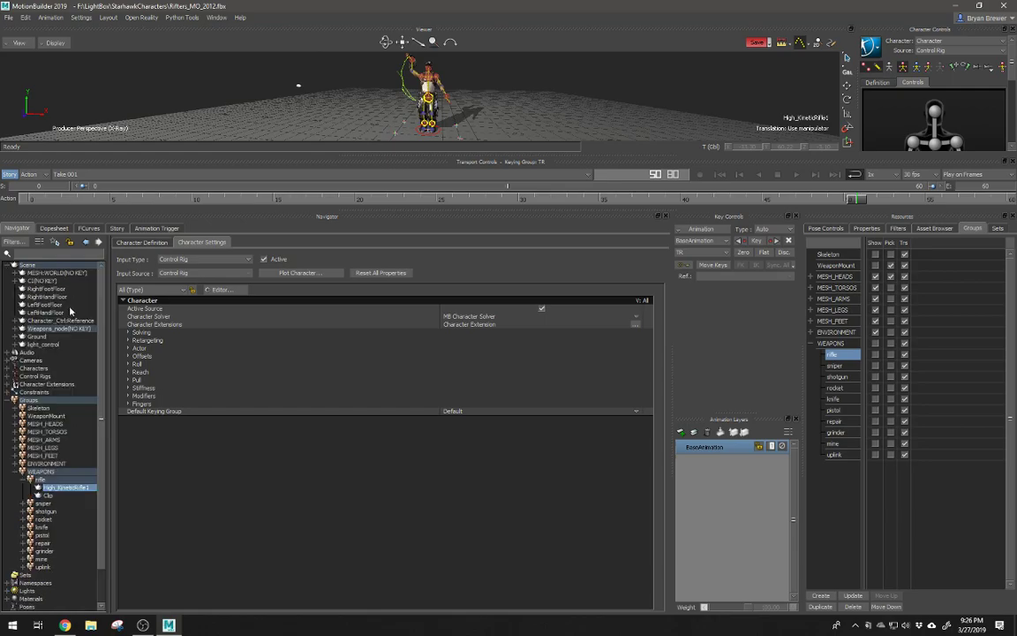
pyautogui.click(15, 328)
pyautogui.click(23, 337)
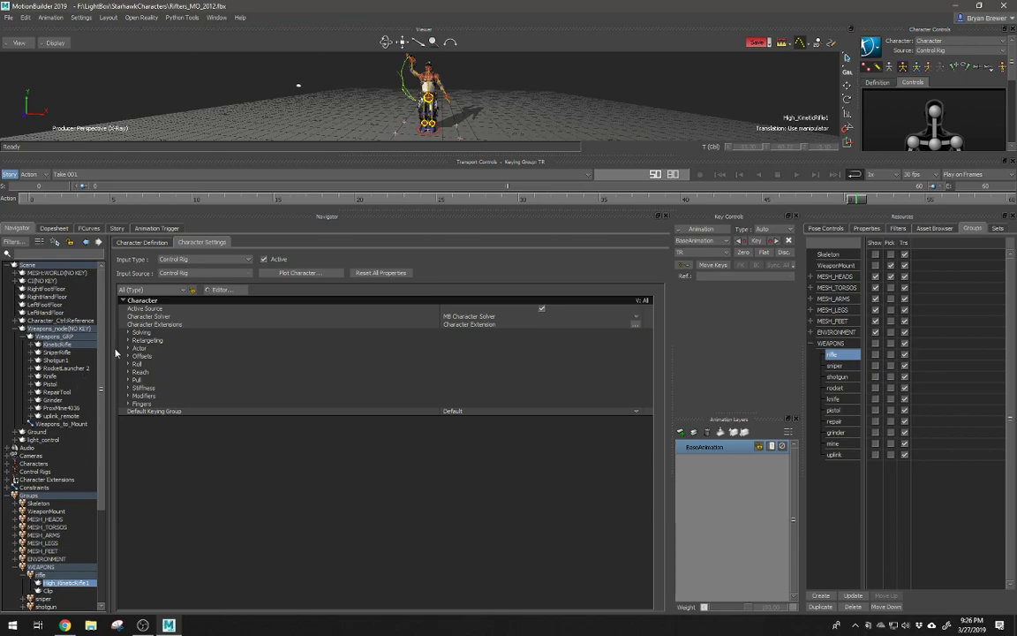
pyautogui.click(19, 329)
pyautogui.click(15, 329)
pyautogui.click(9, 265)
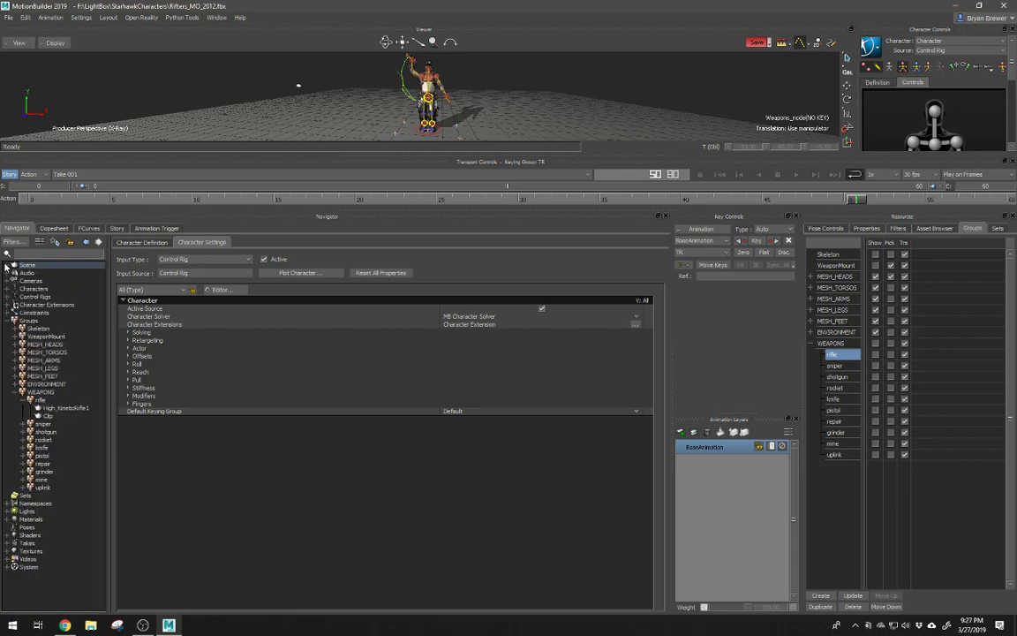
# Step: Collapse the Groups branch, look at the Sets entry, and view the namespaces including rifterBase before collapsing the Namespaces branch
pyautogui.click(9, 320)
pyautogui.click(26, 328)
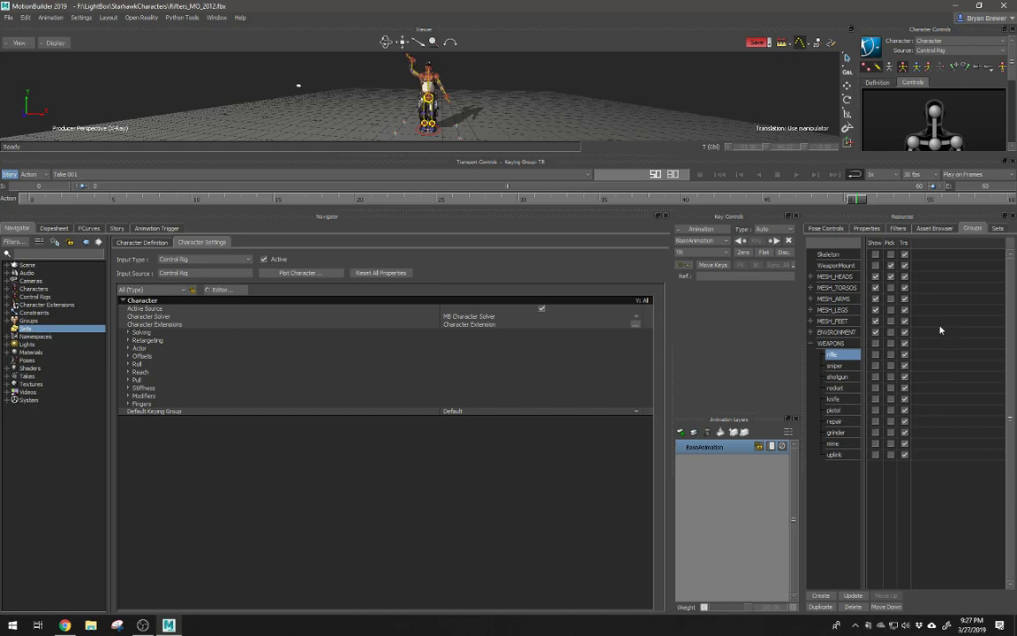
pyautogui.click(36, 336)
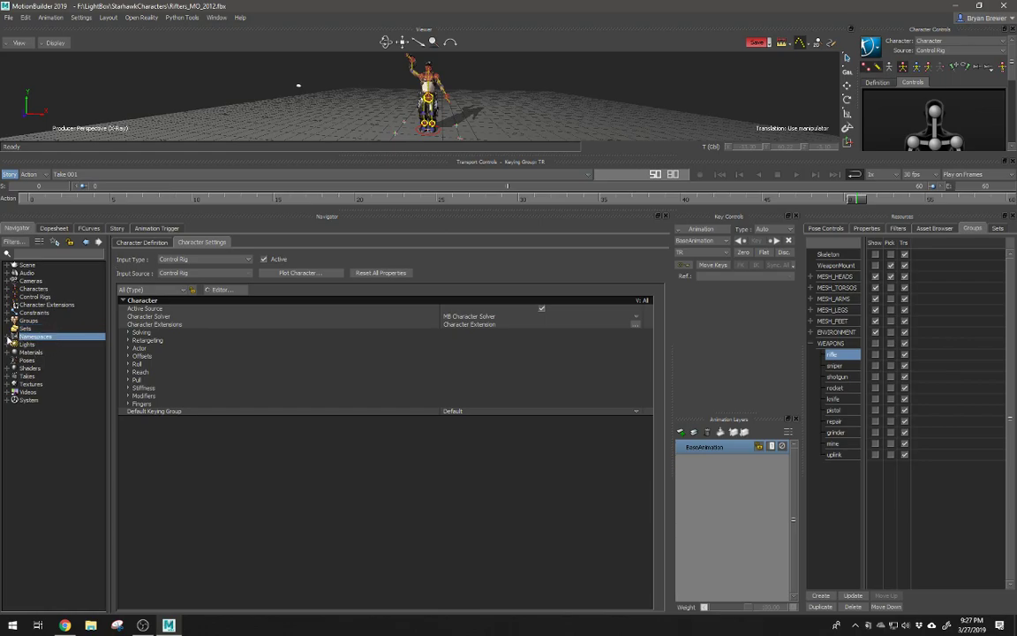
pyautogui.click(9, 337)
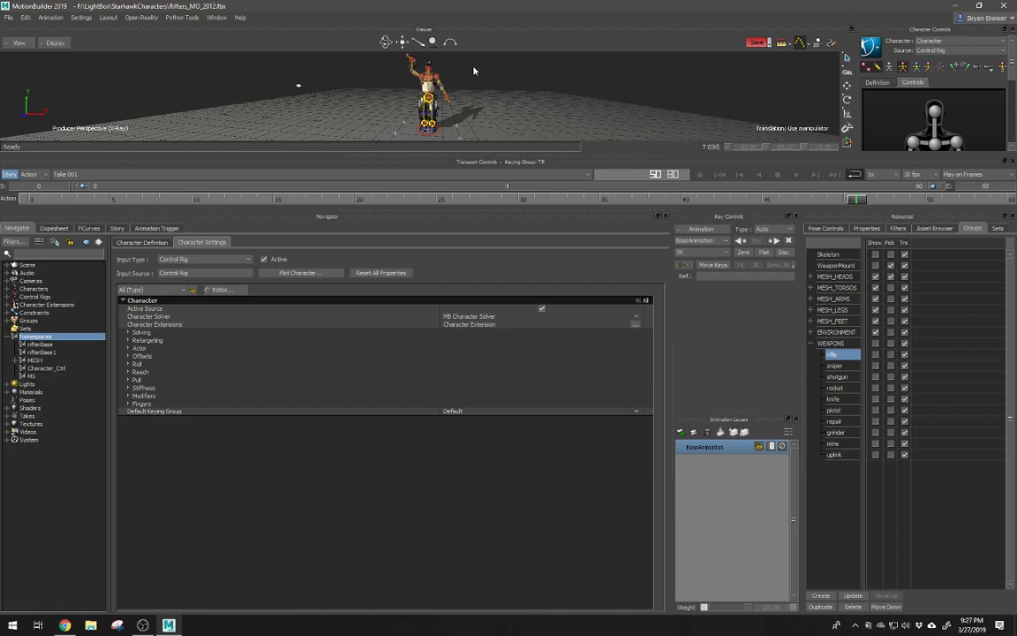
pyautogui.click(38, 345)
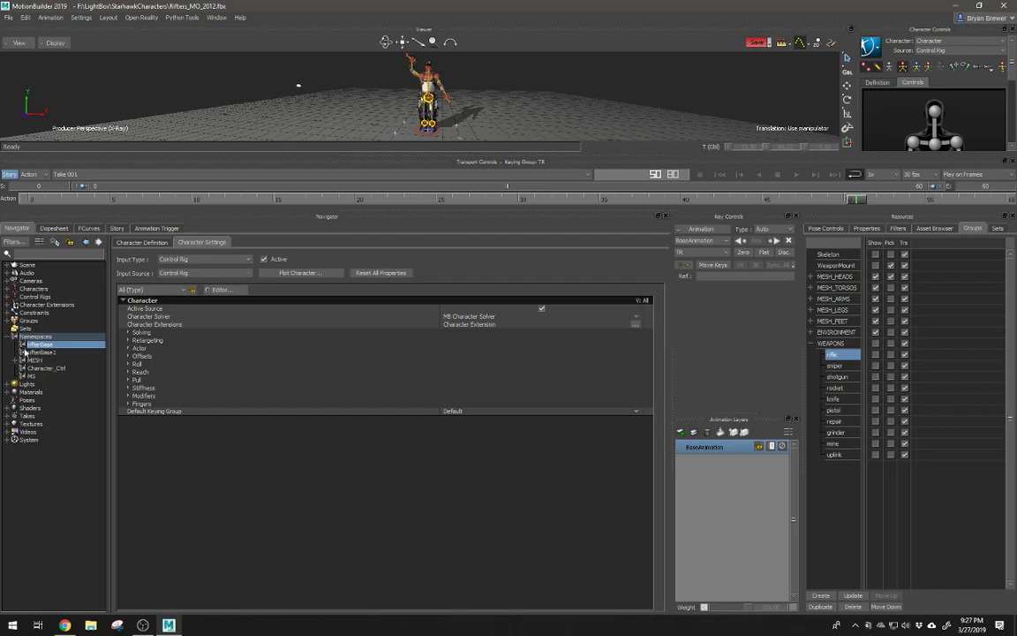
pyautogui.click(8, 336)
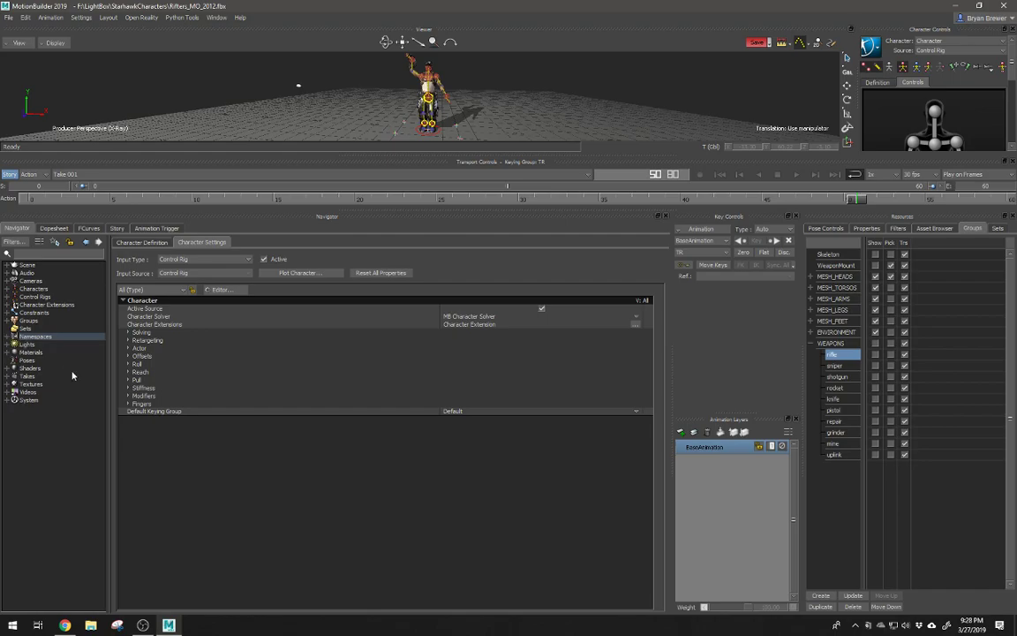
# Step: Expand the Materials branch and look through its full list of materials
pyautogui.click(8, 351)
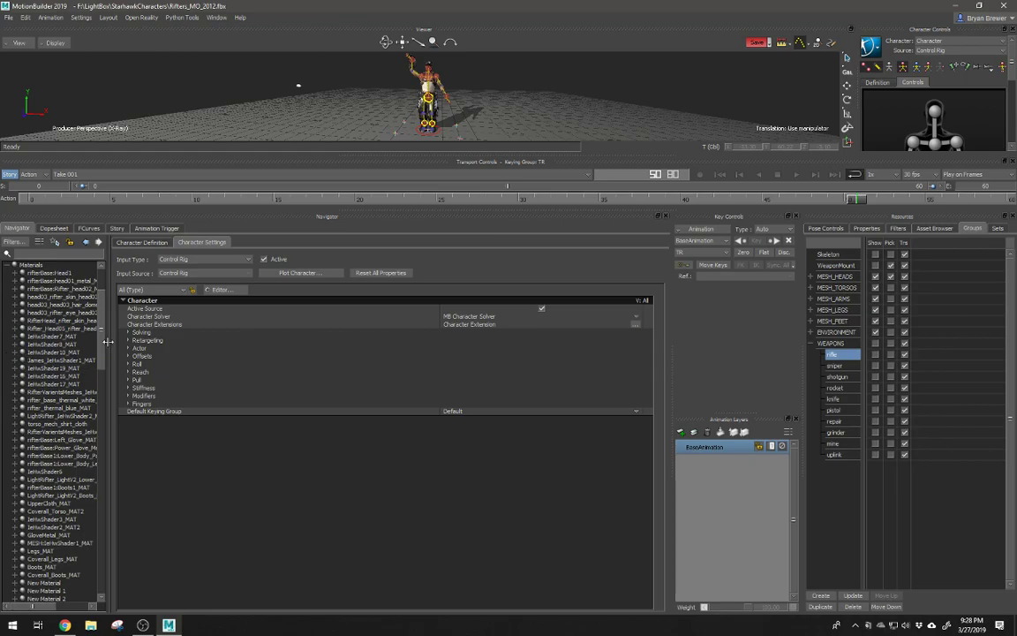
pyautogui.scroll(-15, 90, 477)
pyautogui.scroll(20, 91, 478)
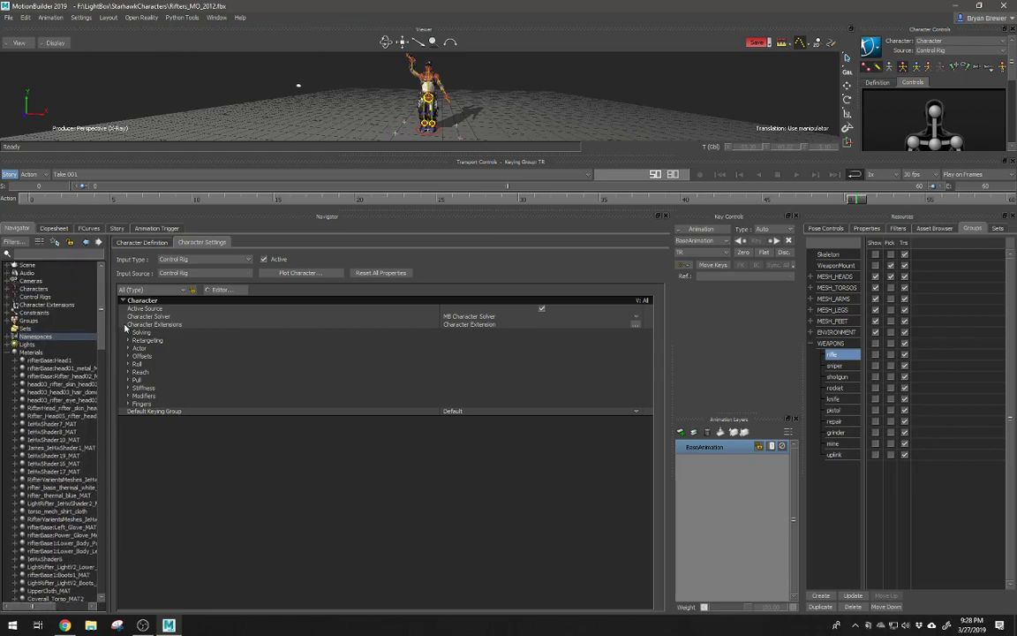
pyautogui.click(143, 625)
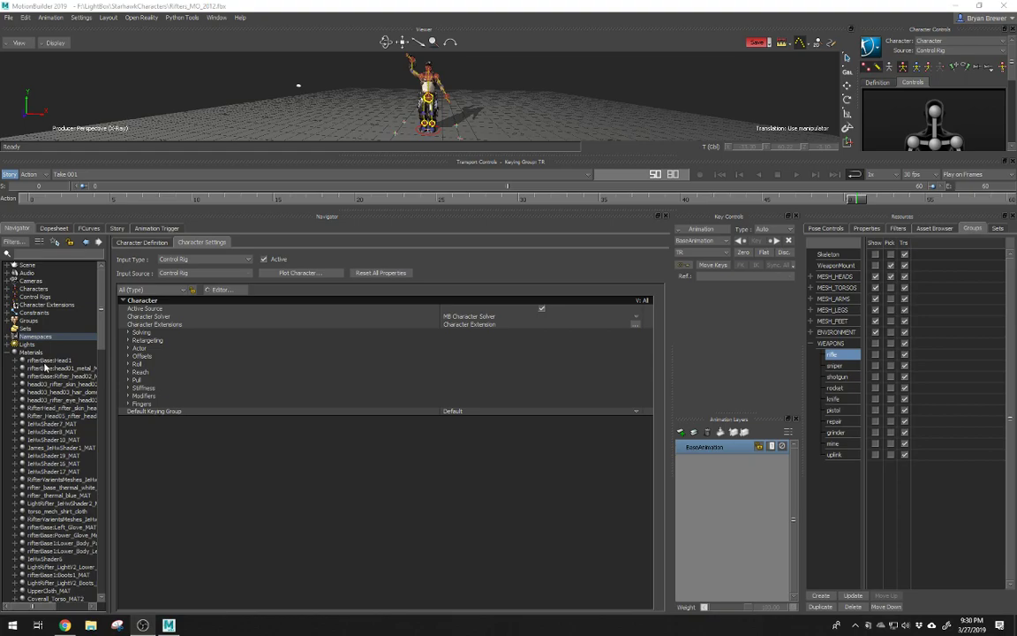
# Step: Create a folder inside the Materials branch of the scene tree
pyautogui.click(30, 352)
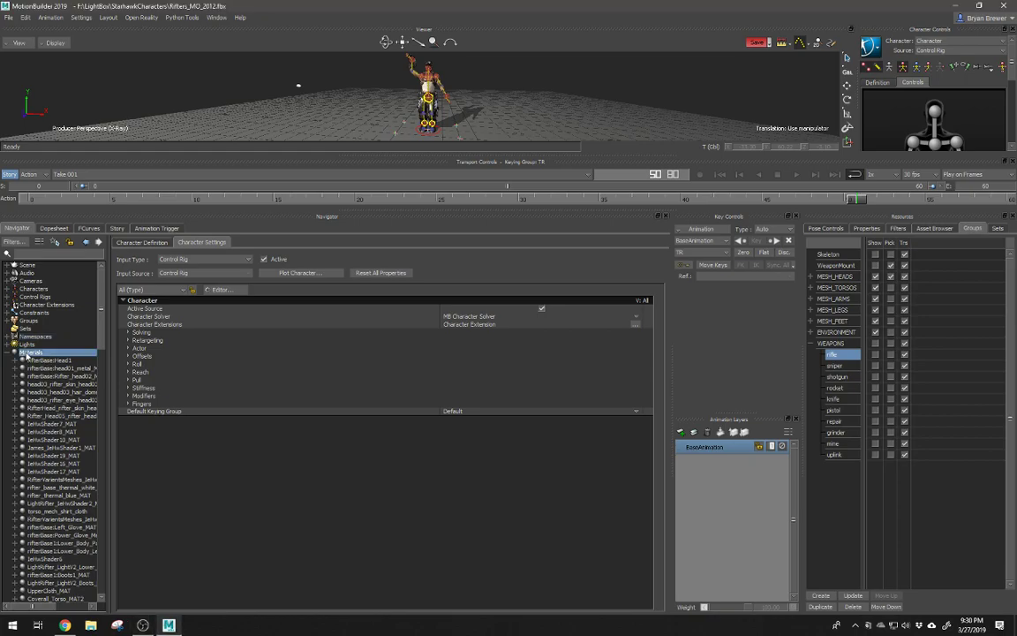
pyautogui.rightClick(29, 352)
pyautogui.click(52, 361)
# Step: Select every material and move them all into the new Materials Folder, checking its contents and collapsing it
pyautogui.moveTo(101, 336); pyautogui.dragTo(96, 595)
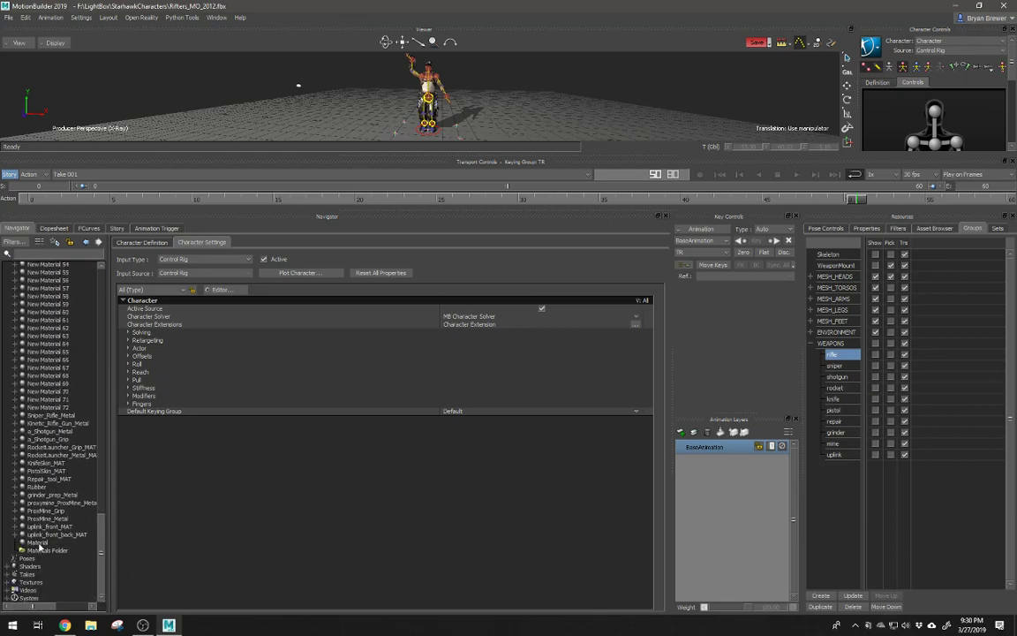
pyautogui.scroll(3, 101, 534)
pyautogui.scroll(20, 101, 534)
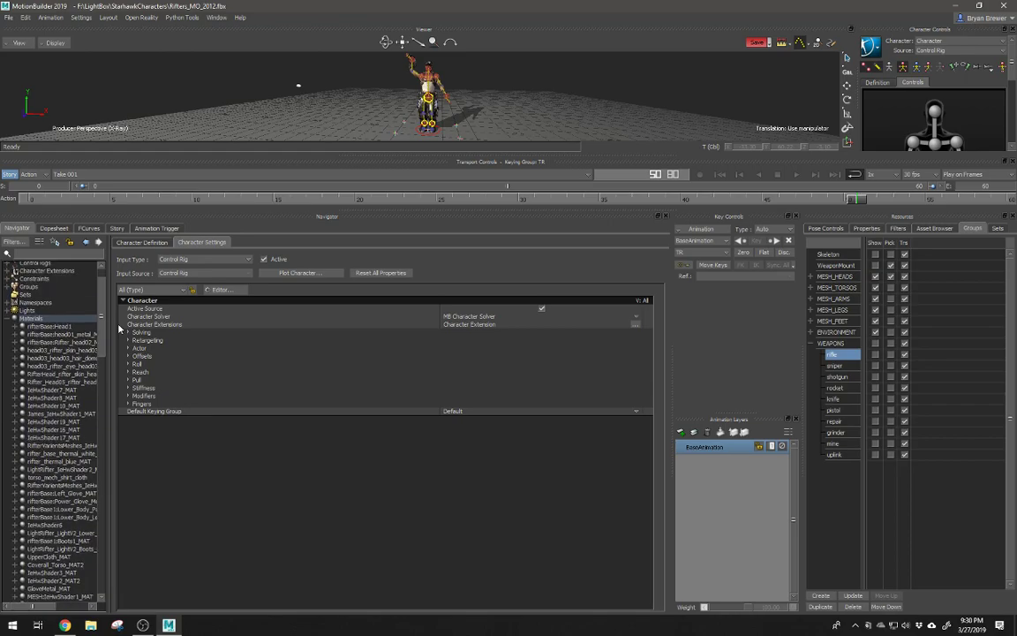
pyautogui.keyDown('shift'); pyautogui.click(56, 332); pyautogui.keyUp('shift')
pyautogui.scroll(-20, 53, 397)
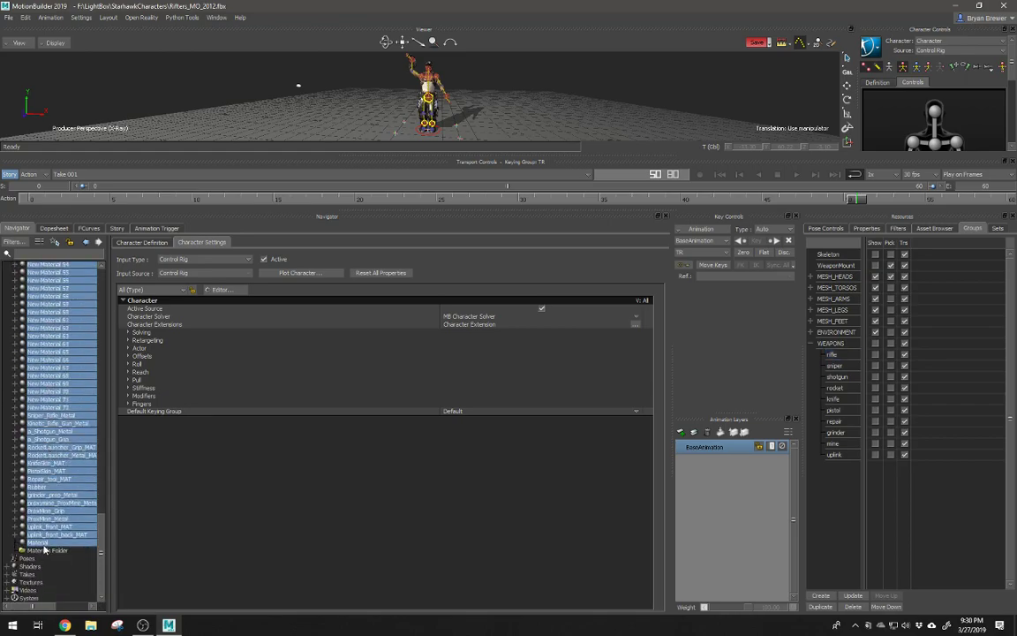
pyautogui.press('Delete')
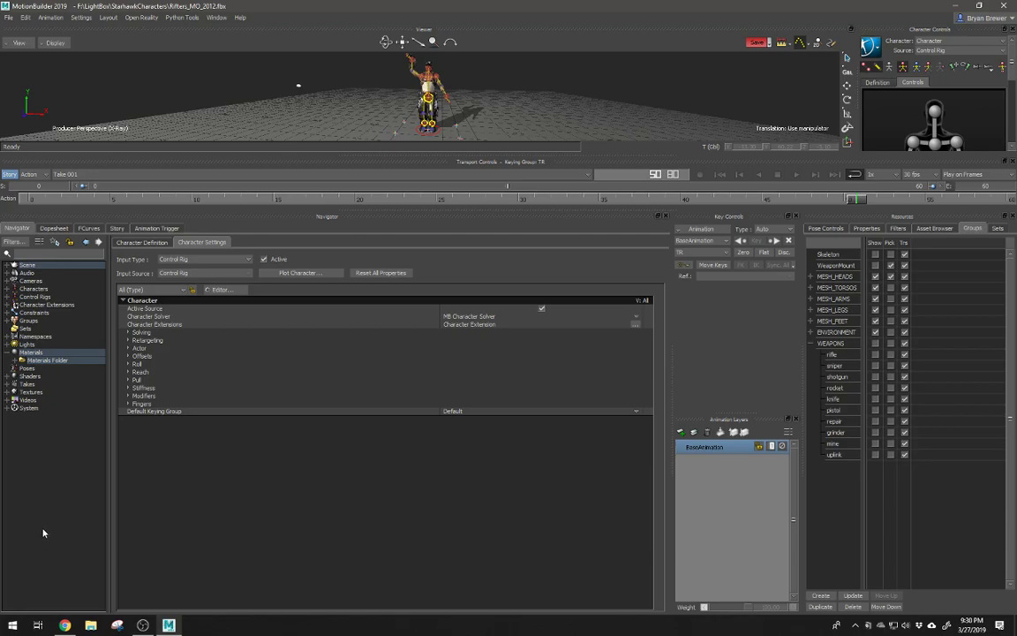
pyautogui.click(15, 360)
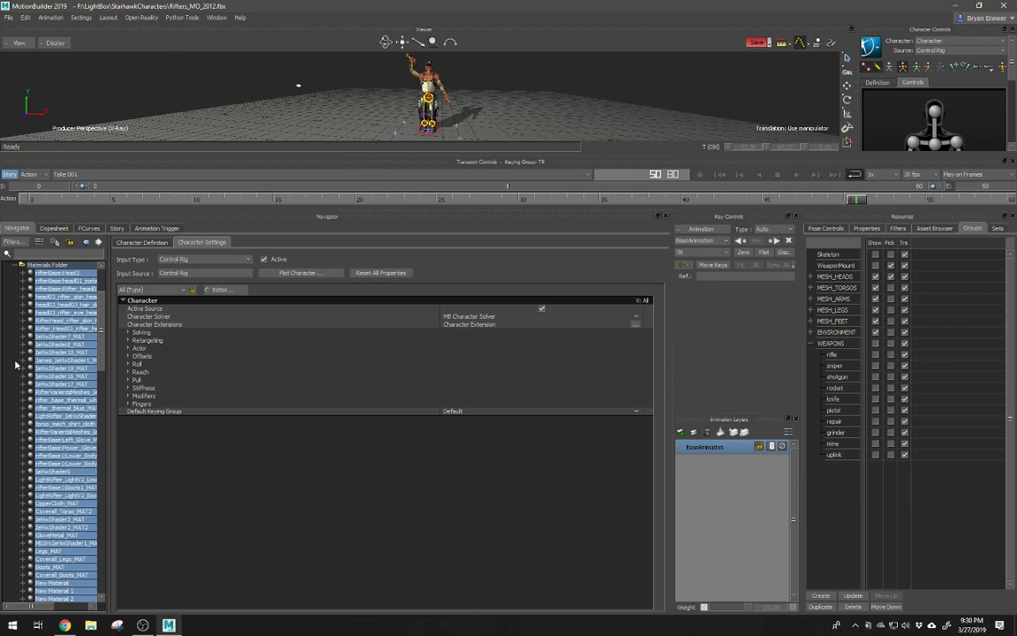
pyautogui.click(20, 264)
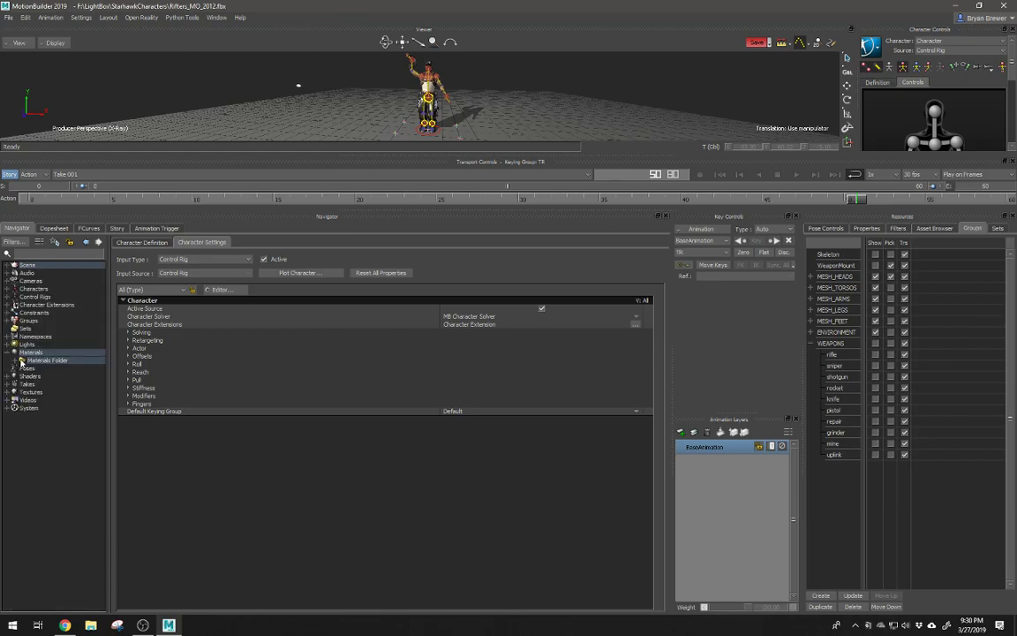
# Step: View the scene's lights in the Lights branch and the Groups entries, and collapse both branches
pyautogui.click(8, 343)
pyautogui.click(24, 343)
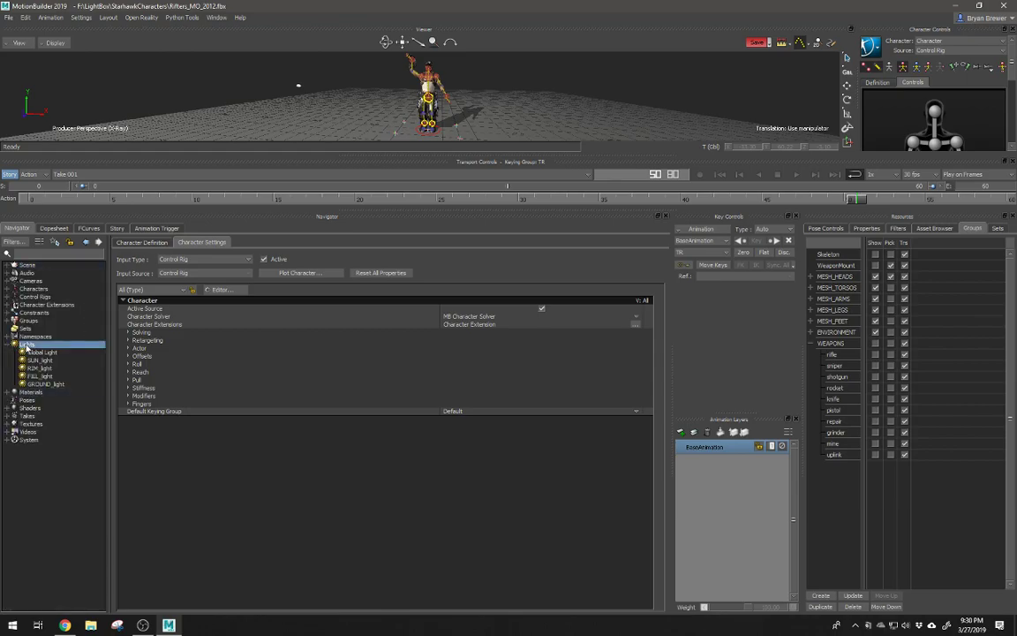
pyautogui.click(14, 320)
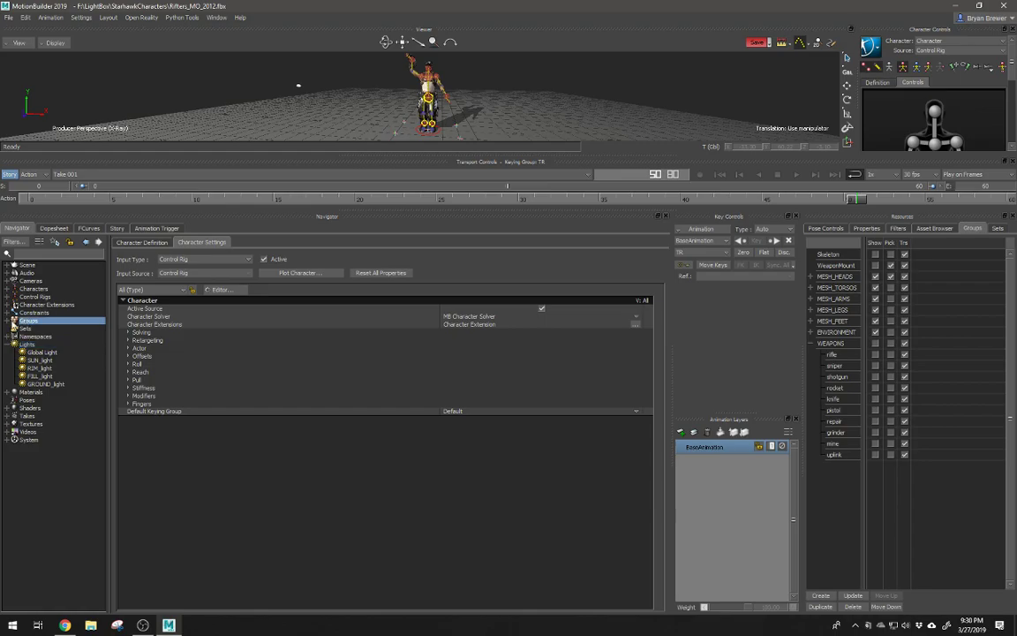
pyautogui.click(8, 320)
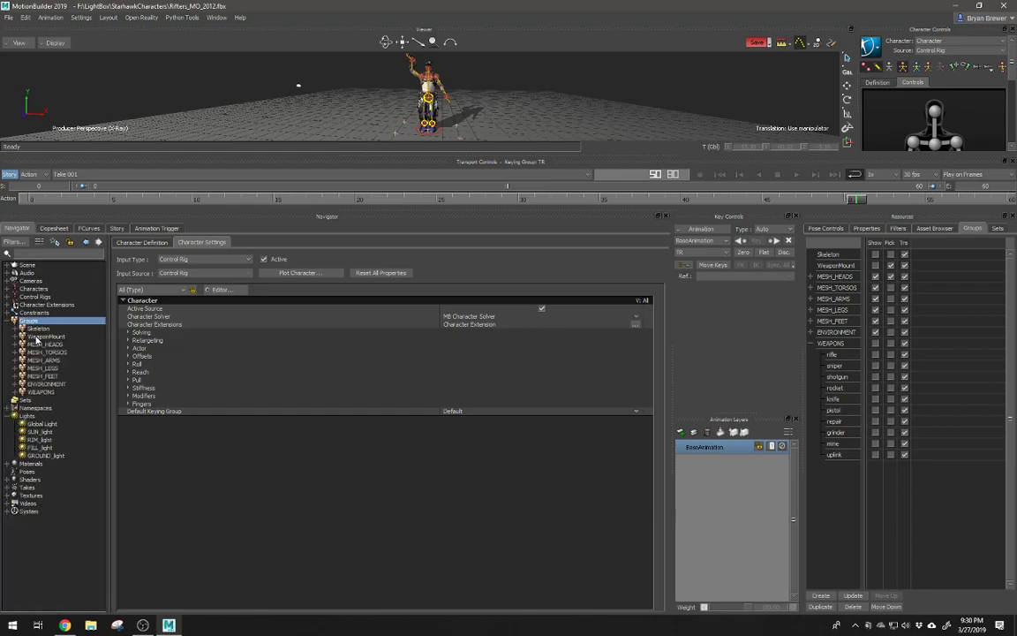
pyautogui.click(9, 320)
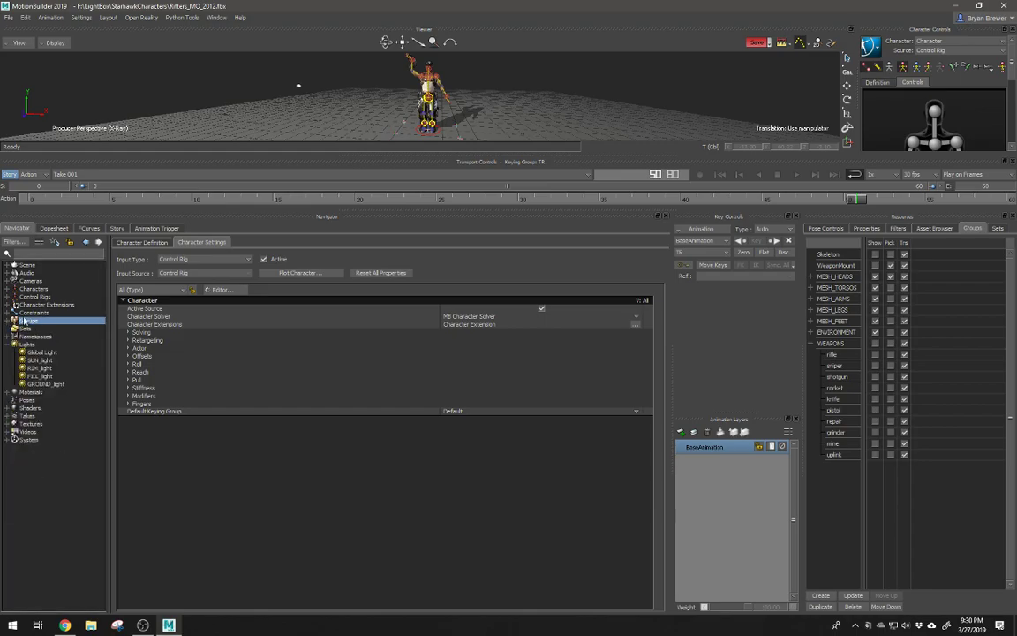
pyautogui.click(33, 313)
pyautogui.press('Up')
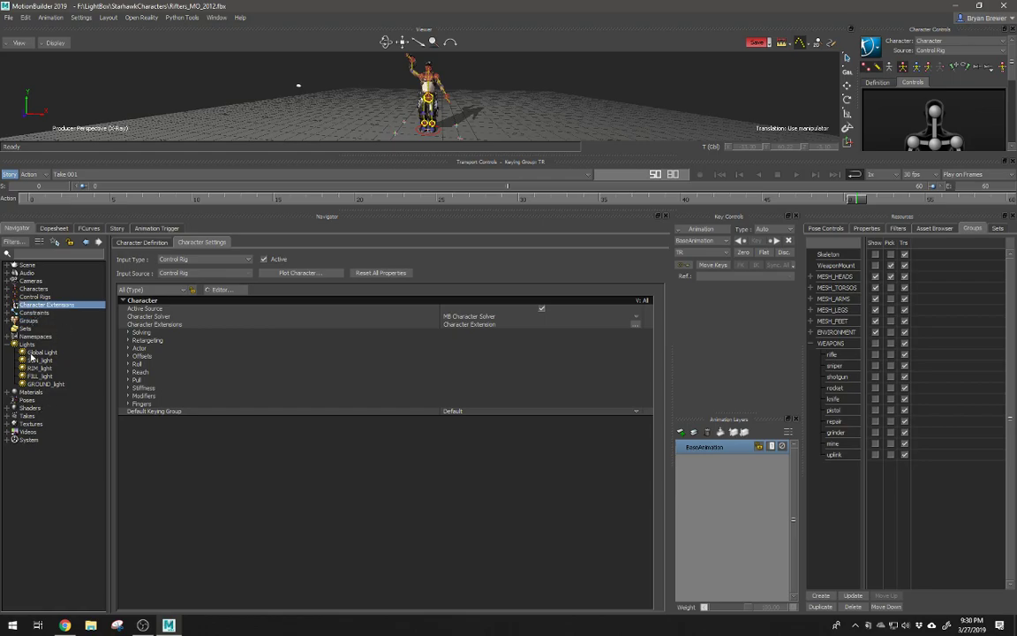
pyautogui.click(7, 343)
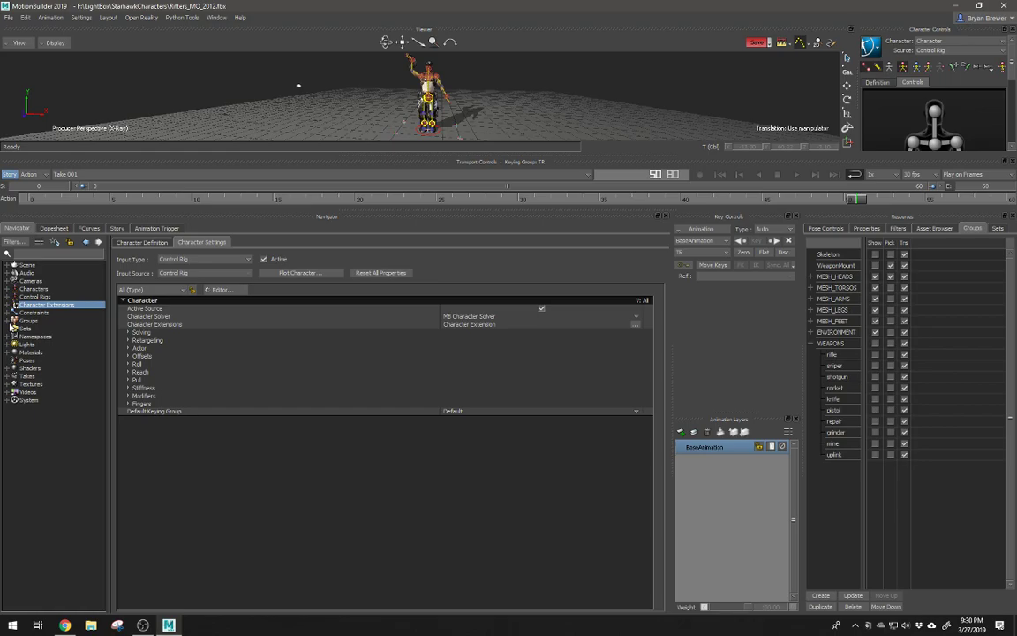
# Step: Expand the Constraints branch and its Power_armor folder, look through the armor constraints, and collapse both
pyautogui.click(7, 313)
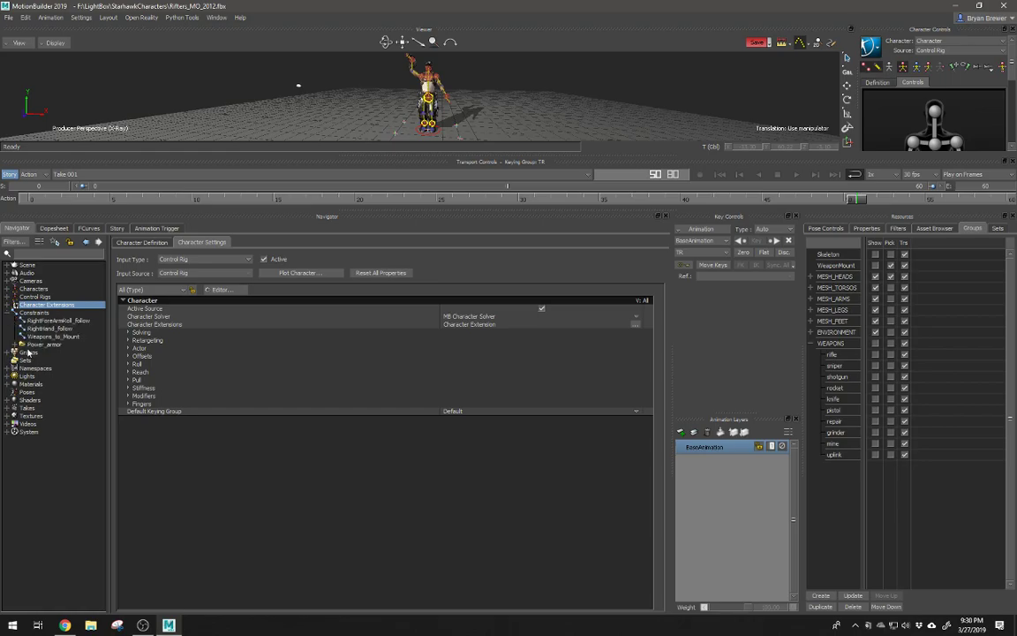
pyautogui.click(46, 345)
pyautogui.click(15, 345)
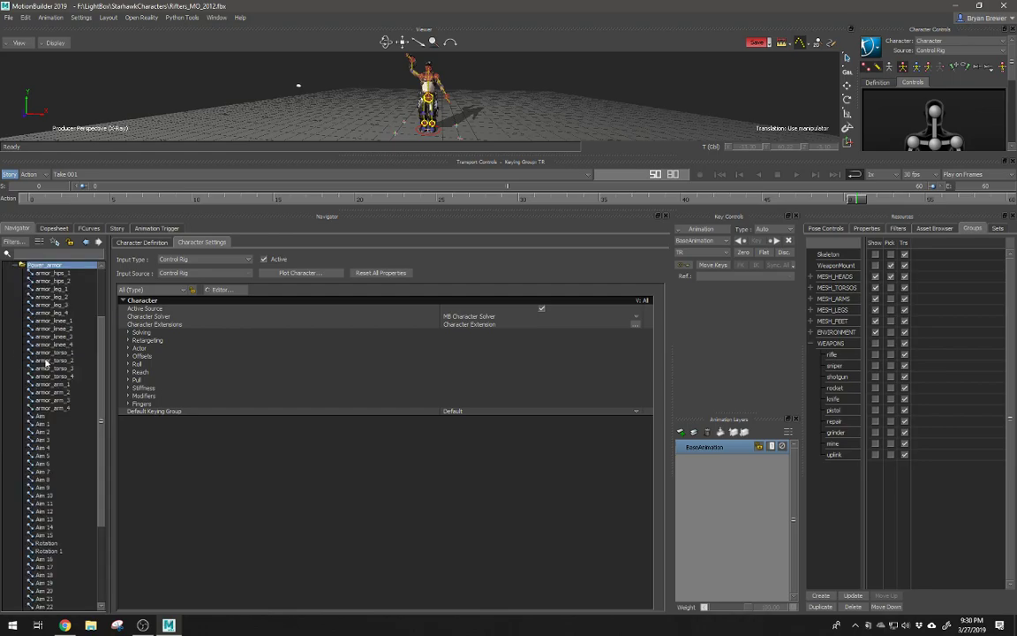
pyautogui.scroll(-3, 43, 371)
pyautogui.scroll(1, 44, 415)
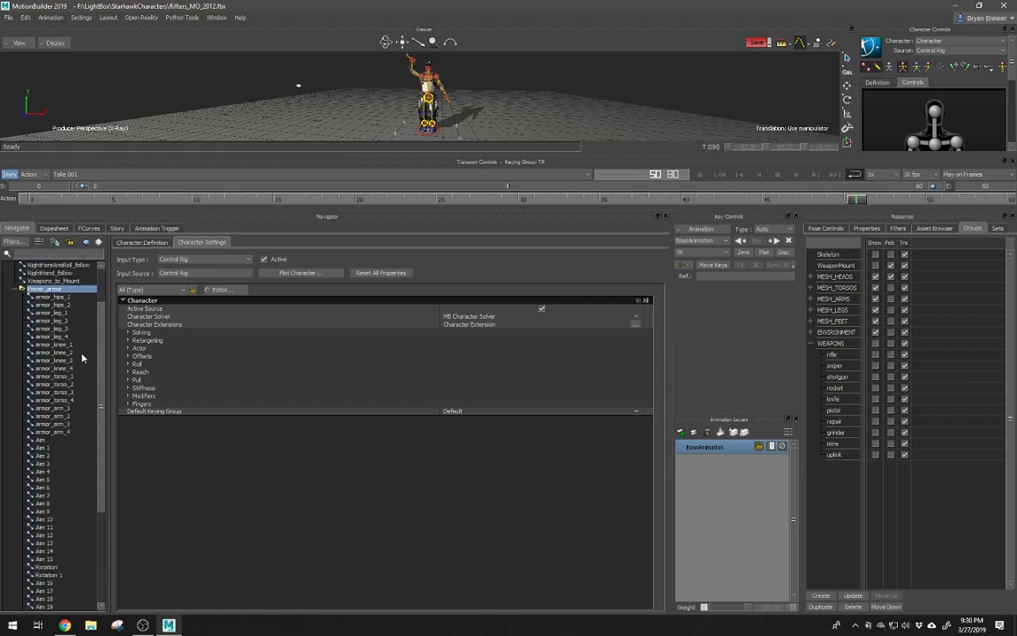
pyautogui.moveTo(100, 352); pyautogui.dragTo(108, 319)
pyautogui.click(13, 306)
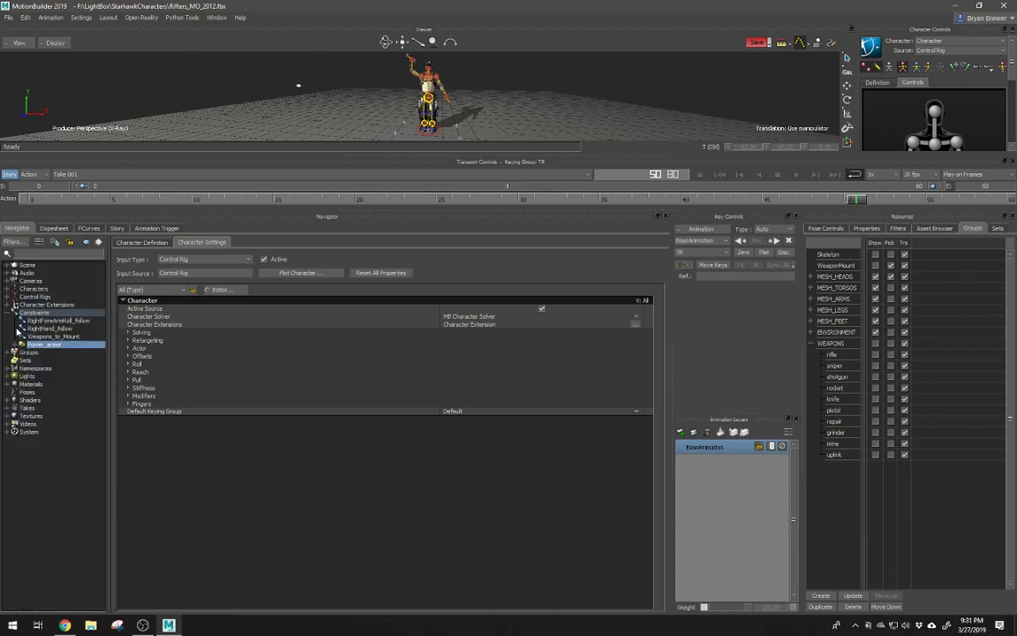
pyautogui.scroll(1, 11, 293)
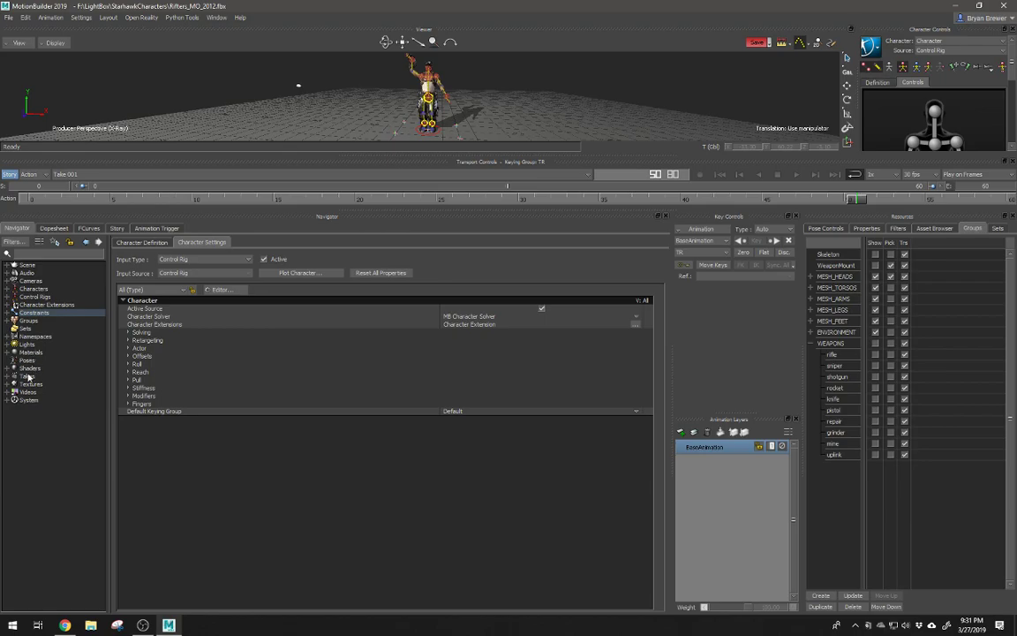
# Step: Expand the Shaders branch to view its shaders, and enlarge the viewer downward over the Navigator area
pyautogui.click(18, 369)
pyautogui.click(7, 369)
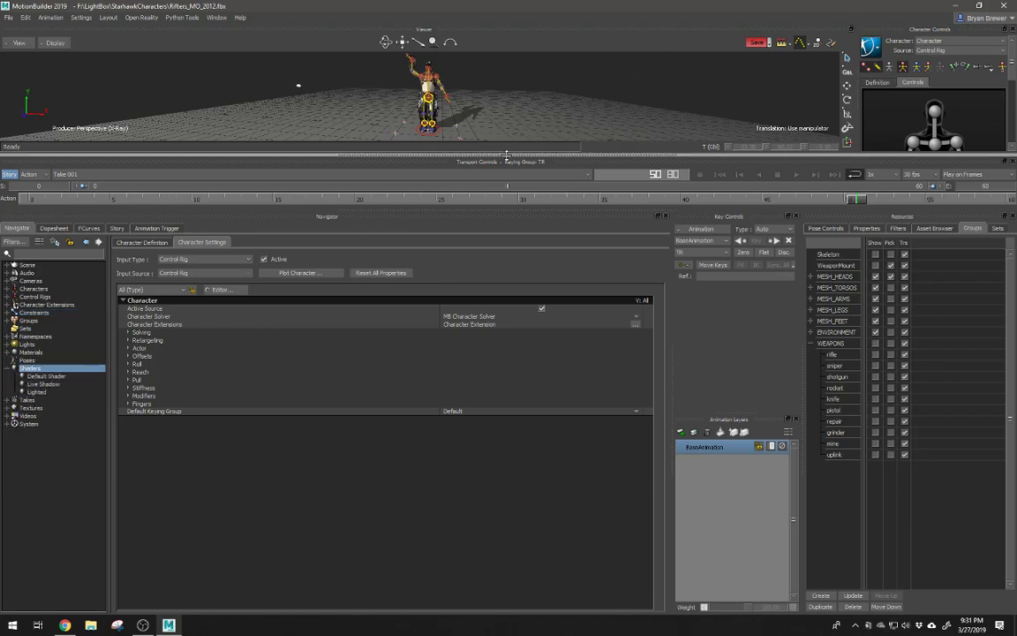
pyautogui.moveTo(459, 139); pyautogui.dragTo(502, 425)
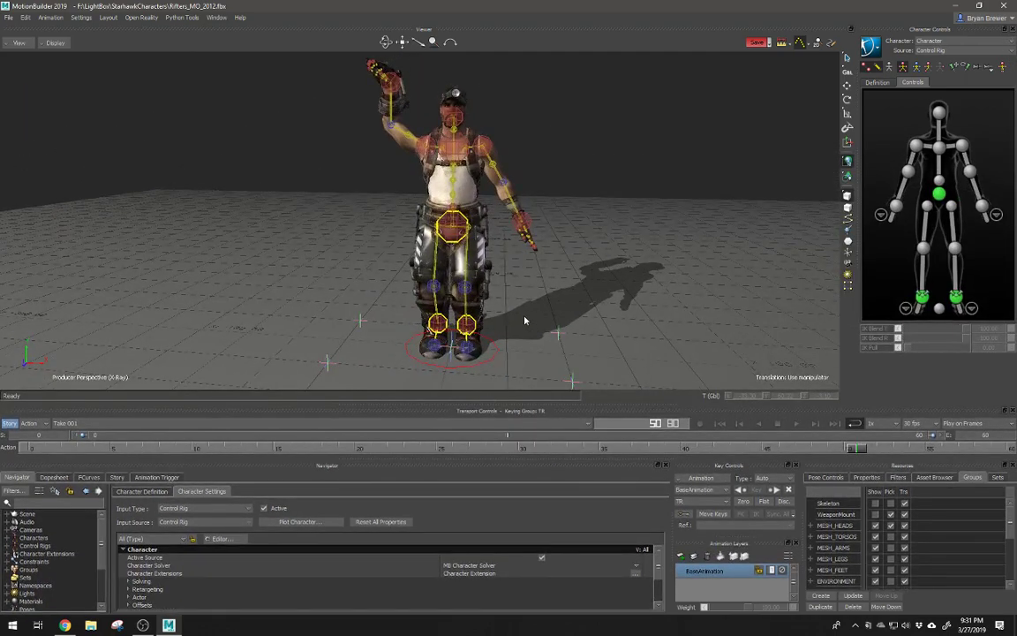
# Step: Orbit and zoom the view around the character, enlarge the Navigator area upward, and collapse the Shaders branch
pyautogui.scroll(3, 524, 320)
pyautogui.keyDown('ctrl'); pyautogui.keyDown('shift'); pyautogui.moveTo(524, 320); pyautogui.dragTo(570, 330); pyautogui.keyUp('shift'); pyautogui.keyUp('ctrl')
pyautogui.scroll(-3, 570, 331)
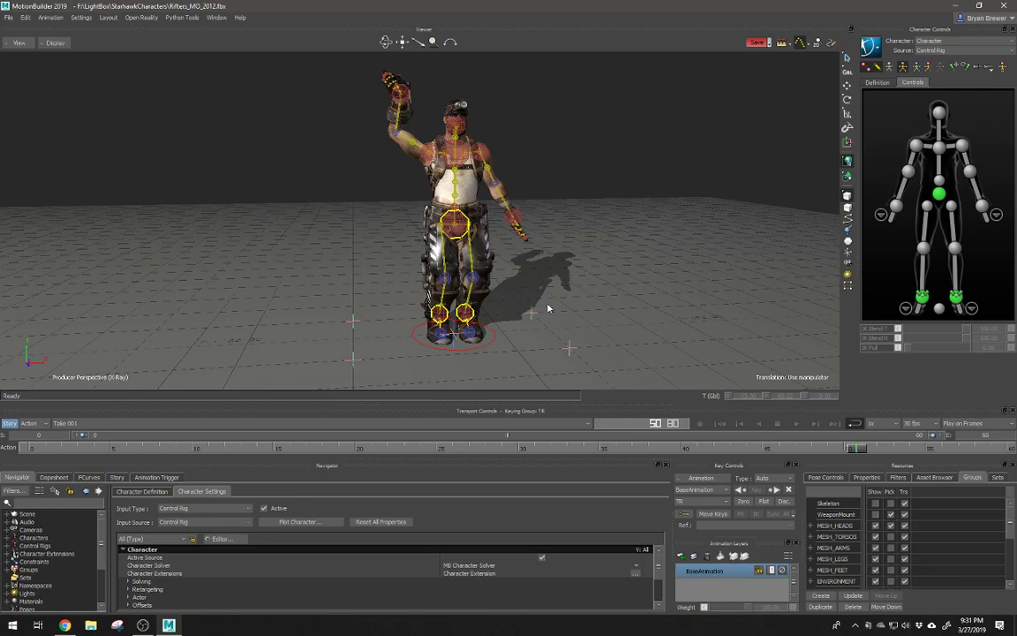
pyautogui.moveTo(340, 403); pyautogui.dragTo(341, 298)
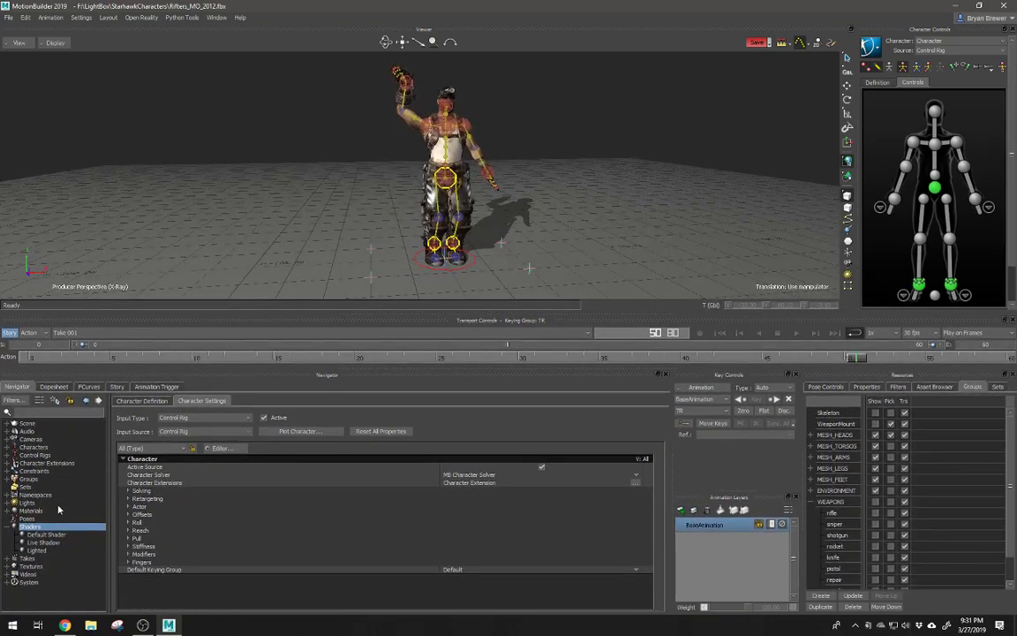
pyautogui.click(7, 527)
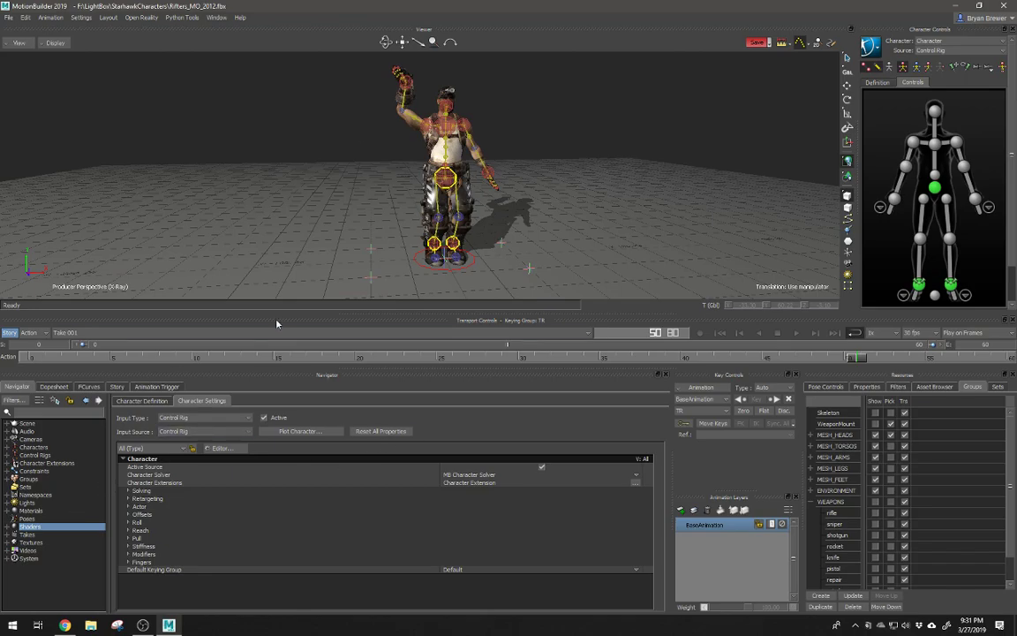
# Step: Expand the Takes branch, compare it with the take list in the transport controls, and display the takes' details
pyautogui.click(12, 534)
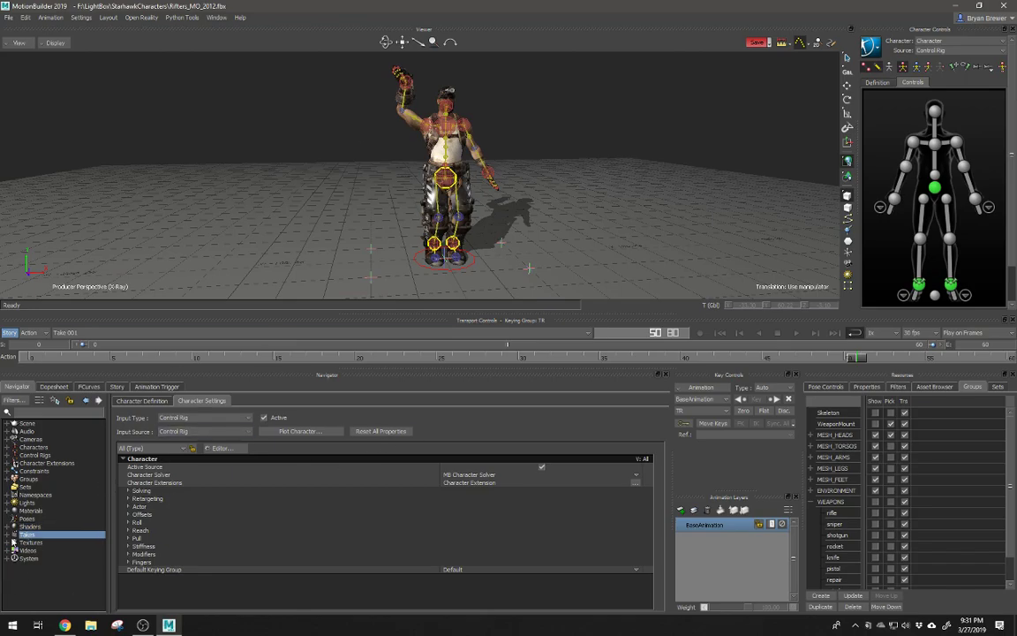
pyautogui.click(7, 534)
pyautogui.click(115, 333)
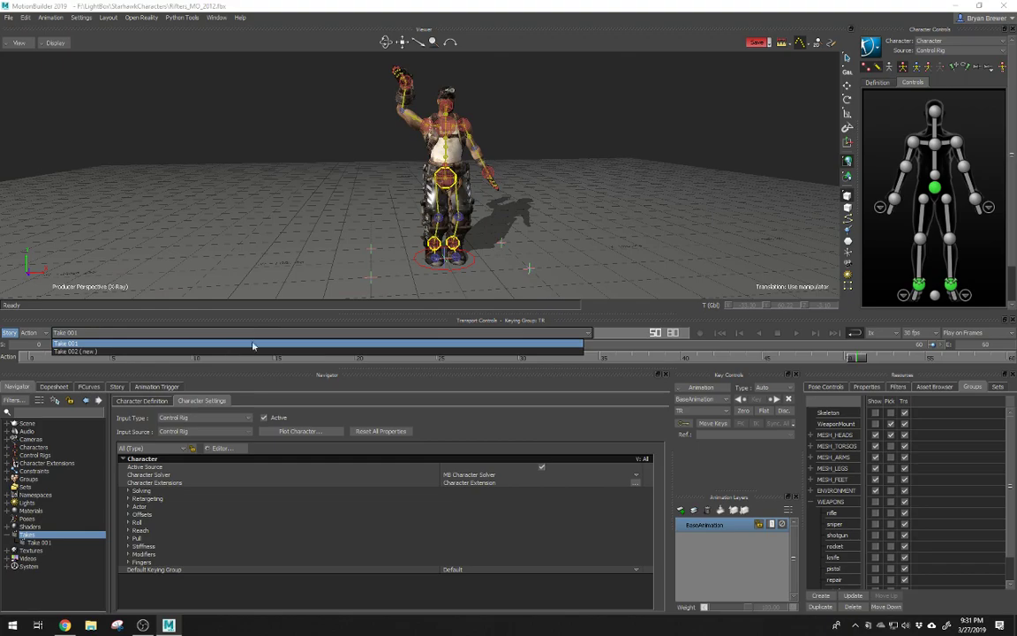
pyautogui.click(34, 536)
pyautogui.click(33, 537)
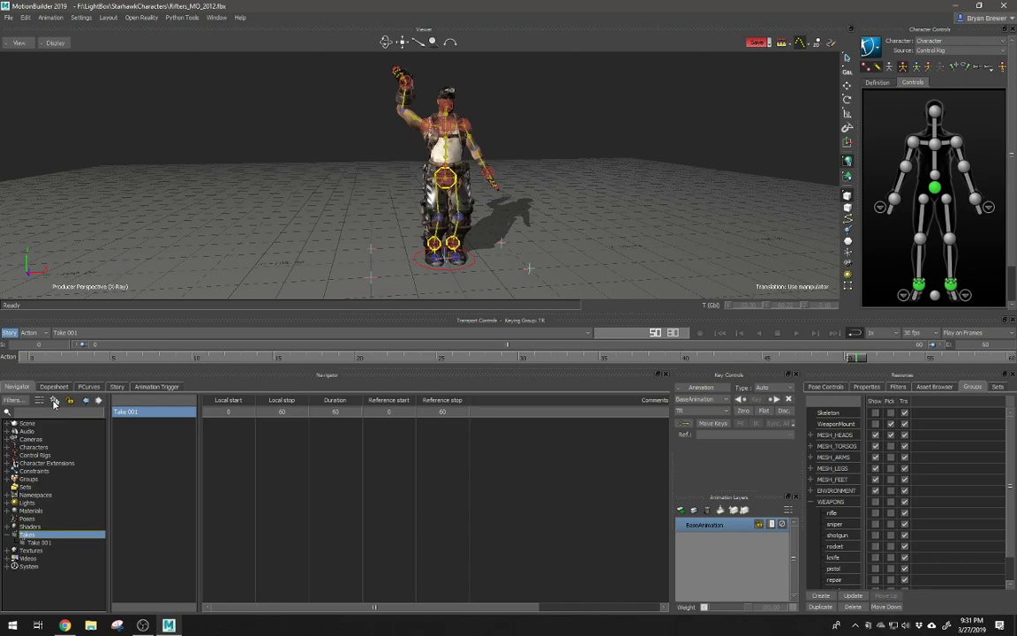
# Step: Go upward through the Navigator entries from Shaders to Character Extensions, viewing each one's details and expanding Constraints
pyautogui.click(30, 526)
pyautogui.click(31, 510)
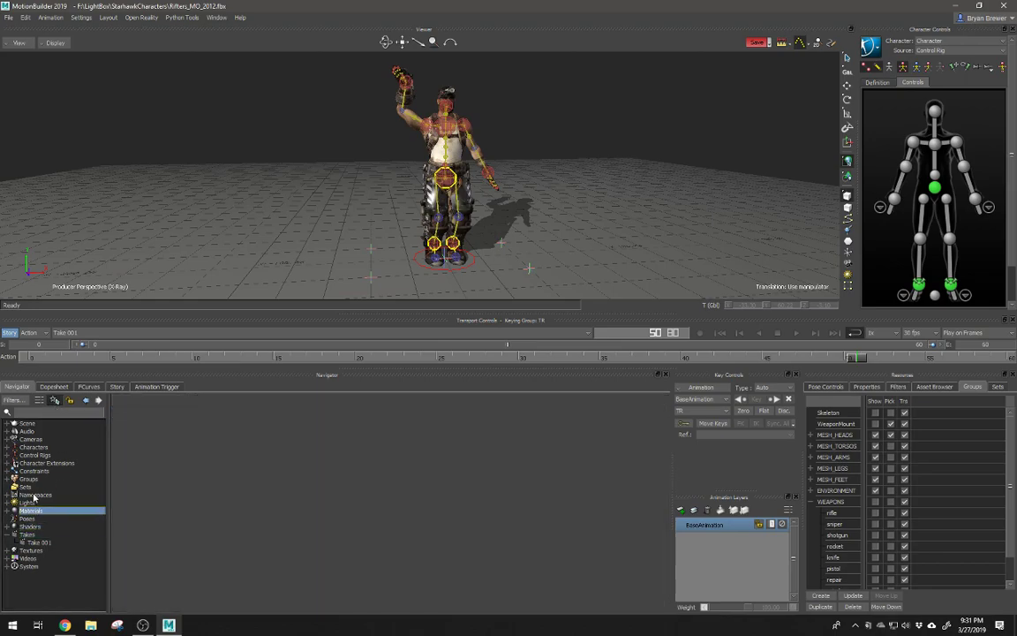
pyautogui.click(27, 502)
pyautogui.click(29, 495)
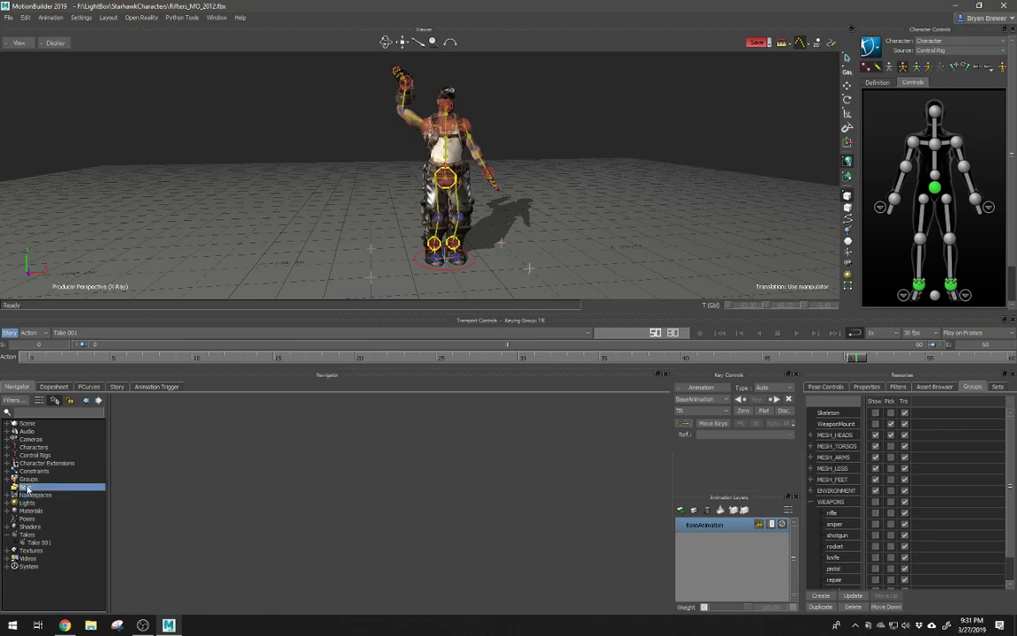
pyautogui.click(29, 470)
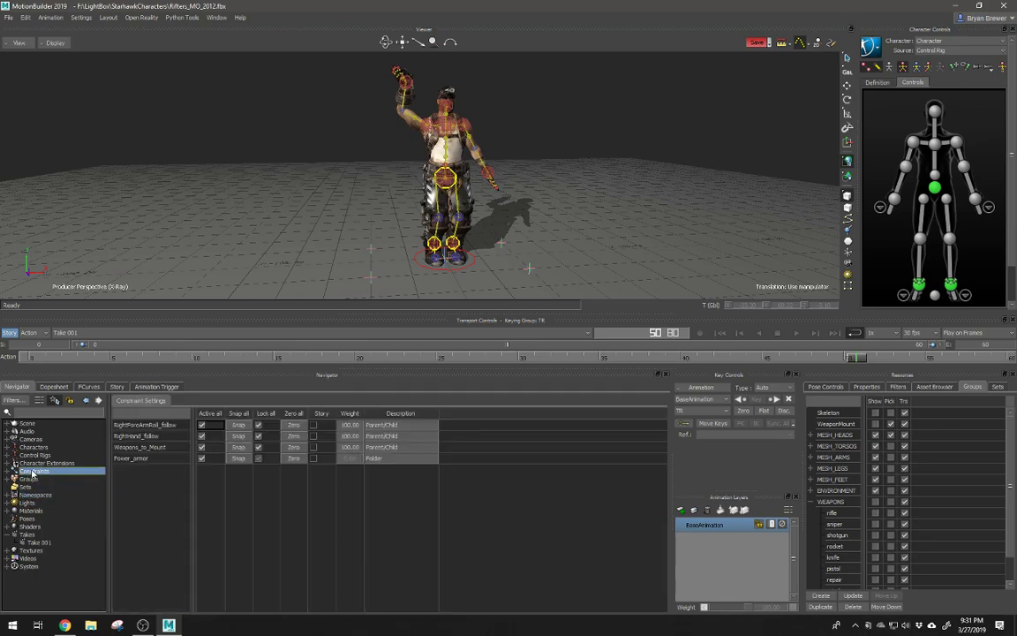
pyautogui.doubleClick(27, 471)
pyautogui.click(32, 464)
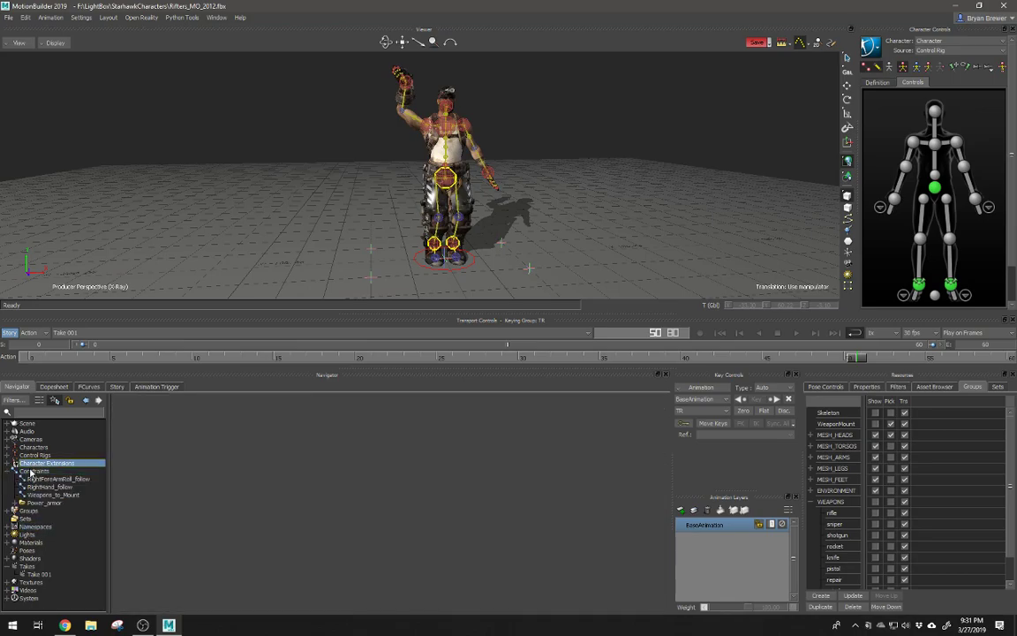
# Step: View the details of the Groups, Takes, Videos and System entries, and return to Constraints to collapse its branch
pyautogui.click(30, 471)
pyautogui.click(28, 509)
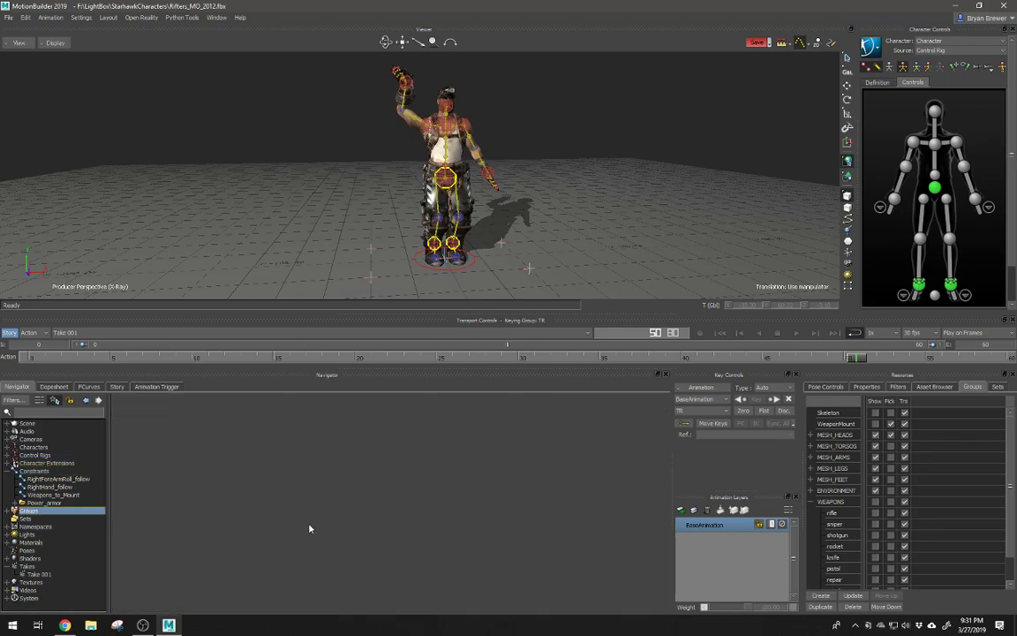
pyautogui.click(27, 565)
pyautogui.click(27, 590)
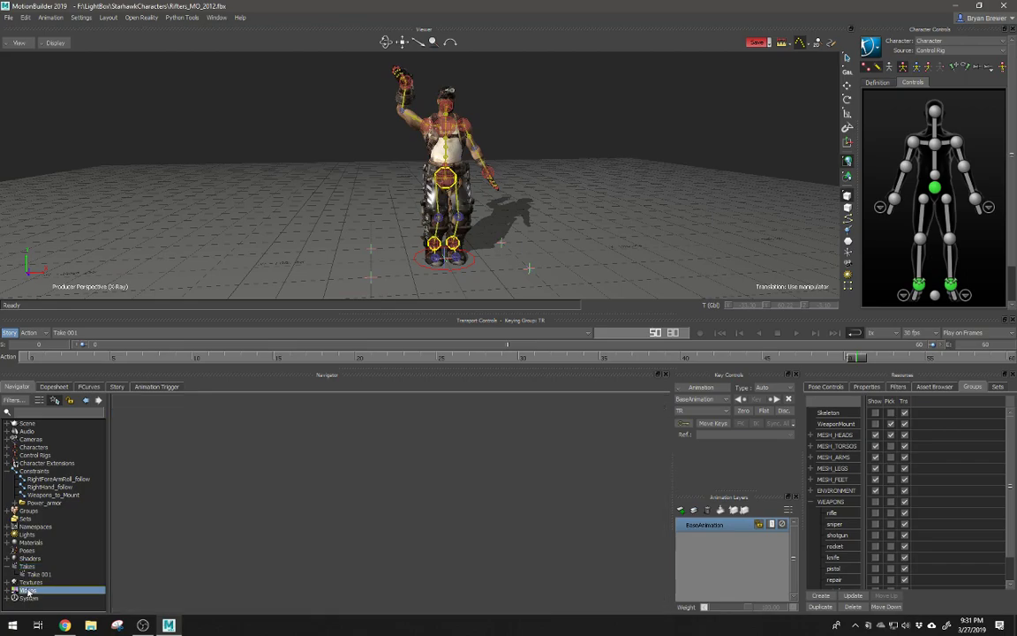
pyautogui.click(26, 598)
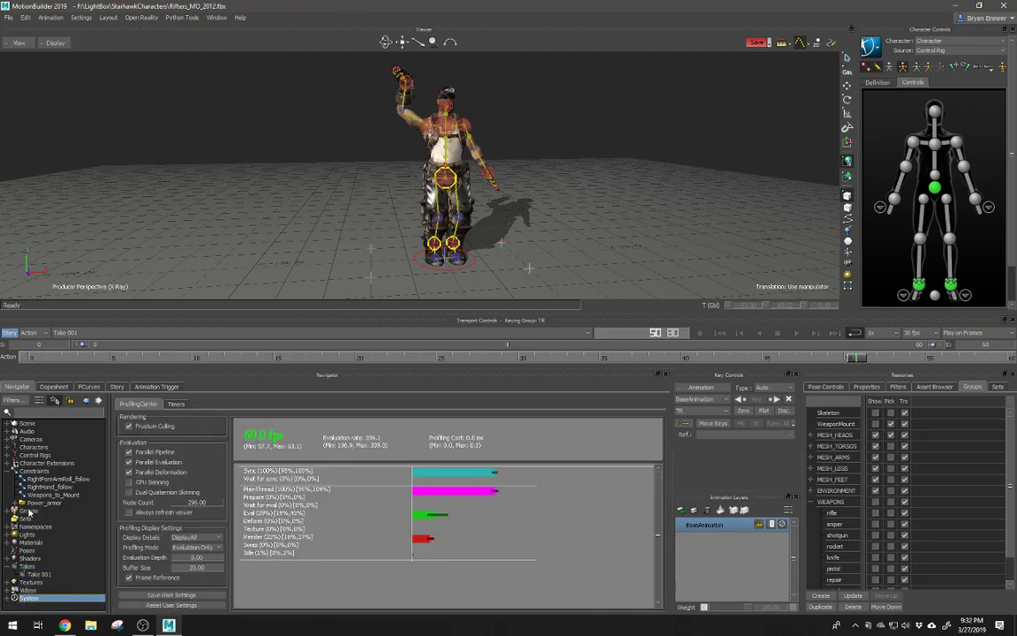
pyautogui.click(33, 470)
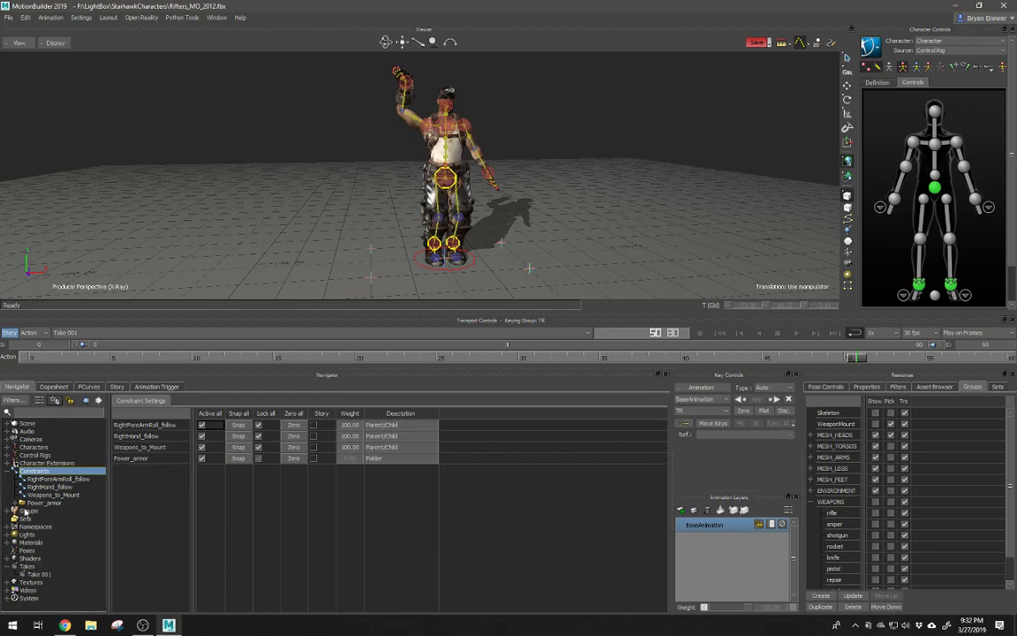
pyautogui.click(13, 471)
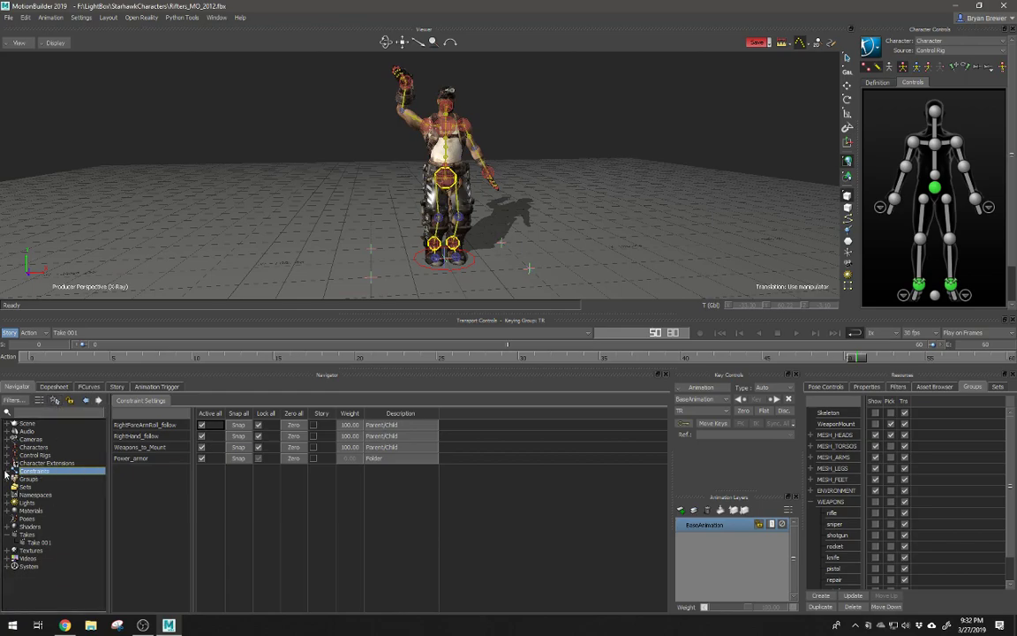
# Step: Expand the Materials and Shaders branches, collapse both, and display the details of the Takes entry
pyautogui.click(34, 510)
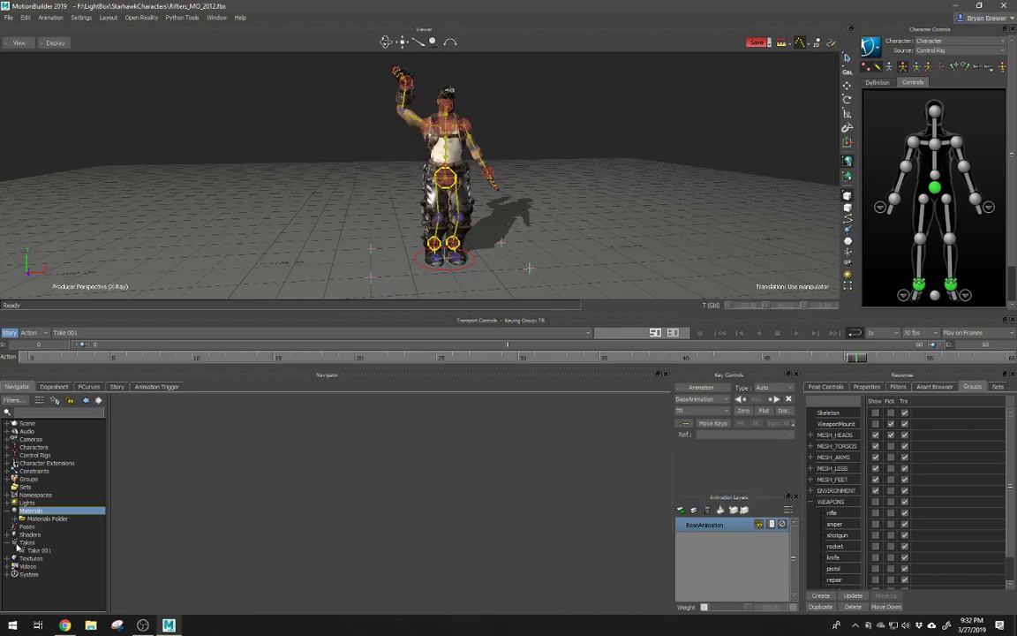
pyautogui.click(28, 534)
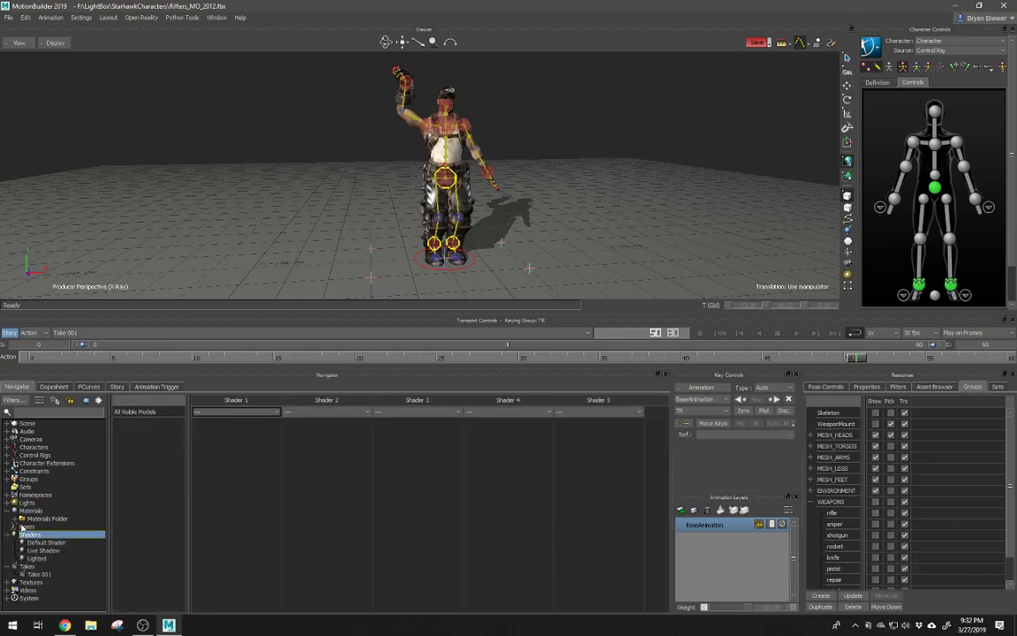
pyautogui.click(7, 510)
pyautogui.click(7, 526)
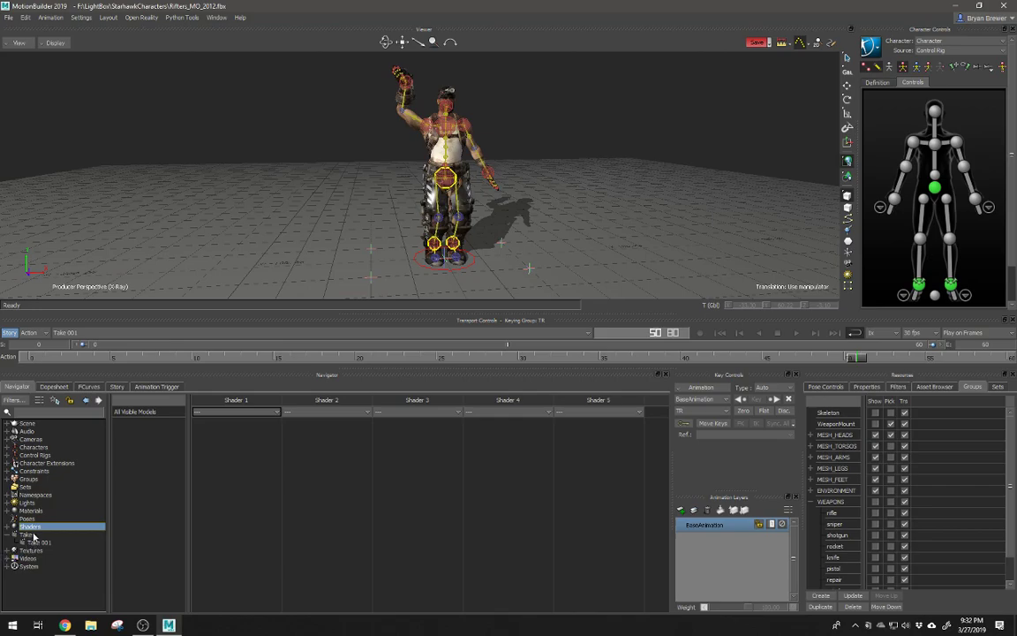
pyautogui.click(32, 534)
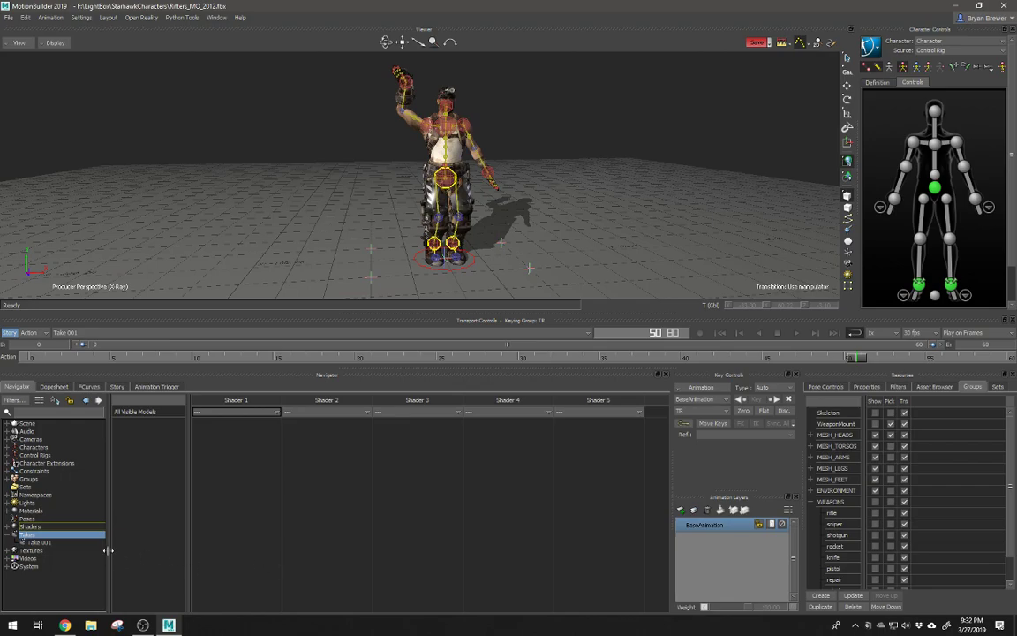
pyautogui.click(32, 534)
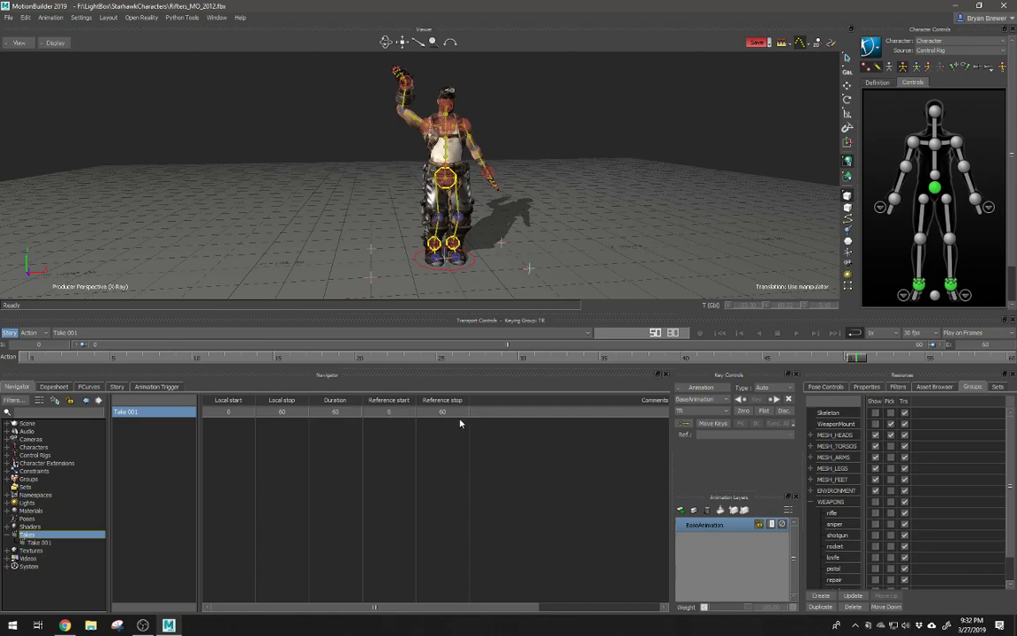
# Step: Expand the Textures branch, look through its full list of textures, and collapse it
pyautogui.doubleClick(30, 550)
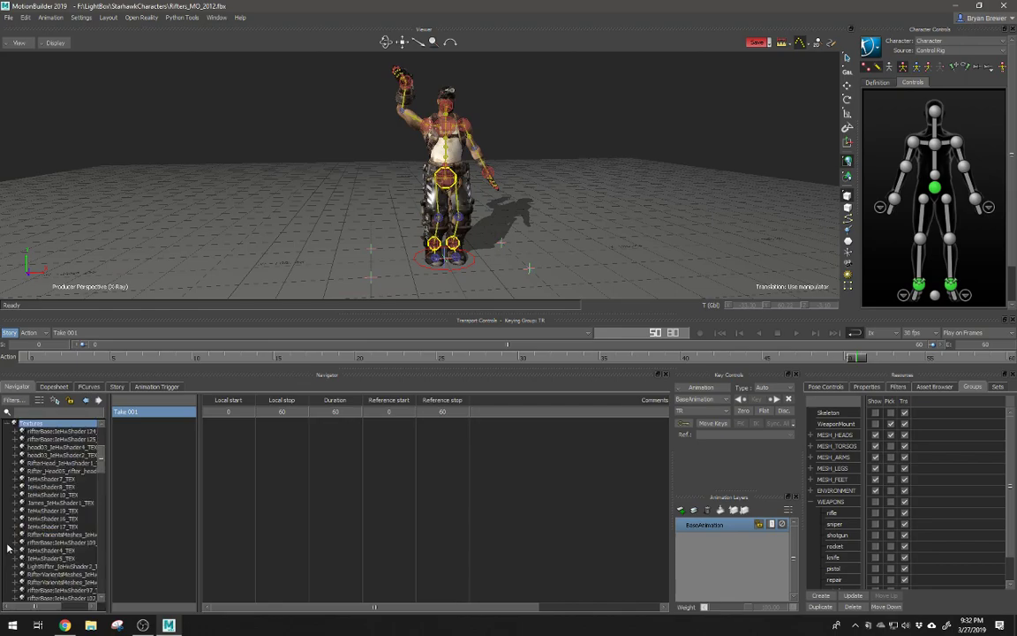
pyautogui.click(51, 463)
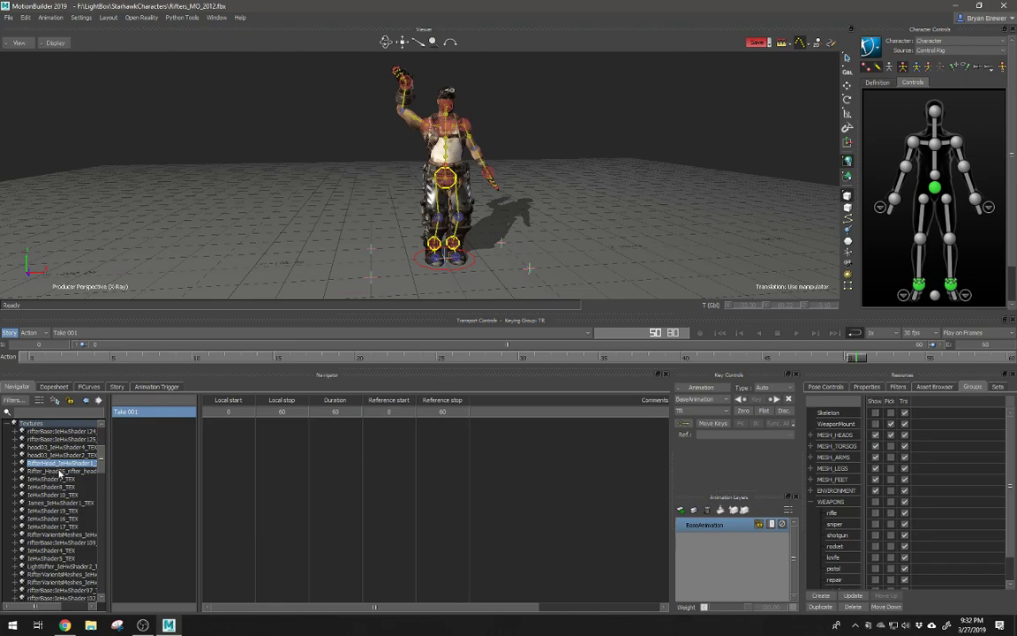
pyautogui.scroll(-15, 60, 472)
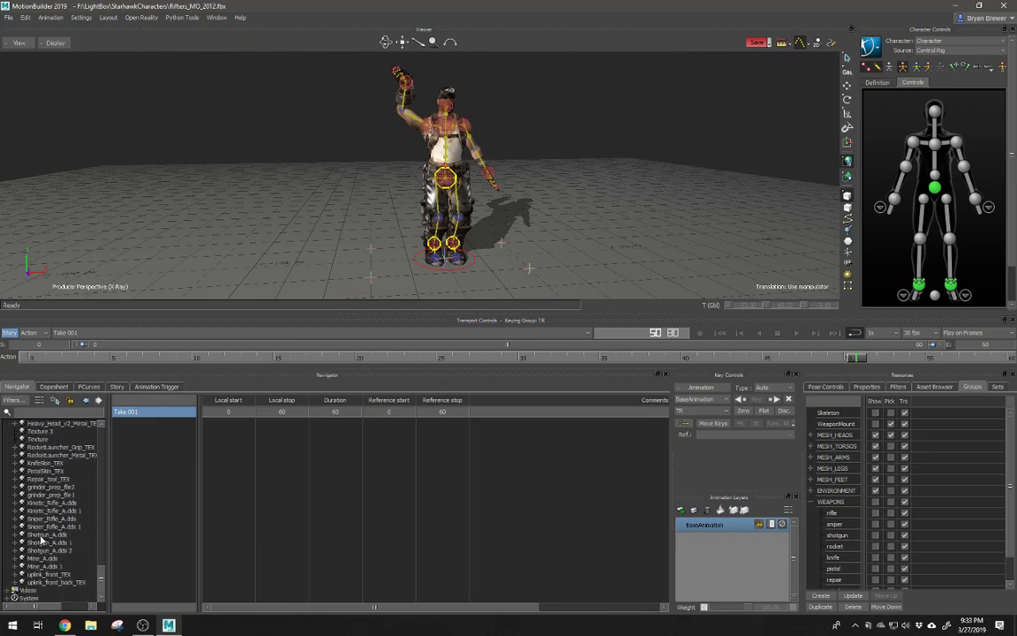
pyautogui.scroll(15, 41, 540)
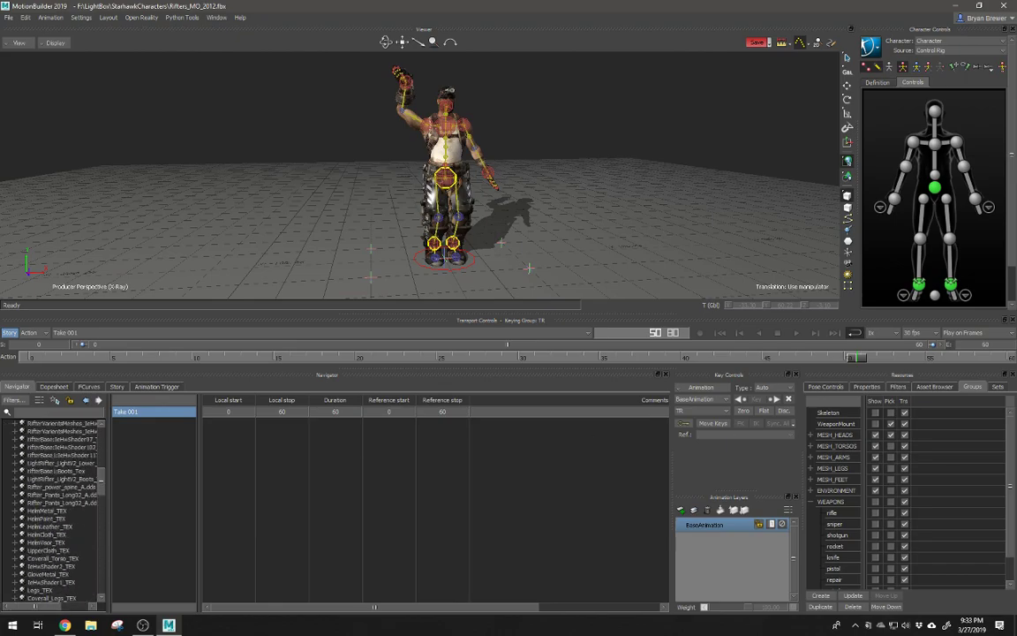
pyautogui.scroll(10, 35, 494)
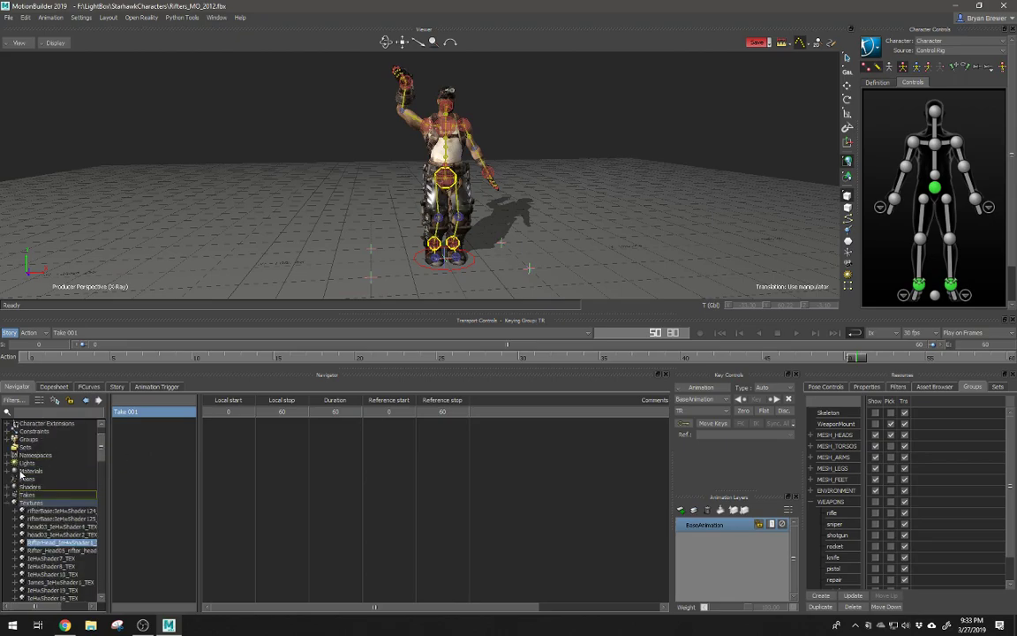
pyautogui.click(8, 503)
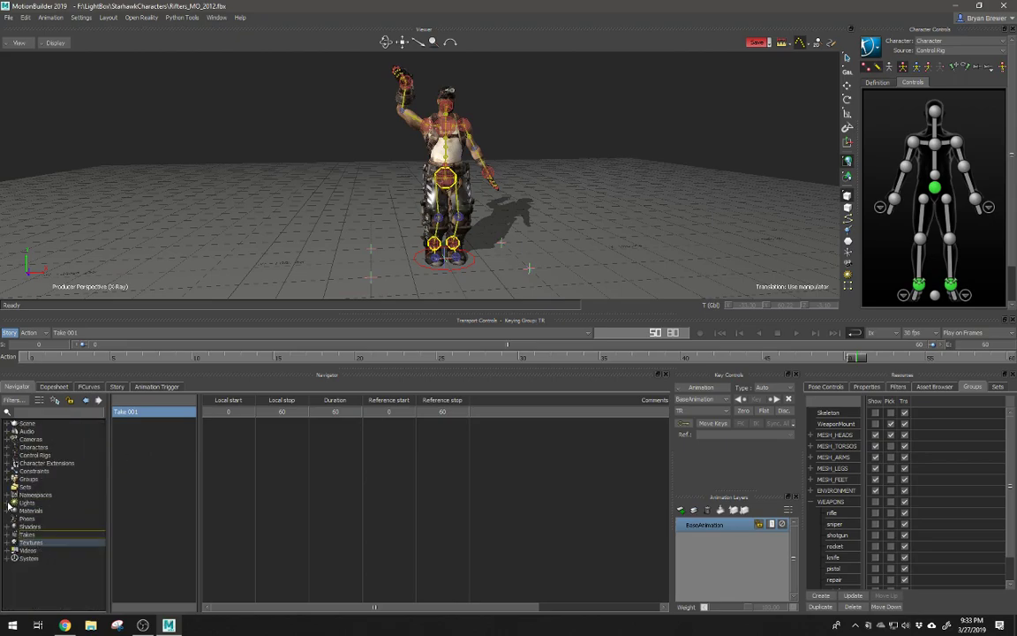
# Step: Expand the Videos branch, preview the images of IeHwShader16_TEX, IeHwShader8_TEX and the Rifter_Head05 entry, and collapse it
pyautogui.click(8, 551)
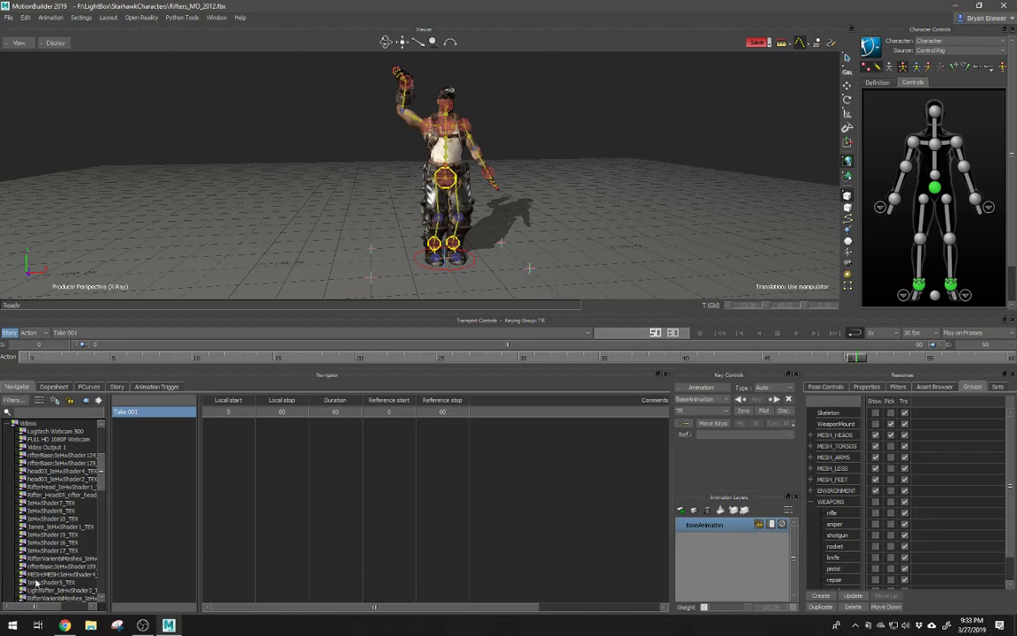
pyautogui.click(53, 543)
pyautogui.doubleClick(53, 543)
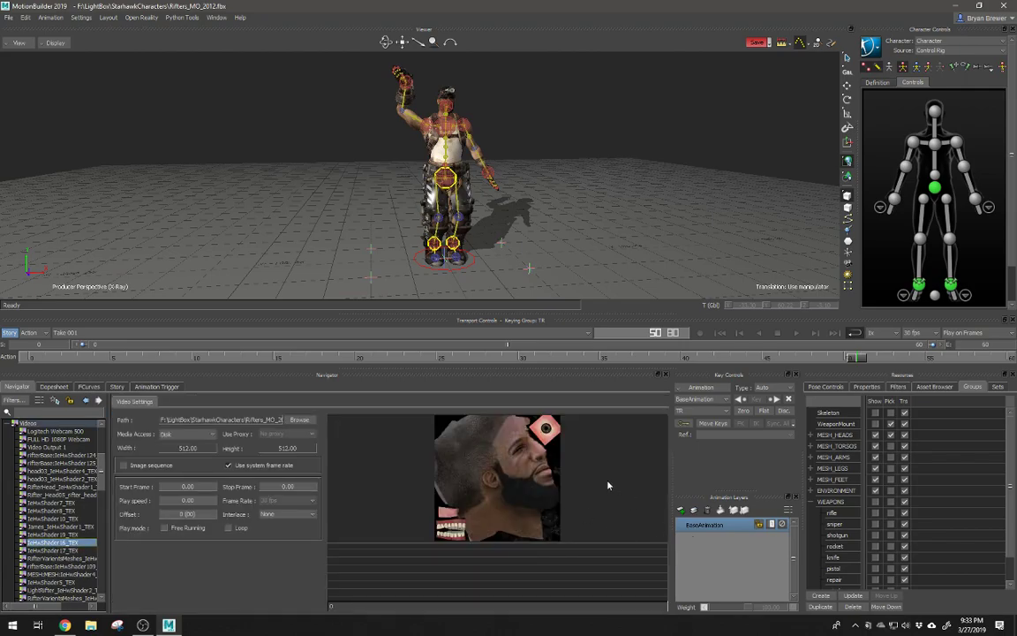
pyautogui.click(46, 512)
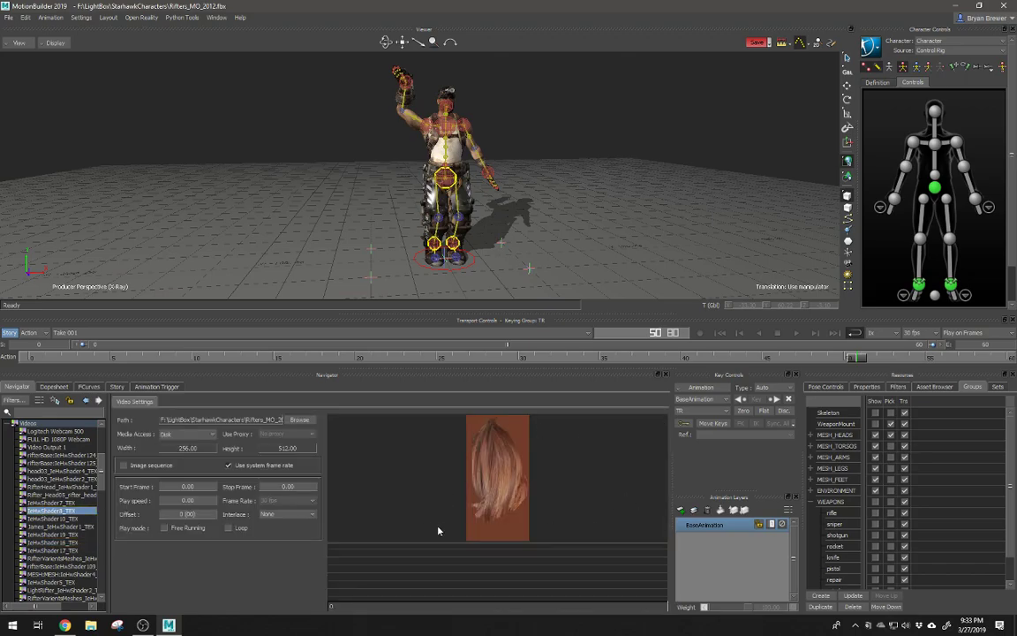
pyautogui.click(53, 495)
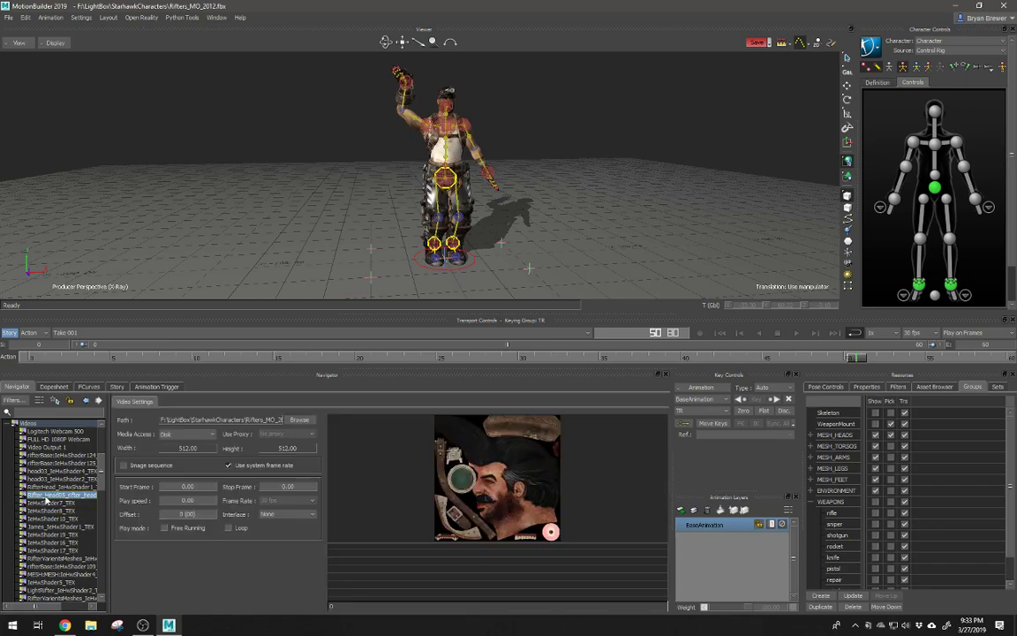
pyautogui.scroll(1, 18, 454)
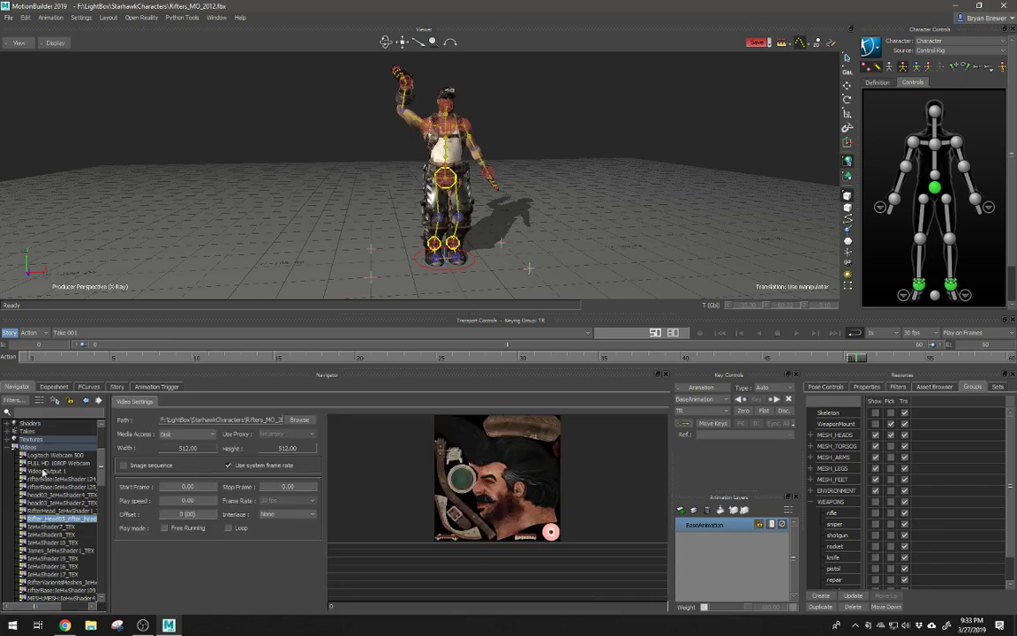
pyautogui.click(7, 447)
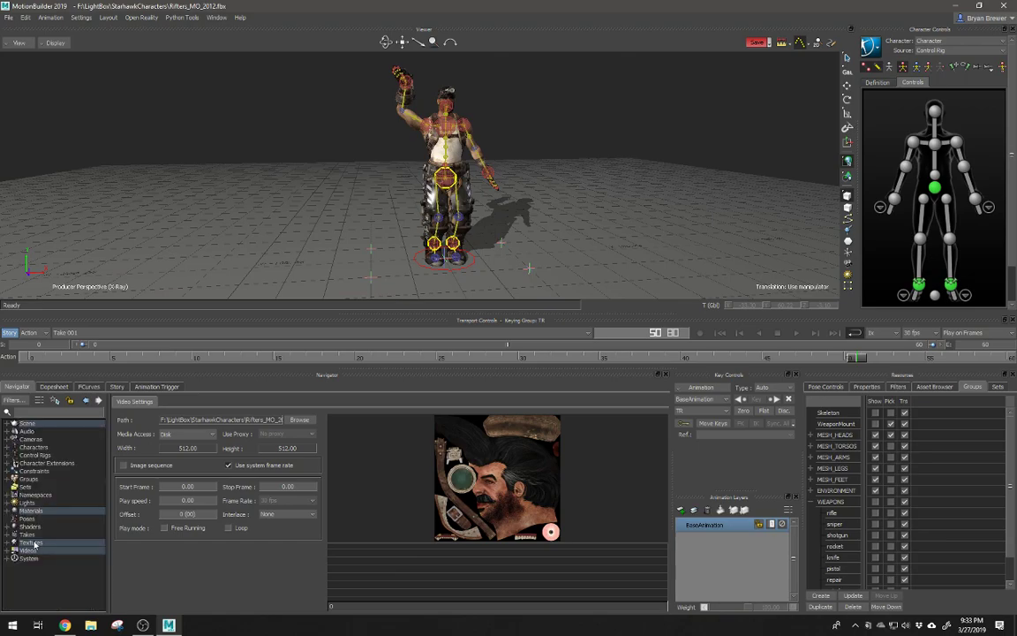
# Step: Expand the Textures and Videos branches to compare their entries
pyautogui.click(7, 542)
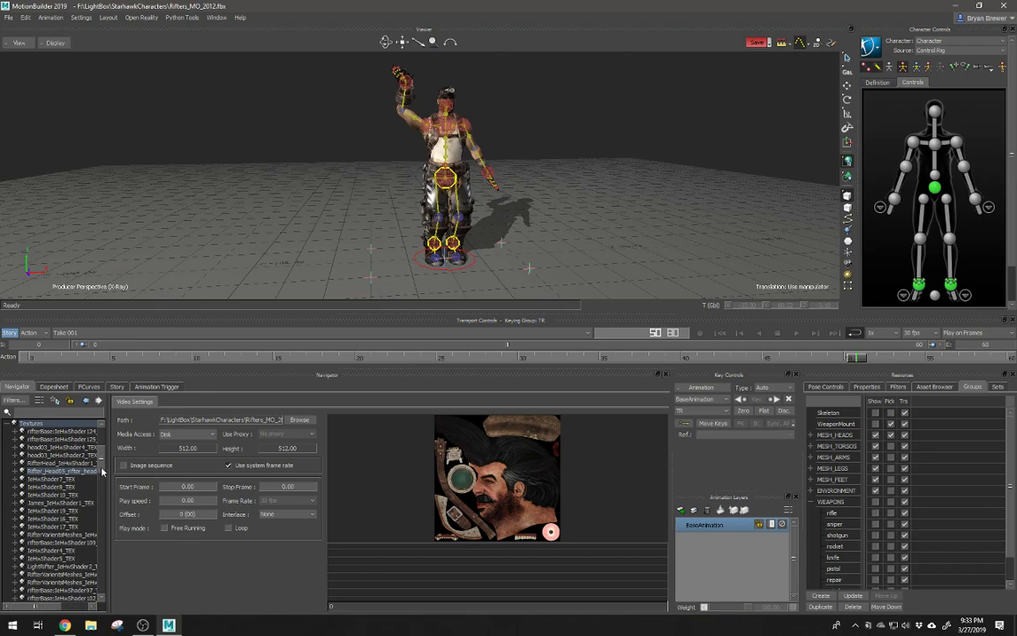
pyautogui.moveTo(99, 431); pyautogui.dragTo(86, 615)
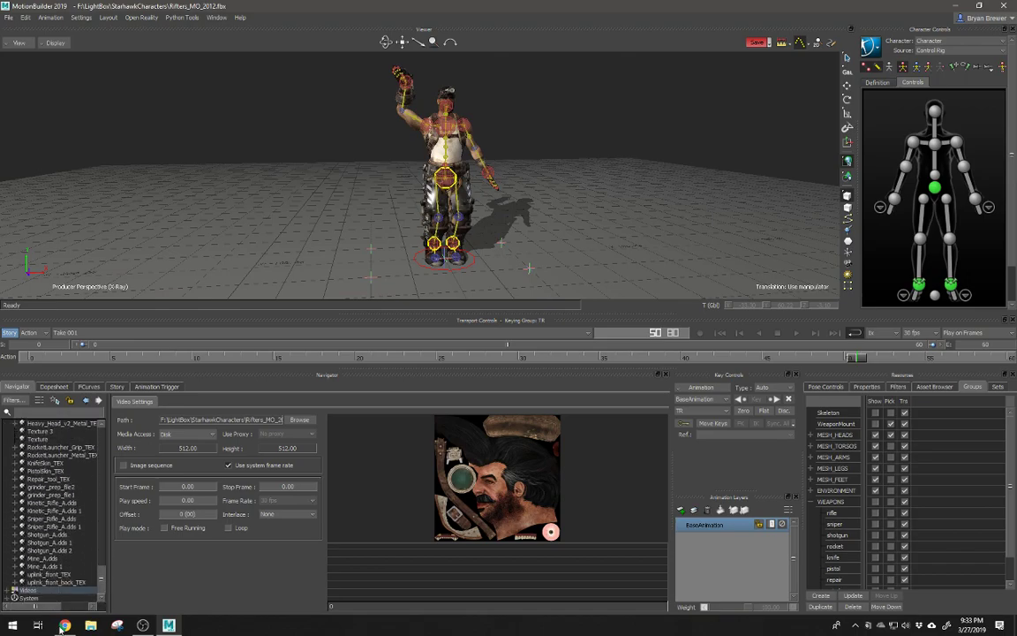
pyautogui.click(6, 590)
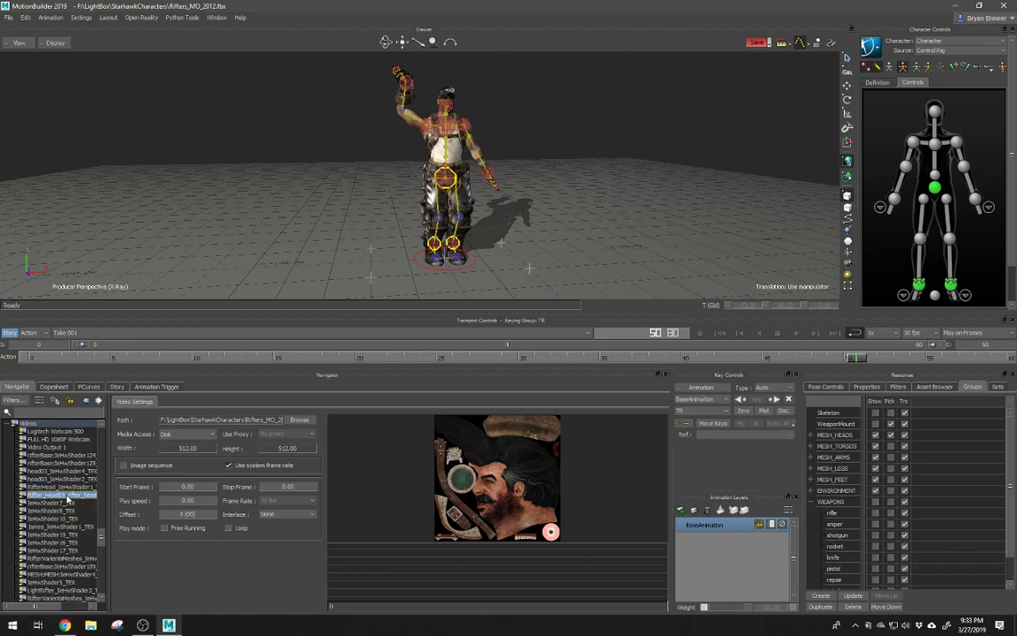
# Step: Expand the Rifter_Head05 texture in the Textures branch, display its texture settings and image, and look through the neighbouring entries
pyautogui.scroll(7, 62, 508)
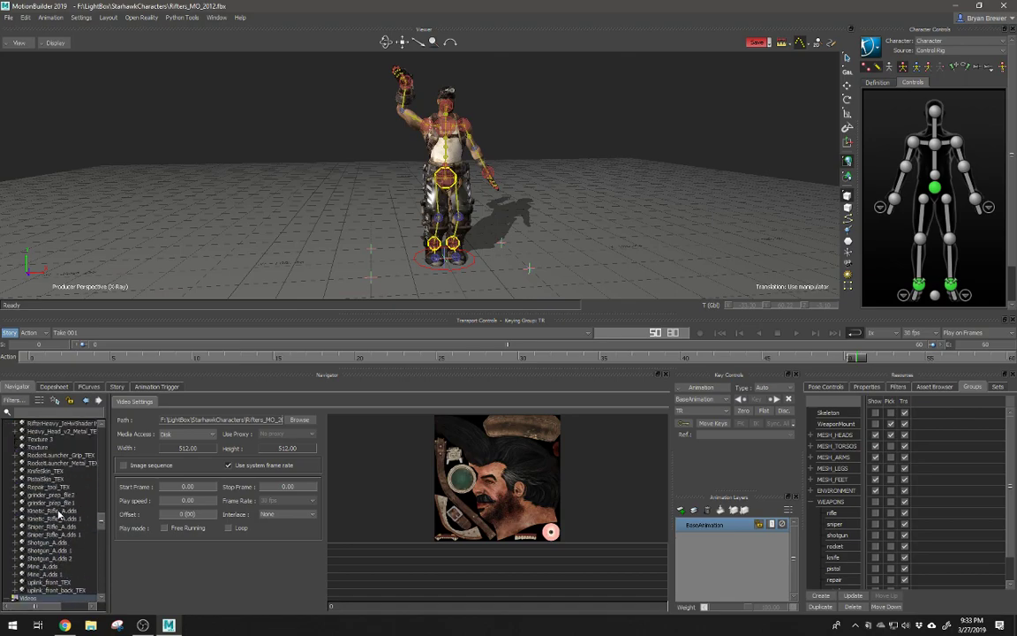
pyautogui.scroll(10, 58, 516)
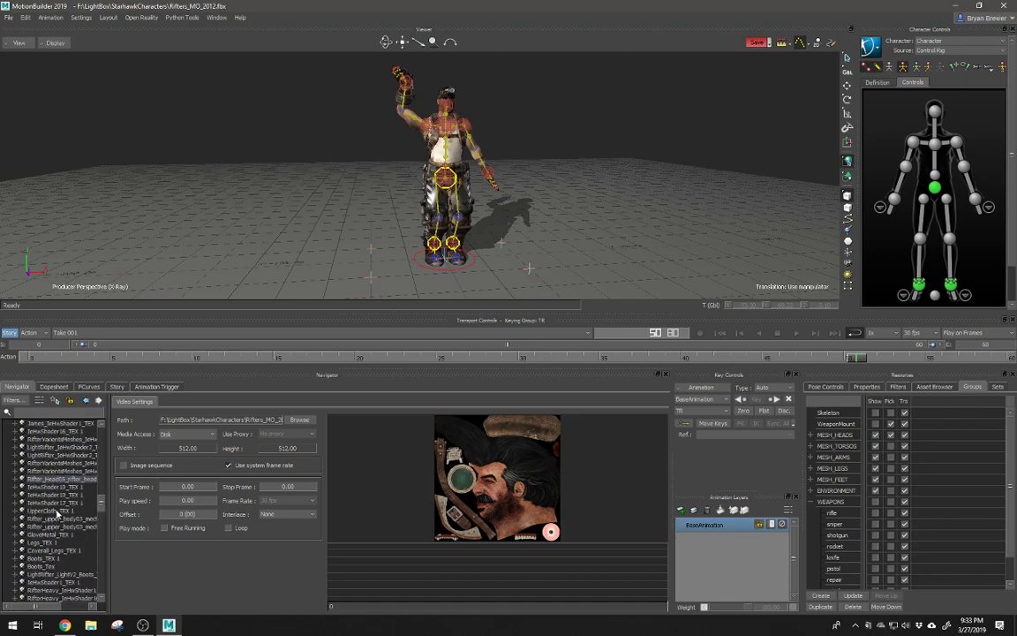
pyautogui.click(15, 479)
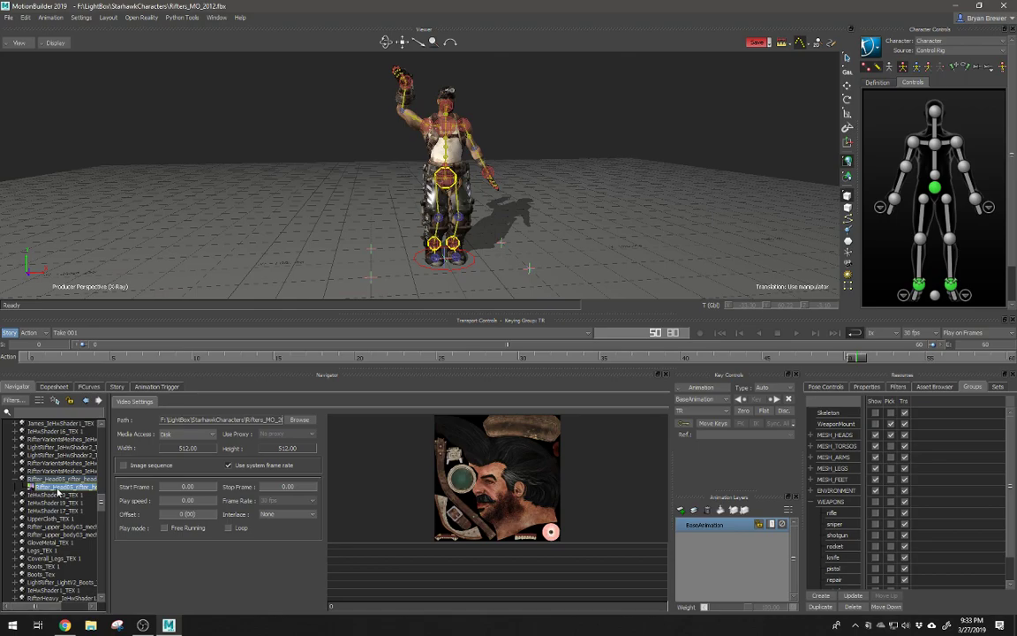
pyautogui.click(58, 479)
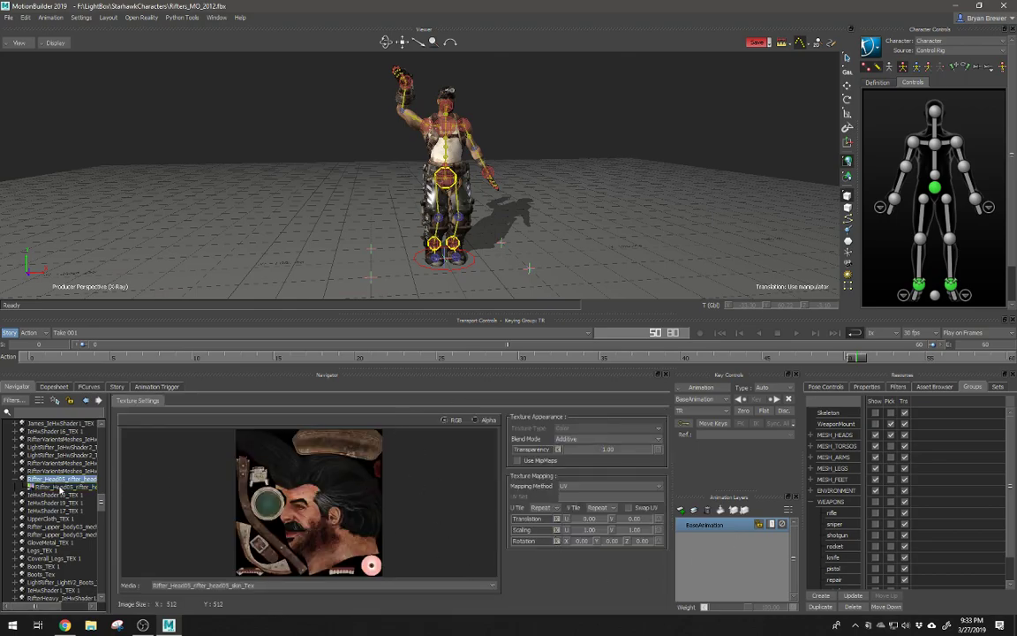
pyautogui.scroll(1, 53, 479)
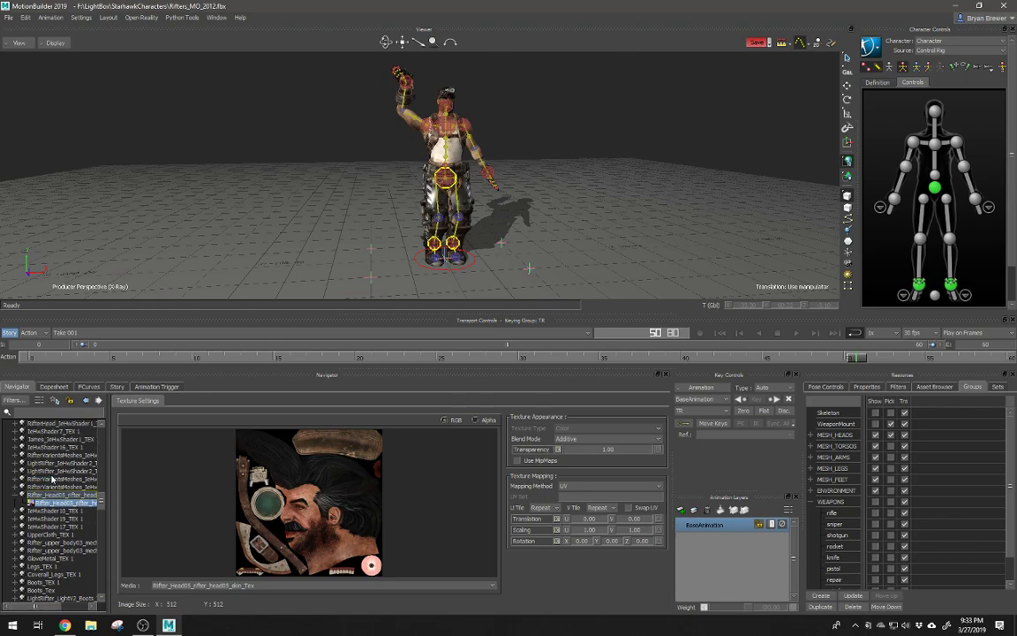
pyautogui.scroll(-10, 51, 479)
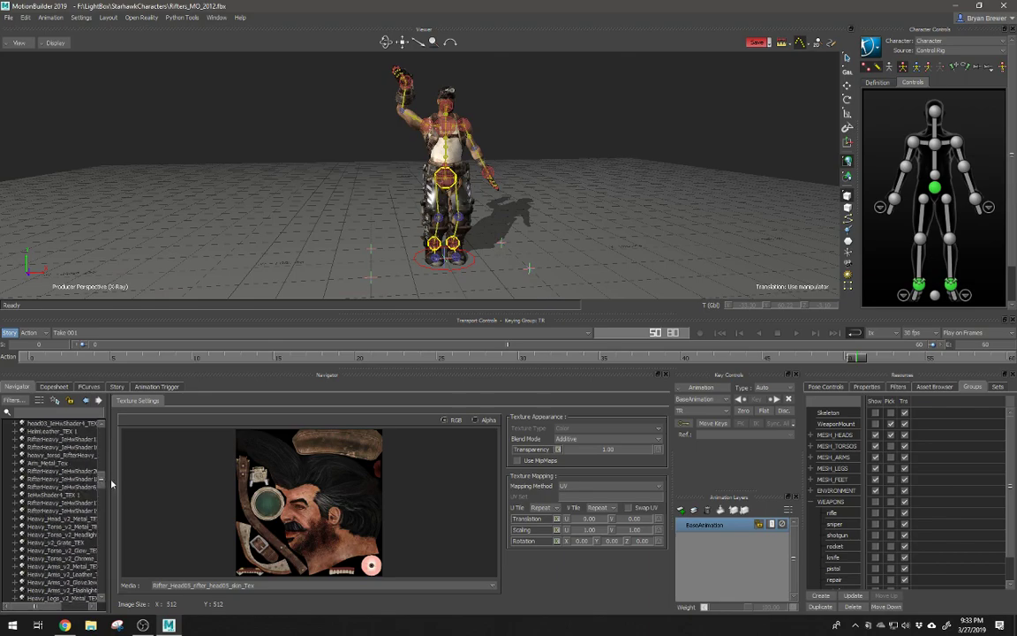
# Step: Expand Scene down to MESH:WORLD, inspect the materials under the Head_v5_mesh model, select the mesh, and collapse its entry
pyautogui.scroll(10, 91, 439)
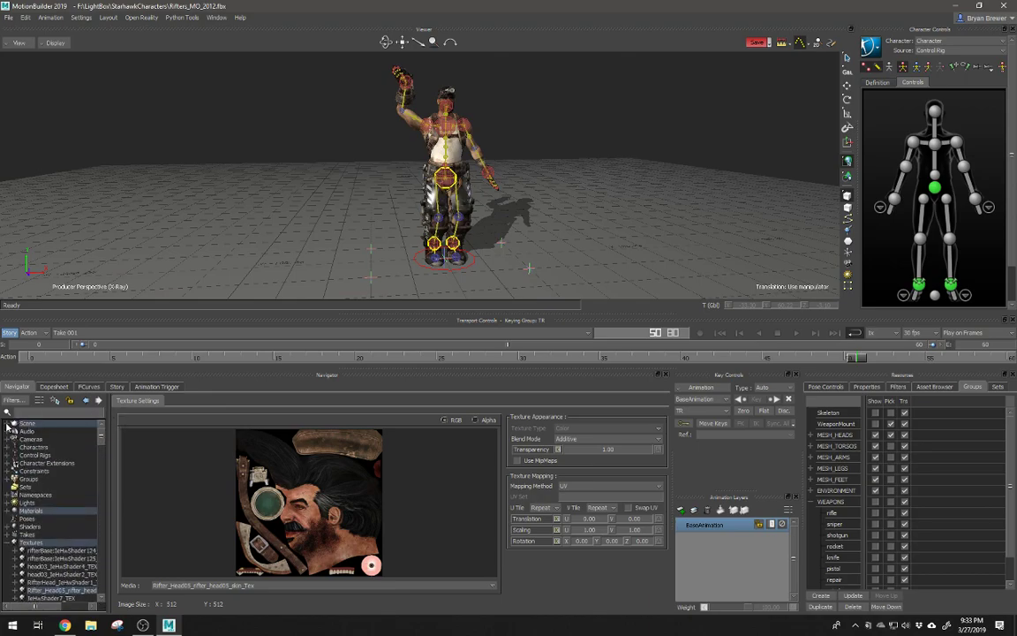
pyautogui.click(8, 424)
pyautogui.click(19, 431)
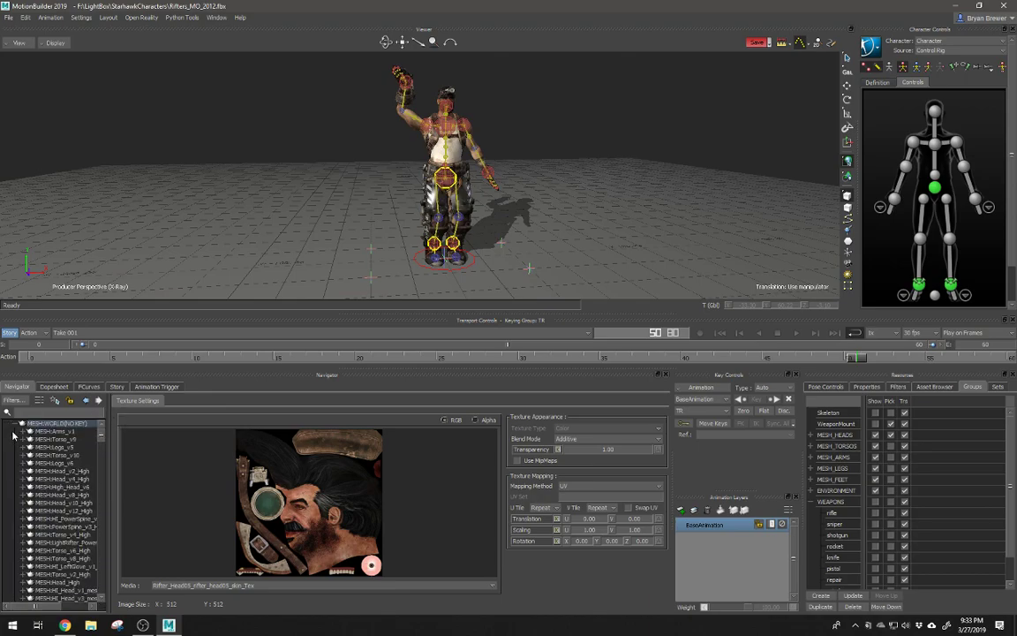
pyautogui.scroll(-2, 31, 465)
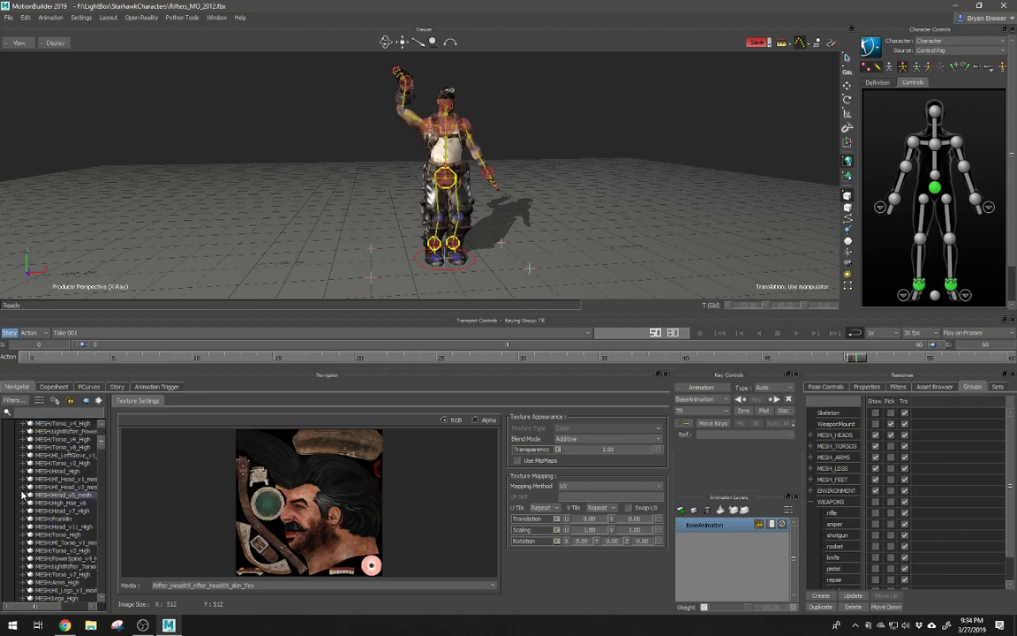
pyautogui.click(23, 495)
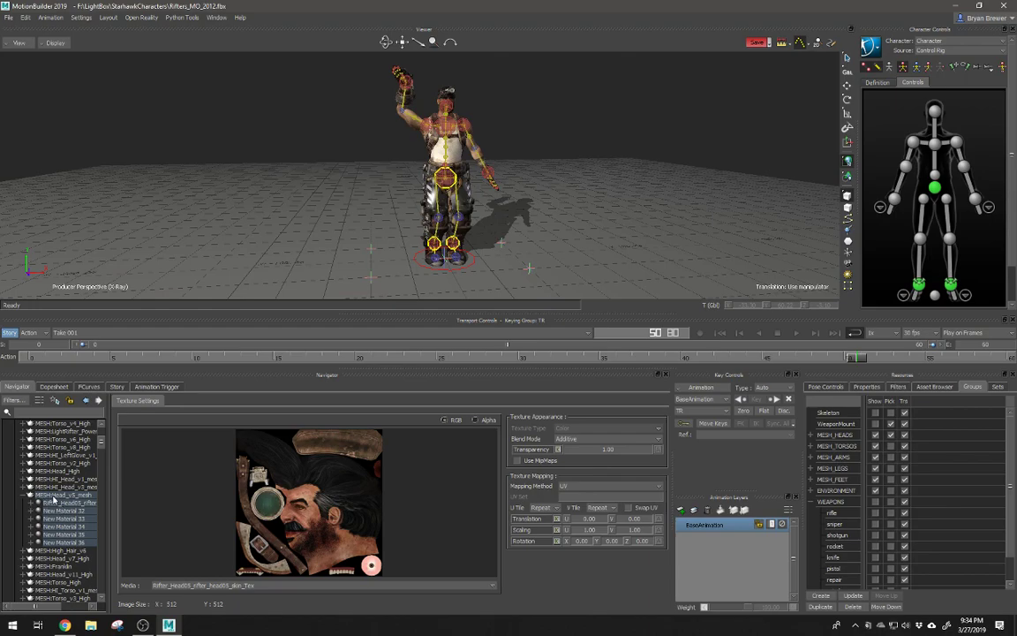
pyautogui.click(53, 498)
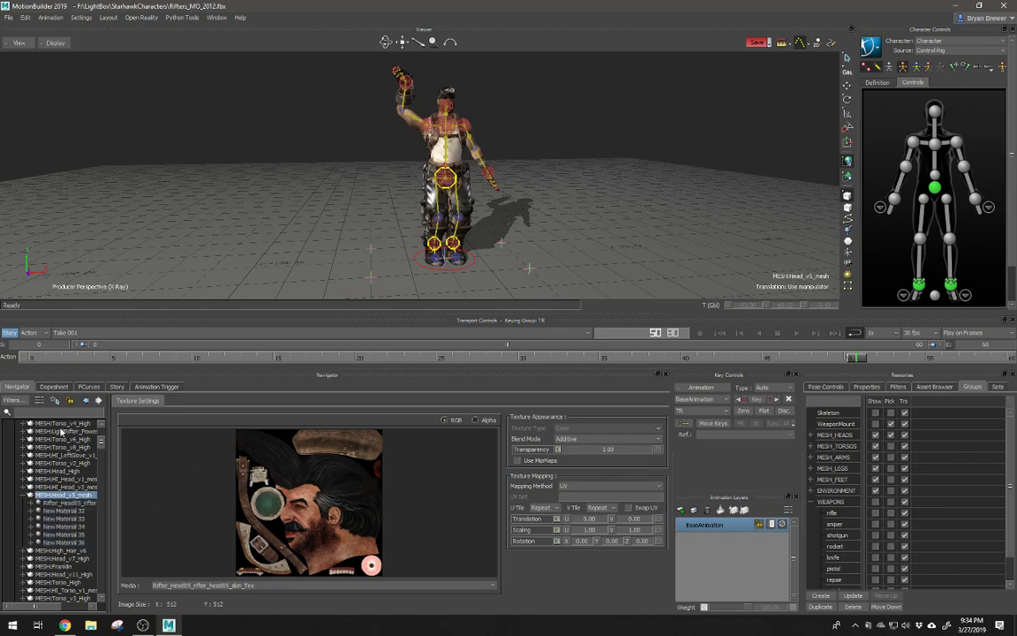
pyautogui.click(23, 495)
# Step: Collapse the MESH:WORLD, Scene, Textures and Videos branches in the Navigator
pyautogui.scroll(4, 42, 459)
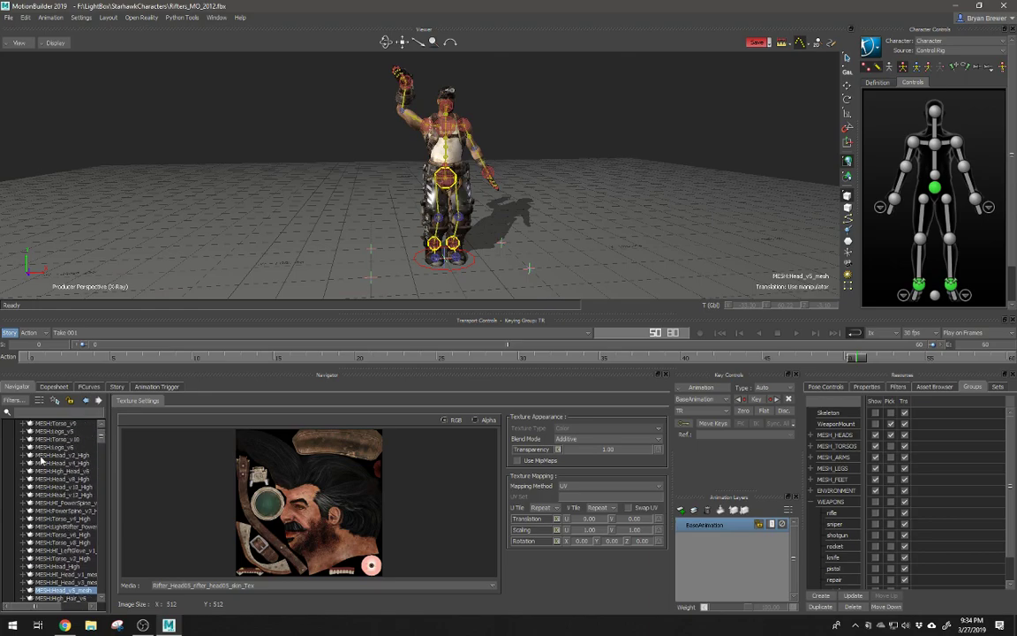
pyautogui.scroll(2, 42, 460)
pyautogui.click(15, 432)
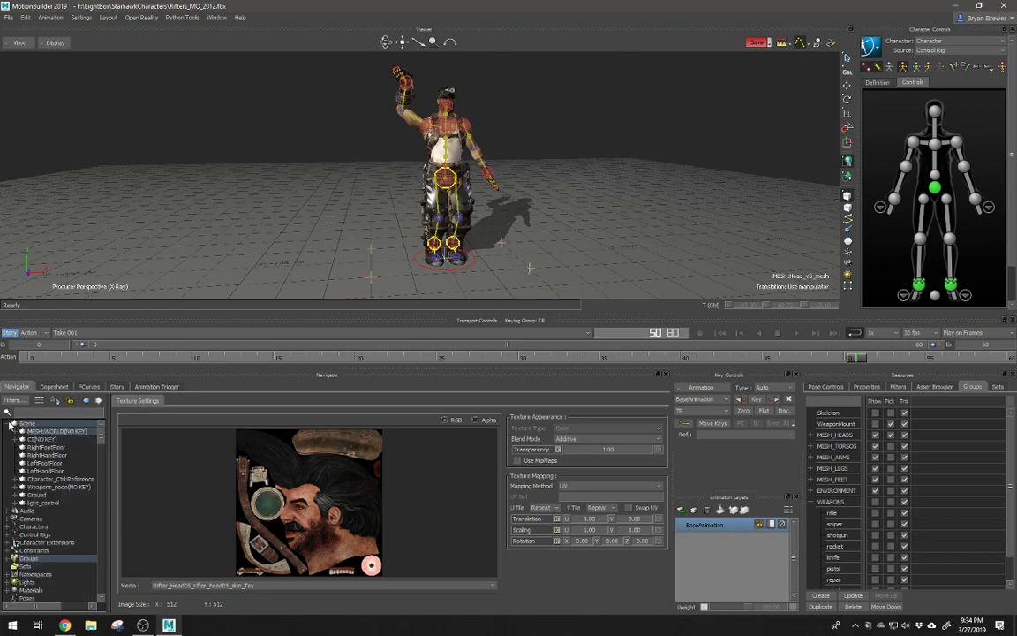
pyautogui.click(10, 424)
pyautogui.click(14, 549)
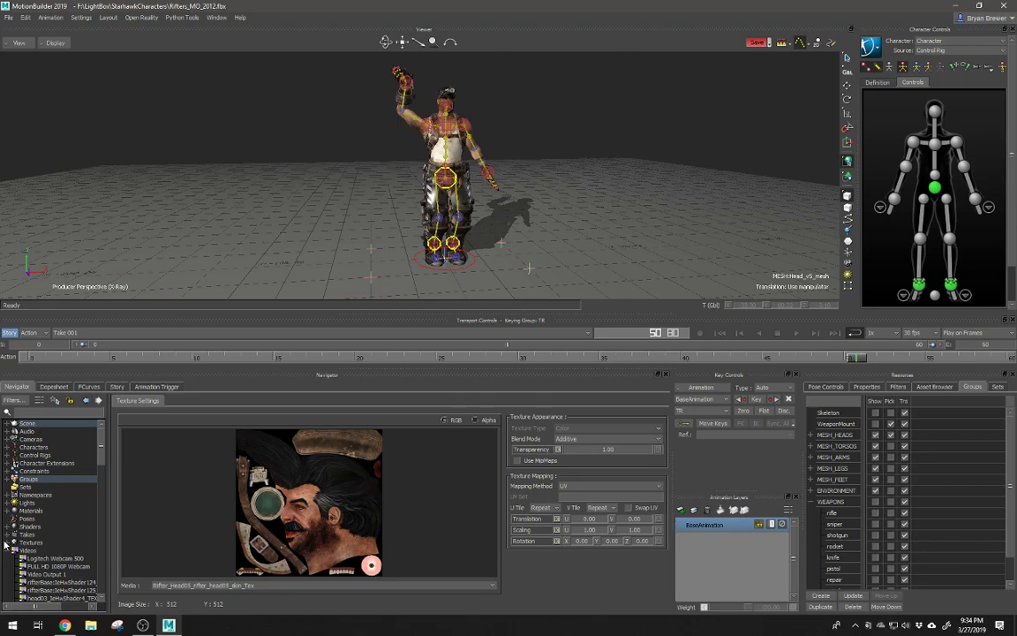
pyautogui.click(9, 550)
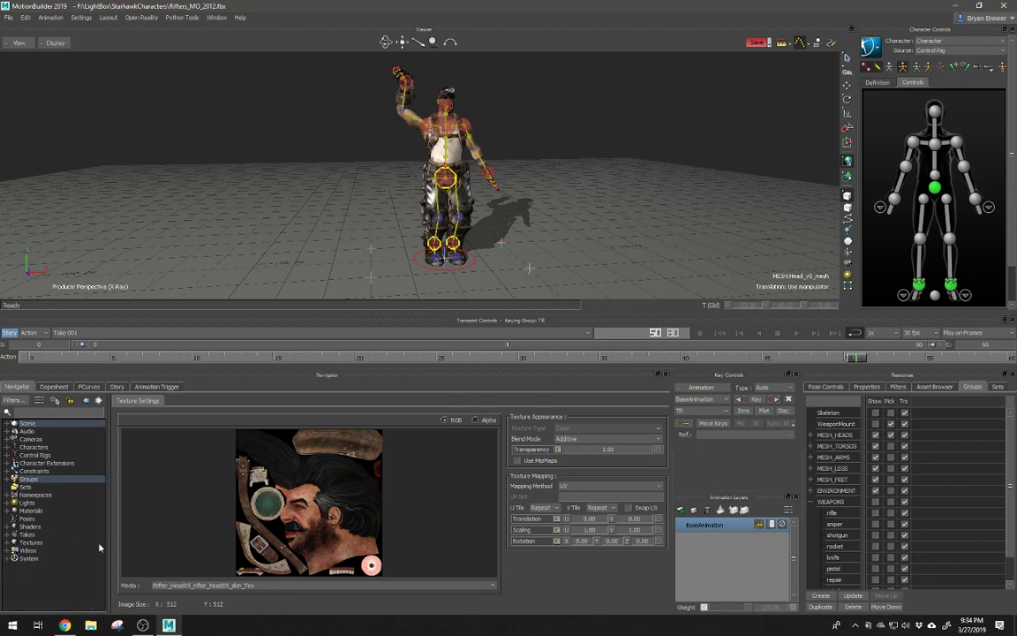
# Step: Enable GPU Skinning in the System entry's profiling settings, inspect the character from different angles, and collapse the System branch
pyautogui.doubleClick(27, 558)
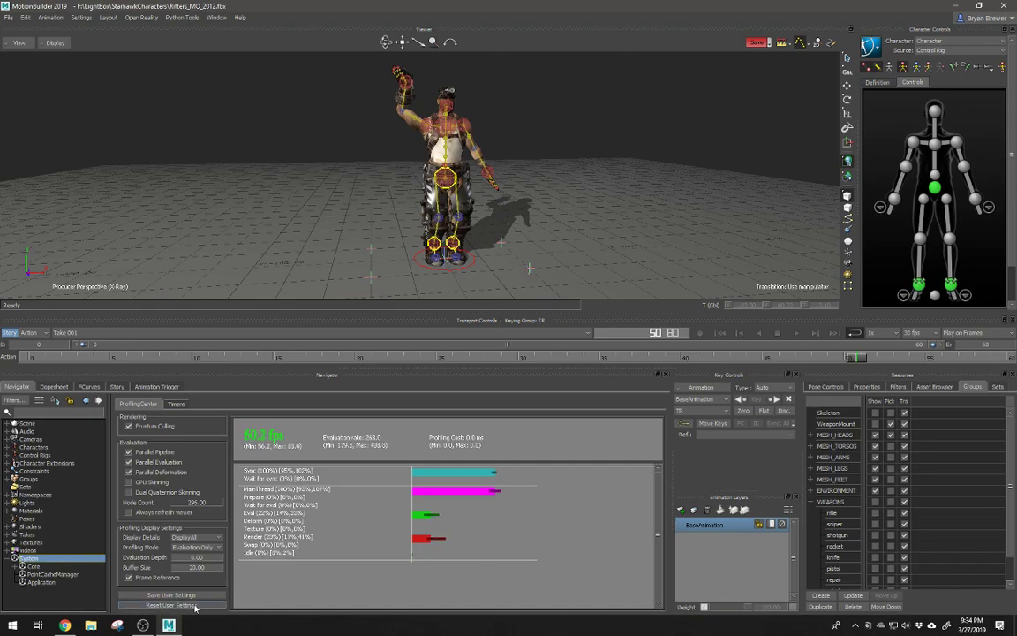
pyautogui.click(129, 482)
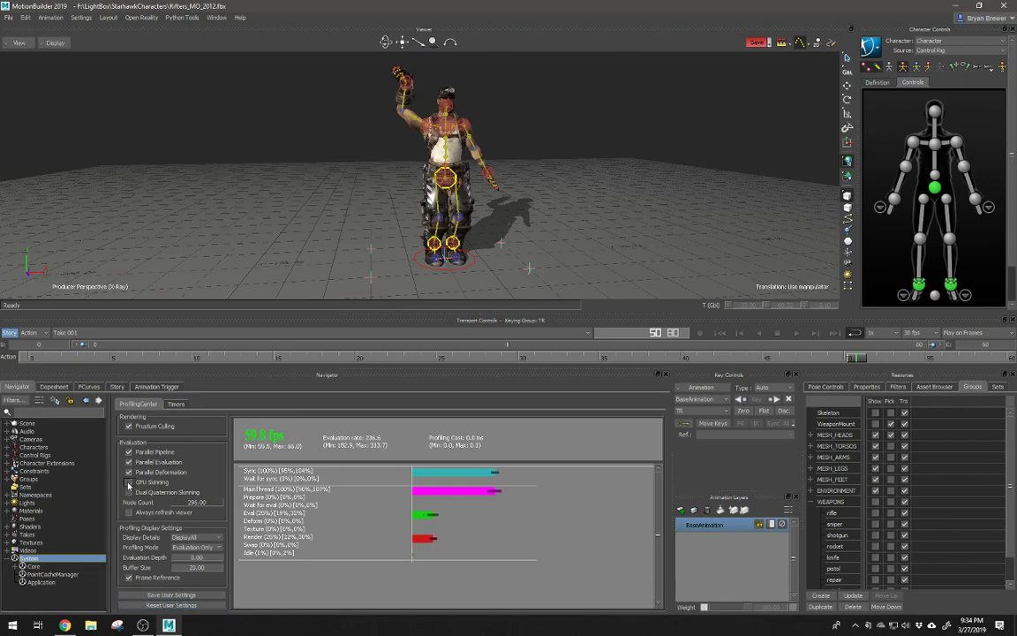
pyautogui.keyDown('alt'); pyautogui.moveTo(442, 161); pyautogui.dragTo(481, 160); pyautogui.keyUp('alt')
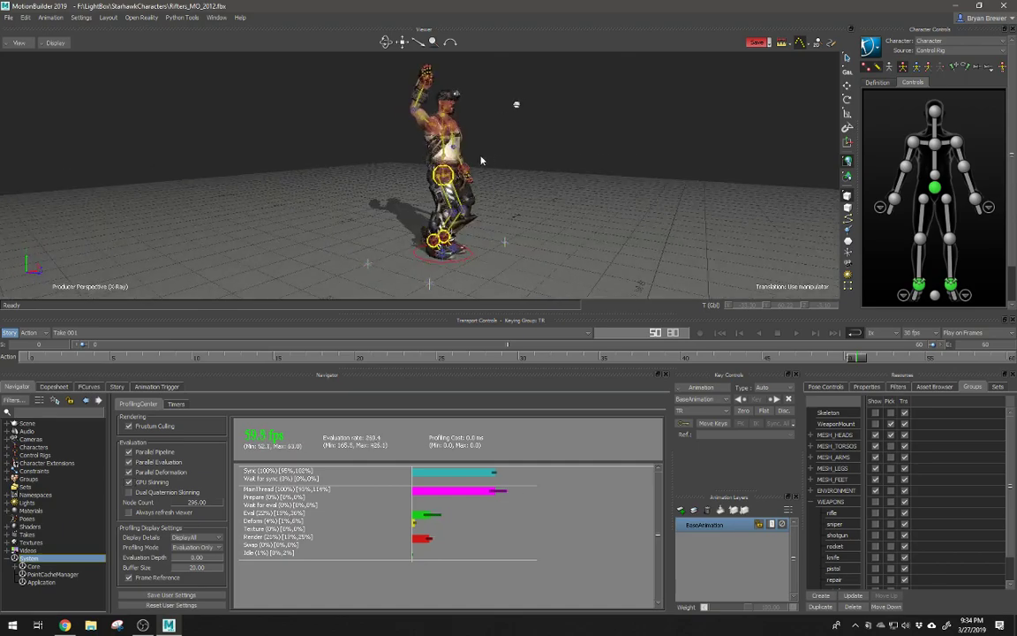
pyautogui.keyDown('alt'); pyautogui.moveTo(481, 160); pyautogui.dragTo(513, 183, button='right'); pyautogui.keyUp('alt')
pyautogui.keyDown('alt'); pyautogui.moveTo(513, 184); pyautogui.dragTo(569, 163); pyautogui.keyUp('alt')
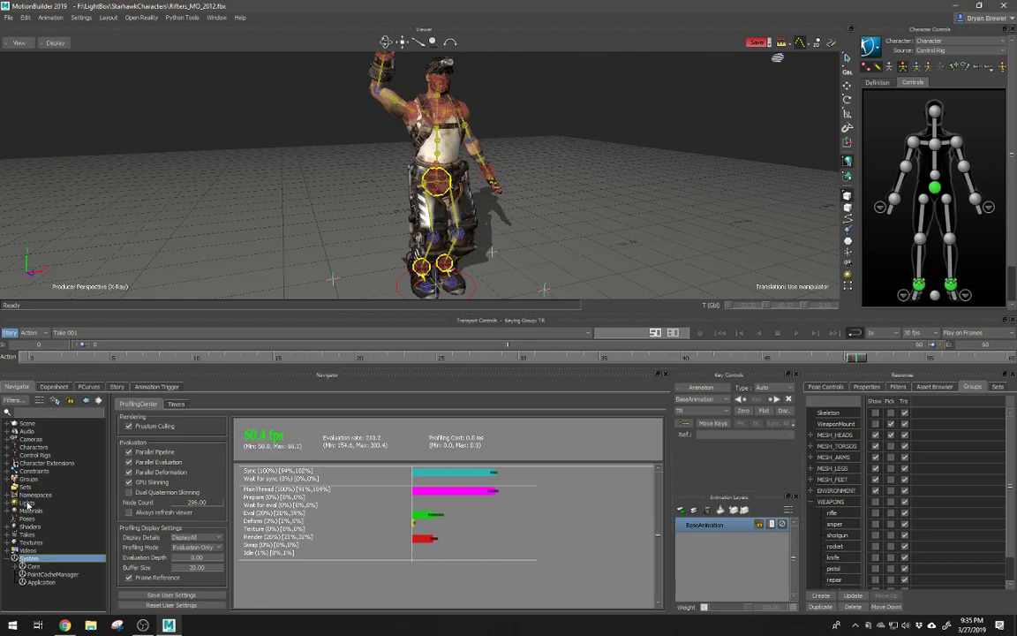
pyautogui.click(11, 558)
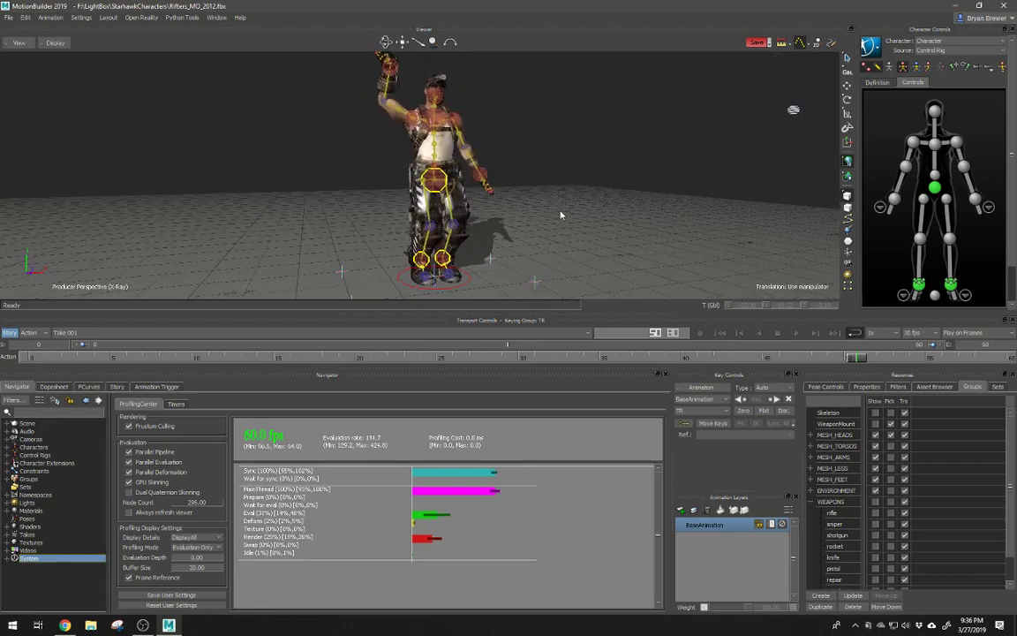
pyautogui.keyDown('alt'); pyautogui.moveTo(561, 214); pyautogui.dragTo(549, 215, button='middle'); pyautogui.keyUp('alt')
pyautogui.keyDown('alt'); pyautogui.moveTo(549, 215); pyautogui.dragTo(520, 224, button='right'); pyautogui.keyUp('alt')
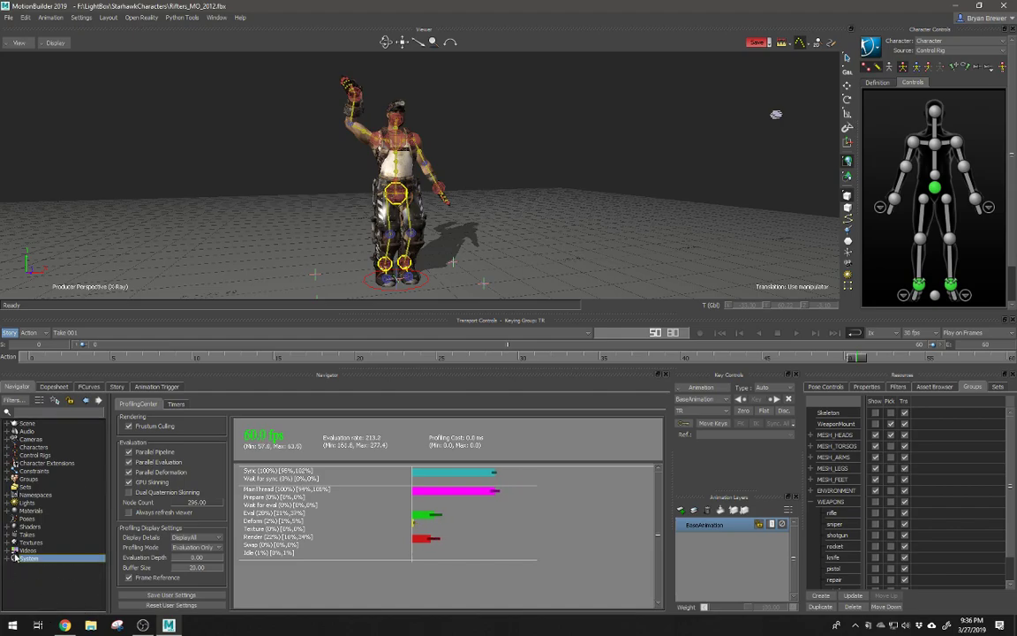
# Step: View the Dopesheet, switch to the FCurves editor, and frame the right wrist effector's rotation curves
pyautogui.click(53, 387)
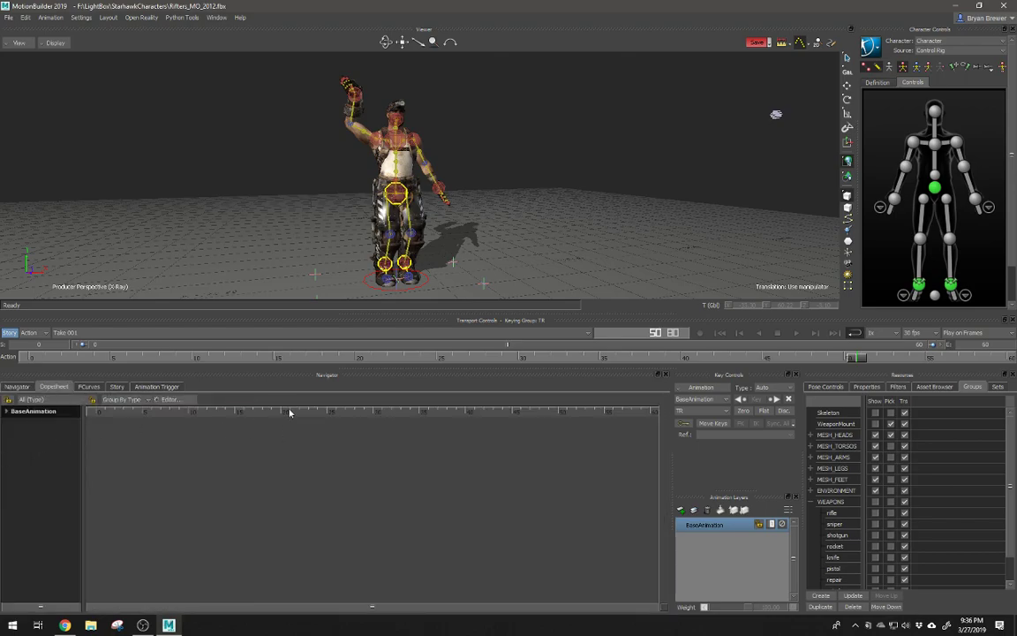
pyautogui.click(89, 386)
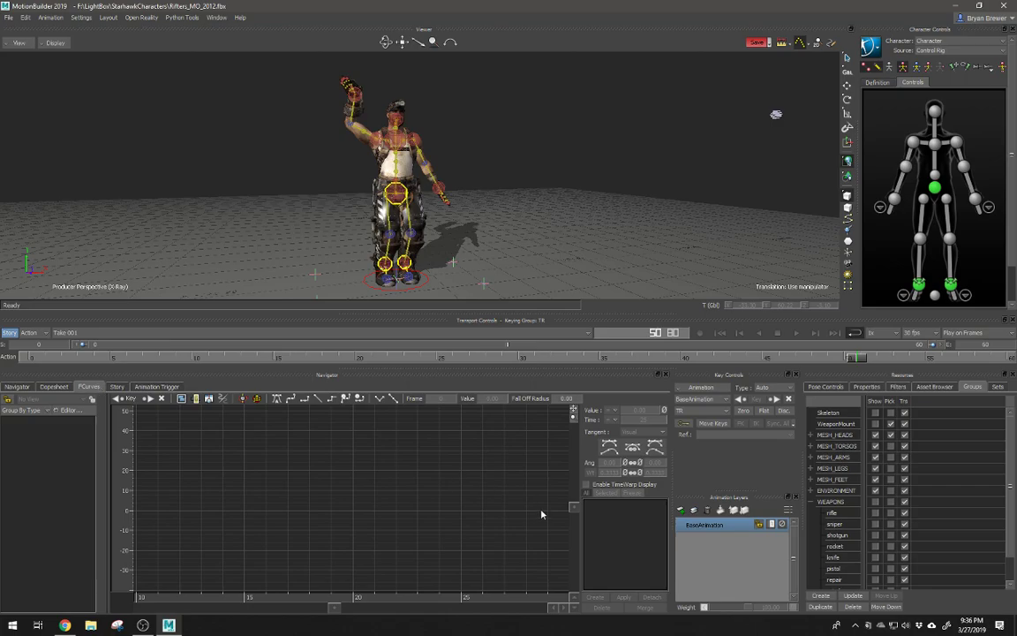
pyautogui.click(894, 198)
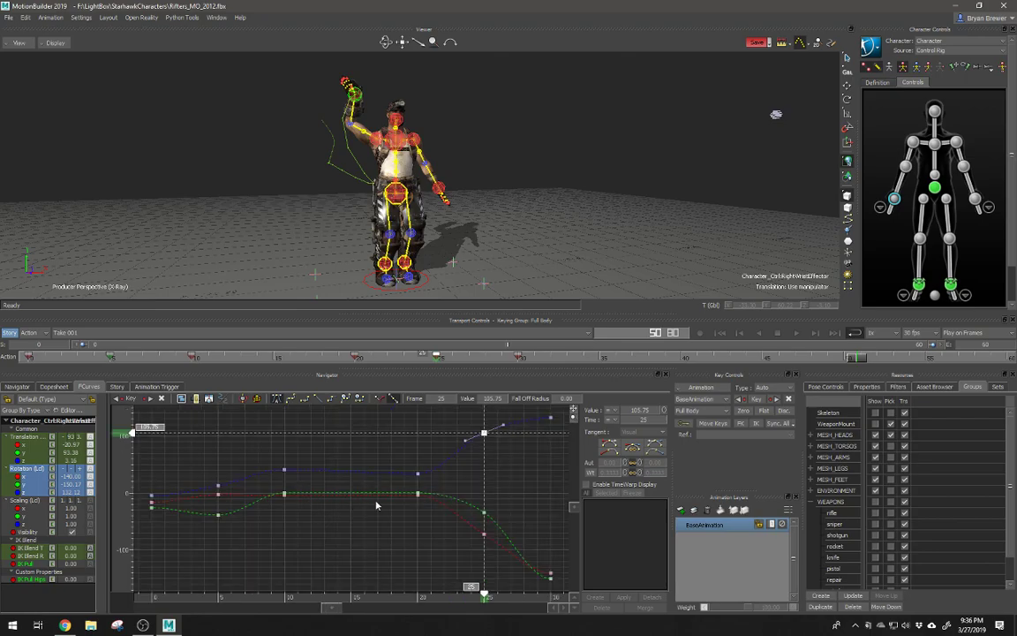
pyautogui.press('a')
pyautogui.click(267, 549)
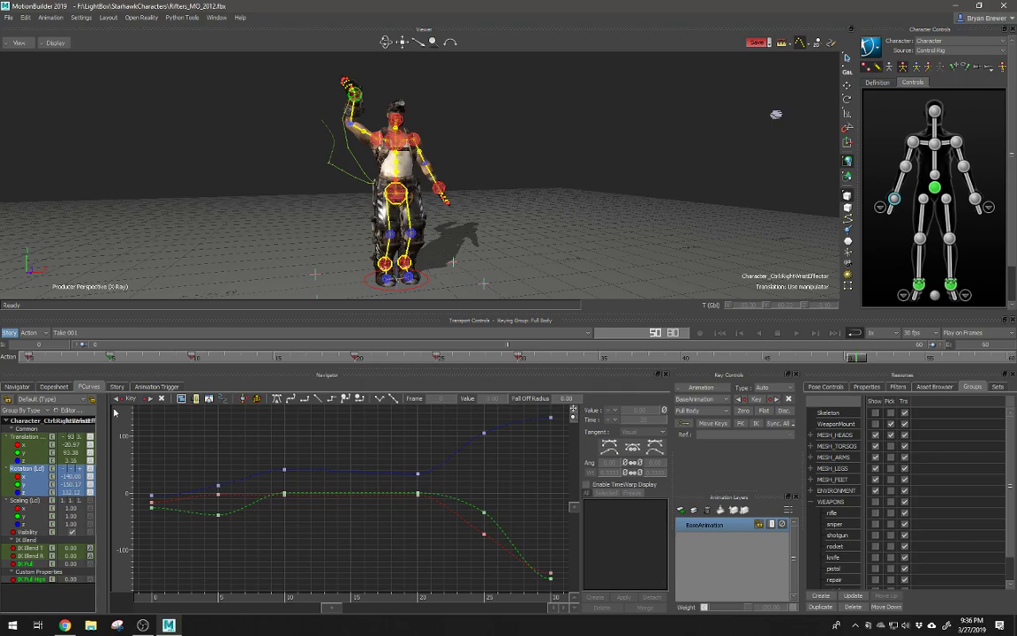
# Step: Select the right elbow effector and show its translation and rotation curves together in the FCurves editor
pyautogui.click(351, 128)
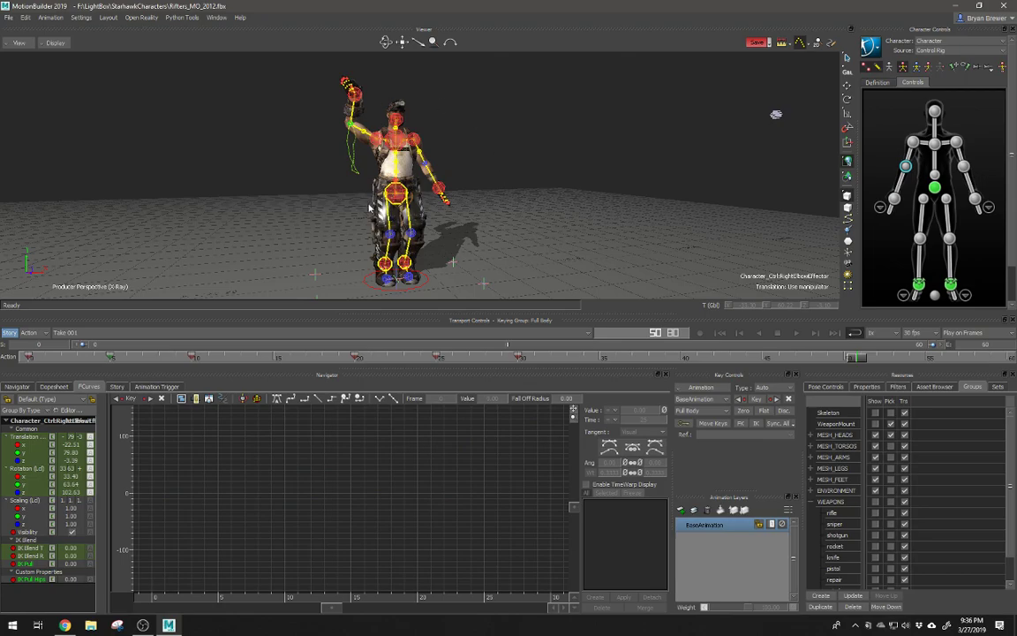
pyautogui.click(25, 436)
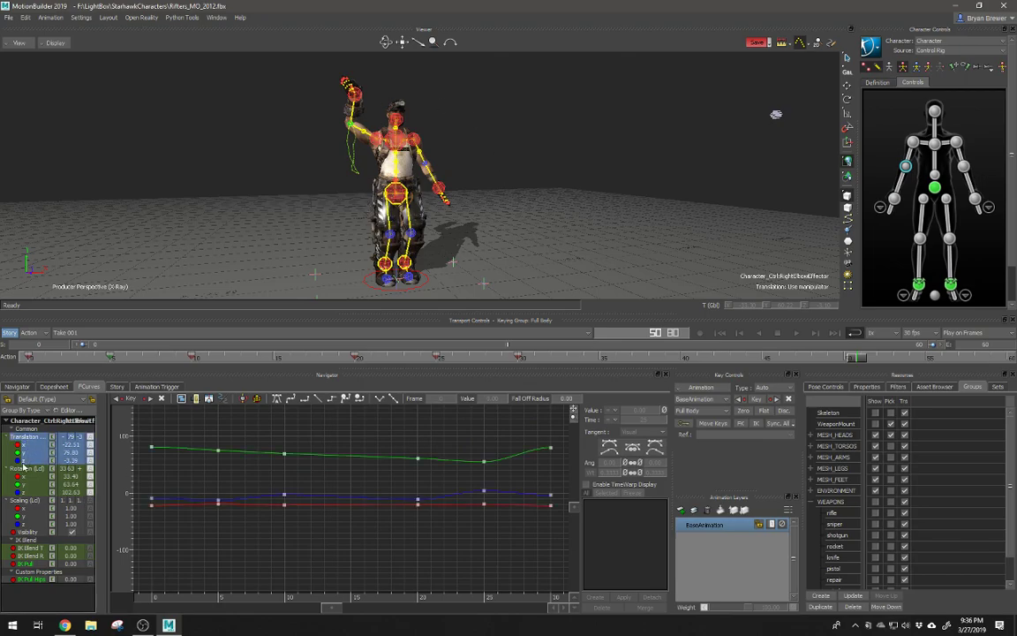
pyautogui.keyDown('ctrl'); pyautogui.click(20, 470); pyautogui.keyUp('ctrl')
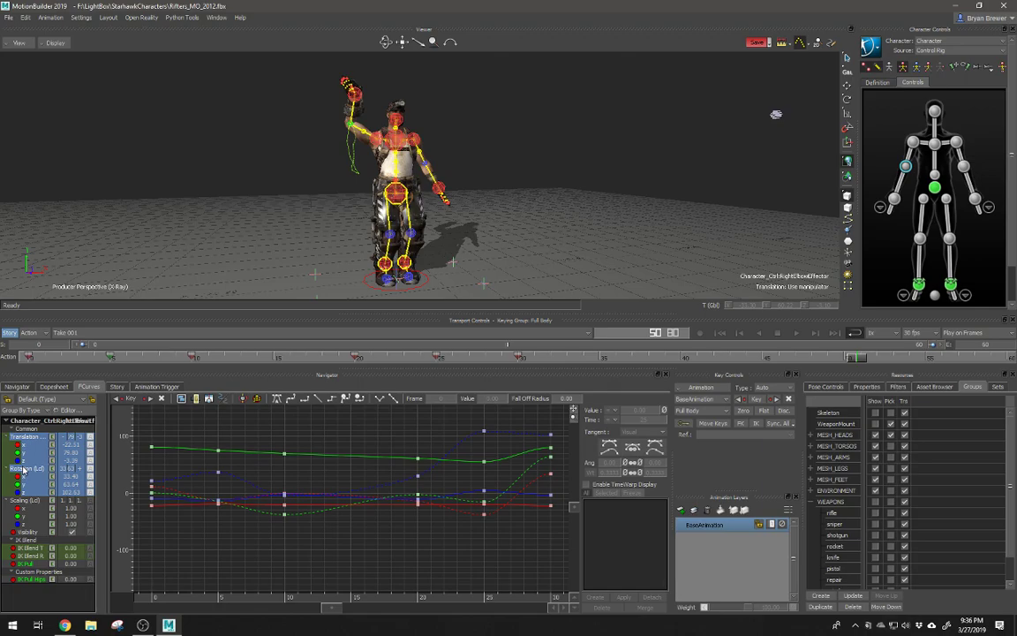
# Step: Insert a character track in the Story window and assign Character to it
pyautogui.click(117, 386)
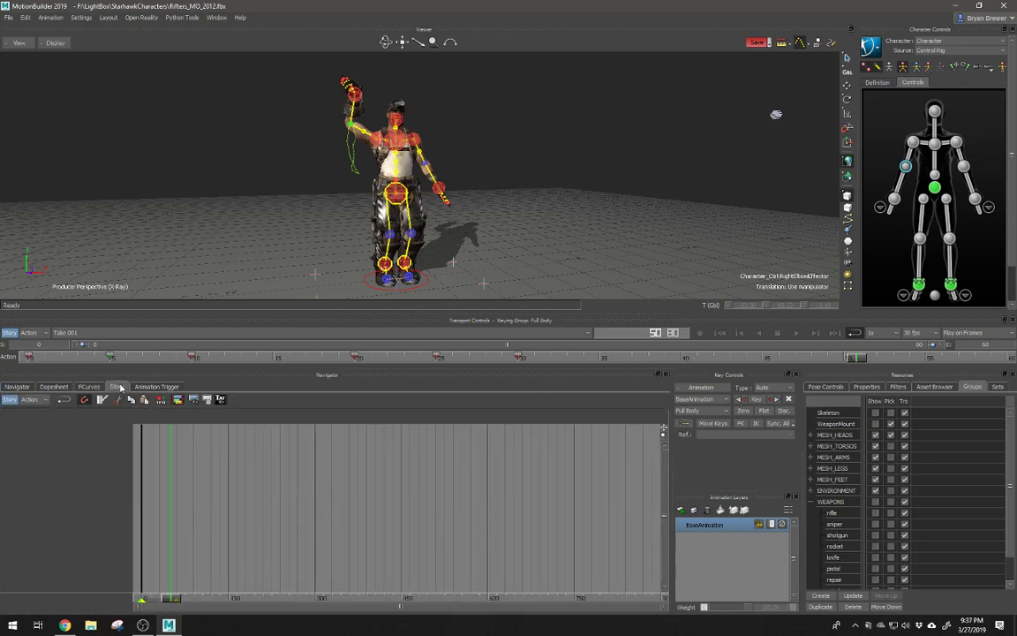
pyautogui.rightClick(81, 457)
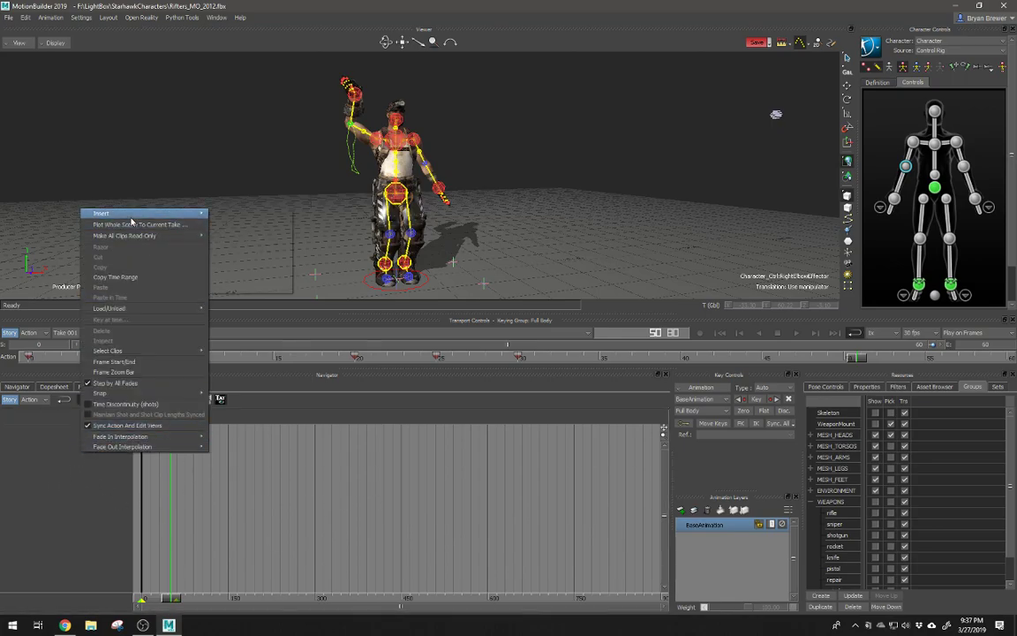
pyautogui.moveTo(130, 220)
pyautogui.click(225, 219)
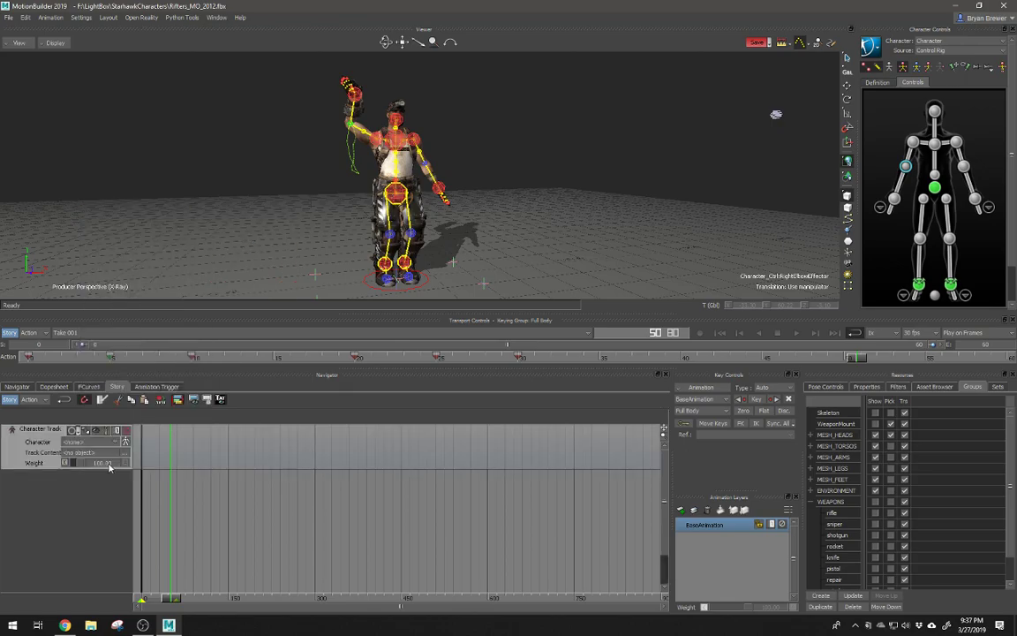
pyautogui.click(92, 441)
pyautogui.click(85, 460)
# Step: Insert the current take as a clip on the character track and move the clip to start at about frame 90
pyautogui.rightClick(253, 455)
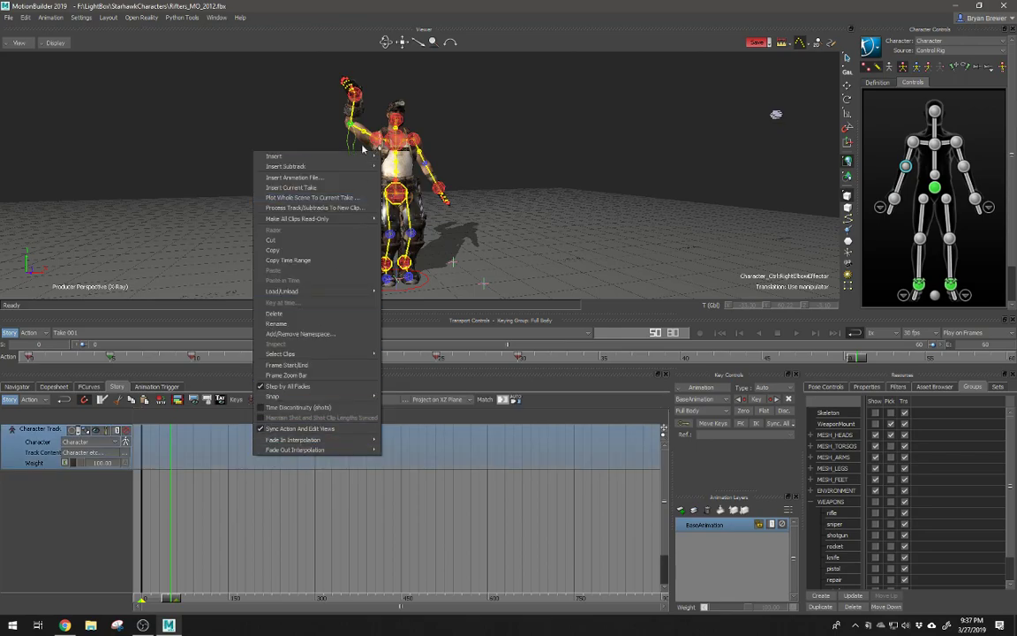
pyautogui.click(312, 188)
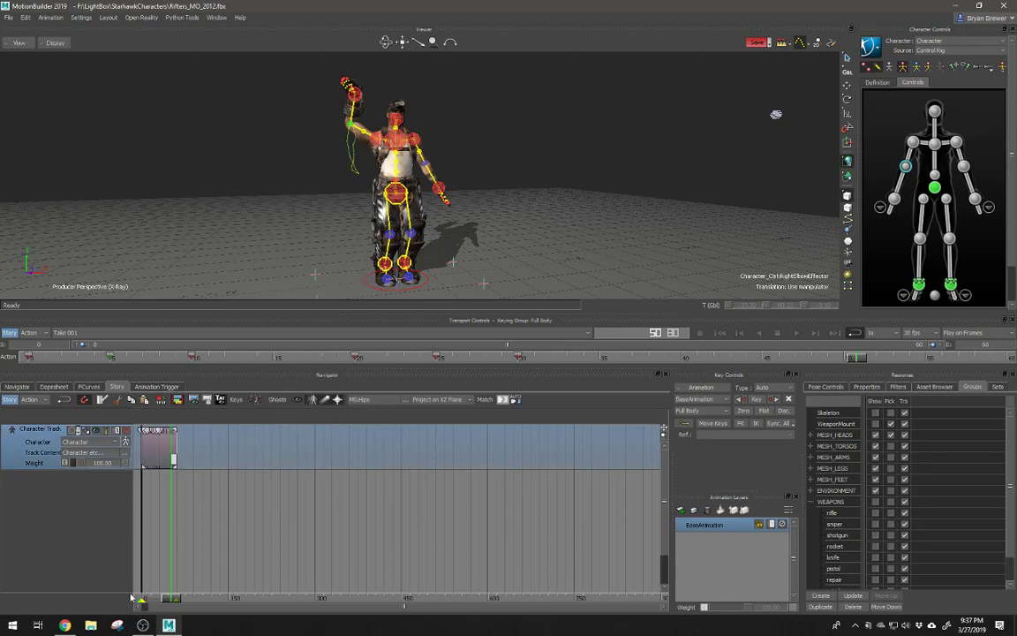
pyautogui.click(157, 600)
pyautogui.moveTo(157, 601); pyautogui.dragTo(151, 600)
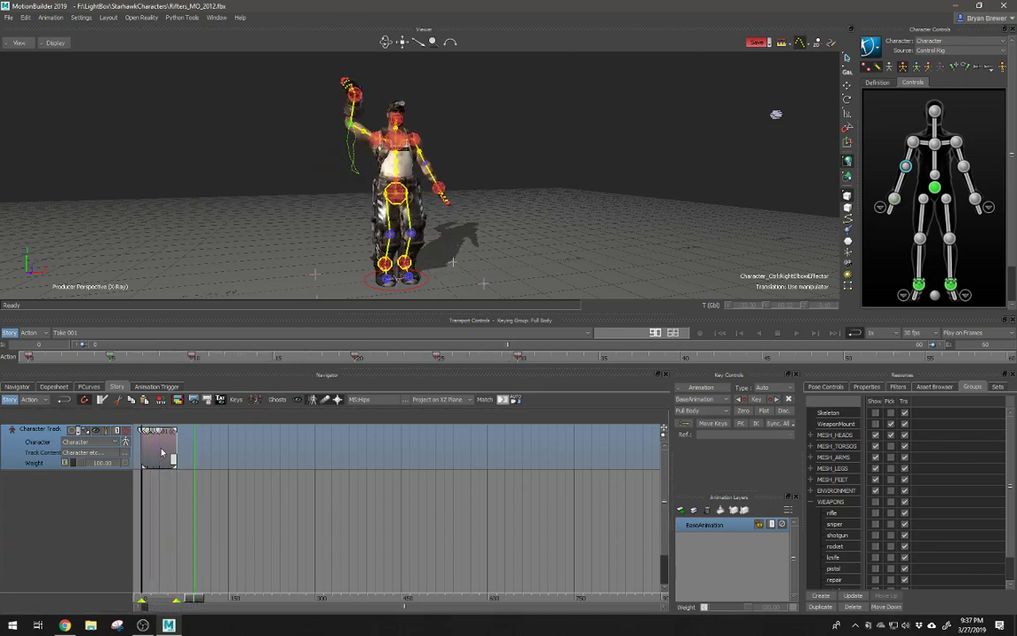
pyautogui.moveTo(149, 430); pyautogui.dragTo(202, 430)
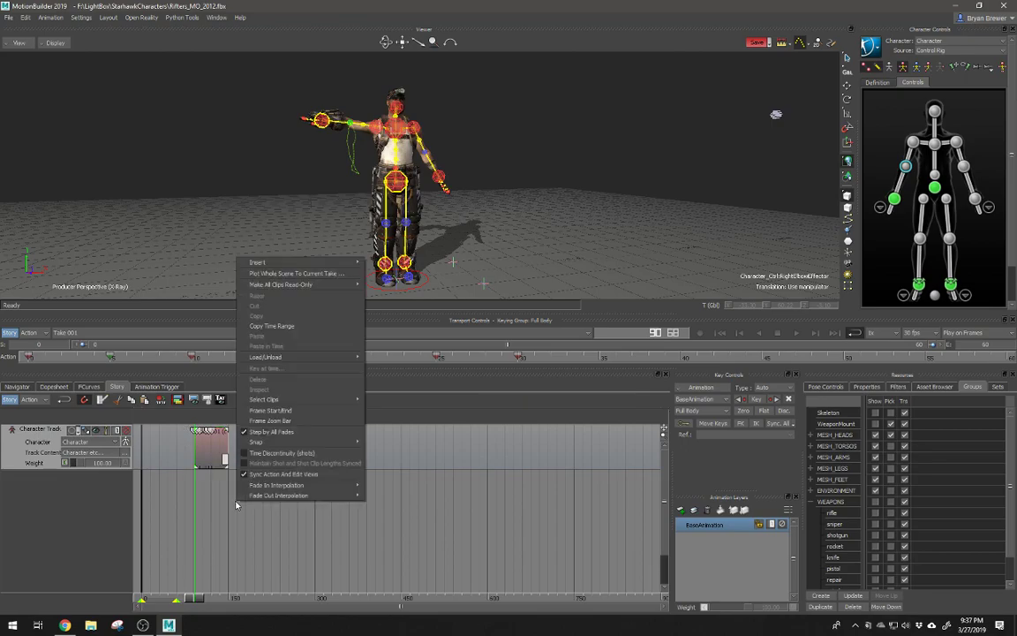
# Step: Frame the timeline to the clip's start and end, and set the playback mode to Snap & Play on Frames
pyautogui.rightClick(214, 455)
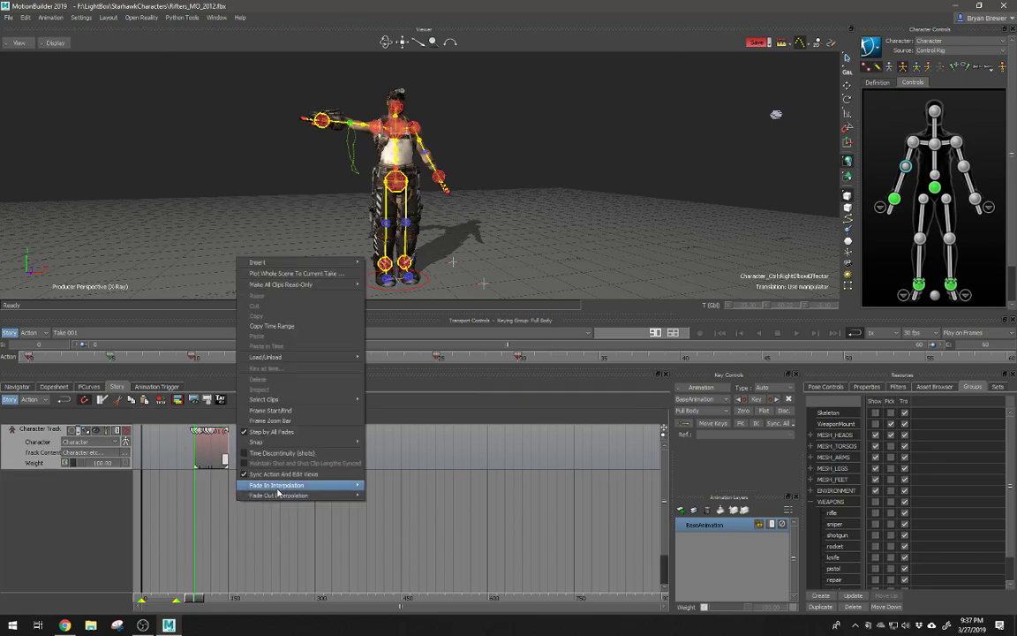
pyautogui.click(300, 413)
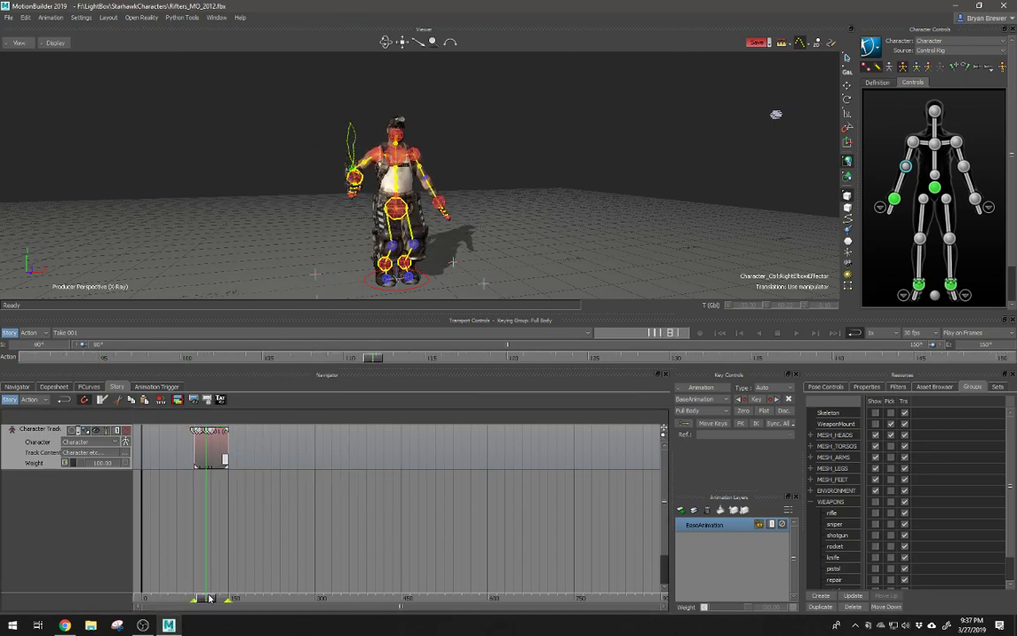
pyautogui.moveTo(199, 598)
pyautogui.mouseDown()
pyautogui.moveTo(180, 598)
pyautogui.moveTo(194, 597)
pyautogui.mouseUp()
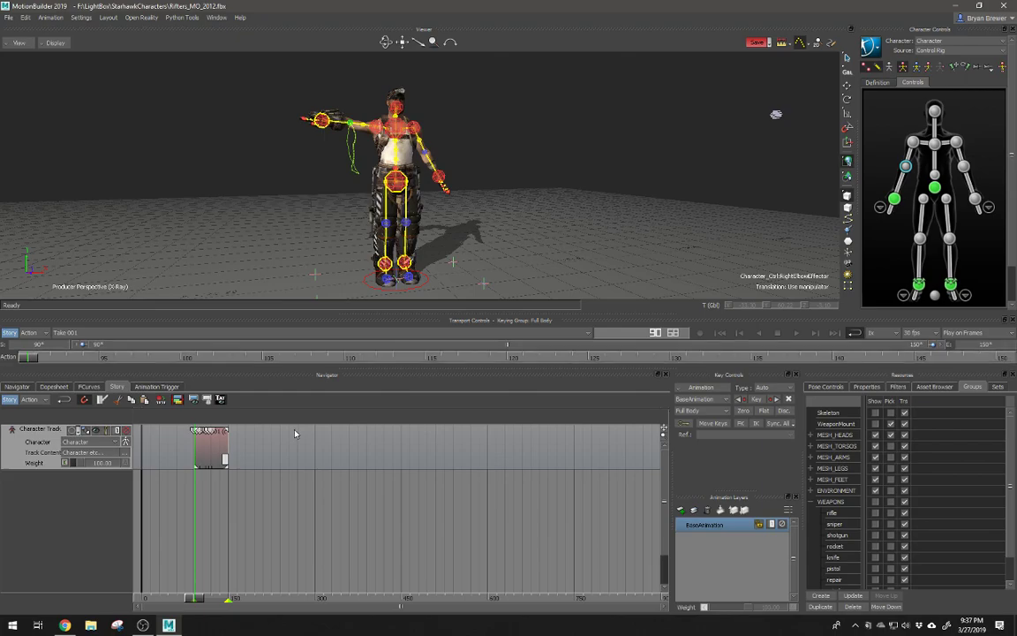
pyautogui.click(980, 333)
pyautogui.click(870, 332)
# Step: Set the clip's start to frame 0 on the character track and frame the timeline to its start and end
pyautogui.click(222, 458)
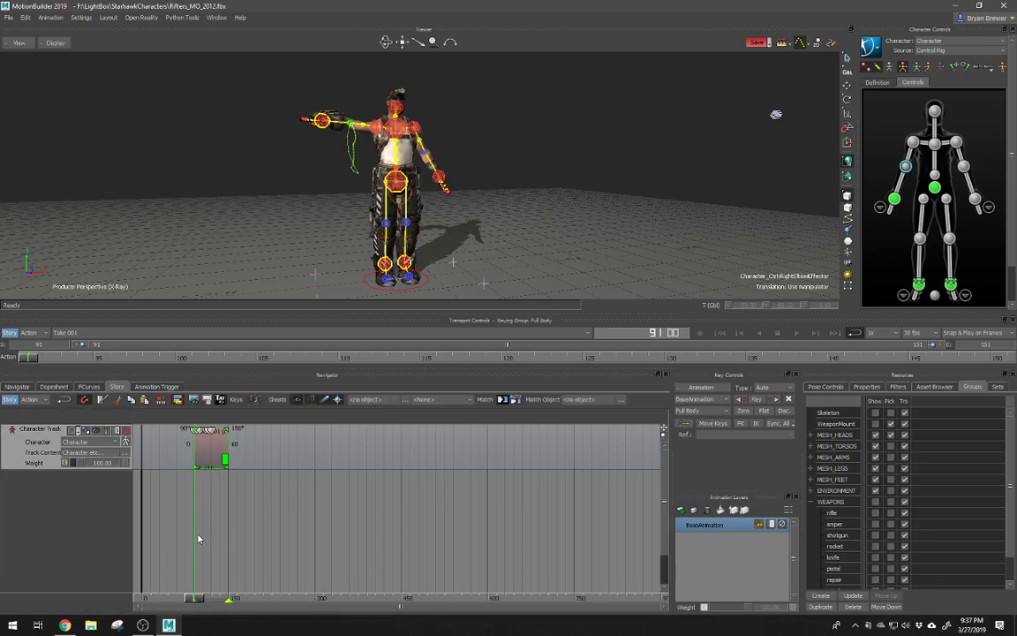
pyautogui.click(252, 479)
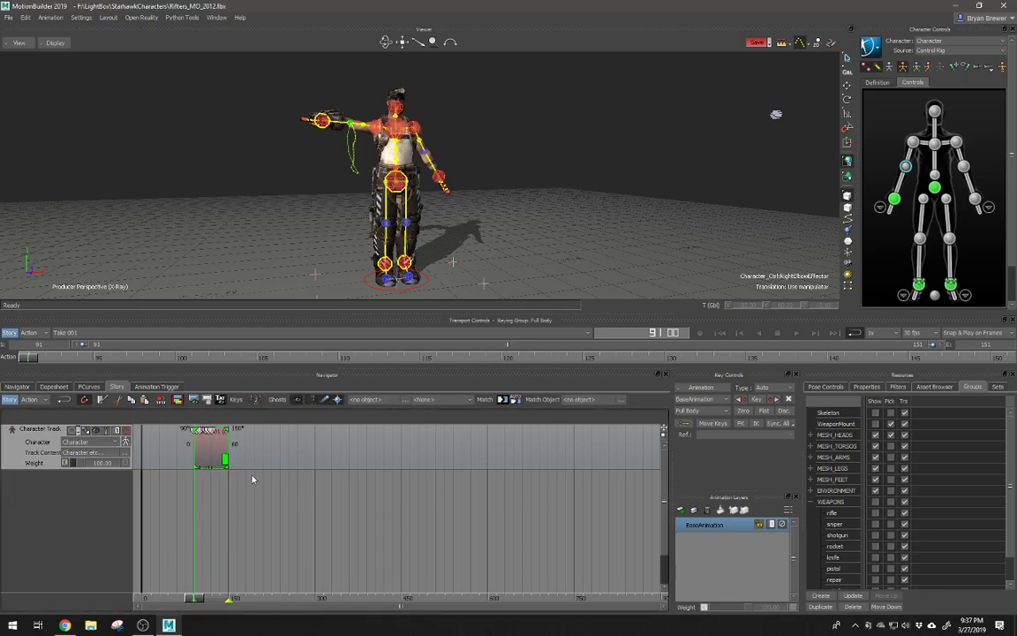
pyautogui.click(201, 446)
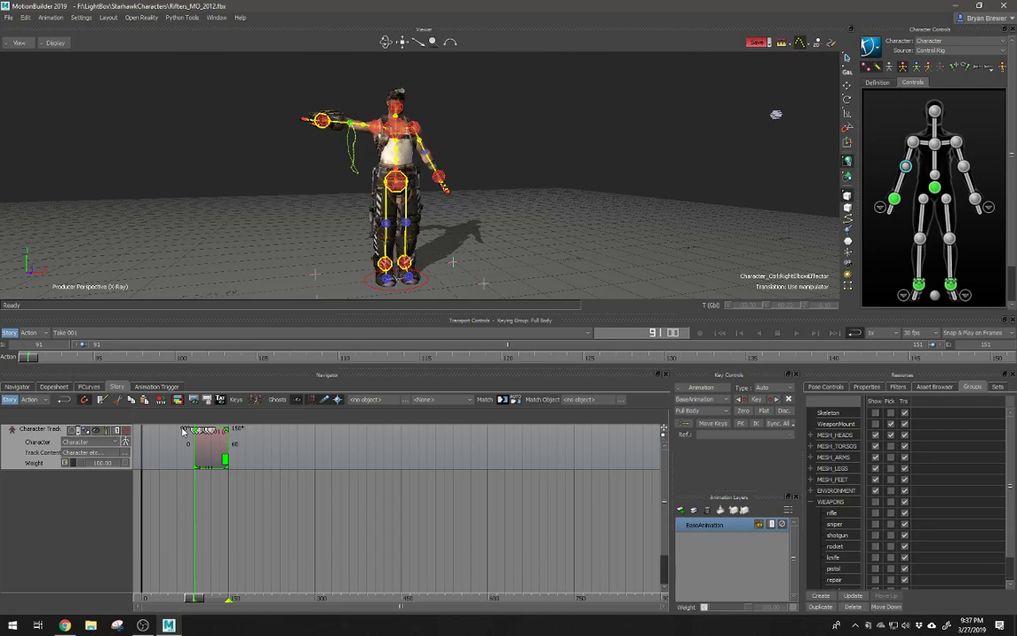
pyautogui.write('0')
pyautogui.press('Return')
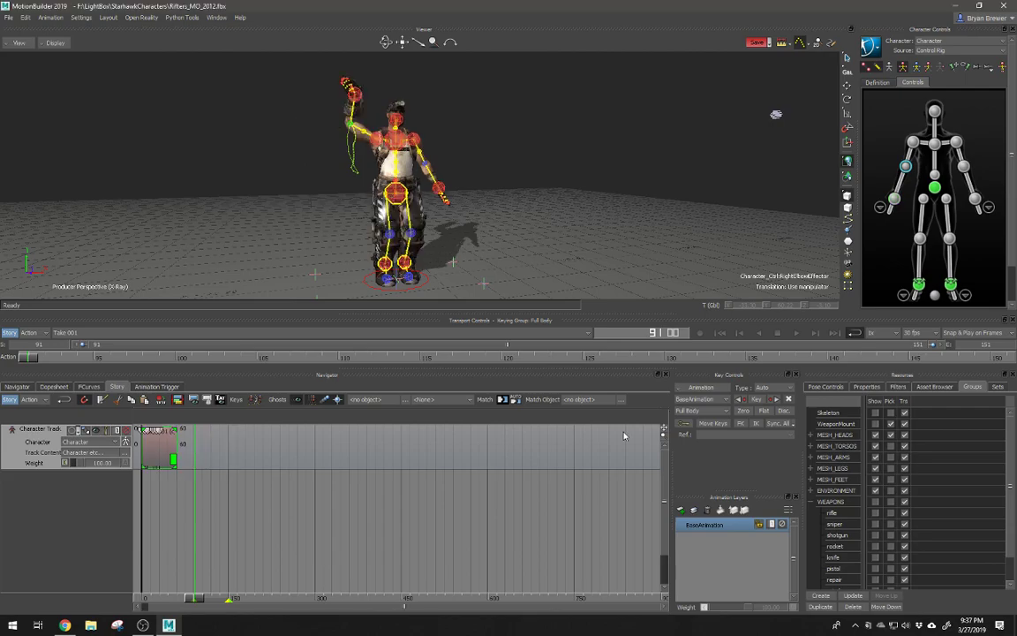
pyautogui.rightClick(246, 487)
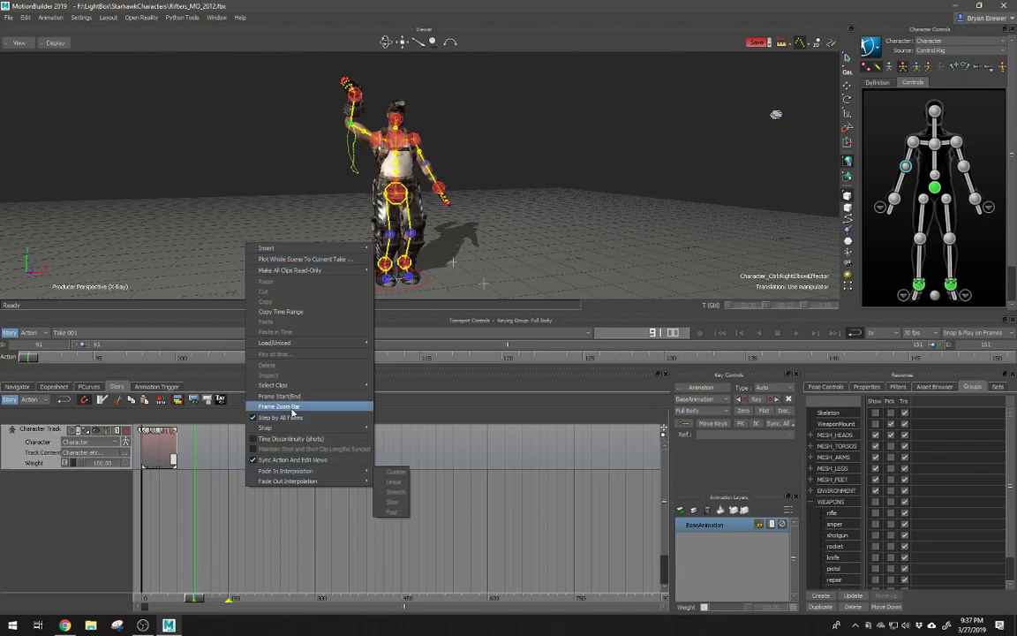
pyautogui.click(279, 395)
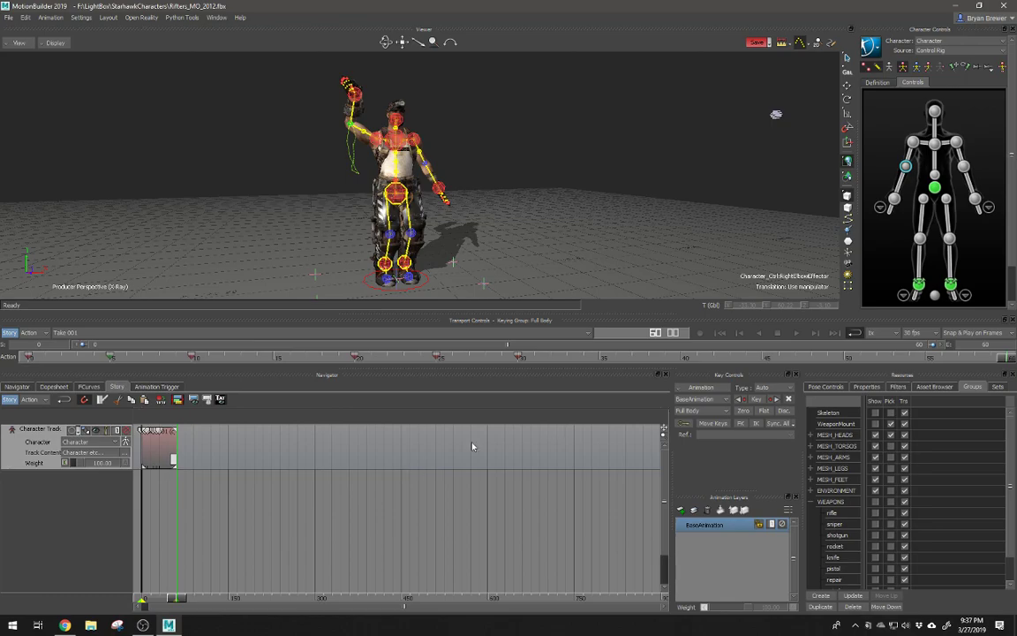
# Step: Delete the character track together with its clip from the Story window
pyautogui.rightClick(265, 446)
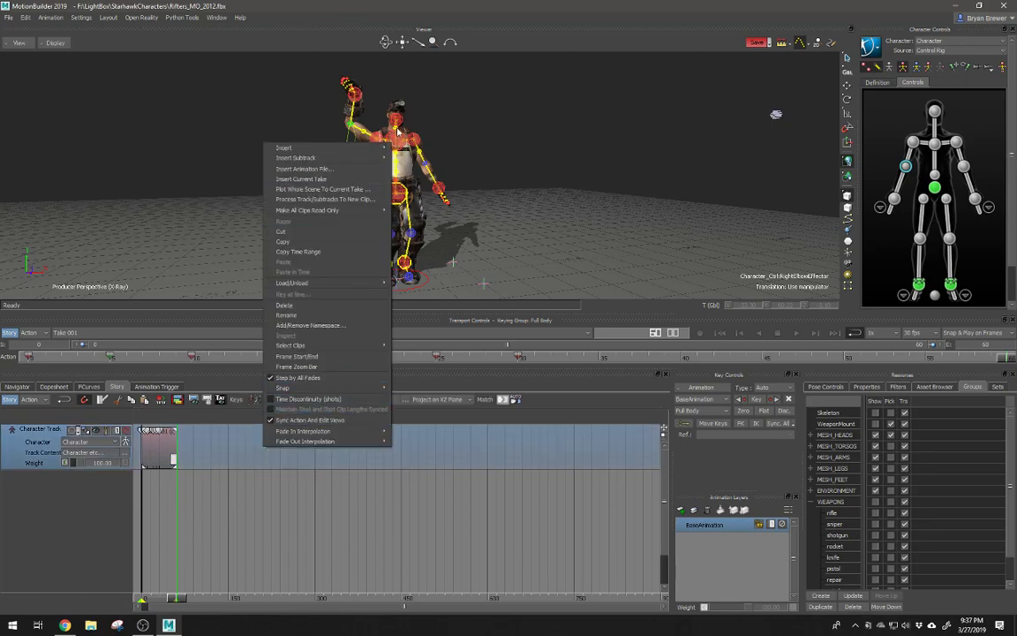
pyautogui.click(300, 306)
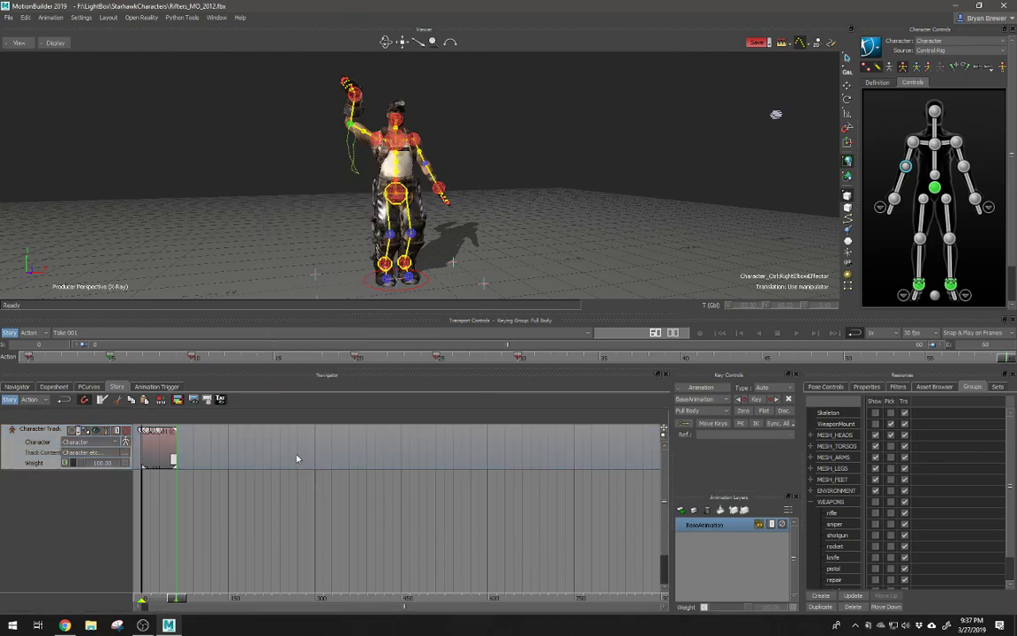
pyautogui.click(268, 459)
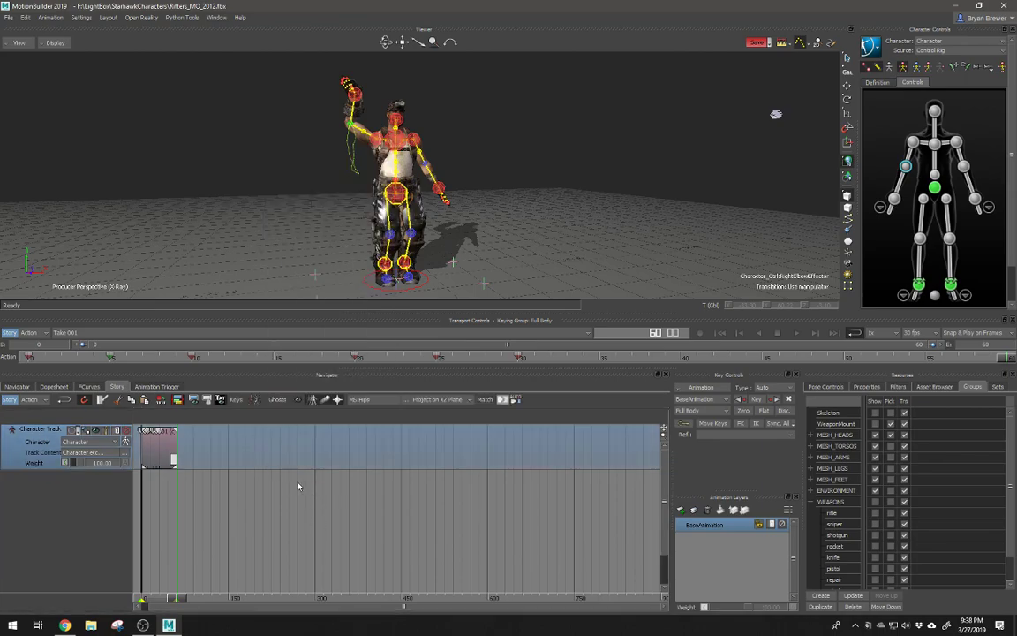
pyautogui.press('Delete')
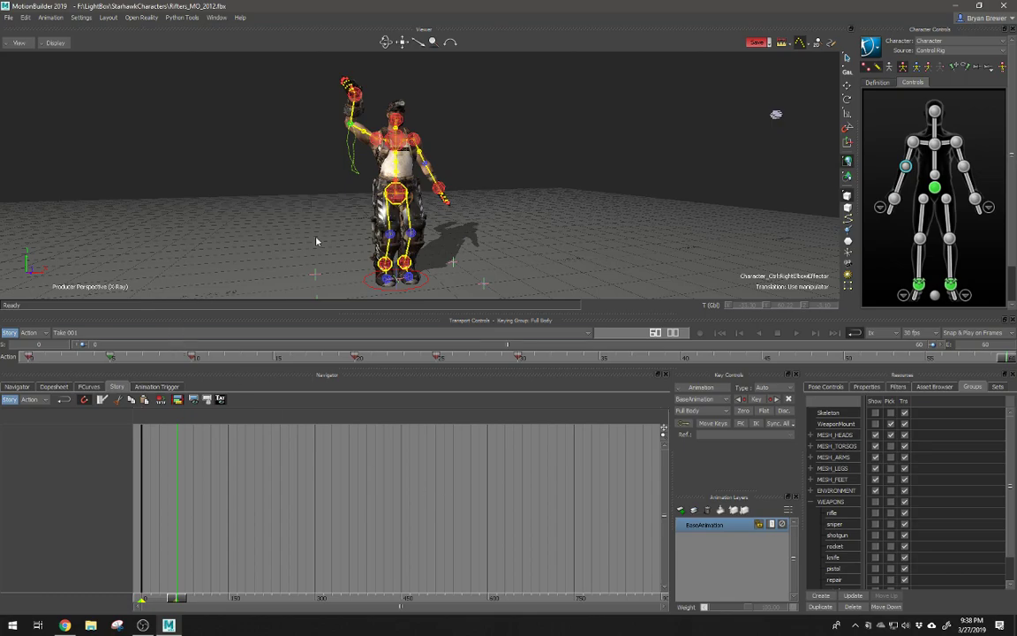
# Step: Open the Character entry's settings in the Navigator and plot the Control Rig animation to the skeleton
pyautogui.click(19, 387)
pyautogui.click(8, 454)
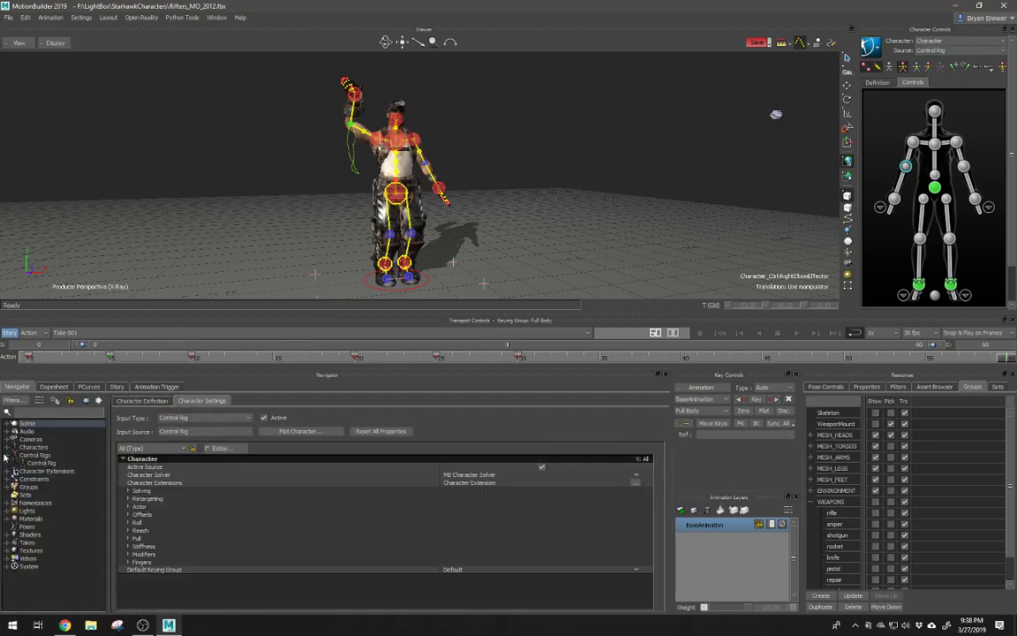
pyautogui.click(39, 462)
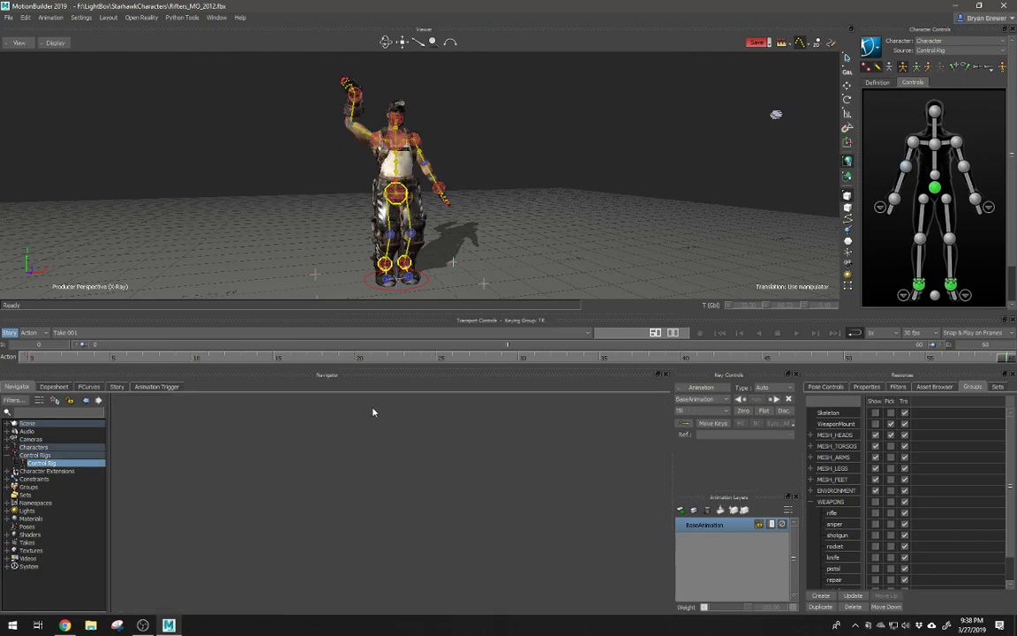
pyautogui.doubleClick(23, 448)
pyautogui.click(38, 455)
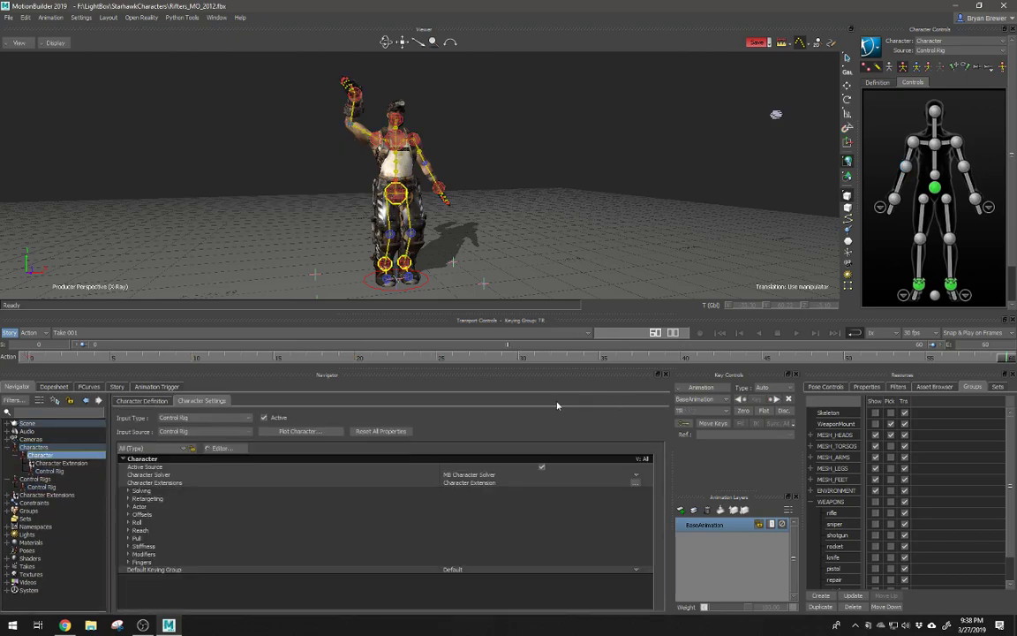
pyautogui.click(298, 430)
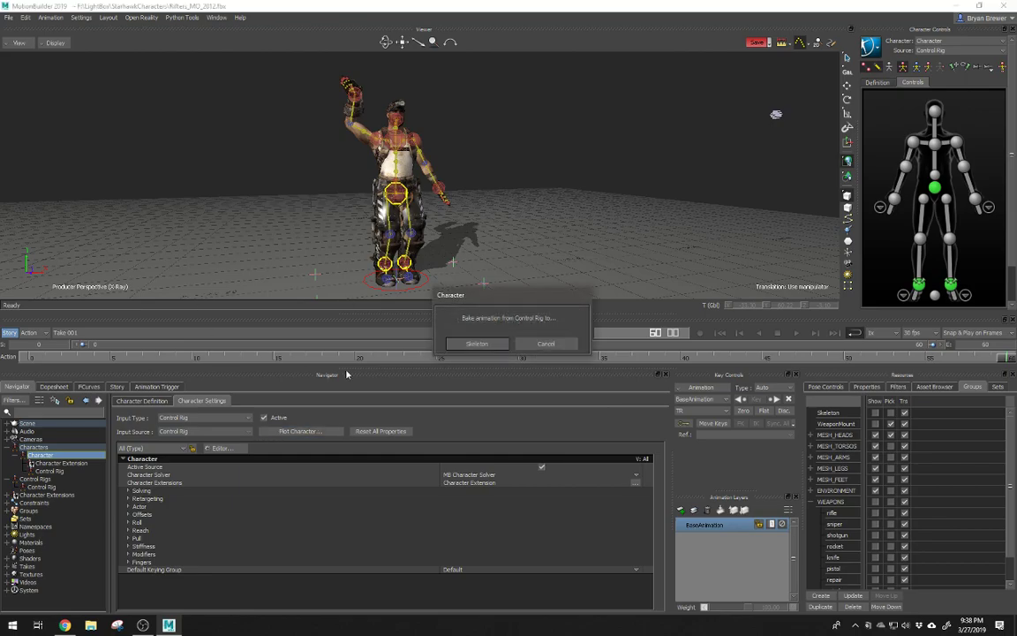
pyautogui.click(472, 343)
pyautogui.click(519, 439)
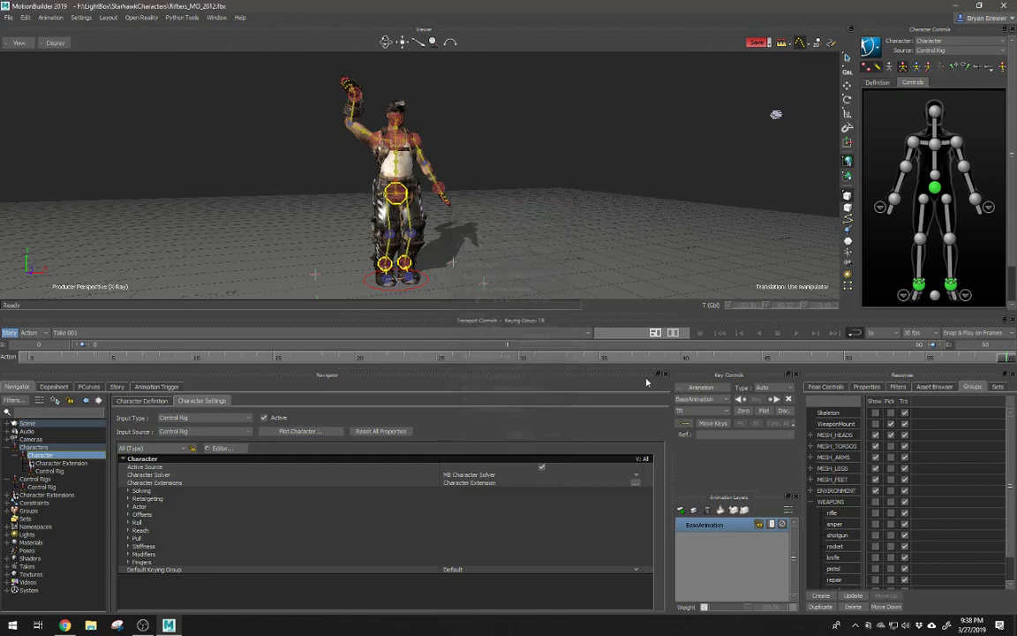
# Step: Review the Bake (Plot) To Skeleton options in the Character Controls and close them without plotting
pyautogui.click(870, 46)
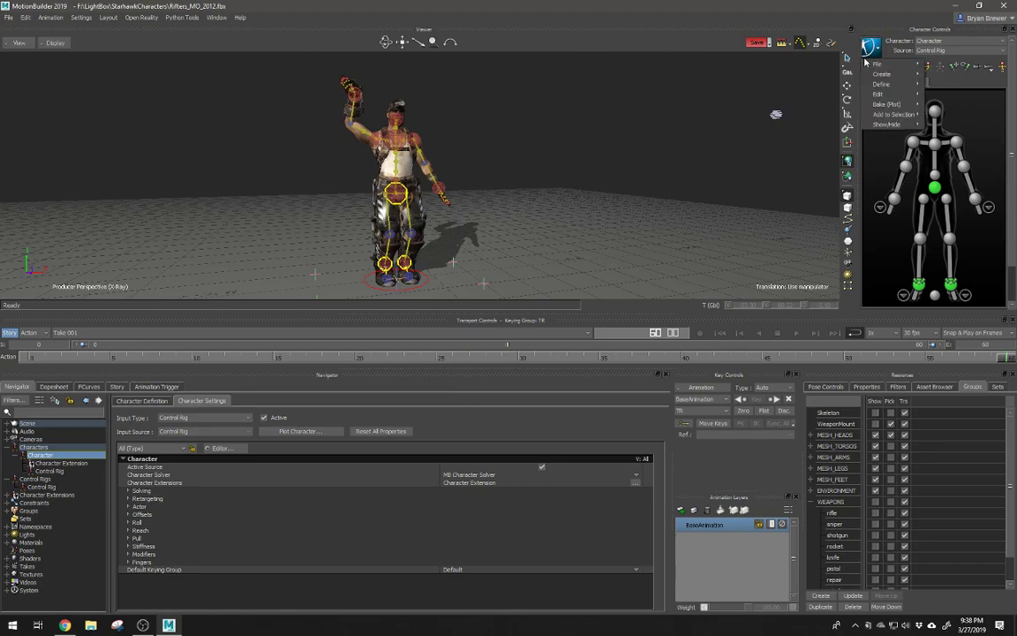
pyautogui.moveTo(885, 115)
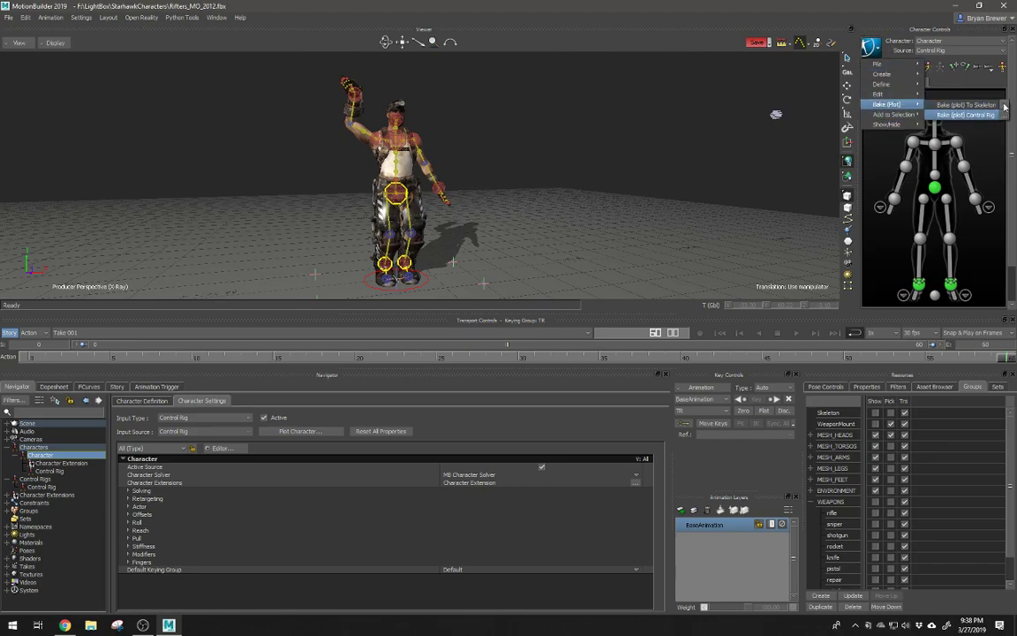
pyautogui.click(1004, 107)
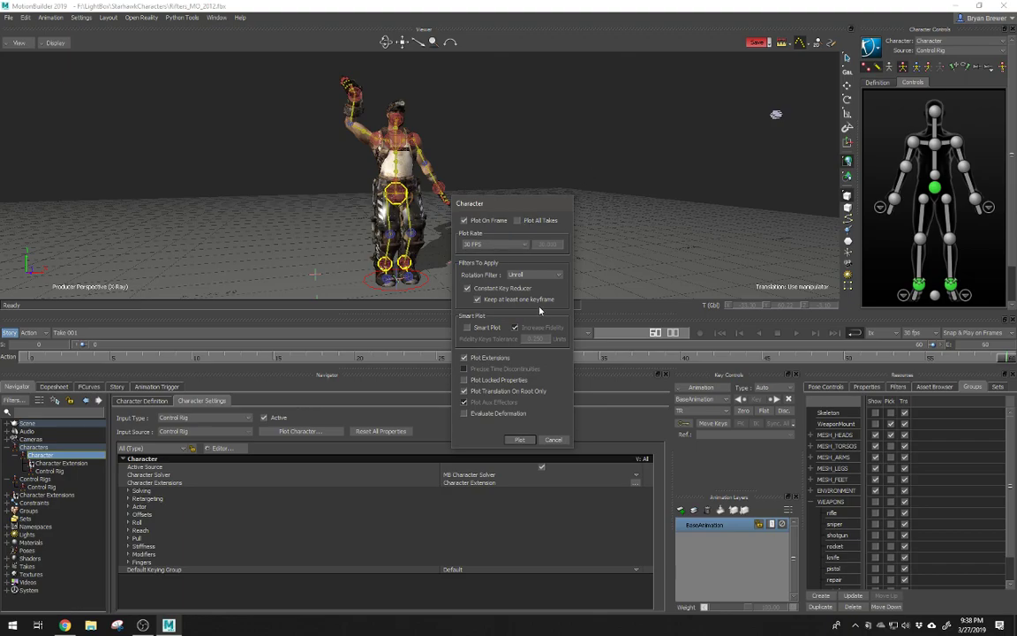
pyautogui.click(553, 441)
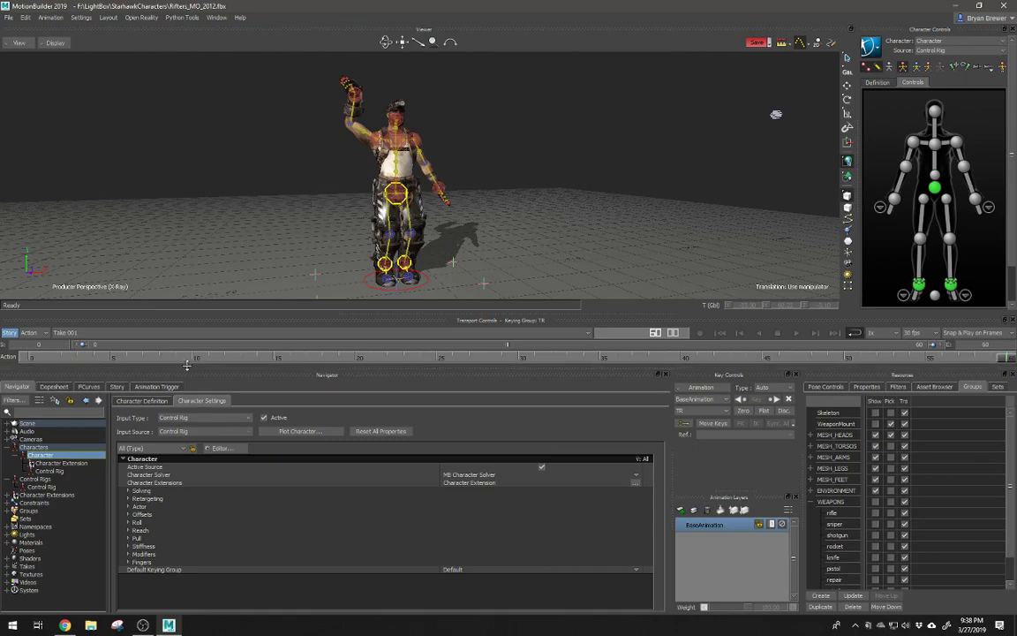
# Step: Insert a new character animation track in the Story window and assign Character to it
pyautogui.click(117, 387)
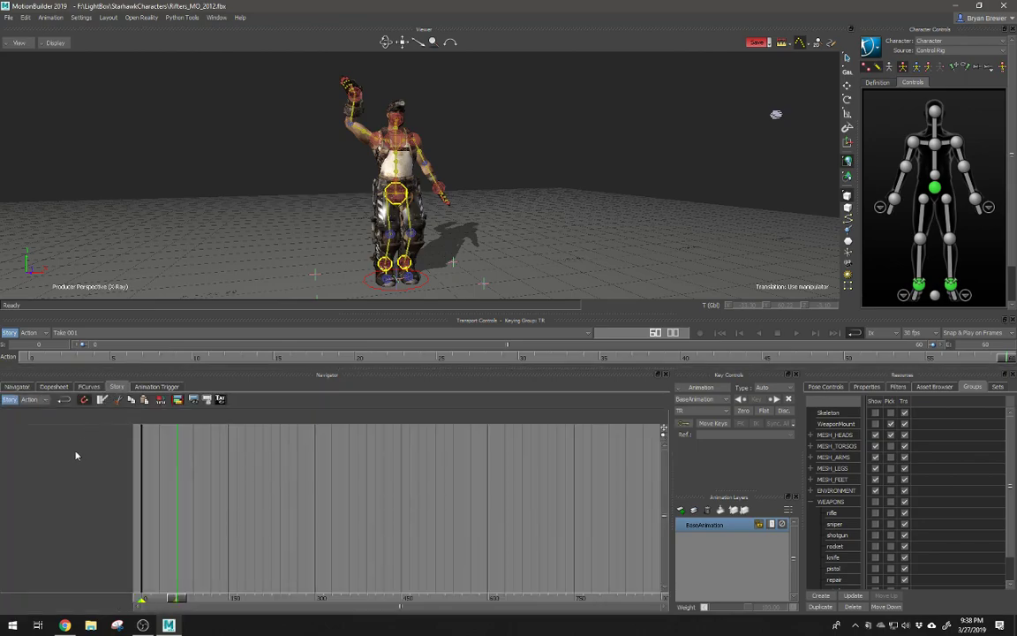
pyautogui.rightClick(71, 411)
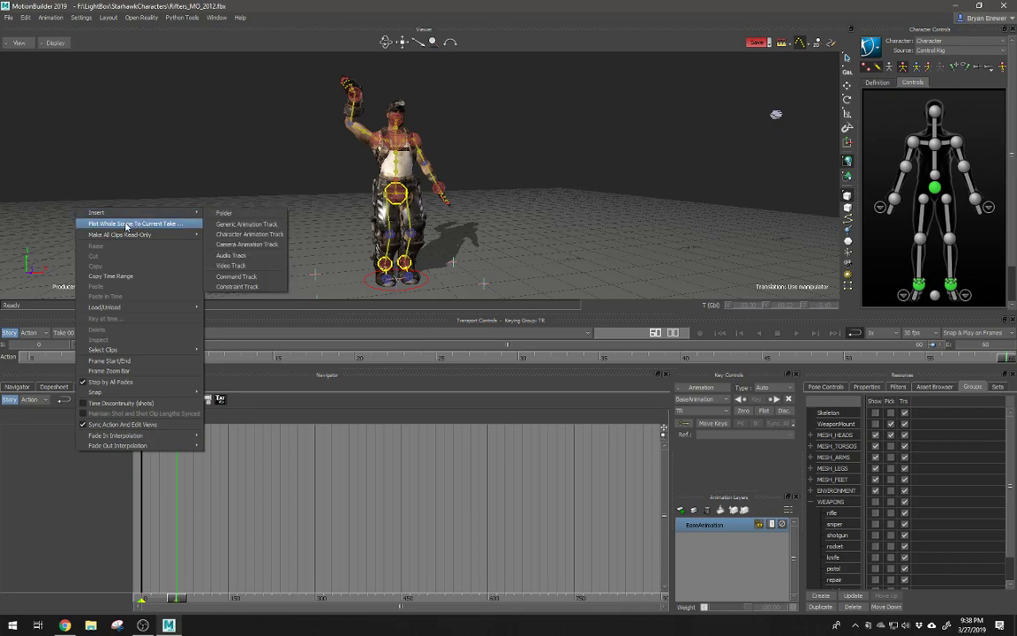
pyautogui.moveTo(119, 211)
pyautogui.click(237, 233)
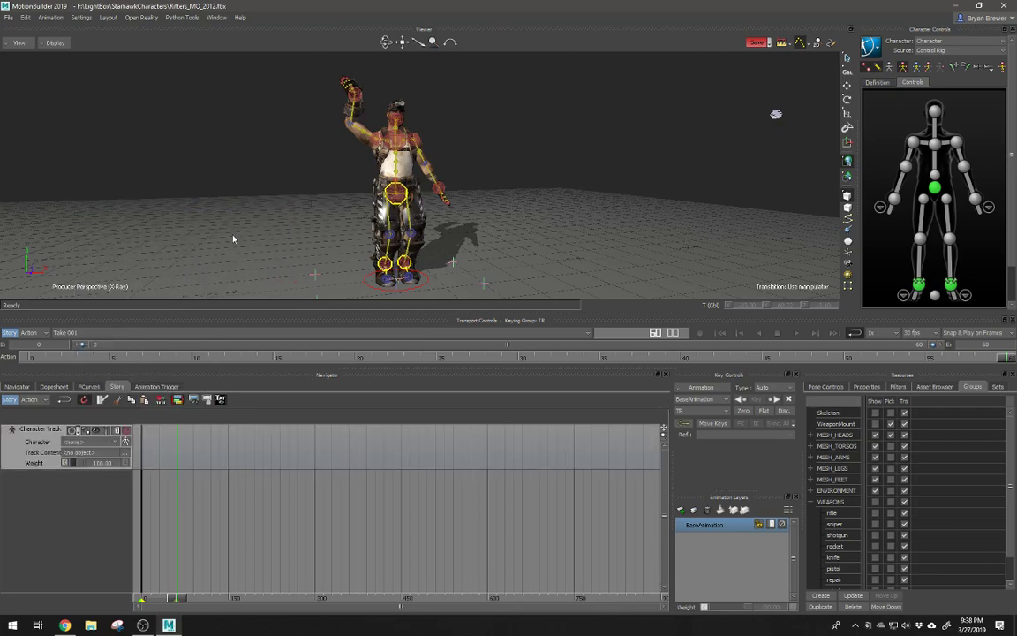
pyautogui.click(77, 444)
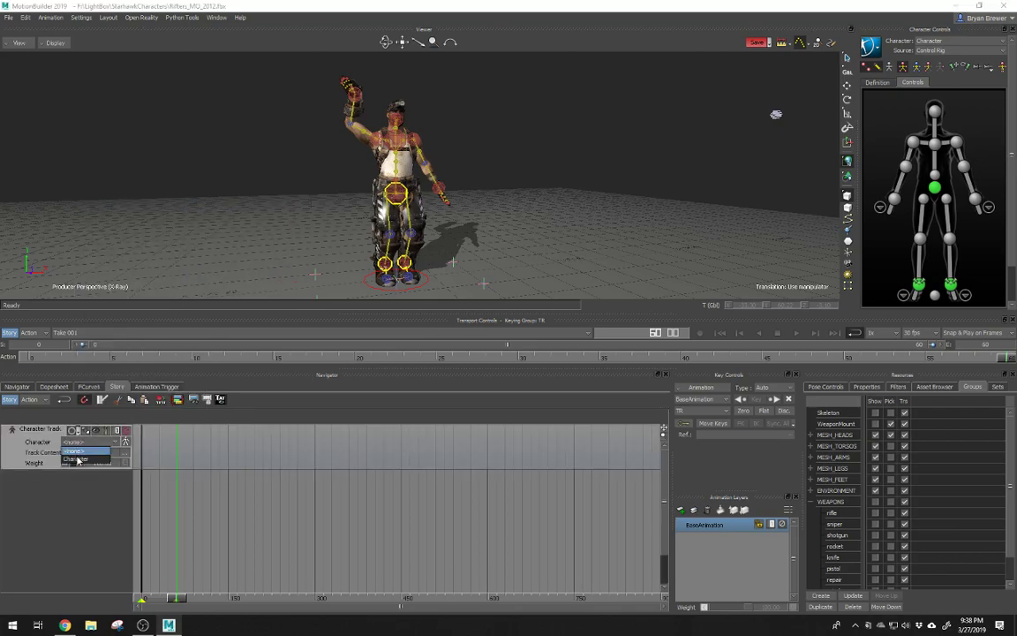
pyautogui.click(78, 459)
# Step: Insert the current take as a clip on the new character track
pyautogui.rightClick(186, 461)
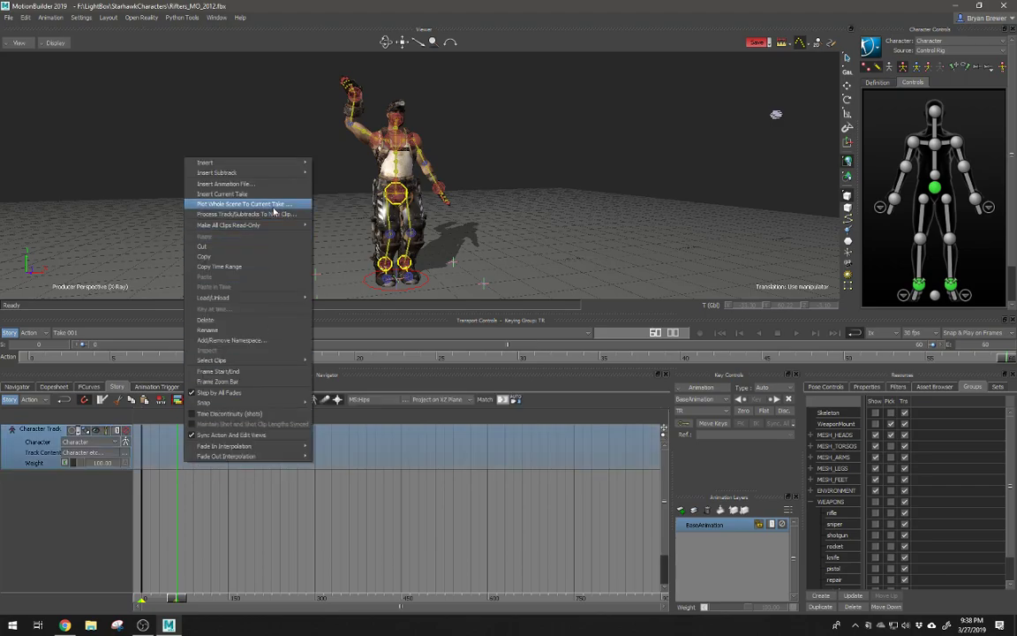
pyautogui.click(252, 200)
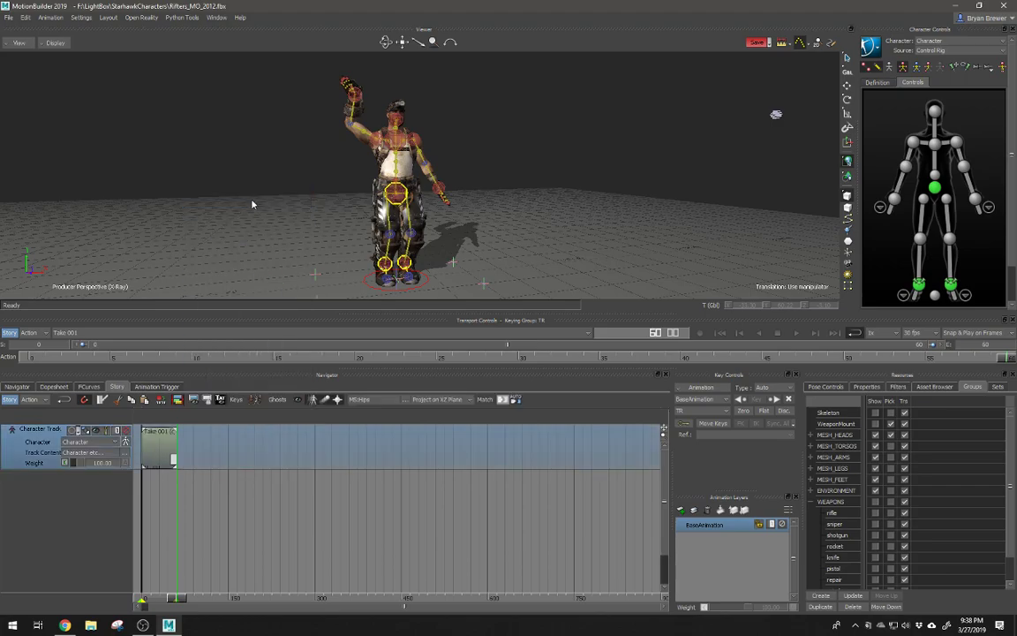
pyautogui.rightClick(209, 444)
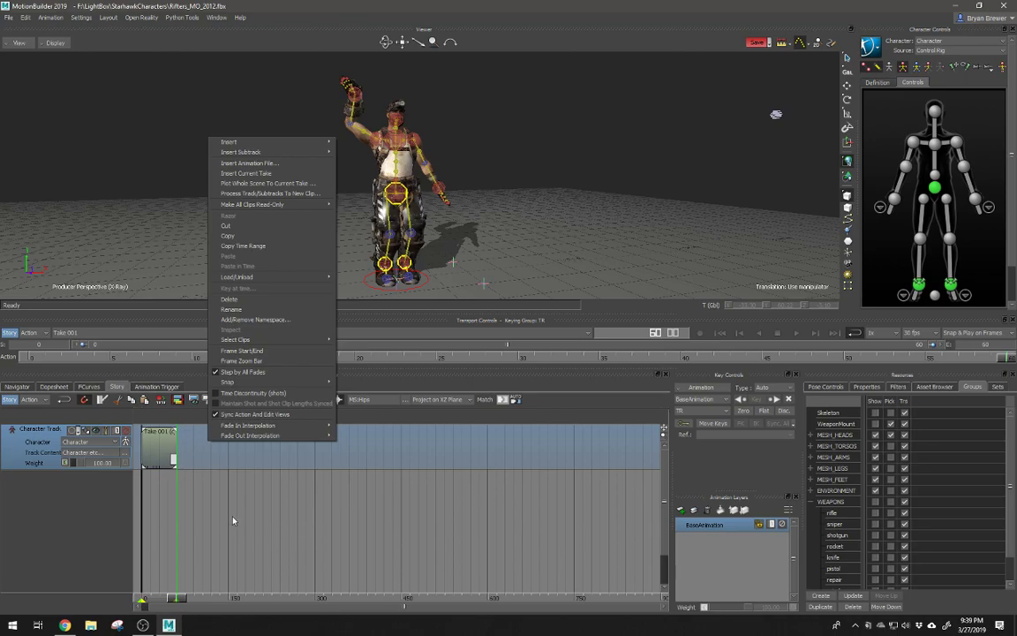
pyautogui.moveTo(321, 143)
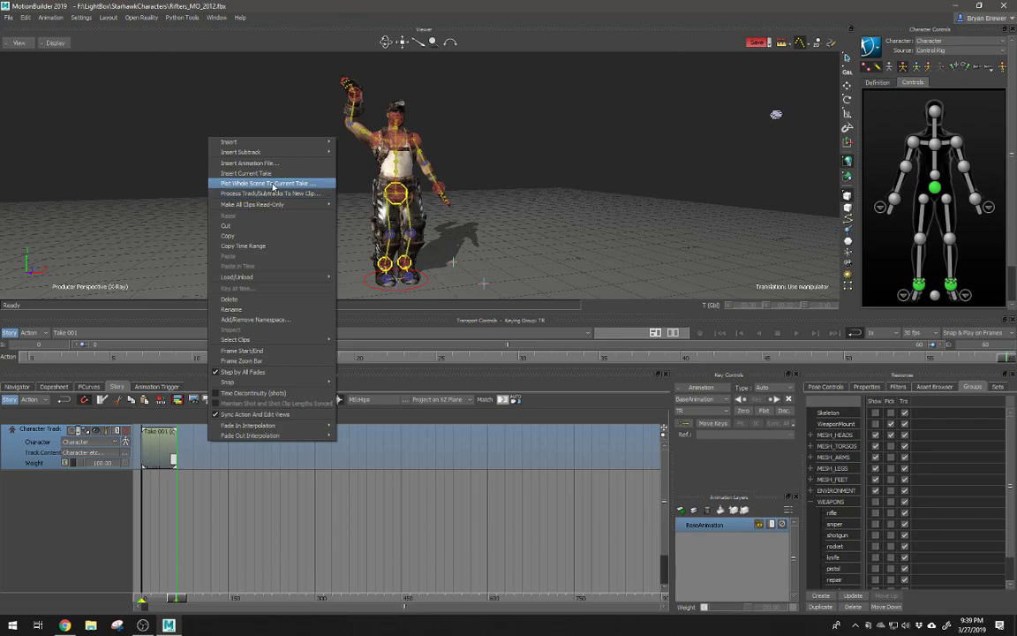
pyautogui.click(331, 507)
# Step: Examine the Solving and Offsets properties in the Character settings, selecting the chest effector in the viewer for reference
pyautogui.click(16, 386)
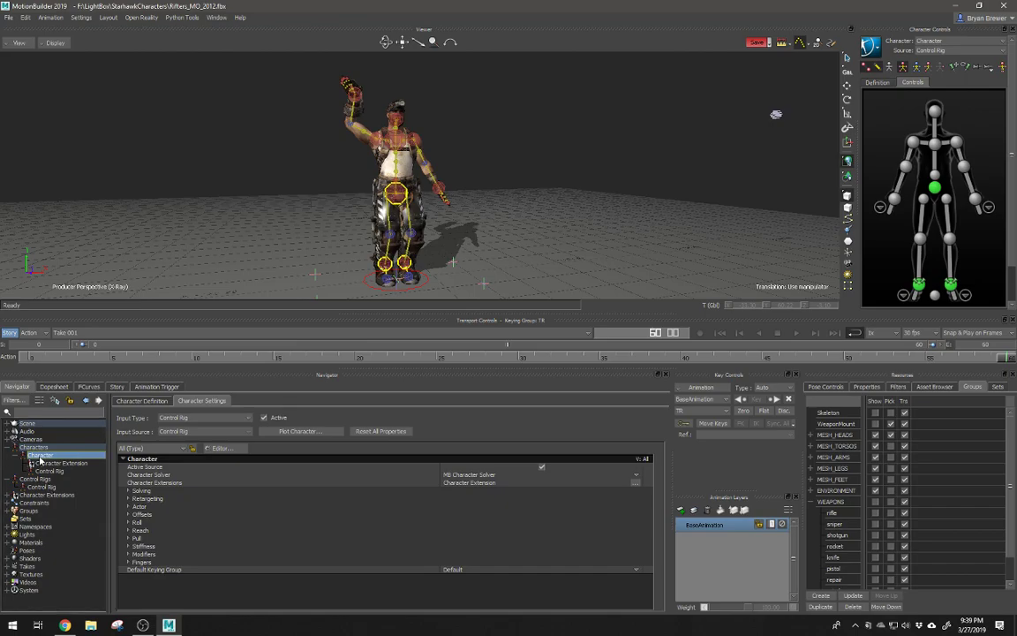
pyautogui.click(128, 490)
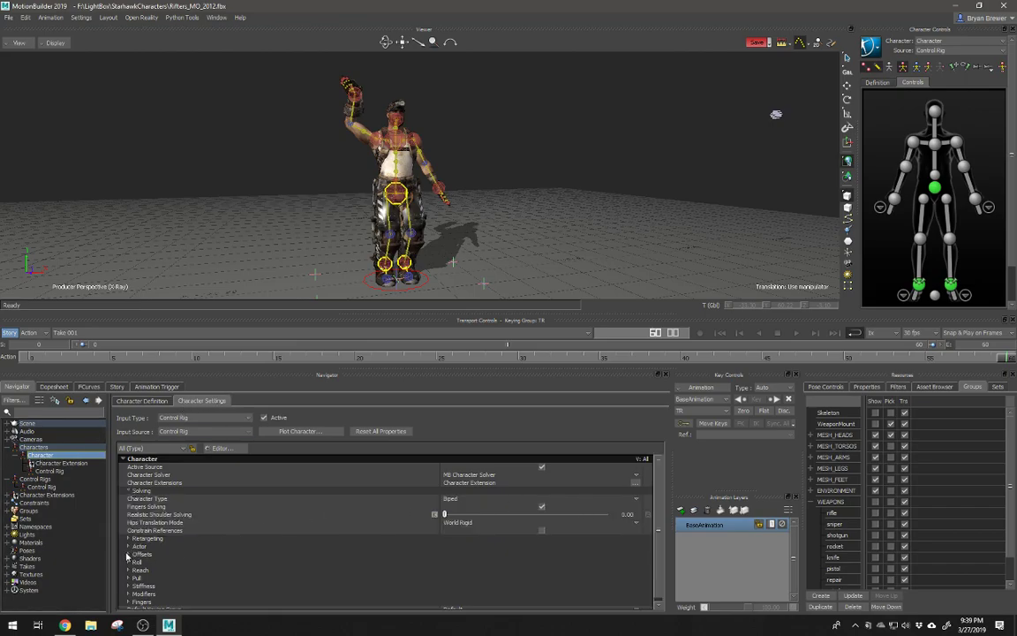
pyautogui.click(128, 554)
pyautogui.scroll(-2, 386, 555)
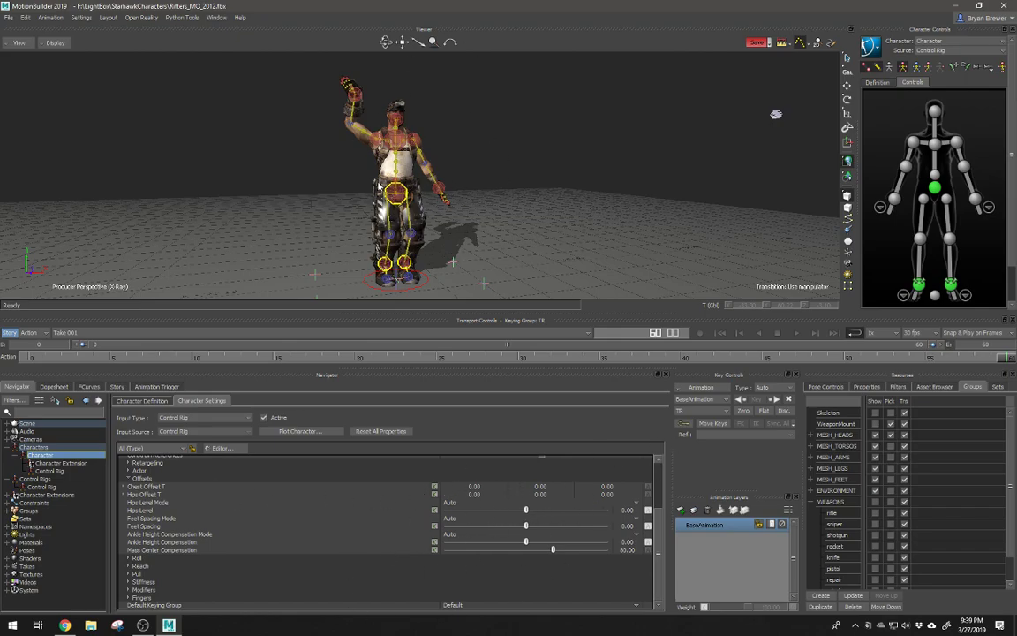
pyautogui.click(396, 140)
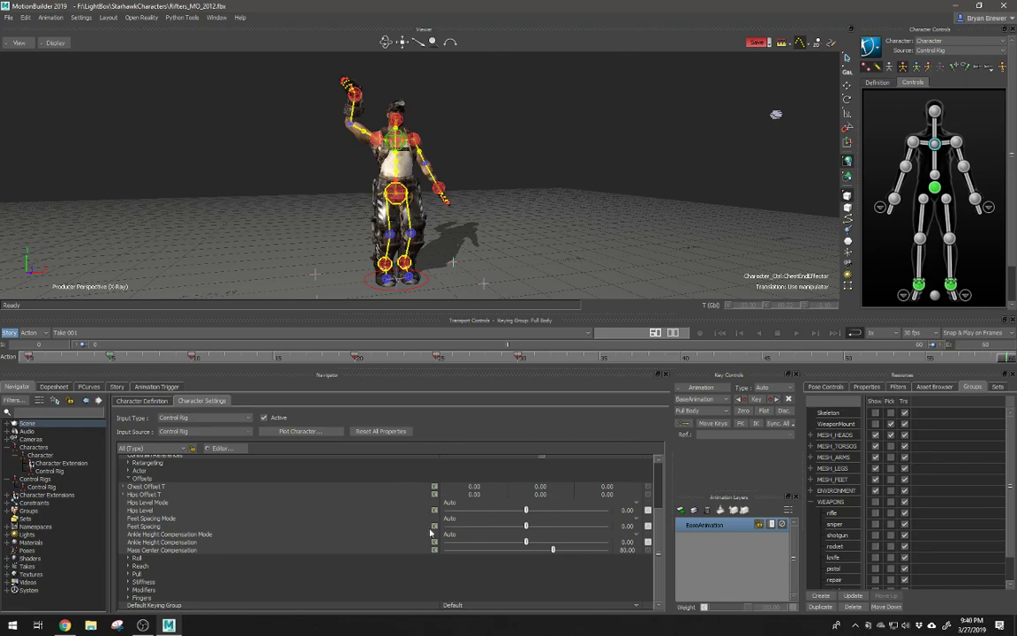
pyautogui.scroll(2, 341, 503)
pyautogui.scroll(2, 342, 502)
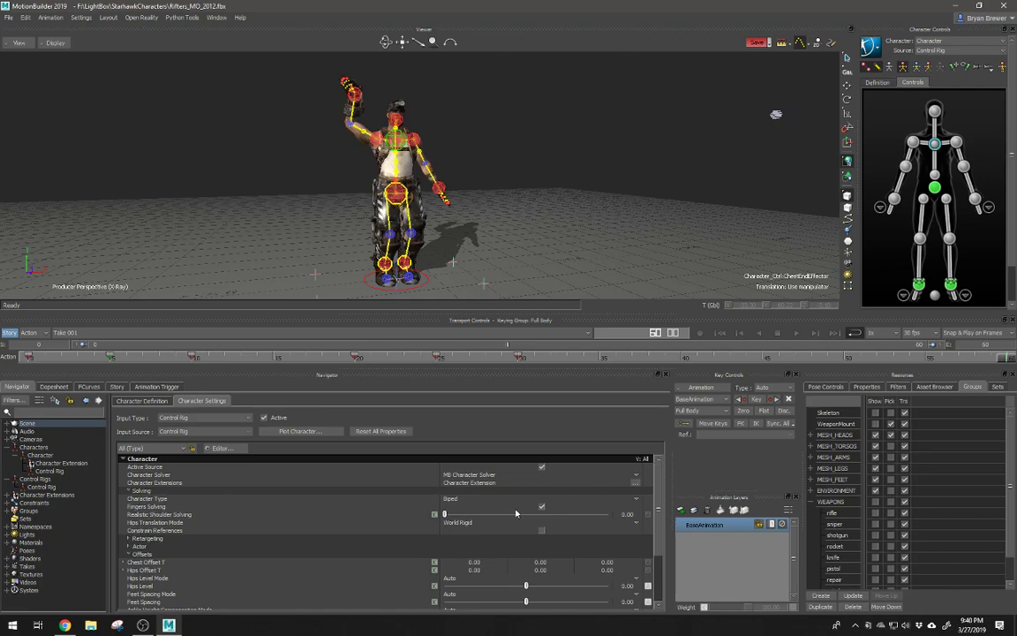
# Step: Raise Realistic Shoulder Solving to about 79 and select the right wrist effector for translation
pyautogui.click(157, 513)
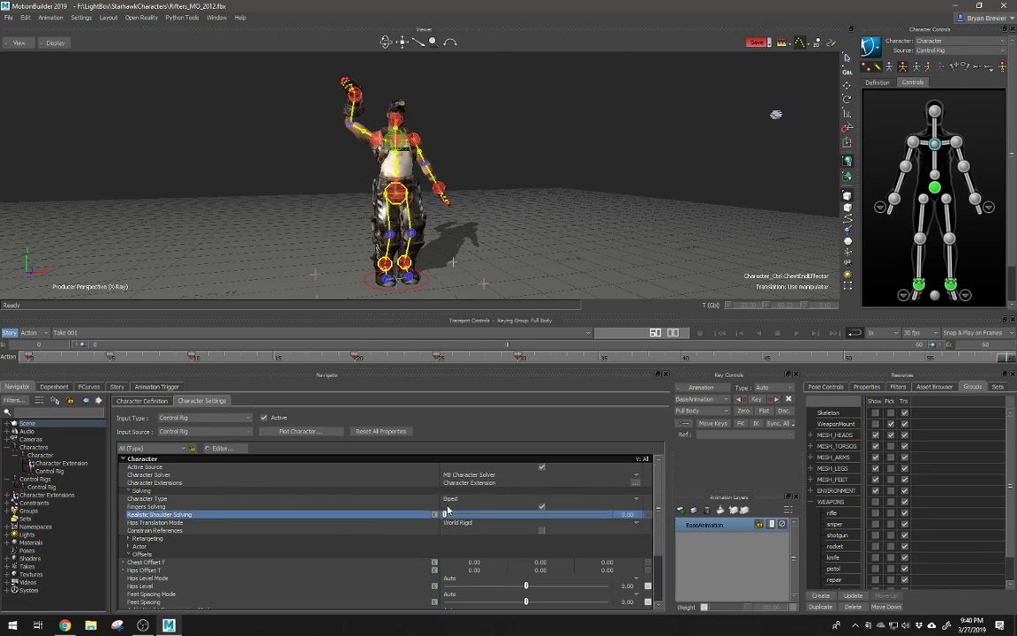
pyautogui.moveTo(445, 514); pyautogui.dragTo(582, 517)
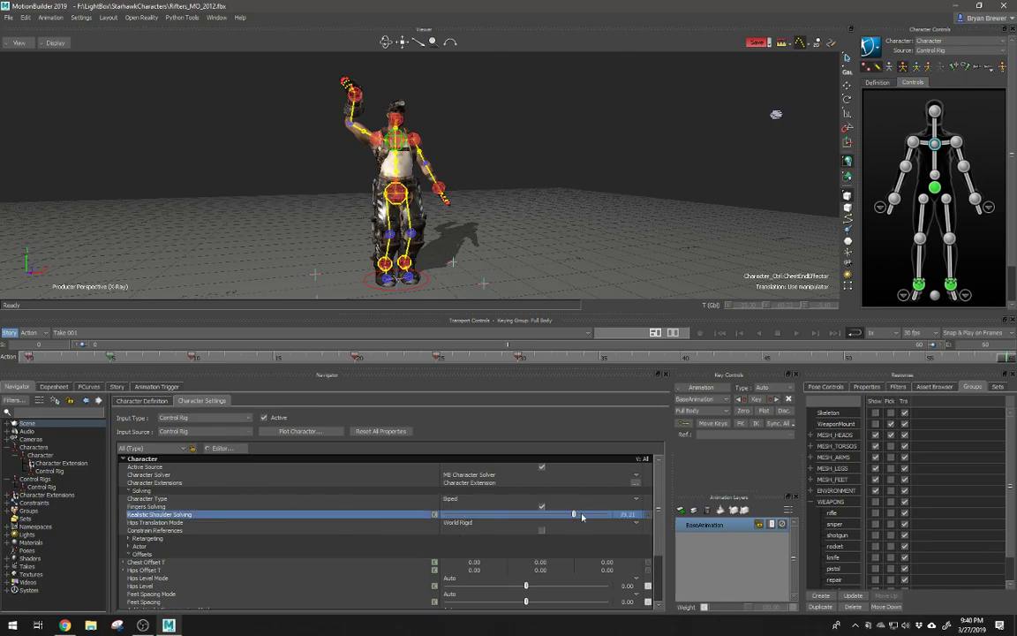
pyautogui.click(355, 98)
pyautogui.press('t')
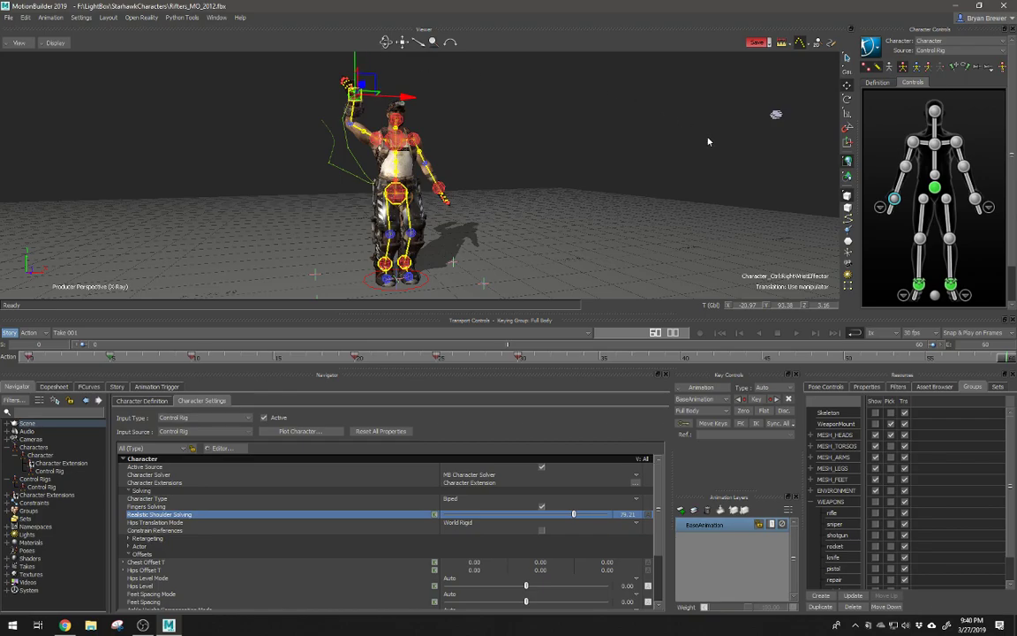
pyautogui.keyDown('ctrl'); pyautogui.keyDown('shift'); pyautogui.moveTo(651, 95); pyautogui.dragTo(597, 106); pyautogui.keyUp('shift'); pyautogui.keyUp('ctrl')
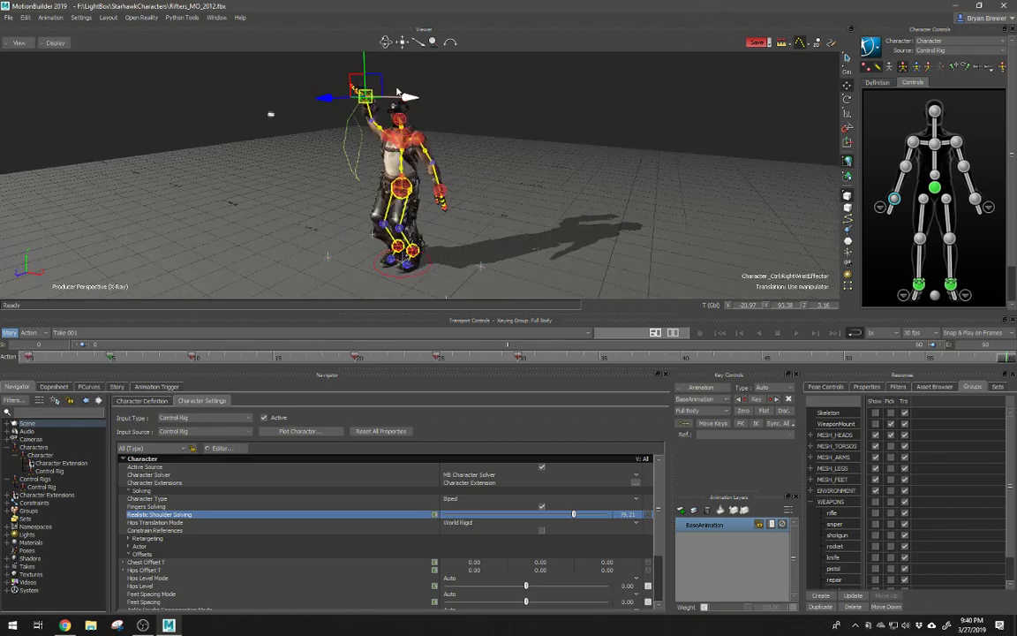
# Step: Turn Story mode off and move the right wrist effector to test the shoulder's response
pyautogui.click(8, 332)
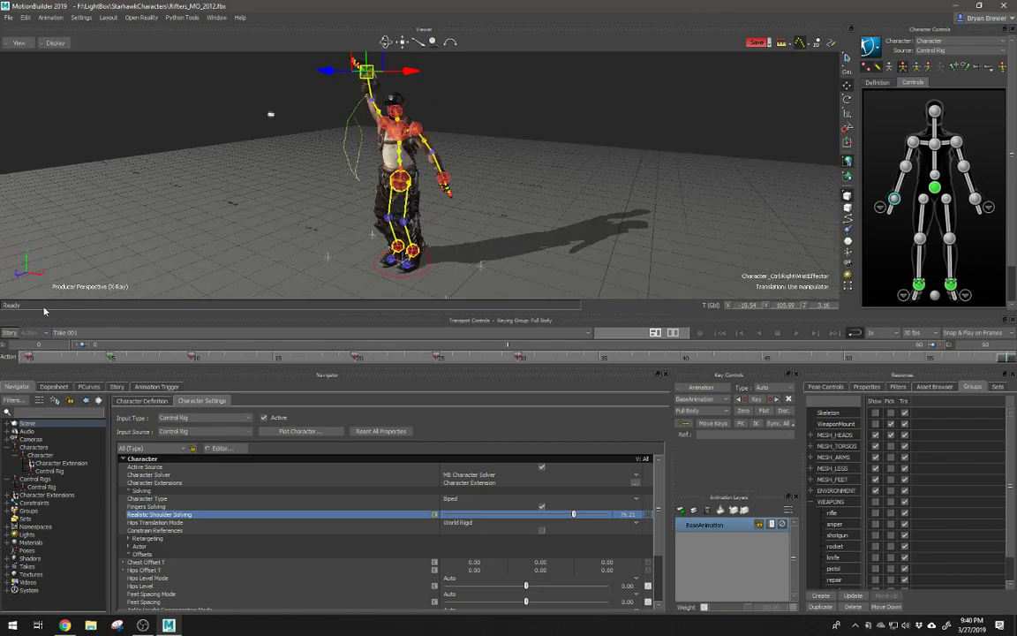
pyautogui.keyDown('ctrl'); pyautogui.keyDown('shift'); pyautogui.moveTo(459, 88); pyautogui.dragTo(507, 112); pyautogui.keyUp('shift'); pyautogui.keyUp('ctrl')
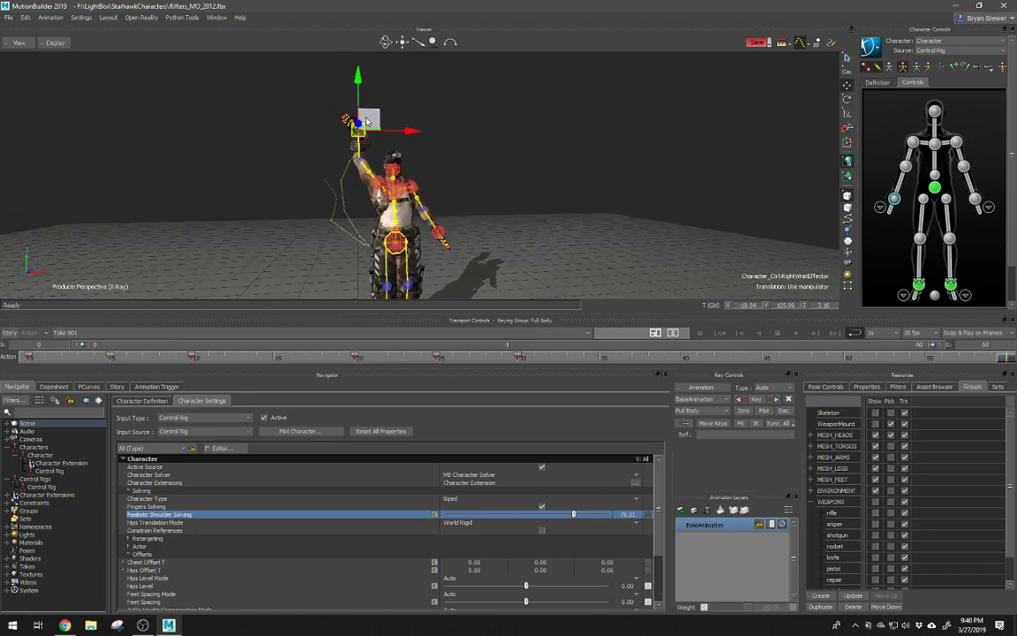
pyautogui.moveTo(367, 122); pyautogui.dragTo(359, 149)
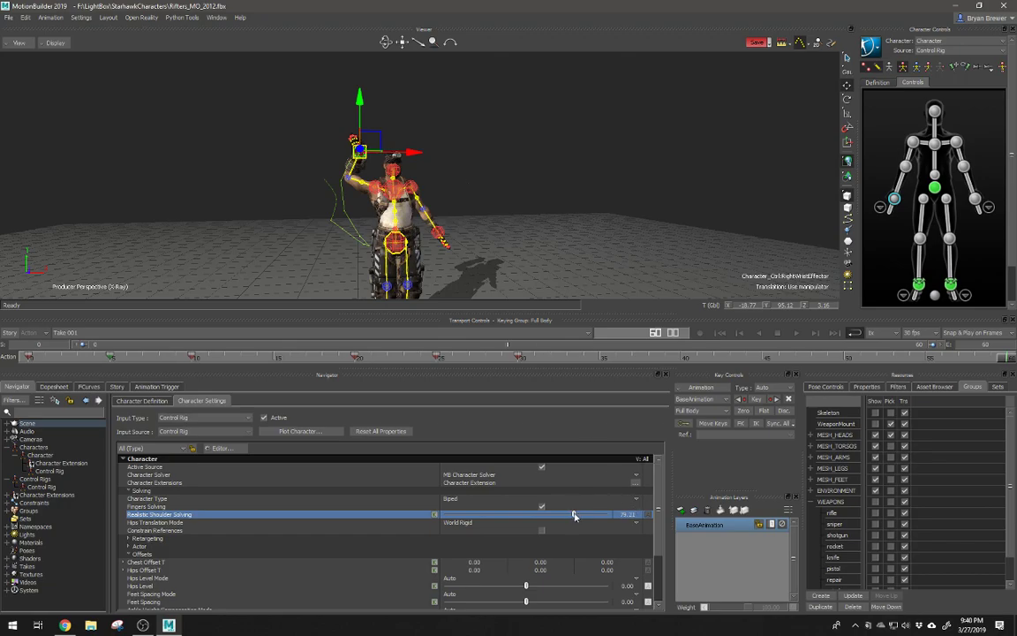
# Step: Reset Realistic Shoulder Solving to 0 and select the right shoulder effector
pyautogui.moveTo(574, 516); pyautogui.dragTo(364, 529)
pyautogui.click(407, 176)
pyautogui.scroll(-2, 593, 177)
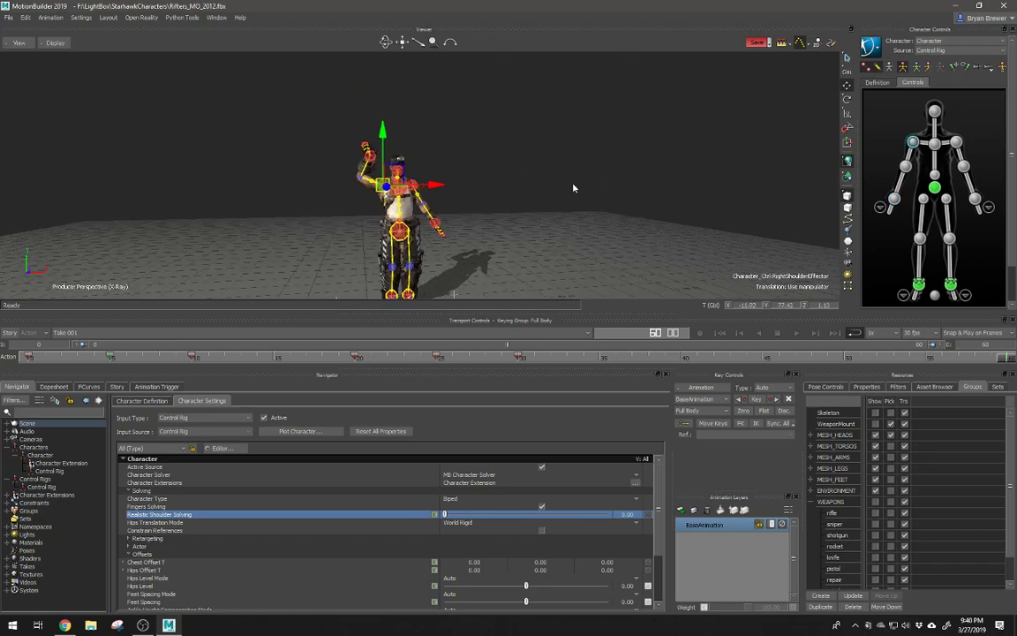
# Step: Show the Story window, re-enable Story mode, and select the character track
pyautogui.click(117, 385)
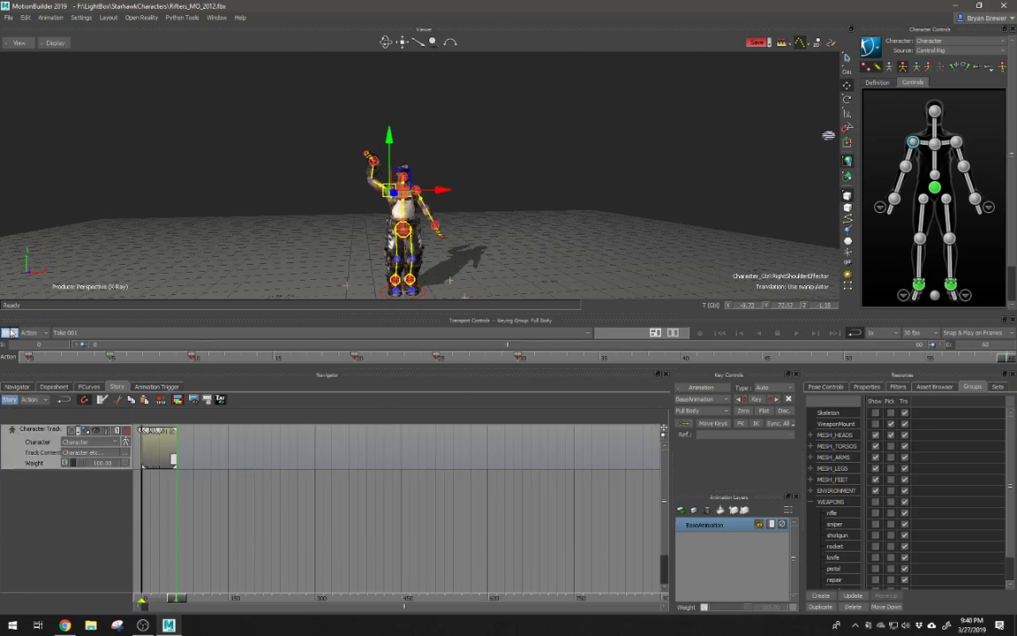
pyautogui.click(10, 400)
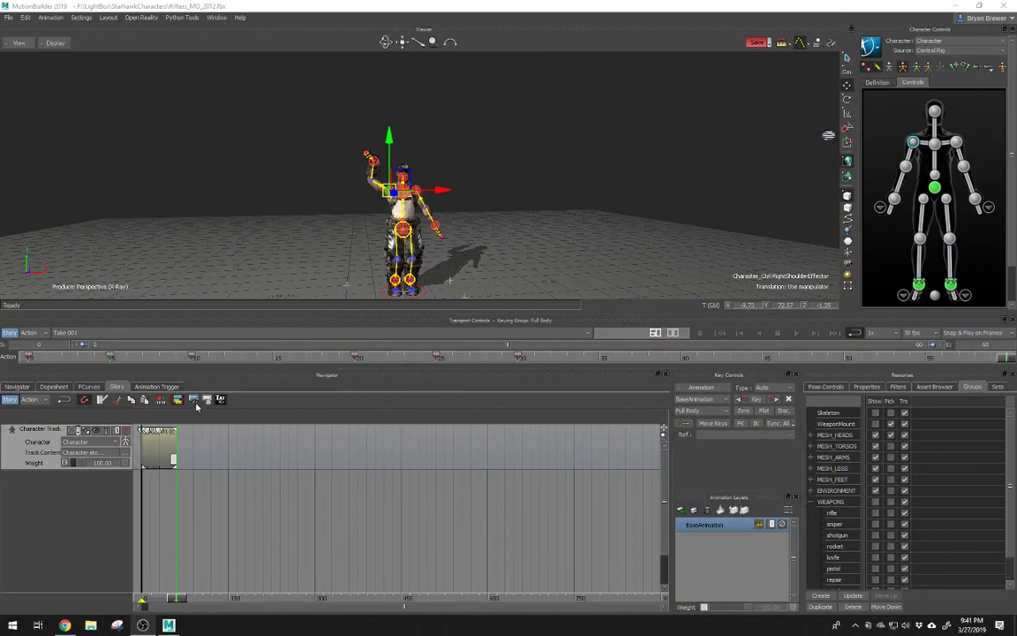
pyautogui.click(176, 600)
pyautogui.click(175, 446)
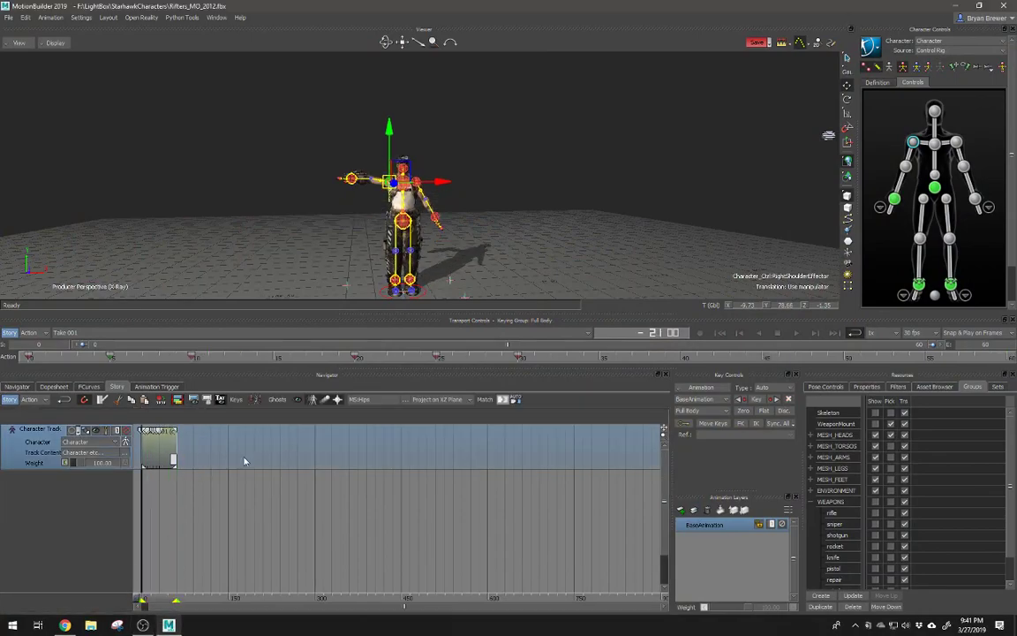
# Step: Review the character's Bake (Plot) options and the track's Plot Whole Scene To Current Take command
pyautogui.click(872, 49)
pyautogui.moveTo(892, 104)
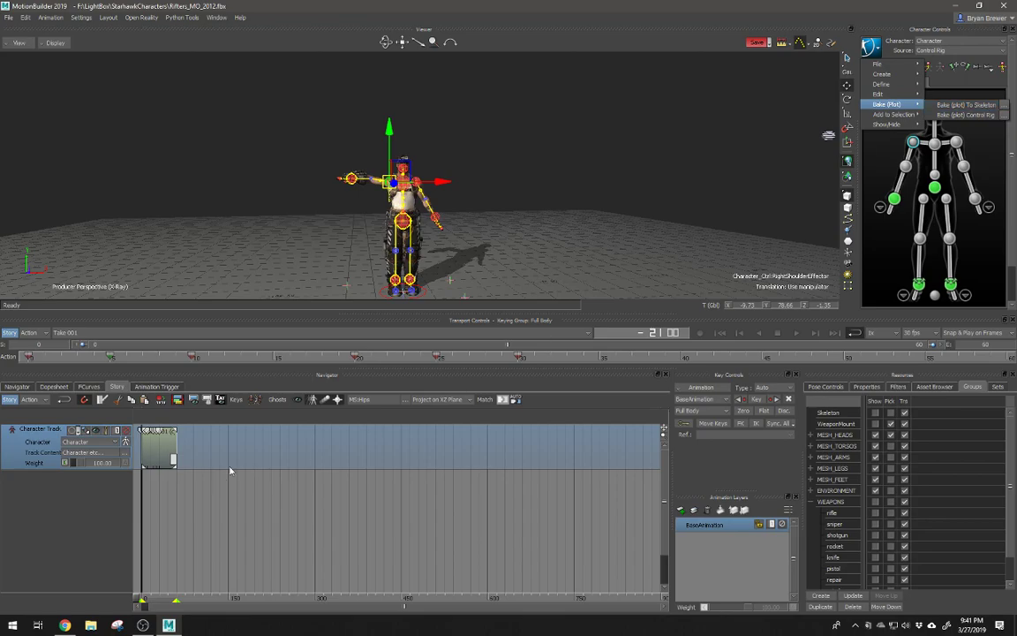
pyautogui.rightClick(262, 450)
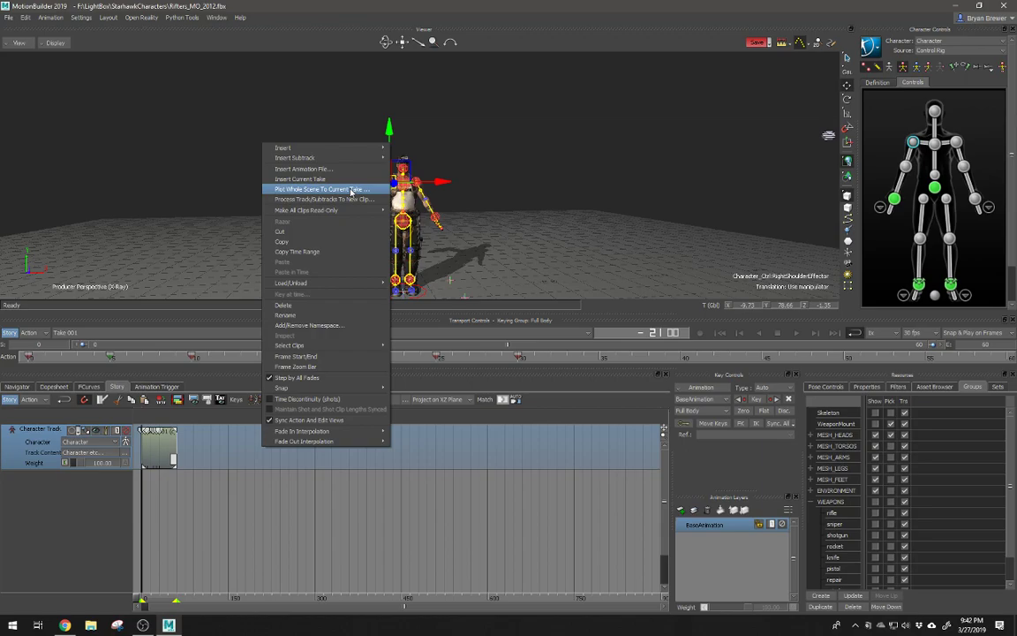
pyautogui.click(350, 190)
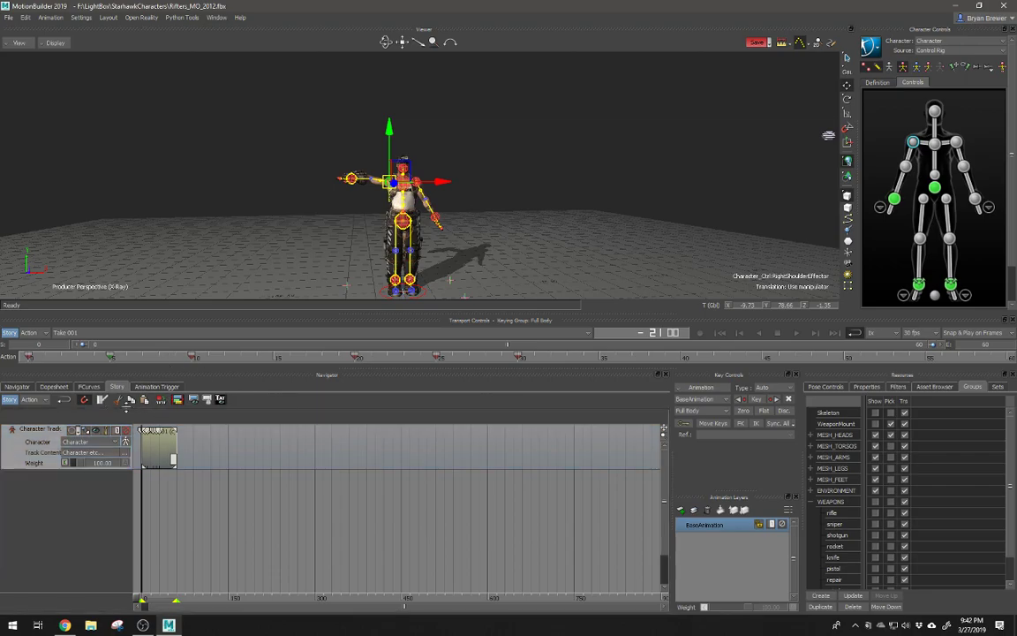
# Step: Show the Animation Trigger window and set the key interpolation type to SmClamp
pyautogui.click(153, 386)
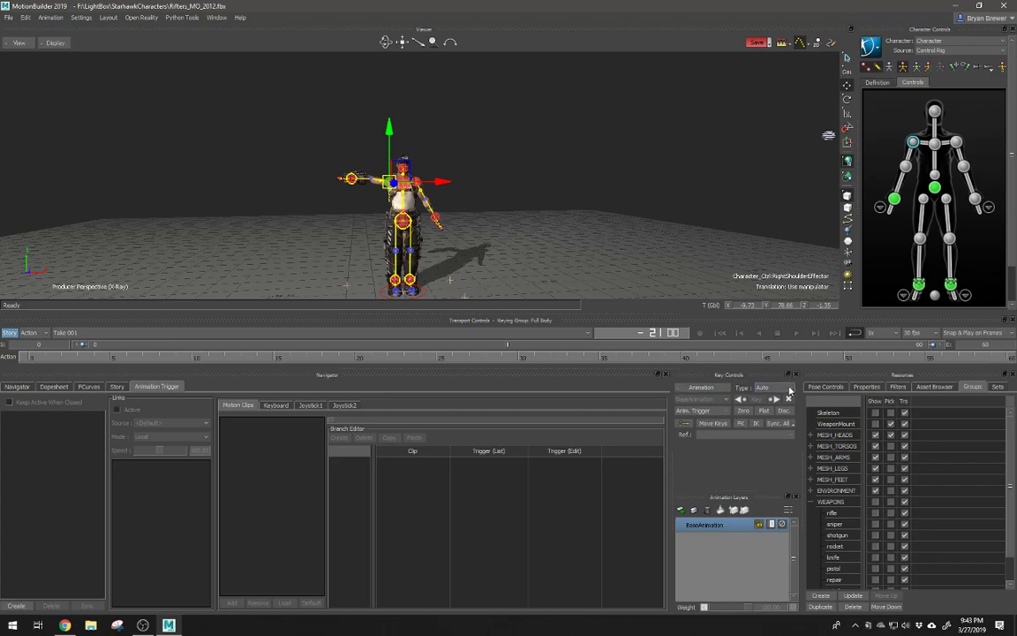
pyautogui.click(763, 387)
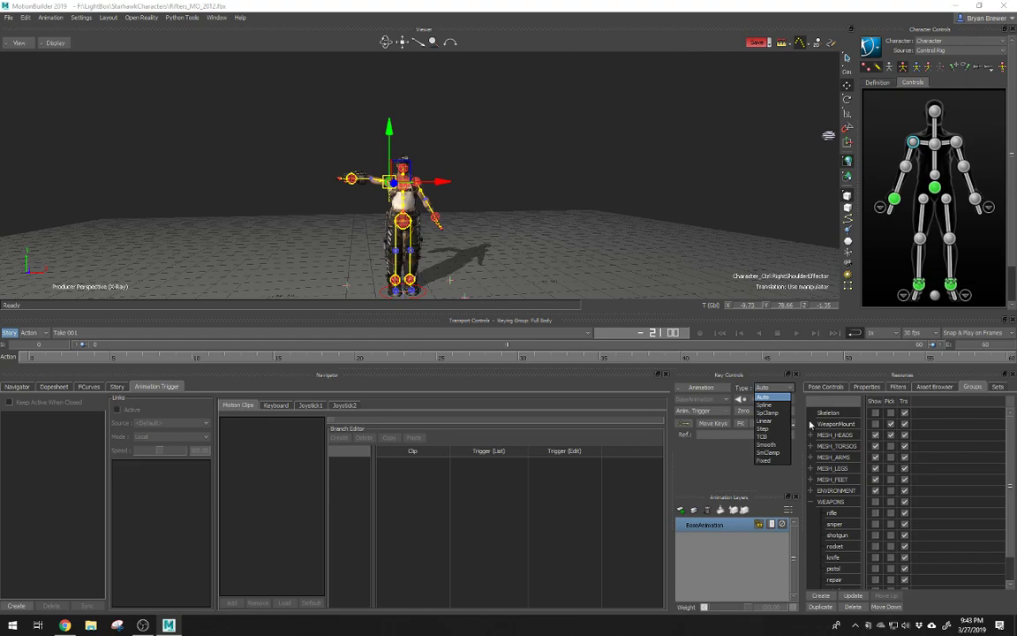
pyautogui.click(771, 452)
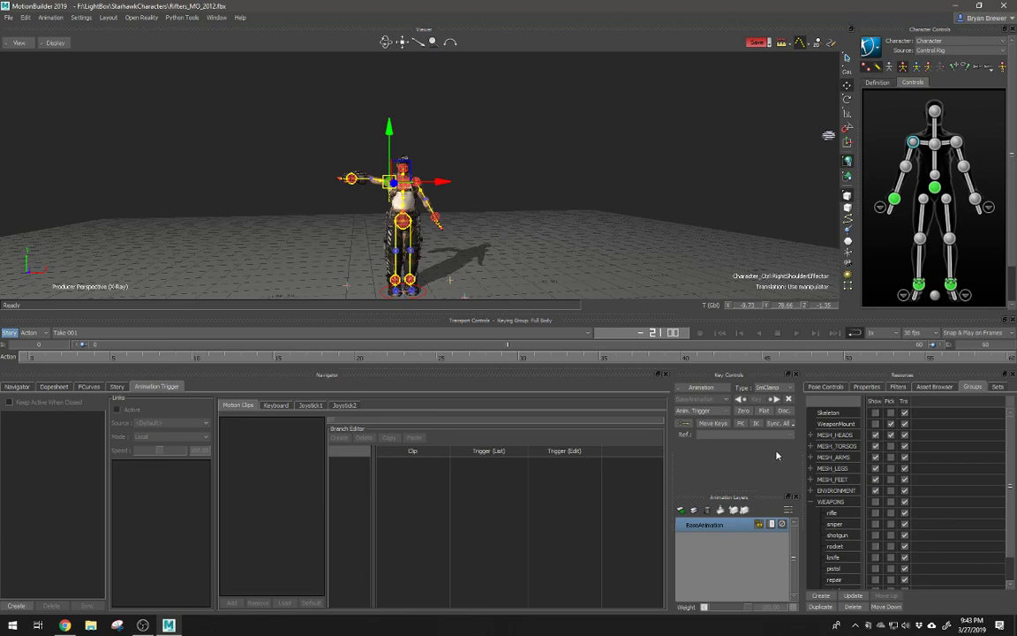
# Step: Review the Key Controls animation commands and set Take Options to Normal
pyautogui.click(689, 388)
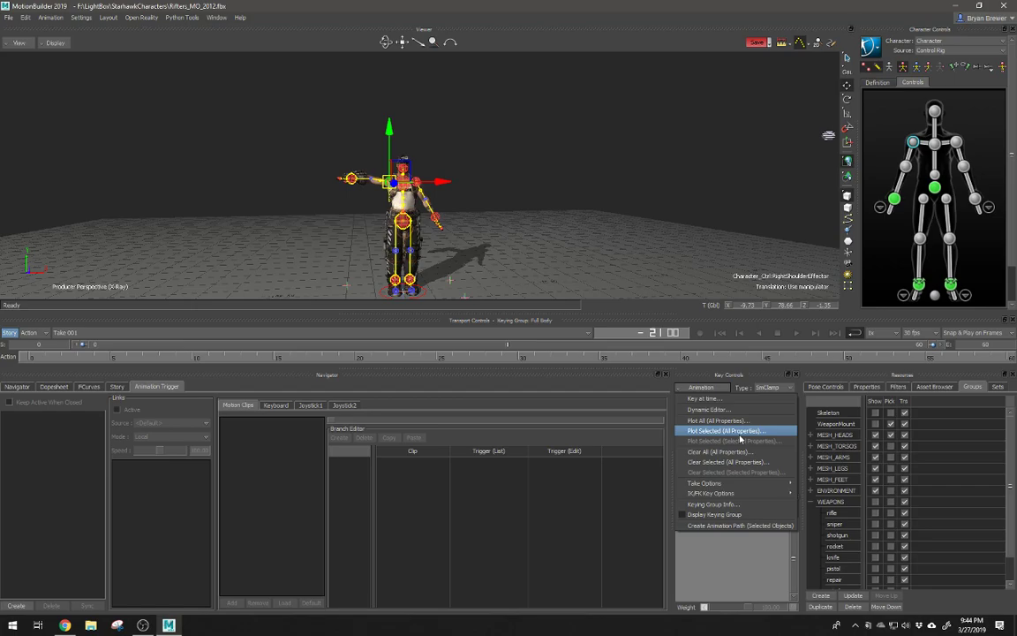
pyautogui.moveTo(733, 485)
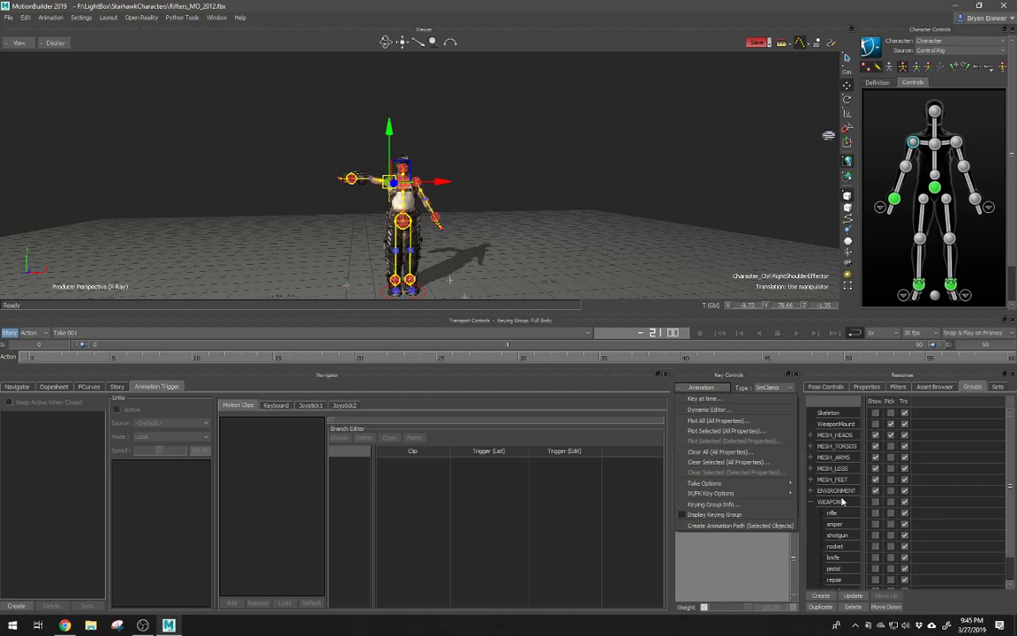
pyautogui.moveTo(777, 482)
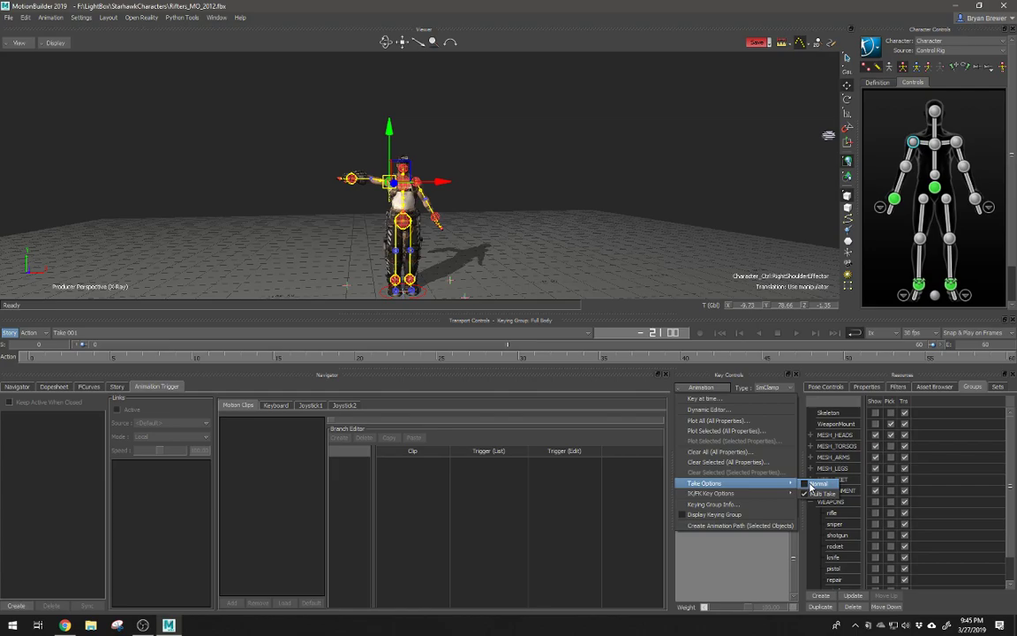
pyautogui.click(810, 485)
# Step: Select the skeleton hierarchy in the schematic view and return to the perspective view
pyautogui.hotkey('ctrl', 'w')
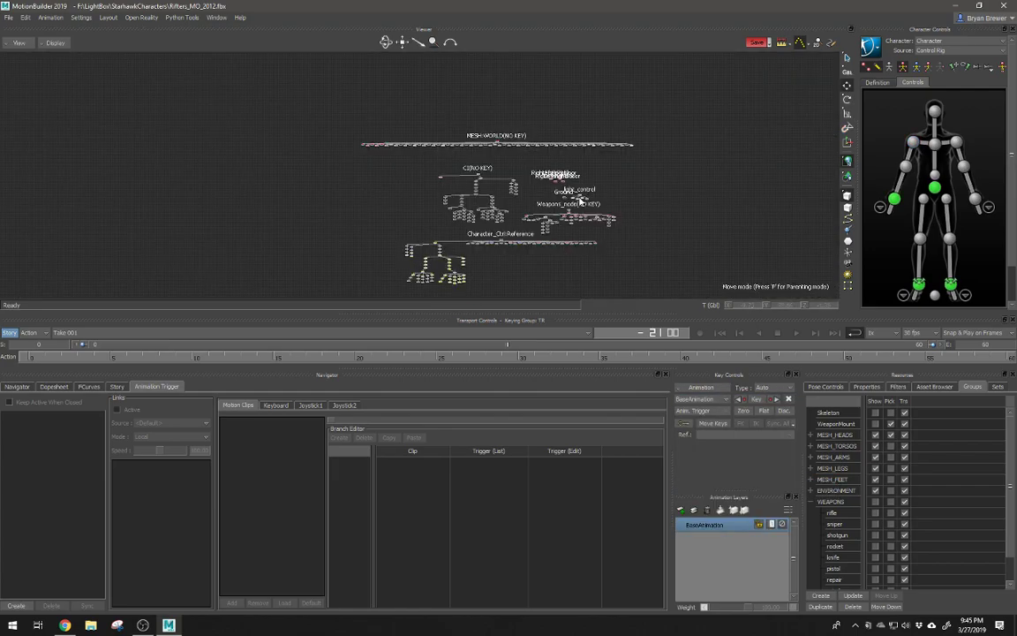
pyautogui.moveTo(519, 88); pyautogui.dragTo(292, 243)
pyautogui.press('f')
pyautogui.keyDown('ctrl'); pyautogui.moveTo(680, 202); pyautogui.dragTo(531, 209); pyautogui.keyUp('ctrl')
pyautogui.hotkey('ctrl', 'e')
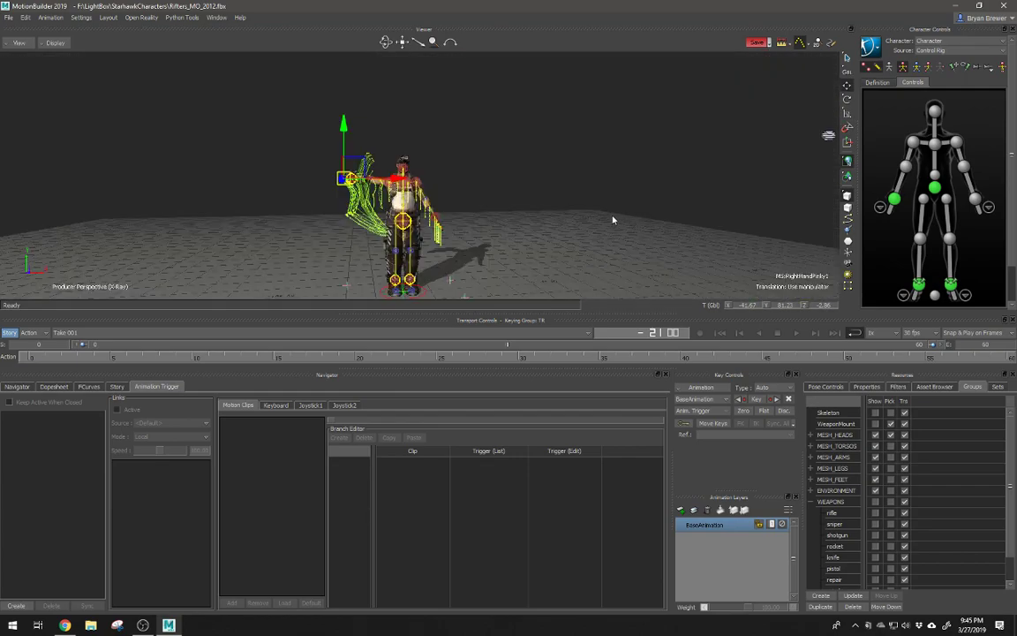
pyautogui.keyDown('ctrl'); pyautogui.moveTo(448, 221); pyautogui.dragTo(489, 221); pyautogui.keyUp('ctrl')
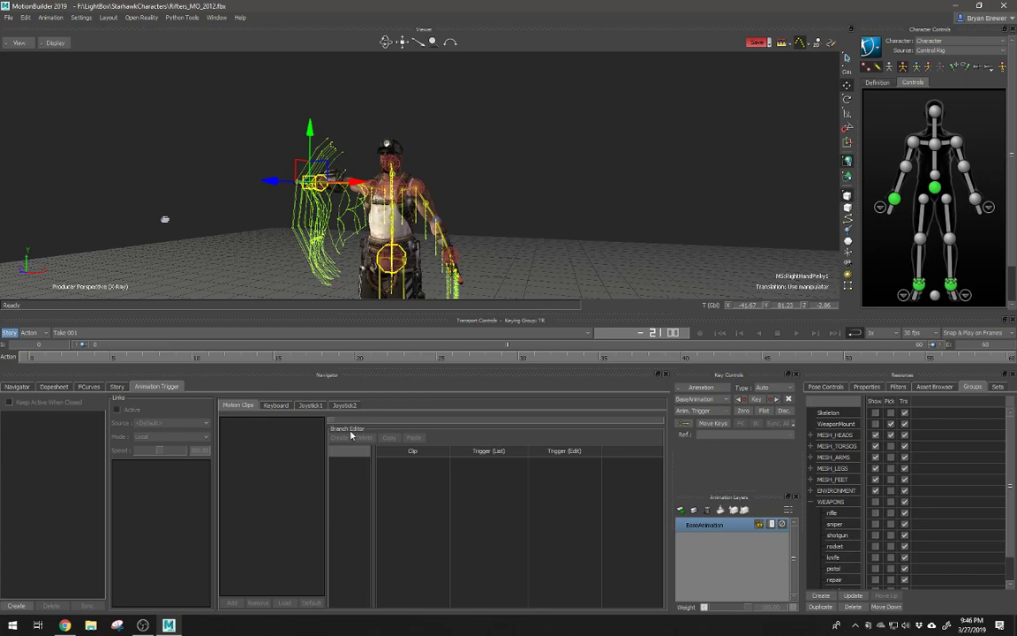
# Step: Check the available animation layers and create a new layer above BaseAnimation
pyautogui.click(725, 400)
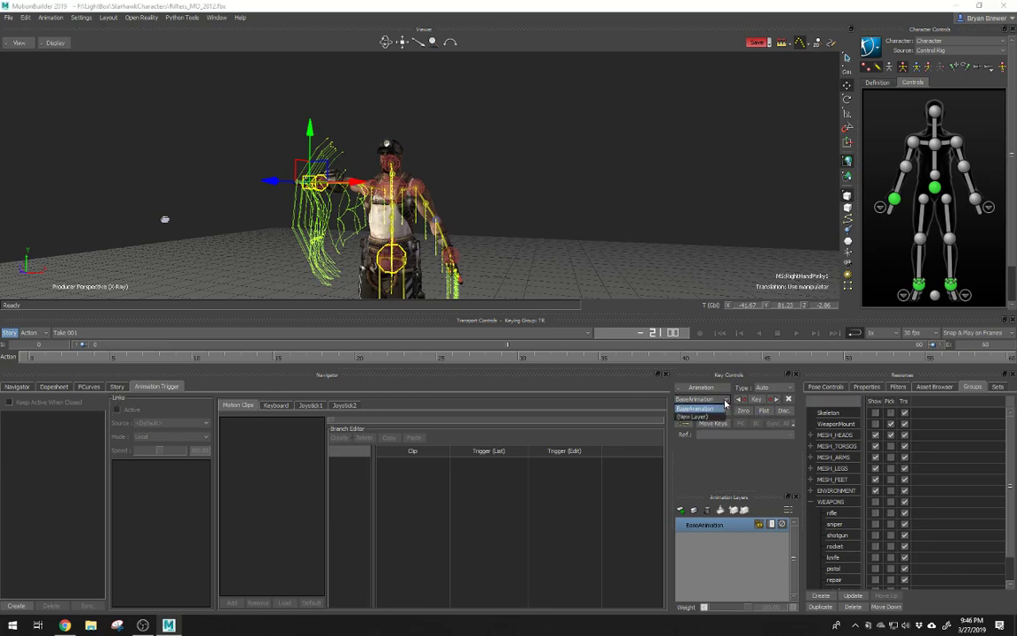
pyautogui.click(726, 402)
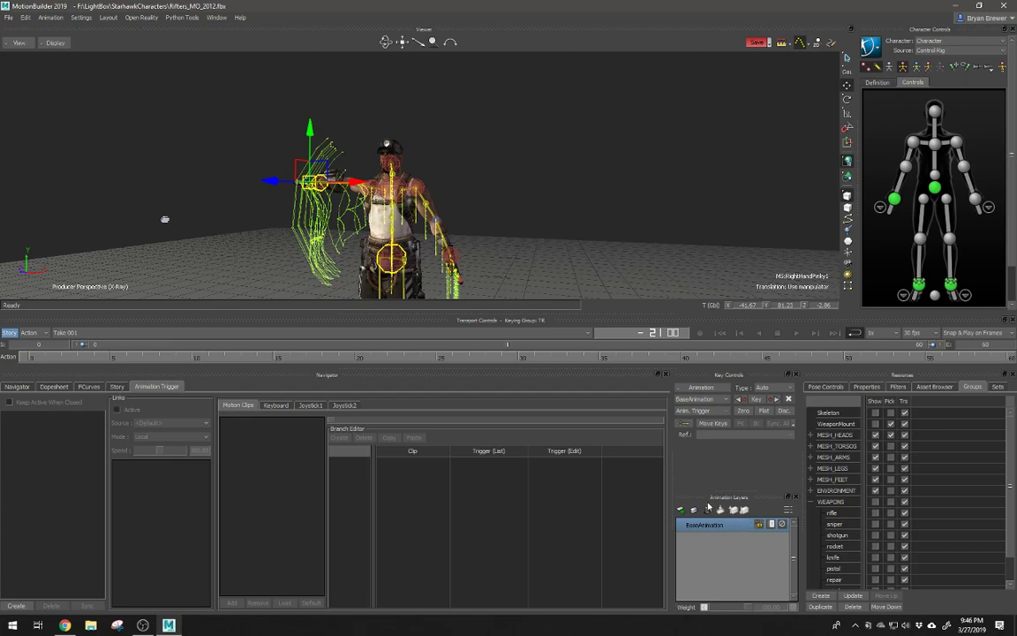
pyautogui.click(708, 508)
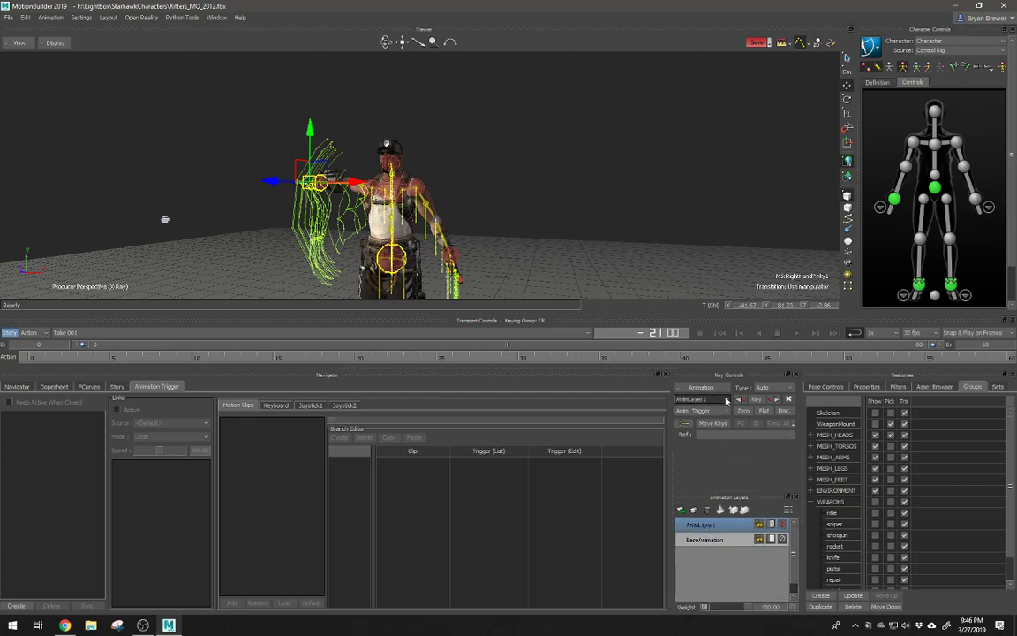
pyautogui.click(726, 401)
pyautogui.click(728, 466)
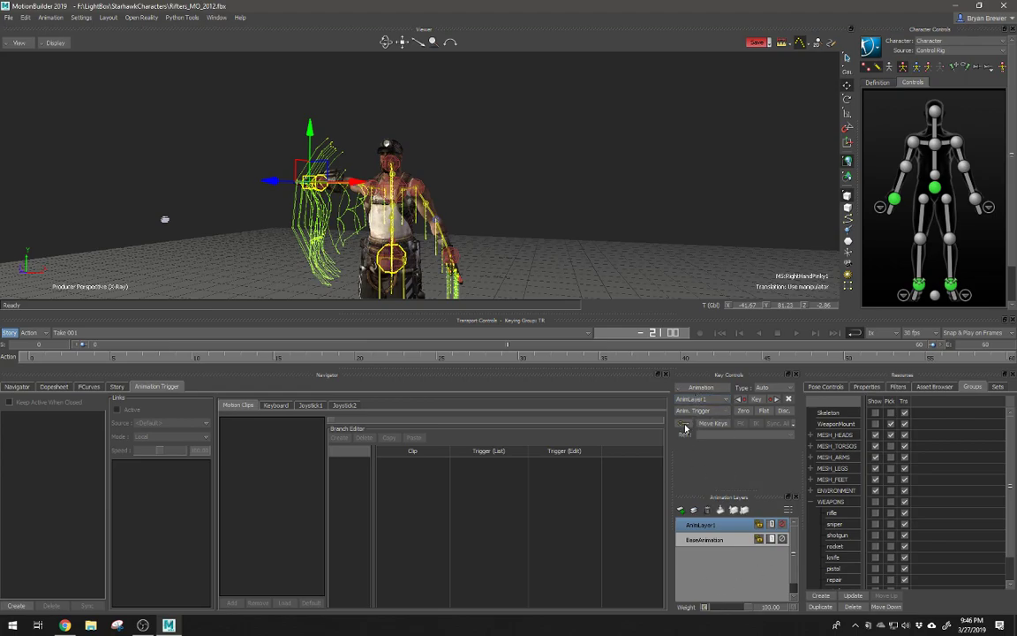
# Step: Enable the toggle beside Move Keys and scrub the animation between frames 0 and 20
pyautogui.click(683, 424)
pyautogui.click(51, 357)
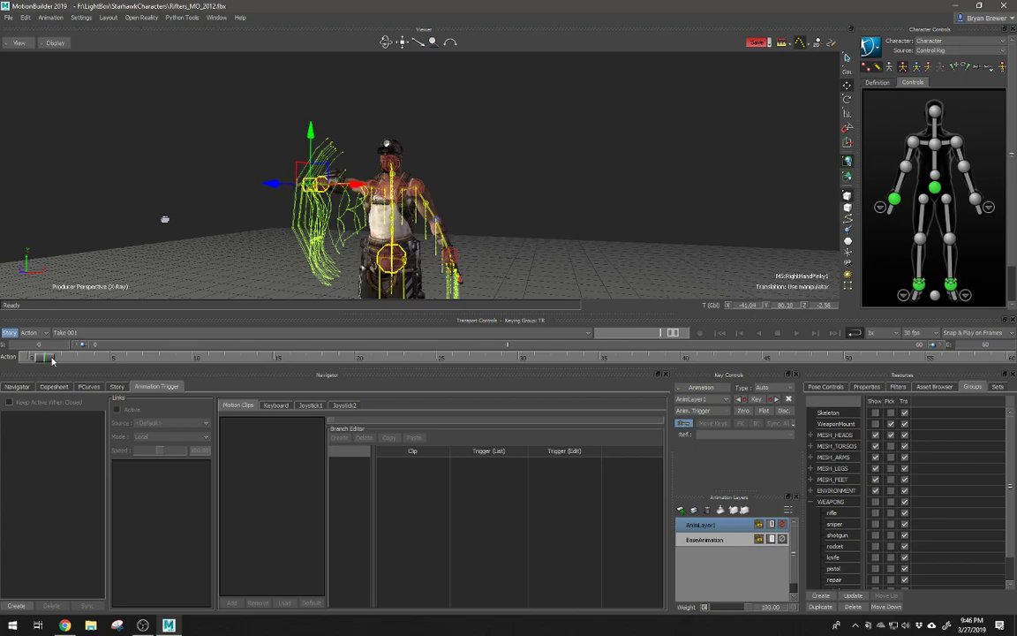
pyautogui.moveTo(52, 359); pyautogui.dragTo(359, 378)
pyautogui.keyDown('shift'); pyautogui.moveTo(539, 246); pyautogui.dragTo(546, 162); pyautogui.keyUp('shift')
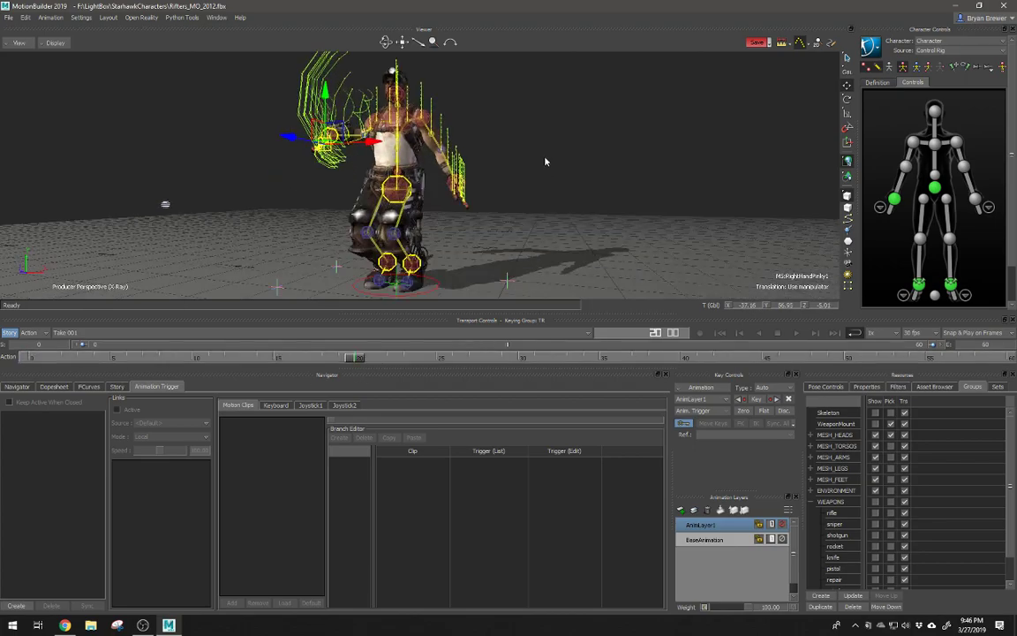
pyautogui.click(241, 358)
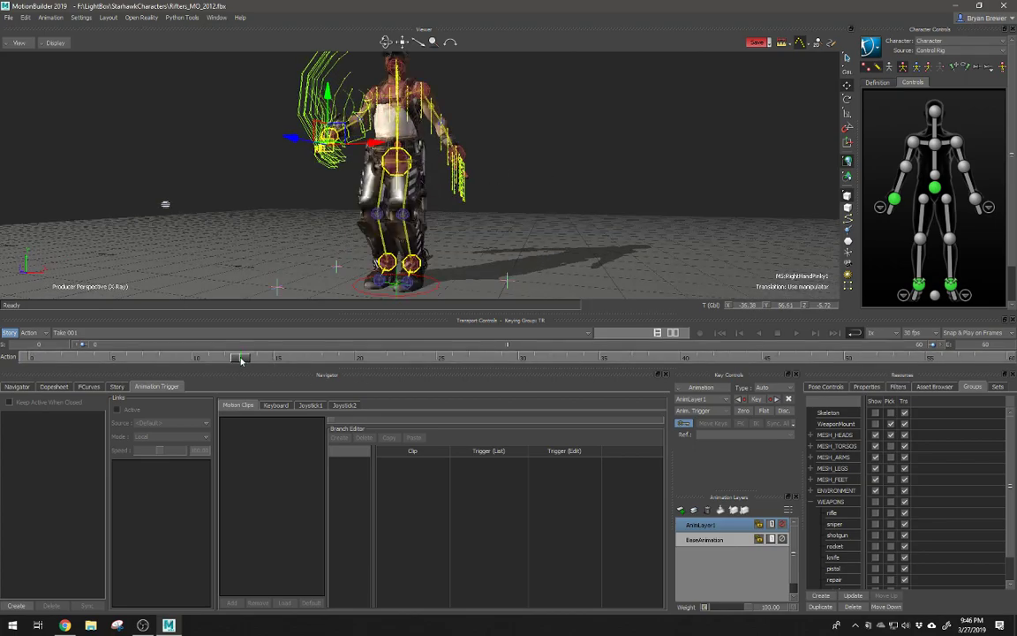
pyautogui.moveTo(241, 360); pyautogui.dragTo(6, 359)
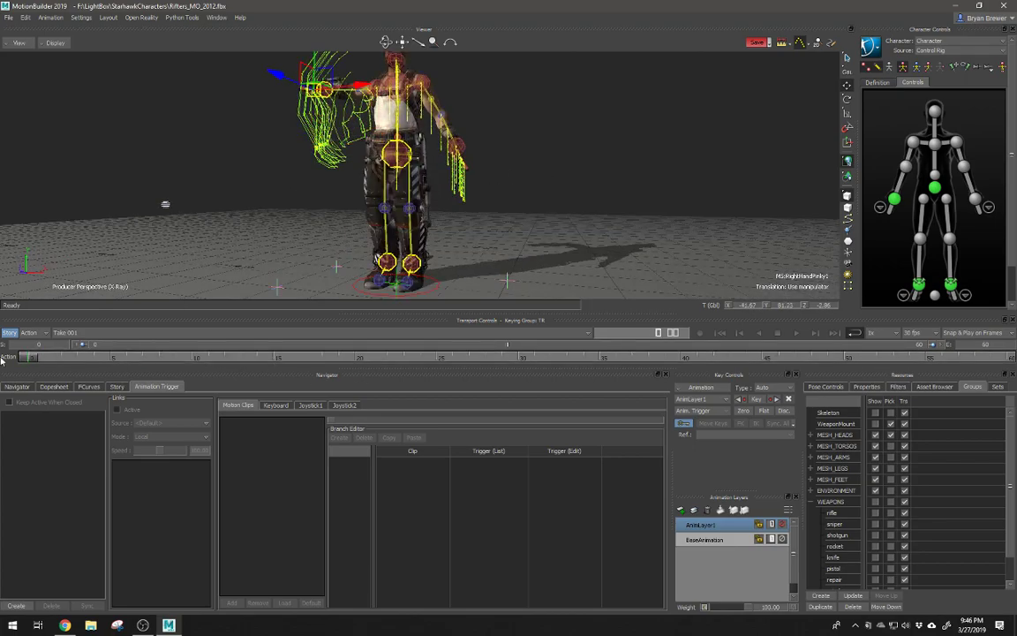
# Step: Select the left wrist effector and delete the character track from the Story window
pyautogui.click(980, 203)
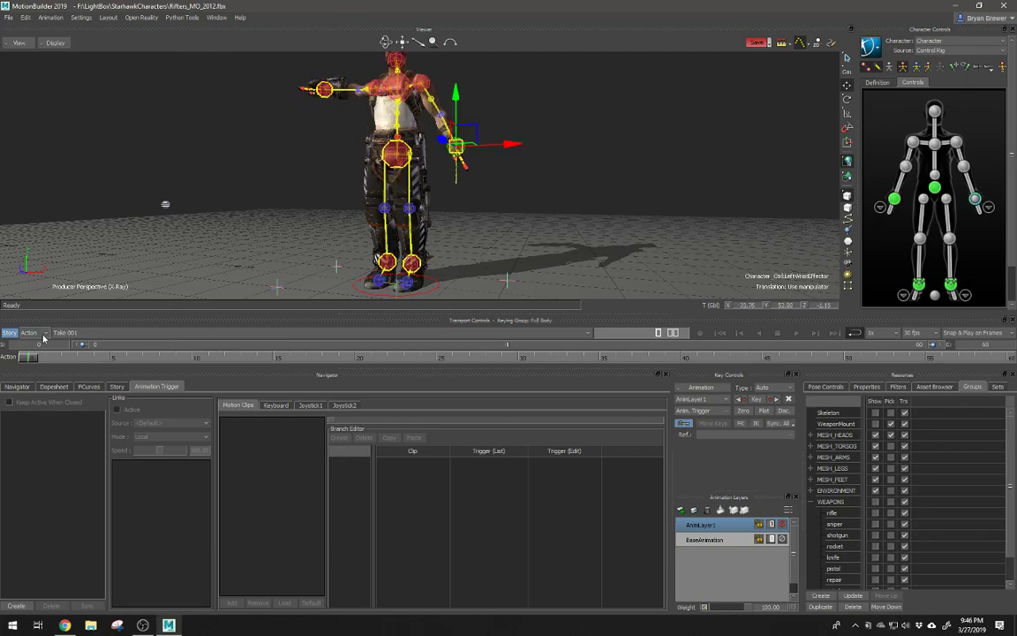
pyautogui.click(116, 386)
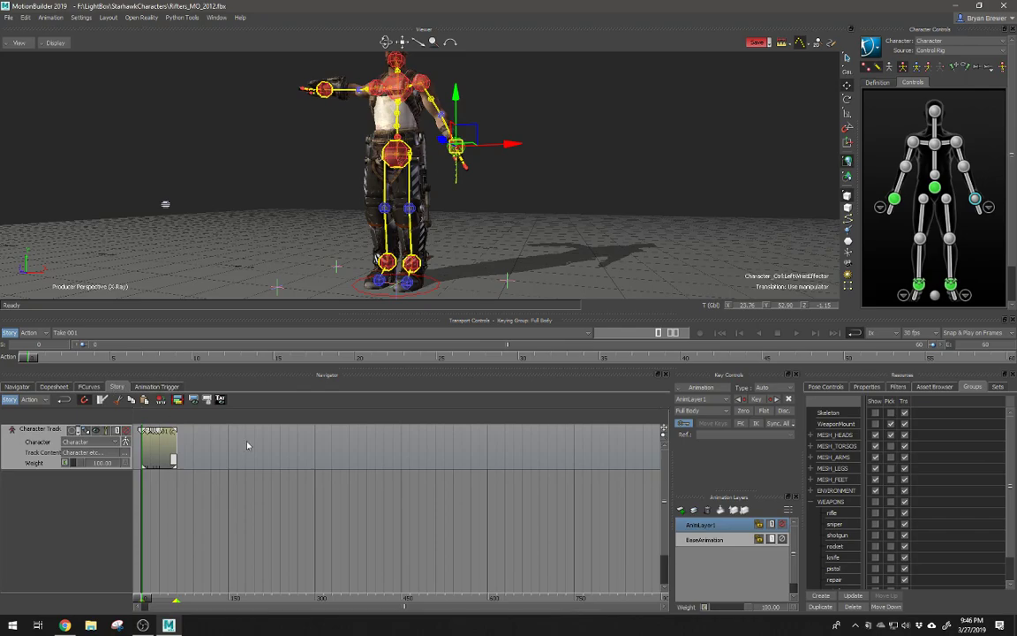
pyautogui.rightClick(248, 445)
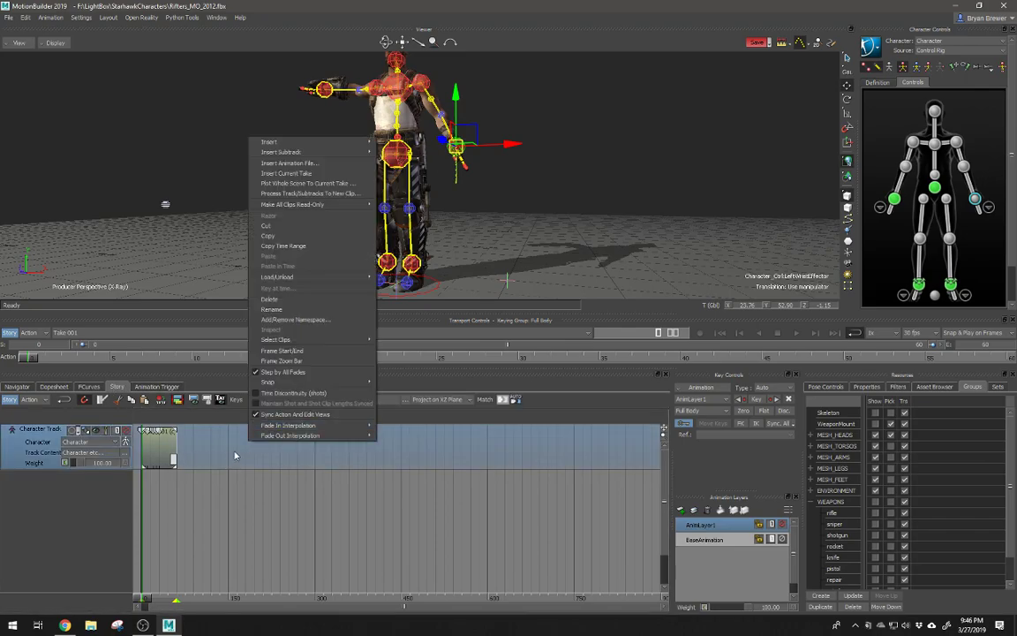
pyautogui.click(302, 299)
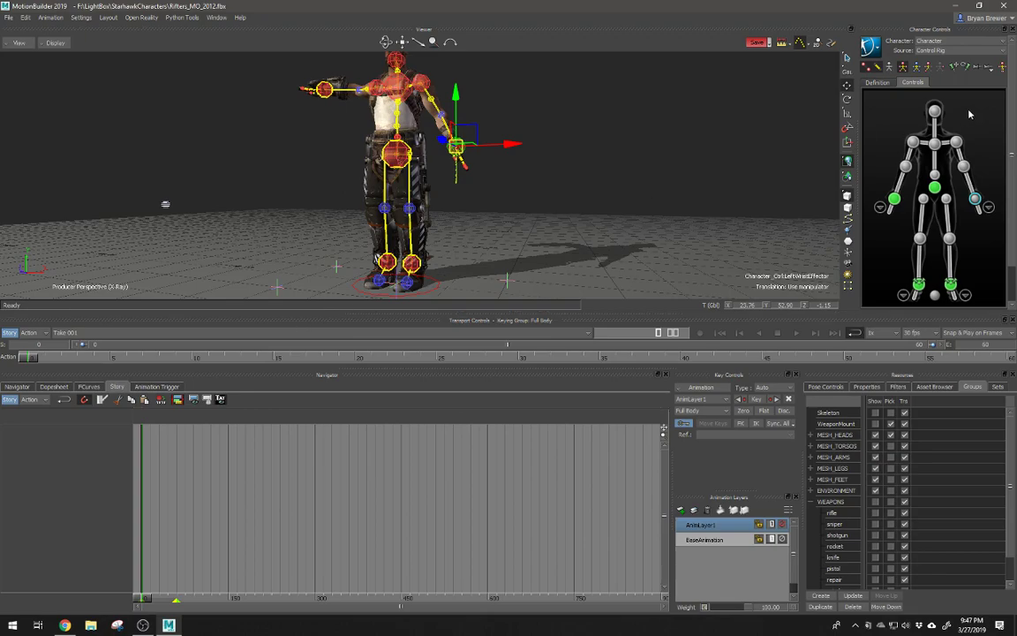
# Step: Show the left wrist effector's curves in the FCurves view and check the available keying group options
pyautogui.click(166, 387)
pyautogui.click(86, 388)
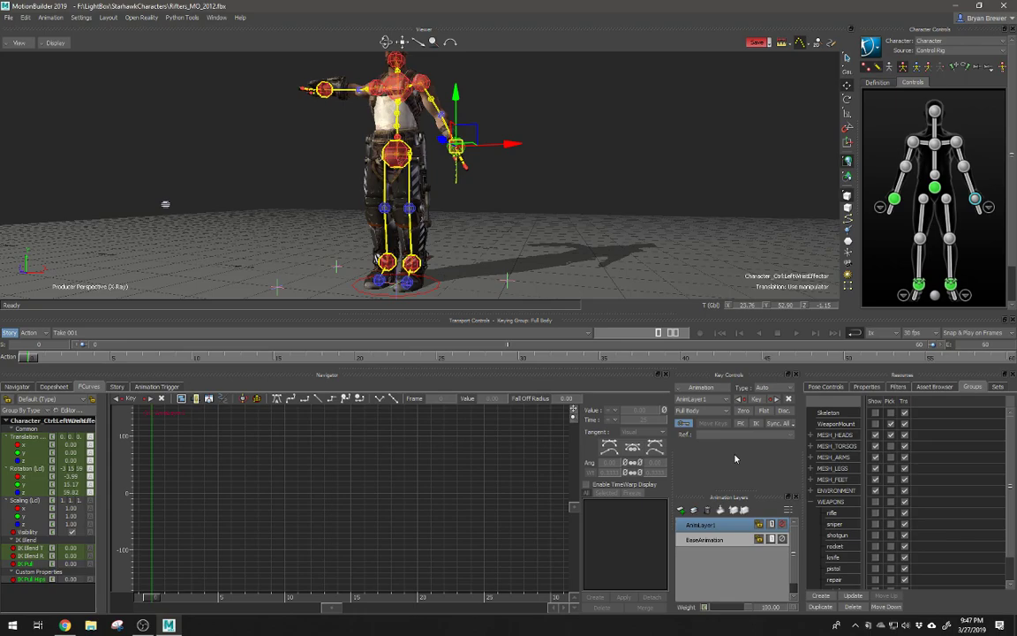
pyautogui.click(726, 411)
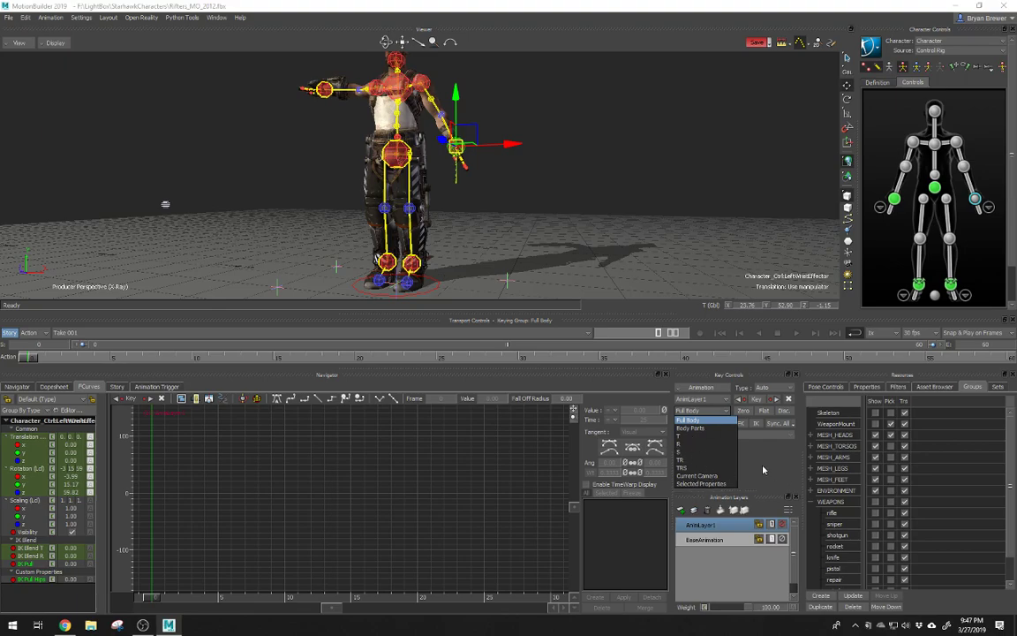
pyautogui.click(763, 470)
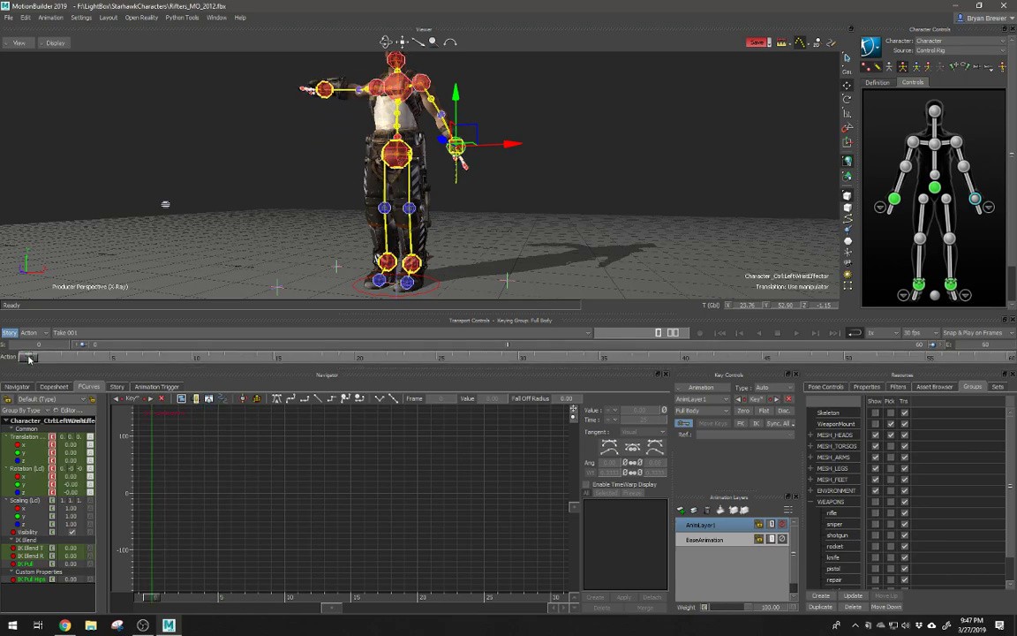
# Step: Raise the left wrist effector above shoulder height at frame 20 on AnimLayer1 and scrub the animation to frame 25
pyautogui.moveTo(28, 358); pyautogui.dragTo(352, 357)
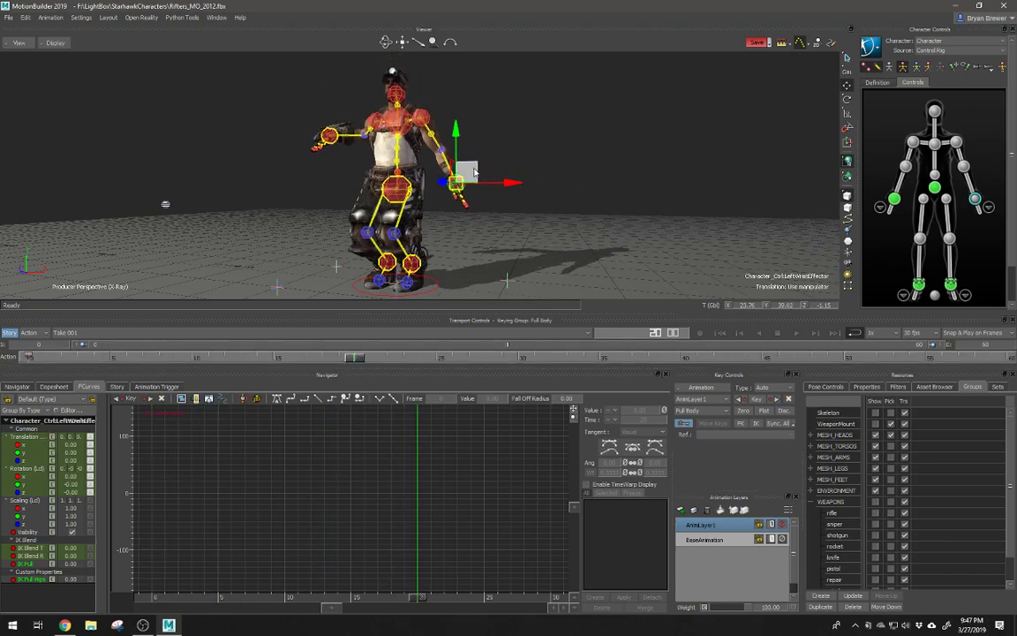
pyautogui.moveTo(461, 175); pyautogui.dragTo(481, 93)
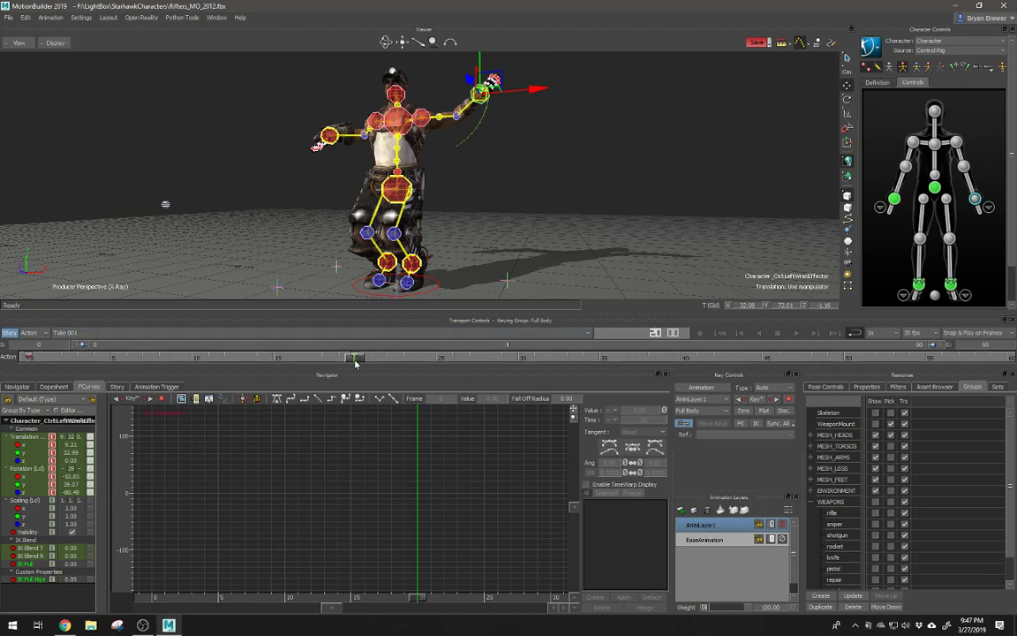
pyautogui.moveTo(355, 359); pyautogui.dragTo(439, 304)
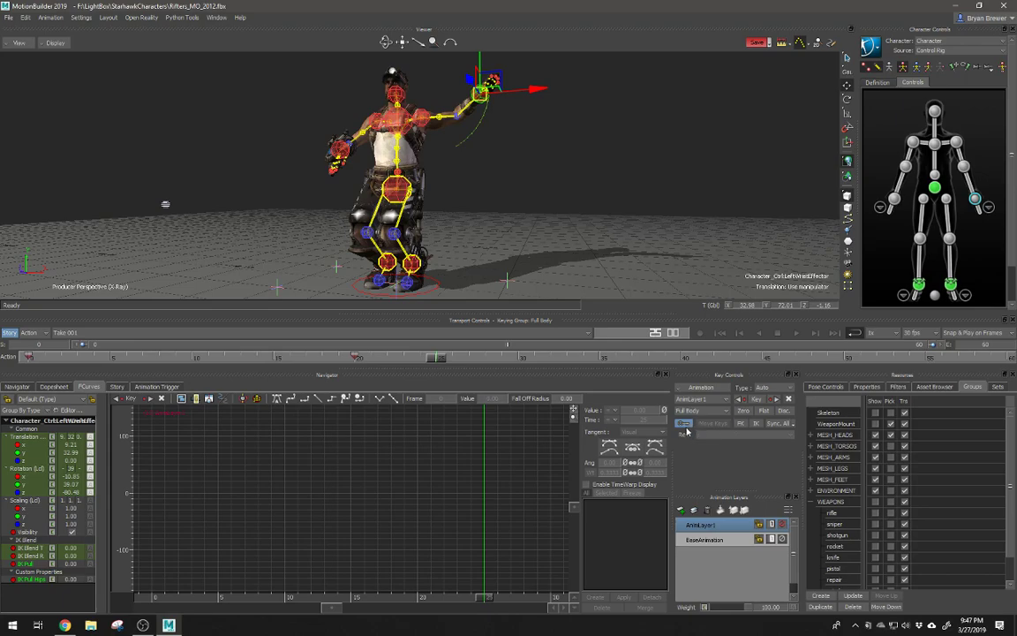
# Step: Disable the toggle beside Move Keys and compare the timeline keys of BaseAnimation and AnimLayer1, scrubbing back to frame 3
pyautogui.click(686, 424)
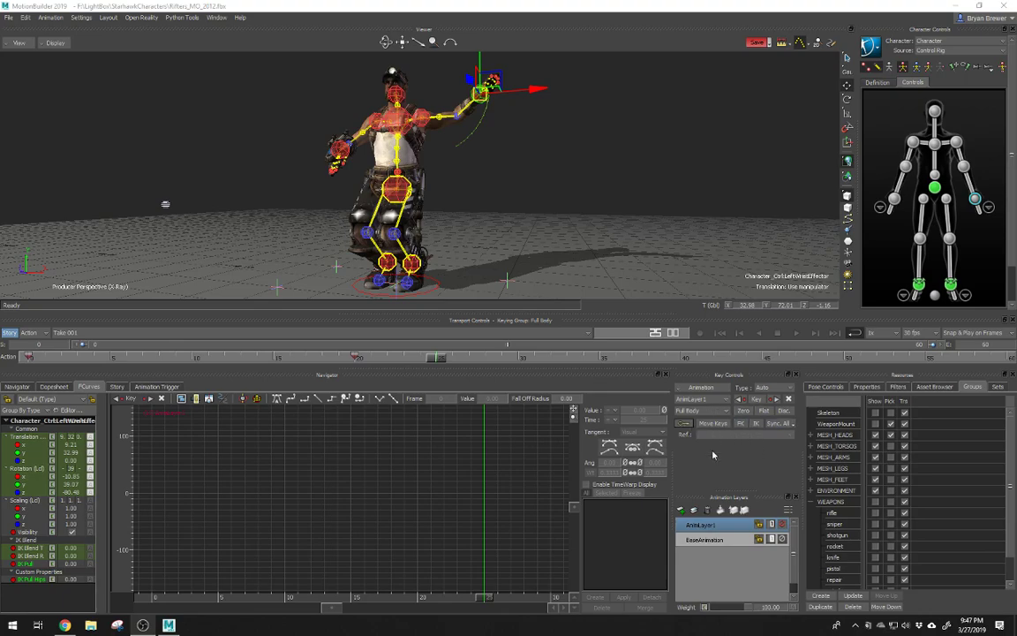
pyautogui.click(719, 539)
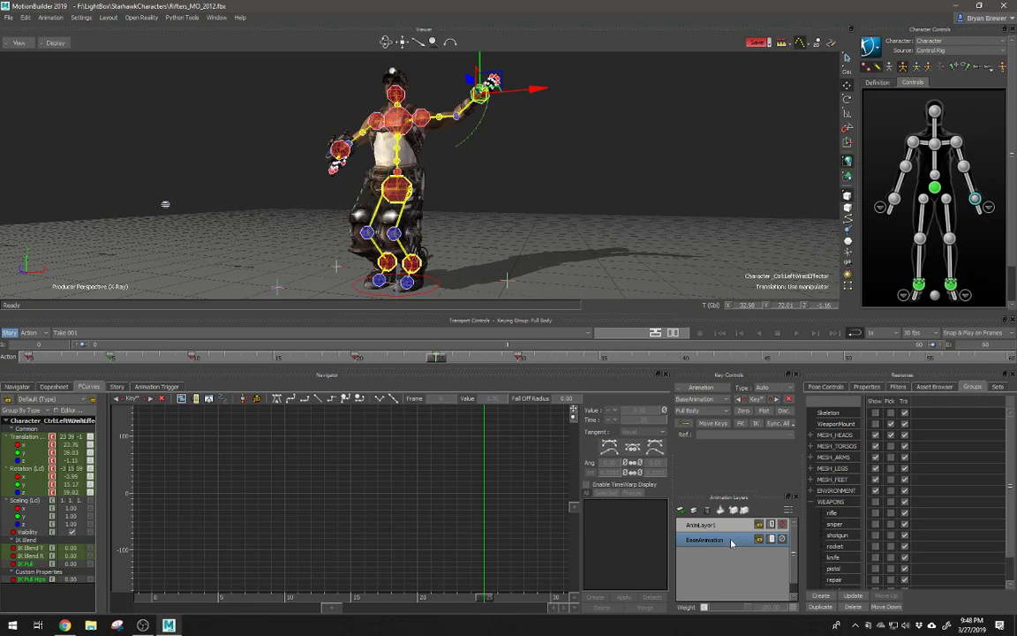
pyautogui.click(731, 525)
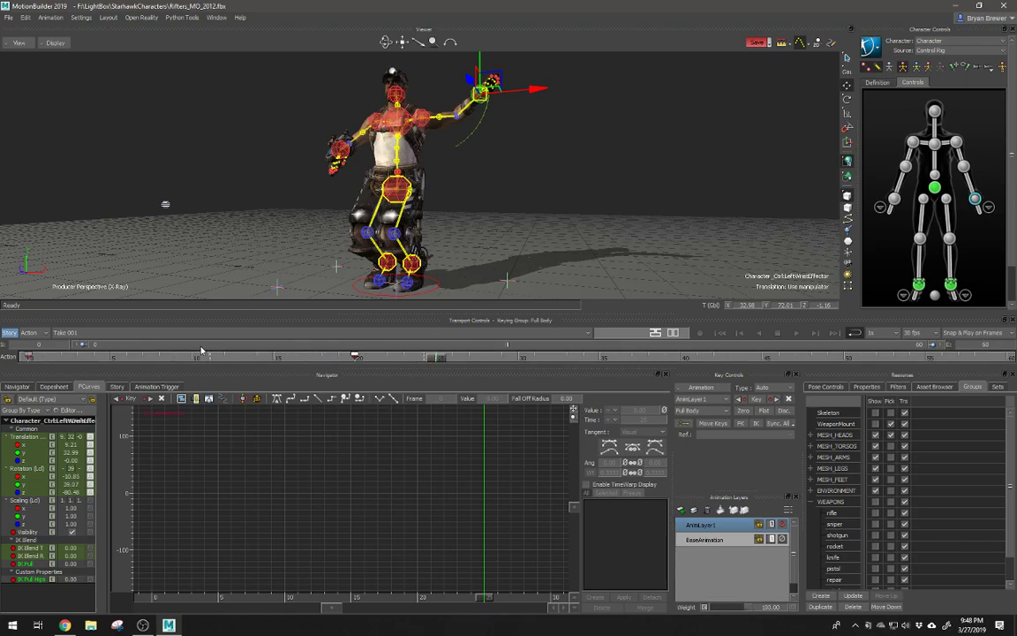
pyautogui.moveTo(430, 357); pyautogui.dragTo(82, 369)
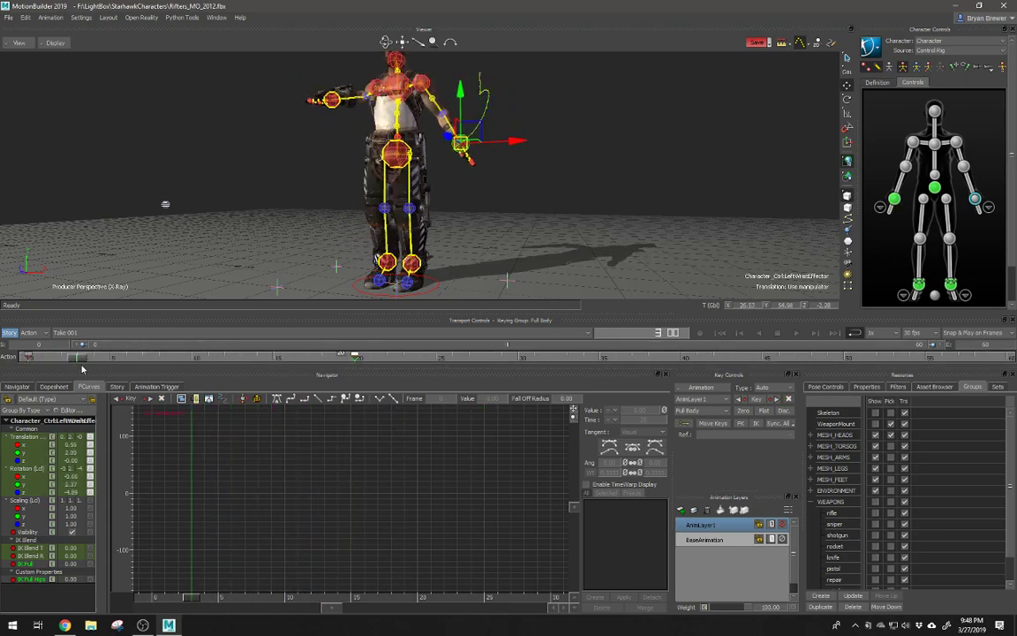
# Step: Create another animation layer at frame 0 and lower the hips effector by about 13.5 units on it
pyautogui.click(396, 157)
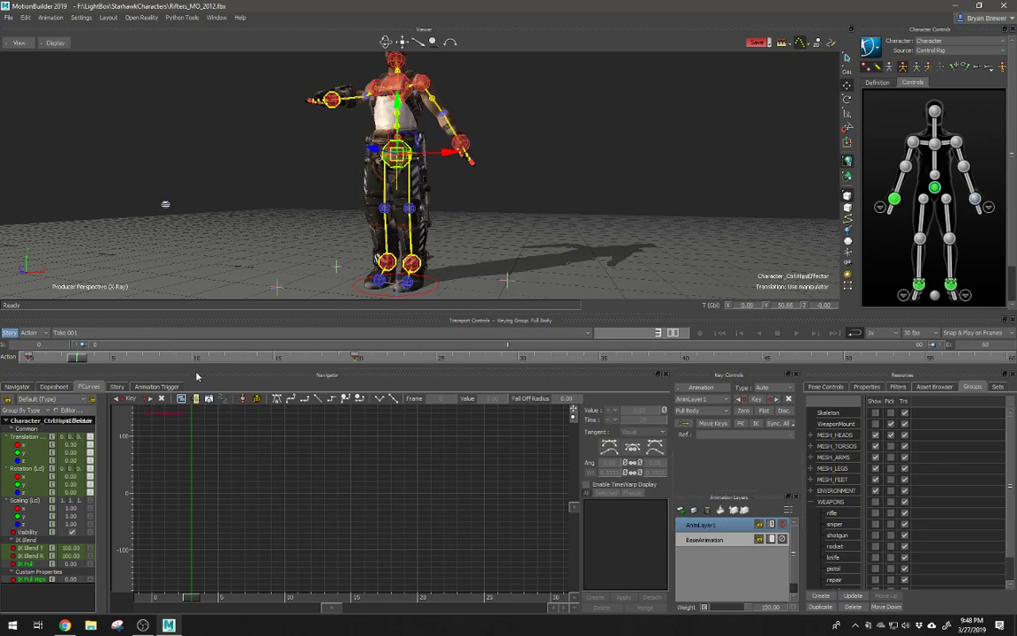
pyautogui.moveTo(79, 359); pyautogui.dragTo(20, 334)
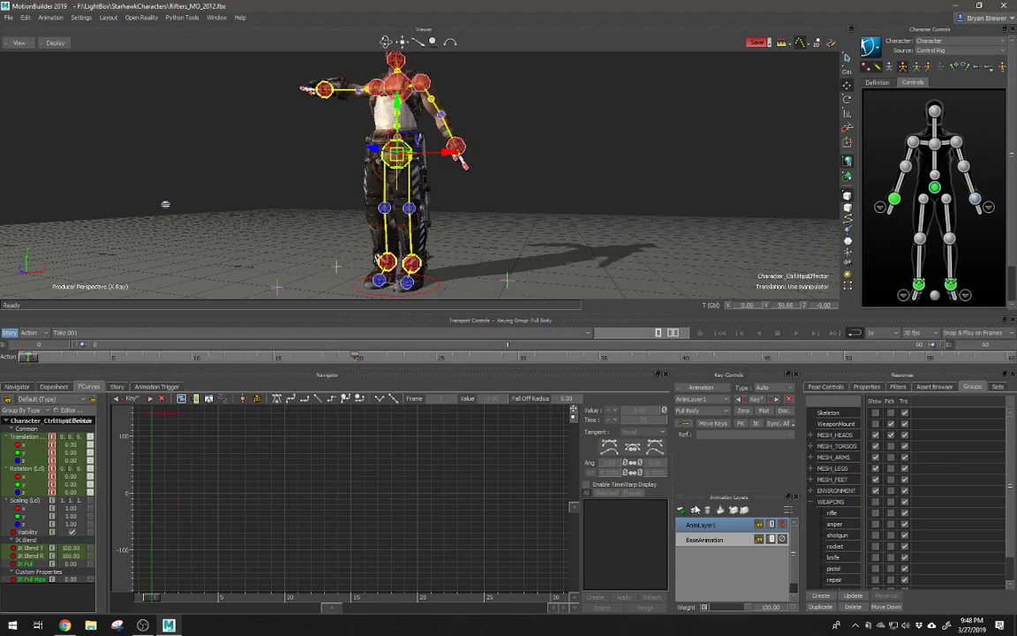
pyautogui.click(681, 510)
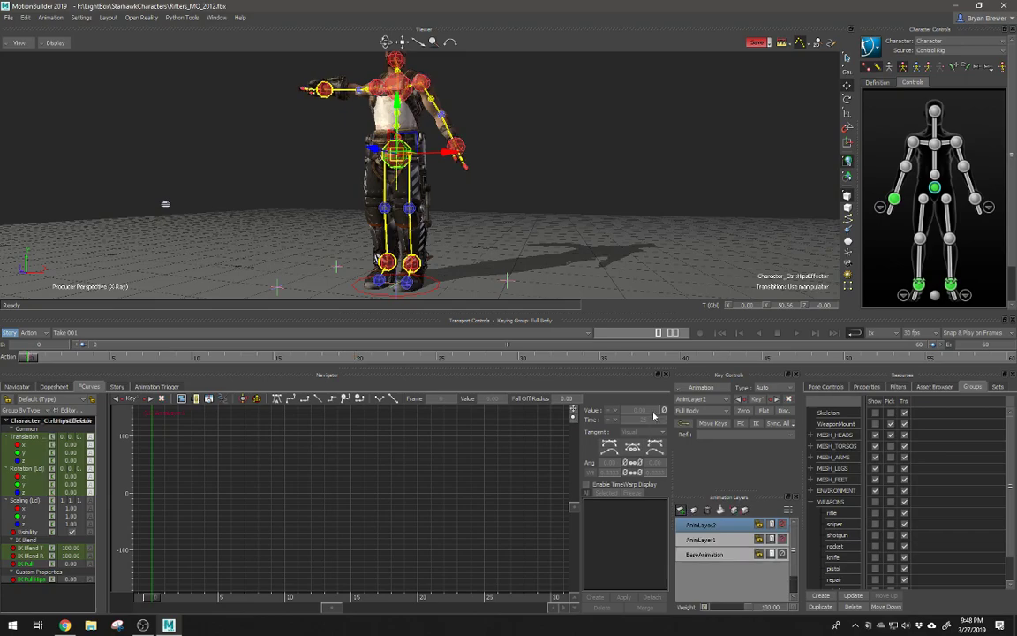
pyautogui.moveTo(397, 104); pyautogui.dragTo(397, 139)
pyautogui.press('k')
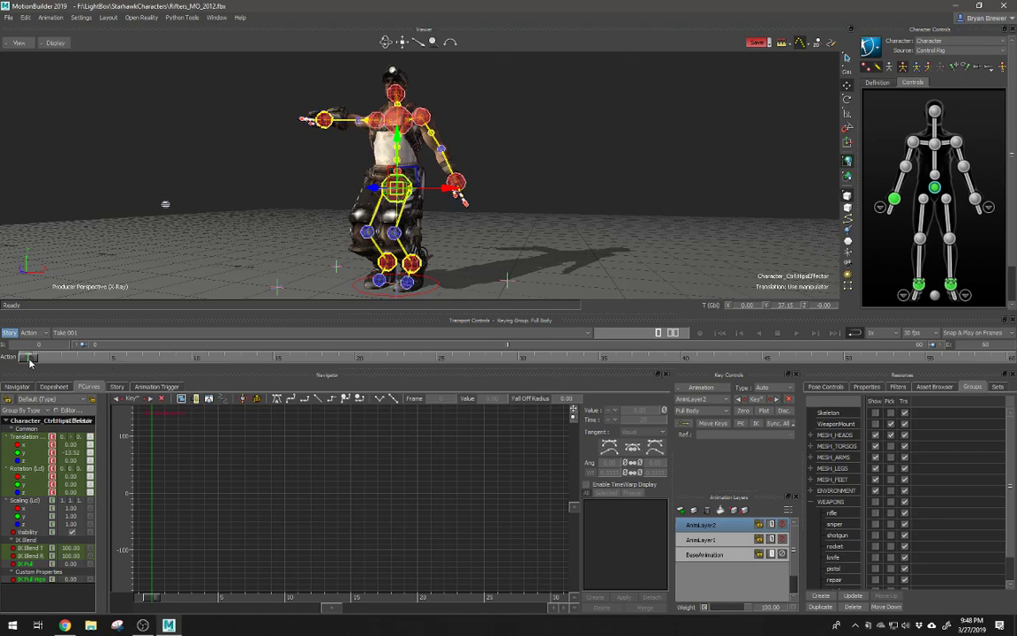
# Step: Raise the hips to a Y offset of about -8, rotate them to about 18, 23 and -15 degrees, and turn off X-Ray display
pyautogui.moveTo(30, 358)
pyautogui.mouseDown()
pyautogui.moveTo(676, 416)
pyautogui.moveTo(157, 413)
pyautogui.moveTo(419, 410)
pyautogui.moveTo(155, 406)
pyautogui.moveTo(414, 413)
pyautogui.moveTo(154, 406)
pyautogui.moveTo(139, 365)
pyautogui.moveTo(28, 362)
pyautogui.mouseUp()
pyautogui.moveTo(400, 141); pyautogui.dragTo(401, 126)
pyautogui.press('r')
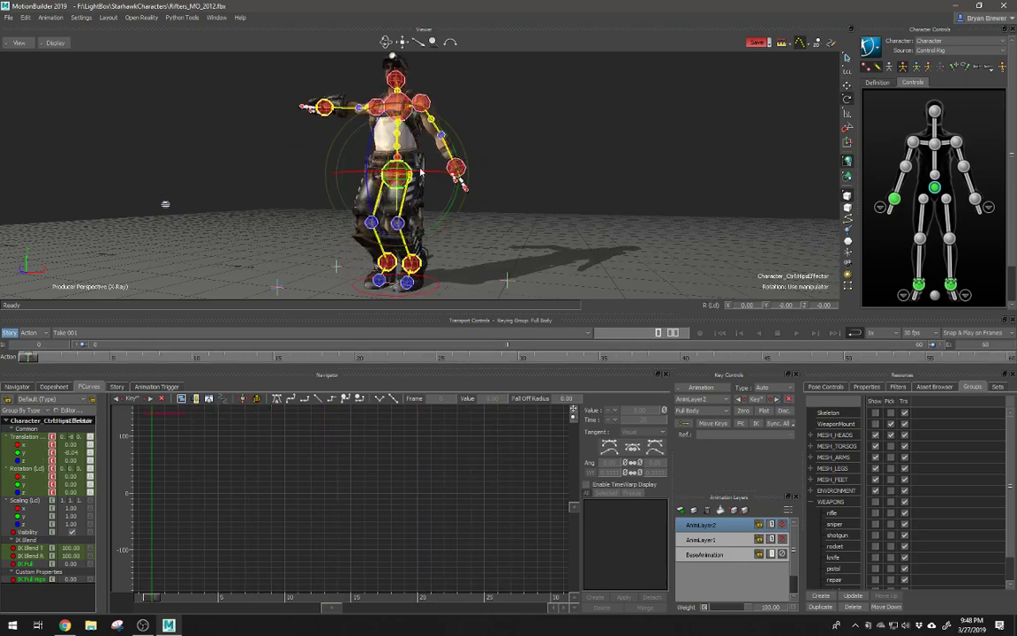
pyautogui.moveTo(420, 165); pyautogui.dragTo(358, 221)
pyautogui.moveTo(152, 407)
pyautogui.mouseDown()
pyautogui.moveTo(513, 407)
pyautogui.moveTo(152, 407)
pyautogui.mouseUp()
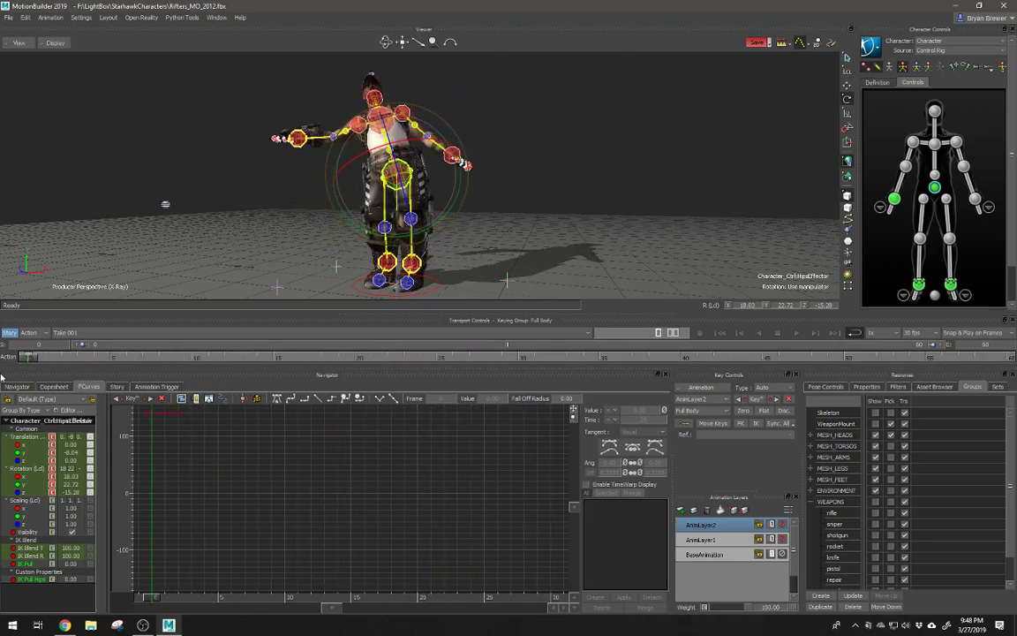
pyautogui.hotkey('ctrl', 'a')
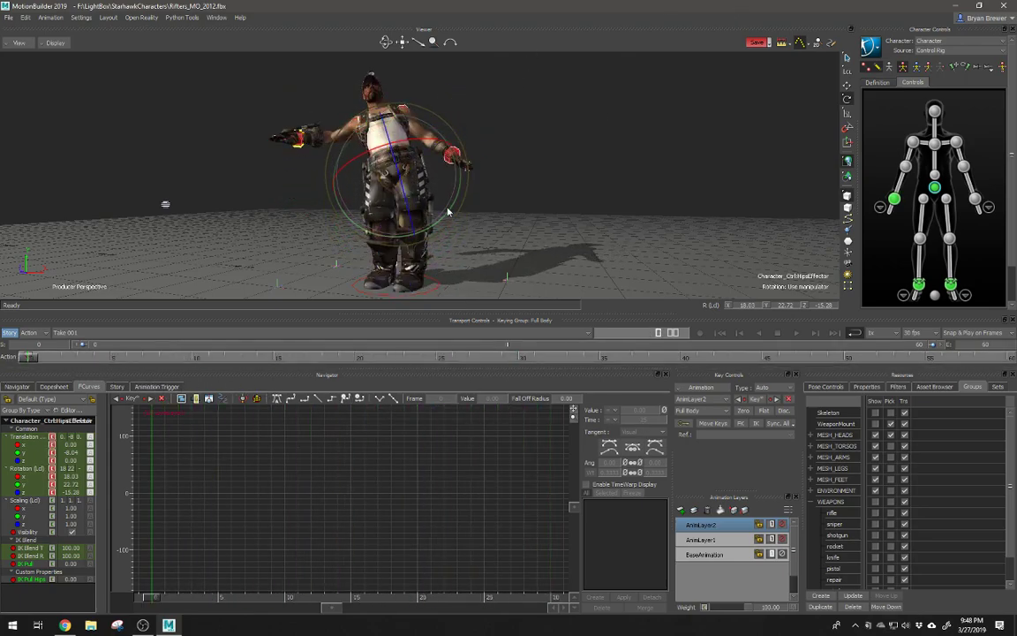
pyautogui.moveTo(468, 196)
pyautogui.keyDown('ctrl'); pyautogui.keyDown('shift'); pyautogui.mouseDown()
pyautogui.moveTo(504, 182)
pyautogui.moveTo(623, 389)
pyautogui.mouseUp(); pyautogui.keyUp('shift'); pyautogui.keyUp('ctrl')
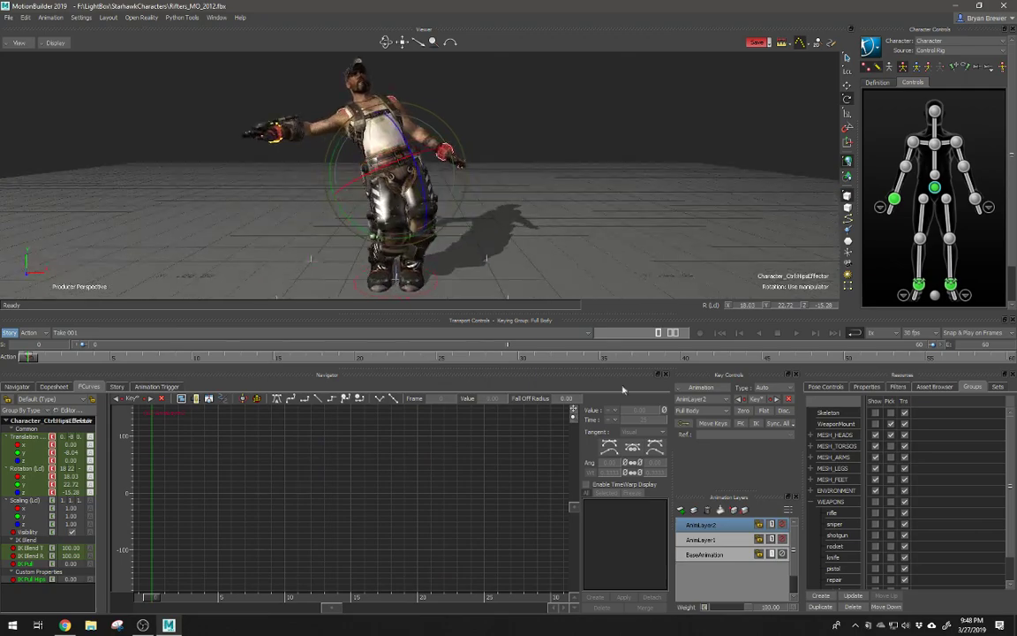
# Step: Delete AnimLayer1 and AnimLayer2 together, leaving only BaseAnimation
pyautogui.click(724, 542)
pyautogui.rightClick(725, 540)
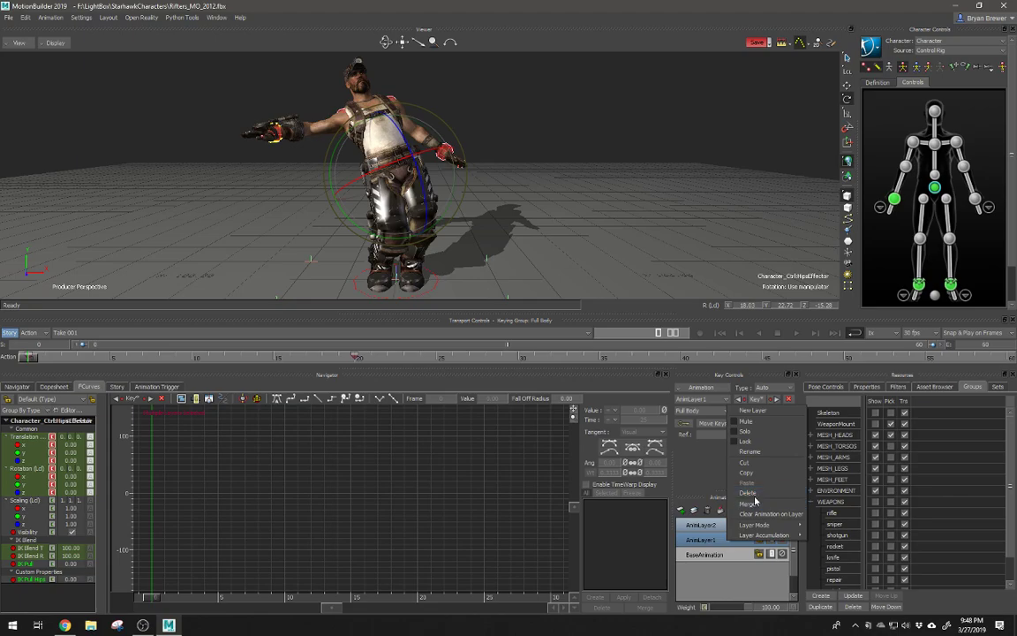
pyautogui.click(722, 581)
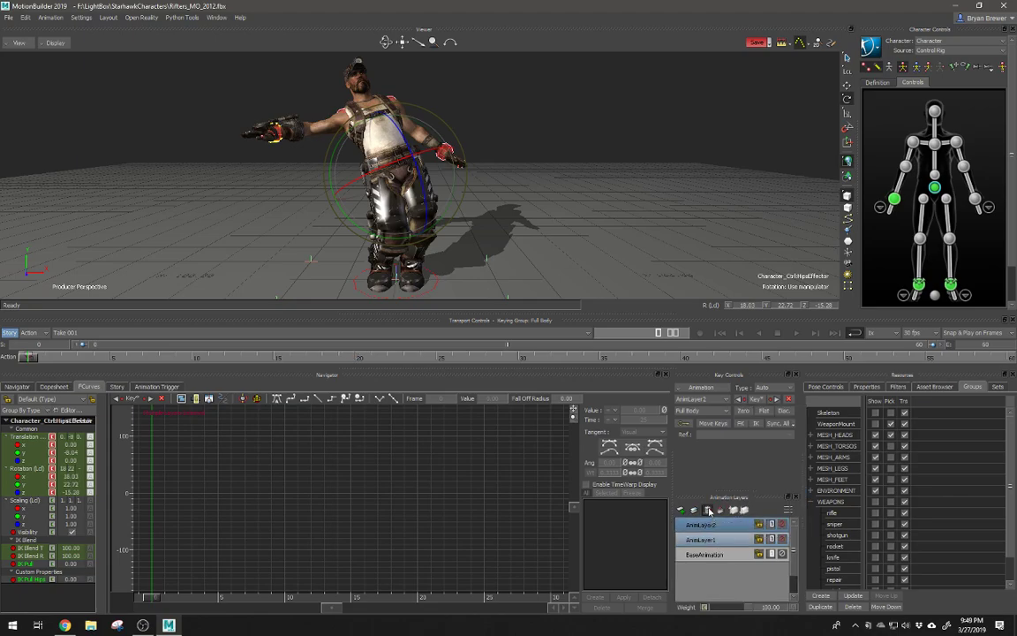
pyautogui.click(709, 510)
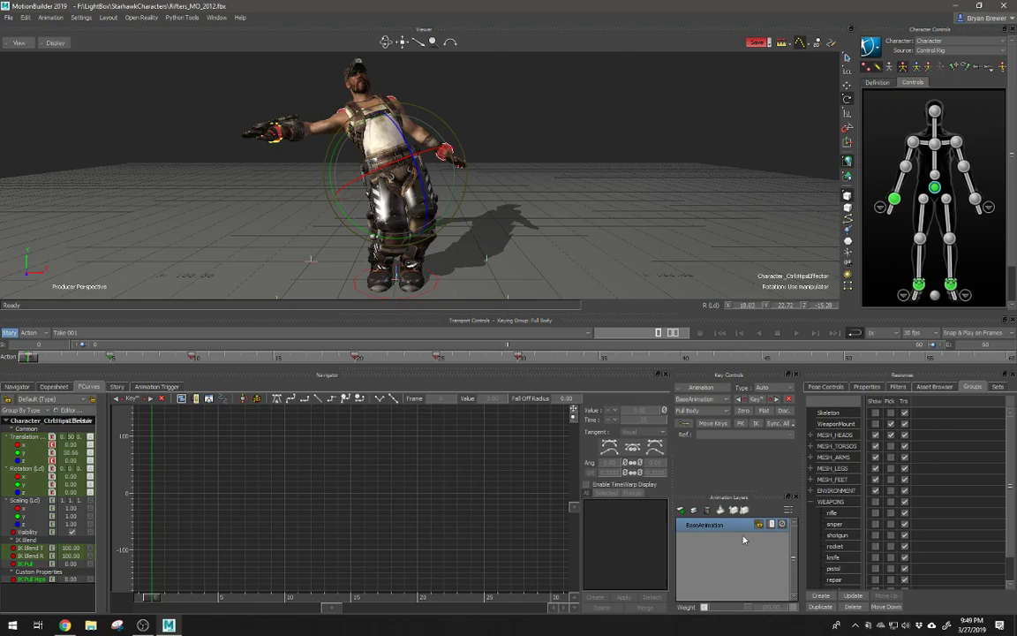
# Step: Check the character's command menu, including its Bake (Plot) and Add to Selection entries, and show the Pose Controls
pyautogui.click(874, 51)
pyautogui.moveTo(890, 104)
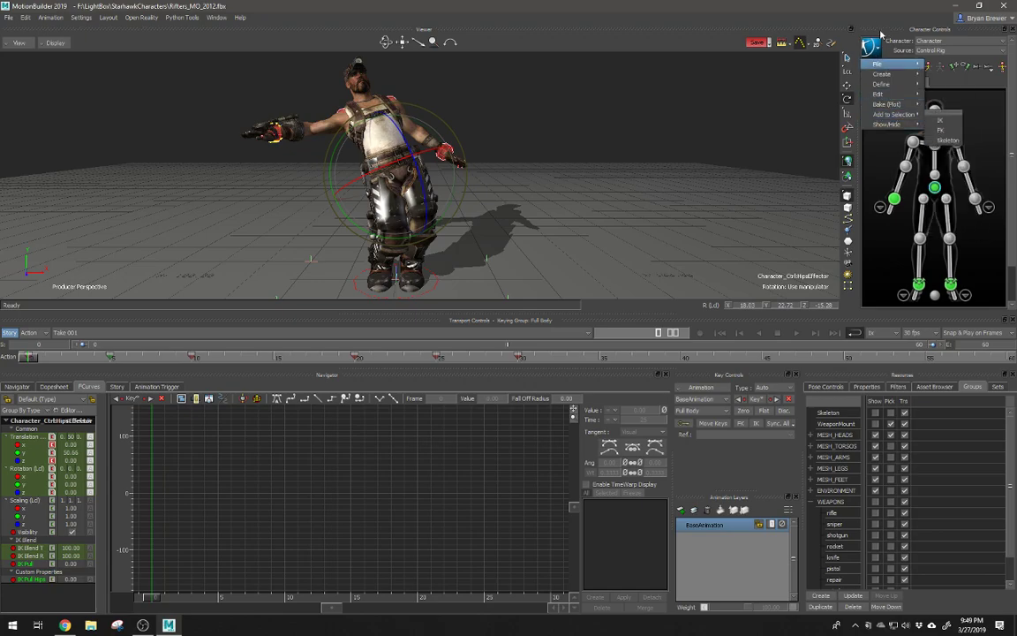
pyautogui.click(847, 30)
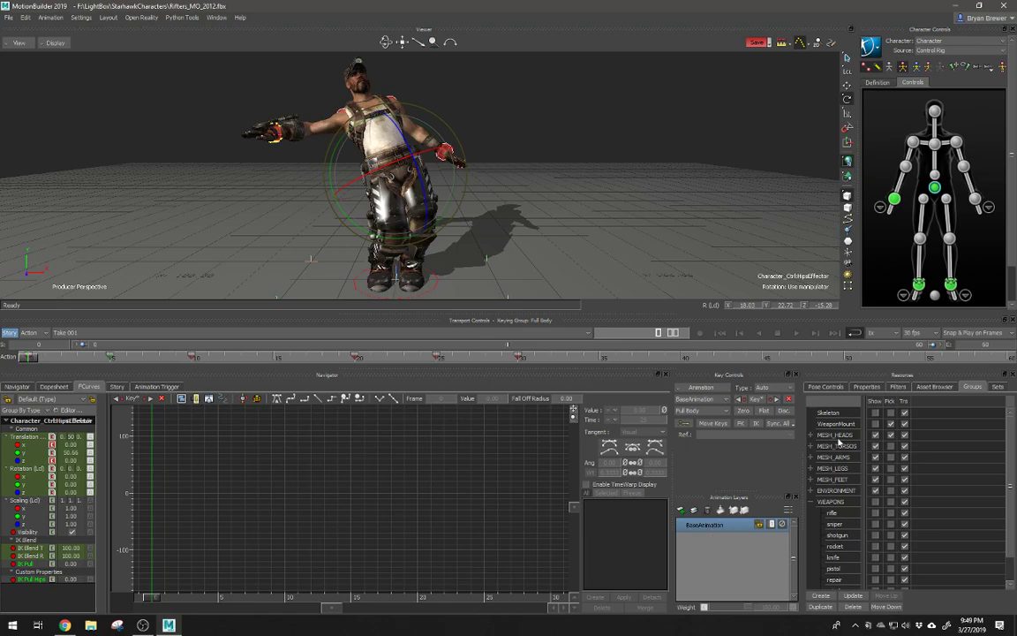
pyautogui.click(839, 388)
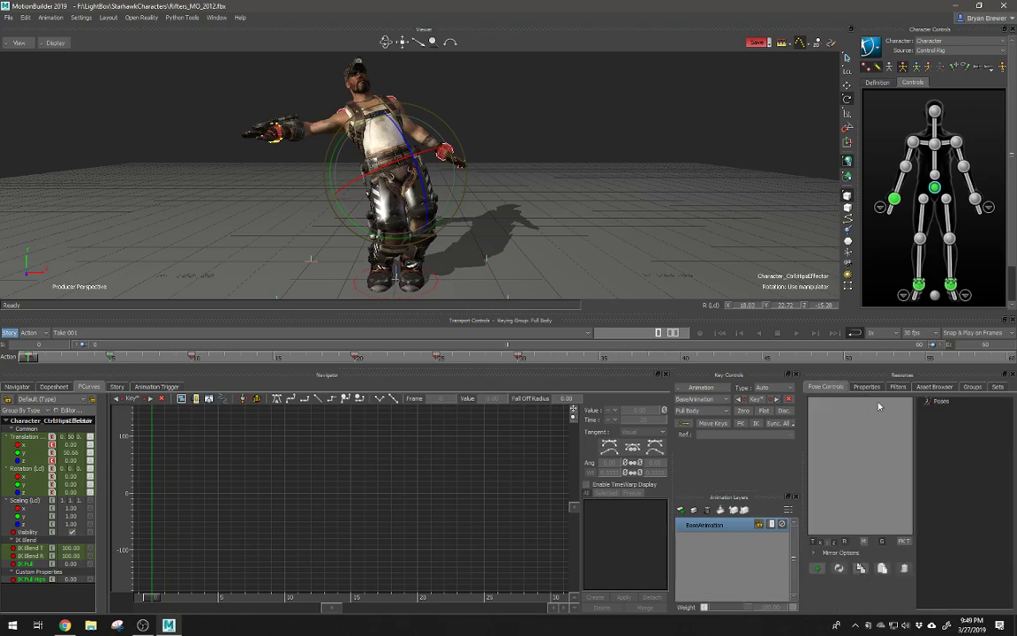
pyautogui.keyDown('ctrl'); pyautogui.keyDown('shift'); pyautogui.moveTo(402, 195); pyautogui.dragTo(628, 264); pyautogui.keyUp('shift'); pyautogui.keyUp('ctrl')
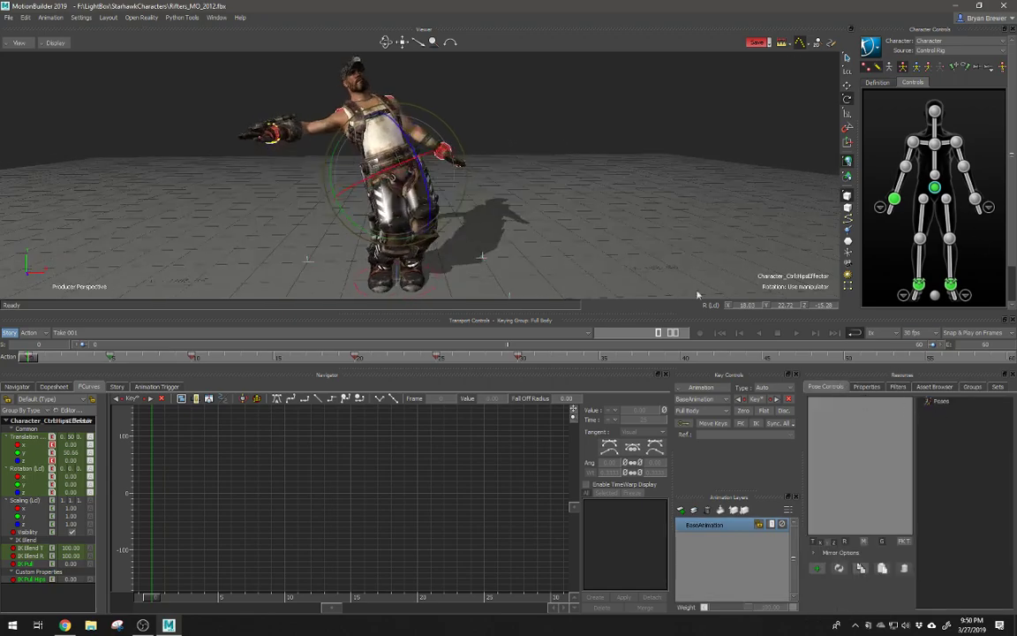
# Step: Store the character's current stance as a new character pose
pyautogui.press('t')
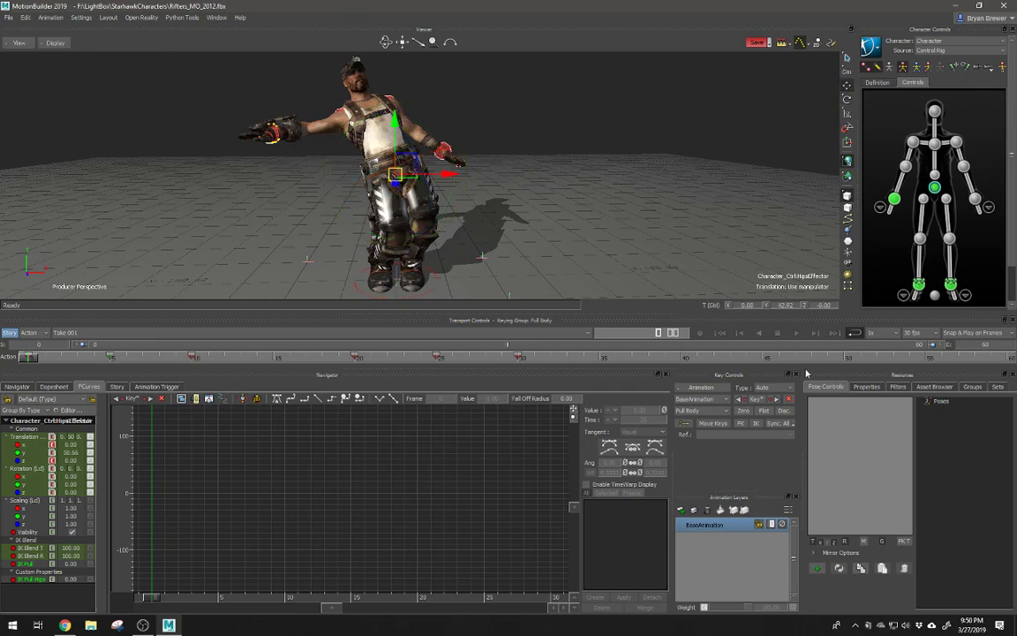
pyautogui.click(818, 567)
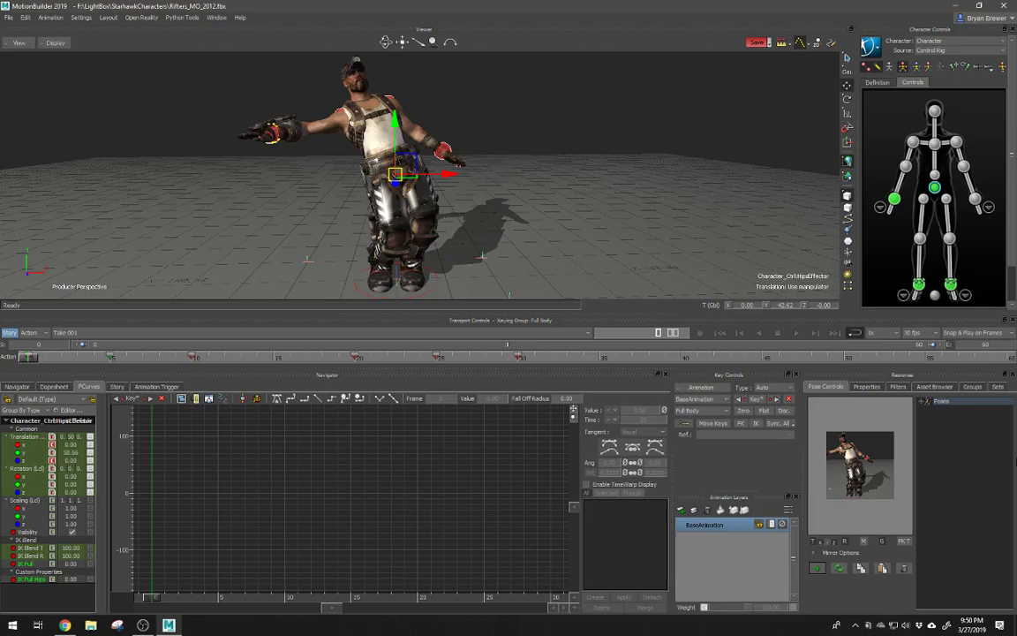
# Step: Move the hips to about X 22.6, Y 34 and paste the stored pose back onto the character
pyautogui.keyDown('ctrl'); pyautogui.keyDown('shift'); pyautogui.moveTo(458, 219); pyautogui.dragTo(447, 249); pyautogui.keyUp('shift'); pyautogui.keyUp('ctrl')
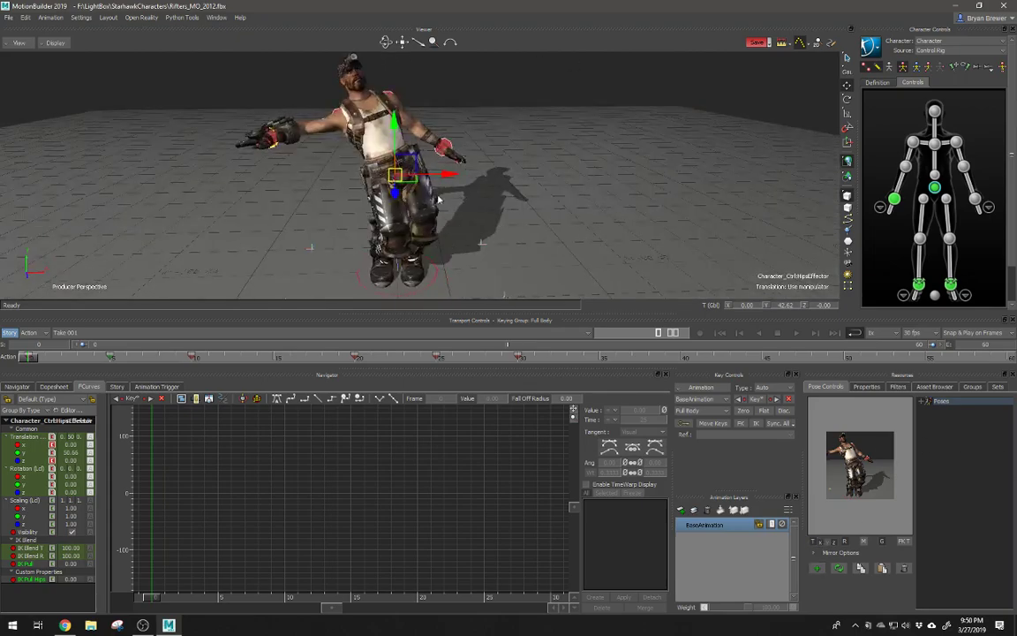
pyautogui.moveTo(405, 166); pyautogui.dragTo(464, 185)
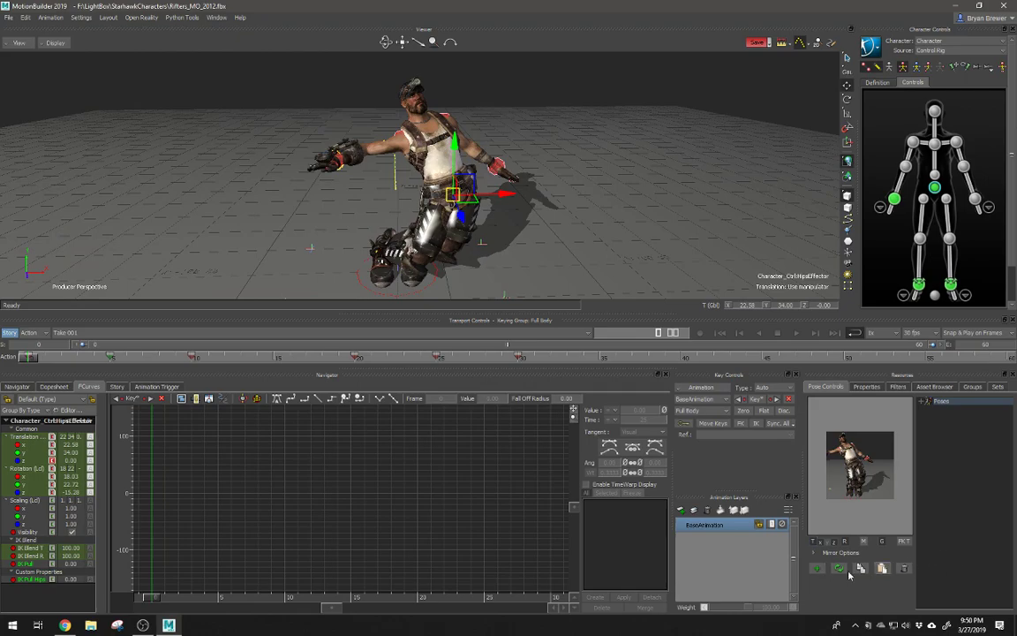
pyautogui.click(881, 570)
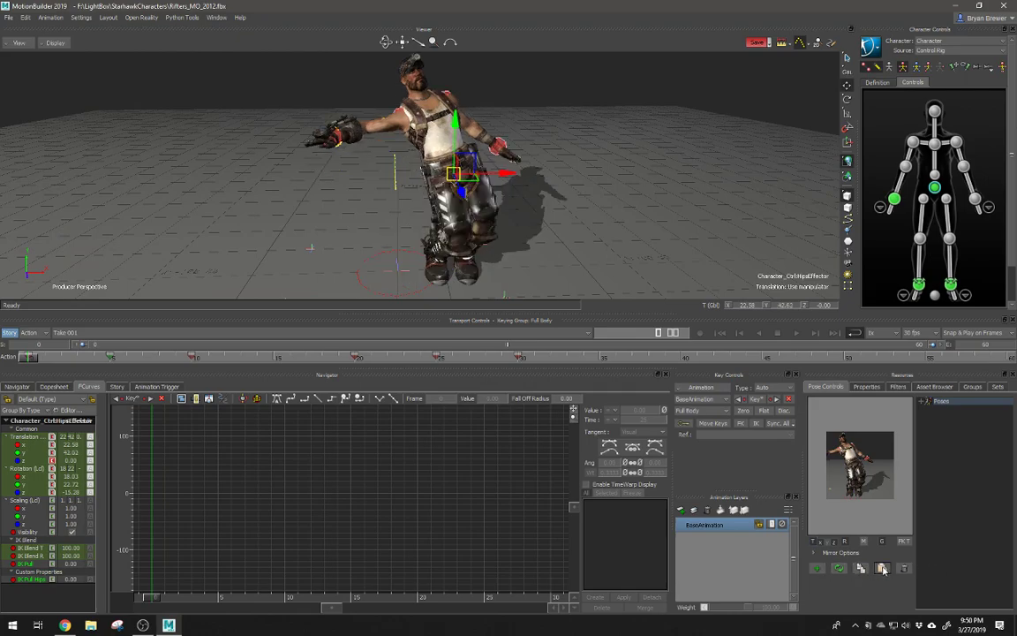
# Step: Reposition and rotate the hips, then paste the stored pose with rotation matching on, and once more with translation matching off
pyautogui.click(923, 402)
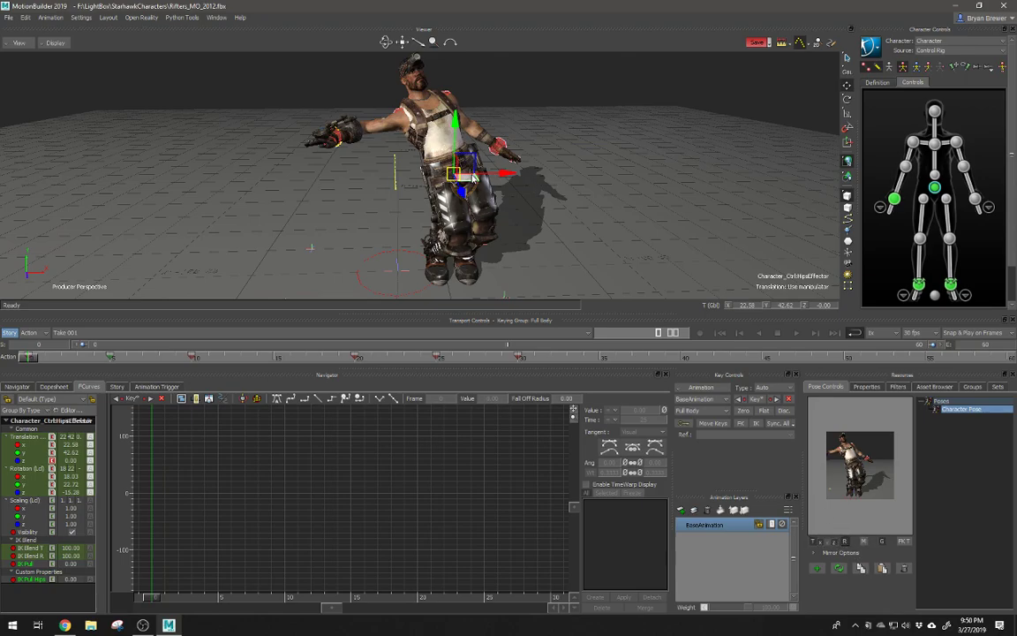
pyautogui.click(521, 196)
pyautogui.click(937, 188)
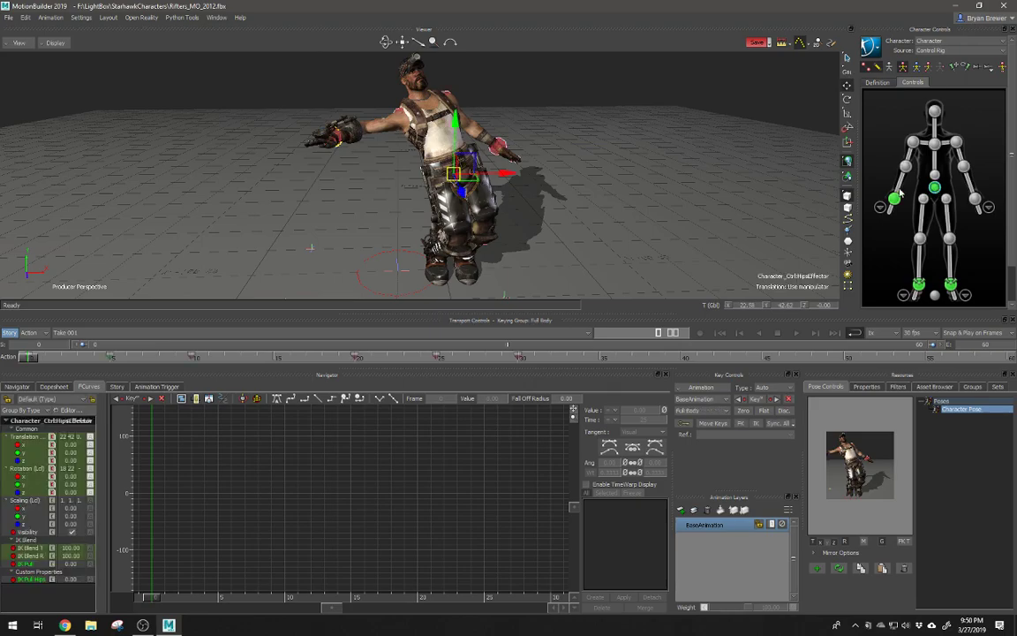
pyautogui.click(880, 567)
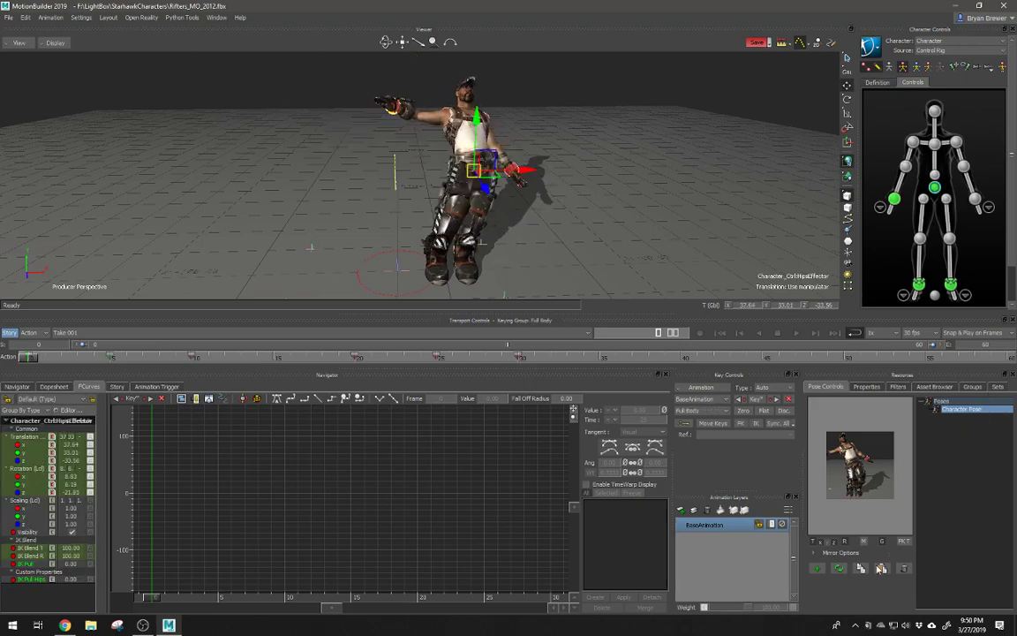
pyautogui.hotkey('ctrl', 'z')
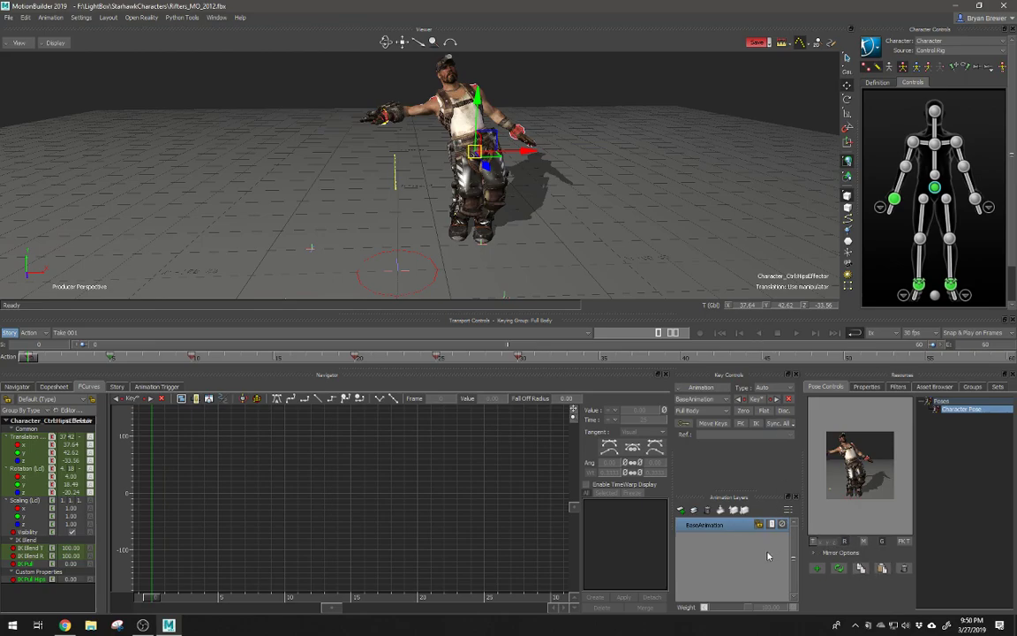
pyautogui.click(882, 570)
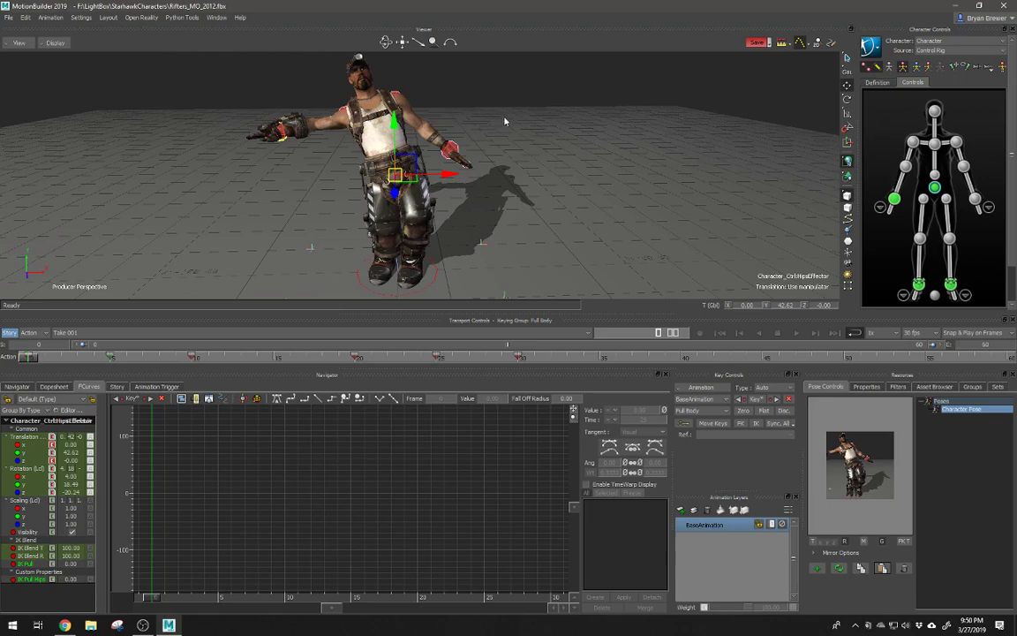
# Step: Undo a trial lift of the hips, release all pinning, and raise the whole character to about Y 82.7
pyautogui.moveTo(400, 123); pyautogui.dragTo(404, 23)
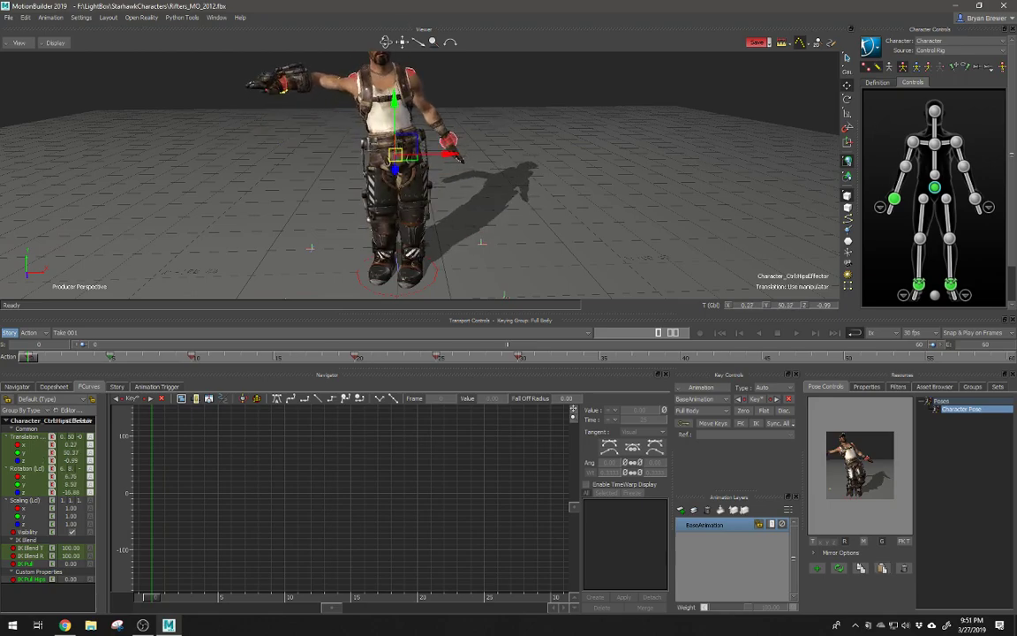
pyautogui.hotkey('ctrl', 'z')
pyautogui.keyDown('shift'); pyautogui.click(950, 284); pyautogui.keyUp('shift')
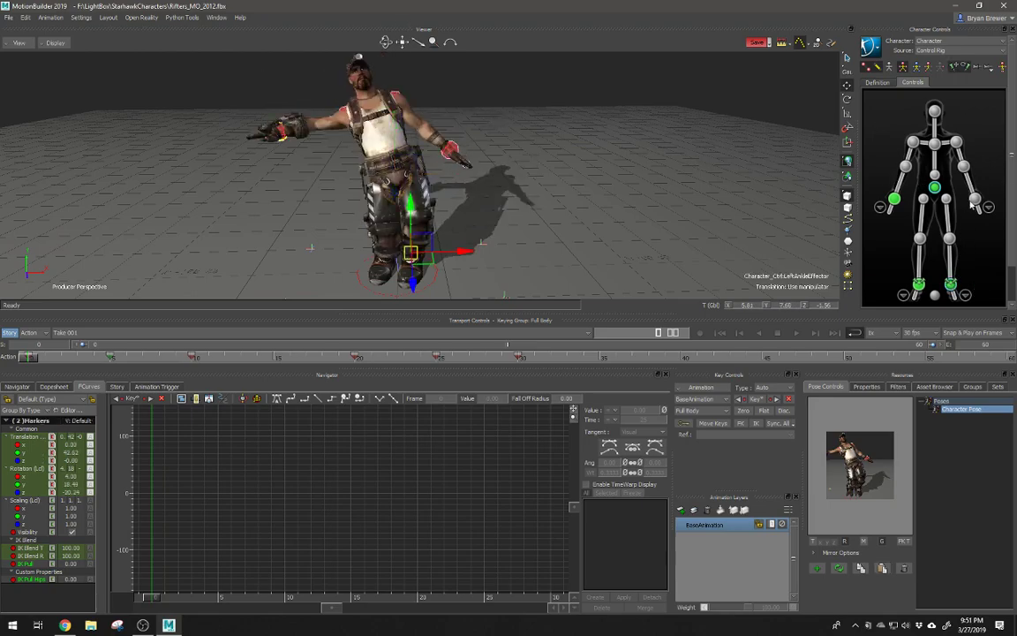
pyautogui.click(978, 67)
pyautogui.click(933, 188)
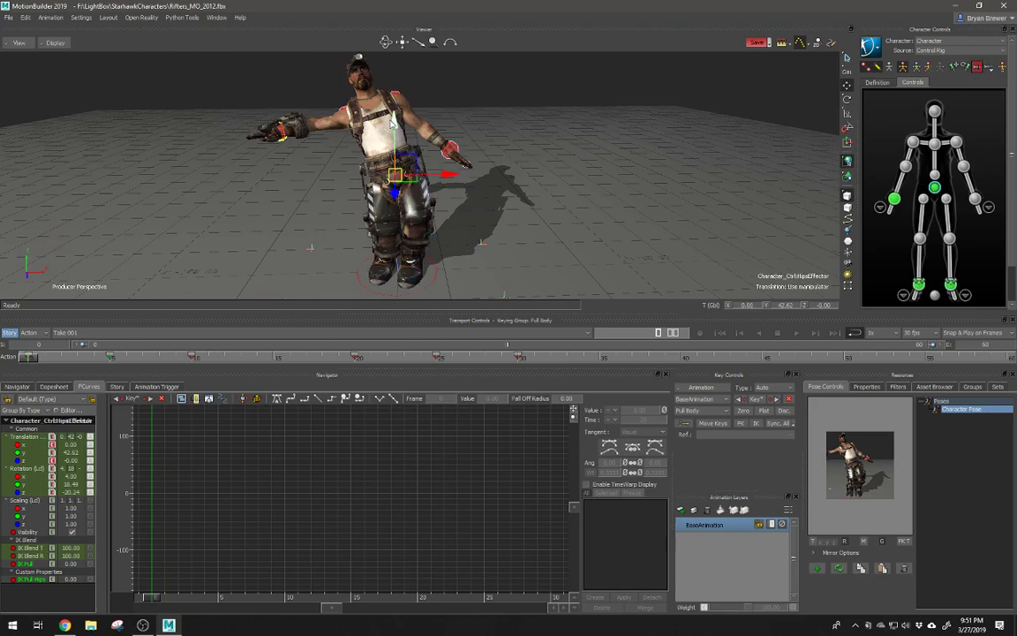
pyautogui.moveTo(398, 113); pyautogui.dragTo(409, 19)
# Step: Rotate the hips and paste the stored pose with rotation matching on, then paste it again with rotation matching off
pyautogui.scroll(-2, 470, 111)
pyautogui.keyDown('alt'); pyautogui.moveTo(469, 112); pyautogui.dragTo(476, 82); pyautogui.keyUp('alt')
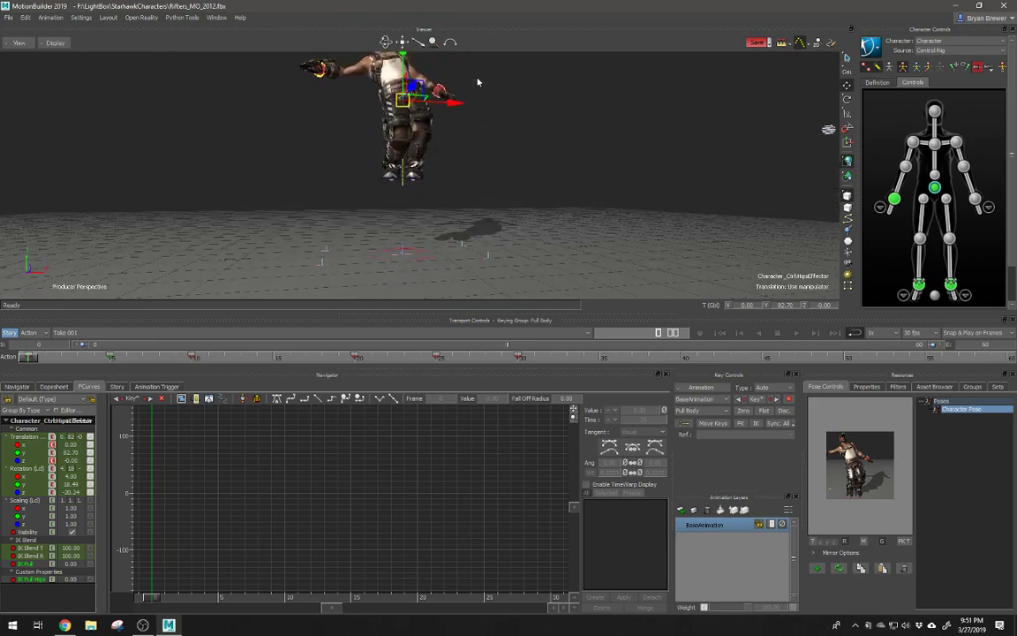
pyautogui.keyDown('alt'); pyautogui.moveTo(501, 82); pyautogui.dragTo(509, 104, button='middle'); pyautogui.keyUp('alt')
pyautogui.keyDown('alt'); pyautogui.moveTo(507, 105); pyautogui.dragTo(483, 130); pyautogui.keyUp('alt')
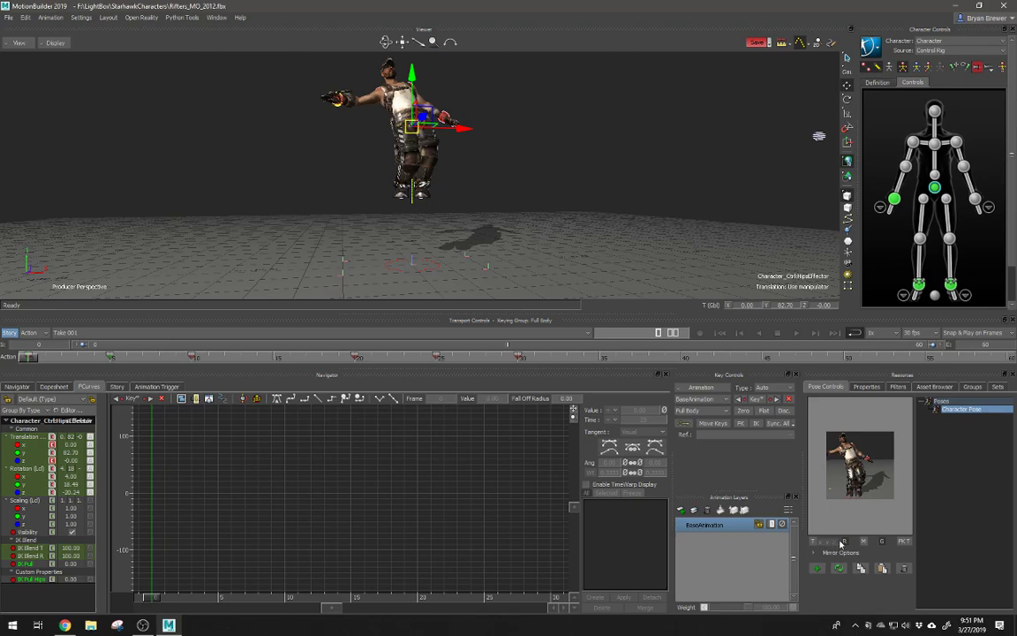
pyautogui.keyDown('alt'); pyautogui.moveTo(607, 118); pyautogui.dragTo(582, 144); pyautogui.keyUp('alt')
pyautogui.press('e')
pyautogui.moveTo(433, 130); pyautogui.dragTo(492, 128)
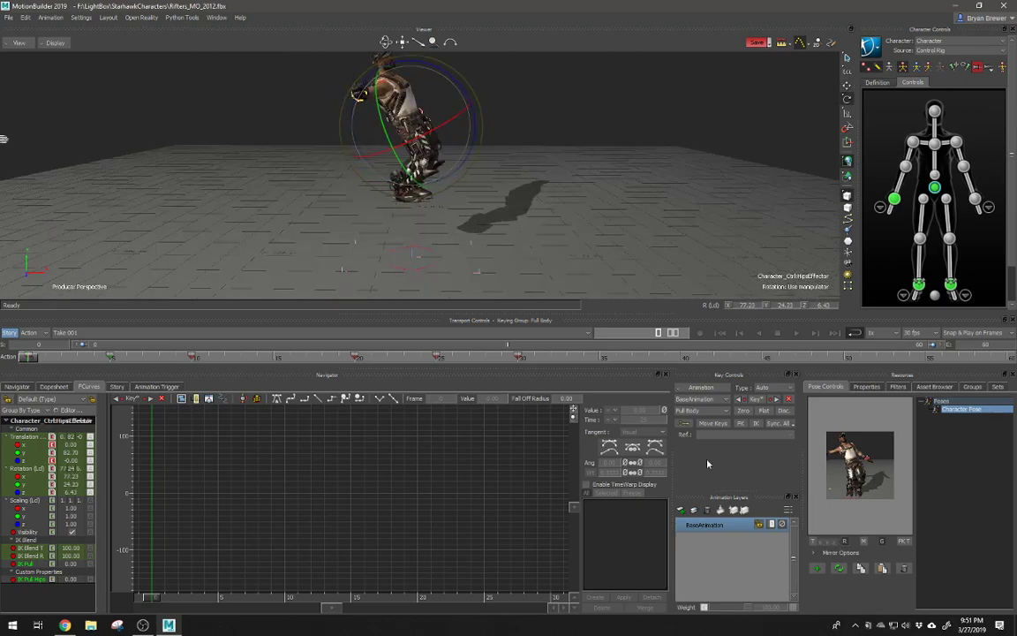
pyautogui.click(882, 569)
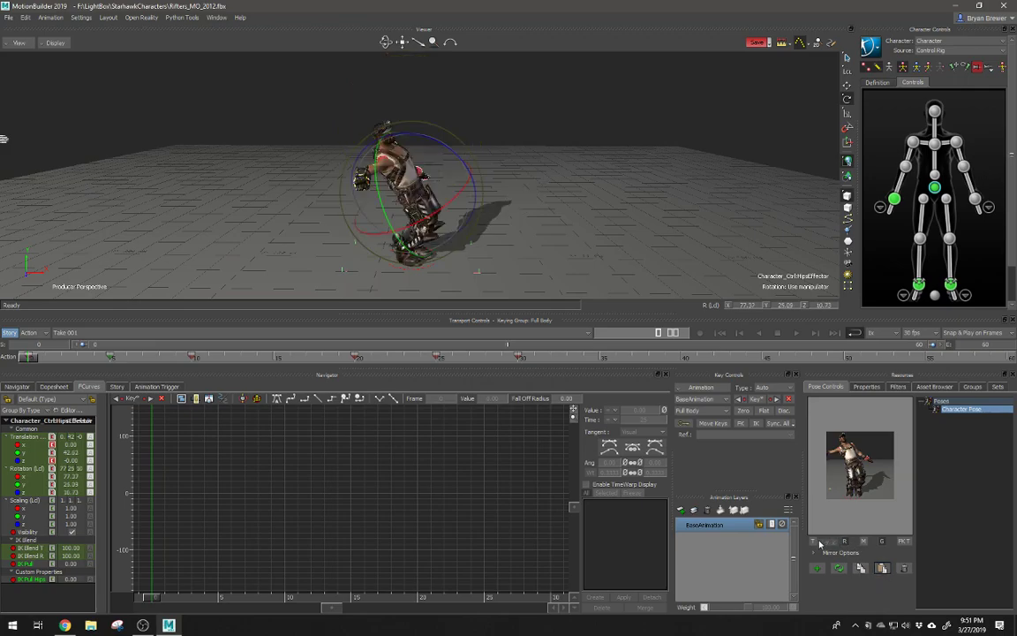
pyautogui.click(883, 569)
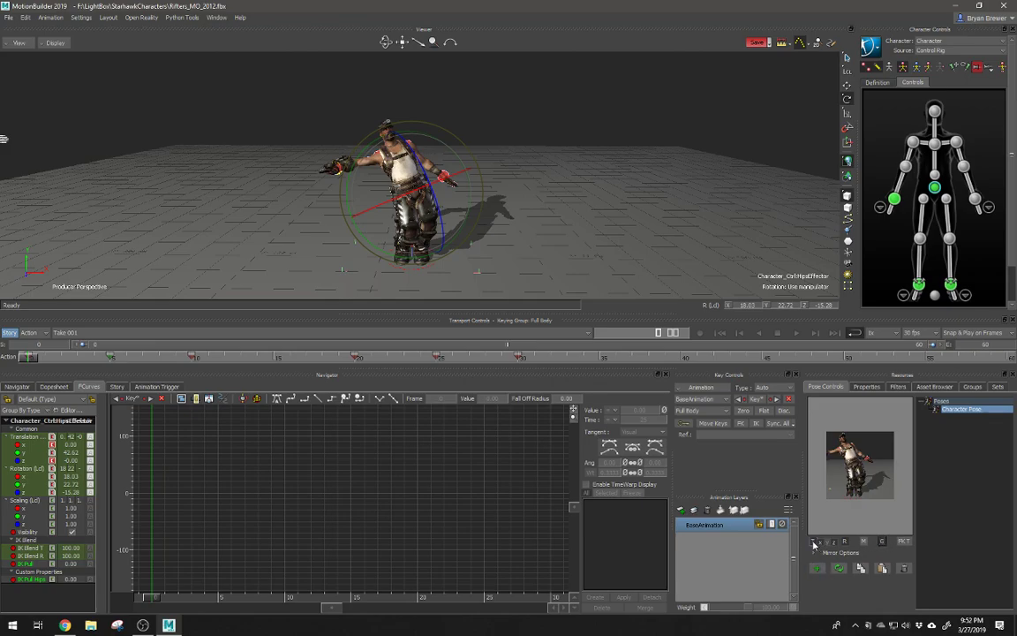
# Step: Move the hips to about X 26.8, Z -72.6 and paste the stored pose with X translation matching off
pyautogui.keyDown('ctrl'); pyautogui.moveTo(486, 175); pyautogui.dragTo(454, 206); pyautogui.keyUp('ctrl')
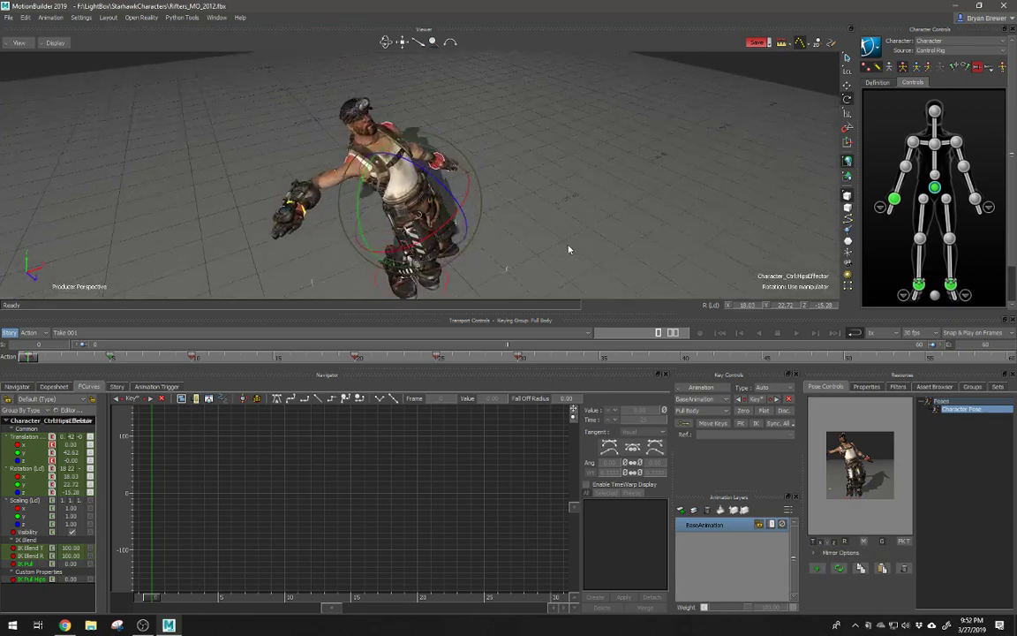
pyautogui.press('t')
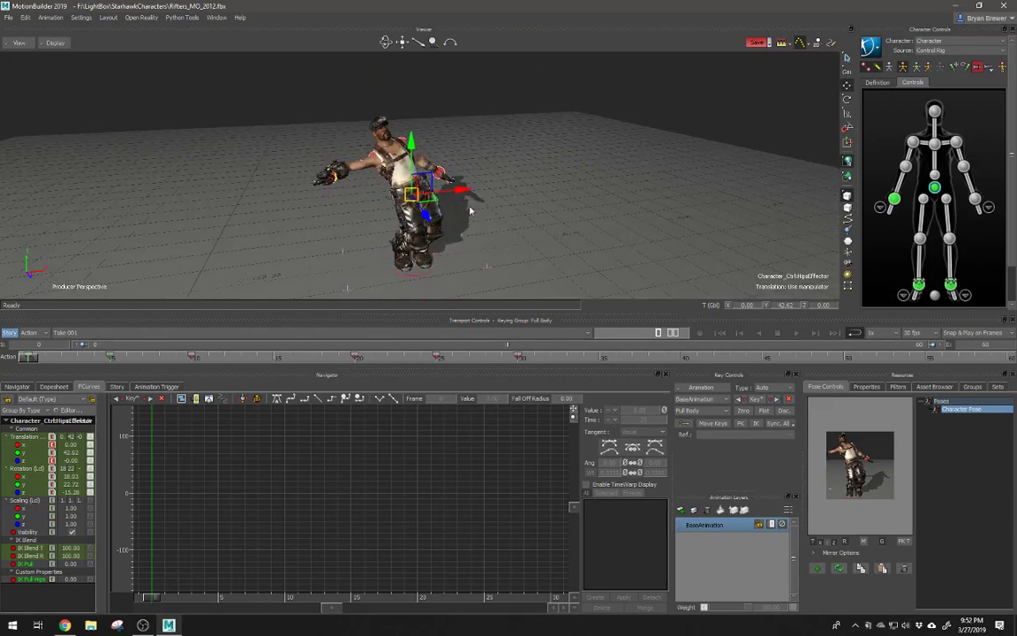
pyautogui.moveTo(489, 204)
pyautogui.keyDown('ctrl'); pyautogui.keyDown('shift'); pyautogui.mouseDown()
pyautogui.moveTo(461, 217)
pyautogui.moveTo(477, 189)
pyautogui.mouseUp(); pyautogui.keyUp('shift'); pyautogui.keyUp('ctrl')
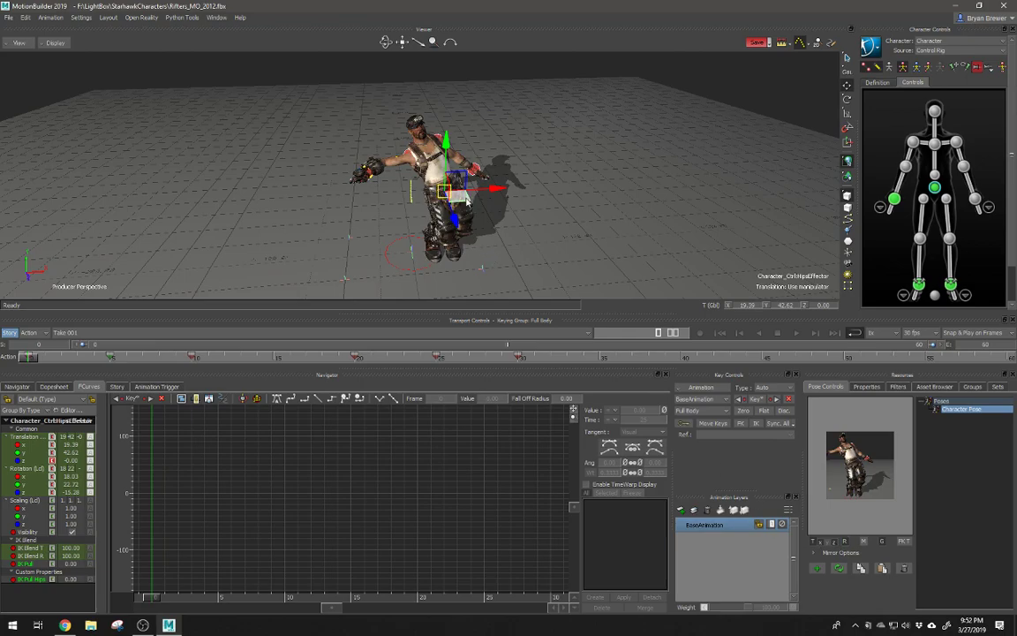
pyautogui.moveTo(445, 192); pyautogui.dragTo(444, 163)
pyautogui.scroll(-2, 504, 175)
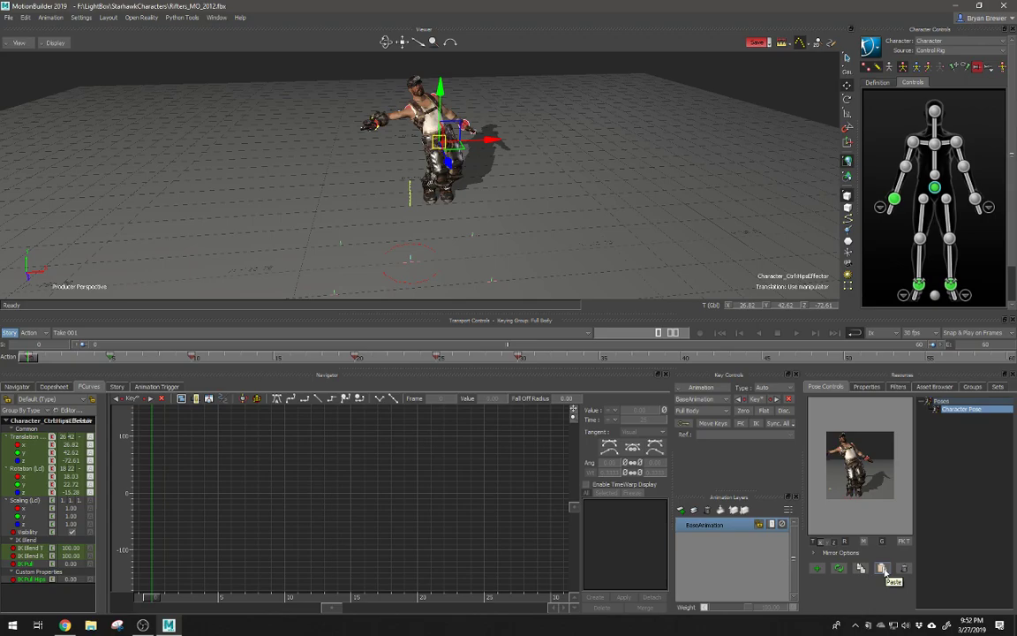
pyautogui.click(885, 570)
pyautogui.keyDown('alt'); pyautogui.moveTo(397, 207); pyautogui.dragTo(517, 251); pyautogui.keyUp('alt')
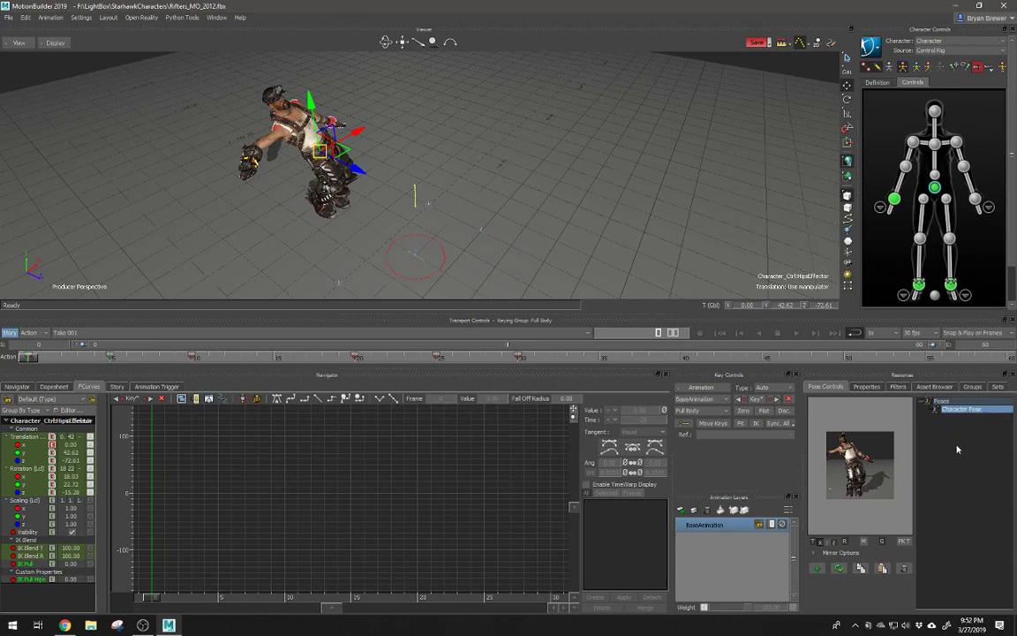
# Step: Insert a folder under Poses and move Character Pose into it
pyautogui.rightClick(968, 409)
pyautogui.click(945, 557)
pyautogui.rightClick(944, 405)
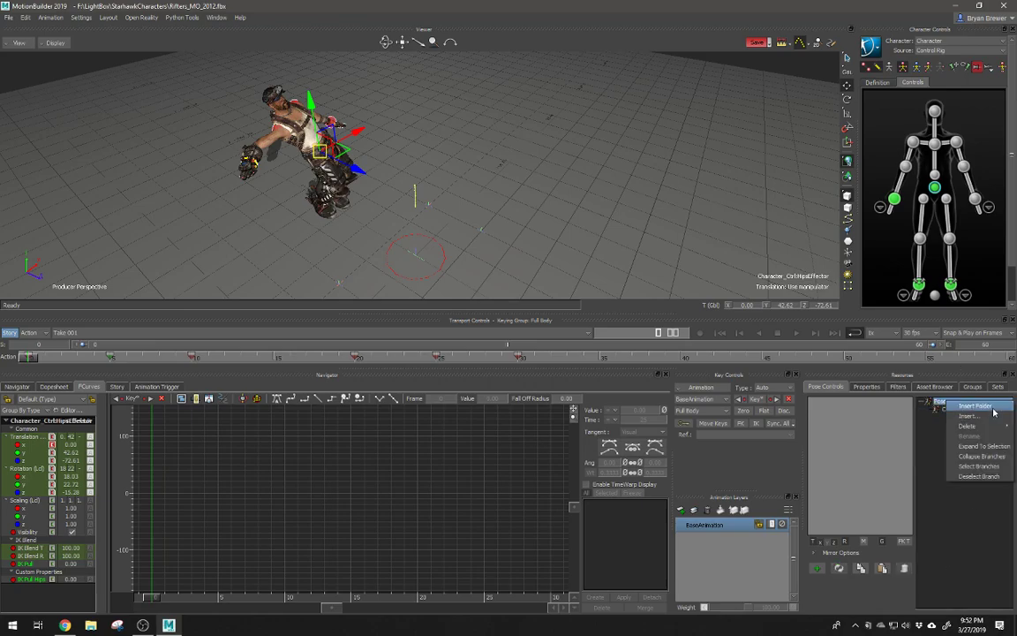
pyautogui.click(971, 408)
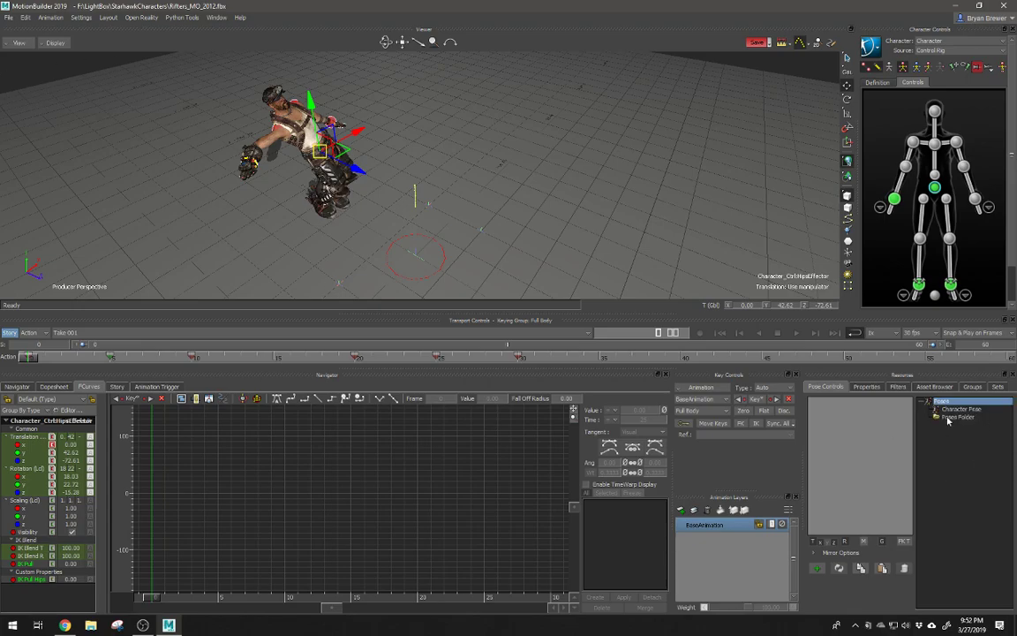
pyautogui.click(16, 387)
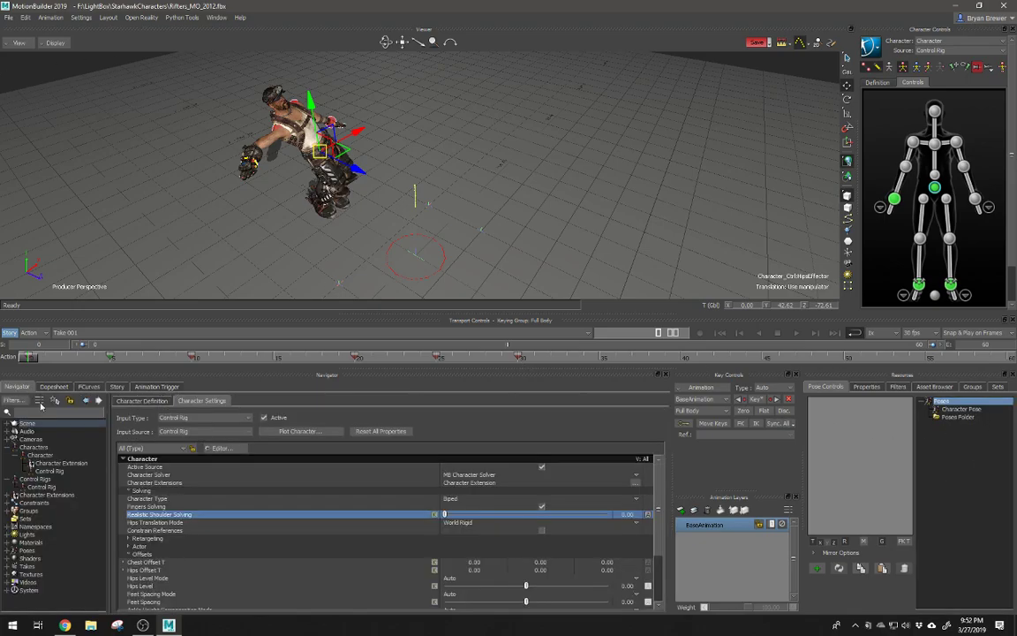
pyautogui.click(965, 416)
pyautogui.moveTo(967, 408); pyautogui.dragTo(965, 420)
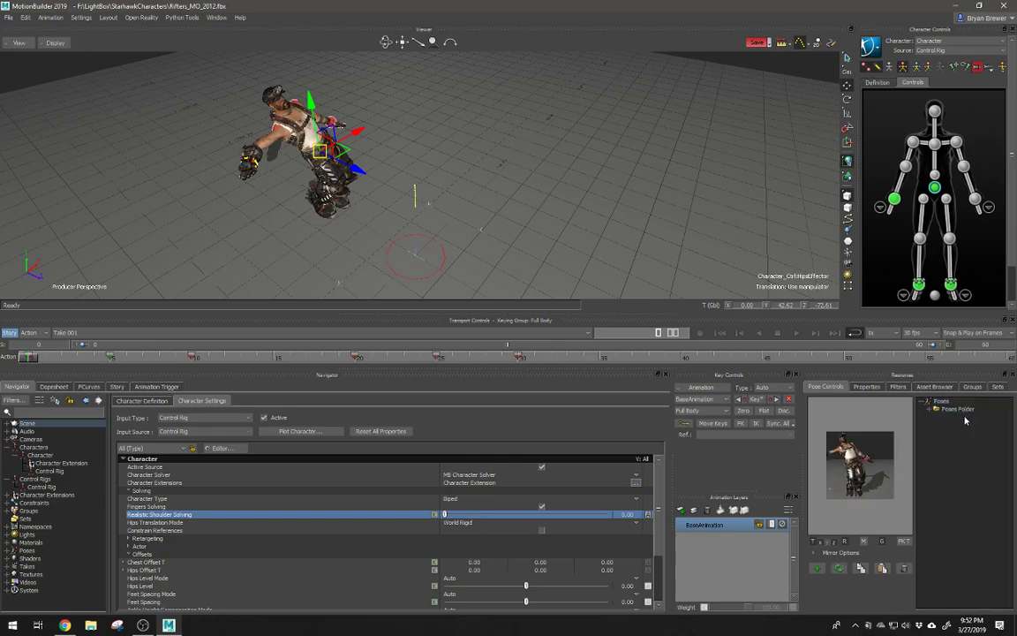
pyautogui.rightClick(948, 412)
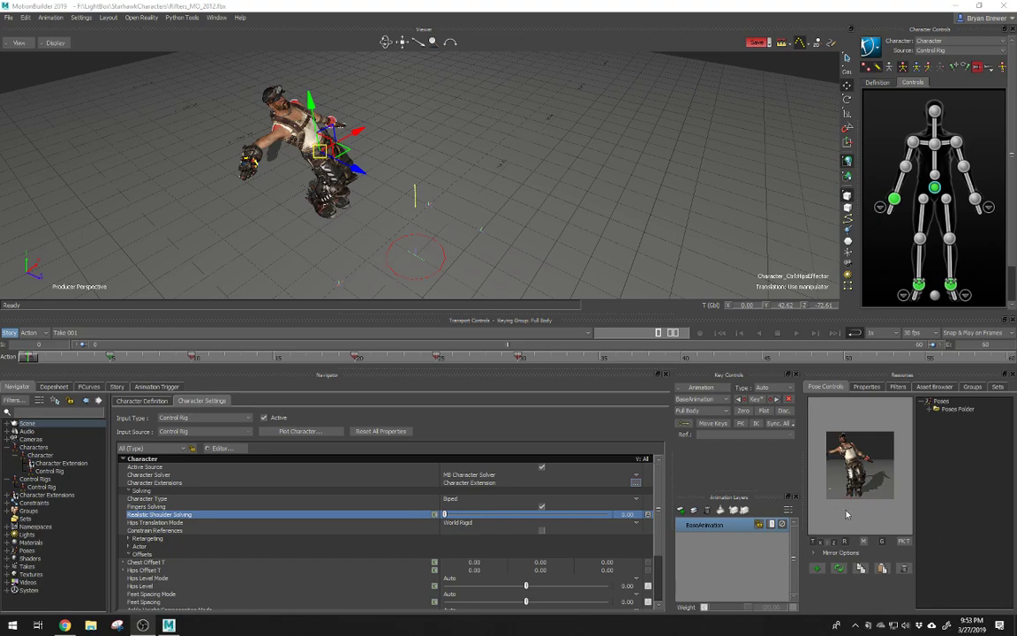
# Step: Examine the properties of the hips effector, the right wrist effector and the LeftHandFloor null, including its Null Settings, grouping options and Visibility
pyautogui.click(866, 387)
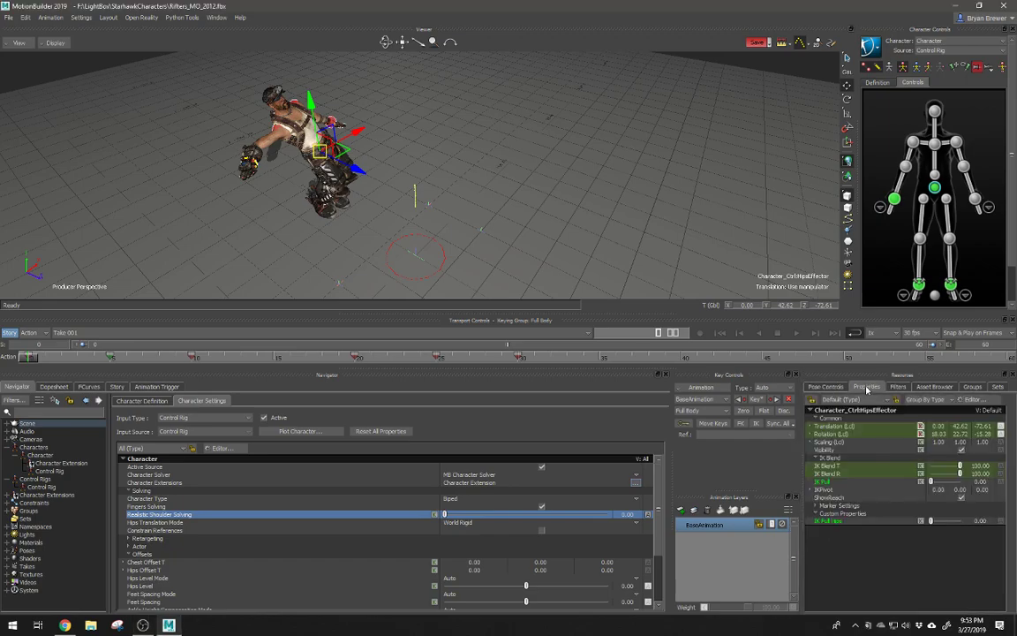
pyautogui.click(249, 162)
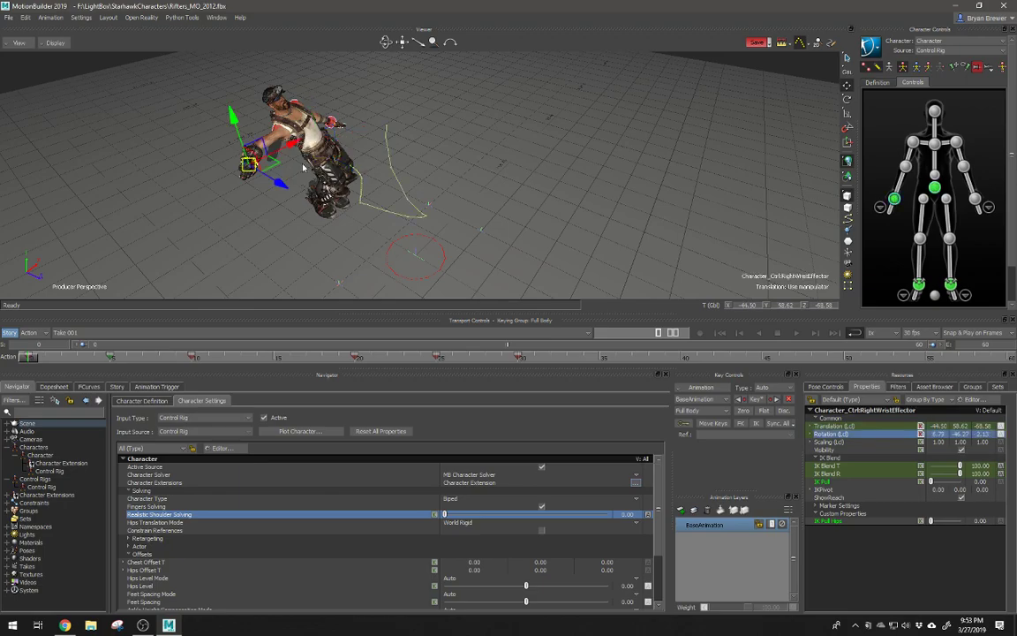
pyautogui.click(481, 232)
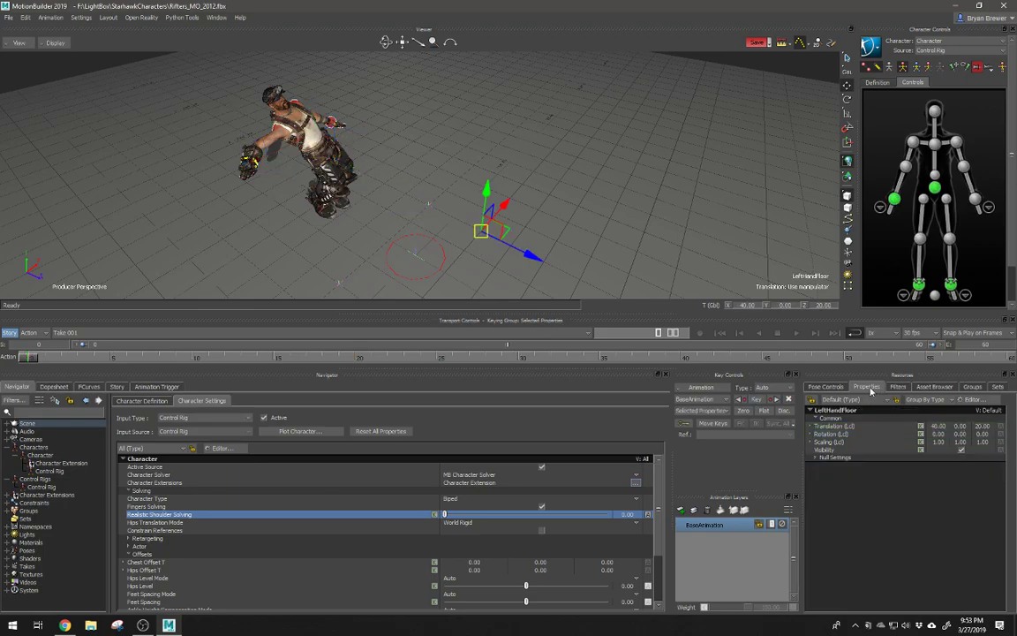
pyautogui.click(815, 457)
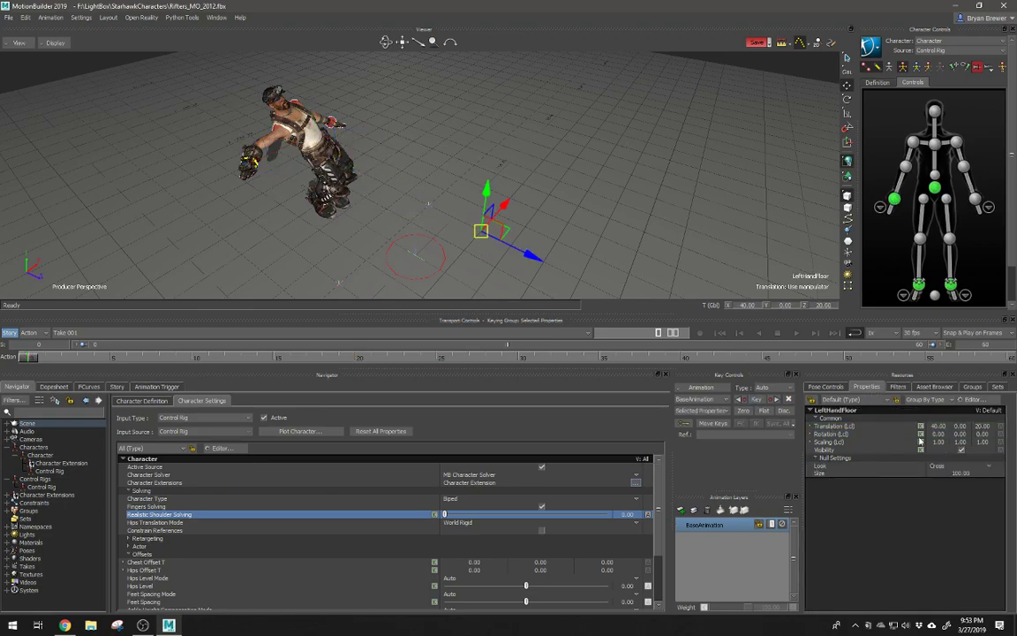
pyautogui.click(951, 402)
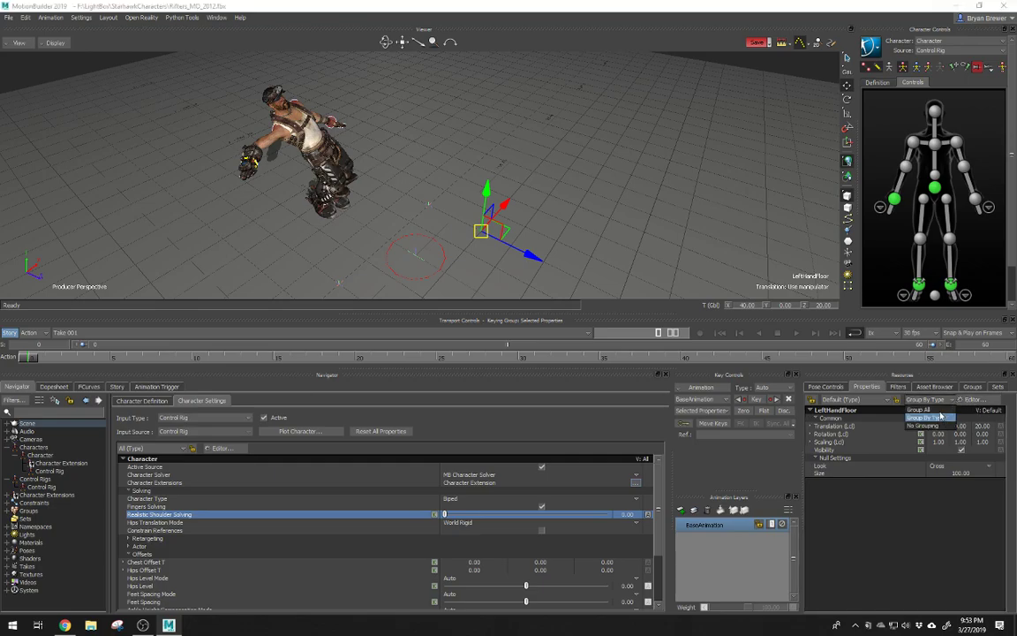
pyautogui.click(921, 523)
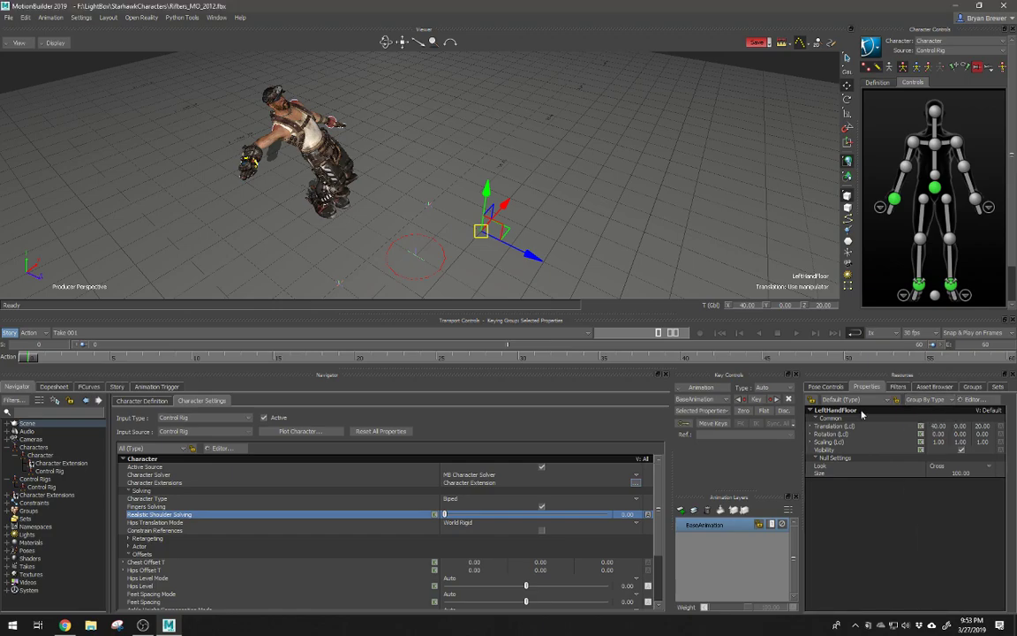
pyautogui.click(827, 451)
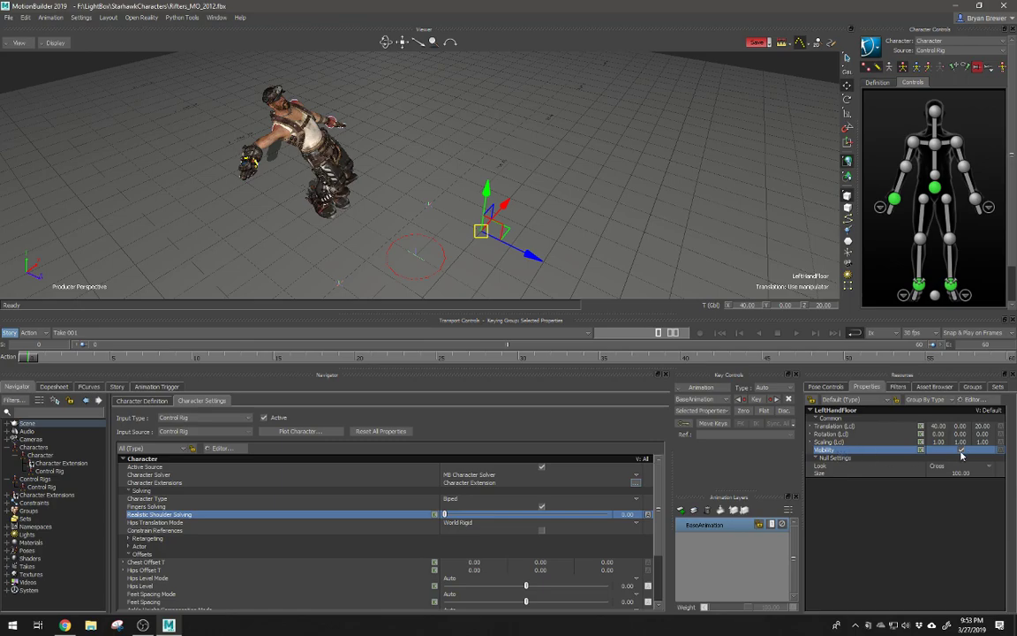
# Step: Check the property grouping options and inspect the shared properties of the three nulls around the origin
pyautogui.click(938, 400)
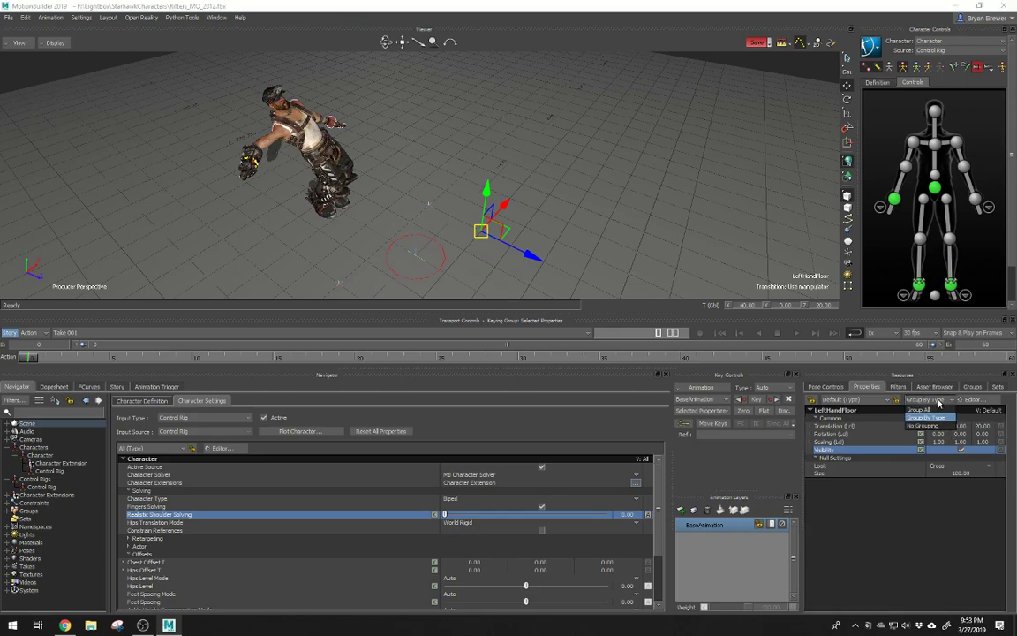
pyautogui.click(444, 267)
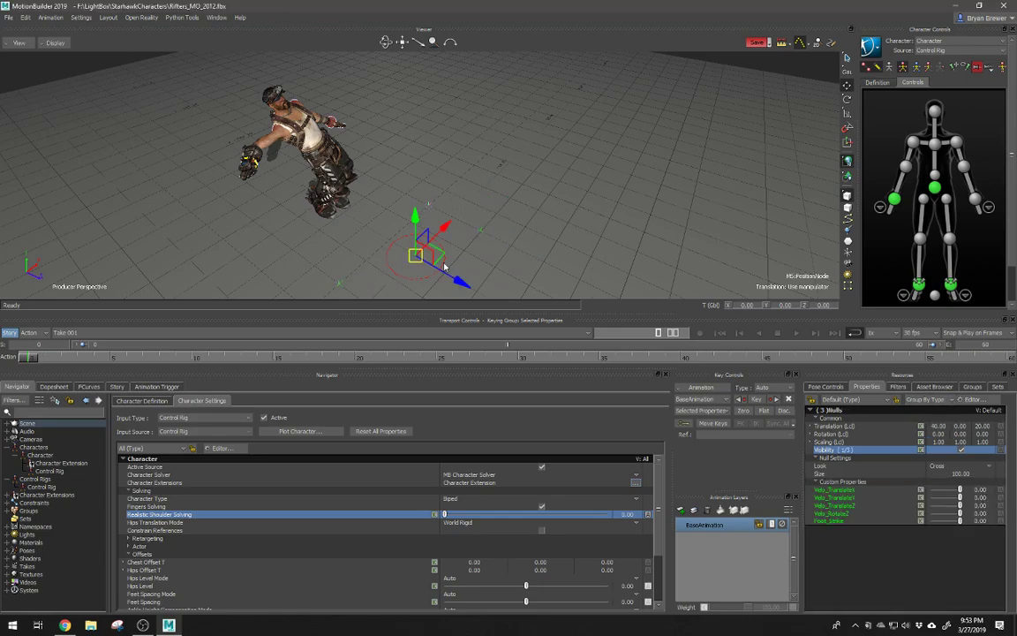
pyautogui.click(598, 166)
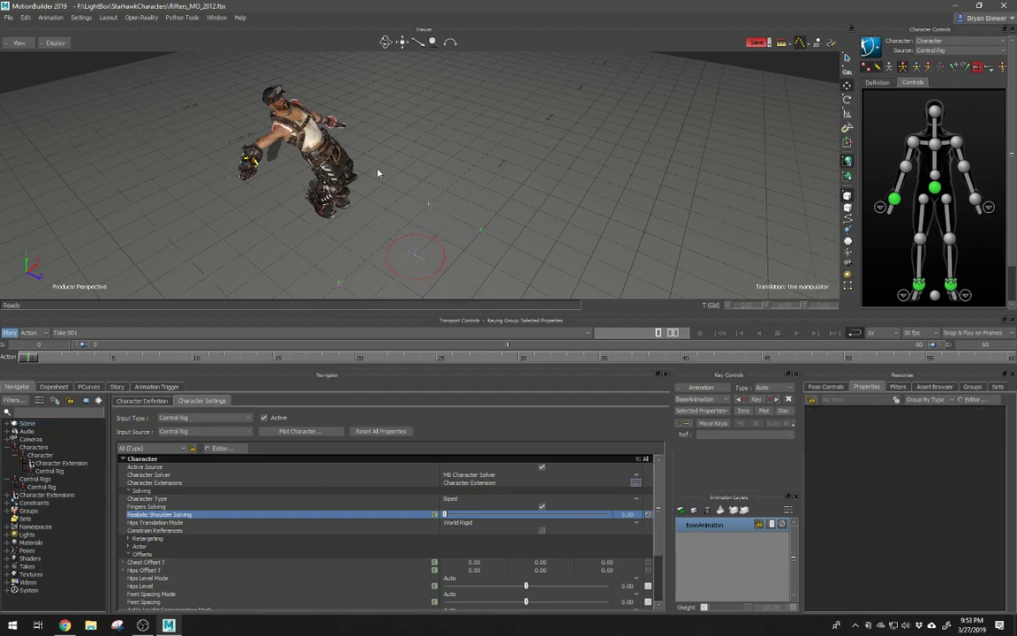
# Step: Select the left wrist effector together with the LeftHandFloor null and display their properties with Group All
pyautogui.click(294, 116)
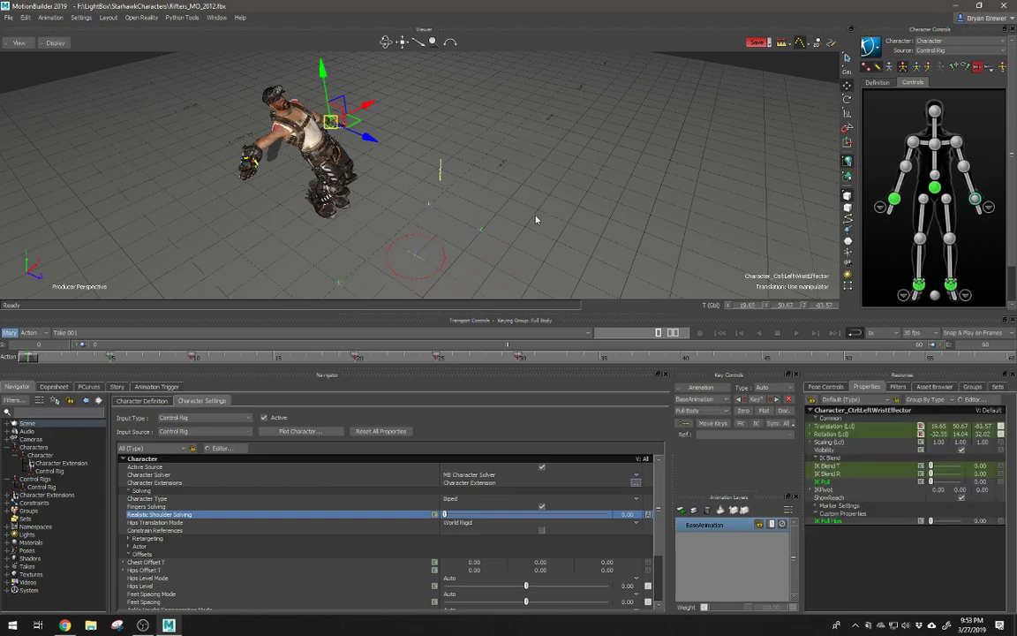
pyautogui.keyDown('shift'); pyautogui.click(481, 231); pyautogui.keyUp('shift')
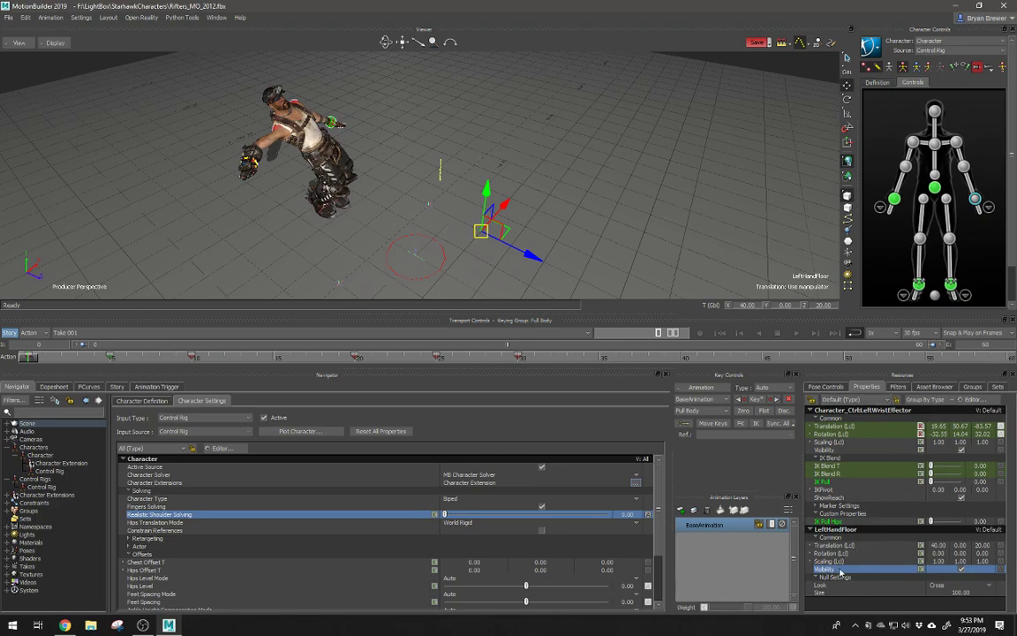
pyautogui.click(830, 450)
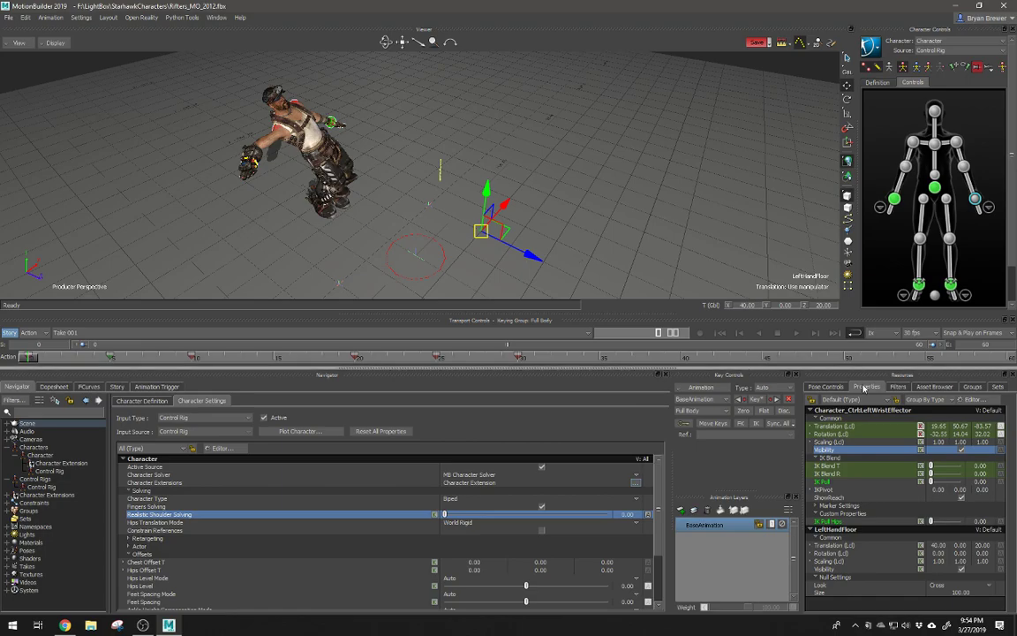
pyautogui.click(949, 400)
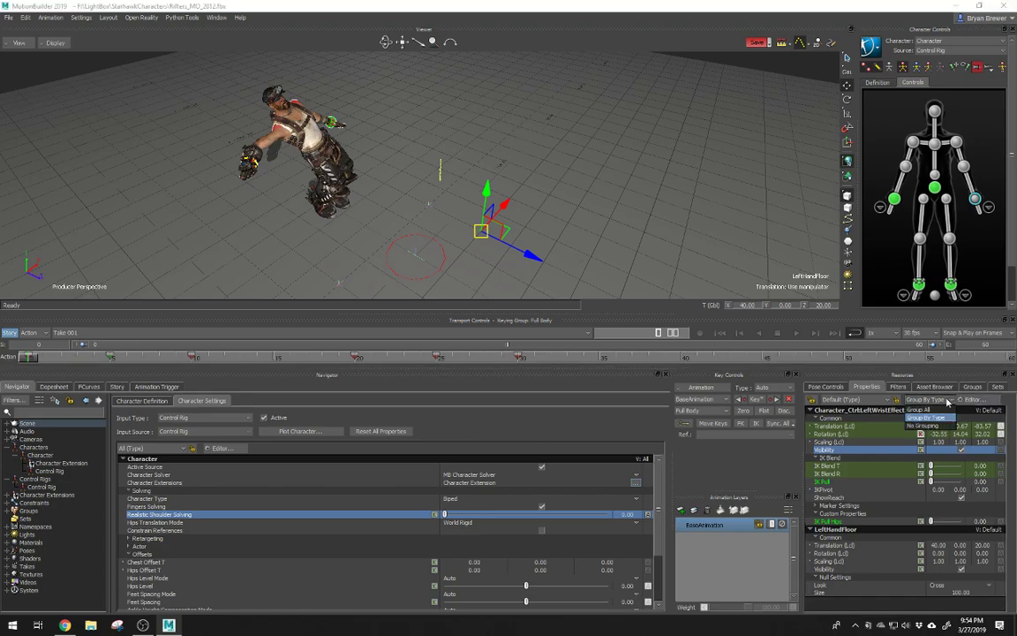
pyautogui.click(933, 411)
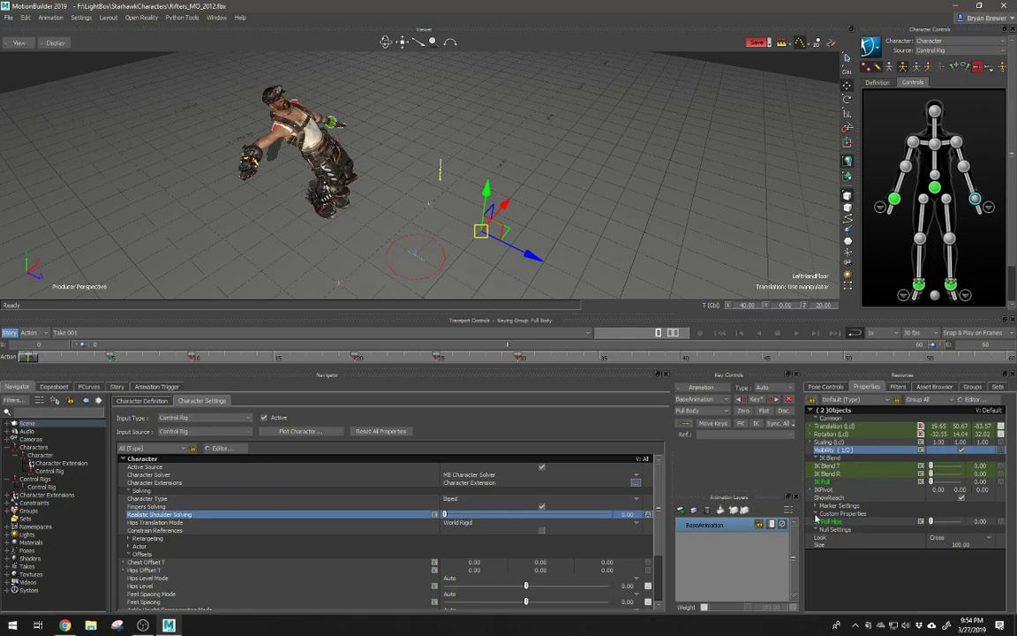
pyautogui.click(529, 119)
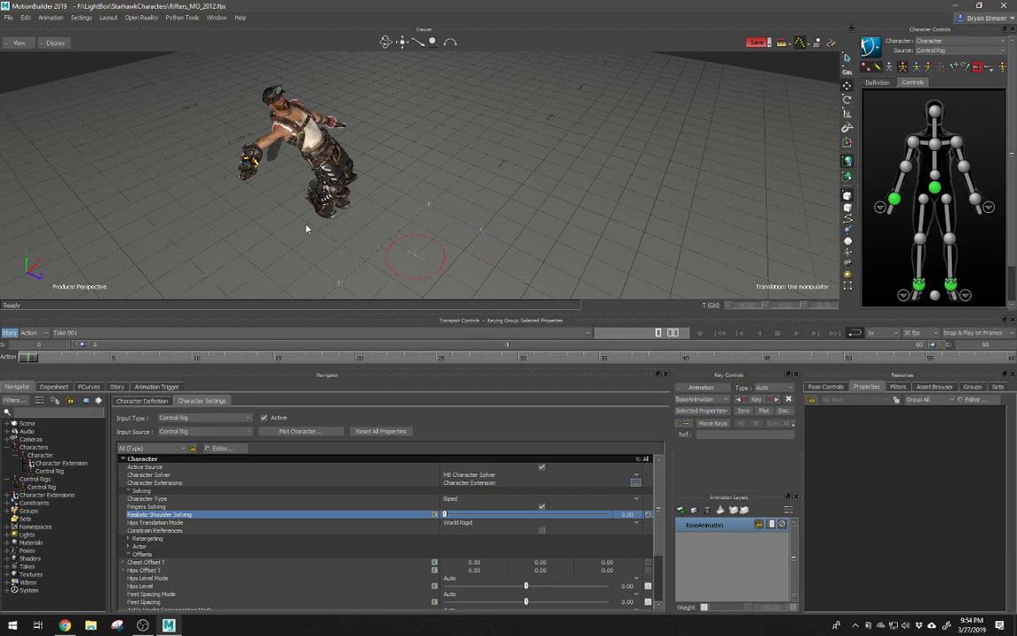
# Step: Set the head mesh's Culling to Outer (Counter-Clockwise) in its Viewer Options and inspect the head up close from outside and inside
pyautogui.click(276, 104)
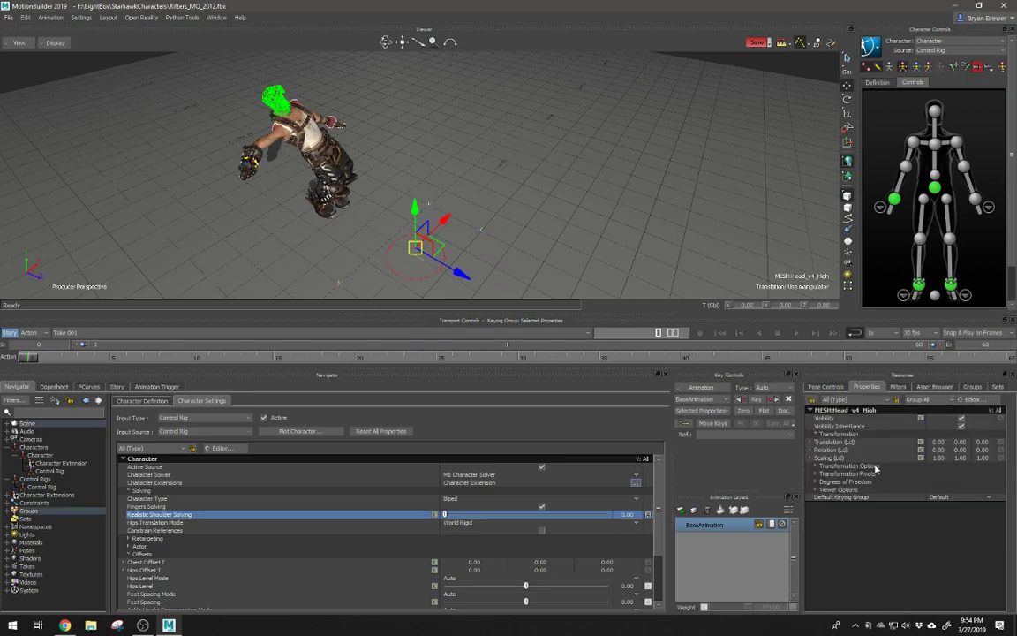
pyautogui.click(815, 489)
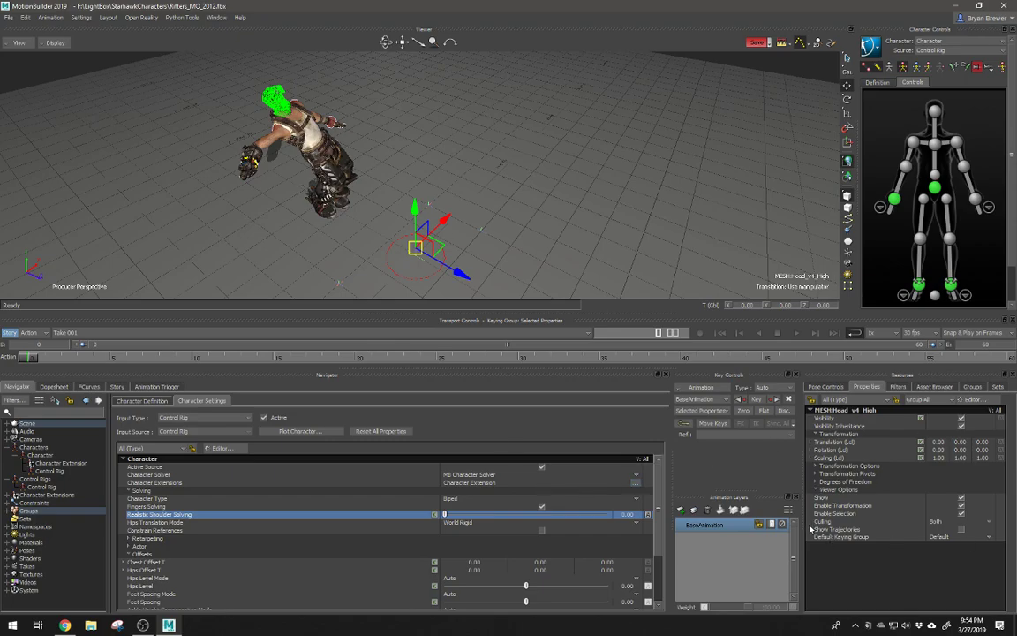
pyautogui.click(938, 524)
pyautogui.click(942, 538)
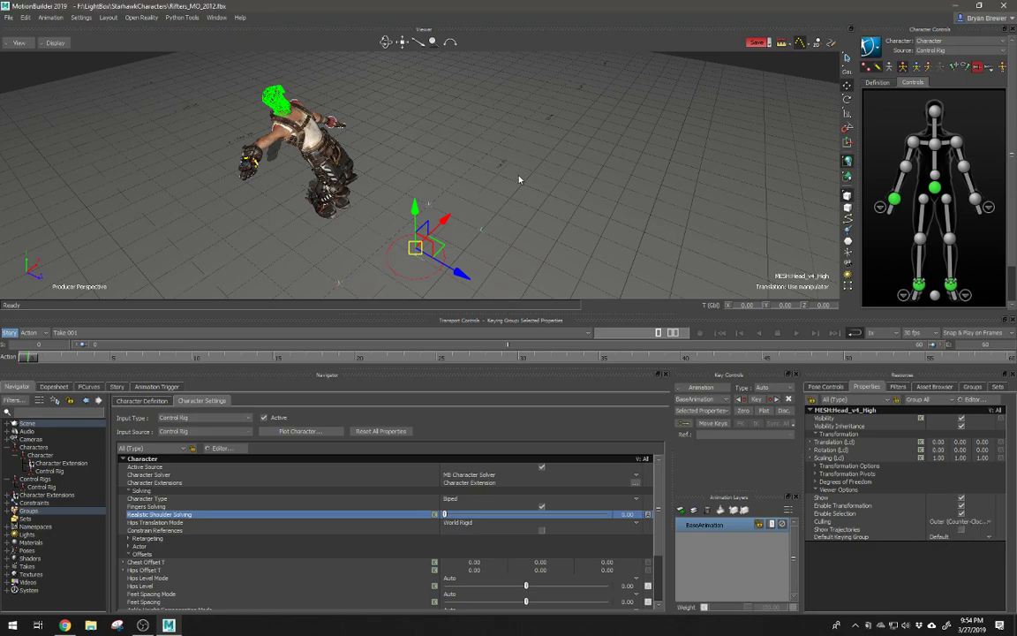
pyautogui.click(519, 180)
pyautogui.keyDown('ctrl'); pyautogui.keyDown('shift'); pyautogui.moveTo(436, 125); pyautogui.dragTo(663, 236); pyautogui.keyUp('shift'); pyautogui.keyUp('ctrl')
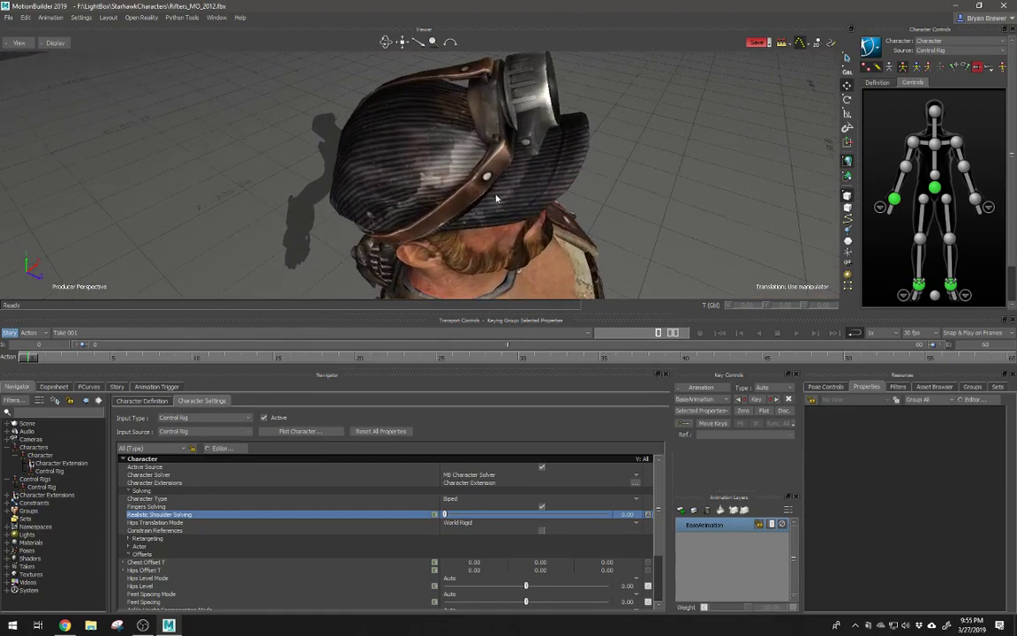
pyautogui.scroll(5, 503, 202)
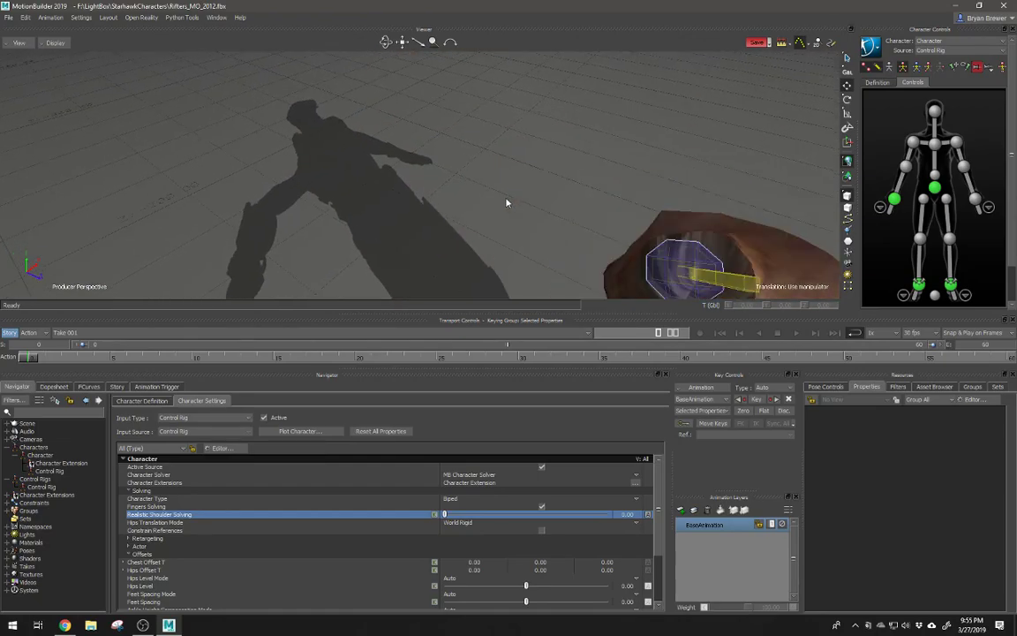
pyautogui.scroll(-5, 501, 202)
pyautogui.scroll(-4, 496, 203)
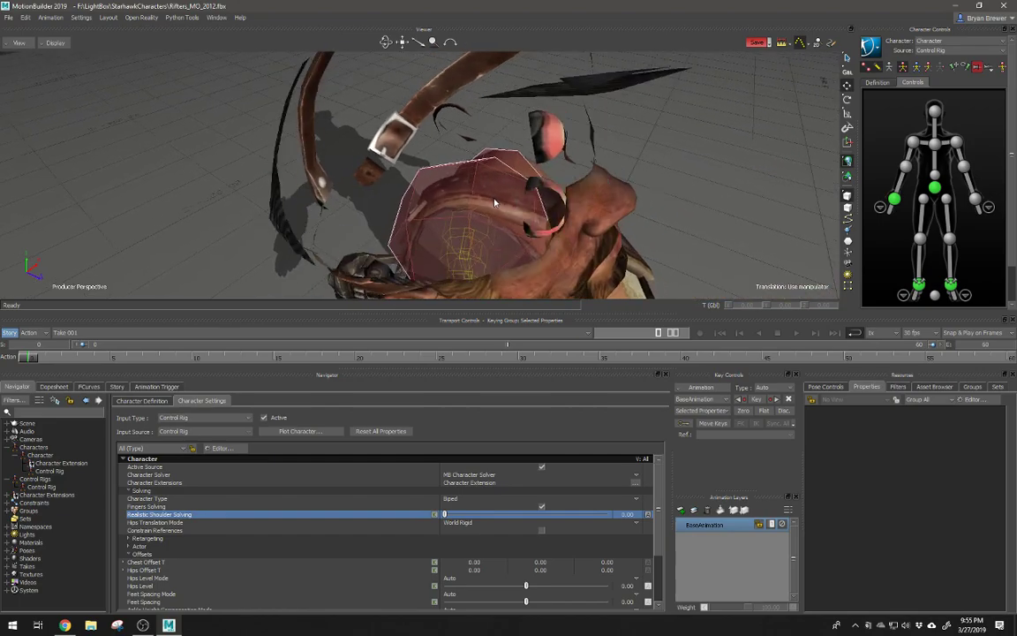
pyautogui.scroll(4, 494, 201)
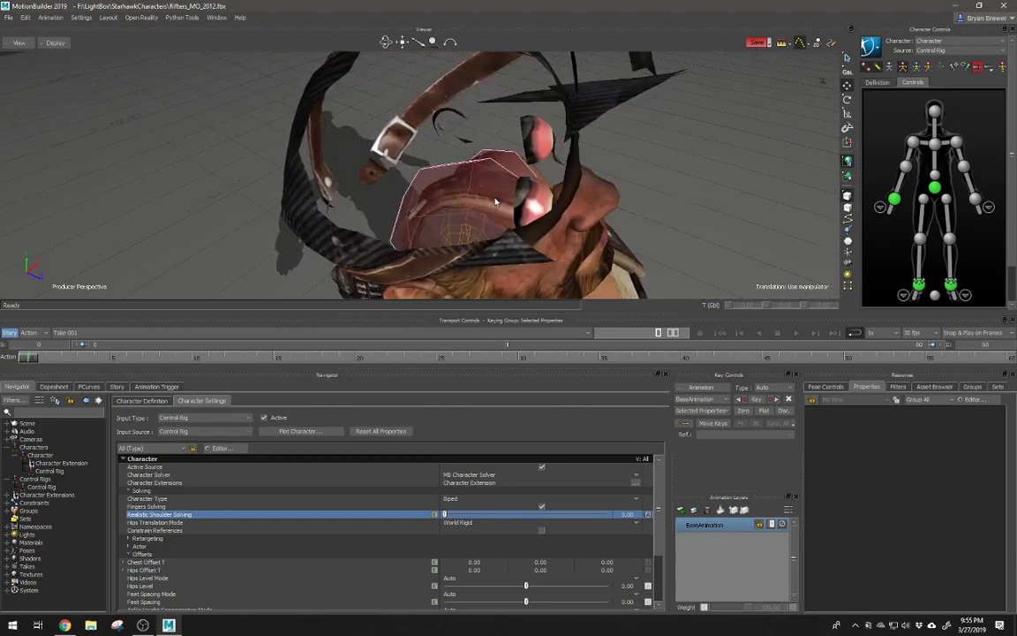
# Step: Try the head mesh's Culling at Both and at Inner (Clockwise), inspecting how the head displays
pyautogui.click(621, 200)
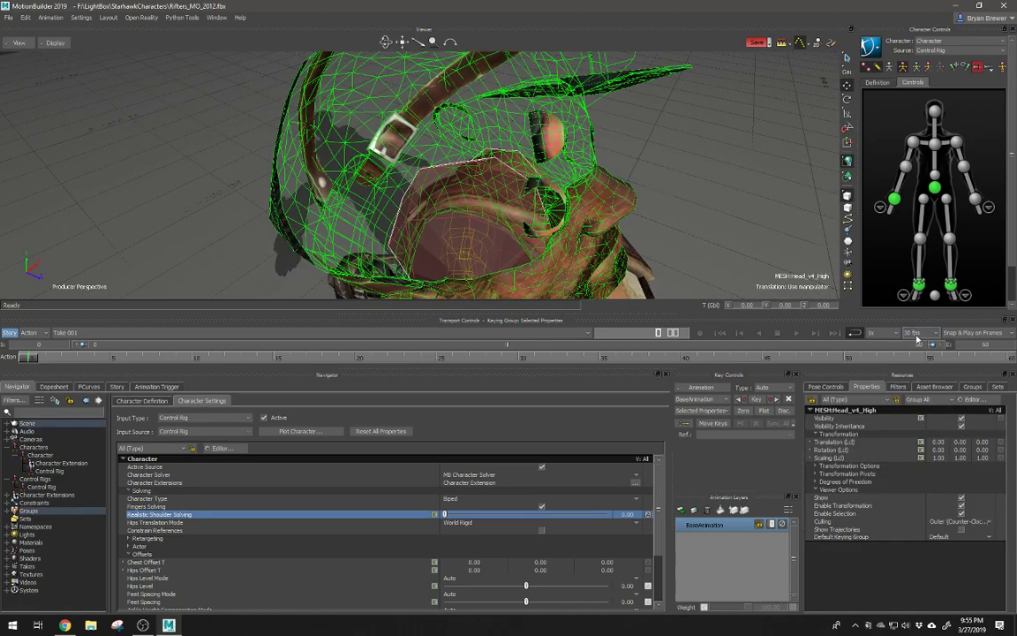
pyautogui.click(944, 521)
pyautogui.click(949, 532)
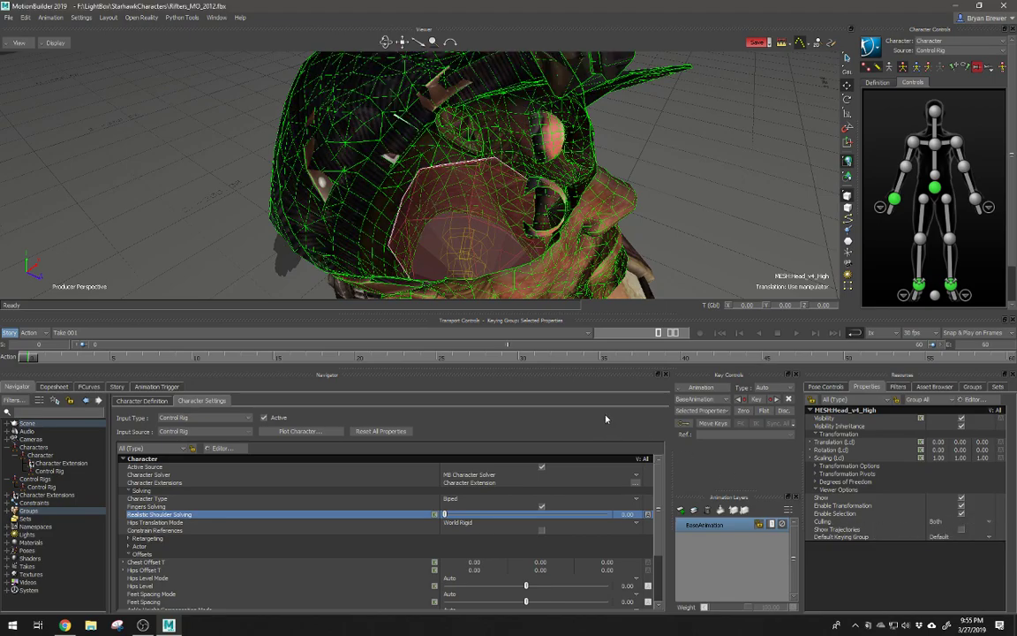
pyautogui.click(937, 522)
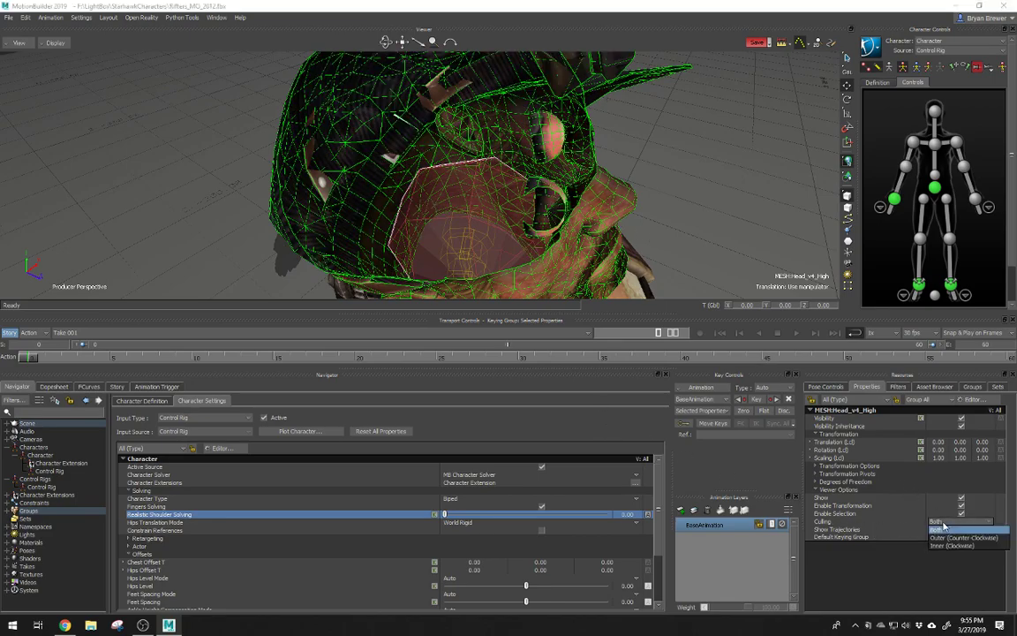
pyautogui.click(951, 545)
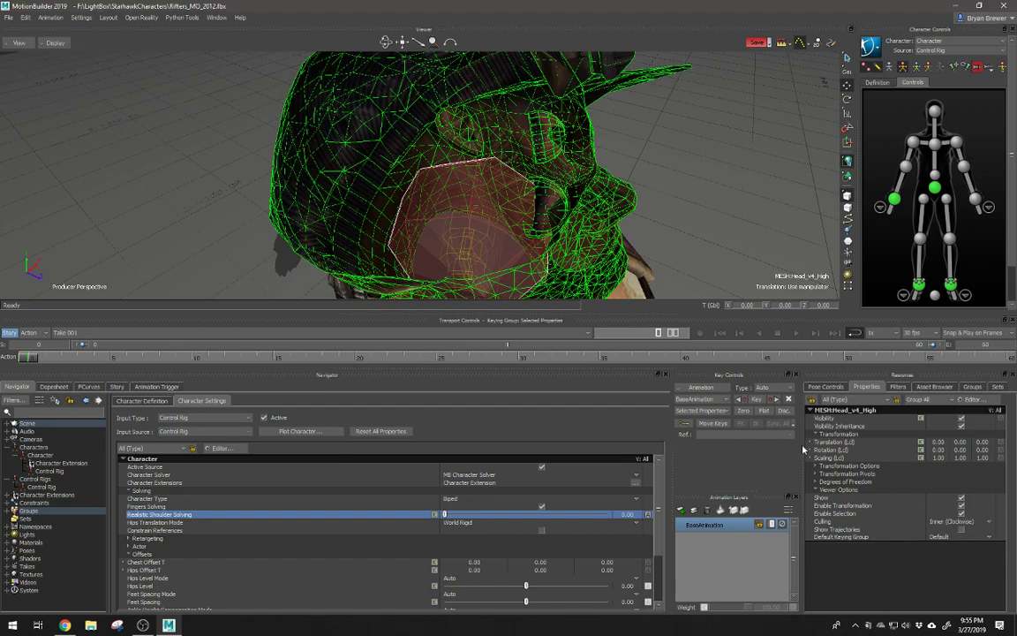
pyautogui.click(693, 155)
pyautogui.keyDown('ctrl'); pyautogui.keyDown('shift'); pyautogui.moveTo(722, 166); pyautogui.dragTo(773, 240); pyautogui.keyUp('shift'); pyautogui.keyUp('ctrl')
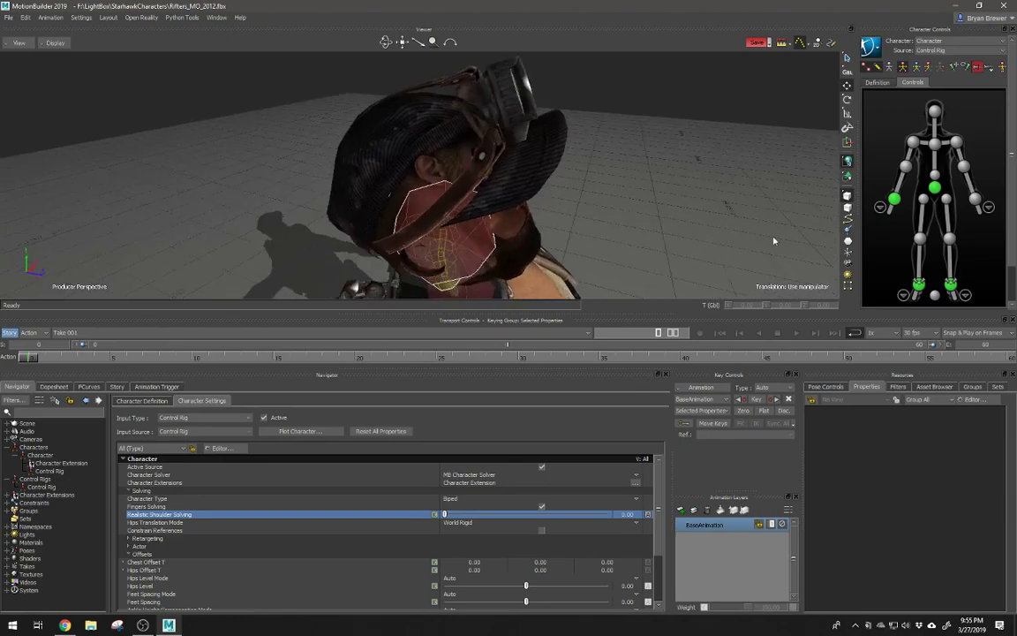
# Step: Return the head mesh's Culling to Outer (Counter-Clockwise) and view the character from the front
pyautogui.click(493, 236)
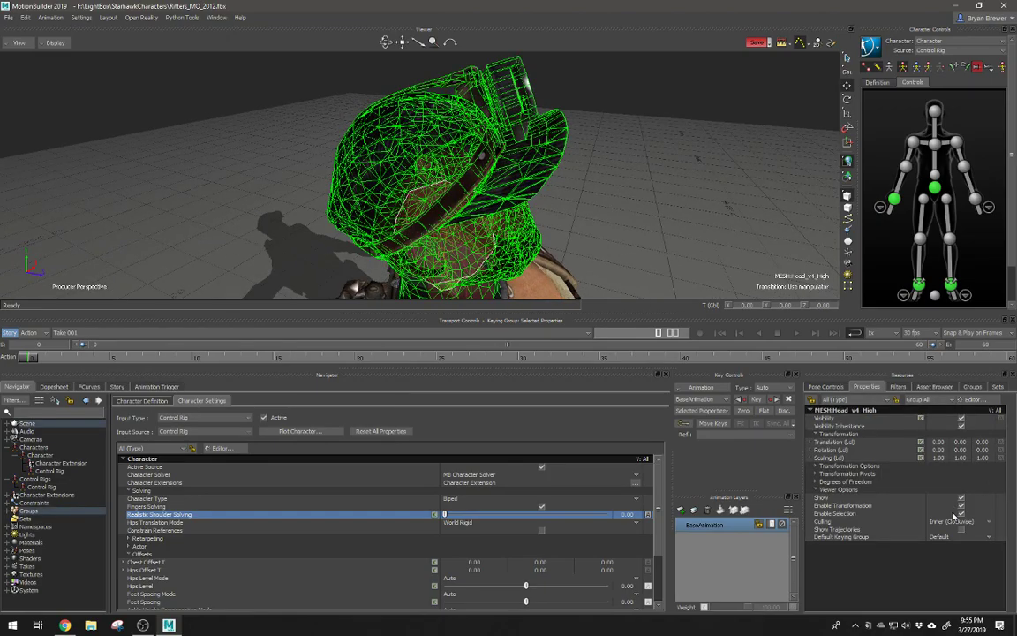
pyautogui.click(943, 522)
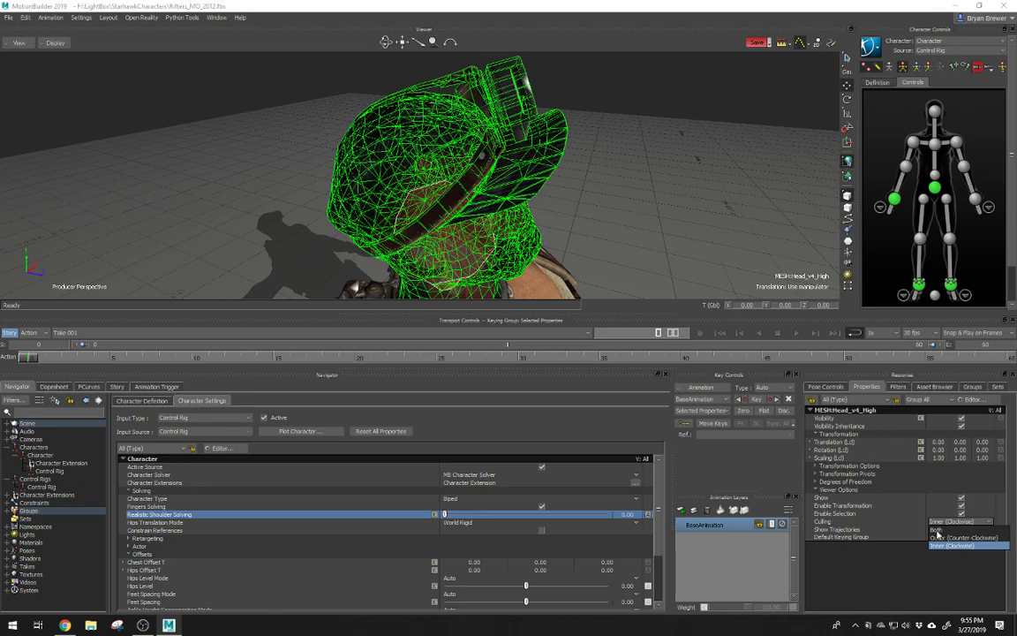
pyautogui.click(947, 537)
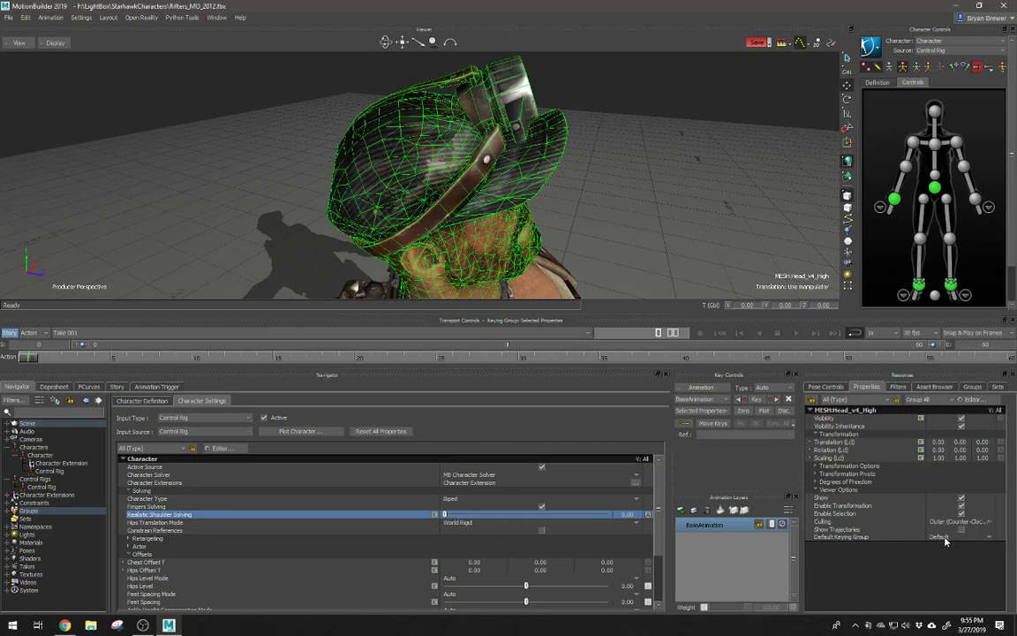
pyautogui.moveTo(620, 192); pyautogui.dragTo(521, 188)
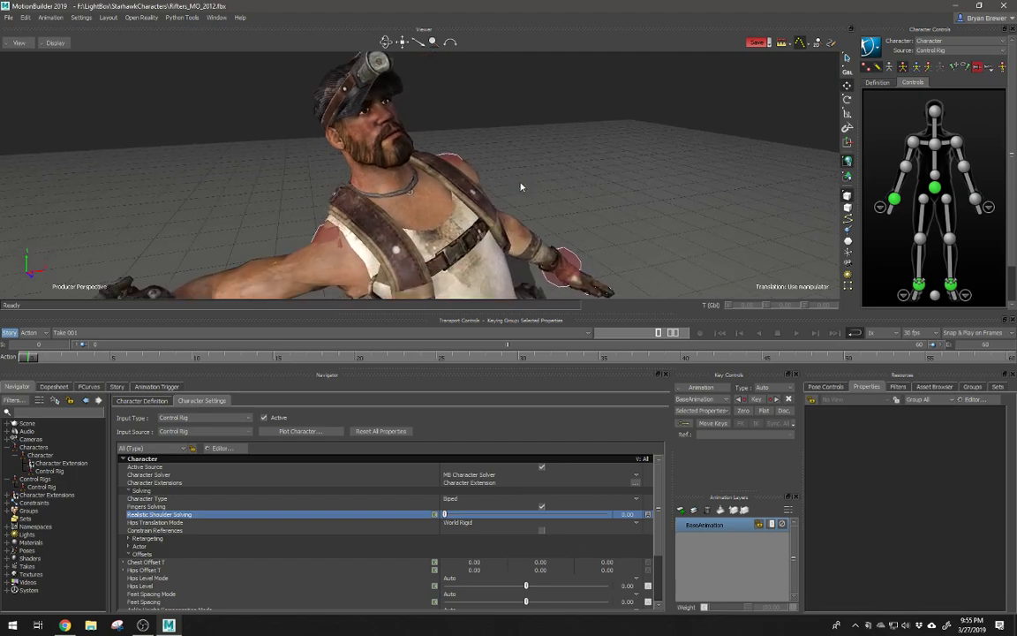
# Step: Bring up the list of animation filters and frame the right wrist effector's curves in the FCurves editor
pyautogui.click(897, 387)
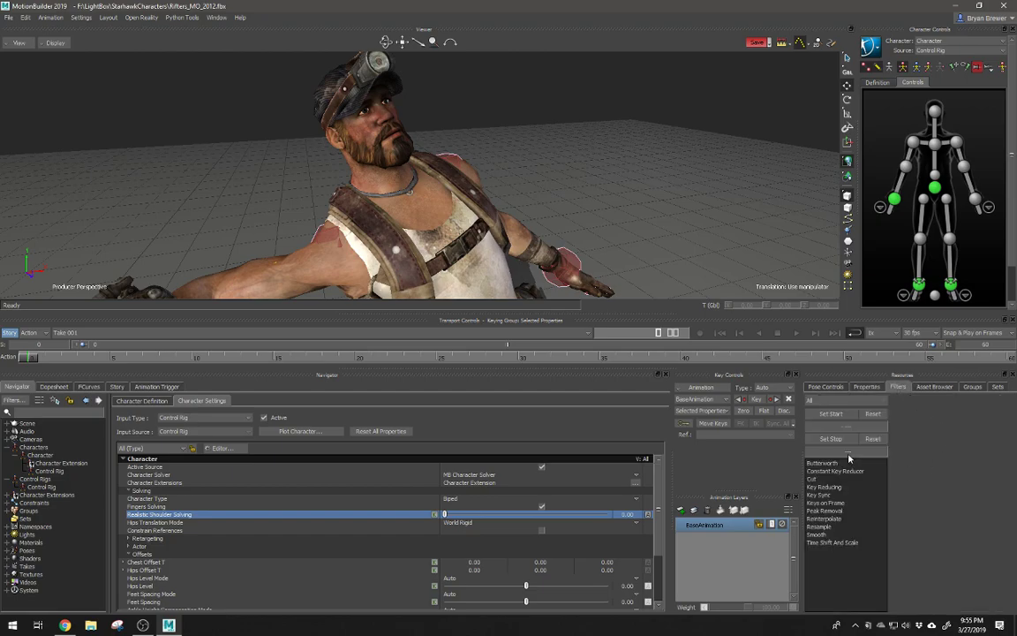
pyautogui.click(88, 387)
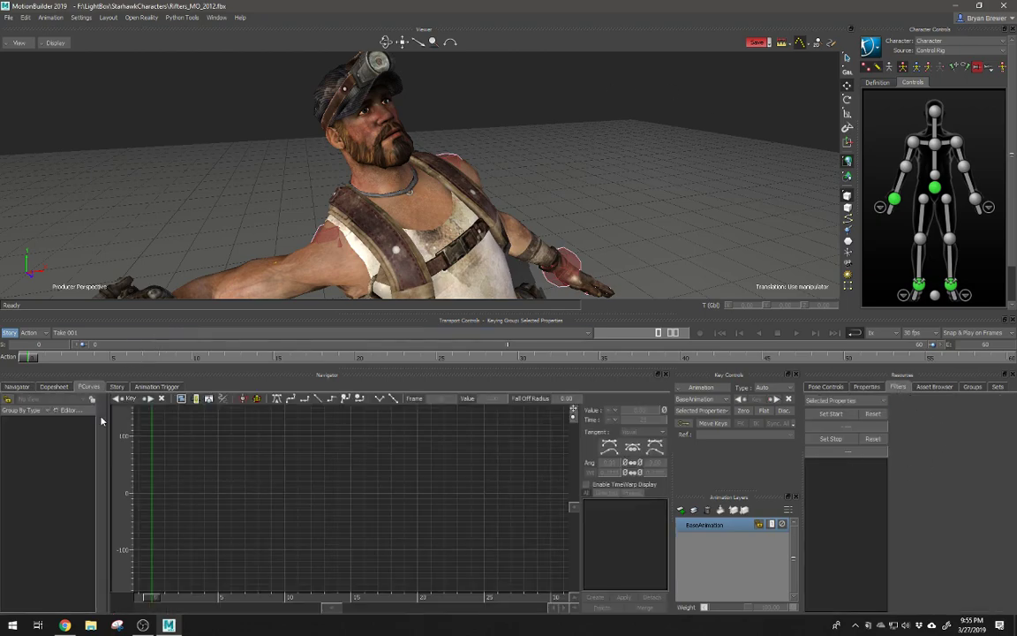
pyautogui.click(894, 199)
pyautogui.press('a')
pyautogui.keyDown('ctrl'); pyautogui.moveTo(378, 496); pyautogui.dragTo(287, 487); pyautogui.keyUp('ctrl')
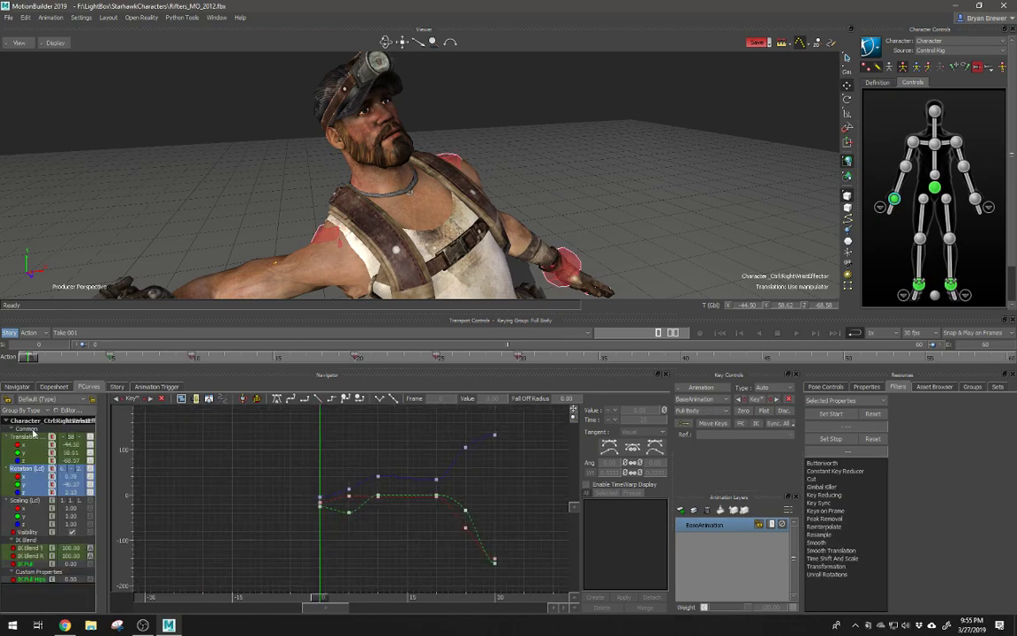
# Step: Lower the right wrist effector's Y translation key at frame 25 to -141.71 and select the frame range 10 to 25
pyautogui.click(22, 438)
pyautogui.moveTo(465, 488)
pyautogui.keyDown('ctrl'); pyautogui.mouseDown()
pyautogui.moveTo(433, 497)
pyautogui.moveTo(422, 552)
pyautogui.moveTo(454, 421)
pyautogui.moveTo(489, 477)
pyautogui.moveTo(471, 472)
pyautogui.mouseUp(); pyautogui.keyUp('ctrl')
pyautogui.moveTo(472, 470)
pyautogui.keyDown('ctrl'); pyautogui.mouseDown()
pyautogui.moveTo(505, 466)
pyautogui.moveTo(470, 450)
pyautogui.mouseUp(); pyautogui.keyUp('ctrl')
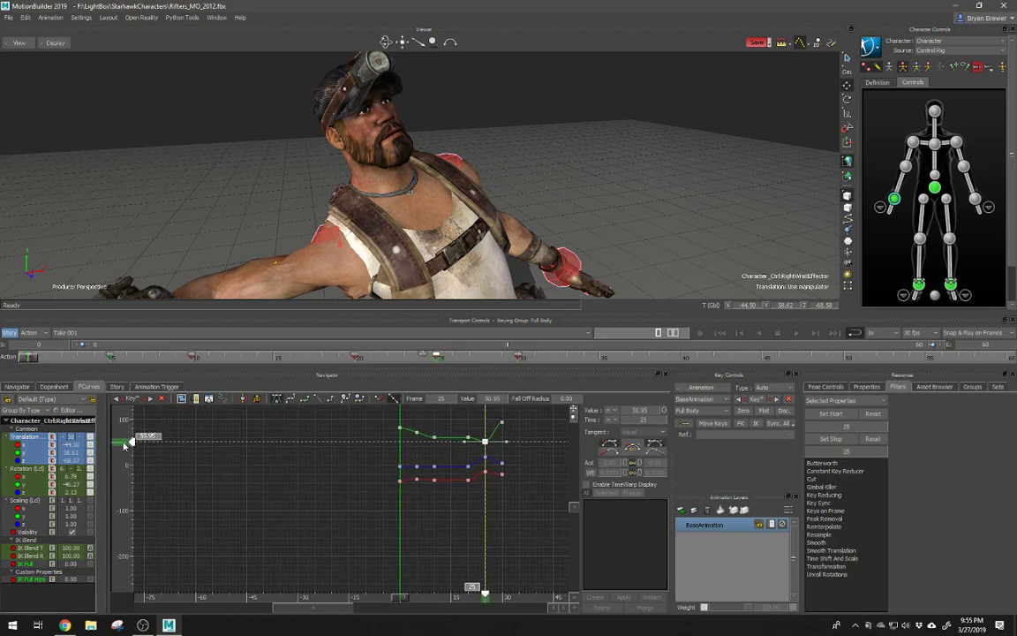
pyautogui.moveTo(134, 438); pyautogui.dragTo(138, 533)
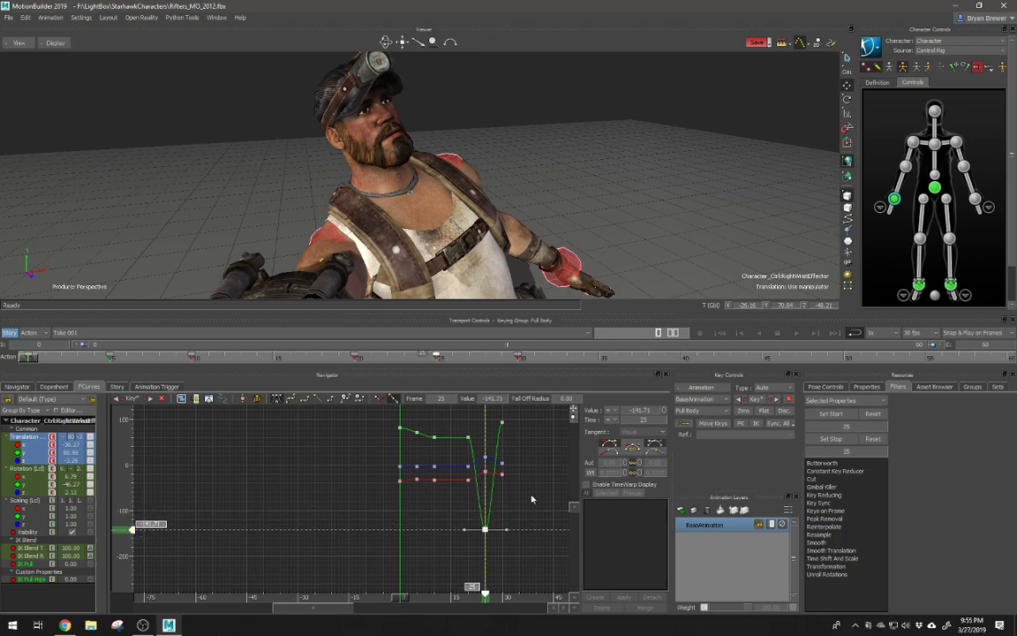
pyautogui.keyDown('ctrl'); pyautogui.moveTo(455, 568); pyautogui.dragTo(457, 498); pyautogui.keyUp('ctrl')
pyautogui.click(487, 526)
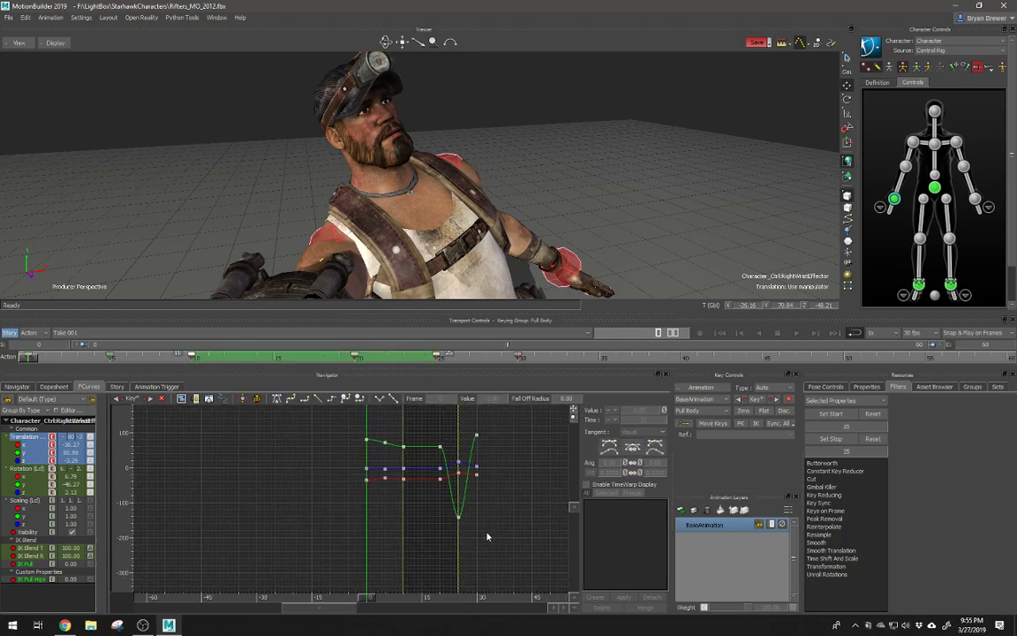
pyautogui.keyDown('ctrl'); pyautogui.moveTo(484, 536); pyautogui.dragTo(513, 541); pyautogui.keyUp('ctrl')
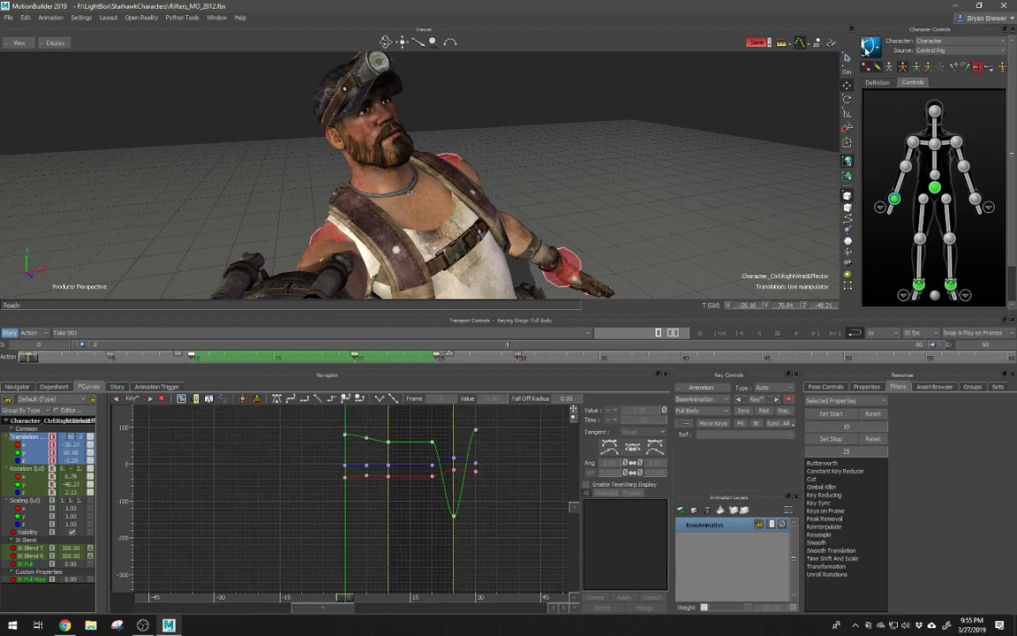
# Step: Plot the character's animation to the skeleton and back onto the control rig, then frame the whole character
pyautogui.click(872, 48)
pyautogui.moveTo(892, 104)
pyautogui.click(968, 113)
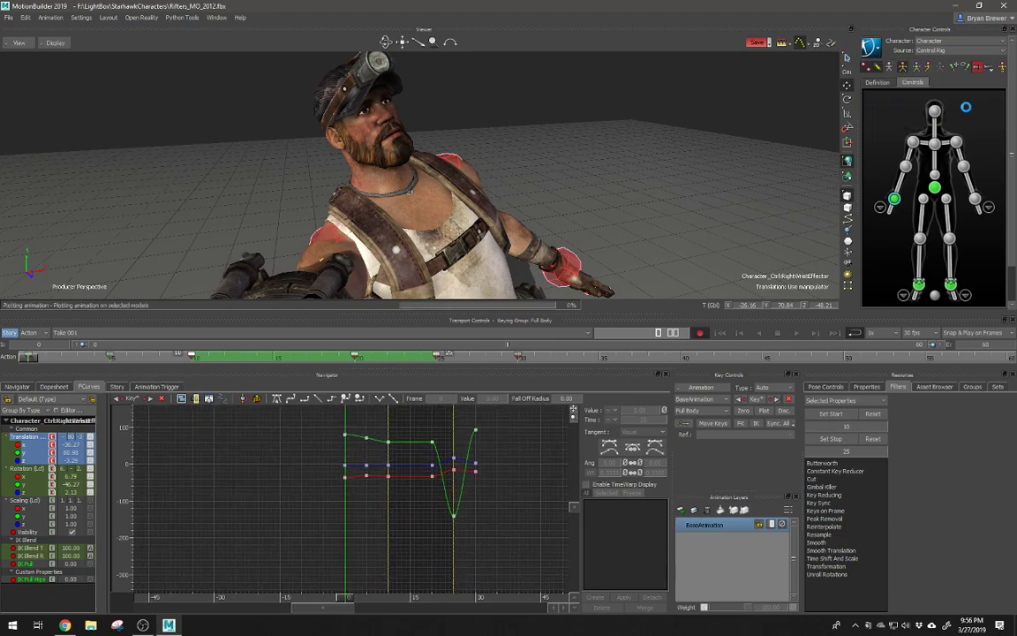
pyautogui.click(872, 49)
pyautogui.click(935, 119)
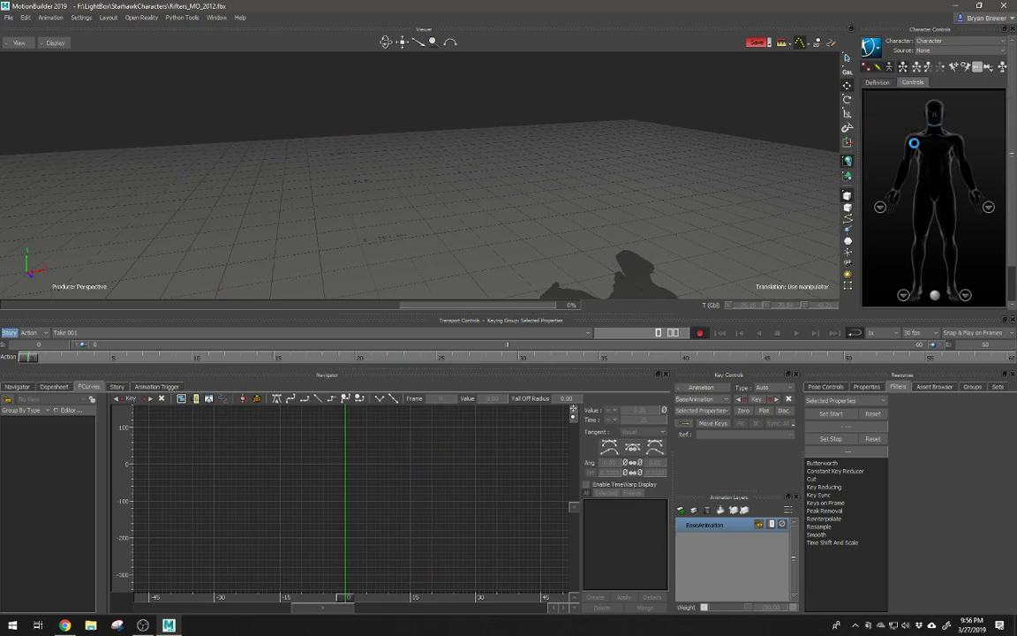
pyautogui.press('a')
pyautogui.keyDown('ctrl'); pyautogui.moveTo(519, 210); pyautogui.dragTo(595, 252); pyautogui.keyUp('ctrl')
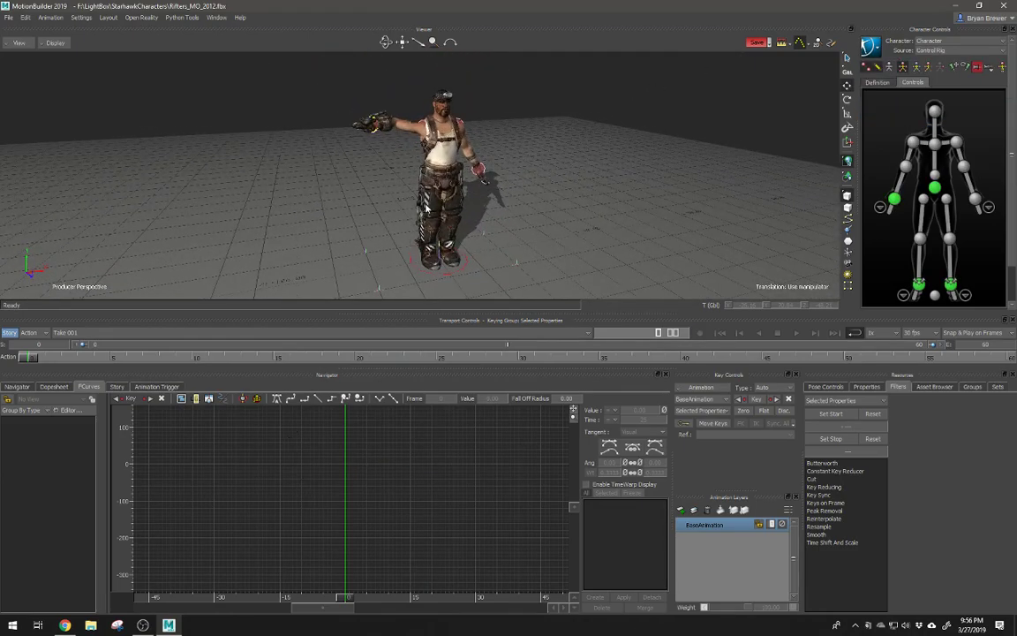
# Step: Select the right wrist effector and frame its translation curves in the FCurves editor
pyautogui.click(894, 199)
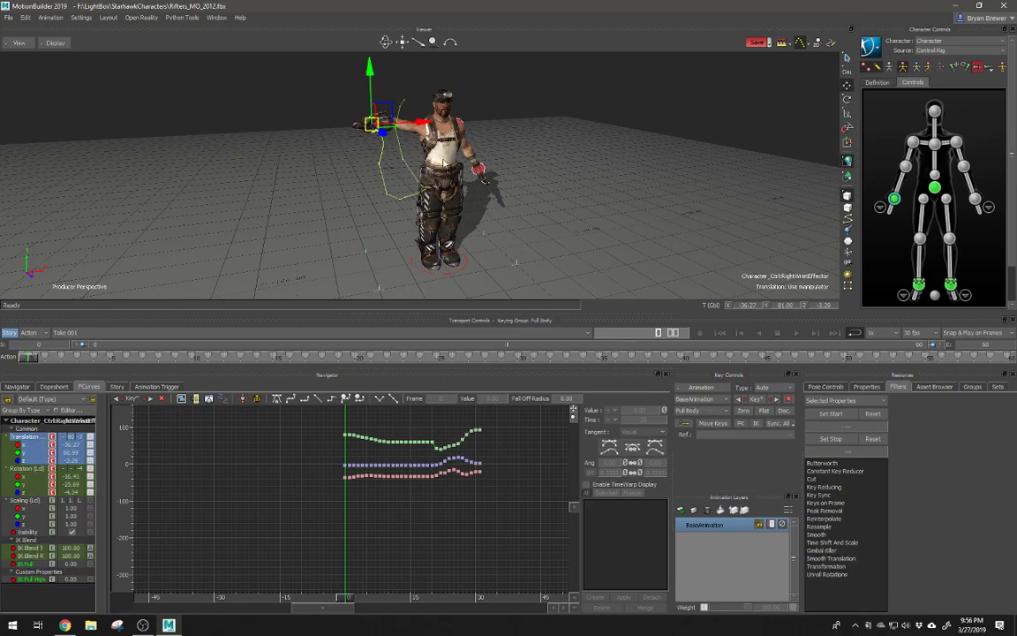
pyautogui.keyDown('ctrl'); pyautogui.moveTo(397, 145); pyautogui.dragTo(459, 159); pyautogui.keyUp('ctrl')
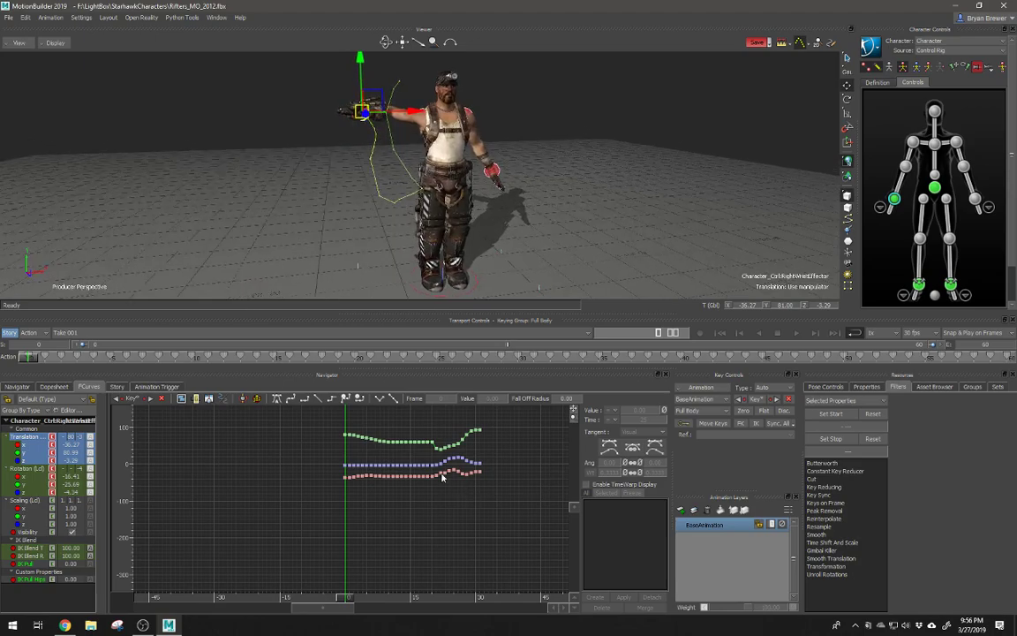
pyautogui.keyDown('ctrl'); pyautogui.moveTo(442, 476); pyautogui.dragTo(467, 579); pyautogui.keyUp('ctrl')
pyautogui.keyDown('shift'); pyautogui.moveTo(491, 453); pyautogui.dragTo(496, 509); pyautogui.keyUp('shift')
pyautogui.keyDown('ctrl'); pyautogui.moveTo(496, 509); pyautogui.dragTo(501, 449); pyautogui.keyUp('ctrl')
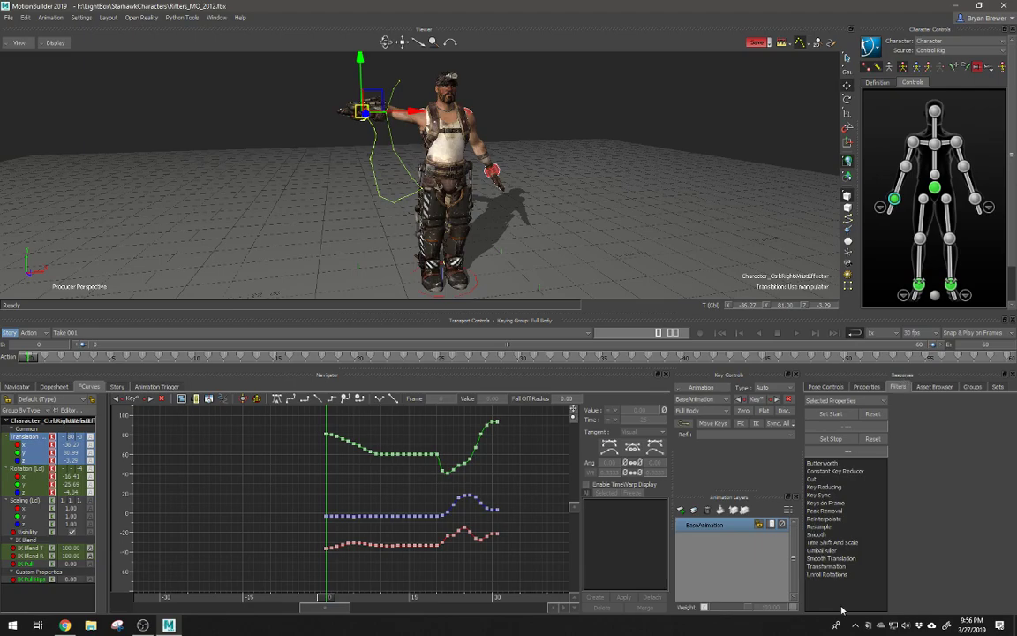
# Step: Preview the Smooth filter on the right wrist effector's translation curves with Width 2 and Use Quaternions off
pyautogui.click(821, 535)
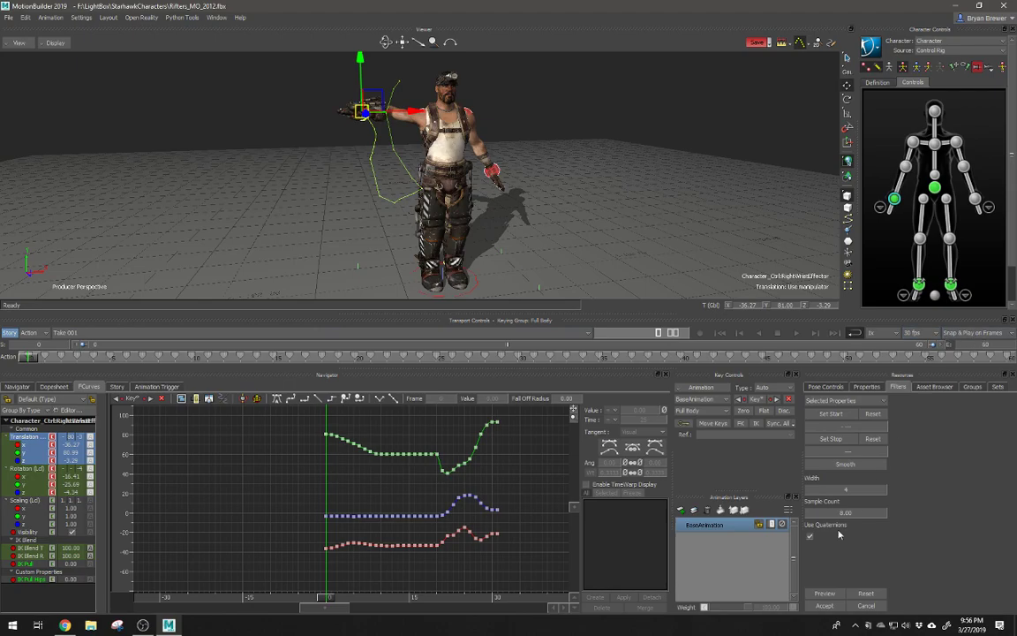
pyautogui.moveTo(842, 492); pyautogui.dragTo(838, 495)
pyautogui.click(809, 535)
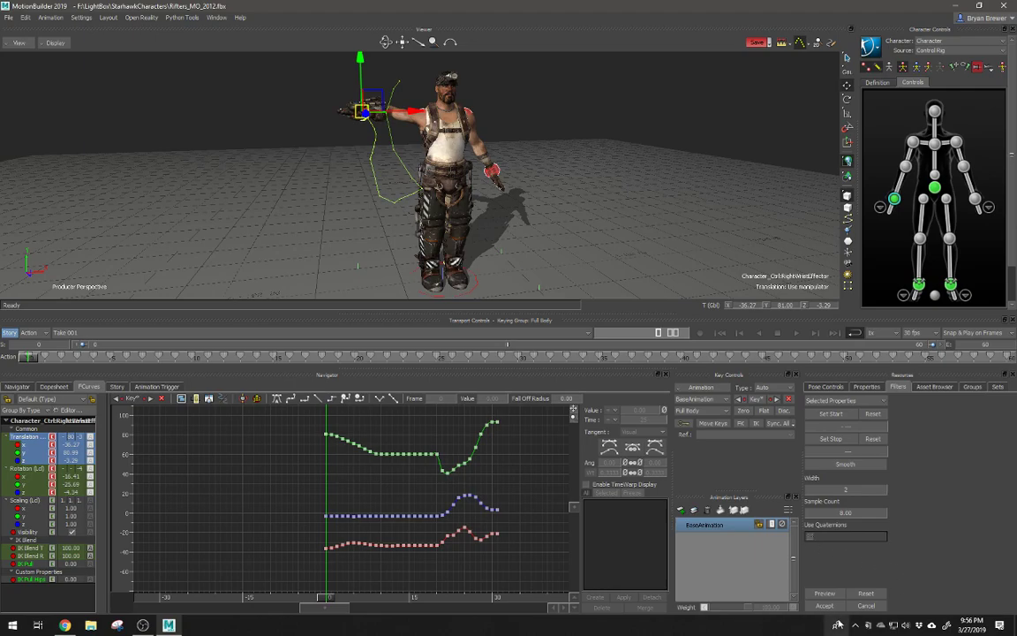
pyautogui.click(825, 594)
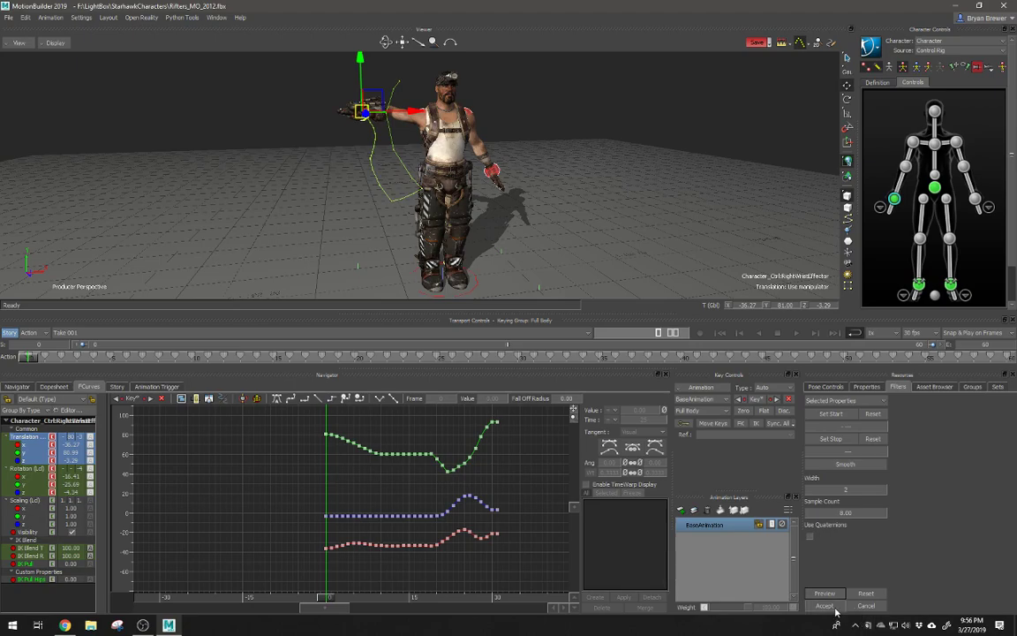
# Step: Try a wider smoothing width, reset the preview, and accept the Smooth filter at Width 2
pyautogui.moveTo(863, 489); pyautogui.dragTo(883, 493)
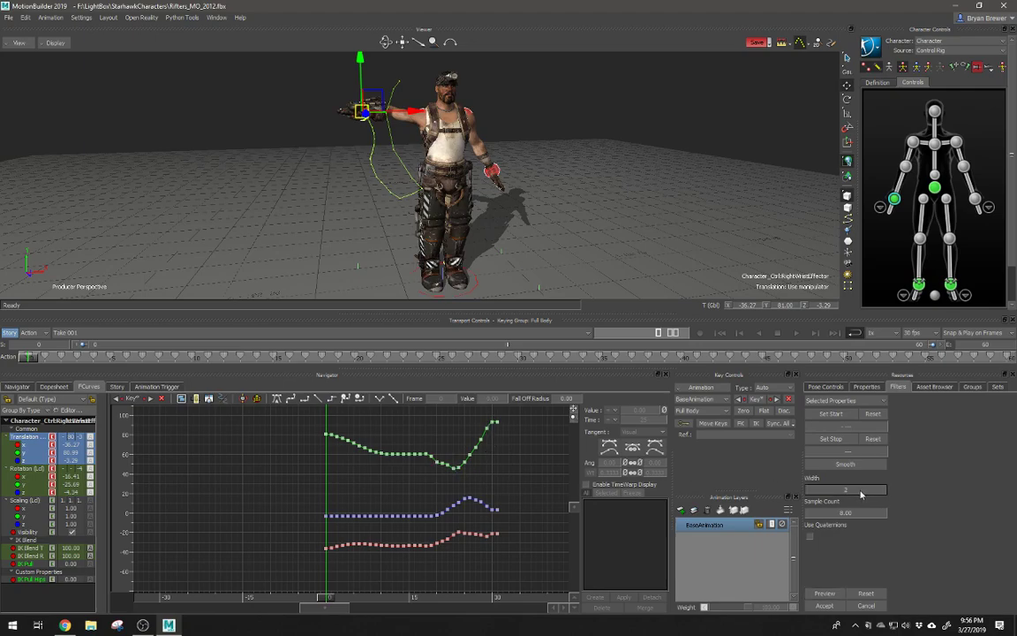
pyautogui.click(826, 598)
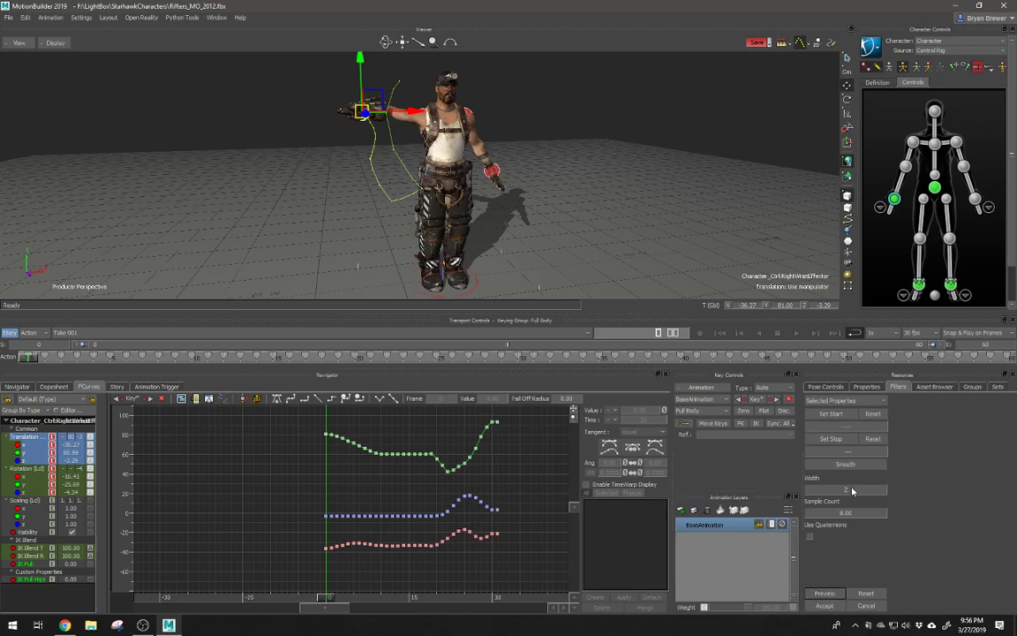
pyautogui.click(867, 594)
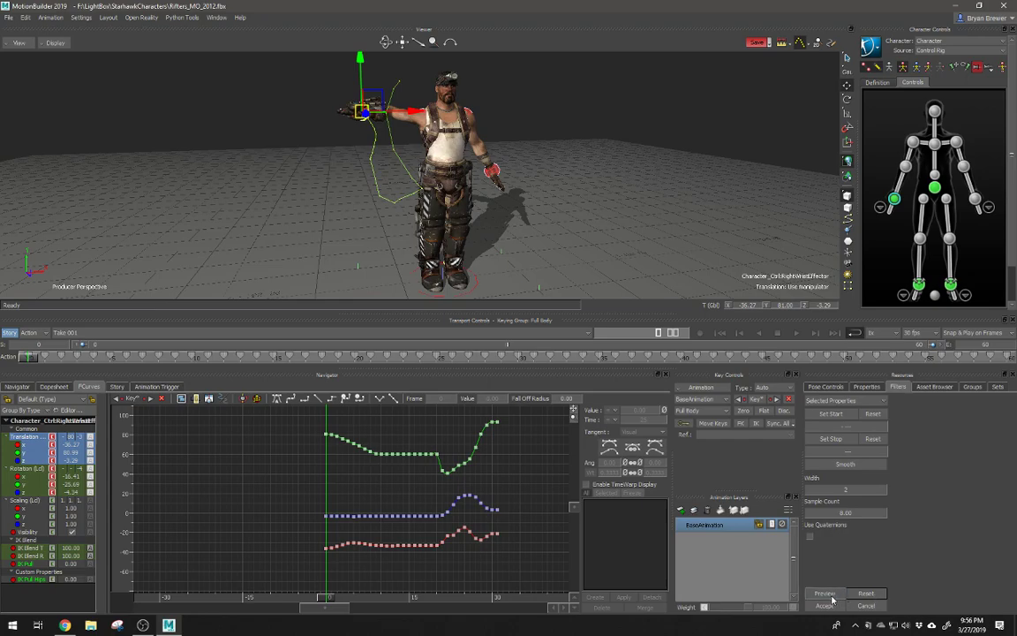
pyautogui.click(831, 597)
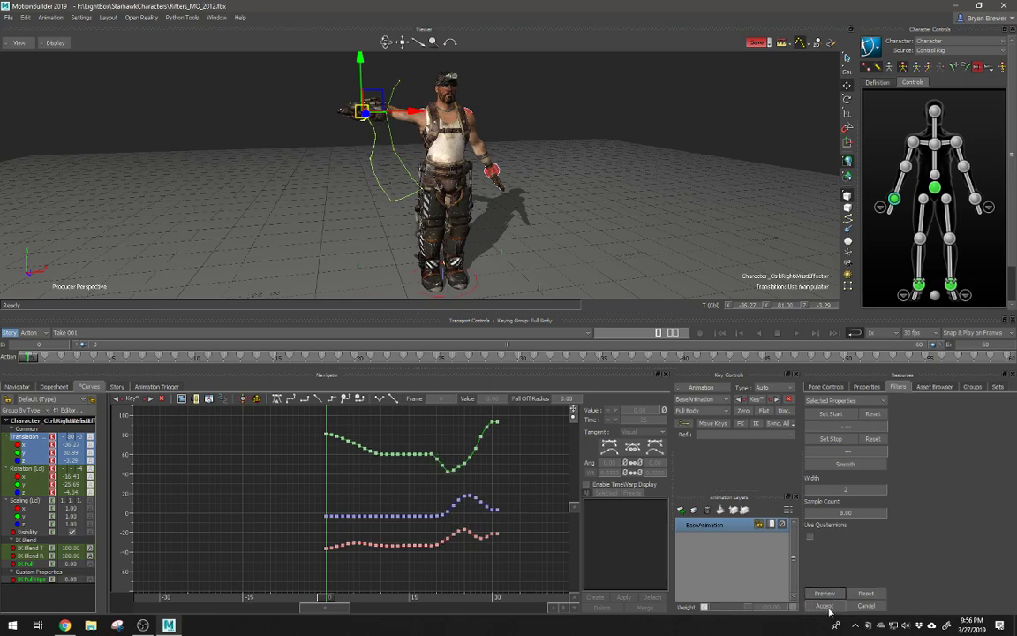
pyautogui.click(828, 607)
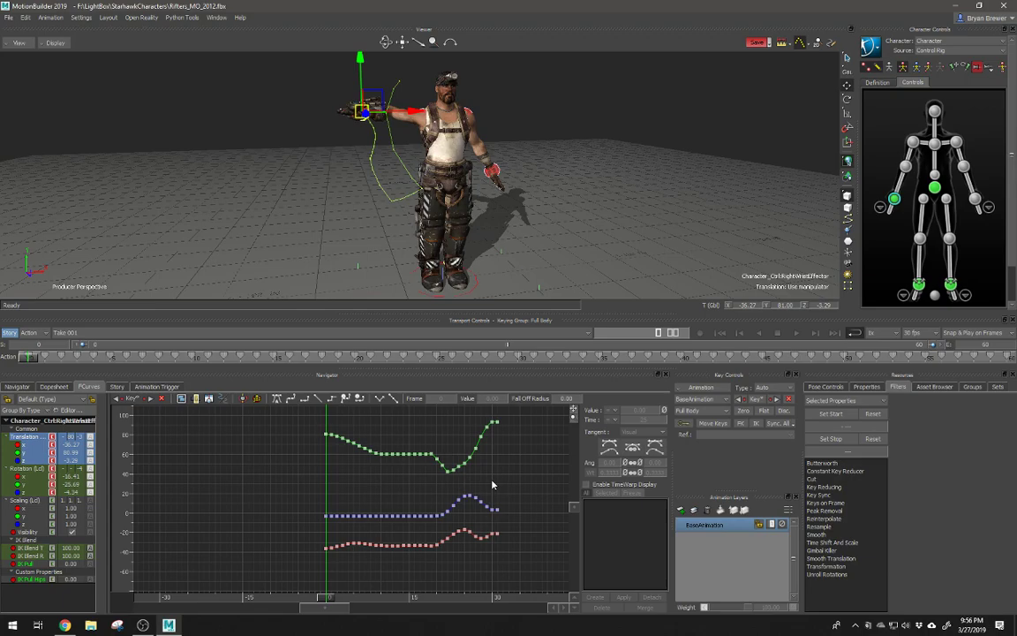
# Step: Select the wrist translation keys from frame 17 to 24 and apply the Smooth filter to them with Width 4
pyautogui.moveTo(418, 436); pyautogui.dragTo(460, 570)
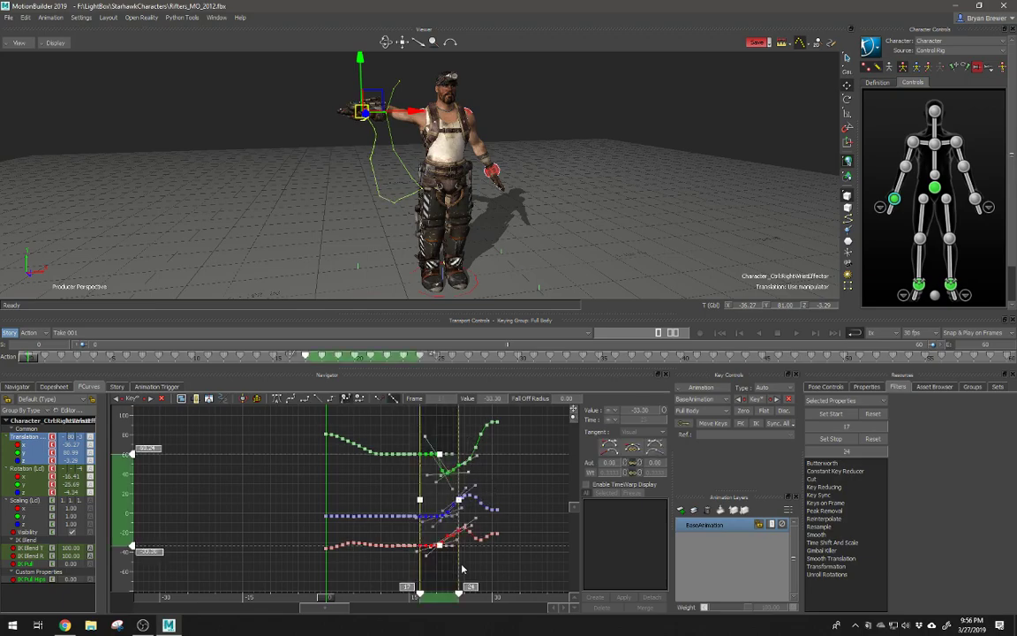
pyautogui.click(819, 535)
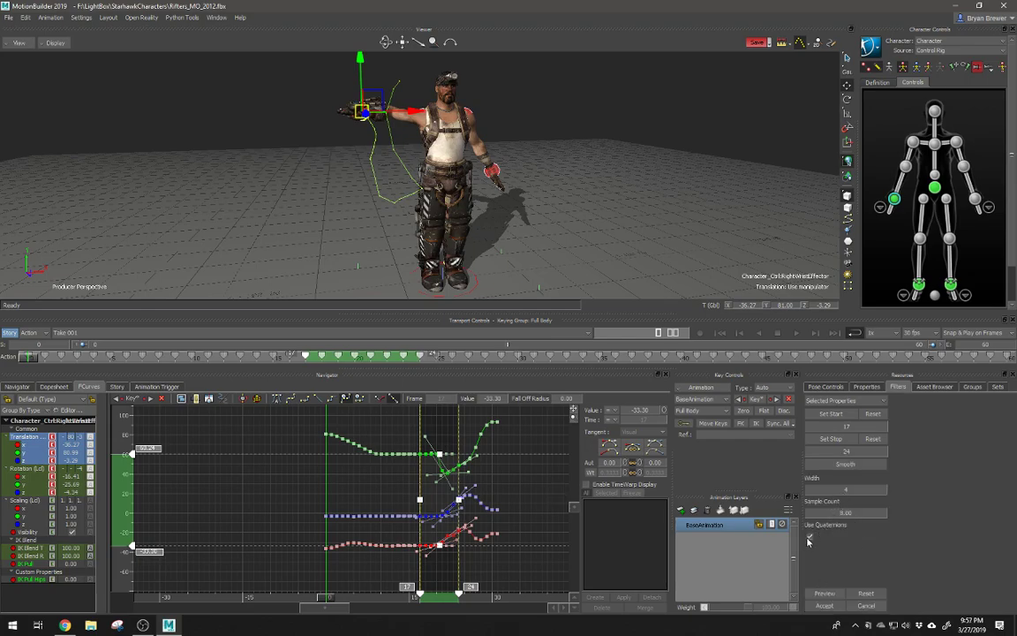
pyautogui.click(824, 593)
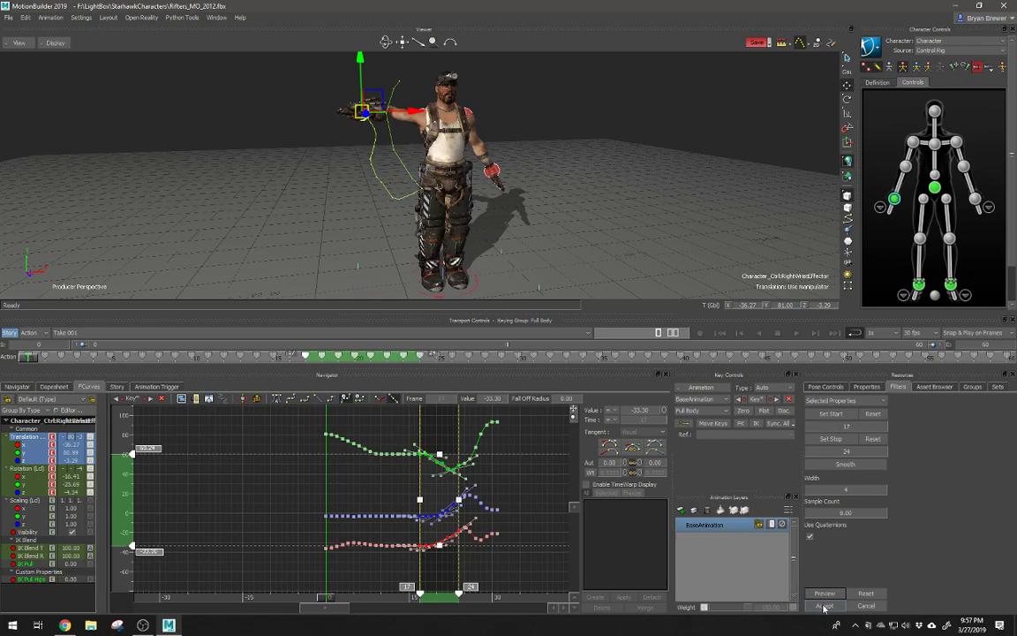
pyautogui.click(823, 607)
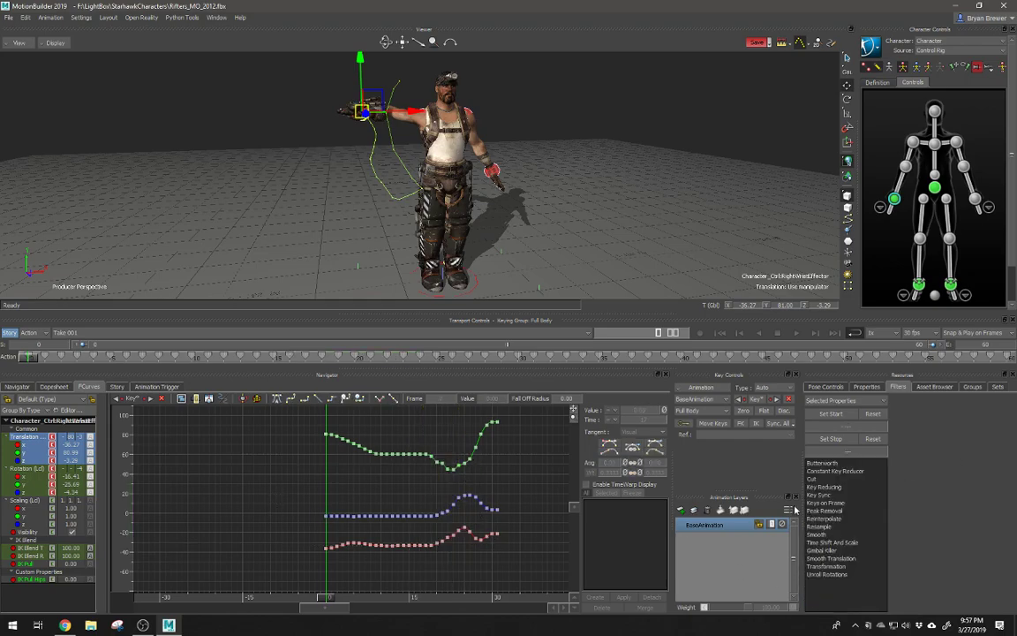
# Step: Show the Smooth and Cut filter settings, then select the hips effector's Rotation property and frame its curves
pyautogui.click(829, 534)
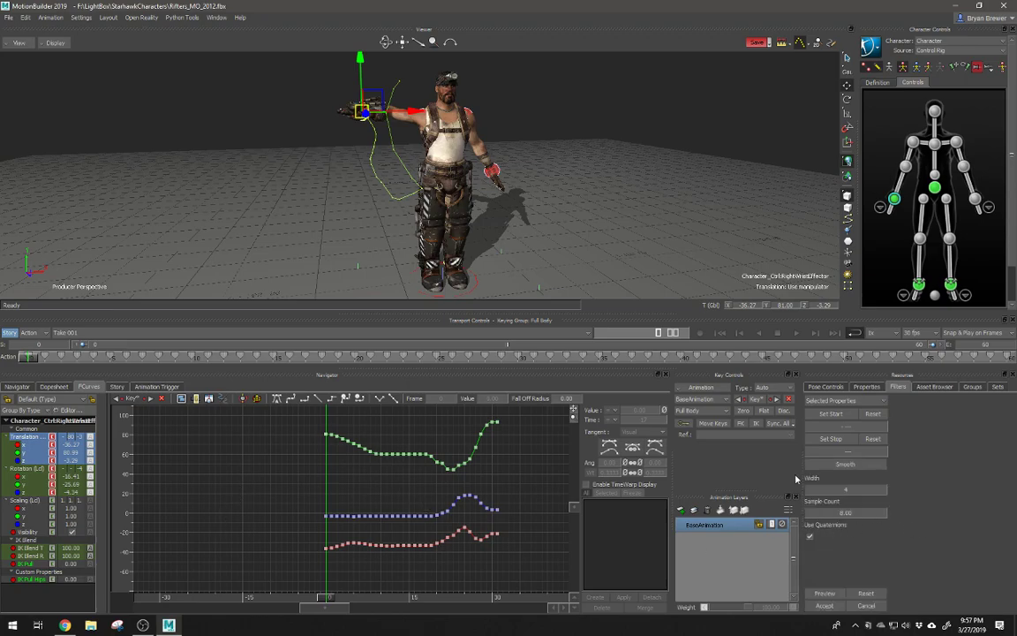
pyautogui.click(934, 187)
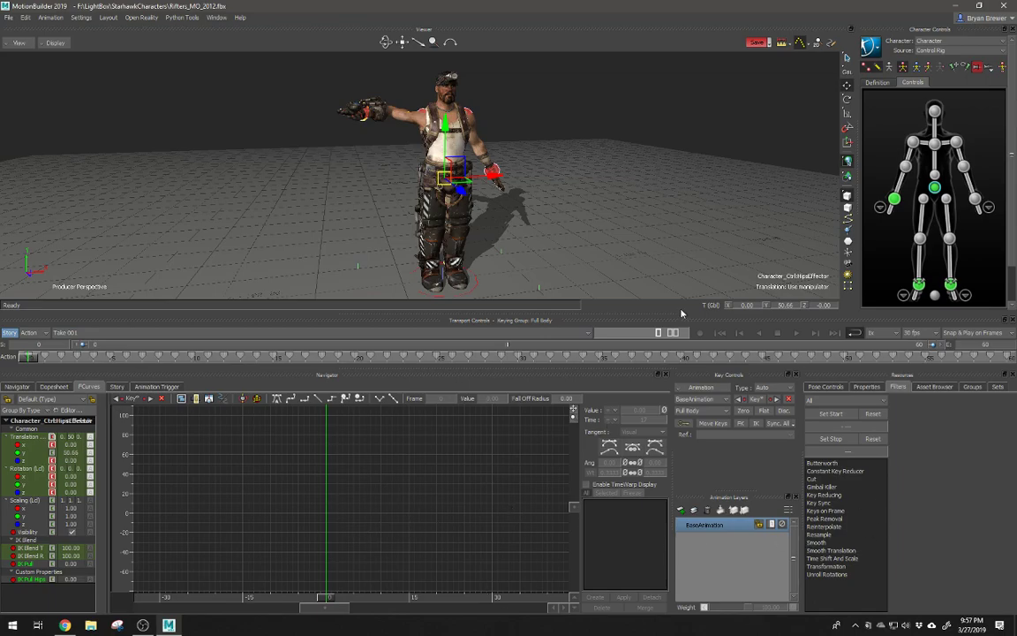
pyautogui.click(828, 480)
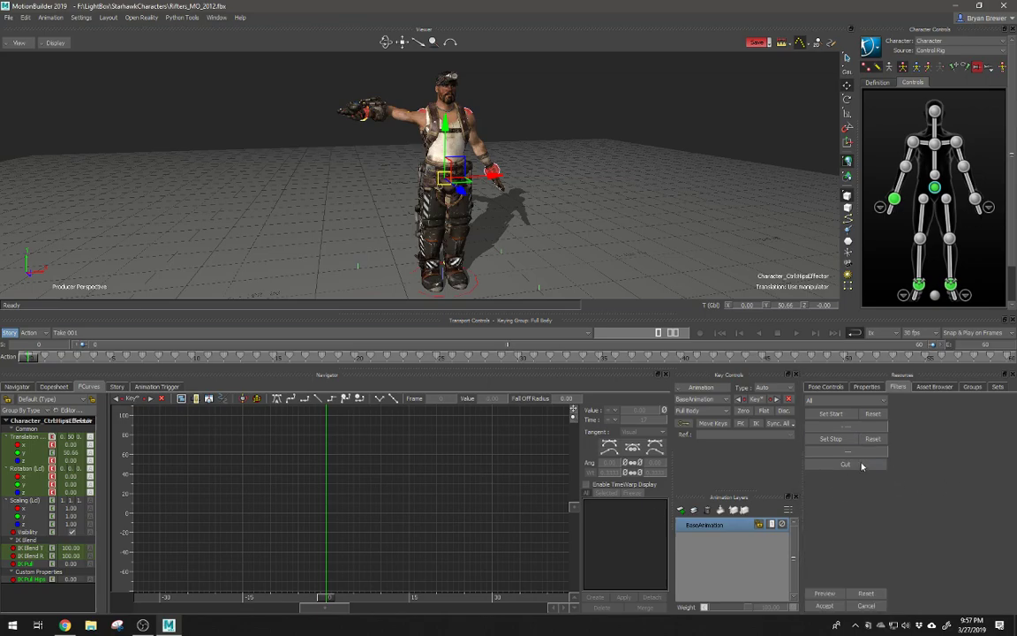
pyautogui.click(21, 470)
pyautogui.press('a')
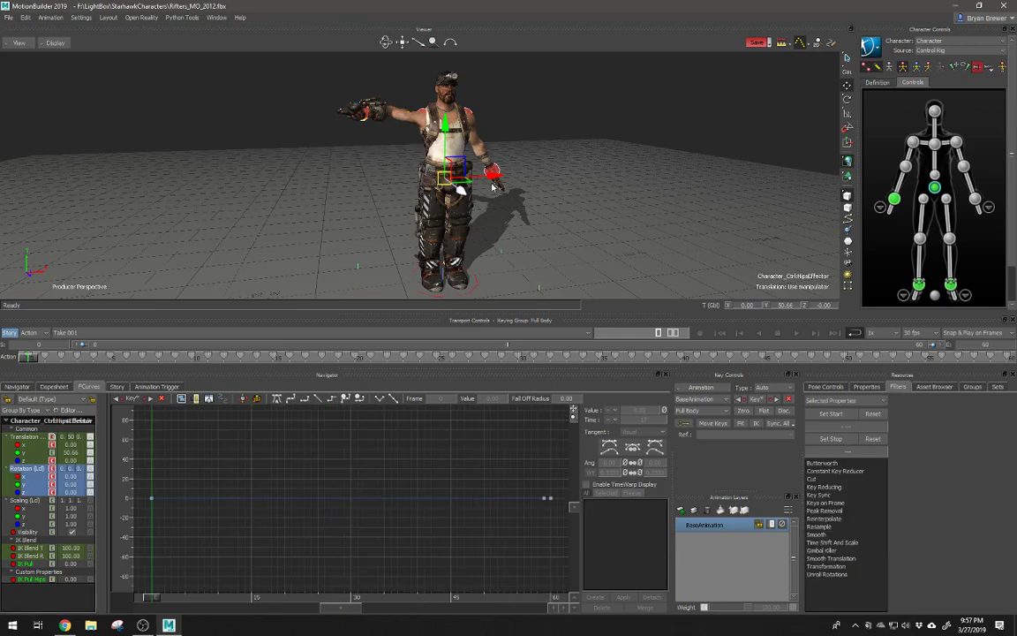
pyautogui.keyDown('alt'); pyautogui.moveTo(697, 184); pyautogui.dragTo(699, 176); pyautogui.keyUp('alt')
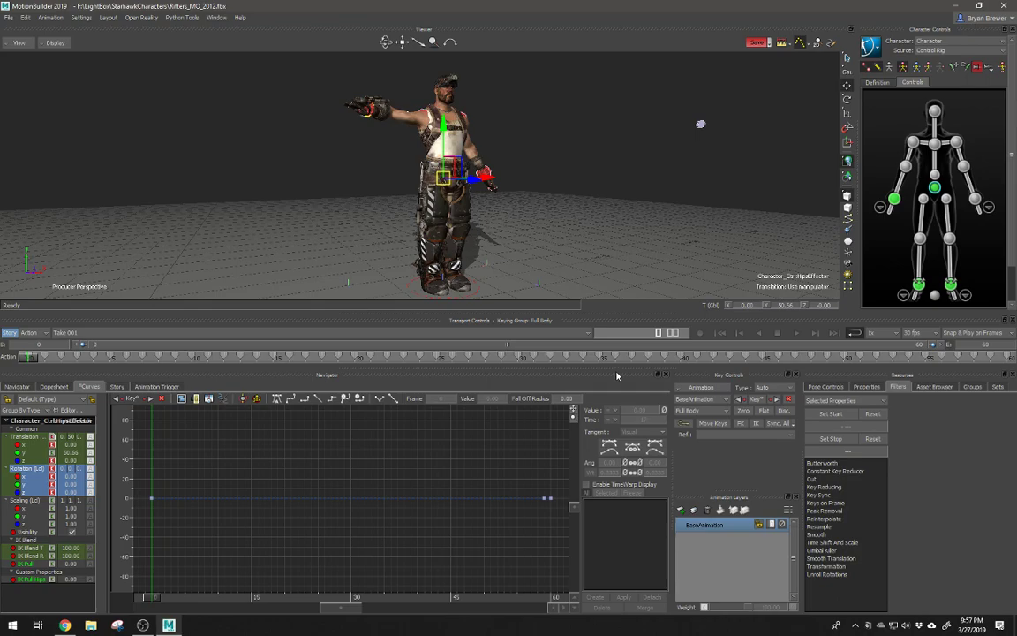
# Step: Add a Cube from the Elements templates beside the character and lower it to a Y translation of about 10.03
pyautogui.click(938, 386)
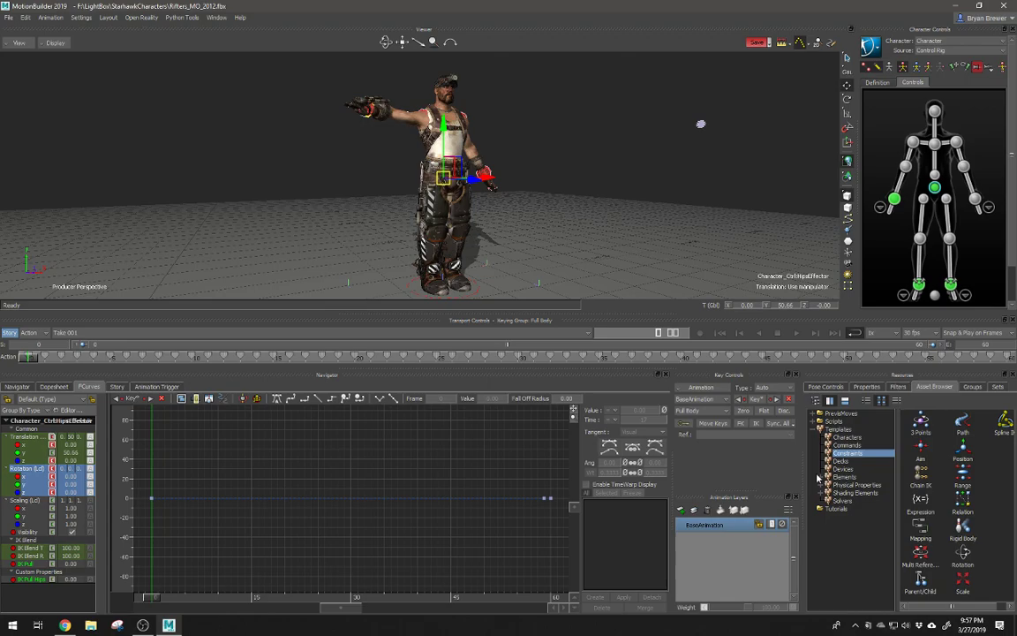
pyautogui.click(814, 430)
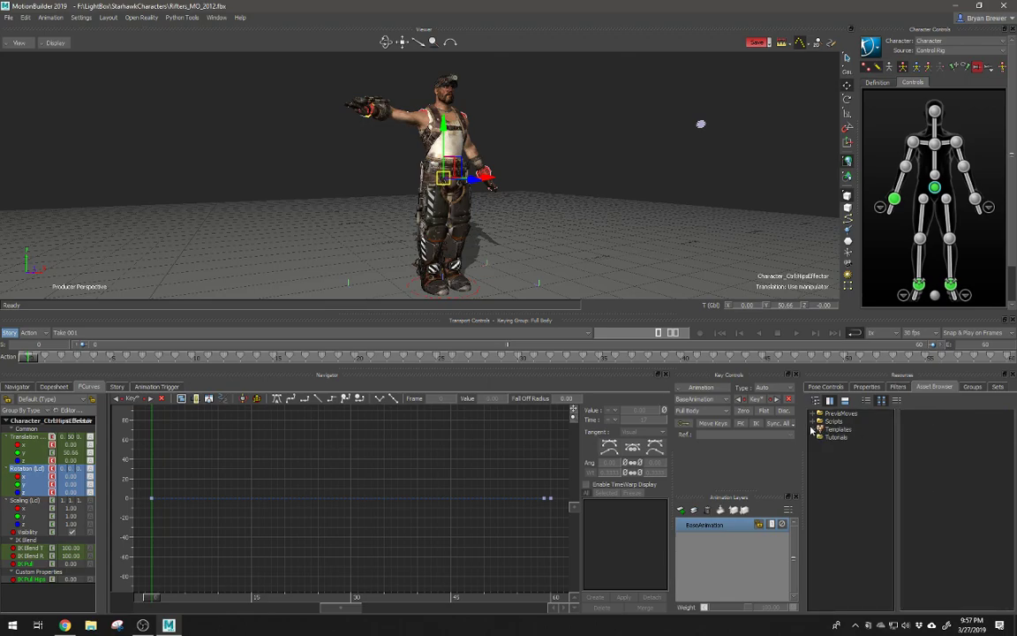
pyautogui.click(814, 429)
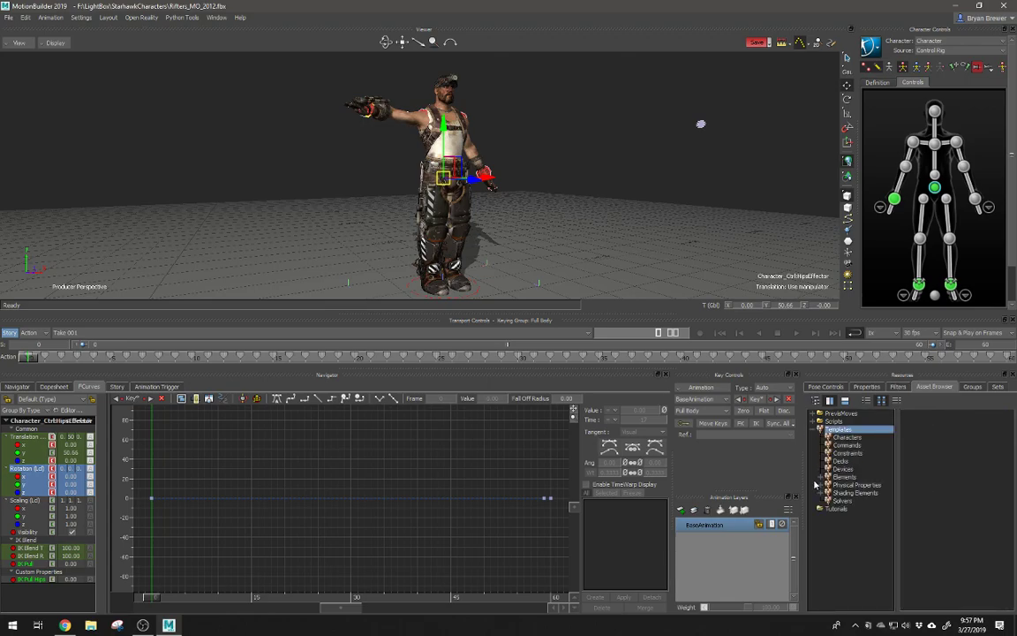
pyautogui.click(820, 477)
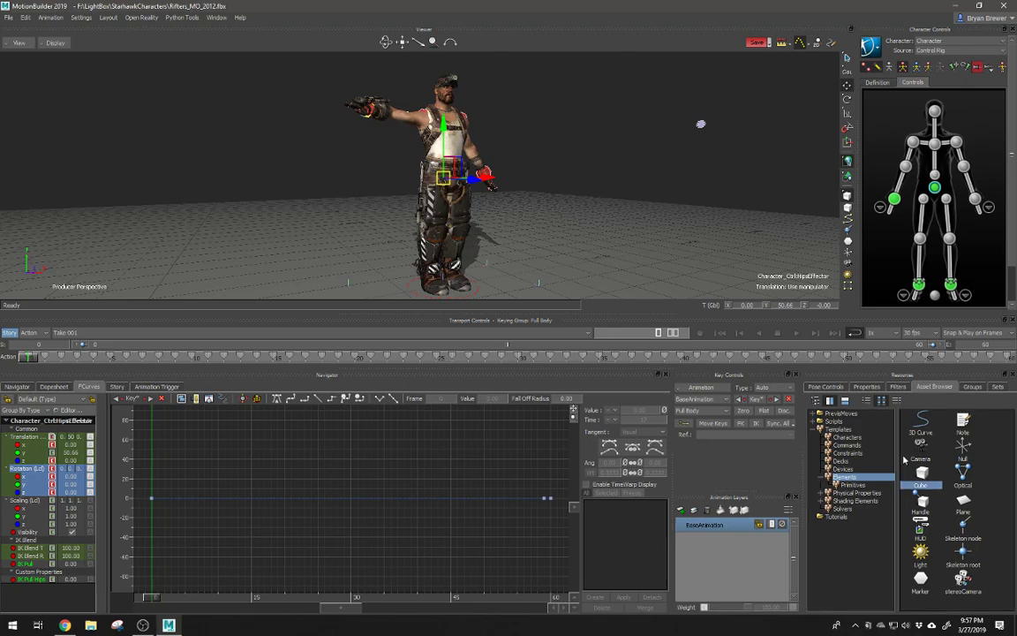
pyautogui.moveTo(918, 472); pyautogui.dragTo(1005, 134)
pyautogui.press('e')
pyautogui.press('s')
pyautogui.press('t')
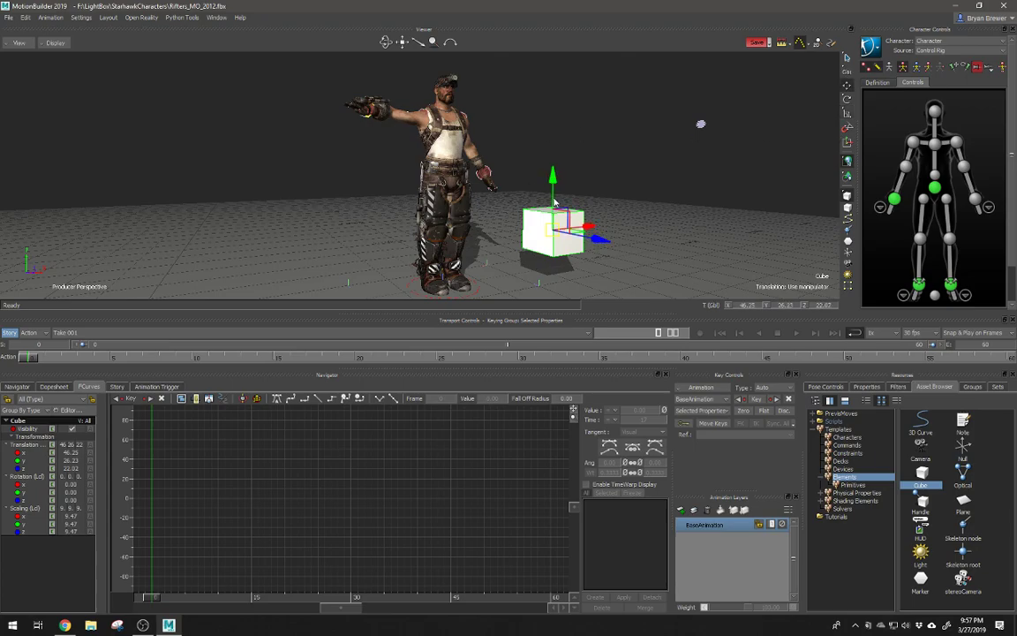
pyautogui.moveTo(554, 203); pyautogui.dragTo(555, 237)
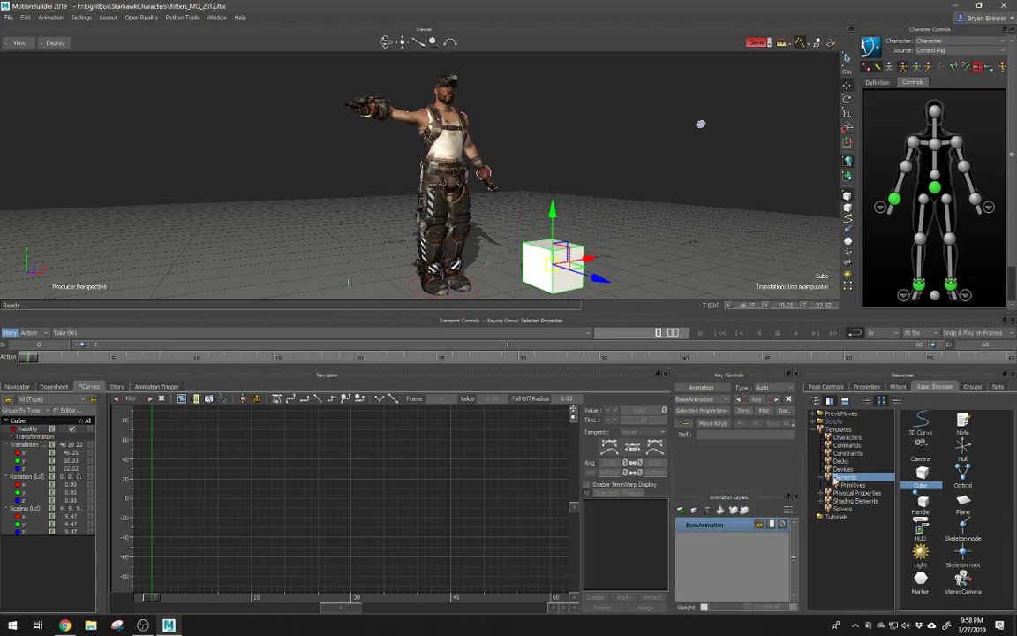
# Step: Look through the Characters templates, highlighting the Character and Character Extension assets, and deselect the cube
pyautogui.click(843, 439)
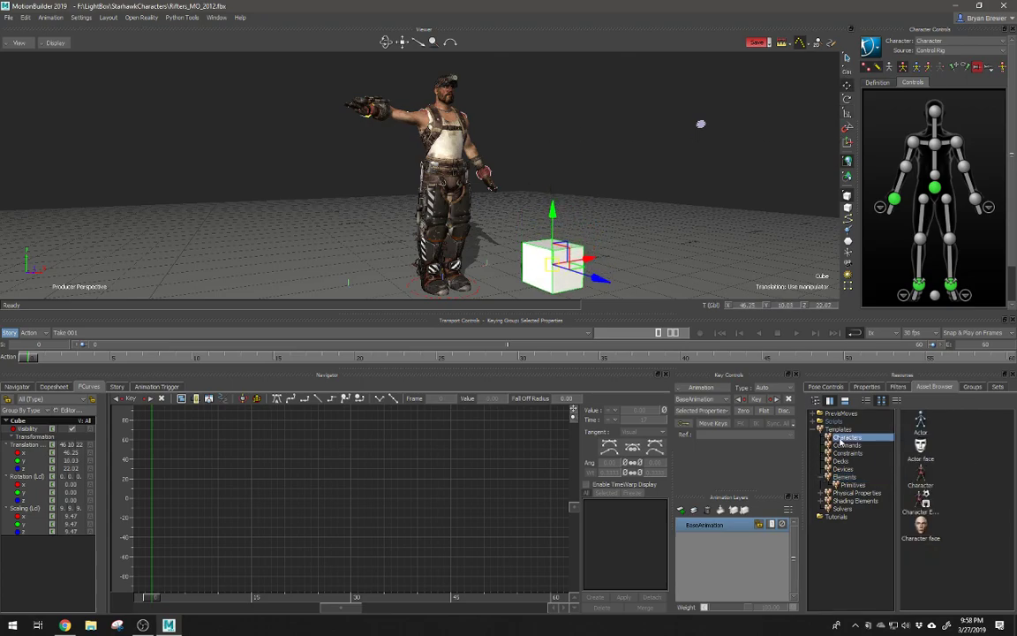
pyautogui.click(923, 478)
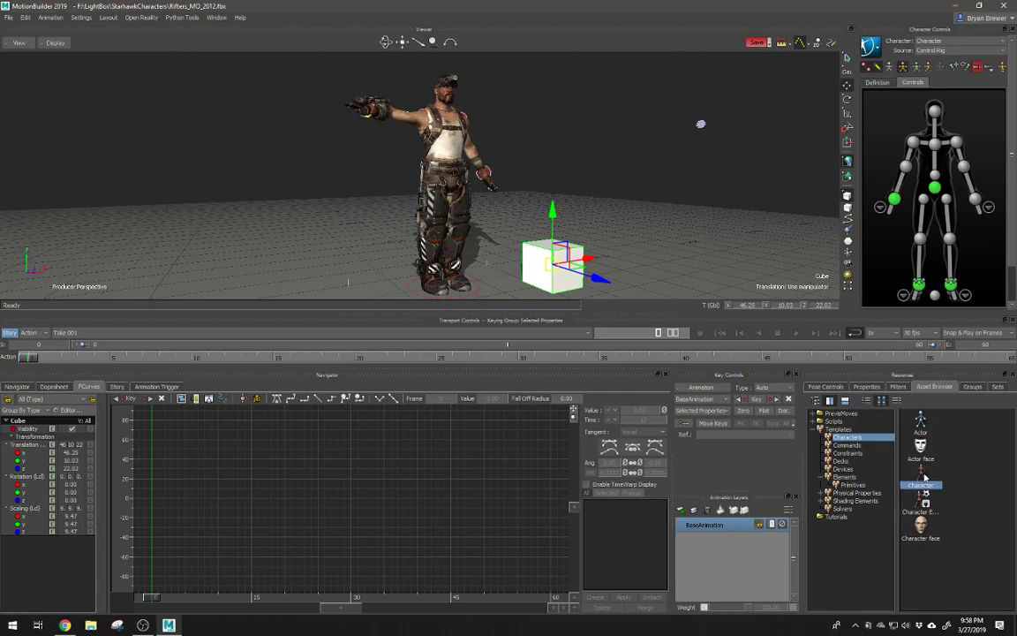
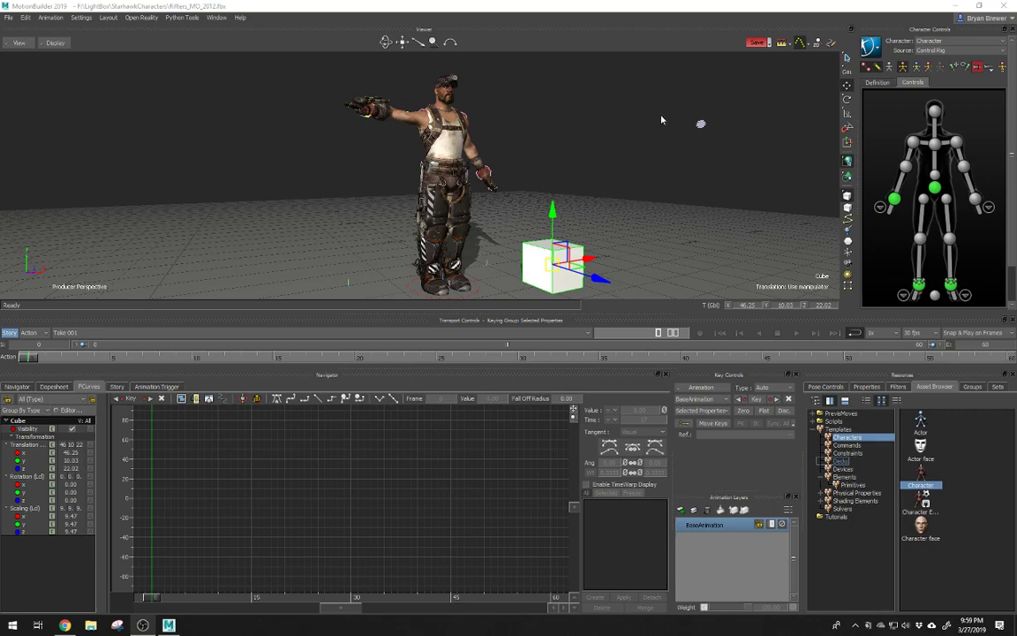
pyautogui.click(662, 120)
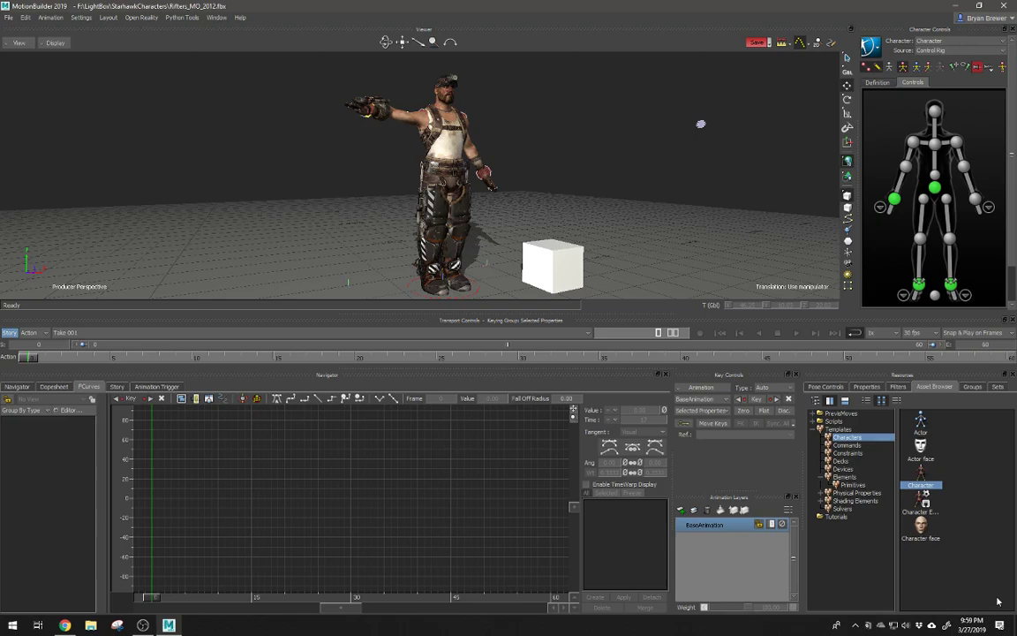
pyautogui.click(907, 512)
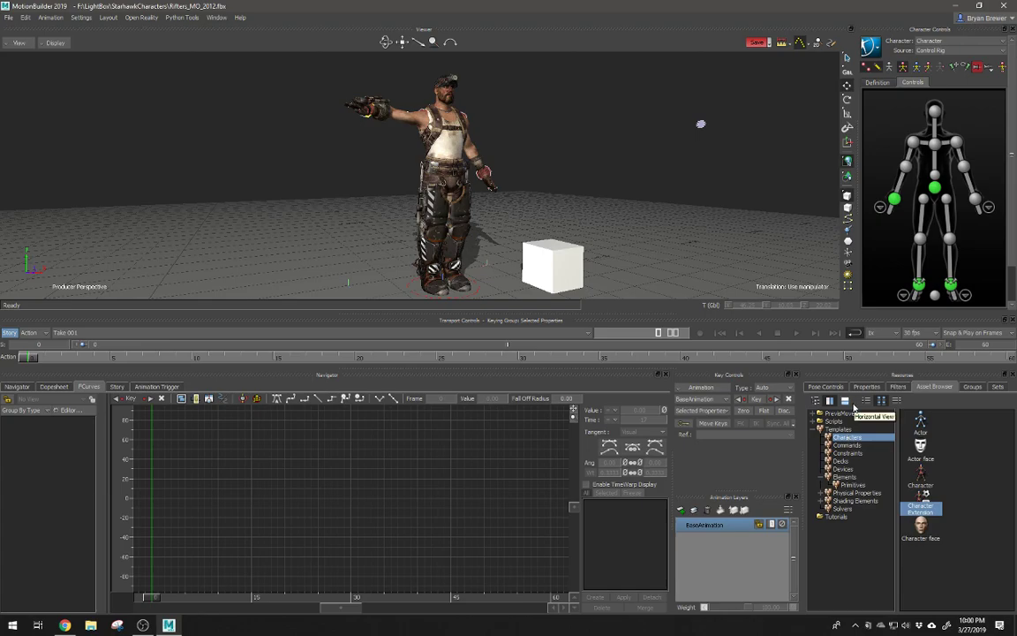
# Step: Look through the Scripts folder and its ComplexTools scripts, then collapse the Scripts and Templates folders
pyautogui.click(818, 422)
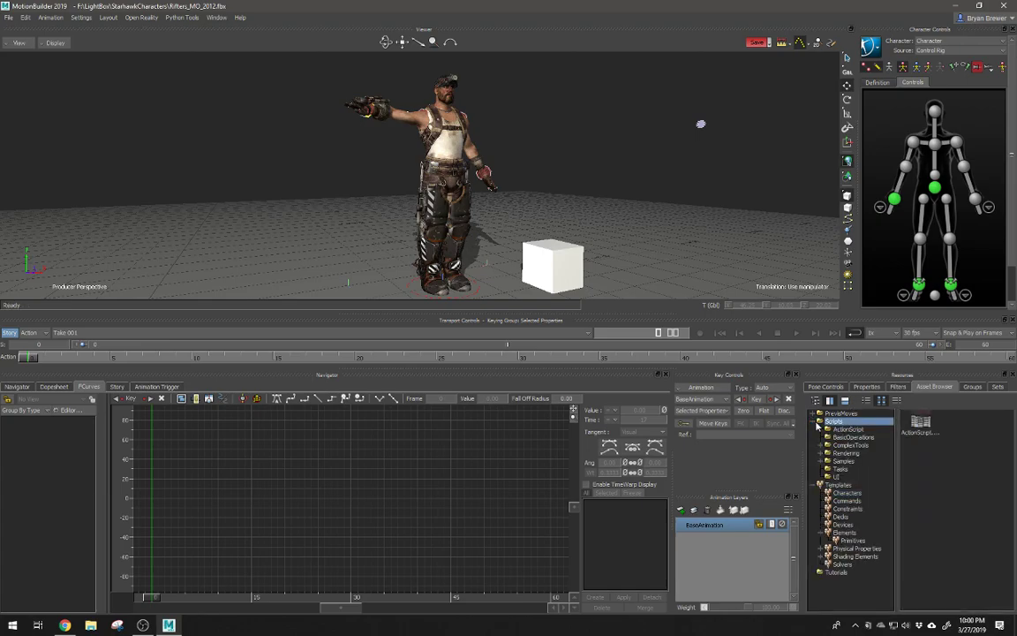
pyautogui.click(849, 445)
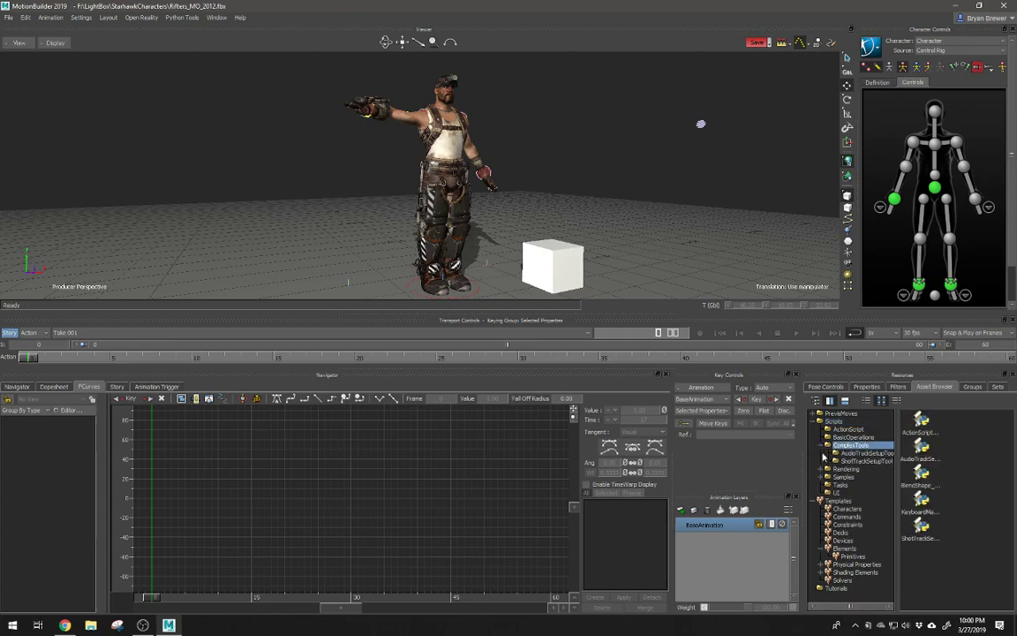
pyautogui.click(821, 444)
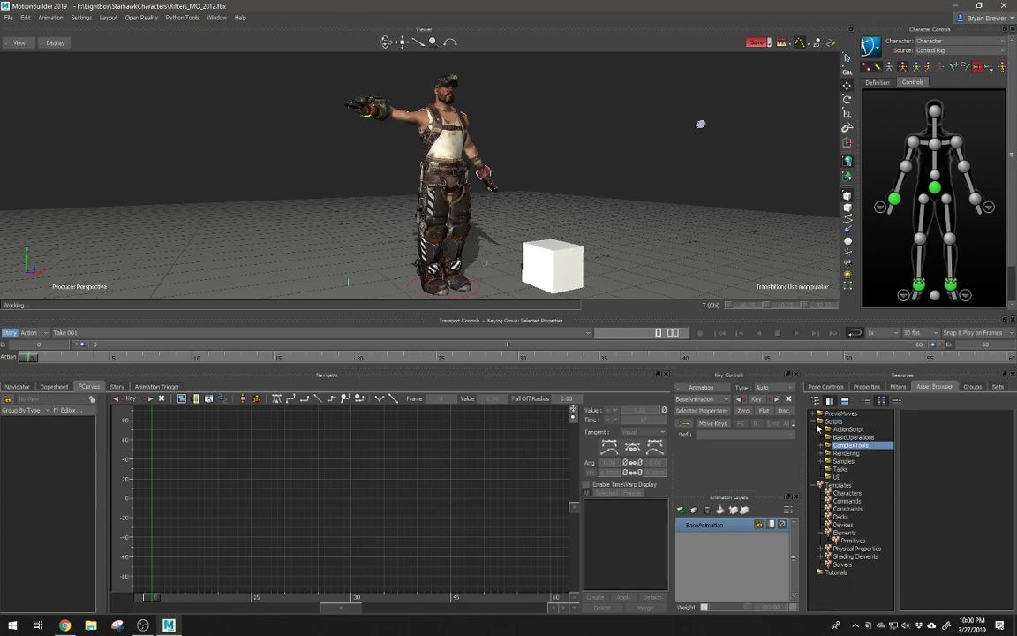
pyautogui.click(818, 421)
pyautogui.click(814, 430)
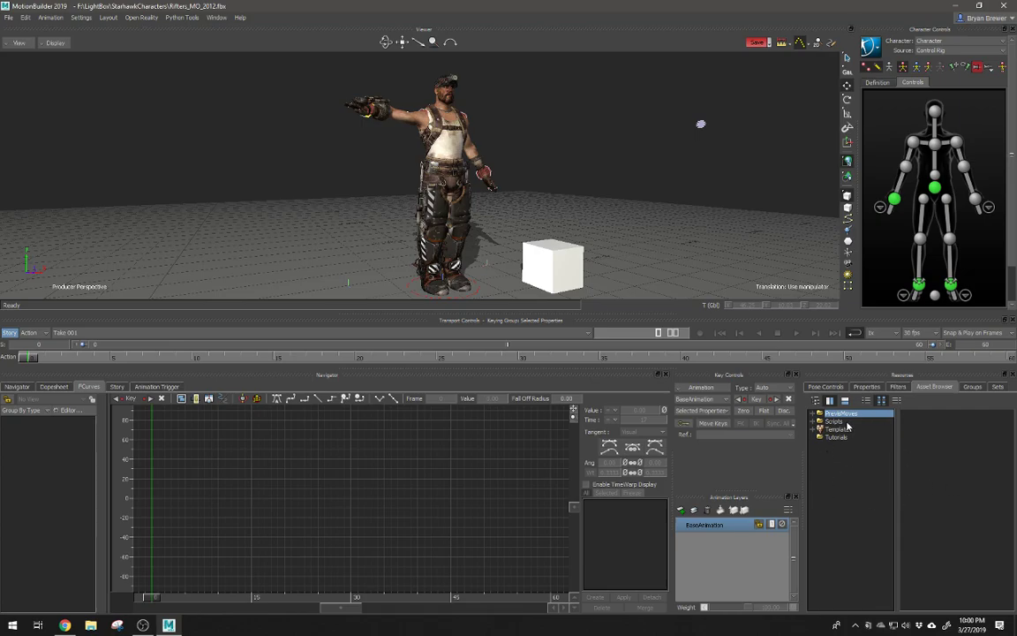
# Step: Compare the Asset Browser's side-by-side, stacked and single-tree layouts with the PrevizMoves assets, ending on the stacked layout
pyautogui.click(830, 400)
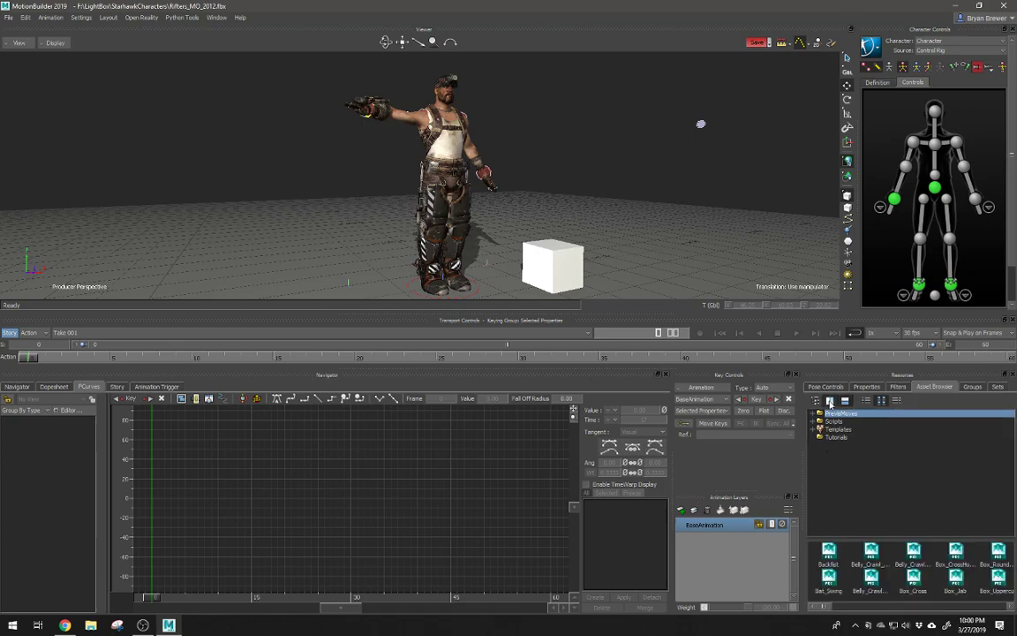
pyautogui.click(829, 402)
pyautogui.click(815, 402)
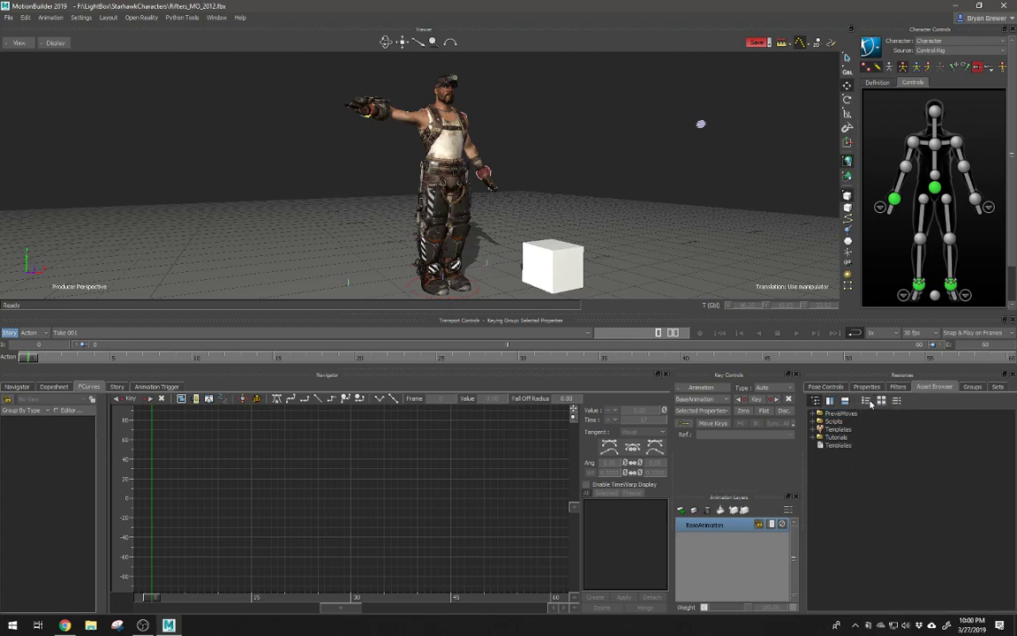
pyautogui.click(830, 400)
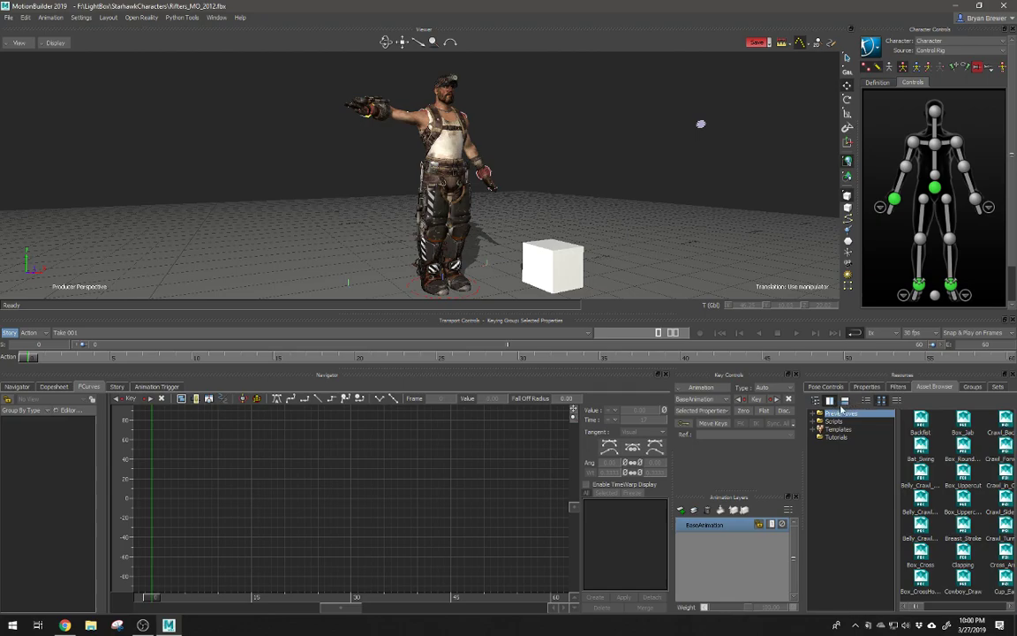
pyautogui.click(843, 401)
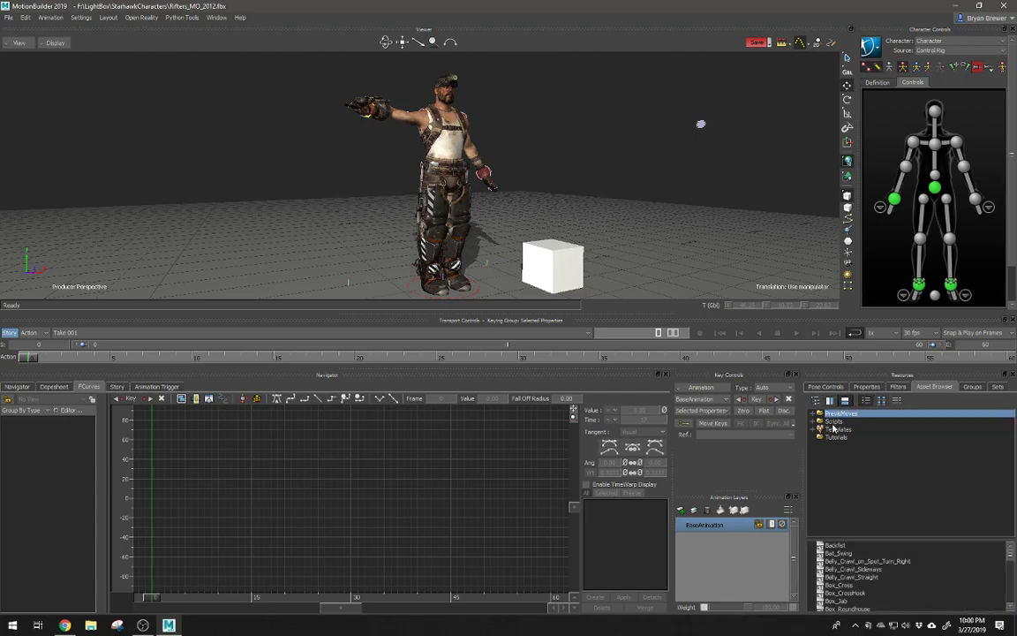
# Step: Expand the Templates folder and show the Elements templates in the side-by-side layout
pyautogui.doubleClick(834, 429)
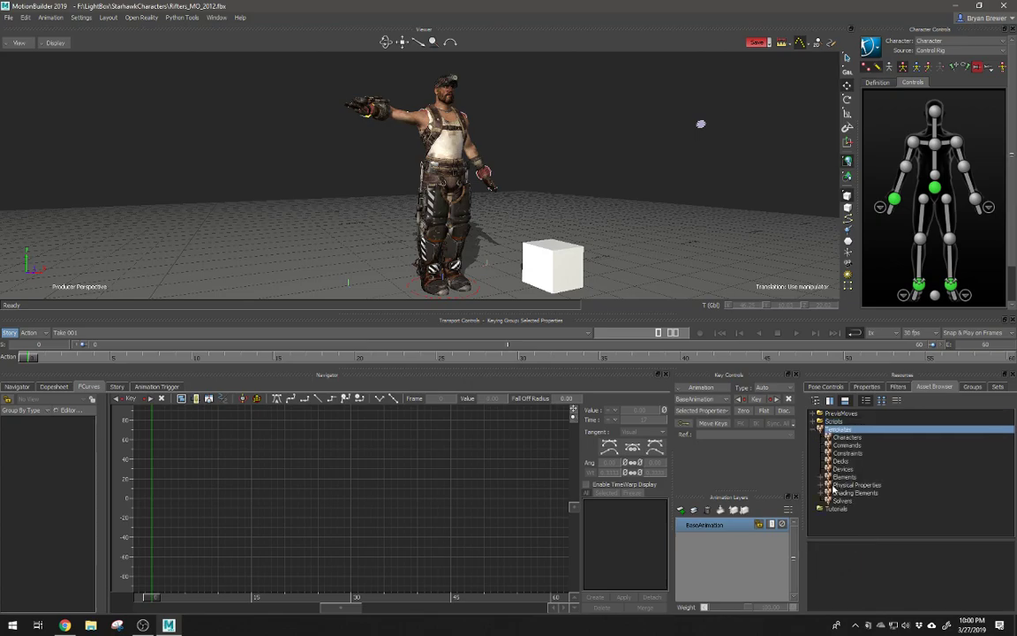
pyautogui.click(840, 477)
pyautogui.click(831, 401)
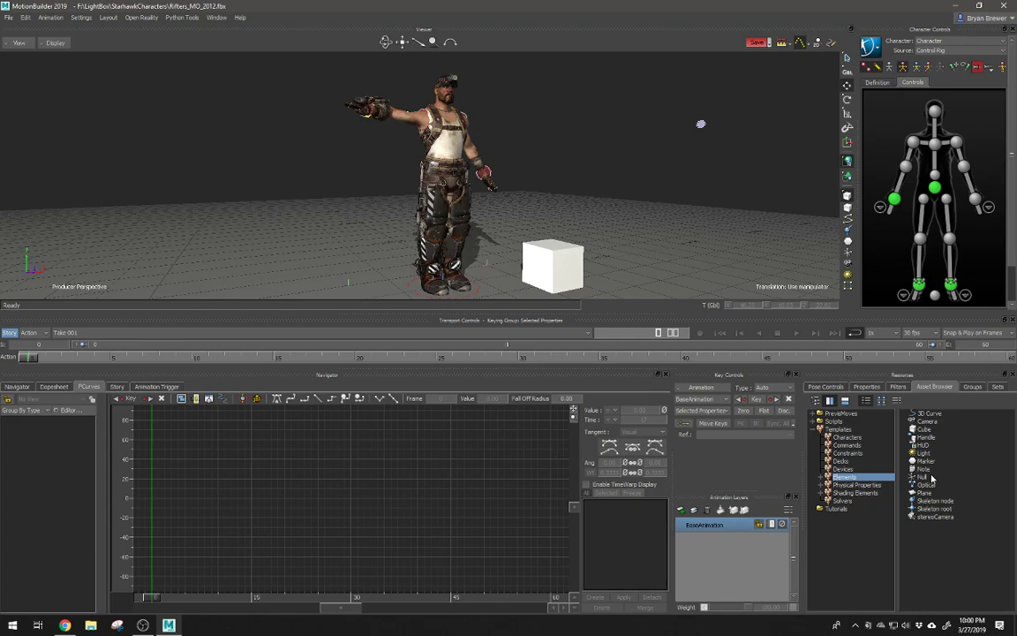
# Step: Show the scene's groups, collapse the WEAPONS group and frame the character's upper body from the front
pyautogui.click(976, 388)
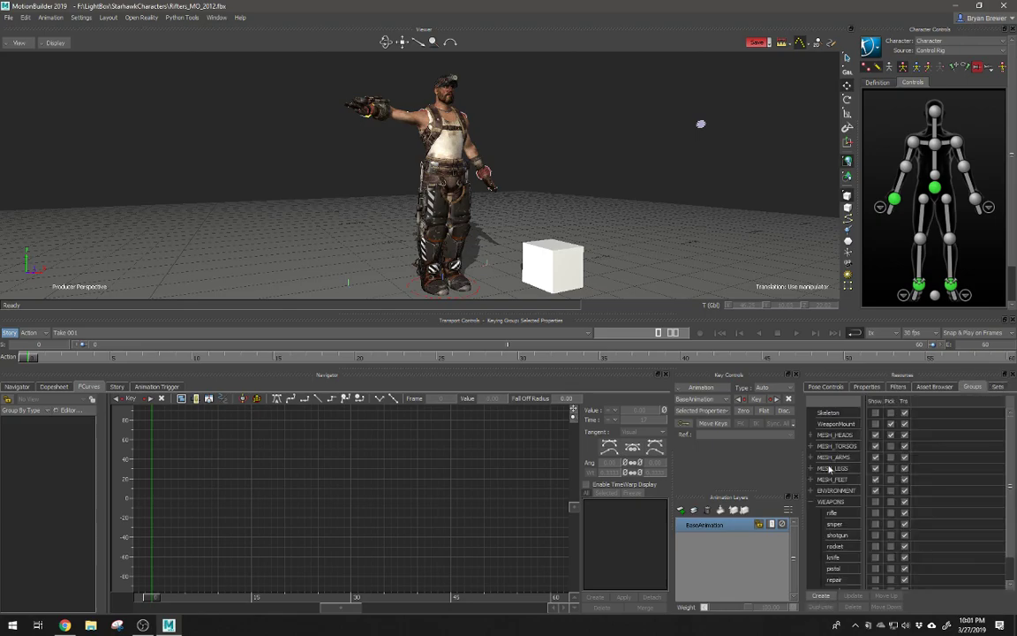
pyautogui.click(810, 503)
pyautogui.scroll(3, 479, 154)
pyautogui.scroll(4, 479, 154)
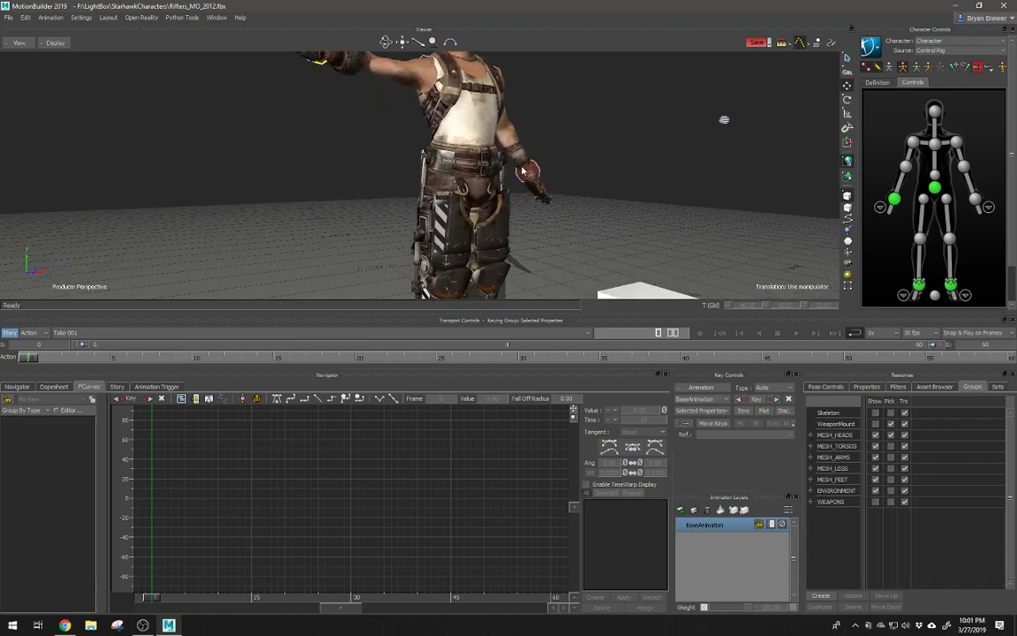
pyautogui.keyDown('alt'); pyautogui.moveTo(480, 154); pyautogui.dragTo(478, 165, button='middle'); pyautogui.keyUp('alt')
pyautogui.keyDown('alt'); pyautogui.moveTo(478, 165); pyautogui.dragTo(524, 154); pyautogui.keyUp('alt')
pyautogui.keyDown('alt'); pyautogui.moveTo(523, 154); pyautogui.dragTo(523, 183, button='middle'); pyautogui.keyUp('alt')
pyautogui.keyDown('alt'); pyautogui.moveTo(522, 183); pyautogui.dragTo(482, 180, button='right'); pyautogui.keyUp('alt')
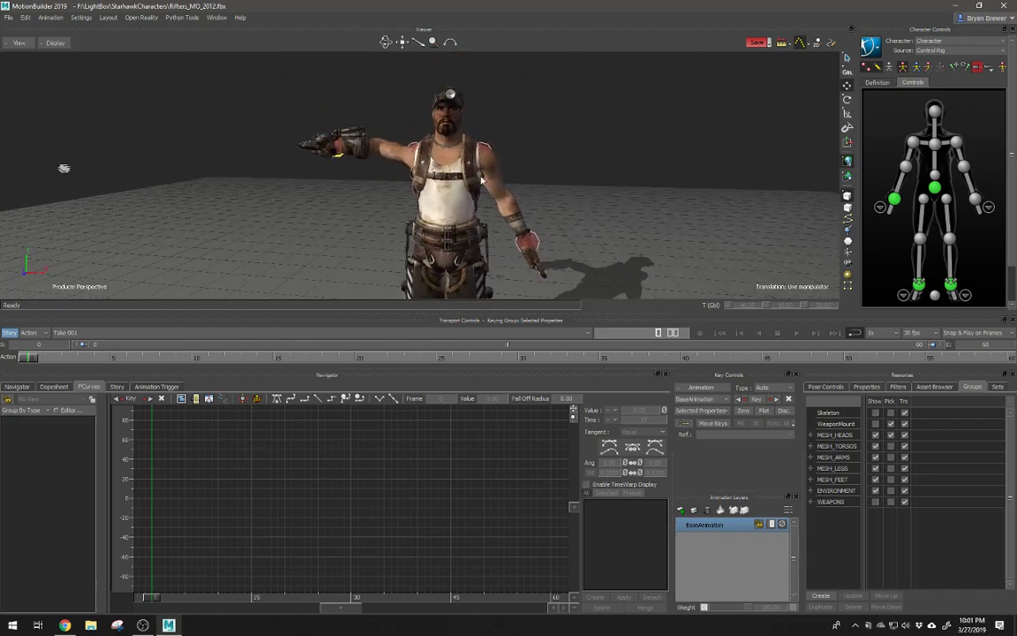
pyautogui.keyDown('alt'); pyautogui.moveTo(570, 163); pyautogui.dragTo(625, 159); pyautogui.keyUp('alt')
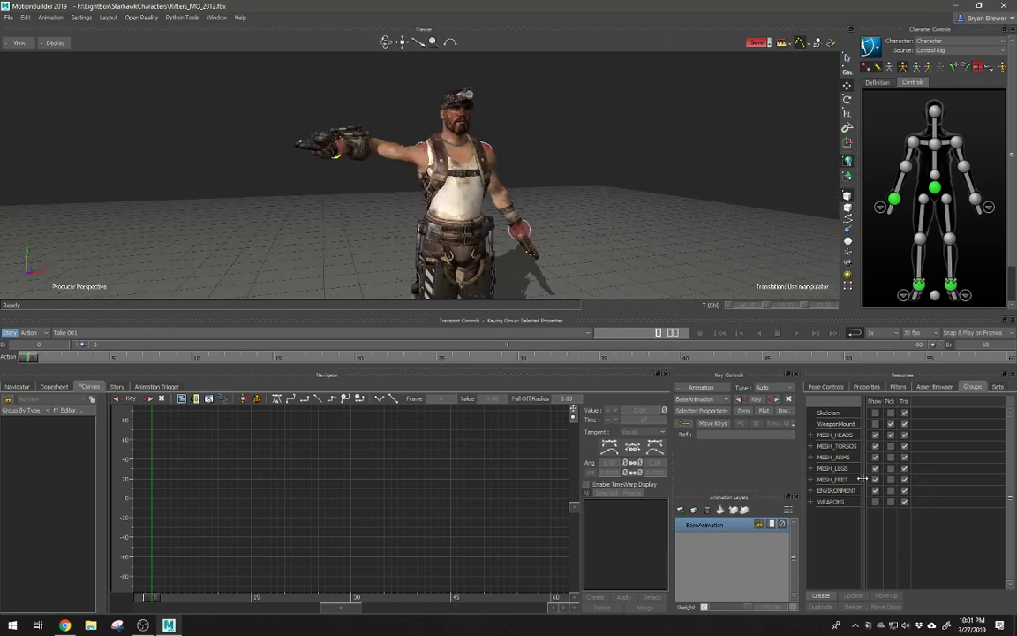
# Step: Expand the MESH_HEADS group, hide head_4 and switch the viewer to the Models only display, close up on the torso
pyautogui.click(811, 434)
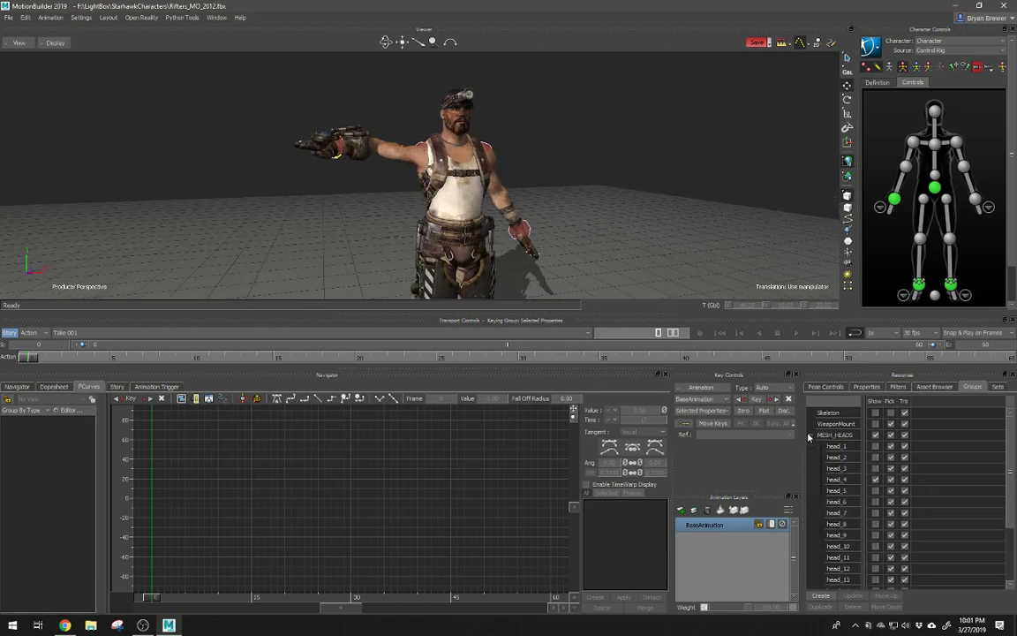
pyautogui.click(875, 482)
pyautogui.hotkey('ctrl', 'a')
pyautogui.scroll(4, 497, 200)
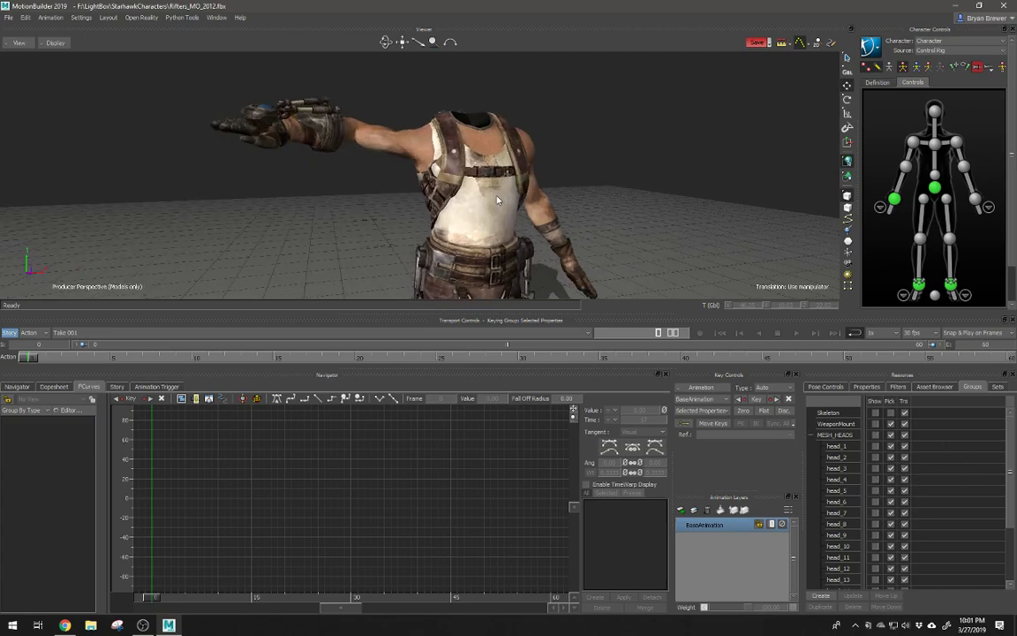
pyautogui.keyDown('alt'); pyautogui.moveTo(497, 201); pyautogui.dragTo(548, 204, button='right'); pyautogui.keyUp('alt')
pyautogui.keyDown('alt'); pyautogui.moveTo(547, 204); pyautogui.dragTo(537, 243, button='middle'); pyautogui.keyUp('alt')
pyautogui.keyDown('alt'); pyautogui.moveTo(537, 243); pyautogui.dragTo(621, 302, button='right'); pyautogui.keyUp('alt')
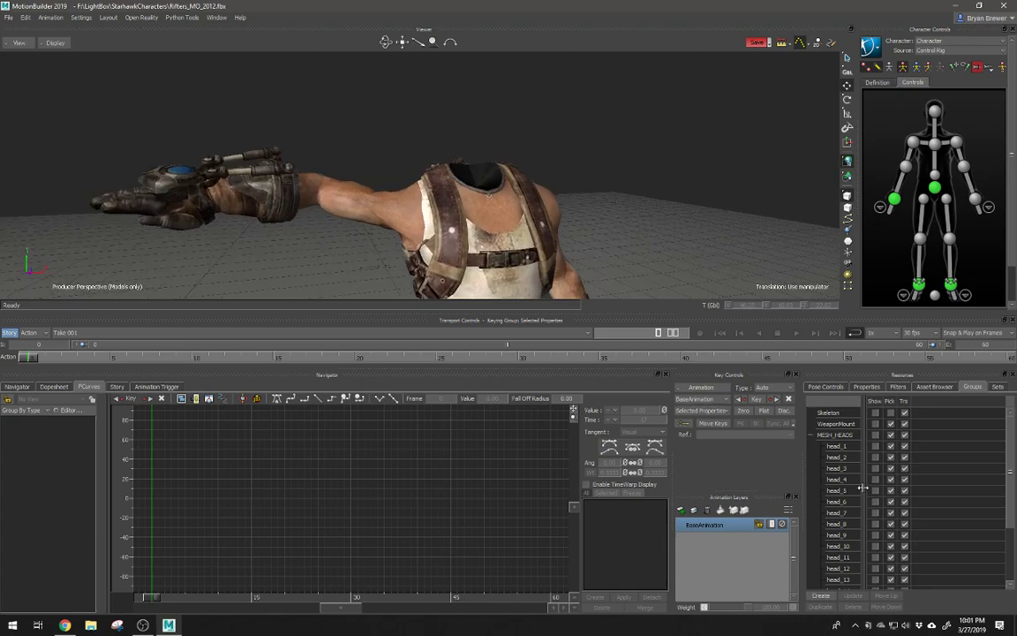
# Step: Preview head_1, head_2 and head_3 on the character by showing and hiding each in turn
pyautogui.click(874, 447)
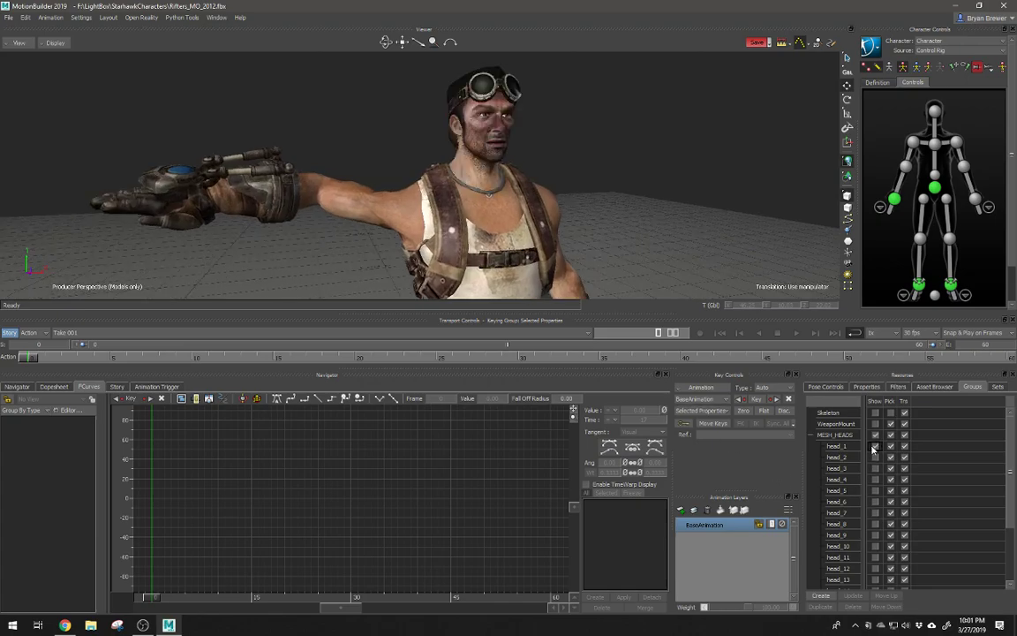
pyautogui.click(873, 446)
pyautogui.click(875, 448)
pyautogui.click(875, 447)
pyautogui.click(874, 458)
pyautogui.click(875, 458)
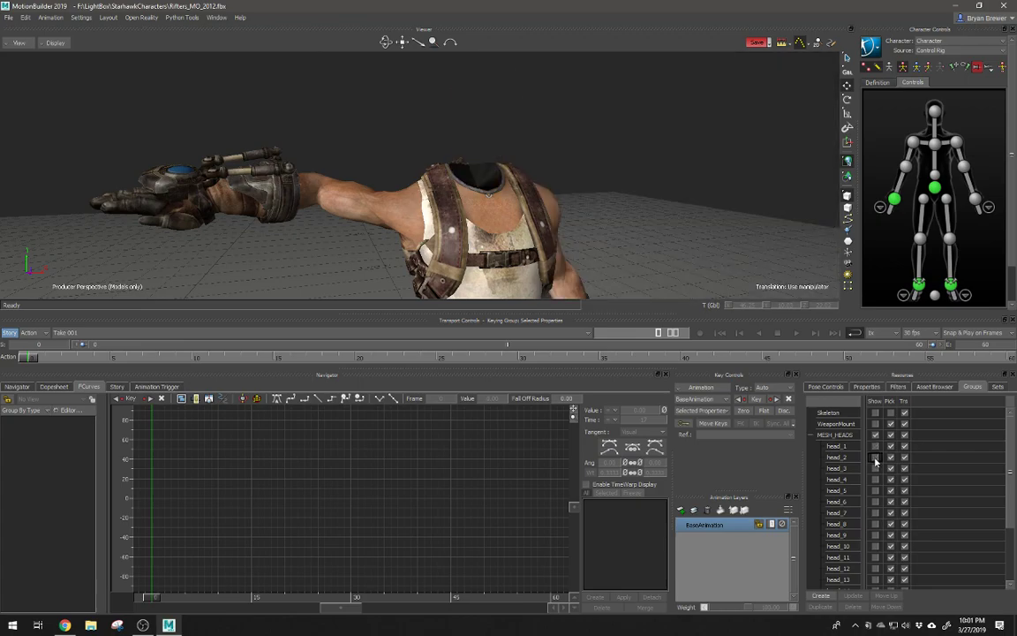
pyautogui.click(875, 469)
pyautogui.click(875, 469)
# Step: Show head_4 on the character again and collapse the MESH_HEADS group
pyautogui.click(874, 480)
pyautogui.click(874, 479)
pyautogui.click(875, 479)
pyautogui.click(810, 435)
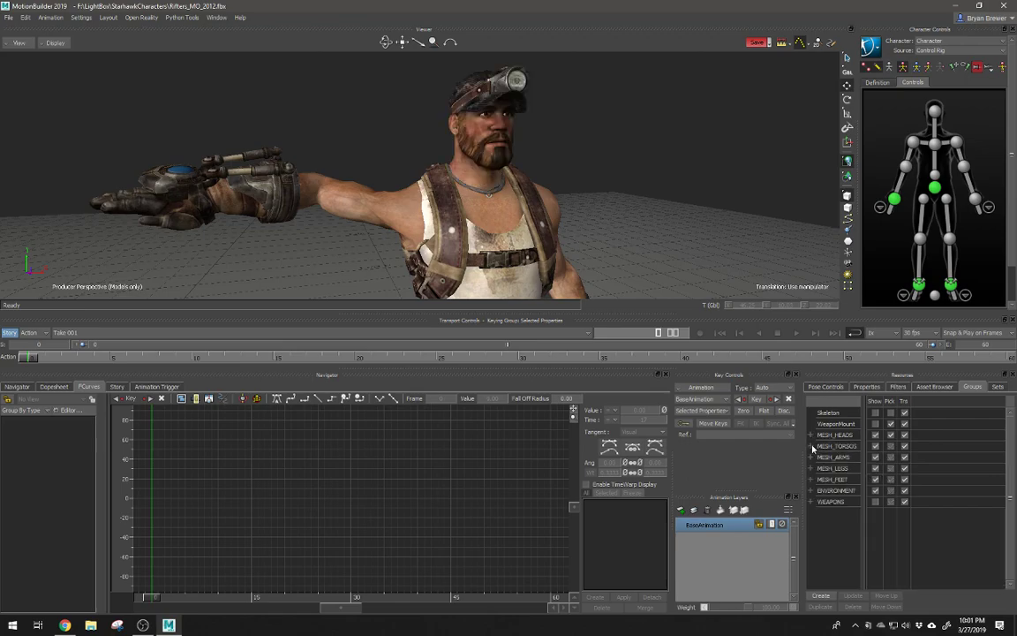
# Step: Expand the MESH_TORSOS group, hide torso_1, and preview torso_2, torso_3 and torso_4 one at a time
pyautogui.click(810, 446)
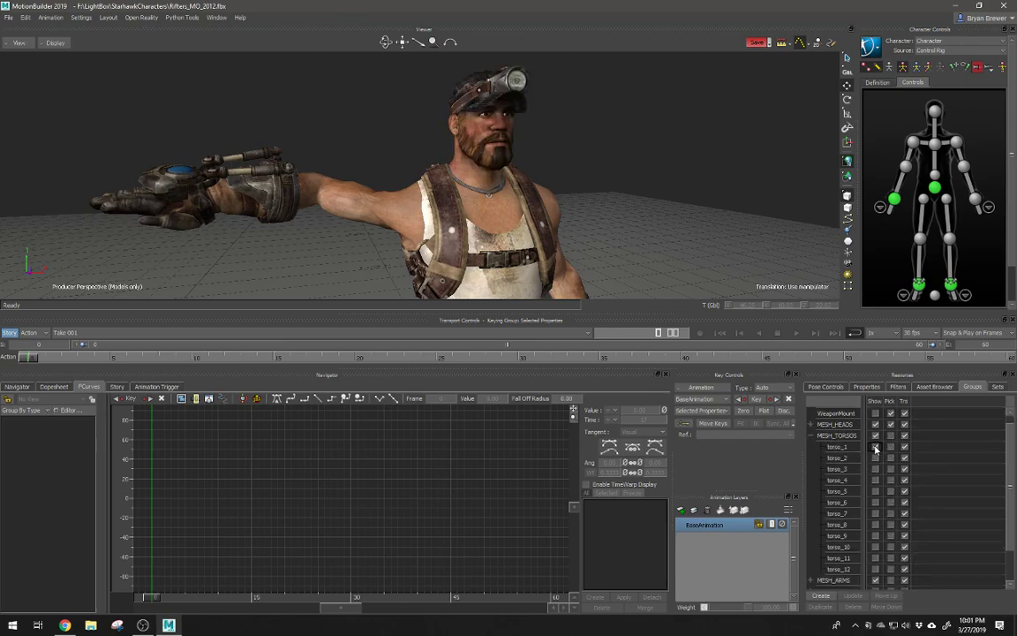
pyautogui.click(874, 447)
pyautogui.click(874, 458)
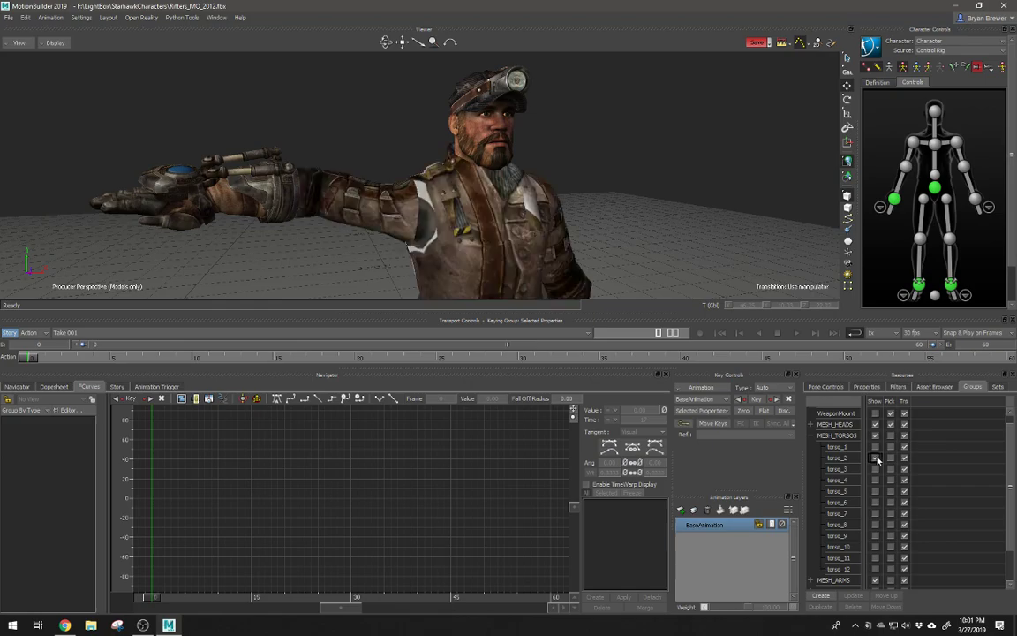
pyautogui.click(874, 459)
pyautogui.click(874, 469)
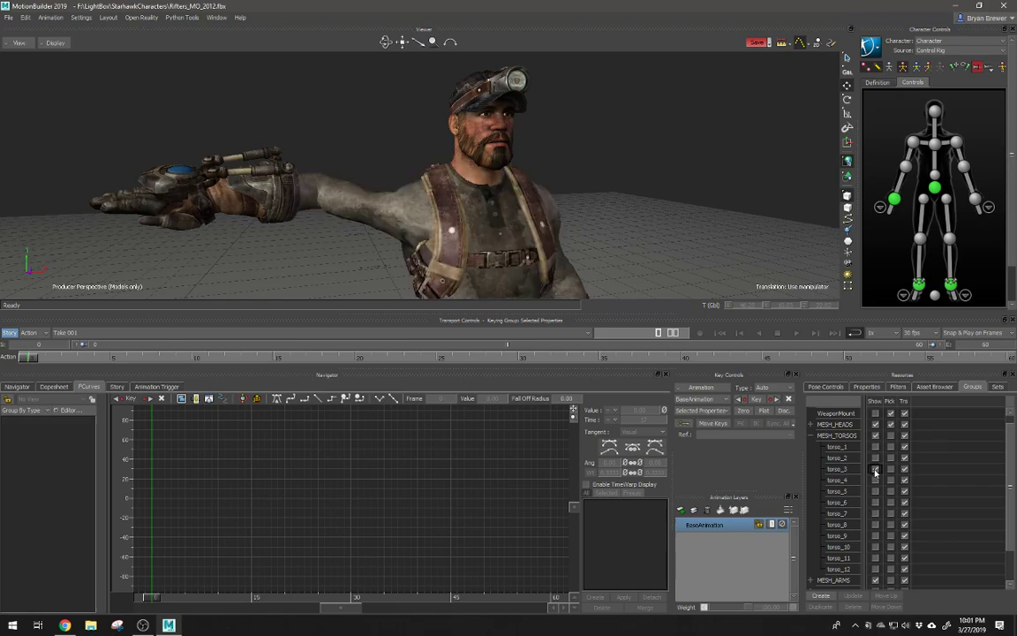
pyautogui.click(875, 469)
pyautogui.click(875, 481)
pyautogui.click(874, 480)
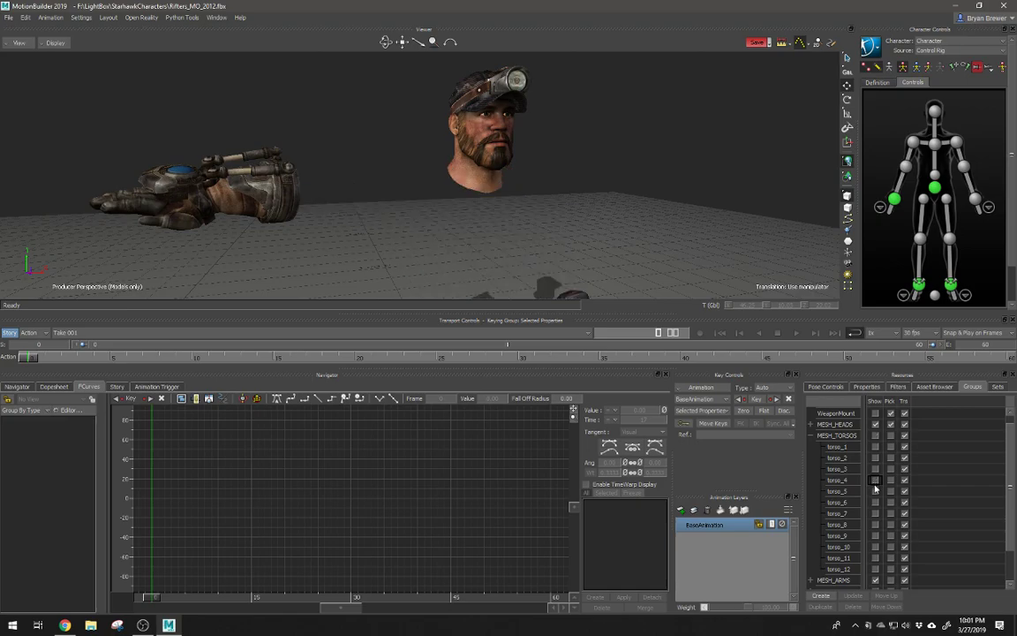
# Step: Preview torso_8, torso_11 and torso_12 in turn, then restore torso_1 and collapse the MESH_TORSOS group
pyautogui.click(874, 524)
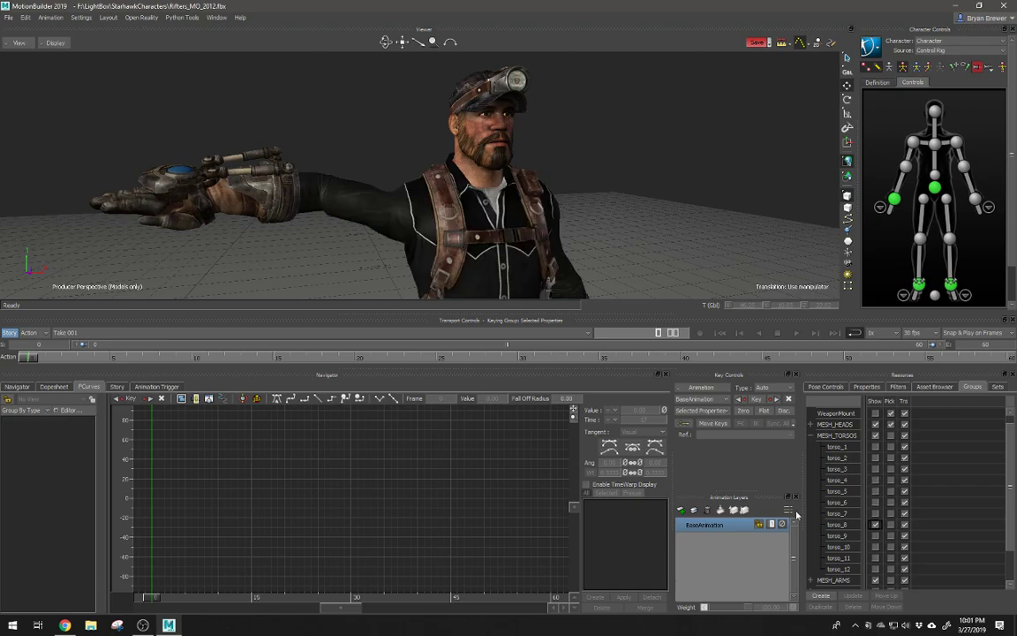
pyautogui.keyDown('shift'); pyautogui.moveTo(579, 203); pyautogui.dragTo(618, 265); pyautogui.keyUp('shift')
pyautogui.click(875, 524)
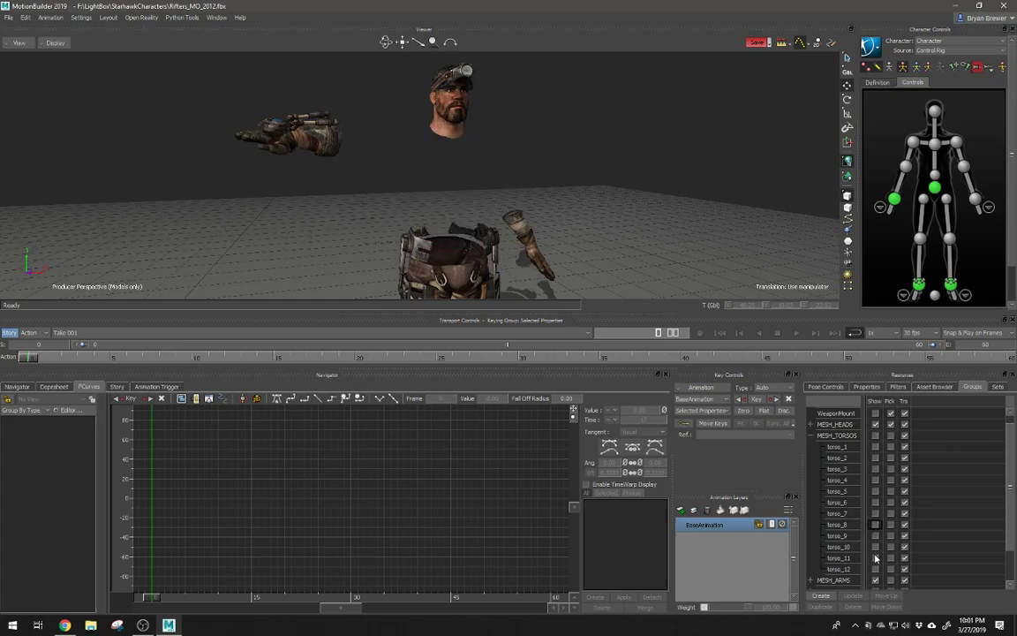
pyautogui.click(875, 558)
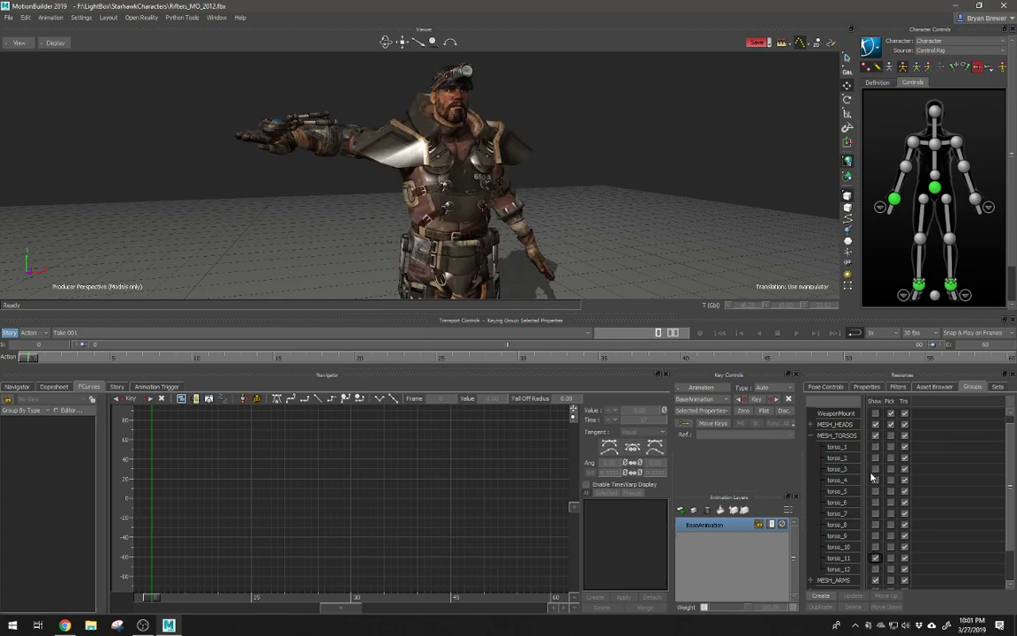
pyautogui.click(875, 558)
pyautogui.click(875, 568)
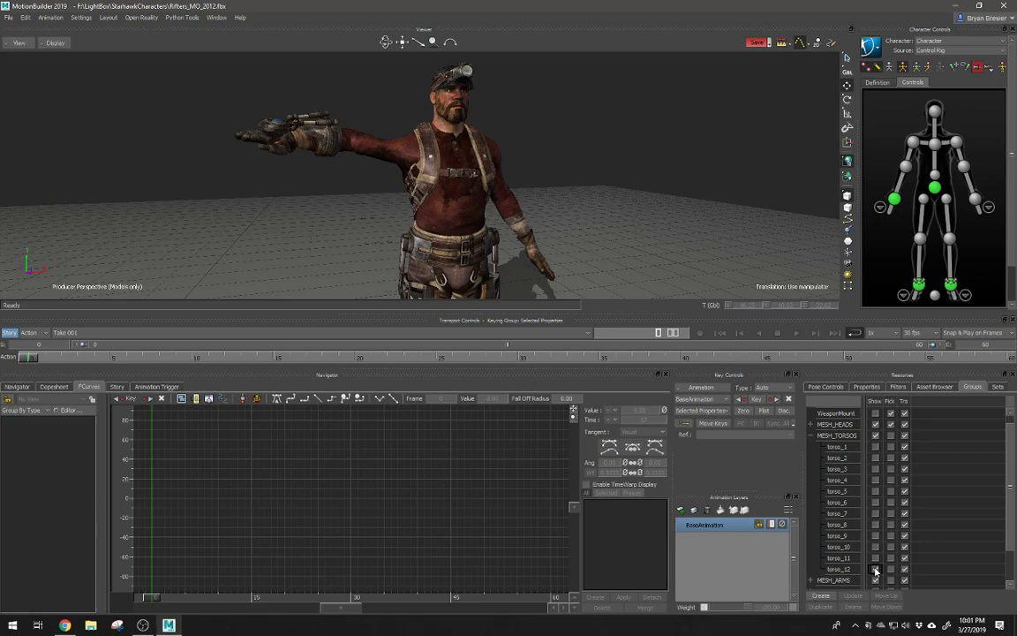
pyautogui.click(875, 569)
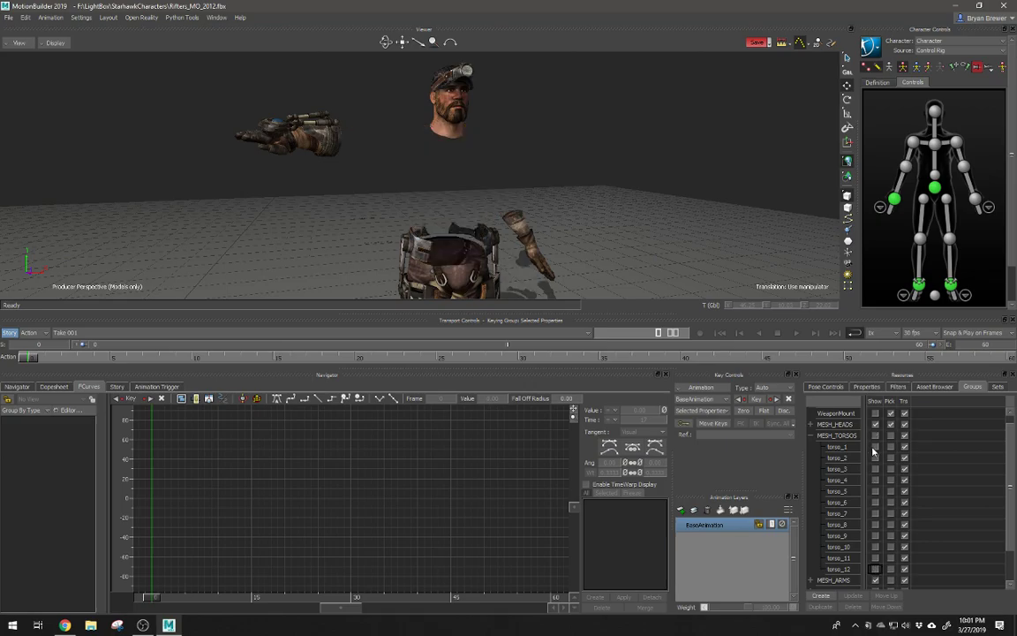
pyautogui.click(875, 447)
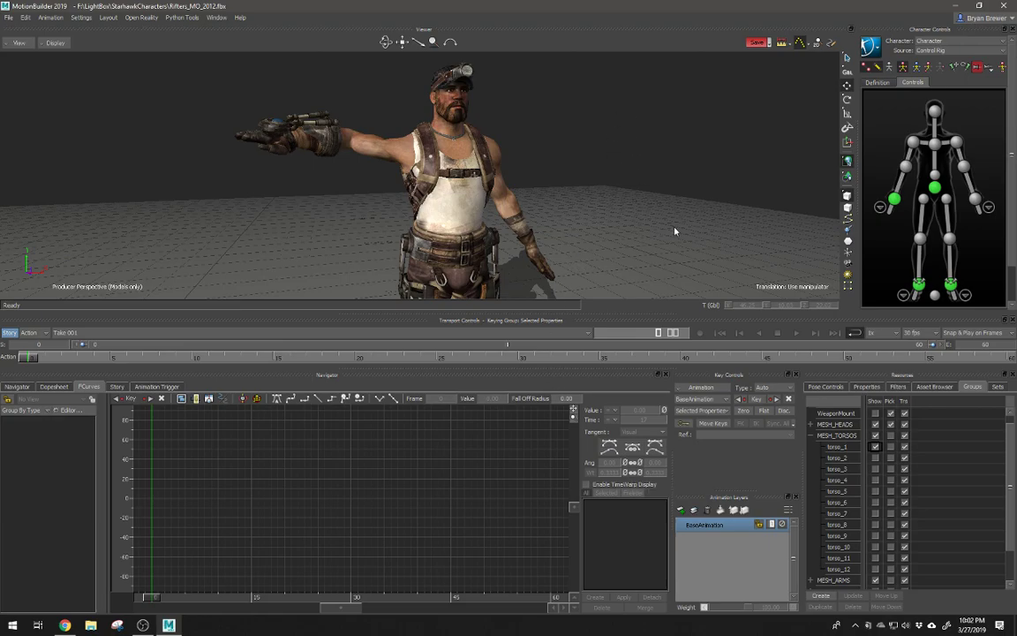
pyautogui.click(810, 436)
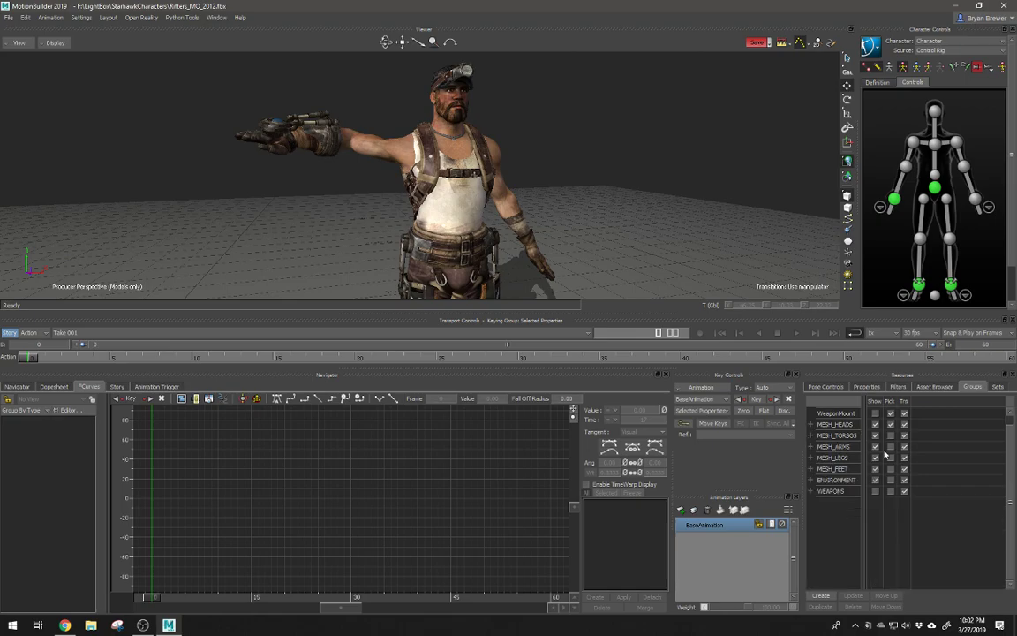
# Step: Expand the ENVIRONMENT group and toggle the visibility of its ground and lights, leaving both hidden
pyautogui.click(809, 480)
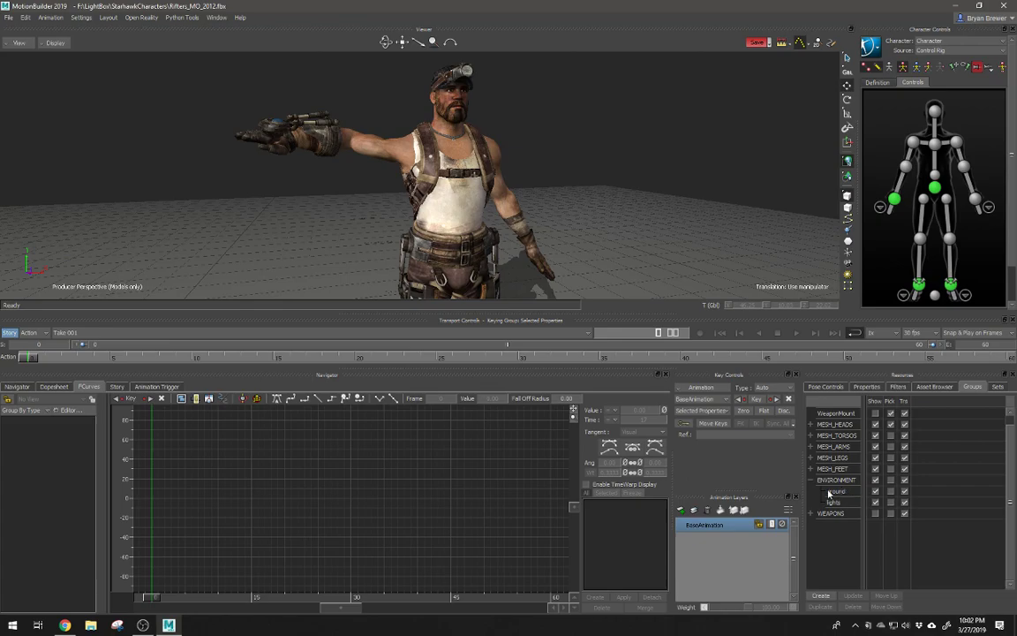
pyautogui.click(875, 492)
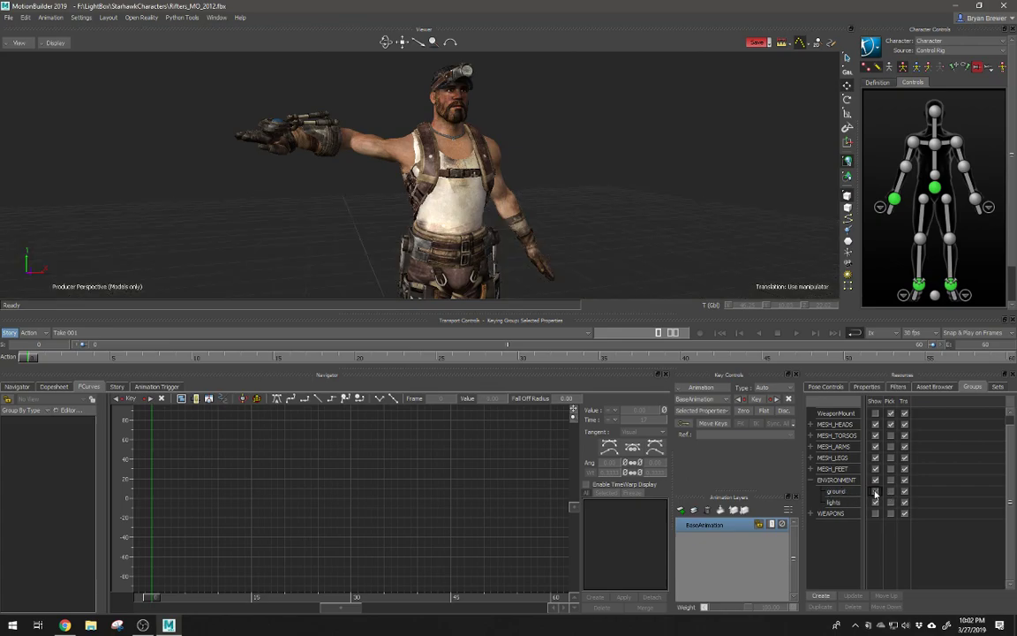
pyautogui.click(874, 492)
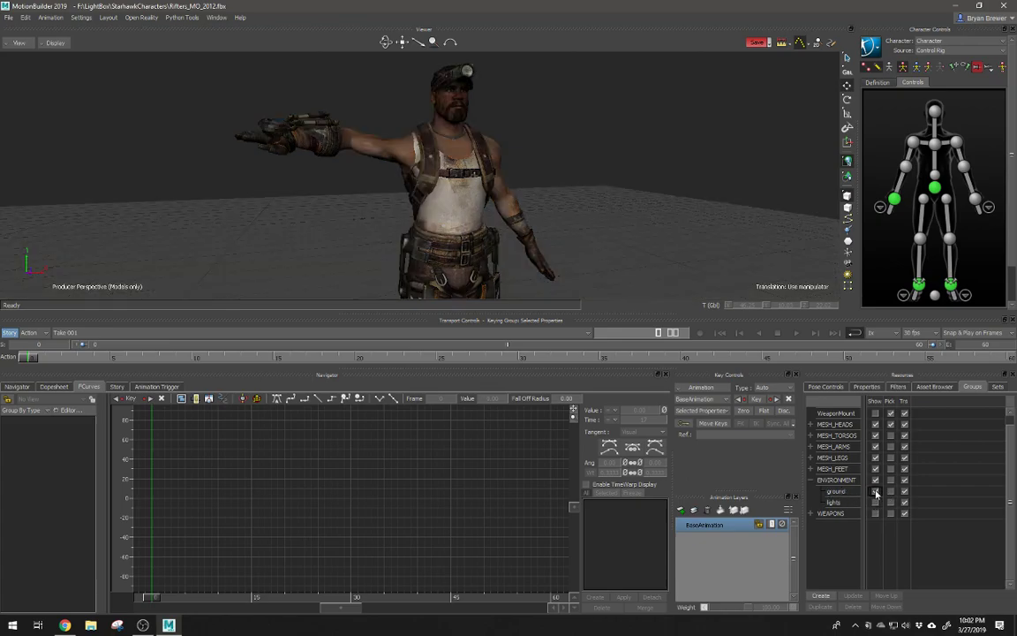
pyautogui.click(875, 493)
pyautogui.scroll(-5, 456, 215)
pyautogui.moveTo(457, 215); pyautogui.dragTo(468, 186, button='middle')
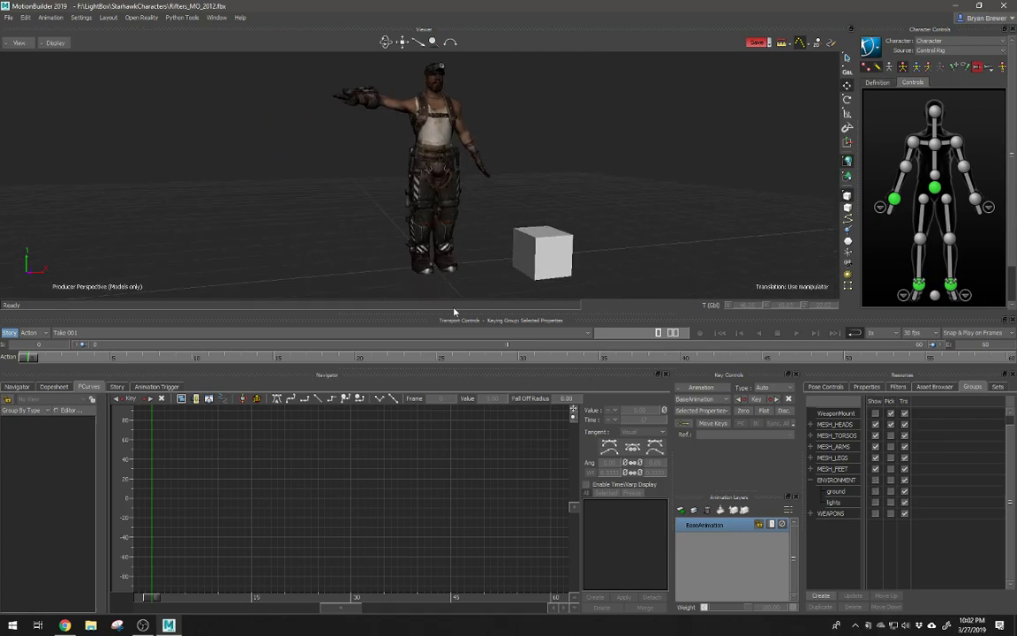
# Step: Enlarge the viewer's height so the full character and cube have more room
pyautogui.moveTo(455, 311); pyautogui.dragTo(454, 402)
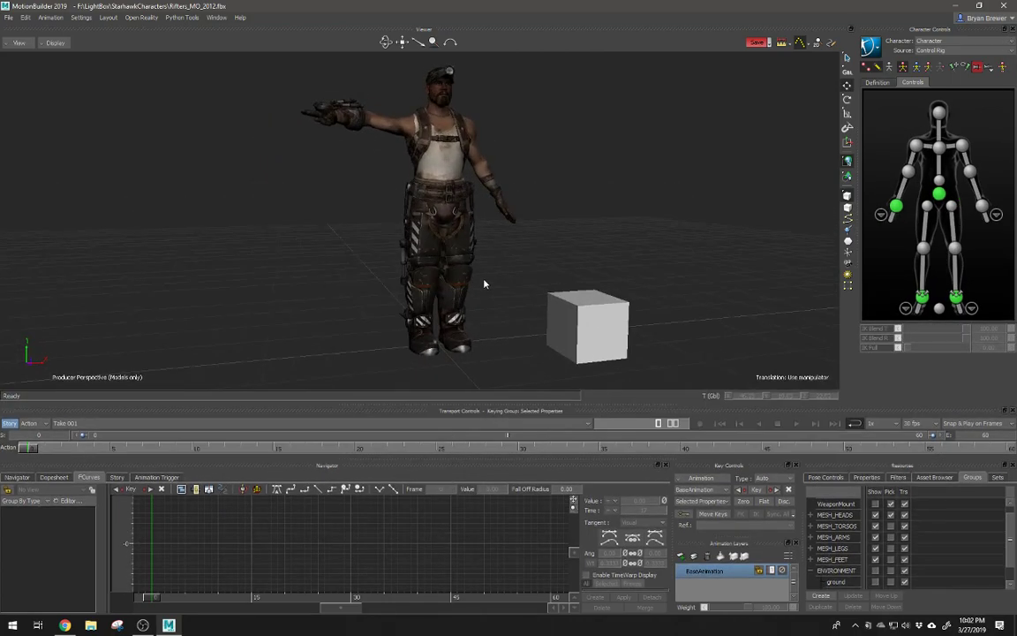
pyautogui.scroll(2, 483, 283)
pyautogui.scroll(-3, 481, 251)
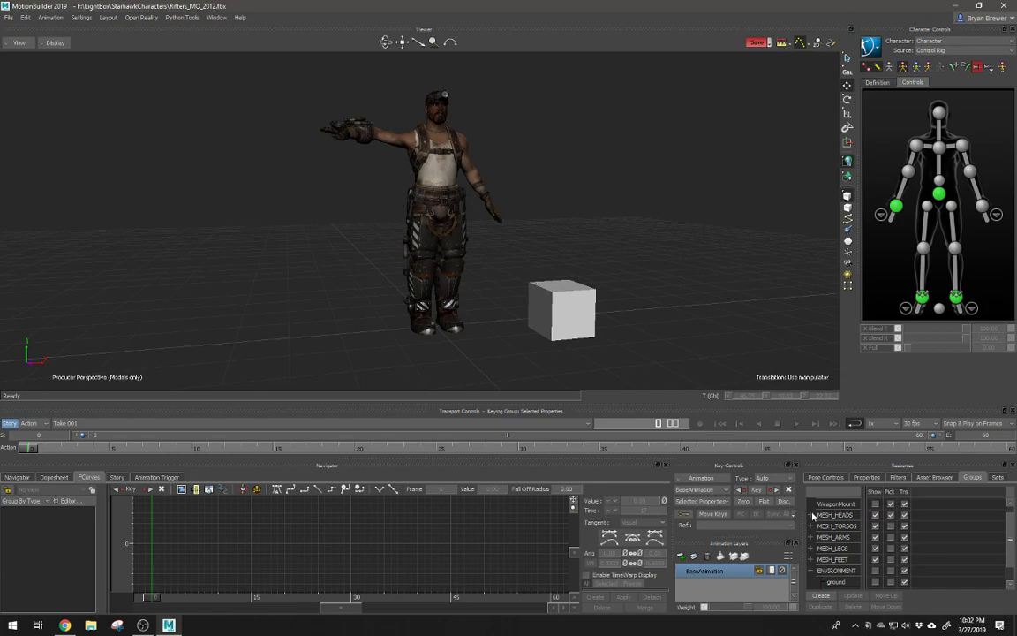
# Step: Show the ENVIRONMENT group again, collapse it and expand the MESH_HEADS group
pyautogui.click(875, 569)
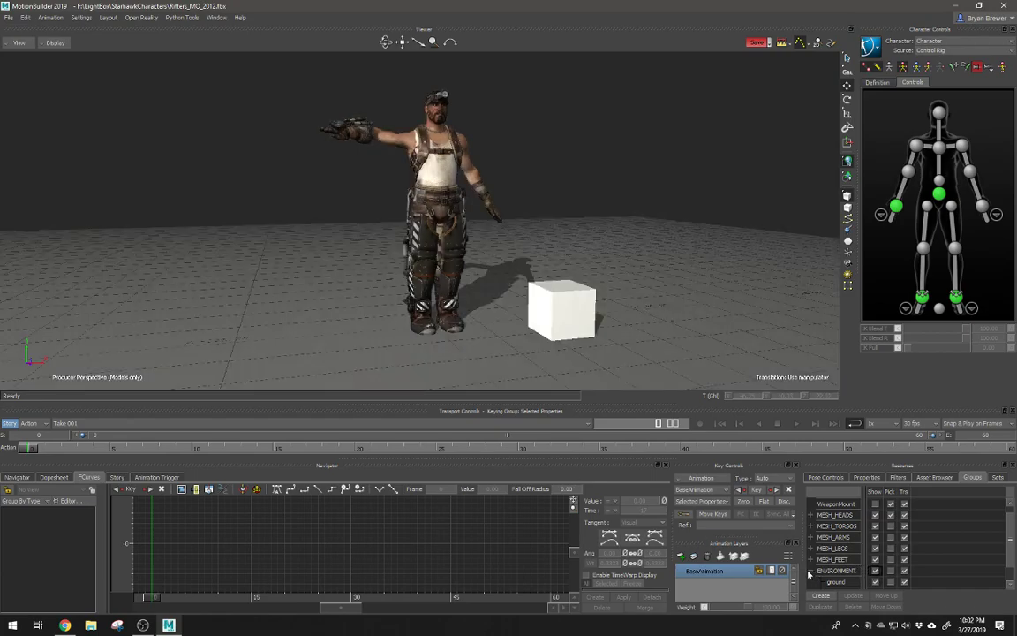
pyautogui.click(809, 571)
pyautogui.click(811, 515)
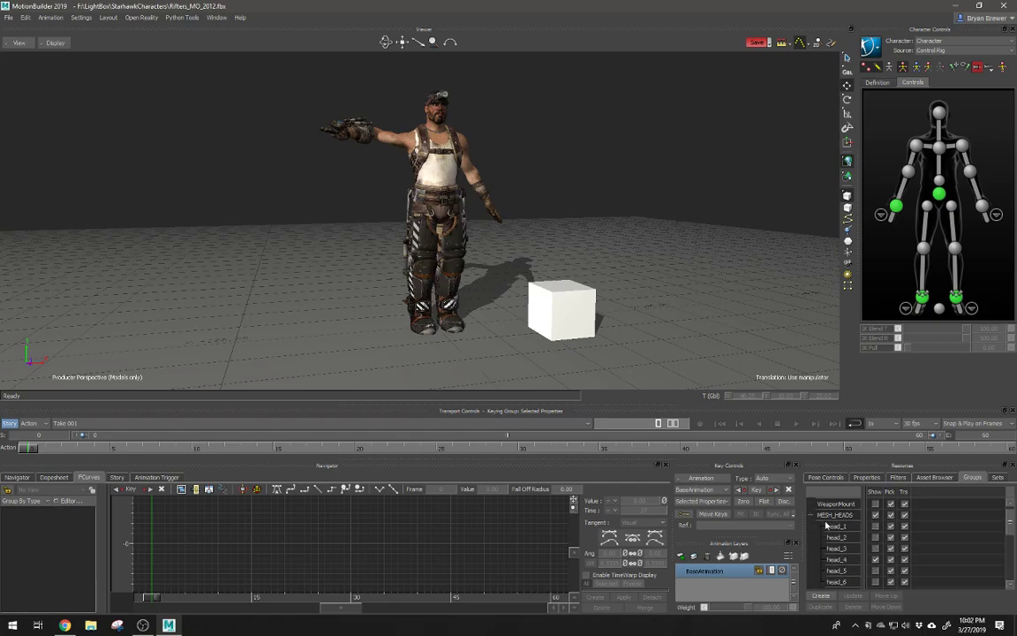
# Step: Select the character's head mesh for a closer view, then deselect it and collapse the MESH_HEADS group
pyautogui.click(437, 119)
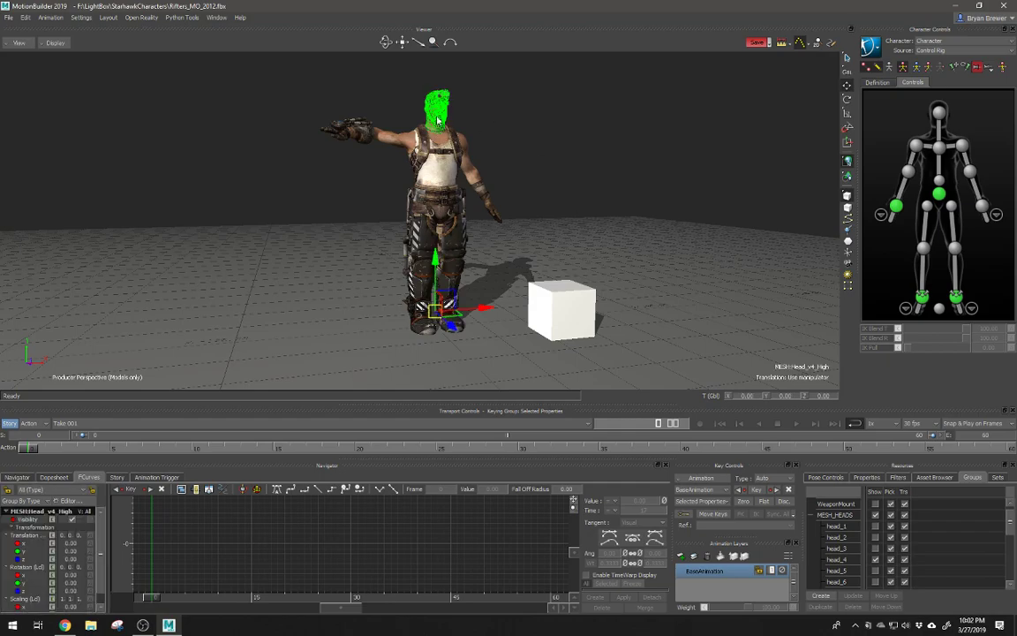
pyautogui.keyDown('shift'); pyautogui.moveTo(470, 130); pyautogui.dragTo(548, 179); pyautogui.keyUp('shift')
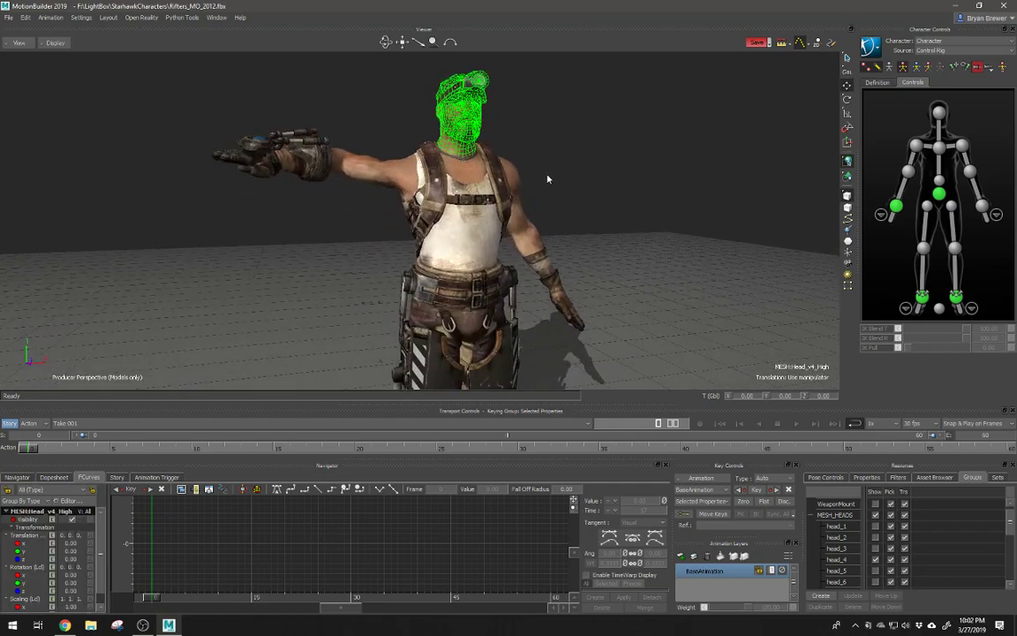
pyautogui.click(547, 179)
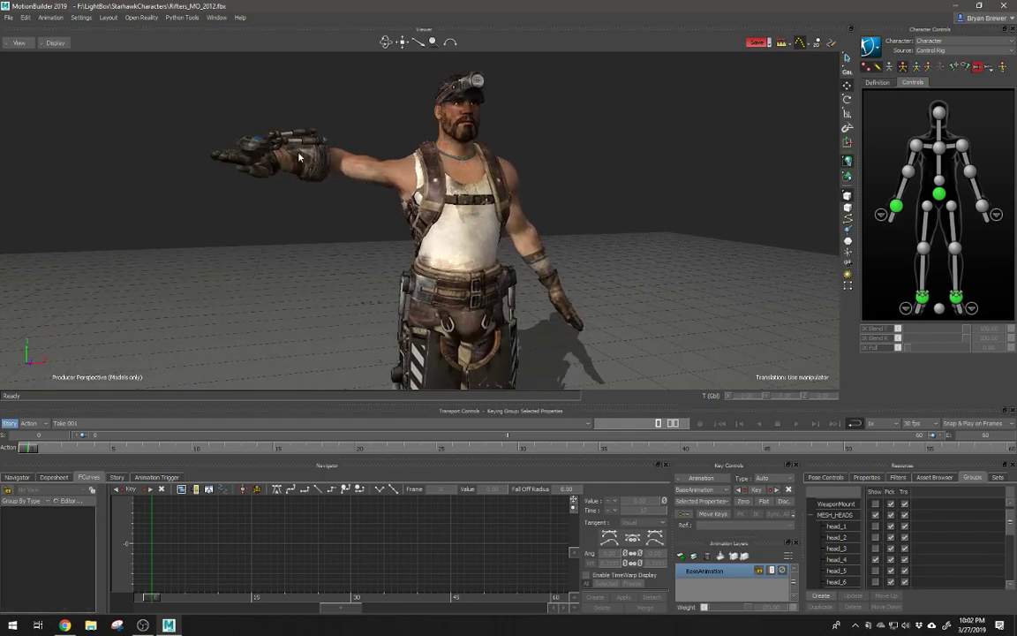
pyautogui.click(811, 516)
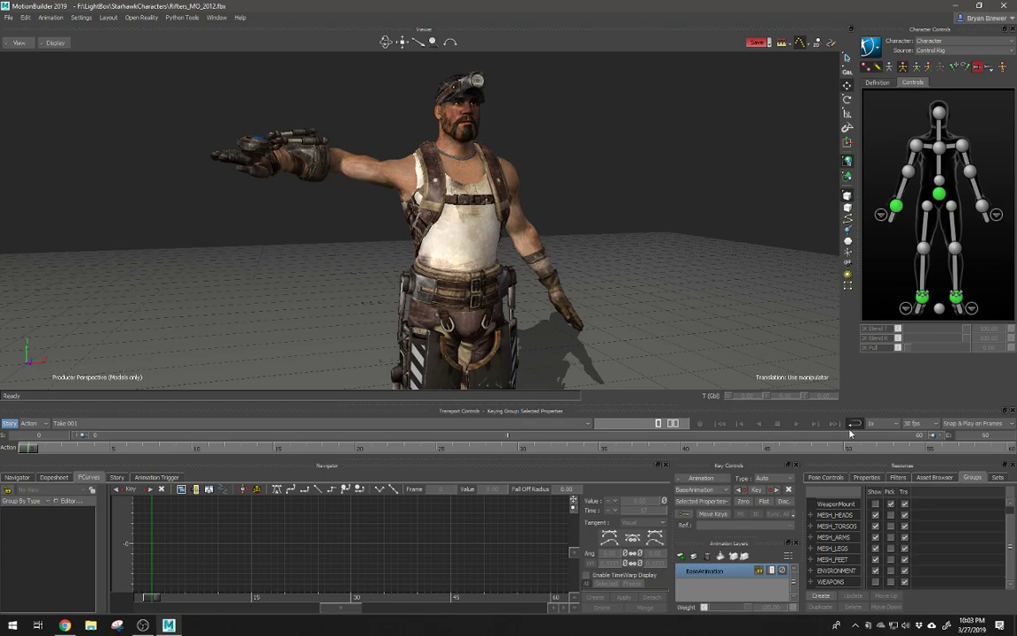
# Step: Check the Sets list, return to the groups and examine the scene hierarchy in the schematic view
pyautogui.click(998, 478)
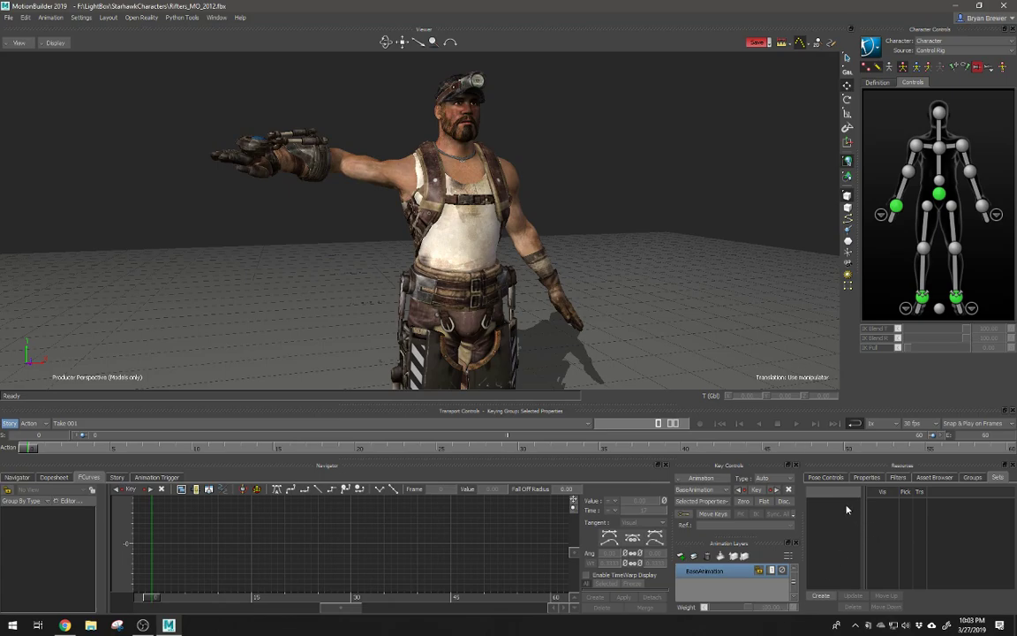
pyautogui.click(972, 478)
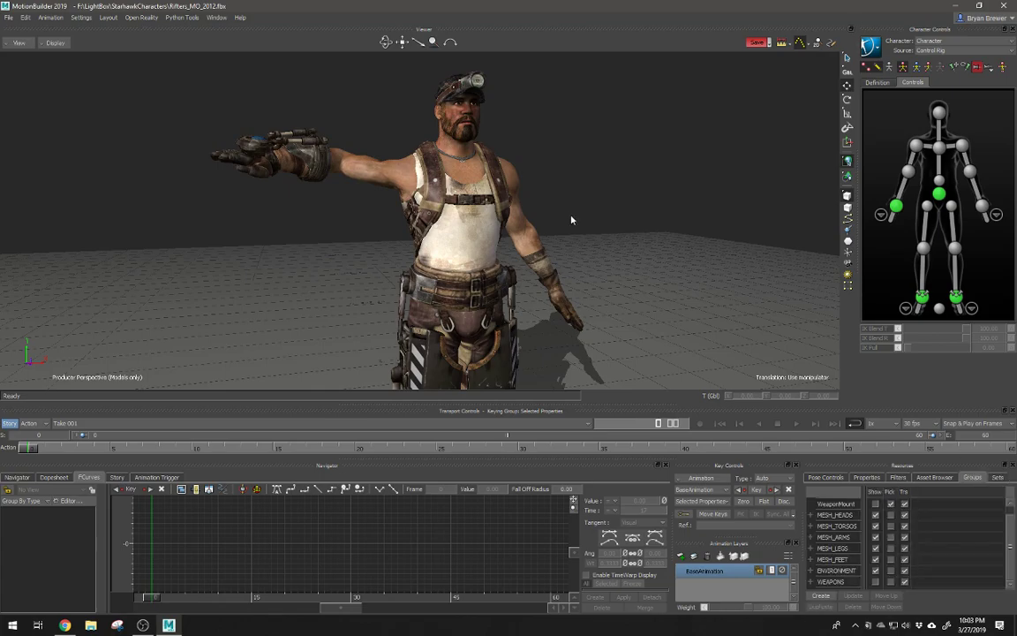
pyautogui.hotkey('ctrl', 'w')
pyautogui.keyDown('alt'); pyautogui.moveTo(703, 203); pyautogui.dragTo(506, 187, button='middle'); pyautogui.keyUp('alt')
pyautogui.keyDown('alt'); pyautogui.moveTo(610, 201); pyautogui.dragTo(697, 228, button='right'); pyautogui.keyUp('alt')
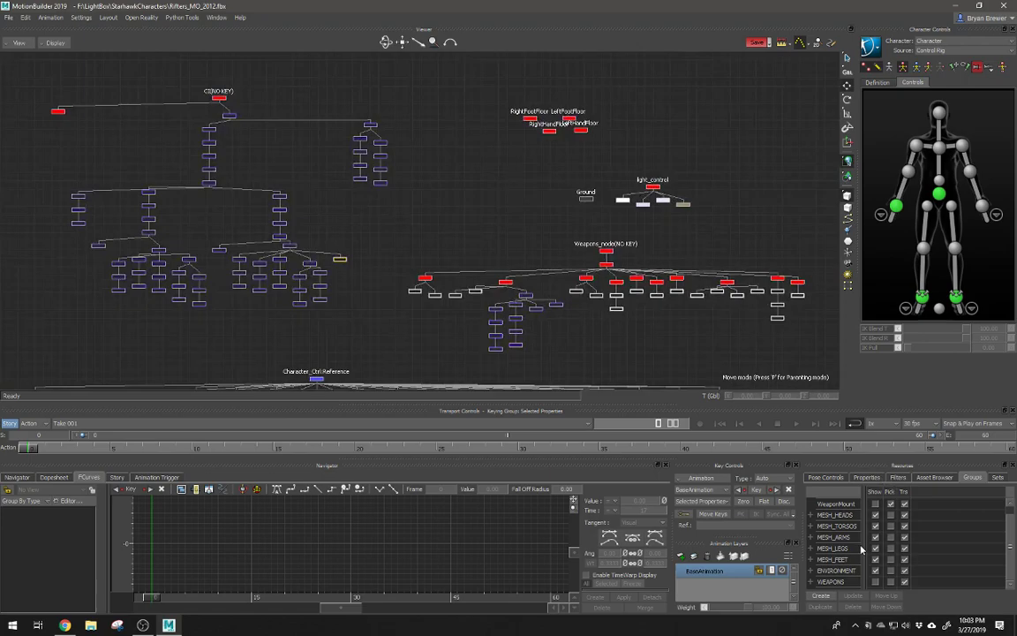
# Step: Expand the WEAPONS group and show the rifle in the character's hand in the model view
pyautogui.scroll(-5, 834, 581)
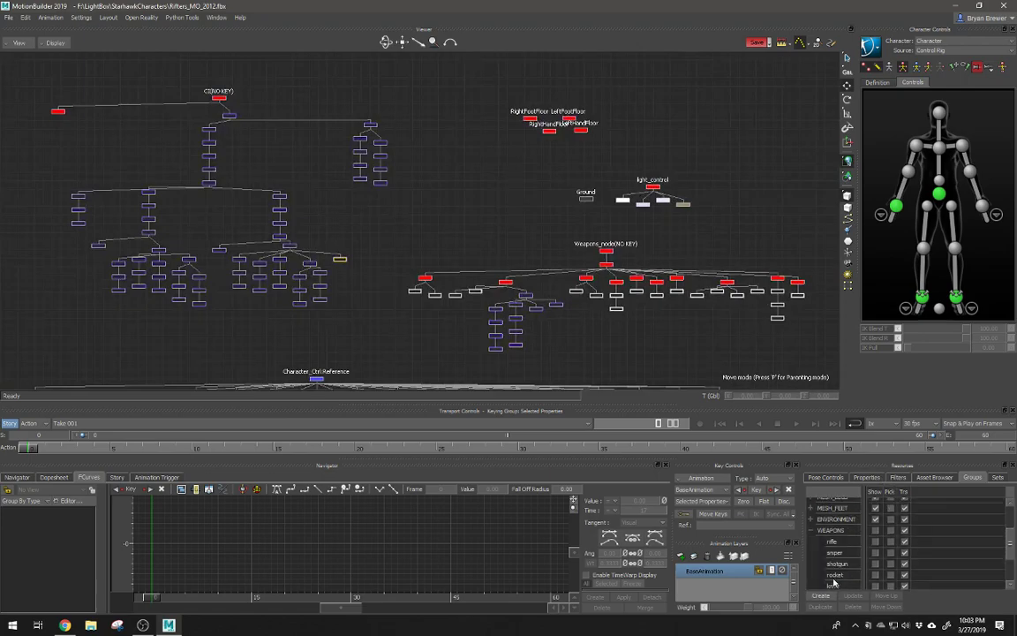
pyautogui.hotkey('ctrl', 'e')
pyautogui.scroll(-1, 852, 542)
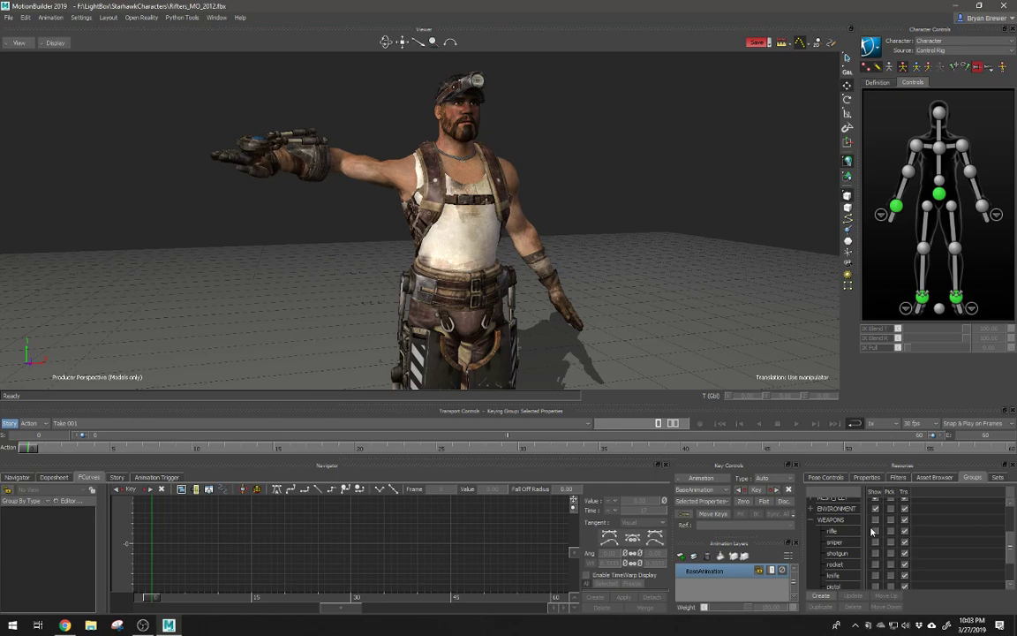
pyautogui.click(876, 531)
pyautogui.keyDown('alt'); pyautogui.moveTo(379, 204); pyautogui.dragTo(422, 226); pyautogui.keyUp('alt')
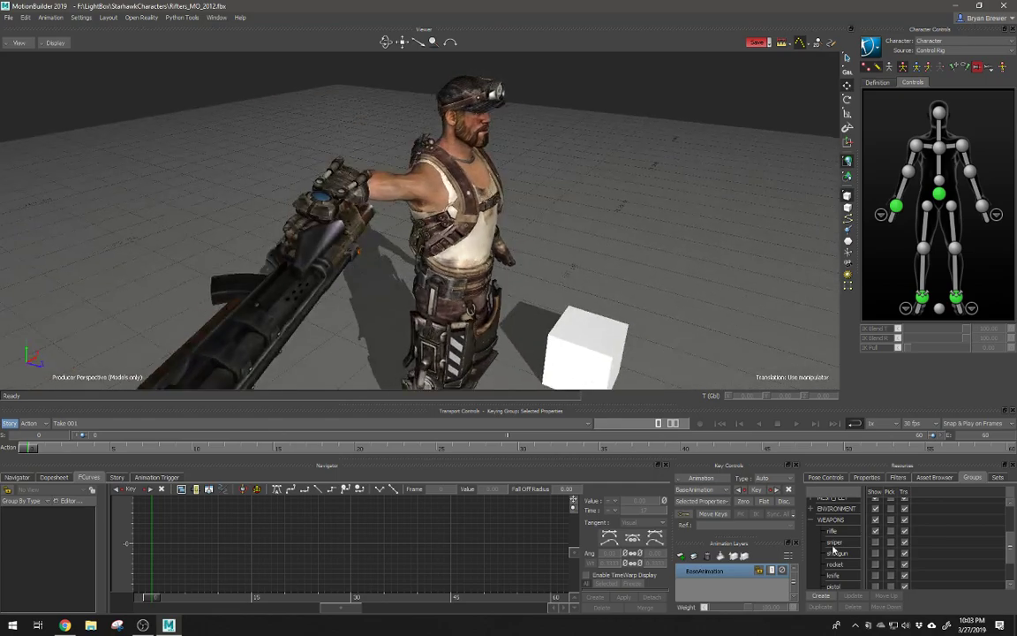
# Step: Make the rifle group pickable and select all of its objects through the group
pyautogui.scroll(-2, 369, 261)
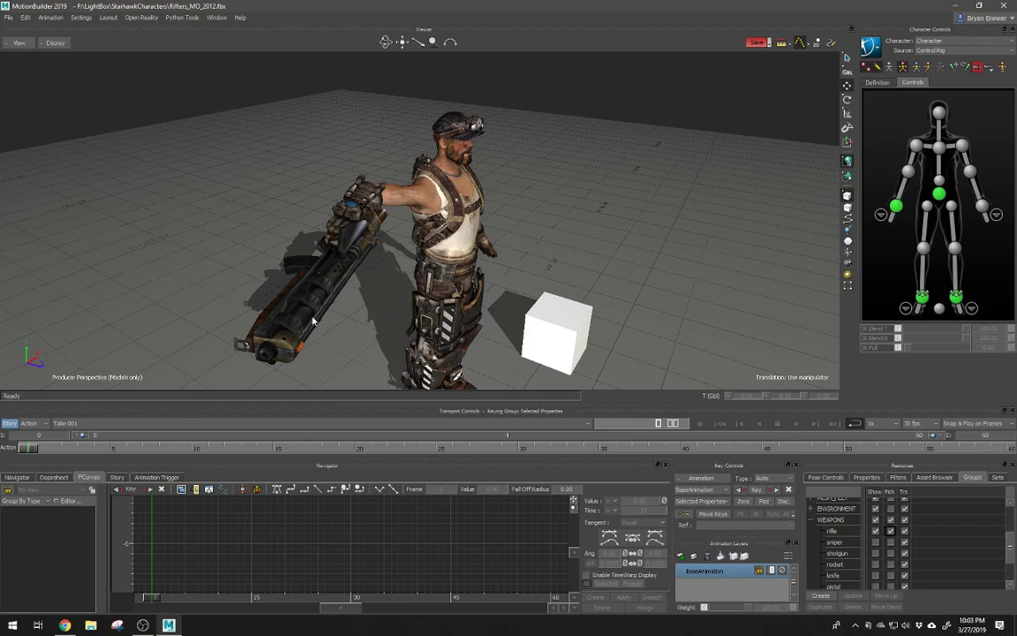
pyautogui.click(307, 310)
pyautogui.click(534, 240)
pyautogui.click(833, 533)
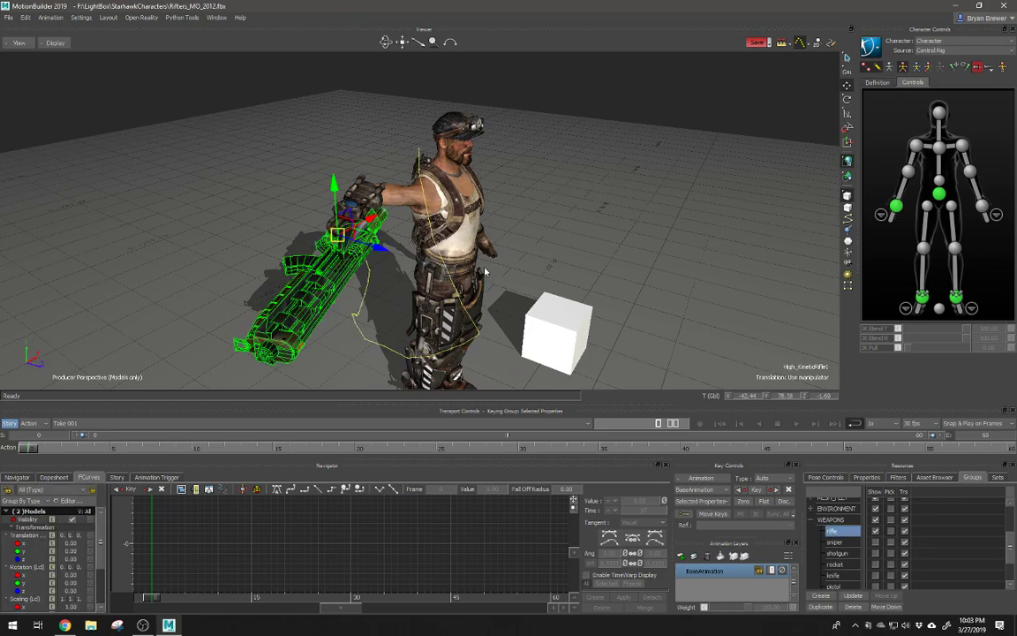
pyautogui.keyDown('alt'); pyautogui.moveTo(610, 180); pyautogui.dragTo(608, 218); pyautogui.keyUp('alt')
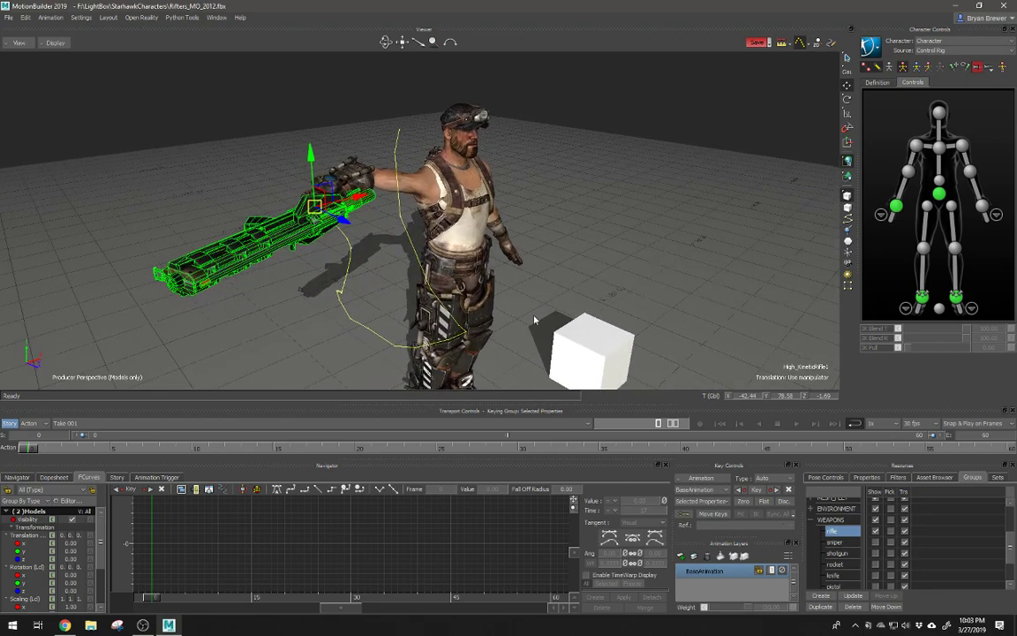
# Step: Create a set from the selected rifle objects, name it Rifle, and clear the selection
pyautogui.click(998, 477)
pyautogui.click(825, 595)
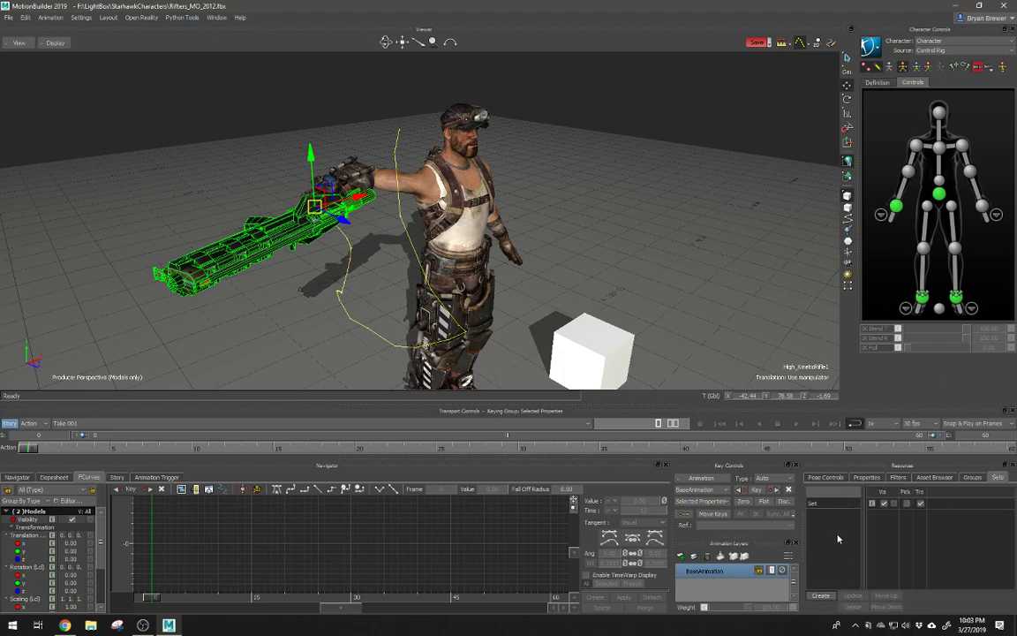
pyautogui.click(825, 504)
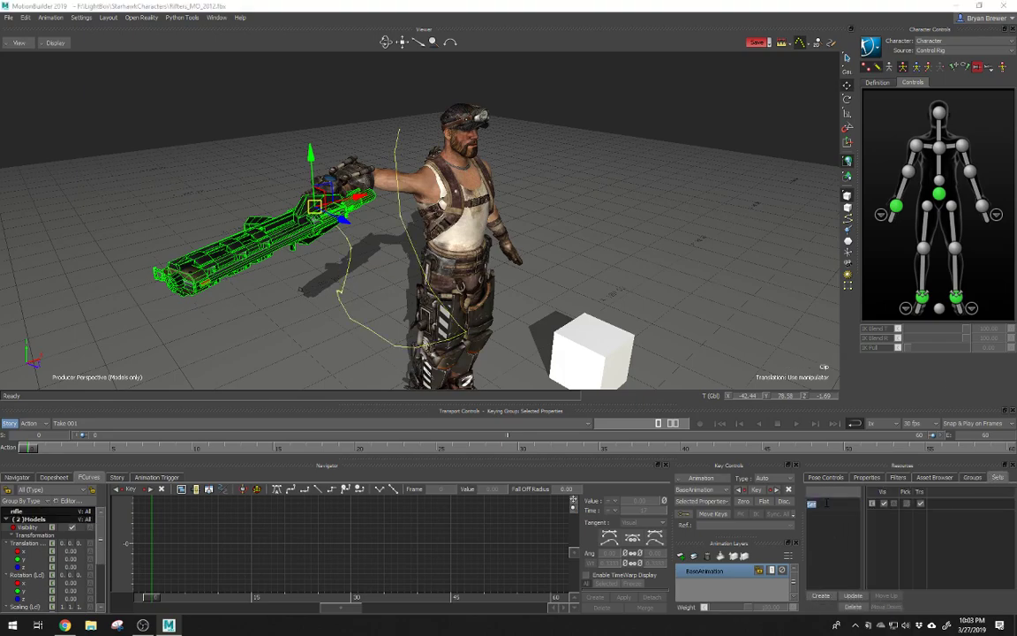
pyautogui.write('Rifle')
pyautogui.press('Return')
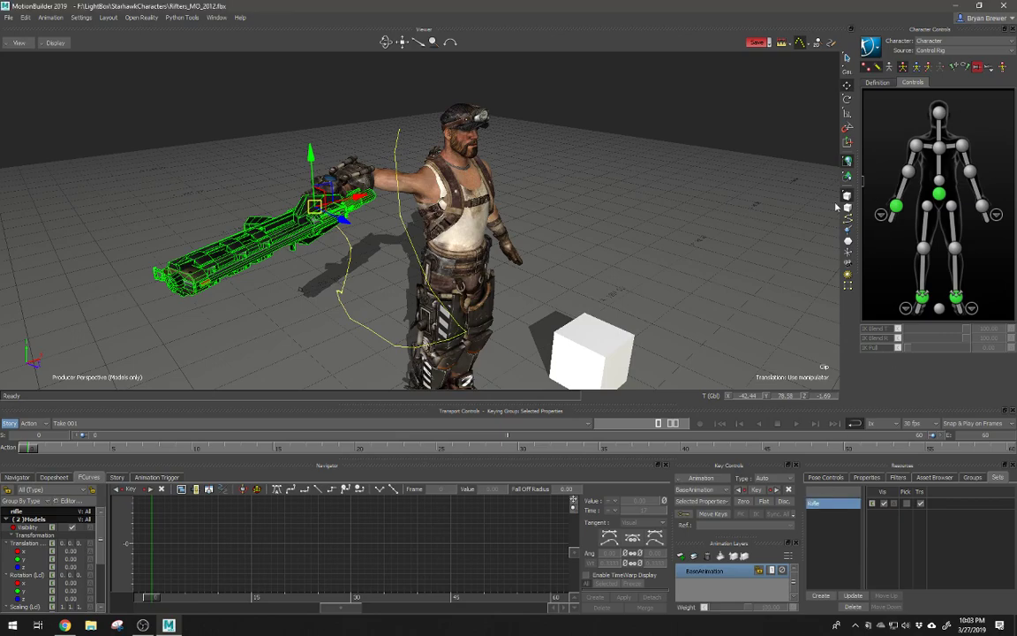
pyautogui.hotkey('ctrl', 'a')
pyautogui.click(590, 193)
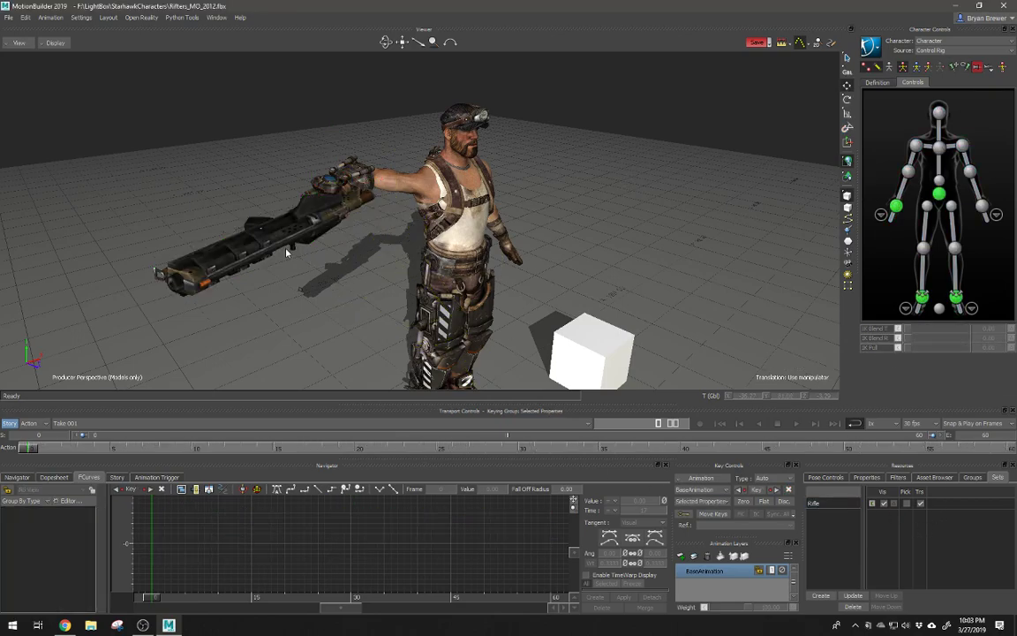
# Step: Toggle the Rifle set's visibility off and on, do the same for the rifle group, and return to the sets
pyautogui.click(883, 504)
pyautogui.click(884, 504)
pyautogui.click(971, 478)
pyautogui.click(874, 530)
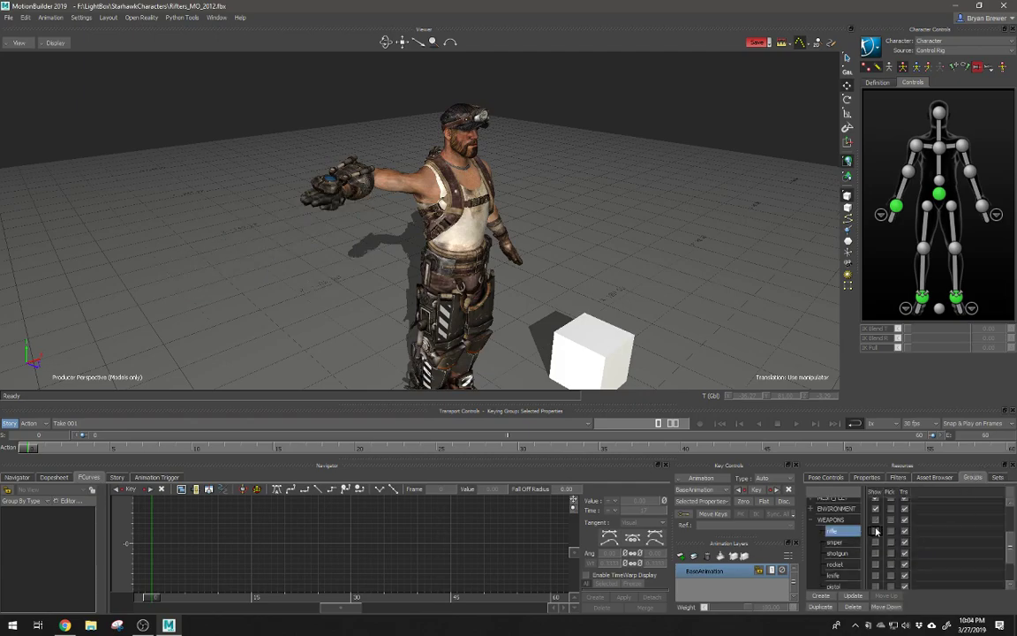
pyautogui.click(874, 530)
pyautogui.click(998, 477)
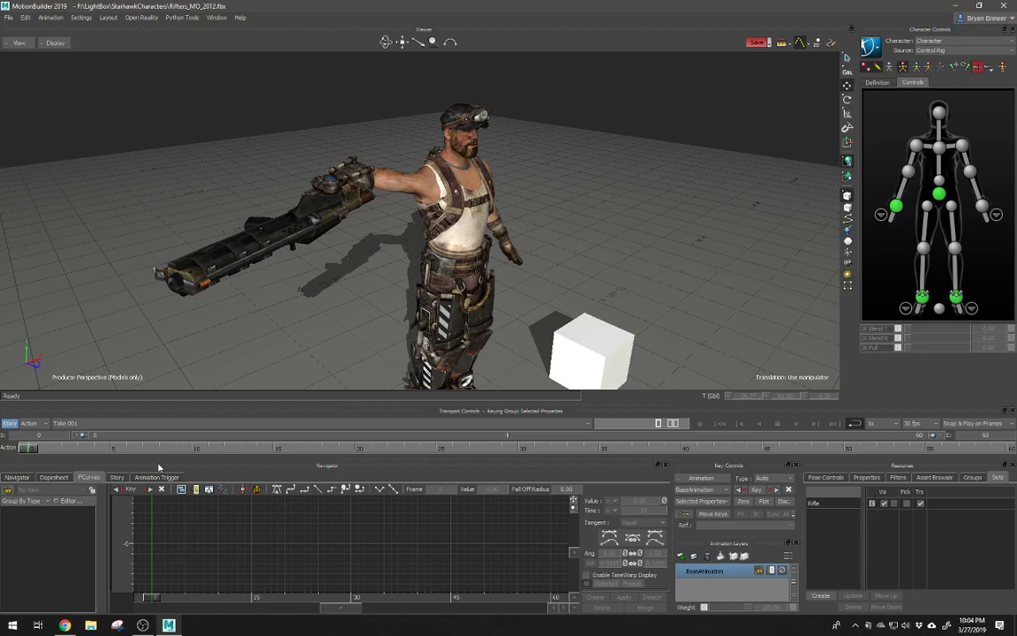
# Step: Key the Rifle set visible at frame 10 and hidden at frame 11, then play the take to check it
pyautogui.click(94, 454)
pyautogui.moveTo(95, 456); pyautogui.dragTo(3, 448)
pyautogui.moveTo(10, 499); pyautogui.dragTo(196, 521)
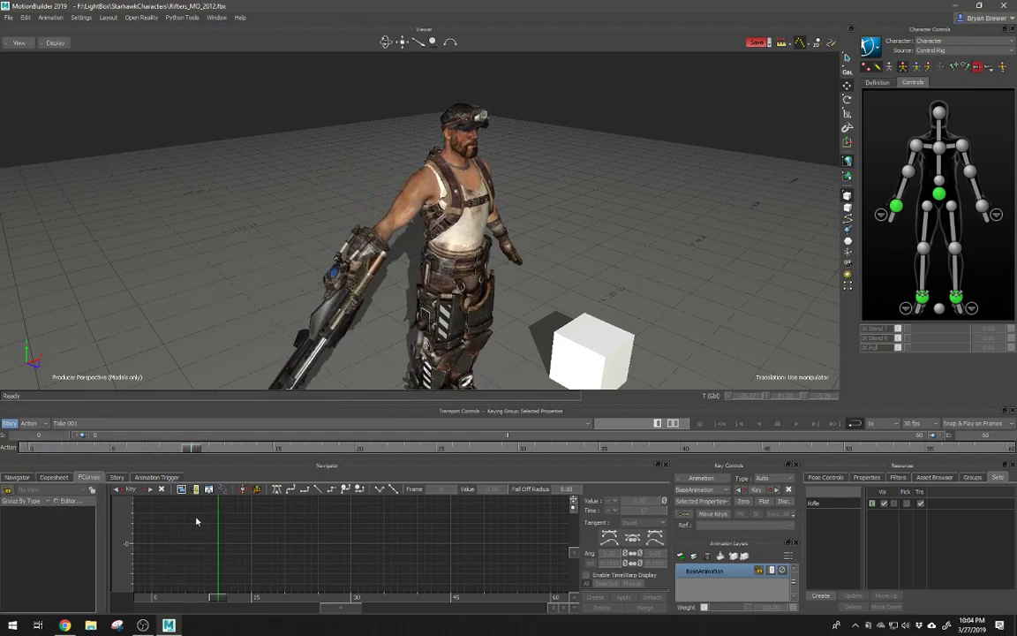
pyautogui.click(872, 504)
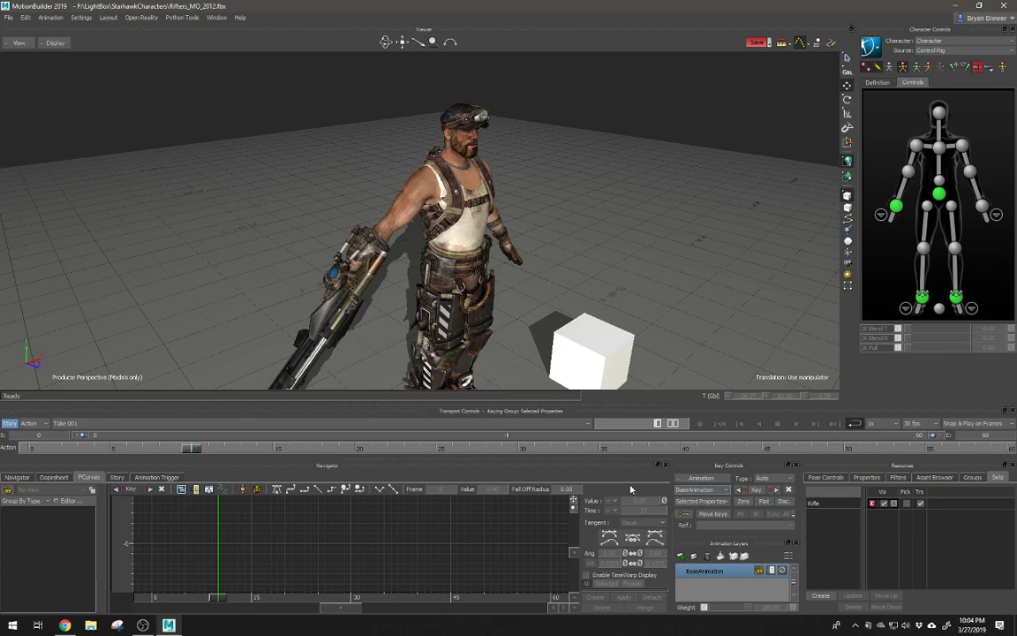
pyautogui.moveTo(196, 452); pyautogui.dragTo(206, 449)
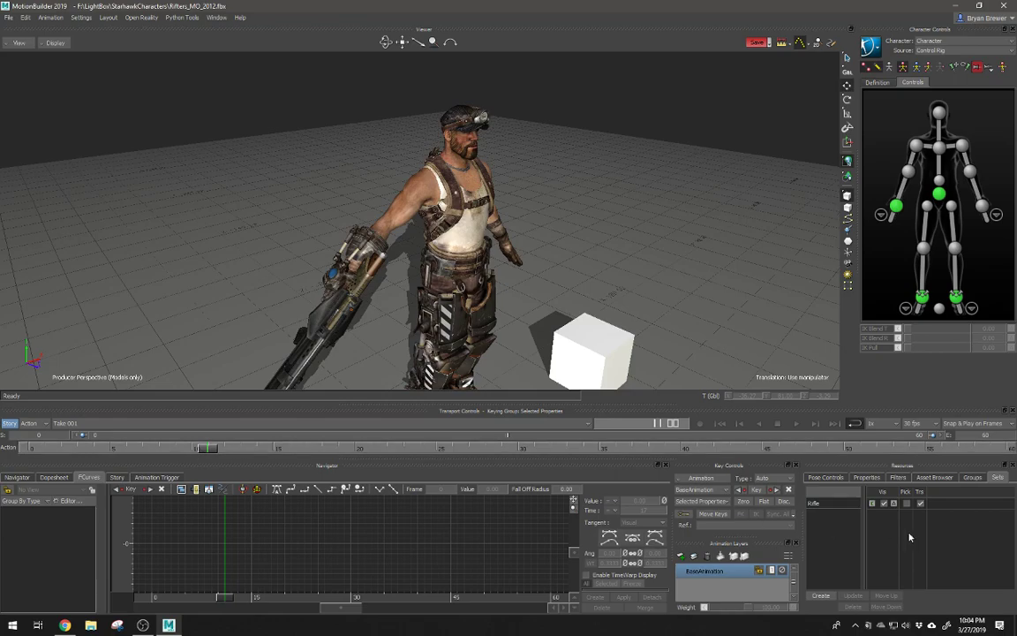
pyautogui.click(871, 504)
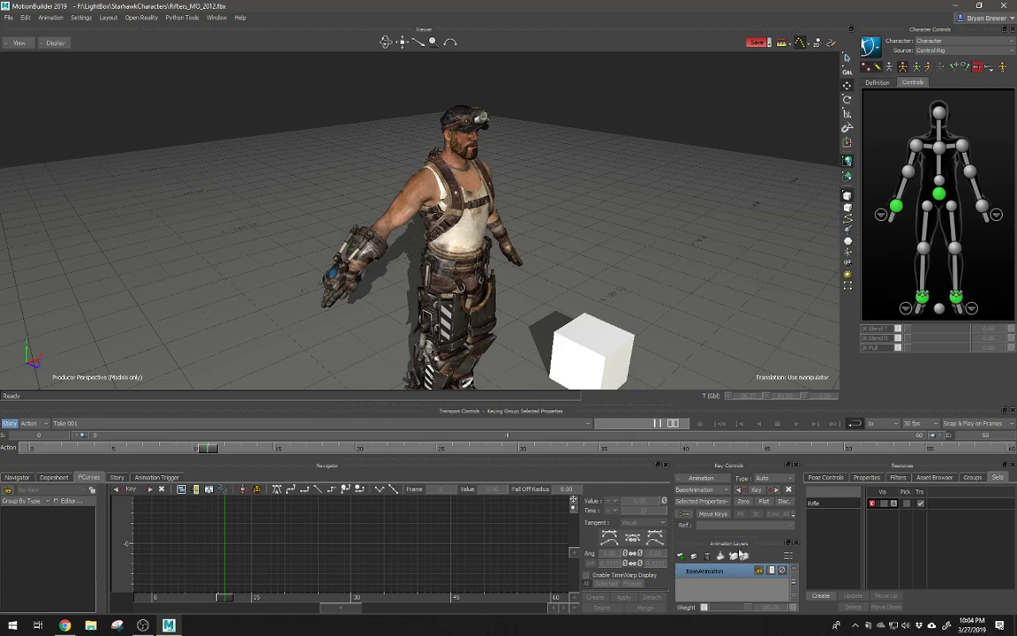
pyautogui.press('space')
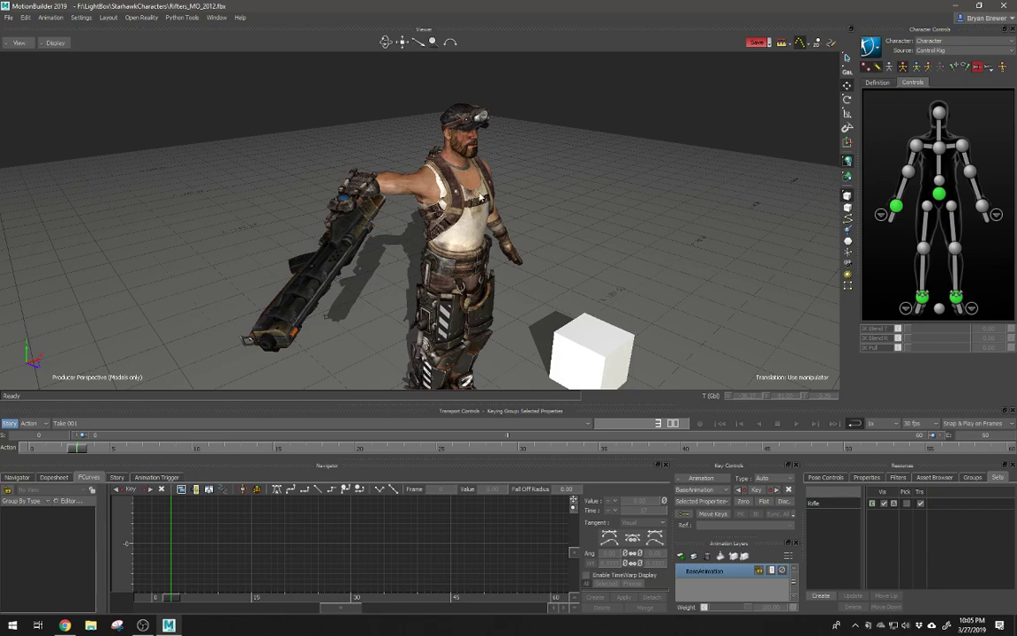
pyautogui.click(8, 18)
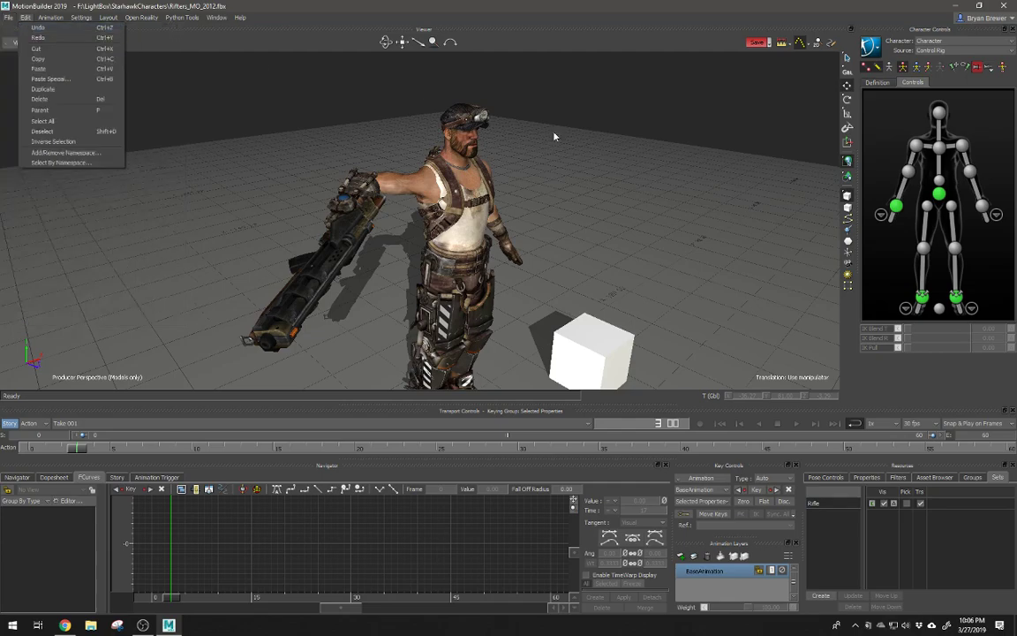
pyautogui.click(646, 147)
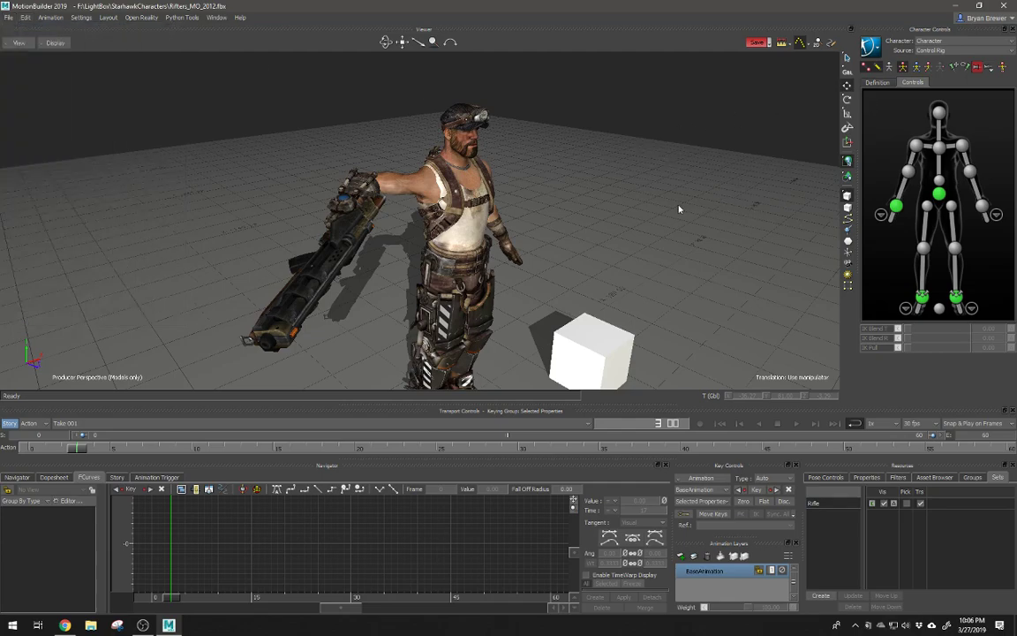
pyautogui.keyDown('ctrl'); pyautogui.moveTo(680, 210); pyautogui.dragTo(88, 55); pyautogui.keyUp('ctrl')
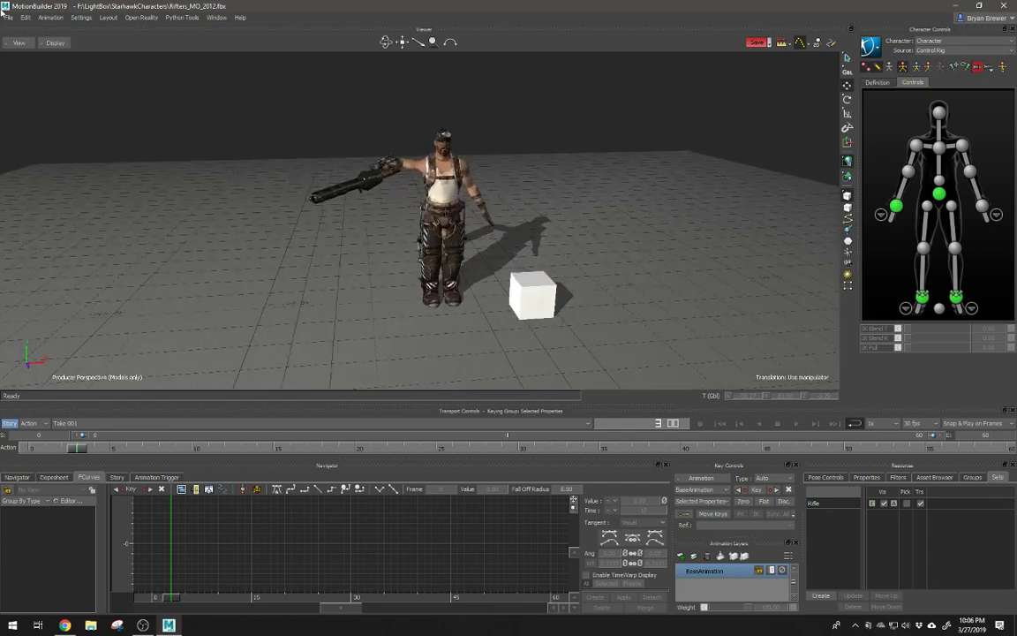
pyautogui.click(9, 18)
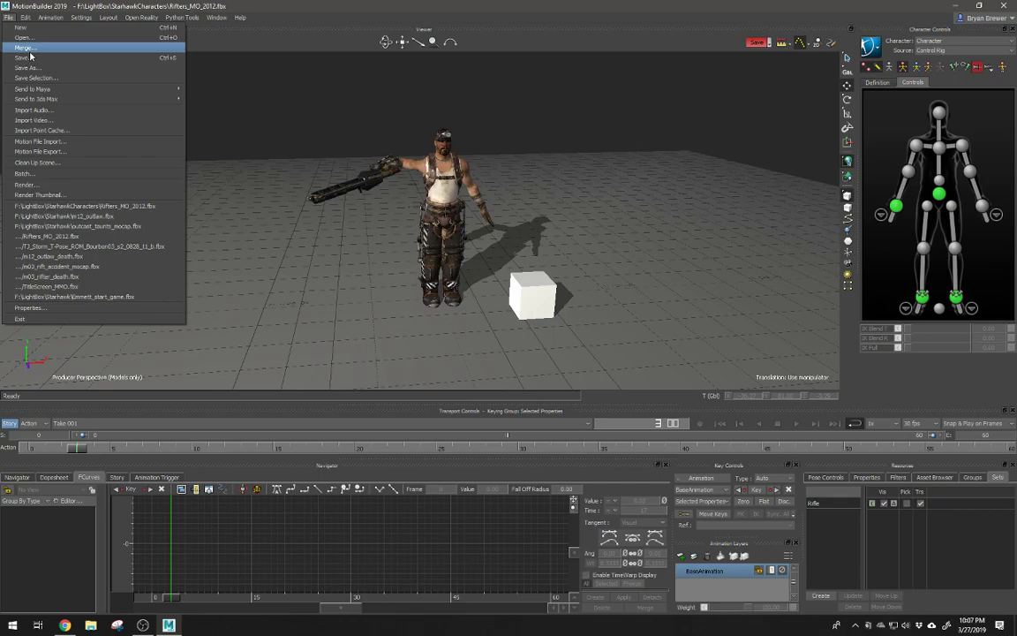
pyautogui.click(263, 85)
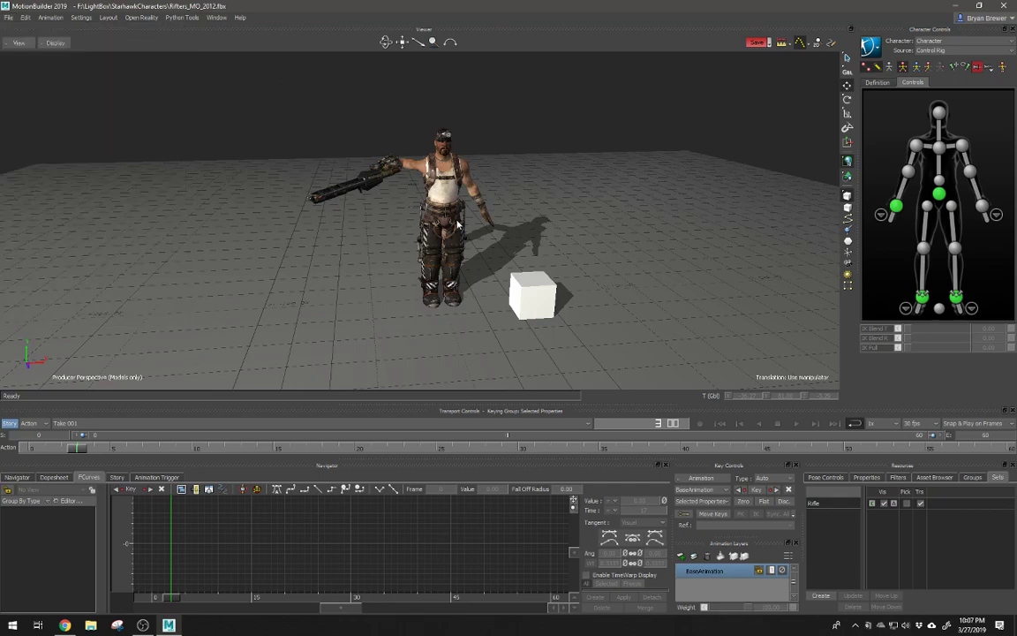
# Step: Select the MS:Hips node in the schematic view and examine the namespaces of the skeleton hierarchy
pyautogui.hotkey('ctrl', 'w')
pyautogui.scroll(-3, 408, 182)
pyautogui.scroll(4, 369, 184)
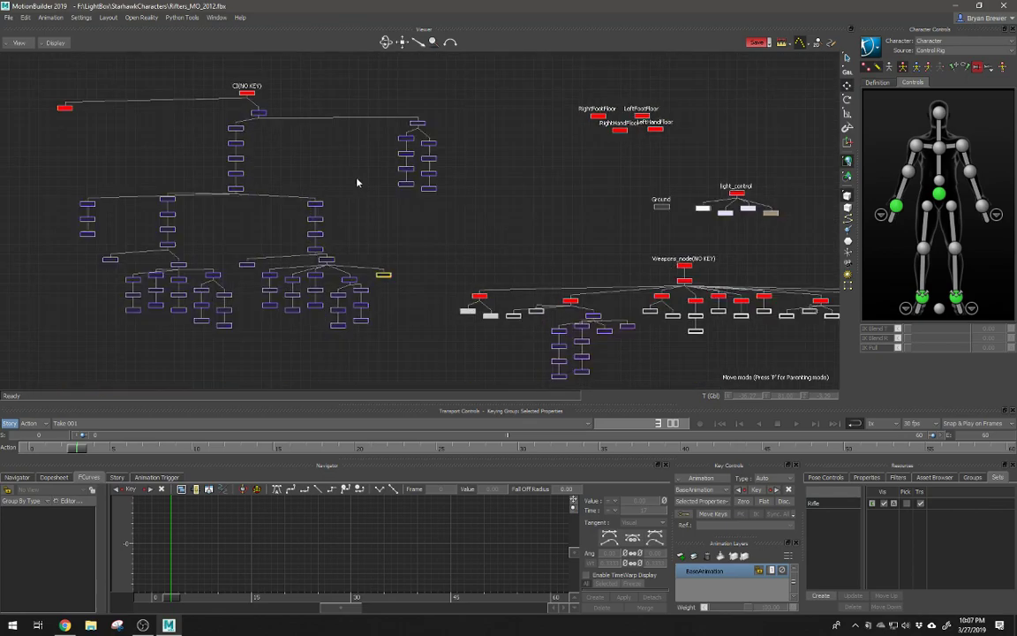
pyautogui.scroll(3, 356, 182)
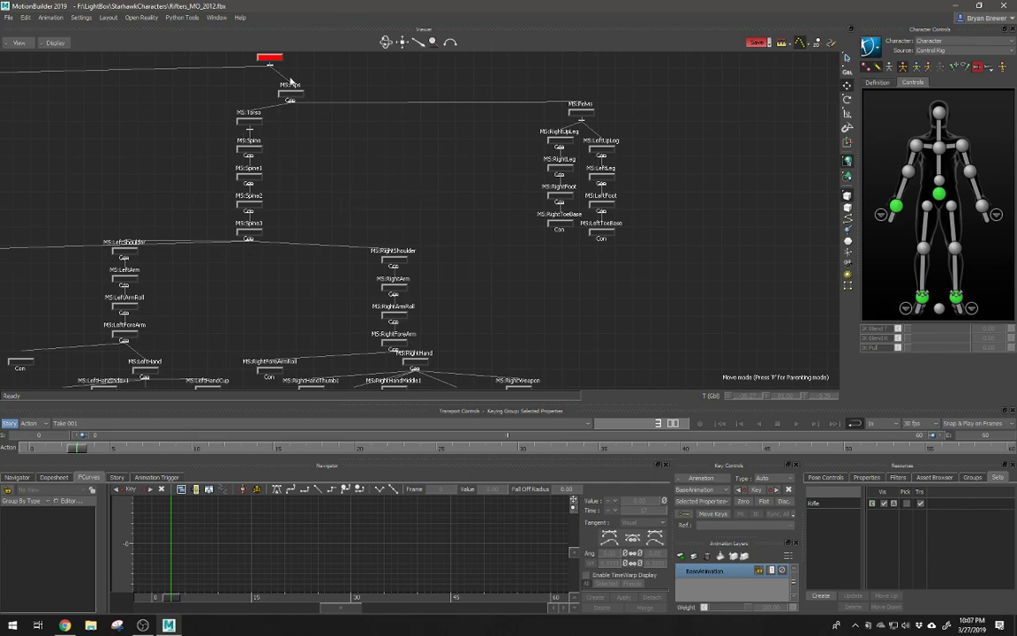
pyautogui.click(291, 93)
pyautogui.scroll(5, 211, 148)
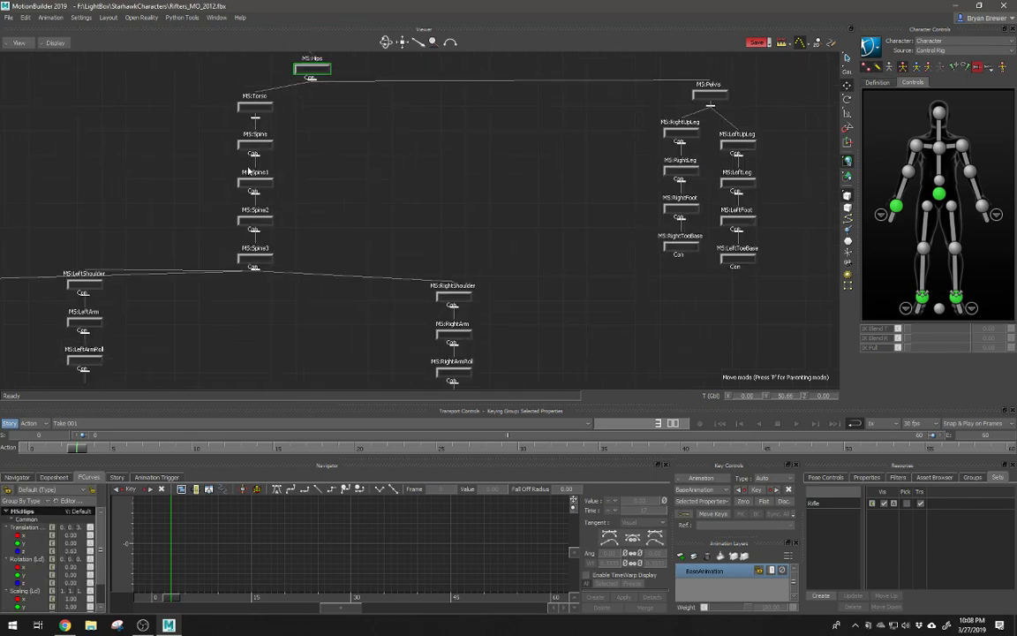
# Step: Review the add, replace and remove namespace options for the MS:Spine1 node, and cancel without changes
pyautogui.keyDown('alt'); pyautogui.moveTo(319, 184); pyautogui.dragTo(346, 209, button='middle'); pyautogui.keyUp('alt')
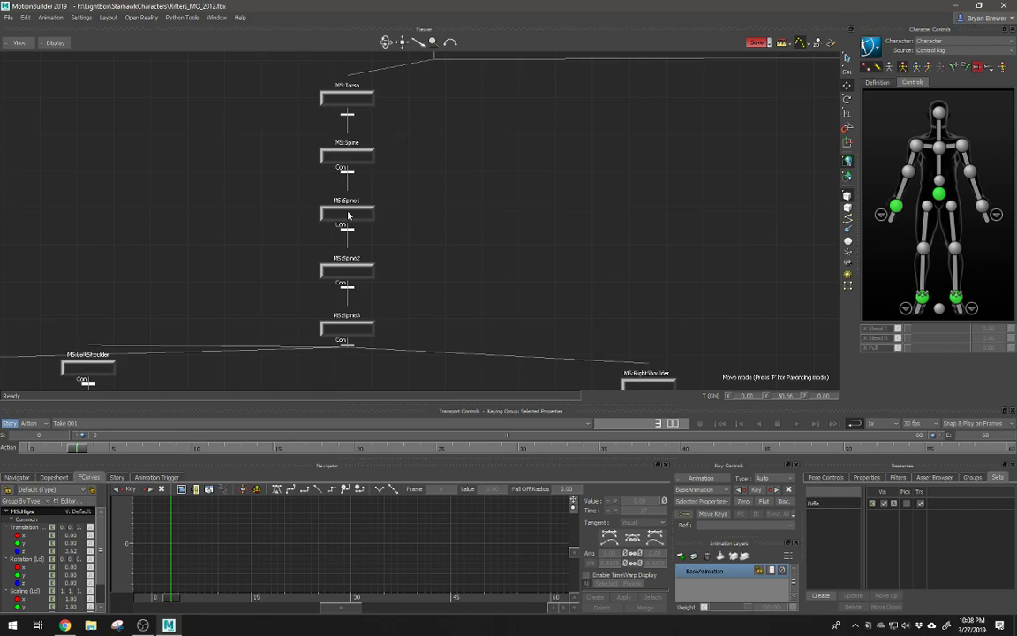
pyautogui.rightClick(349, 215)
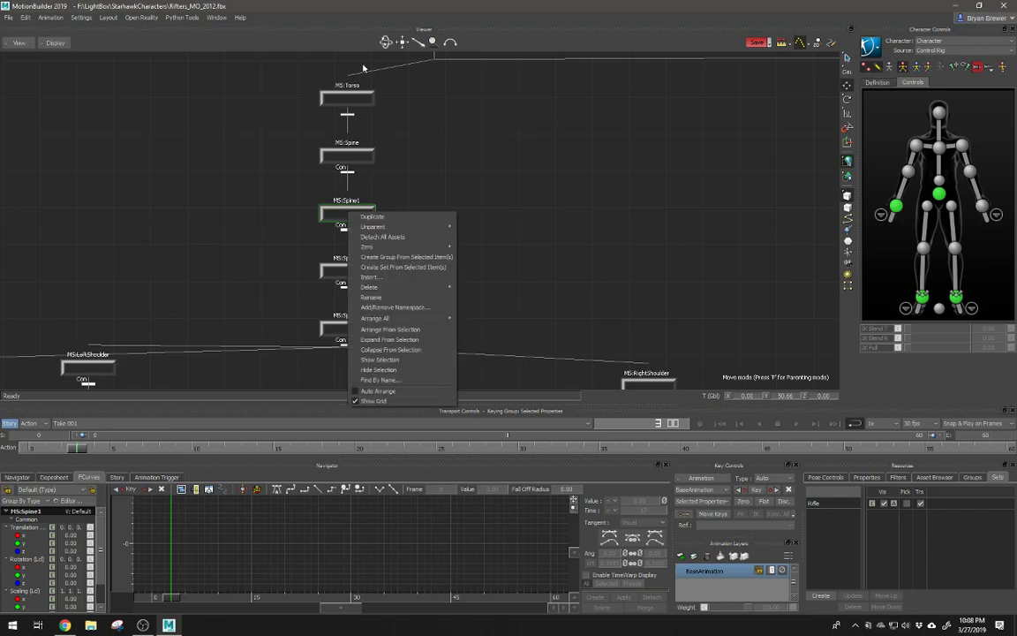
pyautogui.click(380, 309)
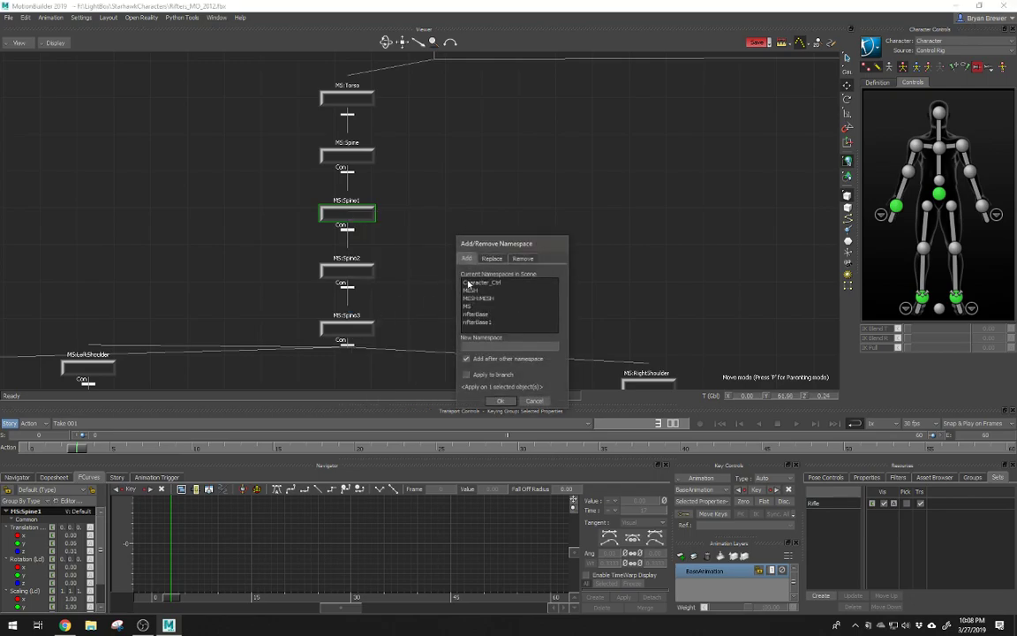
pyautogui.click(491, 257)
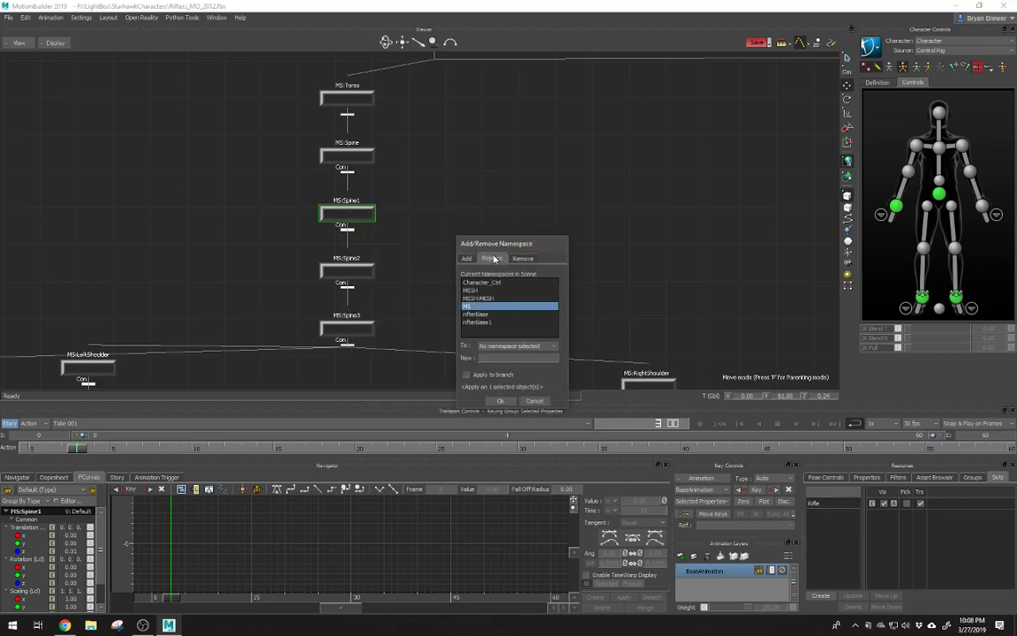
pyautogui.click(523, 258)
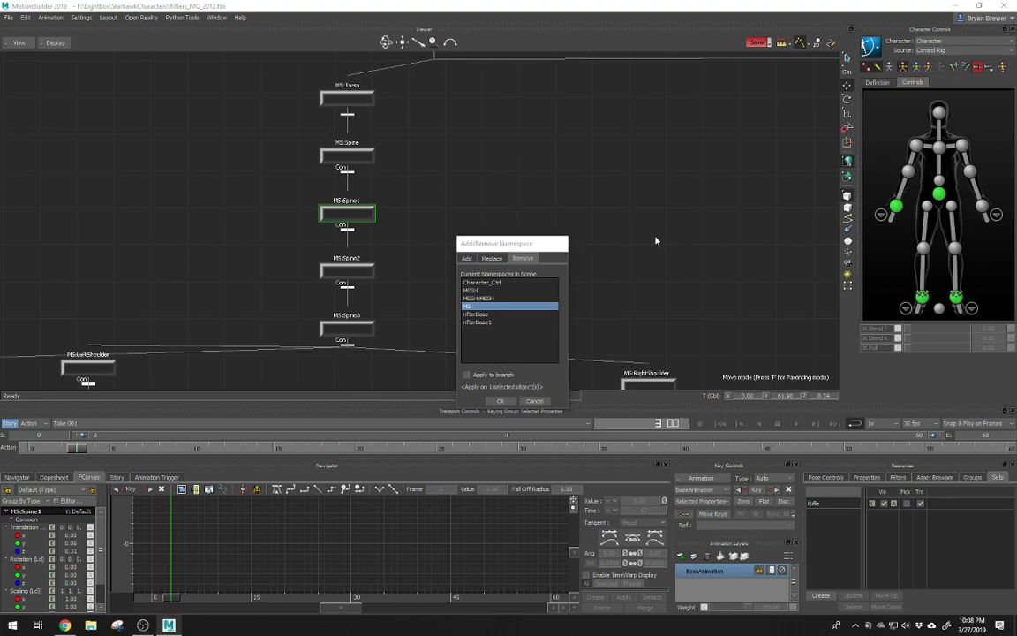
pyautogui.click(542, 401)
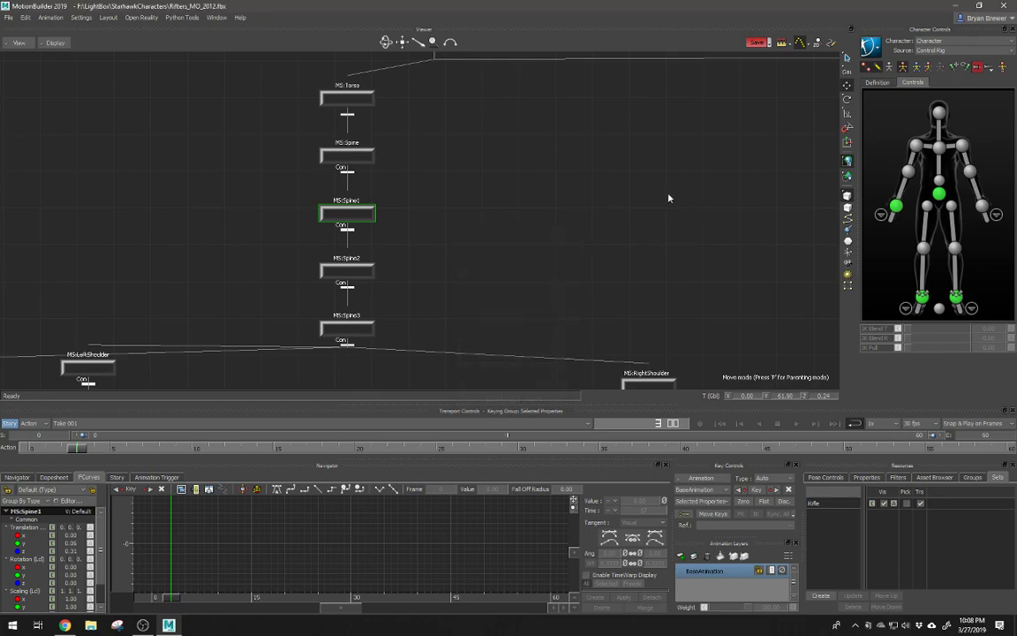
# Step: Examine the scene's hierarchies in the schematic view, select the whole skeleton hierarchy, and return to the perspective view
pyautogui.scroll(-10, 758, 192)
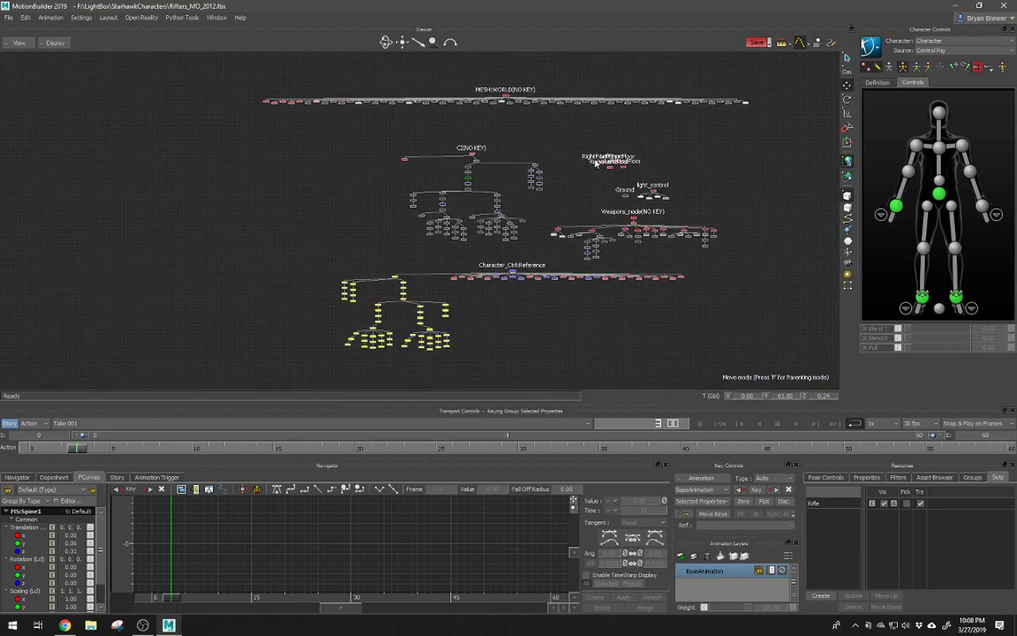
pyautogui.click(222, 176)
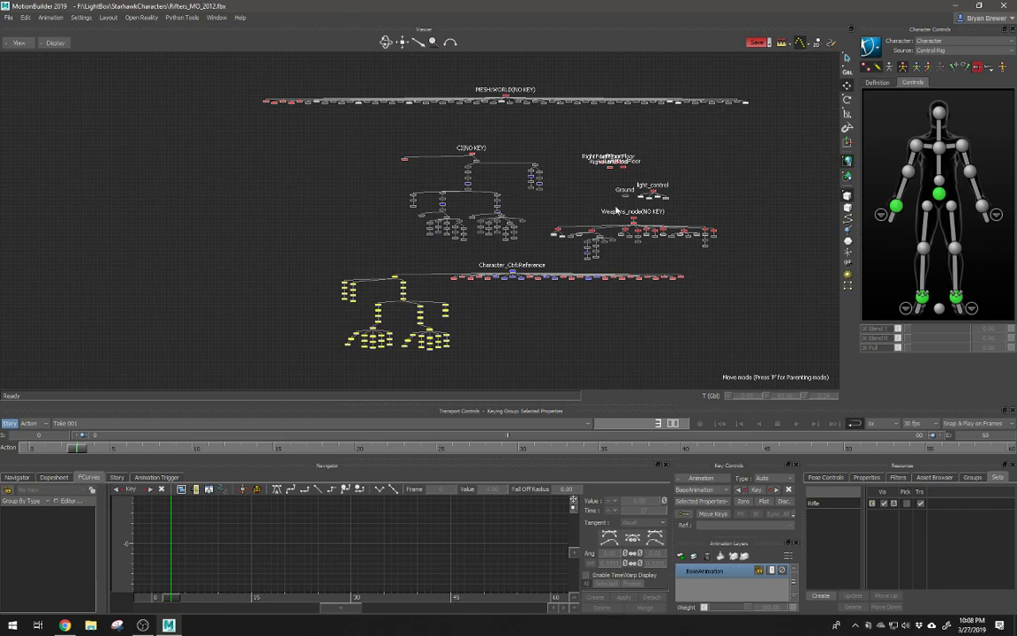
pyautogui.moveTo(722, 210); pyautogui.dragTo(645, 211, button='middle')
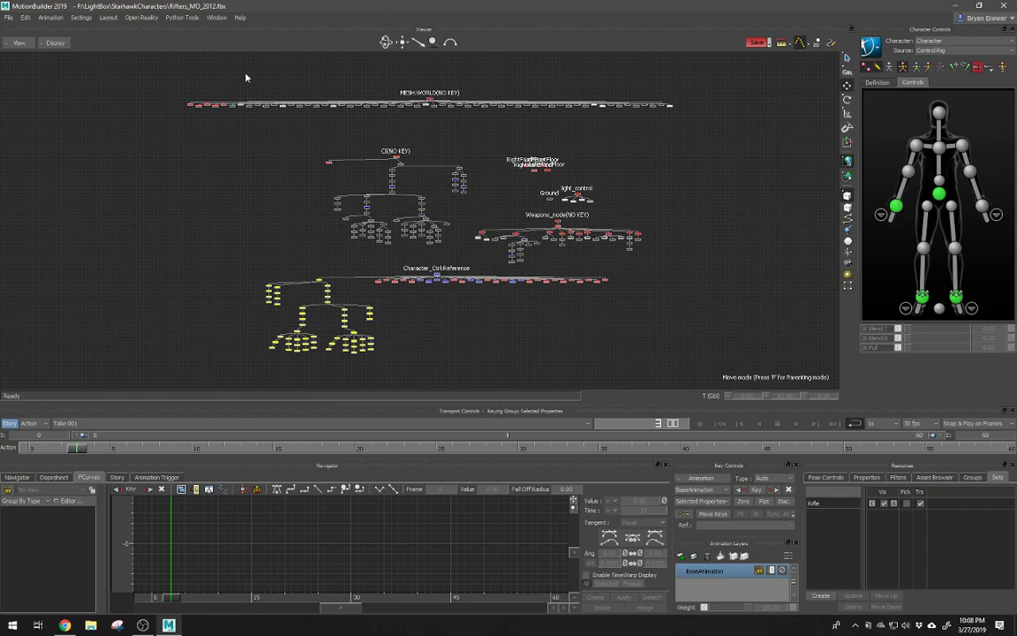
pyautogui.click(10, 18)
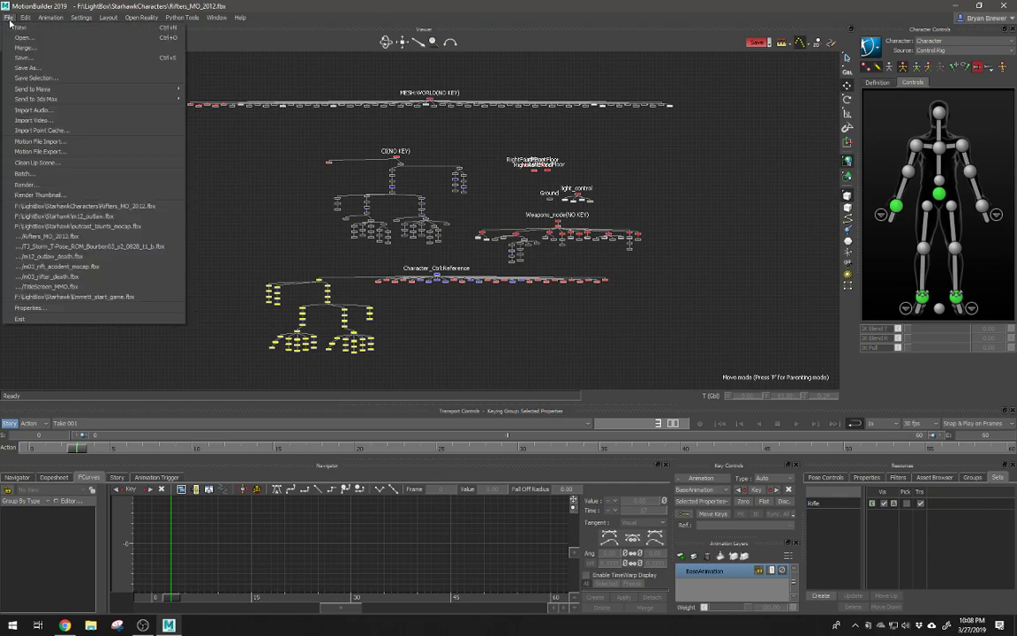
pyautogui.moveTo(26, 18)
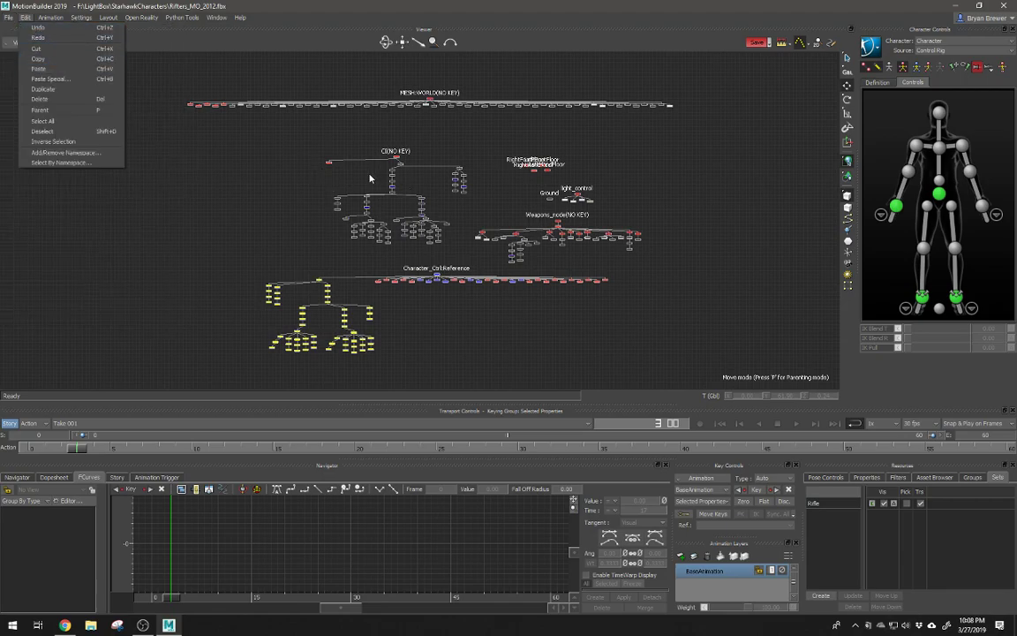
pyautogui.click(306, 150)
pyautogui.moveTo(309, 141); pyautogui.dragTo(497, 268)
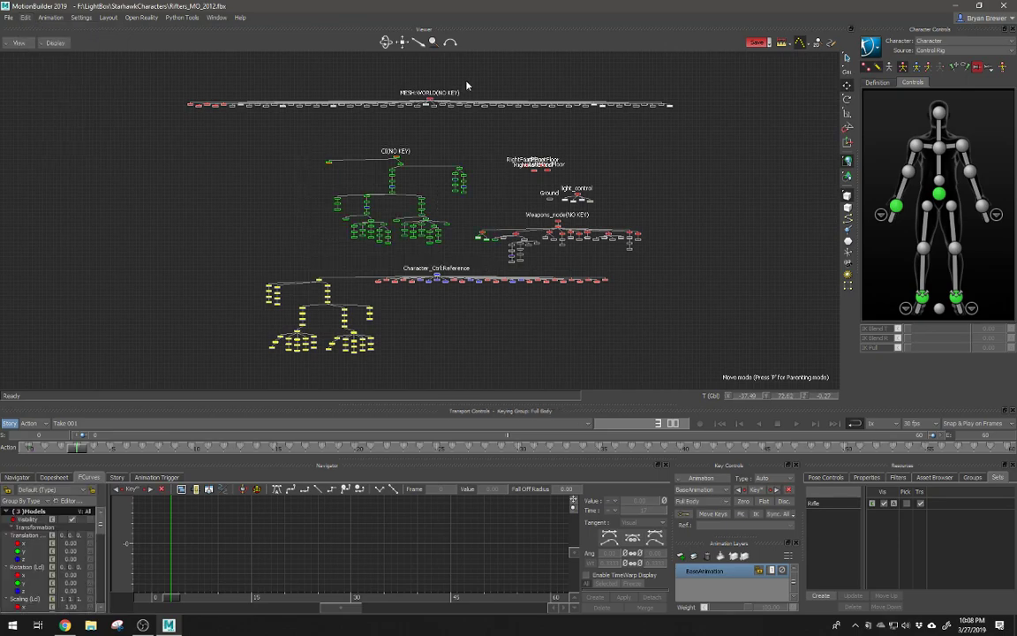
pyautogui.hotkey('ctrl', 'e')
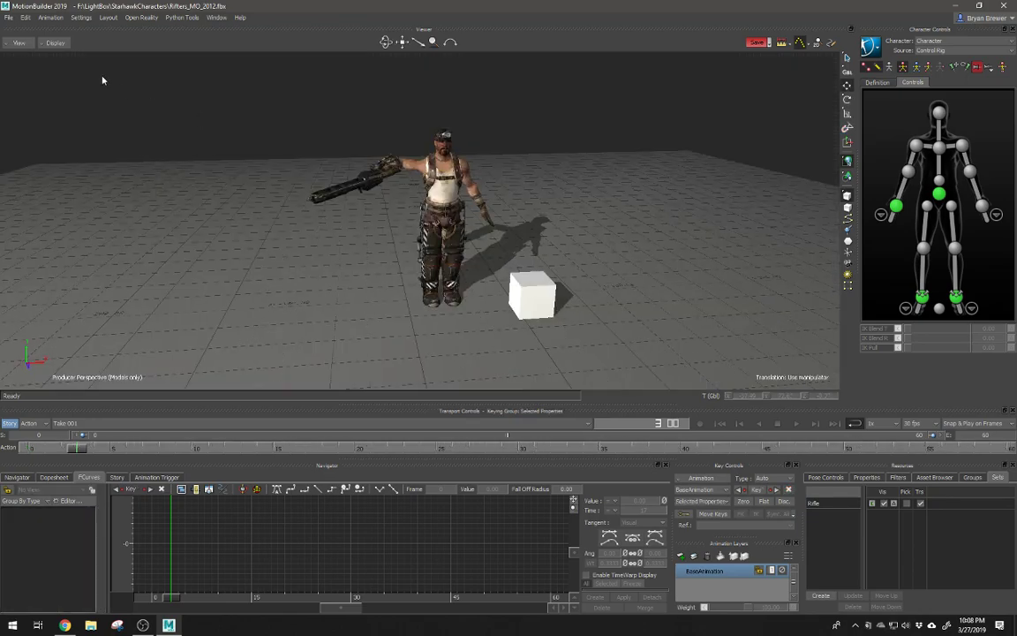
pyautogui.click(12, 18)
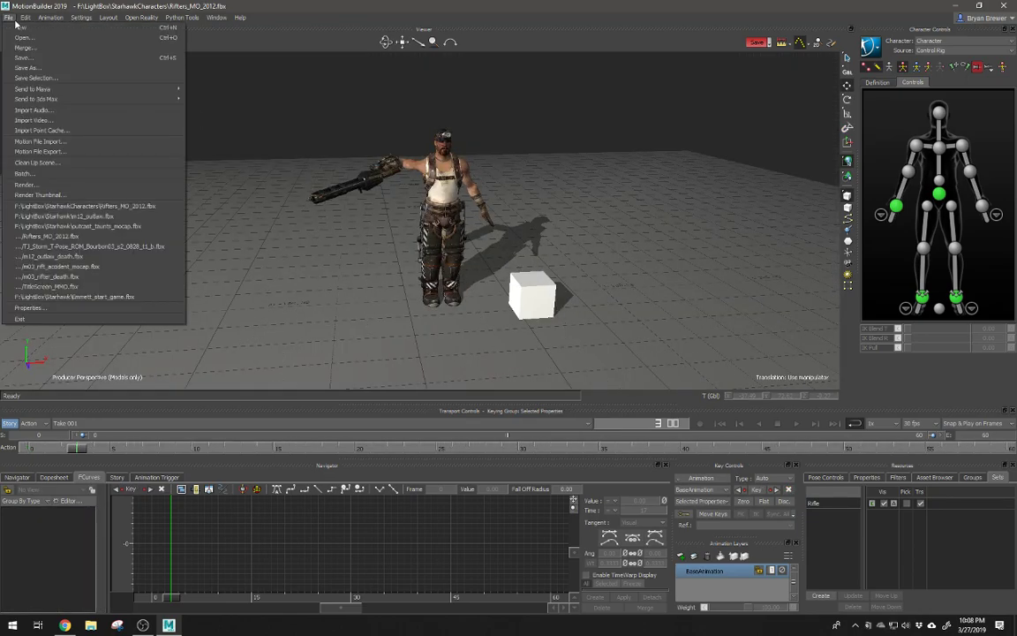
pyautogui.click(56, 143)
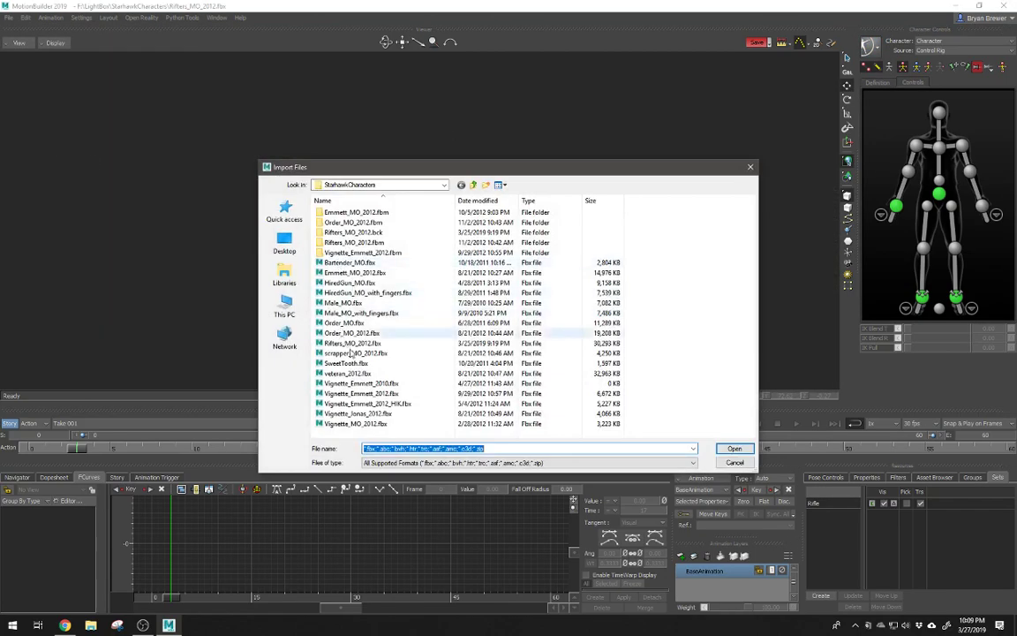
pyautogui.doubleClick(692, 350)
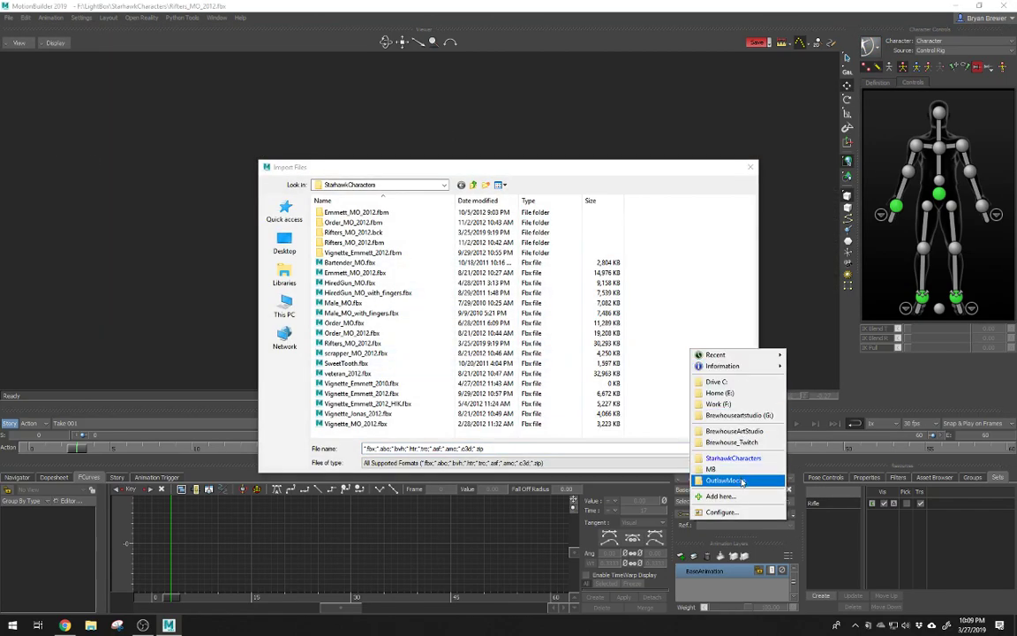
pyautogui.click(724, 479)
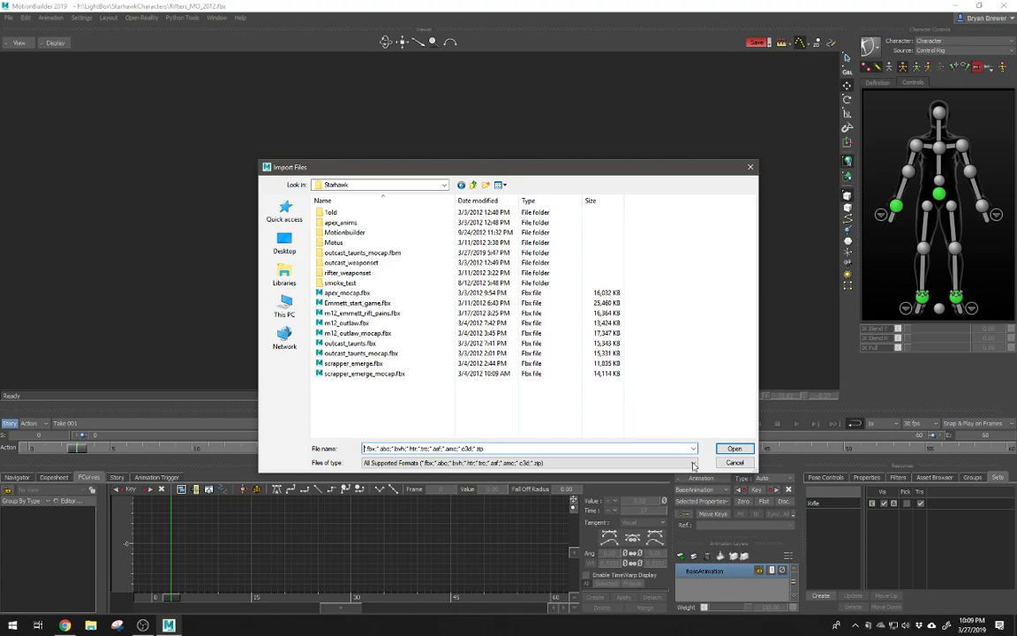
pyautogui.click(347, 323)
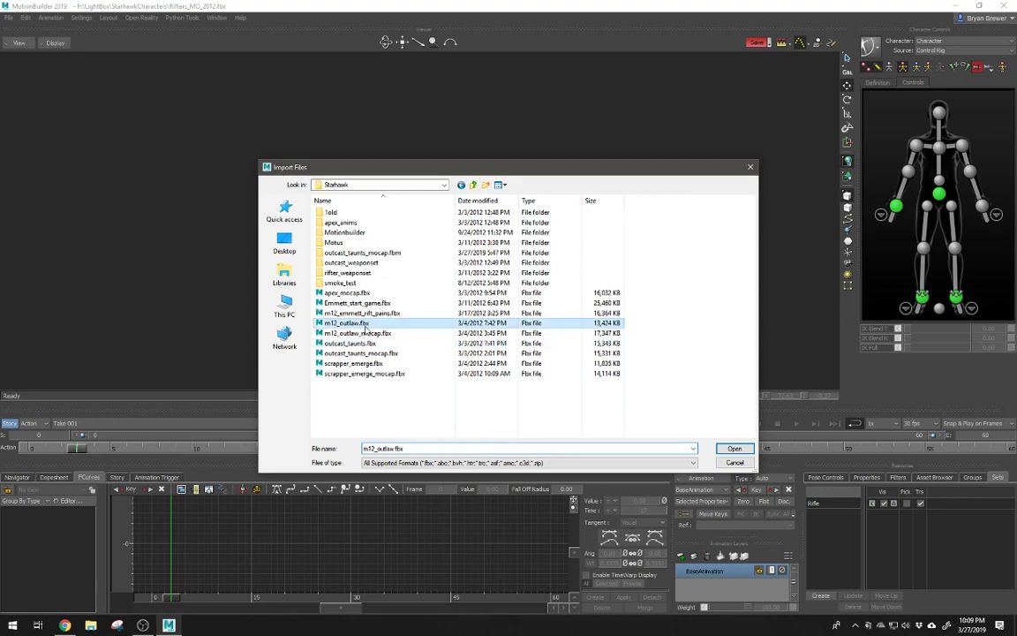
pyautogui.click(745, 449)
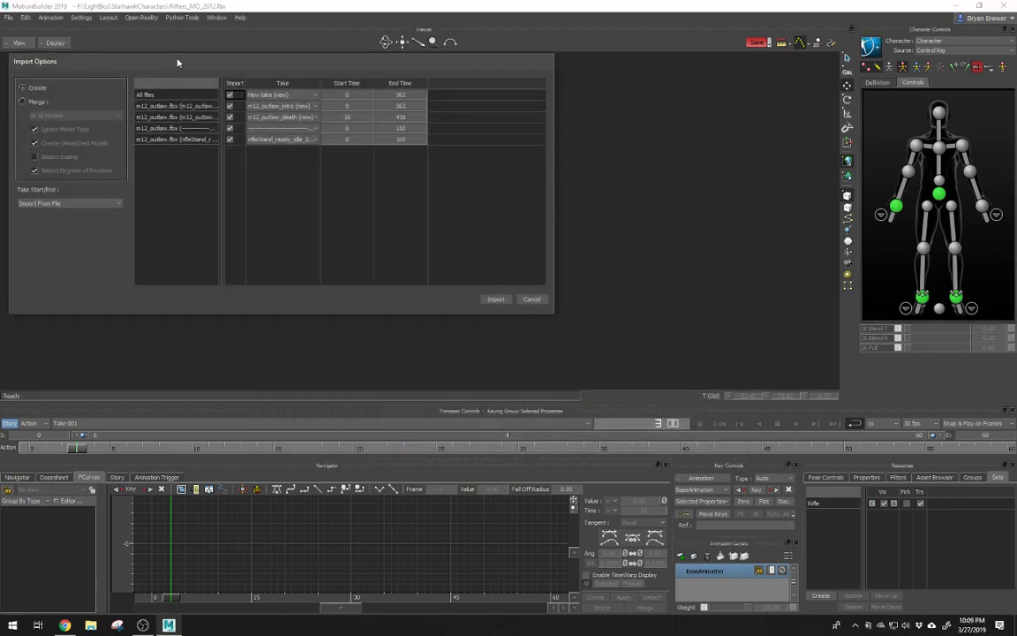
pyautogui.moveTo(164, 59); pyautogui.dragTo(299, 156)
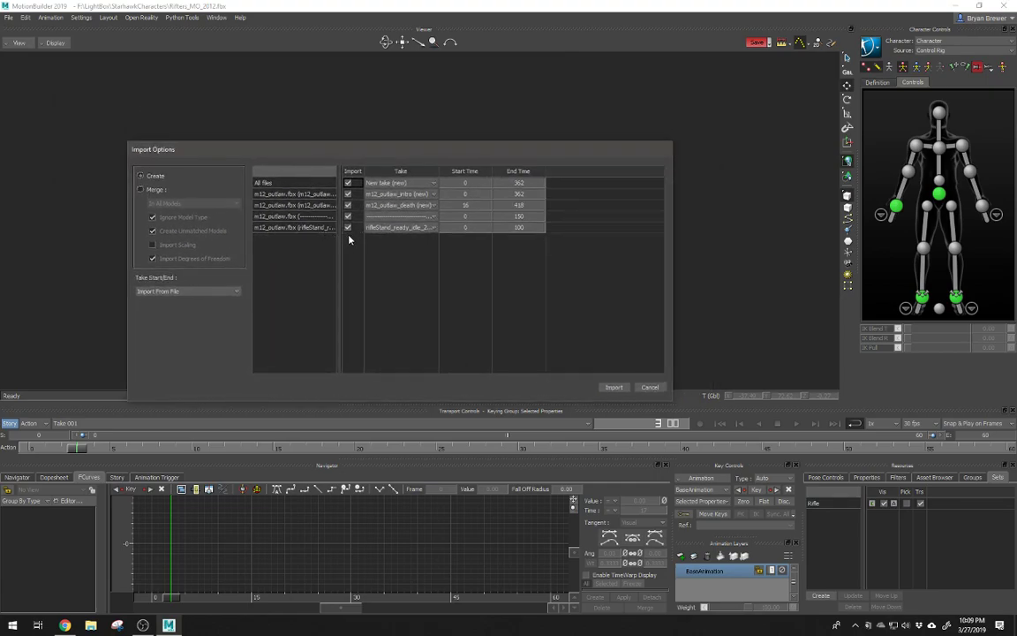
pyautogui.moveTo(340, 243); pyautogui.dragTo(394, 265)
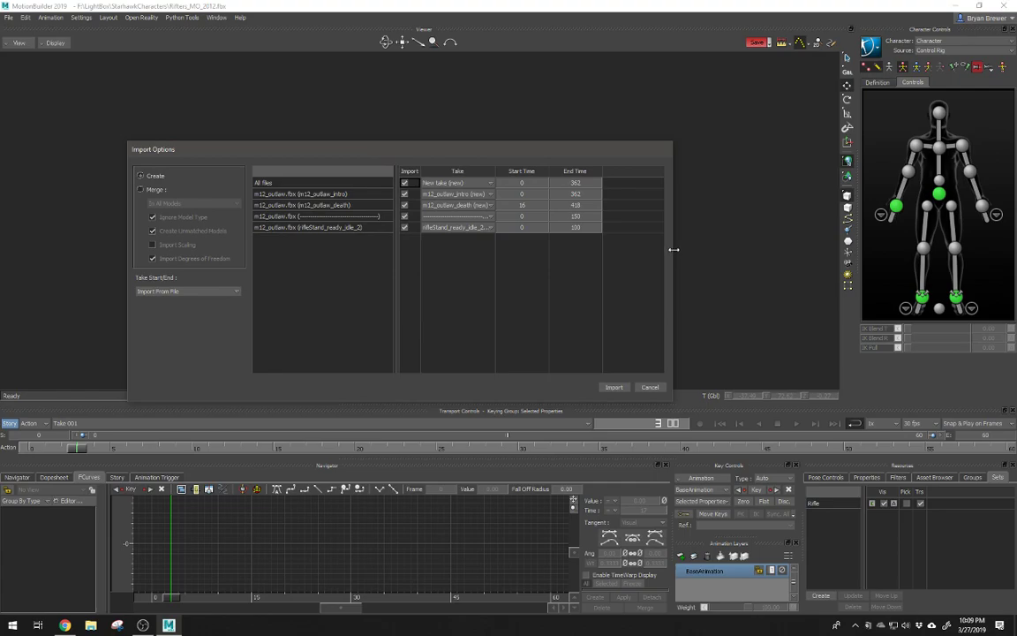
pyautogui.moveTo(670, 250); pyautogui.dragTo(785, 252)
pyautogui.moveTo(495, 171); pyautogui.dragTo(569, 181)
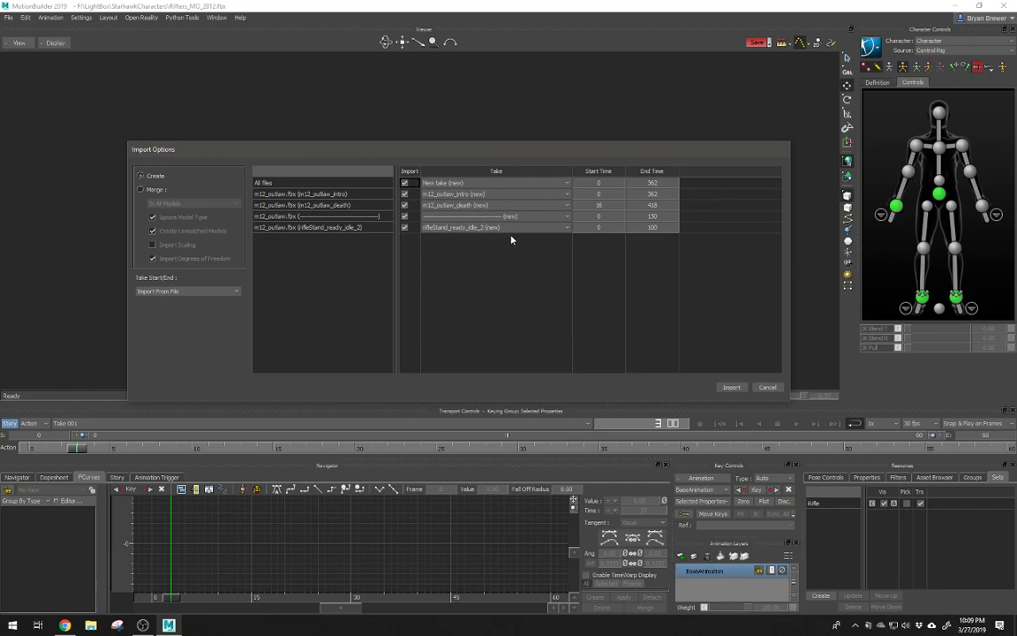
pyautogui.click(768, 388)
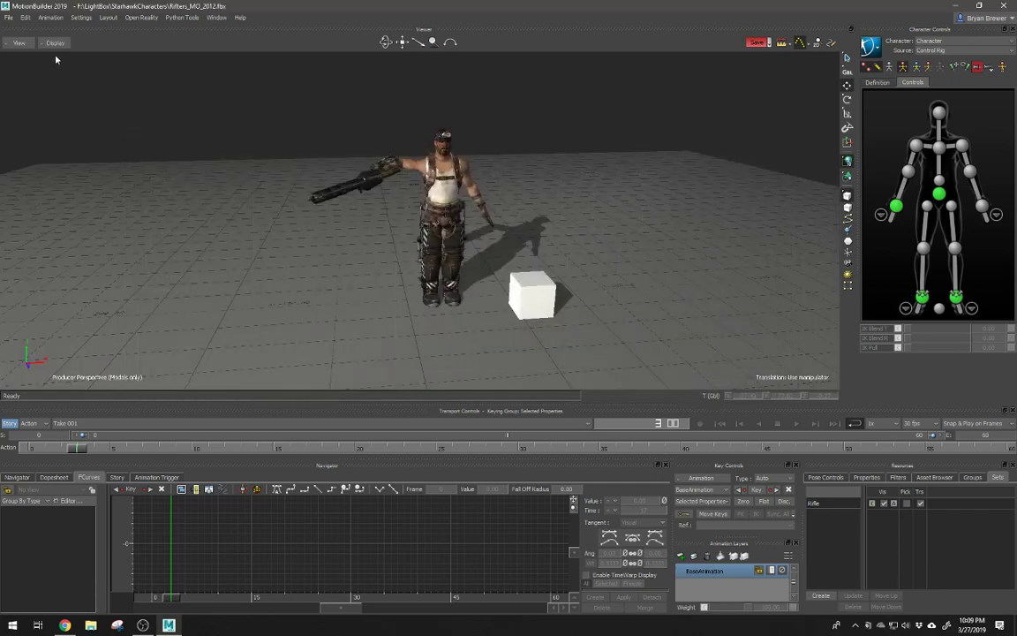
# Step: Start a motion file import of m12_outlaw_mocap.fbx and widen the import list columns so the full take names can be read
pyautogui.click(8, 17)
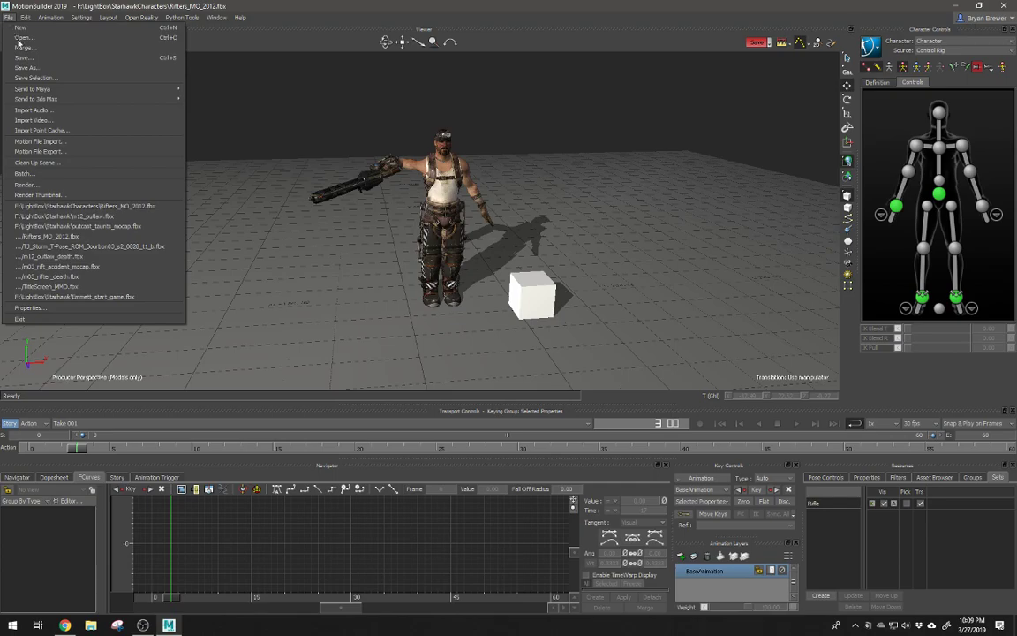
pyautogui.click(45, 141)
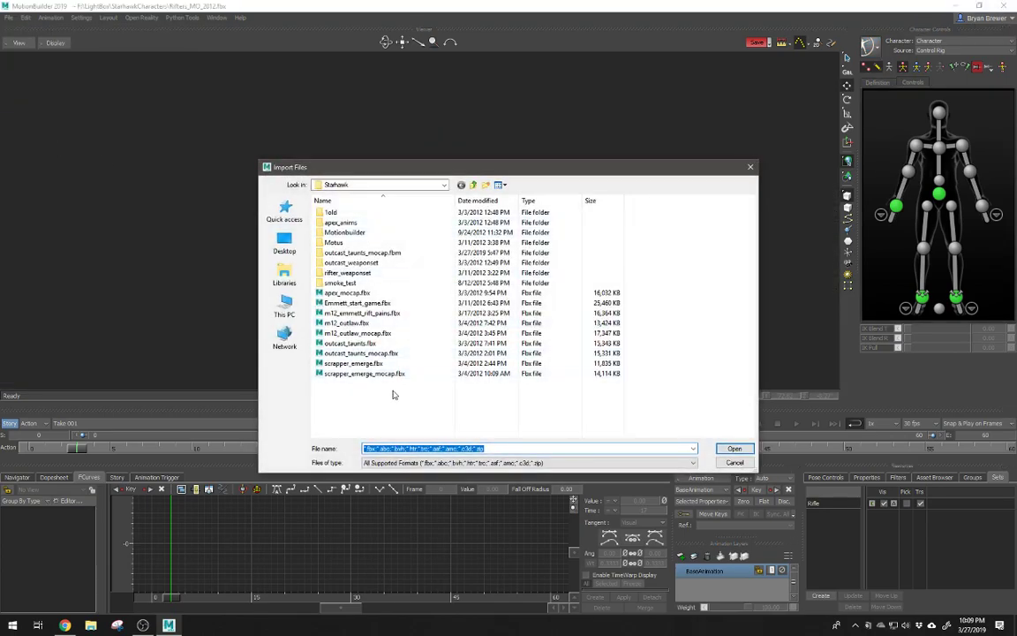
pyautogui.click(384, 333)
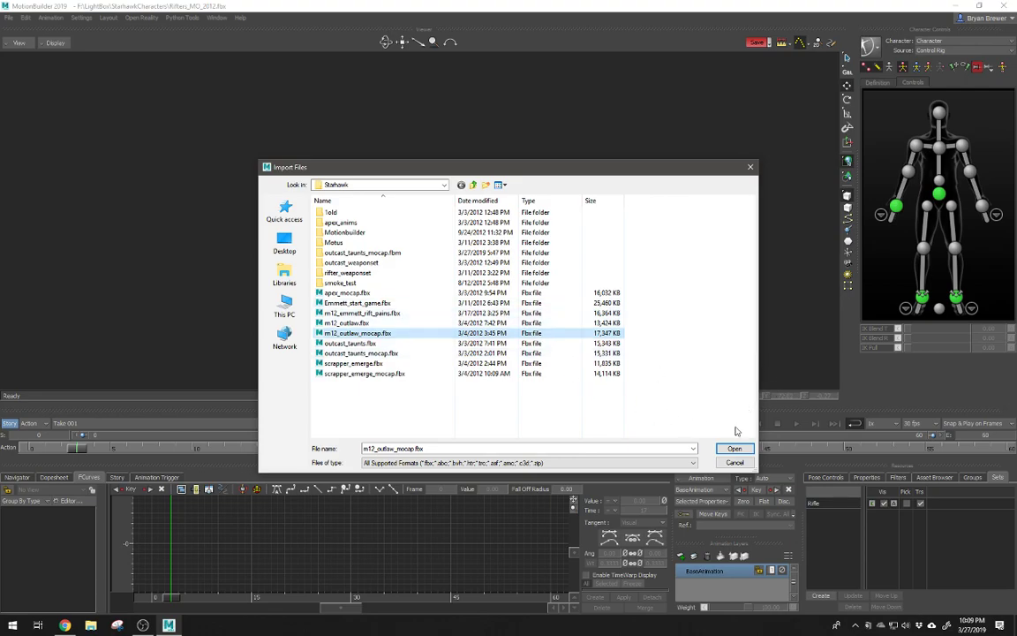
pyautogui.press('Return')
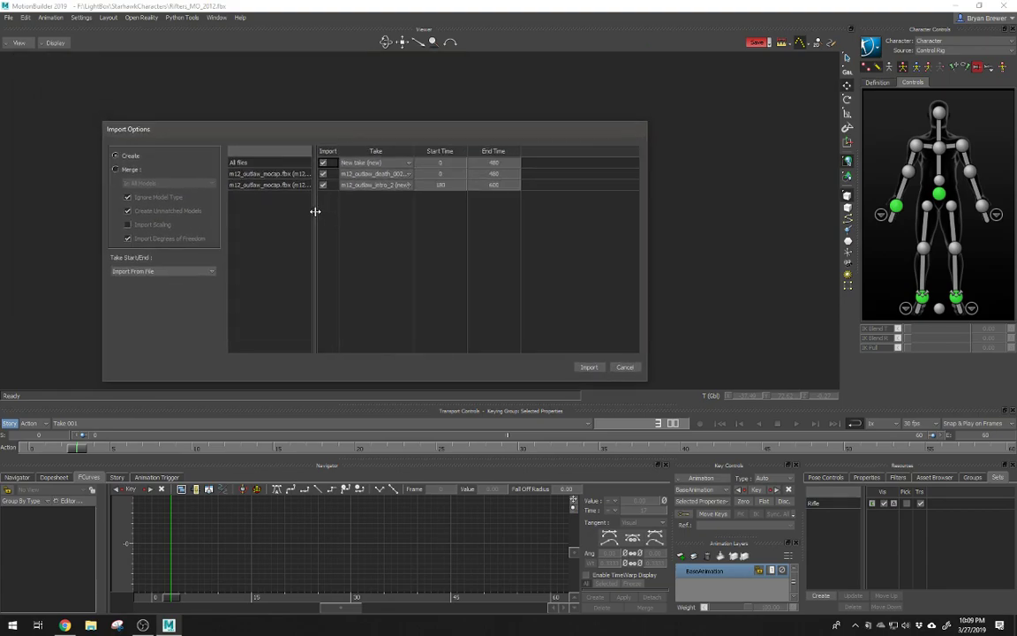
pyautogui.moveTo(313, 211); pyautogui.dragTo(381, 224)
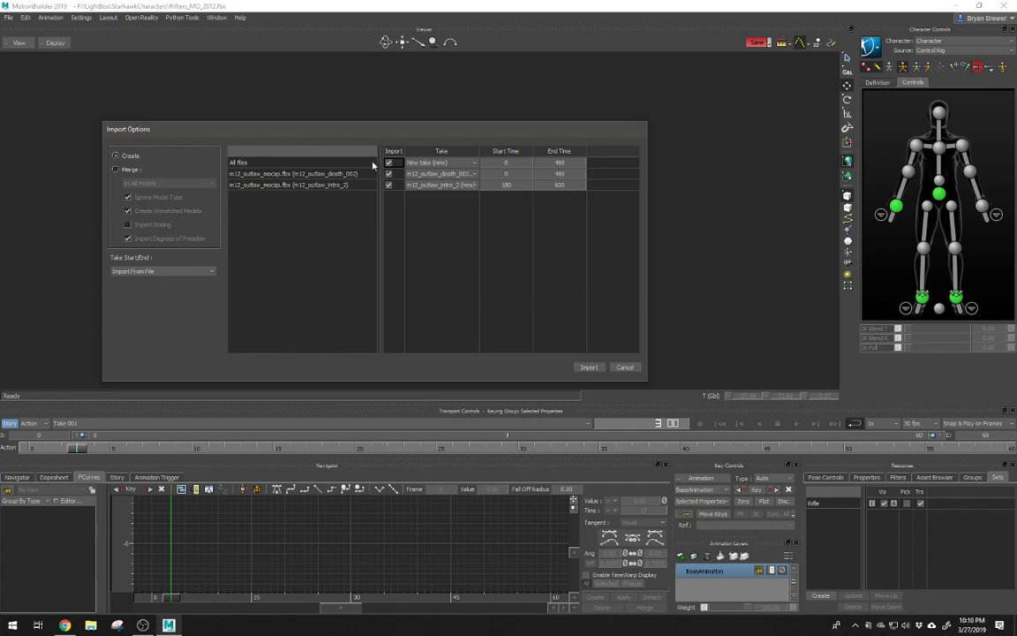
pyautogui.moveTo(479, 152); pyautogui.dragTo(536, 161)
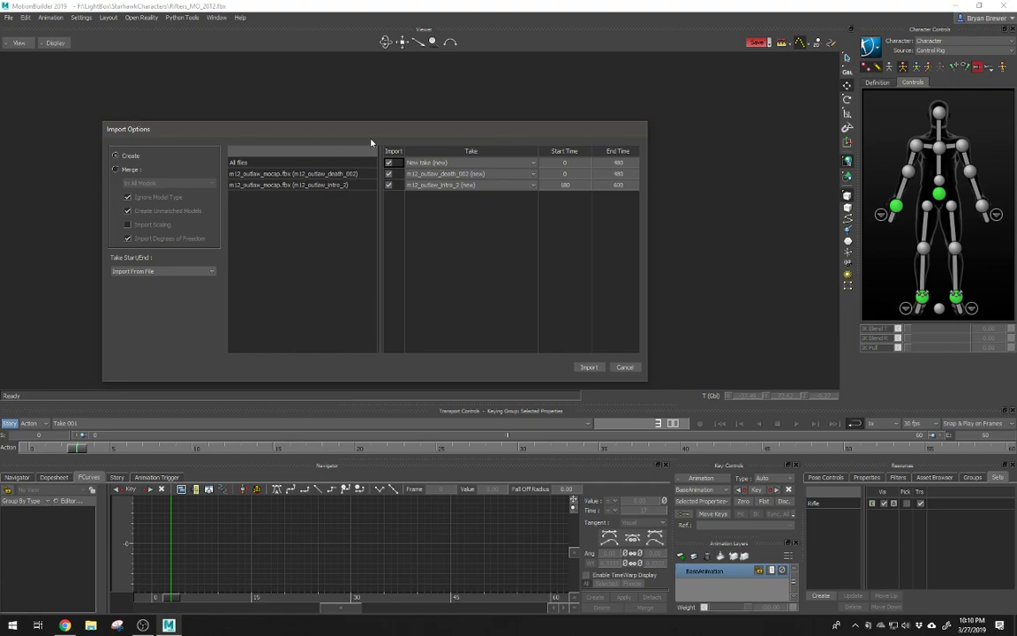
# Step: Set the import to merge in all models, with Ignore Model Type, Create Unmatched Models and Import Degrees of Freedom turned off
pyautogui.click(115, 168)
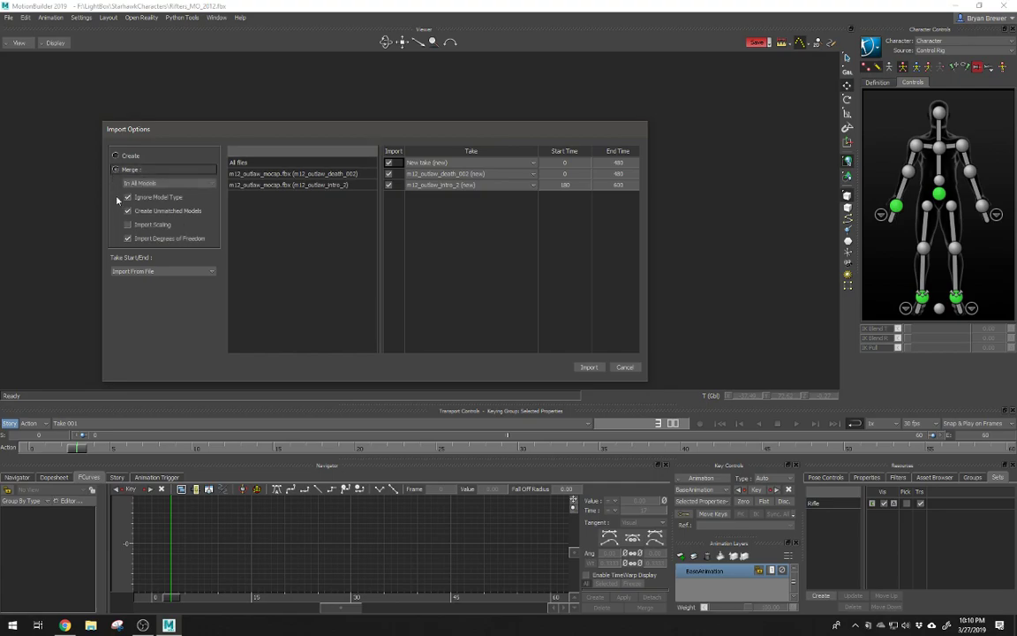
pyautogui.click(119, 155)
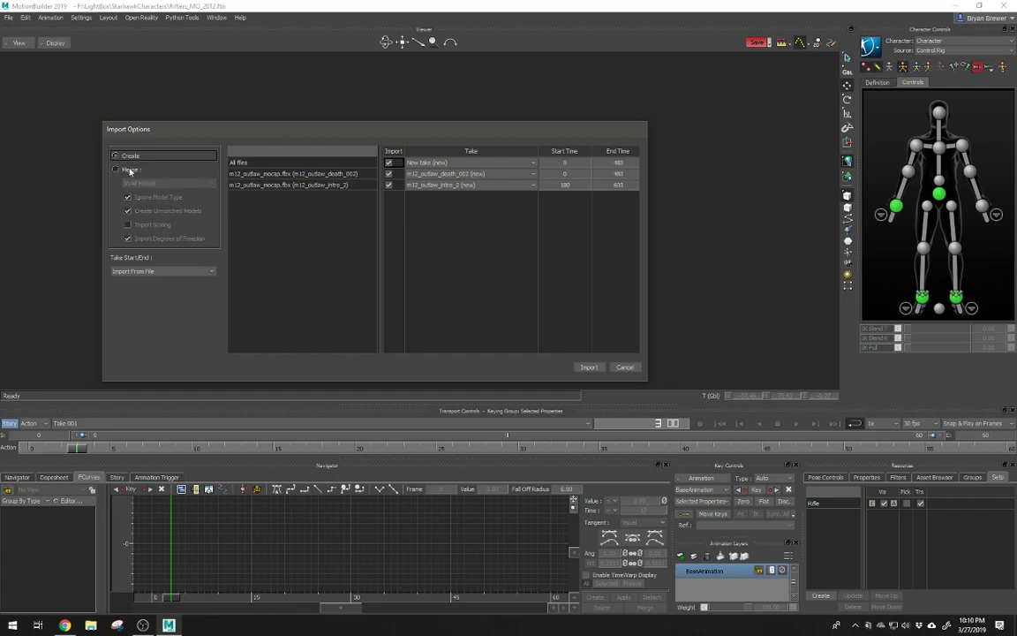
pyautogui.click(130, 171)
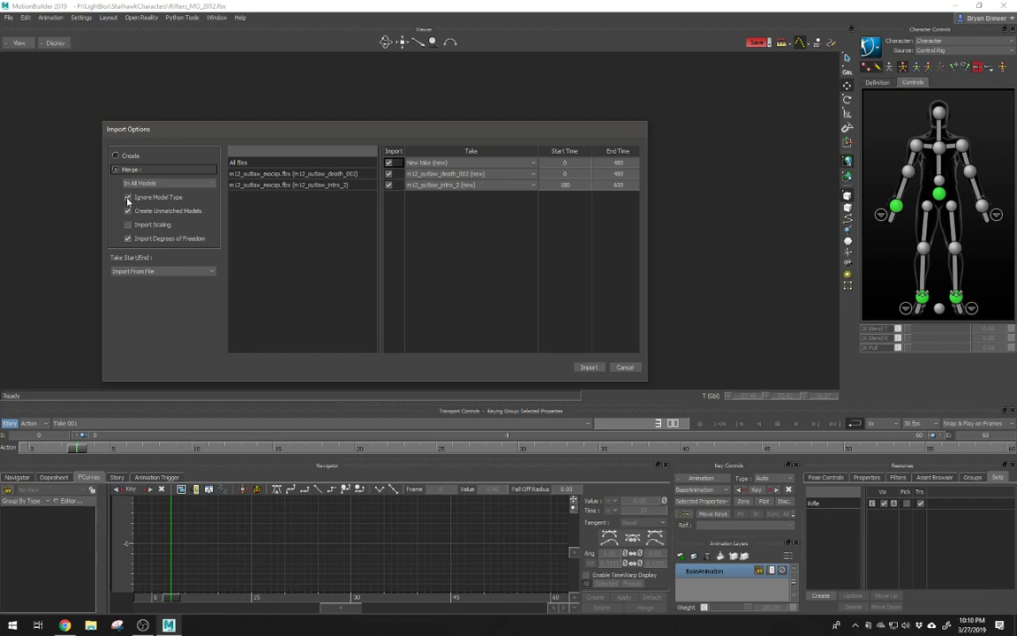
pyautogui.click(128, 198)
pyautogui.click(129, 212)
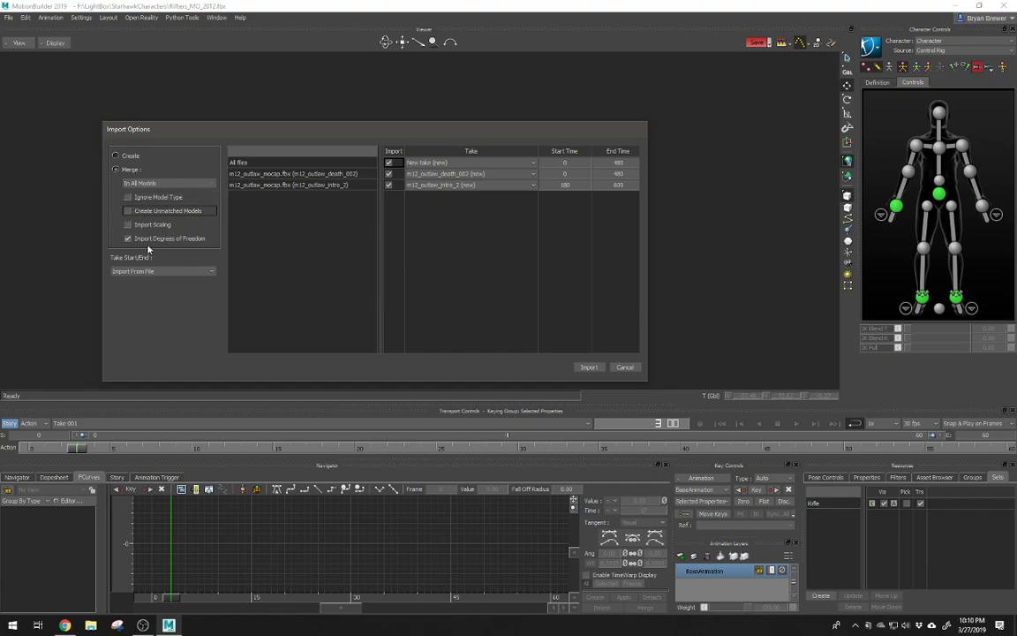
pyautogui.click(128, 239)
# Step: Import the listed m12_outlaw_mocap.fbx takes as new takes, ignoring unmatched models without future warnings, and play back m12_outlaw_intro_2 on the character
pyautogui.moveTo(647, 182); pyautogui.dragTo(753, 183)
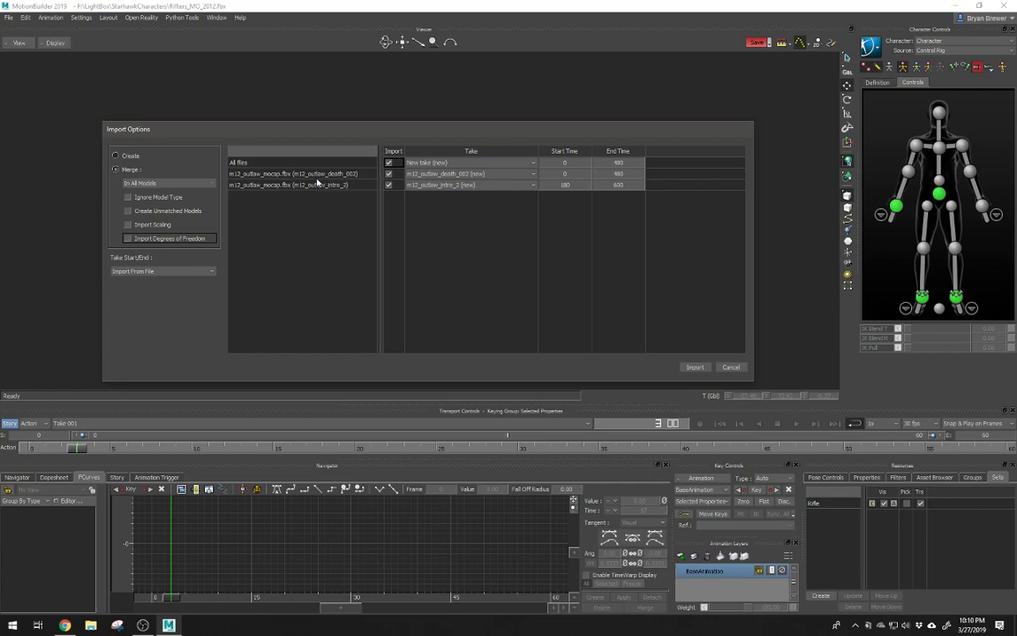
pyautogui.click(415, 174)
pyautogui.click(436, 236)
pyautogui.click(389, 164)
pyautogui.click(388, 163)
pyautogui.click(694, 367)
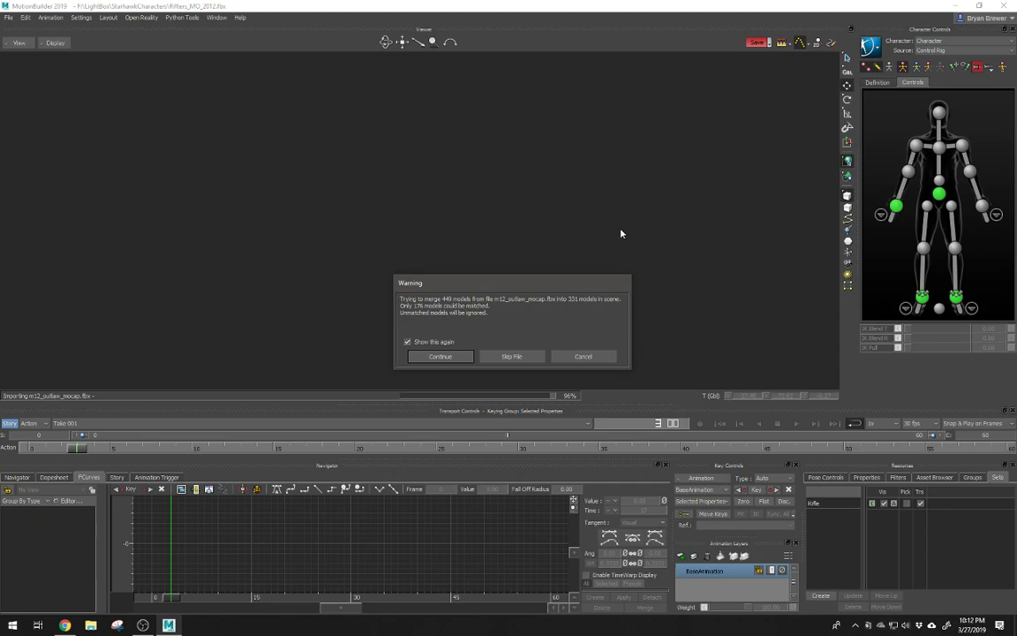
pyautogui.click(409, 341)
pyautogui.click(434, 356)
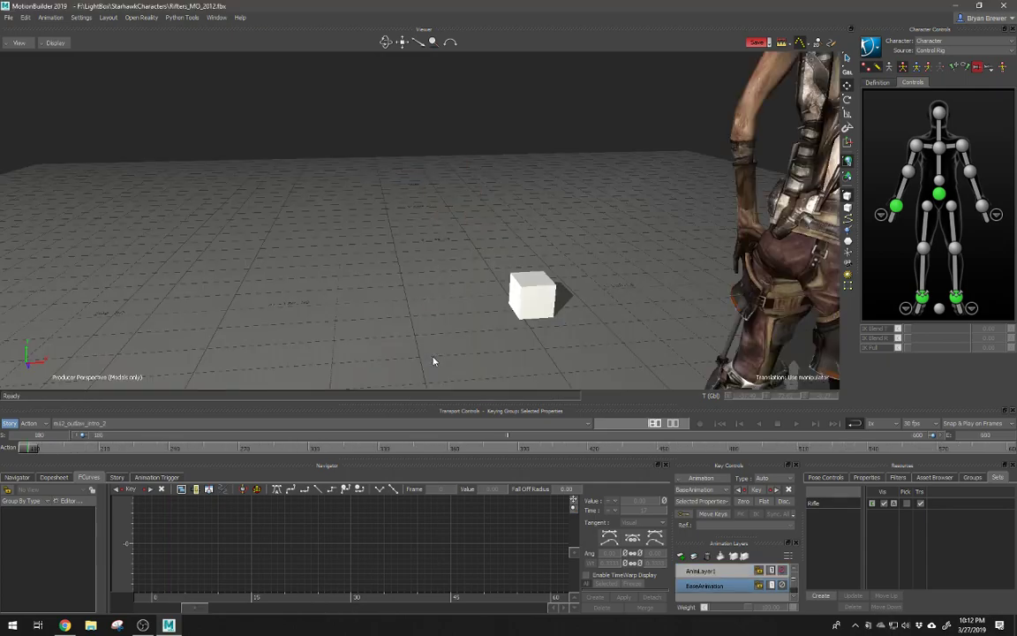
pyautogui.keyDown('ctrl'); pyautogui.moveTo(728, 240); pyautogui.dragTo(540, 236); pyautogui.keyUp('ctrl')
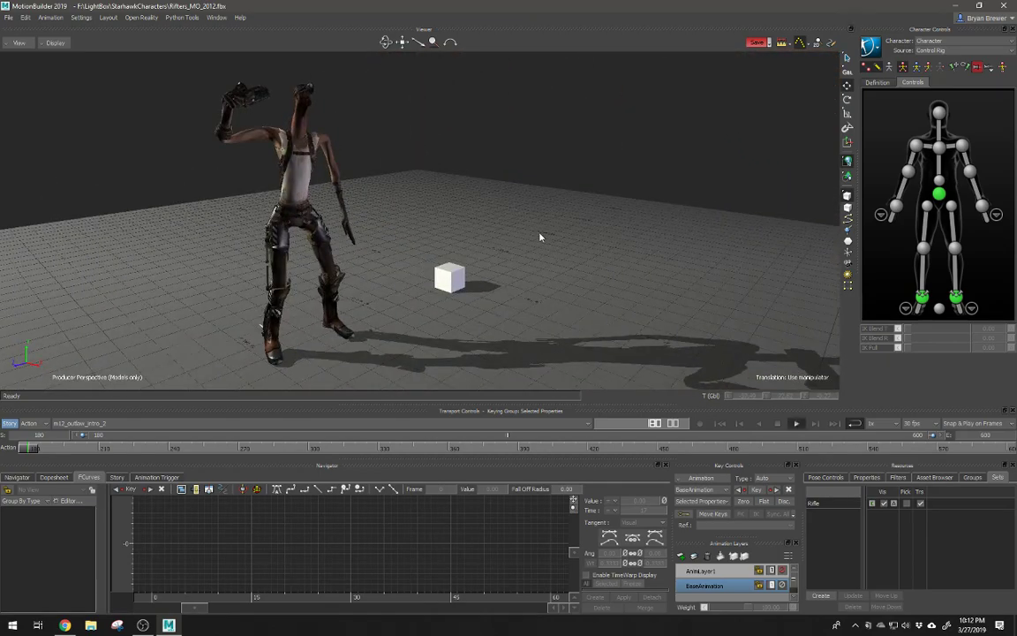
pyautogui.press('space')
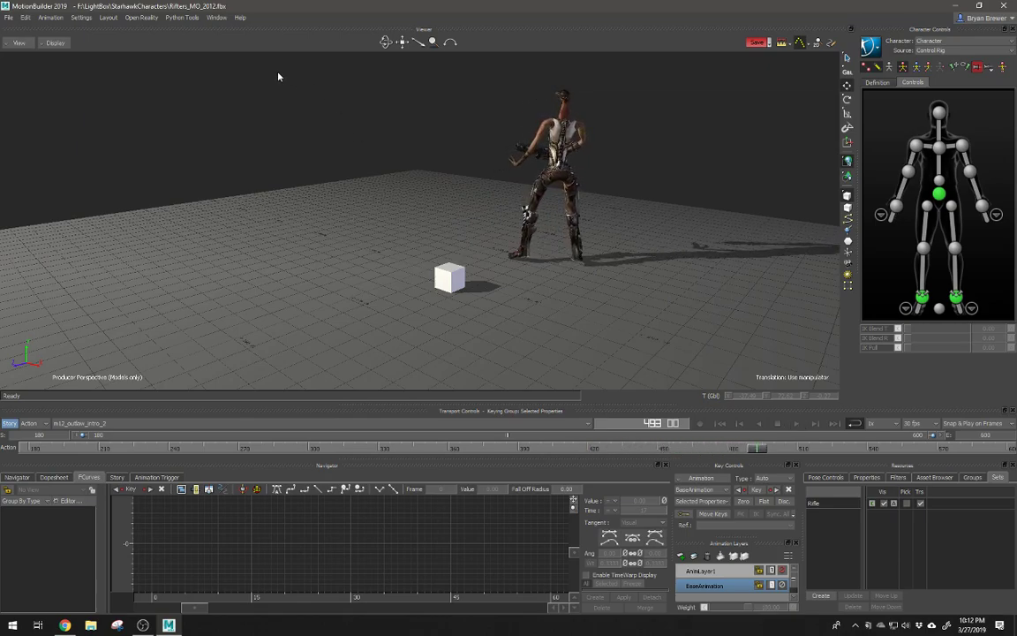
# Step: Open m12_outlaw_mocap.fbx from the Starhawk folder, discarding the changes to the current scene
pyautogui.click(8, 18)
pyautogui.click(26, 39)
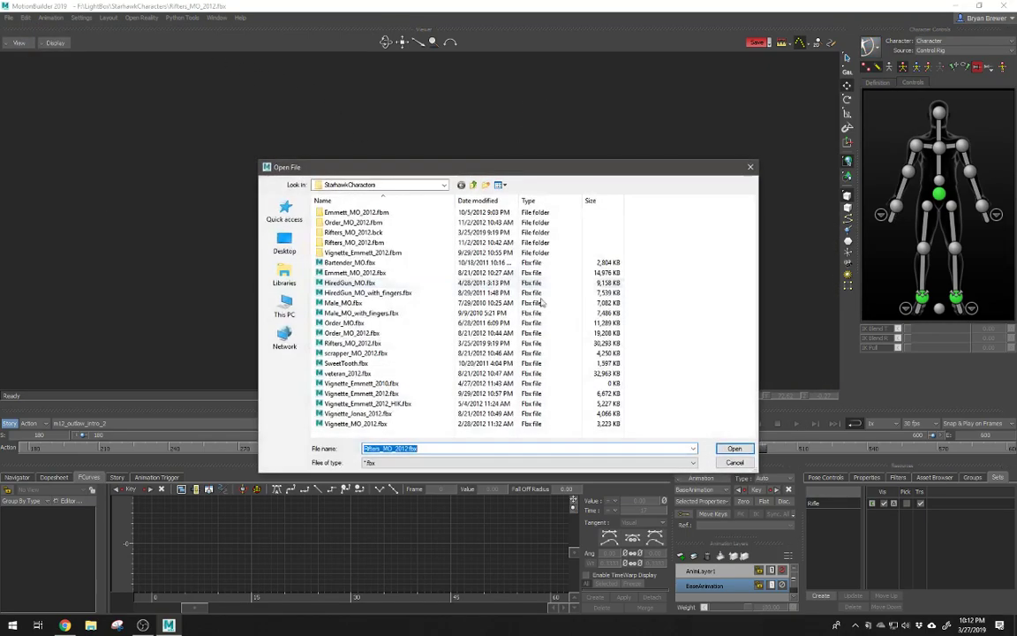
pyautogui.click(355, 352)
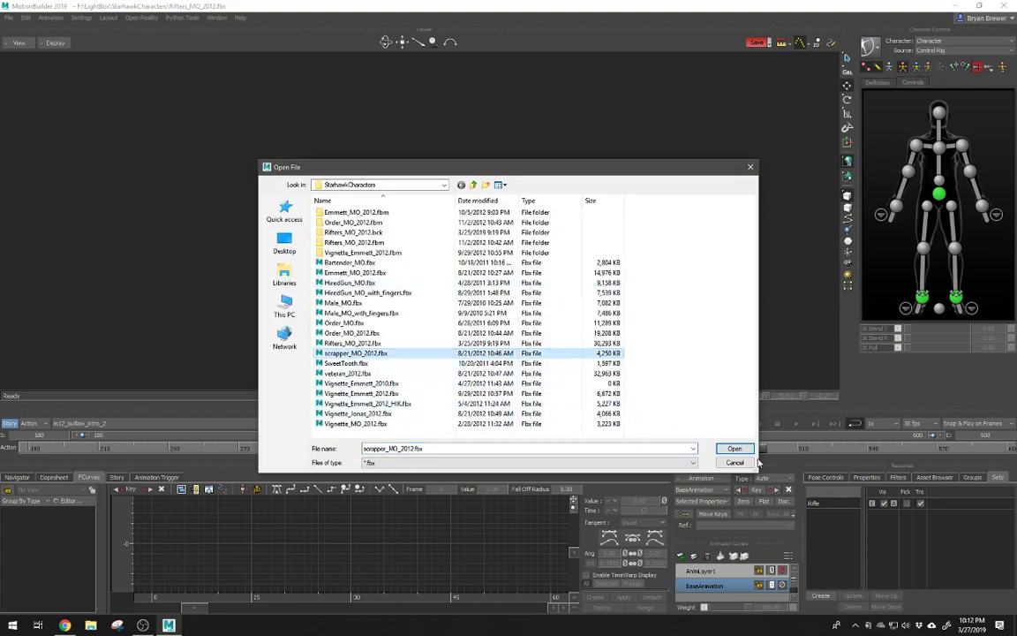
pyautogui.rightClick(412, 335)
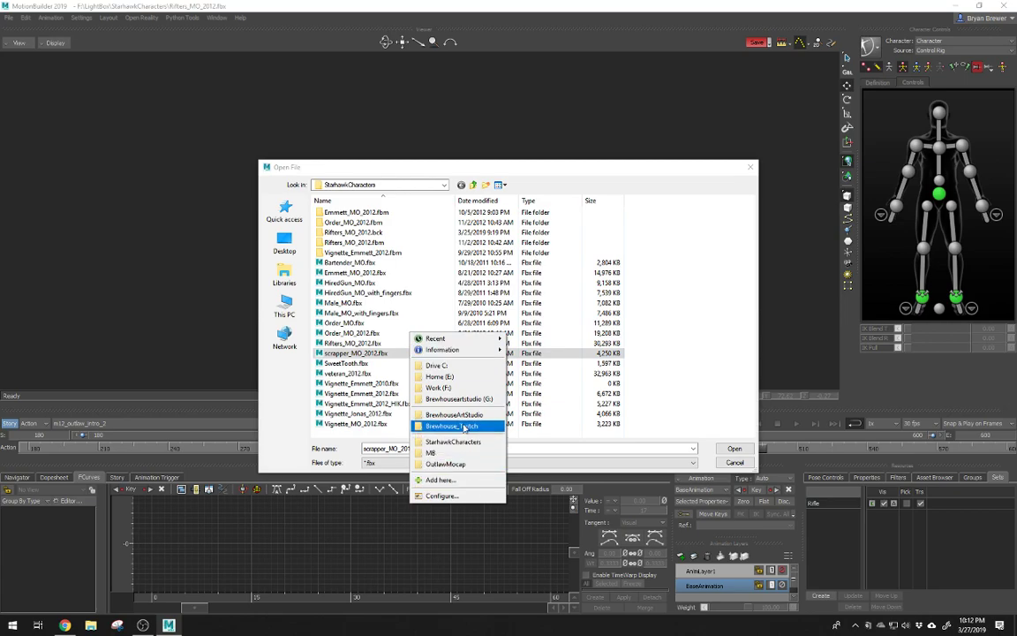
pyautogui.click(448, 463)
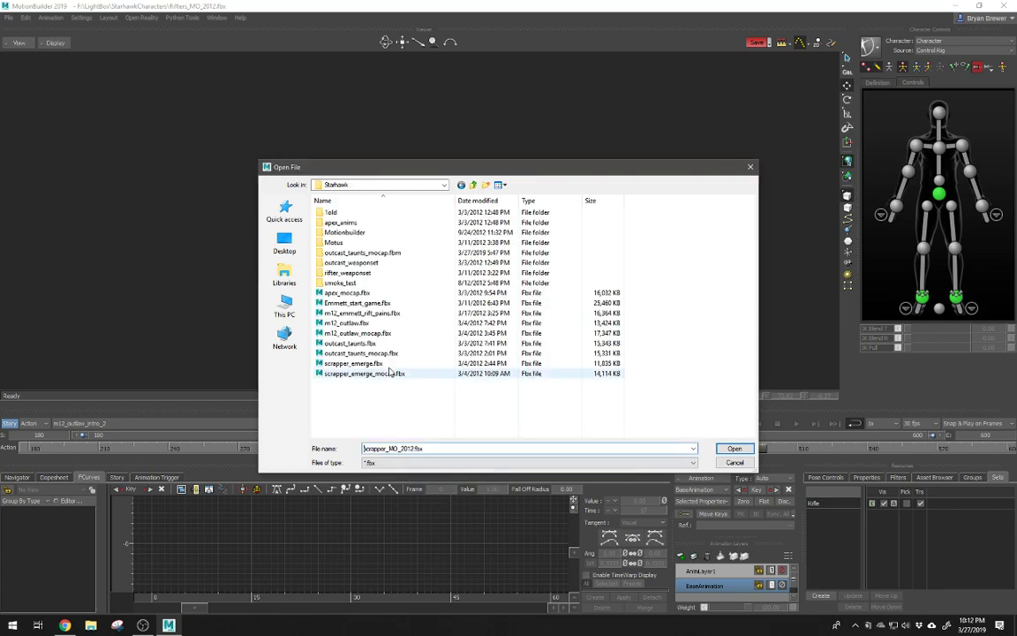
pyautogui.click(357, 333)
pyautogui.click(729, 449)
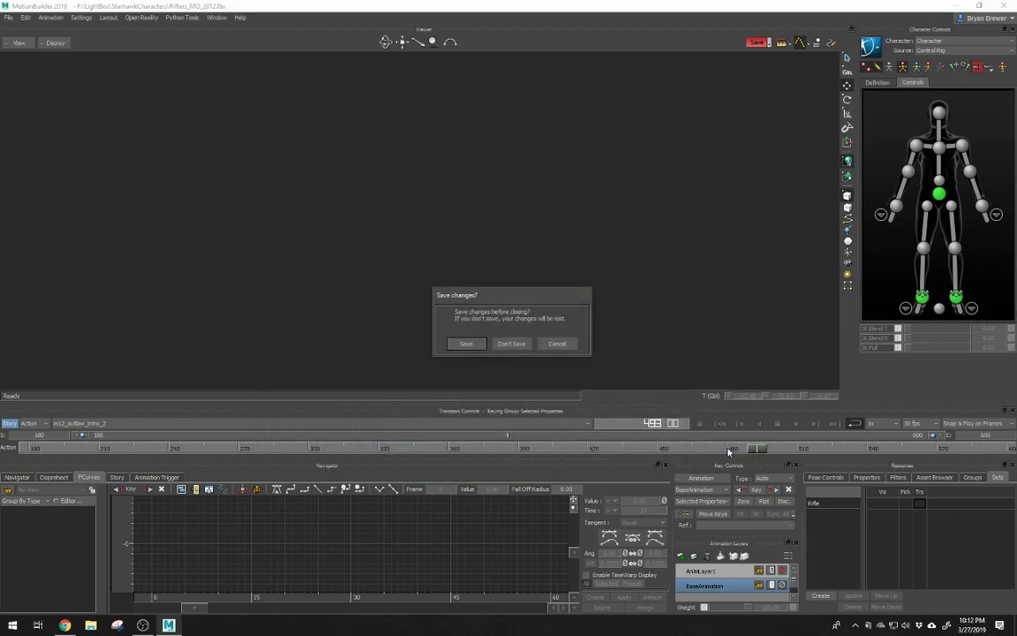
pyautogui.click(517, 345)
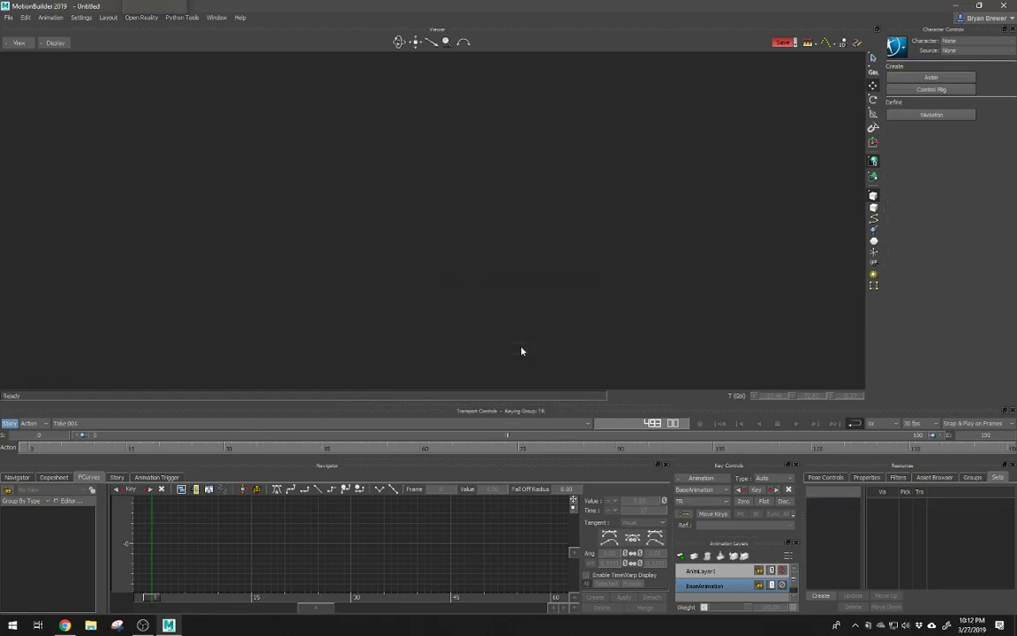
pyautogui.click(384, 527)
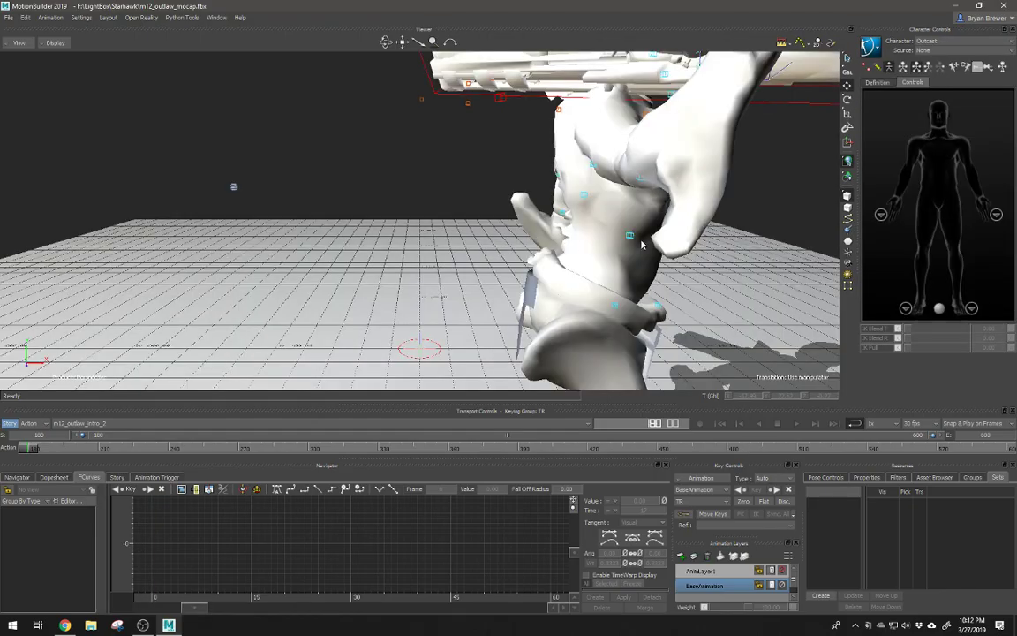
# Step: Frame the full armoured character in the perspective view and play back the m12_outlaw_intro_2 take
pyautogui.scroll(-5, 530, 236)
pyautogui.keyDown('ctrl'); pyautogui.keyDown('shift'); pyautogui.moveTo(463, 227); pyautogui.dragTo(415, 224); pyautogui.keyUp('shift'); pyautogui.keyUp('ctrl')
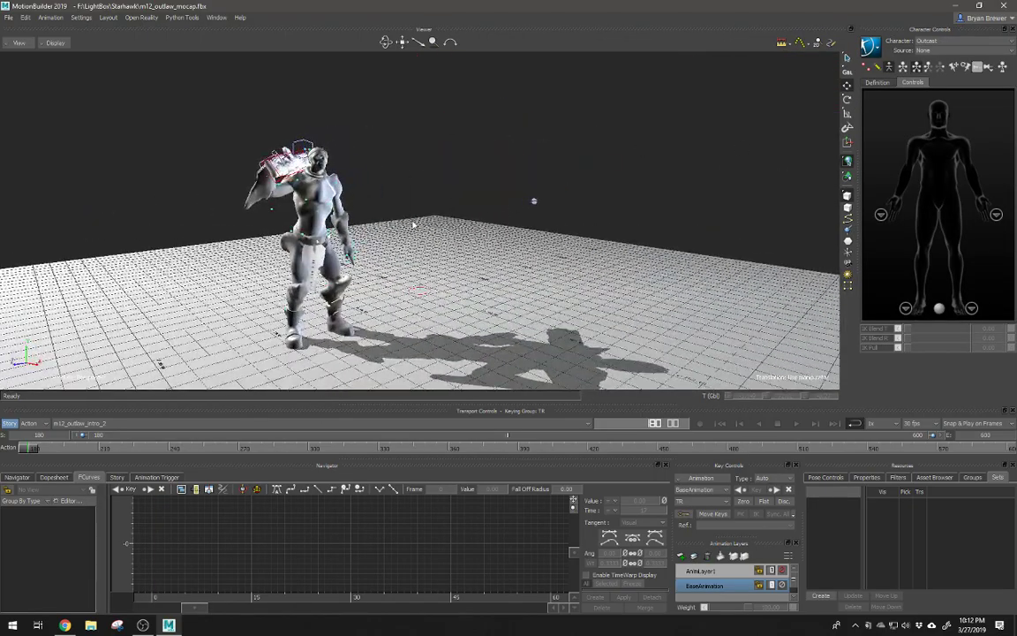
pyautogui.hotkey('ctrl', 'space')
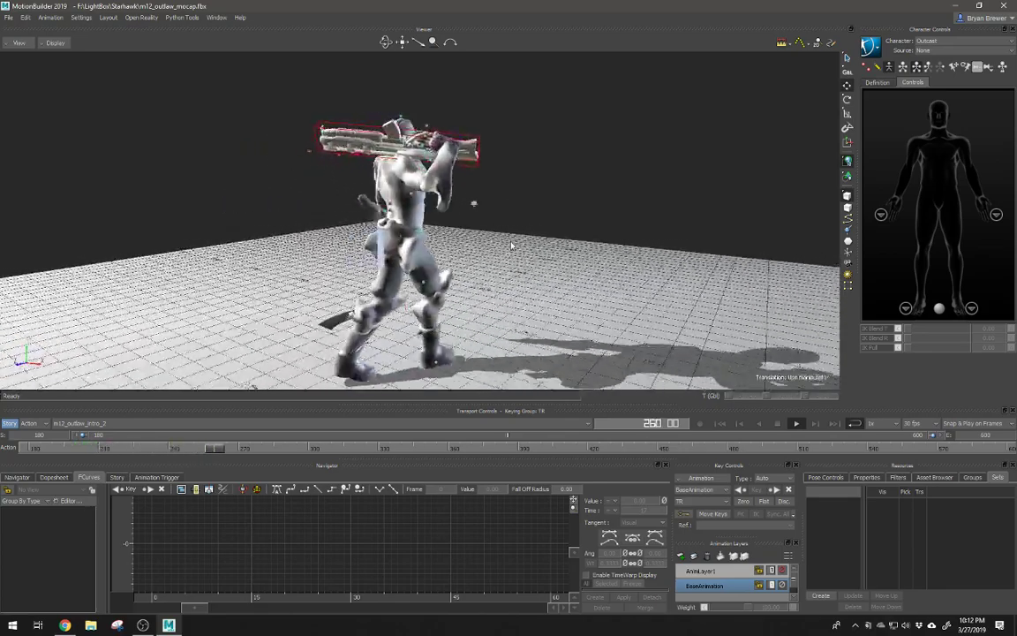
# Step: Examine the world, character, weapon, optical marker and control rig hierarchies in the schematic view, and return to the perspective view
pyautogui.hotkey('ctrl', 'w')
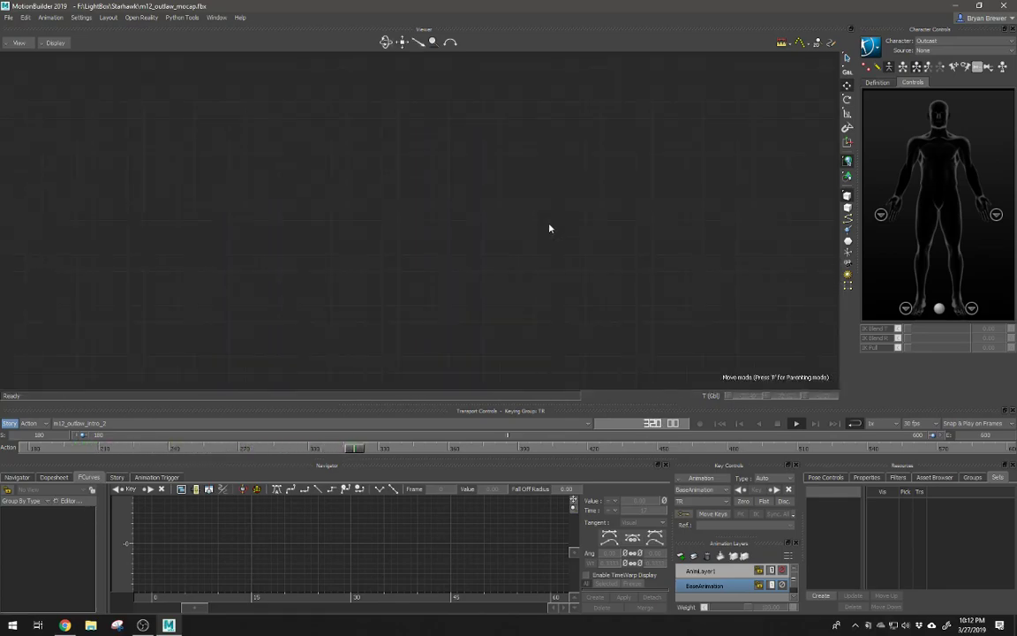
pyautogui.scroll(8, 404, 298)
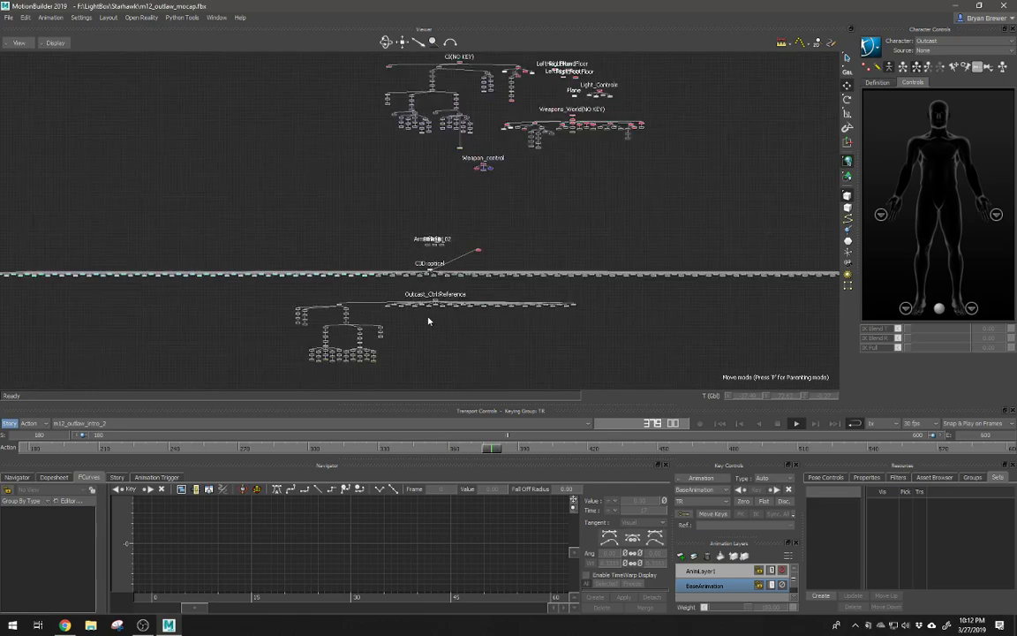
pyautogui.moveTo(505, 282); pyautogui.dragTo(374, 241)
pyautogui.scroll(-8, 761, 181)
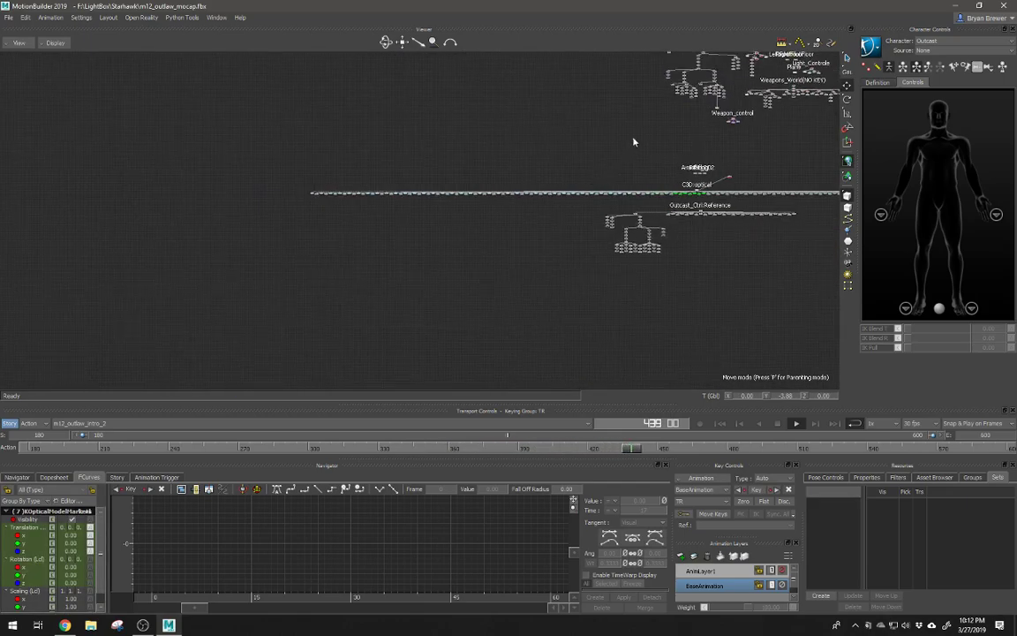
pyautogui.moveTo(632, 140); pyautogui.dragTo(351, 279, button='middle')
pyautogui.scroll(5, 499, 243)
pyautogui.moveTo(443, 192); pyautogui.dragTo(446, 252, button='middle')
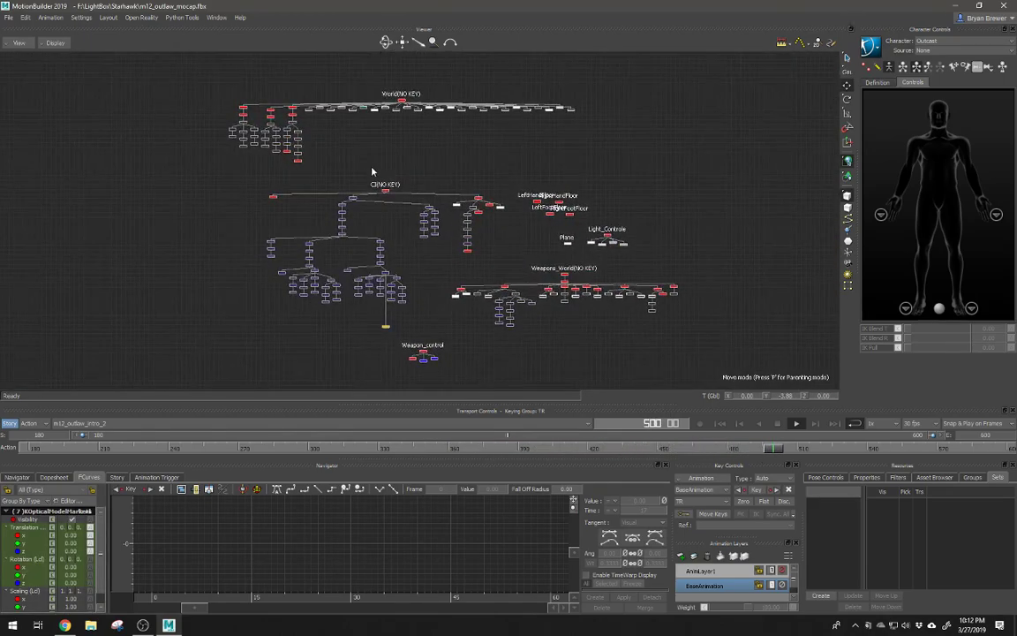
pyautogui.scroll(5, 405, 129)
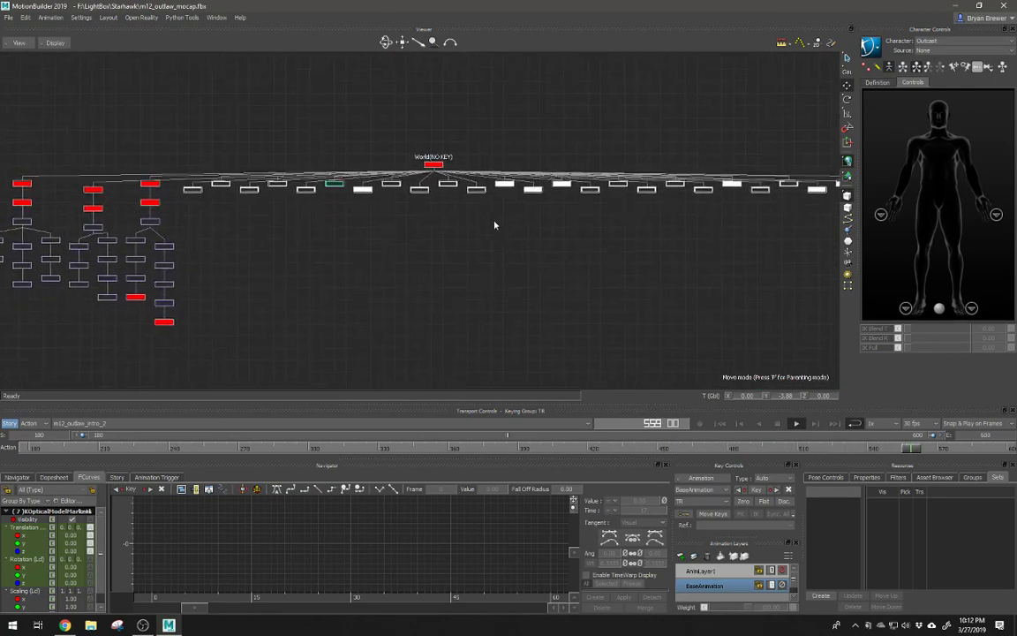
pyautogui.scroll(-5, 502, 147)
pyautogui.moveTo(503, 146); pyautogui.dragTo(442, 114, button='middle')
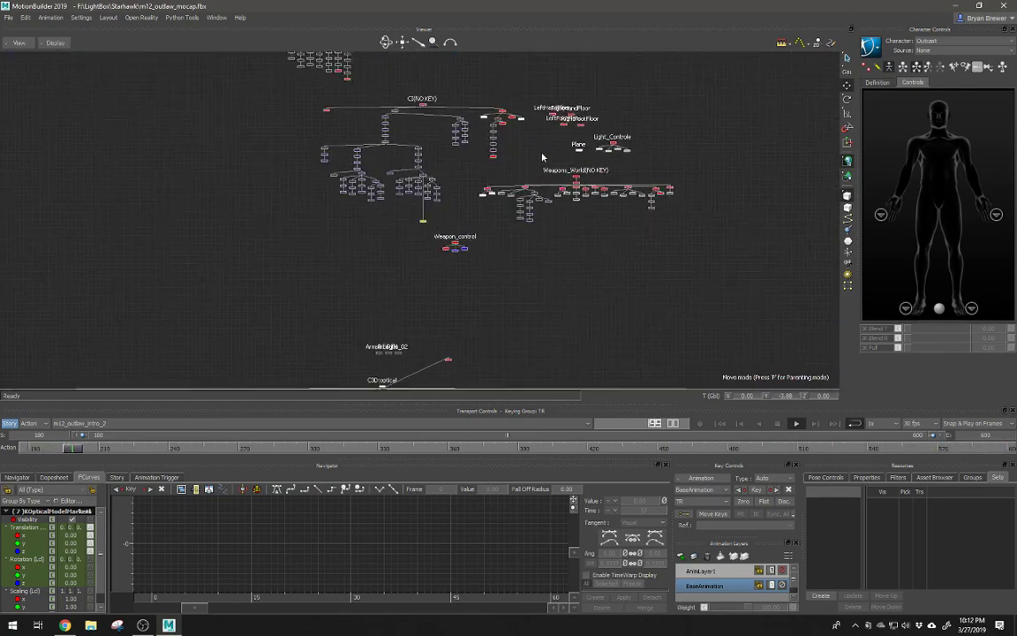
pyautogui.scroll(2, 541, 155)
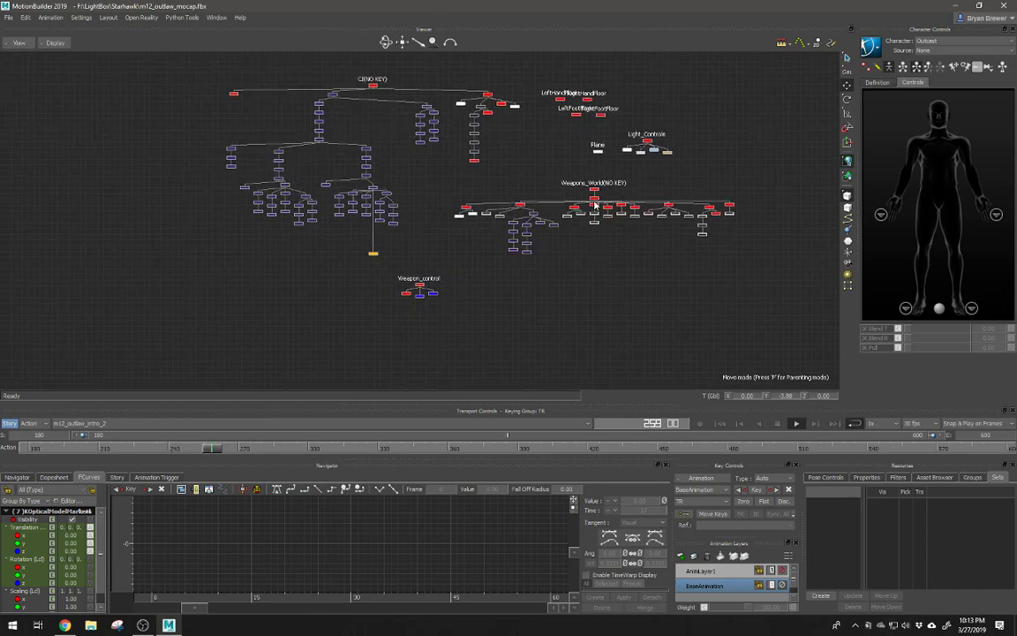
pyautogui.moveTo(527, 385); pyautogui.dragTo(556, 217, button='middle')
pyautogui.moveTo(350, 385); pyautogui.dragTo(465, 279, button='middle')
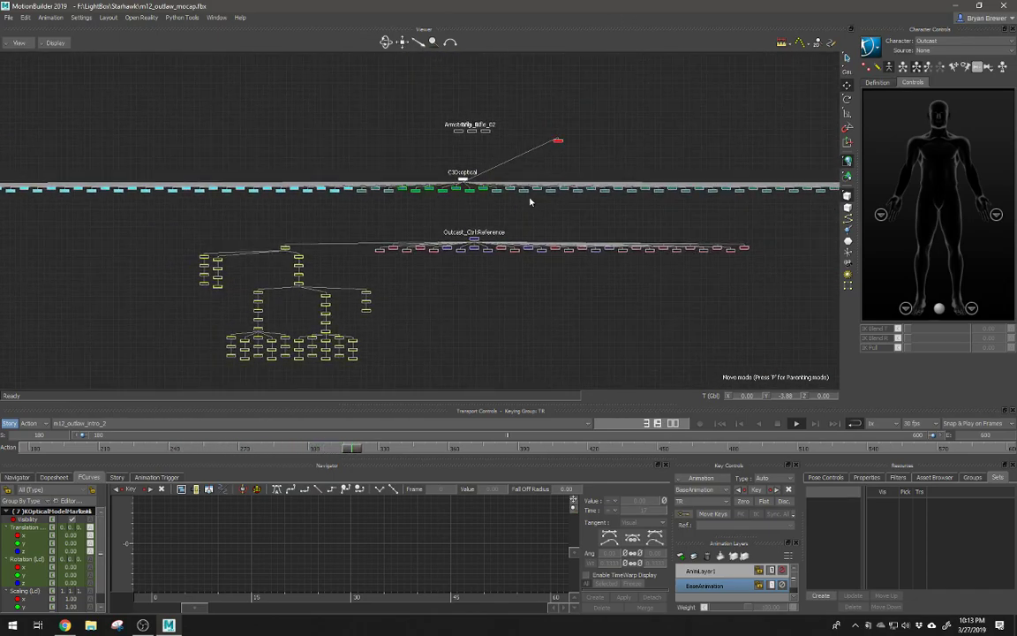
pyautogui.moveTo(525, 131); pyautogui.dragTo(522, 152, button='middle')
pyautogui.click(617, 158)
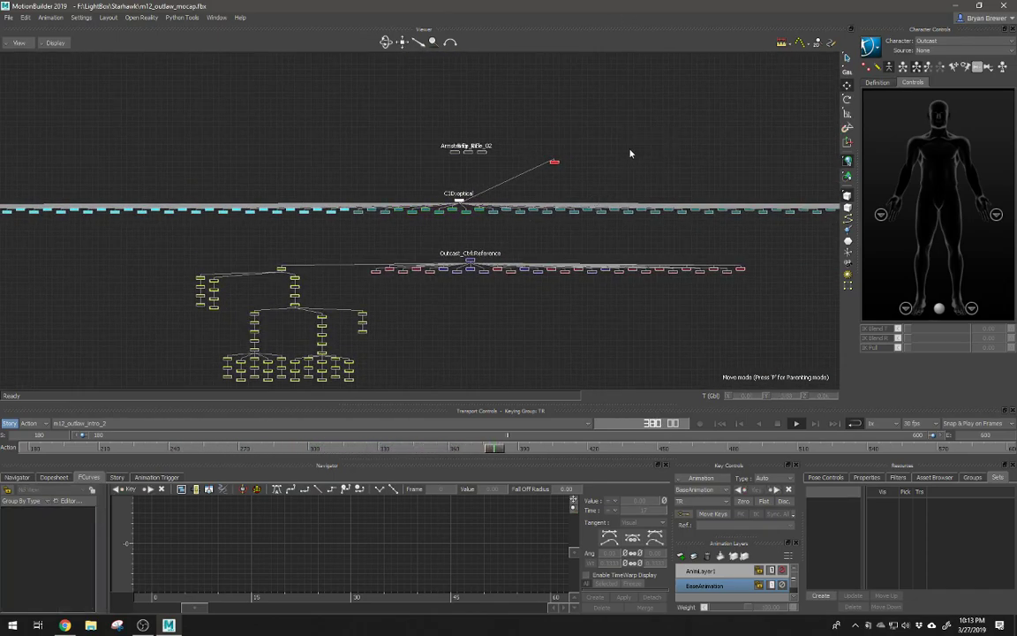
pyautogui.hotkey('ctrl', 'e')
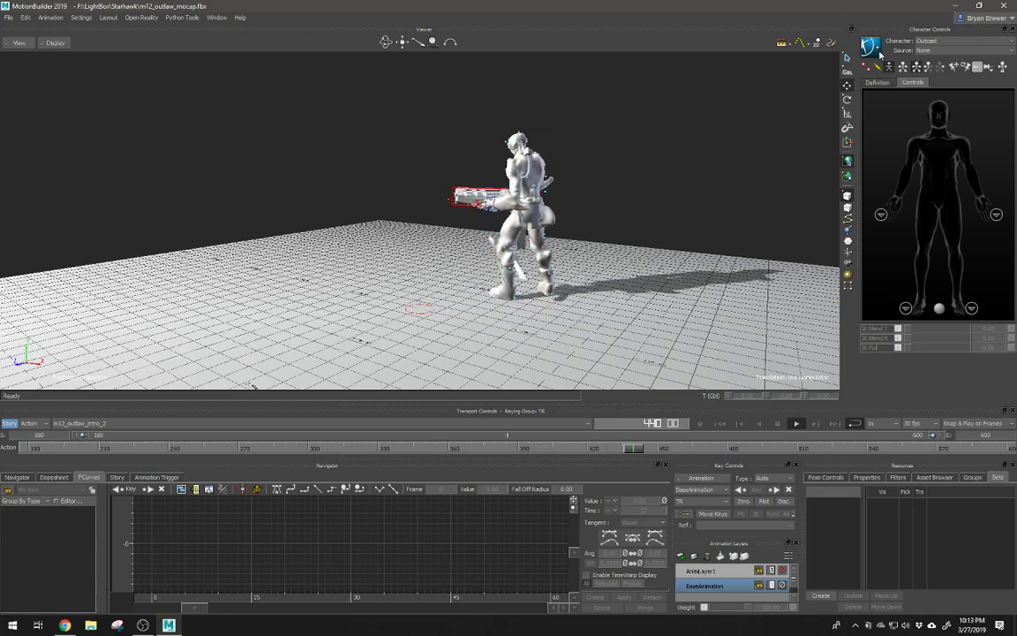
# Step: Review the available characters, keep Outcast current, and examine the playing character from several angles
pyautogui.click(949, 41)
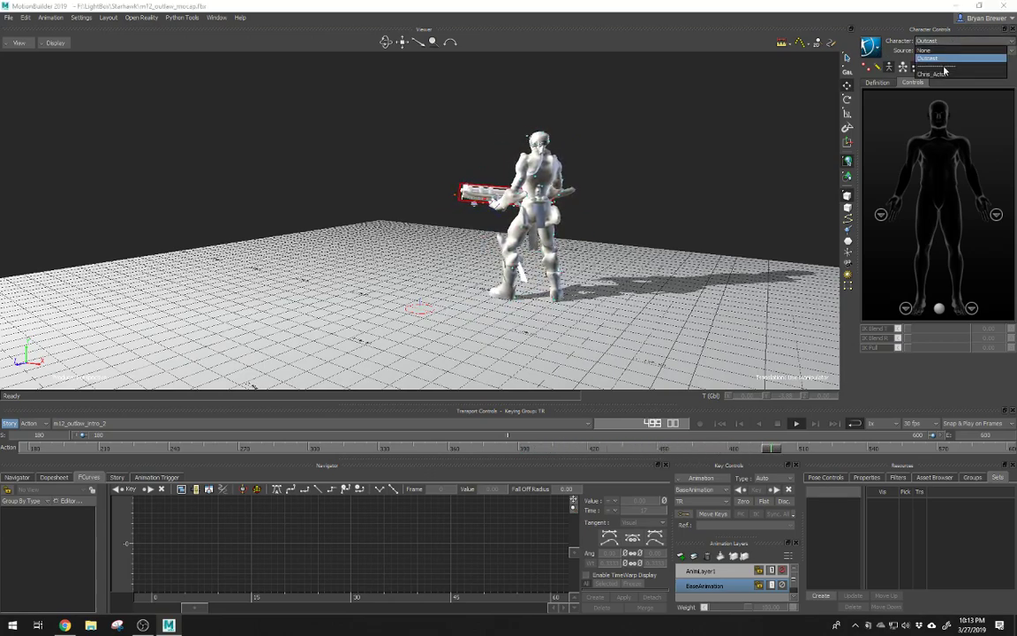
pyautogui.click(927, 58)
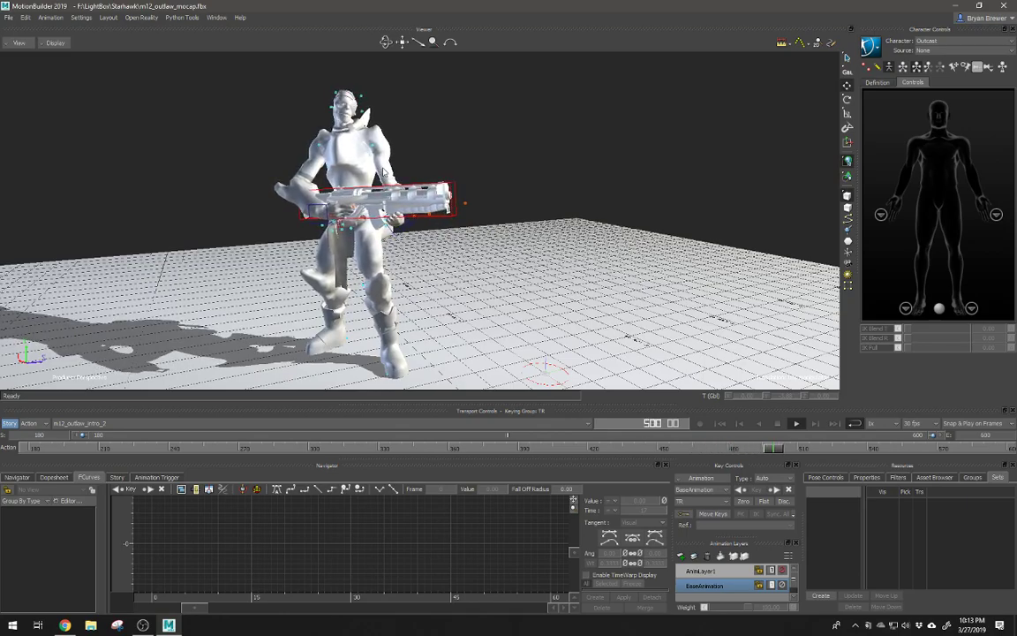
pyautogui.keyDown('alt'); pyautogui.moveTo(394, 130); pyautogui.dragTo(473, 175); pyautogui.keyUp('alt')
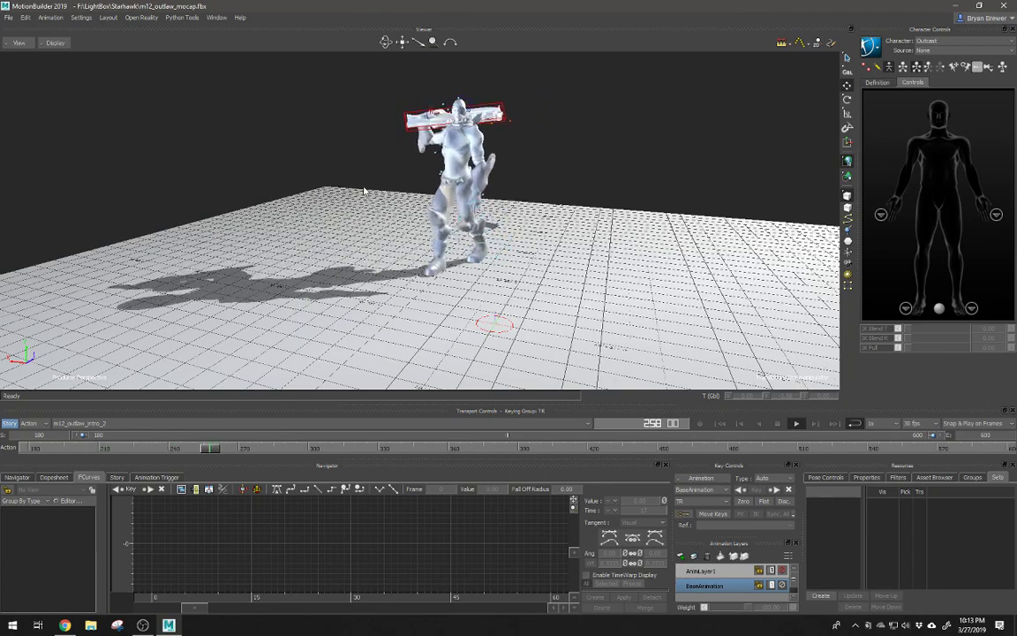
pyautogui.keyDown('alt'); pyautogui.moveTo(364, 189); pyautogui.dragTo(468, 221); pyautogui.keyUp('alt')
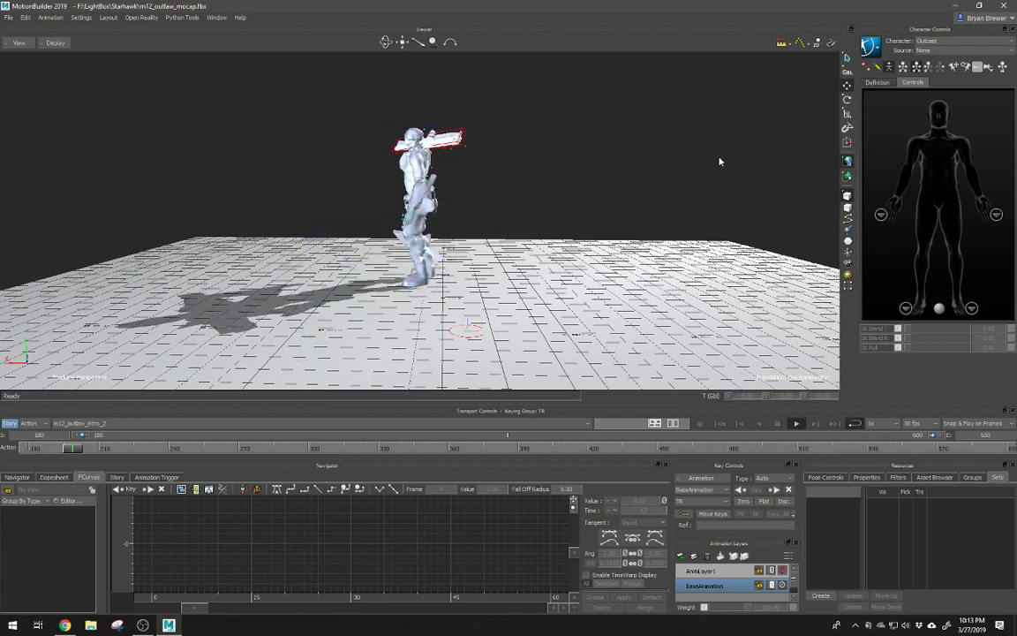
# Step: Make the mocap actor current in the character controls in place of Outcast
pyautogui.click(876, 83)
pyautogui.click(912, 82)
pyautogui.click(941, 40)
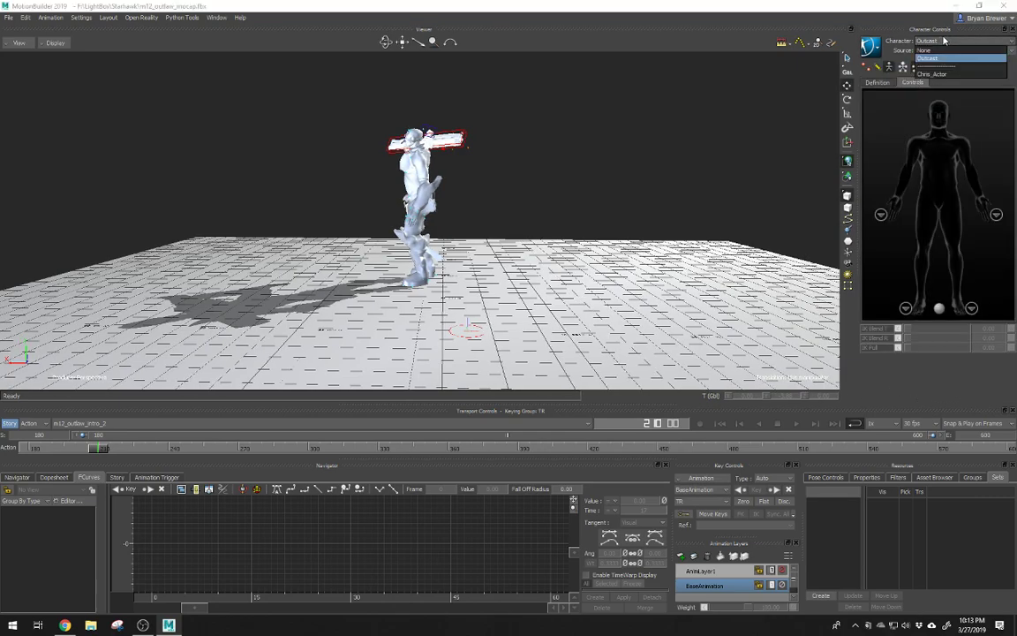
pyautogui.click(936, 74)
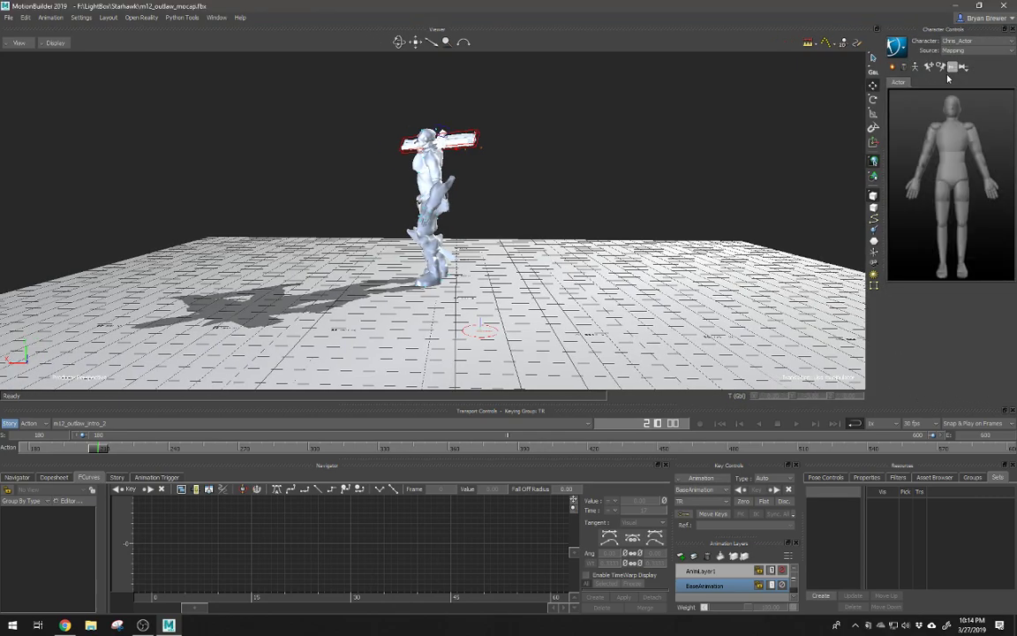
# Step: Examine the character up close from the front and play back its mocap motion
pyautogui.keyDown('ctrl'); pyautogui.keyDown('shift'); pyautogui.moveTo(484, 232); pyautogui.dragTo(211, 202); pyautogui.keyUp('shift'); pyautogui.keyUp('ctrl')
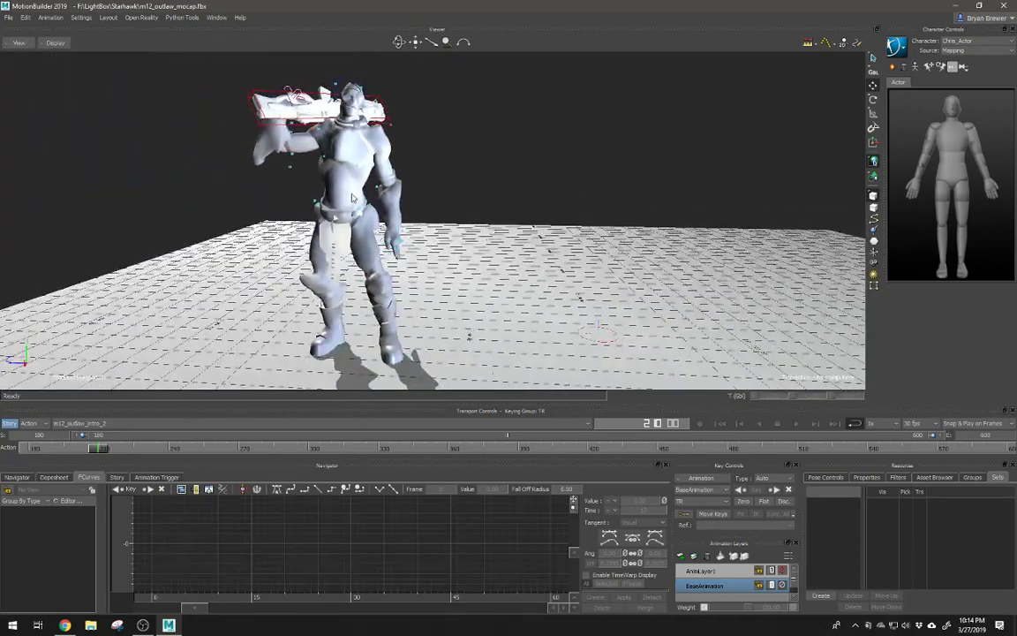
pyautogui.keyDown('ctrl'); pyautogui.keyDown('shift'); pyautogui.moveTo(468, 201); pyautogui.dragTo(343, 201); pyautogui.keyUp('shift'); pyautogui.keyUp('ctrl')
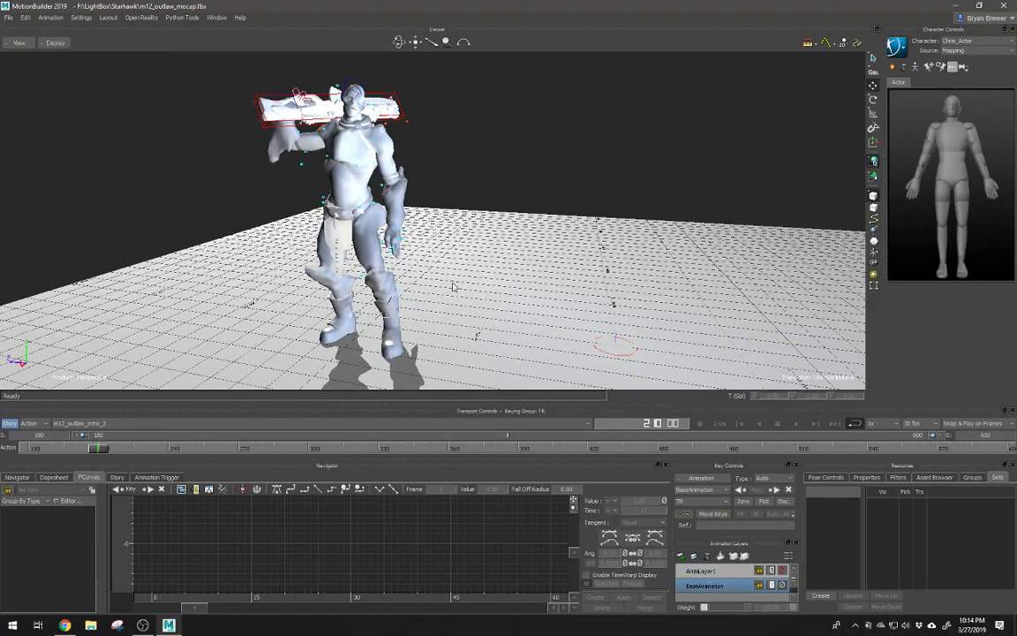
pyautogui.hotkey('ctrl', 'space')
pyautogui.keyDown('ctrl'); pyautogui.keyDown('shift'); pyautogui.moveTo(508, 252); pyautogui.dragTo(457, 240); pyautogui.keyUp('shift'); pyautogui.keyUp('ctrl')
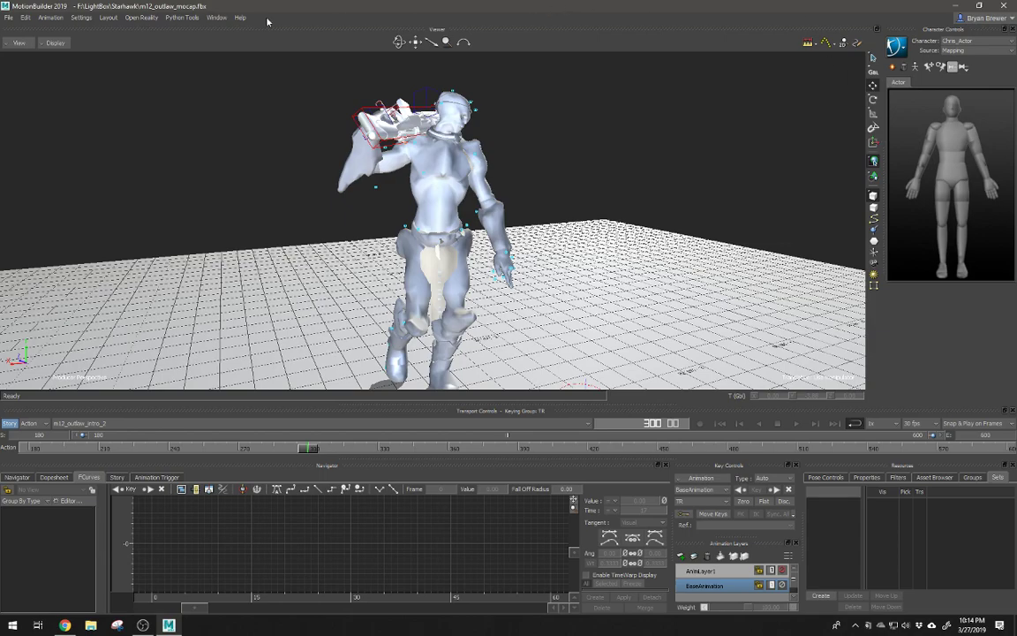
# Step: Open the m12_outlaw.fbx scene from the Starhawk folder with all its takes, discarding changes to the current scene
pyautogui.click(8, 16)
pyautogui.click(26, 36)
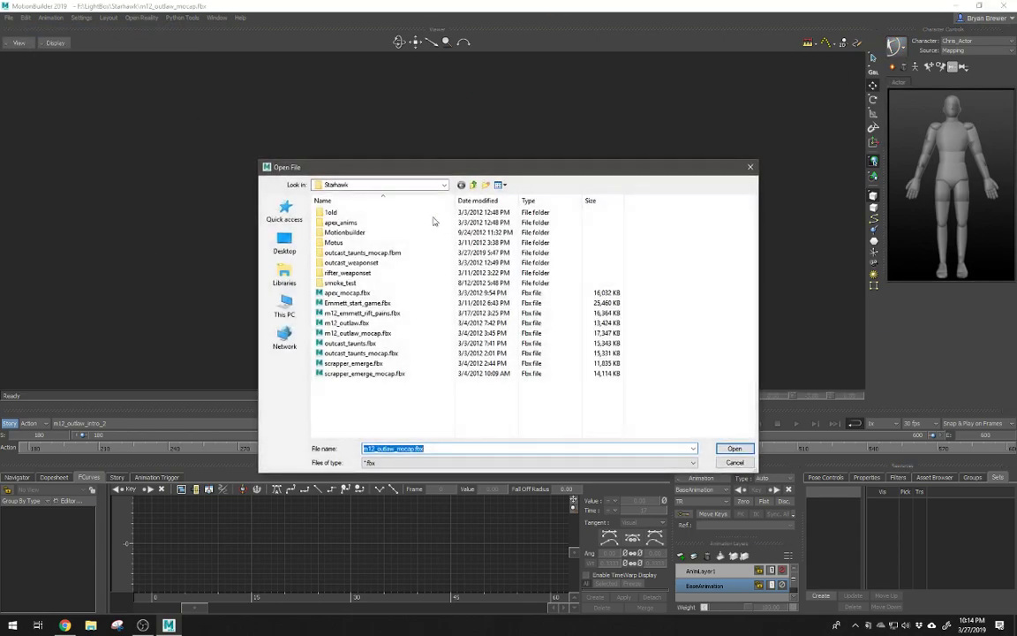
pyautogui.click(346, 323)
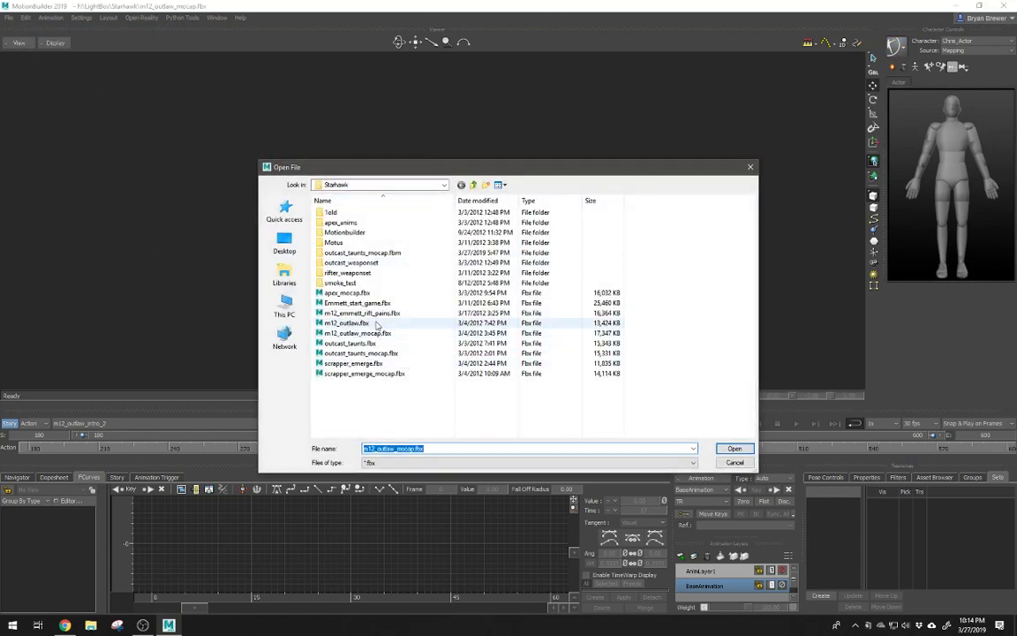
pyautogui.click(735, 449)
pyautogui.click(521, 343)
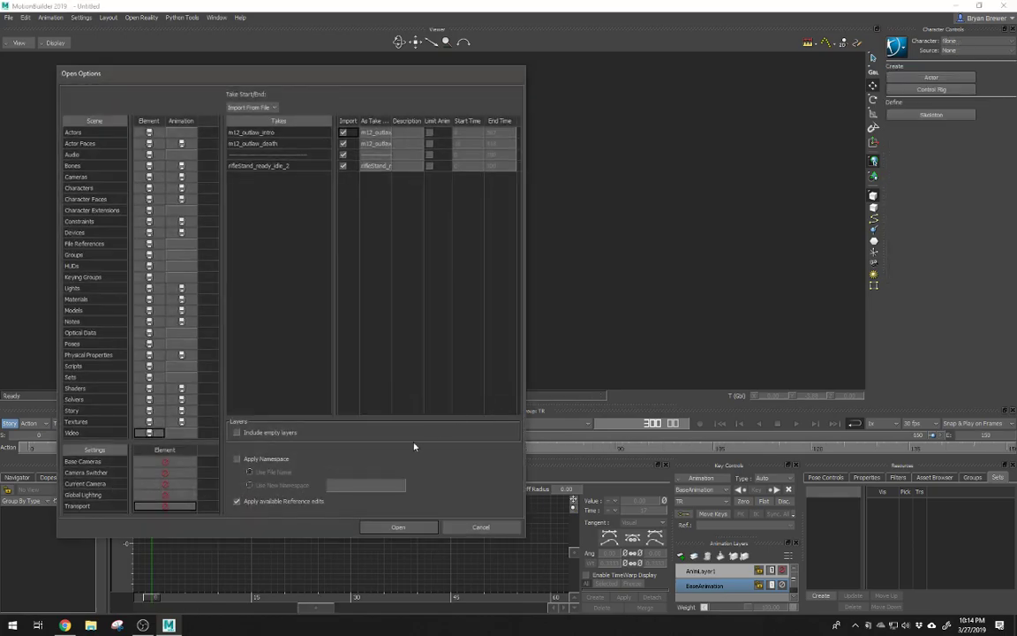
pyautogui.click(395, 527)
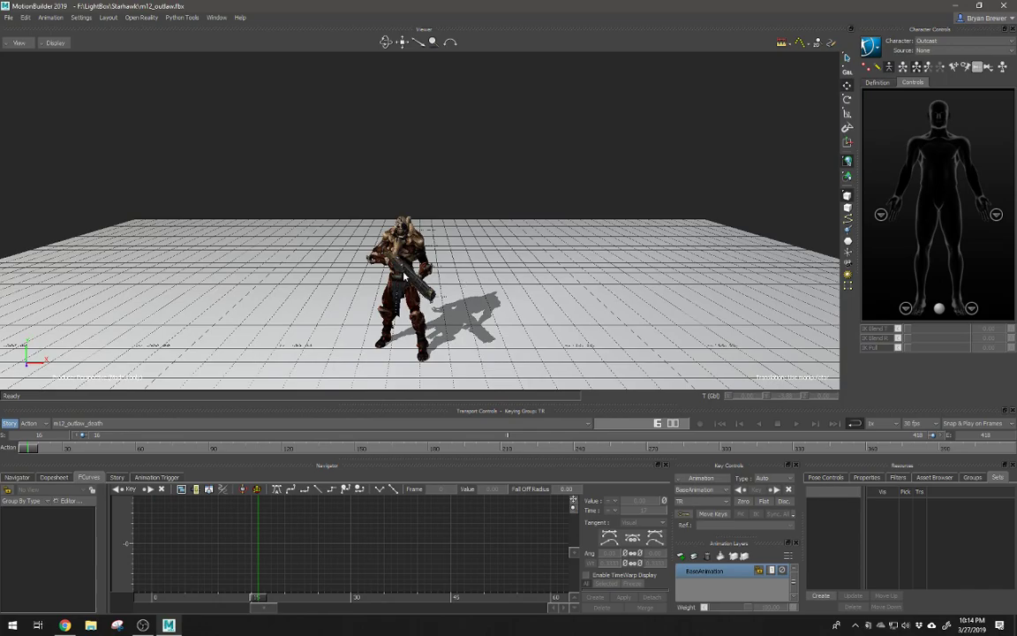
# Step: Play back the m12_outlaw_death take and examine the character's fall and recovery from several angles
pyautogui.keyDown('alt'); pyautogui.moveTo(405, 275); pyautogui.dragTo(450, 261); pyautogui.keyUp('alt')
pyautogui.keyDown('alt'); pyautogui.moveTo(449, 261); pyautogui.dragTo(522, 283, button='right'); pyautogui.keyUp('alt')
pyautogui.keyDown('alt'); pyautogui.moveTo(522, 283); pyautogui.dragTo(514, 259, button='middle'); pyautogui.keyUp('alt')
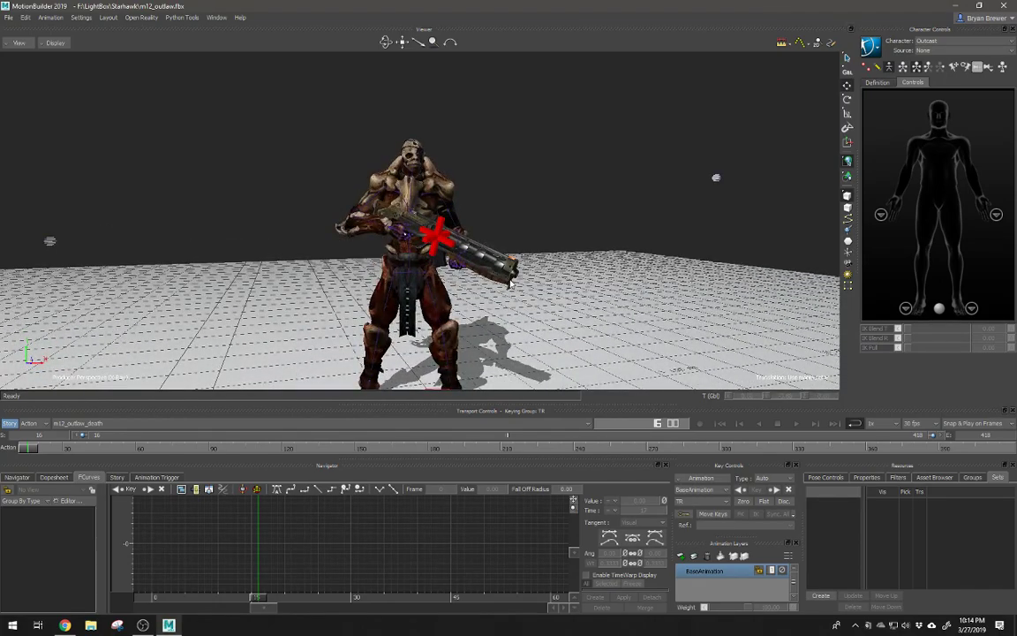
pyautogui.press('space')
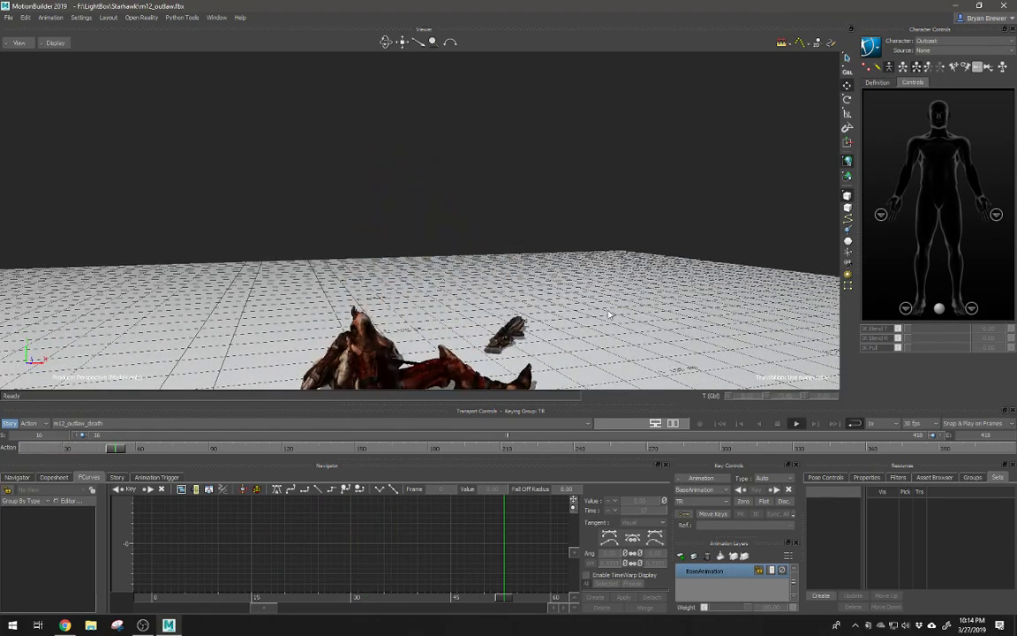
pyautogui.keyDown('alt'); pyautogui.moveTo(534, 308); pyautogui.dragTo(569, 281, button='middle'); pyautogui.keyUp('alt')
pyautogui.keyDown('alt'); pyautogui.moveTo(570, 281); pyautogui.dragTo(587, 286); pyautogui.keyUp('alt')
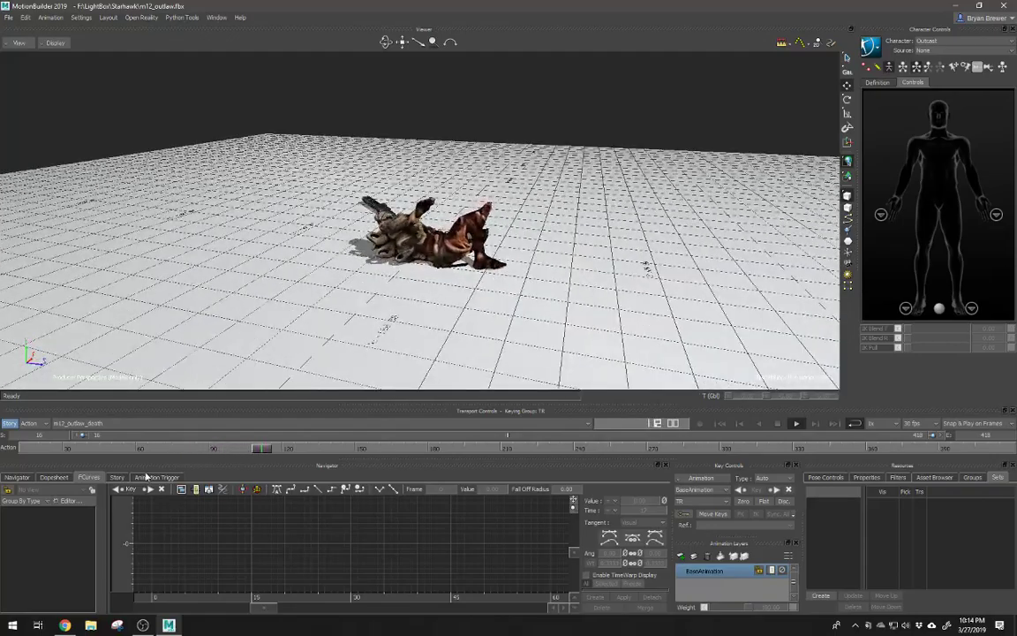
pyautogui.keyDown('alt'); pyautogui.moveTo(425, 348); pyautogui.dragTo(516, 337); pyautogui.keyUp('alt')
pyautogui.keyDown('alt'); pyautogui.moveTo(413, 325); pyautogui.dragTo(461, 327, button='right'); pyautogui.keyUp('alt')
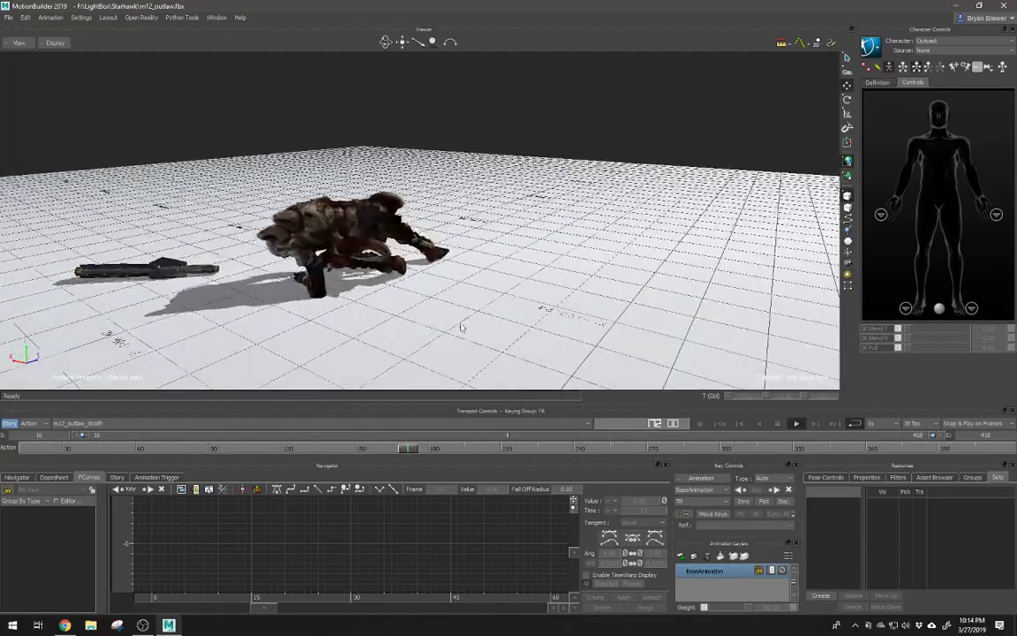
pyautogui.keyDown('alt'); pyautogui.moveTo(460, 326); pyautogui.dragTo(516, 311, button='middle'); pyautogui.keyUp('alt')
pyautogui.keyDown('alt'); pyautogui.moveTo(549, 310); pyautogui.dragTo(360, 268); pyautogui.keyUp('alt')
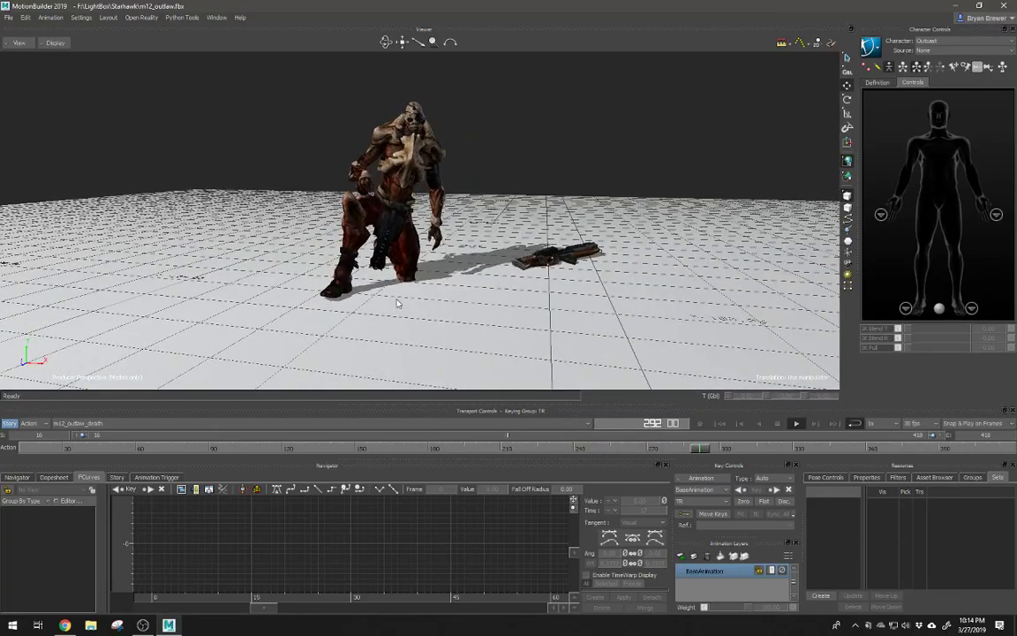
pyautogui.keyDown('alt'); pyautogui.moveTo(506, 282); pyautogui.dragTo(474, 336); pyautogui.keyUp('alt')
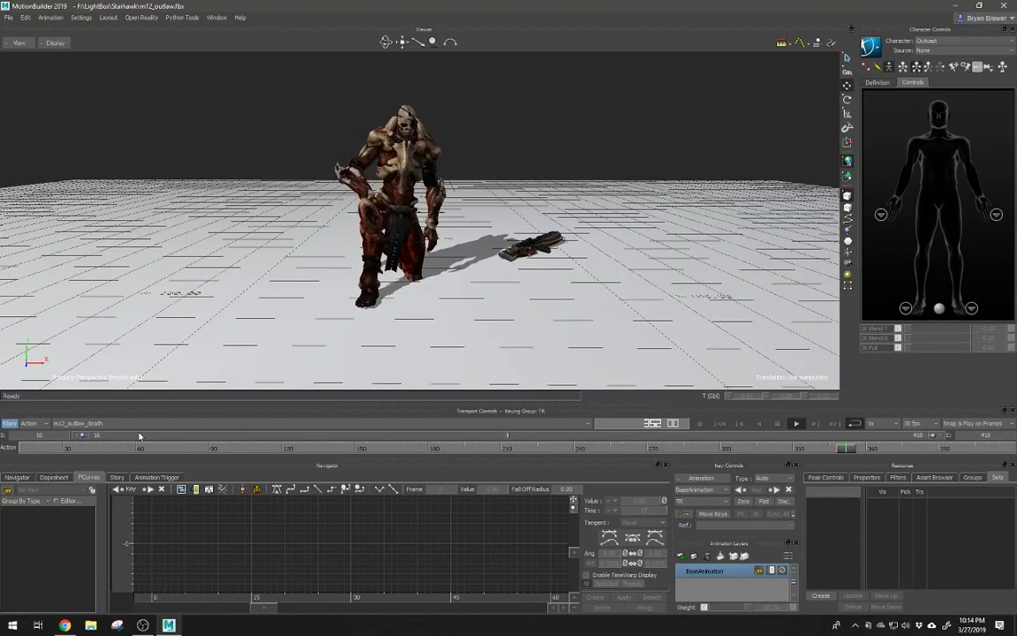
# Step: Rewind the m12_outlaw_death take to its start, frame the whole character and play it again
pyautogui.moveTo(94, 447); pyautogui.dragTo(26, 449)
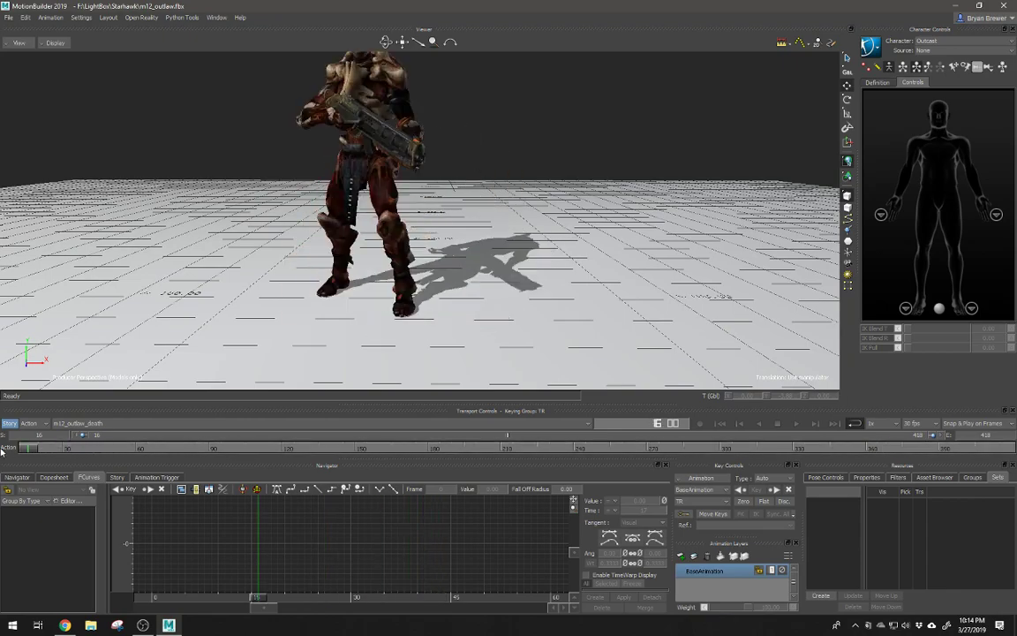
pyautogui.keyDown('alt'); pyautogui.moveTo(547, 189); pyautogui.dragTo(579, 246, button='middle'); pyautogui.keyUp('alt')
pyautogui.keyDown('alt'); pyautogui.moveTo(578, 245); pyautogui.dragTo(546, 237, button='right'); pyautogui.keyUp('alt')
pyautogui.keyDown('alt'); pyautogui.moveTo(545, 237); pyautogui.dragTo(614, 256); pyautogui.keyUp('alt')
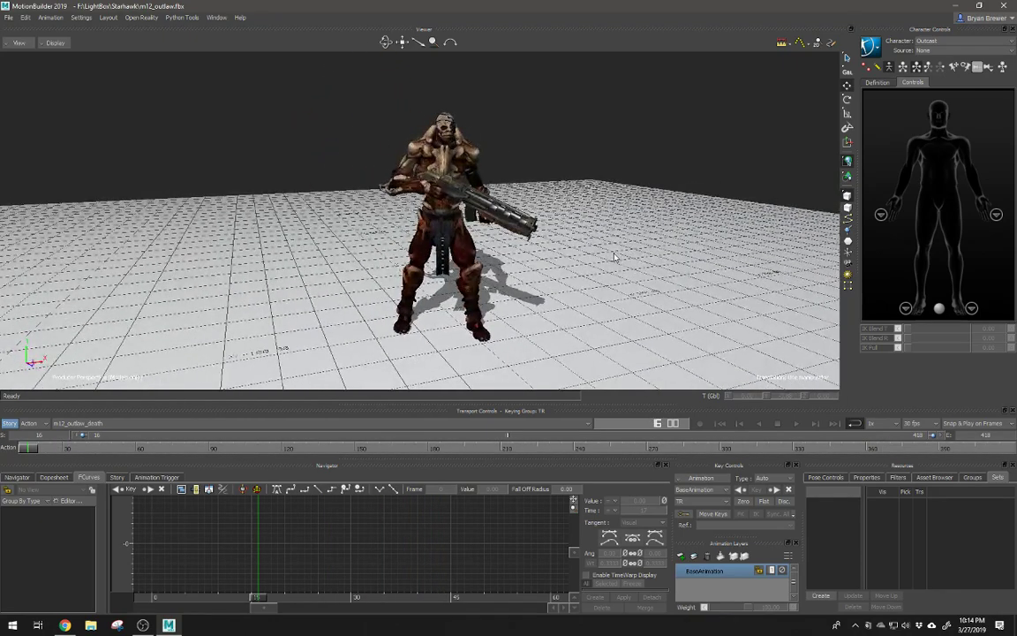
pyautogui.hotkey('ctrl', 'space')
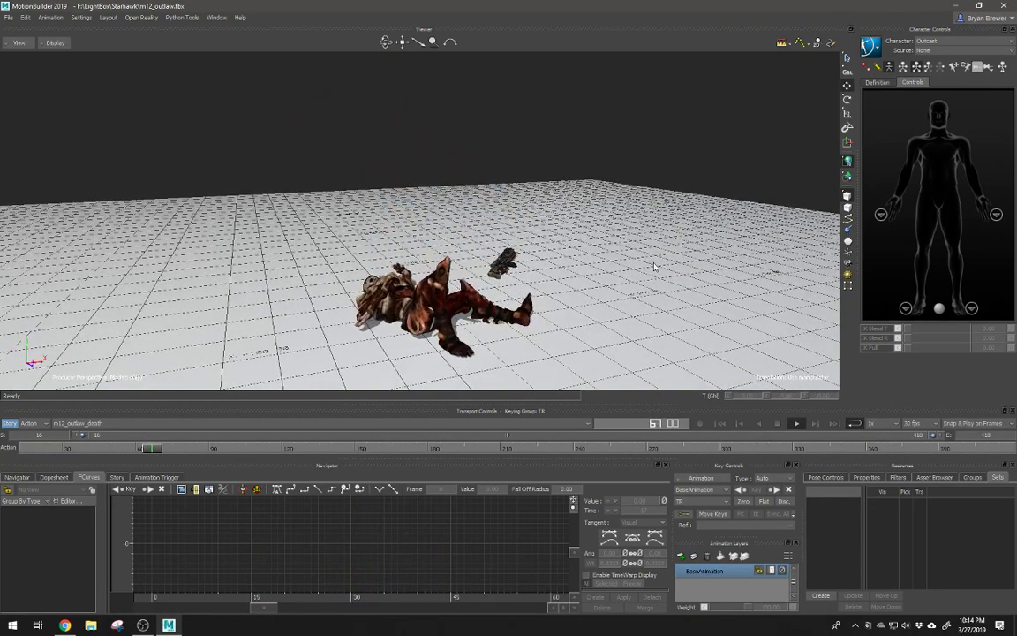
# Step: Review the m12_outlaw_intro and rifleStand_ready_idle_2 takes, examining the character's motion and rifle stance
pyautogui.click(123, 424)
pyautogui.click(104, 435)
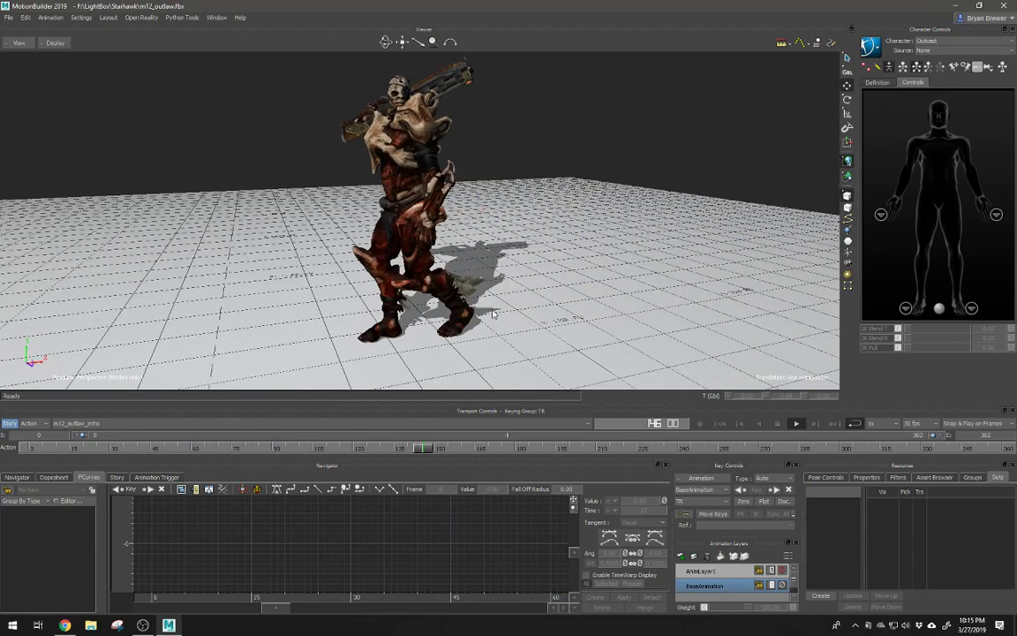
pyautogui.click(144, 423)
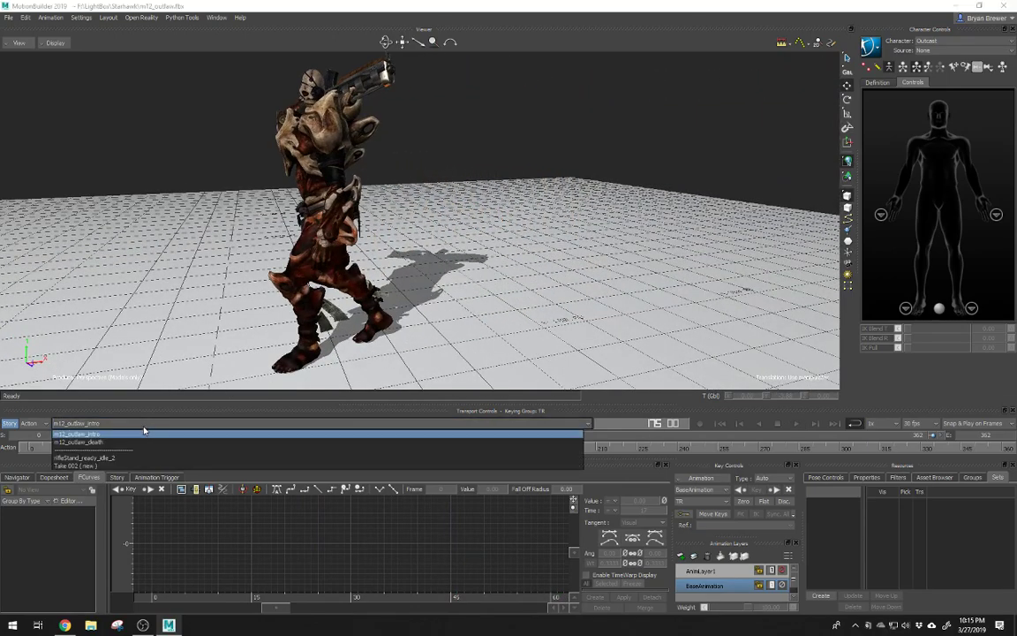
pyautogui.click(67, 458)
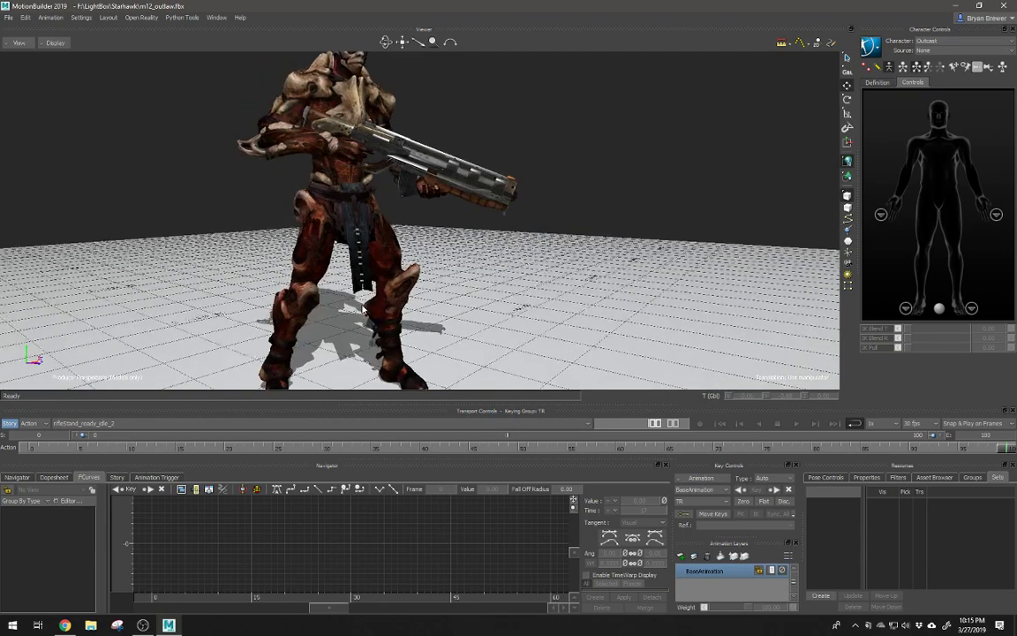
pyautogui.moveTo(523, 286)
pyautogui.keyDown('ctrl'); pyautogui.keyDown('shift'); pyautogui.mouseDown()
pyautogui.moveTo(532, 293)
pyautogui.moveTo(537, 284)
pyautogui.mouseUp(); pyautogui.keyUp('shift'); pyautogui.keyUp('ctrl')
pyautogui.scroll(-1, 537, 283)
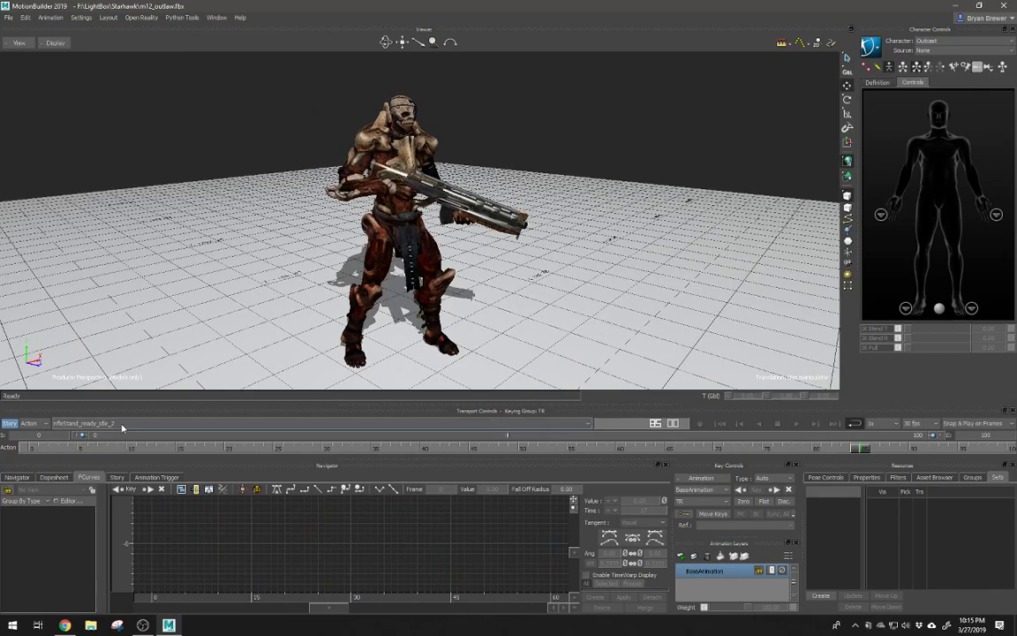
pyautogui.keyDown('ctrl'); pyautogui.keyDown('shift'); pyautogui.moveTo(480, 202); pyautogui.dragTo(471, 249); pyautogui.keyUp('shift'); pyautogui.keyUp('ctrl')
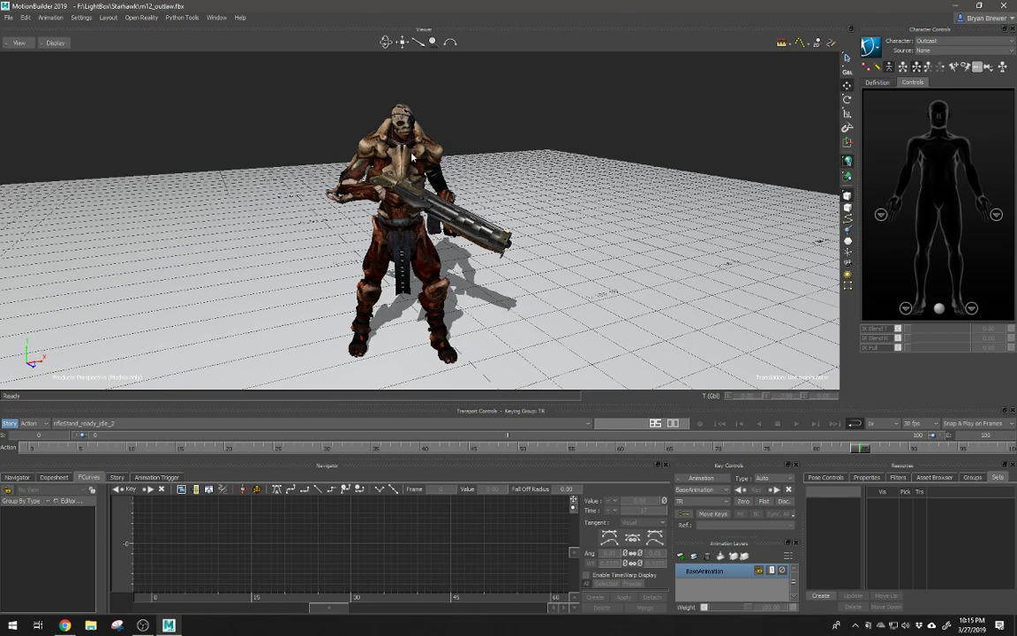
pyautogui.keyDown('ctrl'); pyautogui.keyDown('shift'); pyautogui.moveTo(413, 157); pyautogui.dragTo(319, 111); pyautogui.keyUp('shift'); pyautogui.keyUp('ctrl')
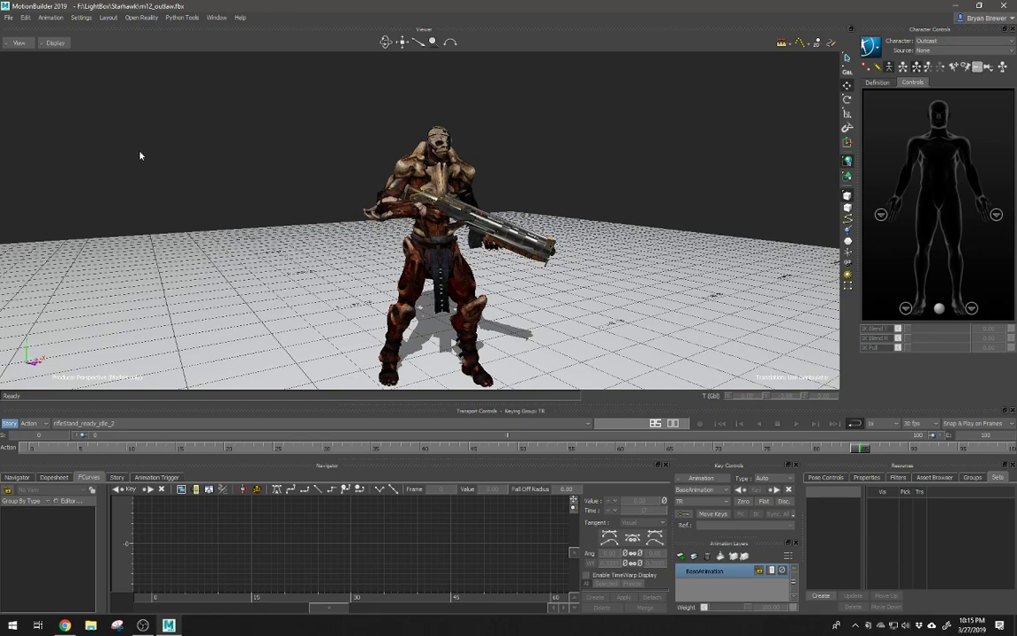
pyautogui.click(9, 17)
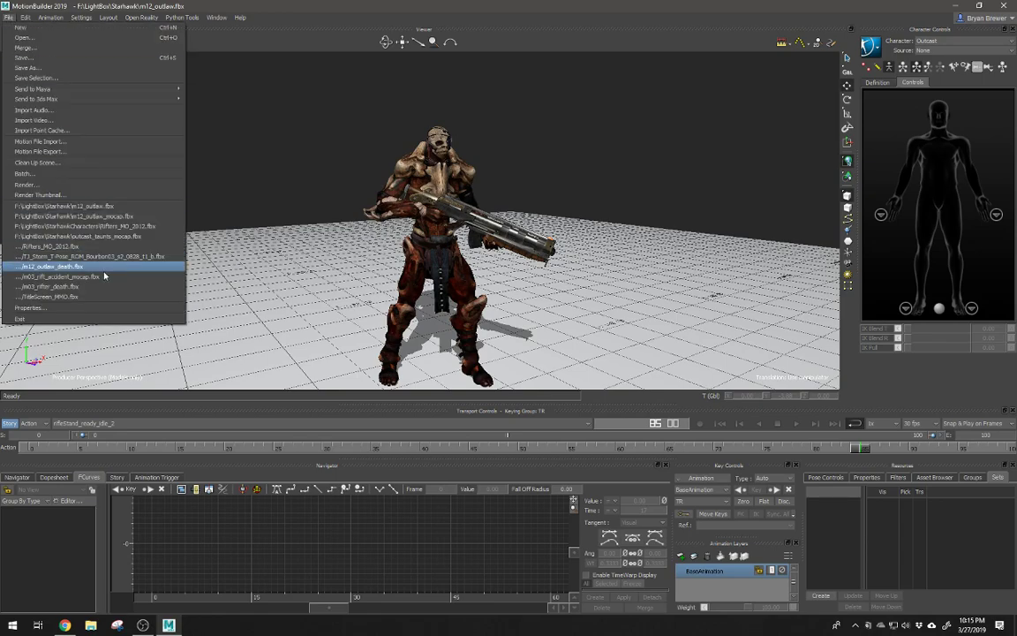
pyautogui.click(287, 164)
pyautogui.scroll(-3, 602, 234)
pyautogui.scroll(3, 555, 243)
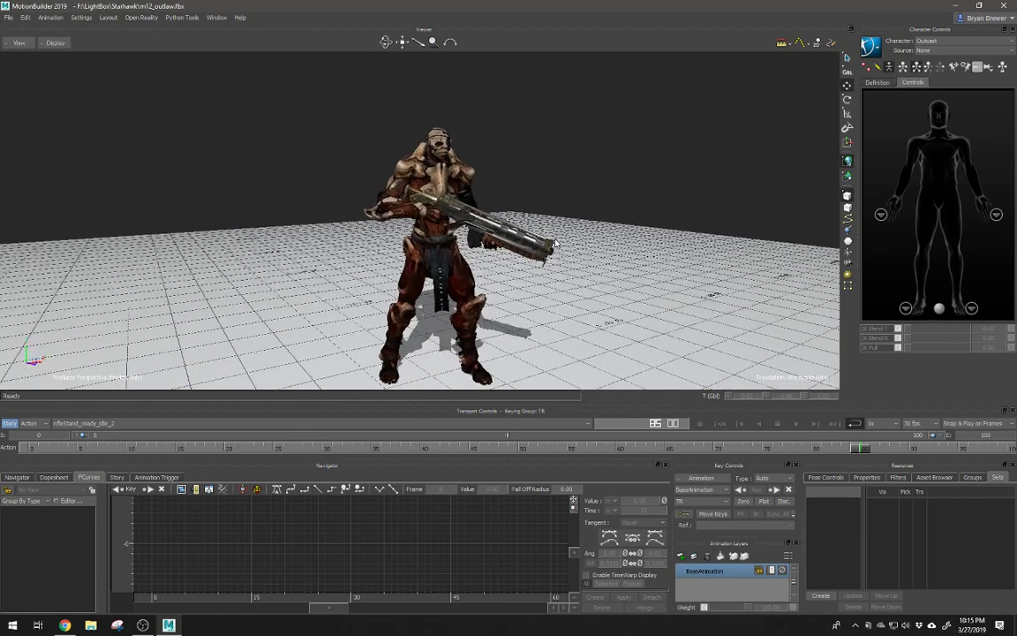
pyautogui.click(8, 17)
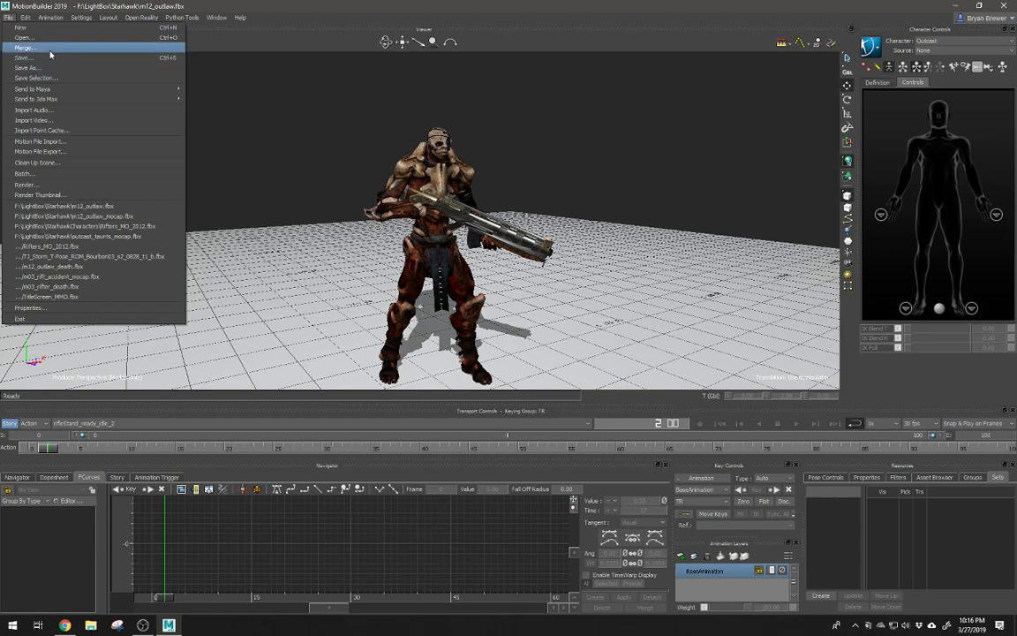
pyautogui.click(237, 65)
# Step: Open the recent Rifters_MO_2012.fbx from the Motionbuilder folder without saving the outlaw scene, and view the character
pyautogui.click(9, 20)
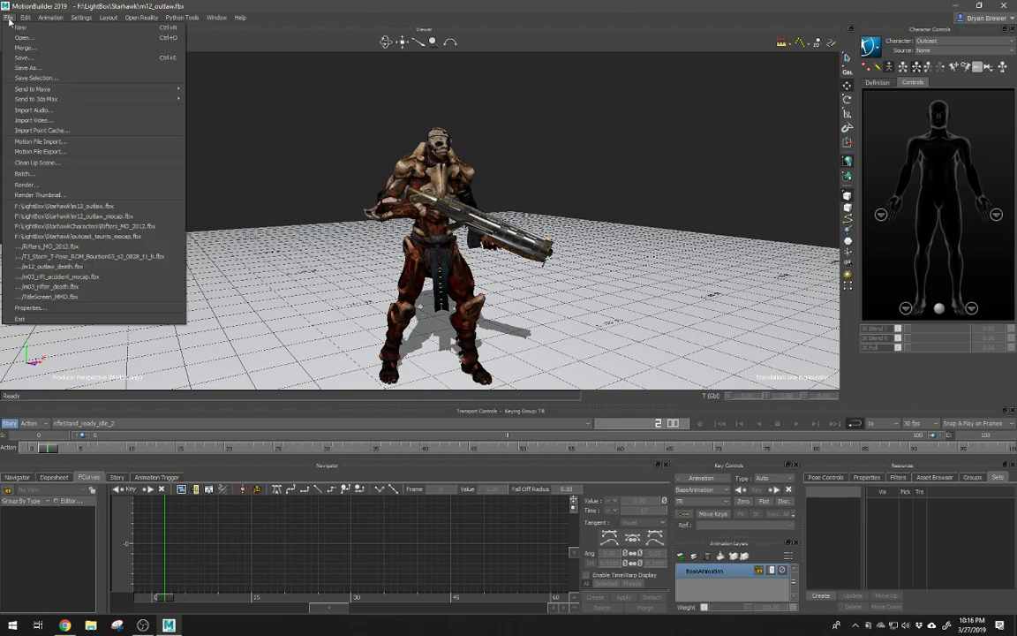
pyautogui.click(87, 247)
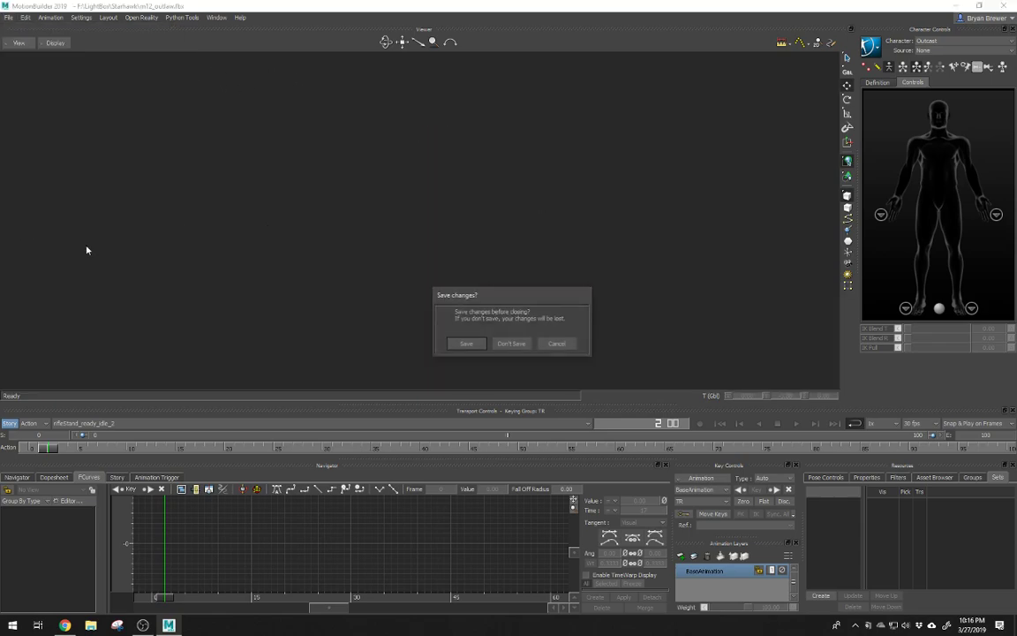
pyautogui.click(512, 344)
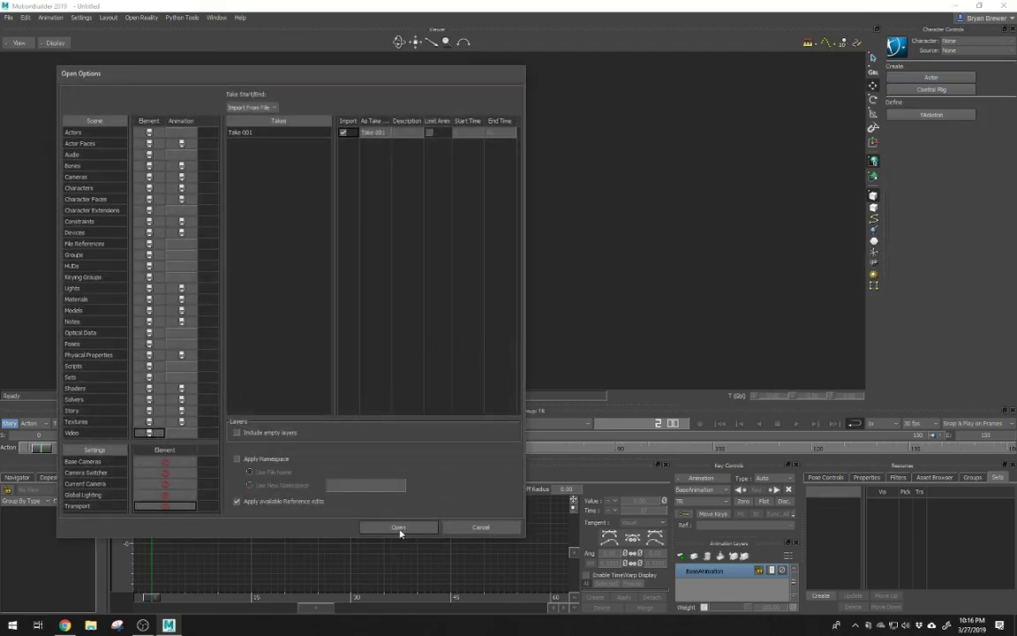
pyautogui.click(398, 528)
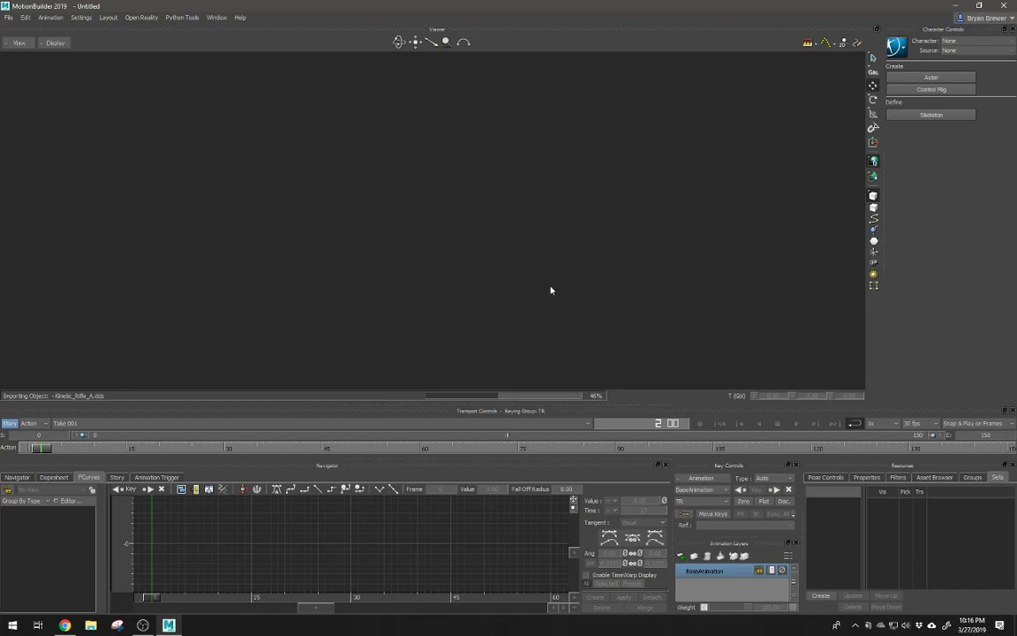
pyautogui.keyDown('ctrl'); pyautogui.keyDown('shift'); pyautogui.moveTo(397, 285); pyautogui.dragTo(441, 256); pyautogui.keyUp('shift'); pyautogui.keyUp('ctrl')
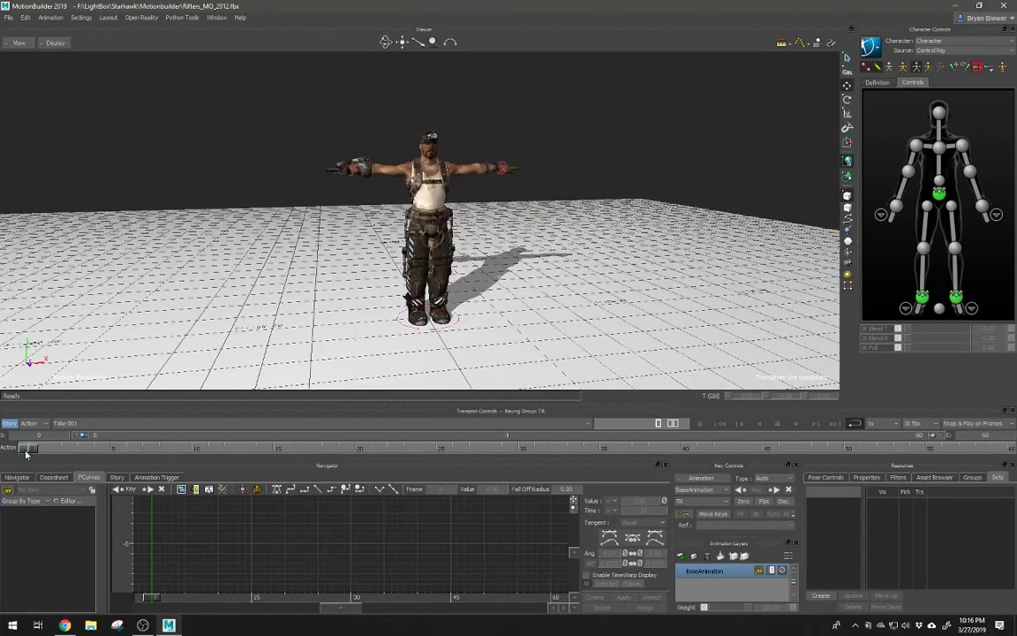
# Step: Open Rifters_MO_2012.fbx from the StarhawkCharacters folder, discarding changes to the current scene, and examine the character
pyautogui.click(8, 17)
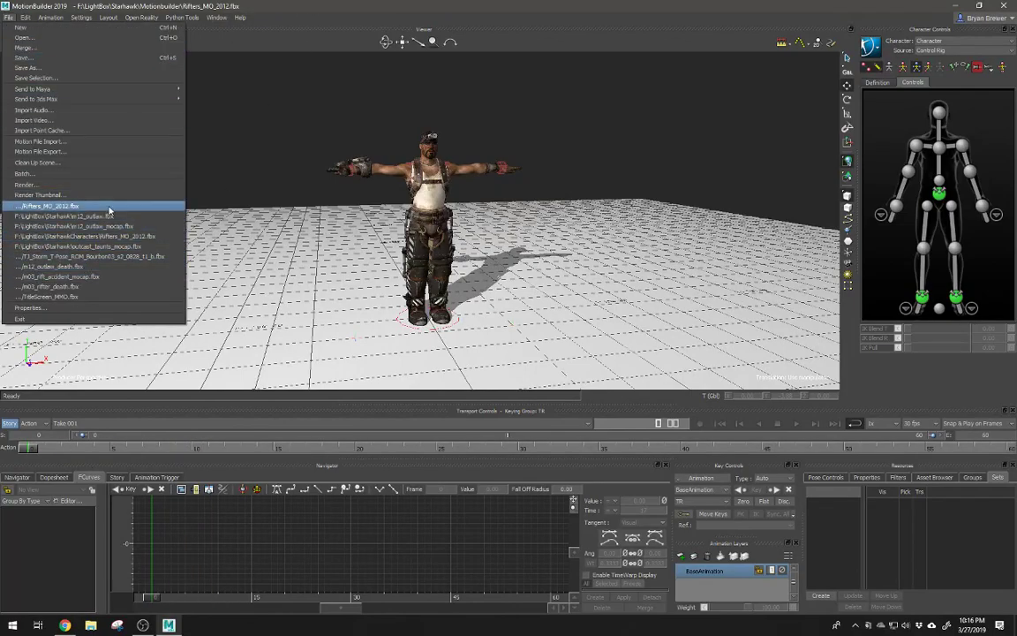
pyautogui.click(39, 38)
pyautogui.rightClick(395, 360)
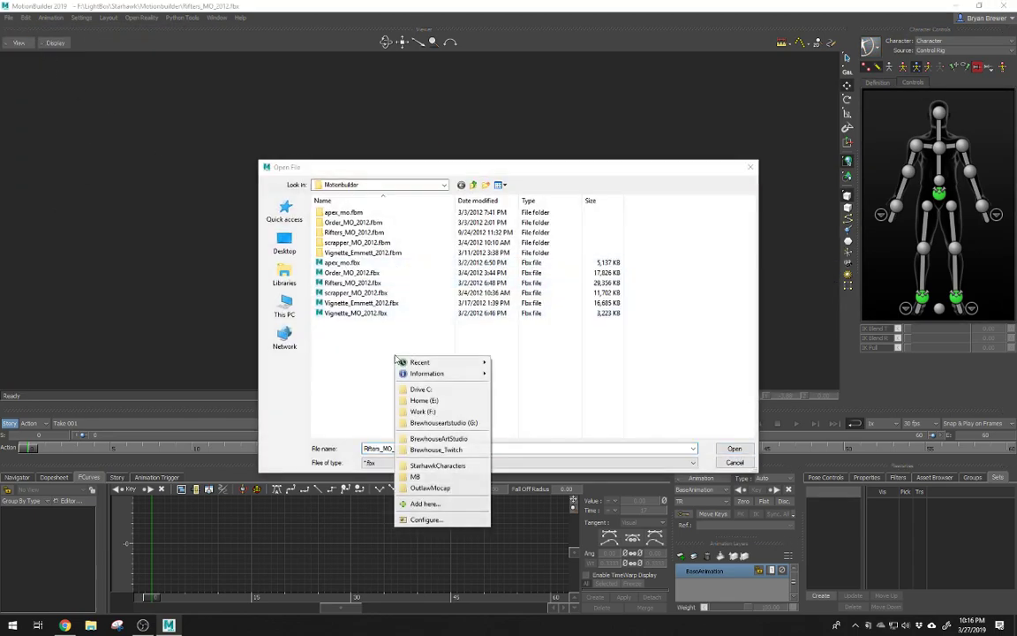
pyautogui.click(433, 465)
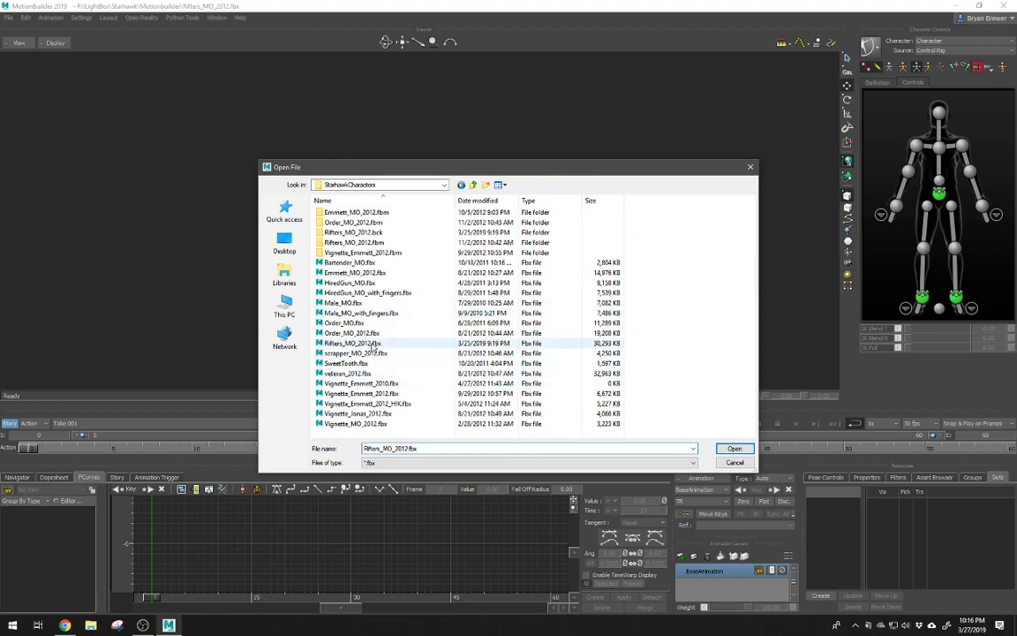
pyautogui.click(737, 449)
pyautogui.click(518, 345)
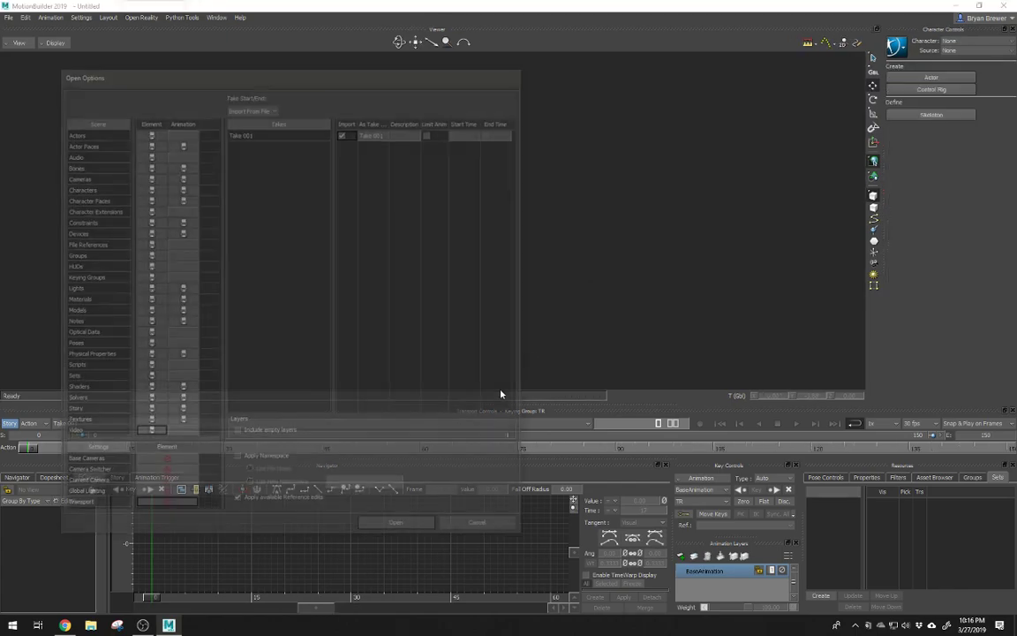
pyautogui.click(411, 527)
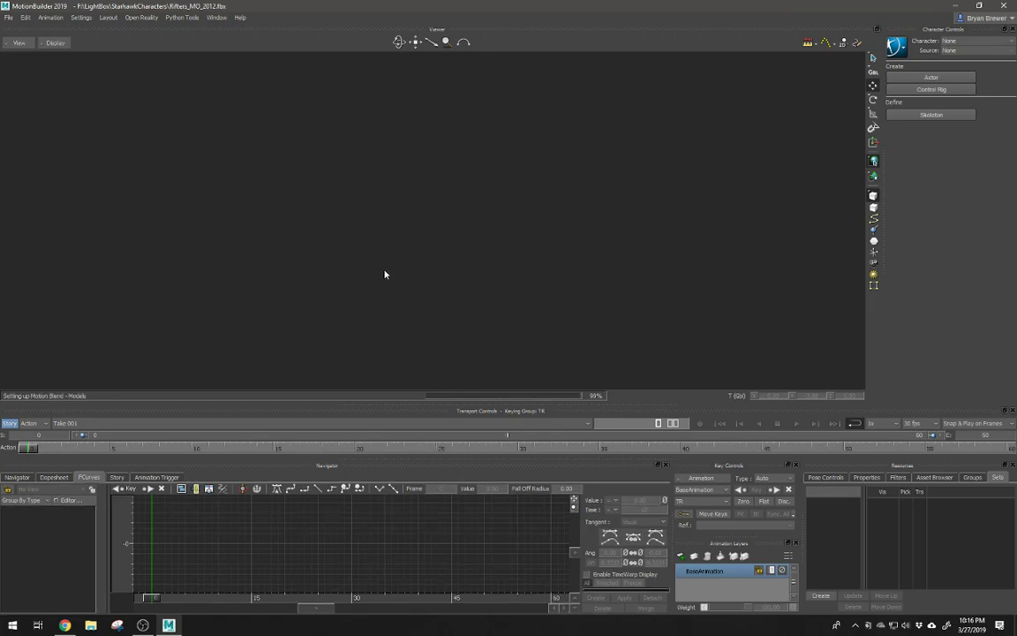
pyautogui.keyDown('ctrl'); pyautogui.moveTo(391, 276); pyautogui.dragTo(450, 282); pyautogui.keyUp('ctrl')
pyautogui.keyDown('ctrl'); pyautogui.keyDown('shift'); pyautogui.moveTo(450, 283); pyautogui.dragTo(551, 258); pyautogui.keyUp('shift'); pyautogui.keyUp('ctrl')
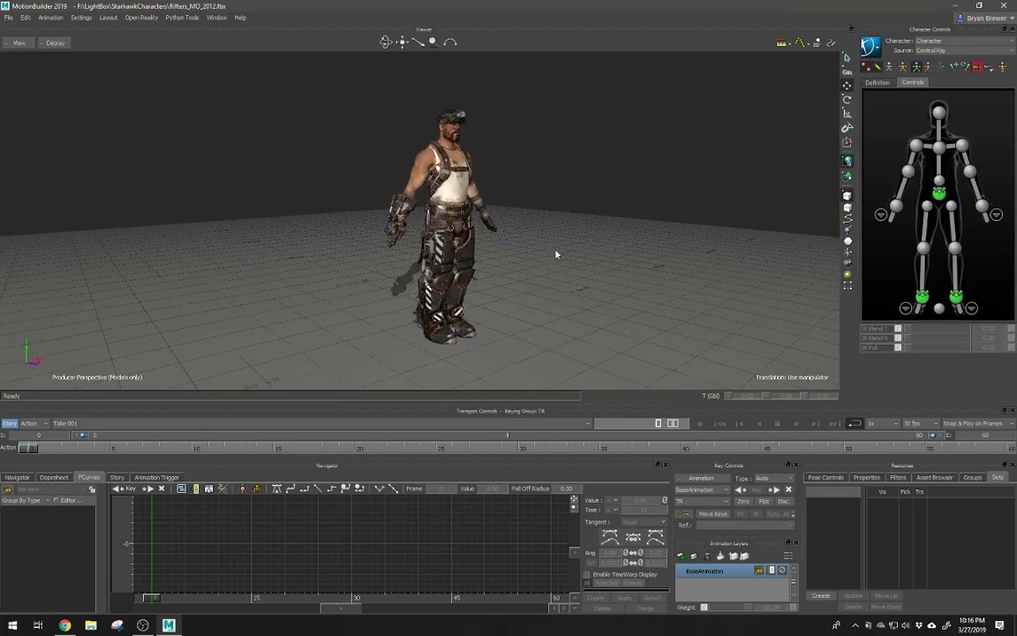
pyautogui.moveTo(628, 299)
pyautogui.keyDown('ctrl'); pyautogui.keyDown('shift'); pyautogui.mouseDown()
pyautogui.moveTo(696, 299)
pyautogui.moveTo(669, 301)
pyautogui.moveTo(647, 265)
pyautogui.moveTo(671, 282)
pyautogui.moveTo(660, 293)
pyautogui.moveTo(676, 286)
pyautogui.moveTo(628, 287)
pyautogui.mouseUp(); pyautogui.keyUp('shift'); pyautogui.keyUp('ctrl')
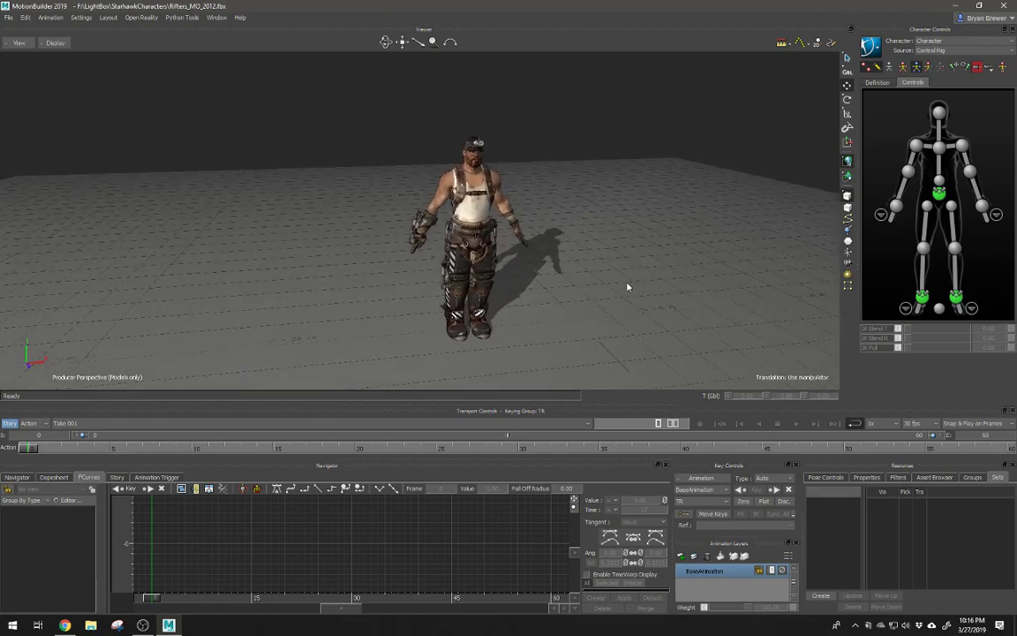
# Step: Choose m12_outlaw.fbx from the Starhawk mocap folder as the file to merge into the rifter scene
pyautogui.click(9, 17)
pyautogui.click(31, 46)
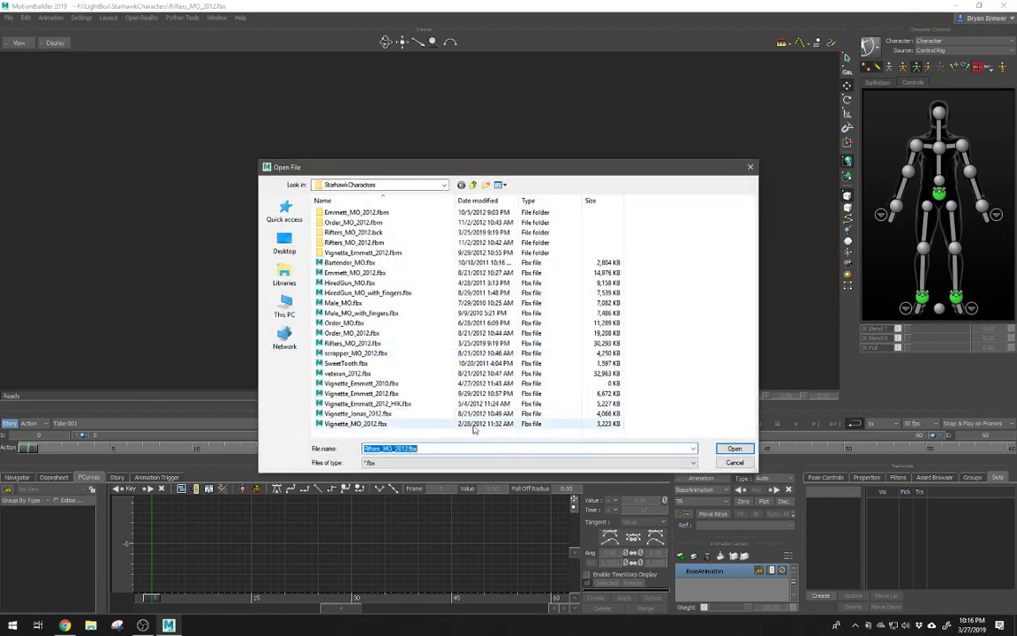
pyautogui.rightClick(410, 315)
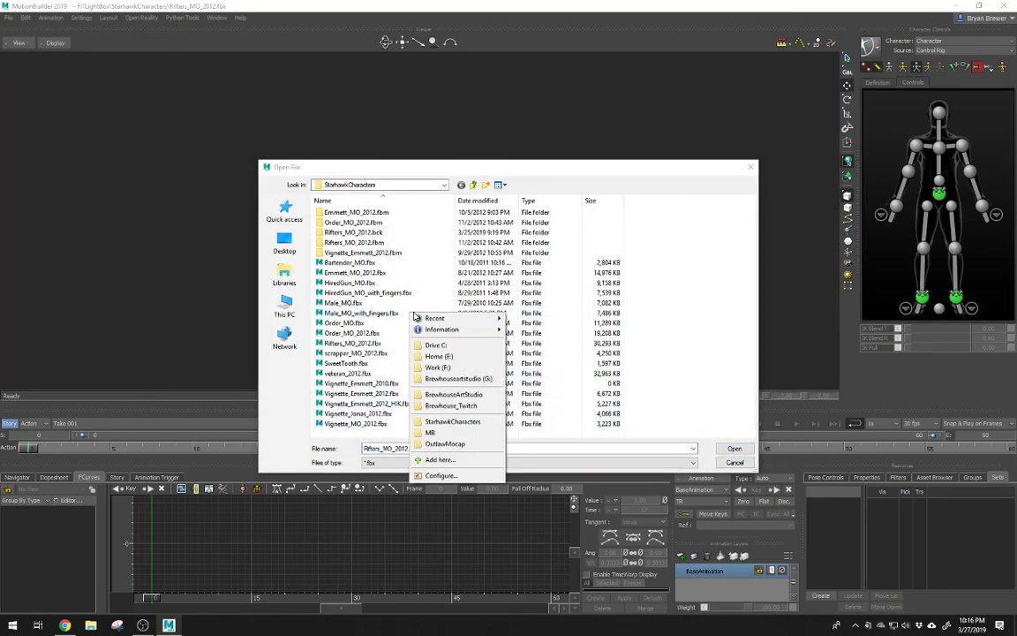
pyautogui.click(457, 445)
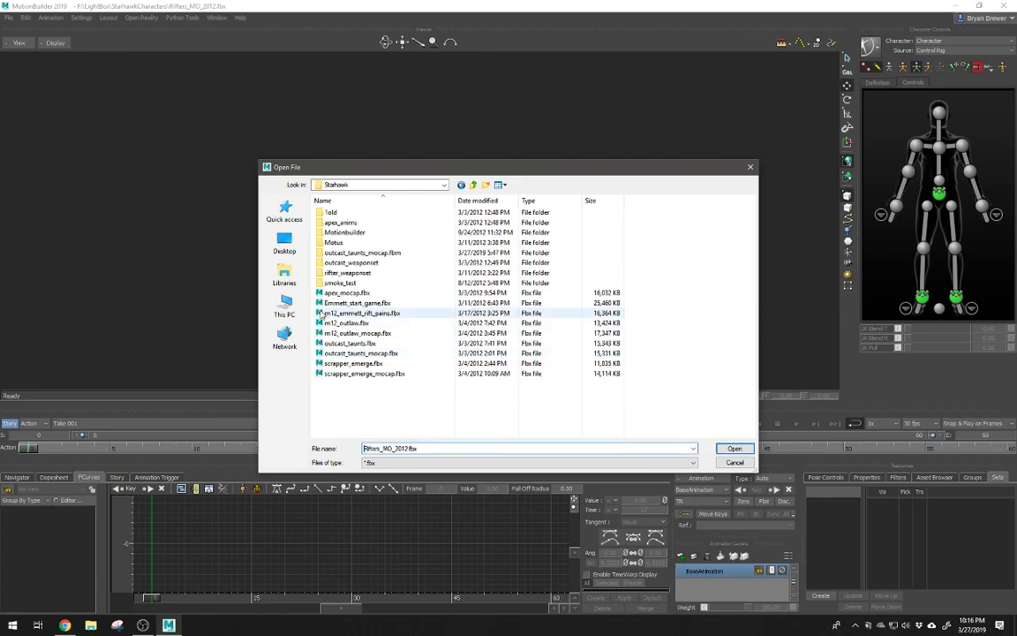
pyautogui.click(353, 322)
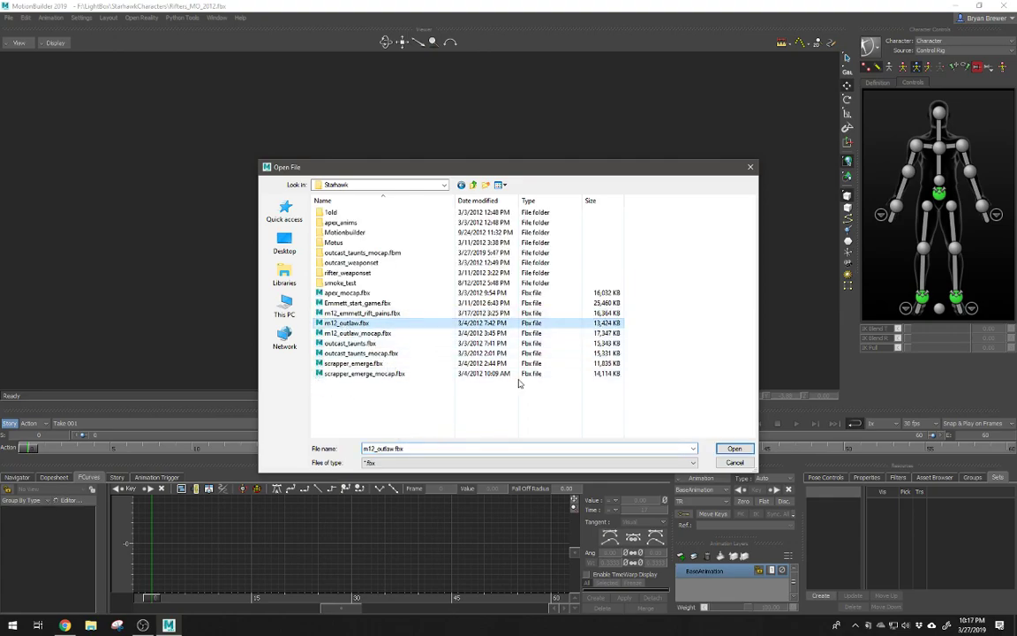
pyautogui.click(736, 448)
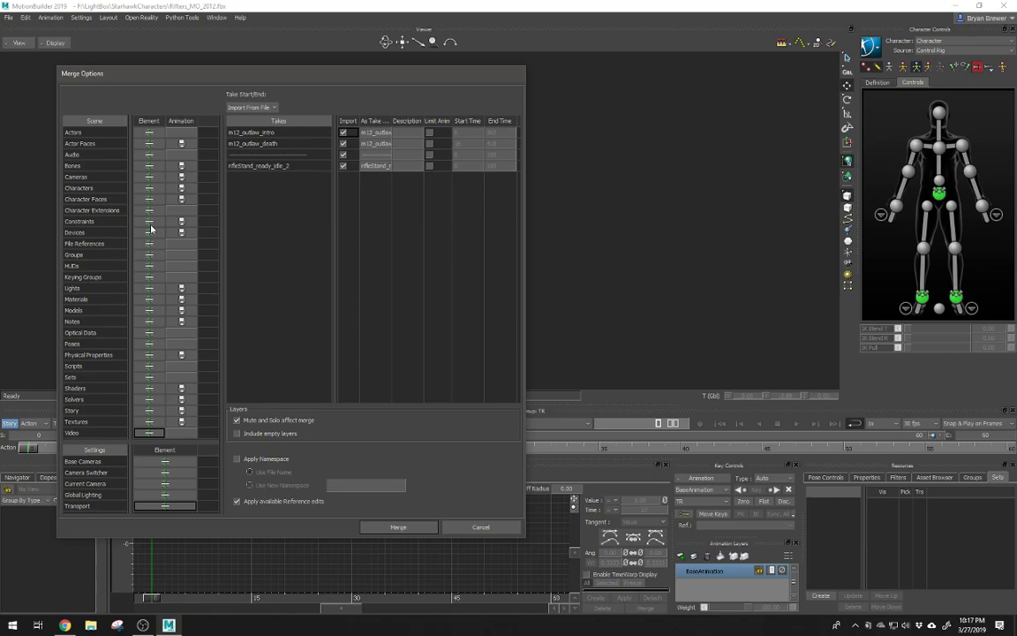
# Step: Try discarding all scene elements in the merge options, and set them all to append instead
pyautogui.click(146, 120)
pyautogui.click(172, 134)
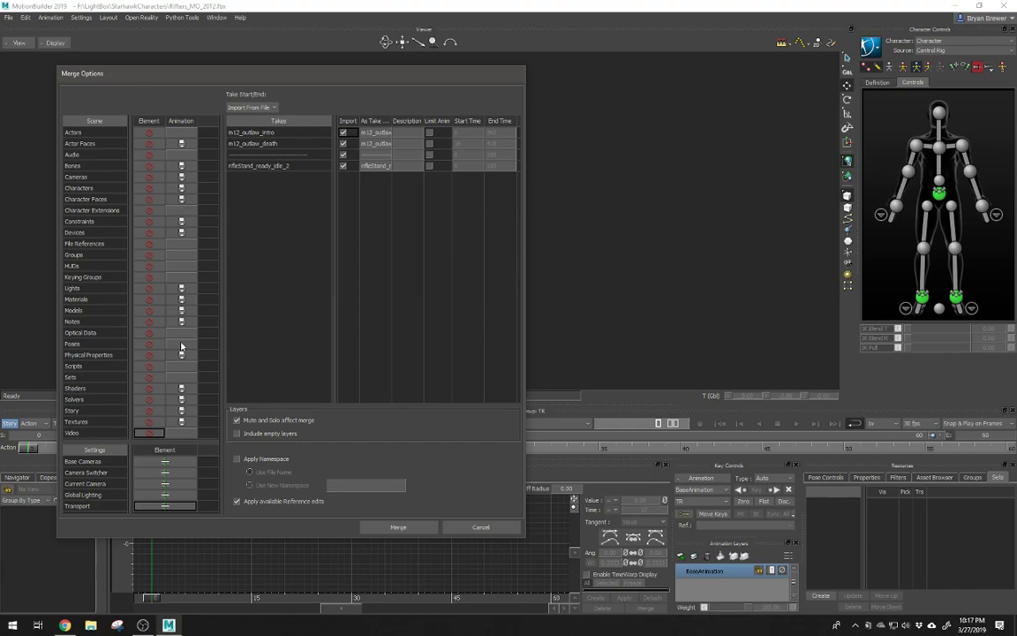
pyautogui.click(148, 124)
pyautogui.click(173, 128)
# Step: Try the new namespace option, turn Apply Namespace off again, and merge the outlaw scene with all its takes
pyautogui.click(237, 459)
pyautogui.click(249, 485)
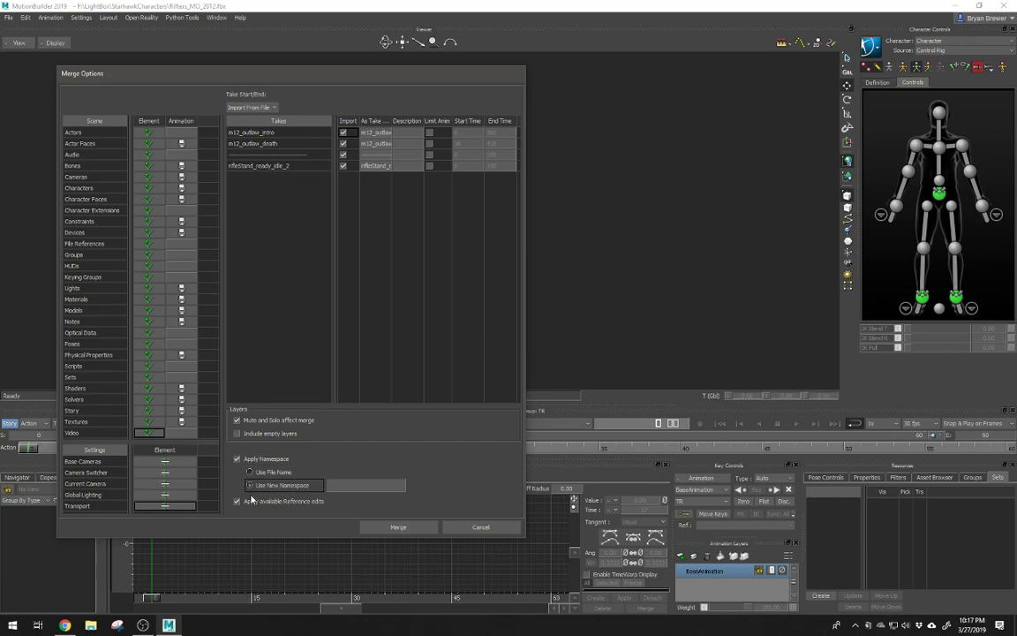
pyautogui.click(356, 485)
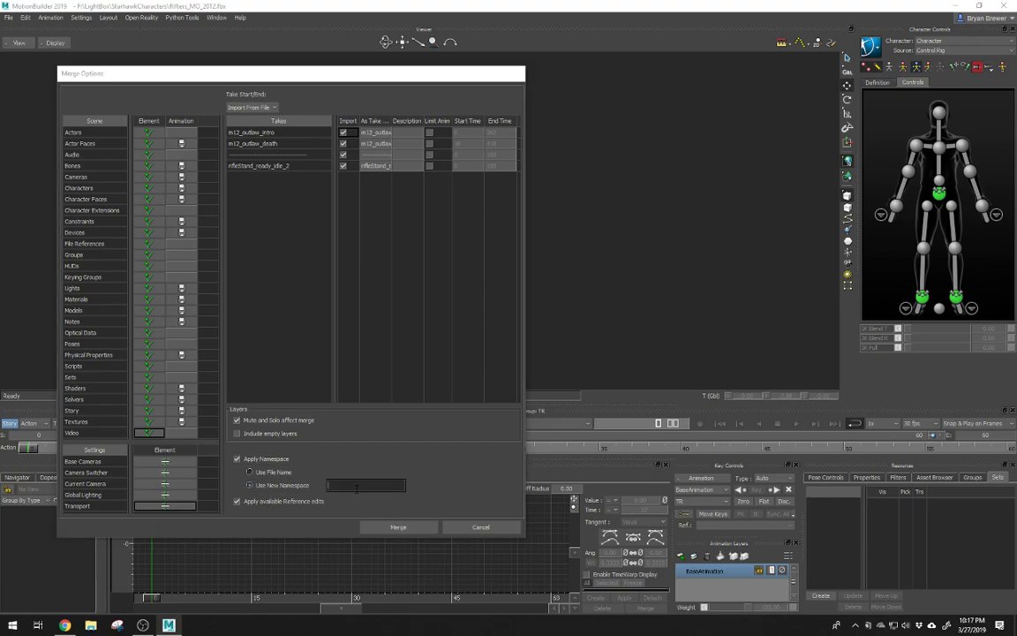
pyautogui.click(237, 459)
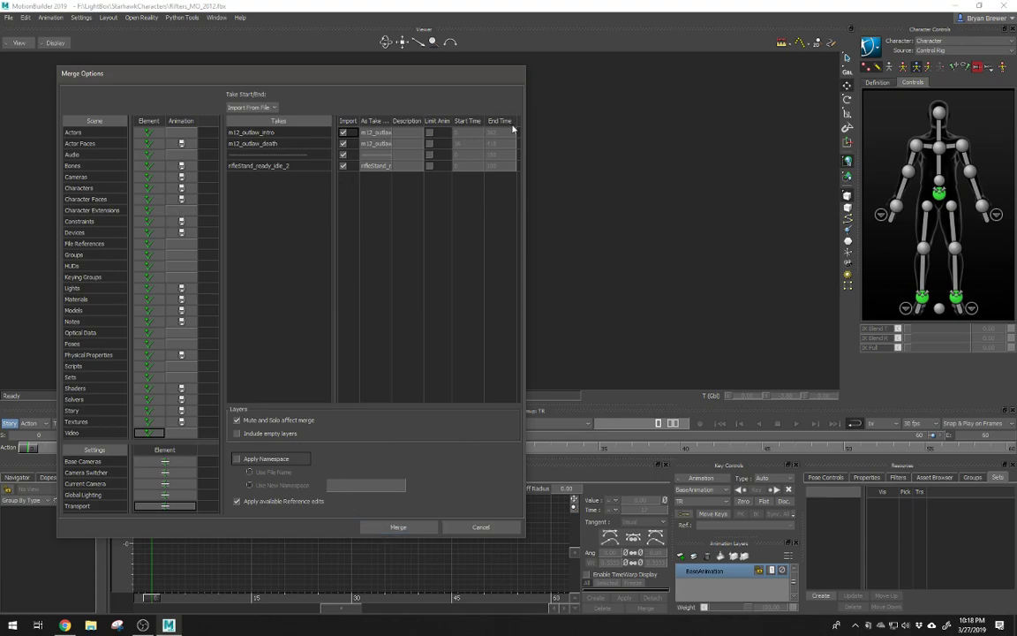
pyautogui.click(390, 529)
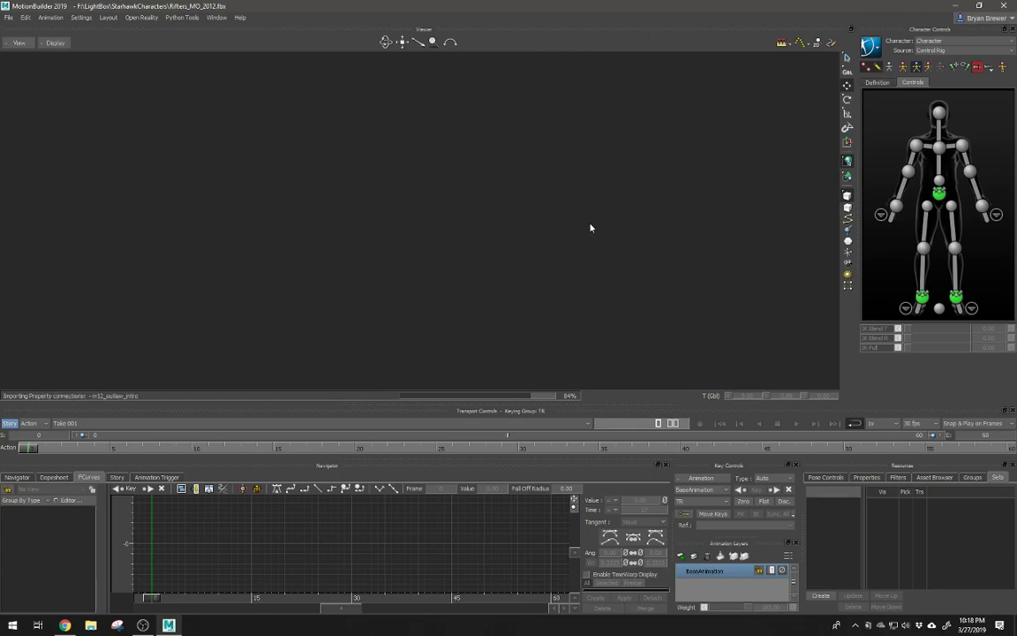
# Step: Play the m12_outlaw_death take and examine the outlaw's motion next to the rifter character
pyautogui.hotkey('ctrl', 'p')
pyautogui.scroll(-3, 539, 272)
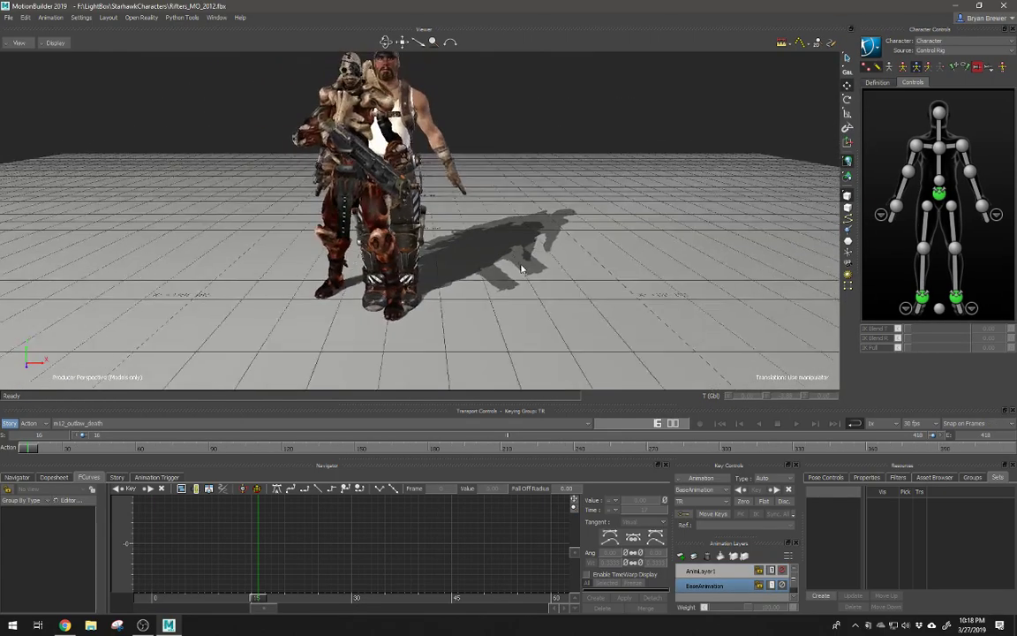
pyautogui.hotkey('ctrl', 'space')
pyautogui.keyDown('ctrl'); pyautogui.keyDown('shift'); pyautogui.moveTo(522, 291); pyautogui.dragTo(553, 314); pyautogui.keyUp('shift'); pyautogui.keyUp('ctrl')
pyautogui.scroll(-3, 554, 315)
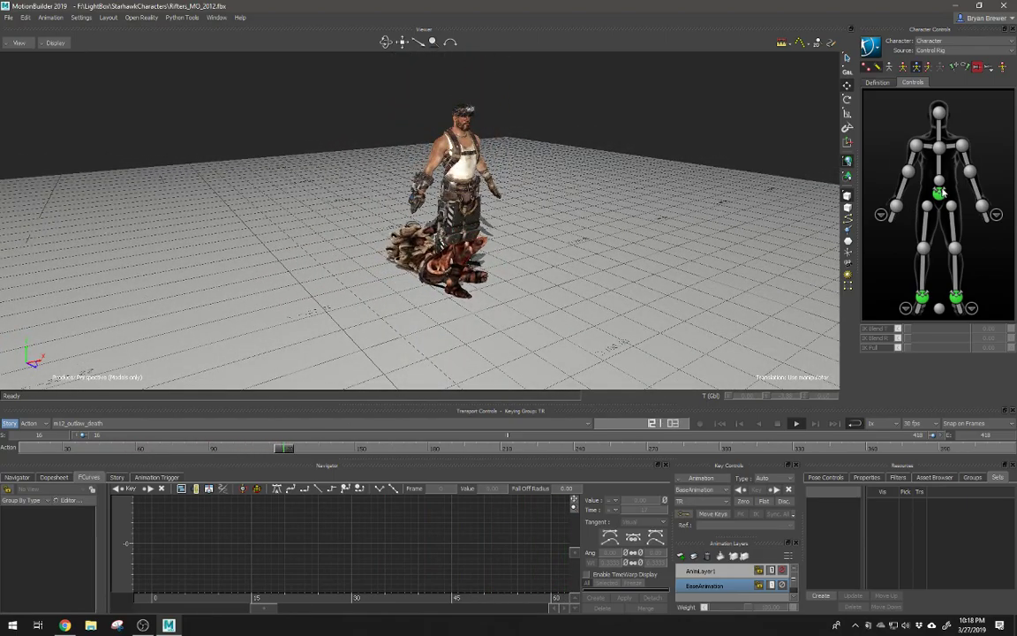
# Step: Move the whole rifter character by its hips effector to about 129 on X, clear of the outlaw, and deselect it
pyautogui.click(933, 42)
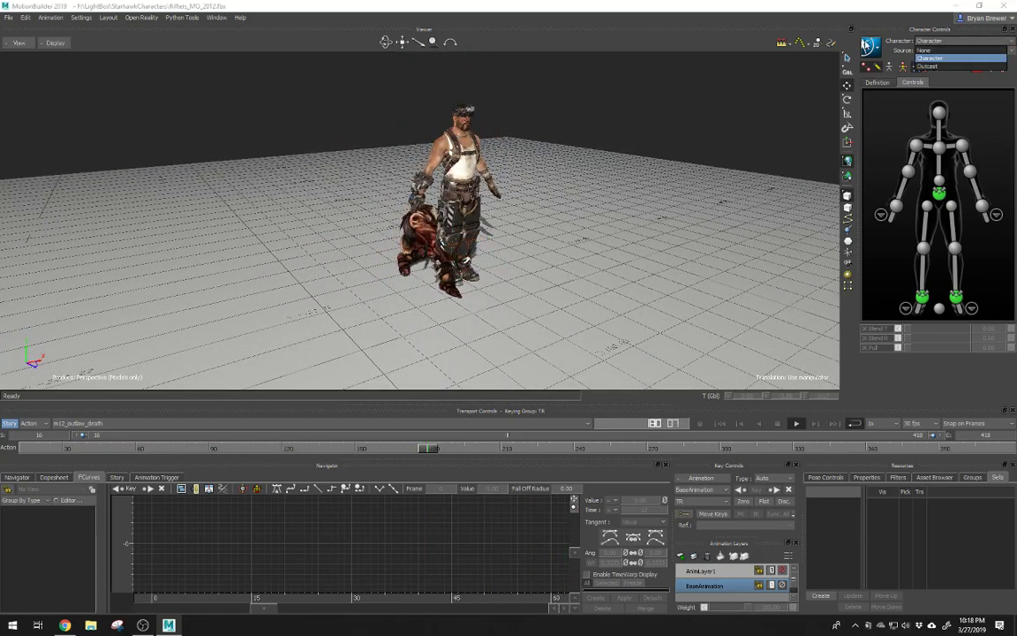
pyautogui.click(827, 24)
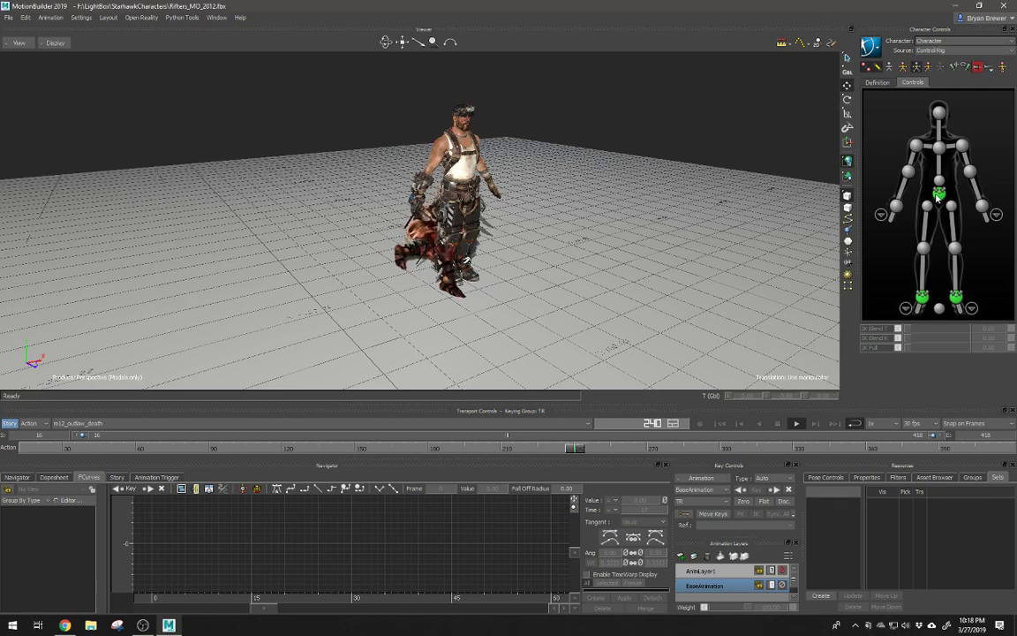
pyautogui.click(939, 193)
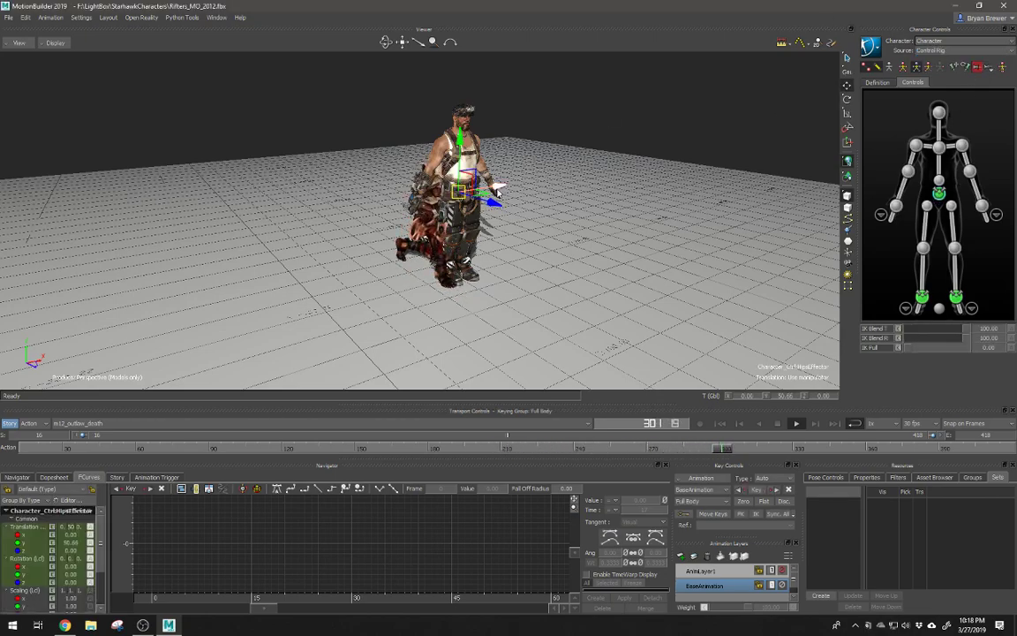
pyautogui.moveTo(498, 186); pyautogui.dragTo(685, 151)
pyautogui.hotkey('ctrl', 'z')
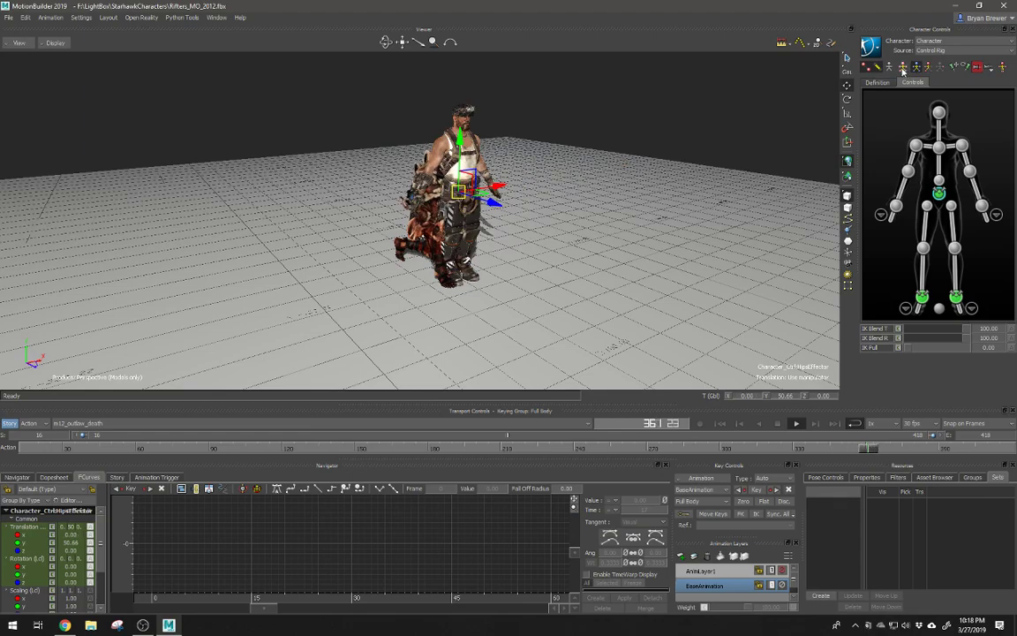
pyautogui.moveTo(532, 179); pyautogui.dragTo(652, 165)
pyautogui.scroll(2, 618, 163)
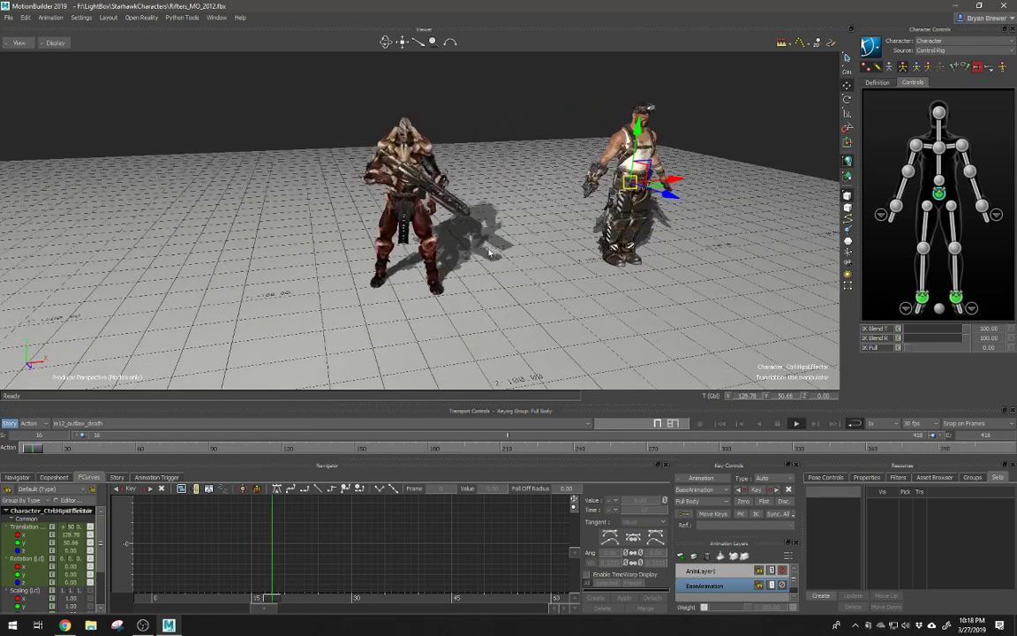
pyautogui.click(465, 141)
pyautogui.scroll(2, 519, 150)
pyautogui.scroll(-2, 519, 149)
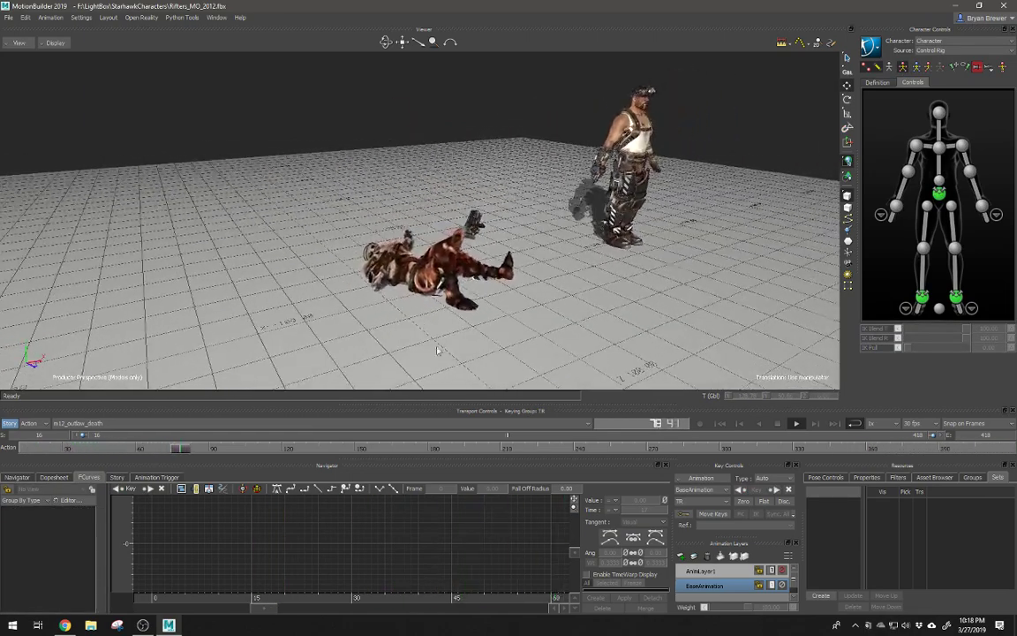
# Step: Switch to the m12_outlaw_intro take and set the animation Take Options to Normal
pyautogui.click(133, 423)
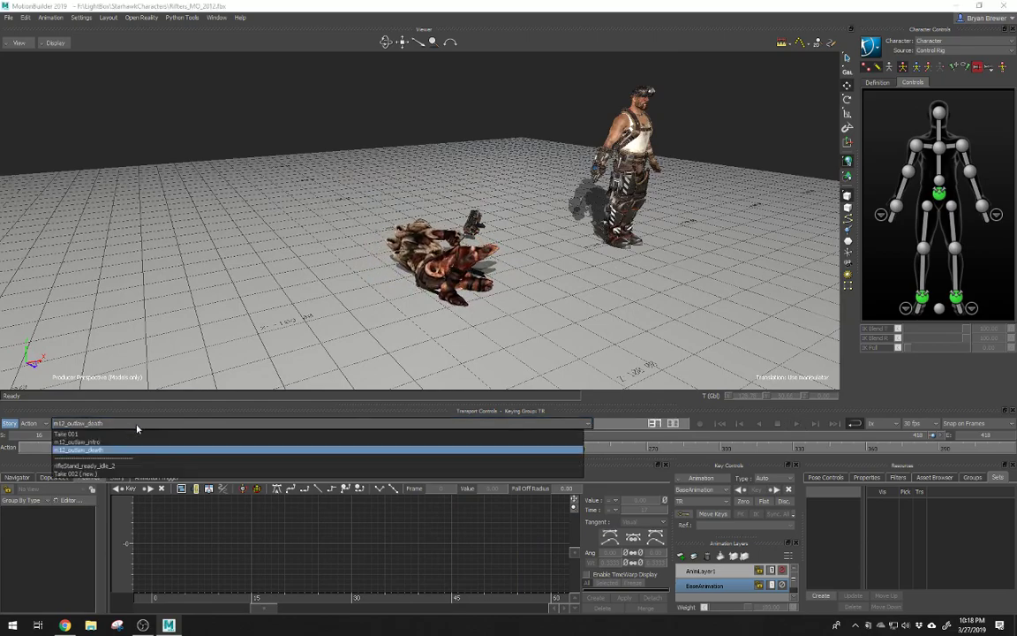
pyautogui.click(79, 441)
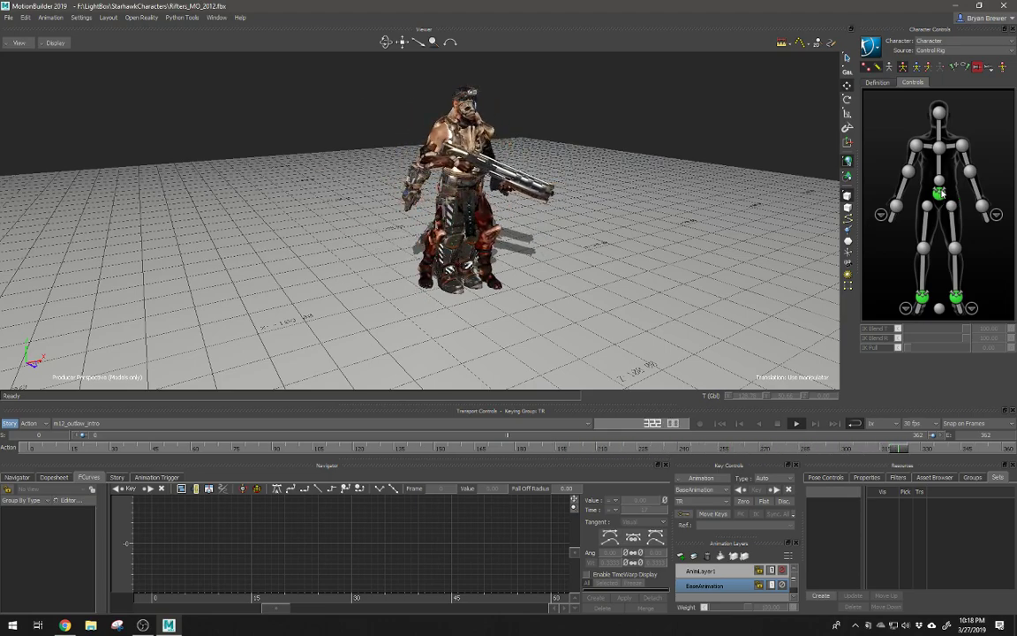
pyautogui.click(706, 479)
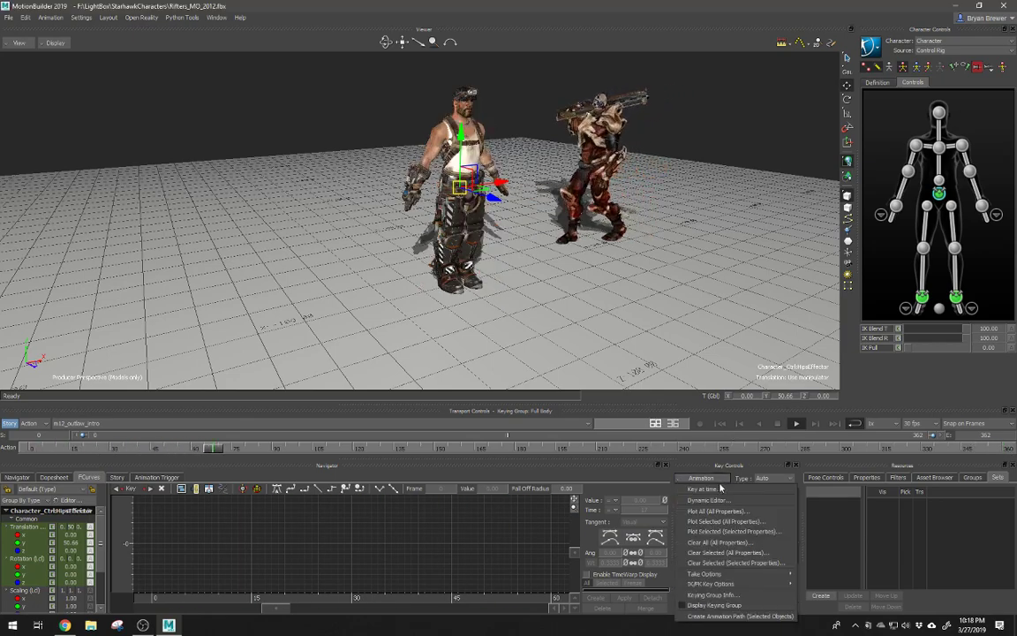
pyautogui.moveTo(765, 574)
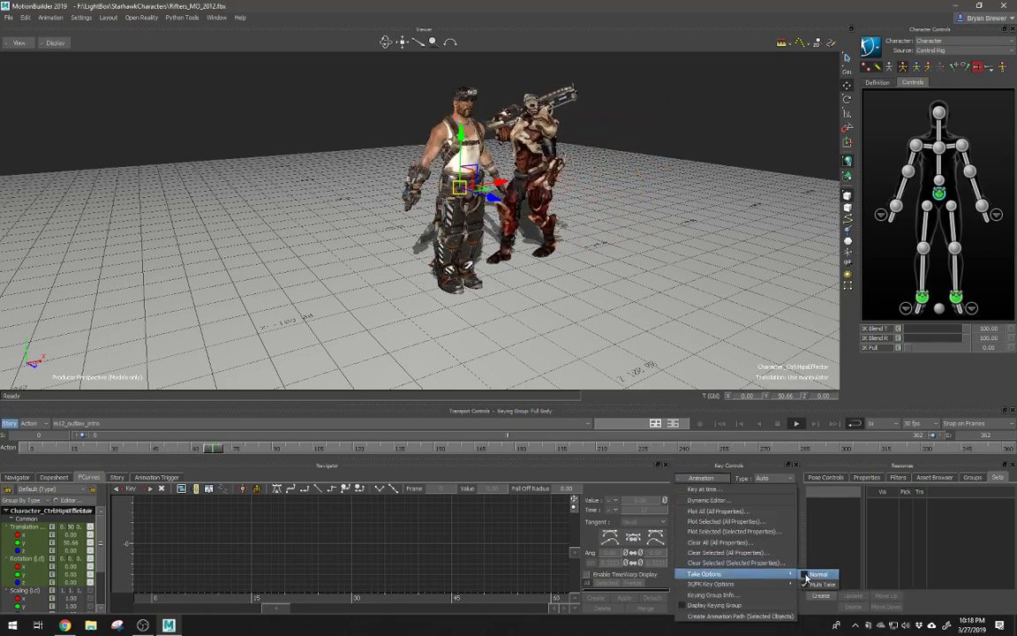
pyautogui.click(817, 574)
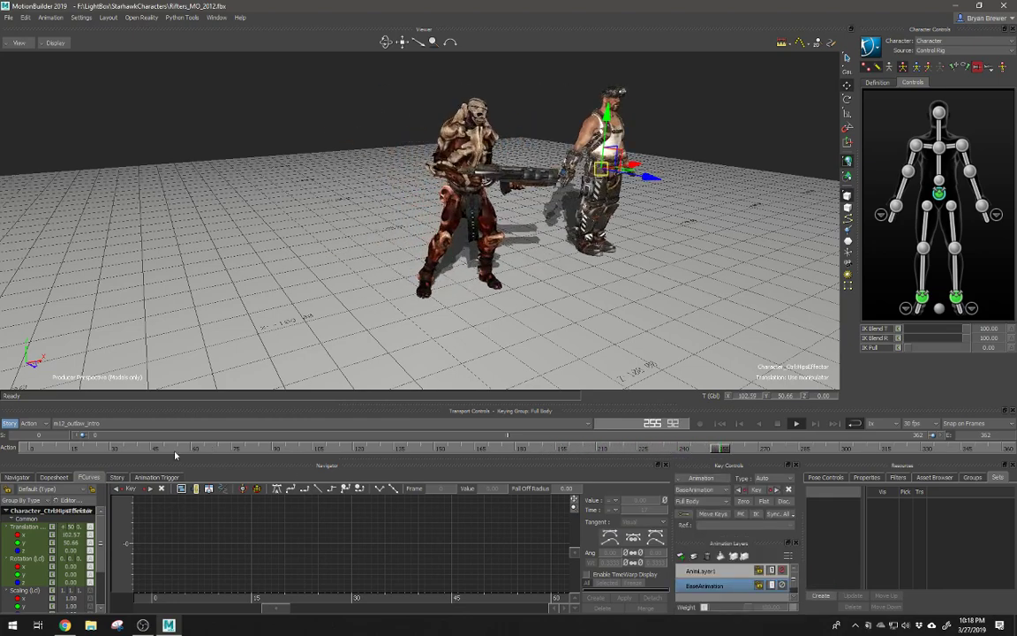
# Step: Switch back to the m12_outlaw_death take and play it
pyautogui.click(116, 424)
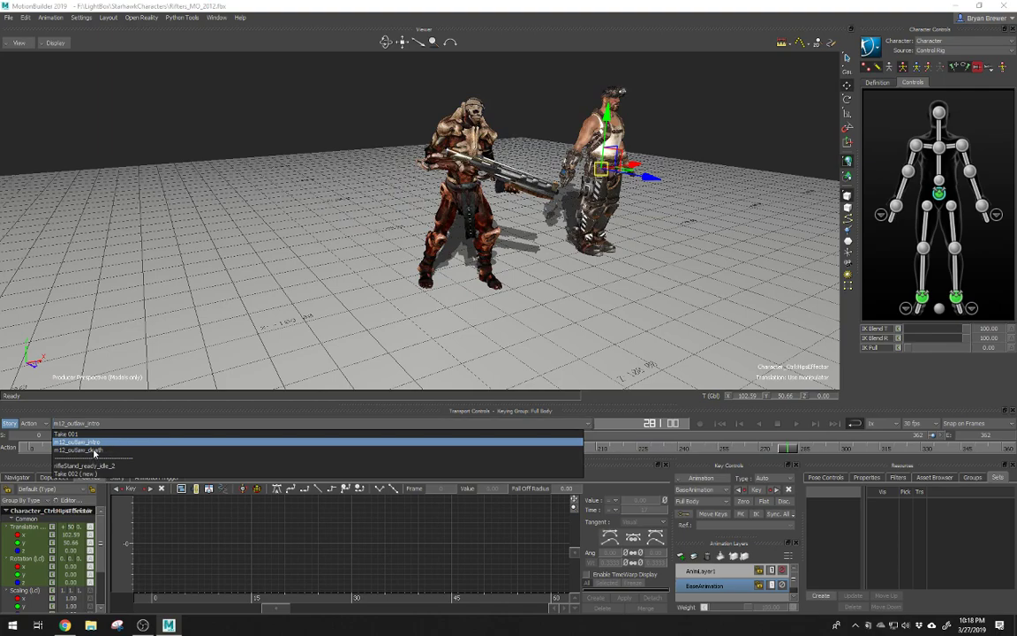
pyautogui.click(84, 450)
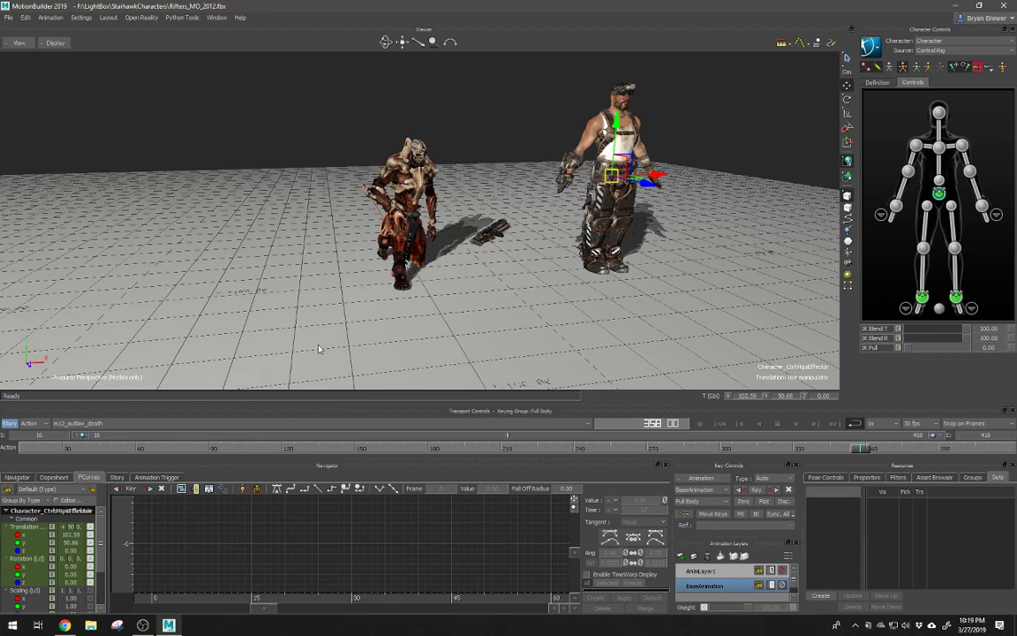
pyautogui.hotkey('ctrl', 'space')
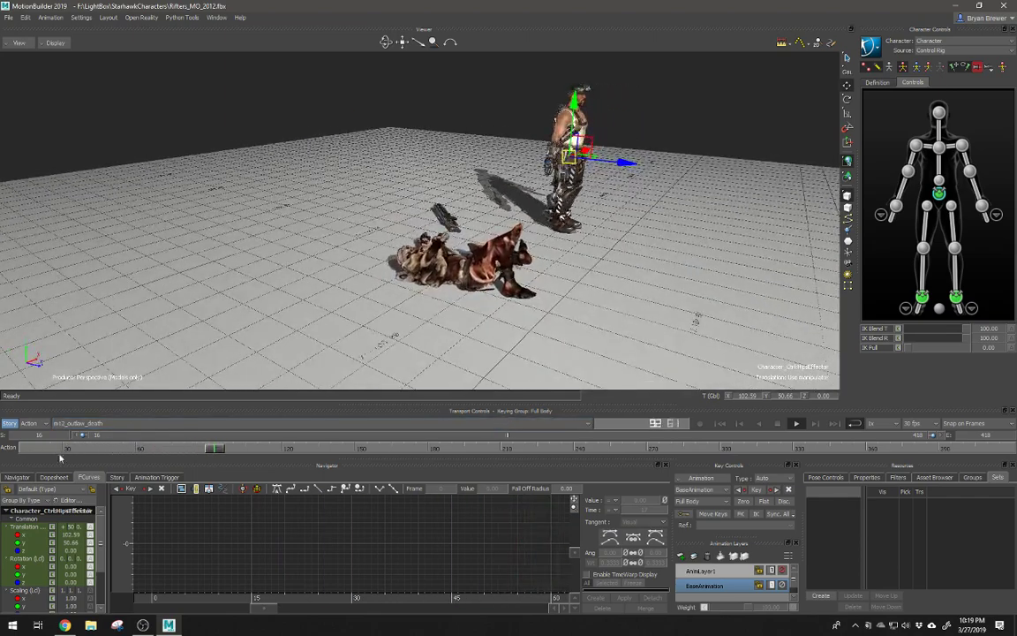
# Step: Set the rifter Character's input type to Character with Outcast as its source, and examine the retargeted death motion
pyautogui.click(29, 478)
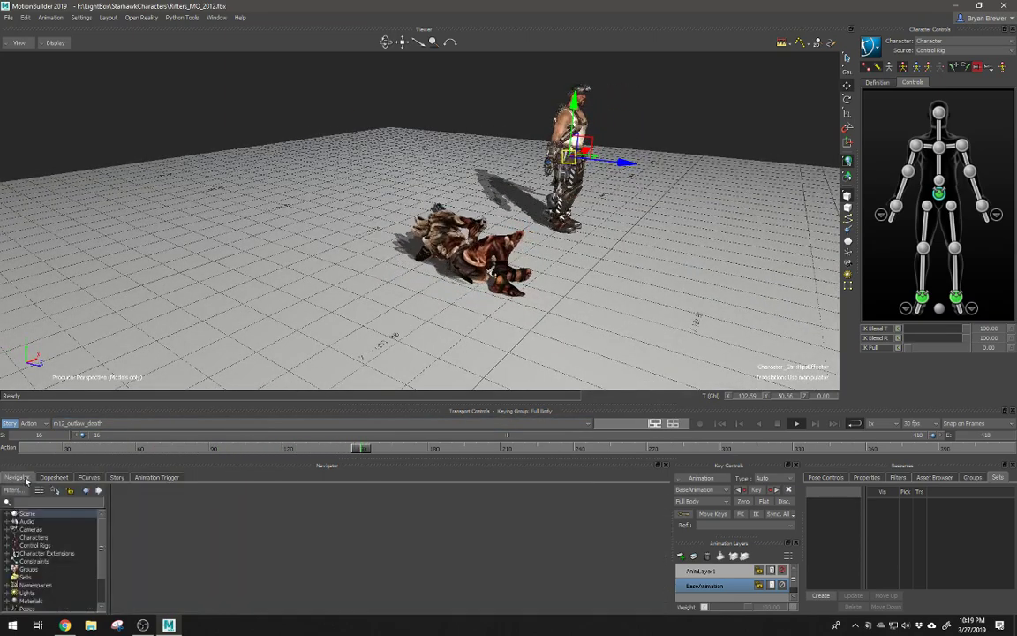
pyautogui.doubleClick(33, 537)
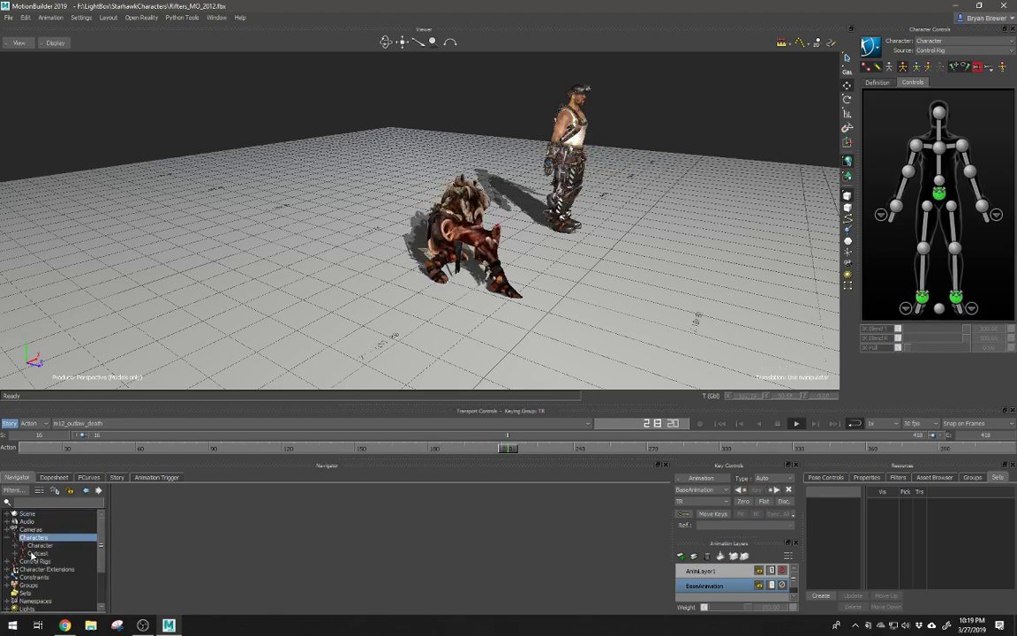
pyautogui.doubleClick(35, 545)
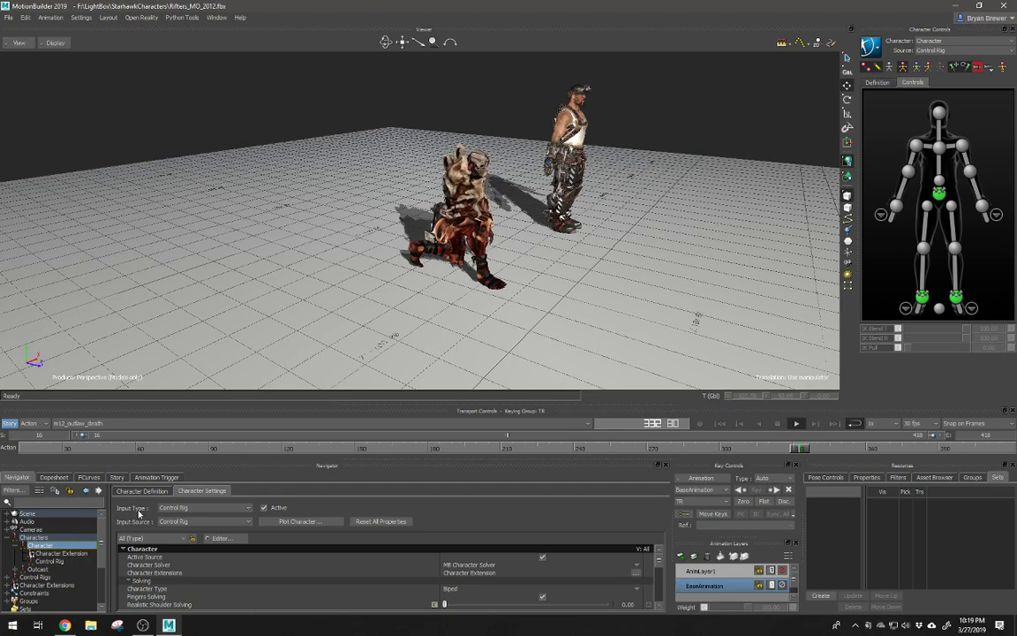
pyautogui.click(199, 509)
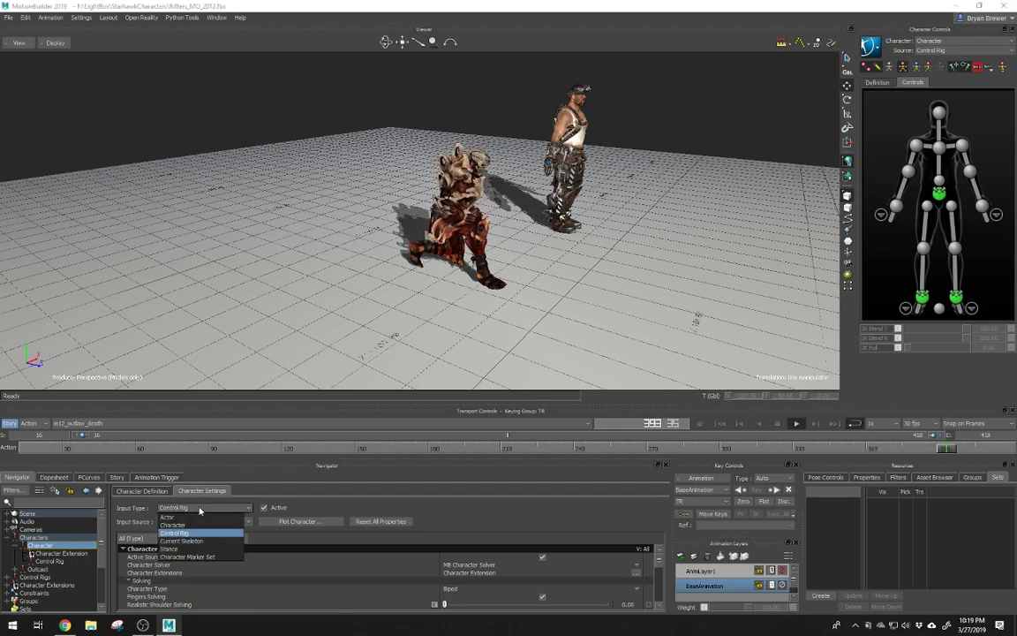
pyautogui.click(175, 529)
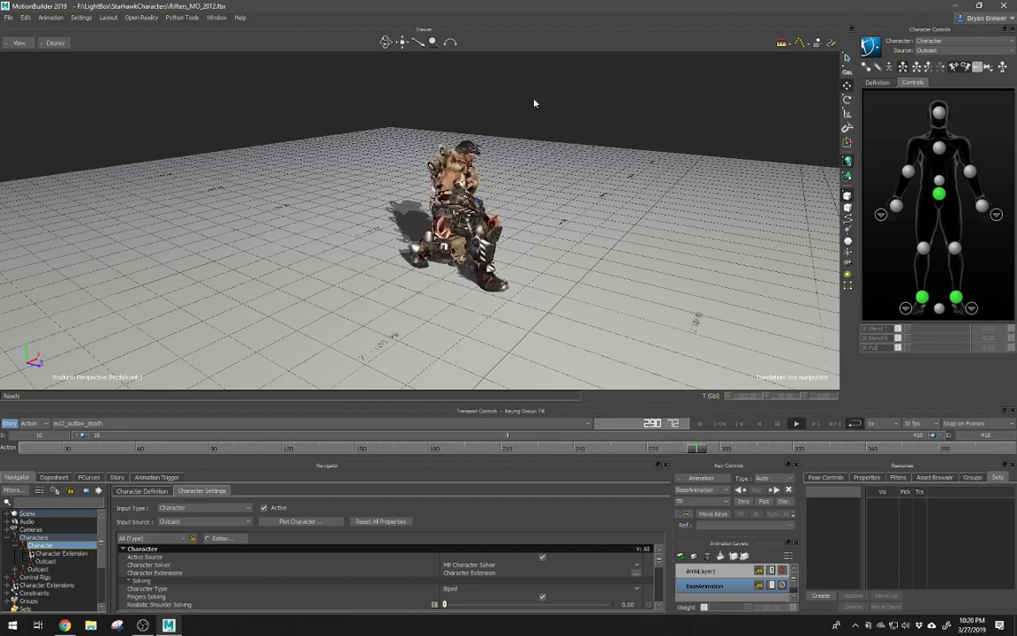
pyautogui.keyDown('alt'); pyautogui.moveTo(537, 186); pyautogui.dragTo(585, 209, button='right'); pyautogui.keyUp('alt')
pyautogui.keyDown('alt'); pyautogui.moveTo(585, 209); pyautogui.dragTo(570, 208); pyautogui.keyUp('alt')
pyautogui.keyDown('alt'); pyautogui.moveTo(569, 208); pyautogui.dragTo(552, 229, button='right'); pyautogui.keyUp('alt')
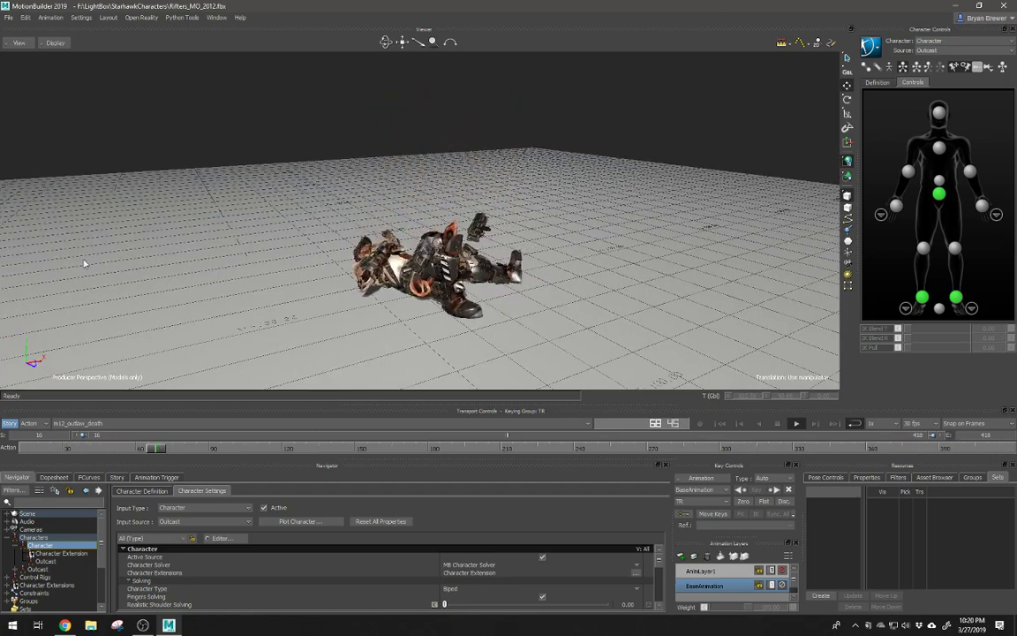
pyautogui.keyDown('alt'); pyautogui.moveTo(499, 315); pyautogui.dragTo(511, 338); pyautogui.keyUp('alt')
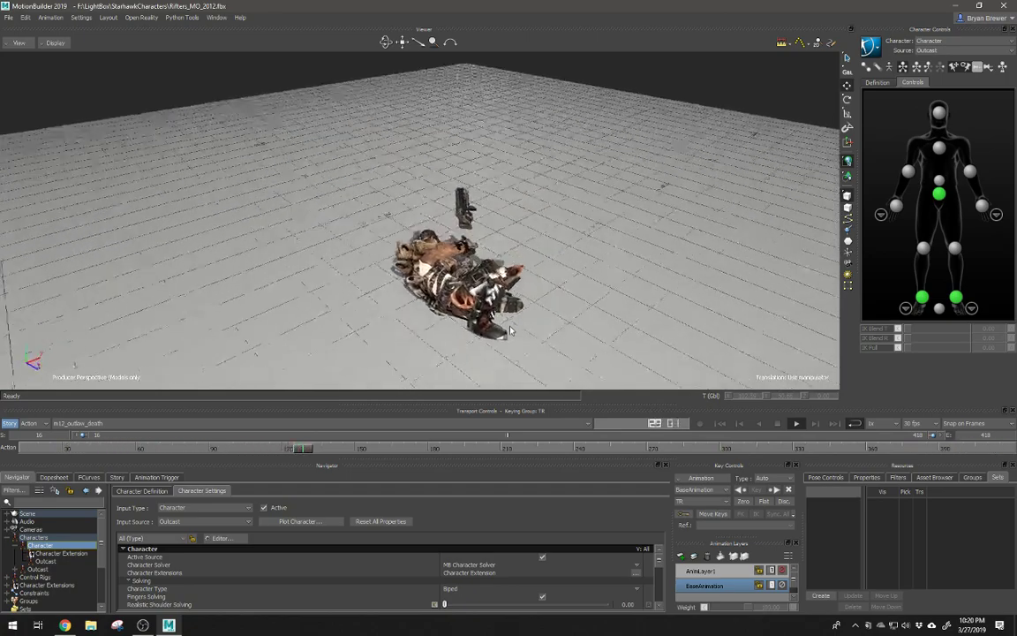
# Step: Inspect the character's playing m12_outlaw_death animation from several angles and distances
pyautogui.keyDown('alt'); pyautogui.moveTo(512, 338); pyautogui.dragTo(593, 346, button='right'); pyautogui.keyUp('alt')
pyautogui.keyDown('alt'); pyautogui.moveTo(593, 346); pyautogui.dragTo(552, 335); pyautogui.keyUp('alt')
pyautogui.keyDown('alt'); pyautogui.moveTo(552, 336); pyautogui.dragTo(578, 266, button='middle'); pyautogui.keyUp('alt')
pyautogui.keyDown('alt'); pyautogui.moveTo(579, 266); pyautogui.dragTo(542, 265, button='right'); pyautogui.keyUp('alt')
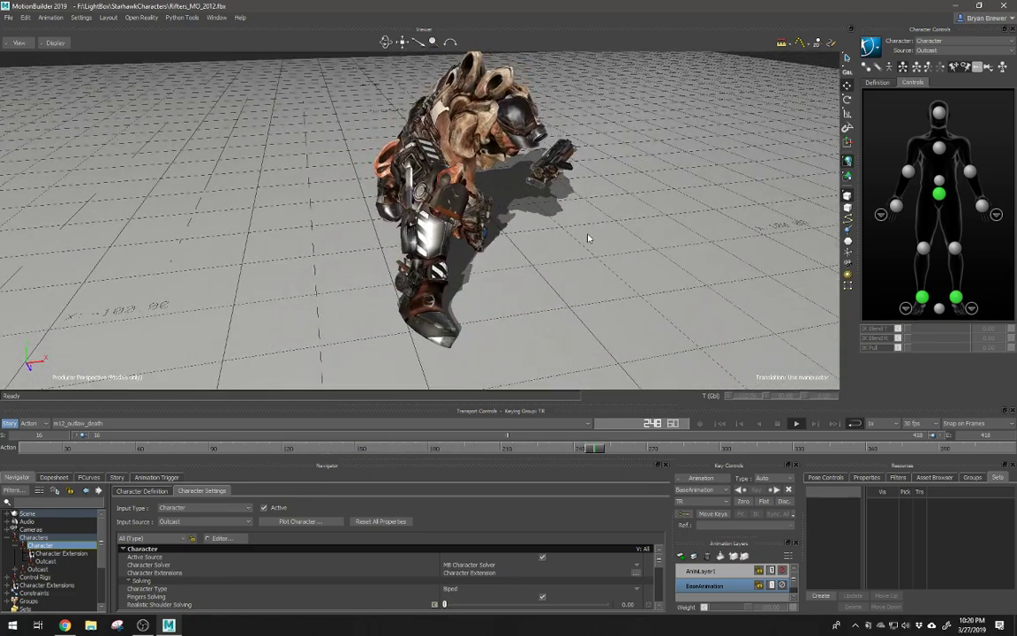
pyautogui.keyDown('alt'); pyautogui.moveTo(588, 238); pyautogui.dragTo(620, 214); pyautogui.keyUp('alt')
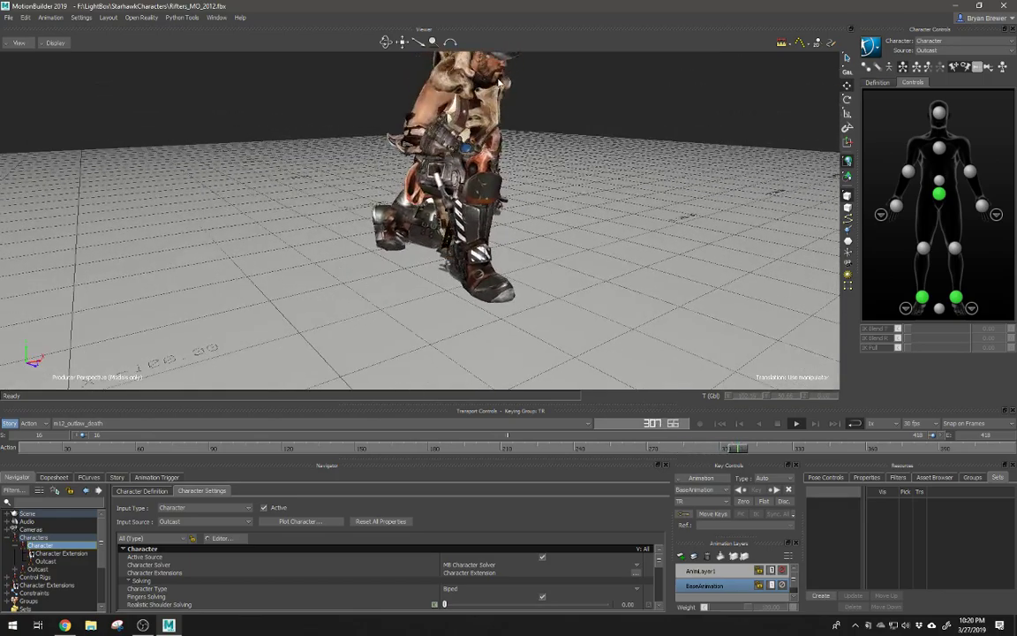
# Step: Show the scene in the schematic view and spread the World, CI(NO KEY) and CI(NO KEY) 1 hierarchies apart
pyautogui.hotkey('ctrl', 'w')
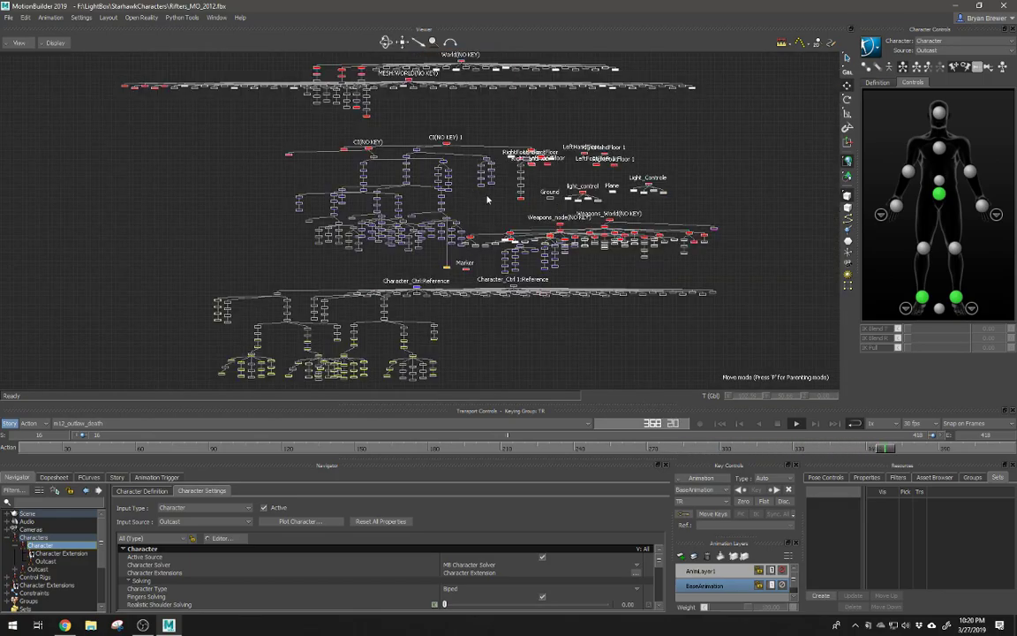
pyautogui.scroll(-2, 515, 201)
pyautogui.scroll(2, 455, 199)
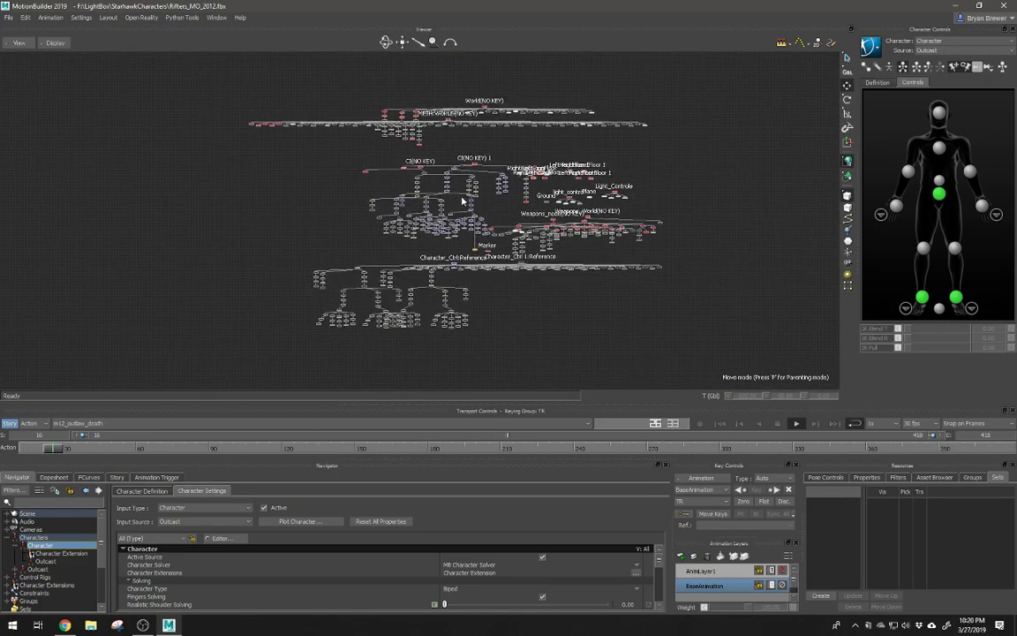
pyautogui.moveTo(490, 85); pyautogui.dragTo(424, 40)
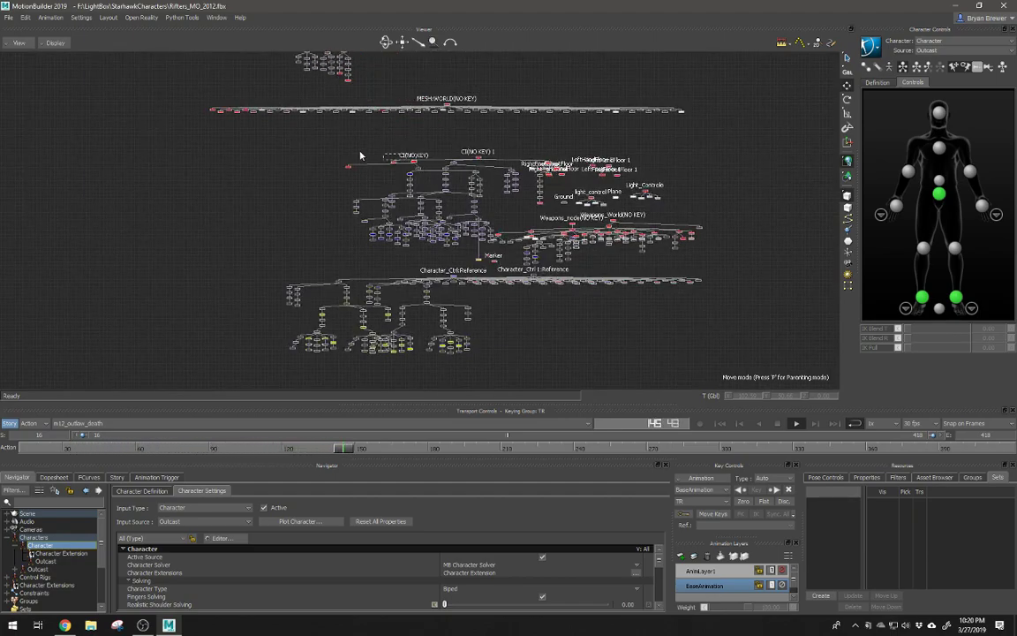
pyautogui.moveTo(416, 165); pyautogui.dragTo(188, 161)
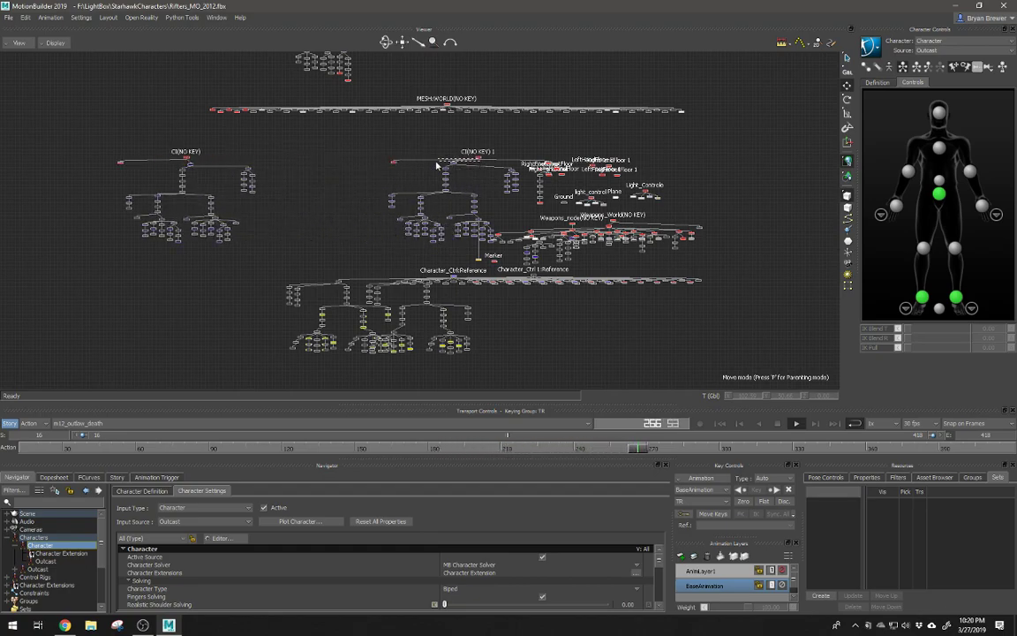
pyautogui.moveTo(481, 161); pyautogui.dragTo(360, 163)
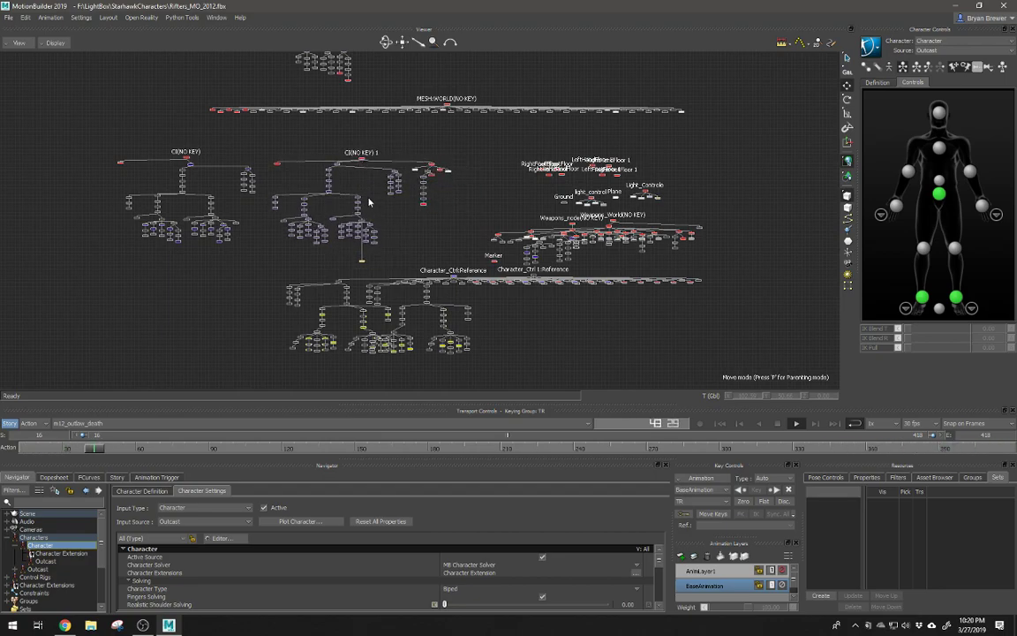
# Step: Compare the hips, spine, shoulder and neck joints of the MS skeleton with those of the MS 1 skeleton
pyautogui.keyDown('ctrl'); pyautogui.moveTo(276, 197); pyautogui.dragTo(814, 262); pyautogui.keyUp('ctrl')
pyautogui.keyDown('shift'); pyautogui.moveTo(445, 181); pyautogui.dragTo(668, 257); pyautogui.keyUp('shift')
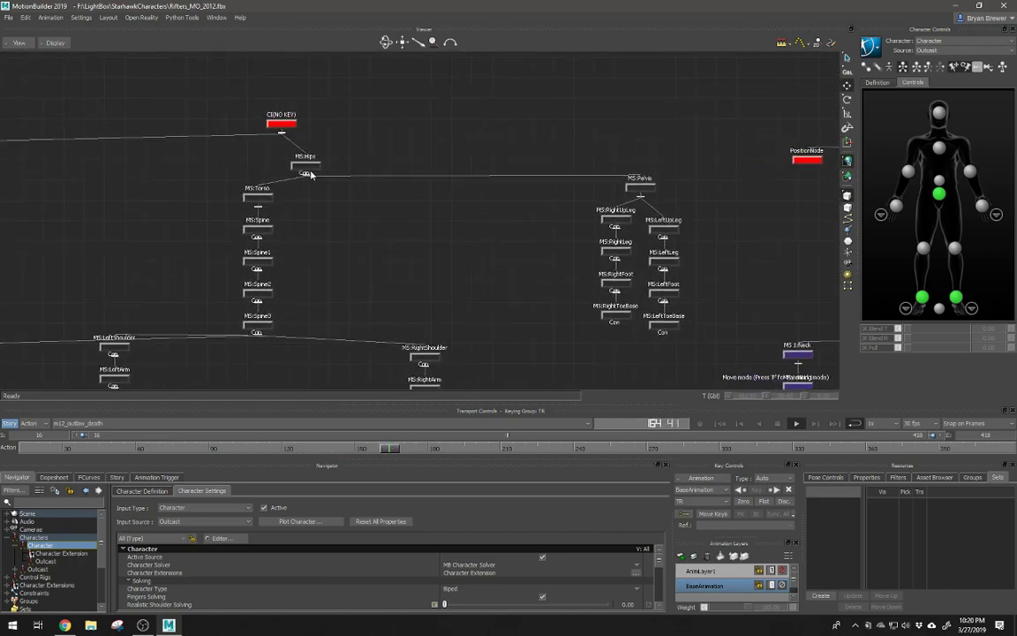
pyautogui.keyDown('shift'); pyautogui.moveTo(675, 218); pyautogui.dragTo(112, 205); pyautogui.keyUp('shift')
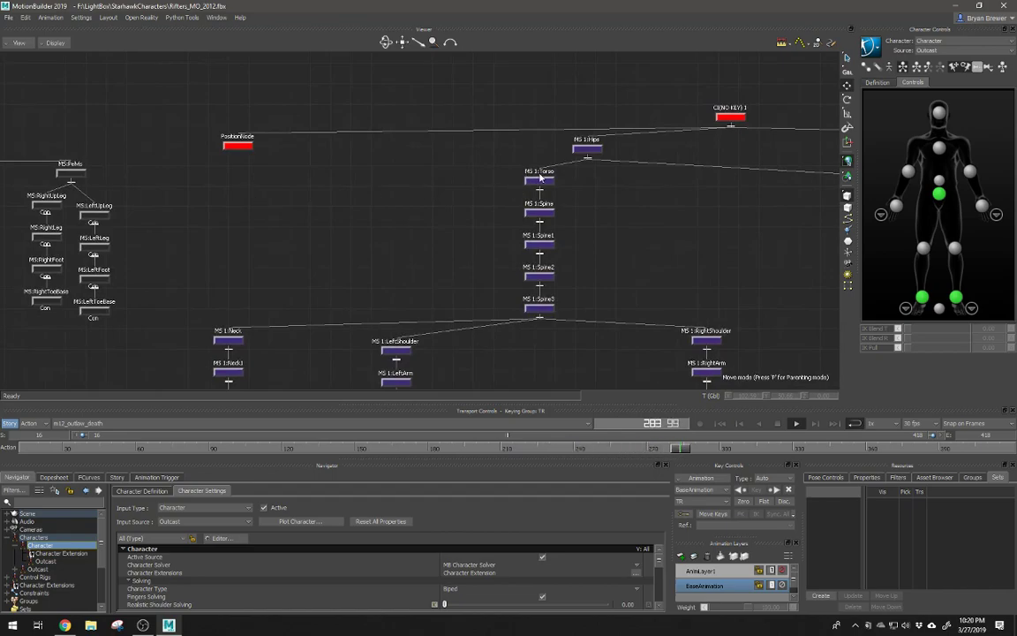
pyautogui.keyDown('shift'); pyautogui.moveTo(442, 240); pyautogui.dragTo(574, 152); pyautogui.keyUp('shift')
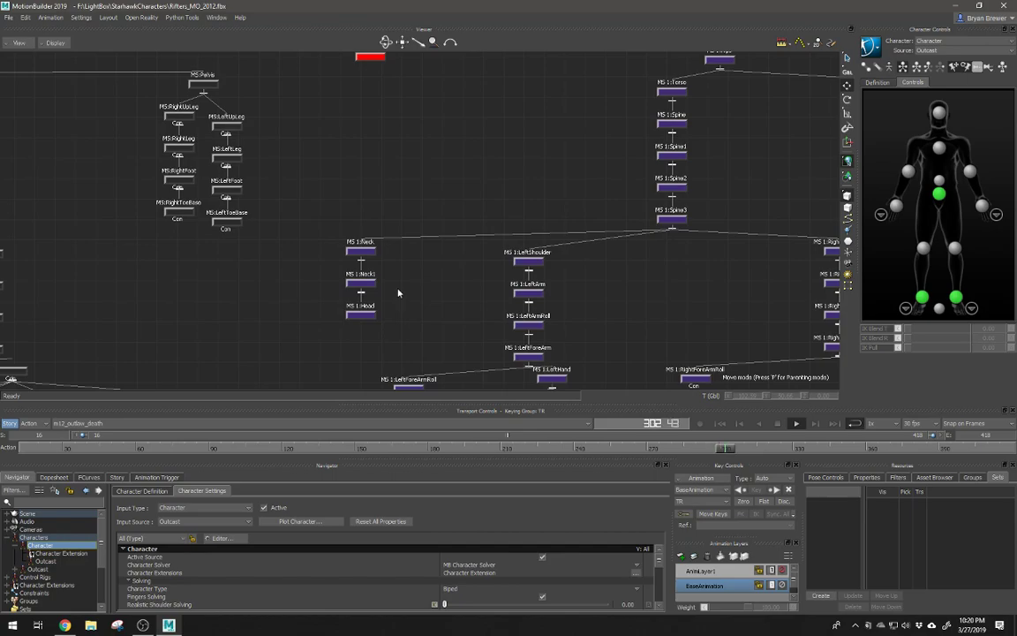
pyautogui.keyDown('shift'); pyautogui.moveTo(261, 246); pyautogui.dragTo(508, 251); pyautogui.keyUp('shift')
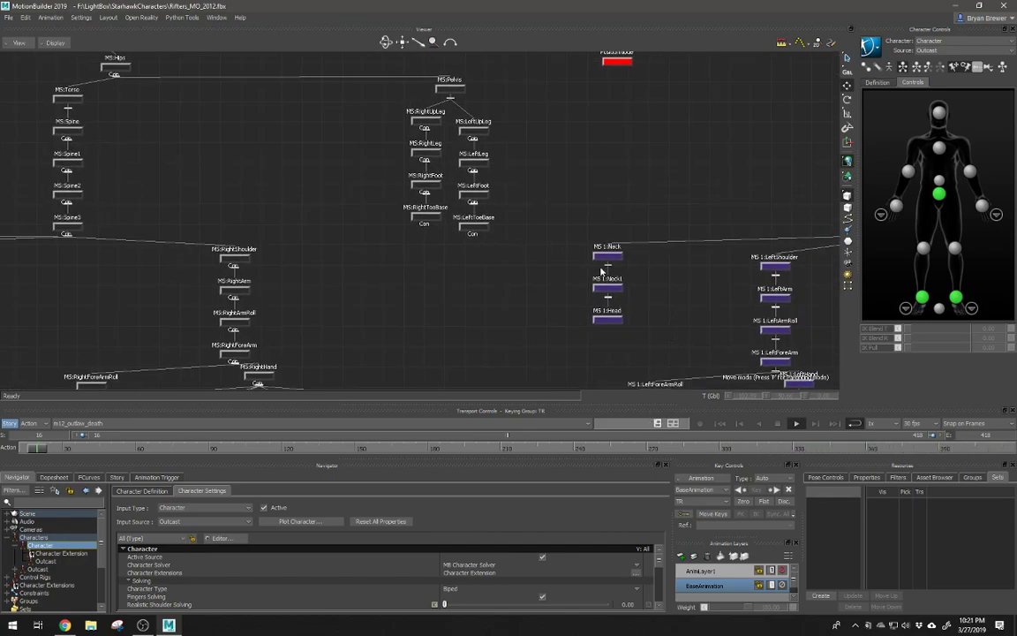
pyautogui.keyDown('shift'); pyautogui.moveTo(601, 270); pyautogui.dragTo(620, 273); pyautogui.keyUp('shift')
# Step: Move the MS:Neck, MS:Neck1 and MS:Head nodes beside the matching MS 1 neck chain
pyautogui.keyDown('shift'); pyautogui.moveTo(358, 168); pyautogui.dragTo(702, 126); pyautogui.keyUp('shift')
pyautogui.moveTo(226, 170); pyautogui.dragTo(91, 298)
pyautogui.scroll(-5, 367, 278)
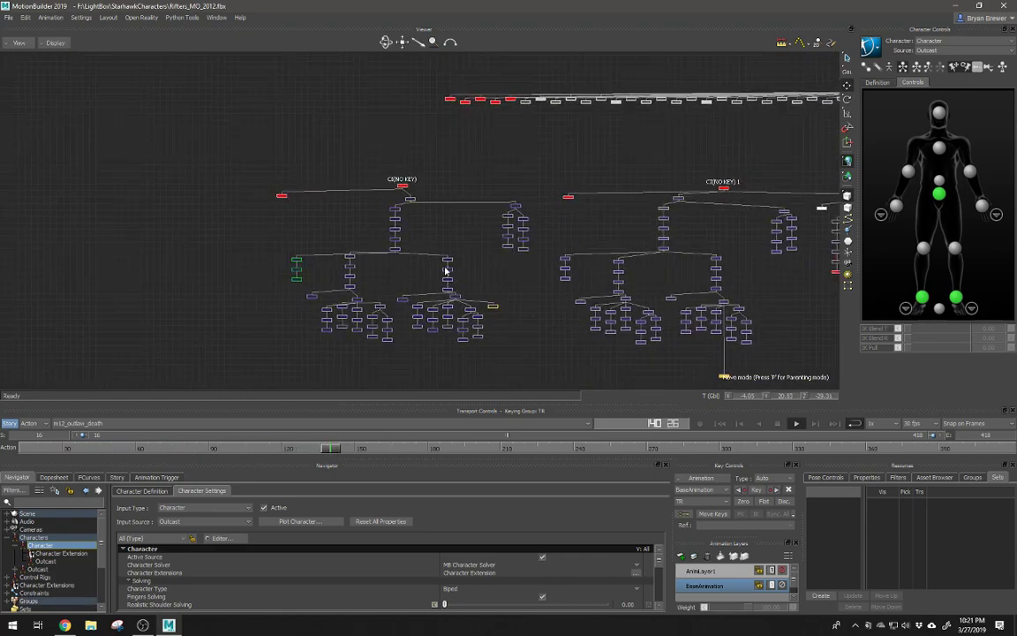
pyautogui.keyDown('shift'); pyautogui.moveTo(449, 270); pyautogui.dragTo(297, 240); pyautogui.keyUp('shift')
pyautogui.moveTo(336, 265); pyautogui.dragTo(588, 277, button='middle')
pyautogui.keyDown('ctrl'); pyautogui.moveTo(510, 274); pyautogui.dragTo(572, 284); pyautogui.keyUp('ctrl')
pyautogui.keyDown('shift'); pyautogui.moveTo(248, 223); pyautogui.dragTo(560, 309); pyautogui.keyUp('shift')
pyautogui.moveTo(359, 182); pyautogui.dragTo(315, 242)
pyautogui.click(388, 277)
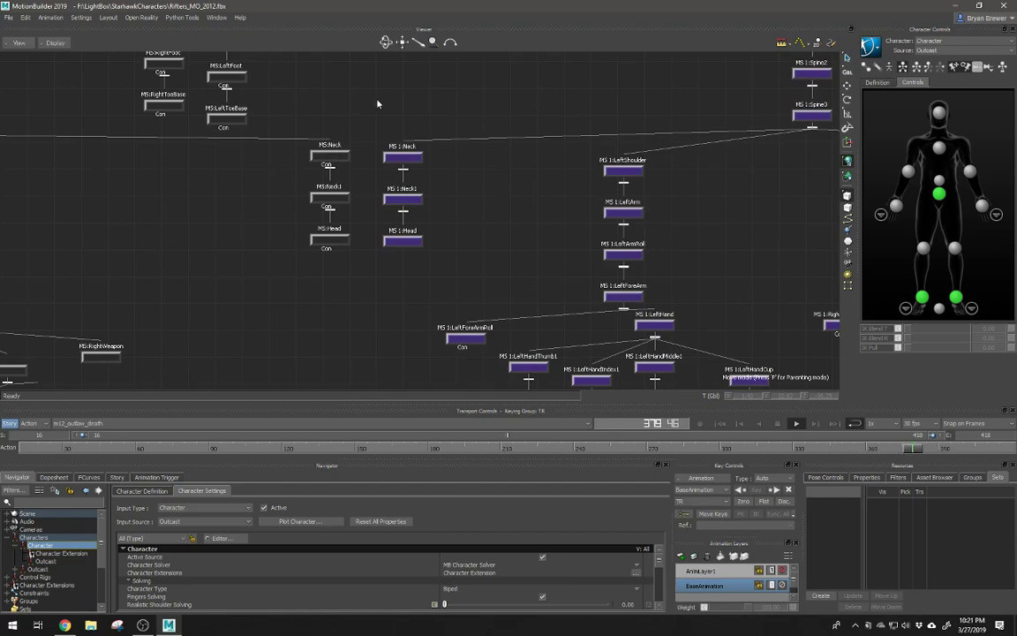
# Step: Select the MS neck chain, its MS:Neck1 joint and the matching MS 1:Neck1 joint to compare them
pyautogui.moveTo(374, 130); pyautogui.dragTo(317, 266)
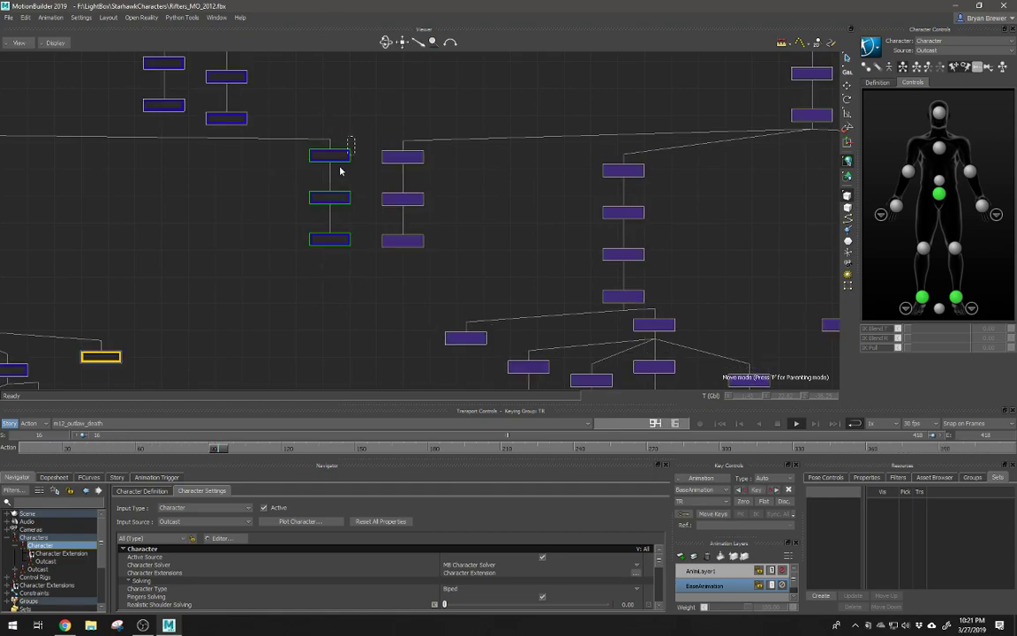
pyautogui.click(329, 197)
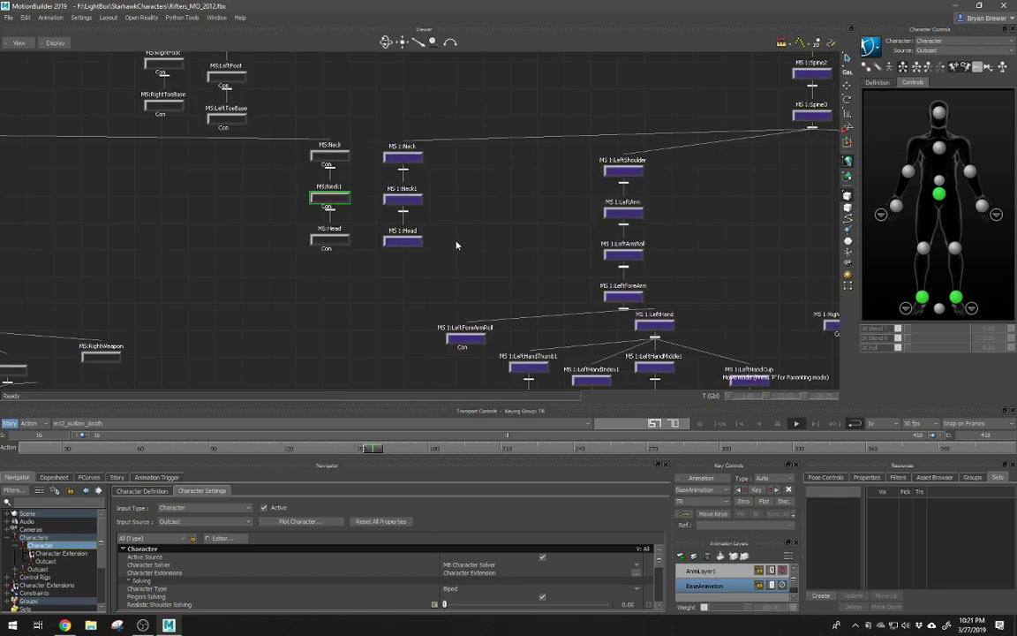
pyautogui.click(402, 198)
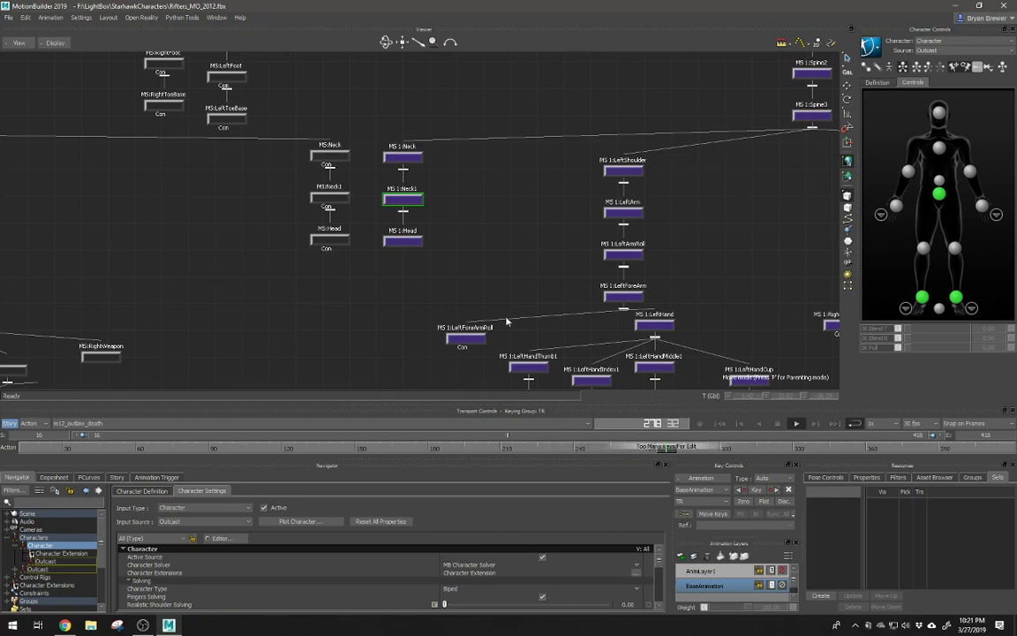
# Step: Examine the MS 1 left hand's finger hierarchy by selecting its LeftHandThumb joints, and clear the selection
pyautogui.keyDown('shift'); pyautogui.moveTo(496, 281); pyautogui.dragTo(424, 141); pyautogui.keyUp('shift')
pyautogui.scroll(3, 415, 177)
pyautogui.click(414, 178)
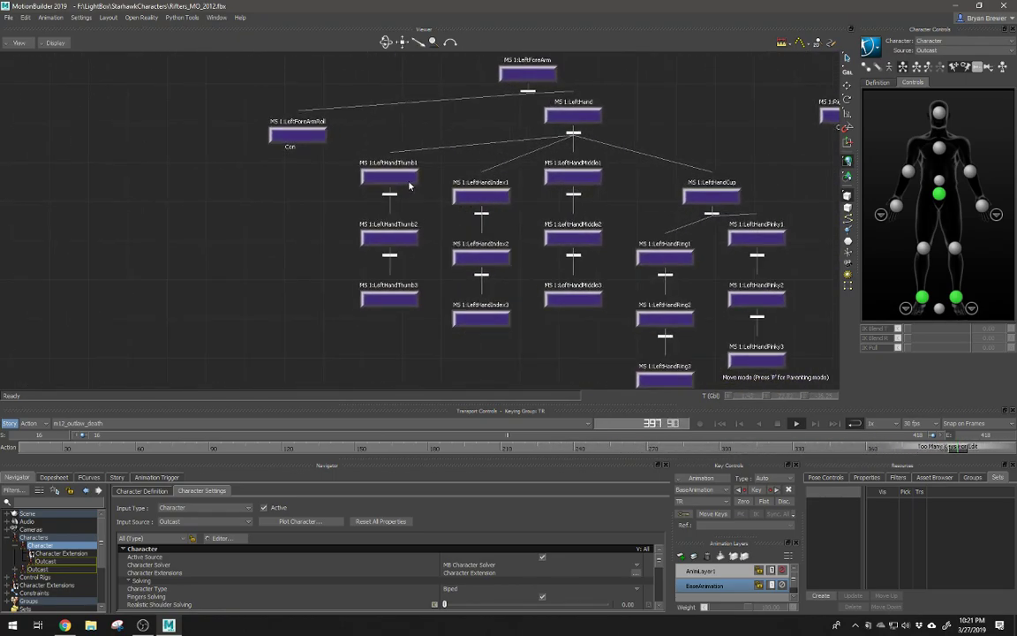
pyautogui.click(401, 301)
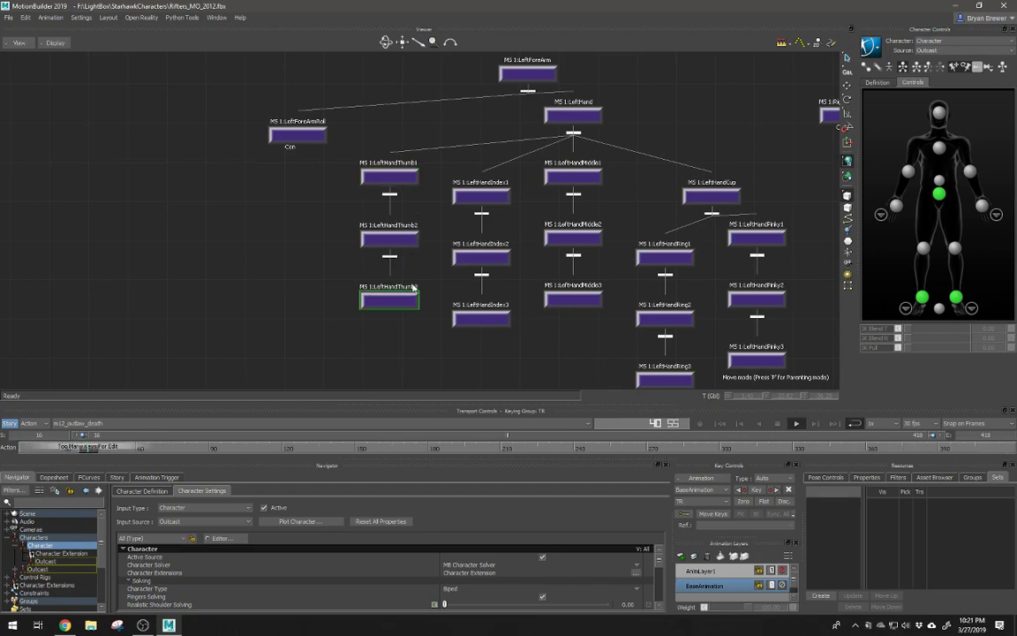
pyautogui.click(412, 179)
pyautogui.click(412, 239)
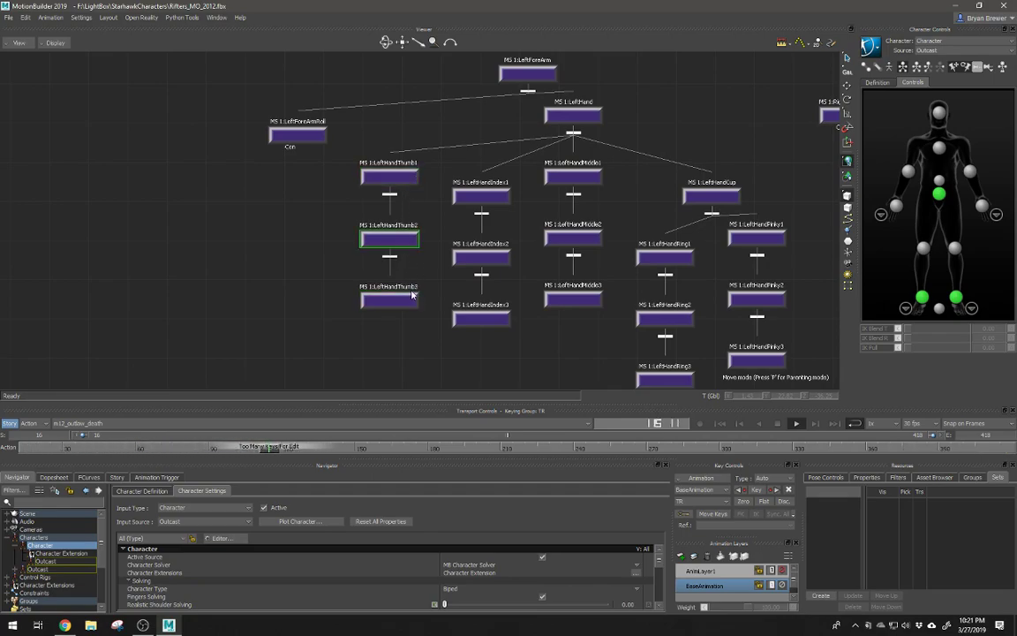
pyautogui.click(203, 262)
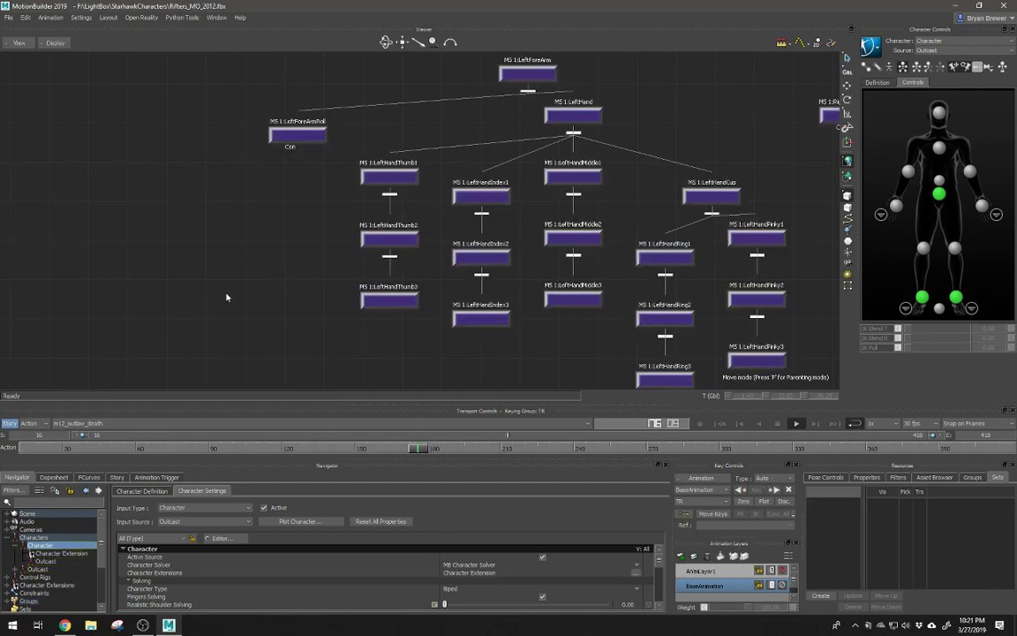
# Step: Review the CI(NO KEY) 1 skeleton's spine and branches in relation to the other scene hierarchies
pyautogui.scroll(-6, 443, 283)
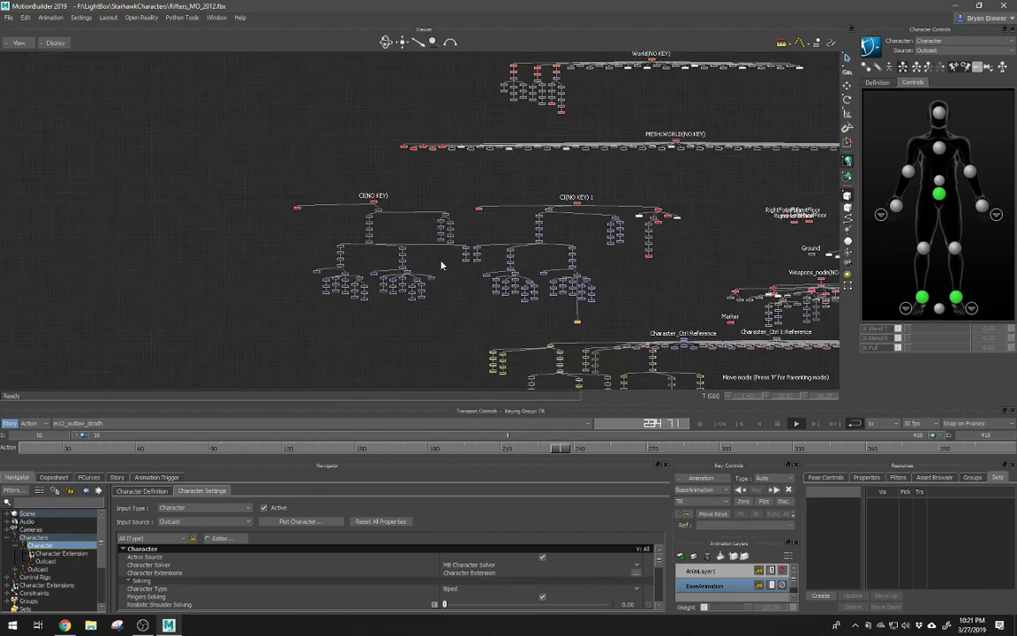
pyautogui.keyDown('ctrl'); pyautogui.moveTo(562, 232); pyautogui.dragTo(760, 278); pyautogui.keyUp('ctrl')
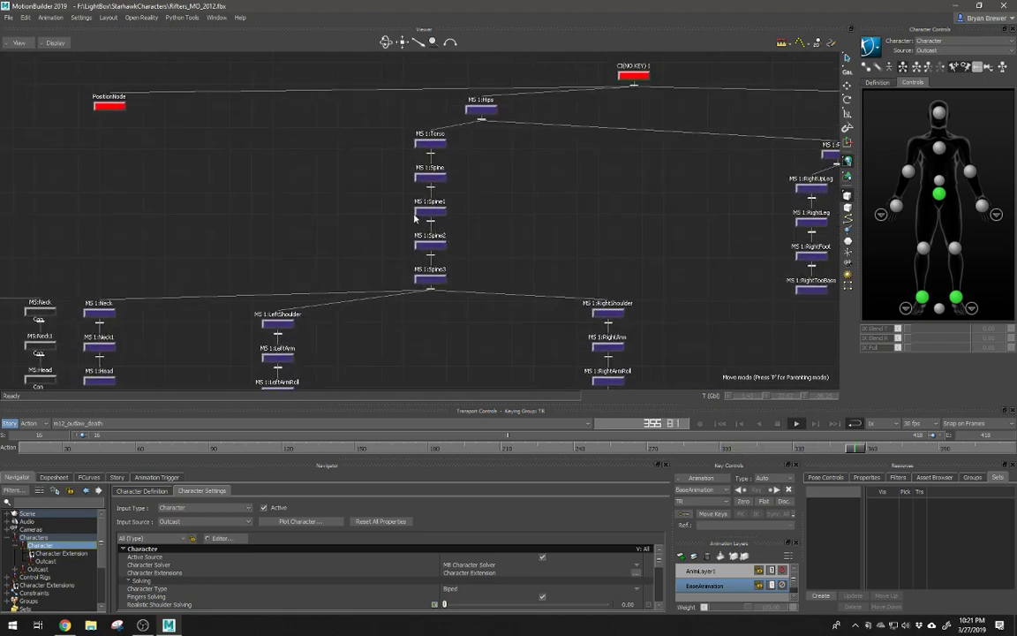
pyautogui.keyDown('ctrl'); pyautogui.moveTo(565, 202); pyautogui.dragTo(510, 200); pyautogui.keyUp('ctrl')
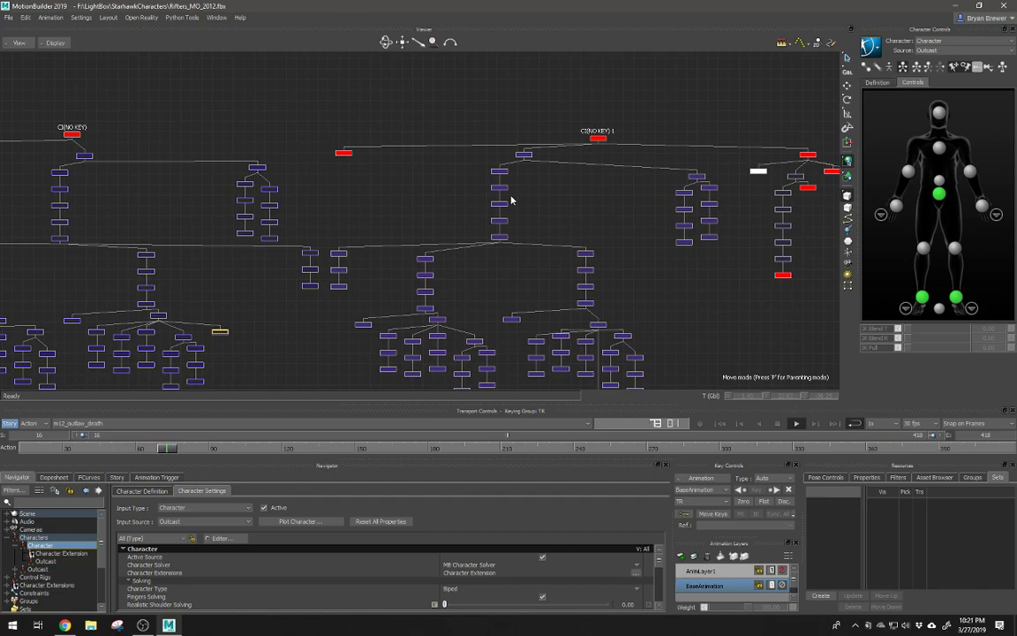
pyautogui.keyDown('ctrl'); pyautogui.moveTo(557, 234); pyautogui.dragTo(482, 237); pyautogui.keyUp('ctrl')
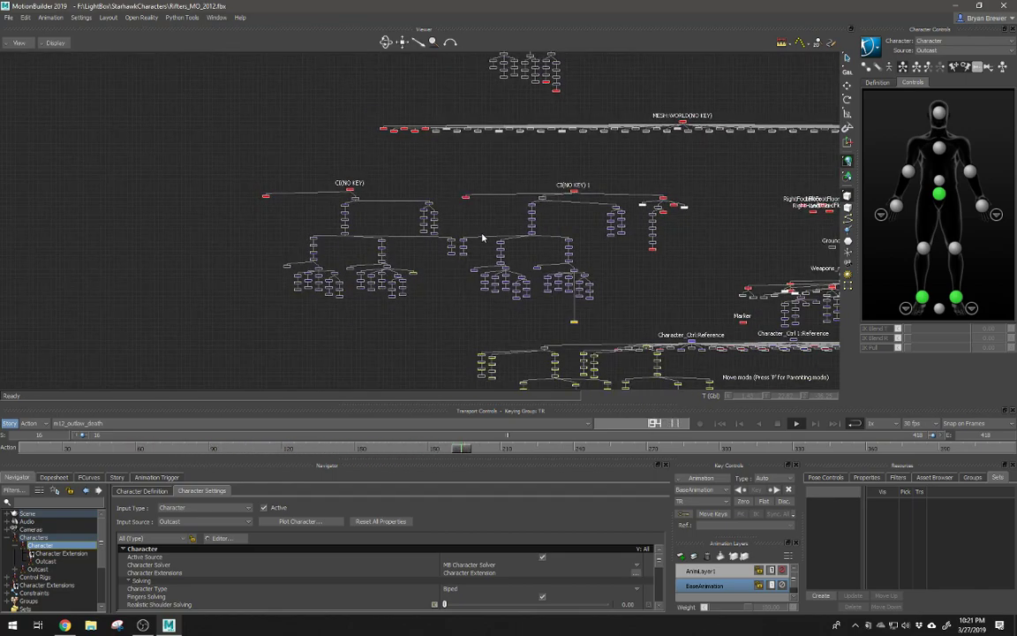
pyautogui.keyDown('ctrl'); pyautogui.moveTo(618, 231); pyautogui.dragTo(565, 233); pyautogui.keyUp('ctrl')
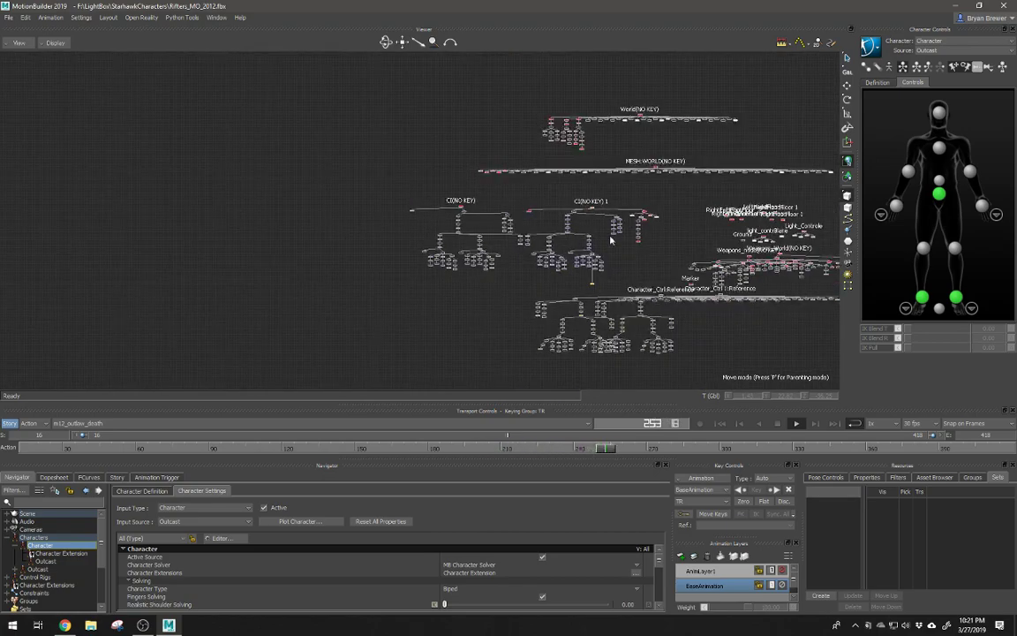
# Step: Place the Character_Ctrl:Reference hierarchy below Character_Ctrl 1:Reference and raise its root node above its children
pyautogui.keyDown('shift'); pyautogui.moveTo(630, 258); pyautogui.dragTo(545, 202); pyautogui.keyUp('shift')
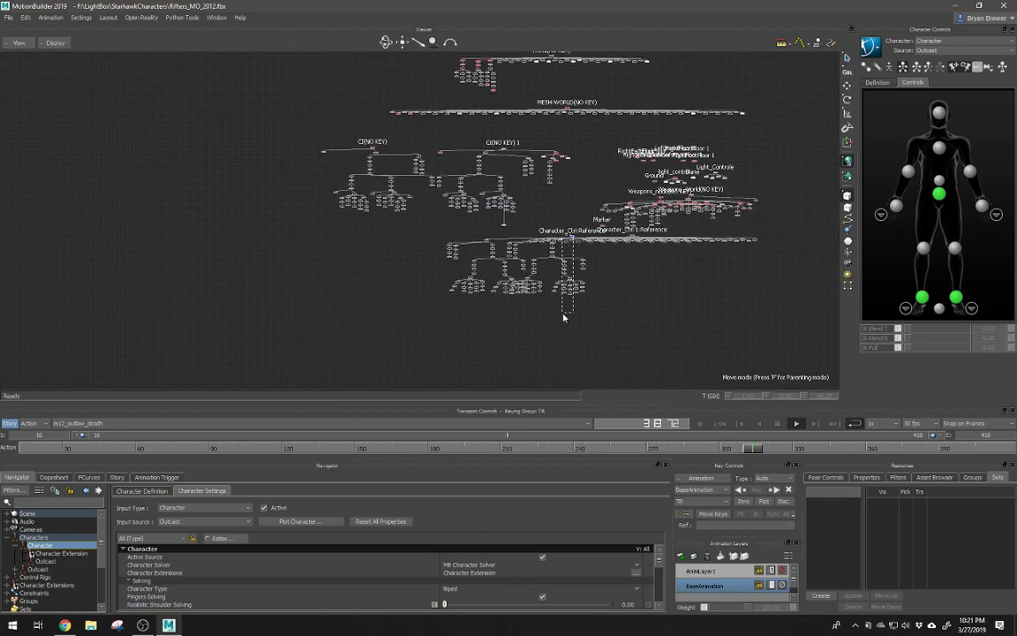
pyautogui.click(565, 266)
pyautogui.keyDown('ctrl'); pyautogui.moveTo(565, 267); pyautogui.dragTo(562, 237); pyautogui.keyUp('ctrl')
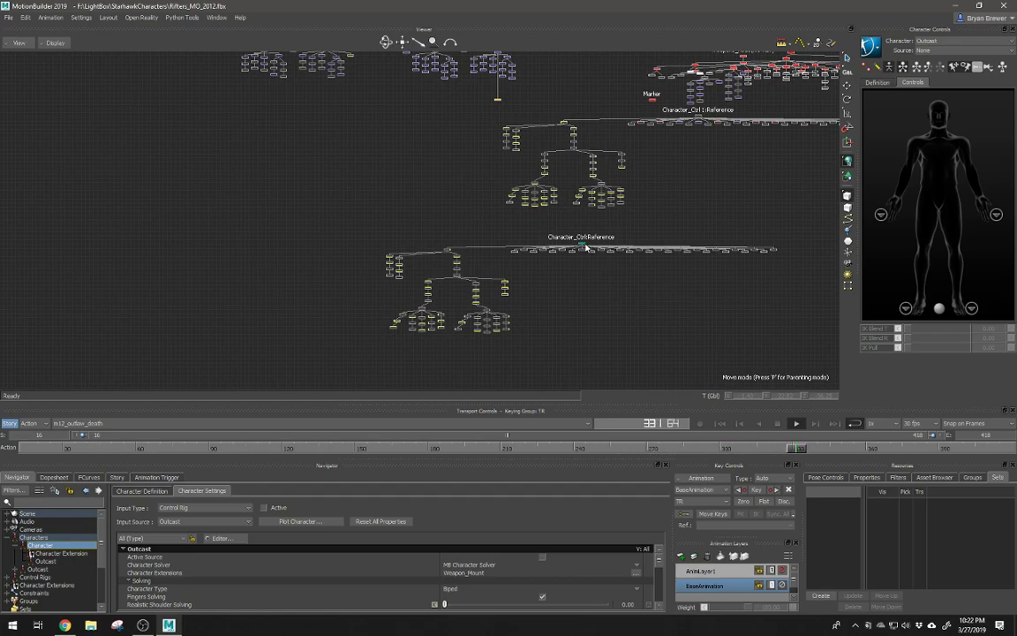
pyautogui.keyDown('ctrl'); pyautogui.moveTo(754, 234); pyautogui.dragTo(427, 259); pyautogui.keyUp('ctrl')
pyautogui.keyDown('ctrl'); pyautogui.moveTo(517, 269); pyautogui.dragTo(554, 312); pyautogui.keyUp('ctrl')
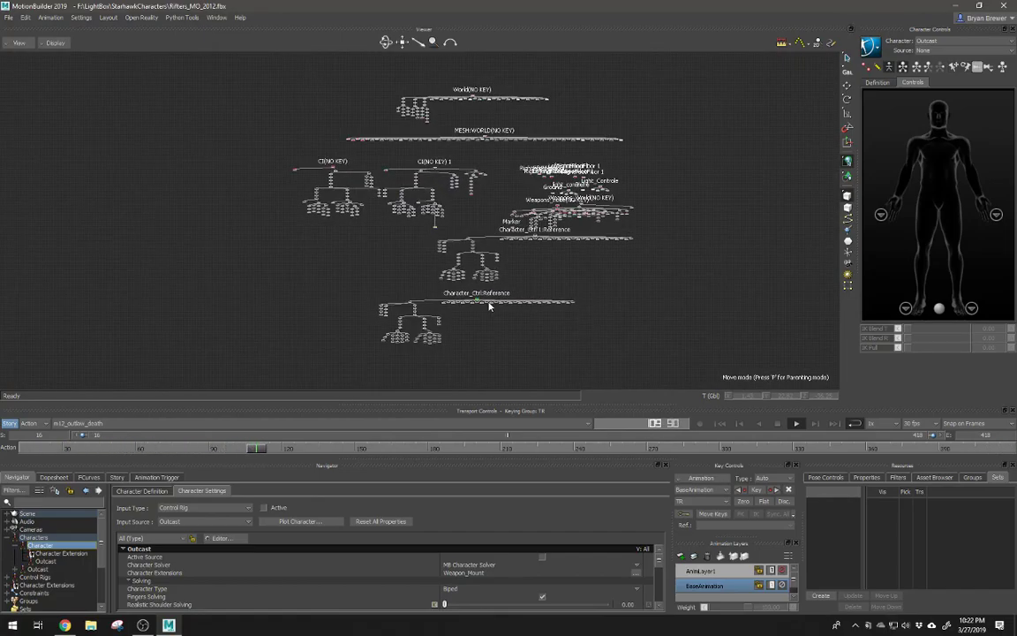
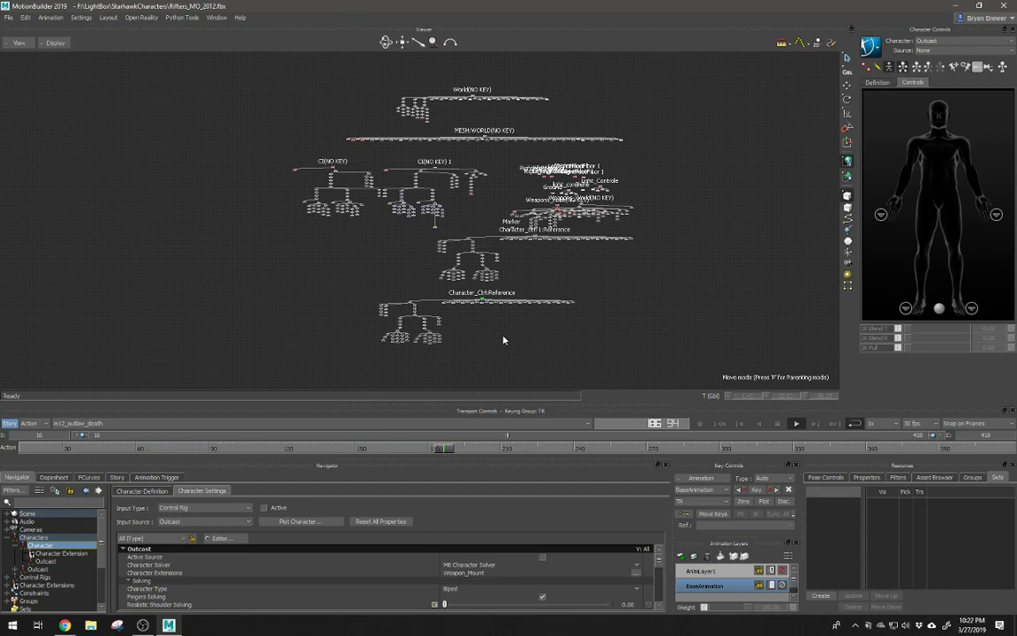
pyautogui.moveTo(503, 336)
pyautogui.mouseDown()
pyautogui.moveTo(554, 324)
pyautogui.moveTo(268, 253)
pyautogui.moveTo(523, 340)
pyautogui.moveTo(506, 331)
pyautogui.mouseUp()
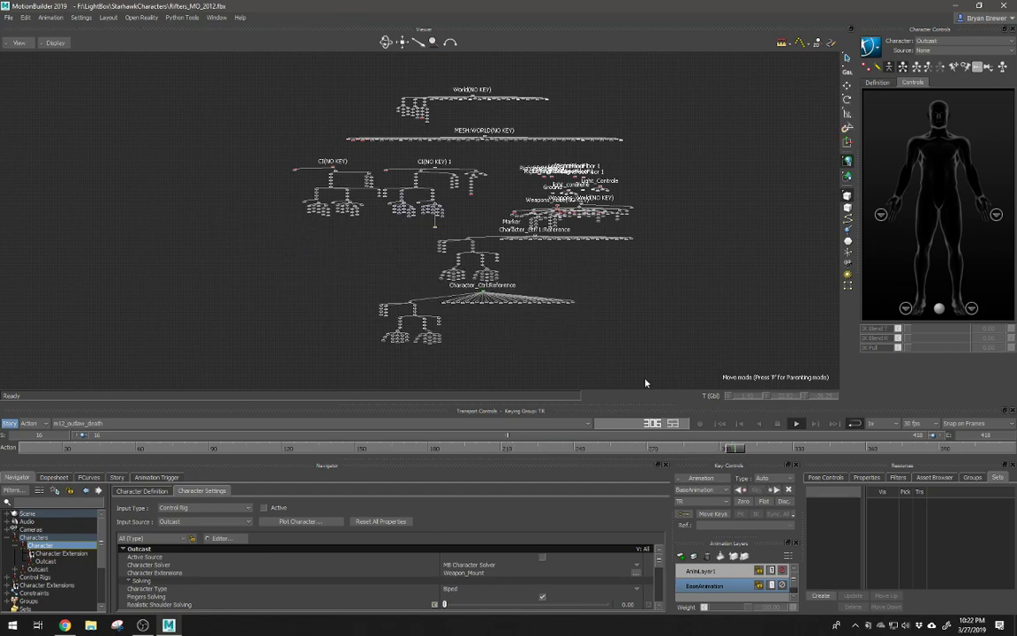
# Step: Select the entire Character_Ctrl:Reference hierarchy and move it farther down, away from the other hierarchies
pyautogui.scroll(-5, 649, 290)
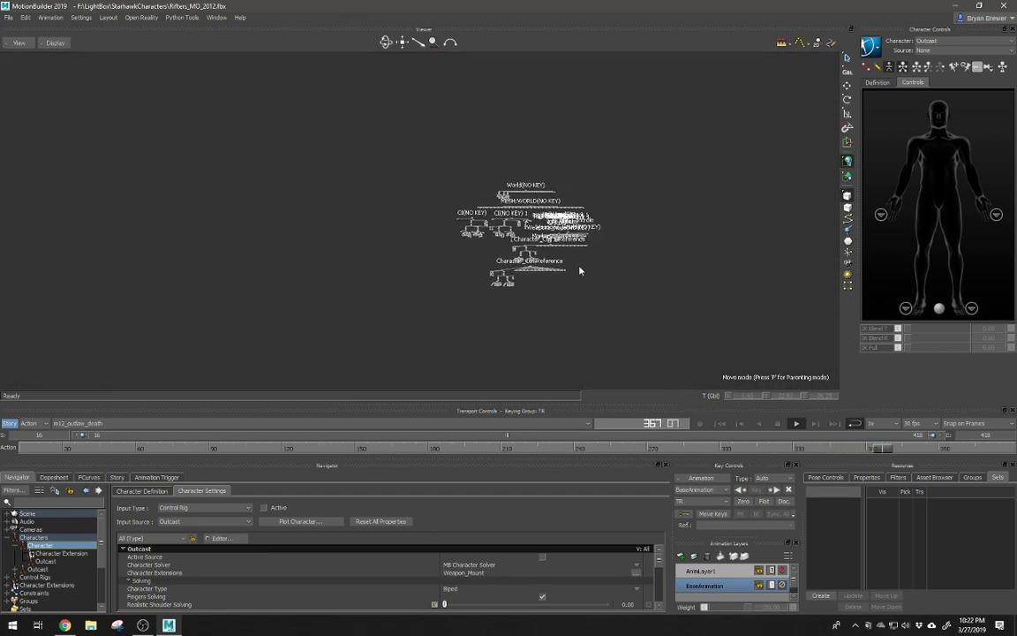
pyautogui.moveTo(510, 309); pyautogui.dragTo(459, 273)
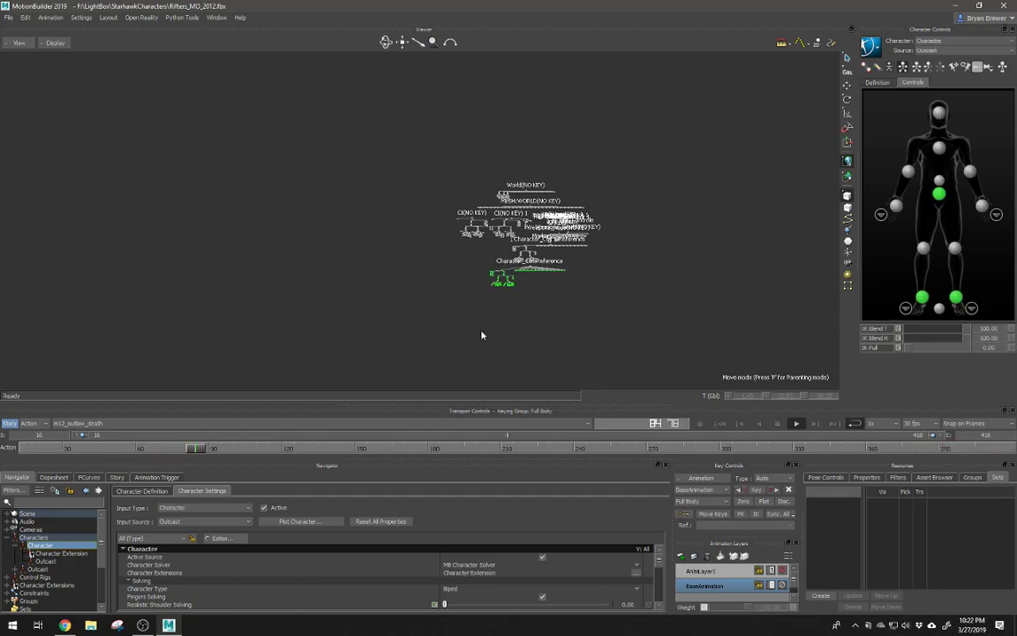
pyautogui.moveTo(481, 333); pyautogui.dragTo(541, 357)
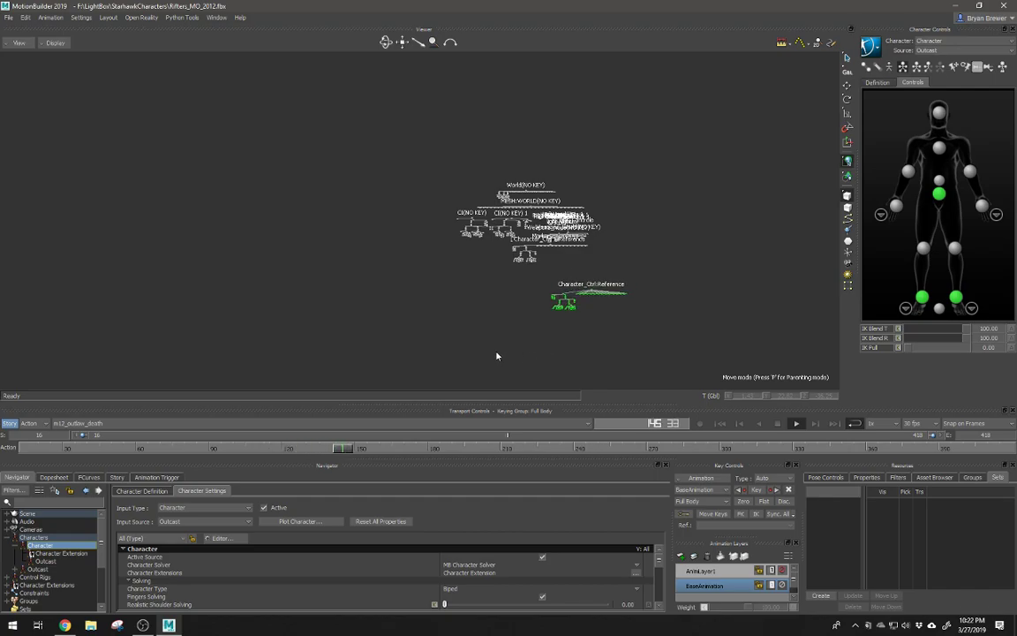
pyautogui.scroll(3, 653, 318)
pyautogui.scroll(3, 495, 289)
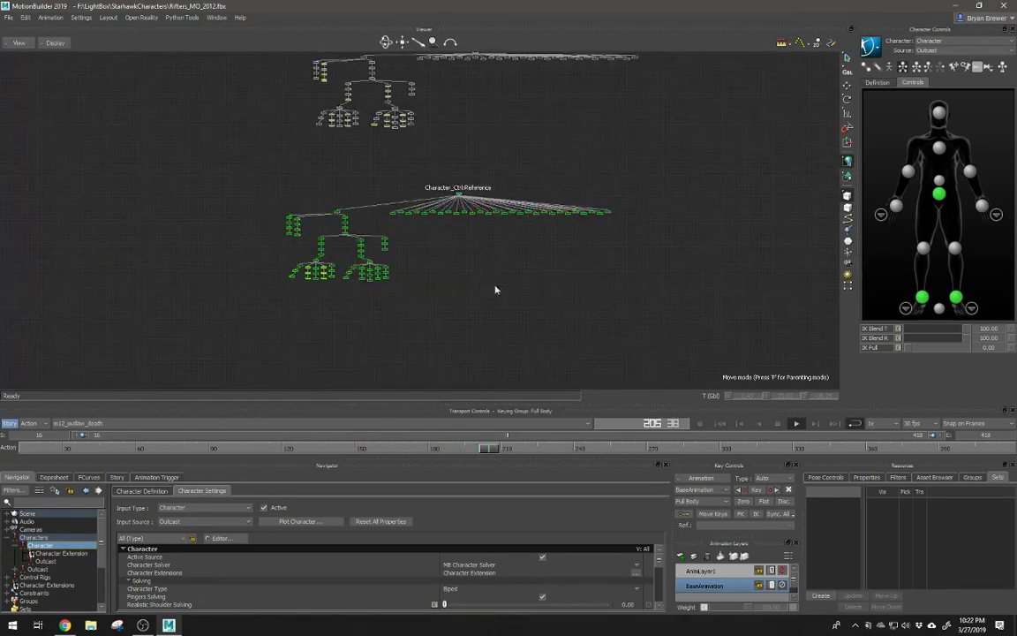
pyautogui.scroll(2, 548, 276)
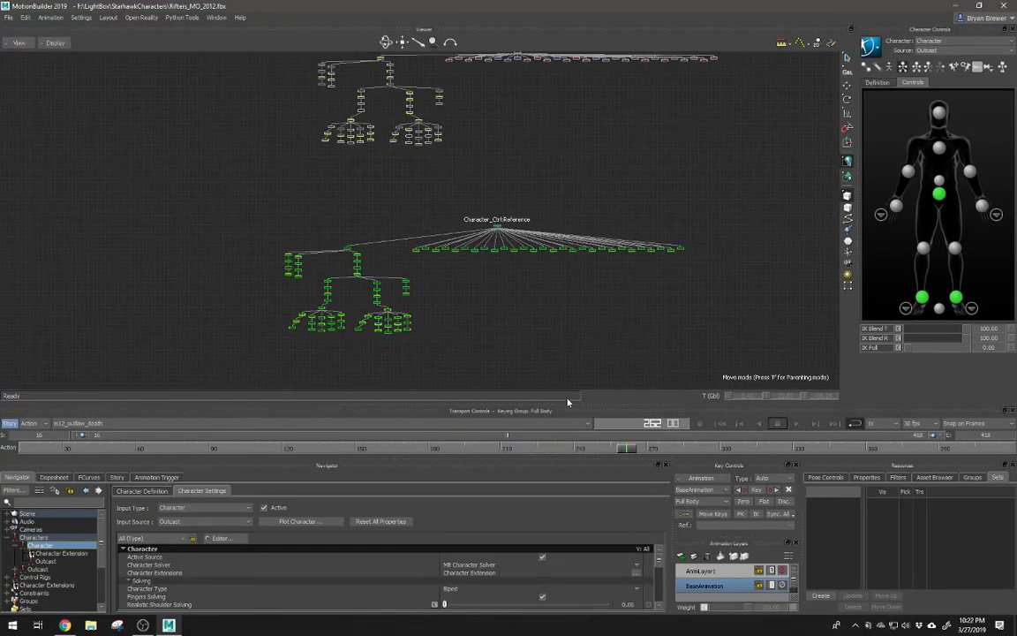
# Step: Select the whole Character_Ctrl:Reference hierarchy from its root node and clear the selection
pyautogui.moveTo(605, 304); pyautogui.dragTo(607, 305)
pyautogui.scroll(-3, 598, 300)
pyautogui.keyDown('alt'); pyautogui.moveTo(566, 297); pyautogui.dragTo(537, 288, button='middle'); pyautogui.keyUp('alt')
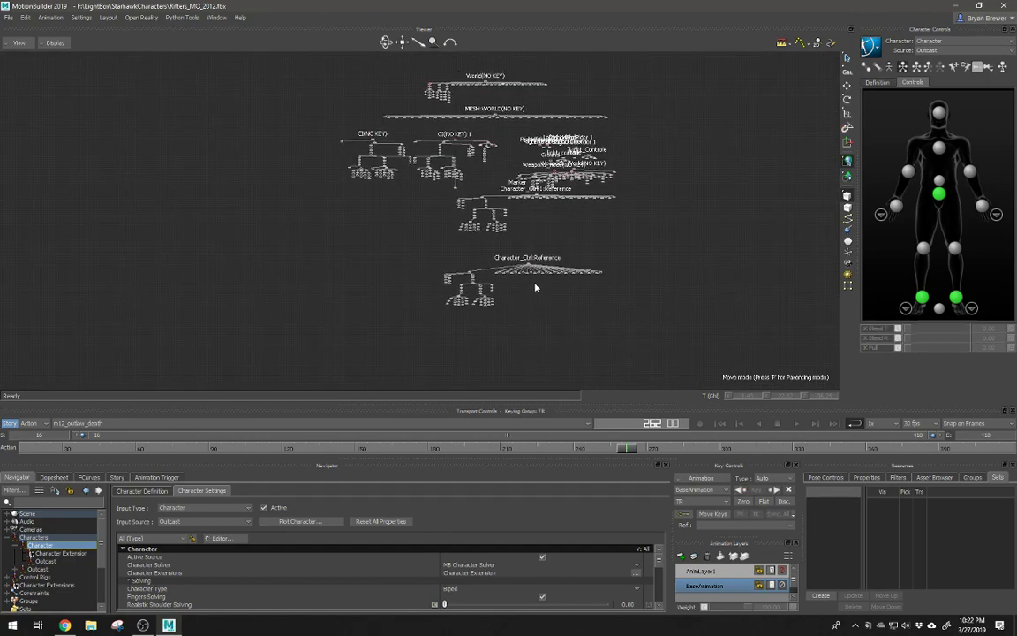
pyautogui.scroll(2, 536, 282)
pyautogui.moveTo(504, 251); pyautogui.dragTo(554, 251)
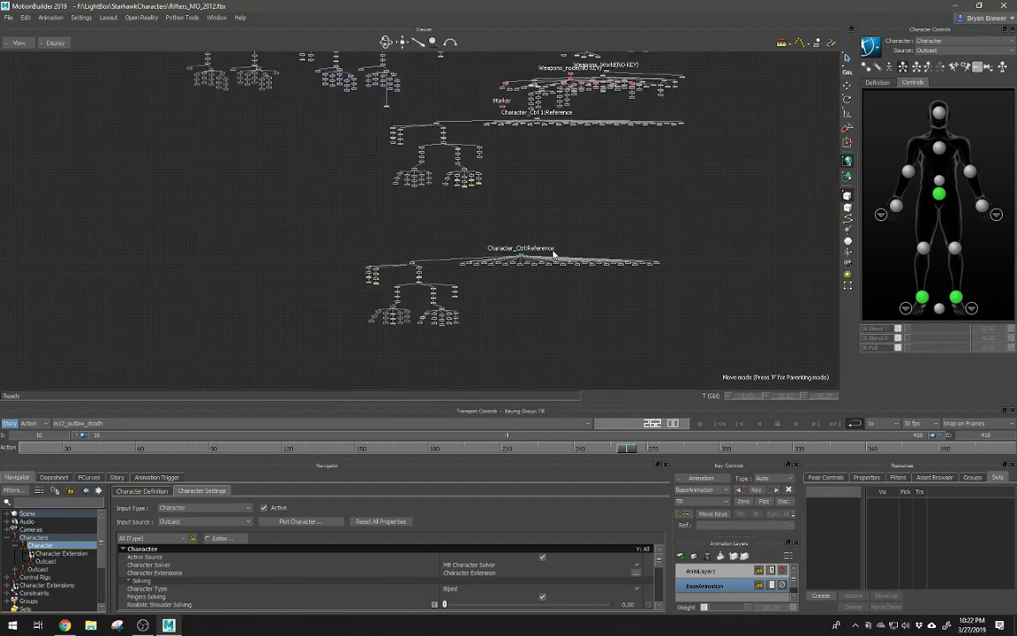
pyautogui.scroll(2, 546, 255)
pyautogui.scroll(2, 581, 218)
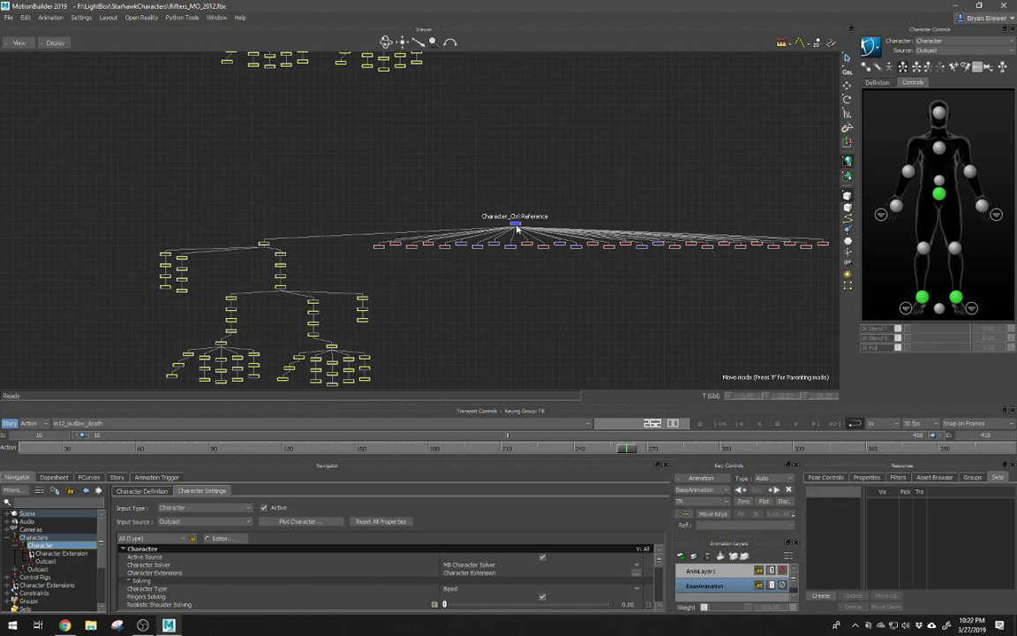
pyautogui.doubleClick(515, 224)
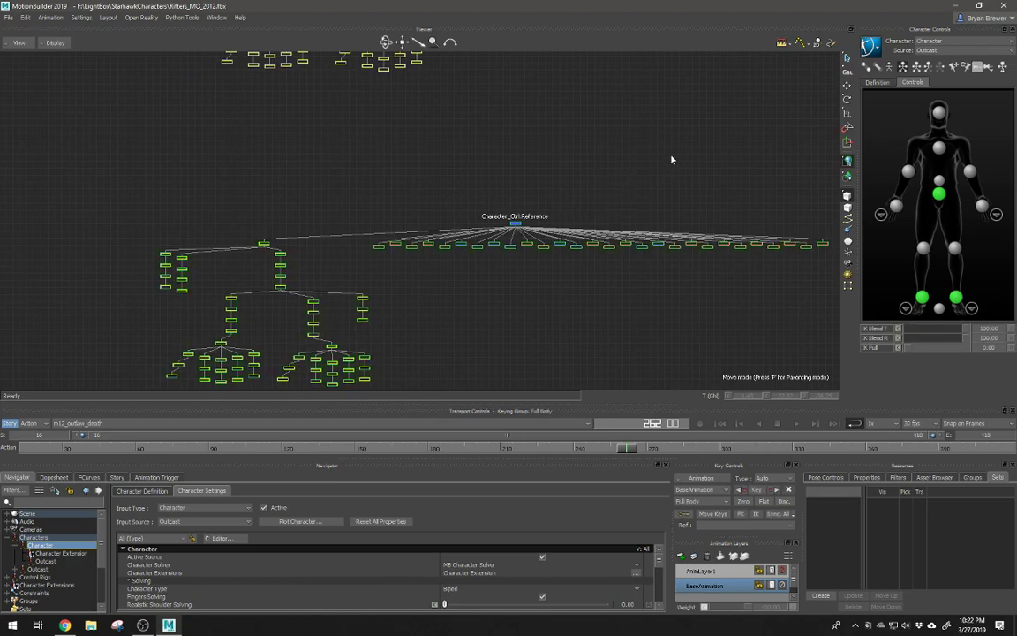
pyautogui.moveTo(670, 159); pyautogui.dragTo(681, 107, button='middle')
pyautogui.moveTo(630, 231); pyautogui.dragTo(559, 248)
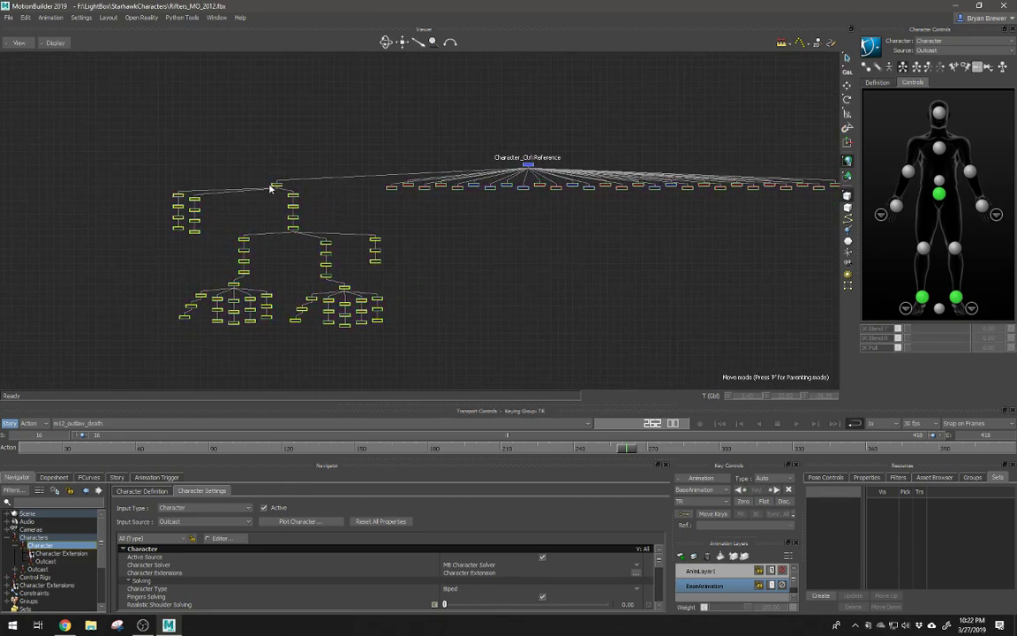
# Step: Select the Character_Ctrl hips branch with its descendants, select only the right shoulder branch, and clear the selection
pyautogui.click(274, 187)
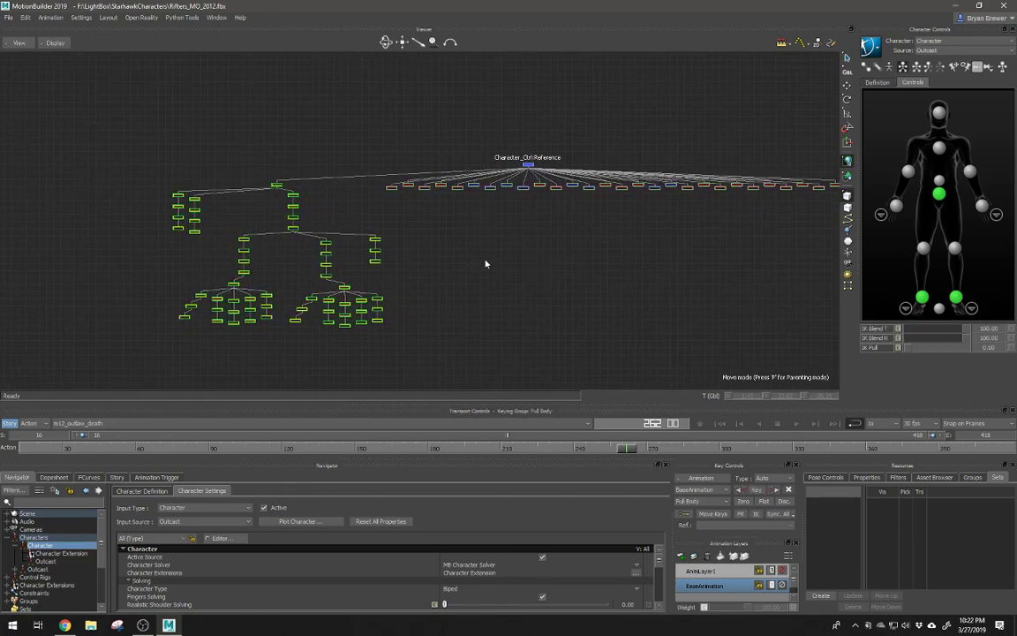
pyautogui.click(337, 248)
pyautogui.click(328, 249)
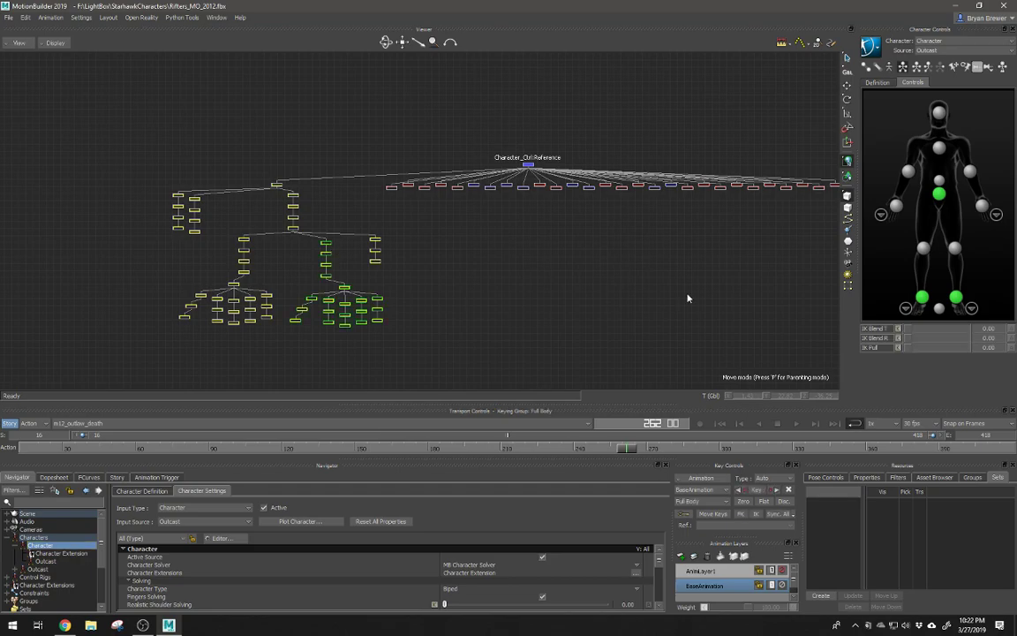
pyautogui.click(355, 281)
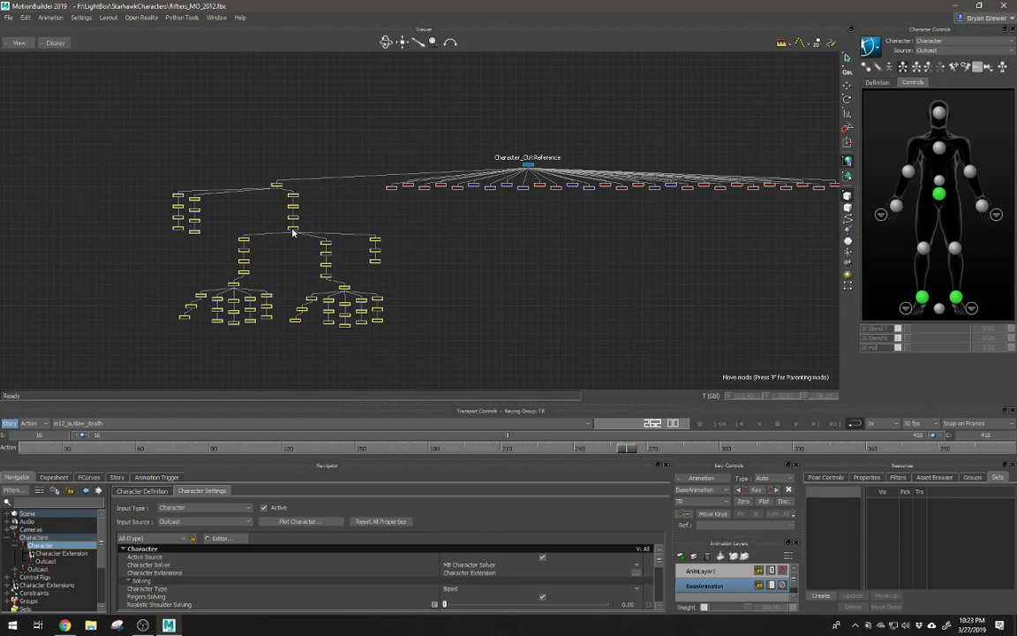
# Step: Select the single Character_Ctrl:Spine3 joint without its children and clear the selection
pyautogui.click(293, 229)
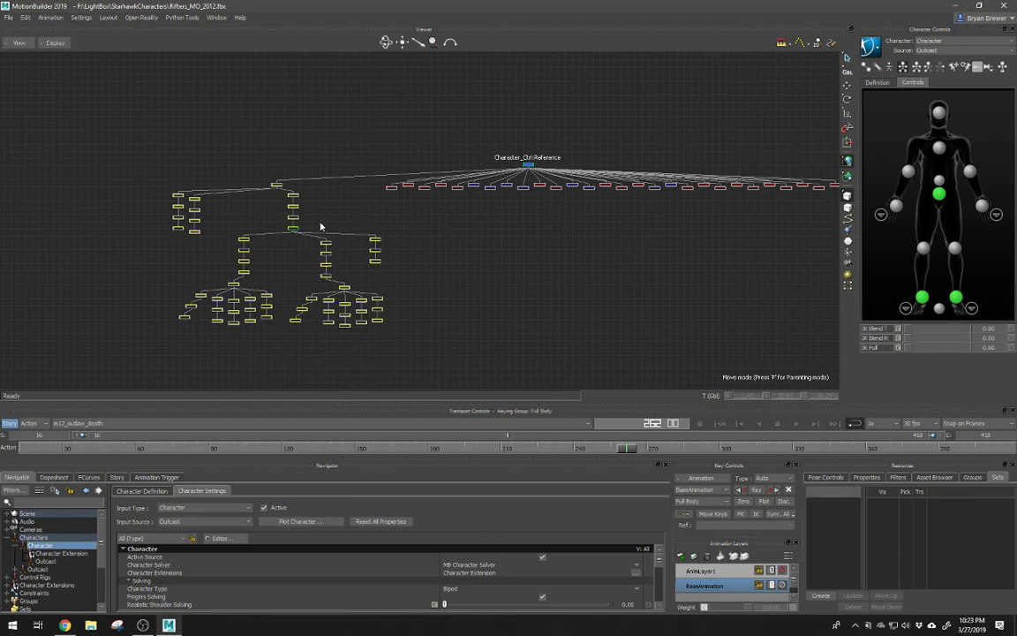
pyautogui.click(294, 229)
pyautogui.click(294, 230)
pyautogui.click(294, 230)
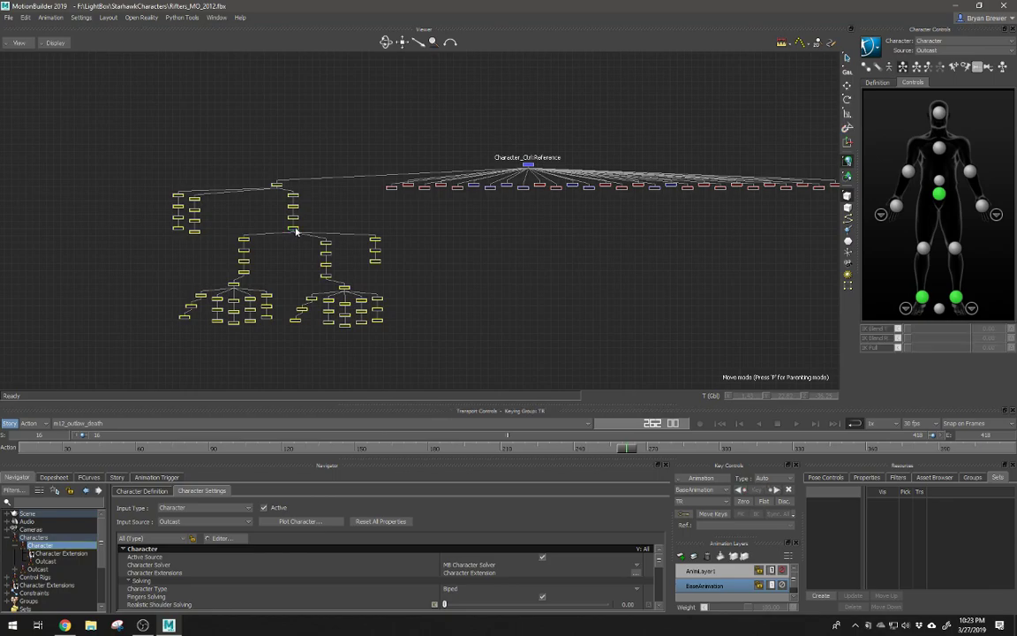
pyautogui.click(296, 230)
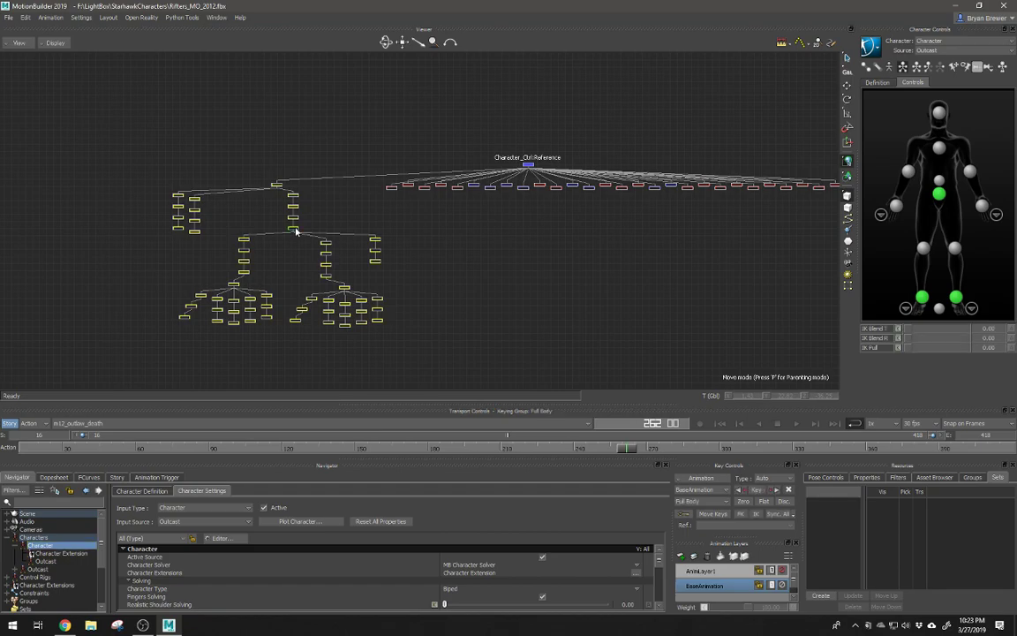
pyautogui.click(296, 230)
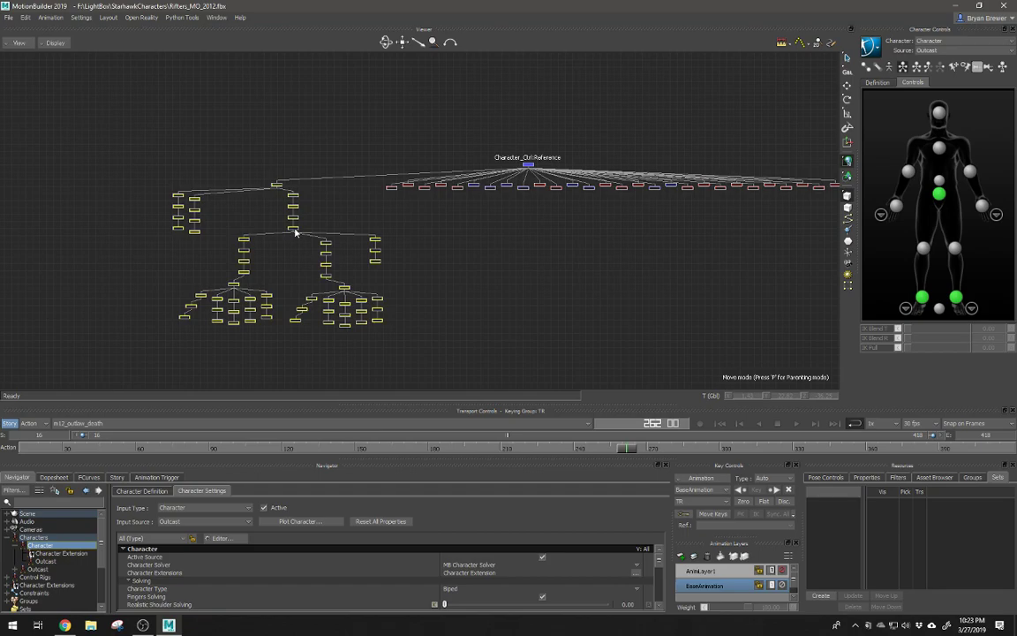
# Step: Select only the Character_Ctrl:RightForeArm joint in the right arm chain and clear the selection
pyautogui.keyDown('ctrl'); pyautogui.moveTo(328, 286); pyautogui.dragTo(430, 296); pyautogui.keyUp('ctrl')
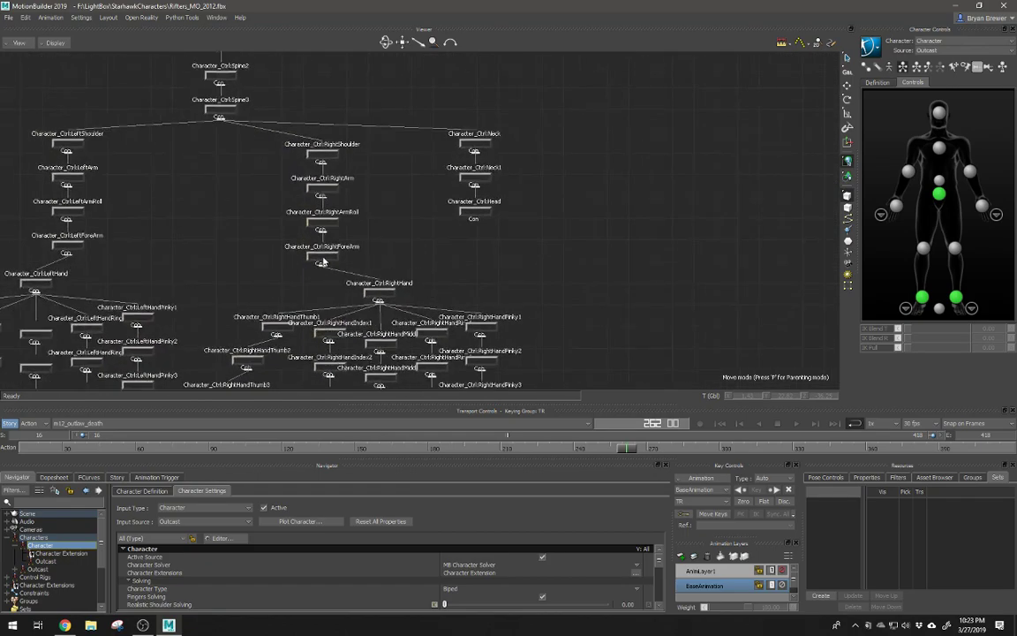
pyautogui.click(323, 261)
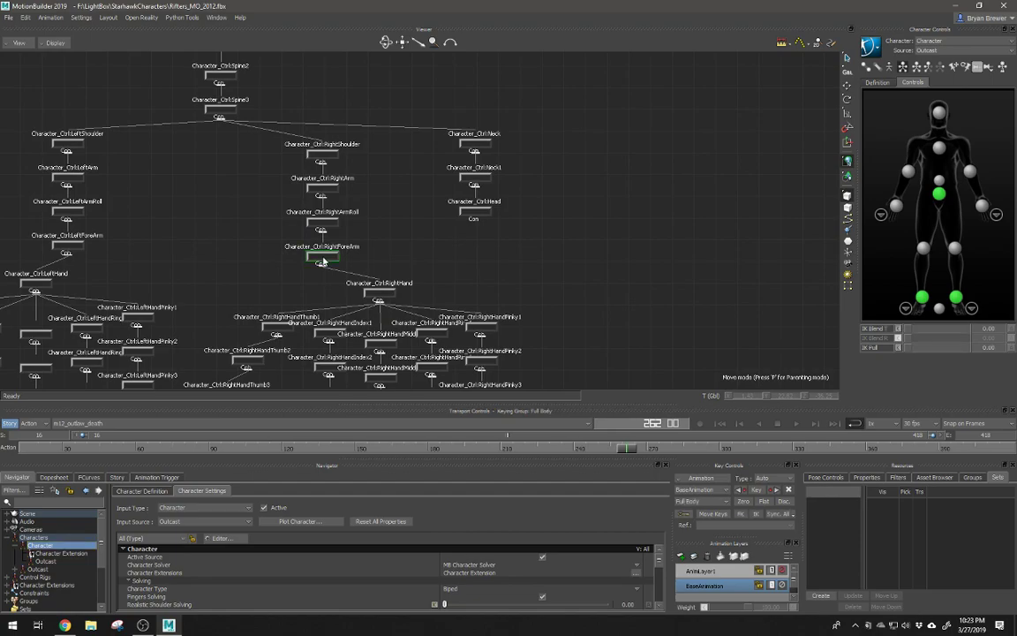
pyautogui.press('a')
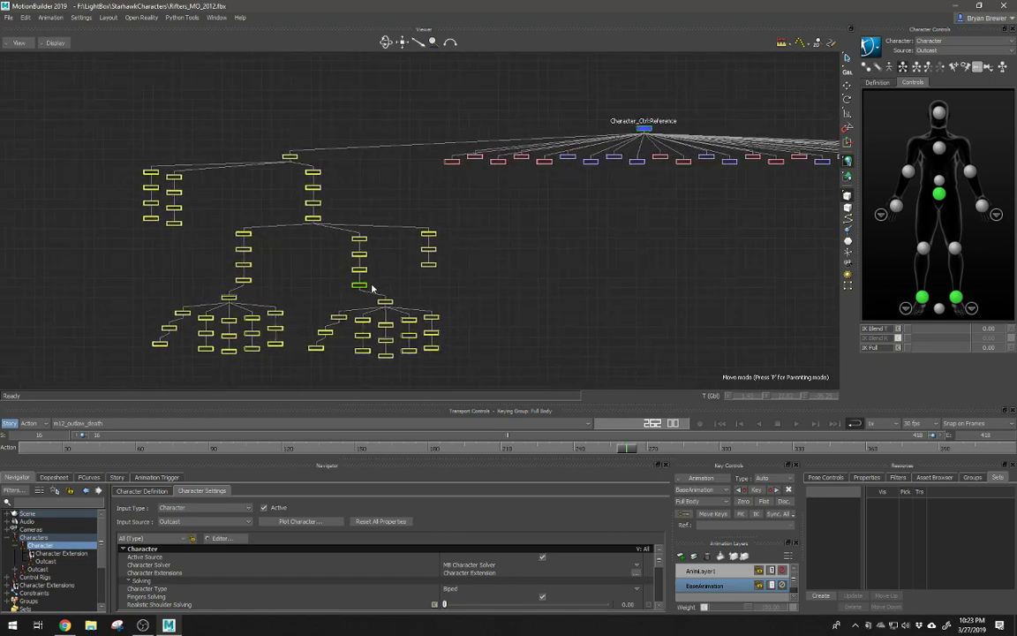
pyautogui.keyDown('ctrl'); pyautogui.moveTo(398, 290); pyautogui.dragTo(515, 279); pyautogui.keyUp('ctrl')
pyautogui.click(515, 279)
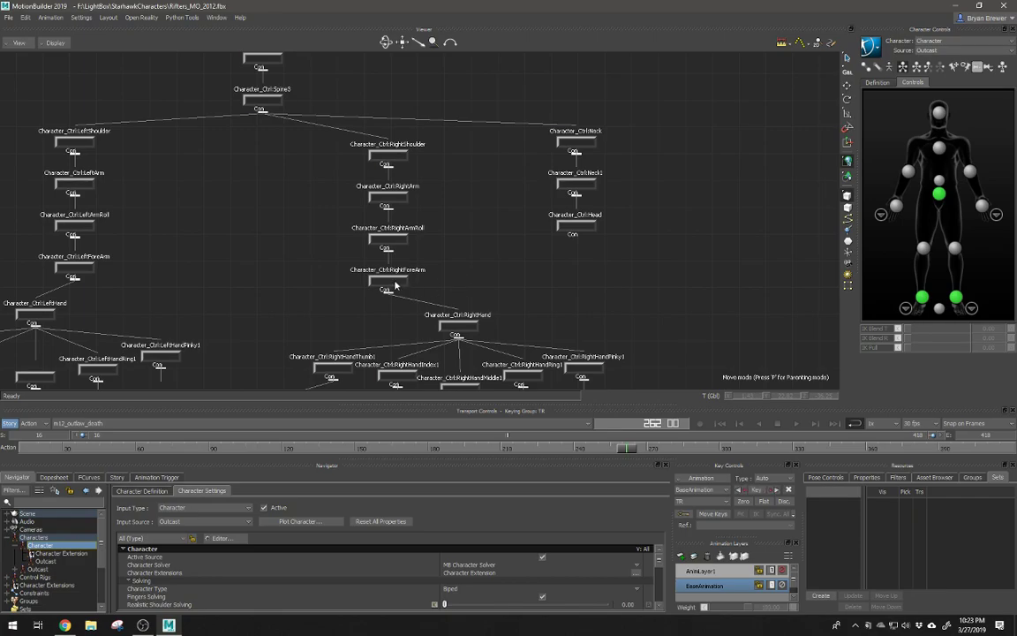
# Step: Examine the named joints of the Character_Ctrl right arm, hand and neck chains up close and within the whole hierarchy
pyautogui.keyDown('ctrl'); pyautogui.moveTo(496, 273); pyautogui.dragTo(397, 272); pyautogui.keyUp('ctrl')
pyautogui.keyDown('shift'); pyautogui.moveTo(497, 273); pyautogui.dragTo(408, 298); pyautogui.keyUp('shift')
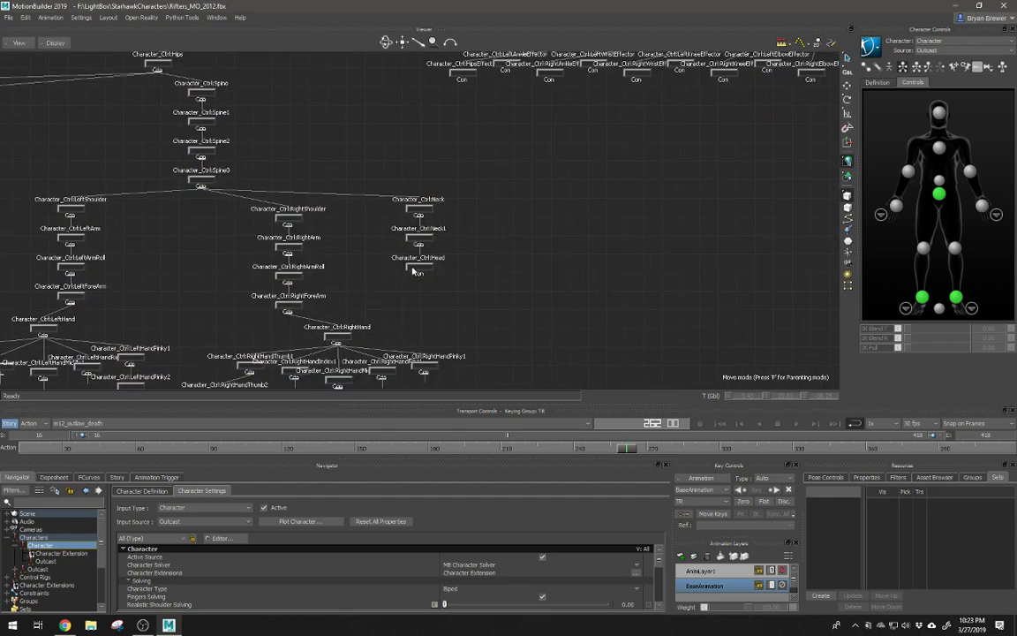
pyautogui.keyDown('ctrl'); pyautogui.moveTo(514, 235); pyautogui.dragTo(486, 243); pyautogui.keyUp('ctrl')
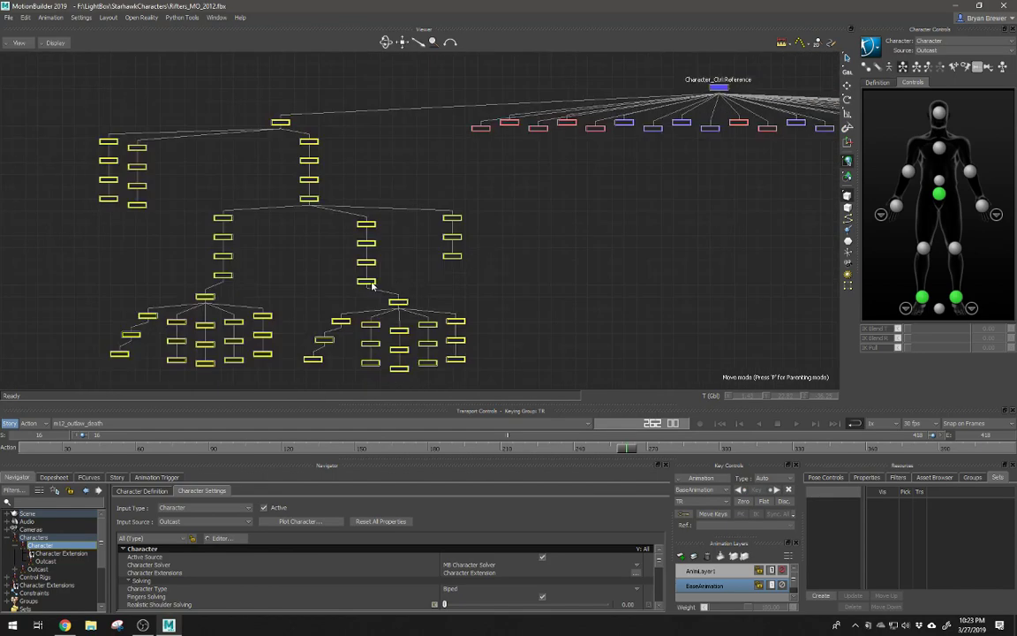
pyautogui.keyDown('ctrl'); pyautogui.moveTo(420, 310); pyautogui.dragTo(505, 328); pyautogui.keyUp('ctrl')
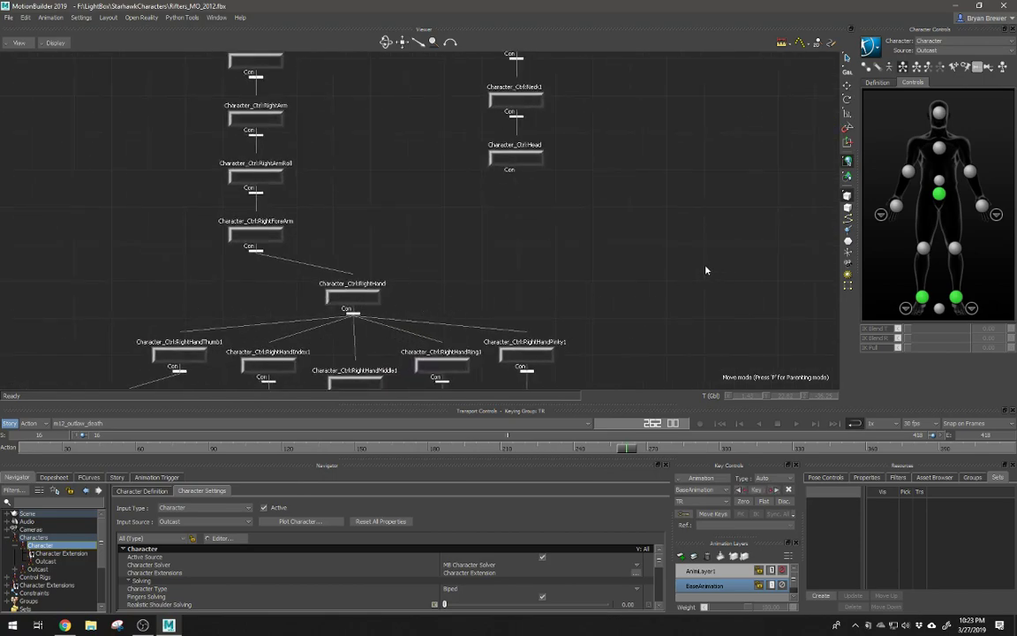
pyautogui.scroll(-5, 729, 252)
pyautogui.keyDown('shift'); pyautogui.moveTo(732, 230); pyautogui.dragTo(477, 279); pyautogui.keyUp('shift')
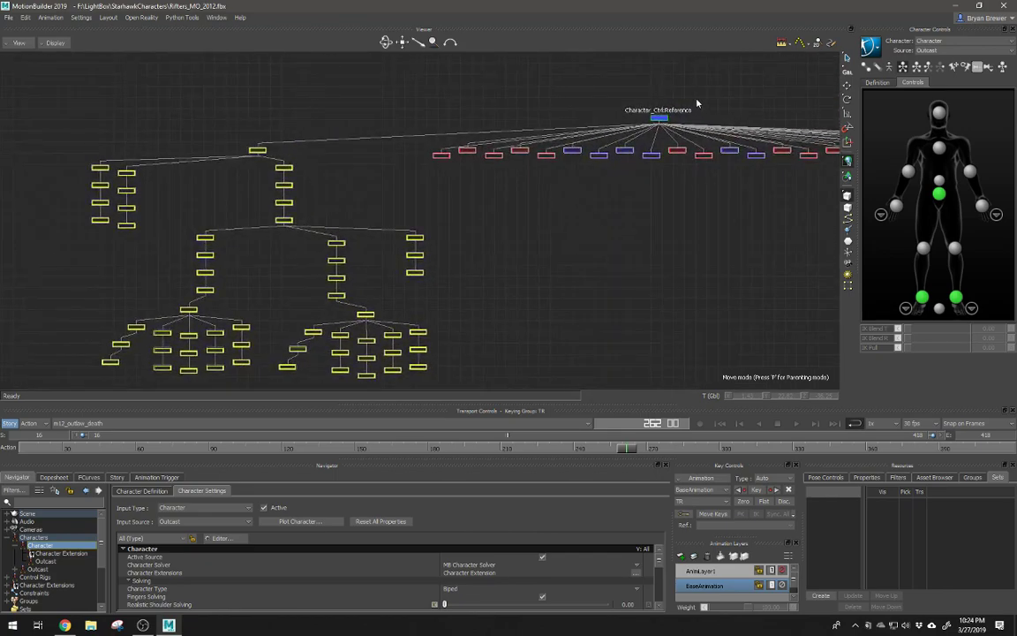
pyautogui.keyDown('shift'); pyautogui.moveTo(554, 216); pyautogui.dragTo(595, 184); pyautogui.keyUp('shift')
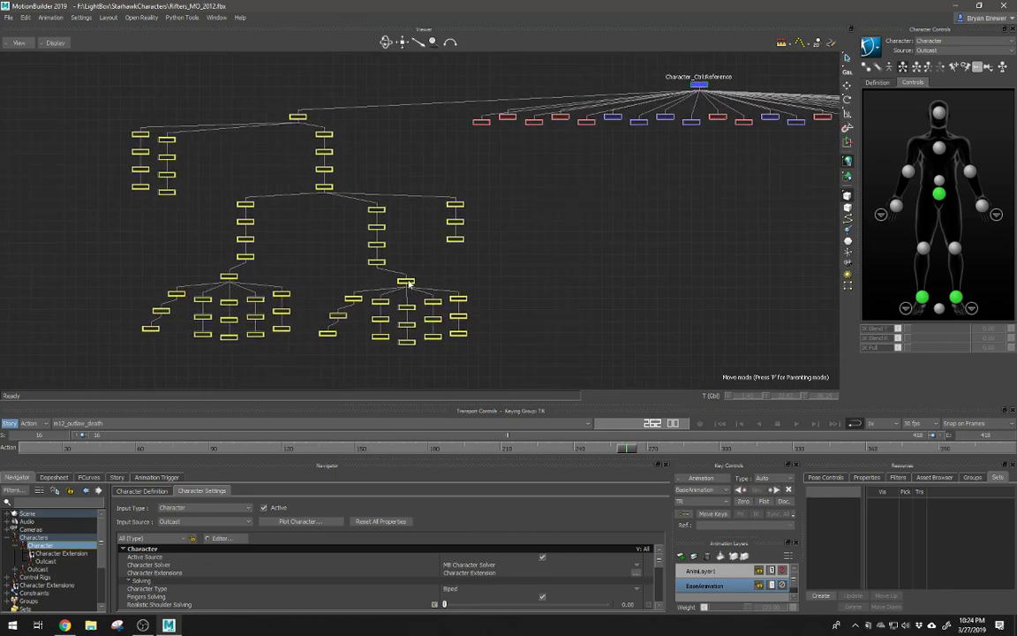
# Step: Select the parent chain from the right middle fingertip up to the hips, select the head joint, and clear the selection
pyautogui.click(404, 343)
pyautogui.click(411, 376)
pyautogui.click(406, 344)
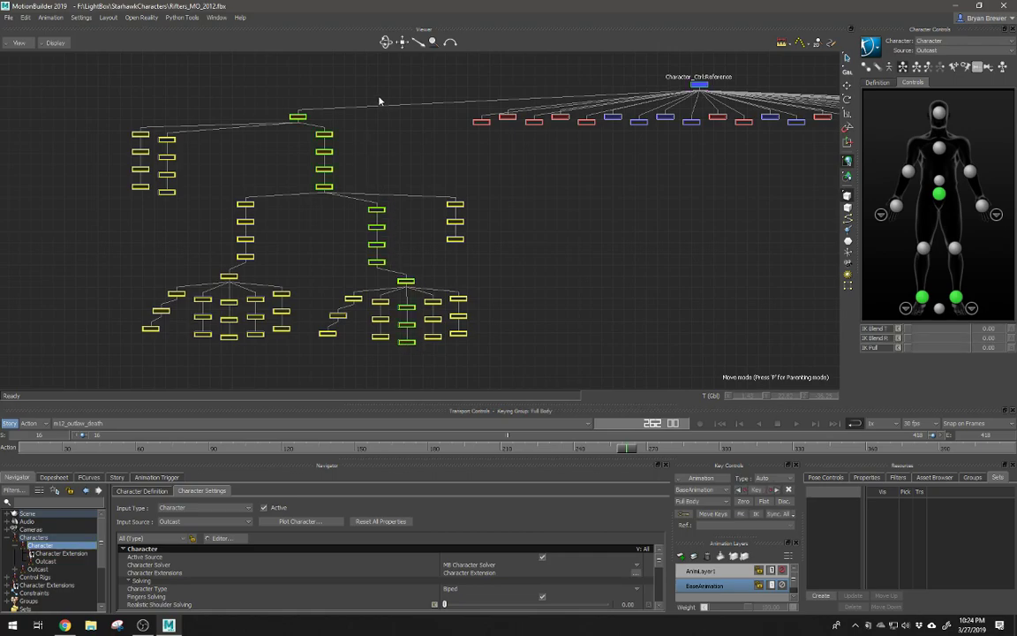
pyautogui.click(523, 350)
pyautogui.click(453, 238)
pyautogui.click(545, 265)
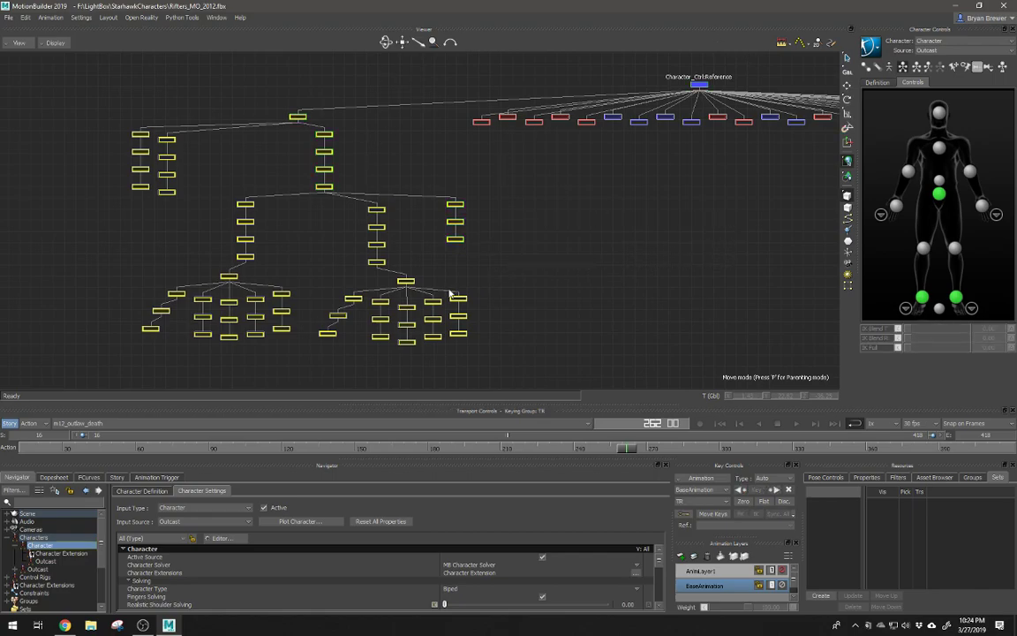
# Step: Select the hips joint with all its descendants, select the spine chain from Spine3 up to the hips, and clear the selection
pyautogui.doubleClick(295, 120)
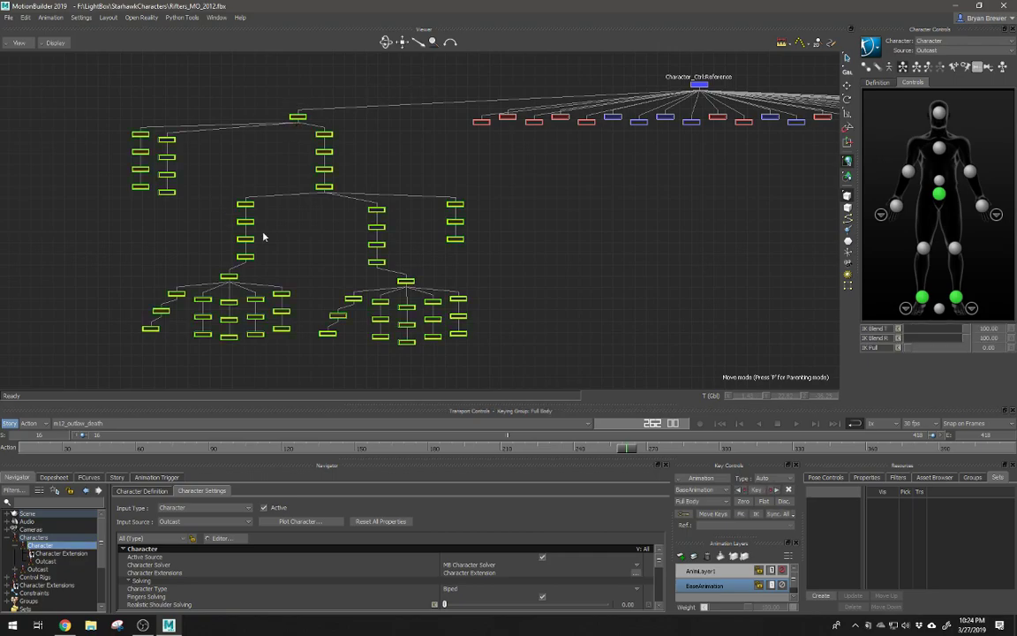
pyautogui.click(374, 276)
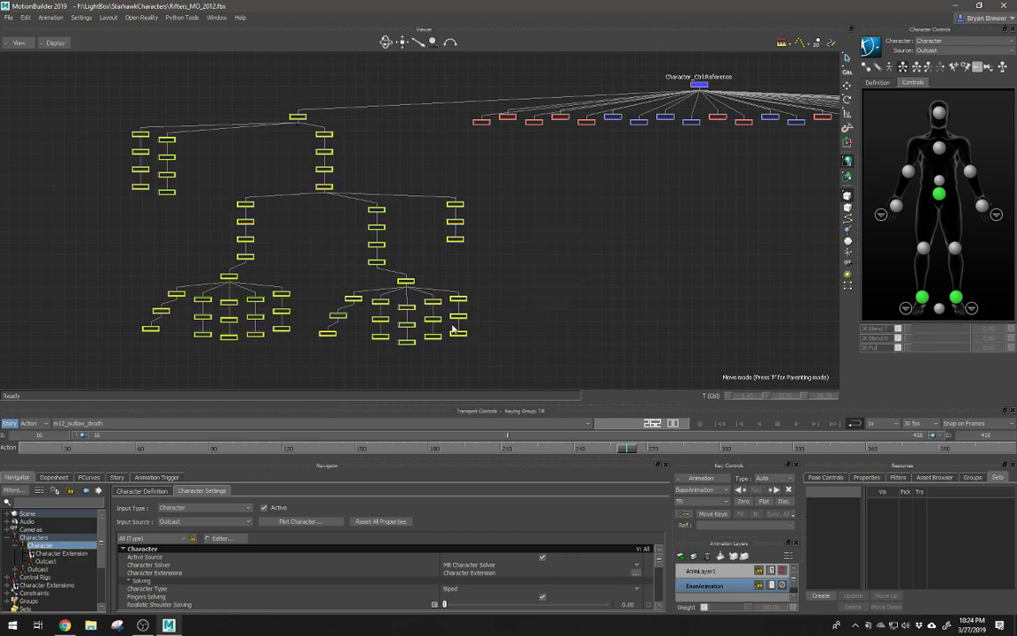
pyautogui.click(324, 188)
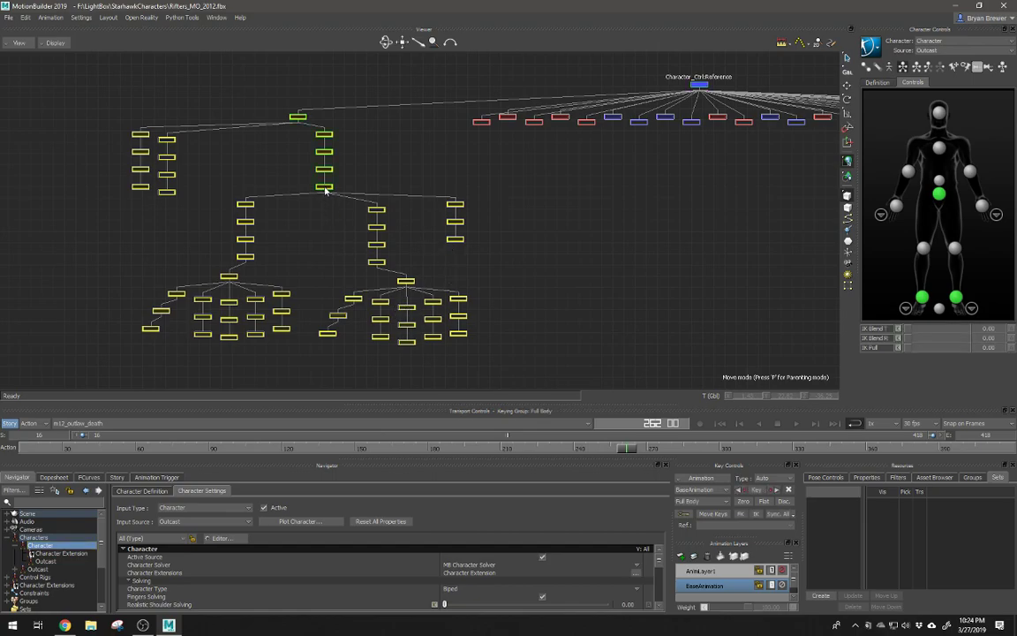
pyautogui.moveTo(517, 189); pyautogui.dragTo(500, 203)
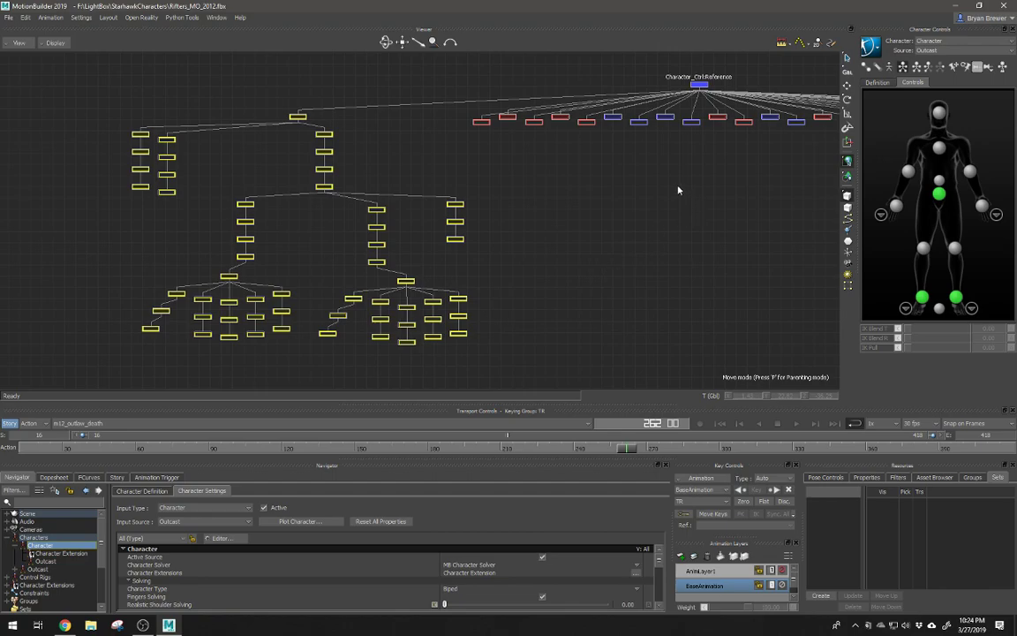
# Step: Select the Character_Ctrl:Reference root with its branches, clear the selection, and review all scene hierarchies together
pyautogui.click(699, 85)
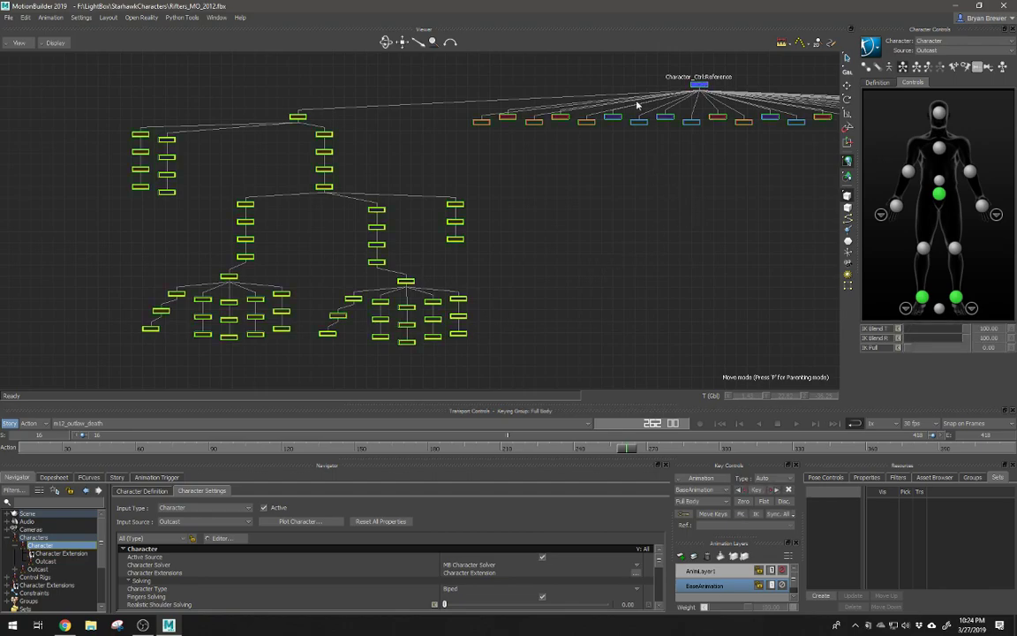
pyautogui.keyDown('shift'); pyautogui.moveTo(594, 279); pyautogui.dragTo(533, 290); pyautogui.keyUp('shift')
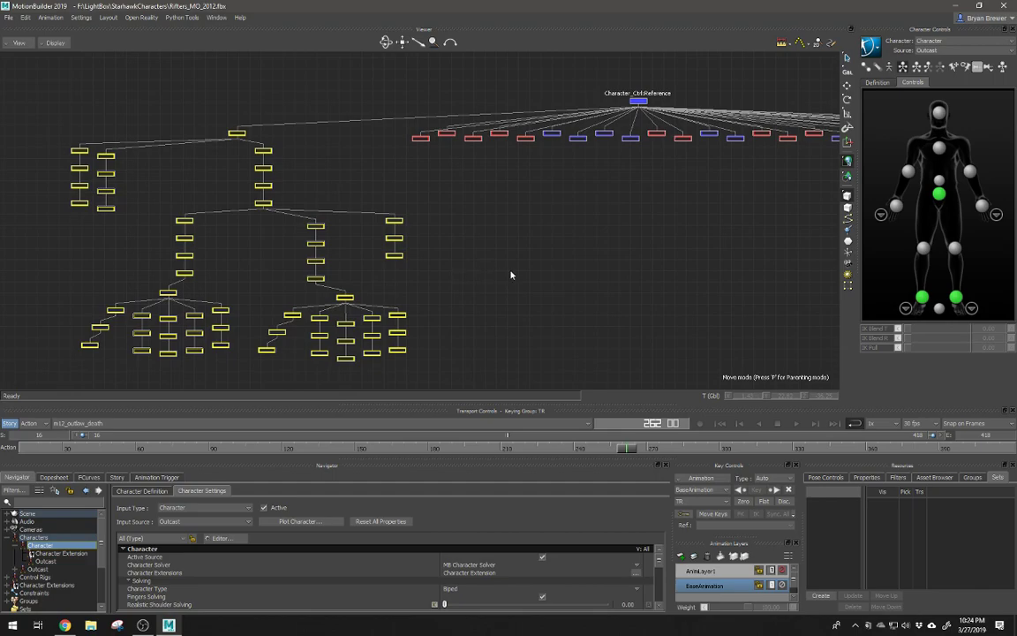
pyautogui.keyDown('ctrl'); pyautogui.moveTo(606, 236); pyautogui.dragTo(534, 240); pyautogui.keyUp('ctrl')
pyautogui.keyDown('ctrl'); pyautogui.moveTo(534, 241); pyautogui.dragTo(552, 215); pyautogui.keyUp('ctrl')
pyautogui.scroll(-2, 553, 214)
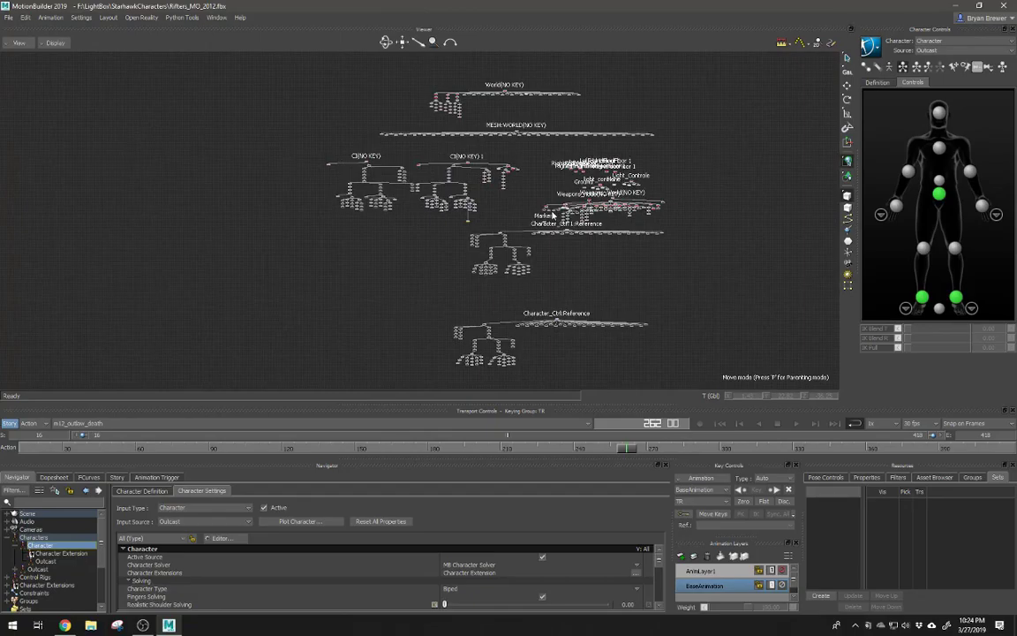
pyautogui.moveTo(636, 262)
pyautogui.keyDown('ctrl'); pyautogui.mouseDown()
pyautogui.moveTo(669, 263)
pyautogui.moveTo(626, 254)
pyautogui.moveTo(647, 252)
pyautogui.mouseUp(); pyautogui.keyUp('ctrl')
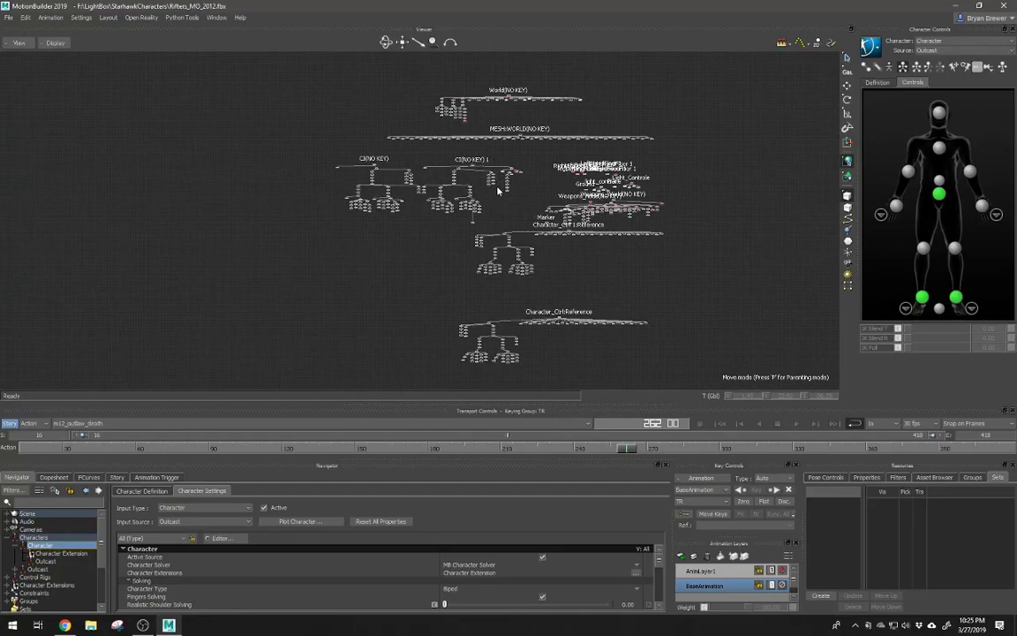
# Step: Move CI(NO KEY) up beside World(NO KEY) and scatter groups of nodes from the CI(NO KEY) 1 and Character_Ctrl 1:Reference area
pyautogui.moveTo(468, 180); pyautogui.dragTo(417, 190)
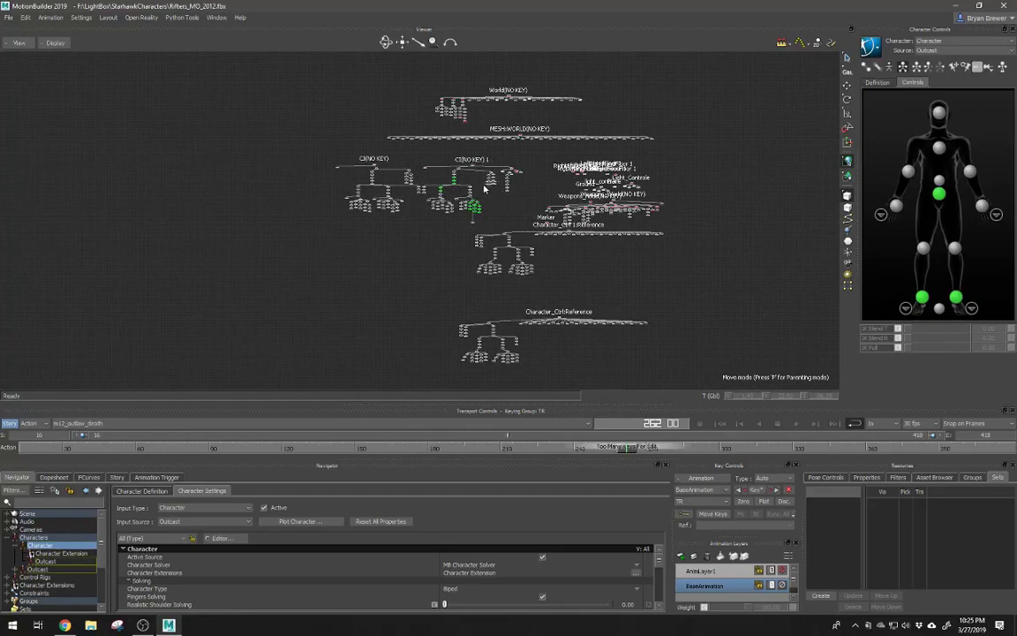
pyautogui.moveTo(499, 272); pyautogui.dragTo(267, 95)
pyautogui.moveTo(345, 184); pyautogui.dragTo(550, 108)
pyautogui.moveTo(495, 186)
pyautogui.mouseDown()
pyautogui.moveTo(548, 256)
pyautogui.moveTo(608, 274)
pyautogui.mouseUp()
pyautogui.moveTo(606, 276); pyautogui.dragTo(492, 232)
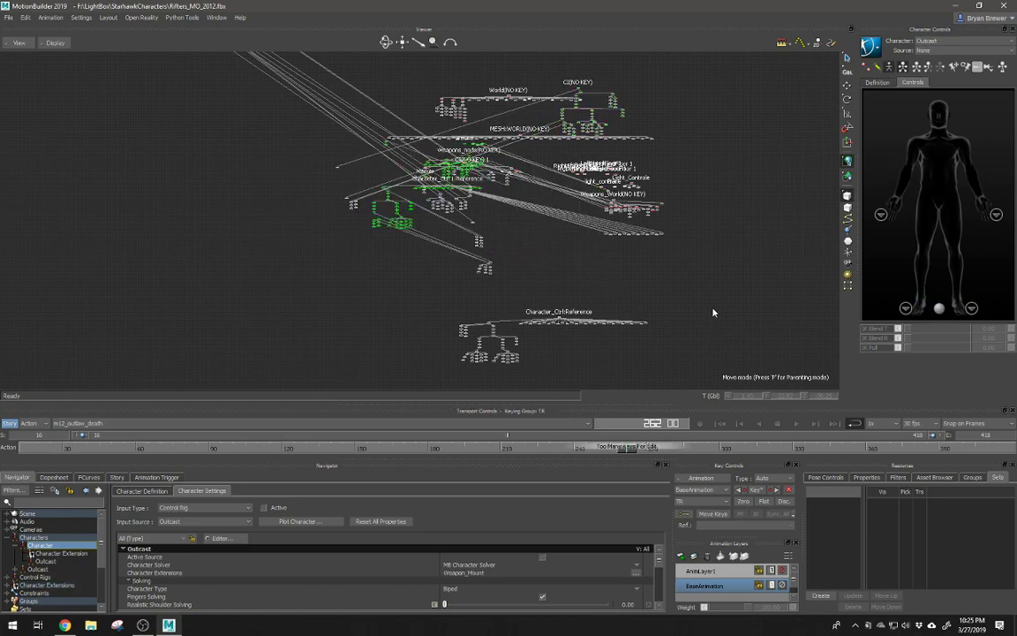
# Step: Arrange all schematic nodes horizontally, and rearrange them all vertically
pyautogui.rightClick(625, 266)
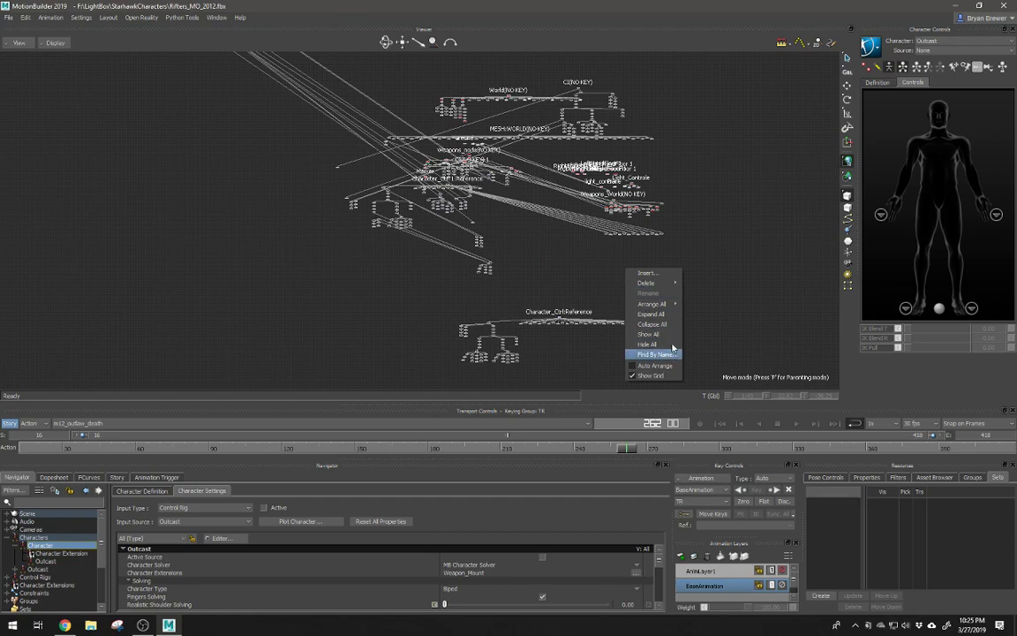
pyautogui.moveTo(672, 306)
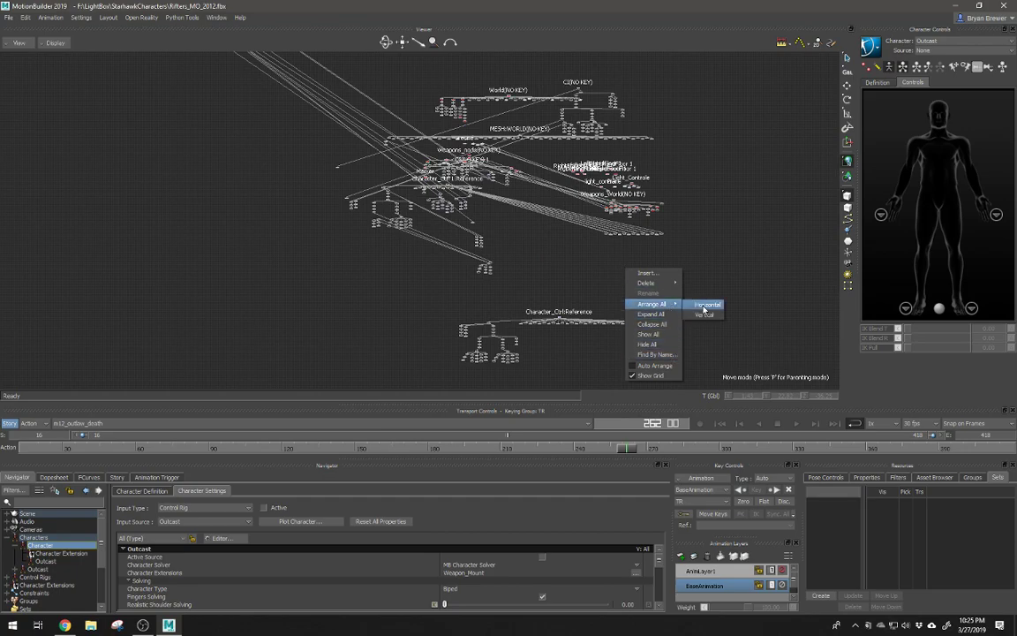
pyautogui.click(703, 305)
pyautogui.scroll(-3, 679, 242)
pyautogui.rightClick(676, 270)
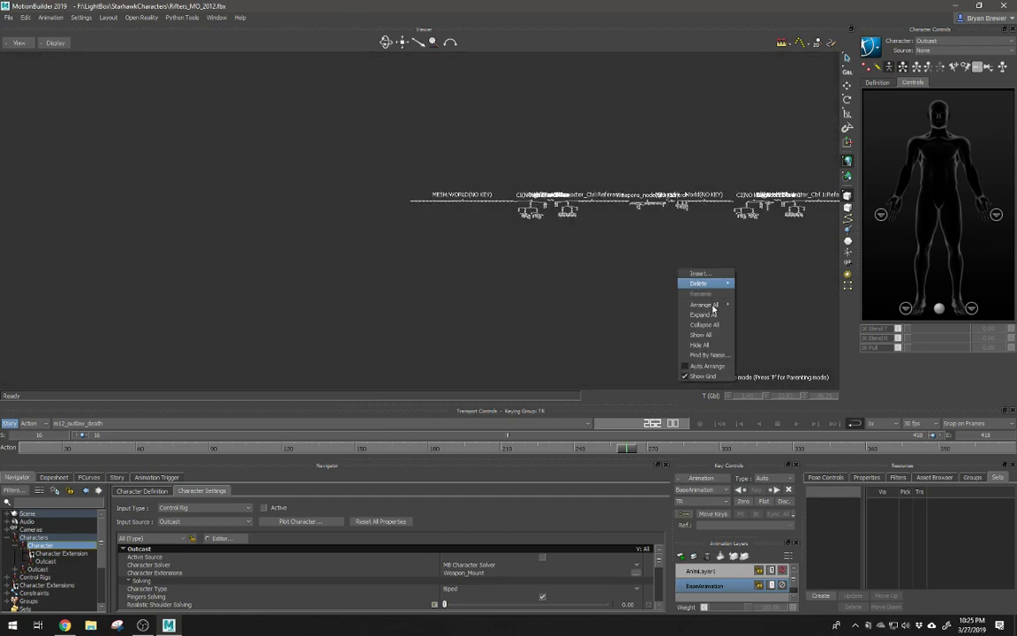
pyautogui.moveTo(713, 305)
pyautogui.click(755, 311)
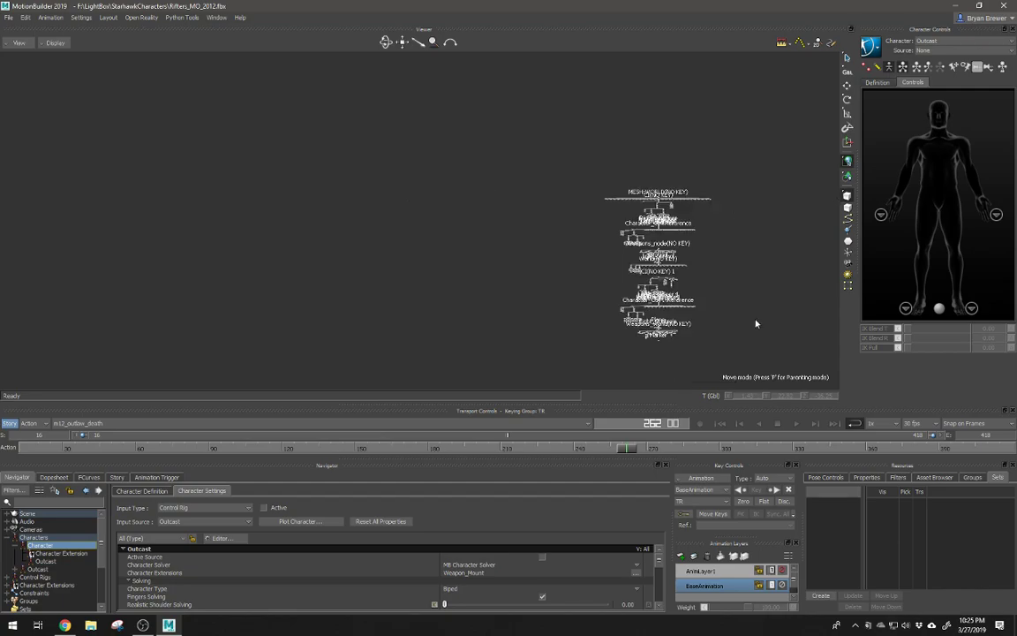
# Step: Examine the stacked hierarchies in the schematic view, from MESH:WORLD(NO KEY) down to Marker
pyautogui.scroll(5, 777, 321)
pyautogui.moveTo(712, 318); pyautogui.dragTo(738, 281, button='middle')
pyautogui.scroll(-2, 739, 278)
pyautogui.moveTo(751, 234); pyautogui.dragTo(588, 211, button='middle')
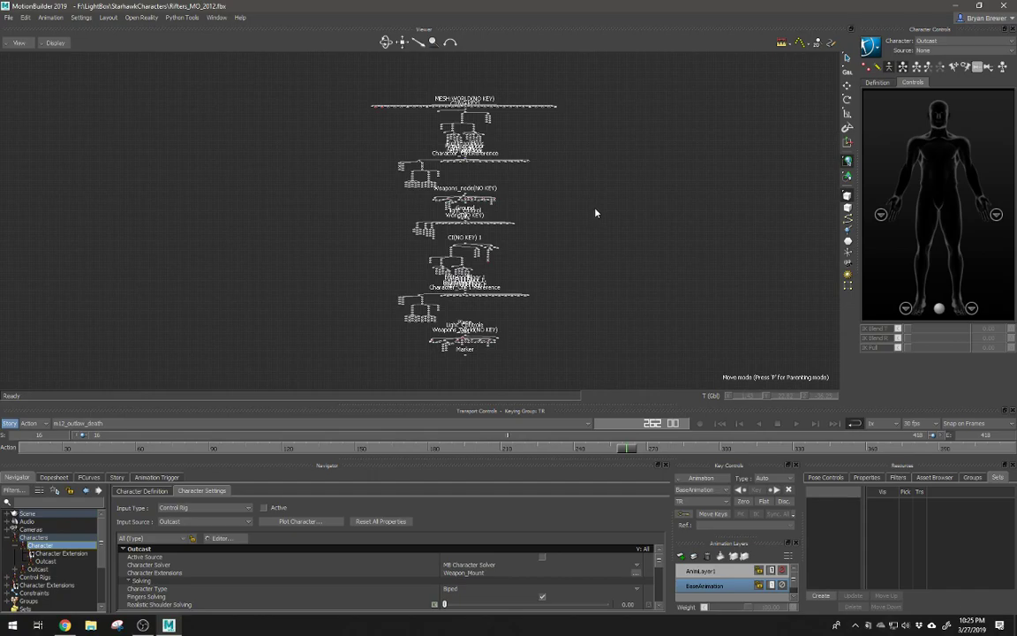
pyautogui.scroll(-2, 717, 223)
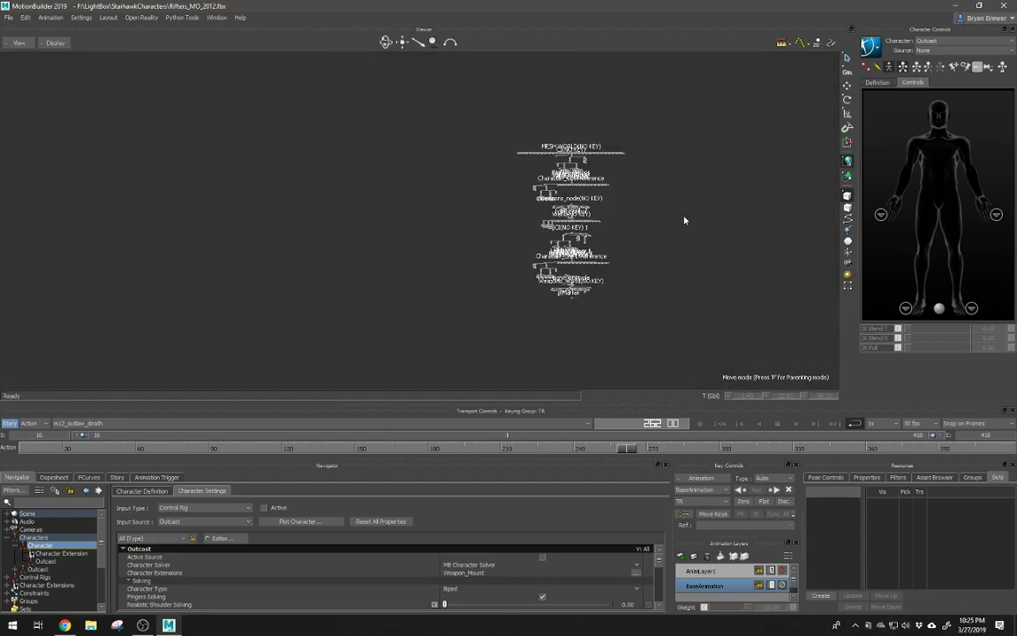
pyautogui.moveTo(651, 220); pyautogui.dragTo(570, 225, button='middle')
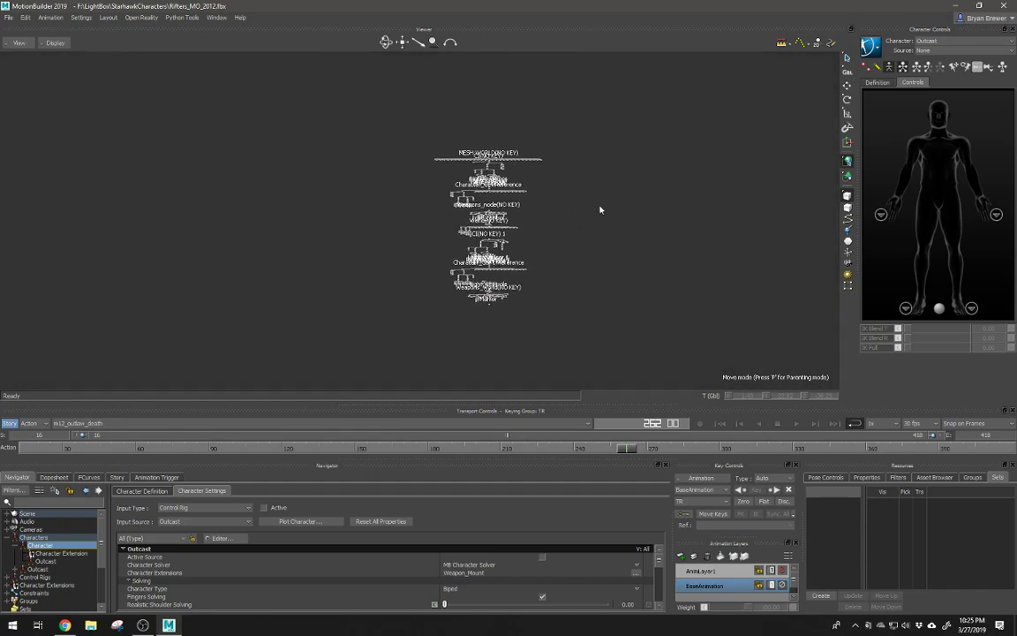
pyautogui.scroll(2, 618, 210)
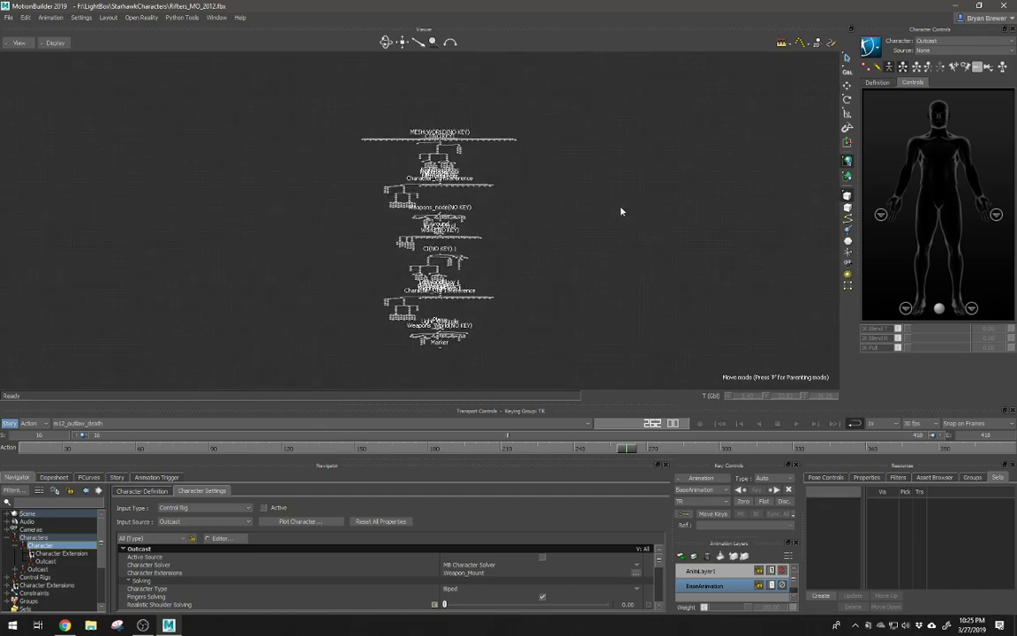
# Step: Switch the viewer to the perspective view and frame the kneeling character from the front together with the weapon
pyautogui.hotkey('ctrl', 'e')
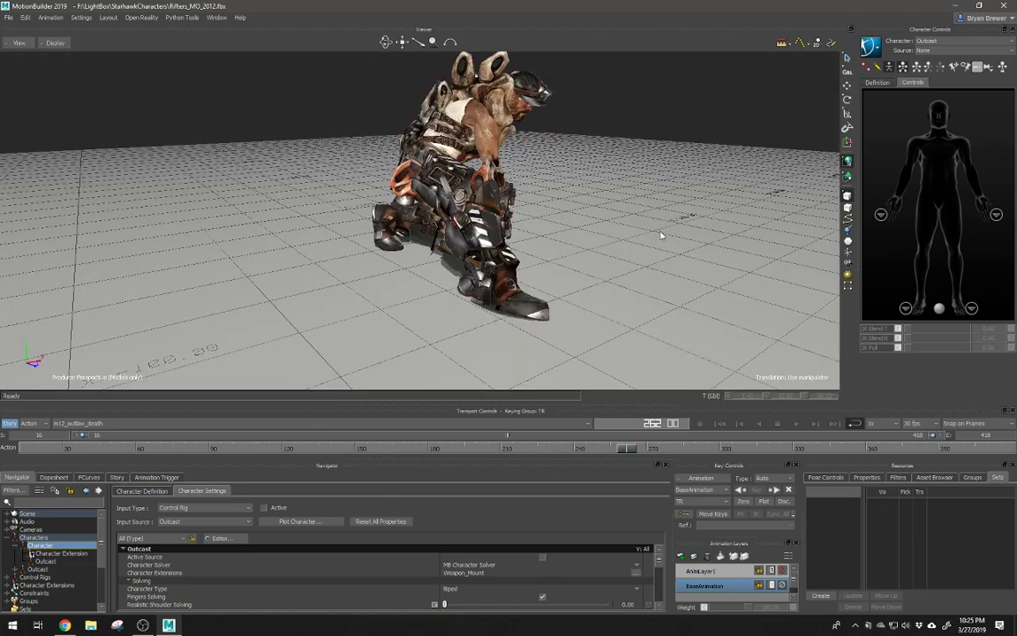
pyautogui.scroll(-2, 570, 208)
pyautogui.keyDown('alt'); pyautogui.moveTo(560, 205); pyautogui.dragTo(501, 206); pyautogui.keyUp('alt')
pyautogui.keyDown('alt'); pyautogui.moveTo(502, 207); pyautogui.dragTo(470, 211, button='middle'); pyautogui.keyUp('alt')
pyautogui.keyDown('alt'); pyautogui.moveTo(470, 211); pyautogui.dragTo(488, 206); pyautogui.keyUp('alt')
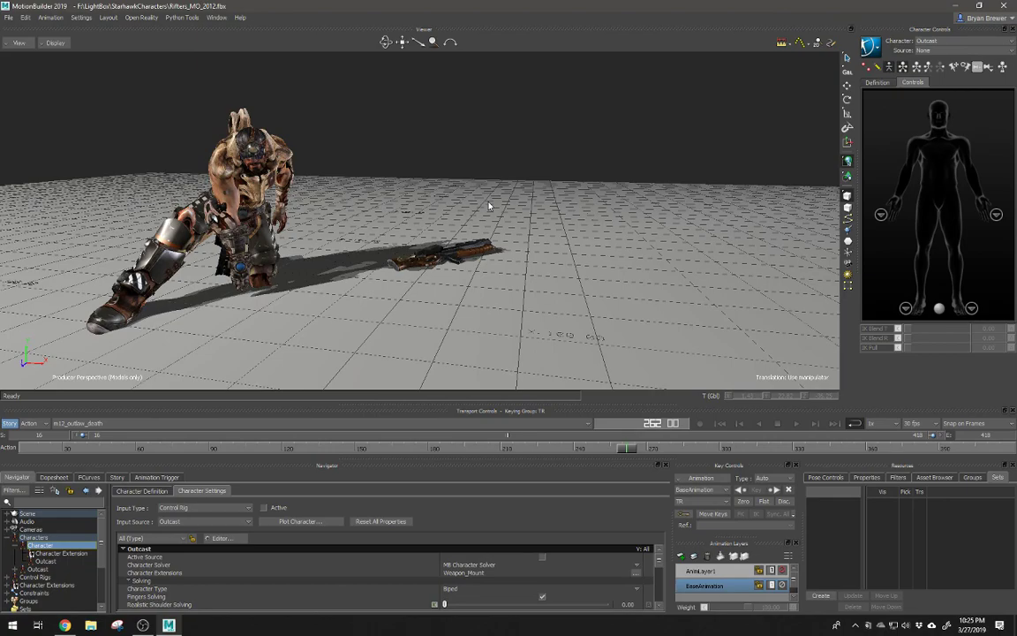
# Step: Split the viewer into two panes, re-centre the character in the perspective pane, and increase the layout to three and four panes
pyautogui.hotkey('ctrl', '2')
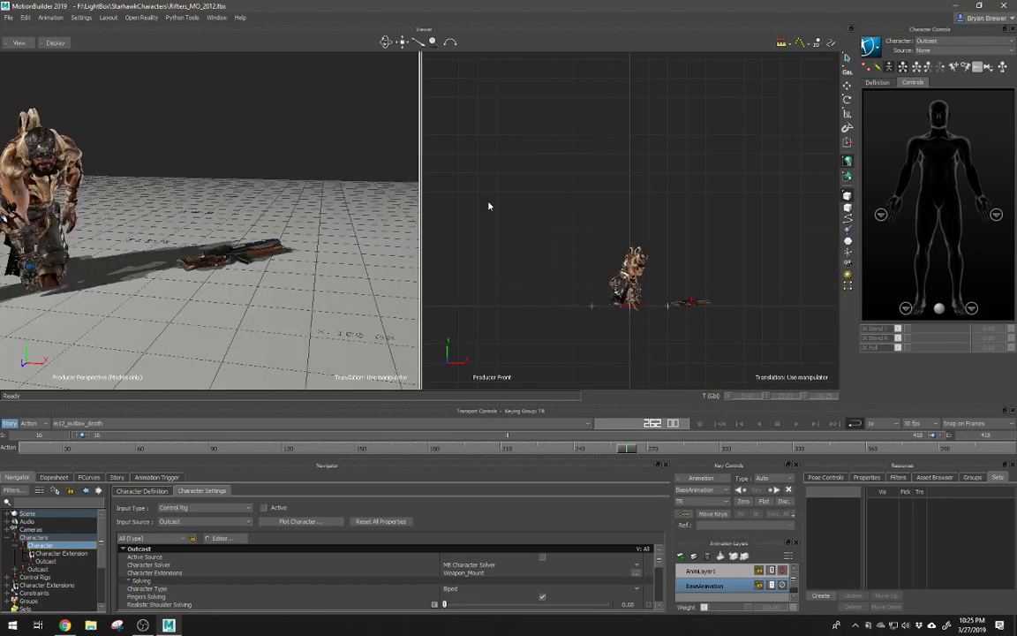
pyautogui.keyDown('alt'); pyautogui.moveTo(141, 206); pyautogui.dragTo(182, 204, button='middle'); pyautogui.keyUp('alt')
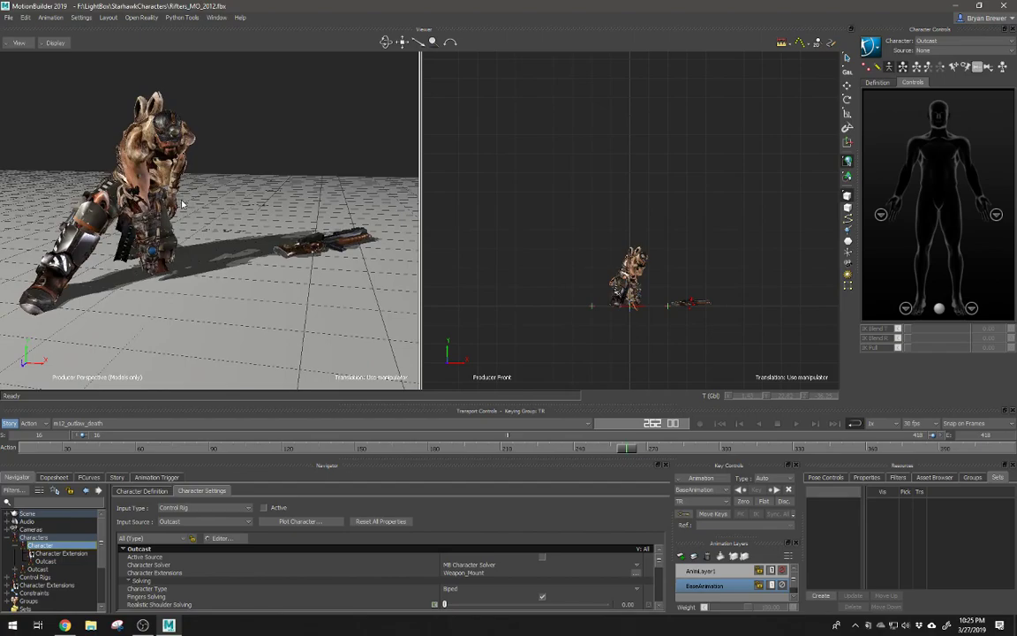
pyautogui.hotkey('ctrl', '3')
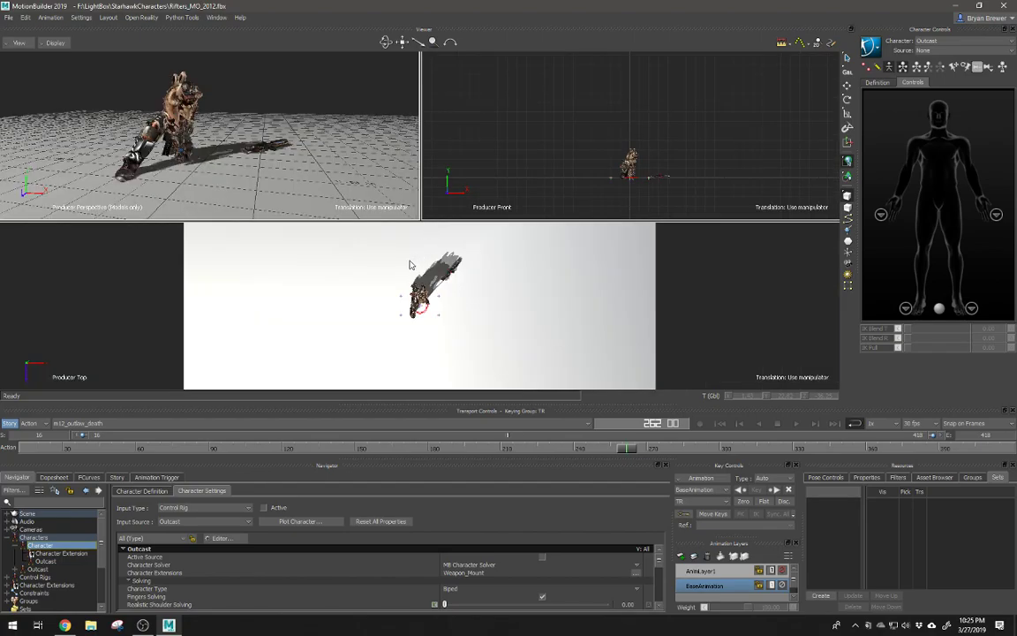
pyautogui.hotkey('ctrl', '4')
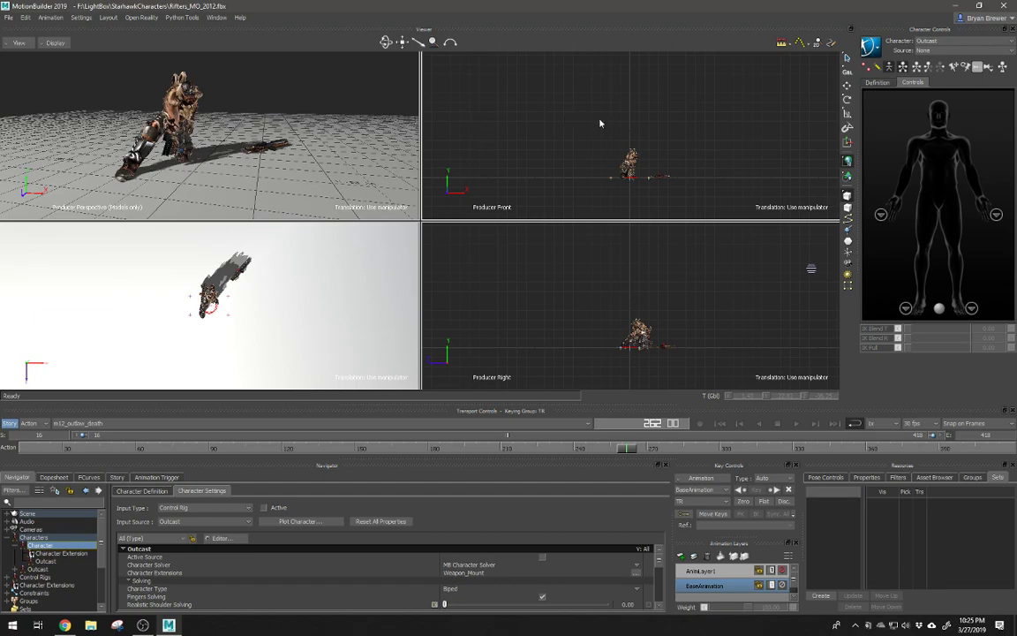
# Step: Change the upper Producer Front pane to the Producer Right view and frame the character's upper body closely
pyautogui.hotkey('ctrl', 'r')
pyautogui.keyDown('ctrl'); pyautogui.moveTo(635, 174); pyautogui.dragTo(766, 191); pyautogui.keyUp('ctrl')
pyautogui.press('a')
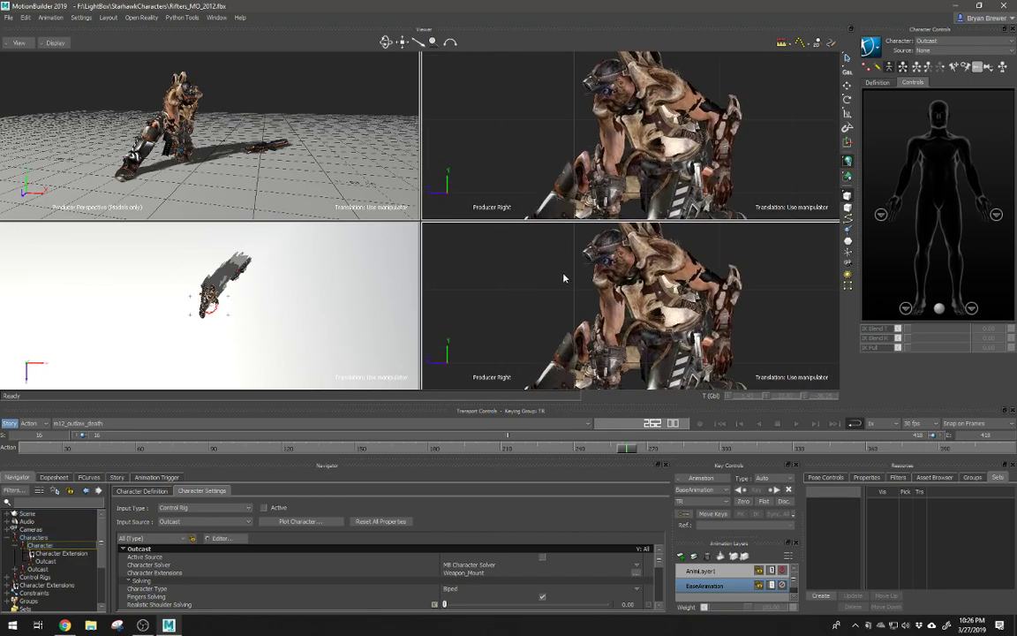
# Step: Change the lower Producer Right pane to the Producer Front view and frame the character closely in the front and top panes
pyautogui.hotkey('ctrl', 'f')
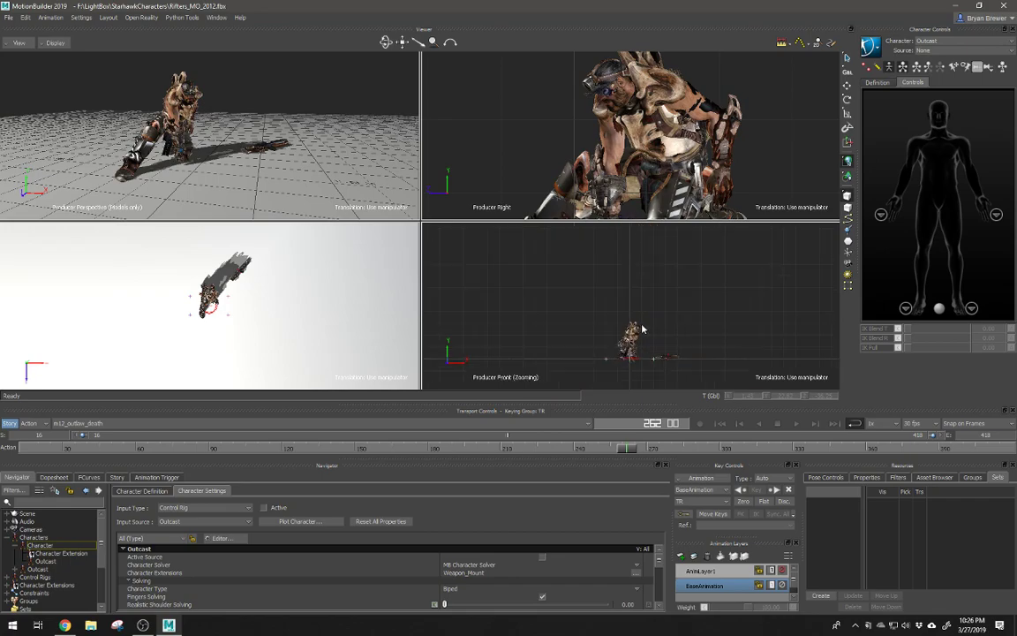
pyautogui.keyDown('ctrl'); pyautogui.moveTo(637, 326); pyautogui.dragTo(715, 347); pyautogui.keyUp('ctrl')
pyautogui.press('a')
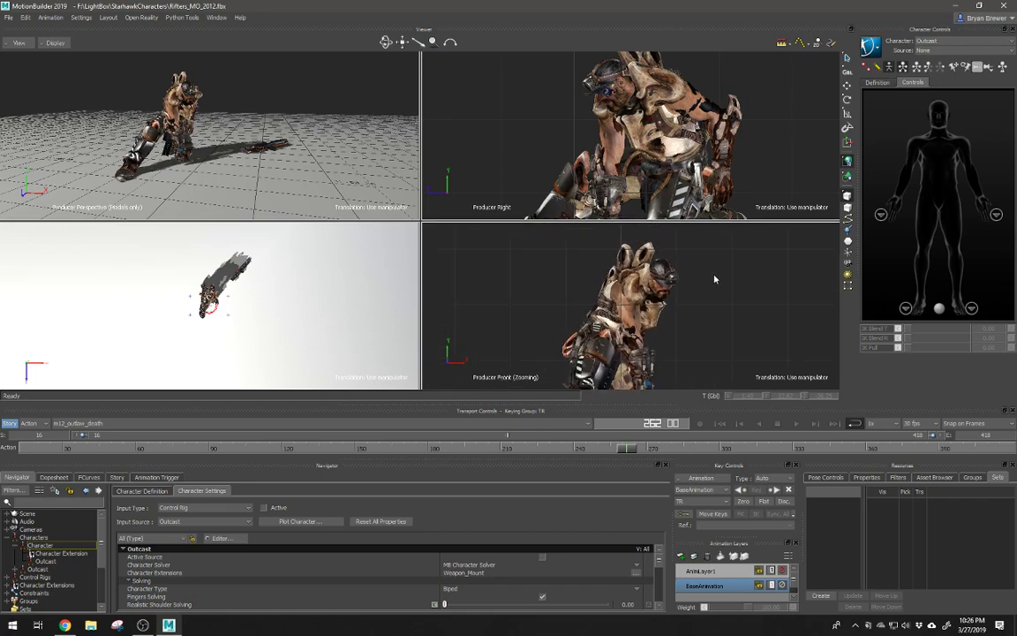
pyautogui.keyDown('ctrl'); pyautogui.moveTo(236, 306); pyautogui.dragTo(345, 307); pyautogui.keyUp('ctrl')
pyautogui.keyDown('shift'); pyautogui.moveTo(345, 307); pyautogui.dragTo(342, 339); pyautogui.keyUp('shift')
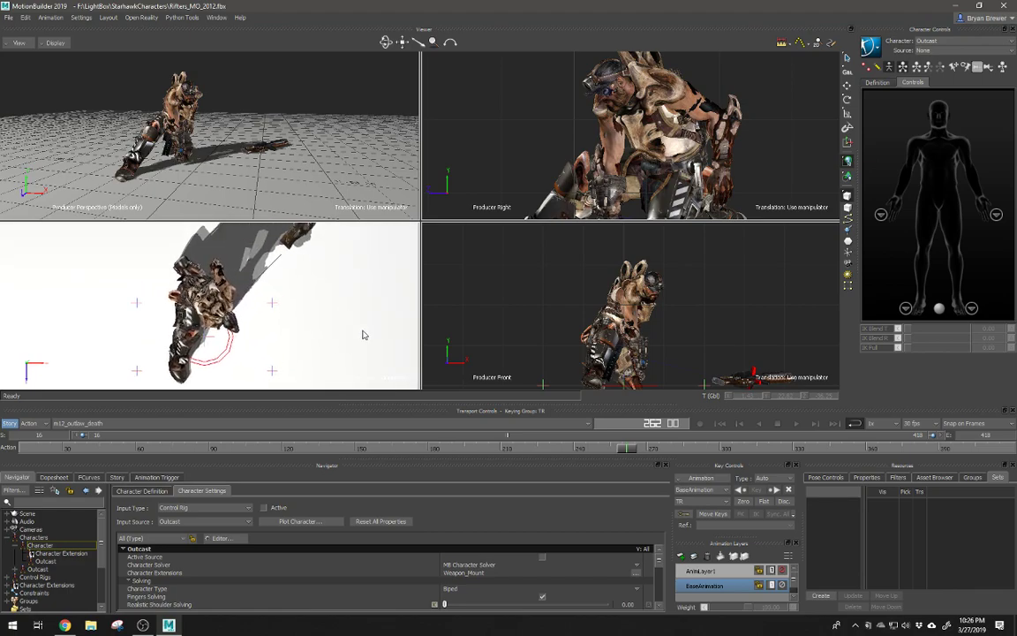
pyautogui.keyDown('ctrl'); pyautogui.moveTo(679, 330); pyautogui.dragTo(664, 308); pyautogui.keyUp('ctrl')
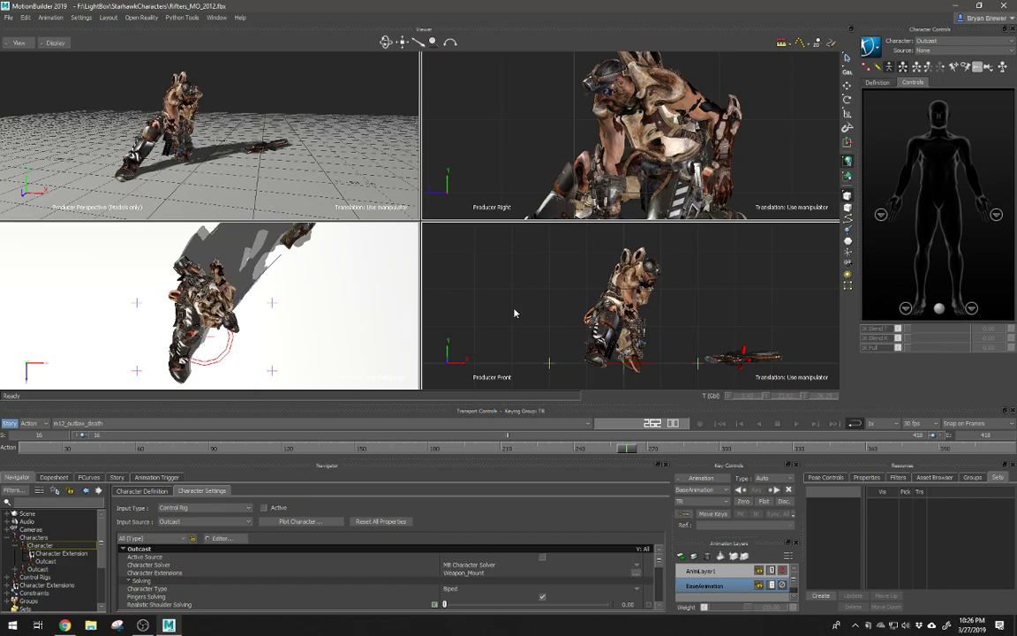
# Step: Replace the Producer Top pane with the schematic view and bring its hierarchies into frame
pyautogui.hotkey('ctrl', 'w')
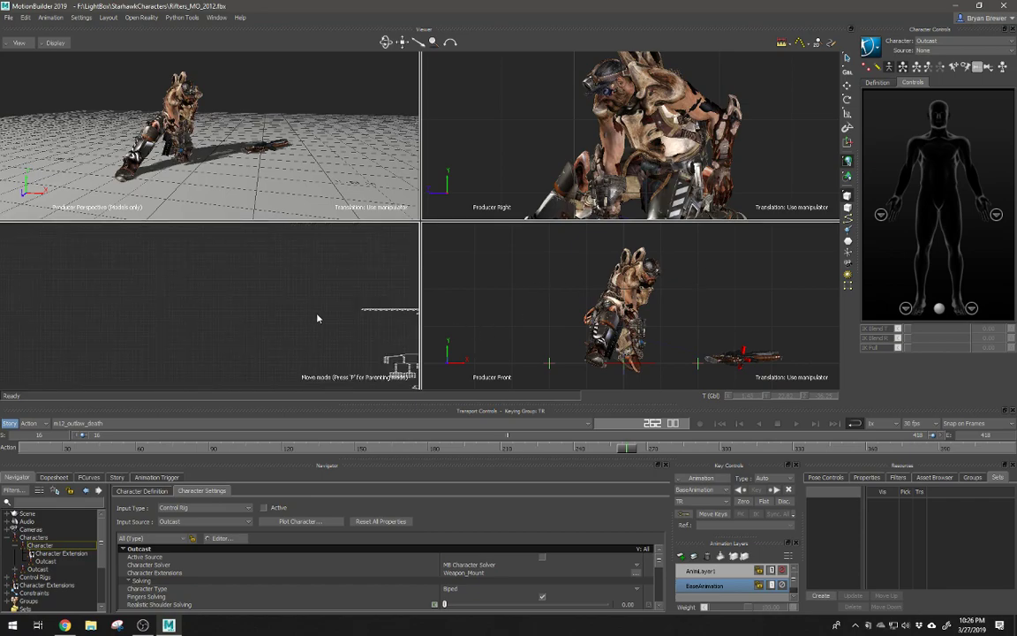
pyautogui.keyDown('ctrl'); pyautogui.moveTo(318, 317); pyautogui.dragTo(218, 275); pyautogui.keyUp('ctrl')
pyautogui.keyDown('shift'); pyautogui.moveTo(303, 293); pyautogui.dragTo(164, 255); pyautogui.keyUp('shift')
# Step: Reduce the viewer to two panes, showing the character in perspective beside the complete schematic view
pyautogui.hotkey('ctrl', '2')
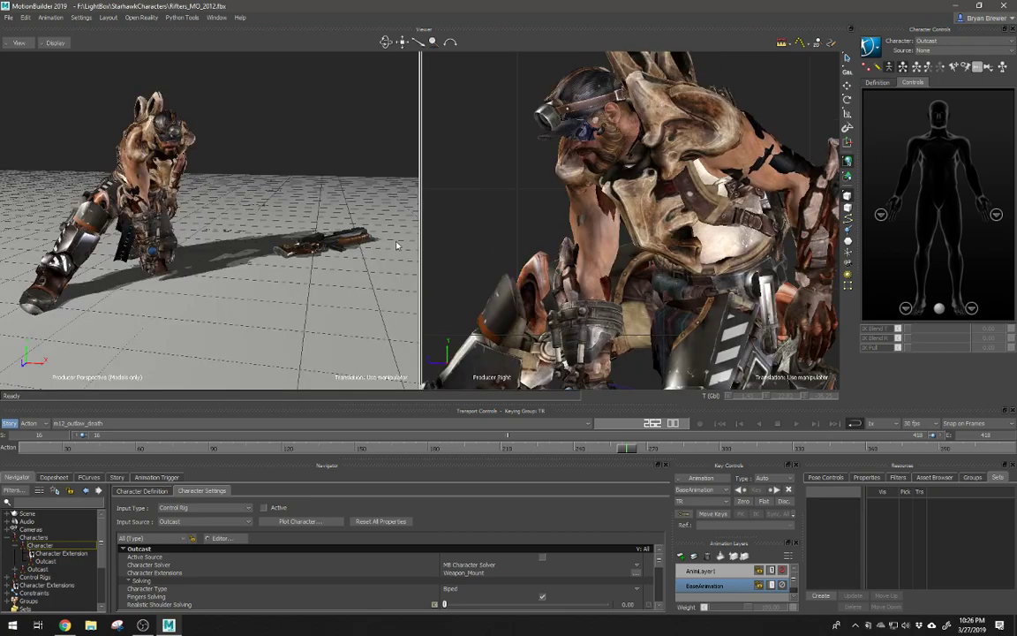
pyautogui.hotkey('ctrl', 'w')
pyautogui.hotkey('ctrl', 'w')
pyautogui.hotkey('ctrl', 'w')
pyautogui.keyDown('ctrl'); pyautogui.moveTo(656, 221); pyautogui.dragTo(654, 131); pyautogui.keyUp('ctrl')
pyautogui.keyDown('ctrl'); pyautogui.keyDown('shift'); pyautogui.moveTo(190, 165); pyautogui.dragTo(297, 188); pyautogui.keyUp('shift'); pyautogui.keyUp('ctrl')
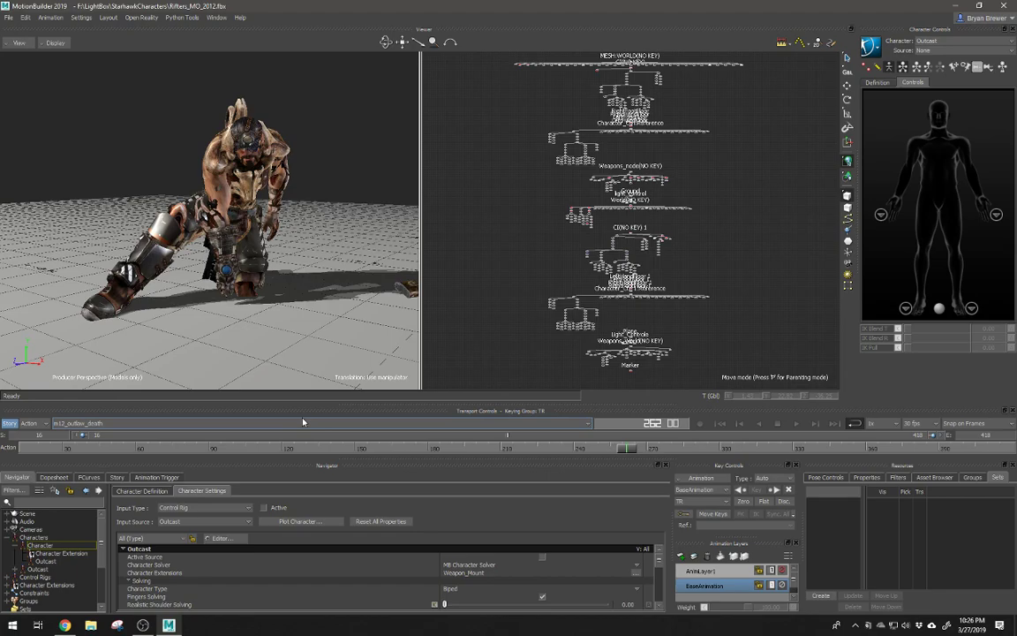
# Step: Undock the Transport Controls and the Navigator as floating windows, and enlarge the Navigator to show more character settings
pyautogui.moveTo(294, 410); pyautogui.dragTo(1016, 494)
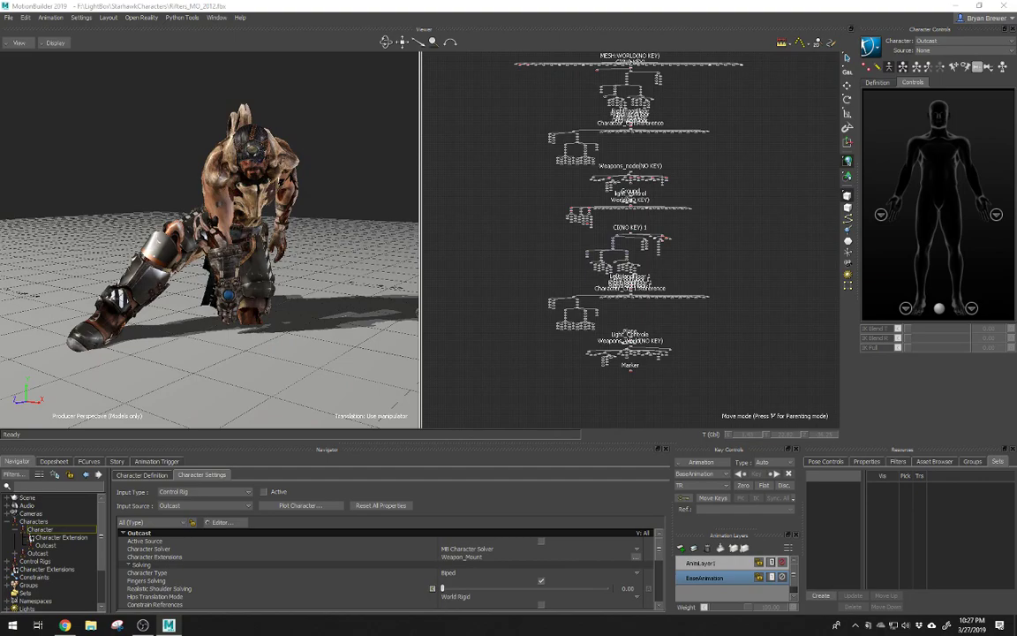
pyautogui.moveTo(1016, 494); pyautogui.dragTo(446, 295)
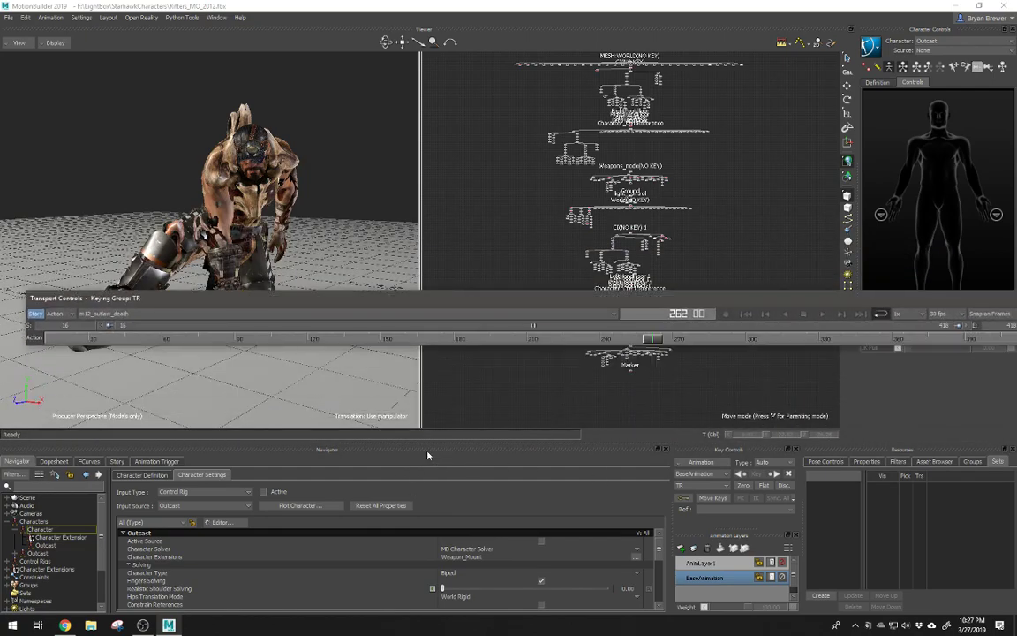
pyautogui.moveTo(427, 452); pyautogui.dragTo(722, 112)
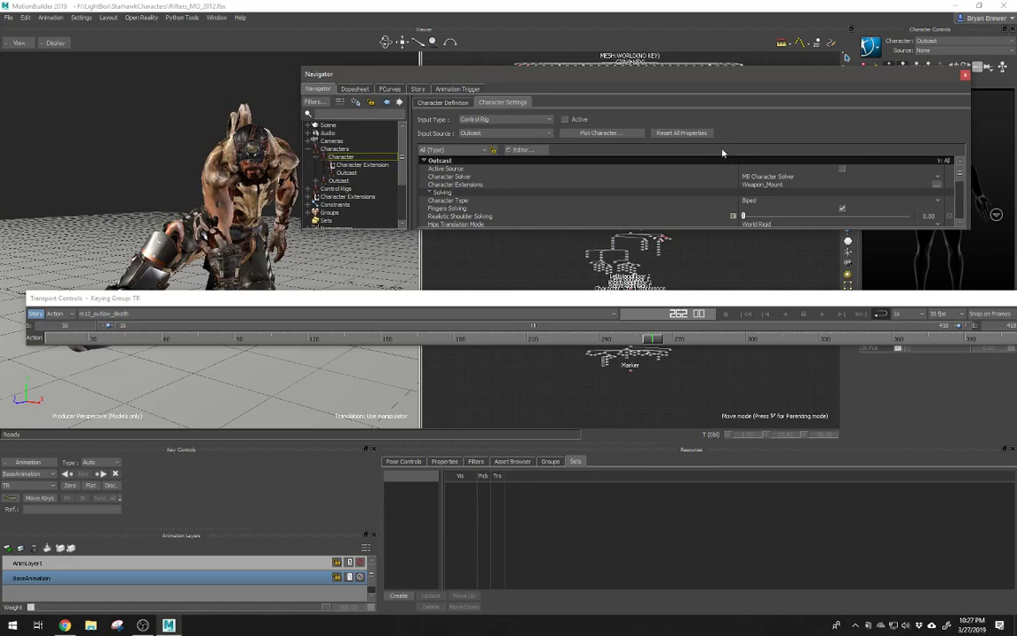
pyautogui.moveTo(639, 69); pyautogui.dragTo(669, 12)
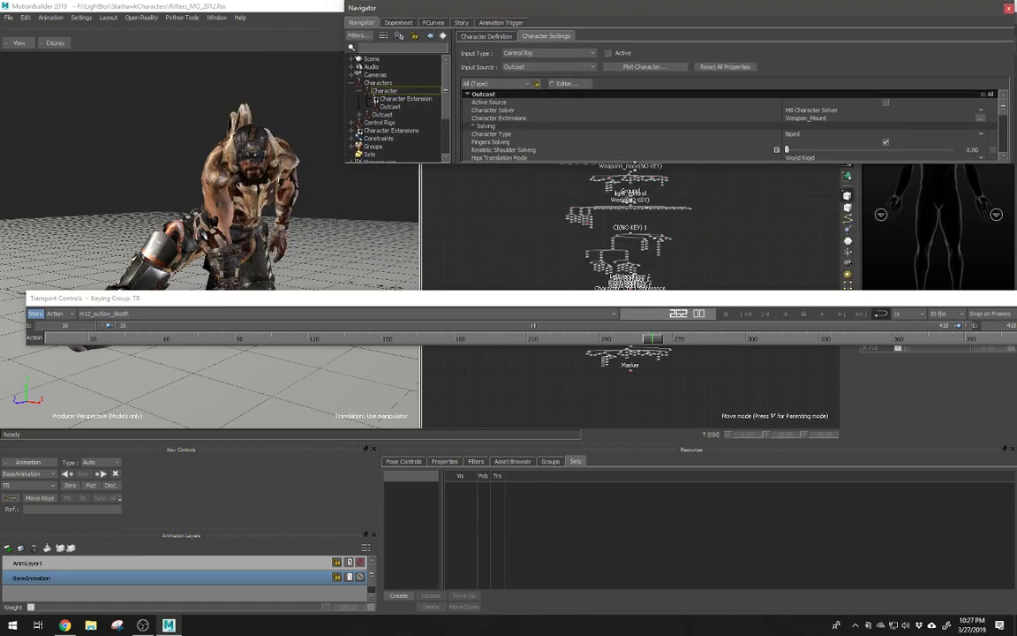
pyautogui.moveTo(634, 163); pyautogui.dragTo(627, 260)
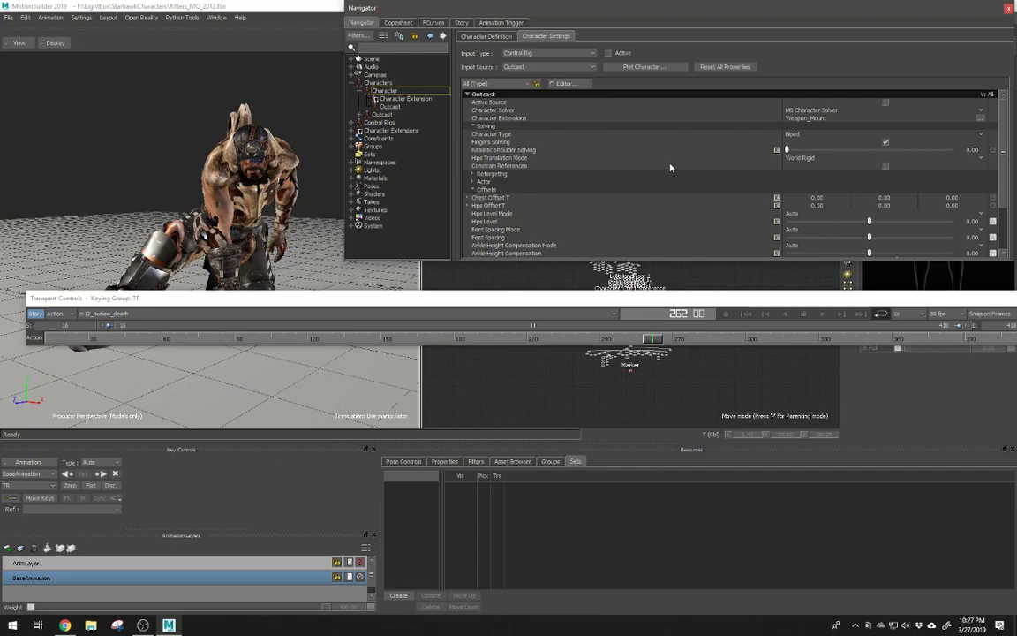
# Step: Move the Transport Controls, Navigator, Key Controls, Animation Layers, Resources and Character Controls off the main window onto the other monitor
pyautogui.moveTo(533, 299); pyautogui.dragTo(1016, 503)
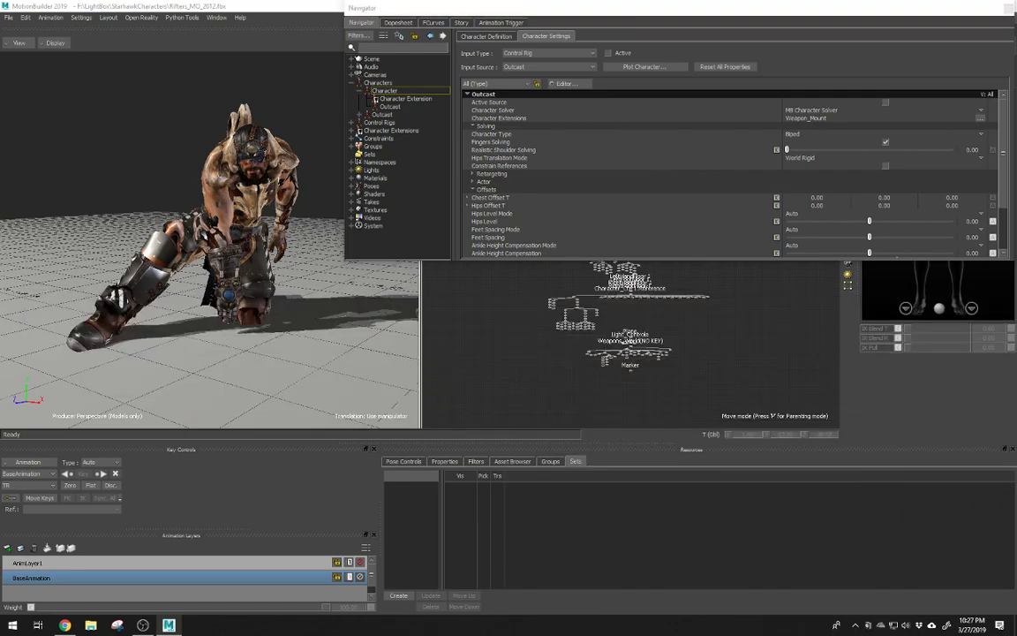
pyautogui.moveTo(508, 8); pyautogui.dragTo(1016, 27)
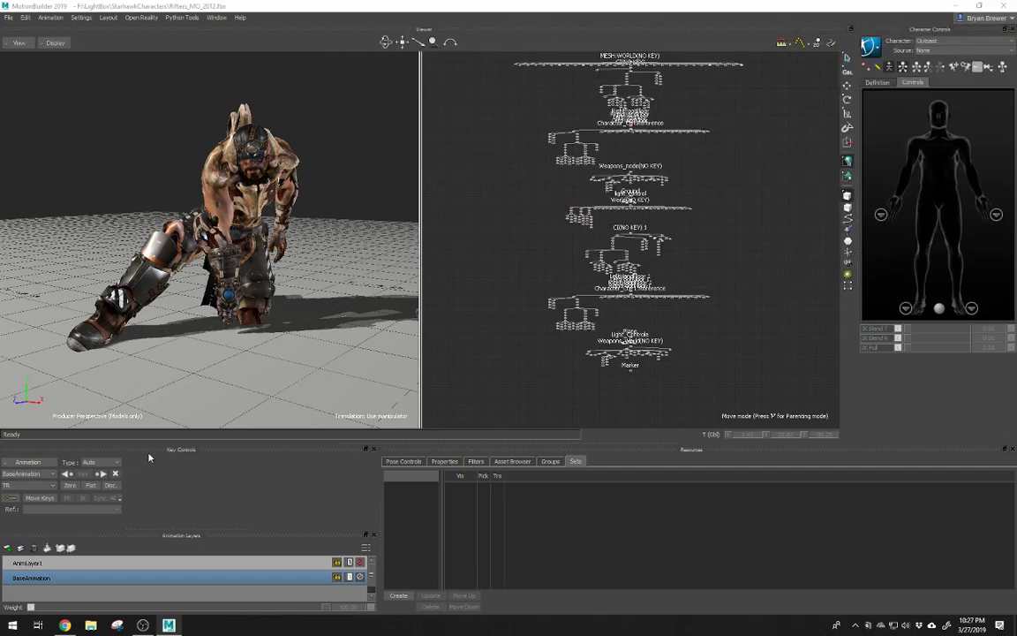
pyautogui.moveTo(150, 452); pyautogui.dragTo(1016, 459)
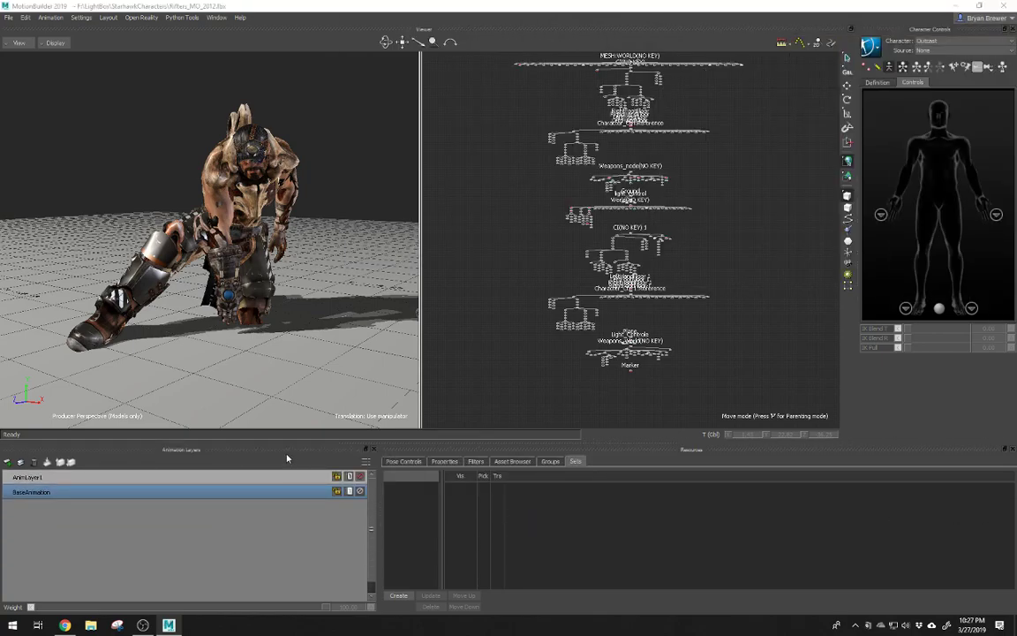
pyautogui.moveTo(336, 451); pyautogui.dragTo(1015, 463)
pyautogui.moveTo(618, 450); pyautogui.dragTo(1016, 468)
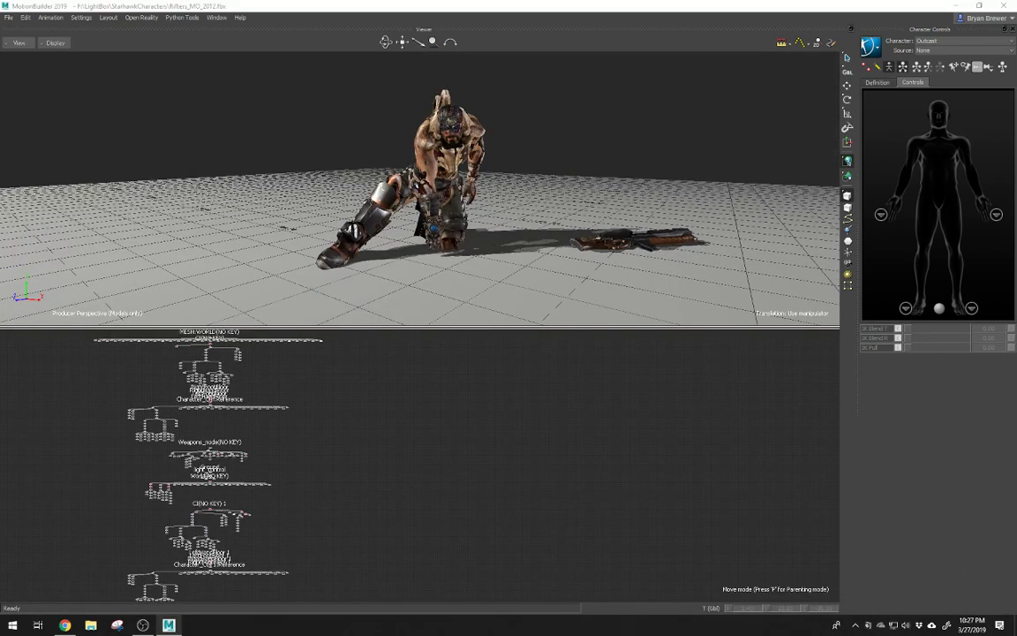
pyautogui.moveTo(882, 30); pyautogui.dragTo(1016, 40)
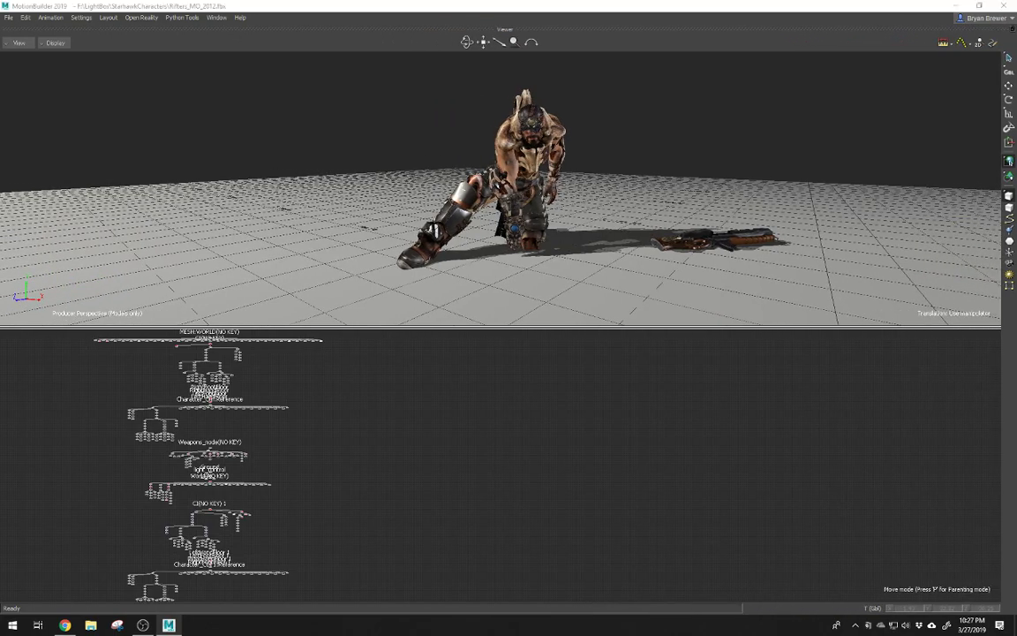
# Step: Dock the Transport Controls below the viewer and scrub the animation back to about frame 210
pyautogui.moveTo(1016, 529); pyautogui.dragTo(623, 576)
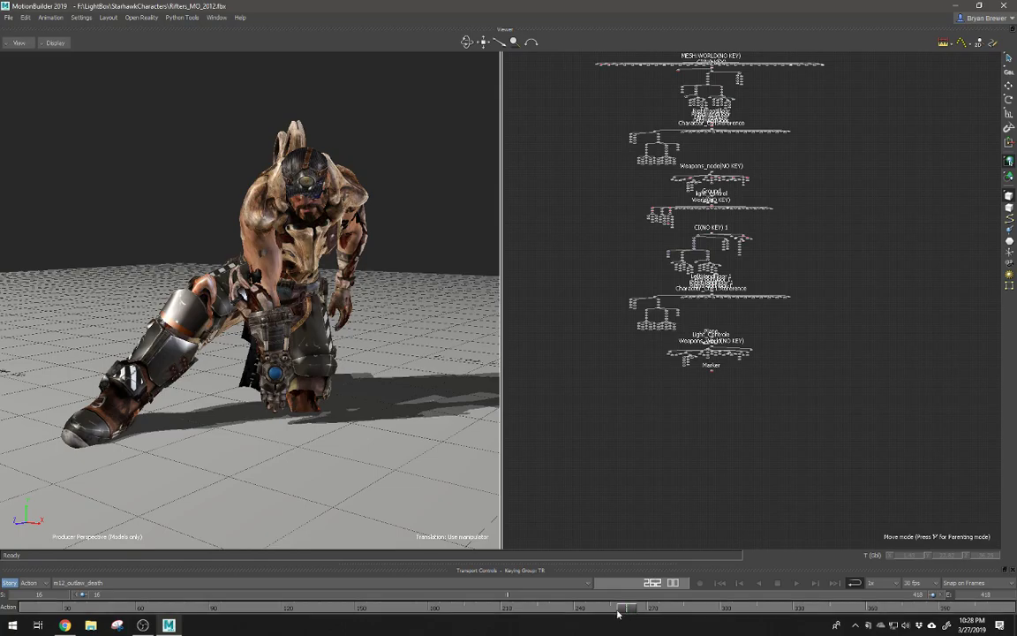
pyautogui.moveTo(624, 611); pyautogui.dragTo(335, 341)
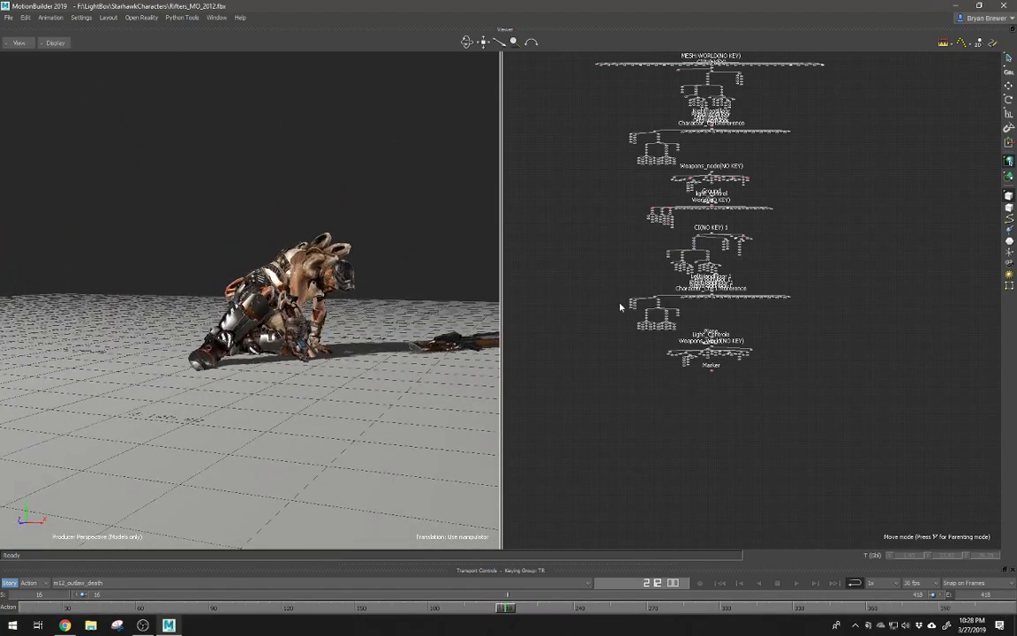
# Step: Clear the main window from this screen and place the floating Character Controls window on the desktop
pyautogui.doubleClick(753, 6)
pyautogui.moveTo(659, 11); pyautogui.dragTo(129, 8)
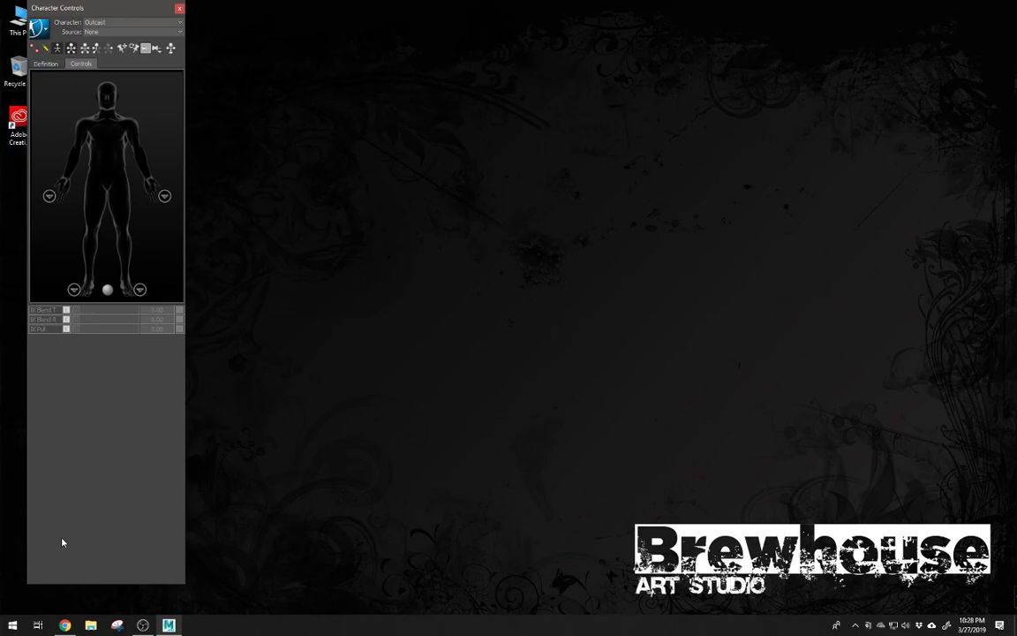
# Step: Shorten the Character Controls window, place it in the desktop corner, and fill the space beside it with an enlarged Navigator
pyautogui.moveTo(92, 585); pyautogui.dragTo(113, 337)
pyautogui.moveTo(133, 14); pyautogui.dragTo(110, 16)
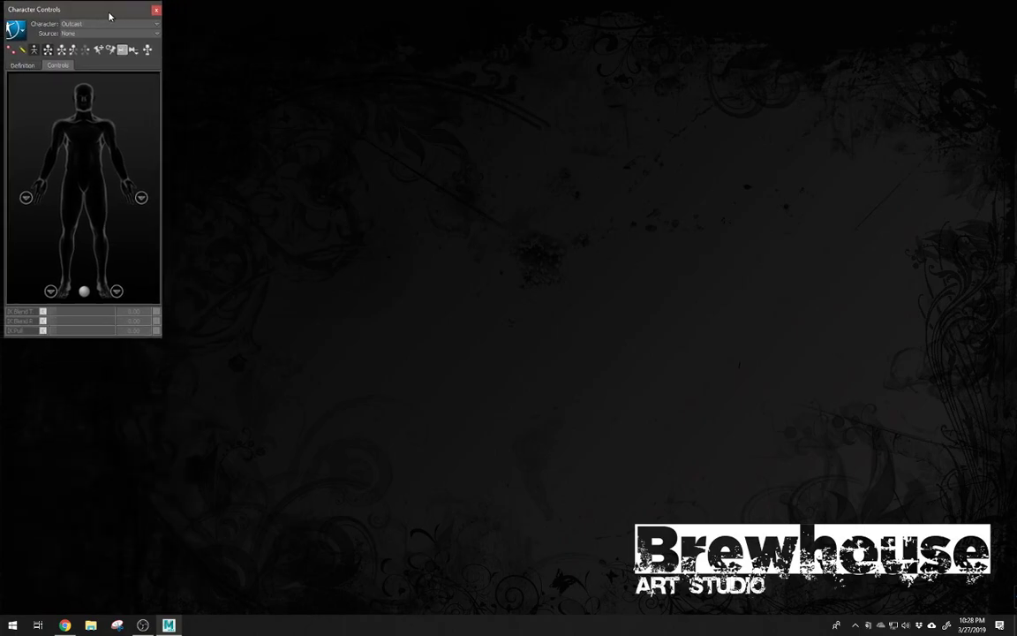
pyautogui.moveTo(1016, 21); pyautogui.dragTo(466, 16)
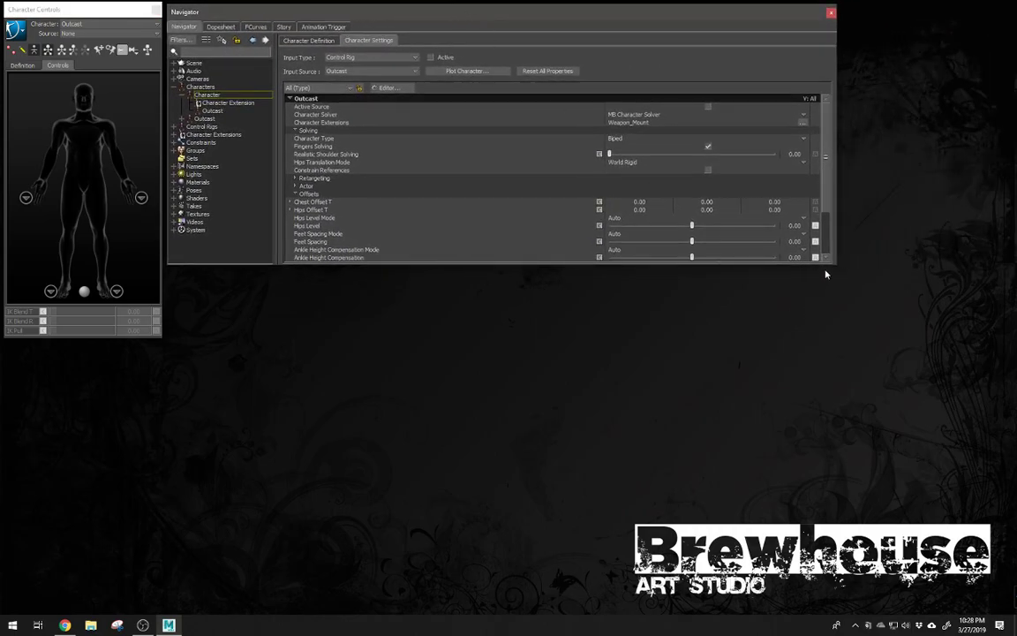
pyautogui.moveTo(835, 267); pyautogui.dragTo(1010, 338)
# Step: Bring Key Controls and Animation Layers onto this screen below the Character Controls and narrow both windows
pyautogui.moveTo(1016, 441); pyautogui.dragTo(298, 391)
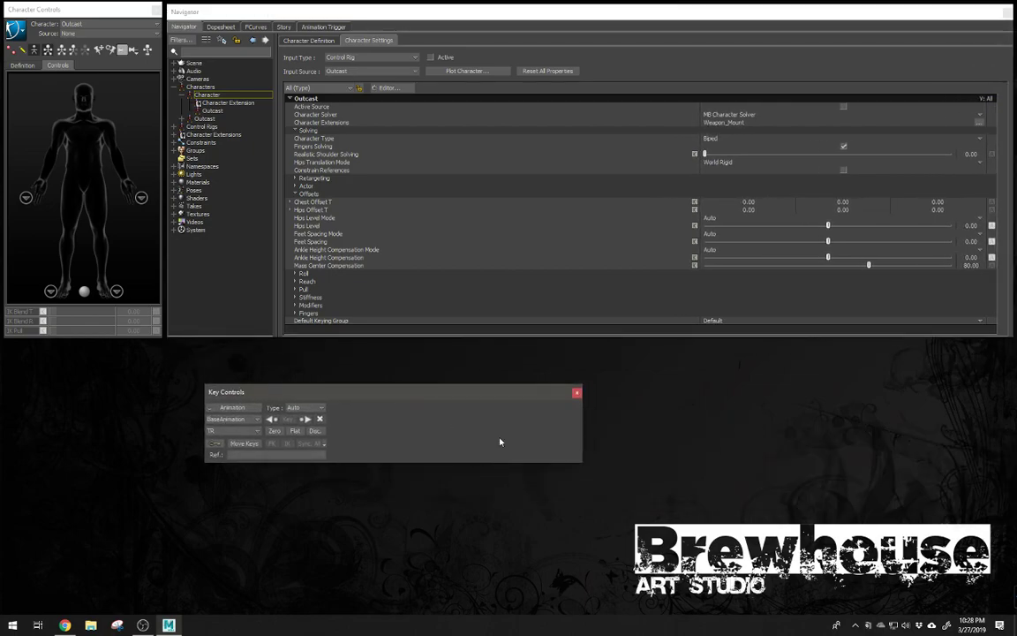
pyautogui.moveTo(582, 425); pyautogui.dragTo(88, 356)
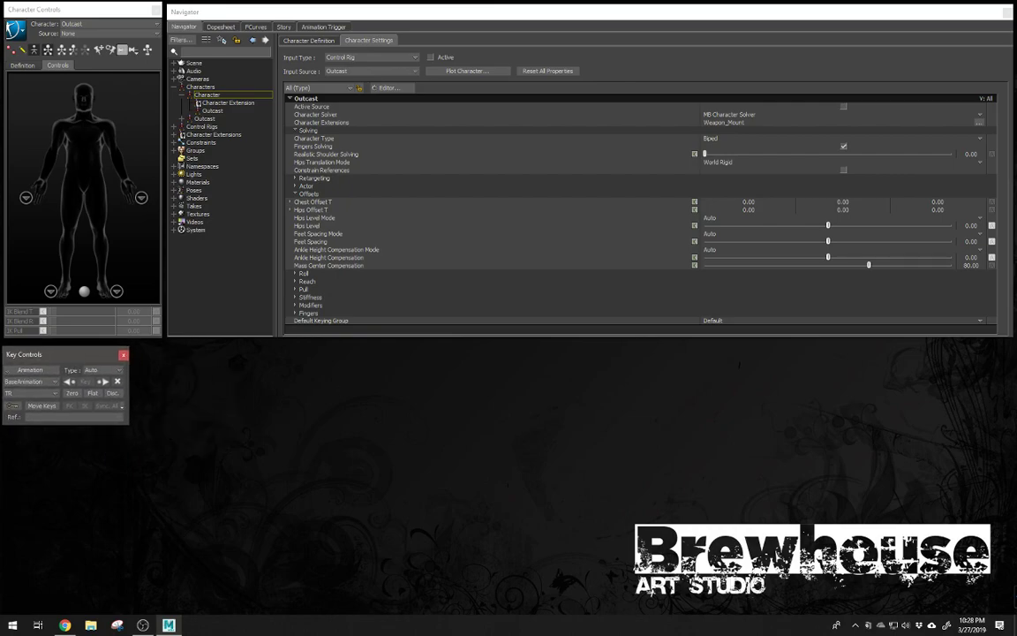
pyautogui.moveTo(1016, 388); pyautogui.dragTo(274, 438)
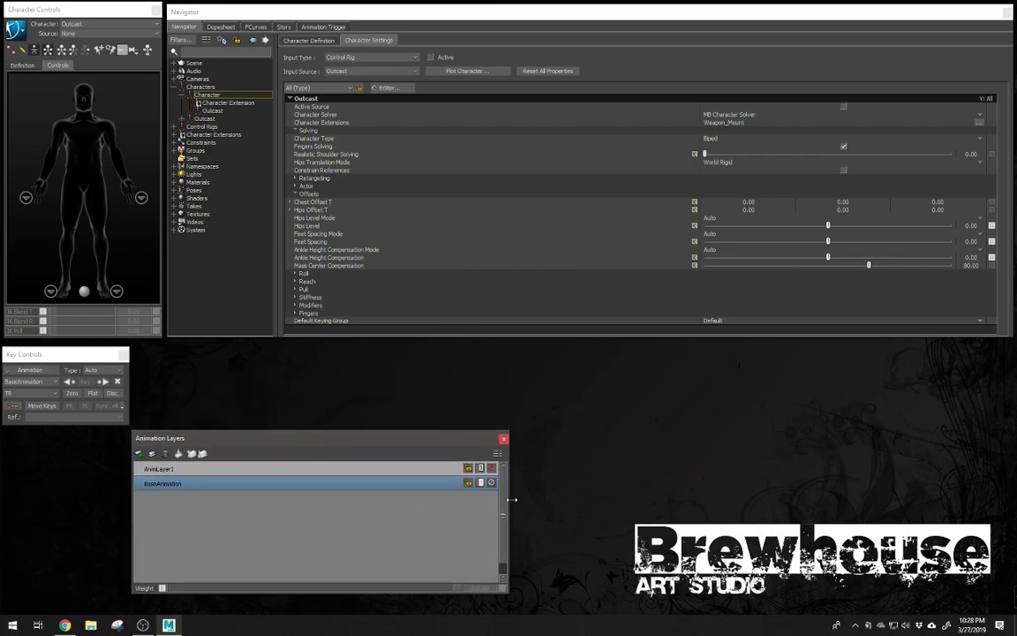
pyautogui.moveTo(511, 499); pyautogui.dragTo(310, 500)
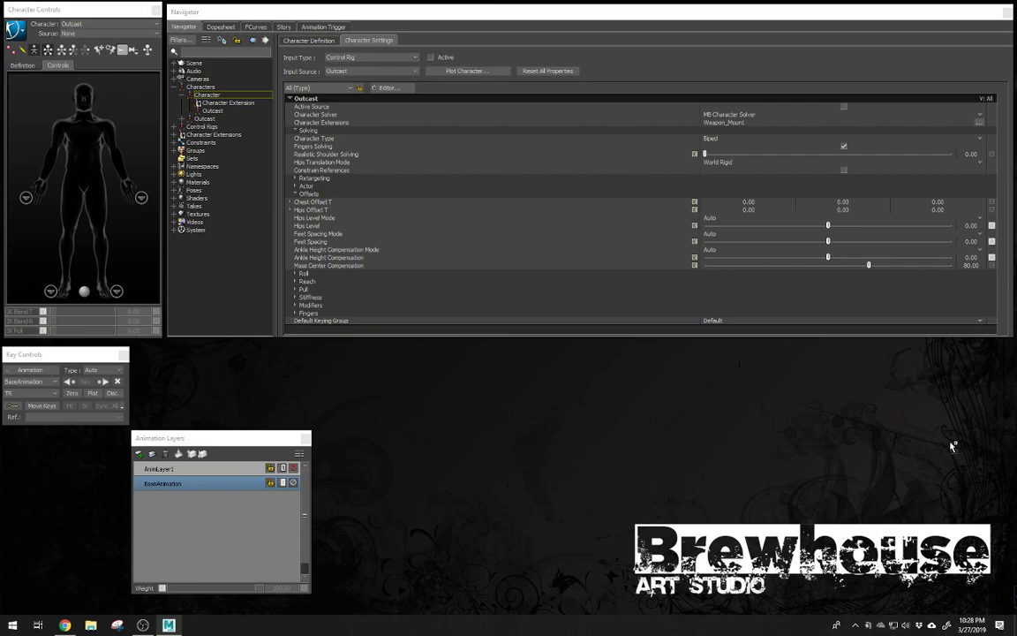
# Step: Place the Resources window below the Navigator, show its Filters page, and resize the window to fit the controls
pyautogui.moveTo(1016, 450); pyautogui.dragTo(389, 387)
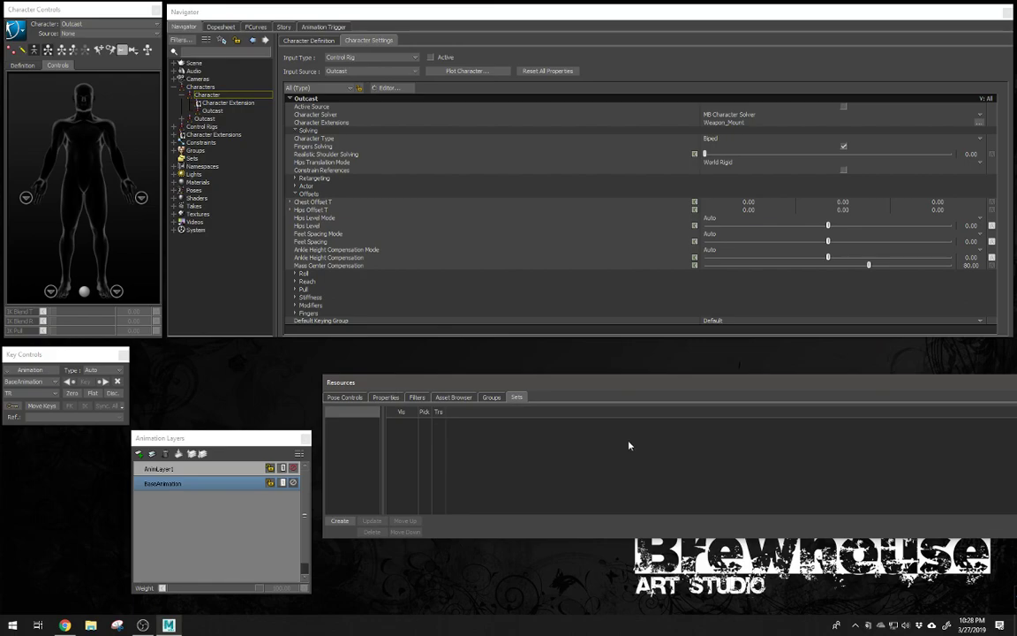
pyautogui.moveTo(1015, 439); pyautogui.dragTo(550, 438)
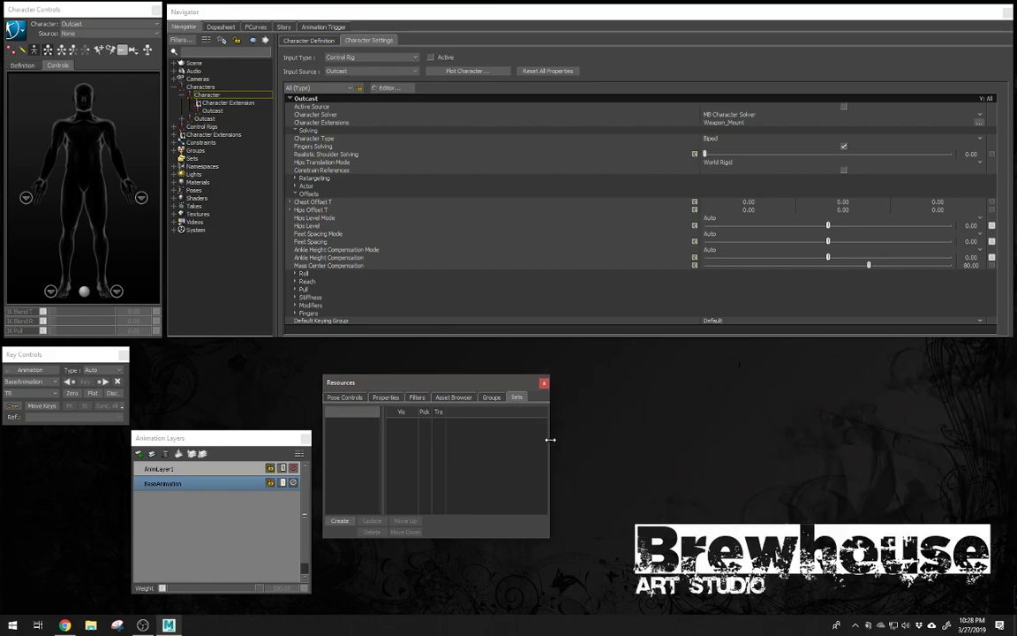
pyautogui.moveTo(458, 383); pyautogui.dragTo(451, 422)
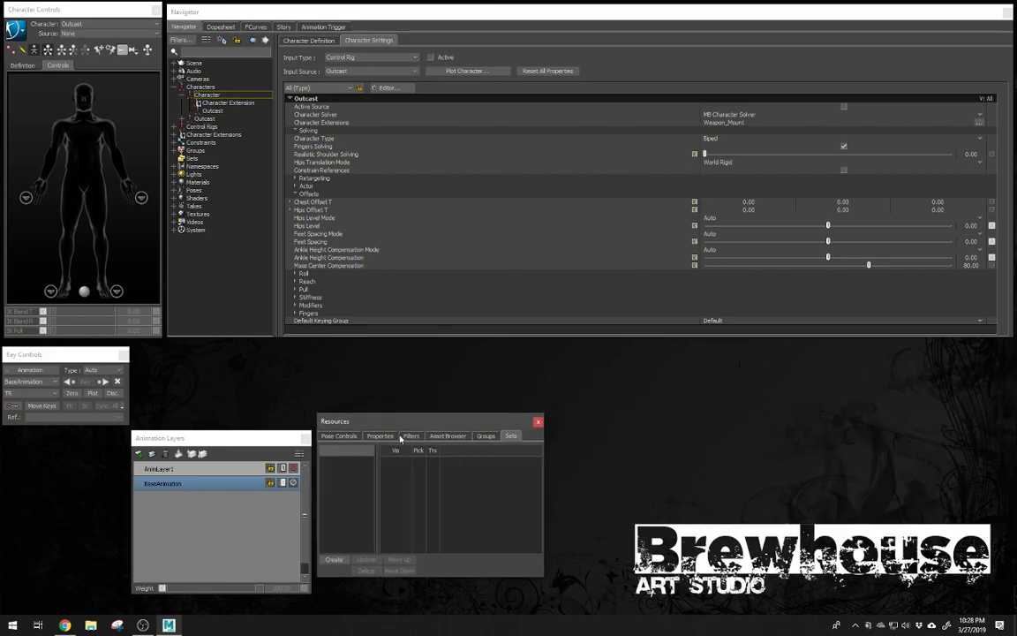
pyautogui.click(411, 436)
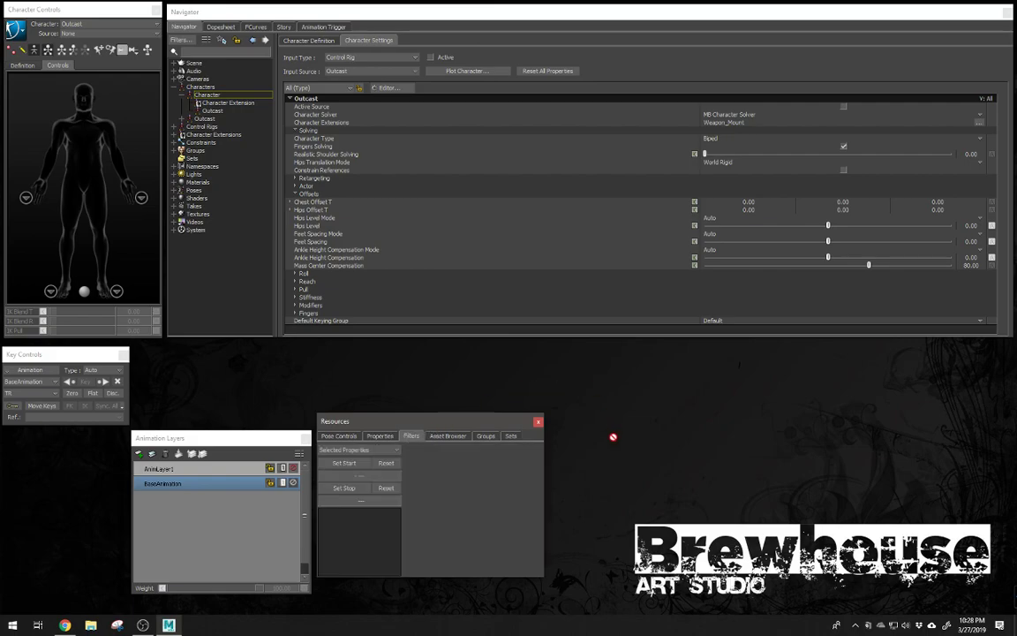
pyautogui.moveTo(419, 455); pyautogui.dragTo(432, 370)
pyautogui.click(420, 434)
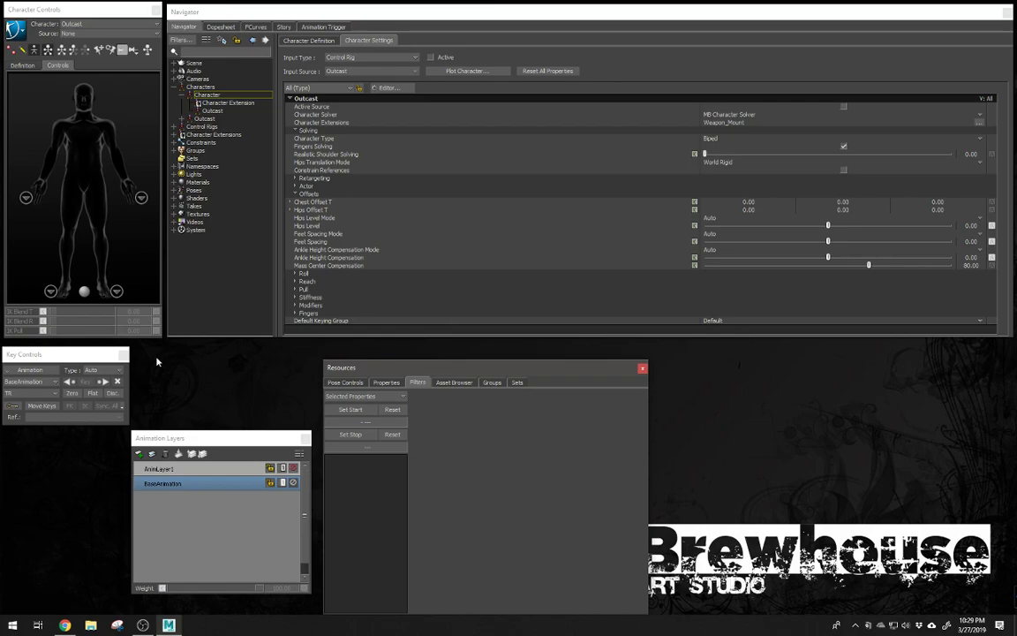
# Step: Bring the main window back onto this screen maximized and restore the Editing layout
pyautogui.moveTo(0, 11); pyautogui.dragTo(1016, 177)
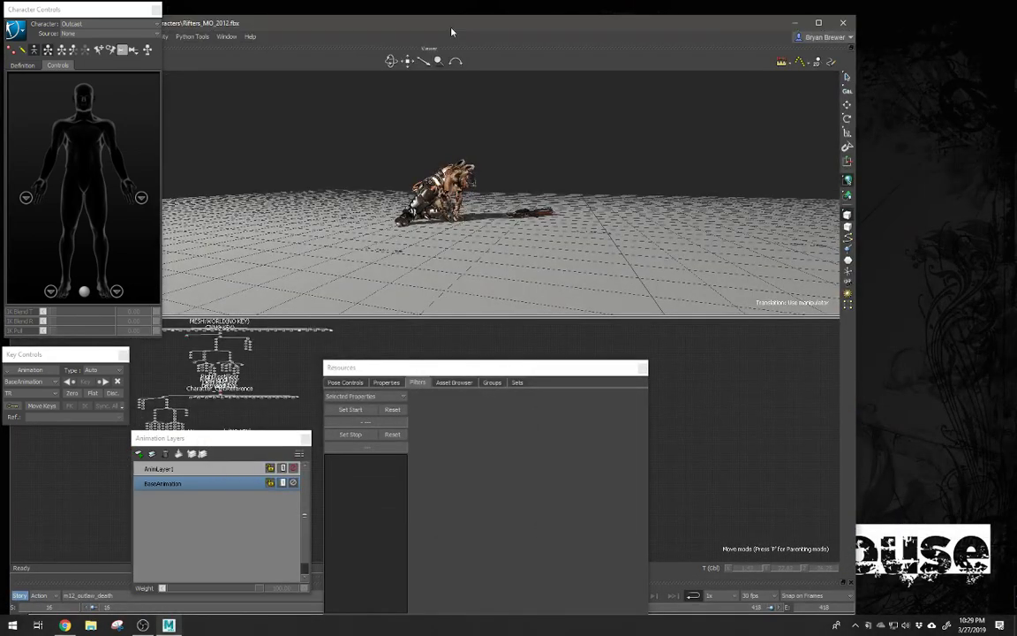
pyautogui.doubleClick(406, 24)
pyautogui.click(257, 20)
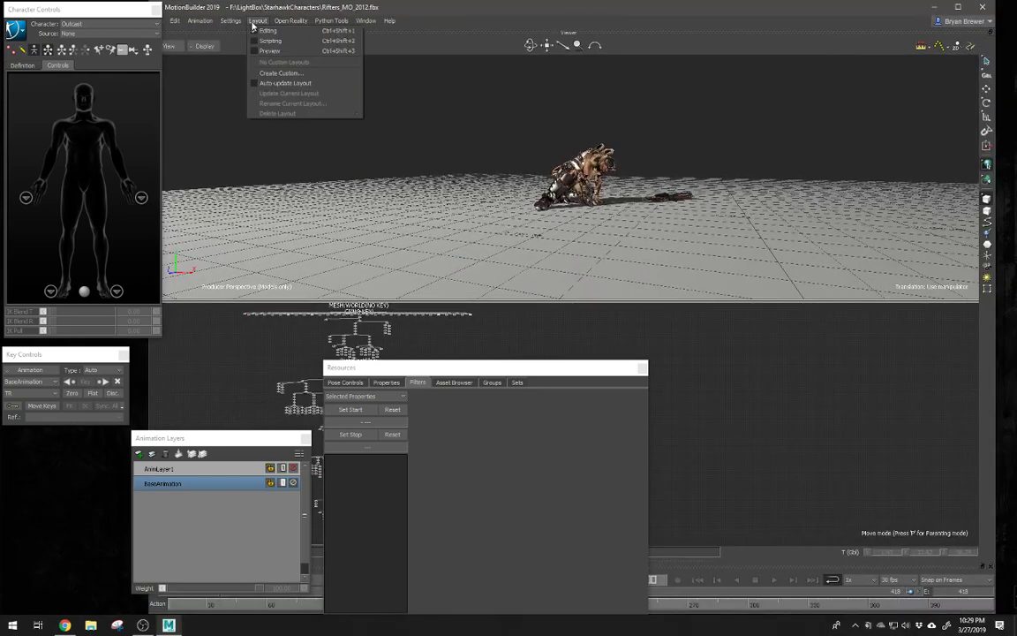
pyautogui.click(263, 31)
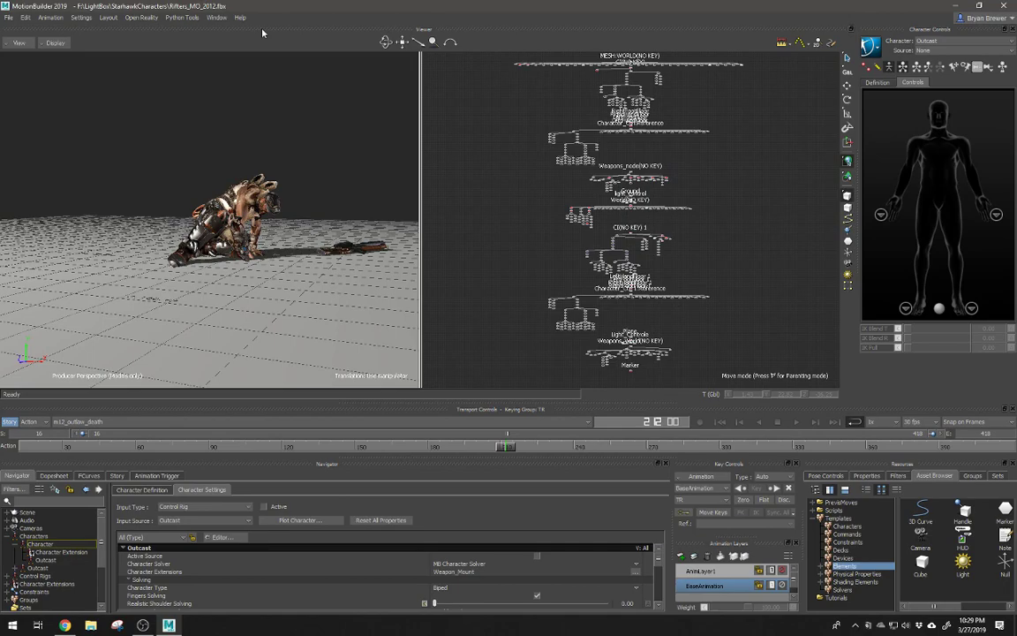
# Step: Switch the workspace to the Scripting layout
pyautogui.click(107, 16)
pyautogui.click(102, 17)
pyautogui.click(98, 18)
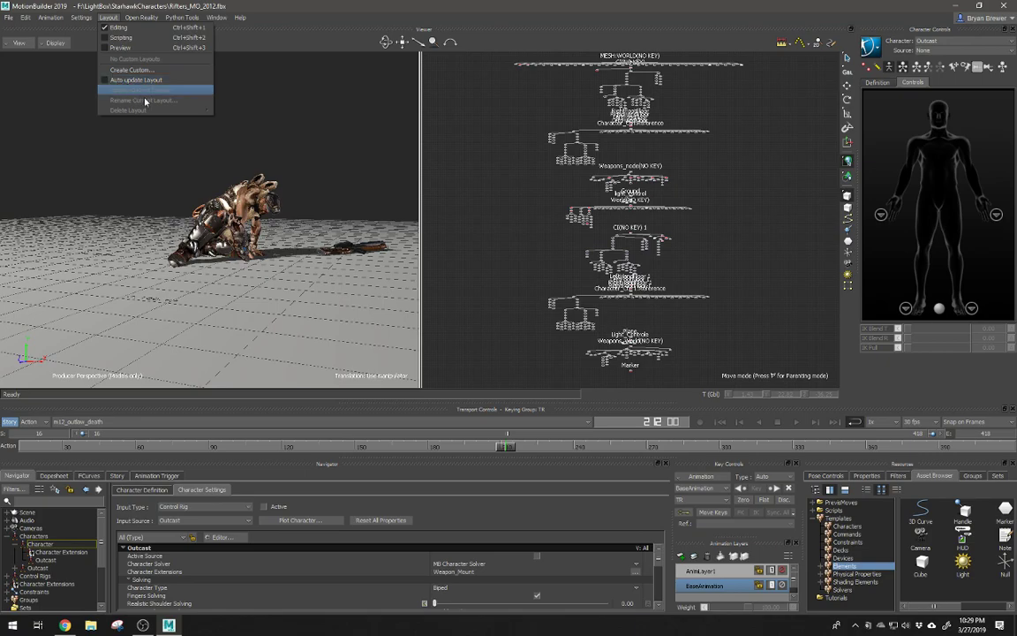
pyautogui.click(123, 38)
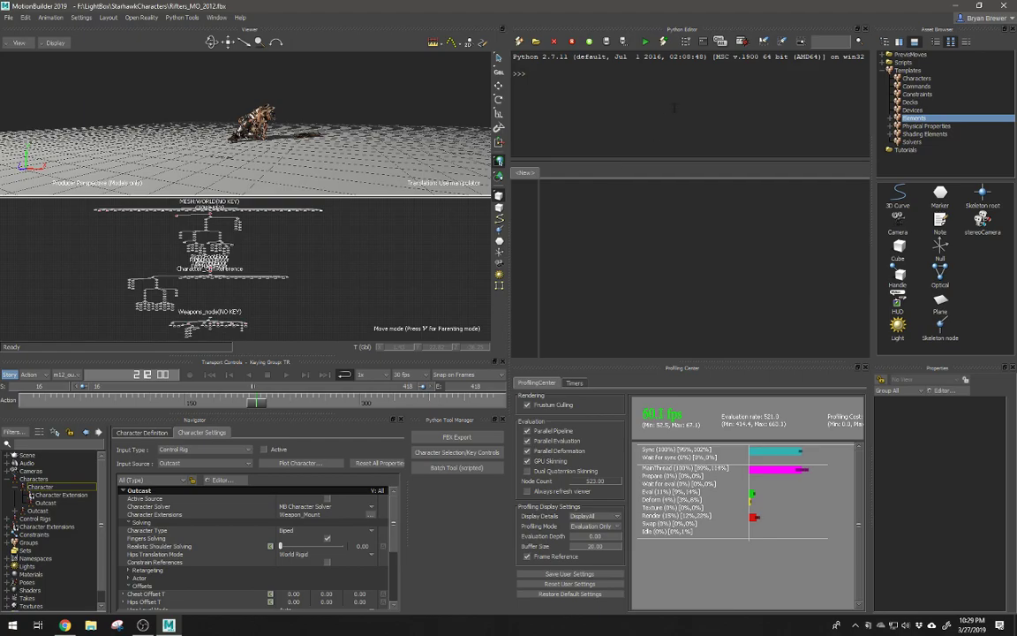
# Step: Enter throwaway text in the Python Editor's script area and erase it
pyautogui.click(598, 215)
pyautogui.write('loadsfiljdafholsdahf')
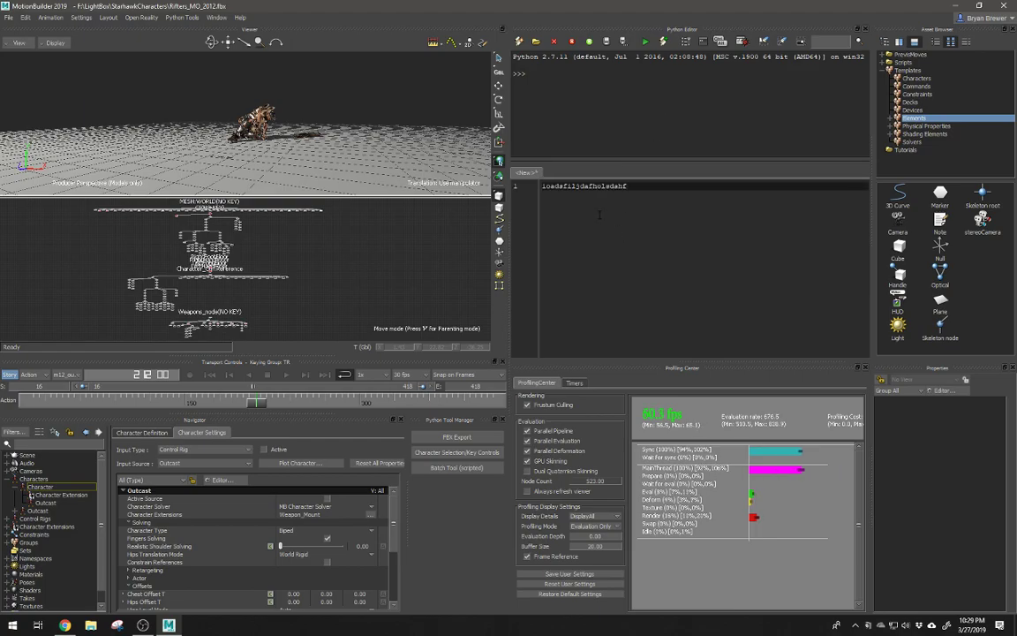
pyautogui.press('BackSpace')
pyautogui.press('BackSpace')
pyautogui.press('BackSpace')
pyautogui.press('BackSpace')
pyautogui.press('BackSpace')
pyautogui.press('BackSpace')
pyautogui.press('BackSpace')
pyautogui.press('BackSpace')
pyautogui.press('BackSpace')
pyautogui.press('BackSpace')
pyautogui.press('BackSpace')
pyautogui.press('BackSpace')
pyautogui.press('BackSpace')
pyautogui.press('BackSpace')
pyautogui.press('BackSpace')
pyautogui.press('BackSpace')
pyautogui.press('BackSpace')
pyautogui.press('BackSpace')
pyautogui.press('BackSpace')
pyautogui.press('BackSpace')
# Step: Switch to the Preview layout and unlock the Action timeline height to adjust the Transport Controls' size
pyautogui.click(105, 17)
pyautogui.click(120, 47)
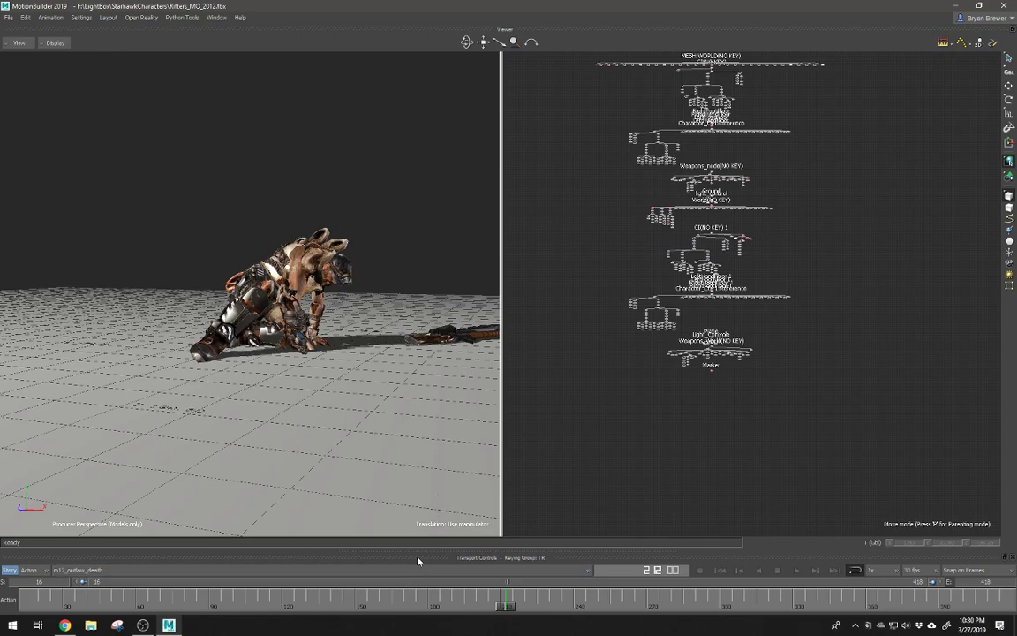
pyautogui.rightClick(395, 596)
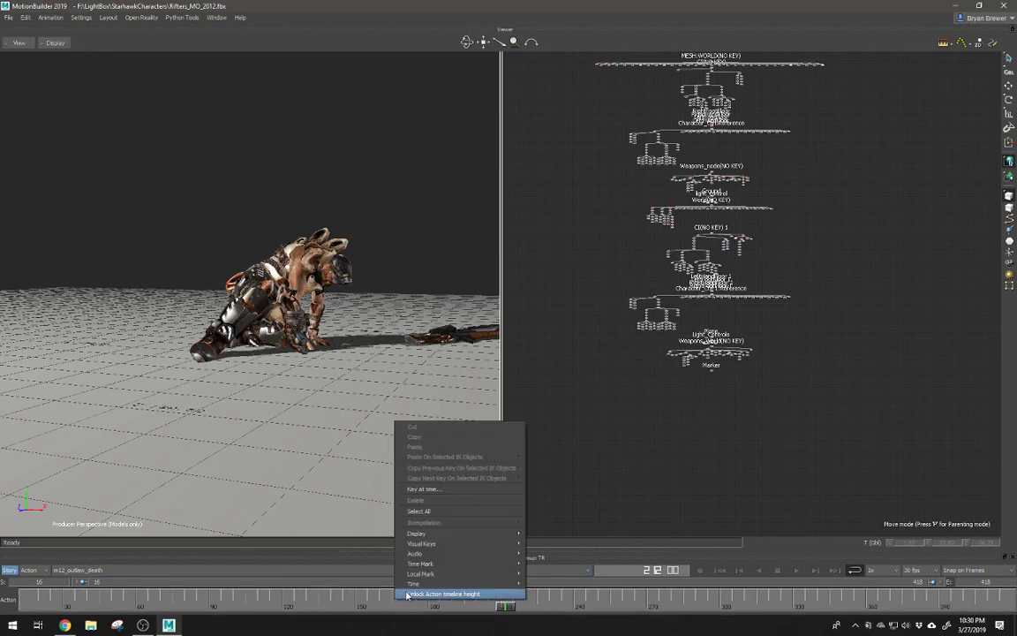
pyautogui.click(408, 594)
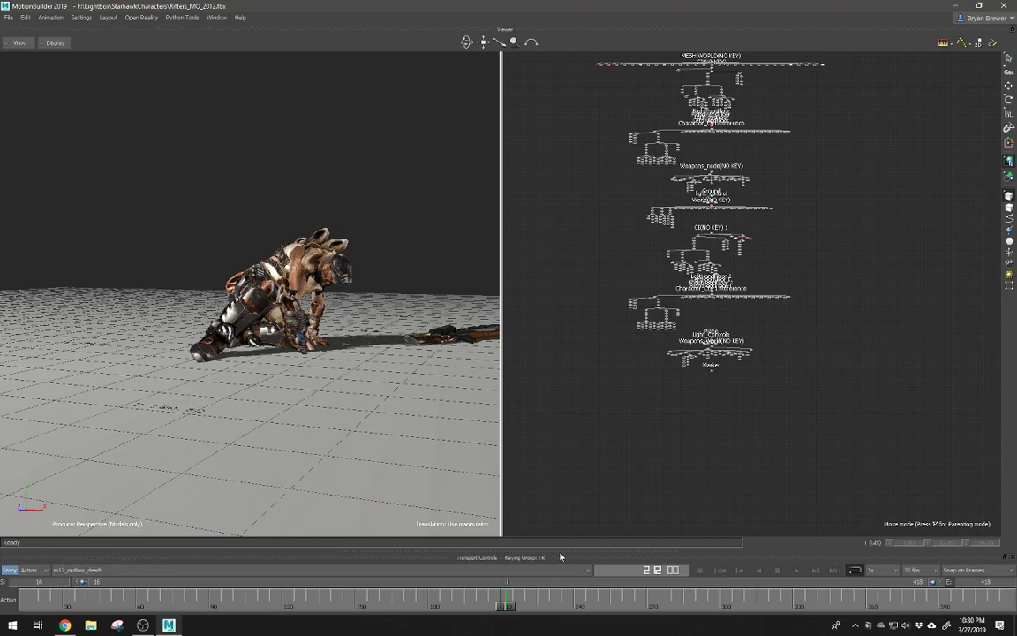
pyautogui.moveTo(484, 552); pyautogui.dragTo(507, 529)
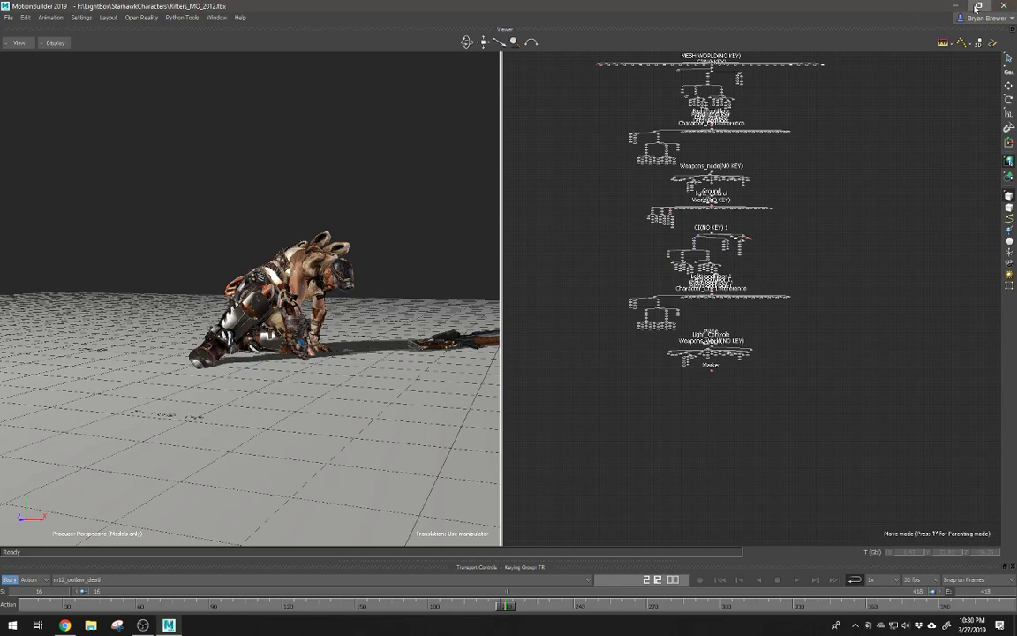
# Step: Float the main window away from the screen edge and stretch the Action timeline tall using its height lock option
pyautogui.doubleClick(881, 7)
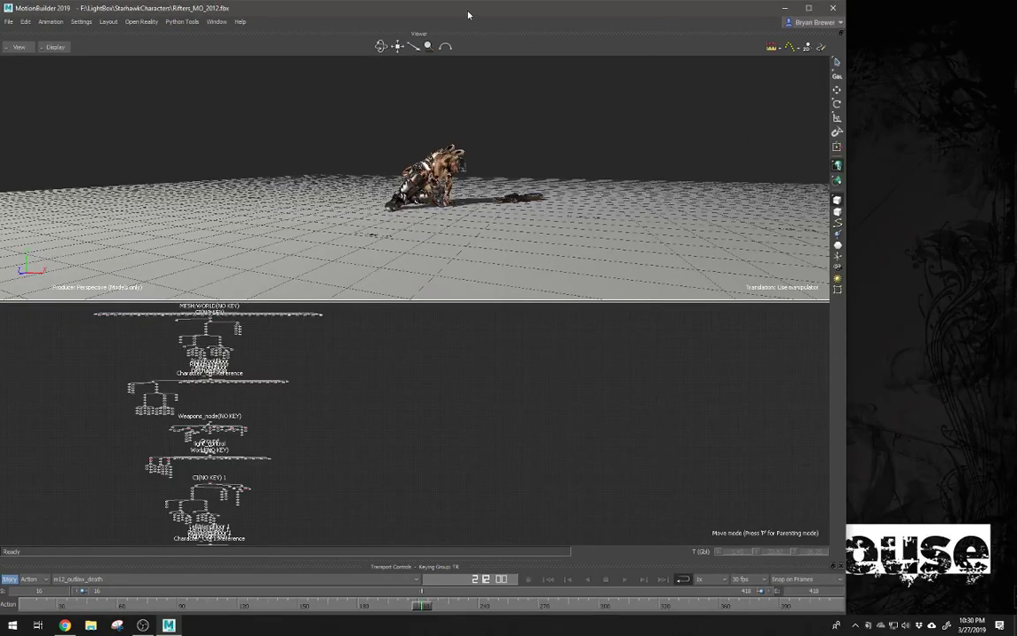
pyautogui.moveTo(468, 15); pyautogui.dragTo(539, 16)
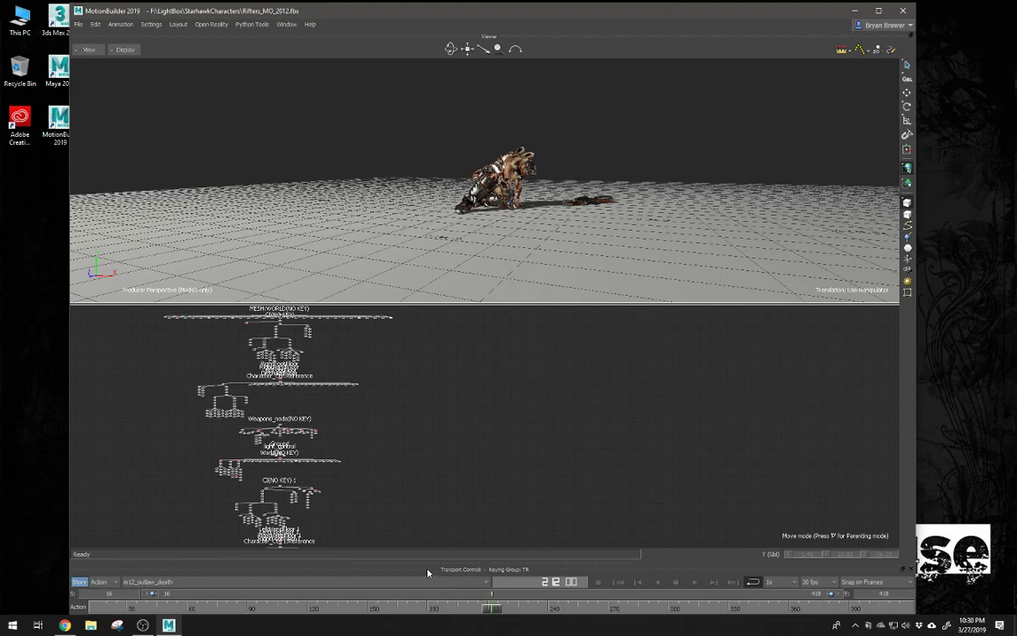
pyautogui.moveTo(427, 573)
pyautogui.mouseDown()
pyautogui.moveTo(426, 547)
pyautogui.moveTo(426, 590)
pyautogui.moveTo(427, 568)
pyautogui.mouseUp()
pyautogui.rightClick(400, 609)
pyautogui.click(406, 600)
pyautogui.moveTo(358, 561); pyautogui.dragTo(408, 464)
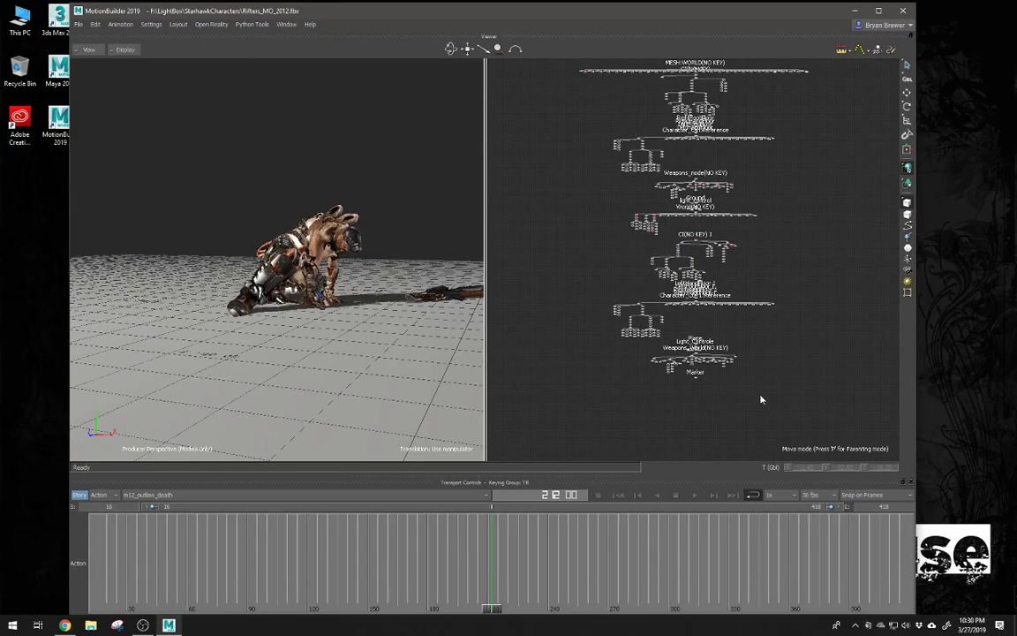
# Step: Shrink the Action timeline back to a thin strip and split the viewer into three panes
pyautogui.moveTo(421, 478); pyautogui.dragTo(433, 508)
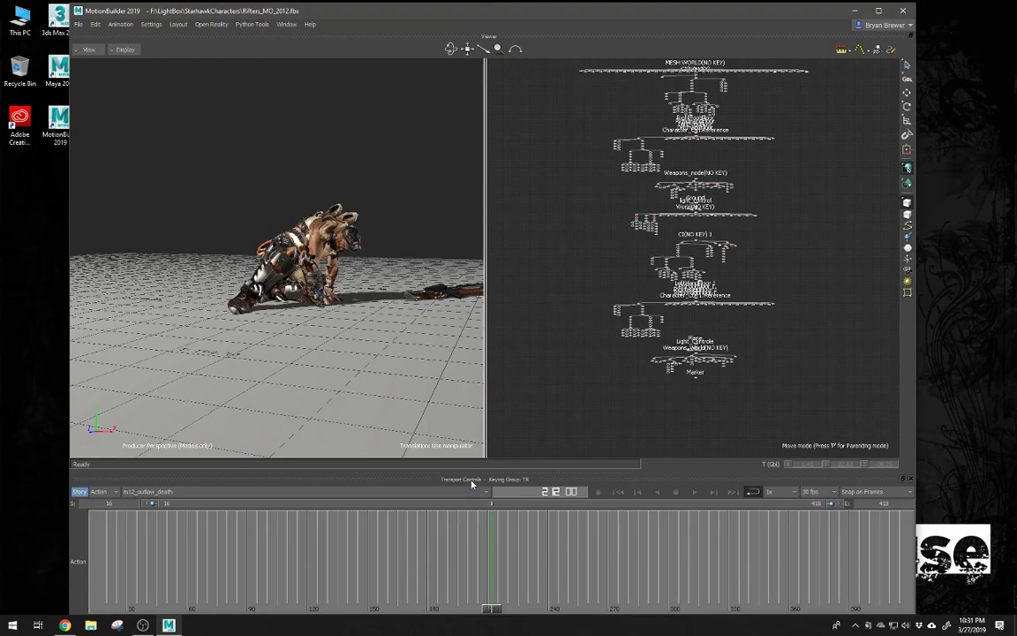
pyautogui.moveTo(478, 472); pyautogui.dragTo(490, 546)
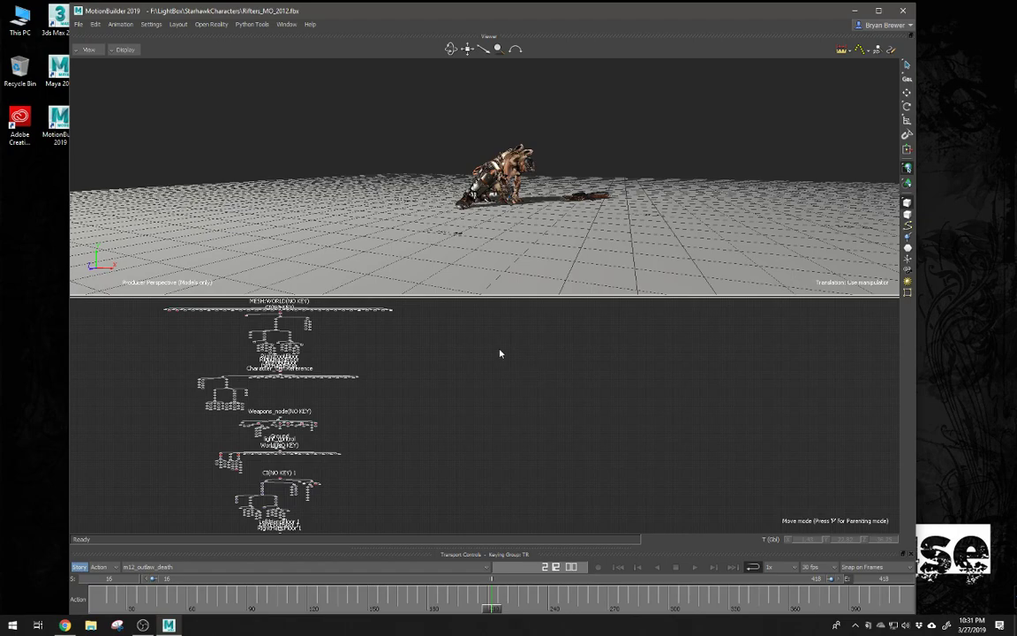
pyautogui.click(484, 380)
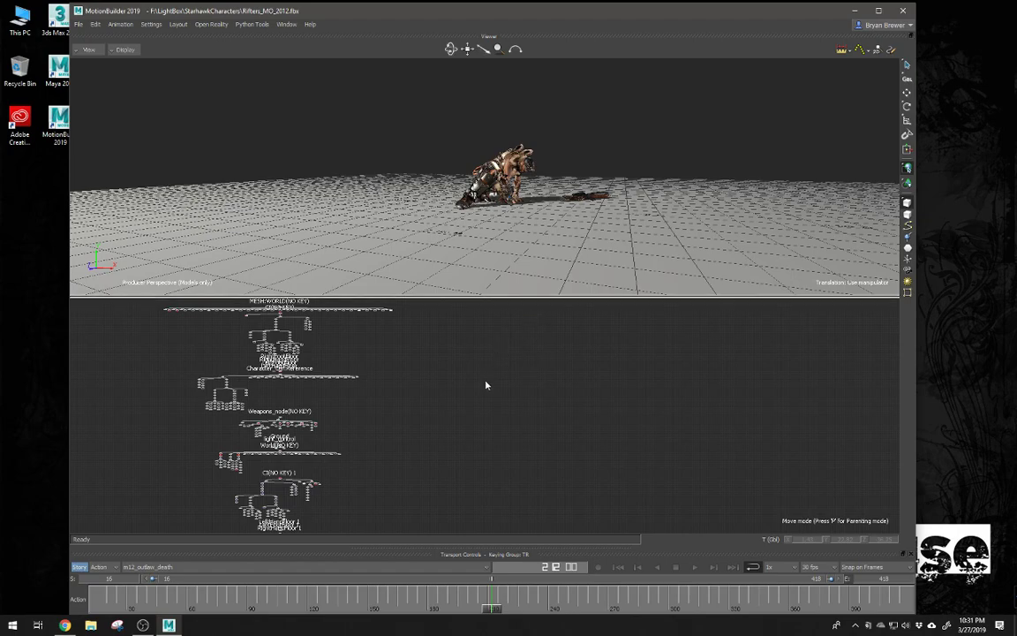
pyautogui.hotkey('ctrl', '3')
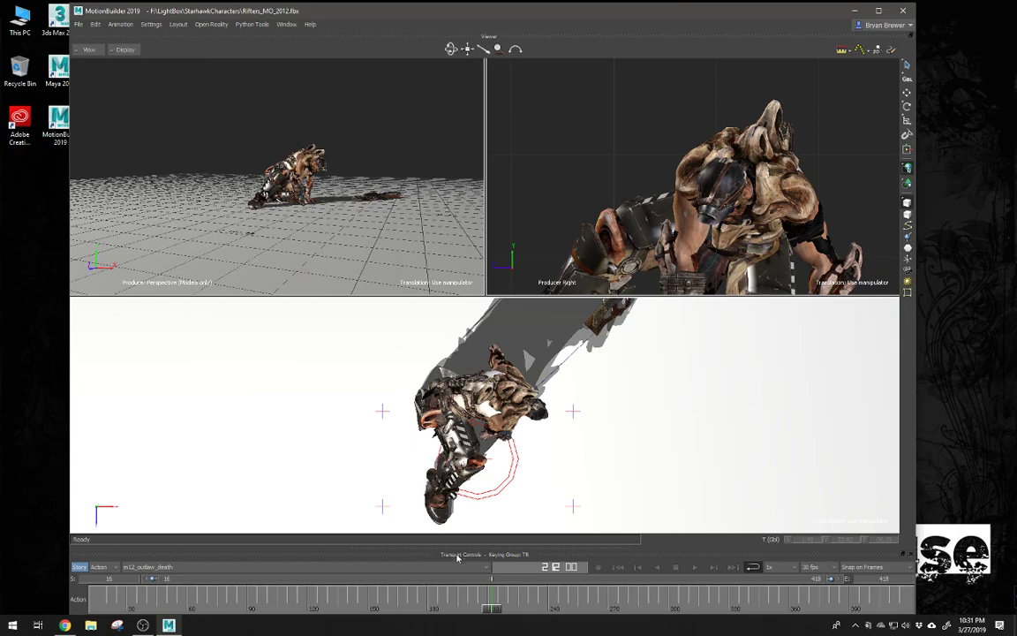
pyautogui.moveTo(455, 546); pyautogui.dragTo(502, 572)
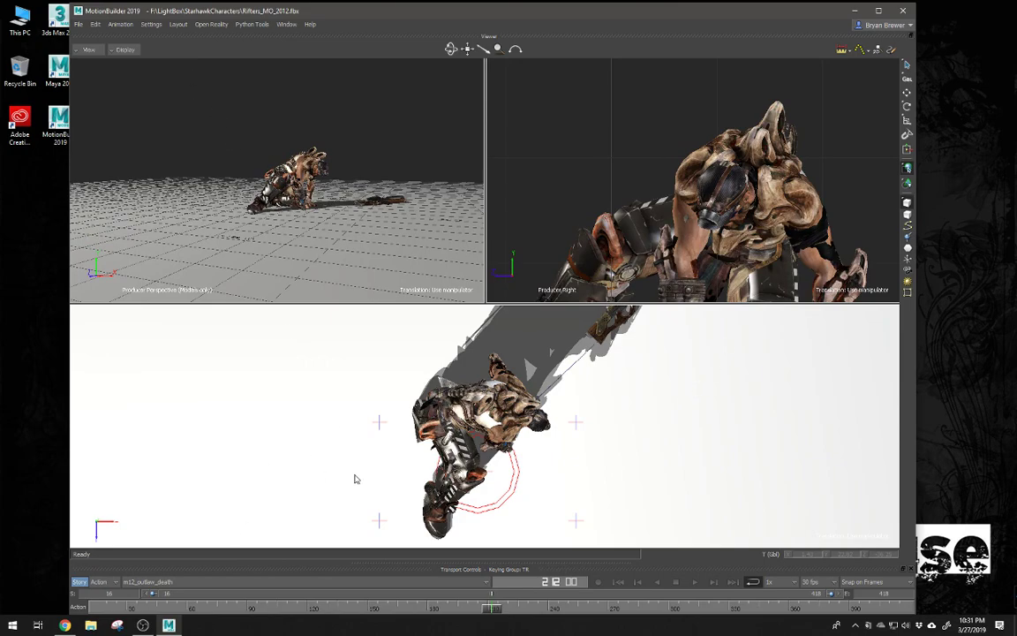
# Step: Maximize the main window and check the Action timeline's height lock option
pyautogui.doubleClick(791, 7)
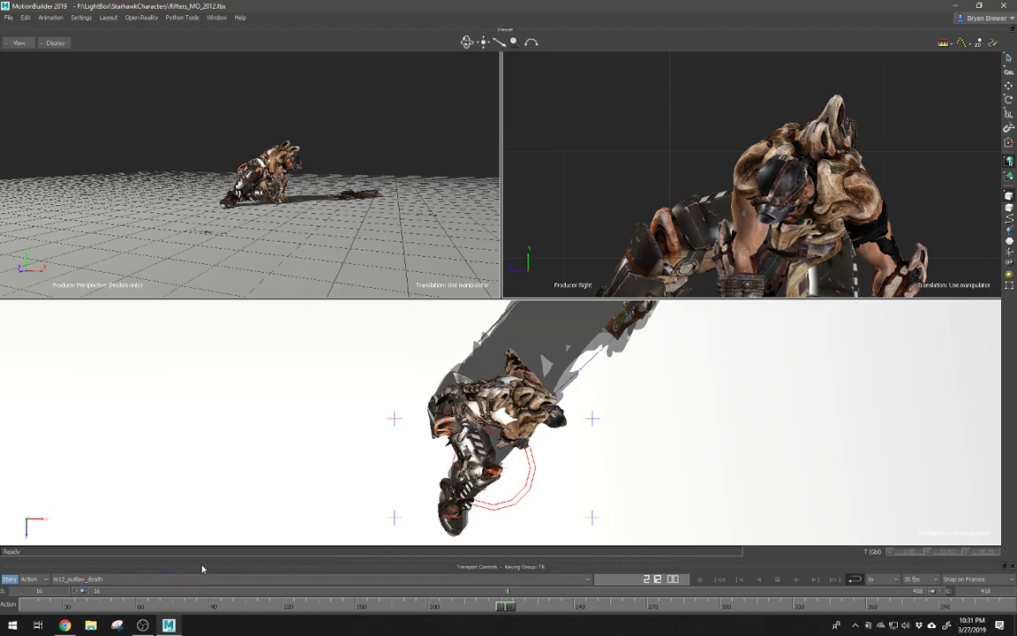
pyautogui.rightClick(147, 609)
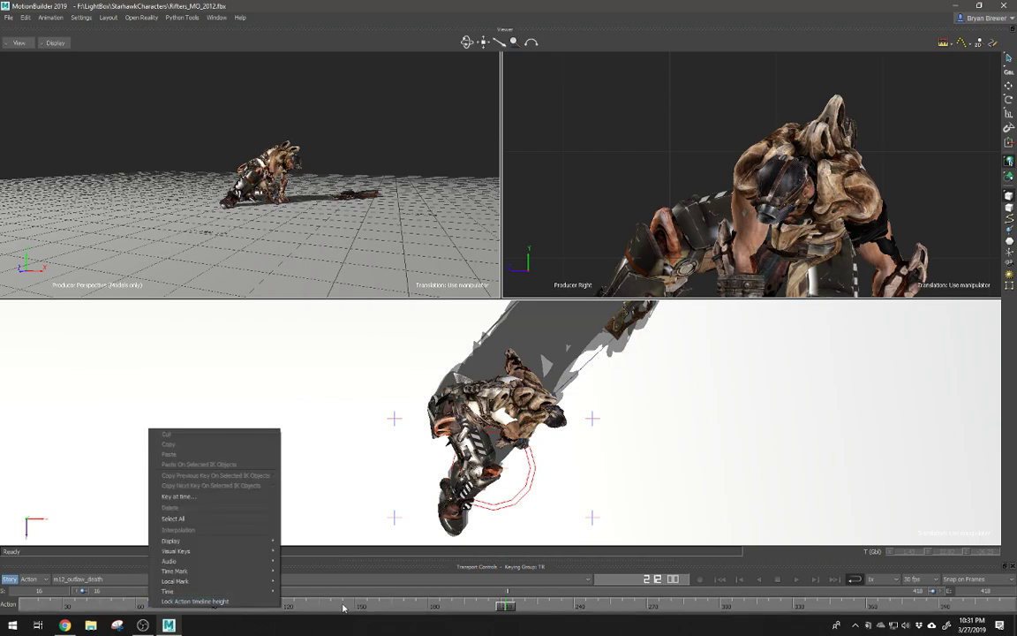
pyautogui.click(402, 381)
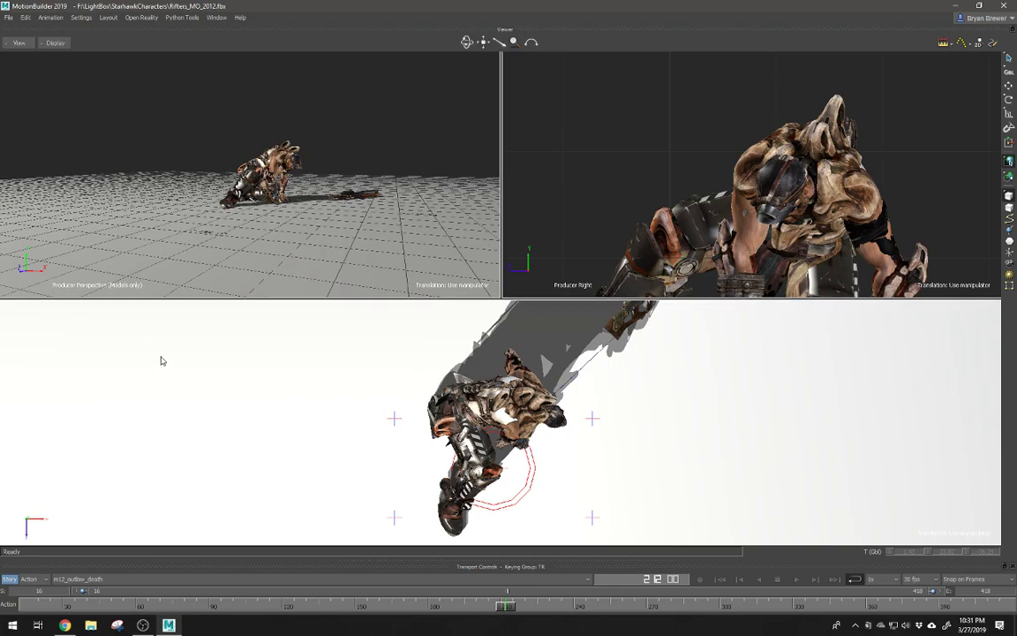
# Step: Switch the viewer to two panes and select the Character_Ctrl 1:LeftHandRing3 node in the schematic
pyautogui.hotkey('ctrl', '2')
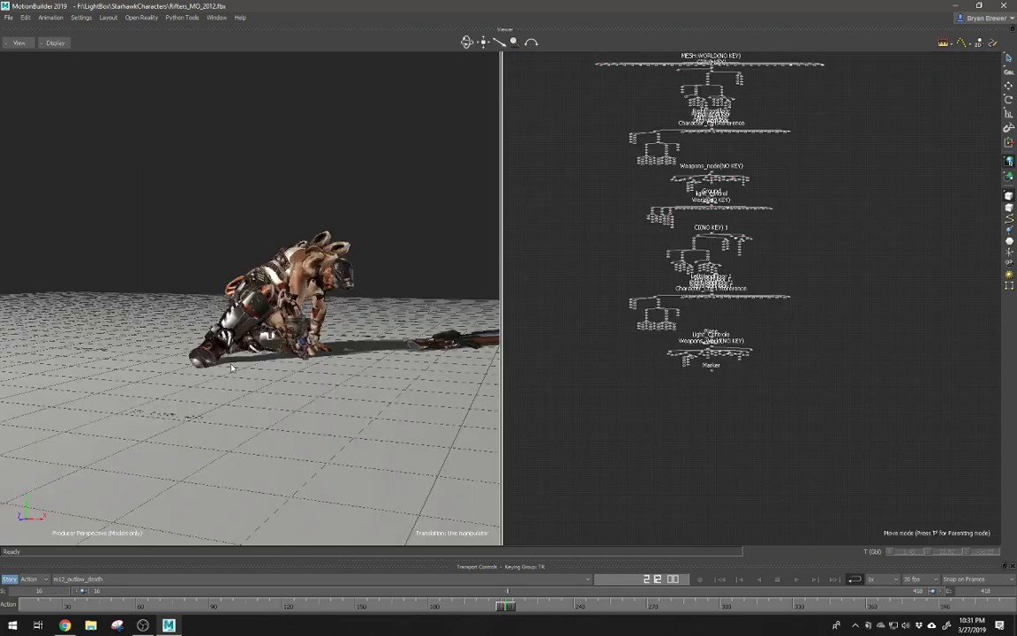
pyautogui.scroll(10, 642, 346)
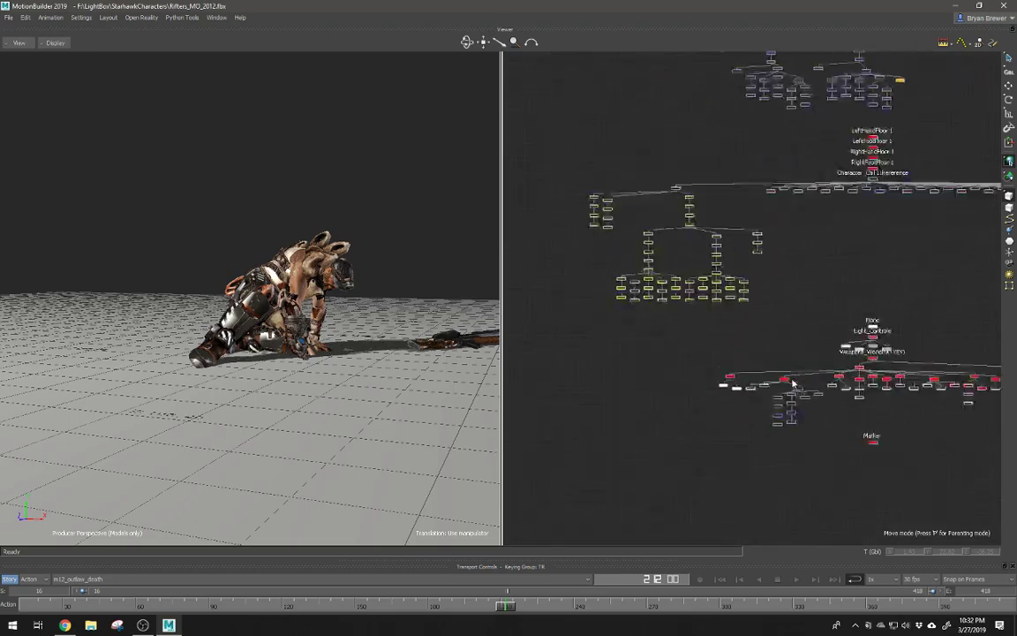
pyautogui.scroll(5, 644, 383)
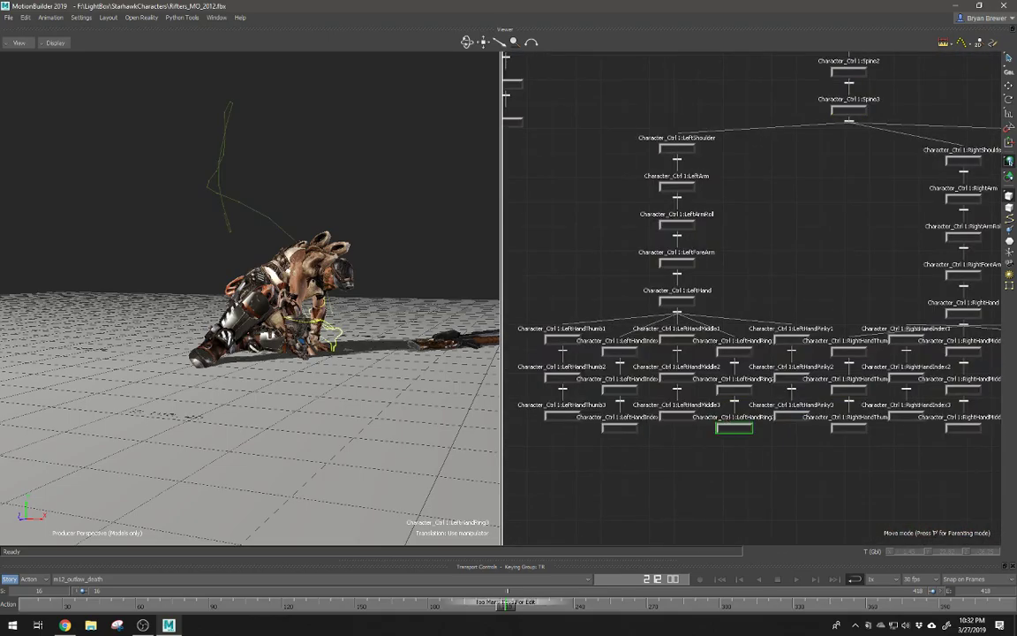
# Step: Switch the workspace to the Editing layout and set the current character in the Character Controls to Character
pyautogui.click(109, 17)
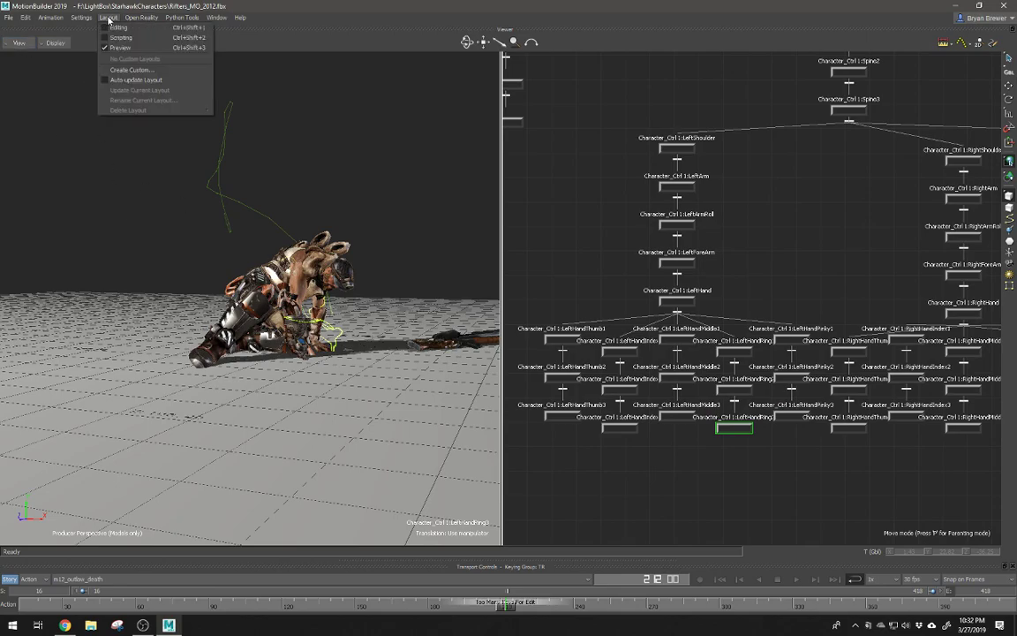
pyautogui.click(122, 36)
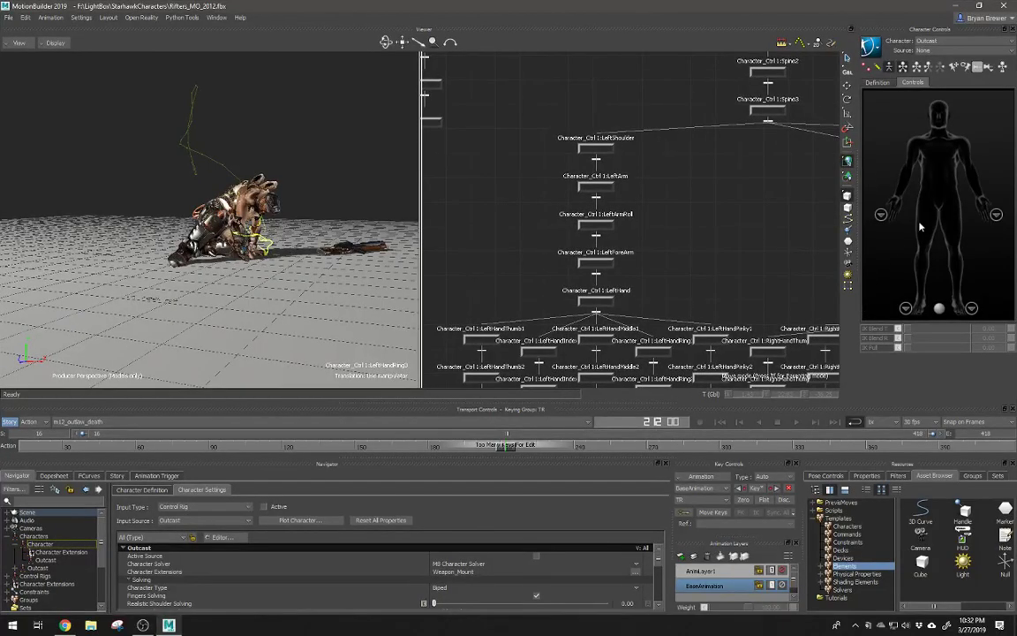
pyautogui.click(958, 41)
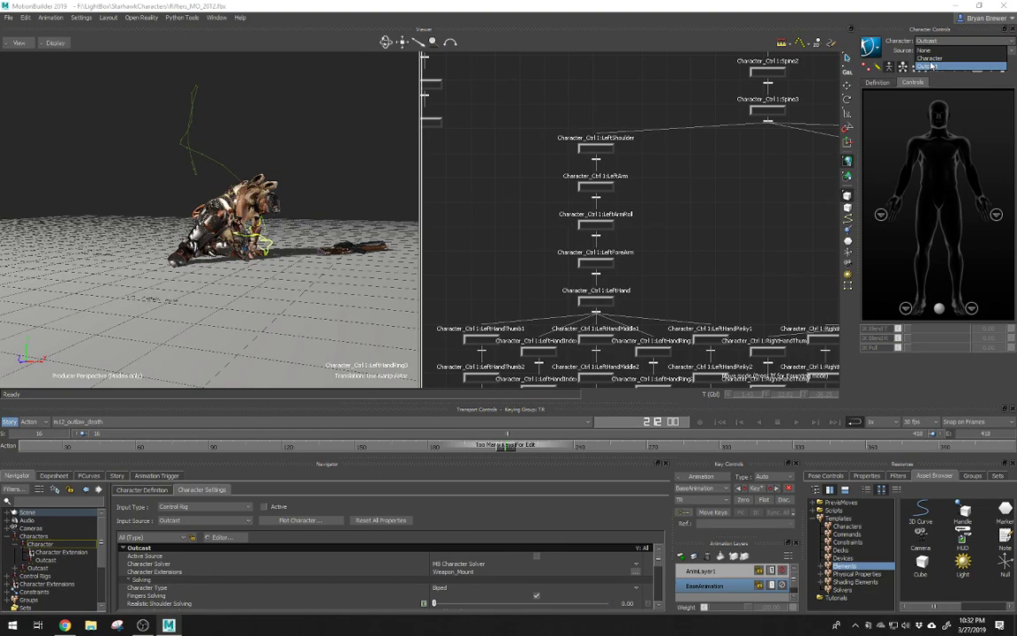
pyautogui.click(931, 60)
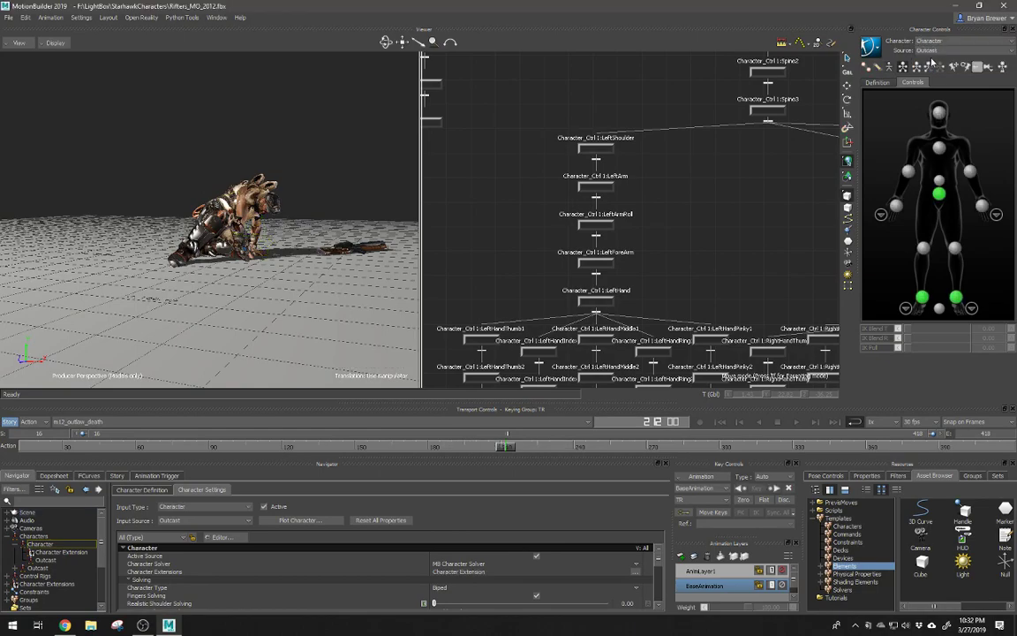
# Step: Select a wrist effector on the Character Controls figure and examine the matching hand on the posed model
pyautogui.click(896, 205)
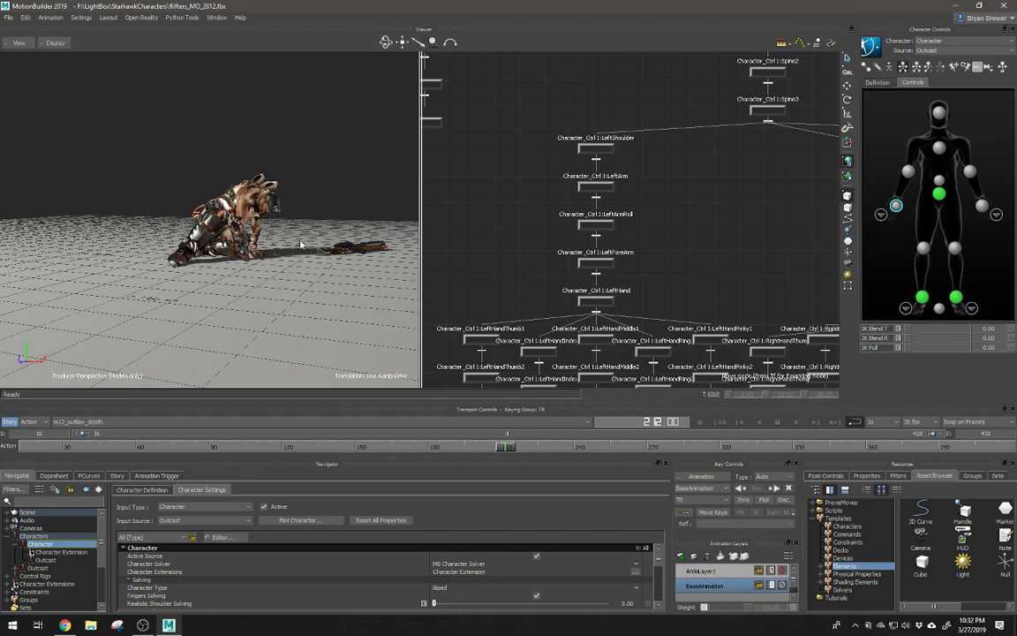
pyautogui.scroll(6, 300, 245)
pyautogui.scroll(-4, 345, 248)
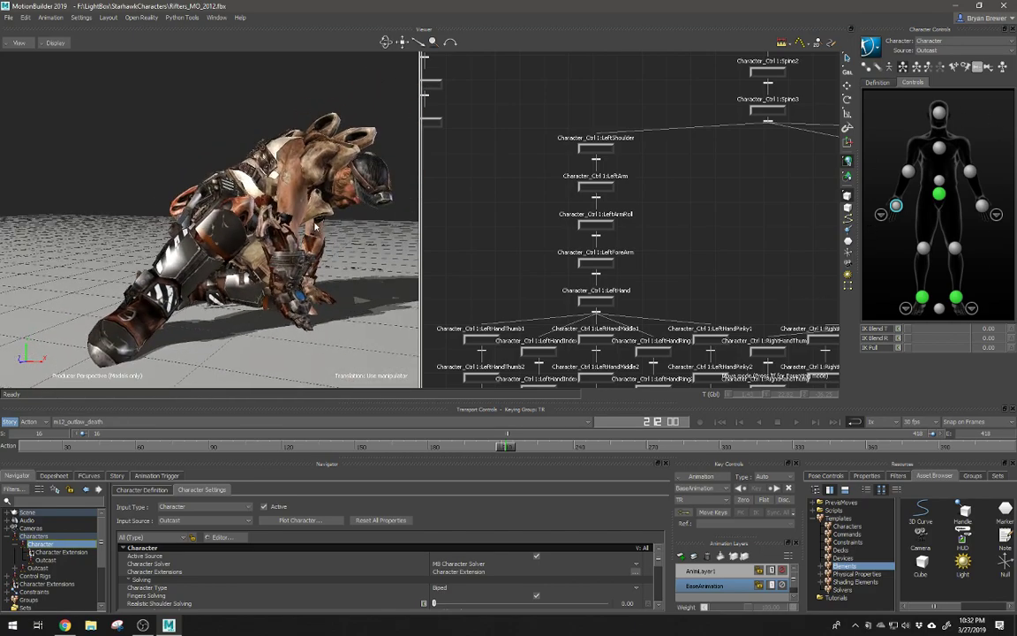
pyautogui.keyDown('ctrl'); pyautogui.keyDown('shift'); pyautogui.moveTo(315, 226); pyautogui.dragTo(207, 218); pyautogui.keyUp('shift'); pyautogui.keyUp('ctrl')
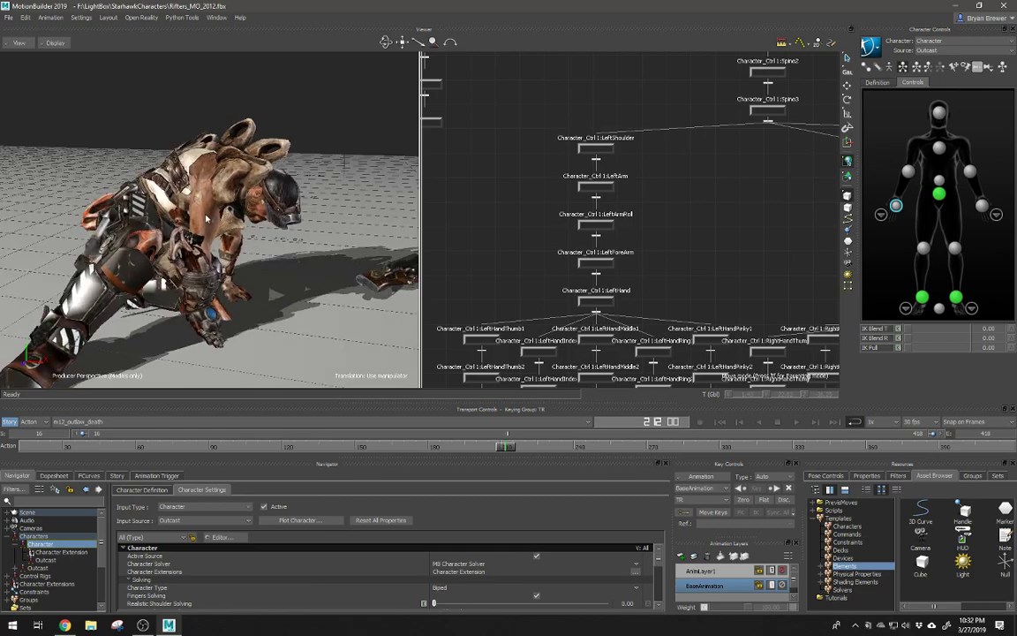
pyautogui.scroll(-3, 239, 223)
pyautogui.scroll(-2, 245, 205)
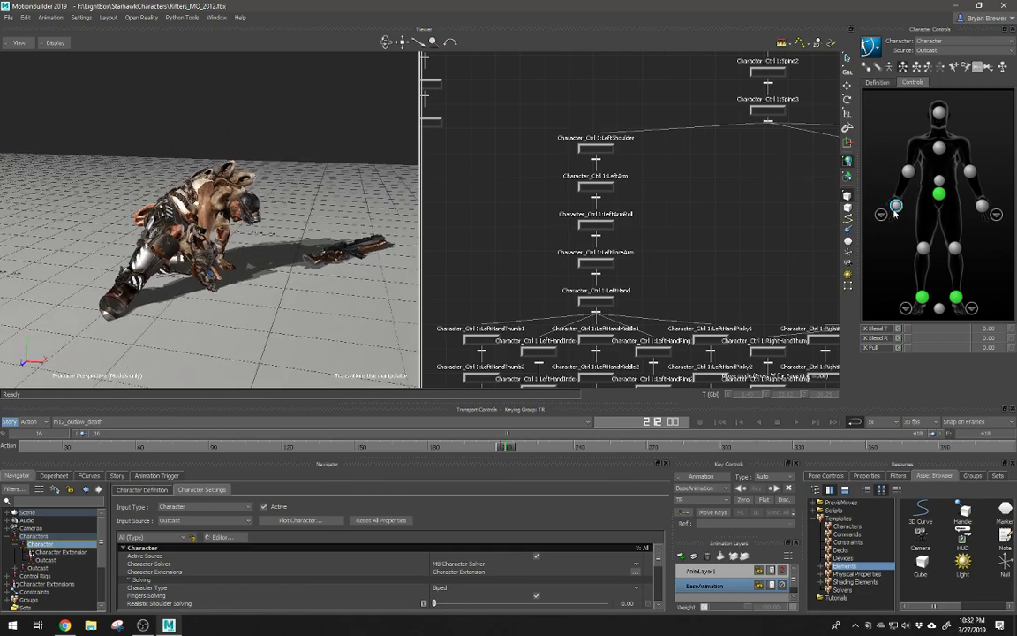
# Step: Examine the Character_Ctrl 1 hierarchy and the other node trees across the whole schematic
pyautogui.scroll(-5, 607, 227)
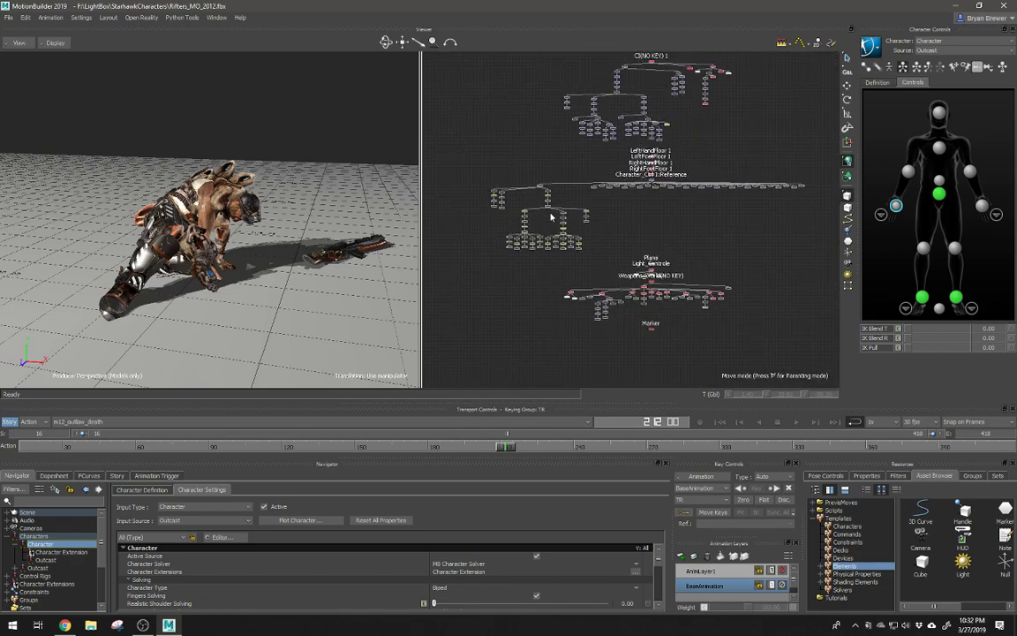
pyautogui.scroll(3, 673, 235)
pyautogui.keyDown('shift'); pyautogui.moveTo(633, 251); pyautogui.dragTo(692, 214); pyautogui.keyUp('shift')
pyautogui.scroll(-3, 692, 214)
pyautogui.scroll(-4, 693, 214)
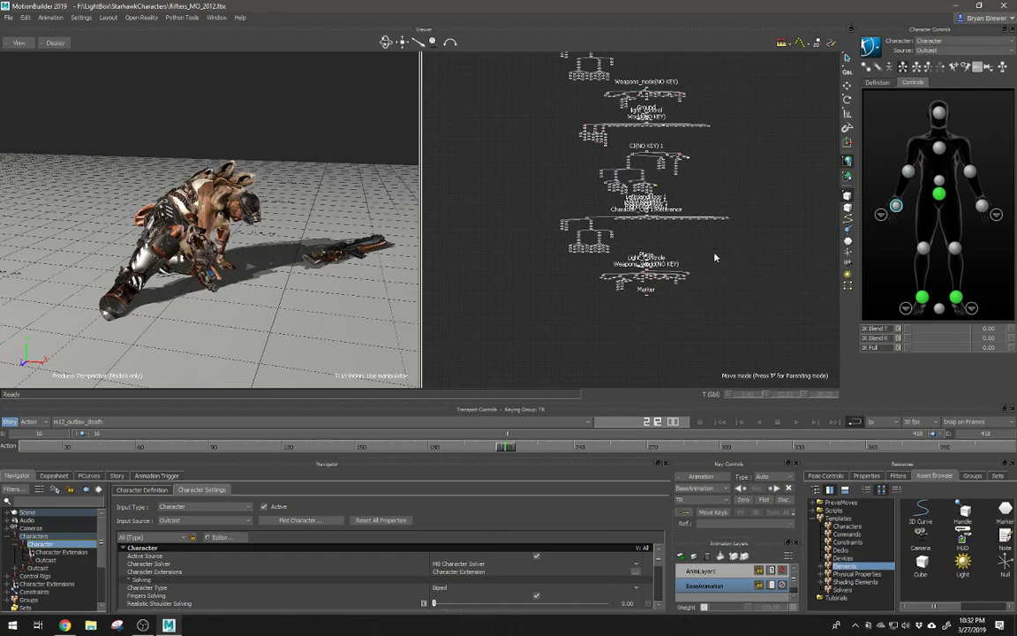
# Step: View the detailed hand figure and the detailed foot figure in the Character Controls, returning to the full body after each
pyautogui.click(881, 214)
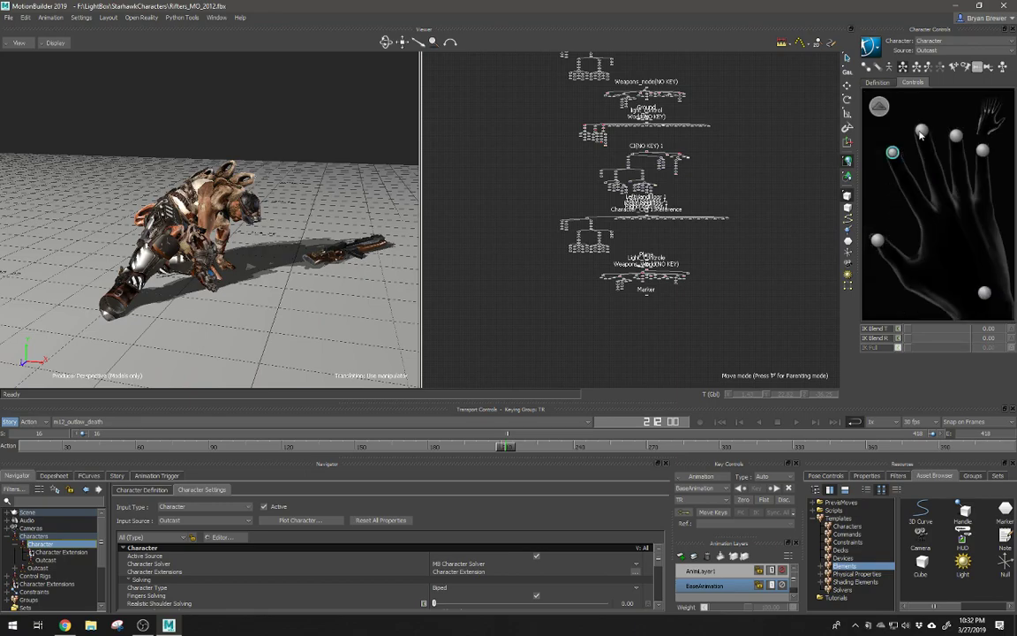
pyautogui.click(880, 106)
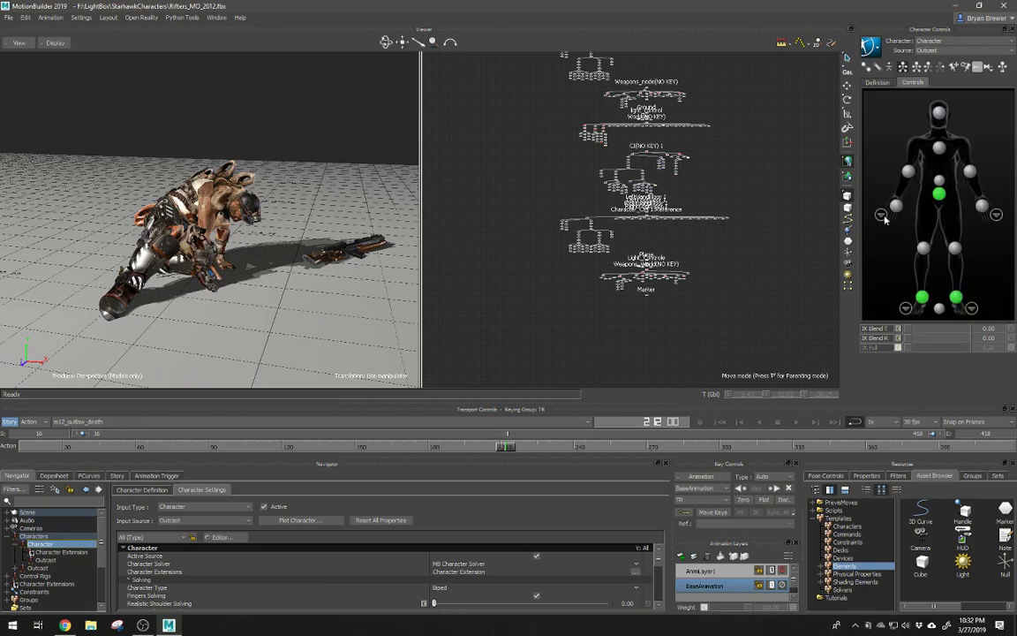
pyautogui.click(904, 309)
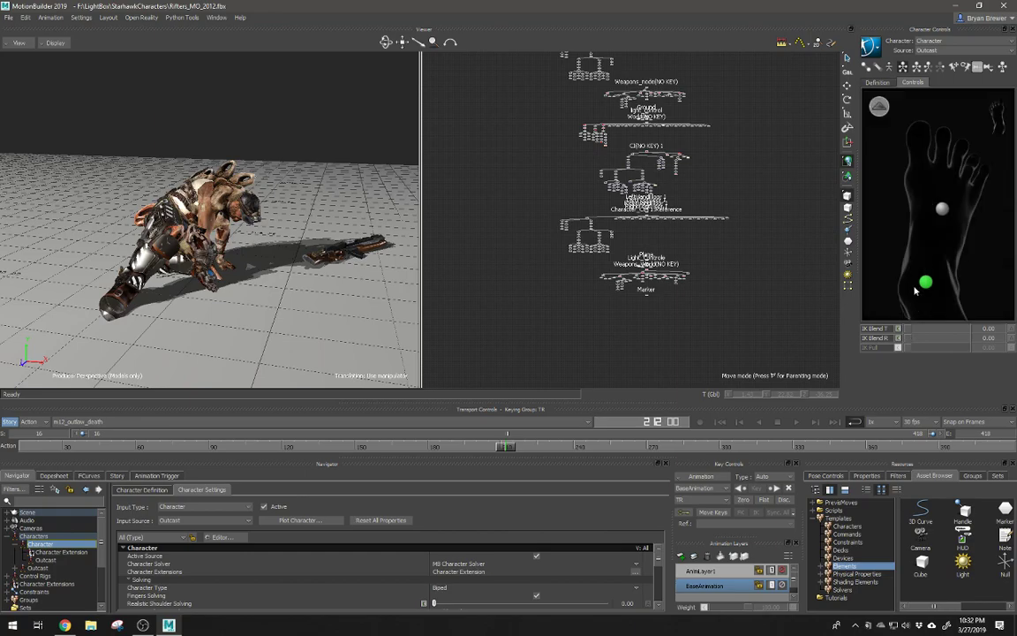
pyautogui.click(879, 106)
# Step: Select the Character_Ctrl 1:LeftHandIndex3 node in the schematic and frame it in the perspective view
pyautogui.scroll(6, 610, 306)
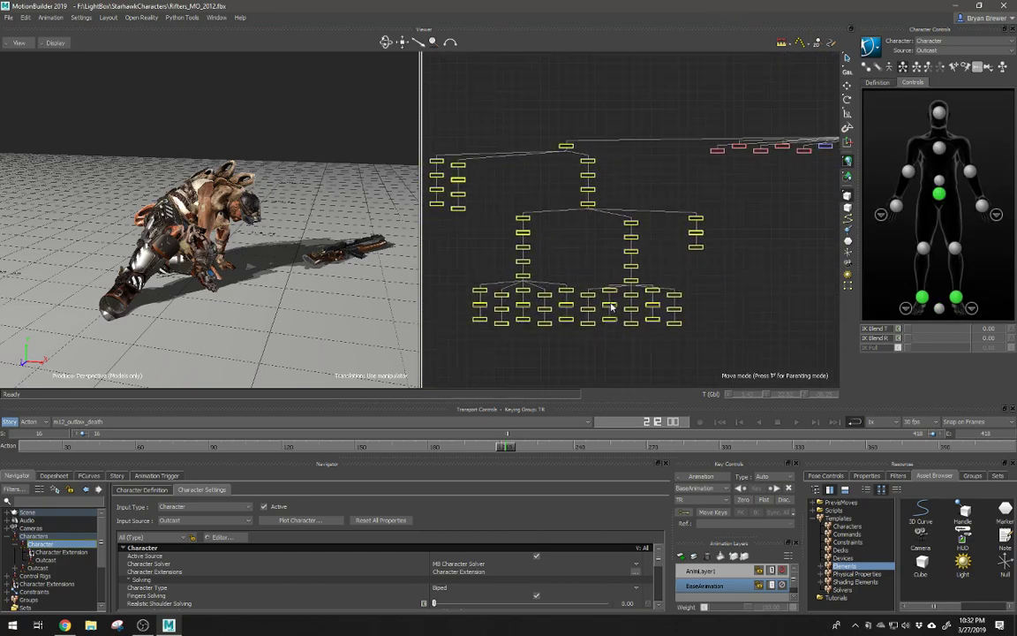
pyautogui.moveTo(611, 307); pyautogui.dragTo(698, 221, button='middle')
pyautogui.scroll(8, 573, 230)
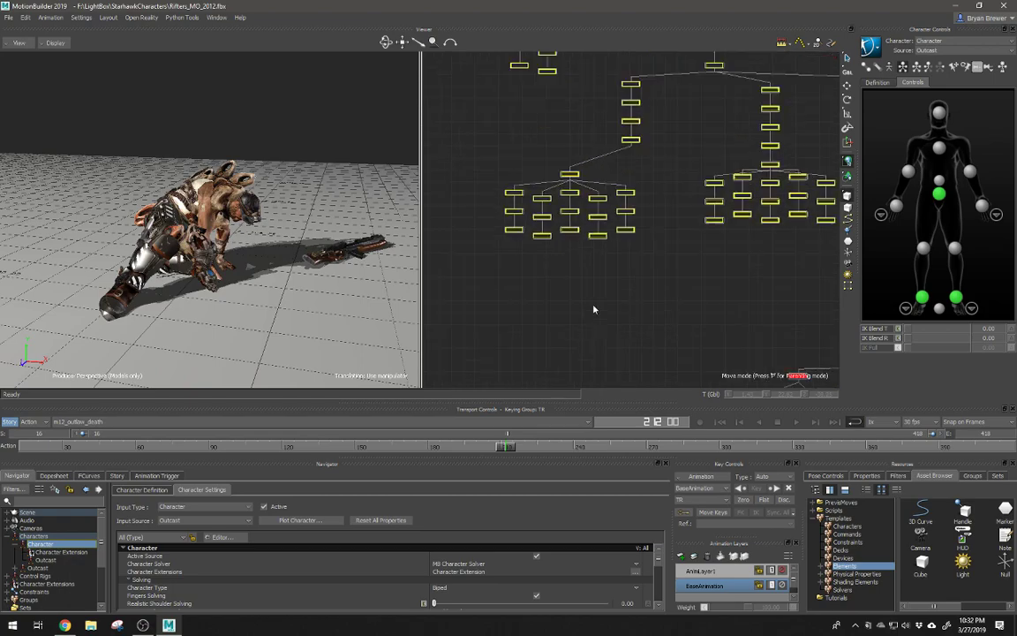
pyautogui.click(594, 261)
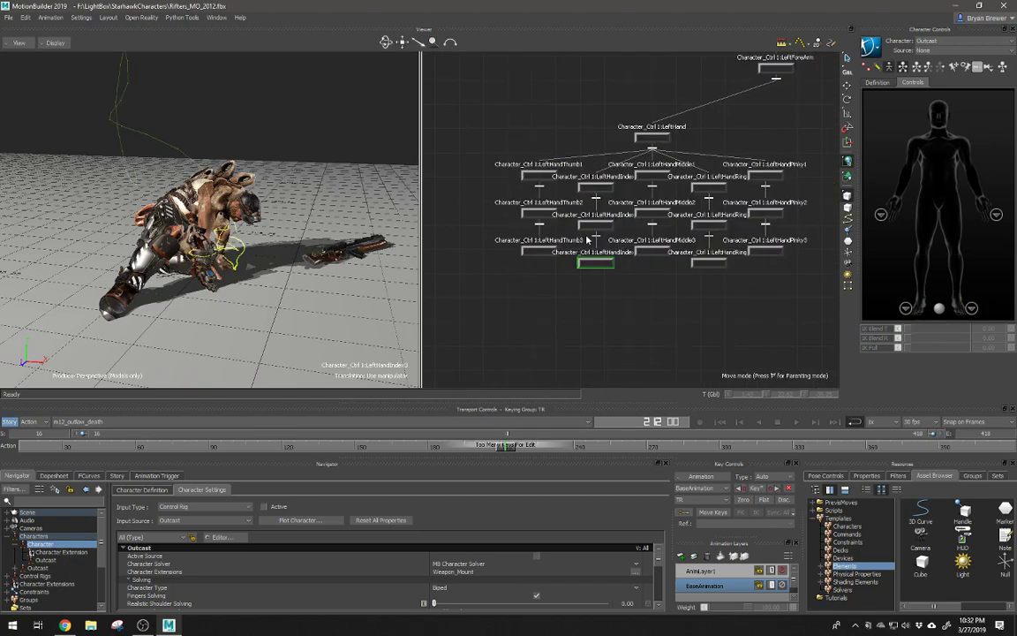
pyautogui.keyDown('ctrl'); pyautogui.moveTo(230, 264); pyautogui.dragTo(244, 165); pyautogui.keyUp('ctrl')
pyautogui.press('f')
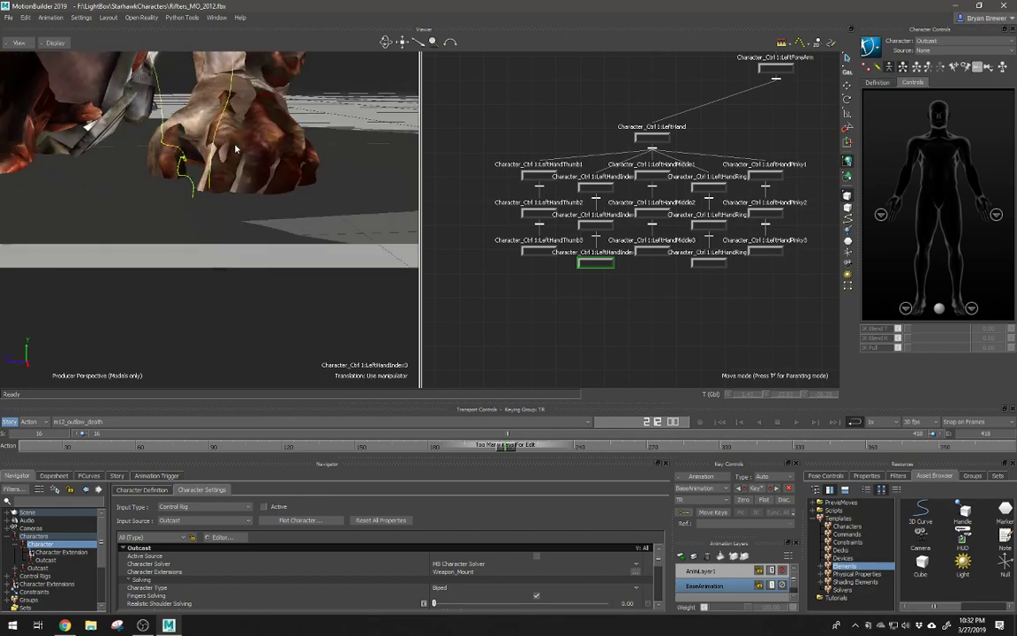
# Step: Try rotating the LeftHandIndex3 fingertip joint, then undo the rotation
pyautogui.press('e')
pyautogui.moveTo(226, 202)
pyautogui.mouseDown()
pyautogui.moveTo(205, 254)
pyautogui.moveTo(221, 221)
pyautogui.mouseUp()
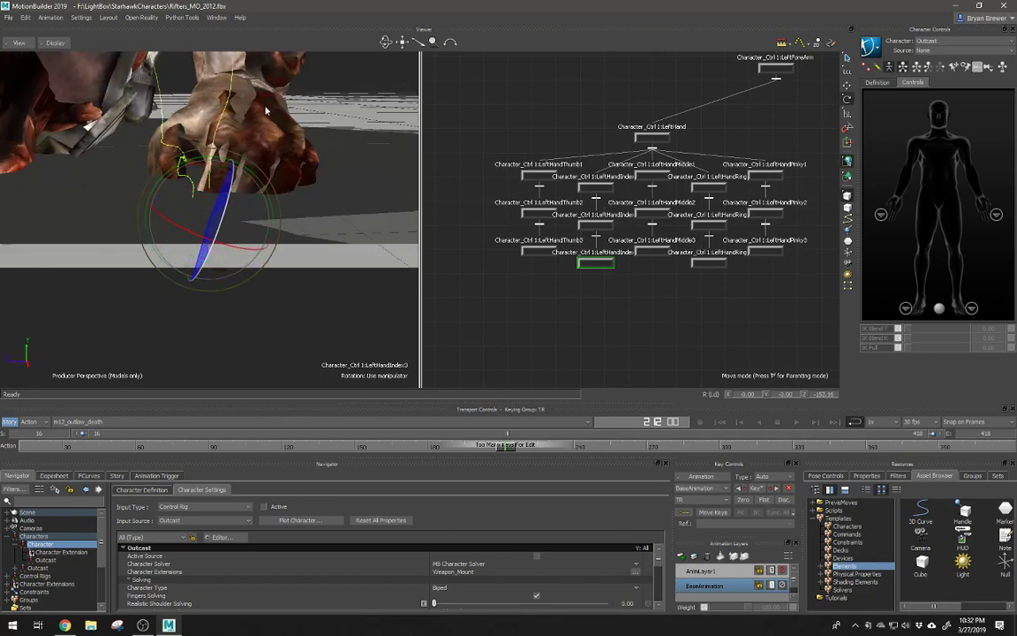
pyautogui.hotkey('ctrl', 'z')
# Step: Rotate the Character_Ctrl 1:LeftHandIndex1 joint to about 69 degrees on Z, then clear the selection
pyautogui.click(595, 186)
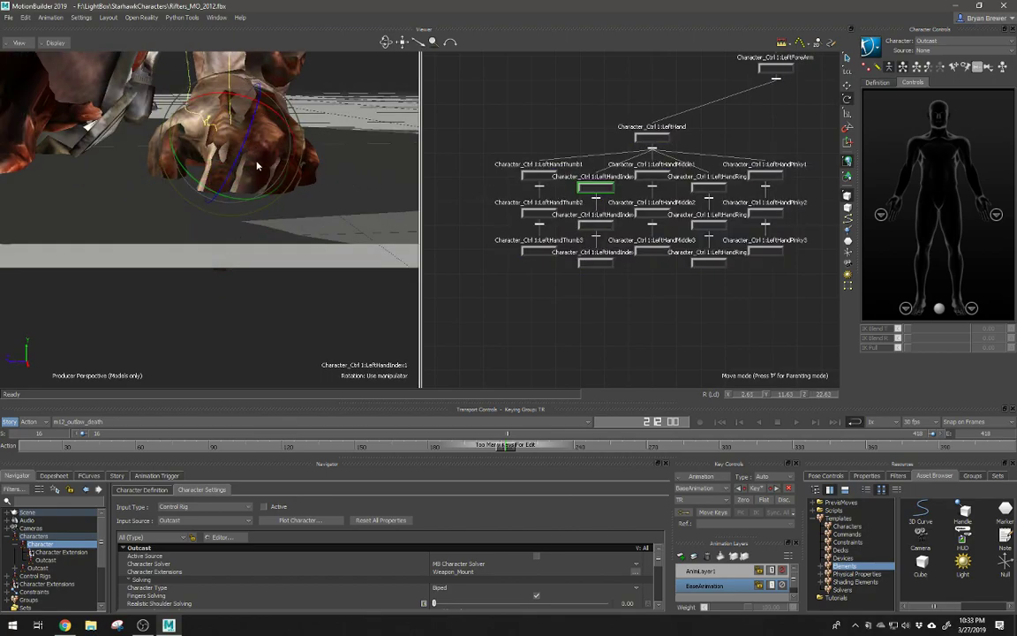
pyautogui.moveTo(264, 117); pyautogui.dragTo(245, 175)
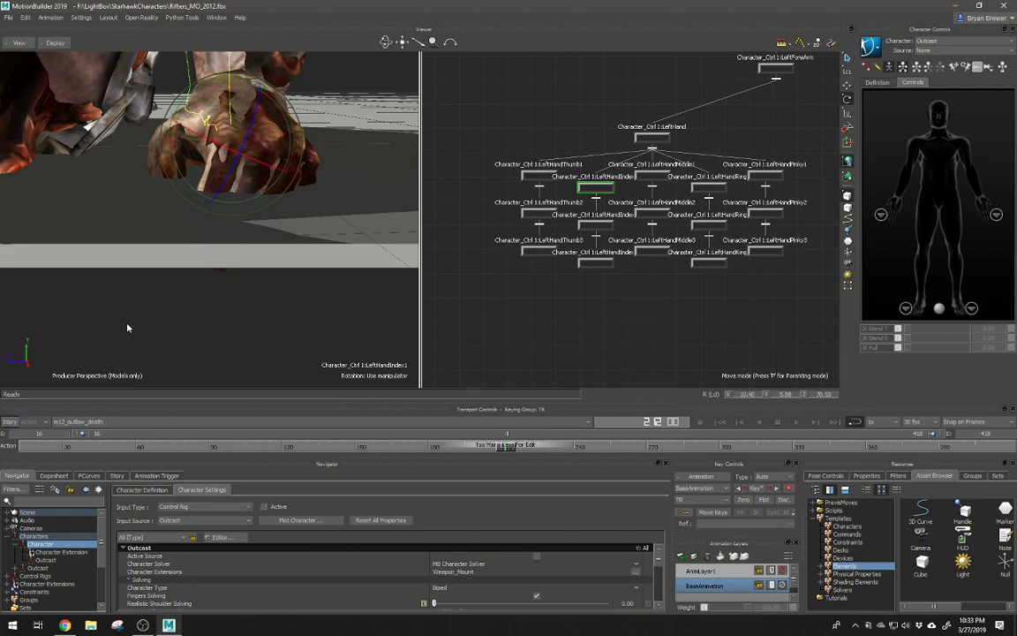
pyautogui.moveTo(239, 155); pyautogui.dragTo(231, 169)
pyautogui.click(964, 43)
pyautogui.click(579, 291)
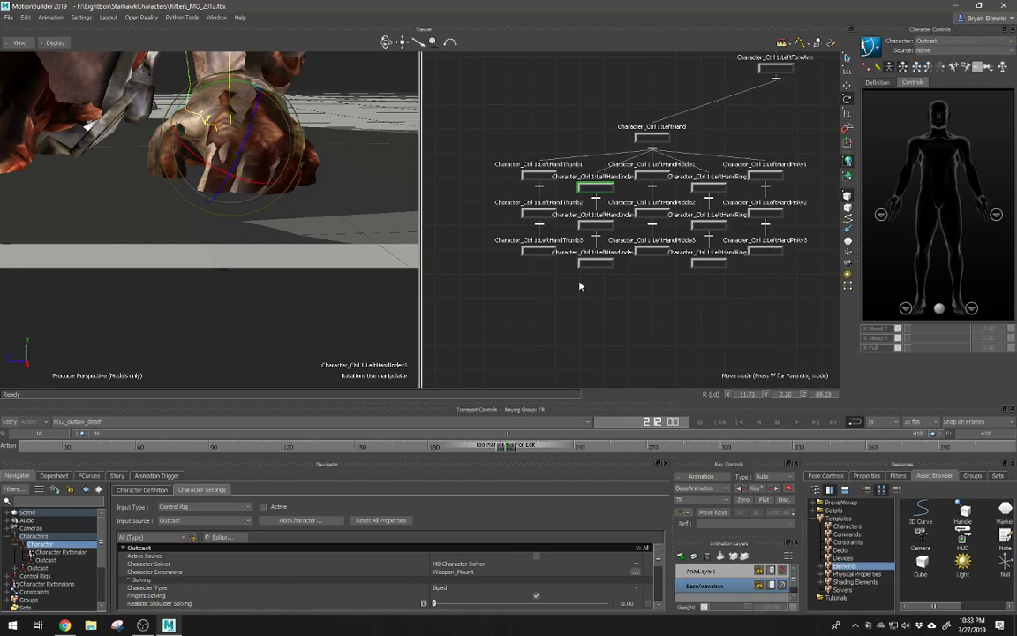
pyautogui.click(579, 284)
# Step: Examine the stacked skeleton, control rig and weapon node trees in the schematic
pyautogui.scroll(-6, 704, 227)
pyautogui.keyDown('shift'); pyautogui.moveTo(706, 225); pyautogui.dragTo(521, 266); pyautogui.keyUp('shift')
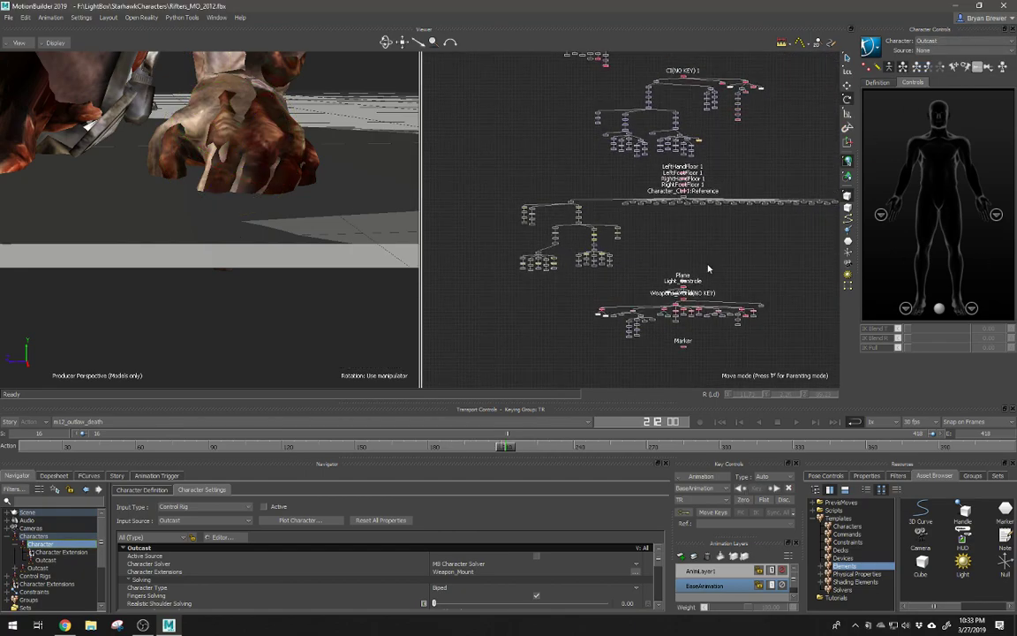
pyautogui.scroll(-3, 707, 264)
pyautogui.scroll(-3, 743, 202)
pyautogui.scroll(4, 715, 197)
pyautogui.scroll(2, 780, 198)
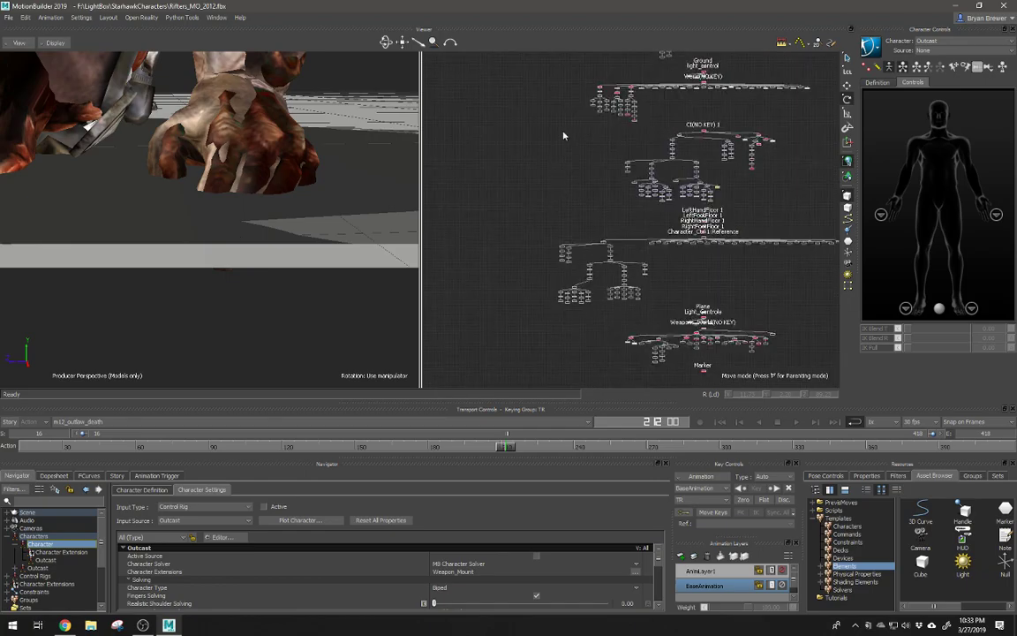
pyautogui.scroll(-5, 329, 155)
# Step: Play the m12_outlaw_death take to frame 340 and view the whole character from the front
pyautogui.keyDown('ctrl'); pyautogui.keyDown('shift'); pyautogui.moveTo(217, 130); pyautogui.dragTo(283, 148); pyautogui.keyUp('shift'); pyautogui.keyUp('ctrl')
pyautogui.hotkey('ctrl', 'space')
pyautogui.keyDown('ctrl'); pyautogui.keyDown('shift'); pyautogui.moveTo(222, 161); pyautogui.dragTo(336, 192); pyautogui.keyUp('shift'); pyautogui.keyUp('ctrl')
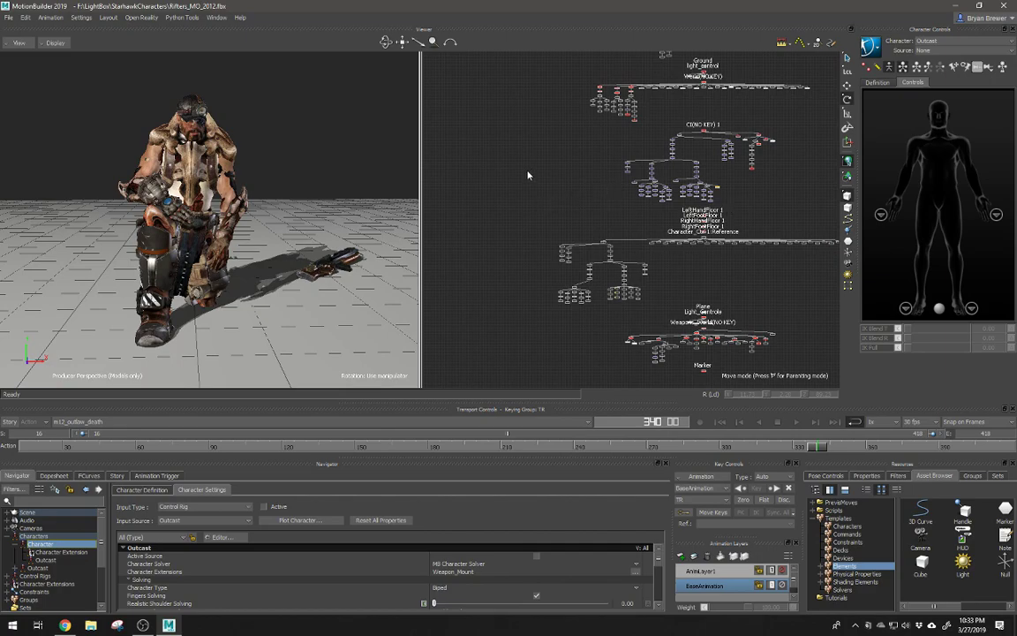
pyautogui.moveTo(205, 196)
pyautogui.keyDown('ctrl'); pyautogui.mouseDown()
pyautogui.moveTo(257, 205)
pyautogui.moveTo(247, 181)
pyautogui.moveTo(207, 180)
pyautogui.mouseUp(); pyautogui.keyUp('ctrl')
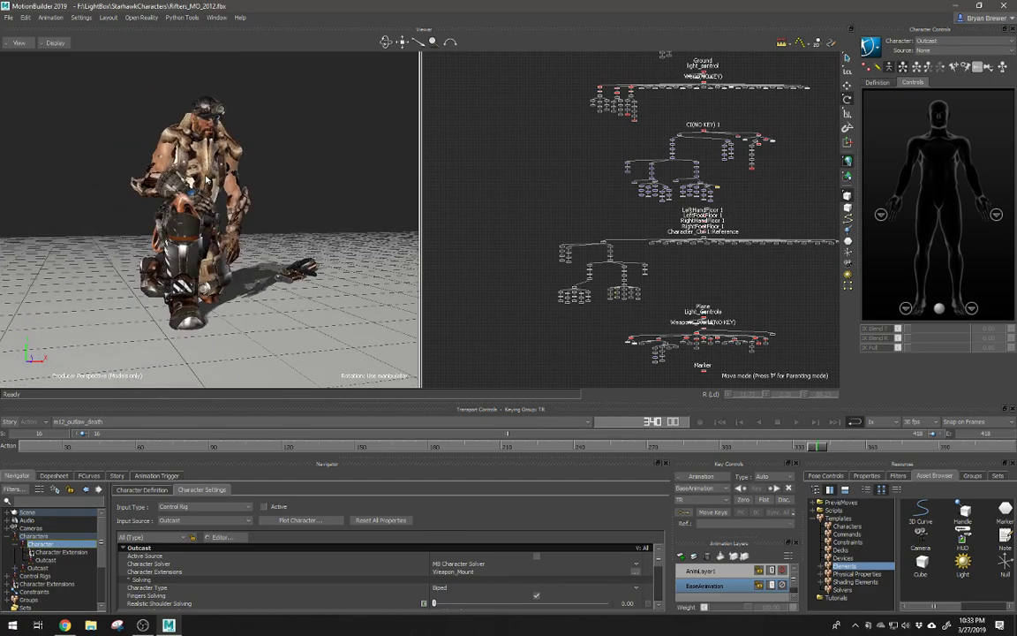
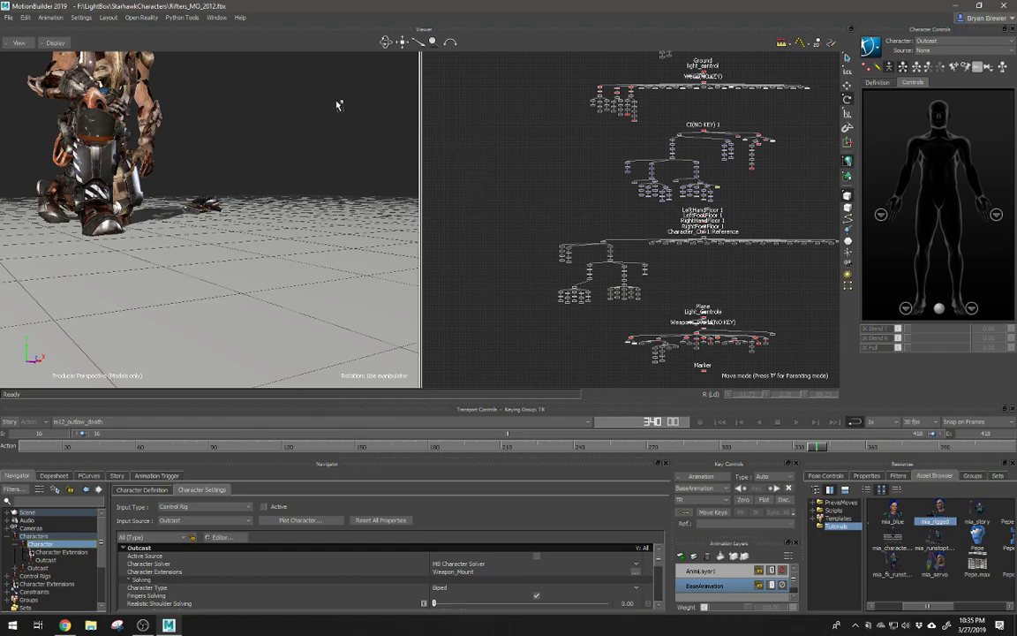
# Step: Merge the mia_rigged asset into the scene with FBX Merge and scrub through Take 001 to check the model
pyautogui.moveTo(356, 99)
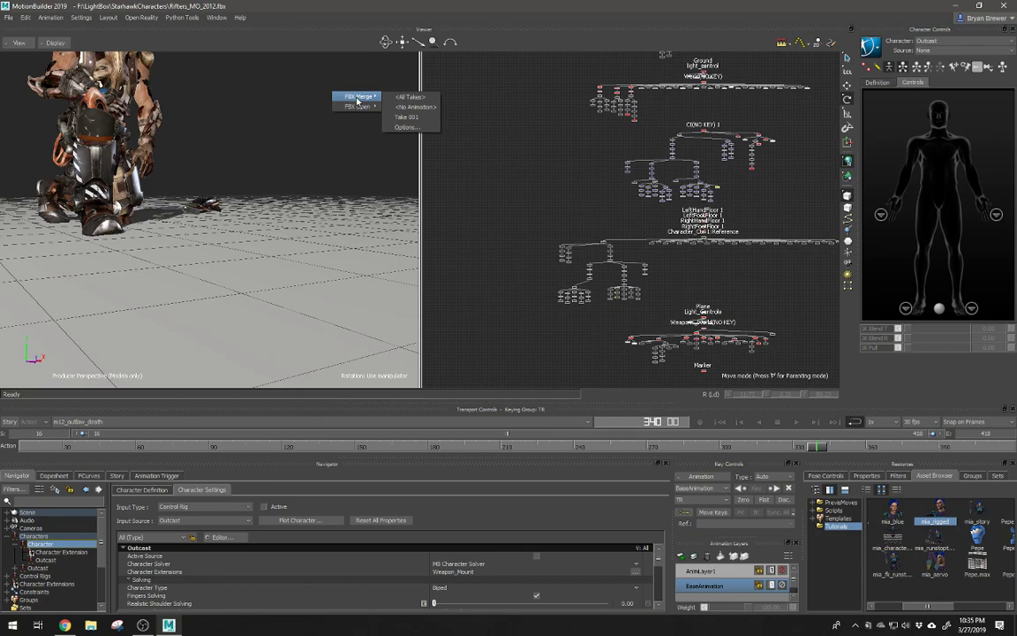
pyautogui.click(424, 103)
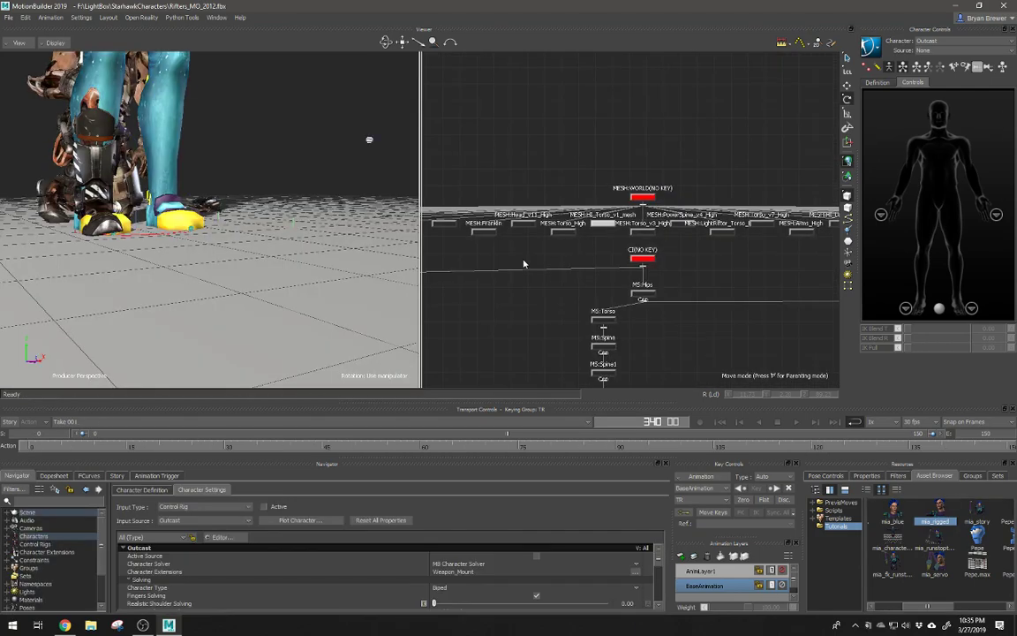
pyautogui.scroll(-10, 266, 185)
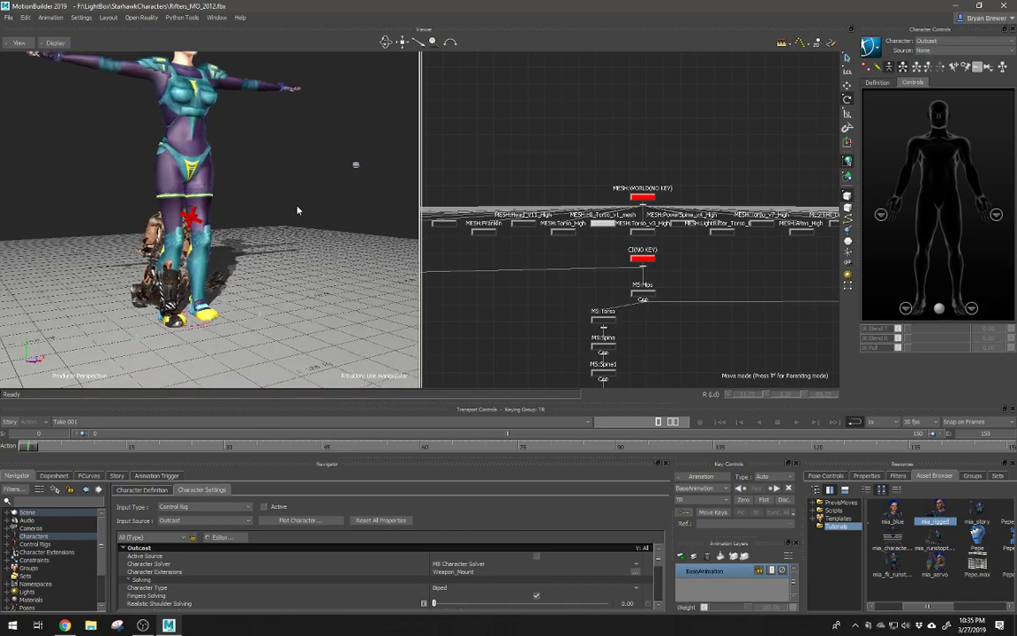
pyautogui.scroll(-3, 274, 254)
pyautogui.keyDown('ctrl'); pyautogui.keyDown('shift'); pyautogui.moveTo(288, 221); pyautogui.dragTo(229, 301); pyautogui.keyUp('shift'); pyautogui.keyUp('ctrl')
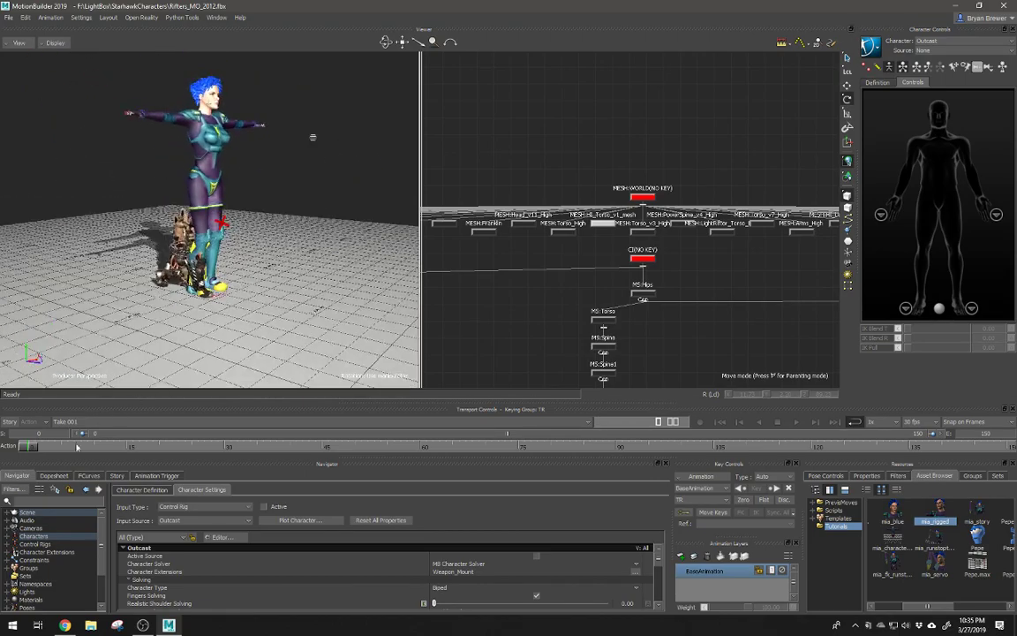
pyautogui.moveTo(29, 451); pyautogui.dragTo(119, 457)
pyautogui.moveTo(609, 444); pyautogui.dragTo(375, 442)
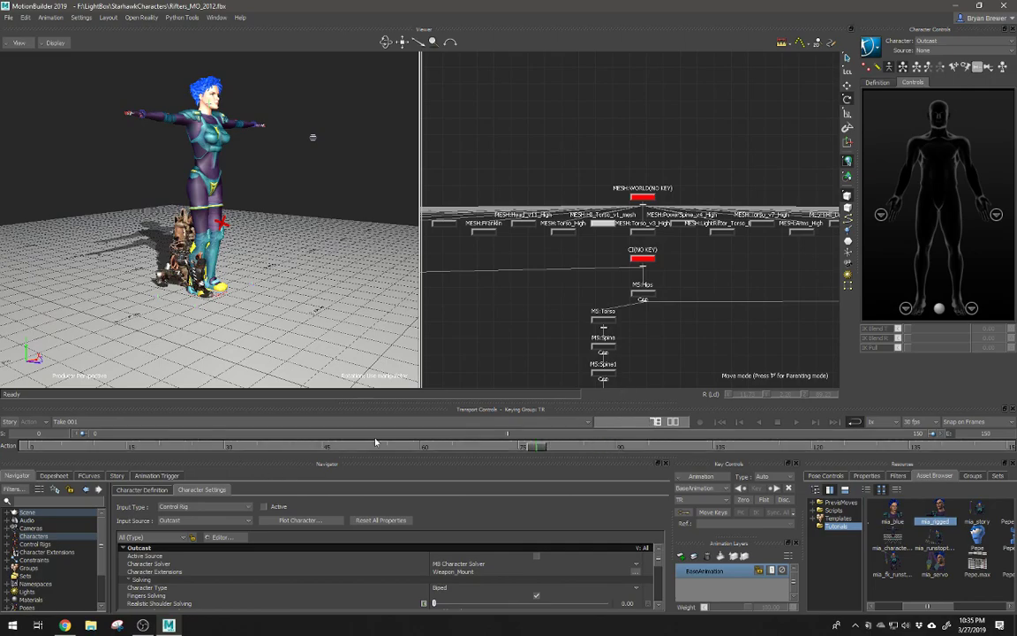
# Step: Switch the current take to m12_outlaw_death and play it to about frame 166
pyautogui.click(104, 423)
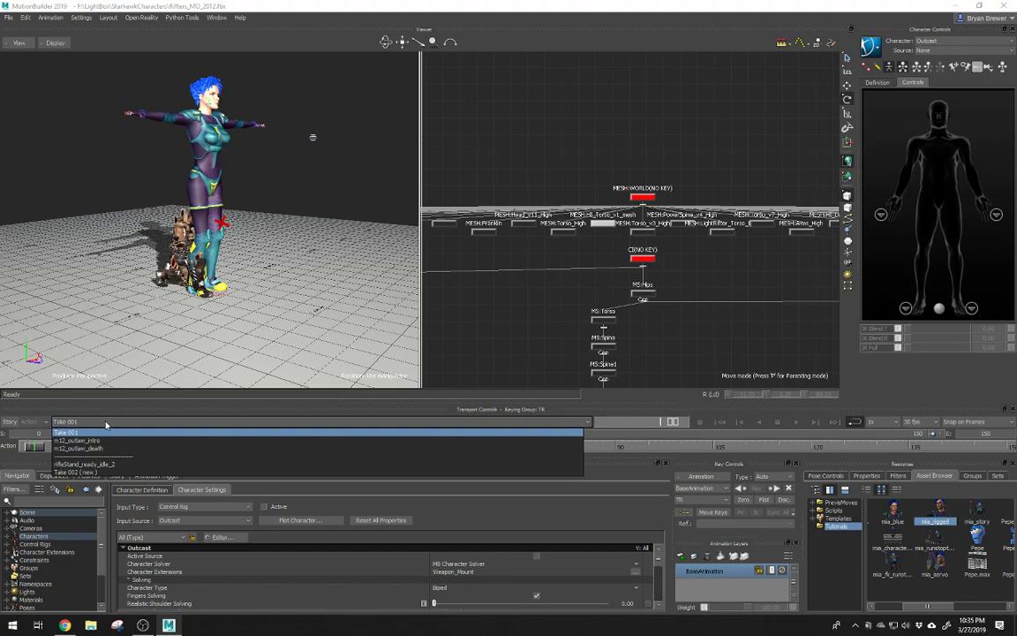
pyautogui.click(99, 450)
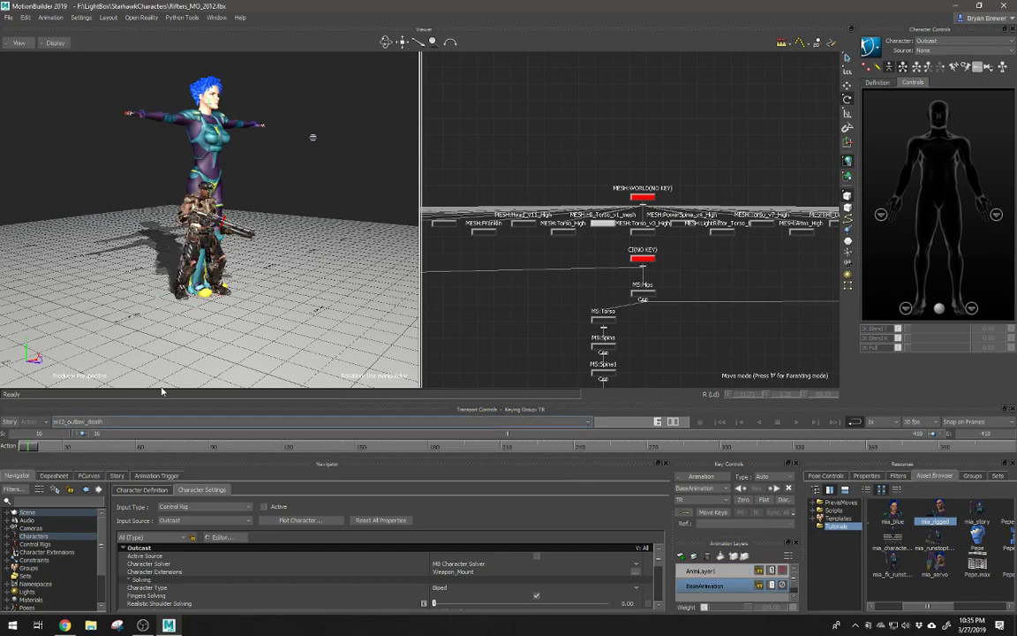
pyautogui.keyDown('ctrl'); pyautogui.keyDown('shift'); pyautogui.moveTo(260, 264); pyautogui.dragTo(233, 256); pyautogui.keyUp('shift'); pyautogui.keyUp('ctrl')
pyautogui.hotkey('ctrl', 'space')
pyautogui.hotkey('ctrl', 'space')
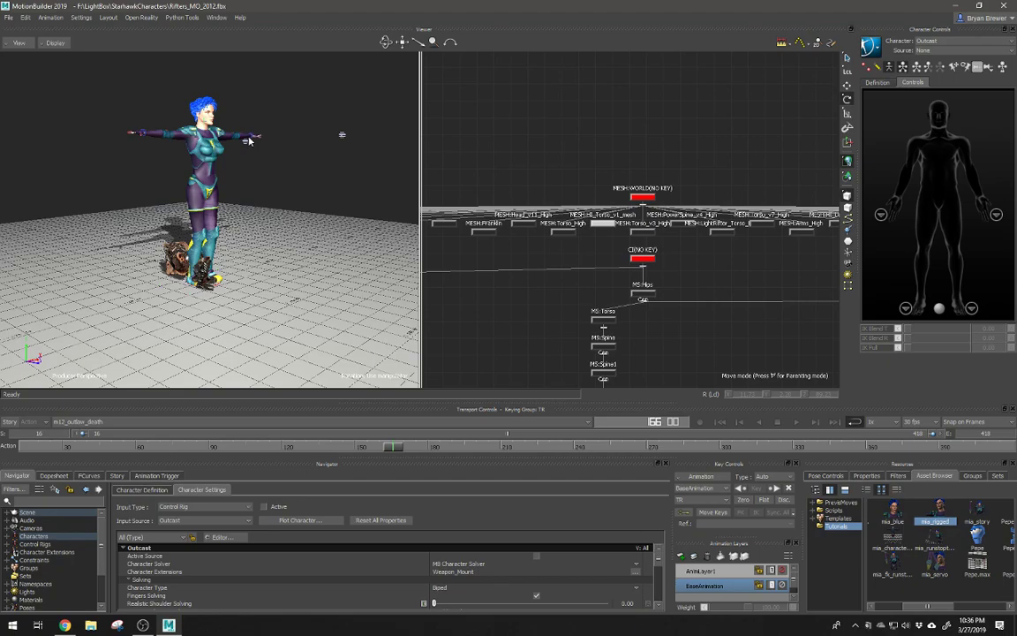
# Step: Make Mia the current character, select her right ankle pivot effector and frame its node in the schematic
pyautogui.click(943, 41)
pyautogui.click(8, 536)
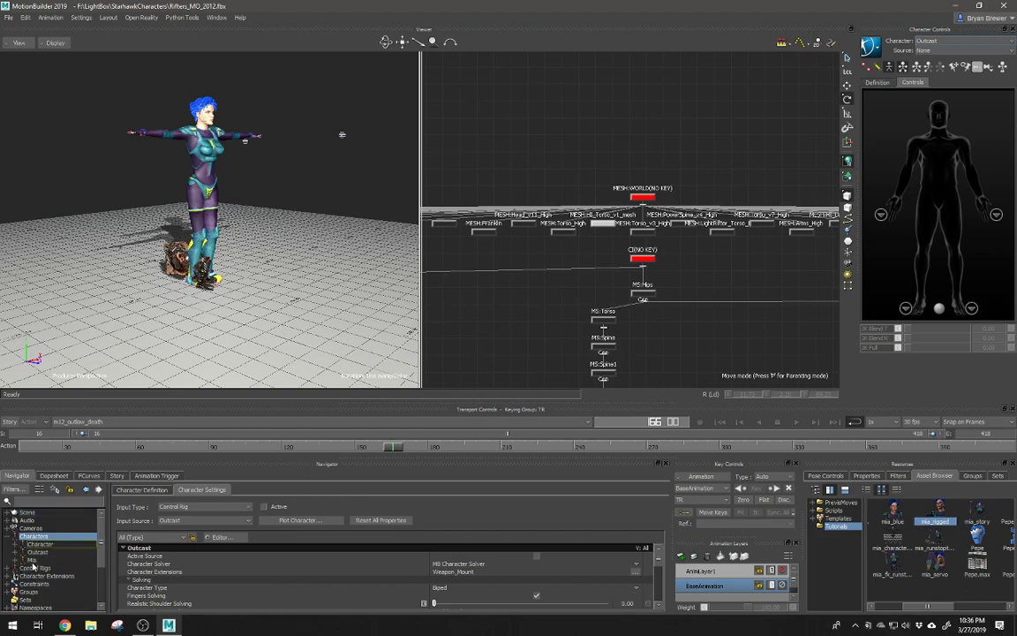
pyautogui.click(33, 562)
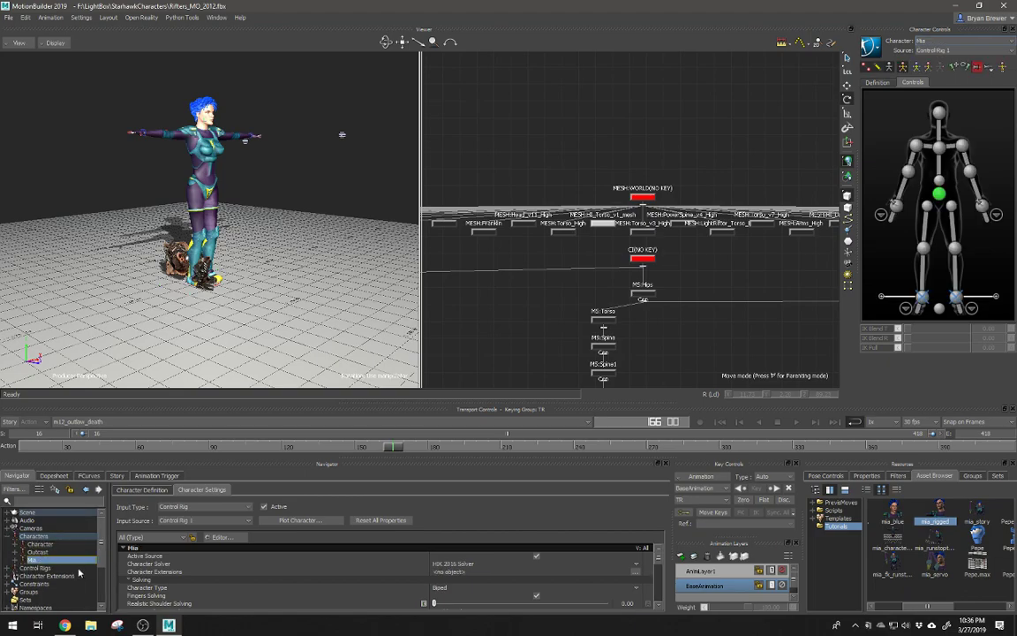
pyautogui.keyDown('ctrl'); pyautogui.keyDown('shift'); pyautogui.moveTo(292, 239); pyautogui.dragTo(255, 235); pyautogui.keyUp('shift'); pyautogui.keyUp('ctrl')
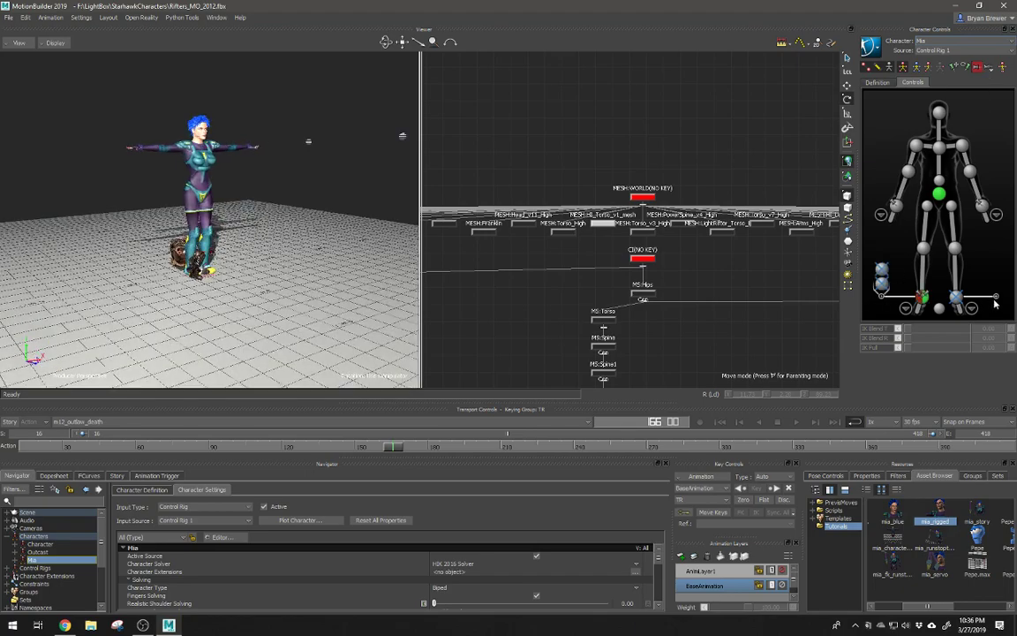
pyautogui.click(882, 270)
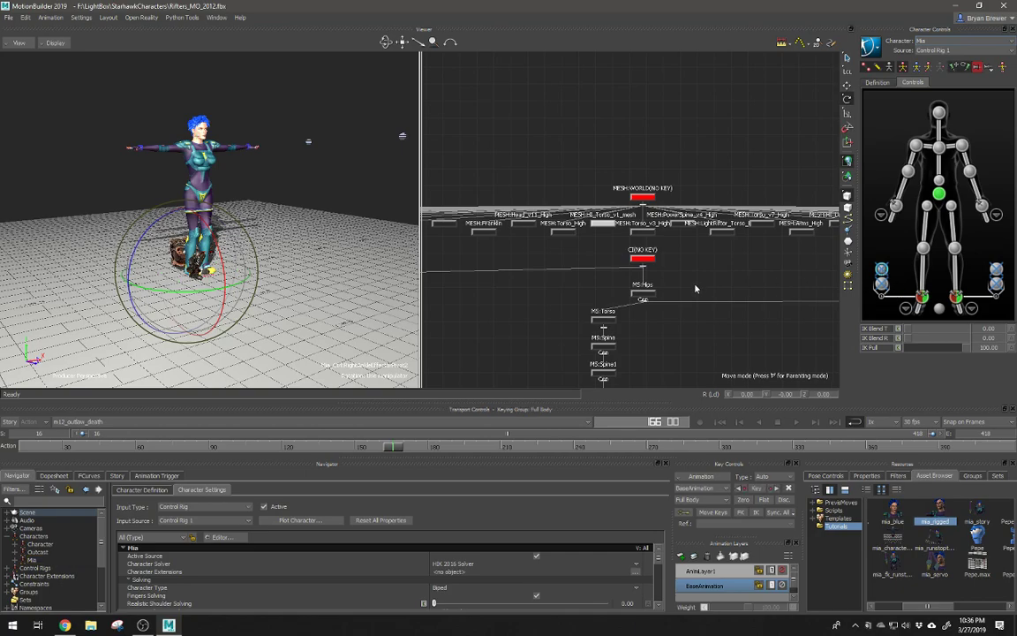
pyautogui.press('f')
pyautogui.keyDown('ctrl'); pyautogui.moveTo(684, 278); pyautogui.dragTo(587, 256); pyautogui.keyUp('ctrl')
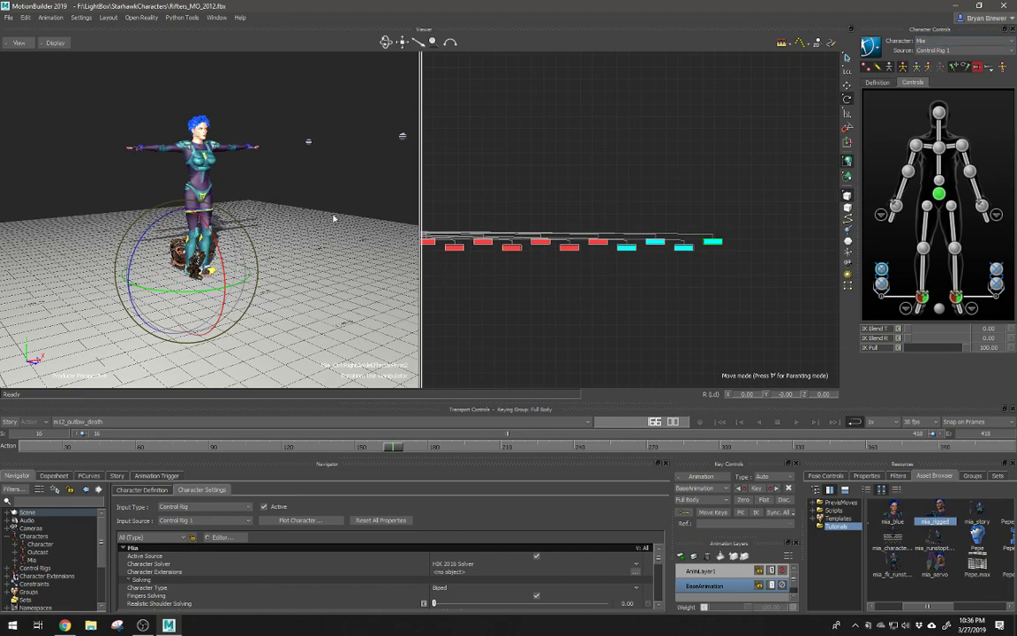
# Step: Set Mia's input type to Character so she is driven by the source named Character, and inspect her pose up close
pyautogui.click(224, 509)
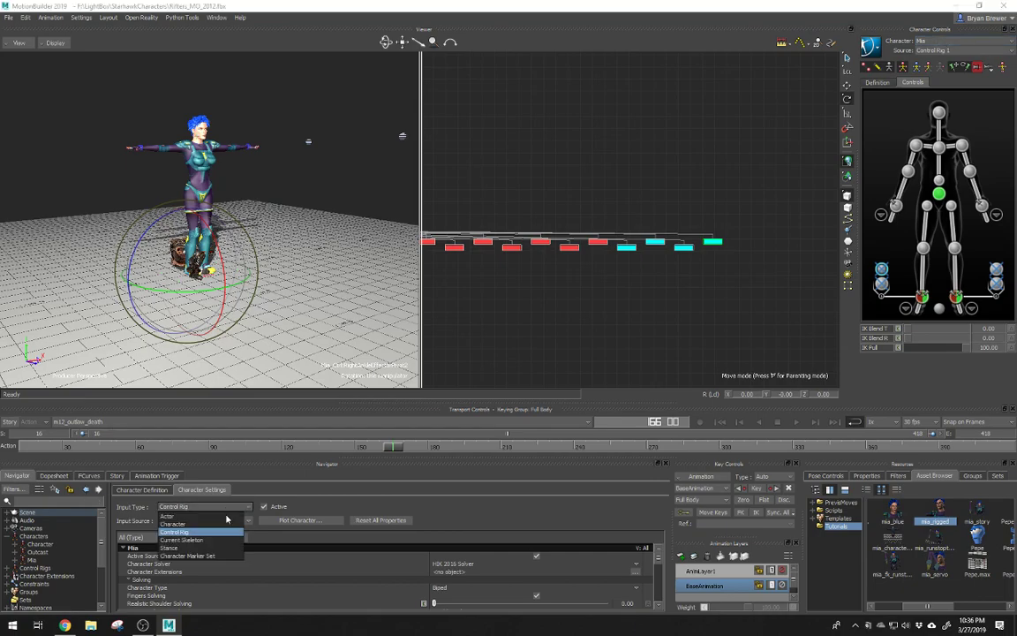
pyautogui.doubleClick(33, 561)
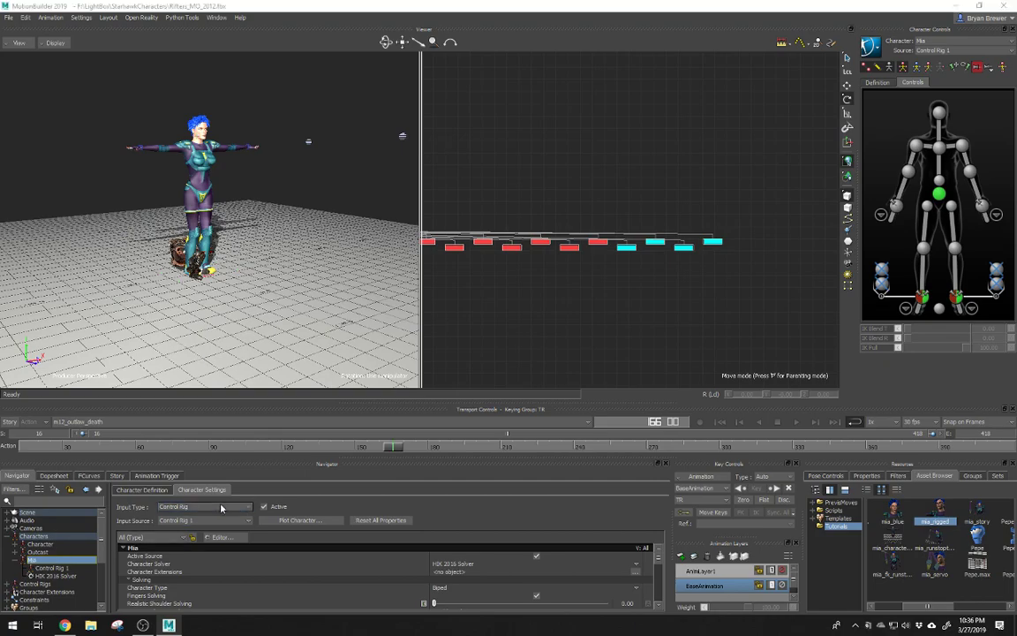
pyautogui.click(217, 506)
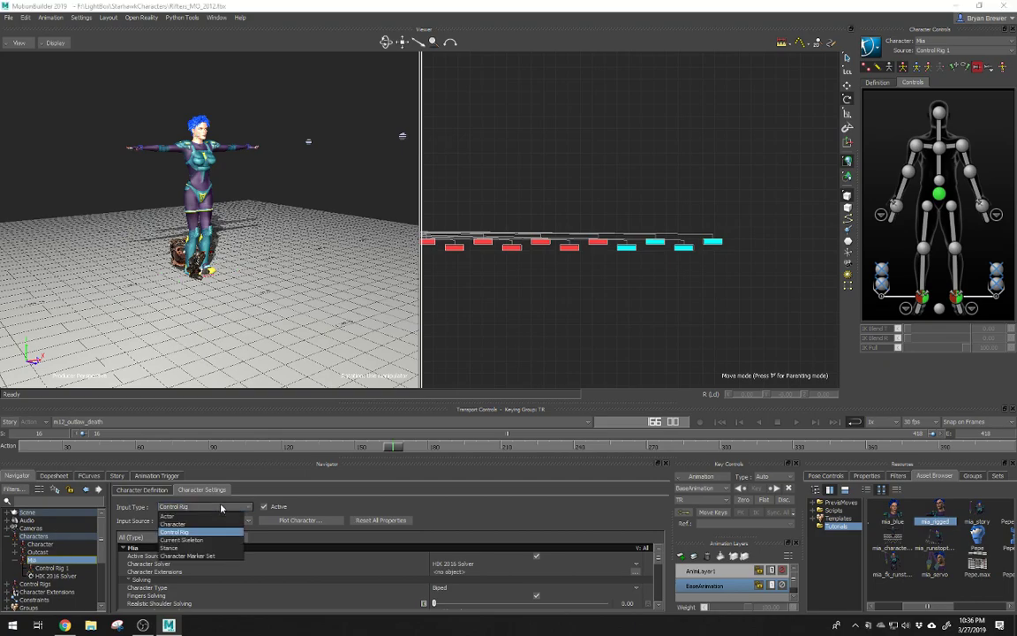
pyautogui.click(176, 524)
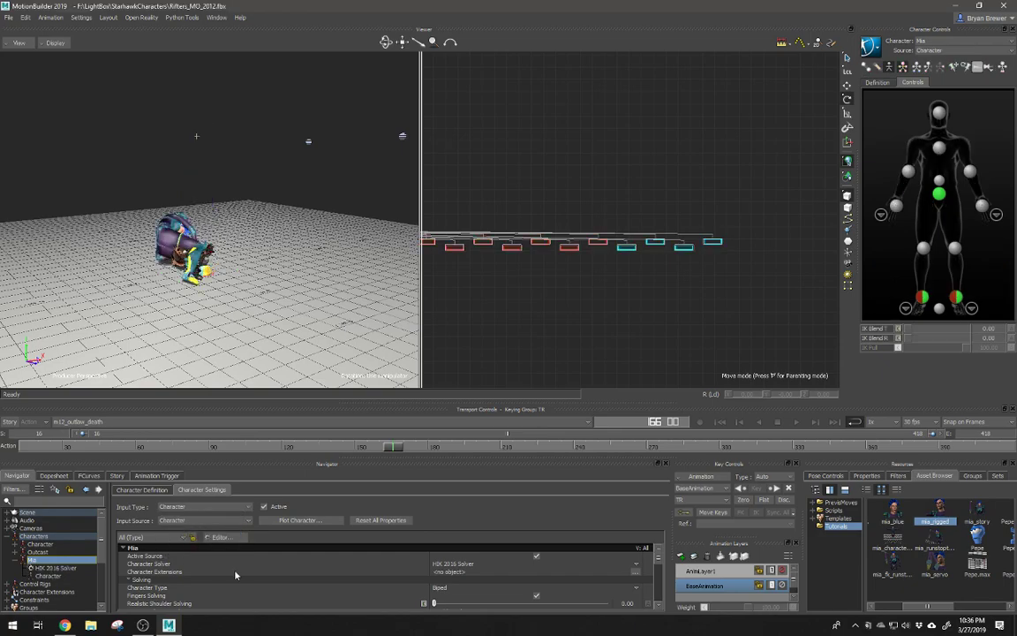
pyautogui.keyDown('ctrl'); pyautogui.moveTo(150, 358); pyautogui.dragTo(231, 323); pyautogui.keyUp('ctrl')
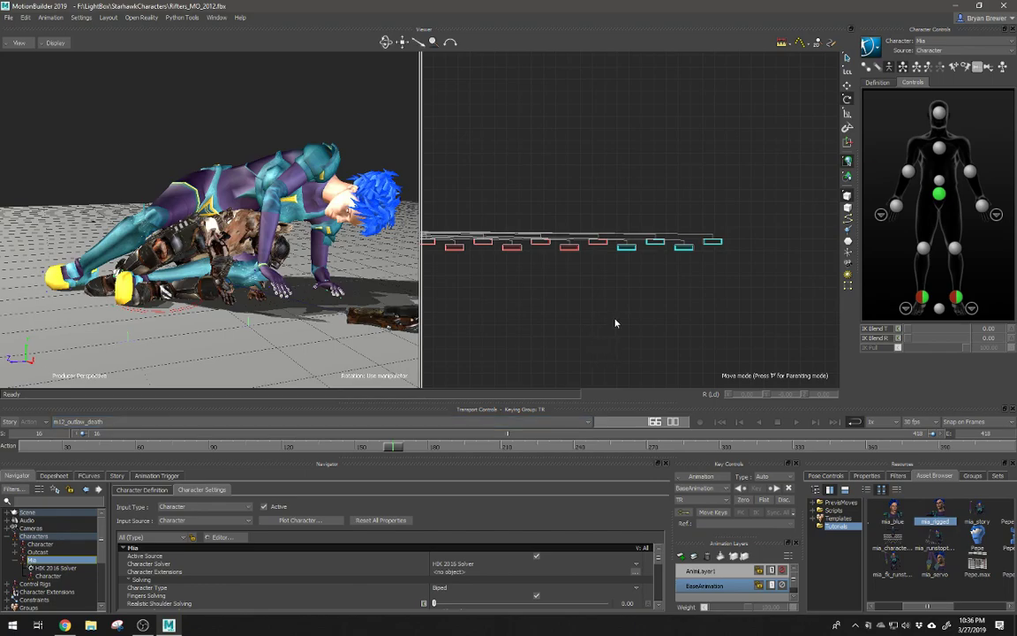
# Step: Play the m12_outlaw_death take, enlarge the Navigator area and show the perspective view in a single pane
pyautogui.press('space')
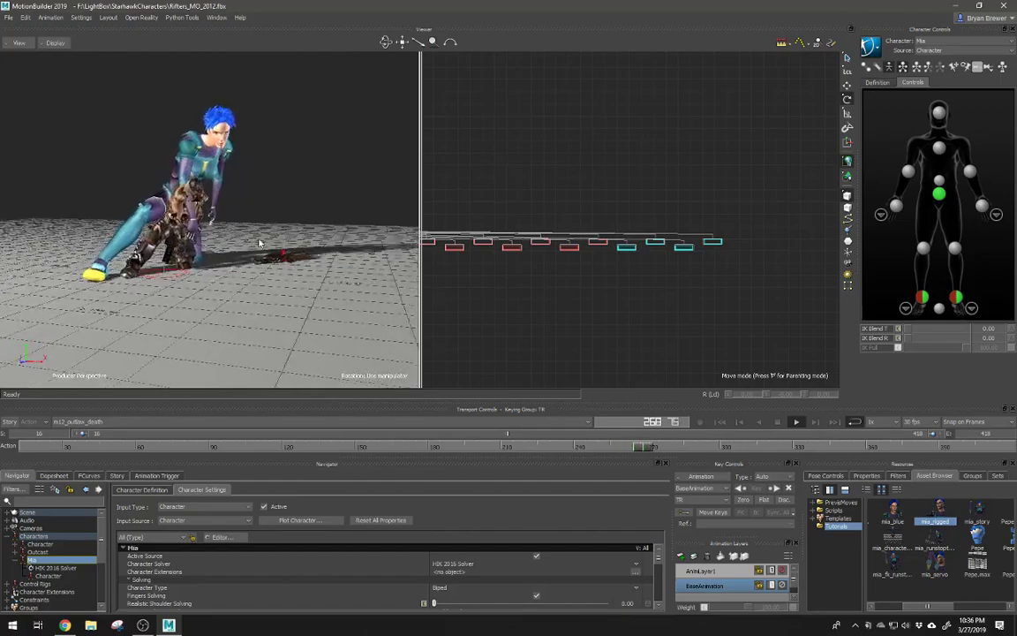
pyautogui.keyDown('ctrl'); pyautogui.keyDown('shift'); pyautogui.moveTo(299, 253); pyautogui.dragTo(166, 247); pyautogui.keyUp('shift'); pyautogui.keyUp('ctrl')
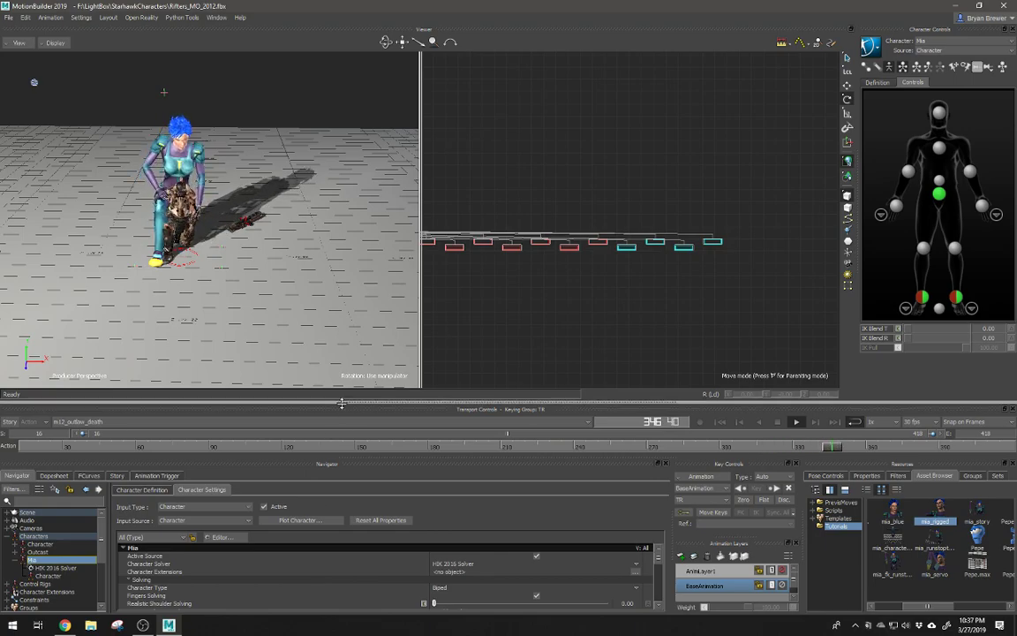
pyautogui.moveTo(337, 412); pyautogui.dragTo(356, 320)
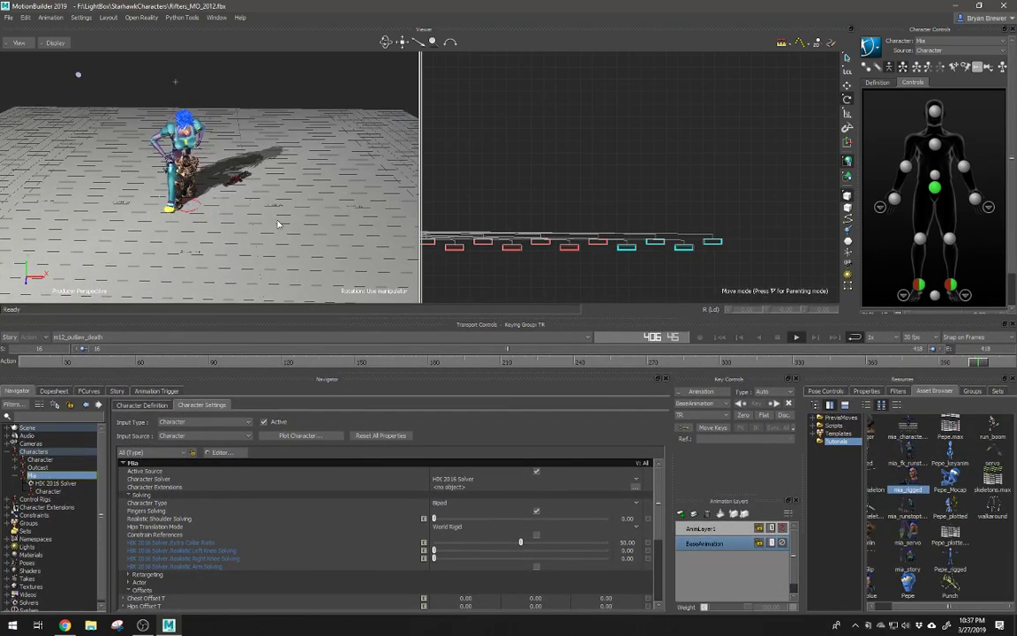
pyautogui.scroll(3, 324, 175)
pyautogui.hotkey('ctrl', '1')
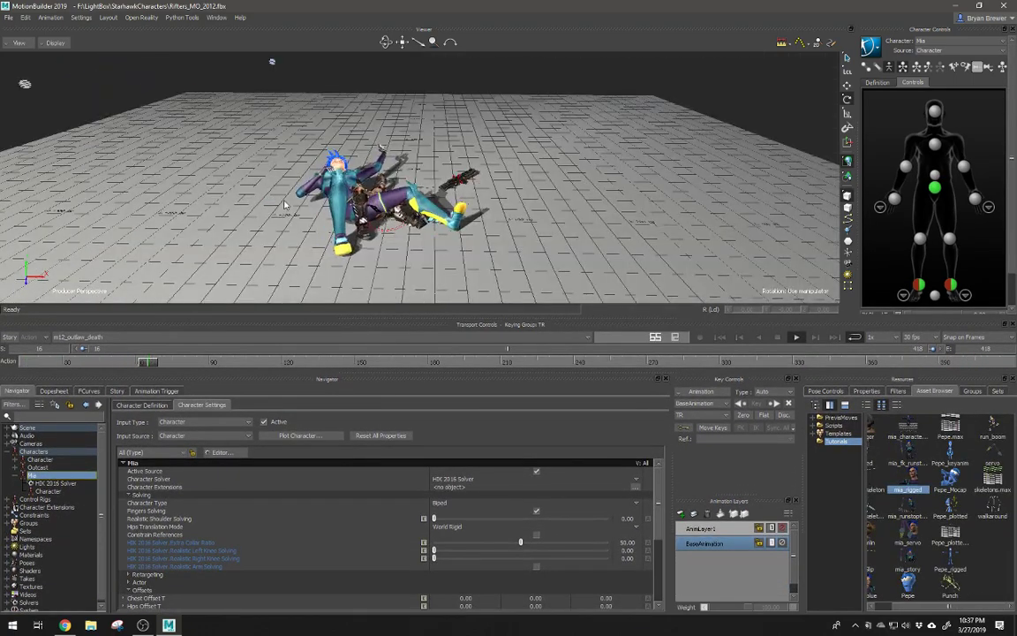
pyautogui.keyDown('ctrl'); pyautogui.keyDown('shift'); pyautogui.moveTo(284, 204); pyautogui.dragTo(312, 178); pyautogui.keyUp('shift'); pyautogui.keyUp('ctrl')
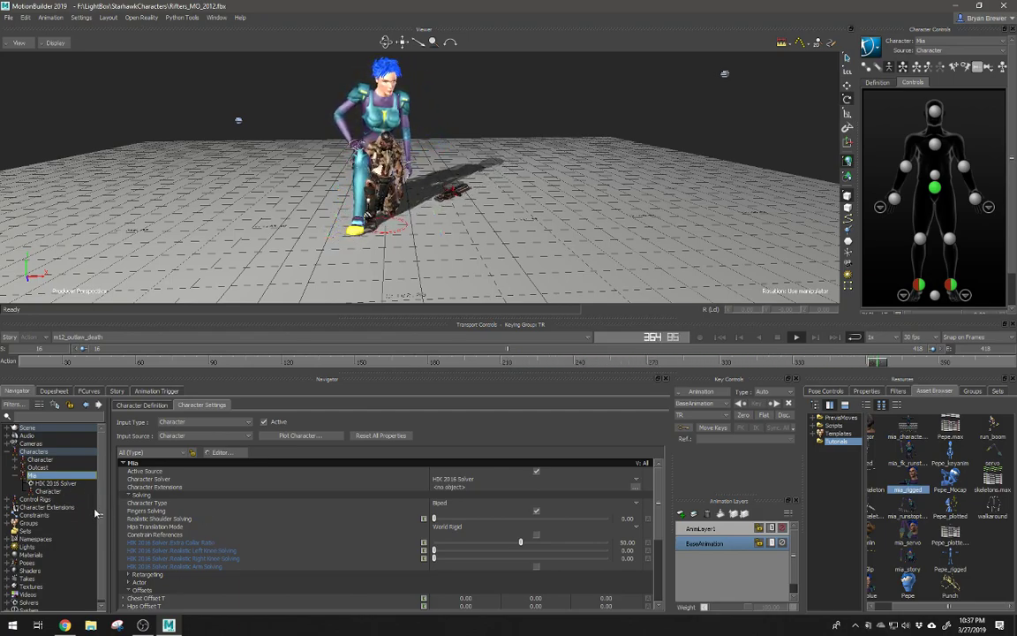
# Step: Delete the HIK 2016 Solver from the scene's Solvers
pyautogui.click(101, 606)
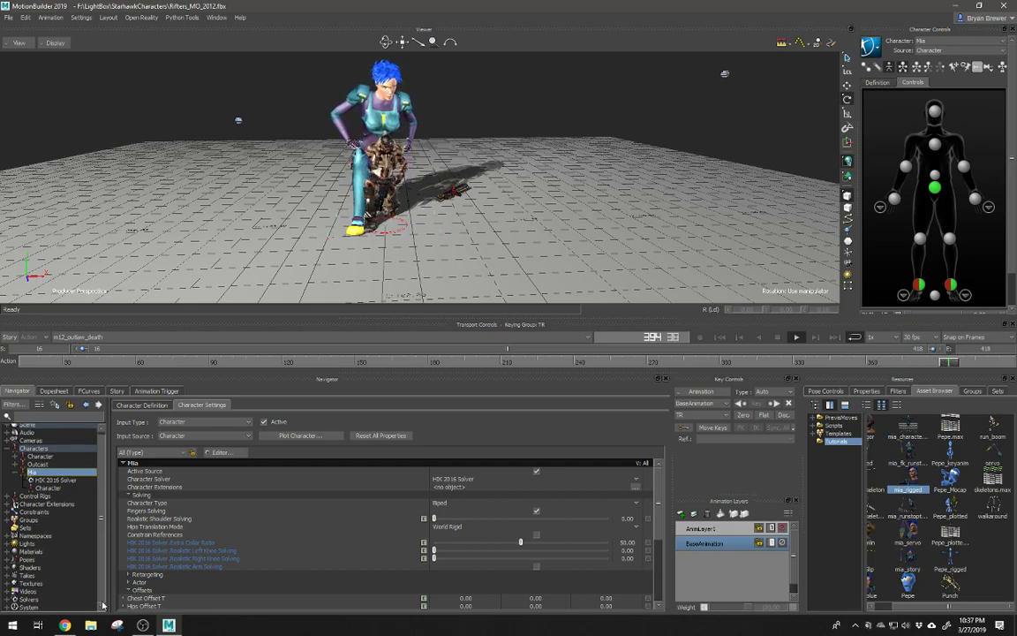
pyautogui.click(7, 600)
pyautogui.scroll(-1, 100, 576)
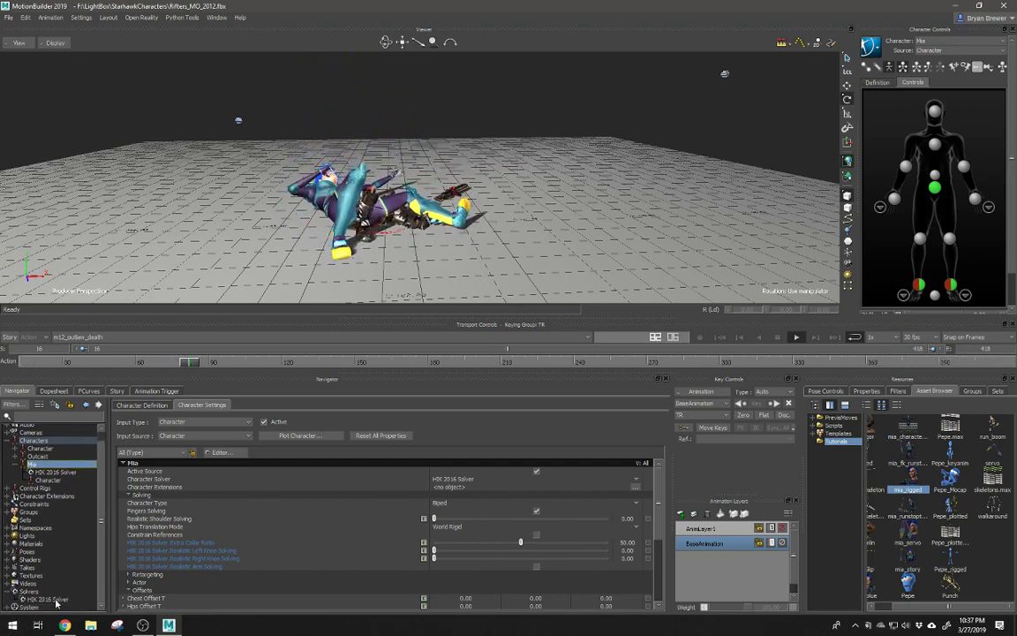
pyautogui.rightClick(55, 600)
pyautogui.moveTo(79, 544)
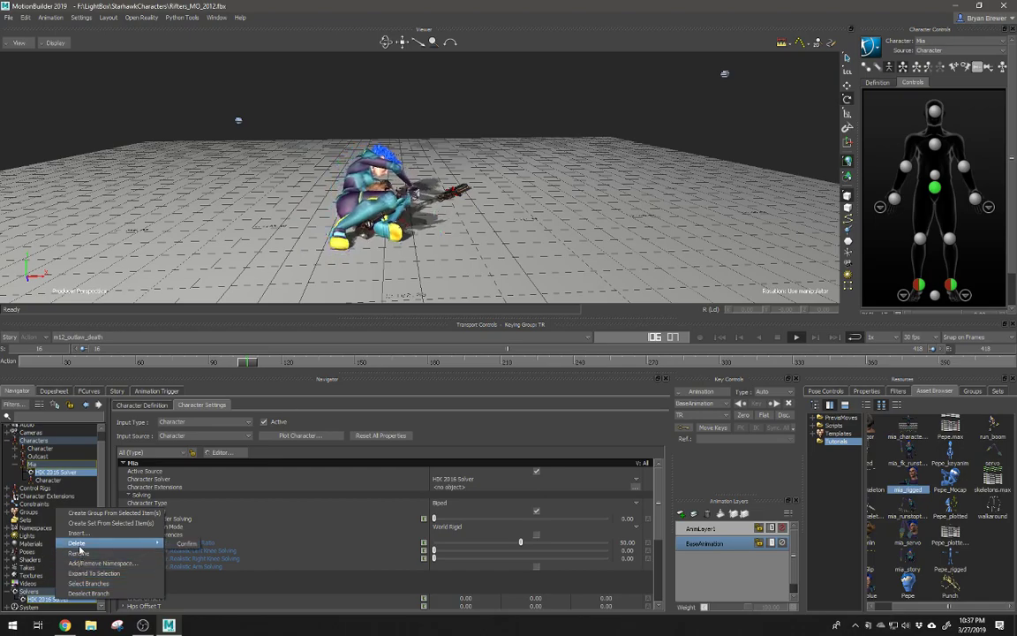
pyautogui.click(179, 547)
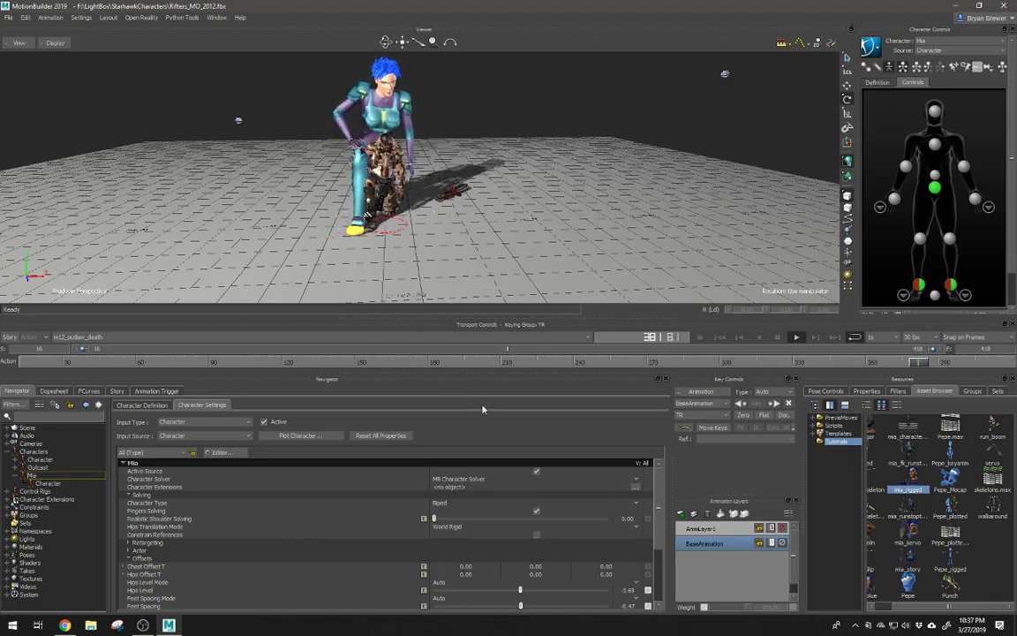
# Step: Examine Mia's retargeted motion from several angles and distances while the take plays
pyautogui.click(152, 511)
pyautogui.keyDown('ctrl'); pyautogui.keyDown('shift'); pyautogui.moveTo(382, 195); pyautogui.dragTo(468, 212); pyautogui.keyUp('shift'); pyautogui.keyUp('ctrl')
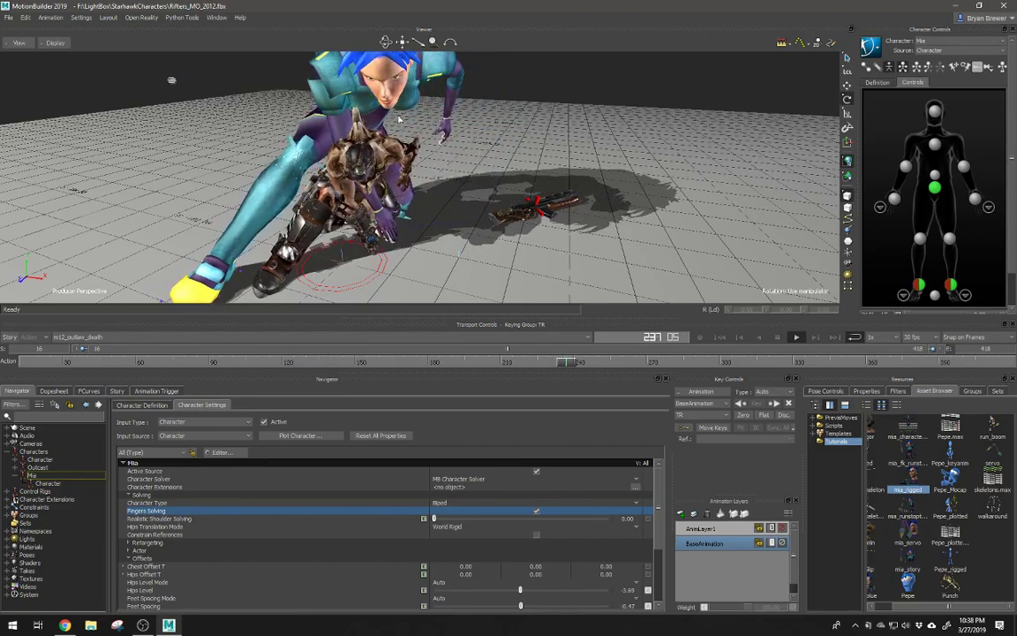
pyautogui.keyDown('ctrl'); pyautogui.moveTo(542, 175); pyautogui.dragTo(511, 159); pyautogui.keyUp('ctrl')
pyautogui.keyDown('ctrl'); pyautogui.keyDown('shift'); pyautogui.moveTo(353, 219); pyautogui.dragTo(511, 230); pyautogui.keyUp('shift'); pyautogui.keyUp('ctrl')
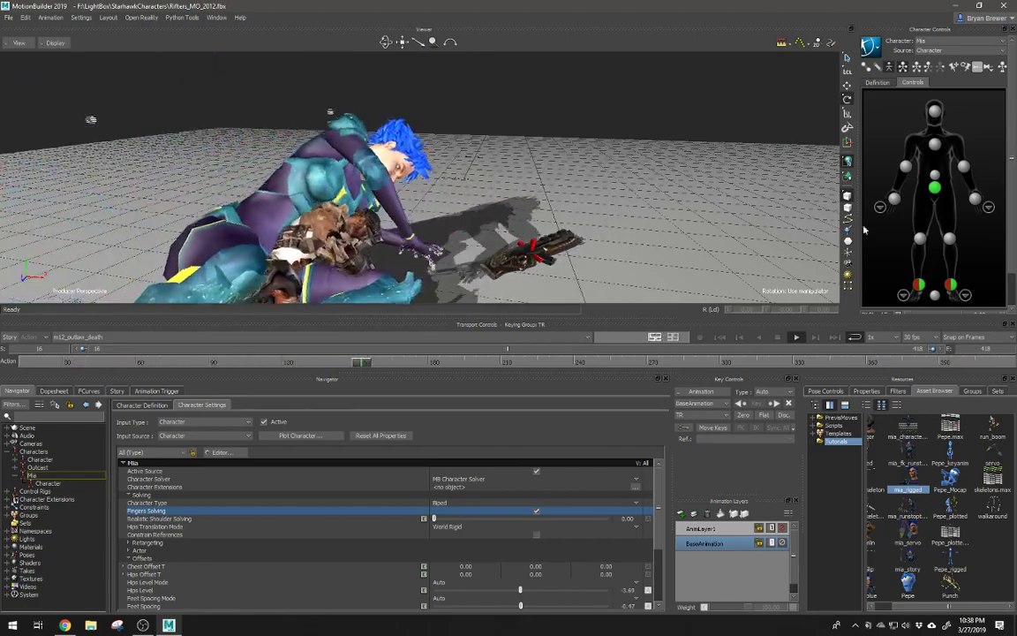
pyautogui.moveTo(540, 232)
pyautogui.keyDown('ctrl'); pyautogui.keyDown('shift'); pyautogui.mouseDown()
pyautogui.moveTo(410, 279)
pyautogui.moveTo(457, 215)
pyautogui.moveTo(456, 226)
pyautogui.moveTo(470, 215)
pyautogui.moveTo(429, 205)
pyautogui.mouseUp(); pyautogui.keyUp('shift'); pyautogui.keyUp('ctrl')
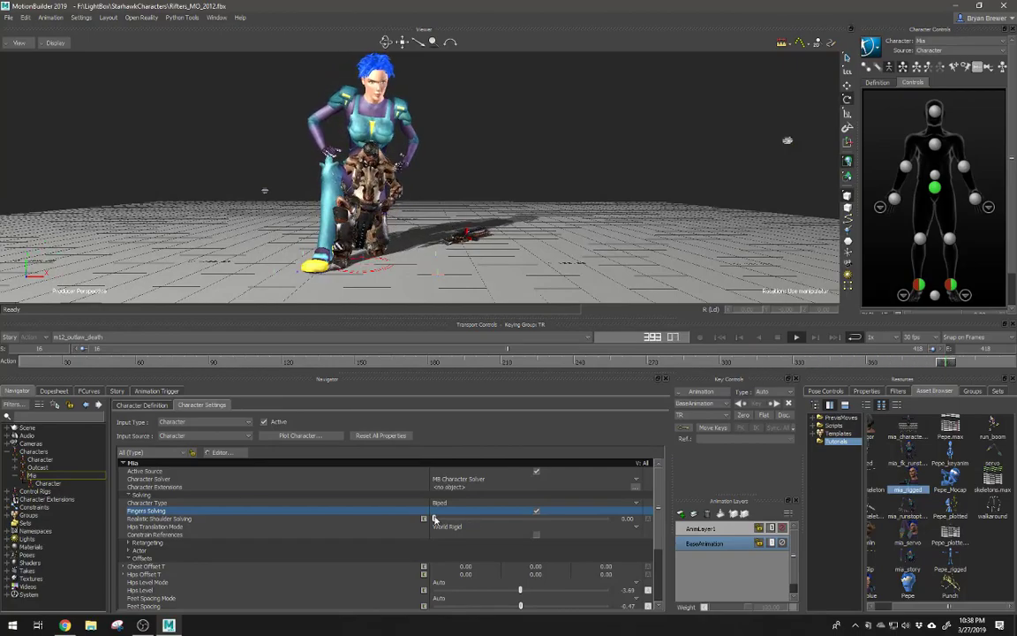
# Step: Stop playback, move to frame 26 and raise Mia's Realistic Shoulder Solving to 54.80
pyautogui.moveTo(433, 520); pyautogui.dragTo(468, 529)
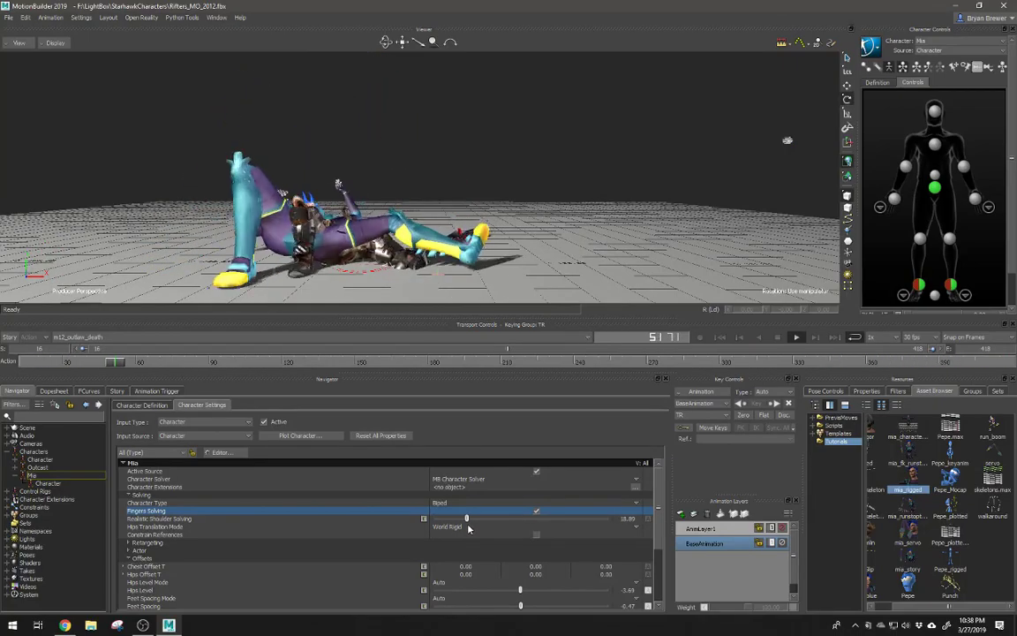
pyautogui.hotkey('ctrl', 'space')
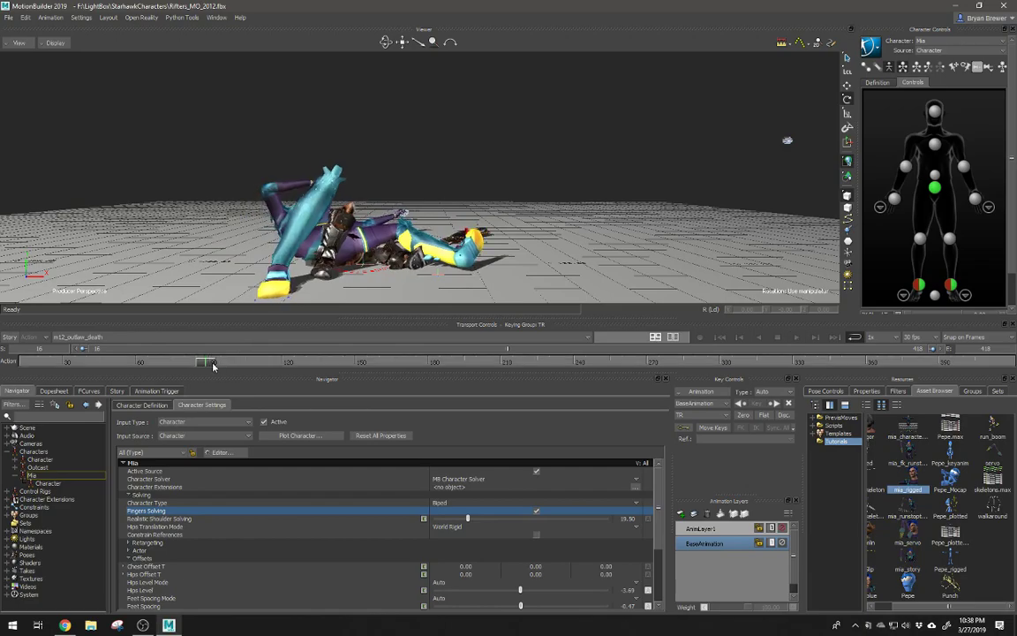
pyautogui.moveTo(215, 363)
pyautogui.mouseDown()
pyautogui.moveTo(291, 362)
pyautogui.moveTo(139, 351)
pyautogui.mouseUp()
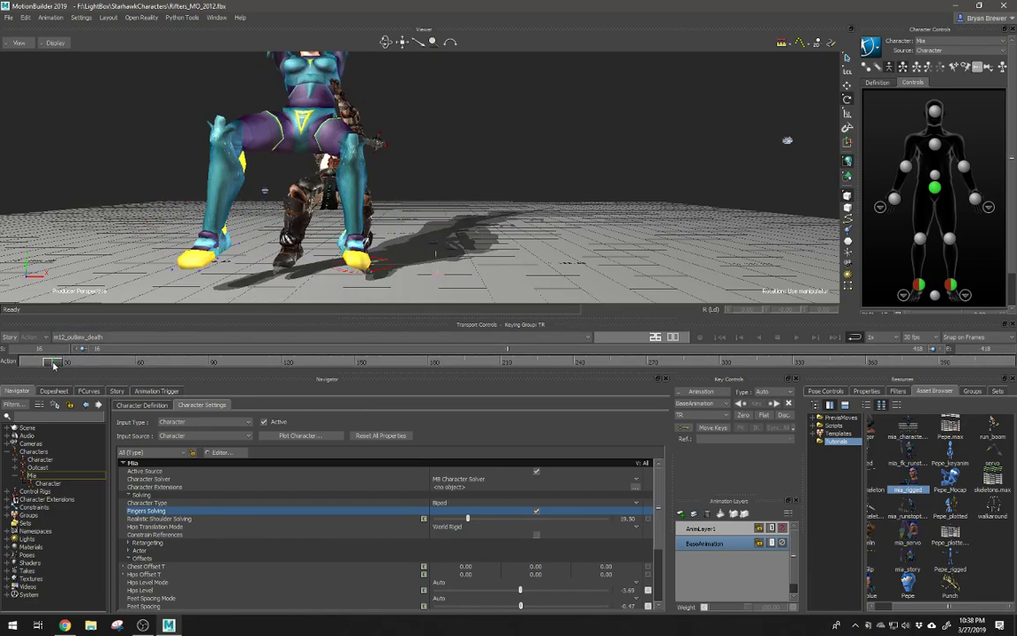
pyautogui.keyDown('ctrl'); pyautogui.keyDown('shift'); pyautogui.moveTo(375, 294); pyautogui.dragTo(298, 226); pyautogui.keyUp('shift'); pyautogui.keyUp('ctrl')
pyautogui.moveTo(467, 519); pyautogui.dragTo(530, 545)
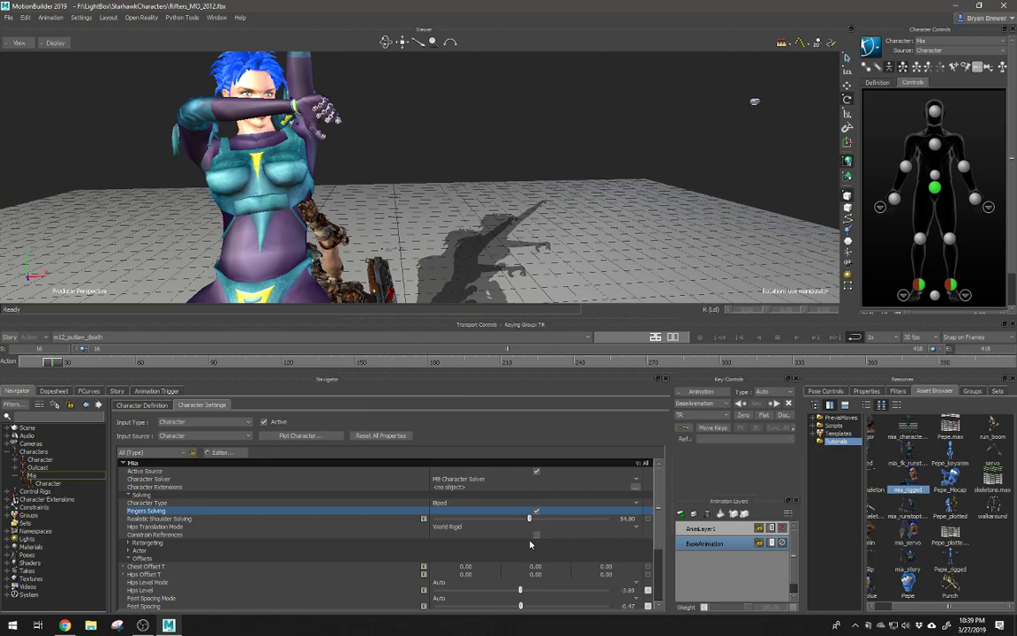
# Step: Expand Mia's Retargeting settings and enable Match Source
pyautogui.scroll(-4, 196, 557)
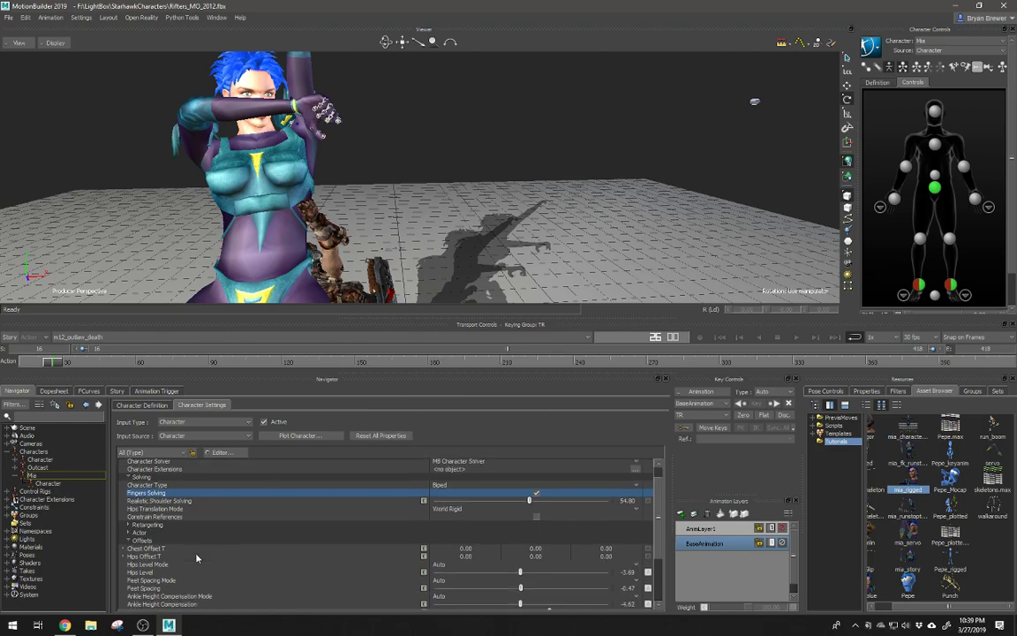
pyautogui.scroll(-3, 477, 237)
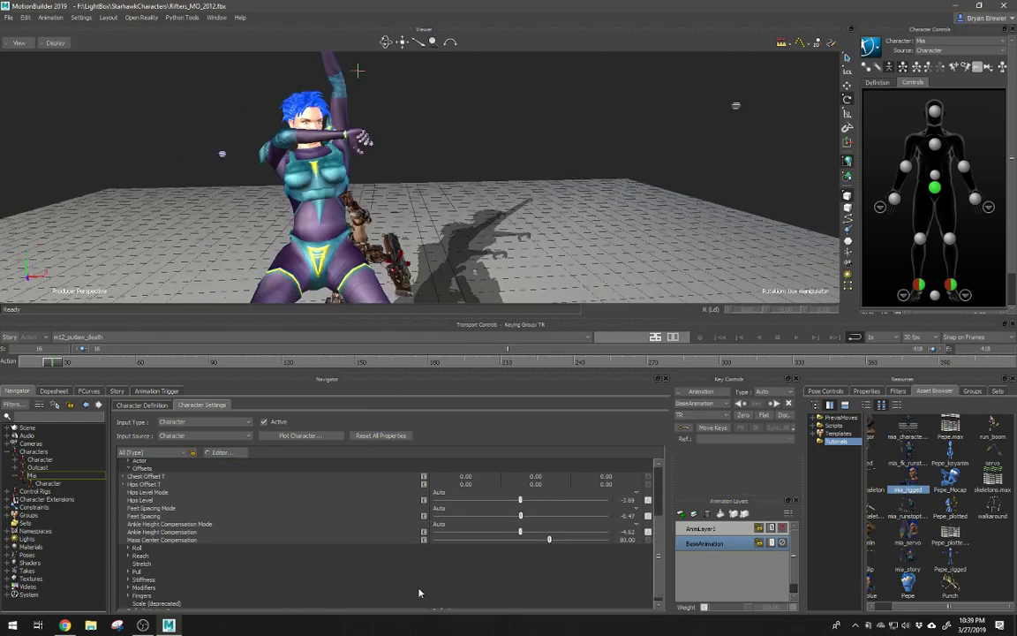
pyautogui.scroll(-1, 166, 492)
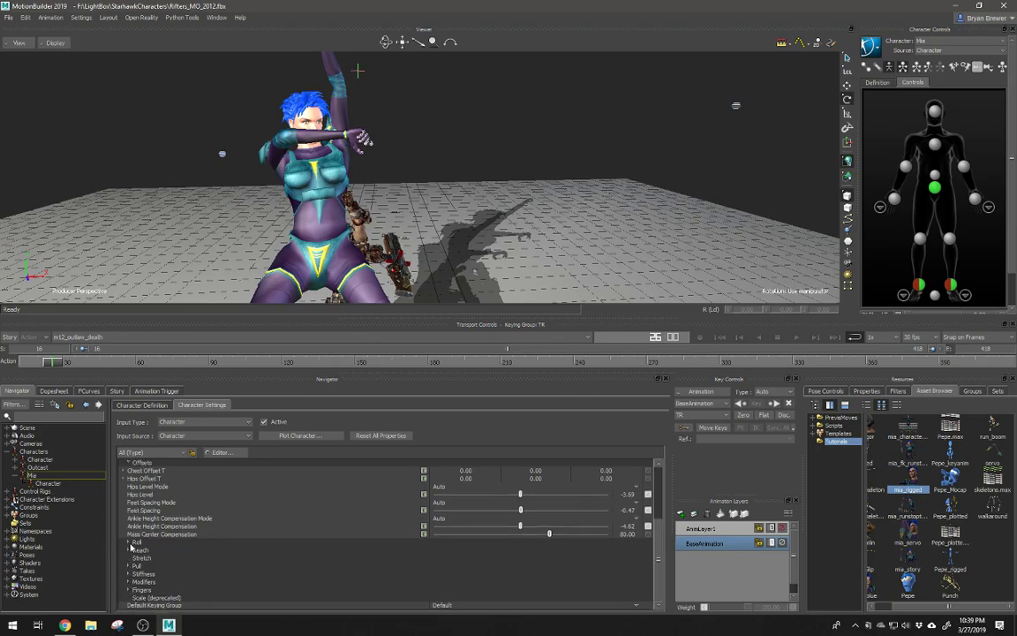
pyautogui.scroll(2, 130, 540)
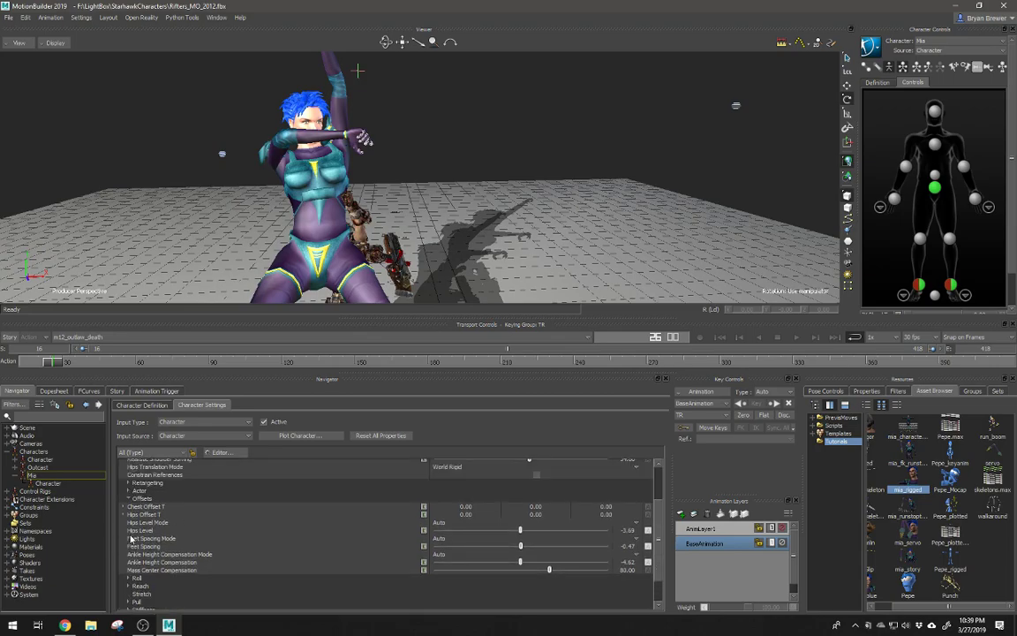
pyautogui.click(130, 483)
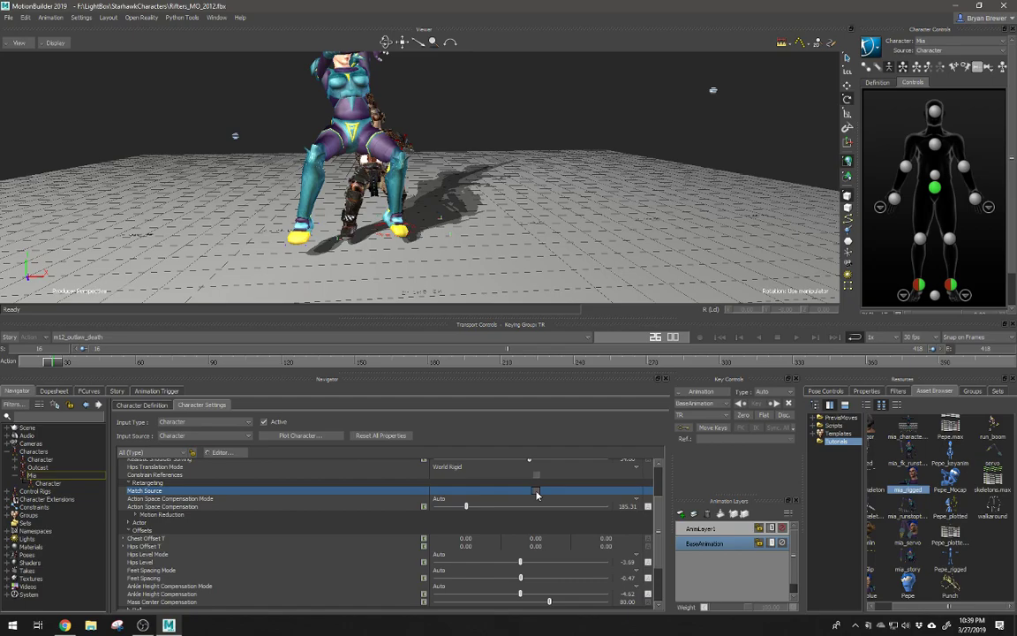
pyautogui.click(536, 491)
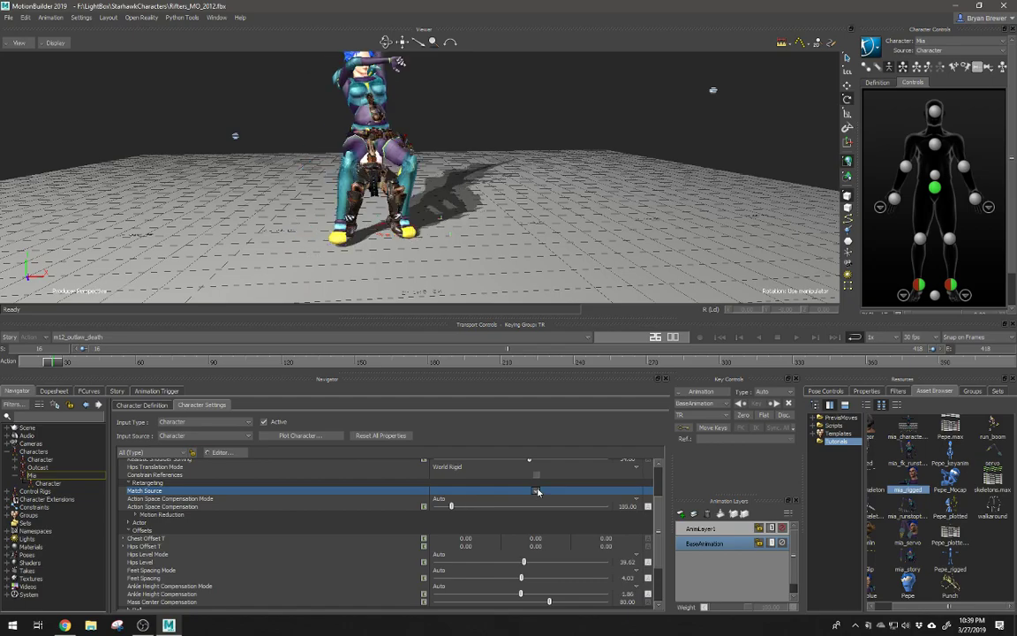
pyautogui.click(537, 491)
pyautogui.click(536, 490)
# Step: Play the m12_outlaw_death take and compare Mia's position with the source character from different angles
pyautogui.keyDown('ctrl'); pyautogui.keyDown('shift'); pyautogui.moveTo(420, 118); pyautogui.dragTo(550, 157); pyautogui.keyUp('shift'); pyautogui.keyUp('ctrl')
pyautogui.keyDown('ctrl'); pyautogui.keyDown('shift'); pyautogui.moveTo(502, 226); pyautogui.dragTo(360, 215); pyautogui.keyUp('shift'); pyautogui.keyUp('ctrl')
pyautogui.keyDown('ctrl'); pyautogui.moveTo(532, 271); pyautogui.dragTo(449, 230); pyautogui.keyUp('ctrl')
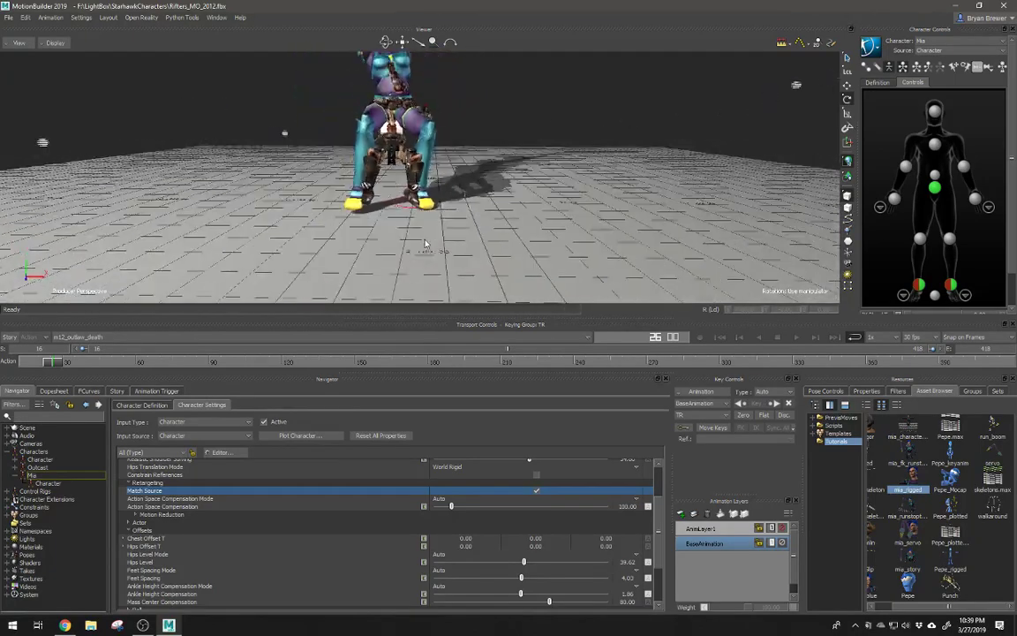
pyautogui.hotkey('ctrl', 'space')
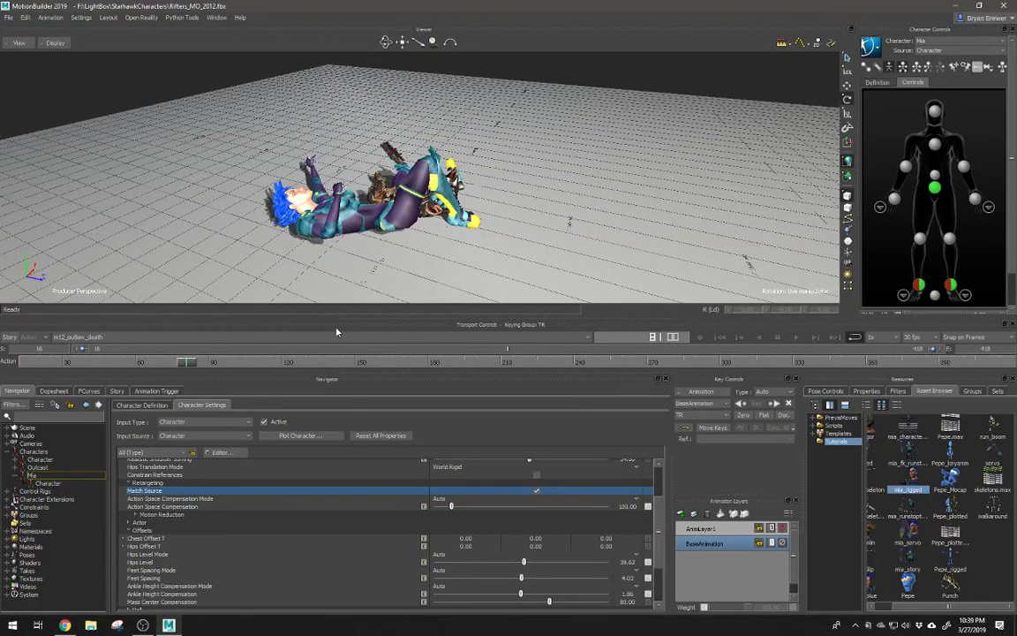
# Step: Switch the current take to m12_outlaw_intro and play it
pyautogui.click(124, 337)
pyautogui.click(99, 356)
pyautogui.keyDown('ctrl'); pyautogui.moveTo(585, 162); pyautogui.dragTo(537, 182); pyautogui.keyUp('ctrl')
pyautogui.hotkey('ctrl', 'space')
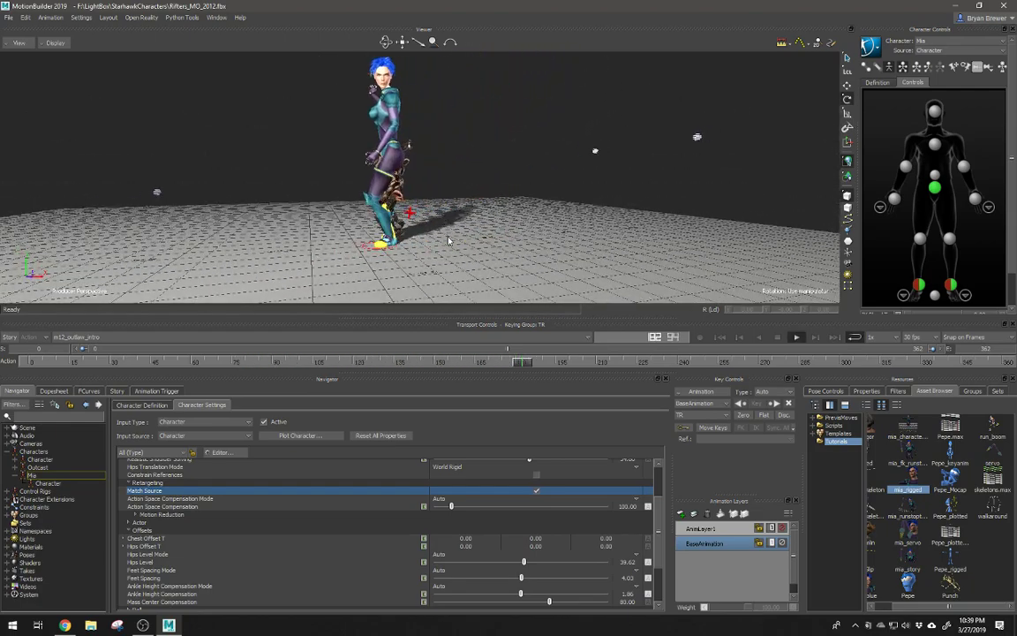
# Step: Disable Match Source for Mia and scrub through the m12_outlaw_intro take to compare both characters' movement
pyautogui.click(536, 489)
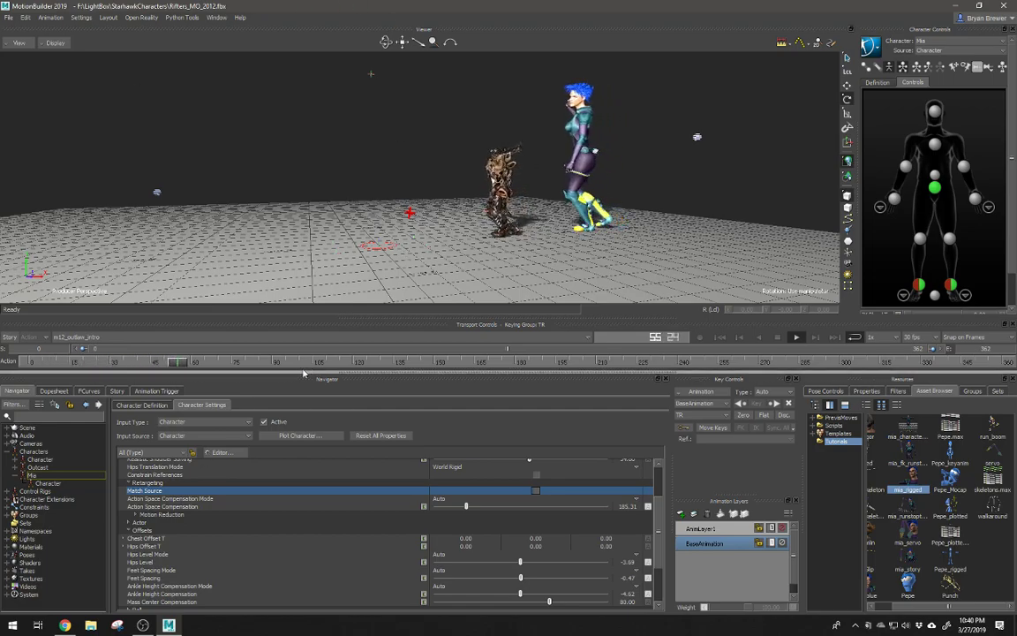
pyautogui.moveTo(181, 364); pyautogui.dragTo(534, 462)
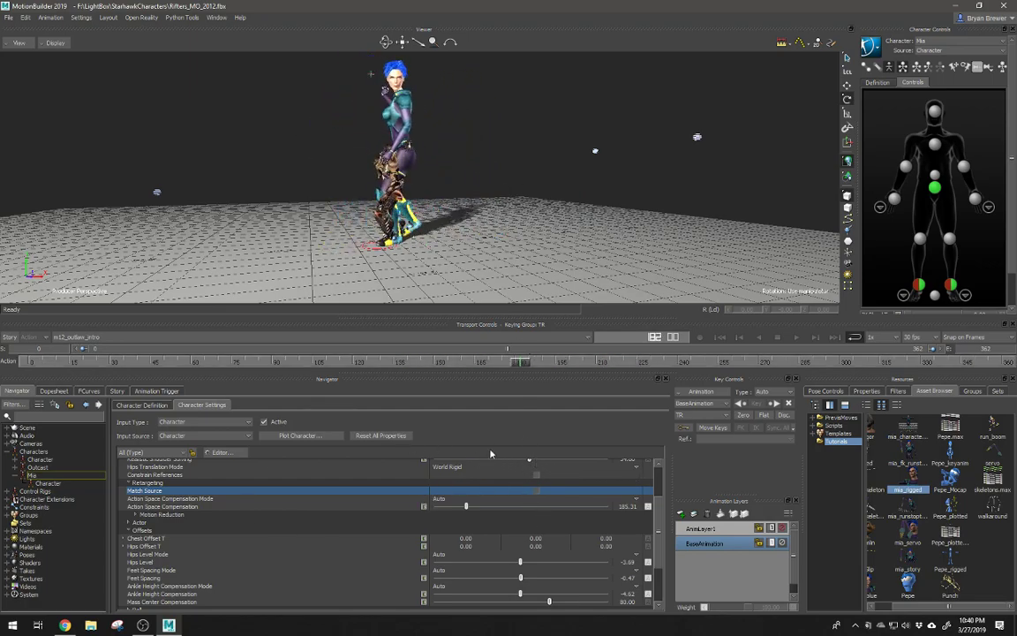
pyautogui.moveTo(517, 360); pyautogui.dragTo(264, 339)
# Step: Set Mia's Hips Level to 21.67 and check her leg pose from several angles
pyautogui.keyDown('alt'); pyautogui.moveTo(400, 259); pyautogui.dragTo(628, 199, button='right'); pyautogui.keyUp('alt')
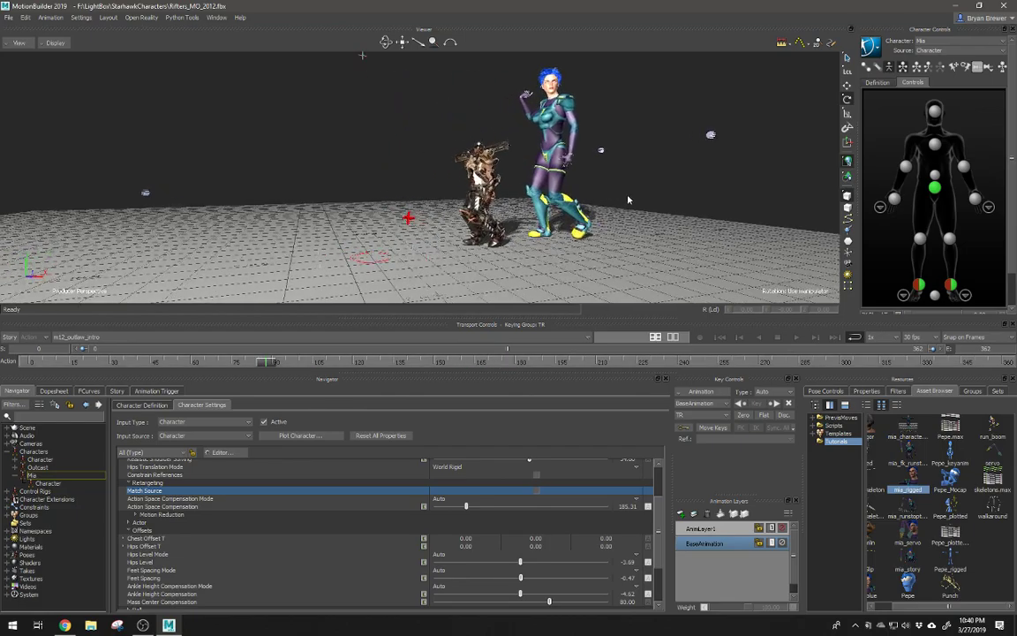
pyautogui.keyDown('alt'); pyautogui.moveTo(629, 199); pyautogui.dragTo(647, 222); pyautogui.keyUp('alt')
pyautogui.keyDown('alt'); pyautogui.moveTo(647, 222); pyautogui.dragTo(595, 201, button='middle'); pyautogui.keyUp('alt')
pyautogui.keyDown('alt'); pyautogui.moveTo(594, 201); pyautogui.dragTo(521, 221, button='right'); pyautogui.keyUp('alt')
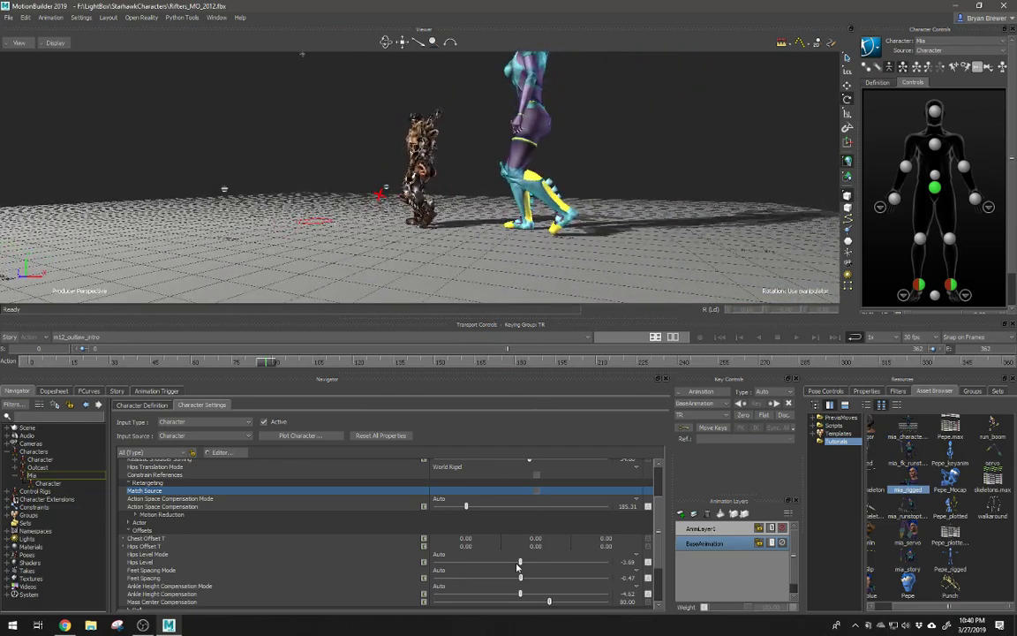
pyautogui.moveTo(517, 566); pyautogui.dragTo(522, 571)
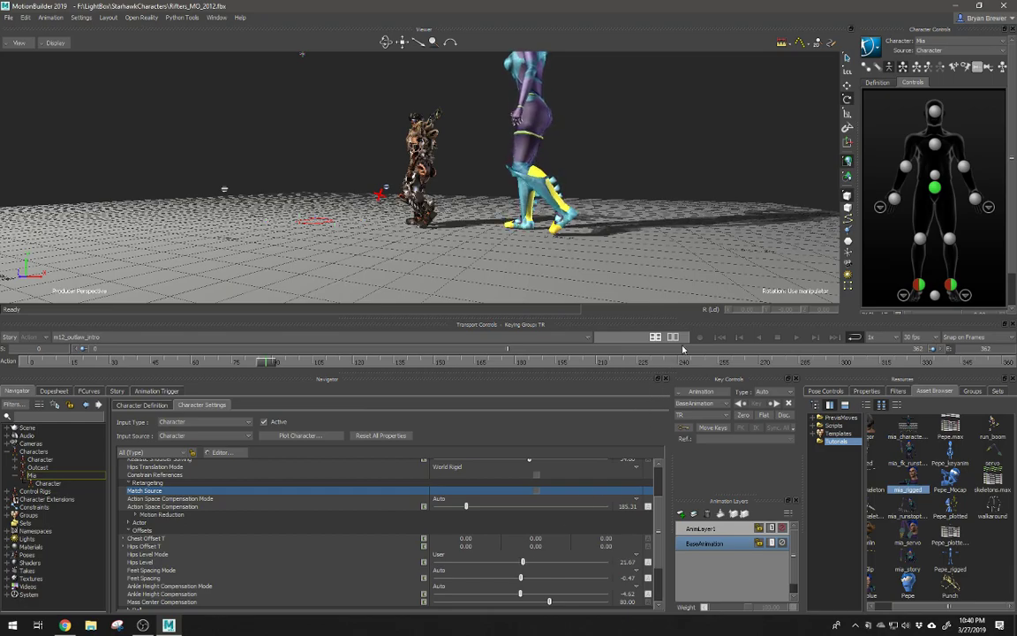
pyautogui.keyDown('alt'); pyautogui.moveTo(604, 231); pyautogui.dragTo(648, 172); pyautogui.keyUp('alt')
pyautogui.keyDown('alt'); pyautogui.moveTo(647, 152); pyautogui.dragTo(631, 168, button='middle'); pyautogui.keyUp('alt')
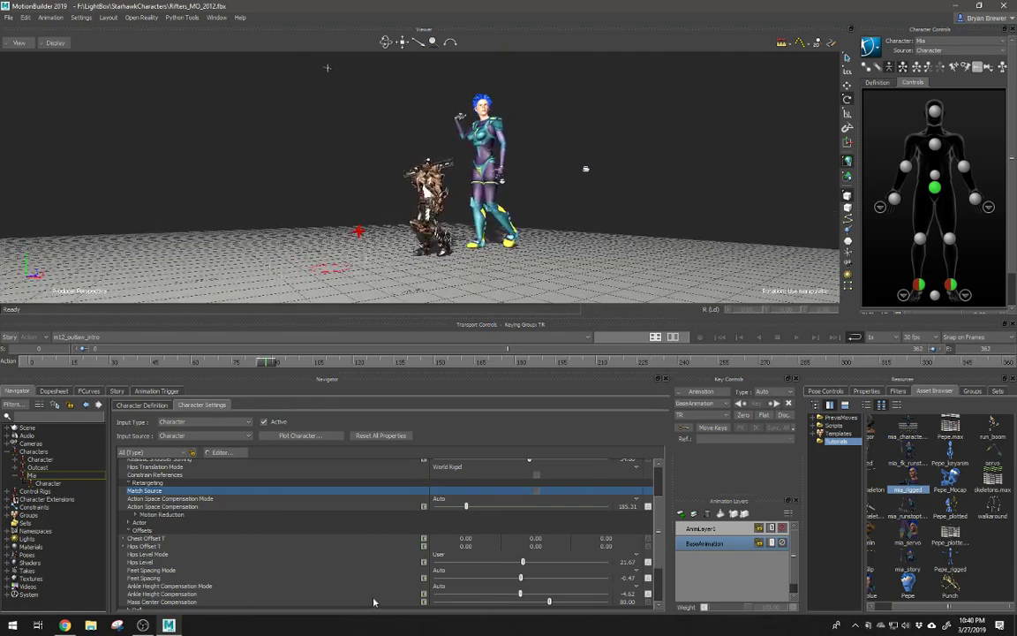
pyautogui.scroll(-3, 375, 598)
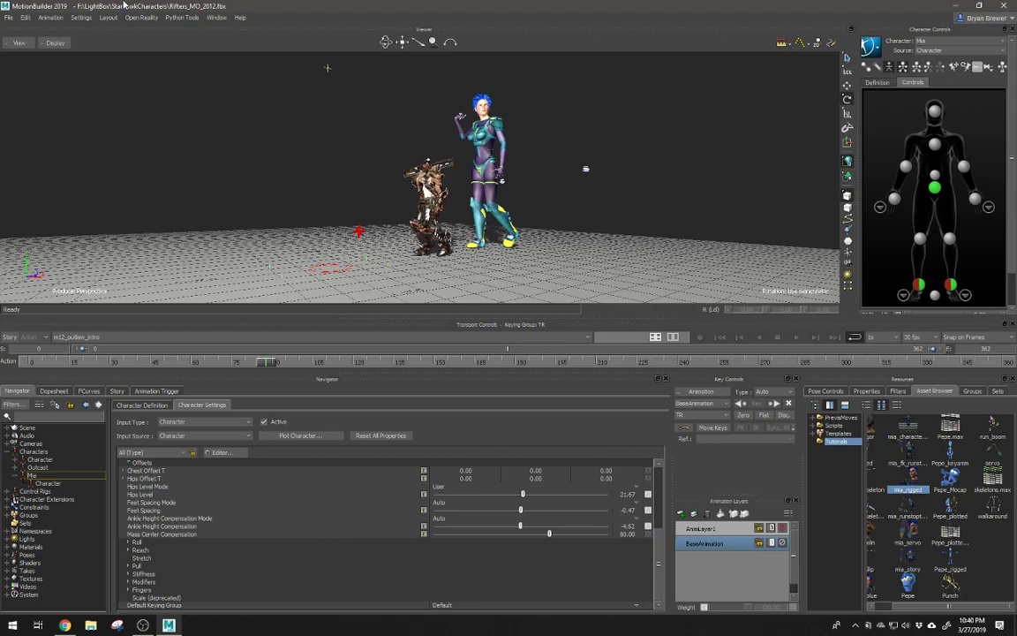
pyautogui.keyDown('ctrl'); pyautogui.keyDown('shift'); pyautogui.moveTo(394, 179); pyautogui.dragTo(514, 182); pyautogui.keyUp('shift'); pyautogui.keyUp('ctrl')
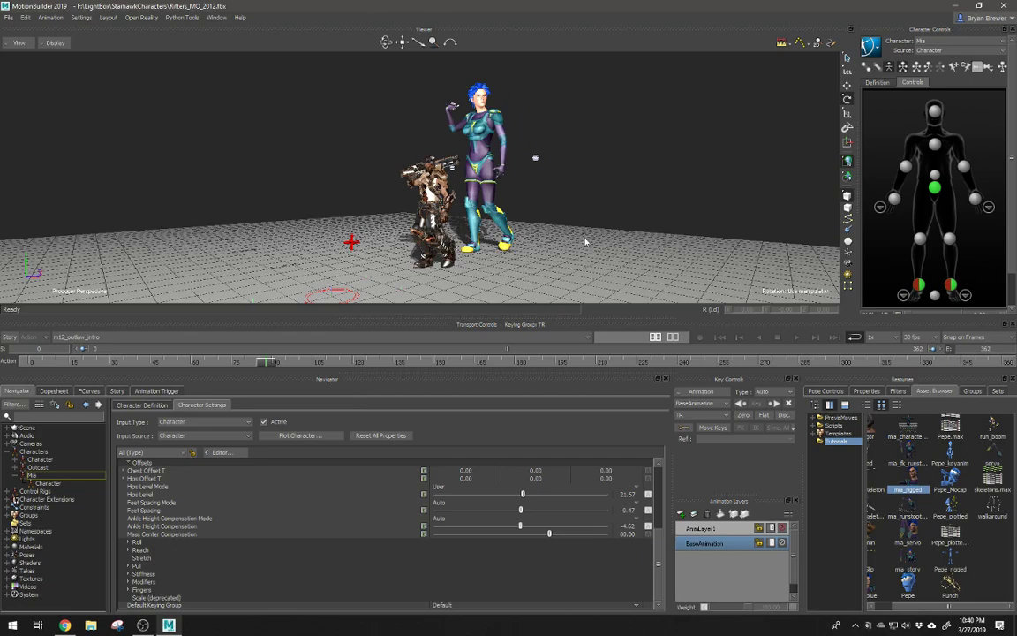
pyautogui.keyDown('ctrl'); pyautogui.keyDown('shift'); pyautogui.moveTo(531, 203); pyautogui.dragTo(434, 229); pyautogui.keyUp('shift'); pyautogui.keyUp('ctrl')
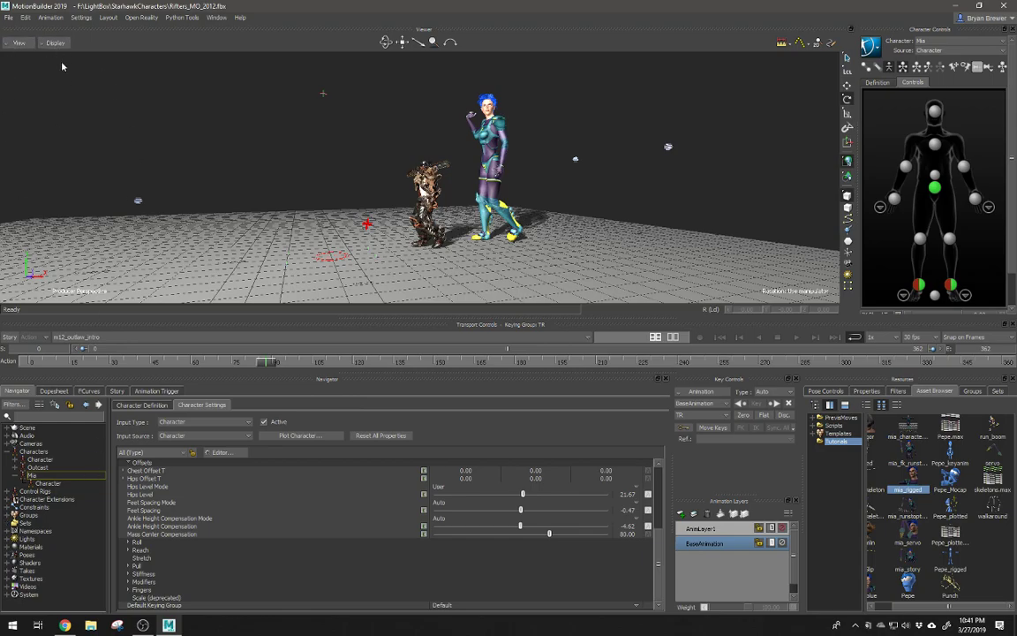
pyautogui.click(9, 19)
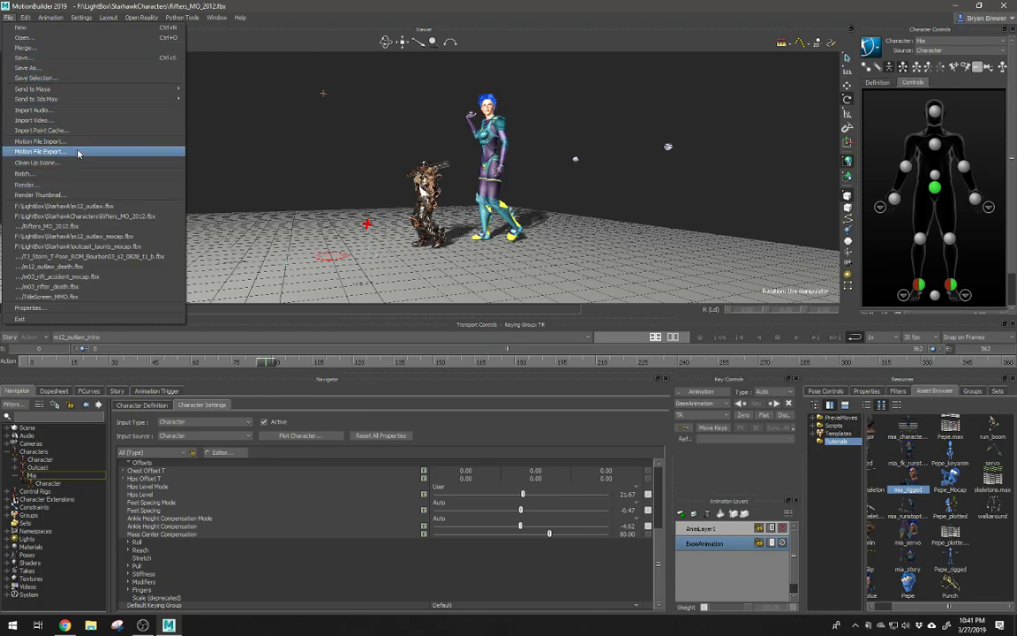
pyautogui.click(705, 149)
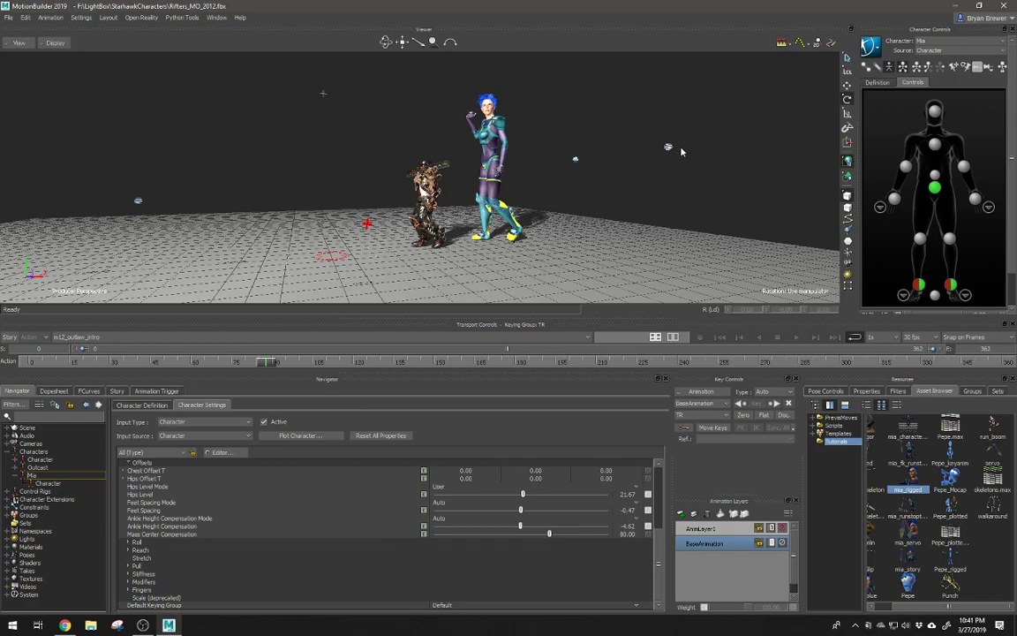
# Step: Open the Shelf tool and dock it above the viewer
pyautogui.click(51, 17)
pyautogui.moveTo(140, 28)
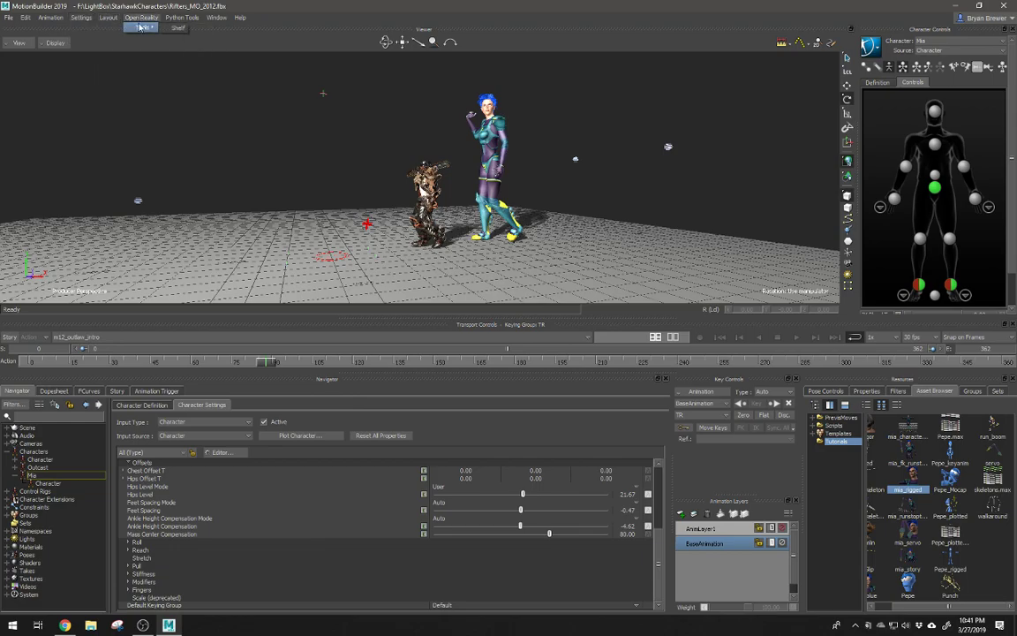
pyautogui.click(178, 27)
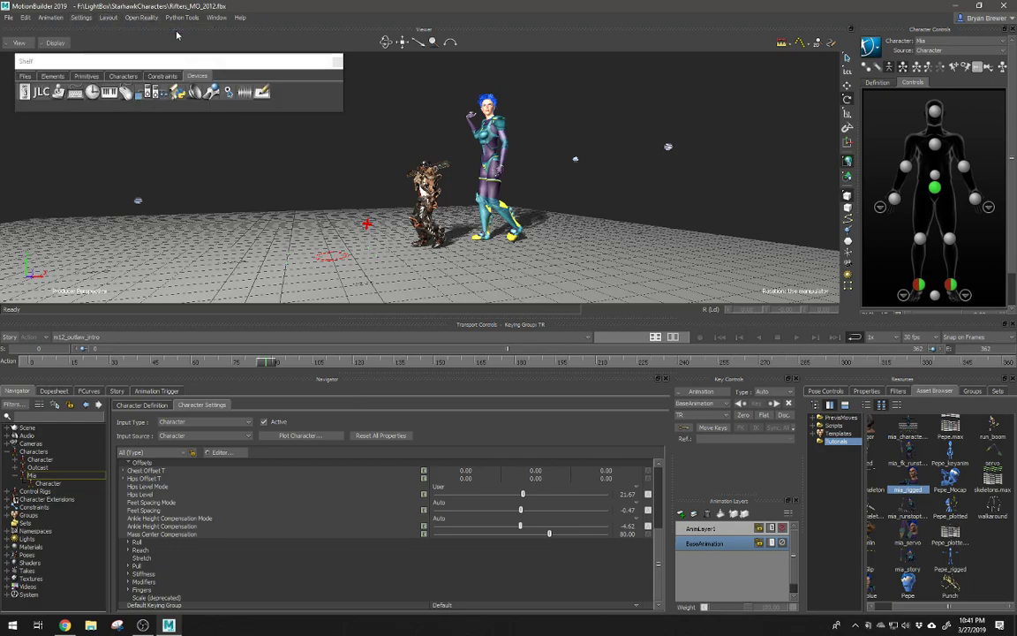
pyautogui.moveTo(187, 65); pyautogui.dragTo(249, 107)
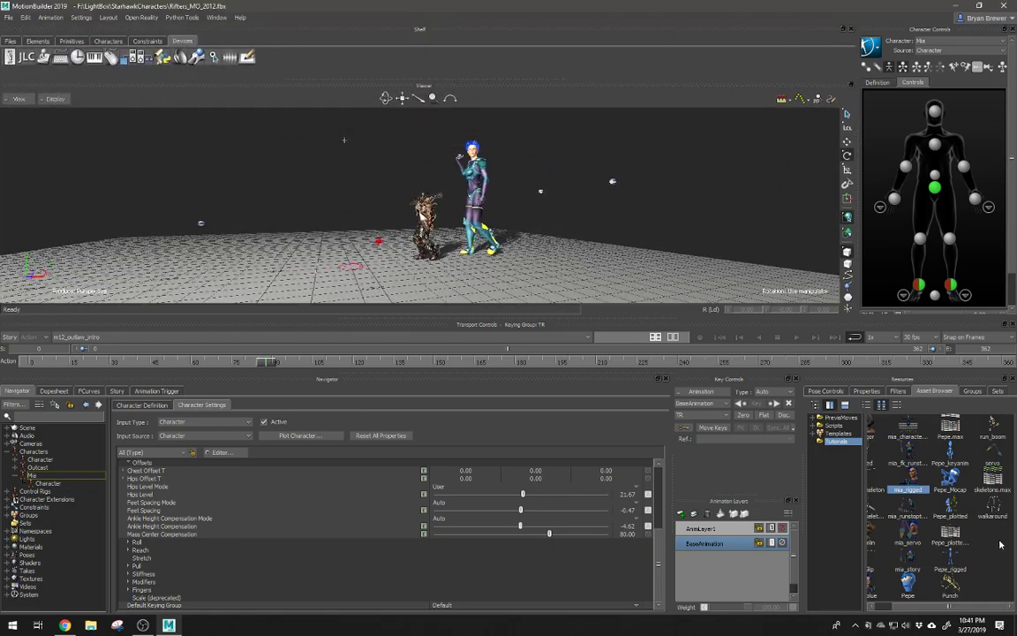
# Step: Compare the Devices and Constraints templates in the Asset Browser with the matching Shelf categories
pyautogui.click(950, 558)
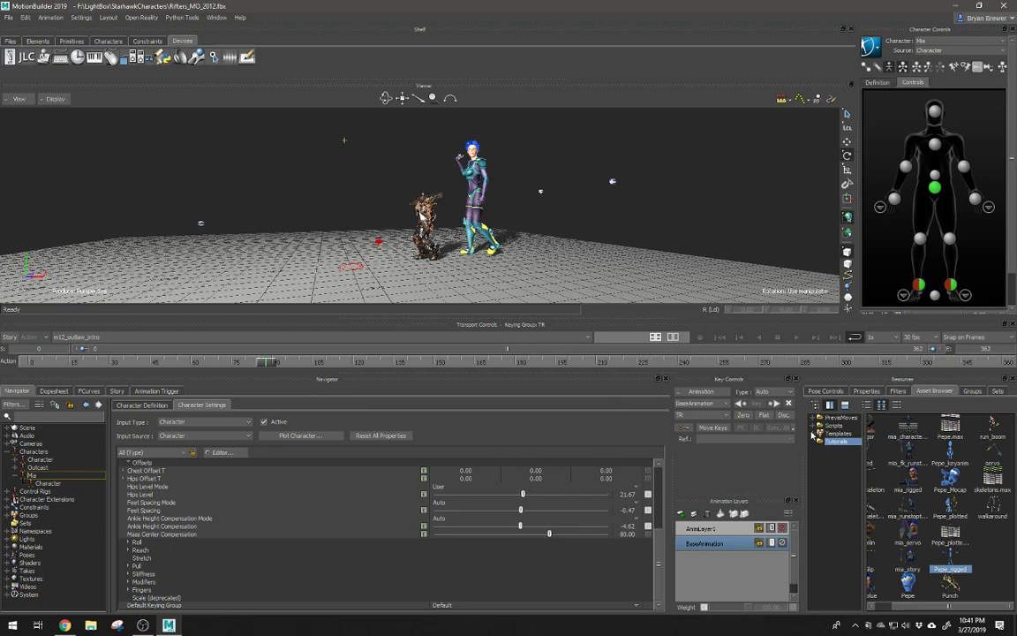
pyautogui.doubleClick(837, 433)
pyautogui.click(843, 473)
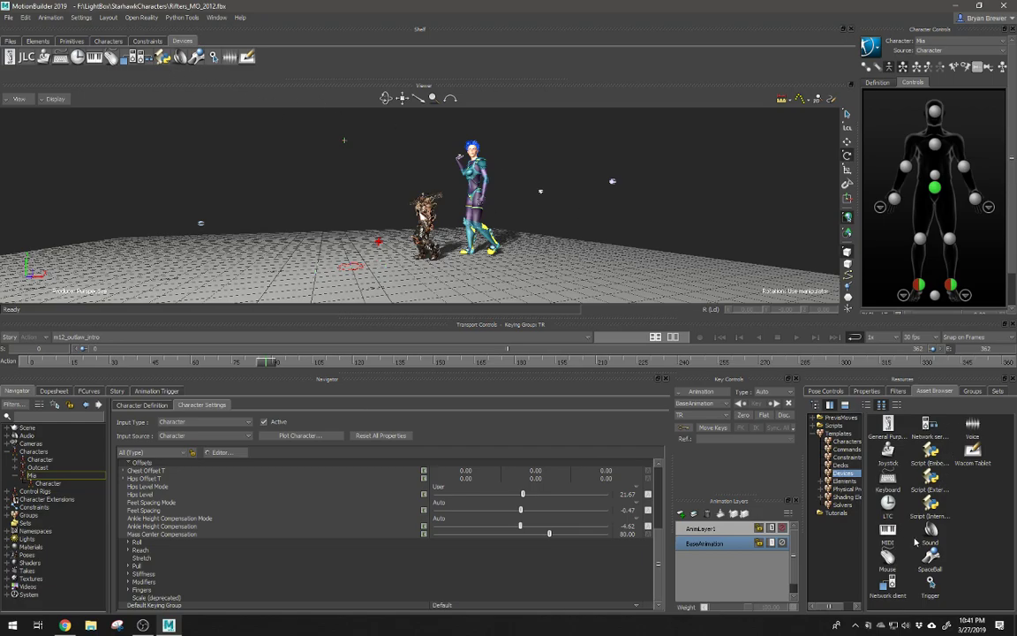
pyautogui.click(137, 41)
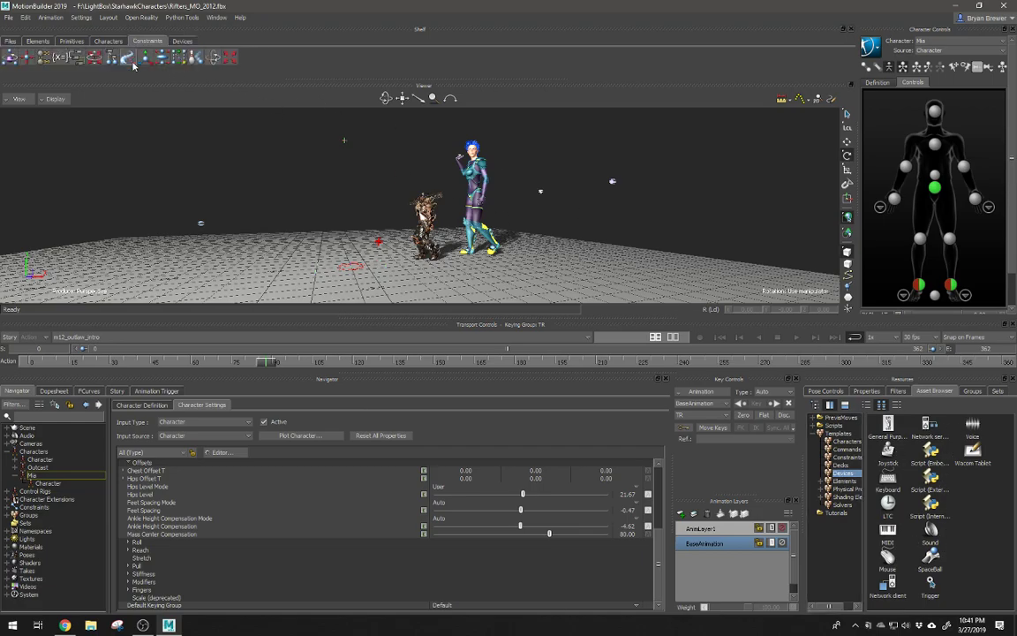
pyautogui.click(847, 459)
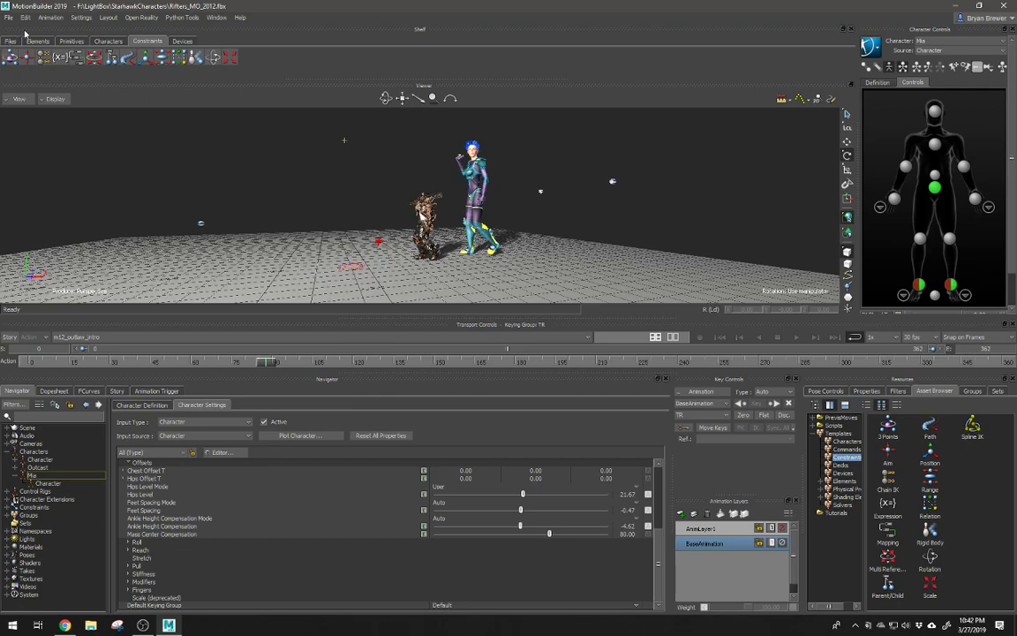
# Step: Look through the Shelf's Primitives, Elements and Files categories and close the Shelf
pyautogui.click(65, 41)
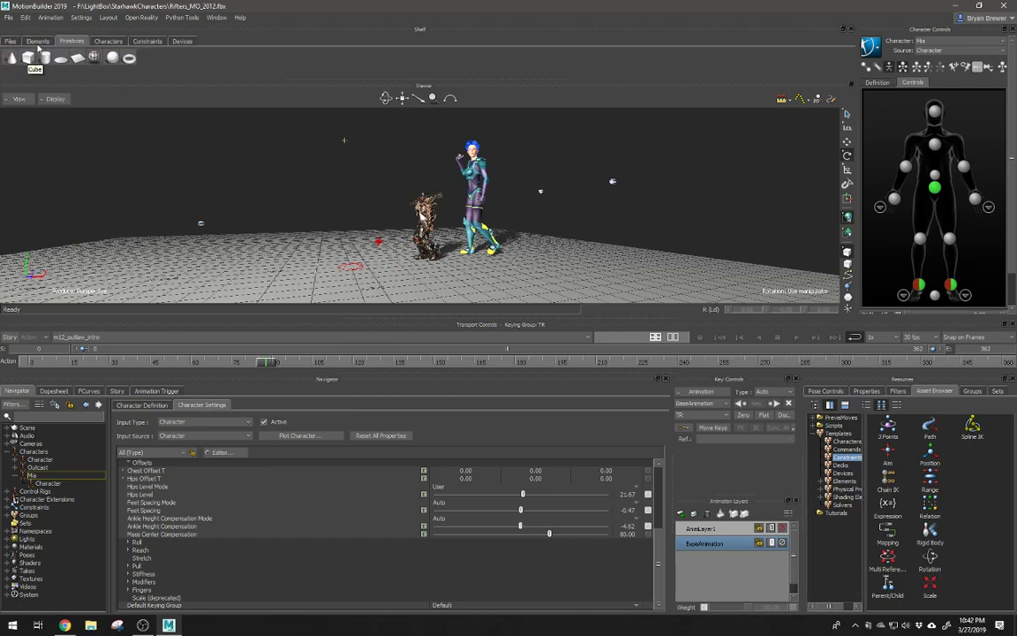
pyautogui.click(37, 41)
pyautogui.click(10, 42)
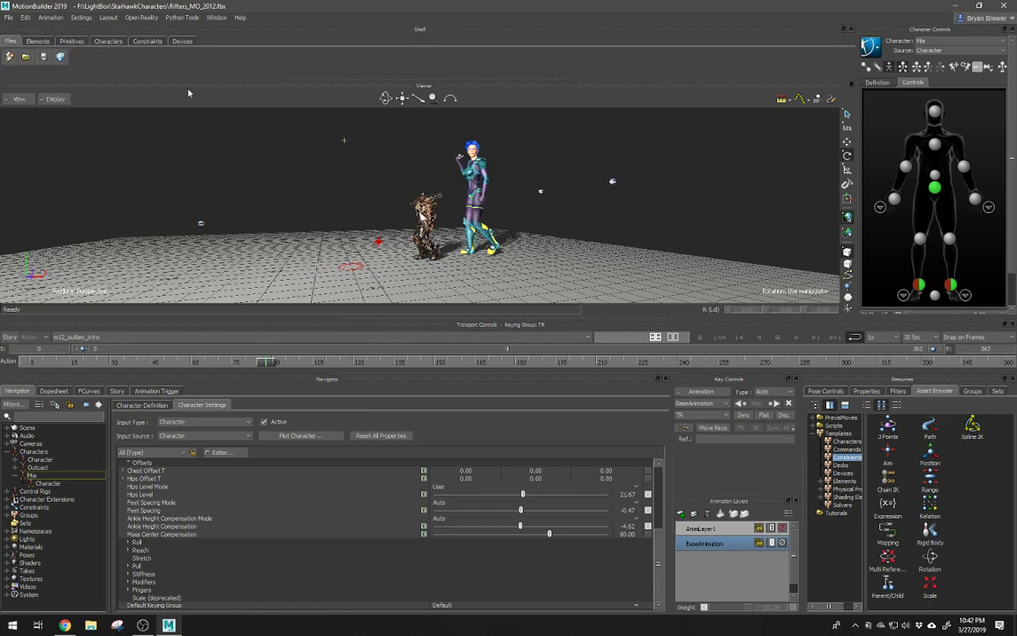
pyautogui.click(41, 42)
pyautogui.click(13, 41)
pyautogui.click(846, 30)
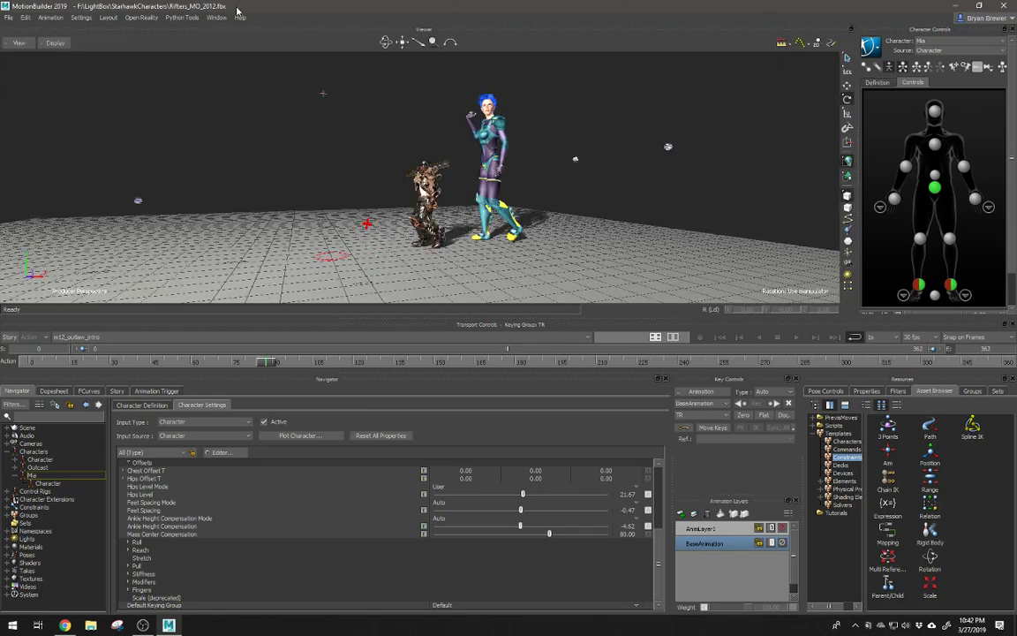
# Step: Try out docking the Python Tool Manager beside the viewer, and close it again
pyautogui.click(182, 17)
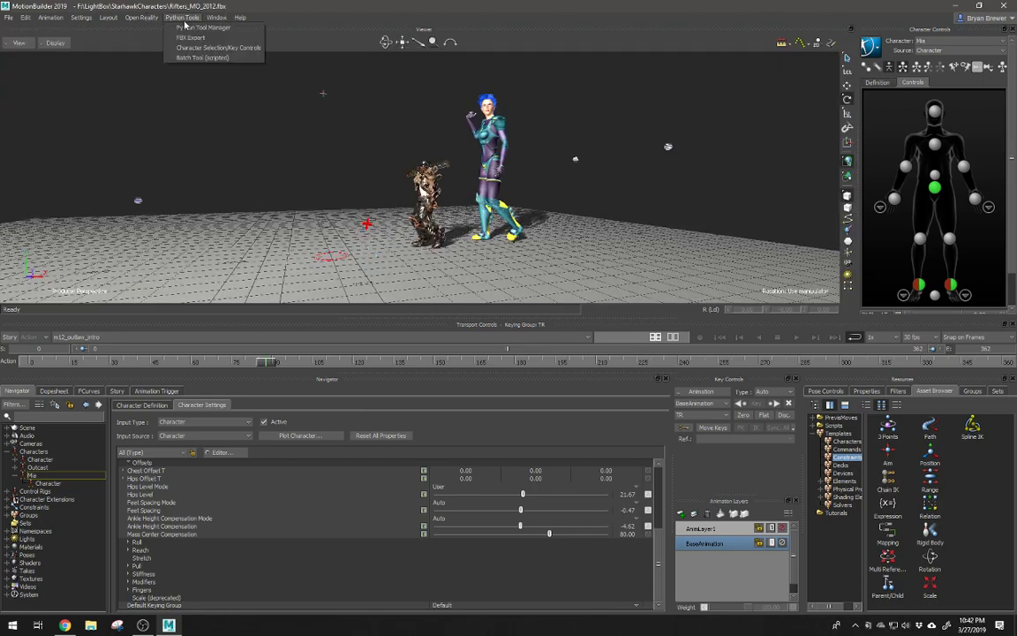
pyautogui.click(238, 33)
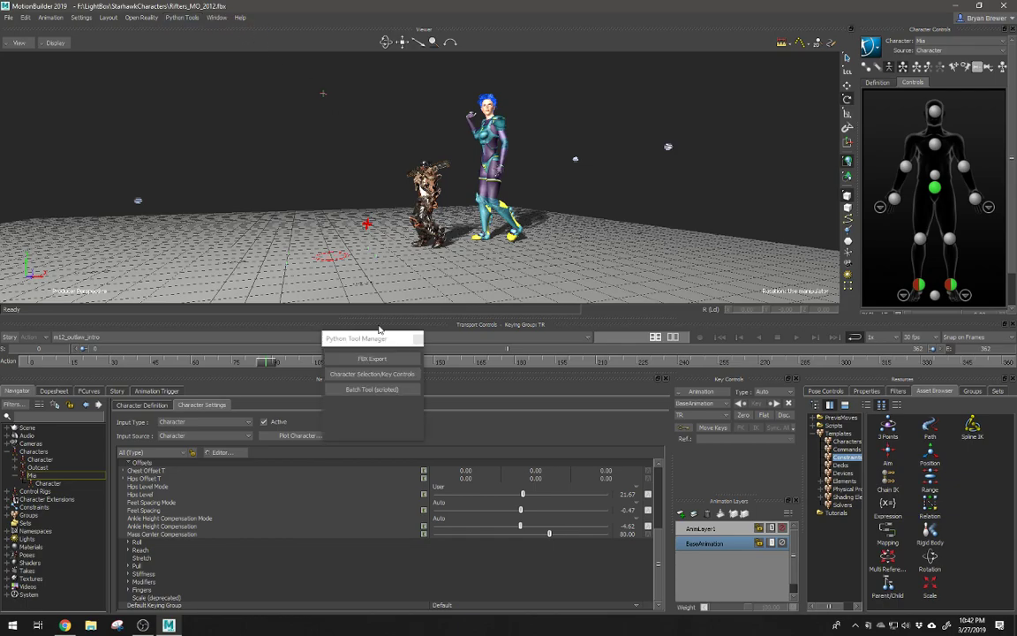
pyautogui.moveTo(345, 302); pyautogui.dragTo(75, 36)
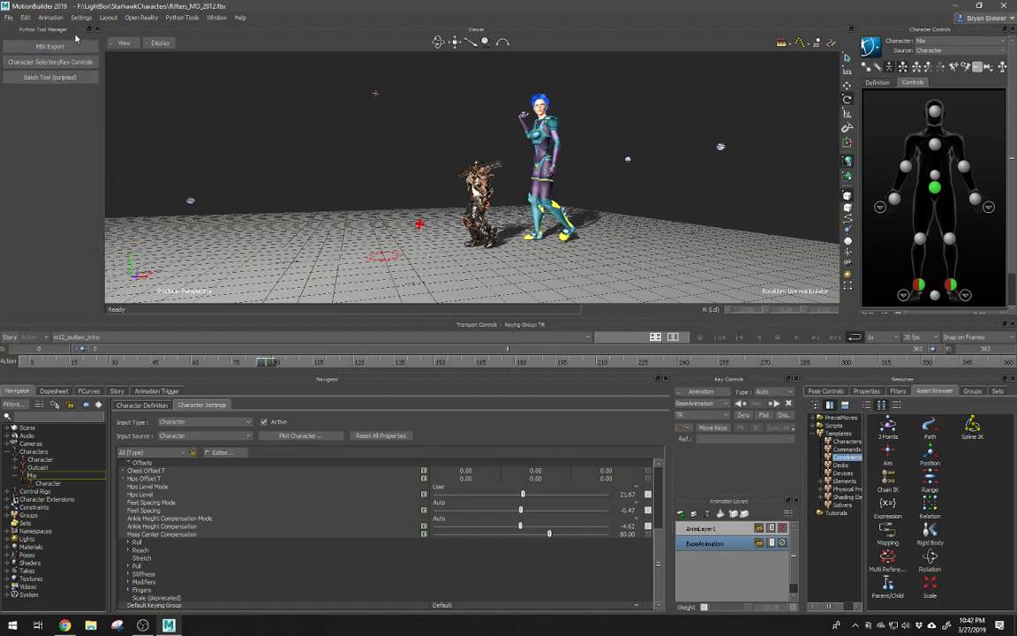
pyautogui.moveTo(74, 36); pyautogui.dragTo(261, 112)
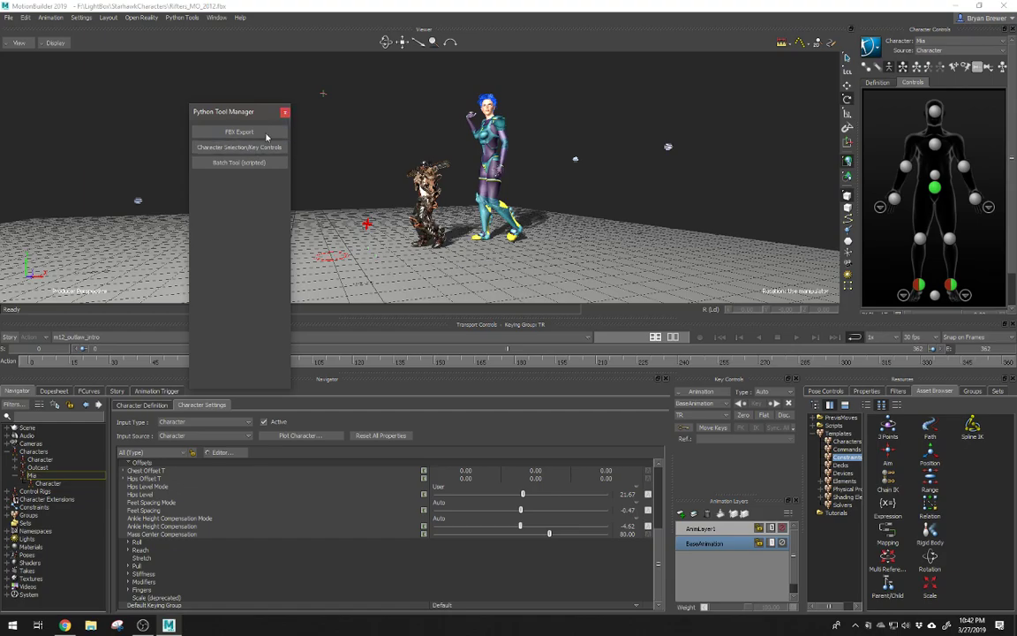
pyautogui.click(284, 113)
pyautogui.click(174, 18)
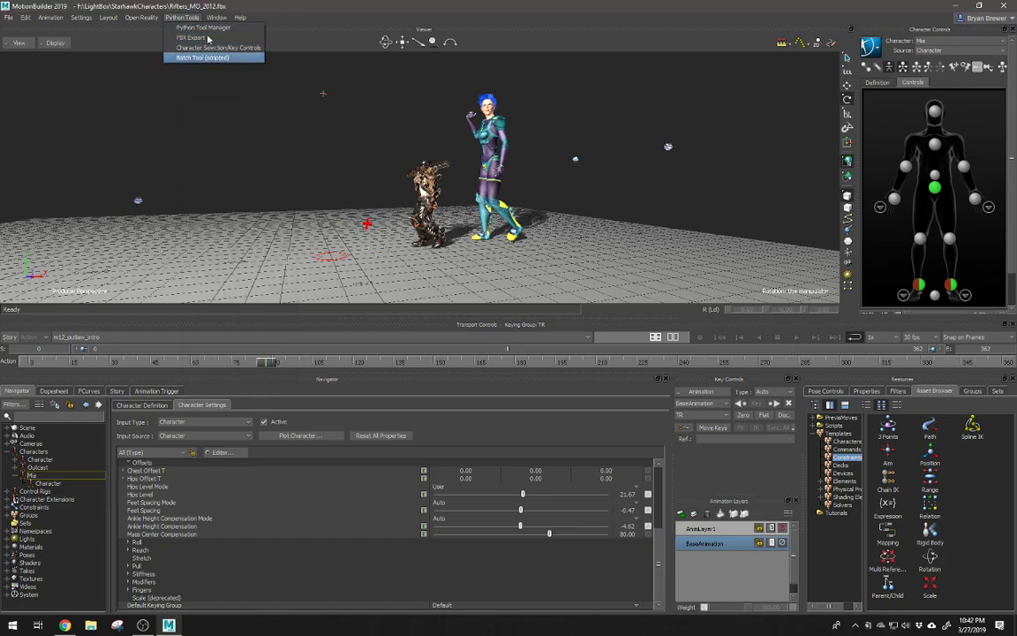
pyautogui.click(215, 18)
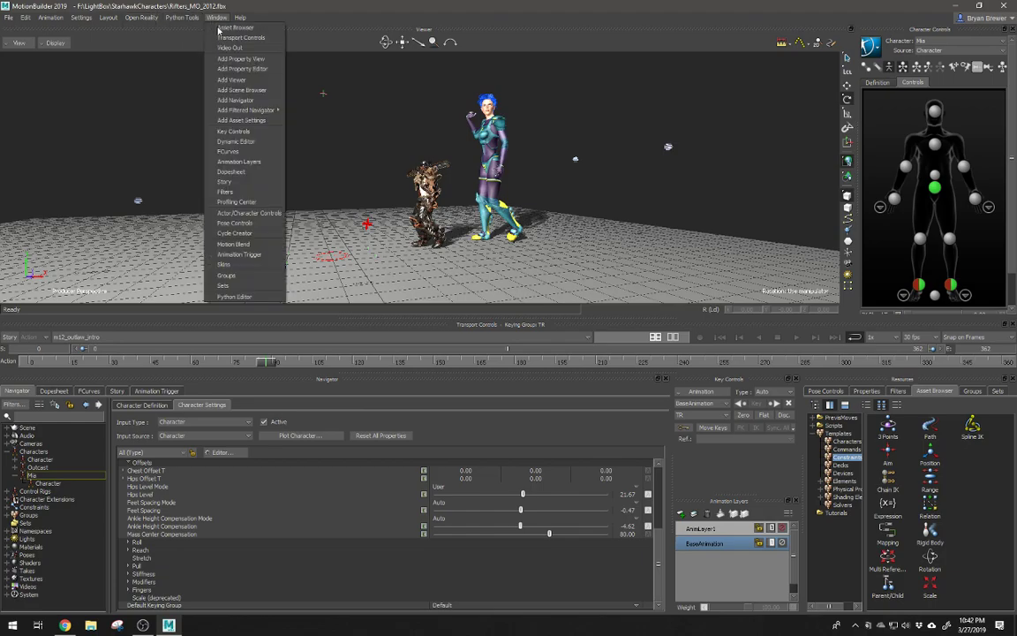
pyautogui.click(402, 225)
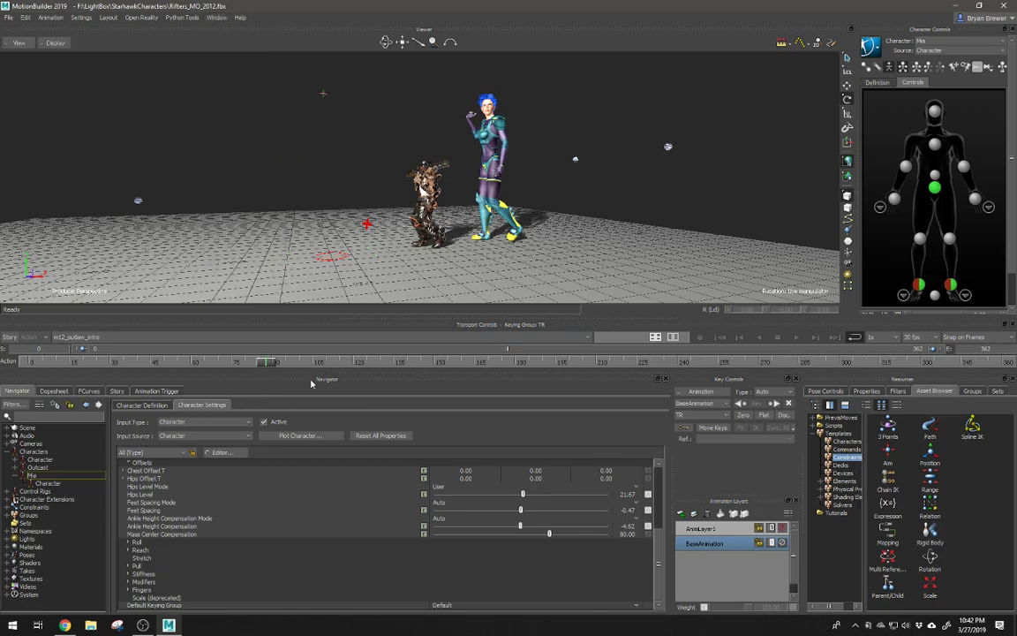
# Step: Undock and close the Navigator, and add a new floating Navigator window
pyautogui.moveTo(312, 382); pyautogui.dragTo(395, 193)
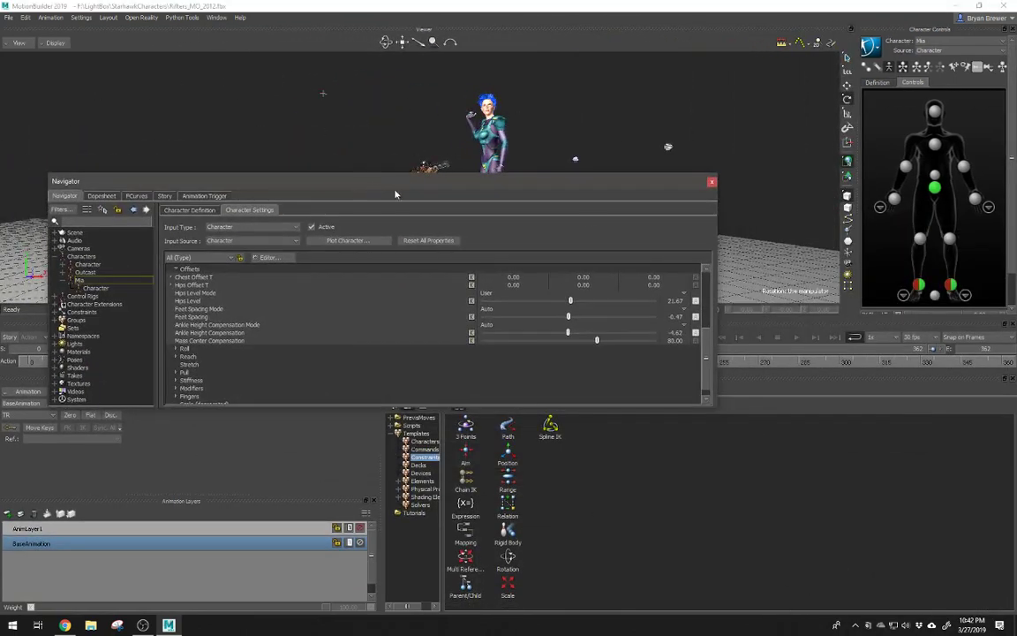
pyautogui.click(713, 184)
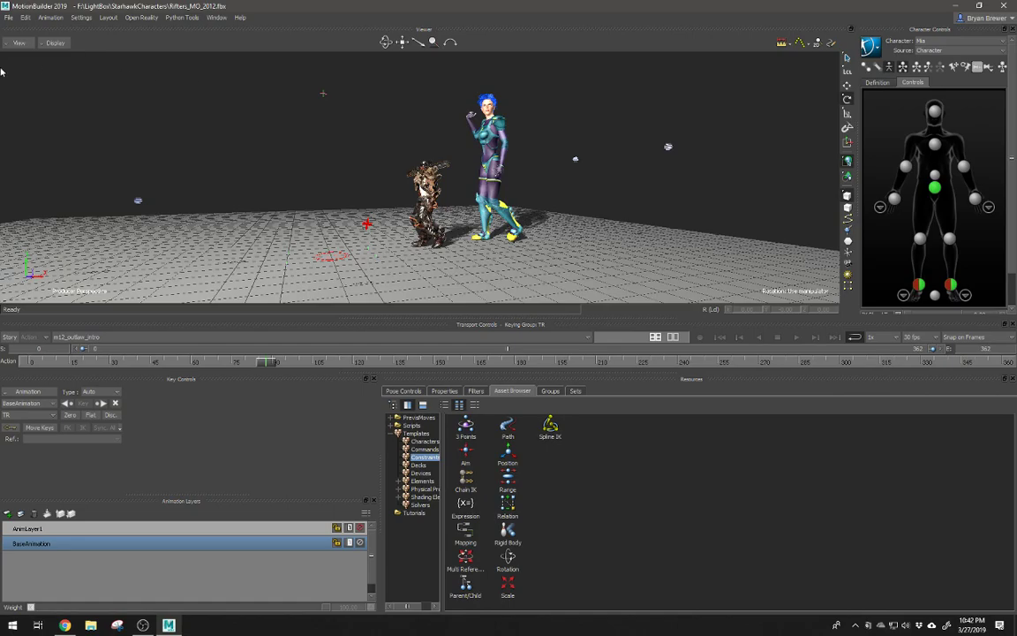
pyautogui.click(215, 18)
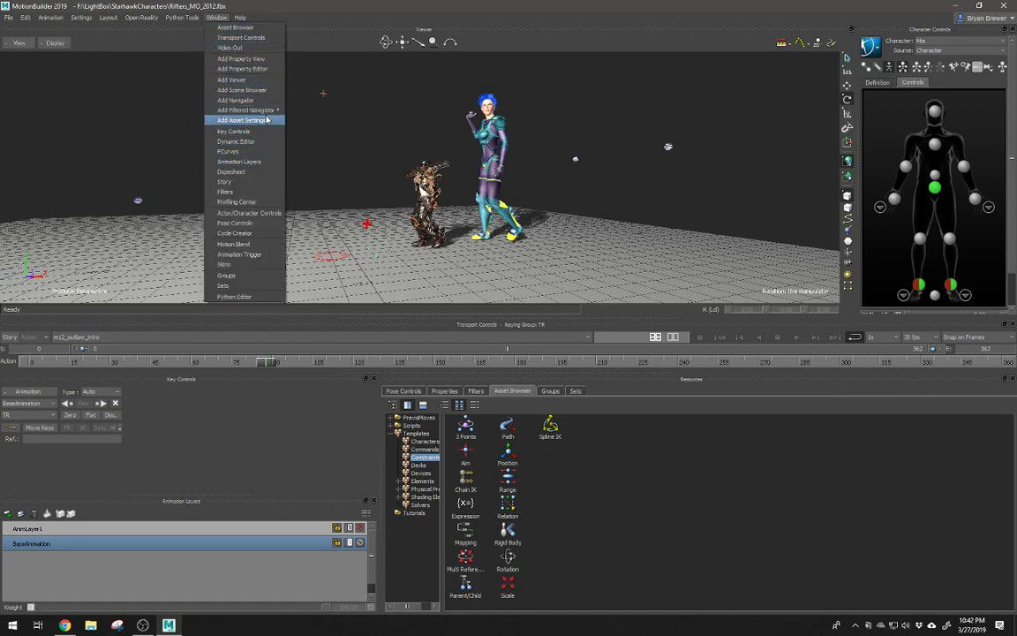
pyautogui.click(252, 101)
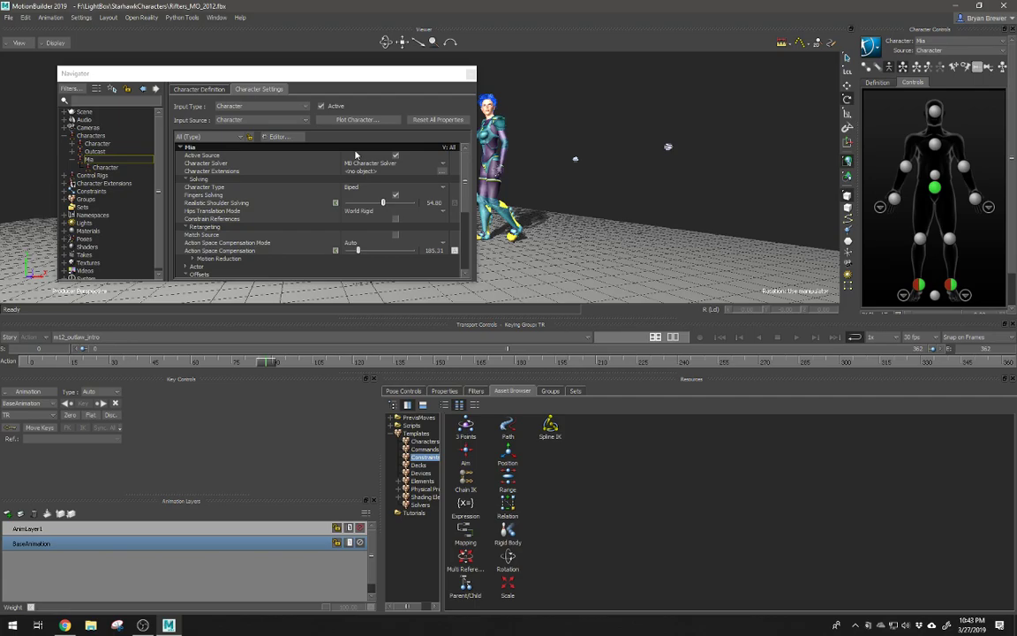
# Step: Shrink the main window and place the Navigator and Resources as floating windows on the free desktop area beside it
pyautogui.click(978, 6)
pyautogui.moveTo(283, 71); pyautogui.dragTo(1015, 143)
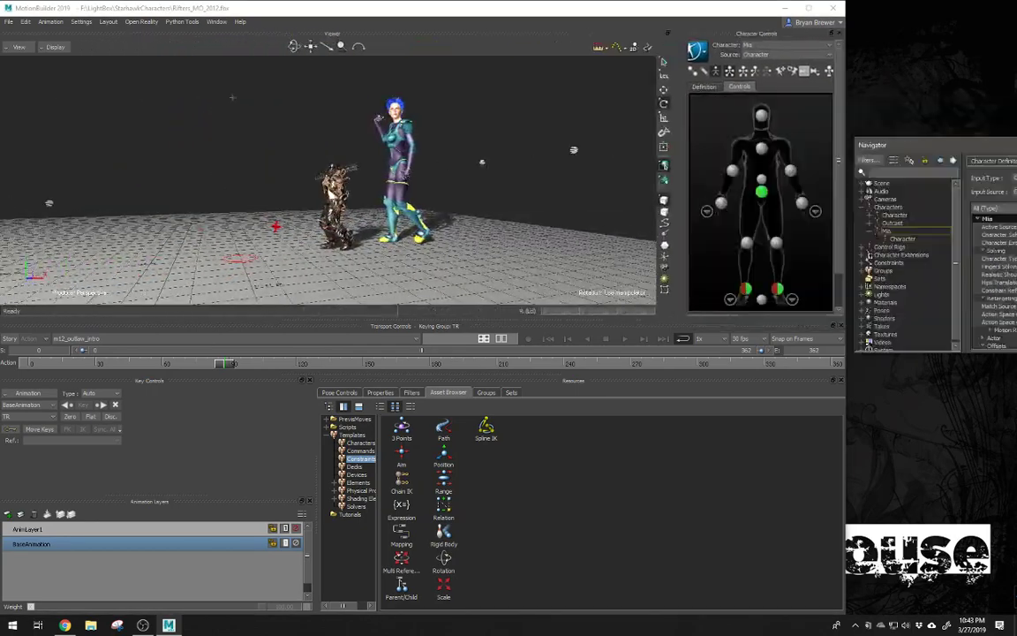
pyautogui.moveTo(845, 174); pyautogui.dragTo(560, 188)
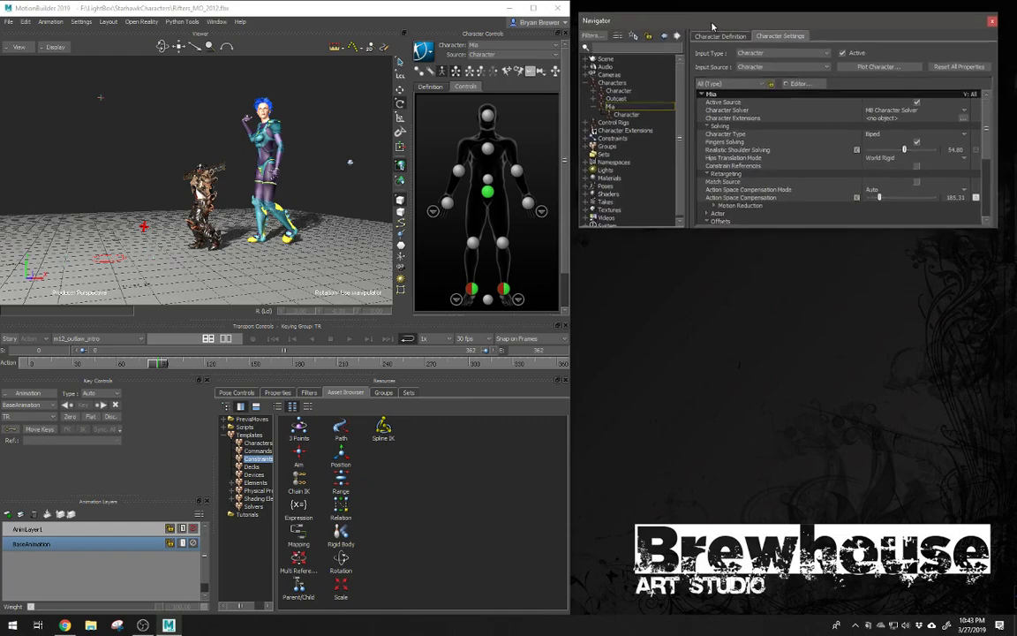
pyautogui.moveTo(384, 380); pyautogui.dragTo(721, 241)
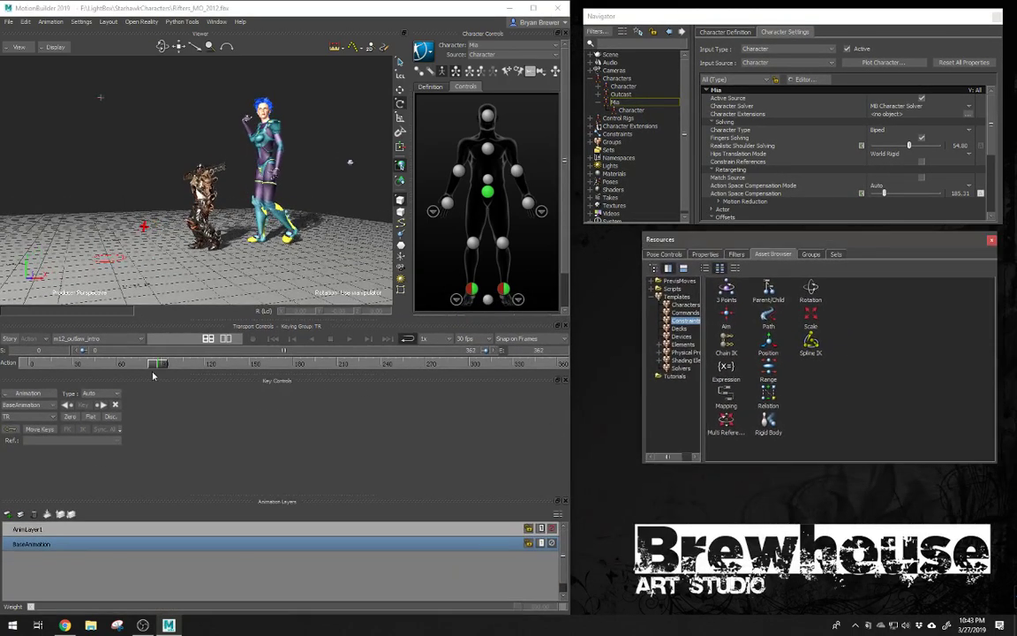
# Step: Undock Key Controls and Animation Layers as floating windows below Resources, shrinking Animation Layers to fit beside Key Controls
pyautogui.moveTo(123, 381); pyautogui.dragTo(678, 485)
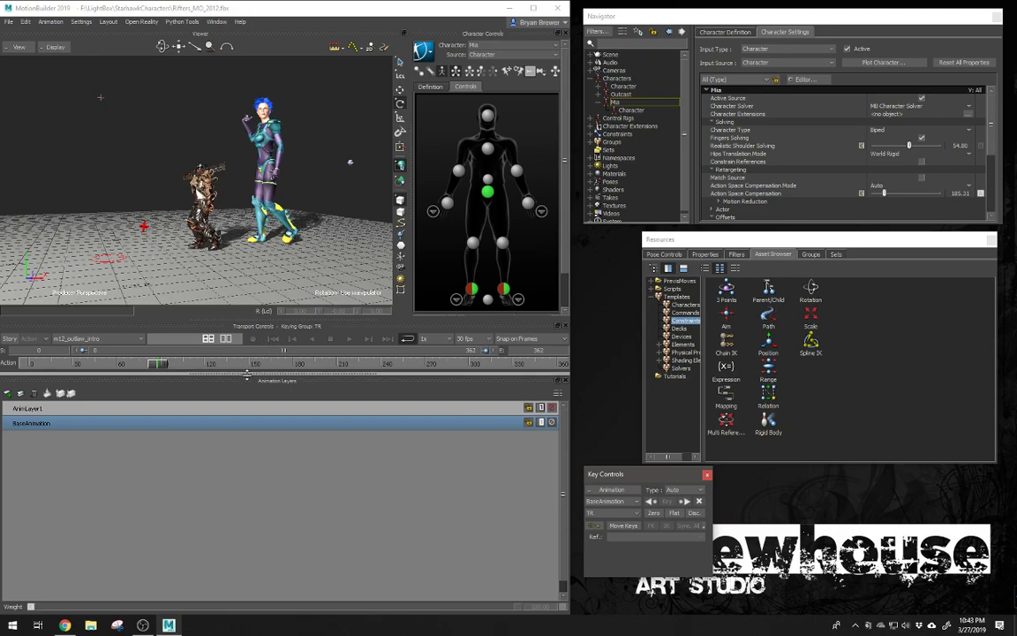
pyautogui.moveTo(223, 383); pyautogui.dragTo(650, 385)
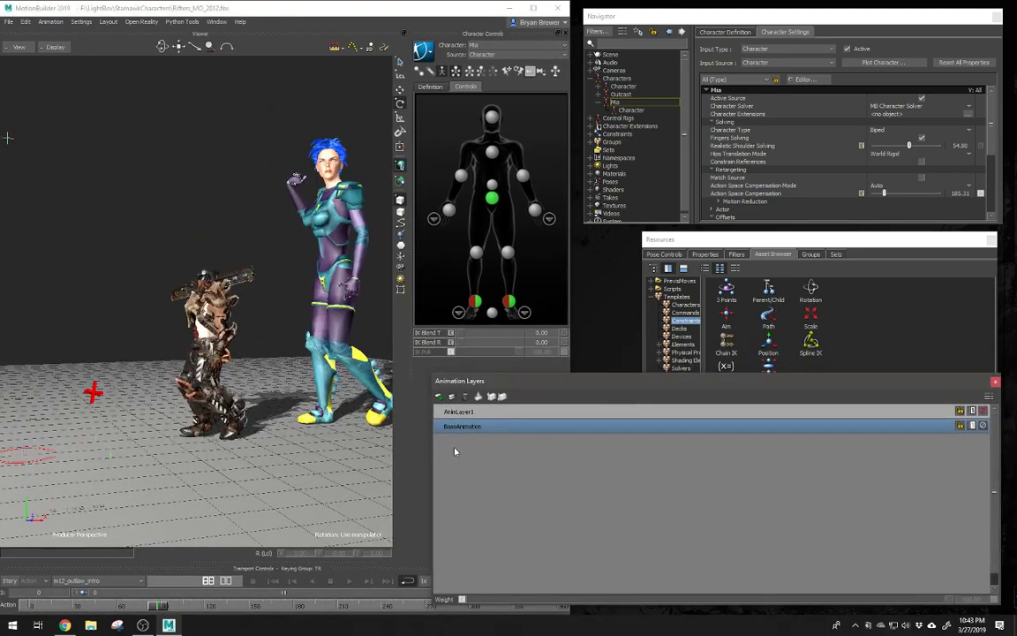
pyautogui.moveTo(430, 447); pyautogui.dragTo(839, 476)
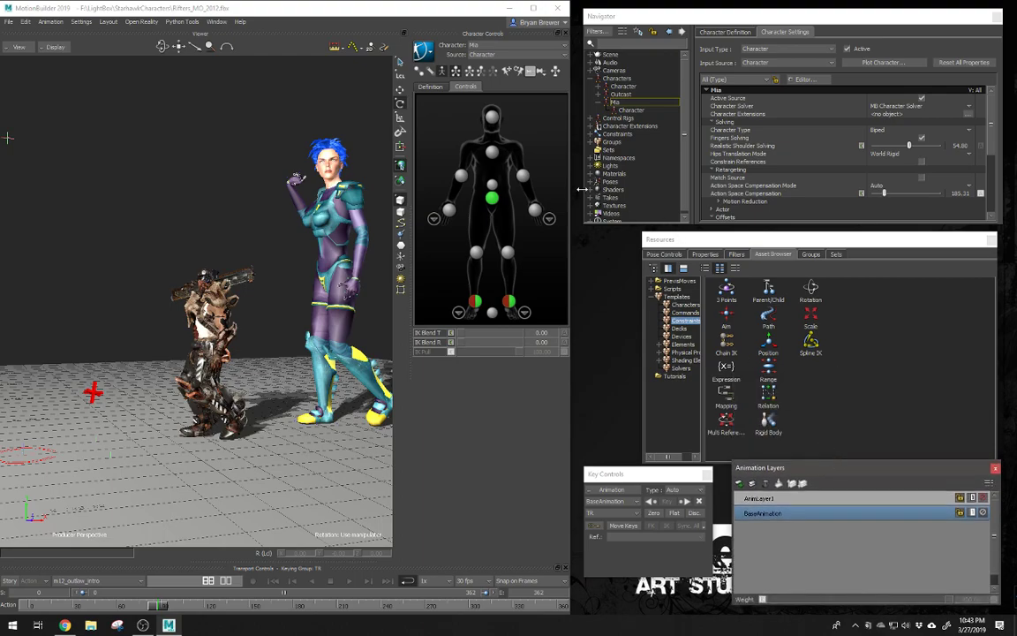
# Step: Narrow the Navigator and Resources windows, float Character Controls in the space beside the main window, and reduce its height
pyautogui.moveTo(584, 168); pyautogui.dragTo(715, 168)
pyautogui.moveTo(641, 296); pyautogui.dragTo(713, 291)
pyautogui.moveTo(452, 41); pyautogui.dragTo(615, 32)
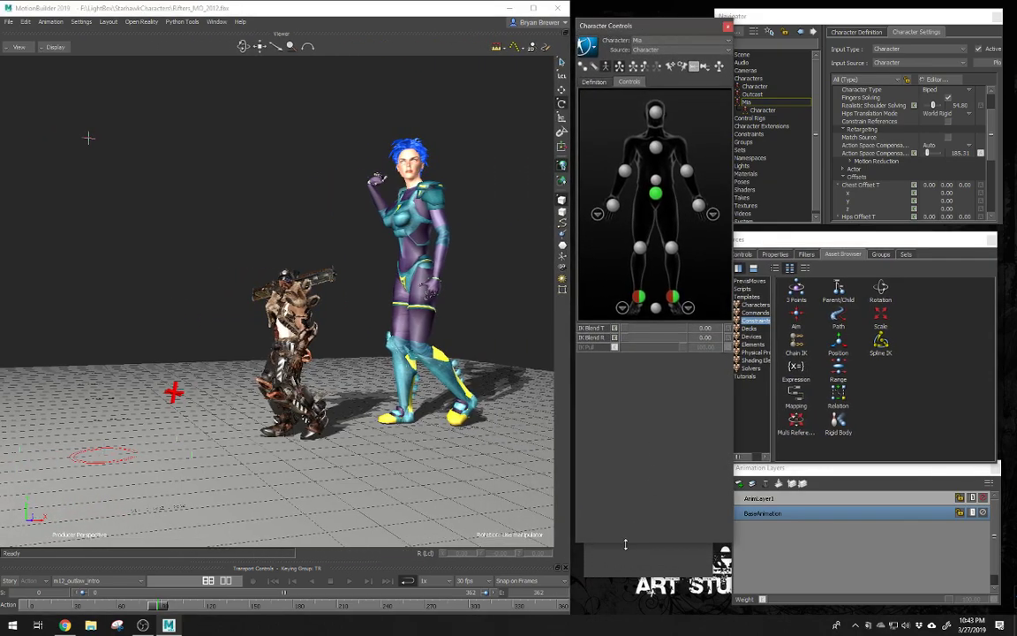
pyautogui.moveTo(625, 544); pyautogui.dragTo(630, 385)
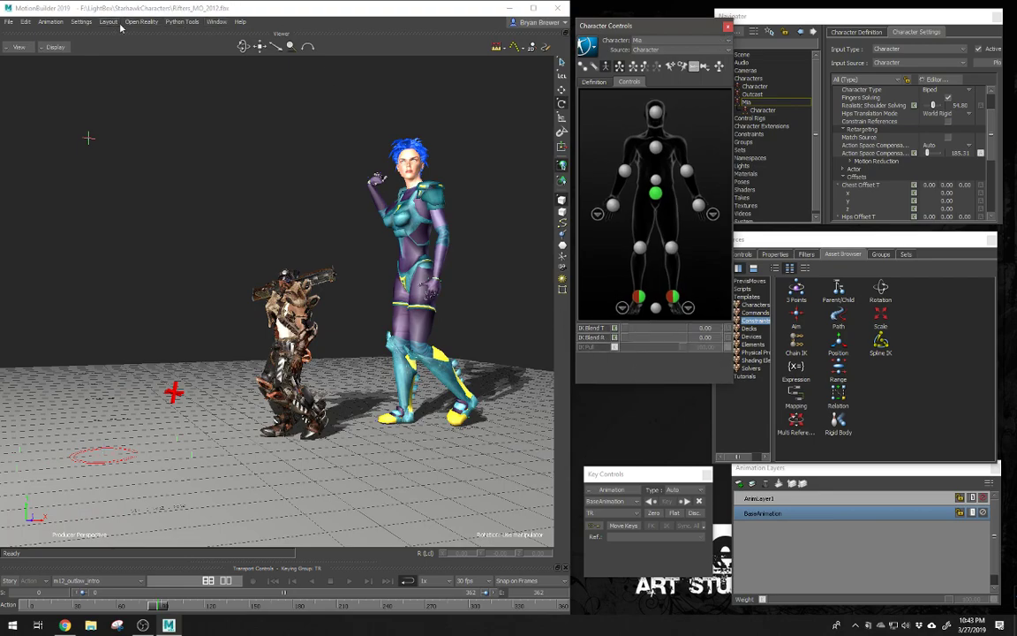
# Step: Save the current window arrangement as a custom layout named "(your name) awesome layout"
pyautogui.click(94, 23)
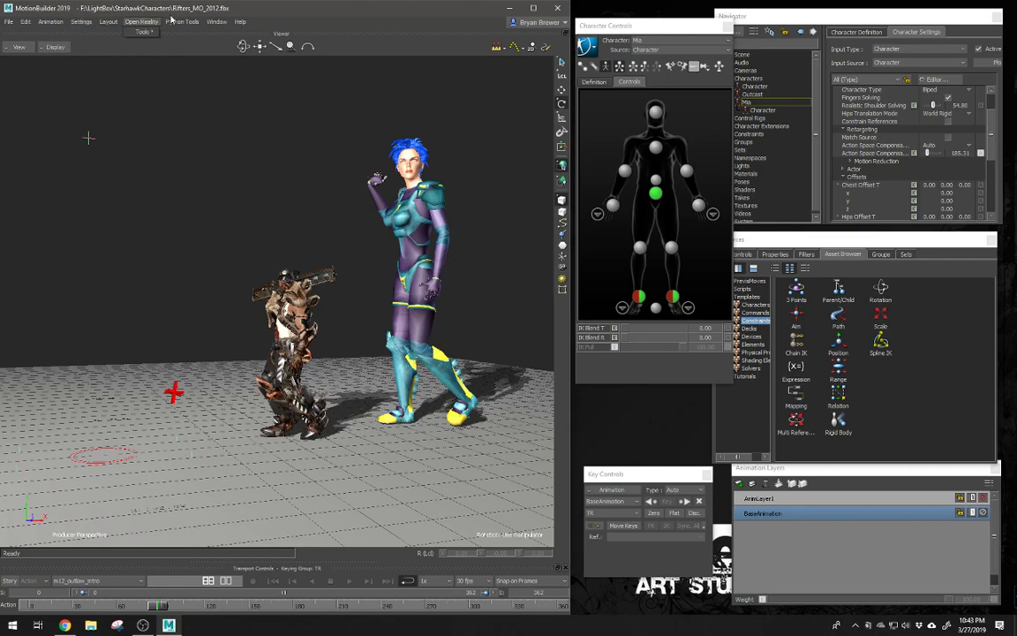
pyautogui.moveTo(182, 25)
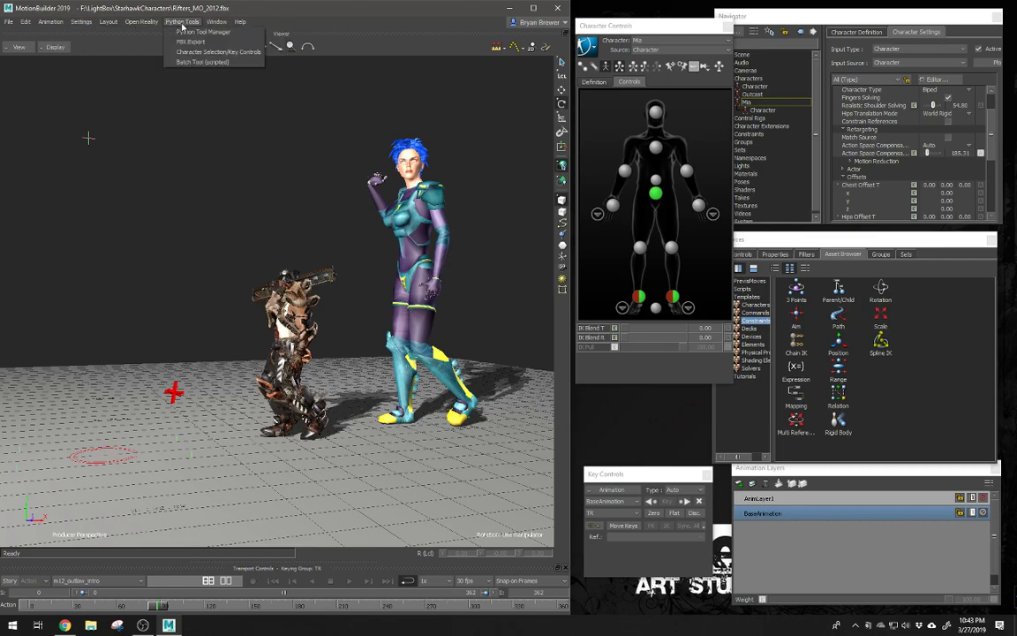
pyautogui.click(77, 25)
pyautogui.moveTo(104, 24)
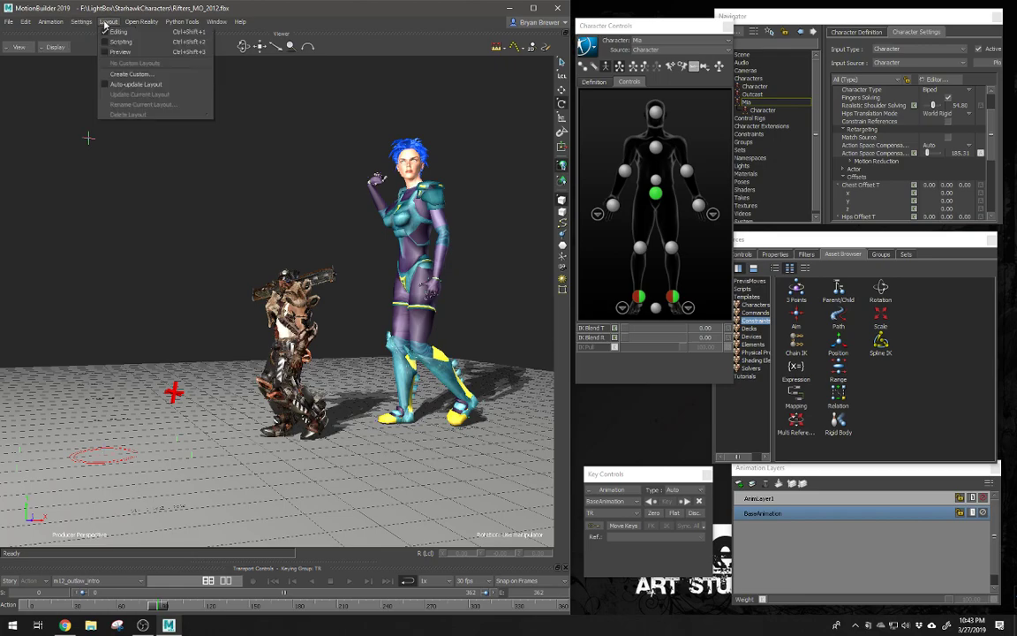
pyautogui.click(130, 74)
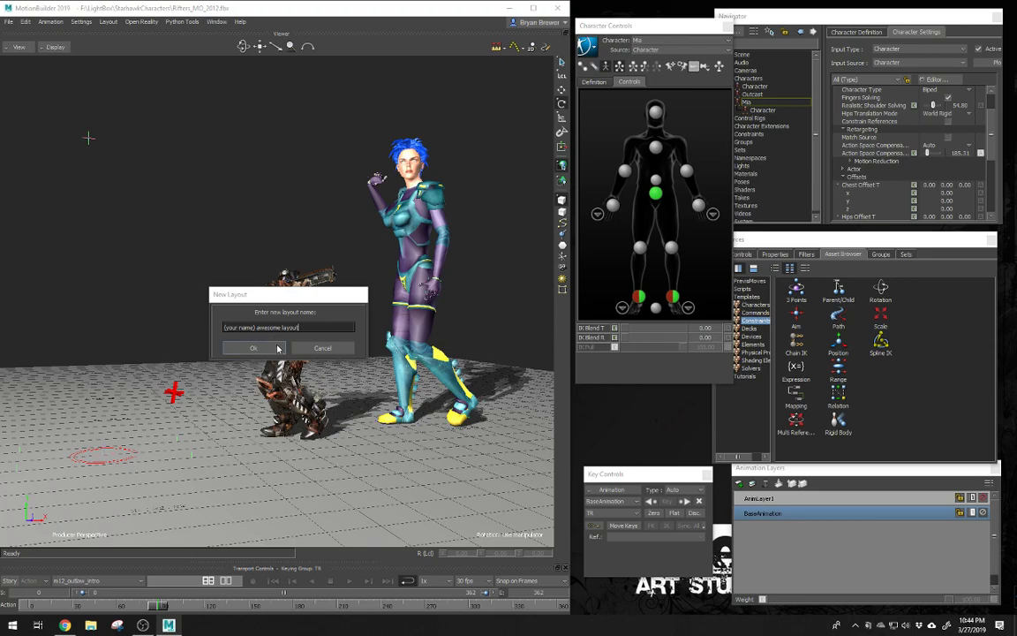
pyautogui.click(275, 348)
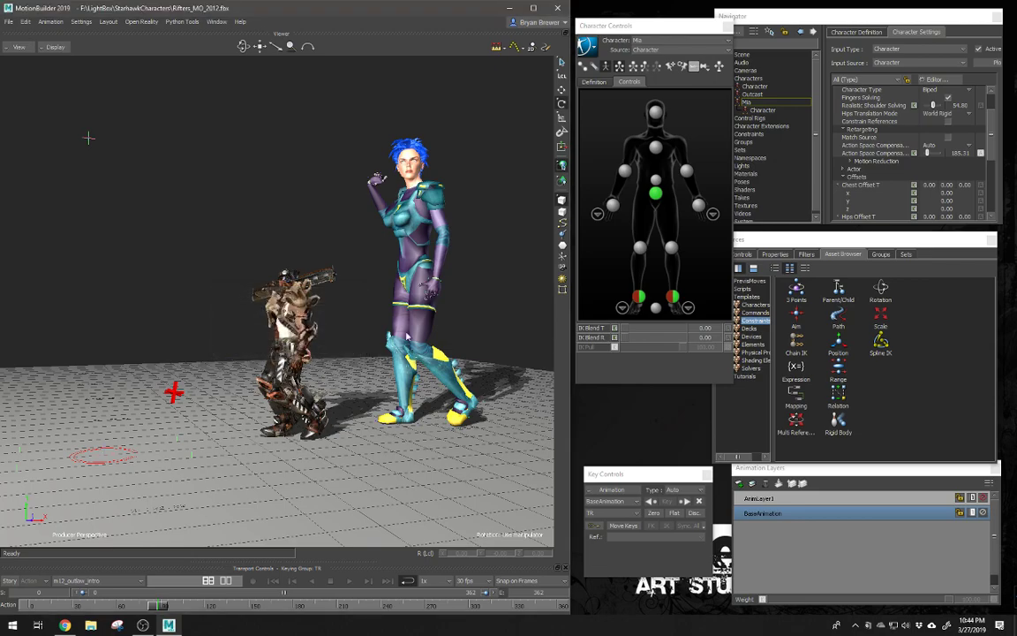
# Step: Check the list of layouts, switch to the Editing layout, and switch back to "(your name) awesome layout"
pyautogui.click(109, 22)
pyautogui.click(109, 22)
pyautogui.click(108, 22)
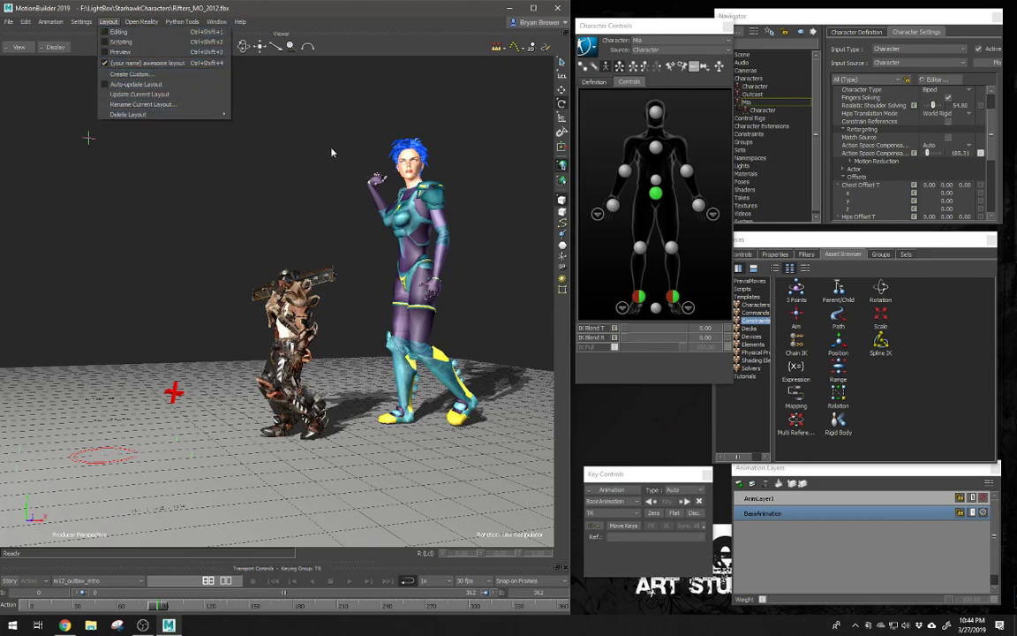
pyautogui.click(108, 22)
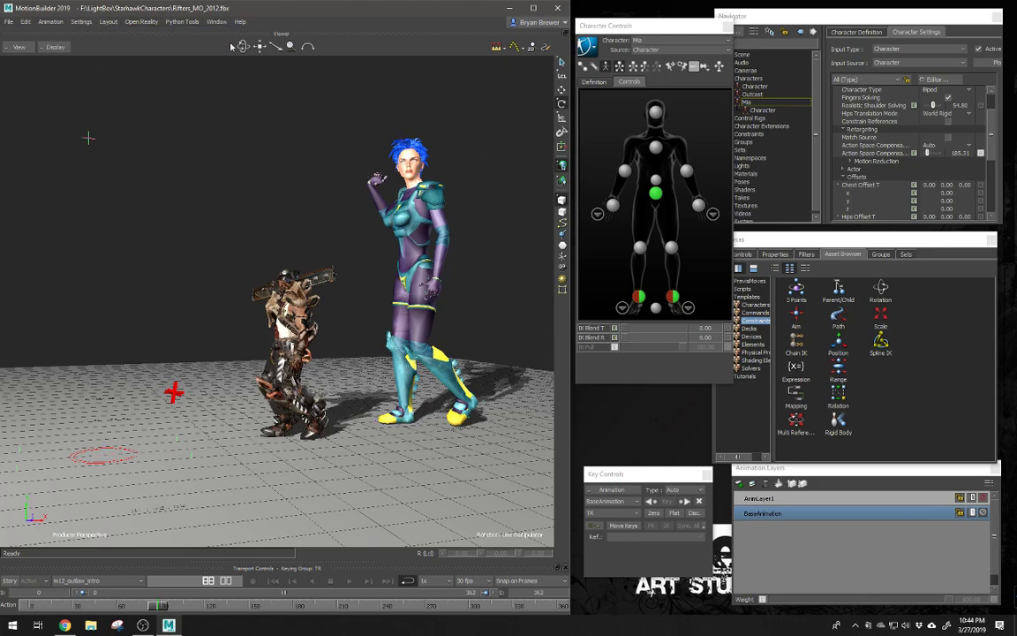
pyautogui.click(108, 22)
pyautogui.click(117, 33)
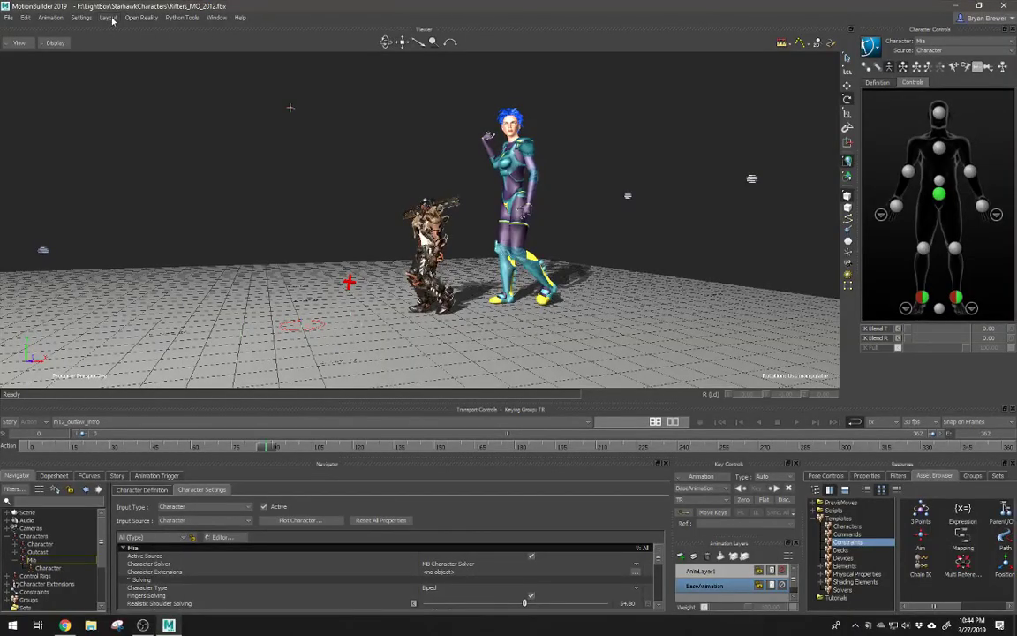
pyautogui.click(109, 17)
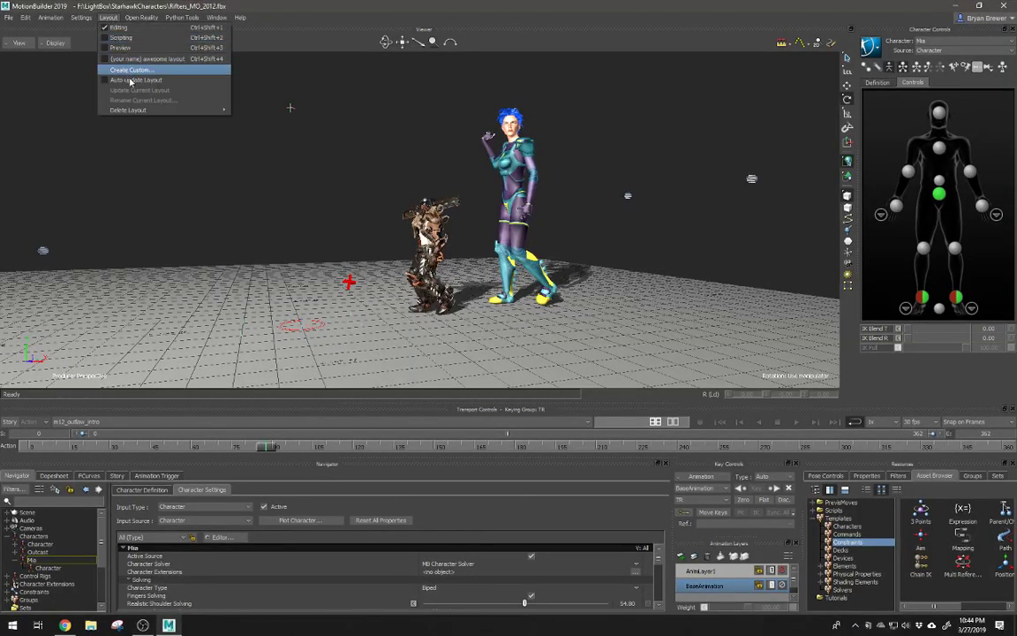
pyautogui.click(123, 59)
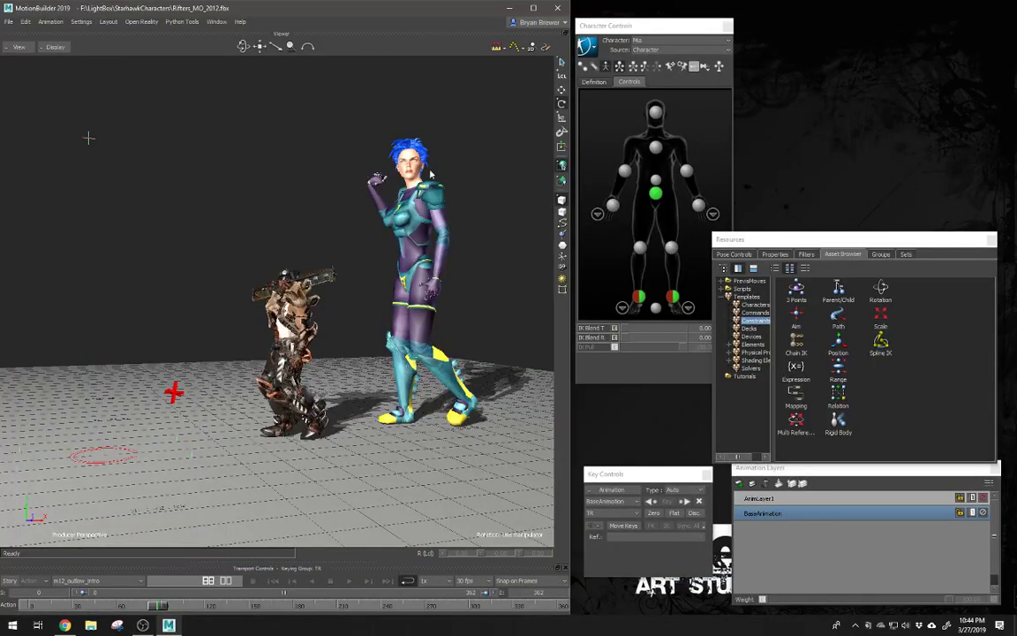
# Step: Move Resources up beside Character Controls, make it narrower and taller, and move Animation Layers up beneath it
pyautogui.moveTo(817, 248); pyautogui.dragTo(829, 52)
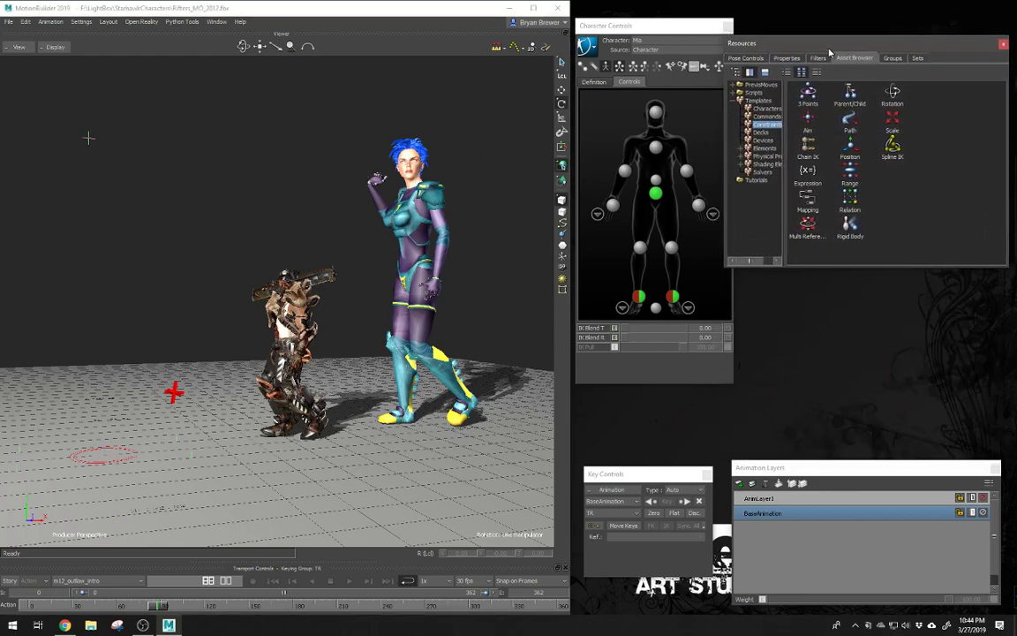
pyautogui.moveTo(715, 212); pyautogui.dragTo(746, 203)
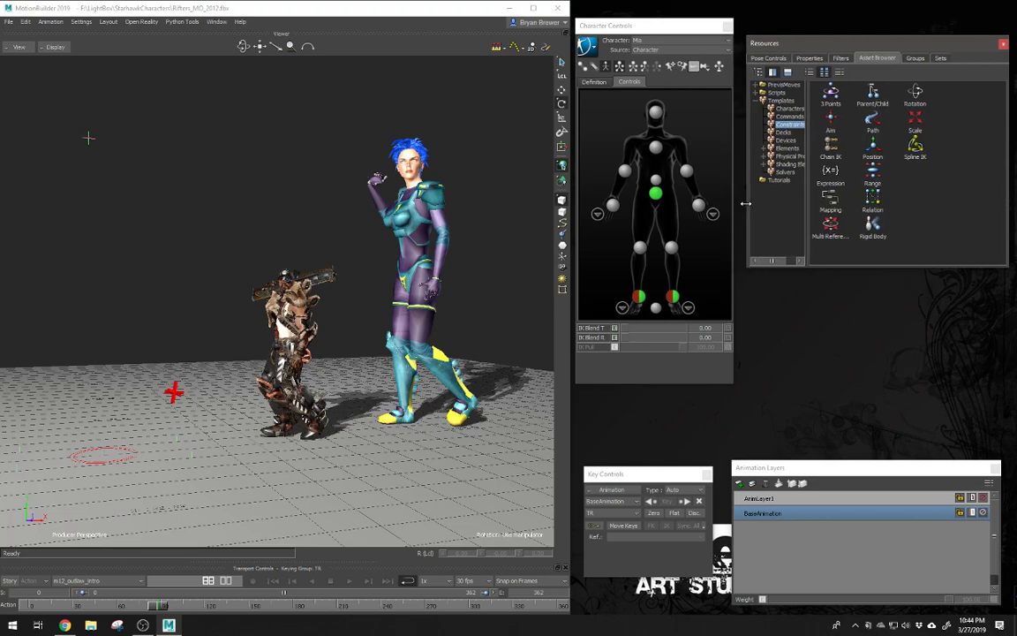
pyautogui.moveTo(832, 272); pyautogui.dragTo(831, 353)
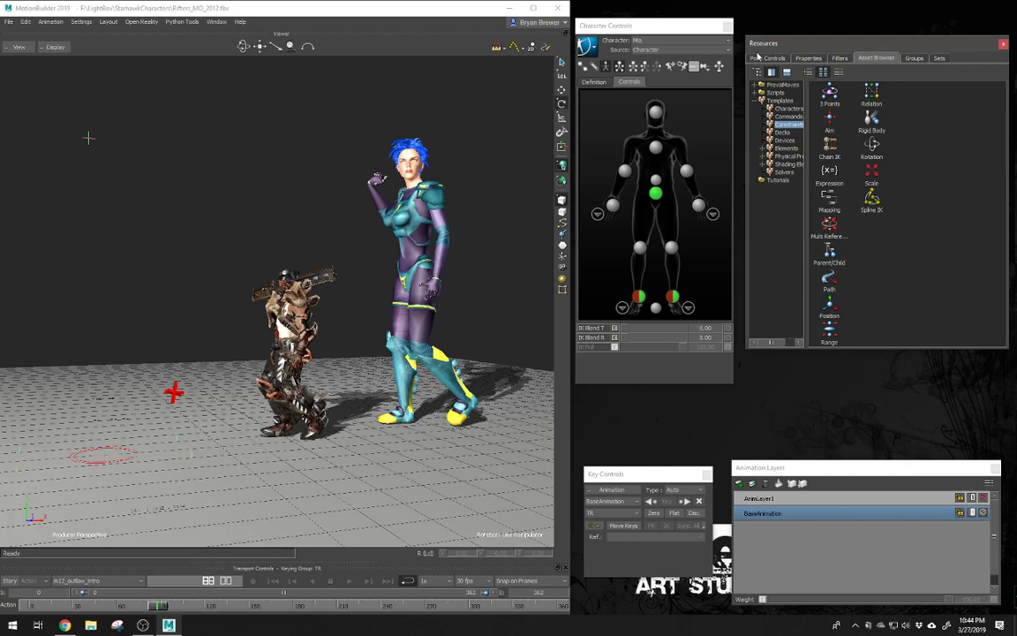
pyautogui.moveTo(762, 51); pyautogui.dragTo(758, 57)
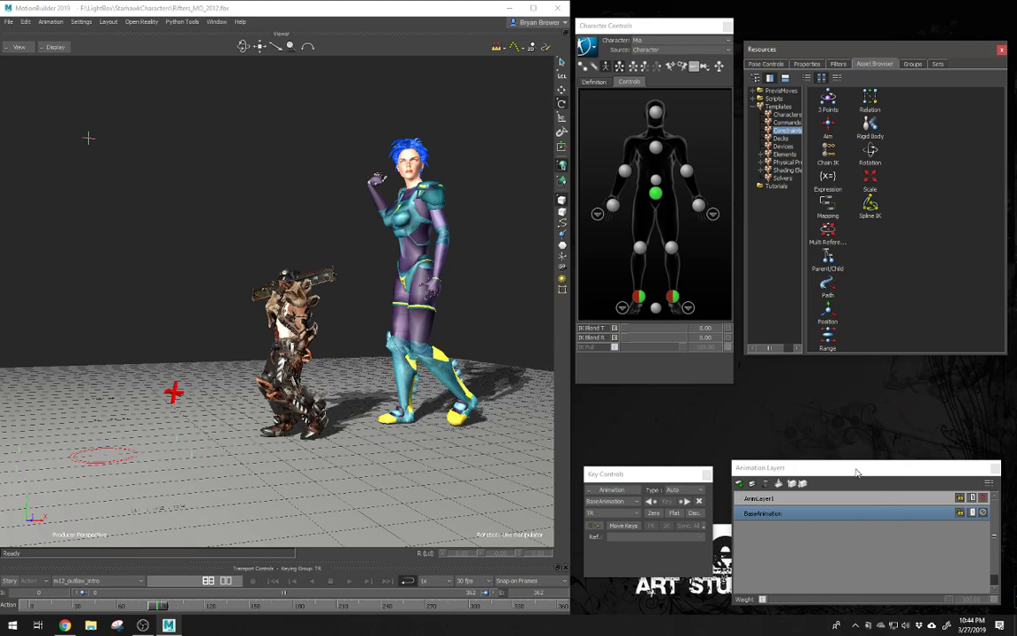
pyautogui.moveTo(857, 470); pyautogui.dragTo(838, 412)
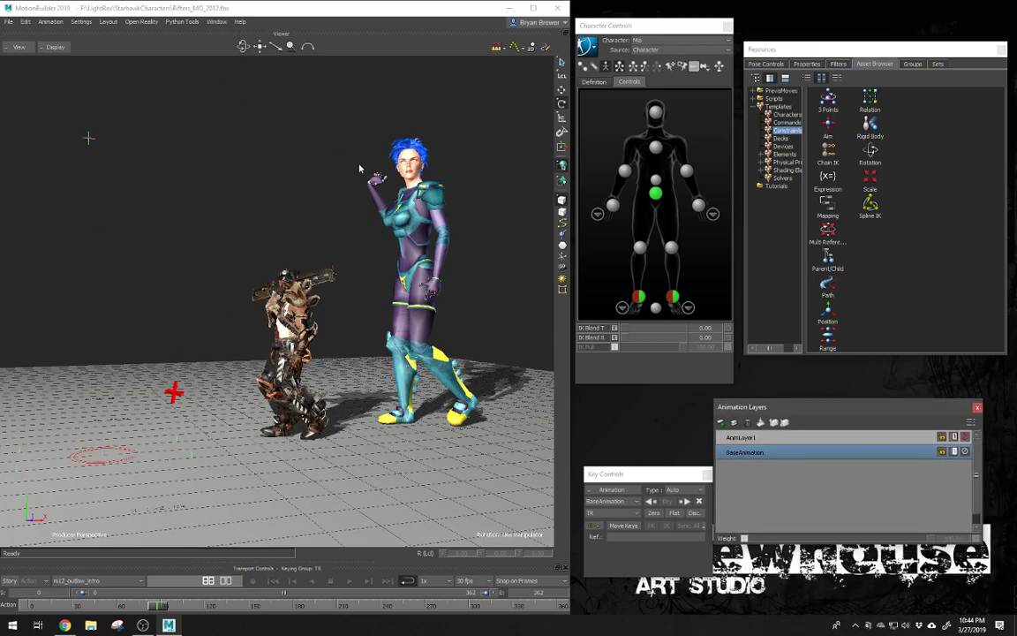
# Step: Switch to File Explorer and open "(your name) awesome layout.txt" from the MB 2019-x64 config Layouts folder in Notepad
pyautogui.rightClick(629, 412)
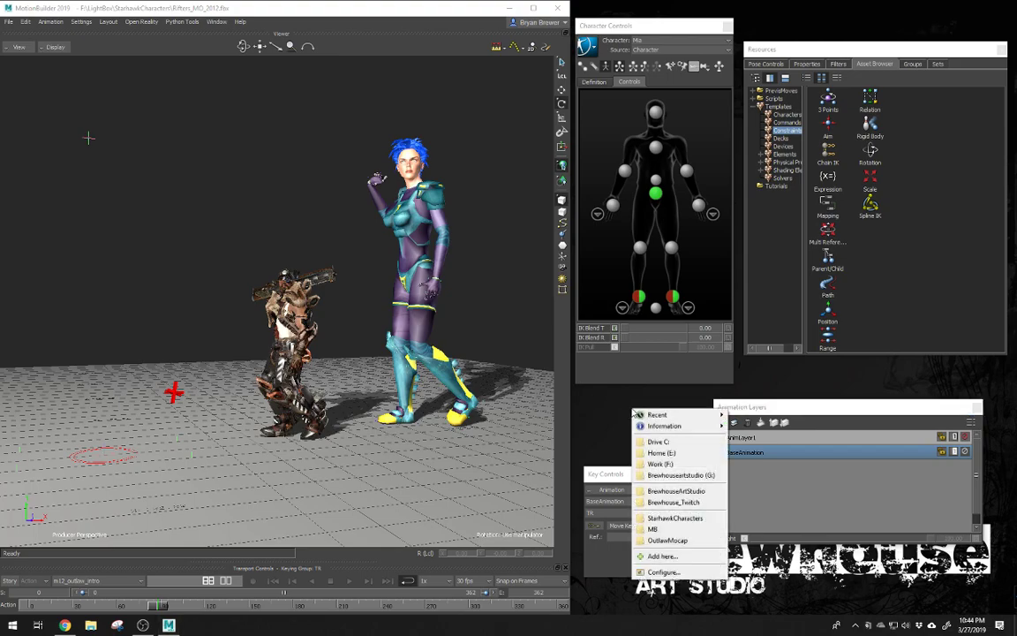
pyautogui.click(664, 528)
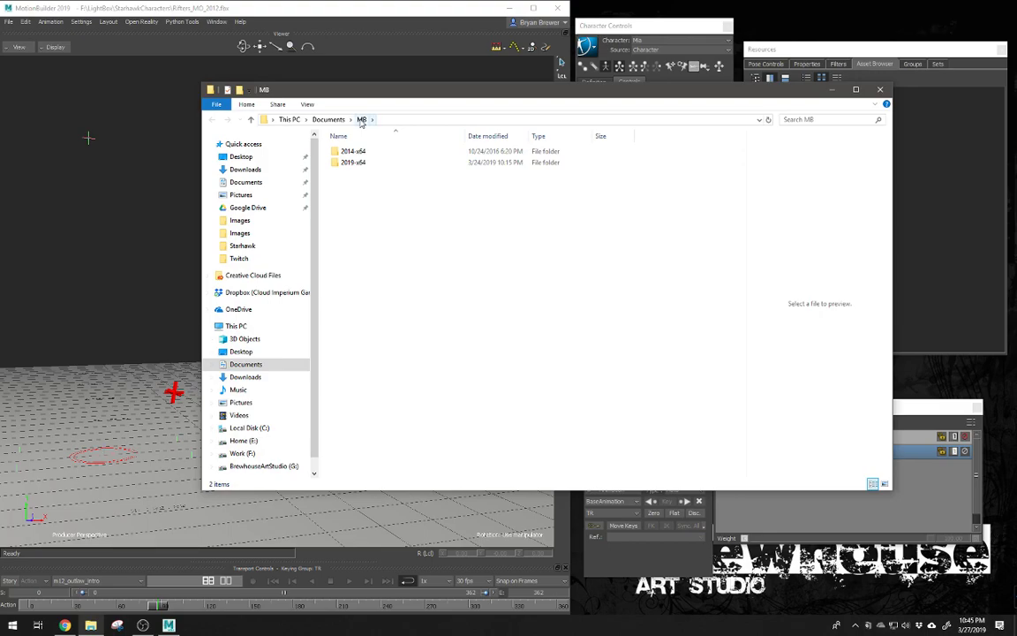
pyautogui.doubleClick(336, 162)
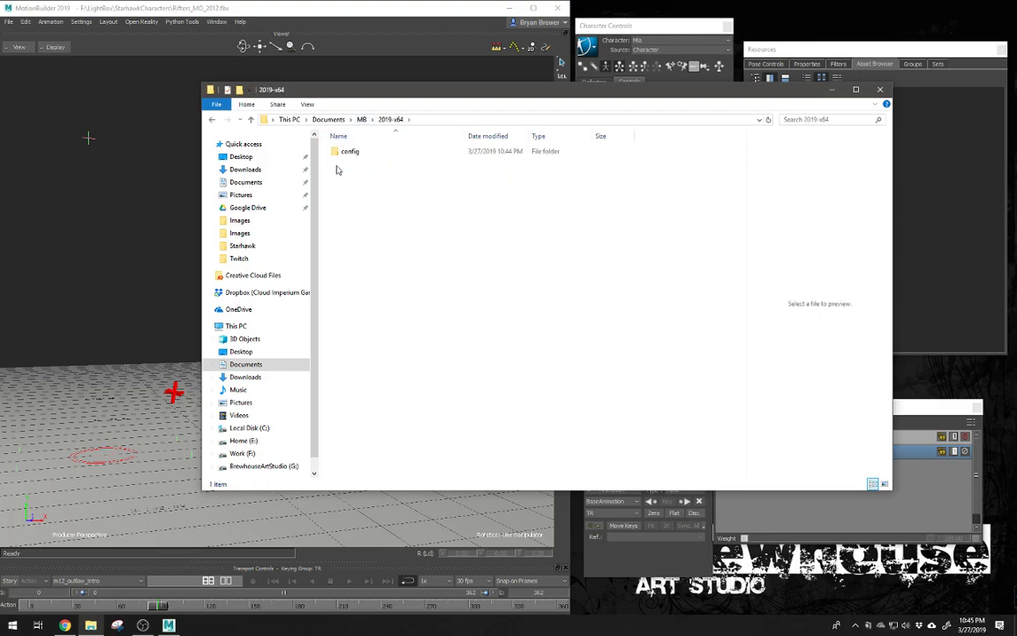
pyautogui.doubleClick(336, 153)
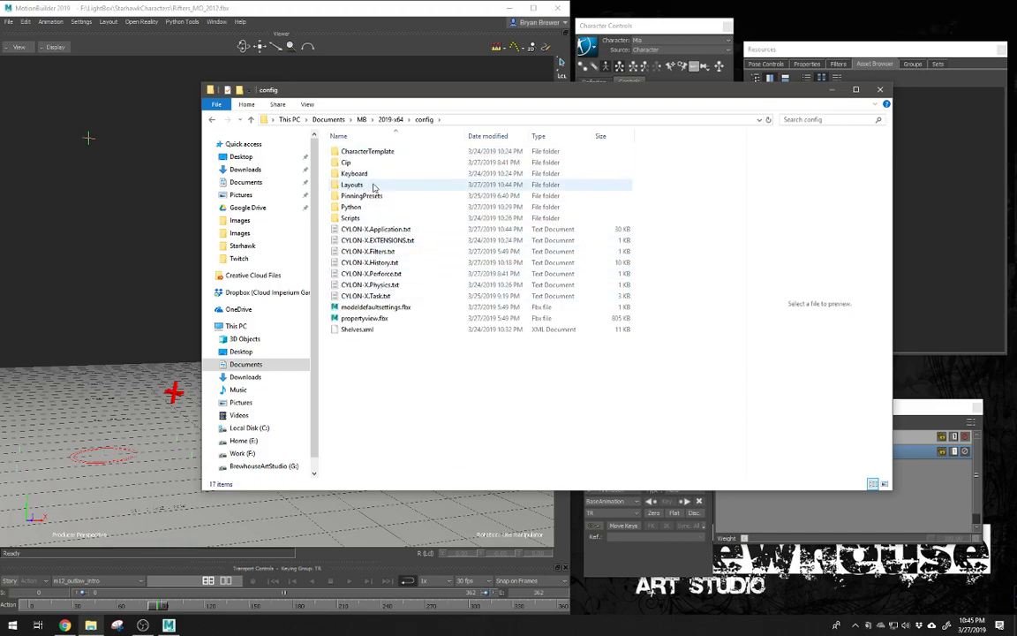
pyautogui.doubleClick(371, 187)
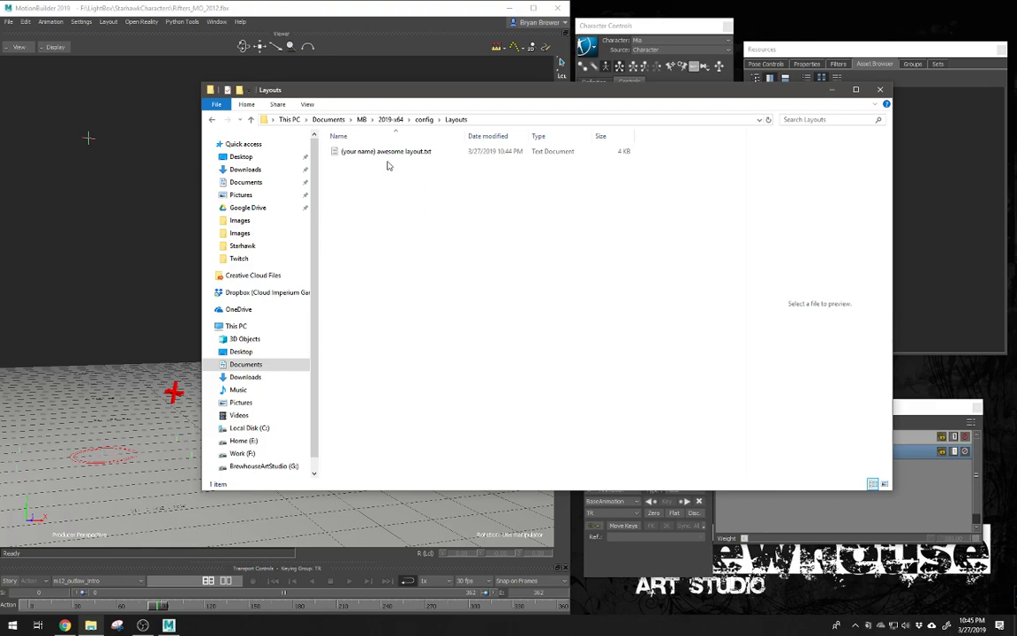
pyautogui.click(337, 156)
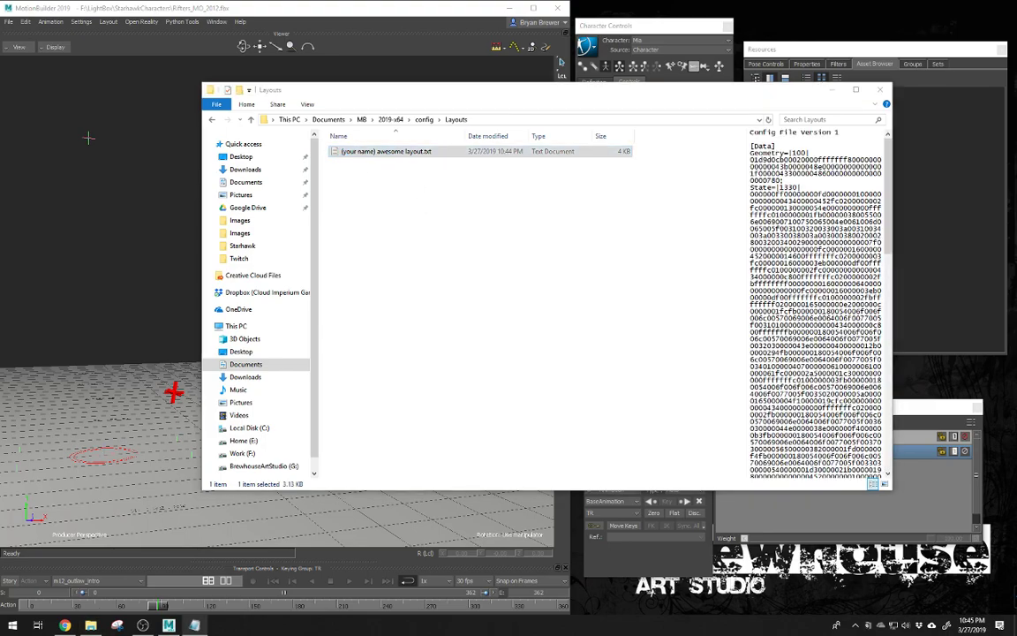
# Step: Bring the Notepad window over the main screen and enlarge it to show more of the layout file
pyautogui.moveTo(1016, 152); pyautogui.dragTo(451, 71)
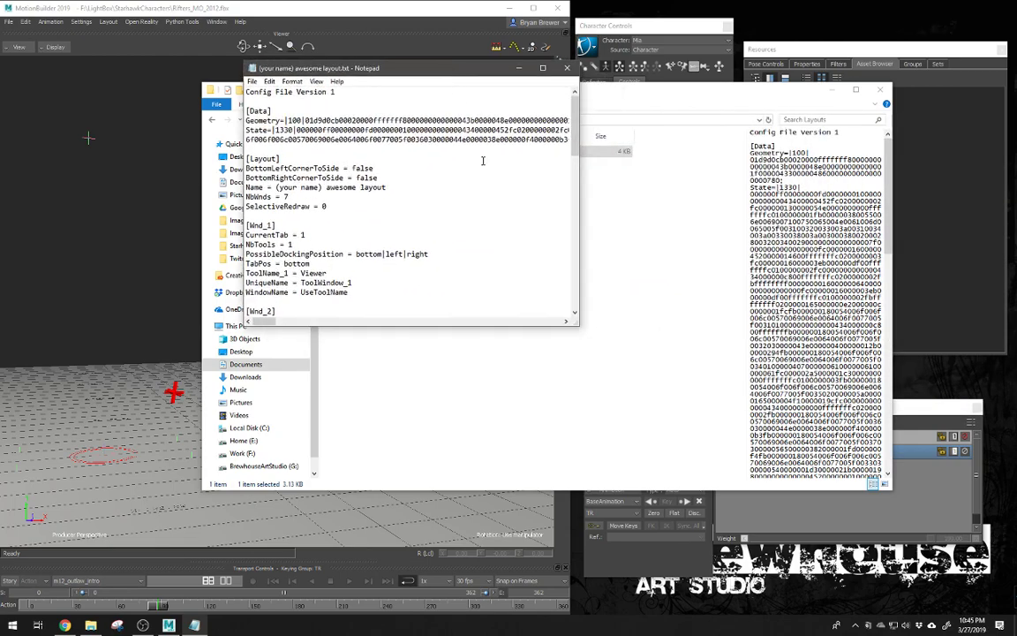
pyautogui.moveTo(577, 324); pyautogui.dragTo(775, 556)
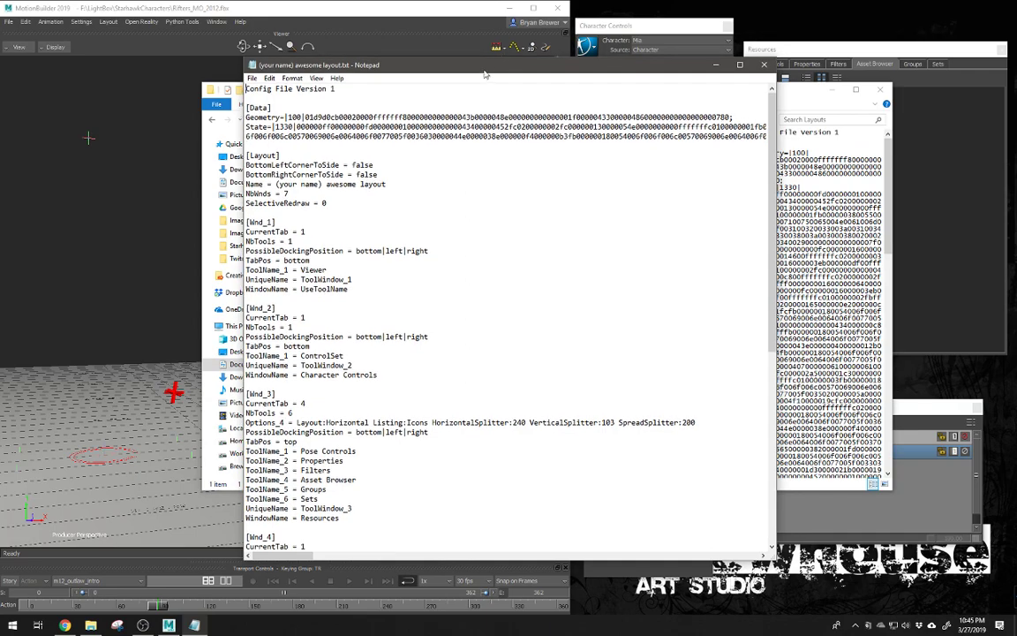
pyautogui.moveTo(483, 69); pyautogui.dragTo(508, 25)
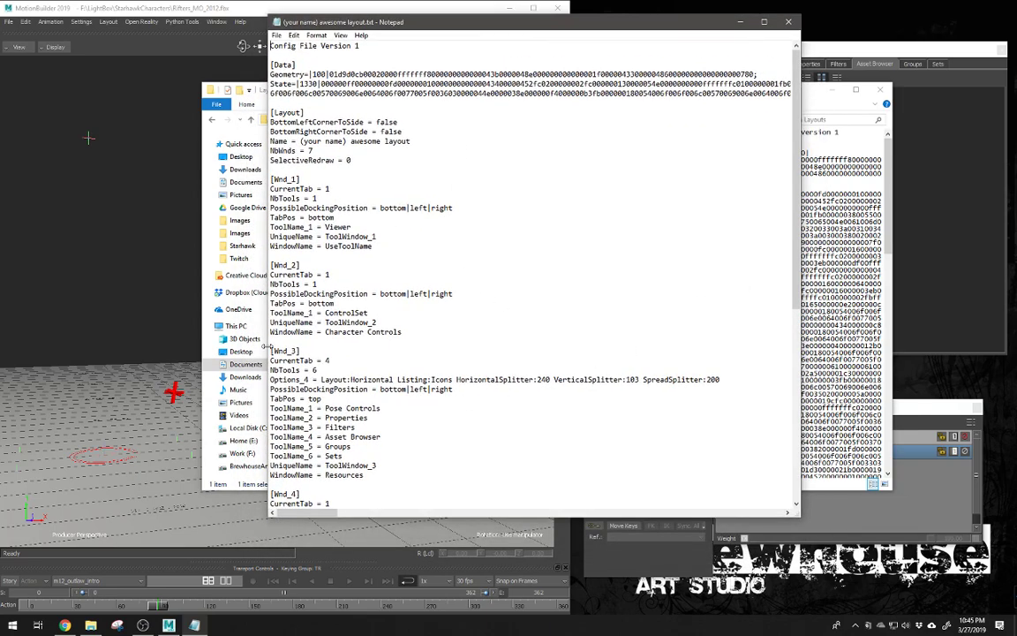
pyautogui.moveTo(268, 353); pyautogui.dragTo(183, 353)
# Step: Compare the Resources window with the layout file's Wnd_3 section, examining its tool names, current tab and window name
pyautogui.click(862, 47)
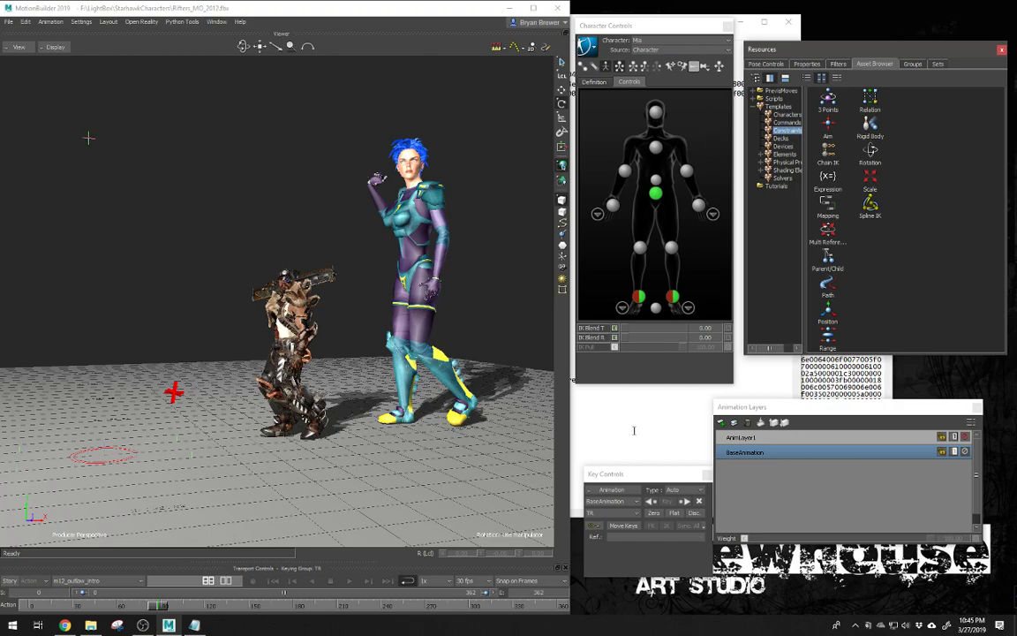
pyautogui.click(571, 408)
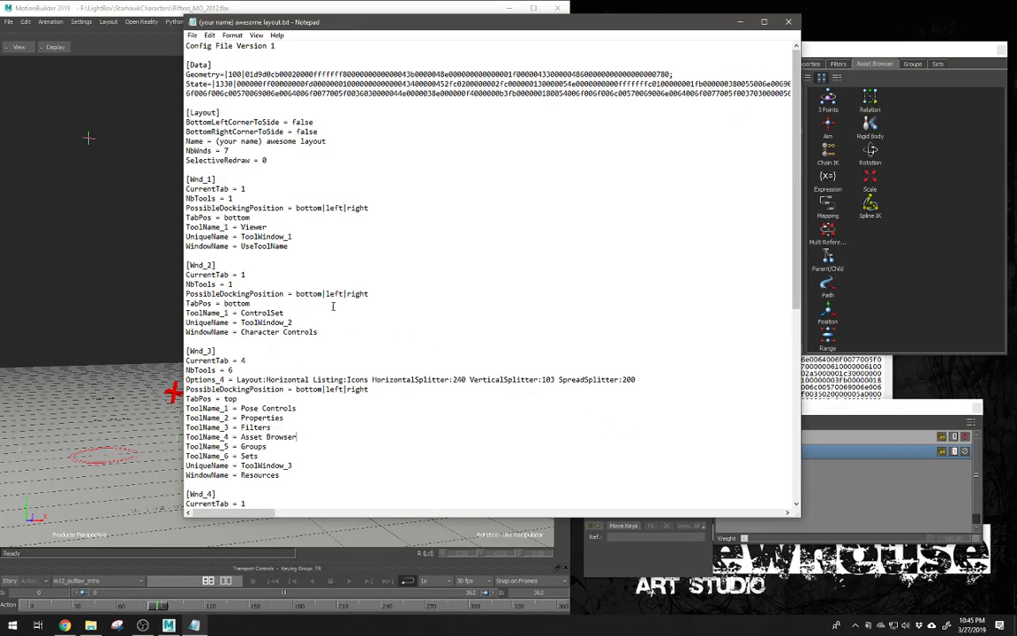
pyautogui.click(204, 285)
pyautogui.scroll(-3, 337, 208)
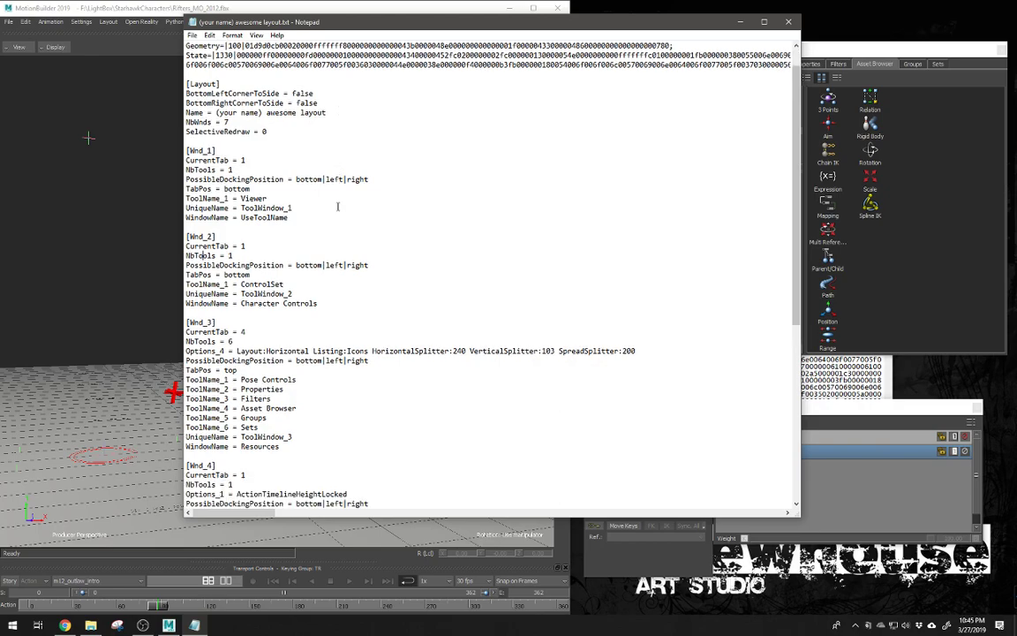
pyautogui.scroll(-2, 337, 207)
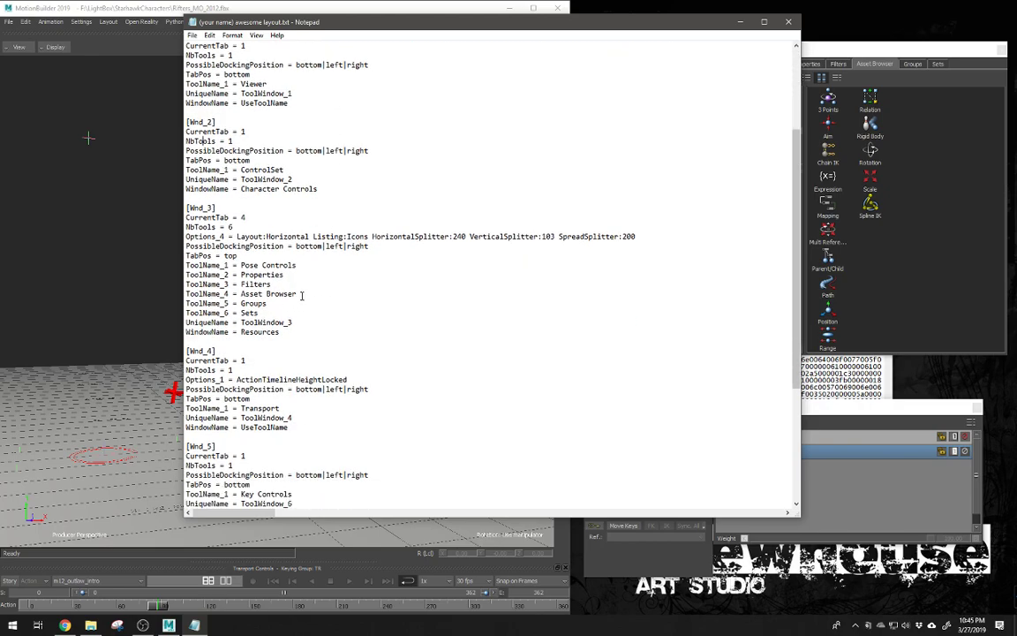
pyautogui.doubleClick(281, 294)
pyautogui.click(265, 303)
pyautogui.moveTo(266, 304)
pyautogui.mouseDown()
pyautogui.moveTo(256, 318)
pyautogui.moveTo(250, 306)
pyautogui.moveTo(268, 295)
pyautogui.mouseUp()
pyautogui.click(258, 265)
pyautogui.moveTo(643, 21); pyautogui.dragTo(629, 57)
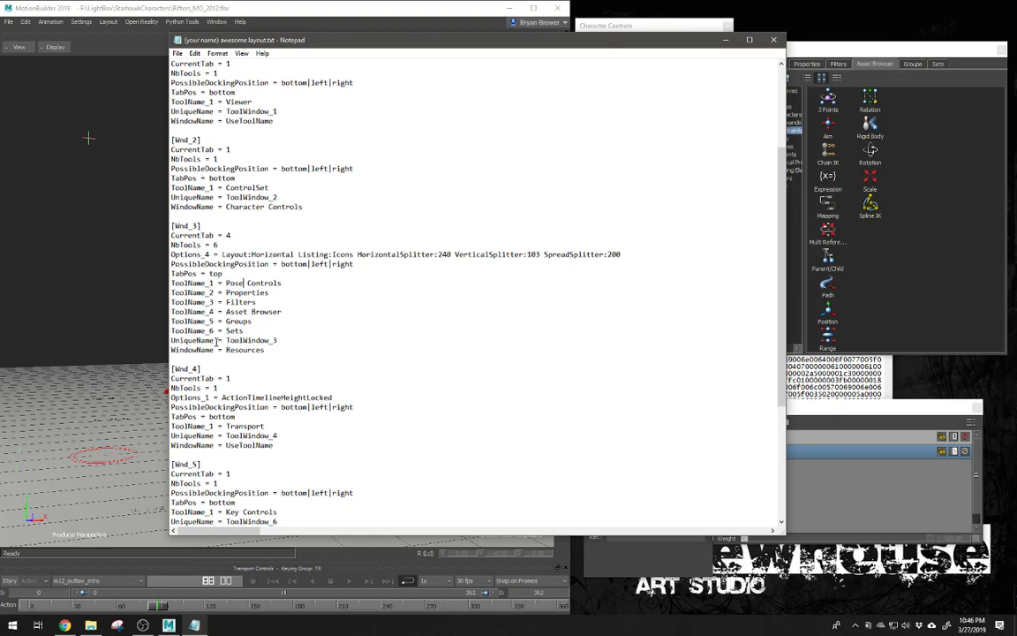
pyautogui.moveTo(227, 347); pyautogui.dragTo(268, 361)
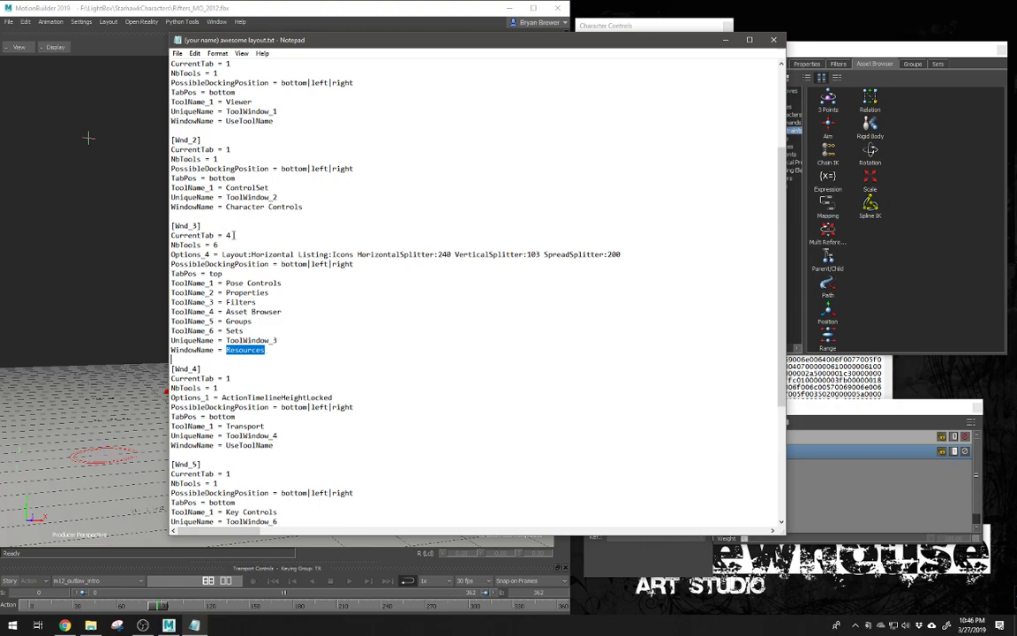
# Step: Examine the current tab and tool entries in the layout file's Wnd_3 section against the Resources window, and review the remaining window sections
pyautogui.click(231, 235)
pyautogui.doubleClick(228, 235)
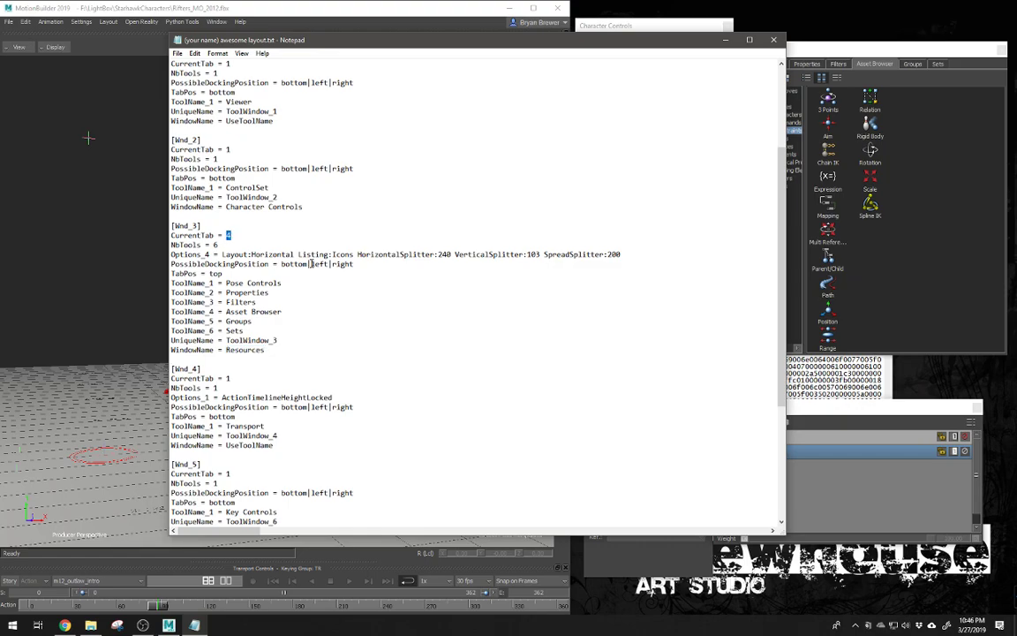
pyautogui.click(848, 44)
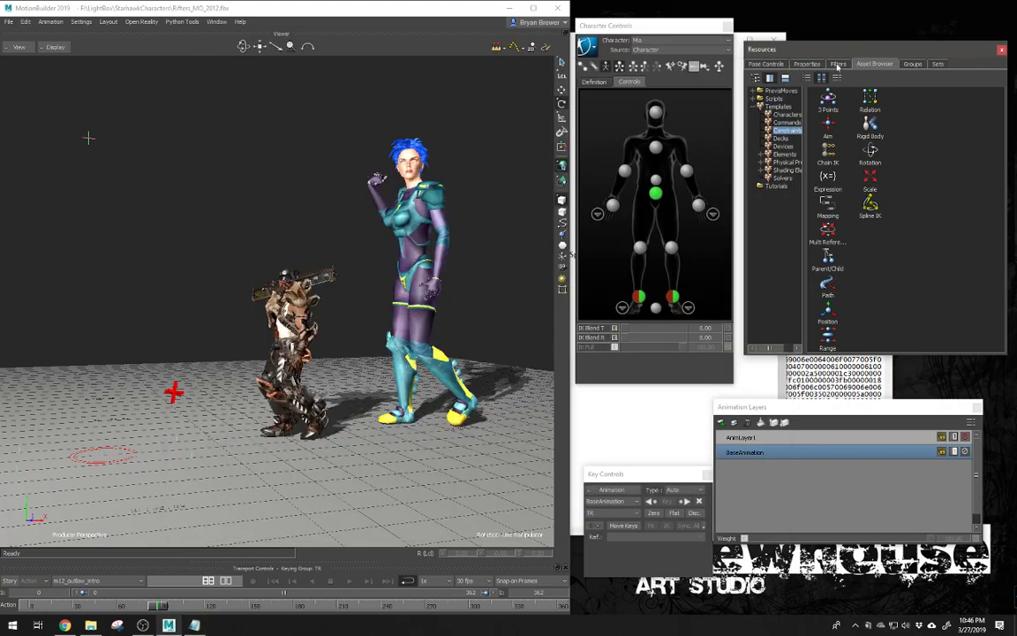
pyautogui.click(590, 438)
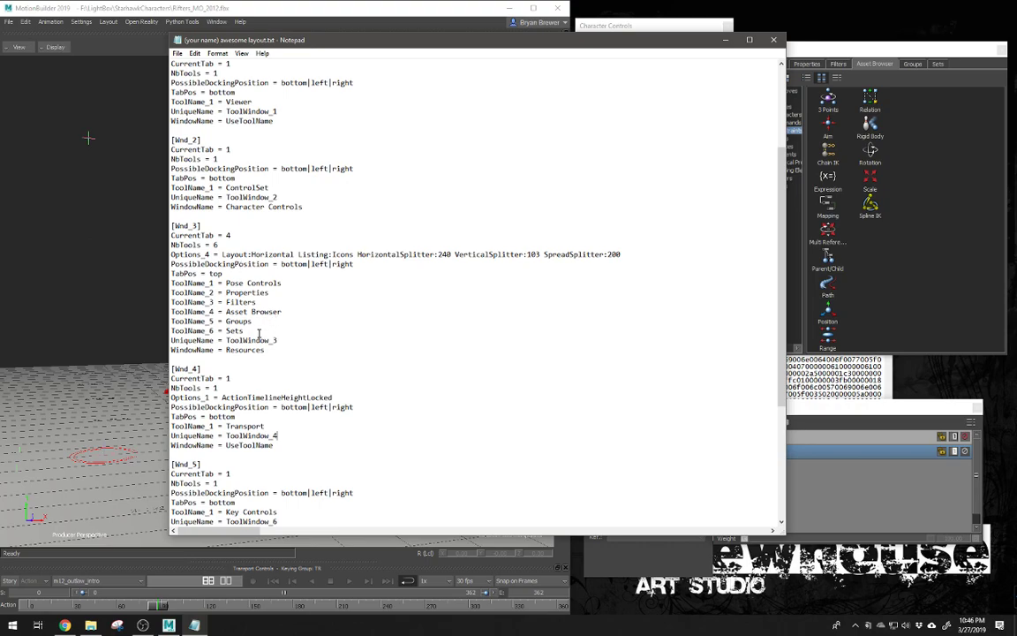
pyautogui.moveTo(259, 333); pyautogui.dragTo(171, 320)
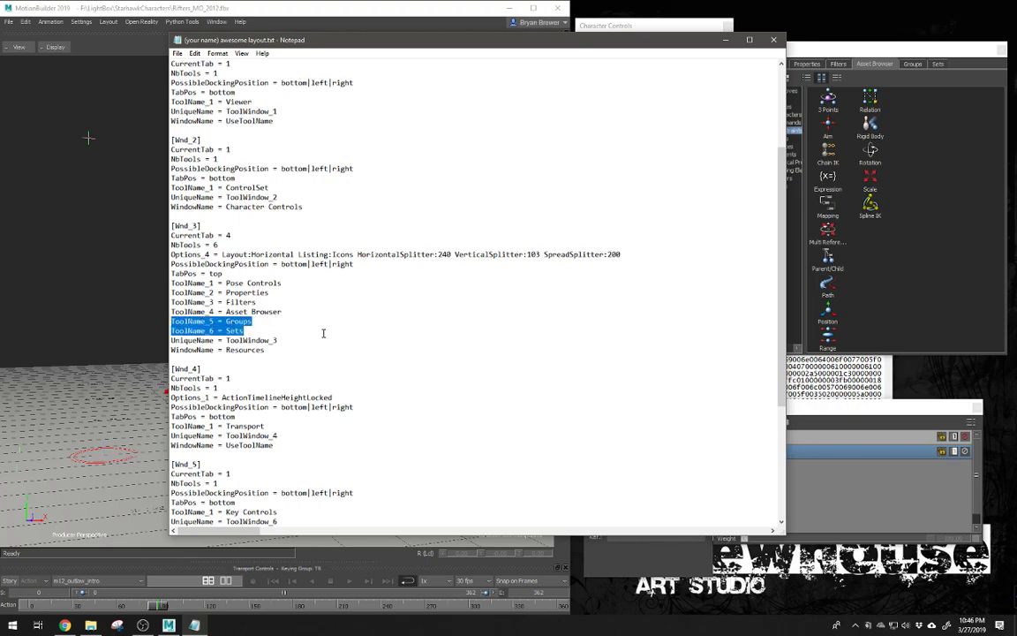
pyautogui.click(295, 321)
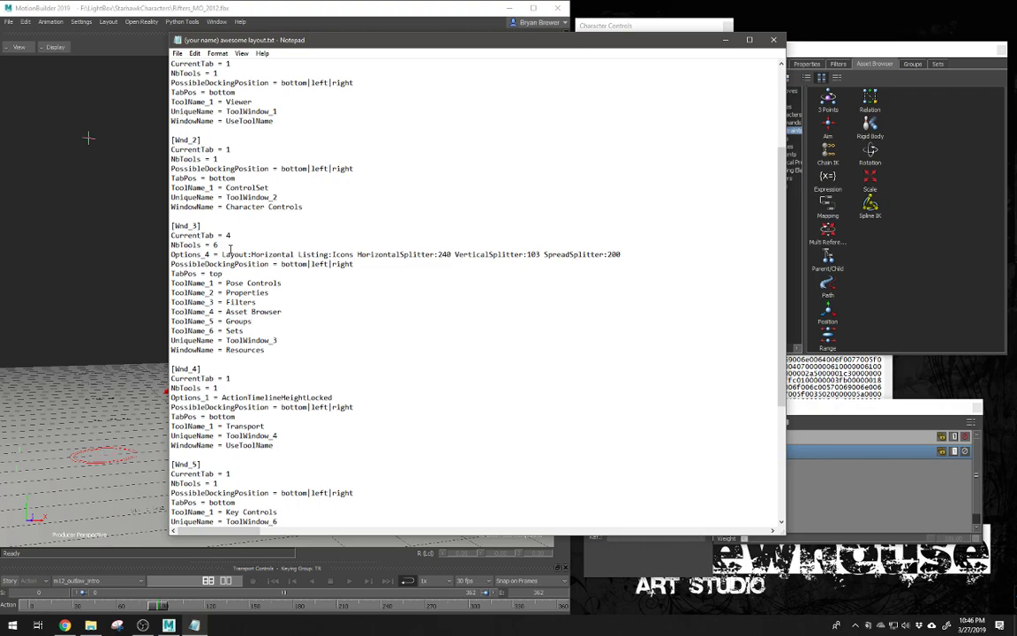
pyautogui.scroll(-7, 375, 311)
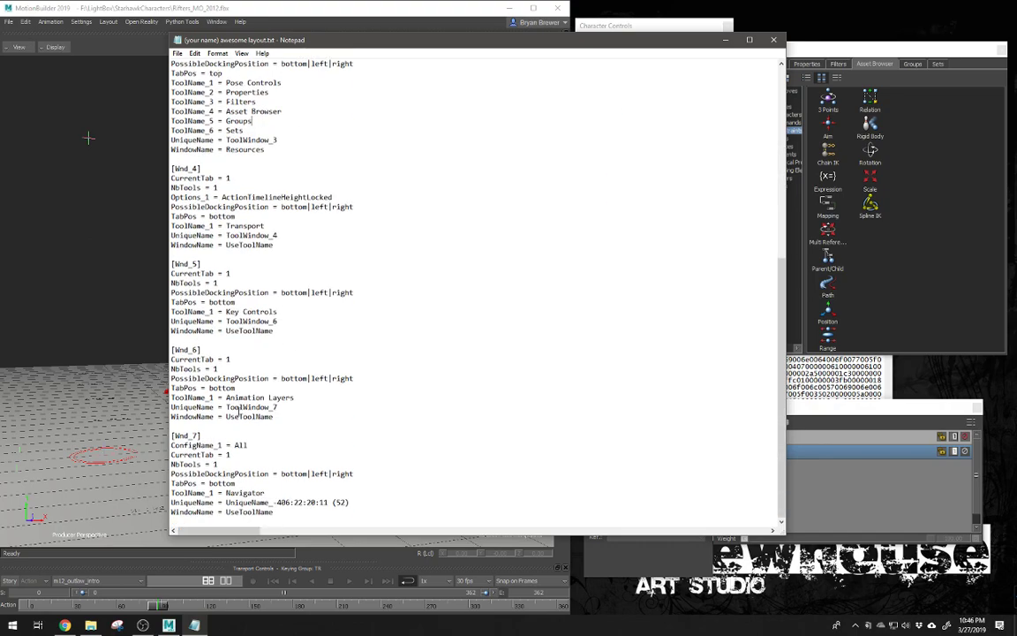
pyautogui.scroll(7, 324, 409)
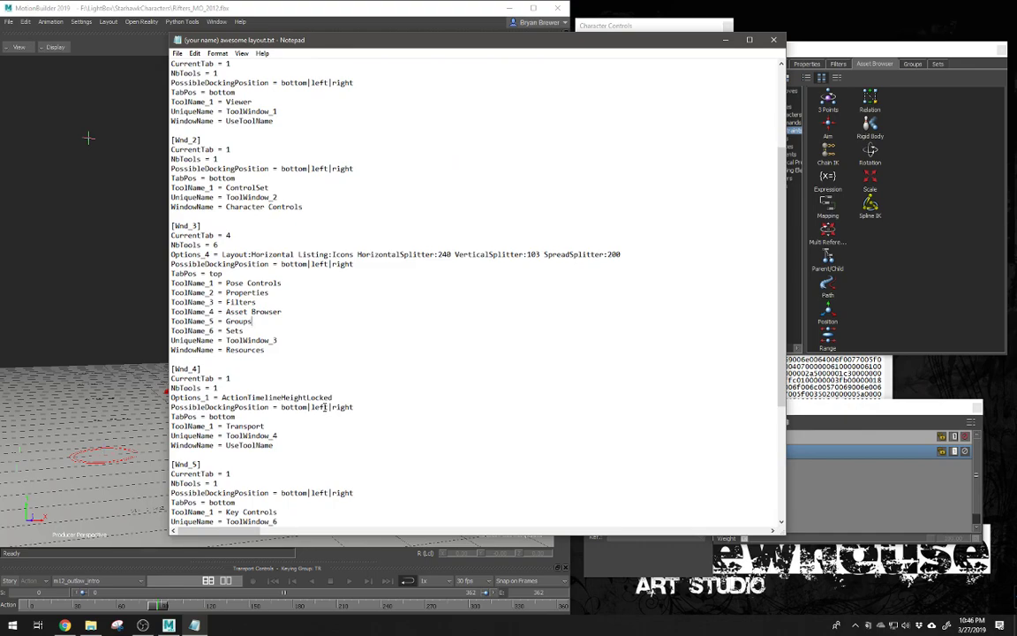
# Step: Close the layout file and update the current layout with the present window arrangement
pyautogui.click(773, 39)
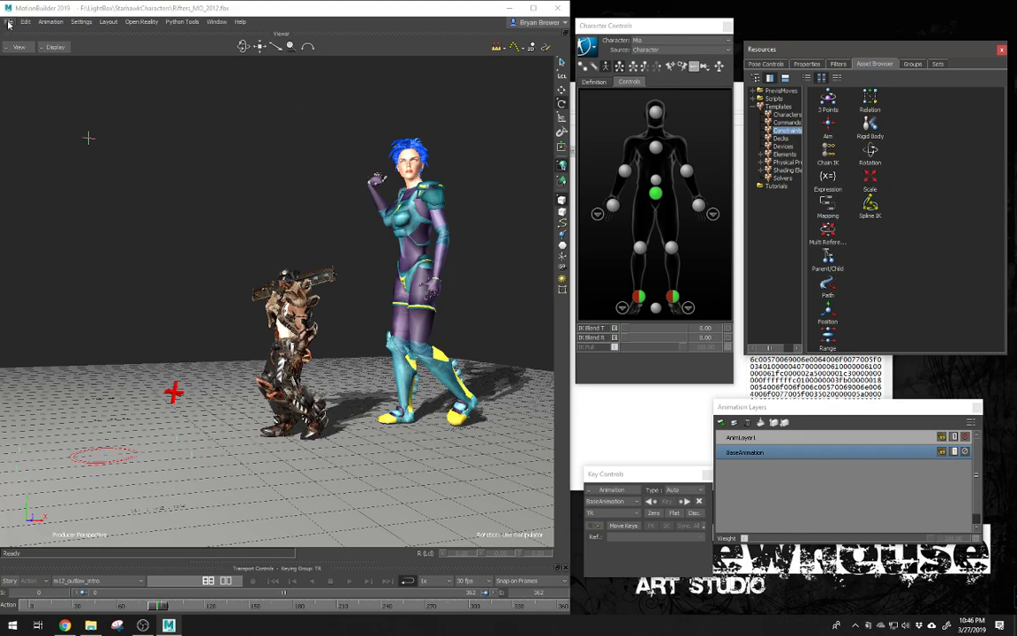
pyautogui.click(107, 21)
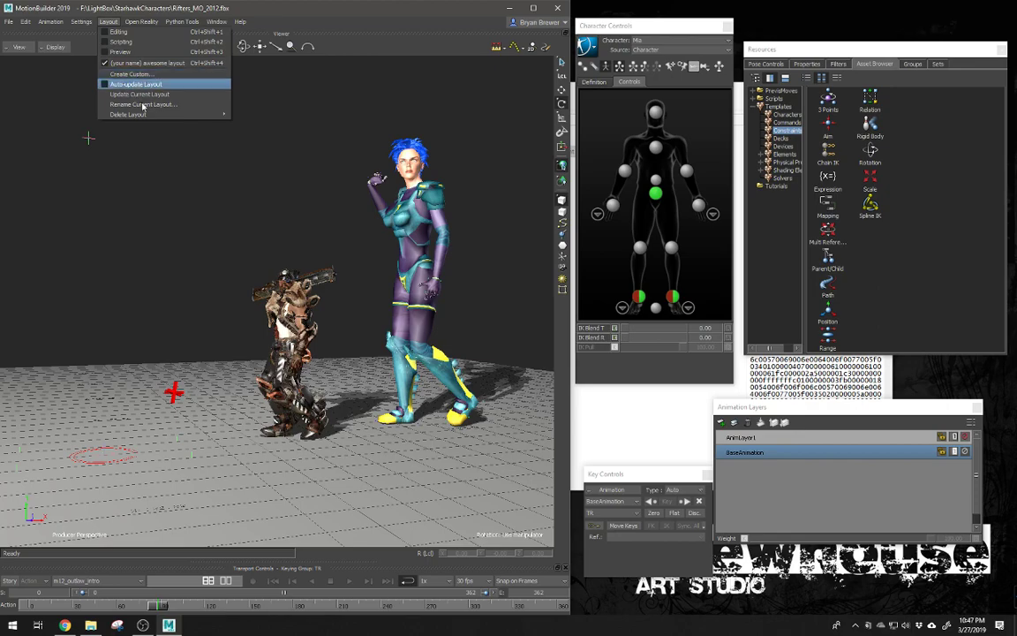
pyautogui.click(143, 97)
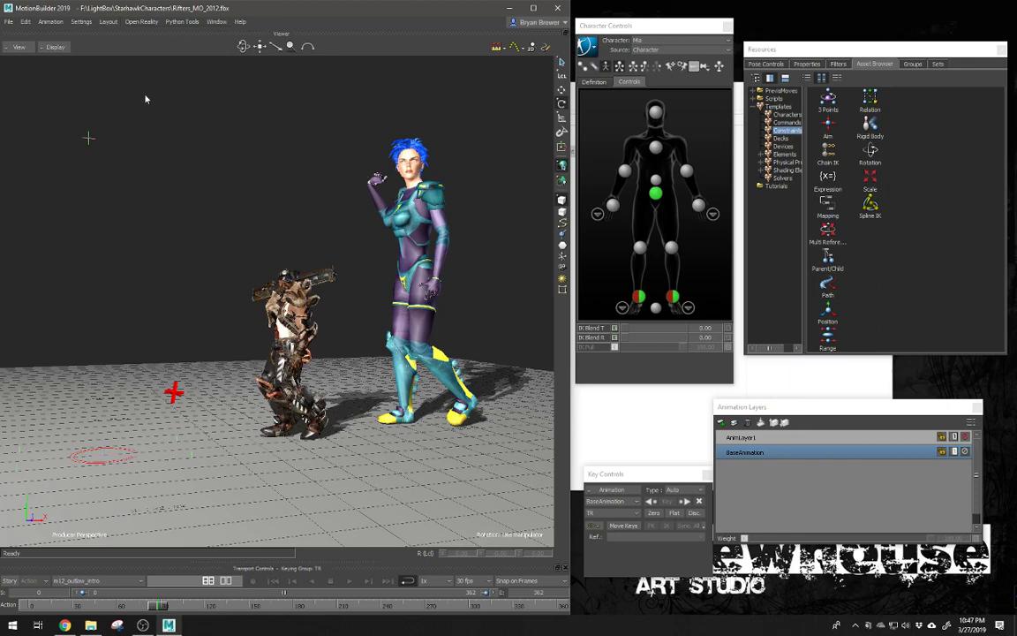
# Step: Exit the program without saving the Python script or scene changes, and relaunch it with an empty scene
pyautogui.click(9, 21)
pyautogui.click(9, 21)
pyautogui.click(50, 21)
pyautogui.click(9, 21)
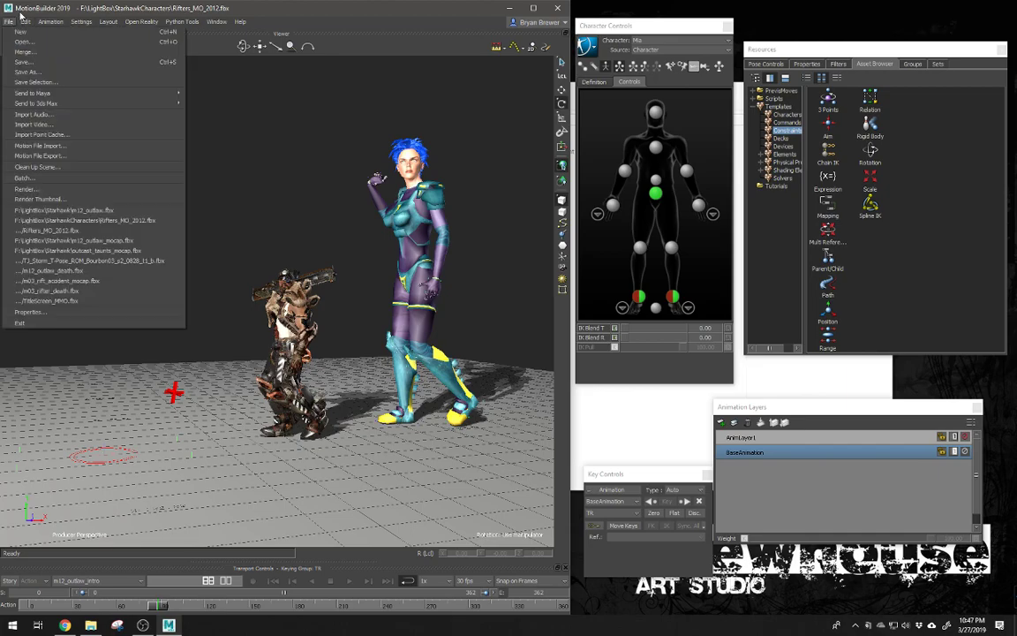
pyautogui.click(35, 286)
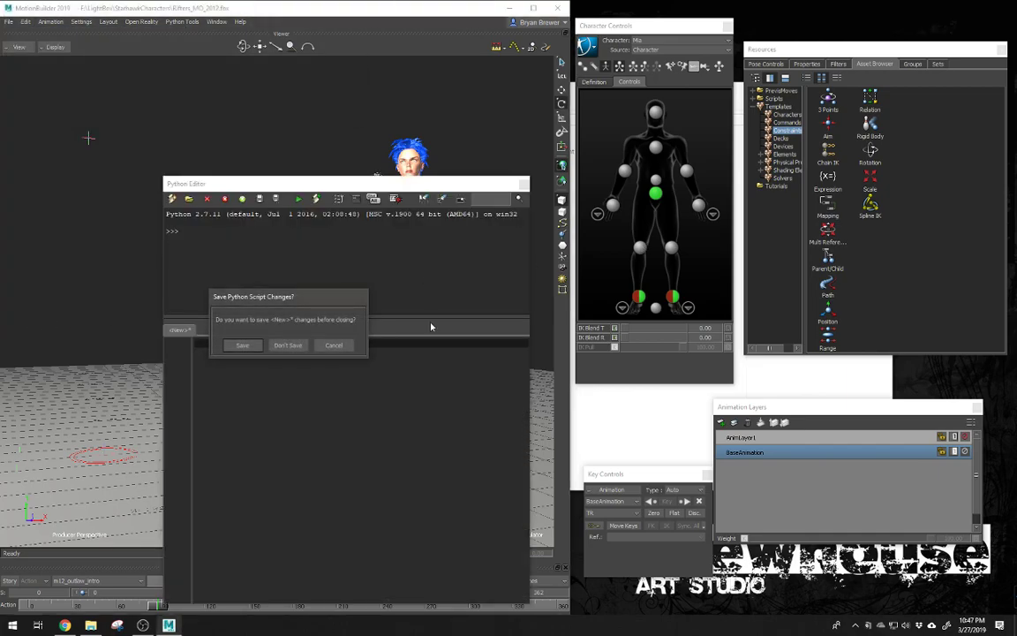
pyautogui.click(282, 345)
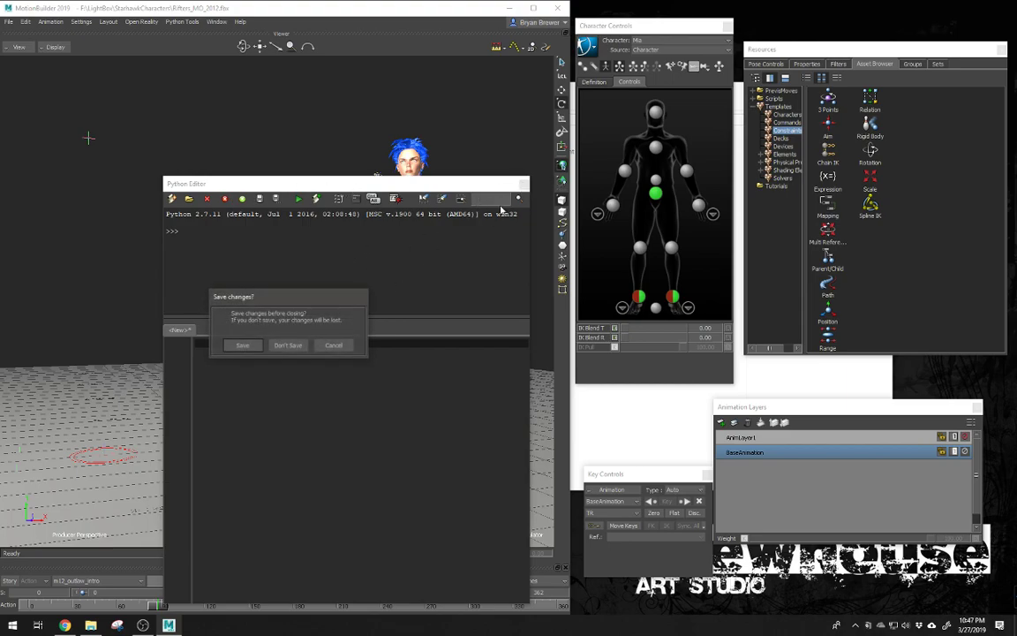
pyautogui.click(287, 345)
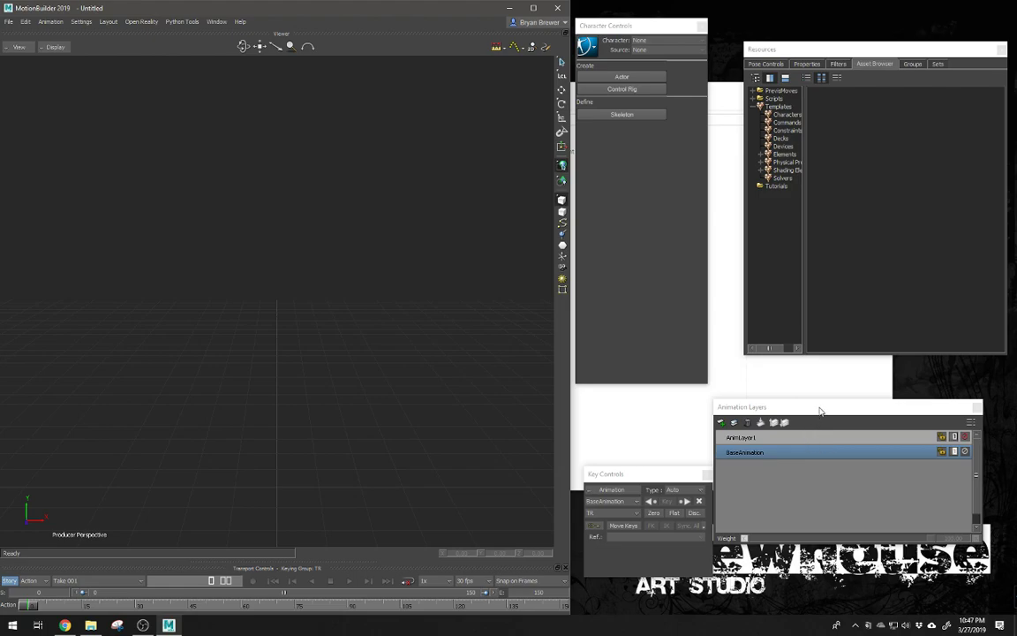
# Step: Shift the Animation Layers window slightly and turn on Auto-update Layout
pyautogui.moveTo(820, 412); pyautogui.dragTo(829, 413)
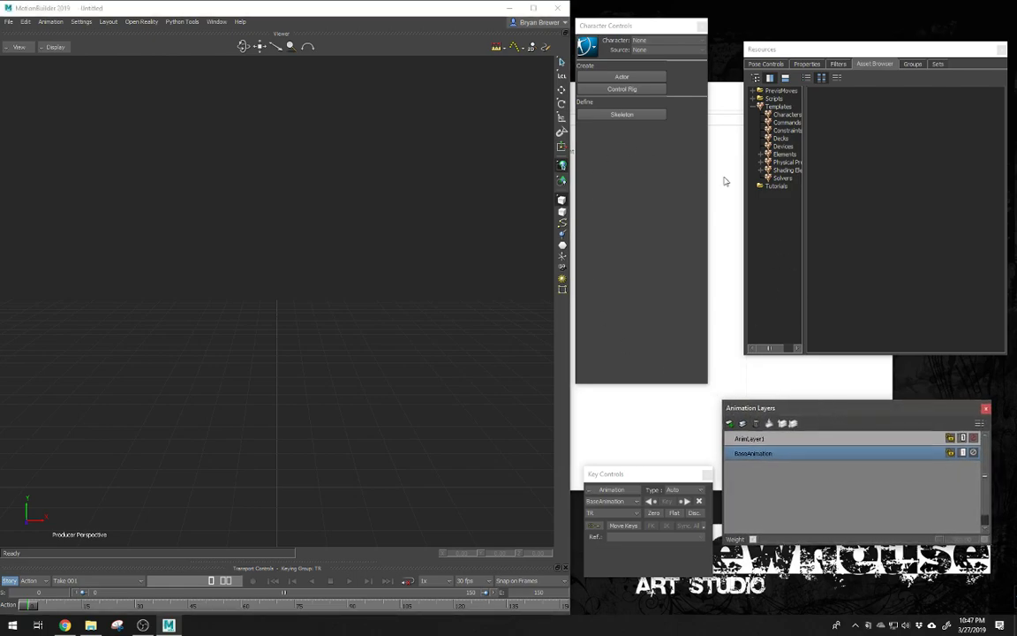
pyautogui.click(107, 22)
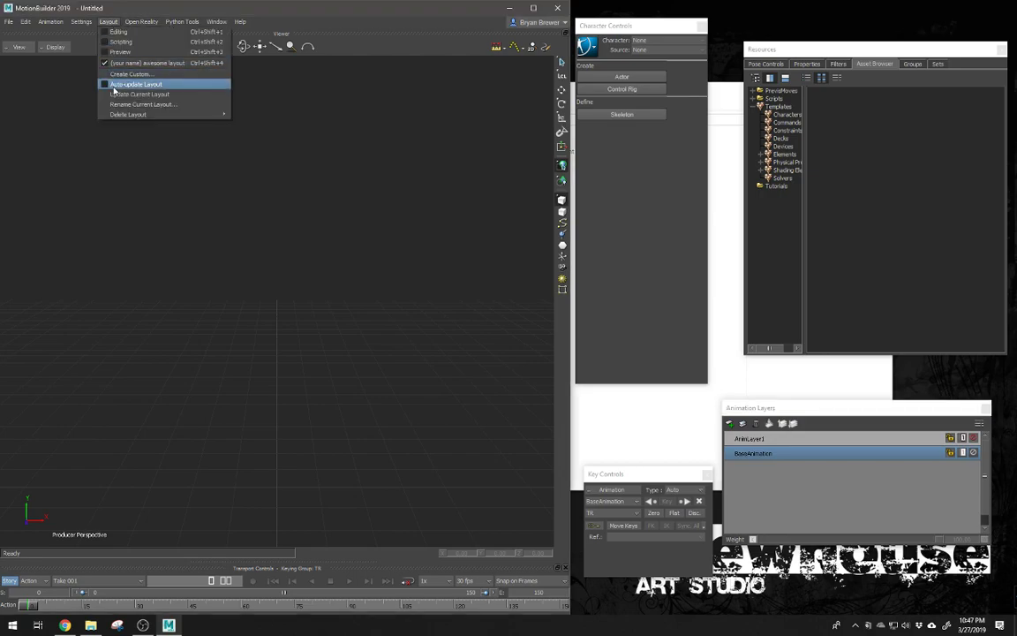
pyautogui.click(97, 81)
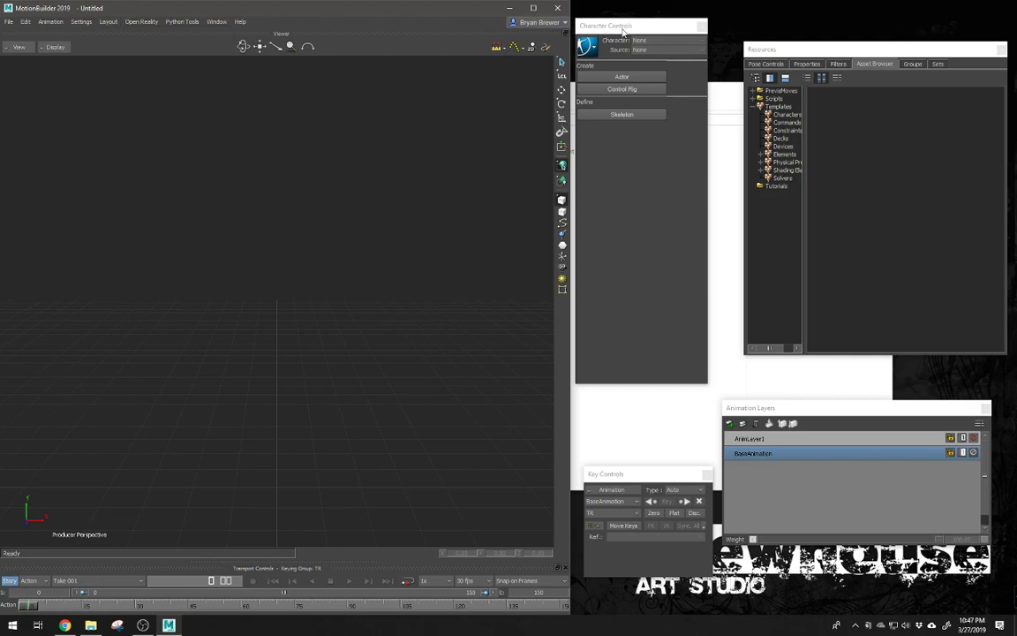
# Step: Move Character Controls and Resources up to the screen's upper edge, and raise Animation Layers and Key Controls beneath them
pyautogui.moveTo(622, 32); pyautogui.dragTo(625, 9)
pyautogui.moveTo(811, 53); pyautogui.dragTo(785, 16)
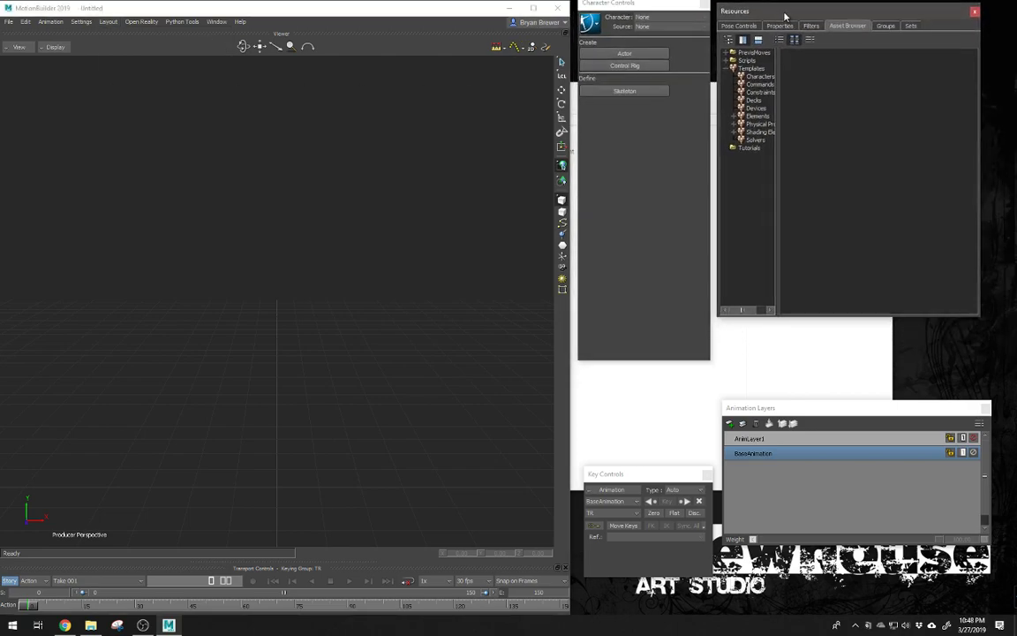
pyautogui.moveTo(853, 410); pyautogui.dragTo(854, 330)
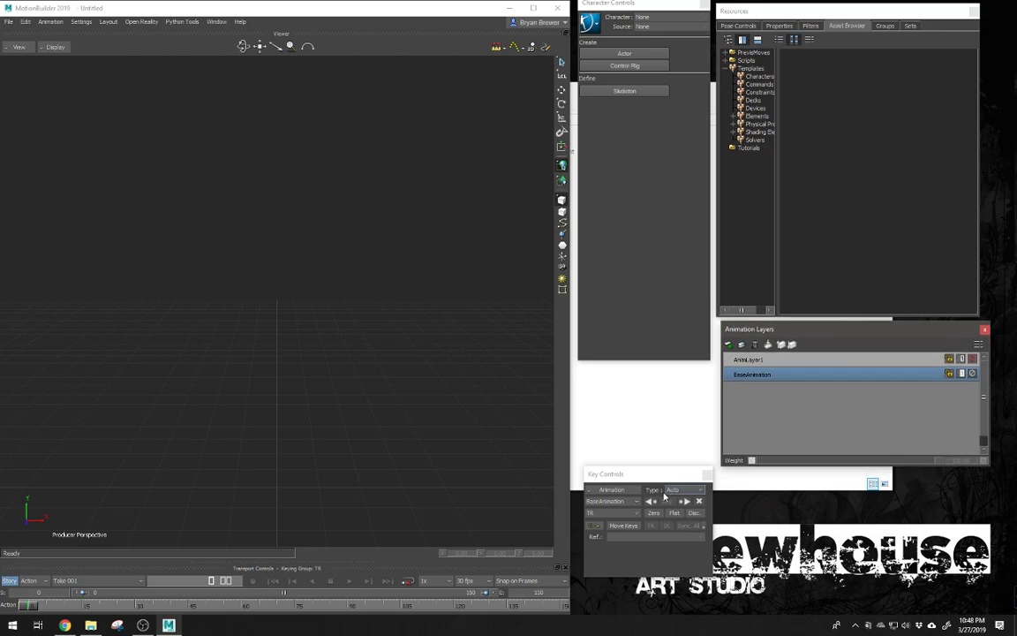
pyautogui.moveTo(663, 475); pyautogui.dragTo(663, 396)
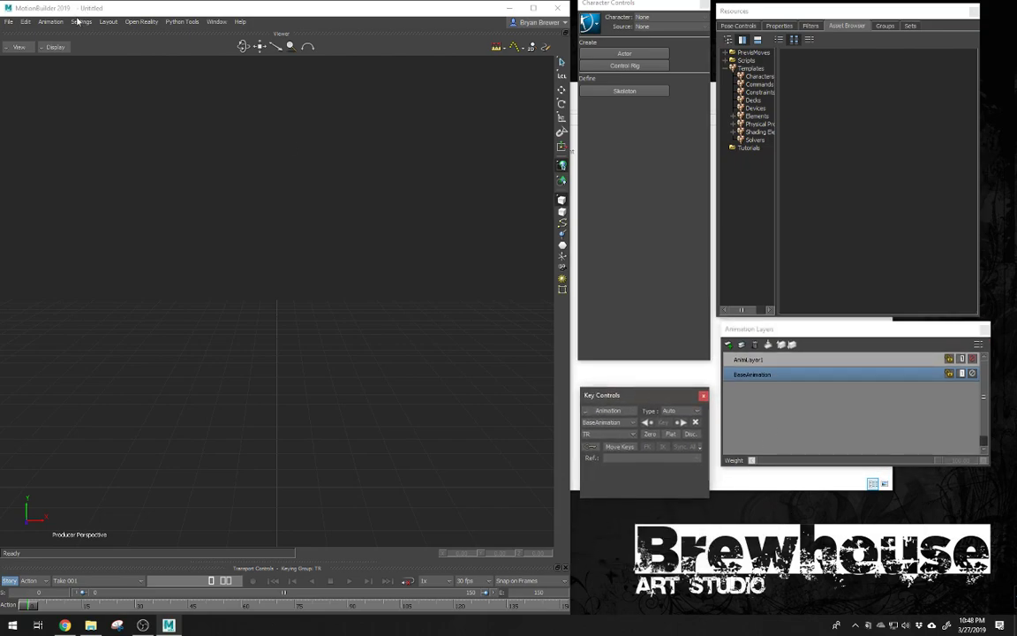
# Step: Switch to the Editing layout and back to "(your name) awesome layout" to check the auto-saved window arrangement
pyautogui.click(108, 21)
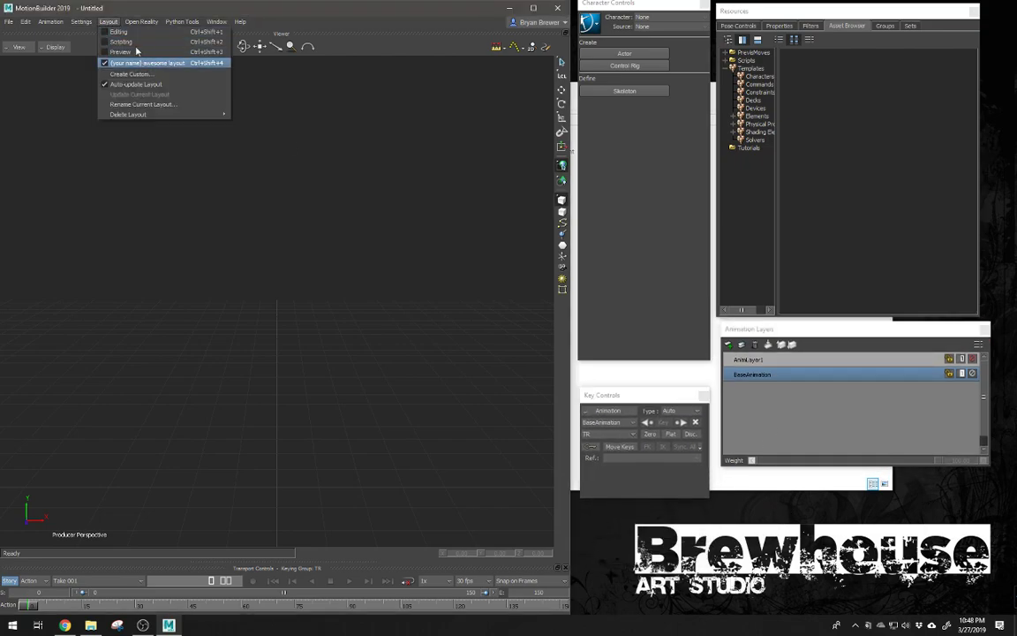
pyautogui.click(118, 30)
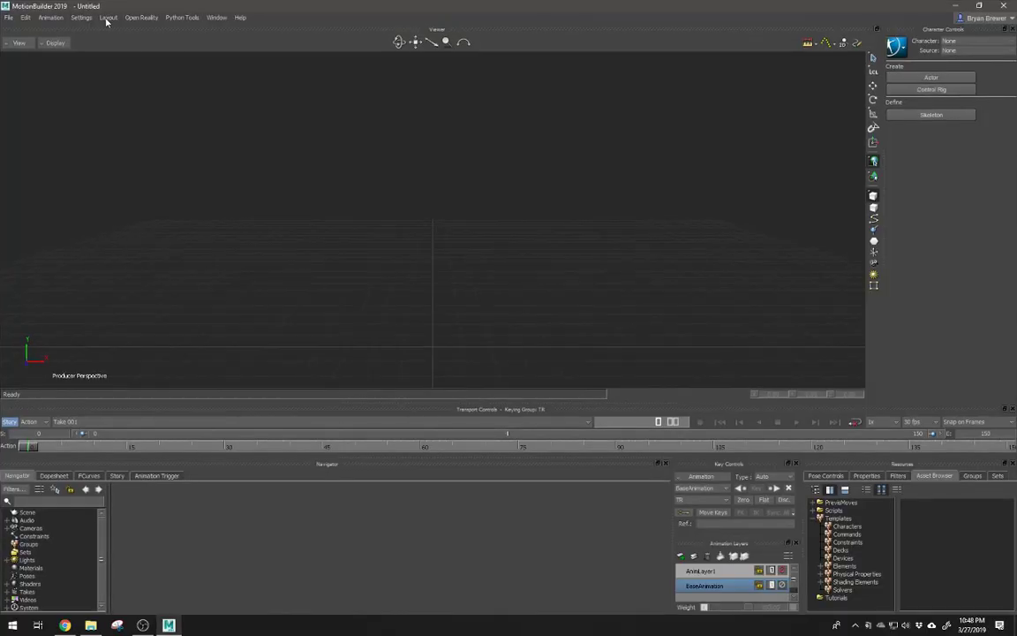
pyautogui.click(108, 19)
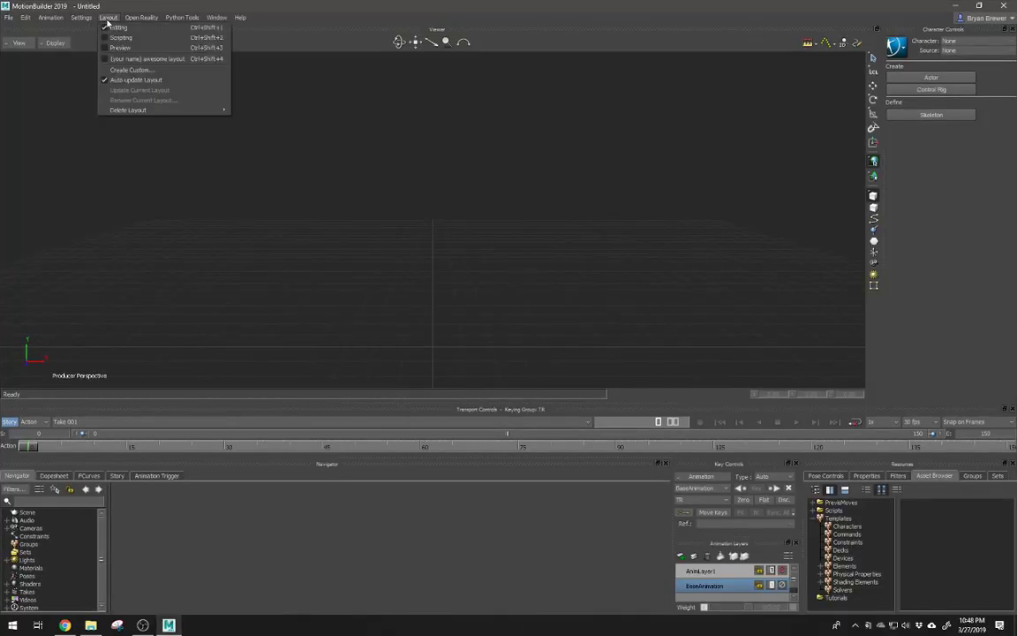
pyautogui.click(125, 58)
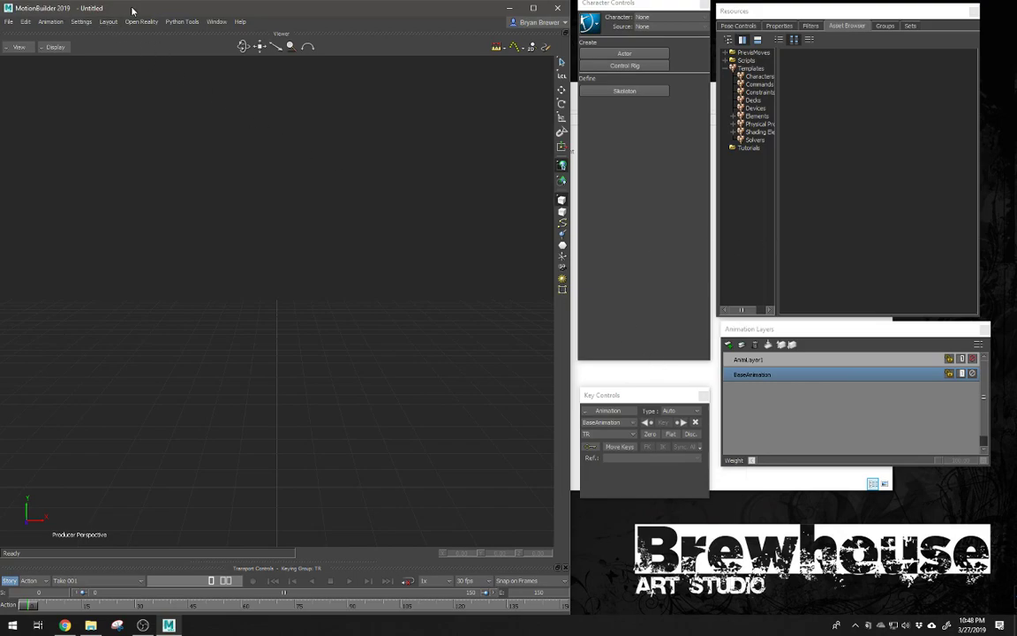
pyautogui.click(104, 22)
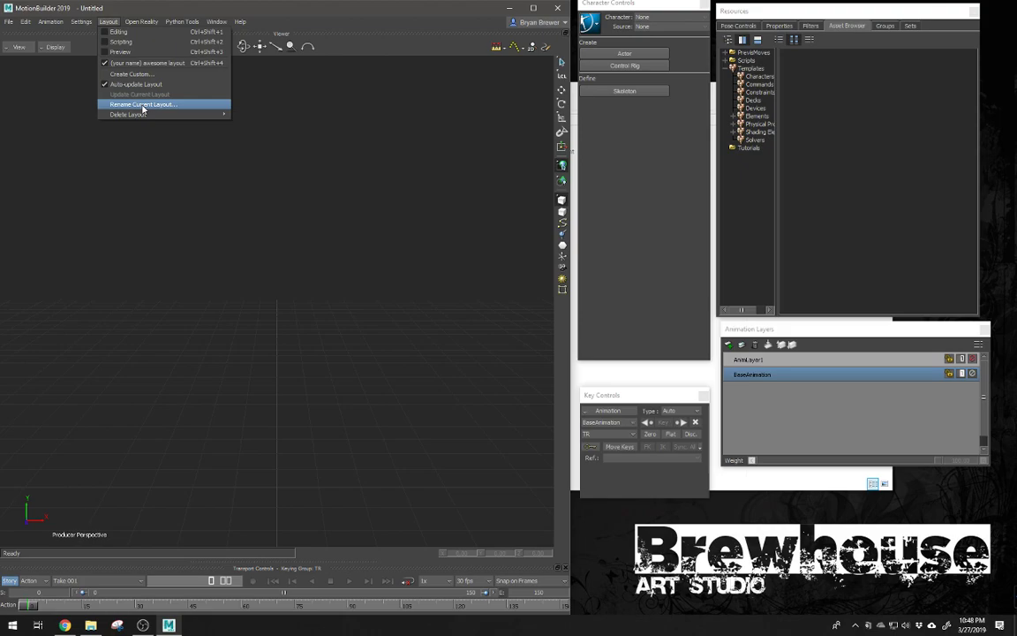
pyautogui.click(143, 105)
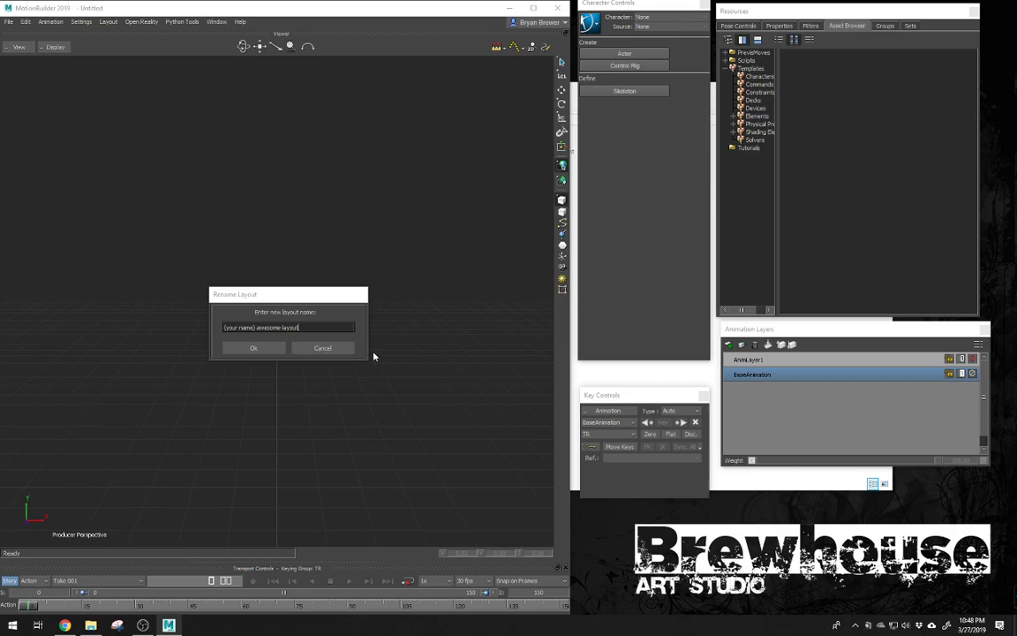
pyautogui.click(323, 348)
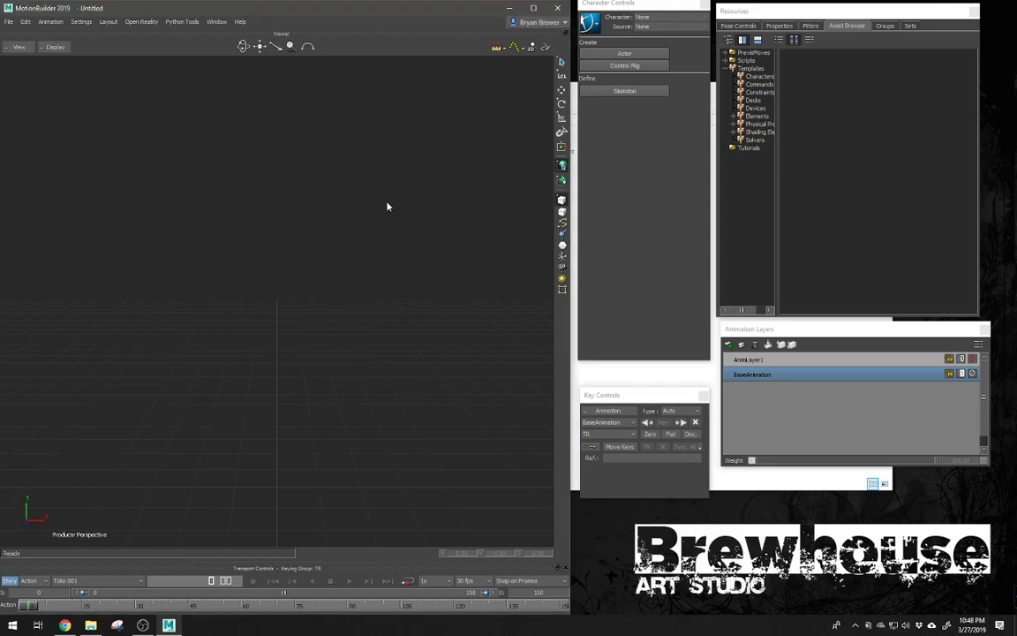
# Step: Switch the interface to the Editing layout
pyautogui.click(108, 21)
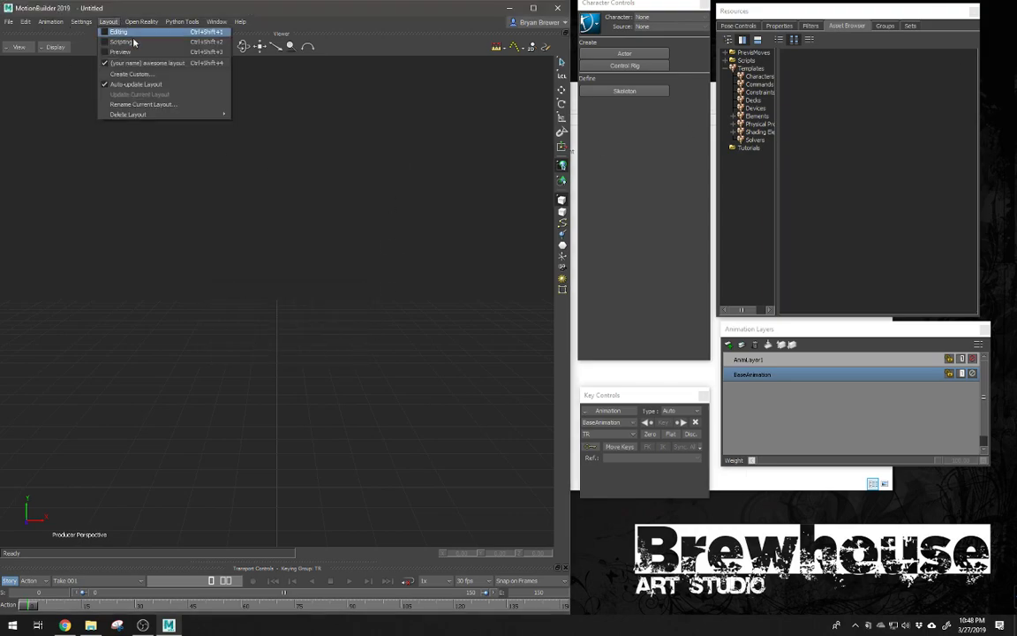
pyautogui.click(131, 35)
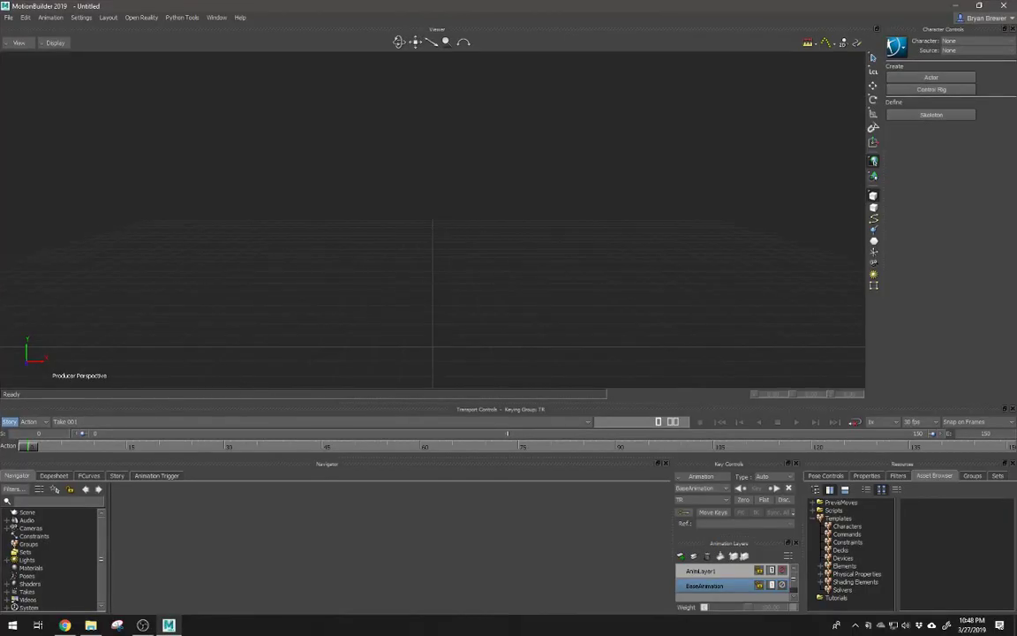